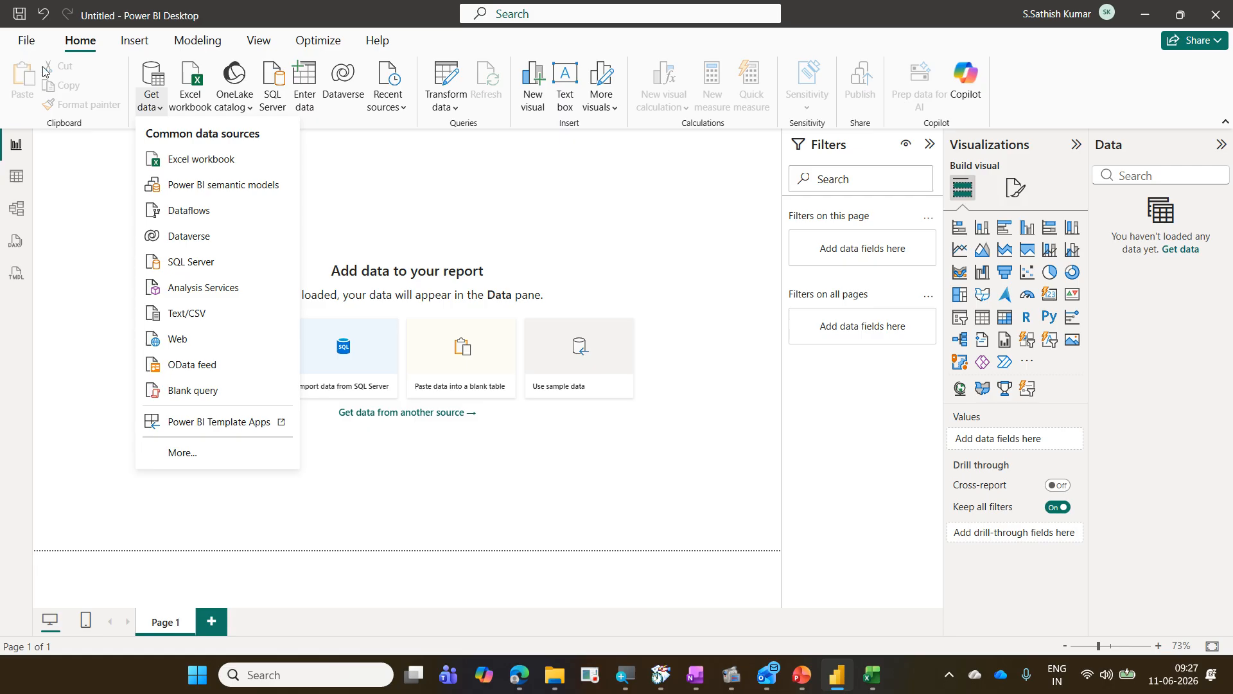
{"action": "left_click", "coordinate": [419, 176]}
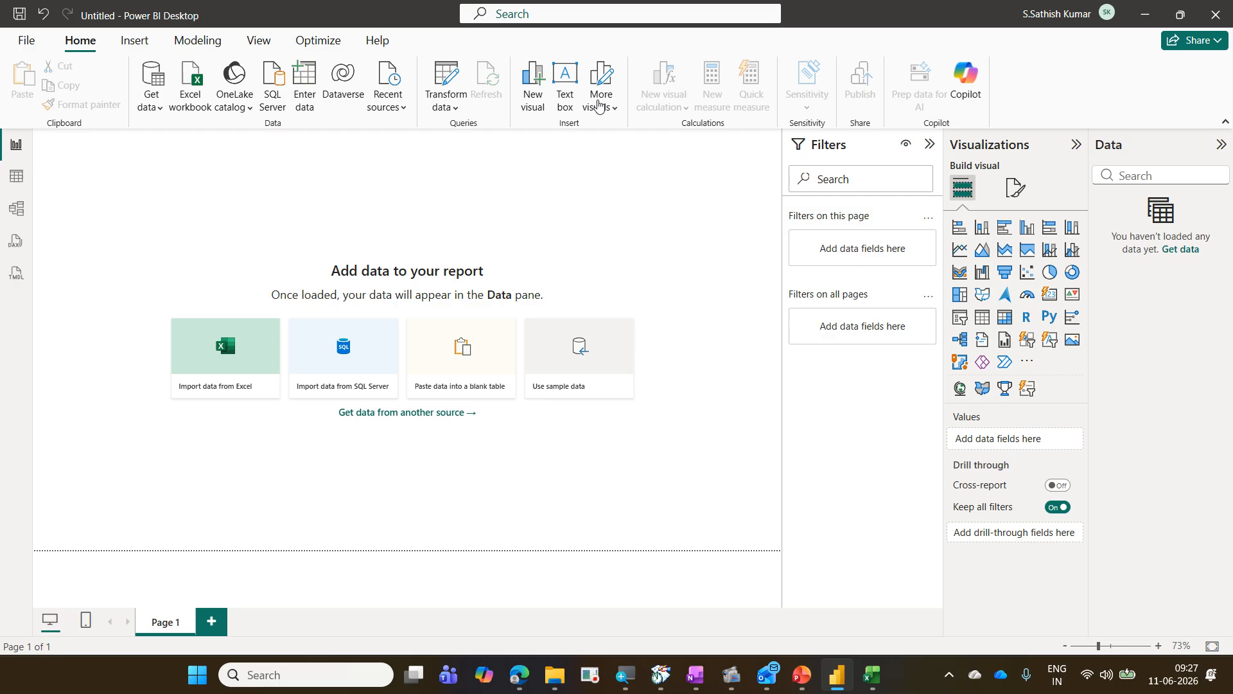
{"action": "left_click", "coordinate": [31, 52]}
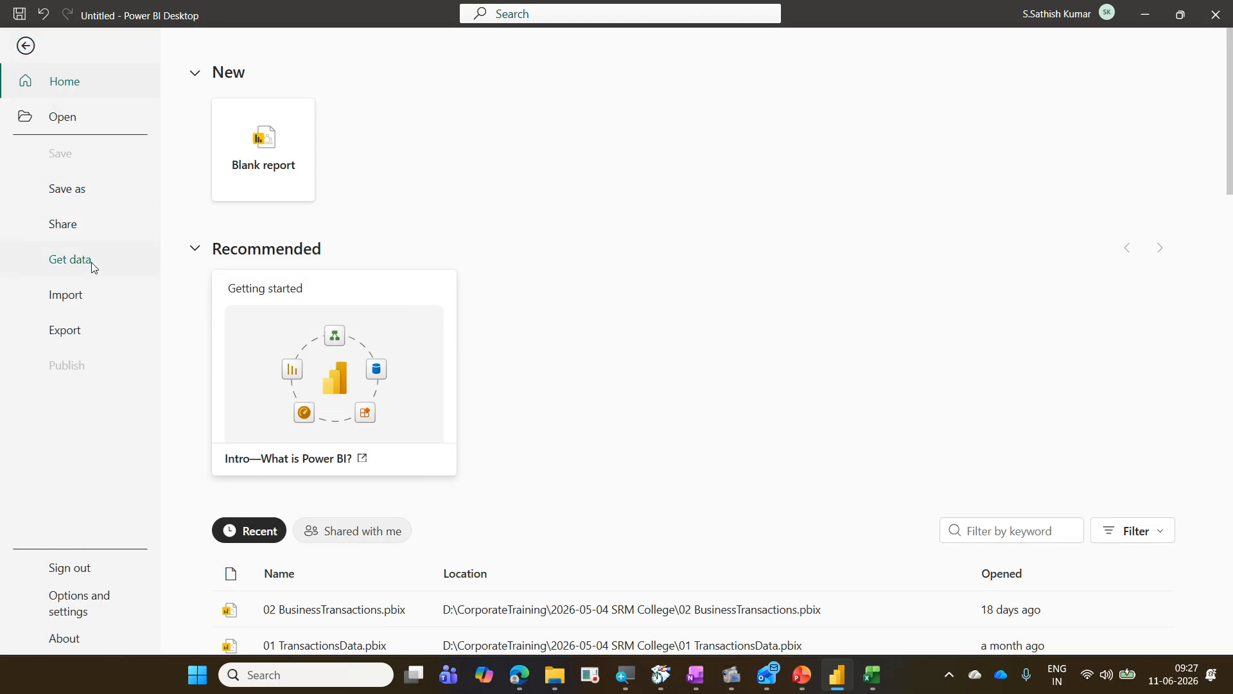
{"action": "left_click", "coordinate": [26, 50]}
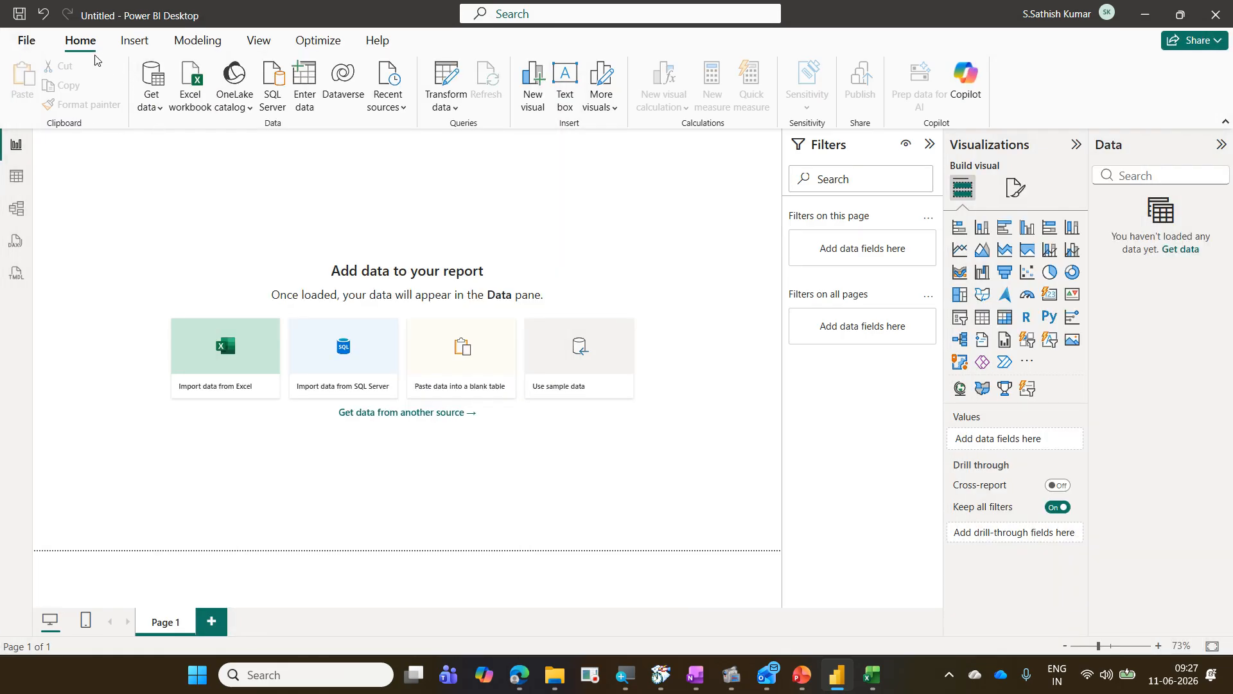
{"action": "left_click", "coordinate": [160, 120]}
{"action": "left_click", "coordinate": [535, 189]}
{"action": "mouse_move", "coordinate": [320, 397]}
{"action": "left_mouse_down"}
{"action": "mouse_move", "coordinate": [380, 422]}
{"action": "mouse_move", "coordinate": [489, 425]}
{"action": "left_mouse_up"}
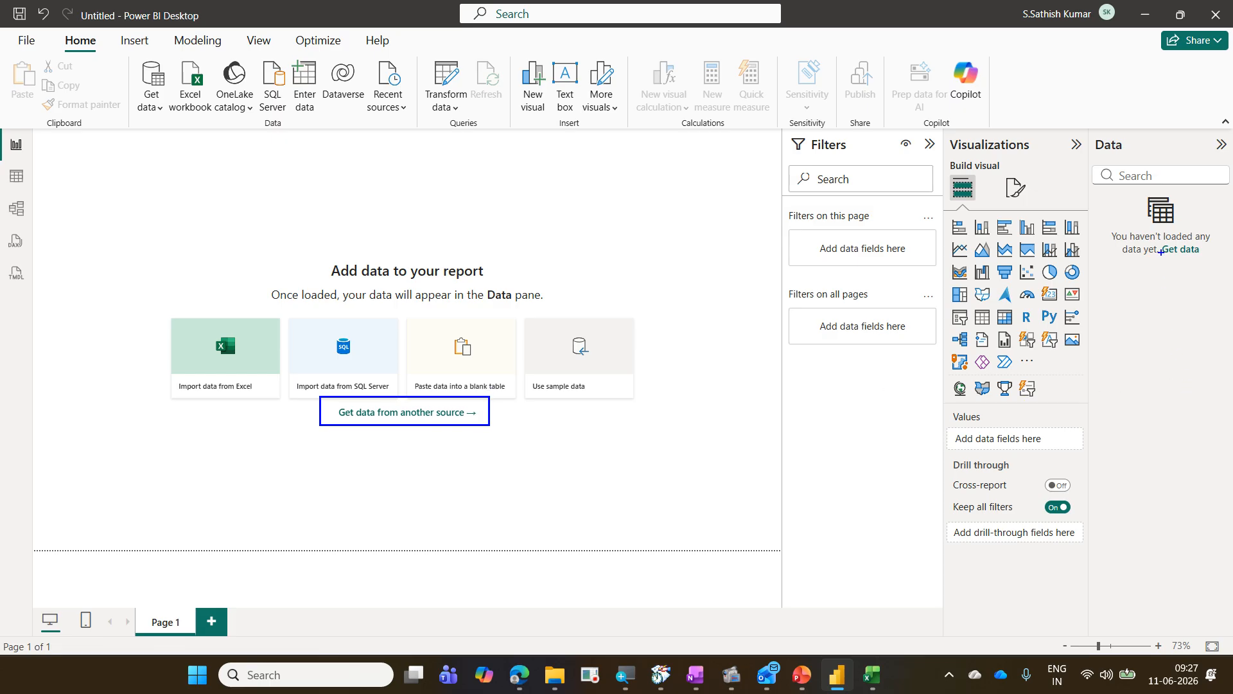
{"action": "left_click_drag", "start_coordinate": [1161, 240], "coordinate": [1213, 260]}
{"action": "mouse_move", "coordinate": [1086, 133]}
{"action": "left_mouse_down"}
{"action": "mouse_move", "coordinate": [1132, 167]}
{"action": "mouse_move", "coordinate": [1178, 241]}
{"action": "left_mouse_up"}
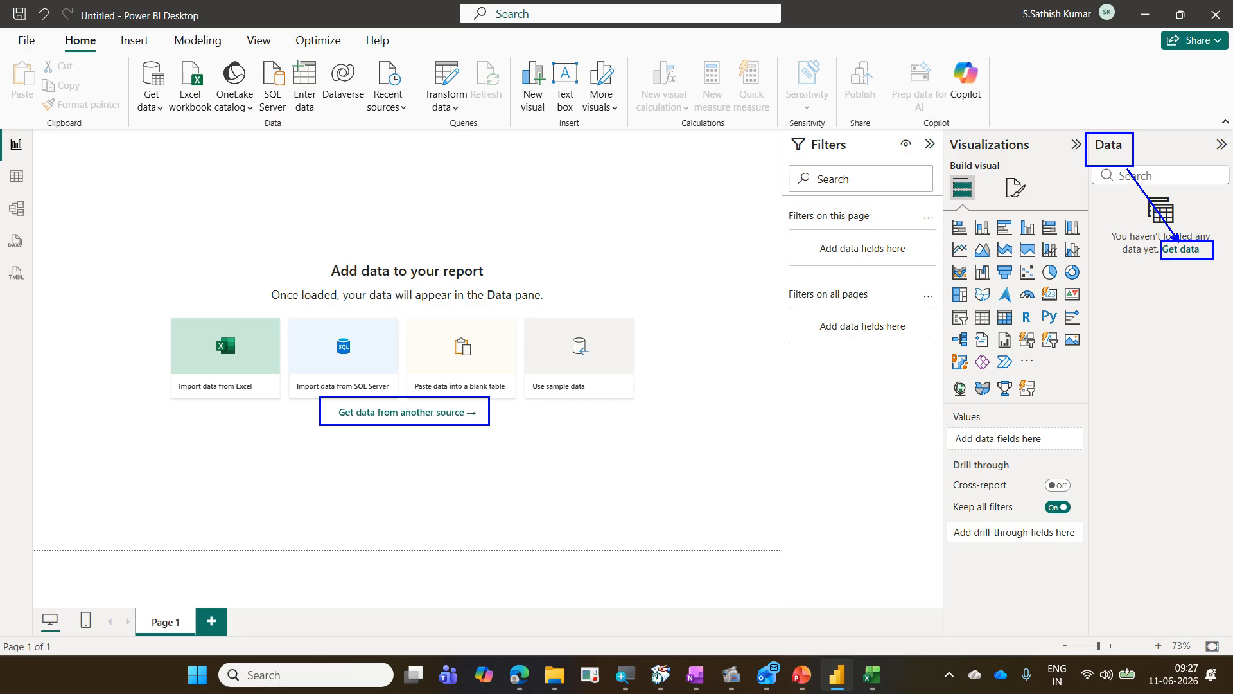
{"action": "left_click_drag", "start_coordinate": [1112, 210], "coordinate": [1022, 331]}
{"action": "left_click_drag", "start_coordinate": [1022, 236], "coordinate": [1188, 364]}
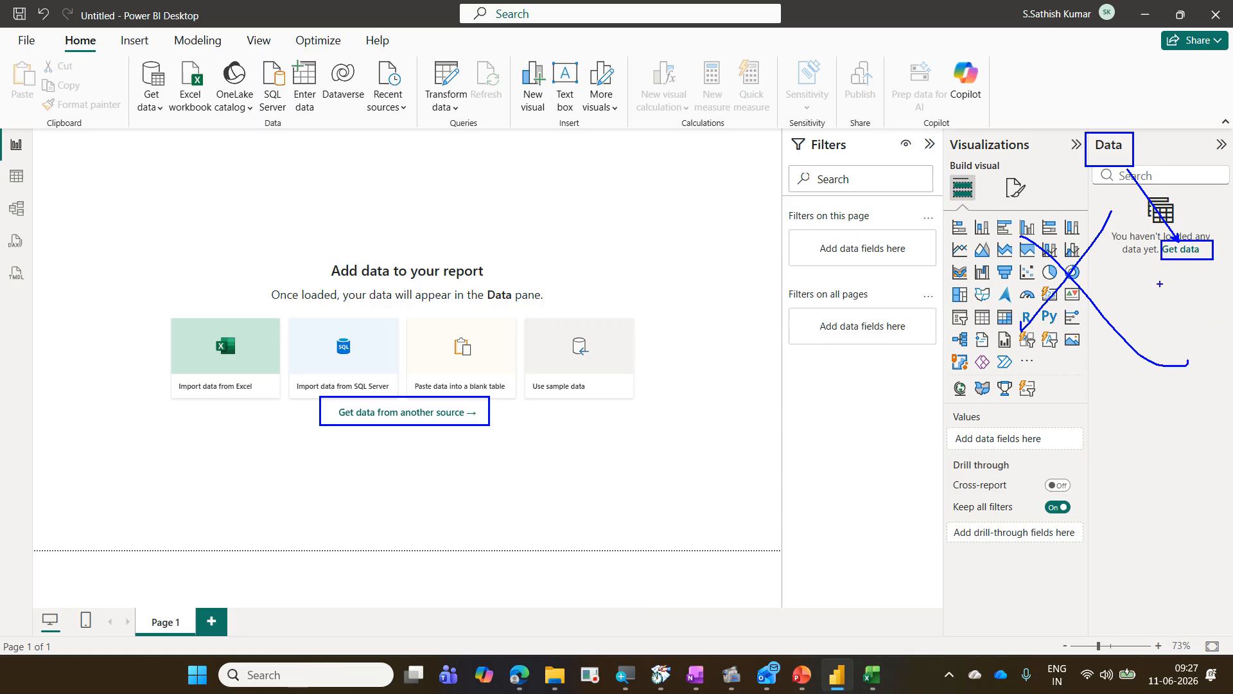
{"action": "left_click_drag", "start_coordinate": [1136, 281], "coordinate": [1232, 257]}
{"action": "key", "text": "Escape"}
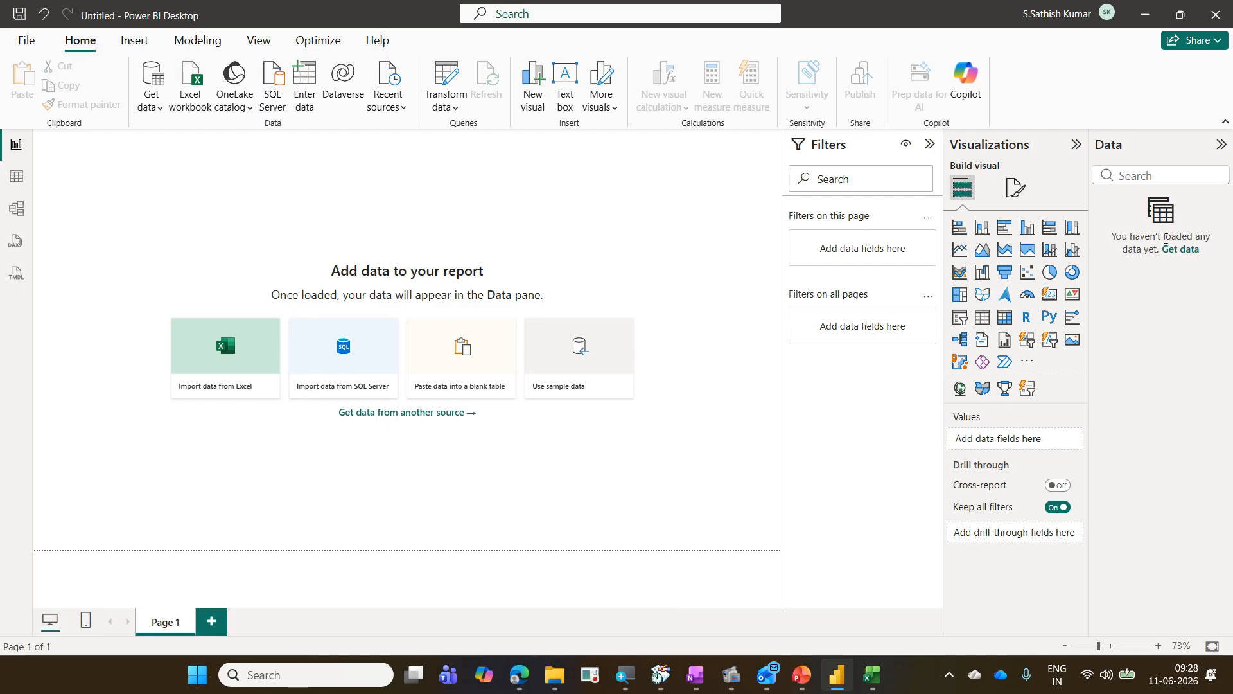
Step: Start a new Text/CSV data source connection
{"action": "left_click", "coordinate": [159, 109]}
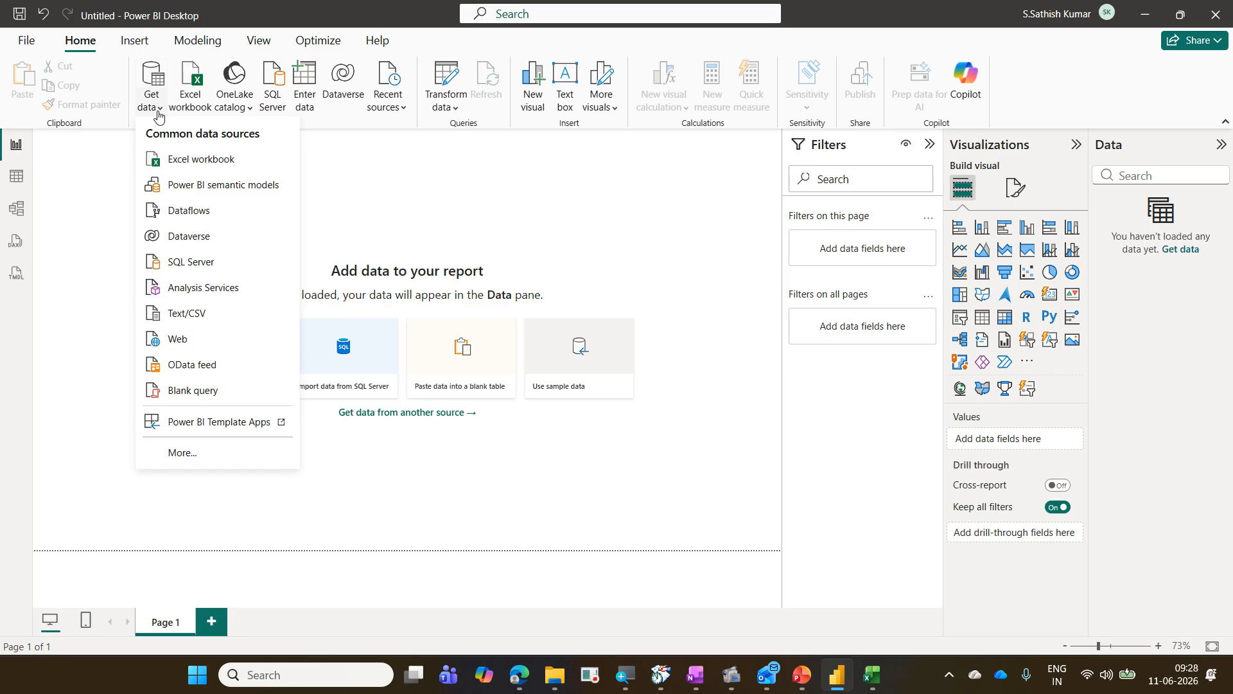
{"action": "left_click", "coordinate": [201, 311]}
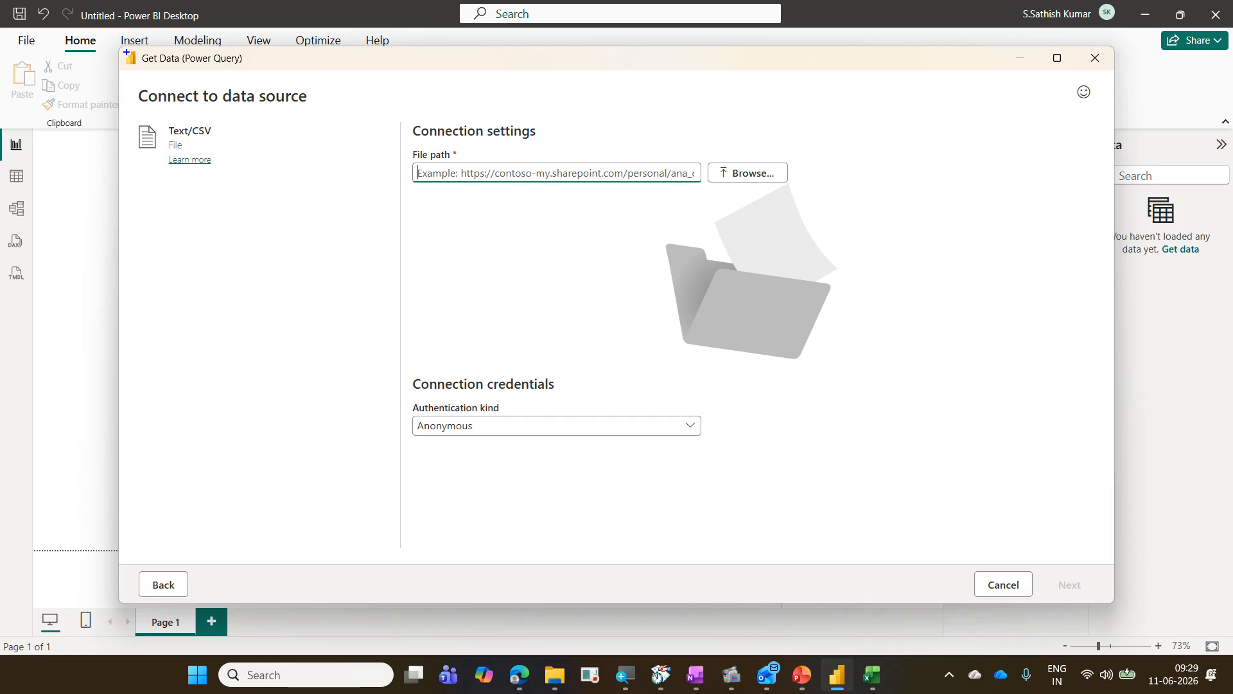
{"action": "left_click_drag", "start_coordinate": [127, 52], "coordinate": [255, 86]}
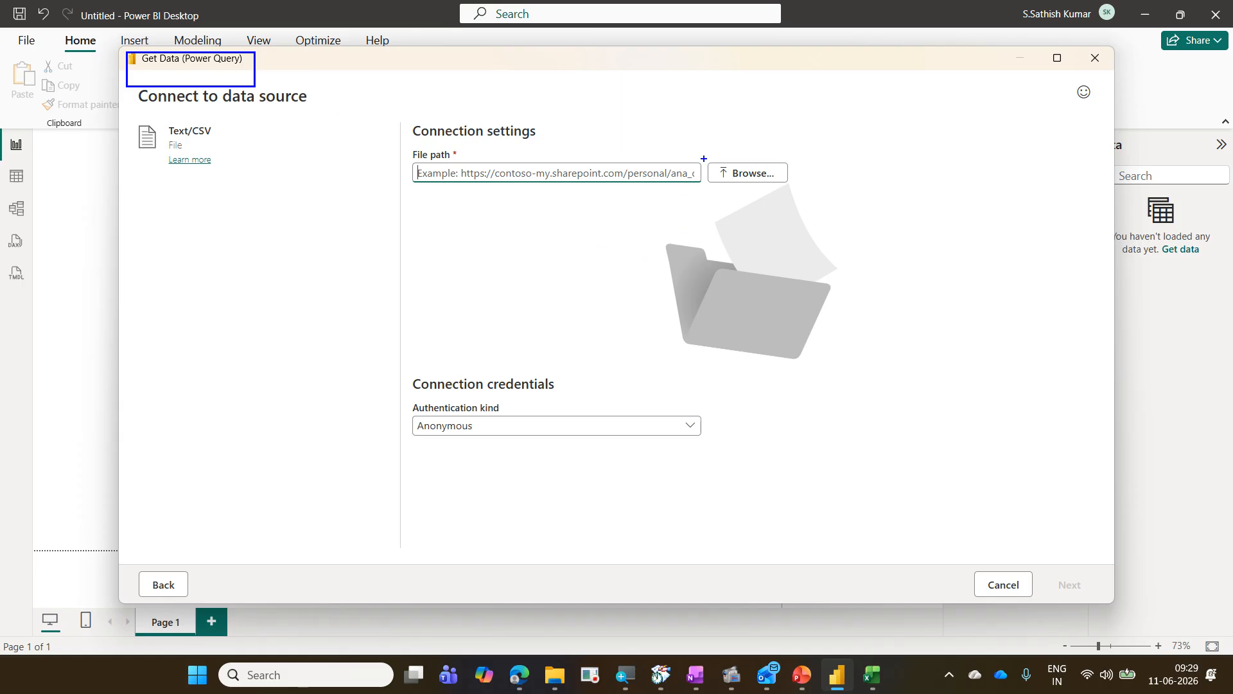
{"action": "left_click_drag", "start_coordinate": [705, 159], "coordinate": [796, 191]}
{"action": "key", "text": "Escape"}
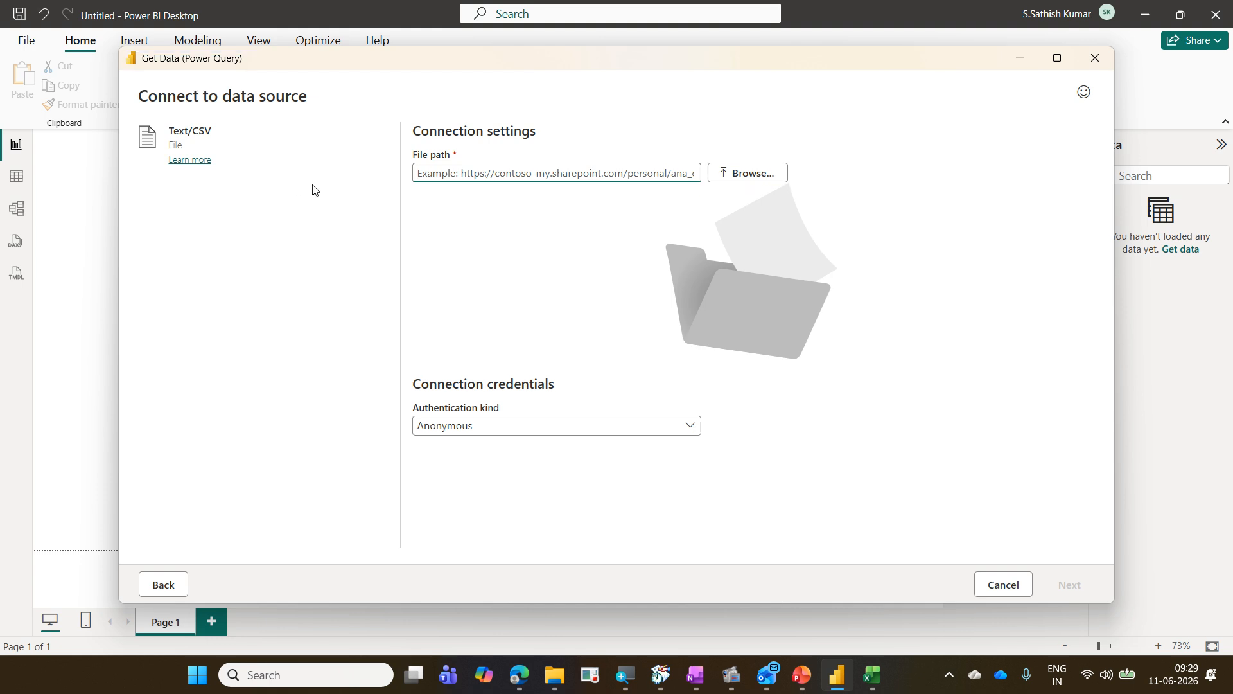
Step: Browse to the 2026-06-11 Daimler Power BI Adv folder, pick the InvoiceProfitabilityAnalysis file and continue to the preview
{"action": "left_click", "coordinate": [756, 185]}
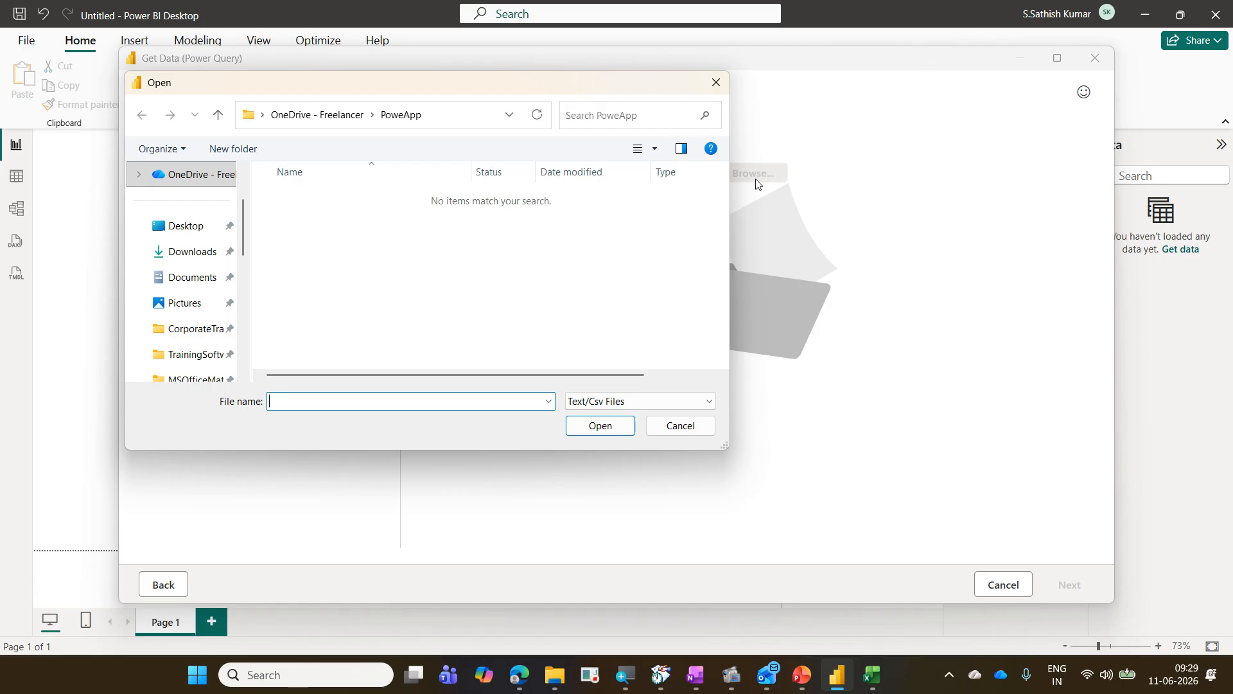
{"action": "left_click", "coordinate": [198, 334]}
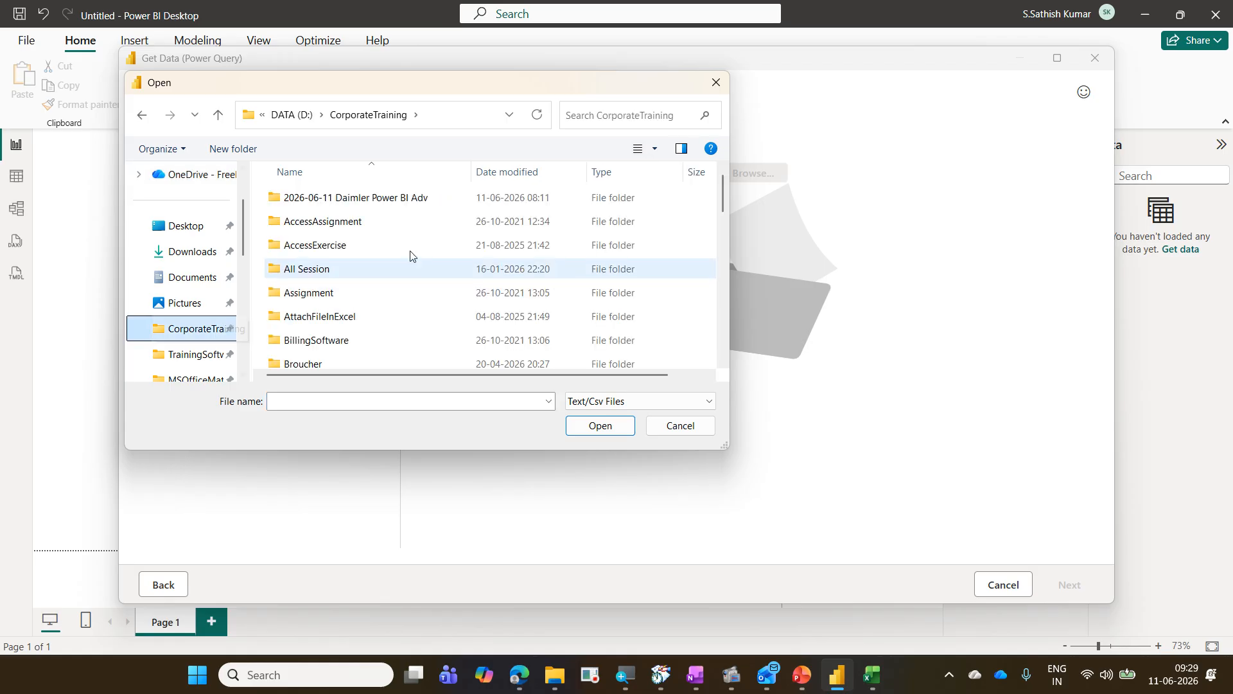
{"action": "left_click", "coordinate": [428, 205]}
{"action": "double_click", "coordinate": [428, 205]}
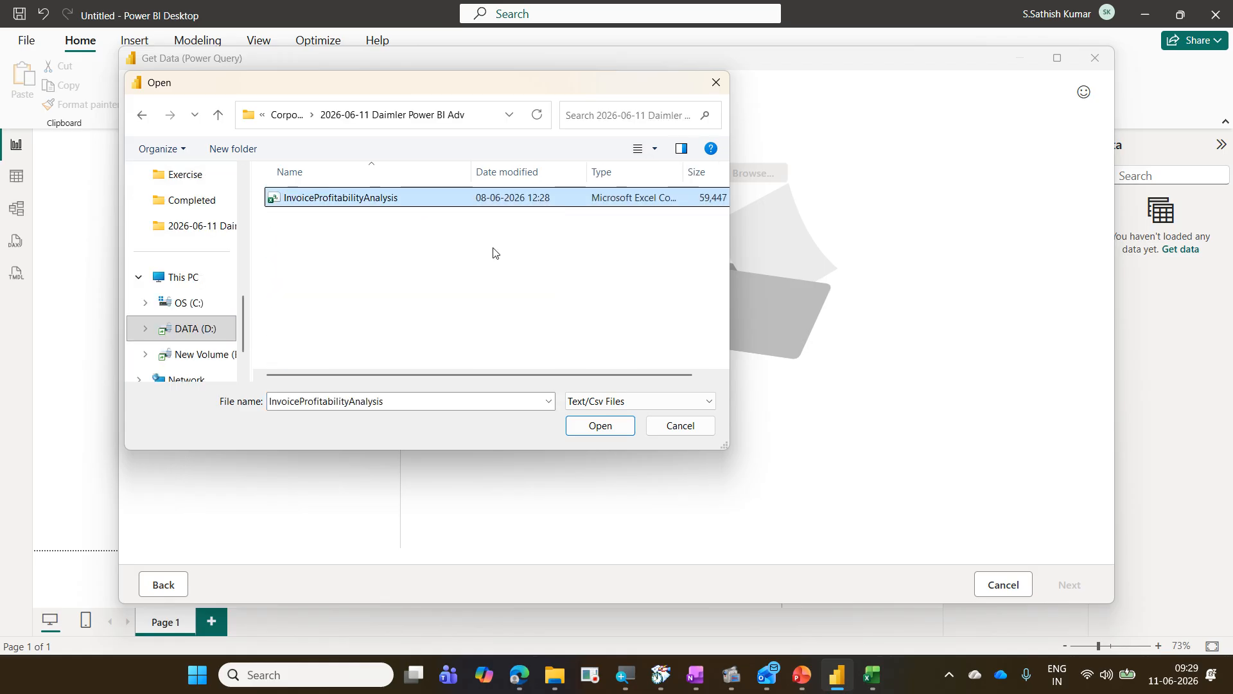
{"action": "left_click", "coordinate": [420, 201]}
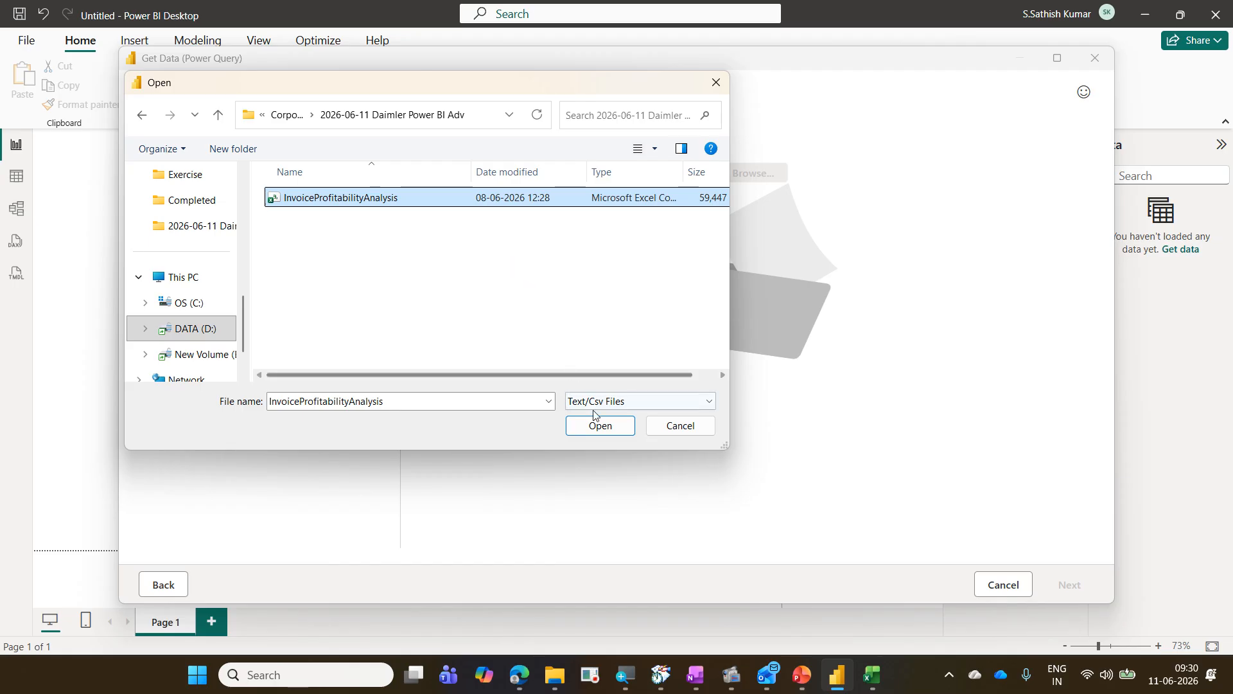
{"action": "left_click", "coordinate": [599, 425]}
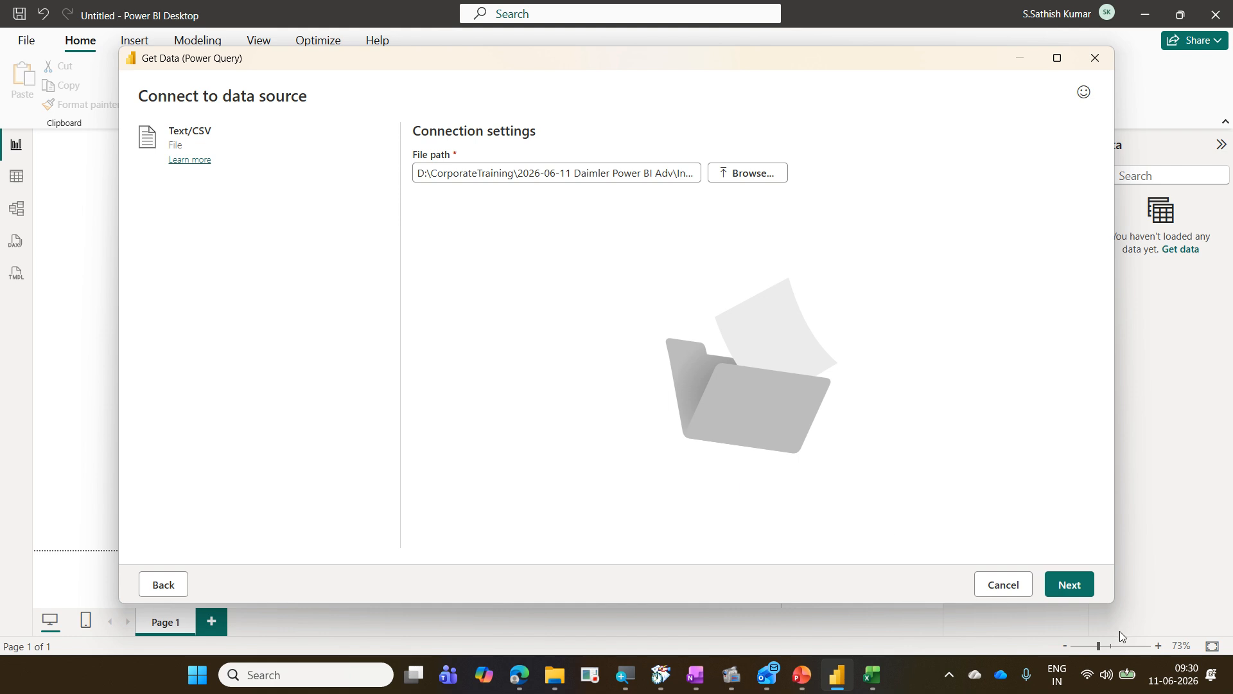
{"action": "left_click", "coordinate": [1062, 585]}
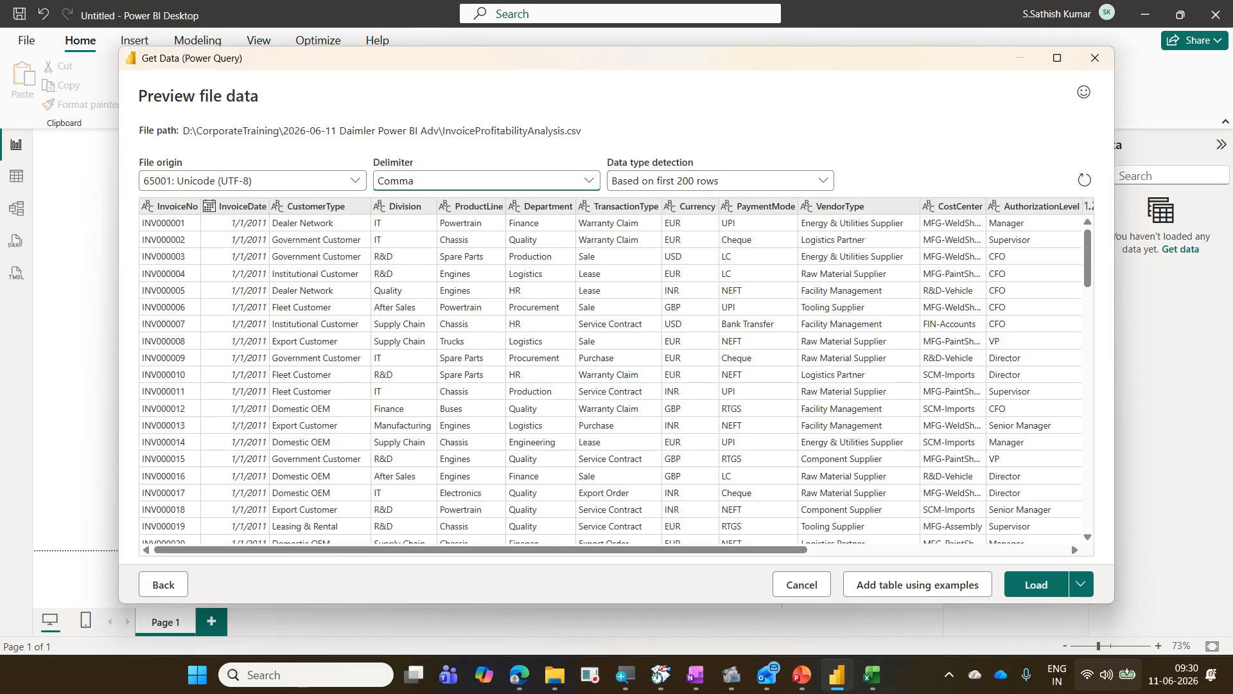
Step: Switch to Excel and open the InvoiceProfitabilityAnalysis CSV preview through Get Data from Text/CSV for comparison
{"action": "left_click", "coordinate": [871, 675]}
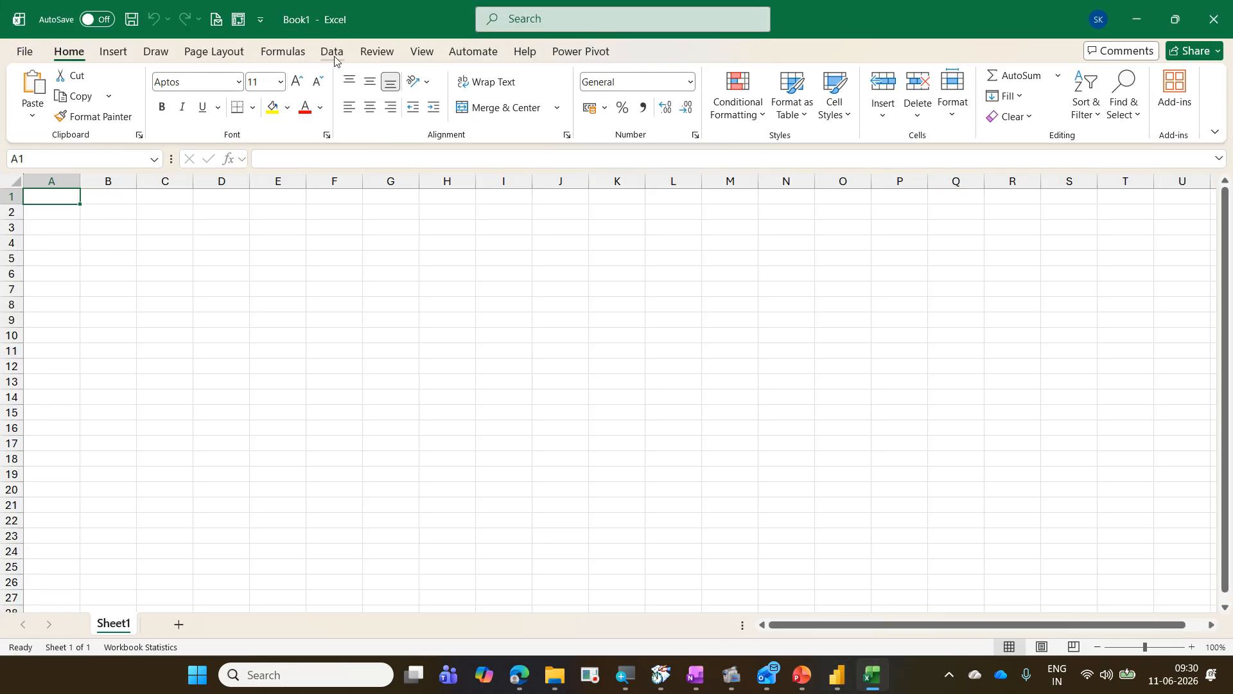
{"action": "left_click", "coordinate": [331, 54]}
{"action": "left_click", "coordinate": [32, 112]}
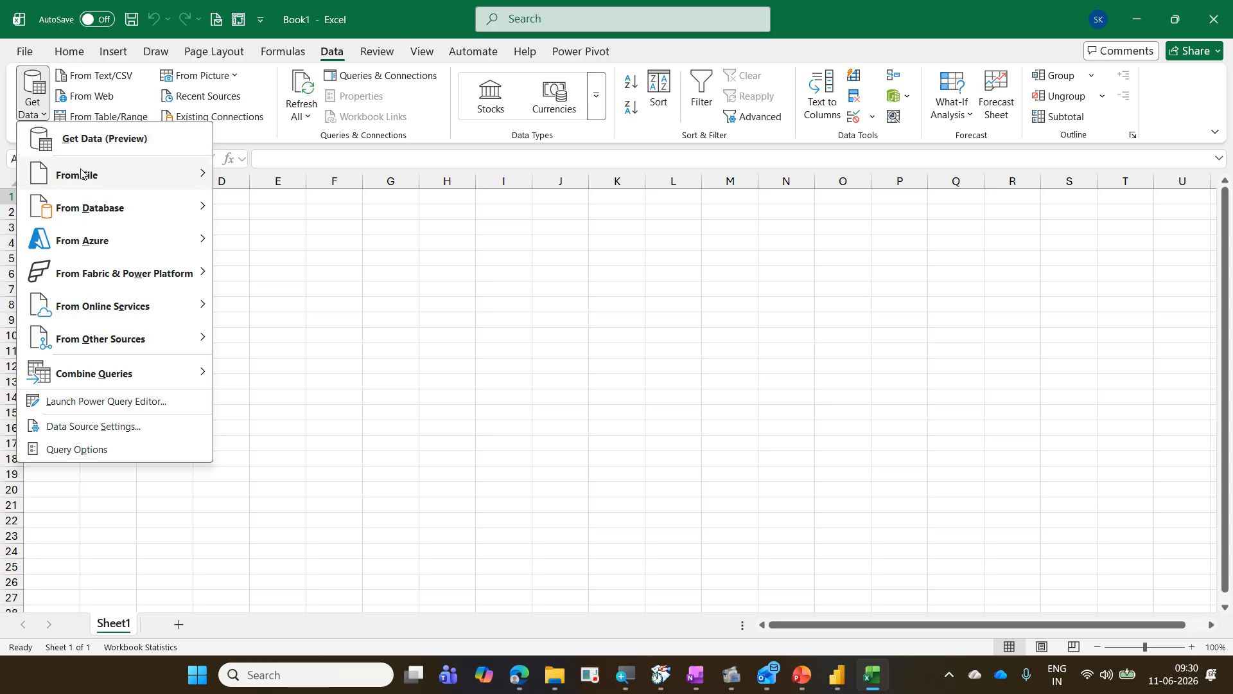
{"action": "mouse_move", "coordinate": [81, 174]}
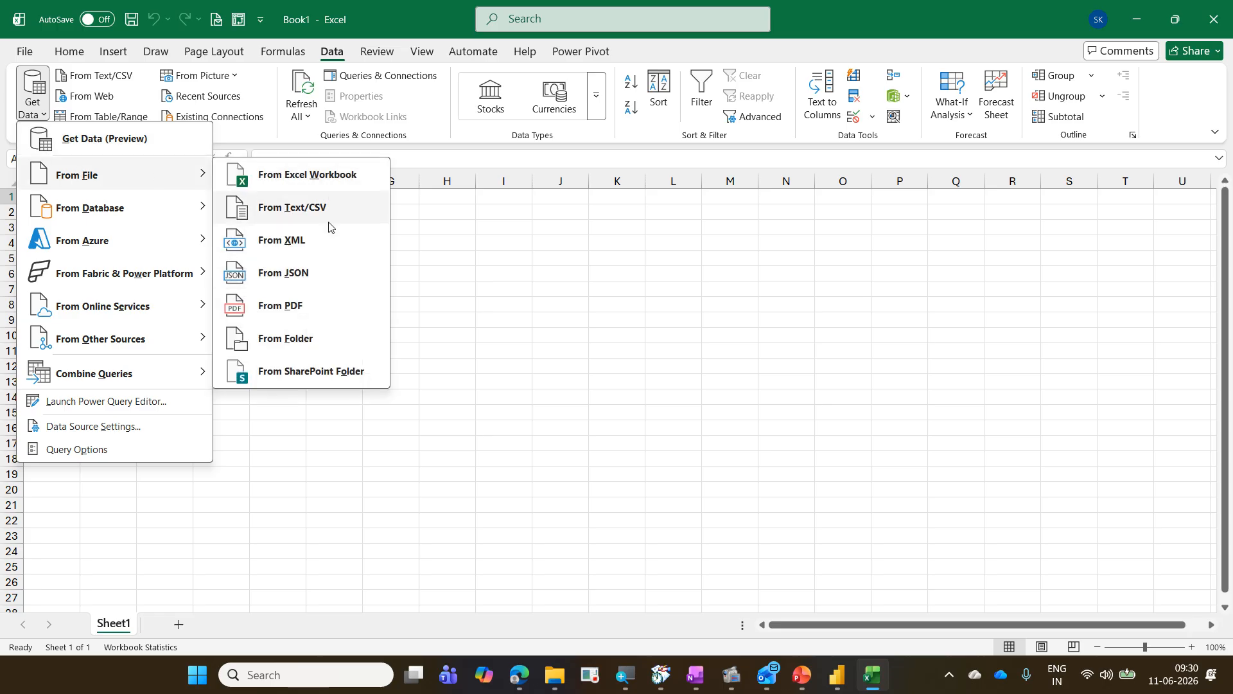
{"action": "left_click", "coordinate": [331, 200]}
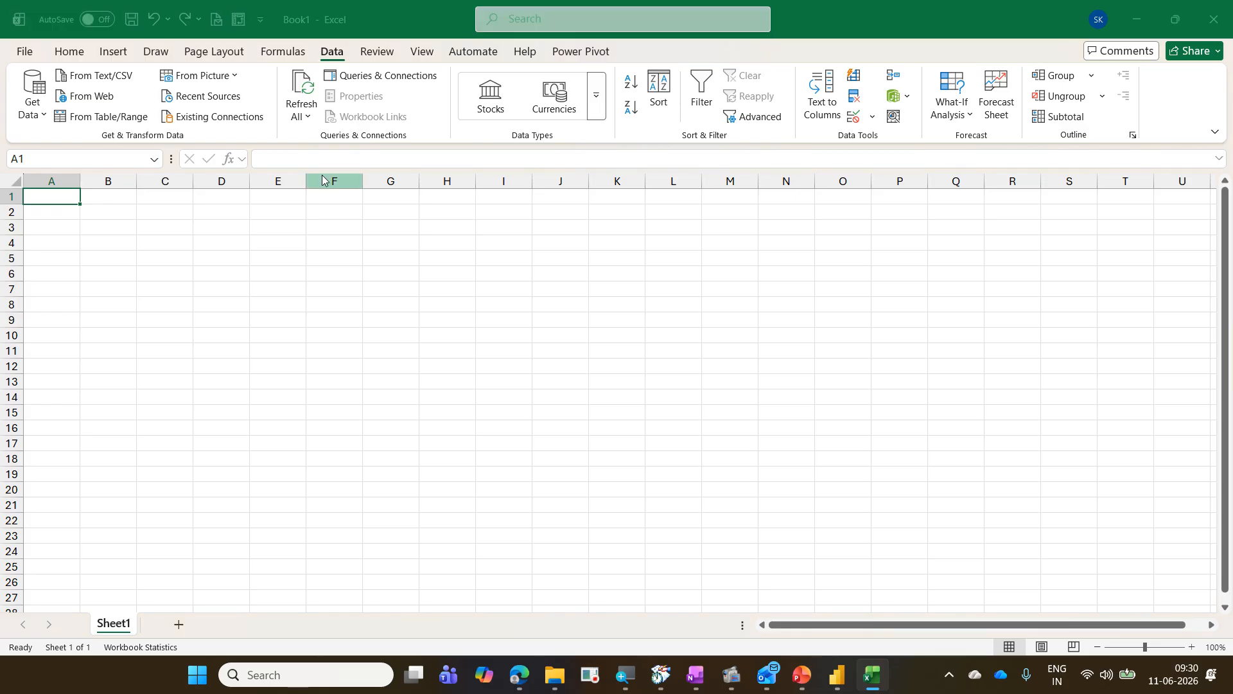
{"action": "left_click", "coordinate": [360, 207]}
{"action": "double_click", "coordinate": [359, 207]}
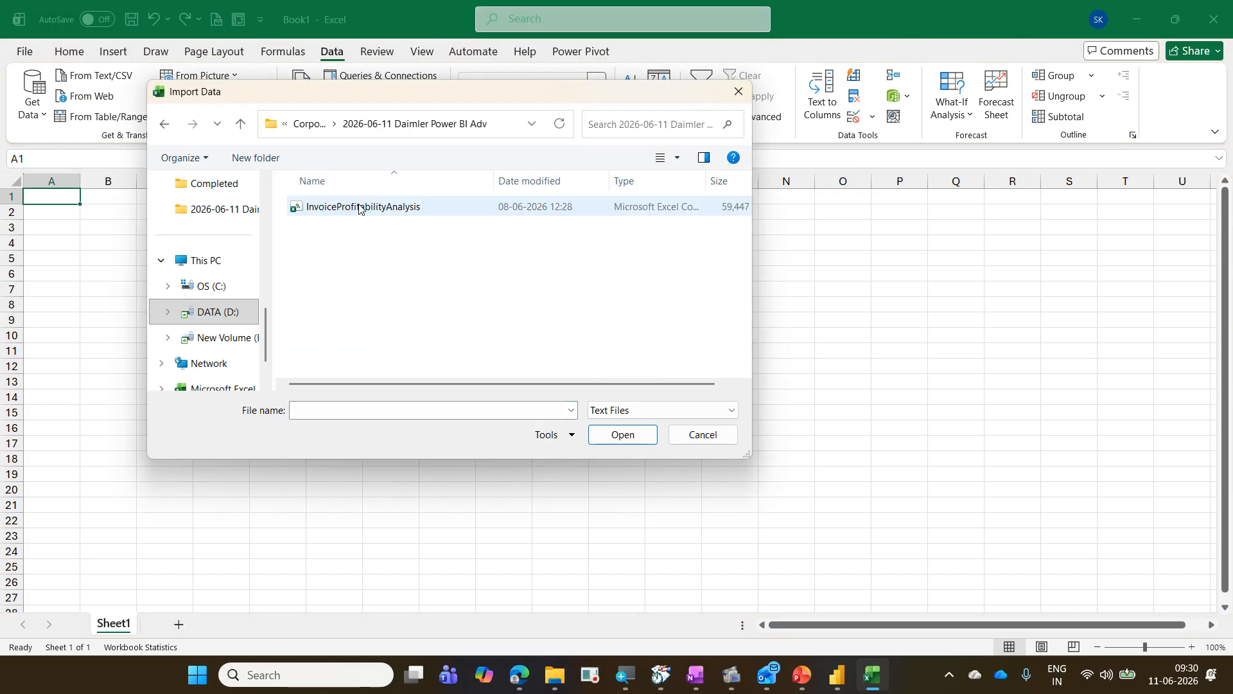
{"action": "left_click", "coordinate": [360, 207]}
{"action": "left_click", "coordinate": [641, 439]}
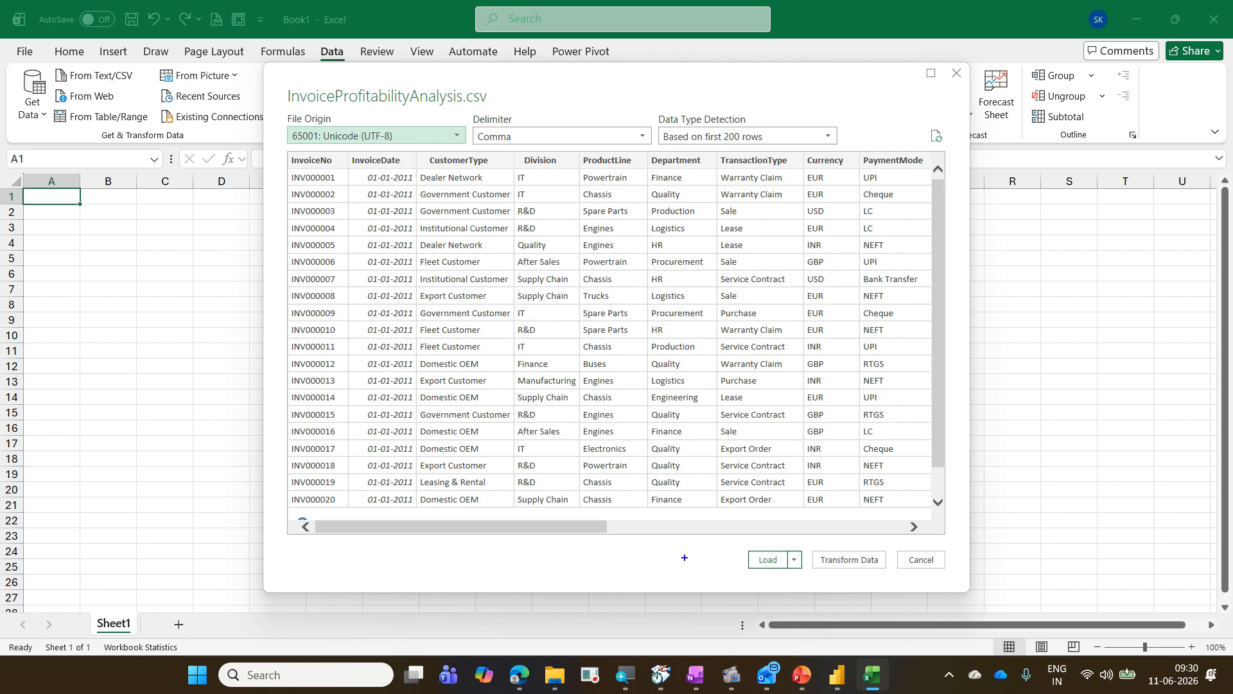
{"action": "mouse_move", "coordinate": [739, 533]}
{"action": "left_mouse_down"}
{"action": "mouse_move", "coordinate": [871, 580]}
{"action": "mouse_move", "coordinate": [966, 583]}
{"action": "left_mouse_up"}
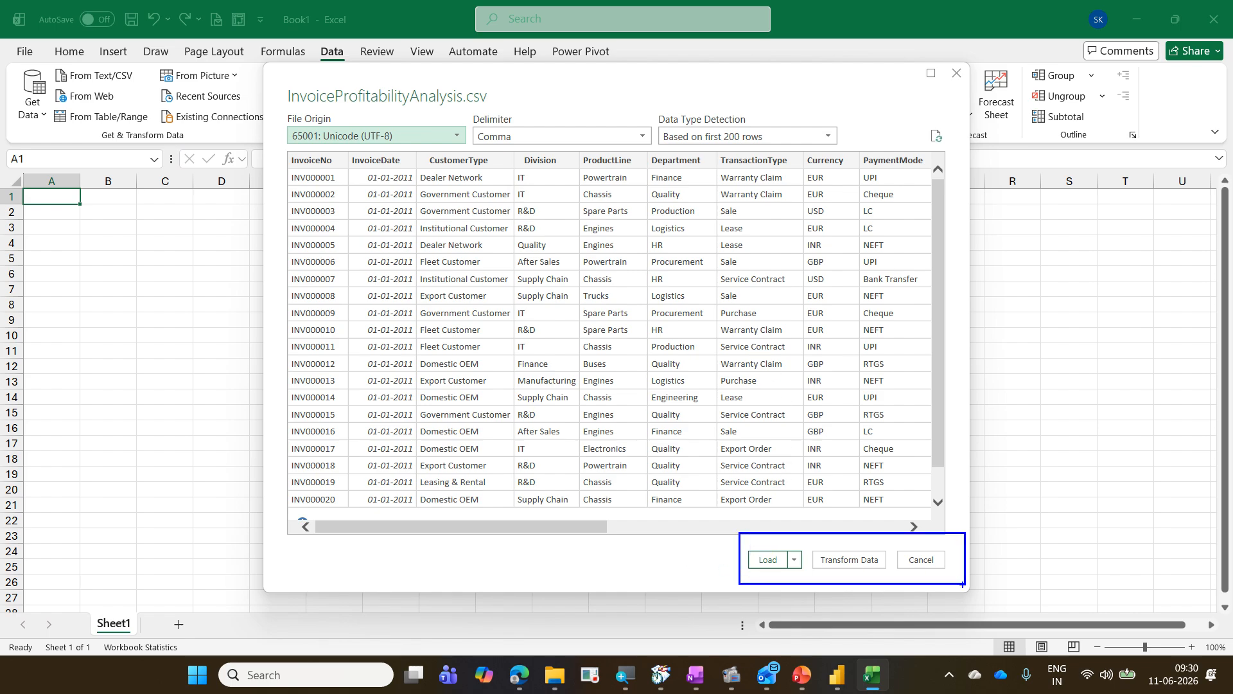
{"action": "mouse_move", "coordinate": [787, 532]}
{"action": "left_mouse_down"}
{"action": "mouse_move", "coordinate": [821, 496]}
{"action": "mouse_move", "coordinate": [971, 498]}
{"action": "left_mouse_up"}
{"action": "mouse_move", "coordinate": [739, 575]}
{"action": "left_mouse_down"}
{"action": "mouse_move", "coordinate": [804, 577]}
{"action": "mouse_move", "coordinate": [742, 542]}
{"action": "mouse_move", "coordinate": [757, 576]}
{"action": "mouse_move", "coordinate": [889, 565]}
{"action": "mouse_move", "coordinate": [822, 541]}
{"action": "mouse_move", "coordinate": [835, 582]}
{"action": "left_mouse_up"}
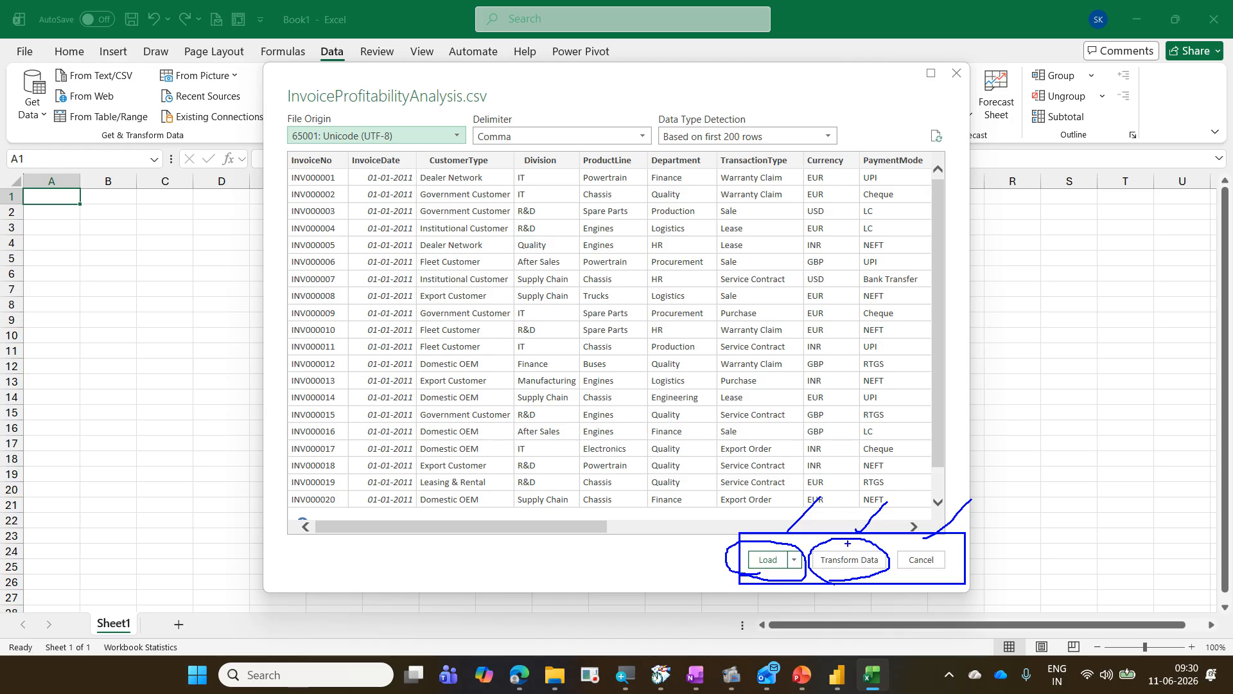
{"action": "left_click_drag", "start_coordinate": [849, 545], "coordinate": [895, 508]}
{"action": "key", "text": "Escape"}
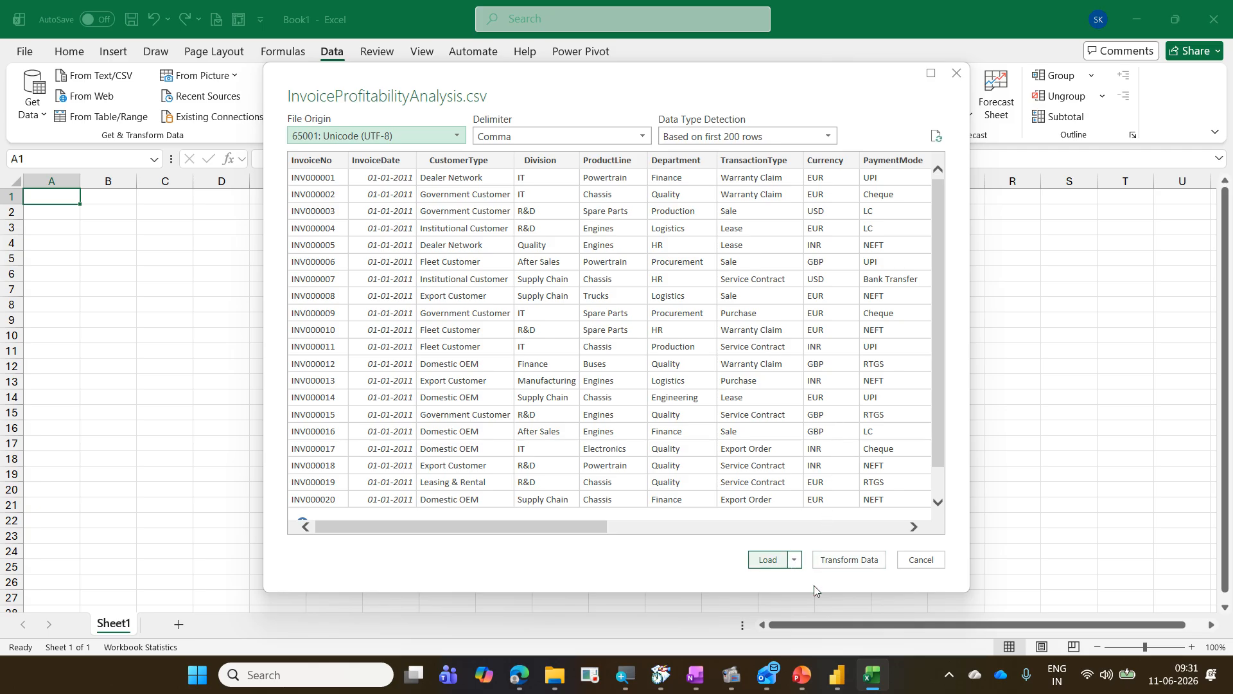
Step: Return to Power BI and open the previewed CSV in the Power Query Editor with Transform data
{"action": "left_click", "coordinate": [834, 676]}
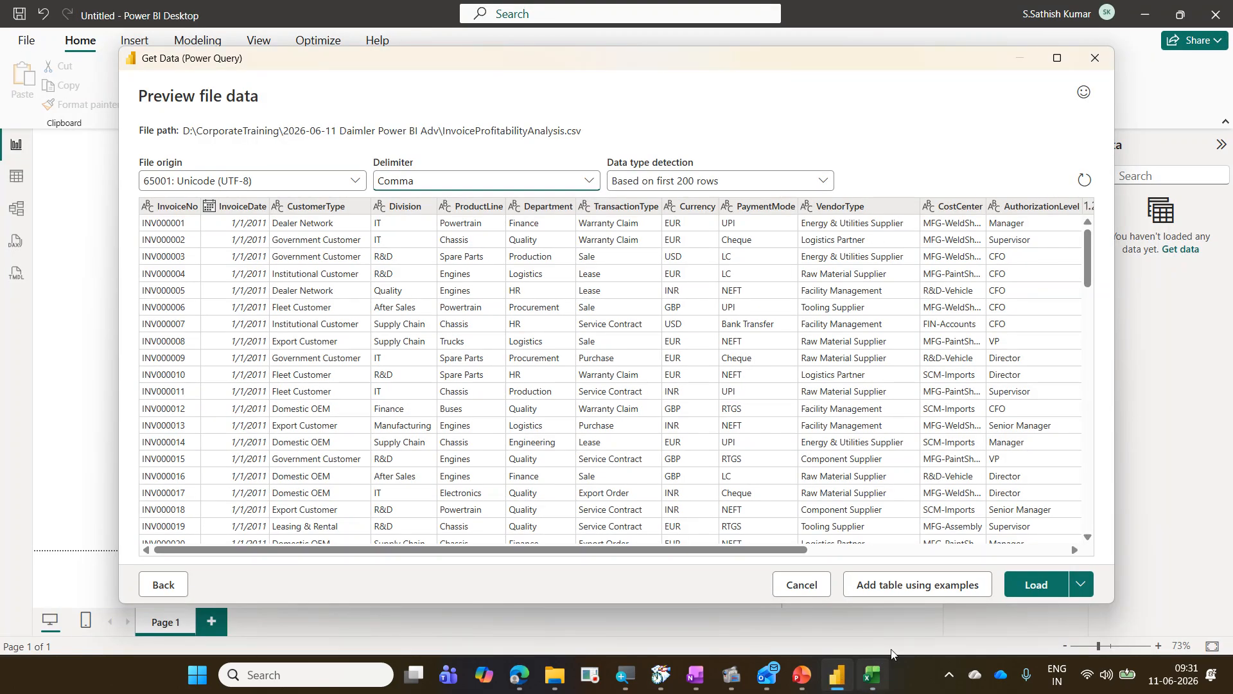
{"action": "left_click", "coordinate": [1077, 595]}
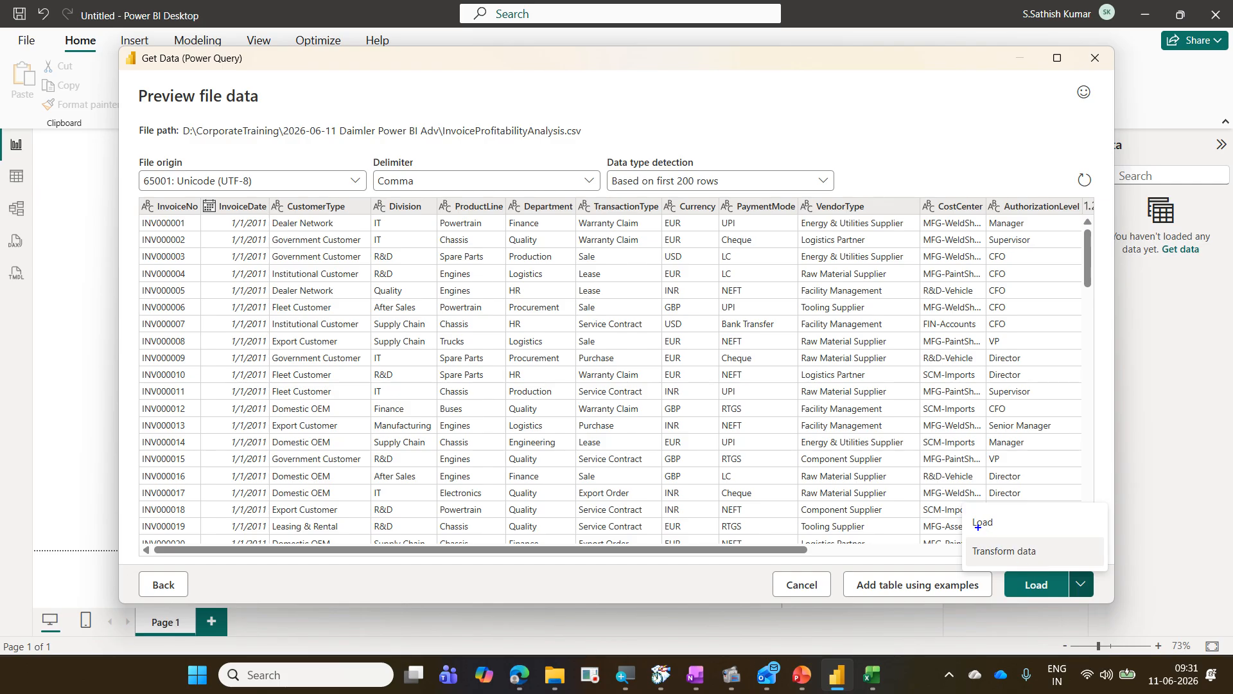
{"action": "mouse_move", "coordinate": [968, 513]}
{"action": "left_mouse_down"}
{"action": "mouse_move", "coordinate": [1004, 532]}
{"action": "mouse_move", "coordinate": [986, 559]}
{"action": "mouse_move", "coordinate": [1100, 603]}
{"action": "left_mouse_up"}
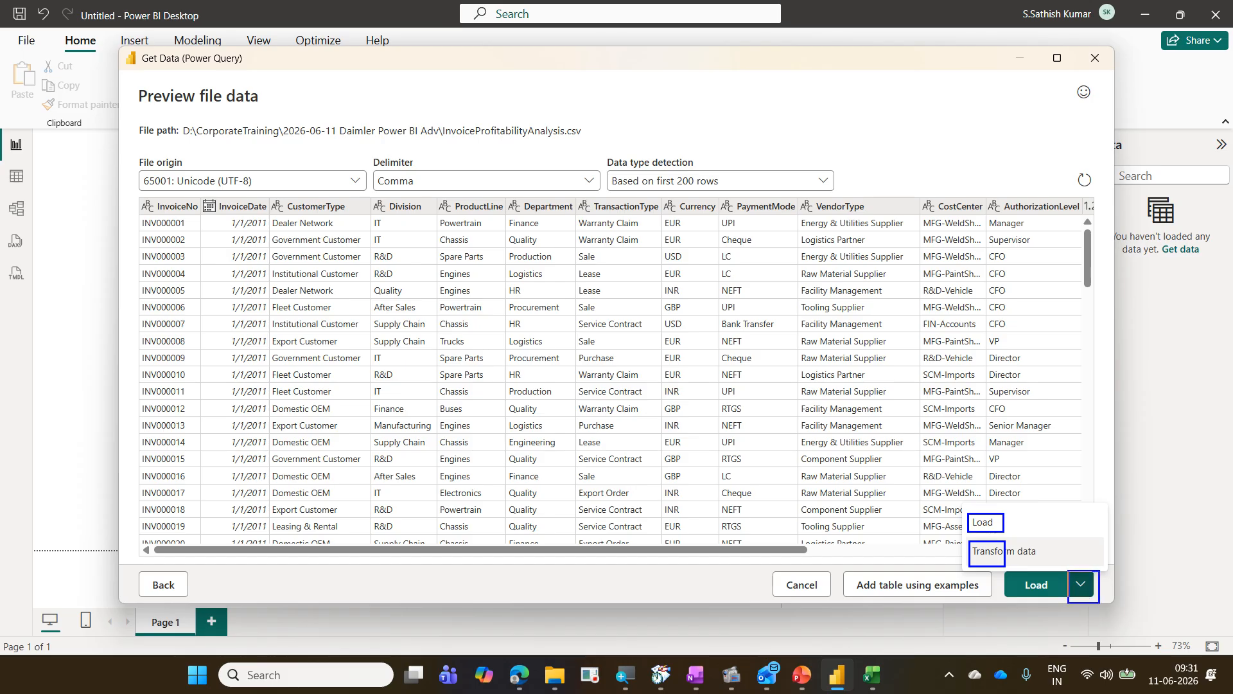
{"action": "key", "text": "Escape"}
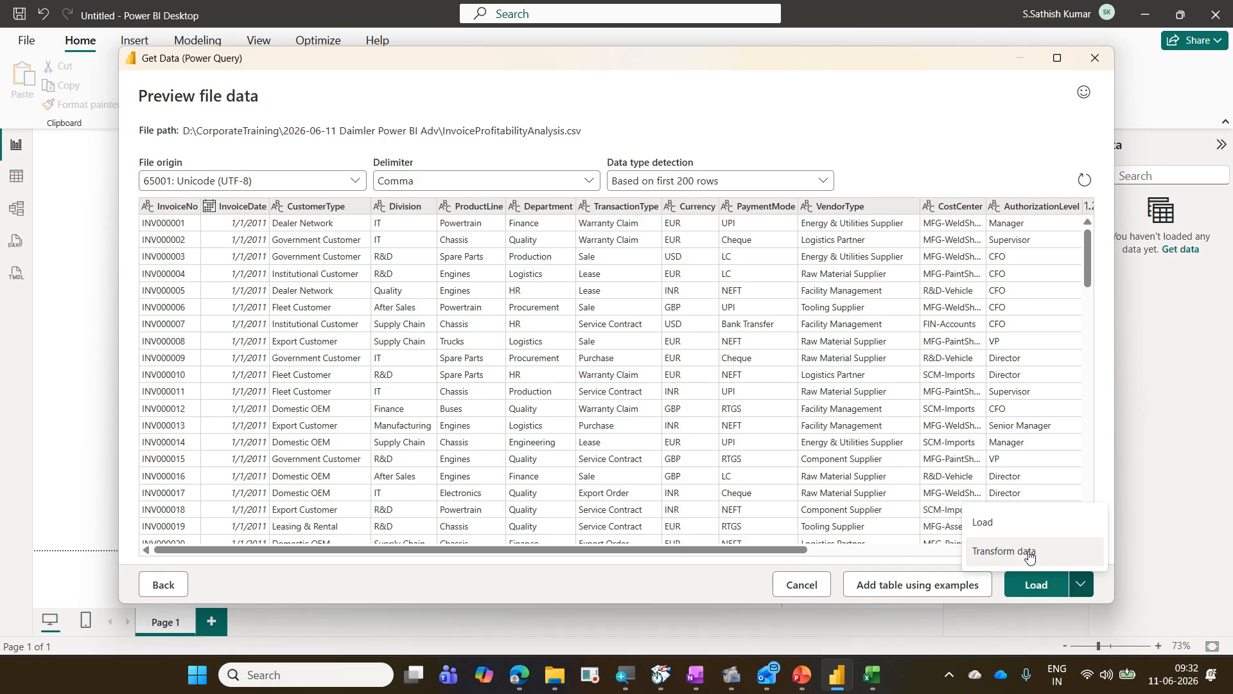
{"action": "left_click", "coordinate": [1029, 554]}
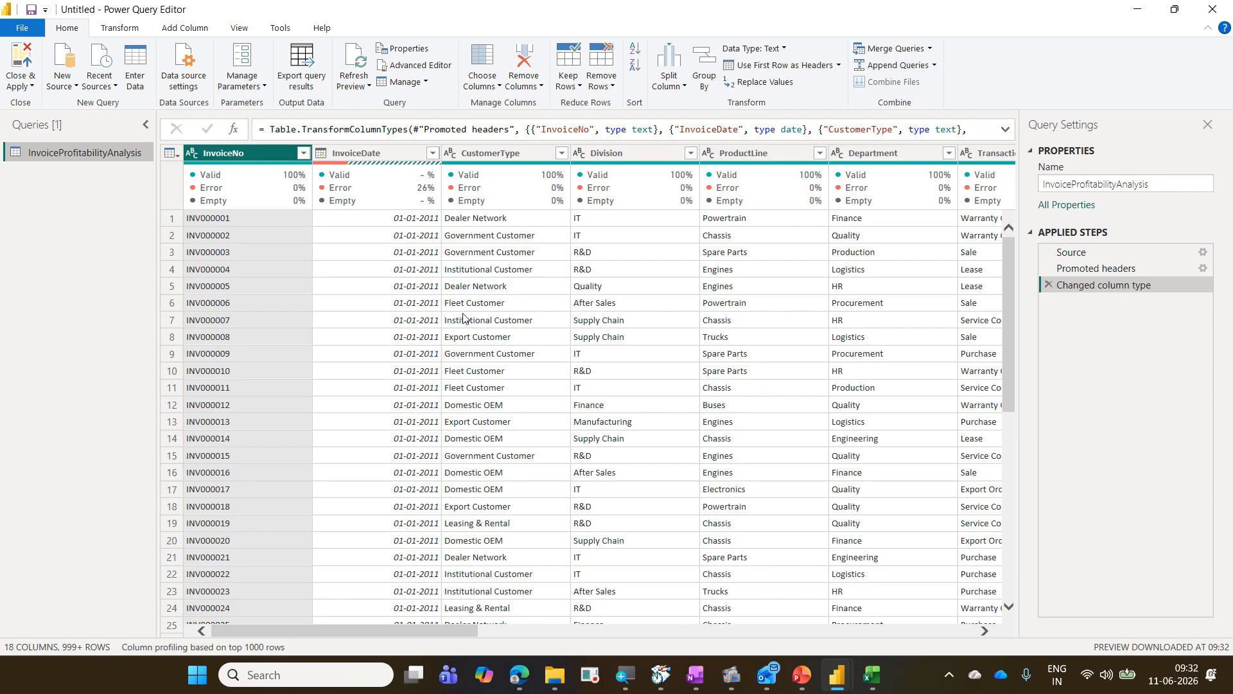
{"action": "scroll", "coordinate": [381, 327], "scroll_direction": "down", "scroll_amount": 2}
{"action": "scroll", "coordinate": [381, 326], "scroll_direction": "down", "scroll_amount": 5}
{"action": "scroll", "coordinate": [381, 327], "scroll_direction": "up", "scroll_amount": 6}
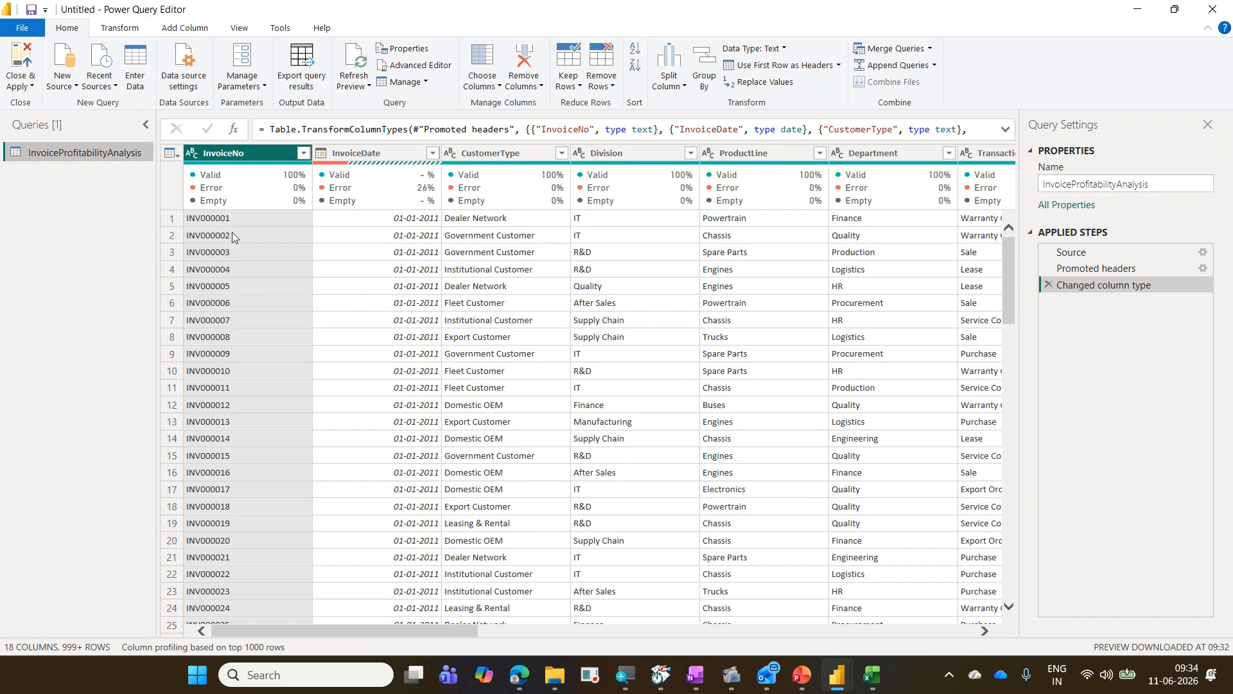
{"action": "mouse_move", "coordinate": [237, 175]}
{"action": "left_click_drag", "start_coordinate": [182, 166], "coordinate": [305, 208]}
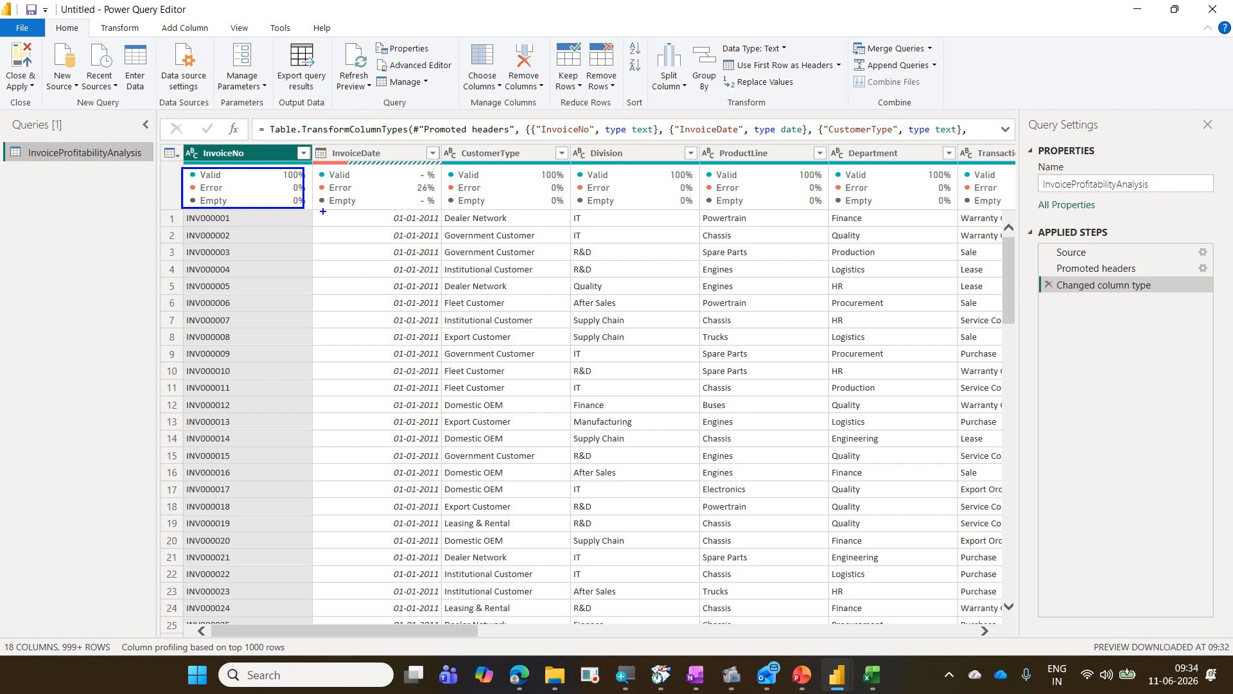
{"action": "key", "text": "Escape"}
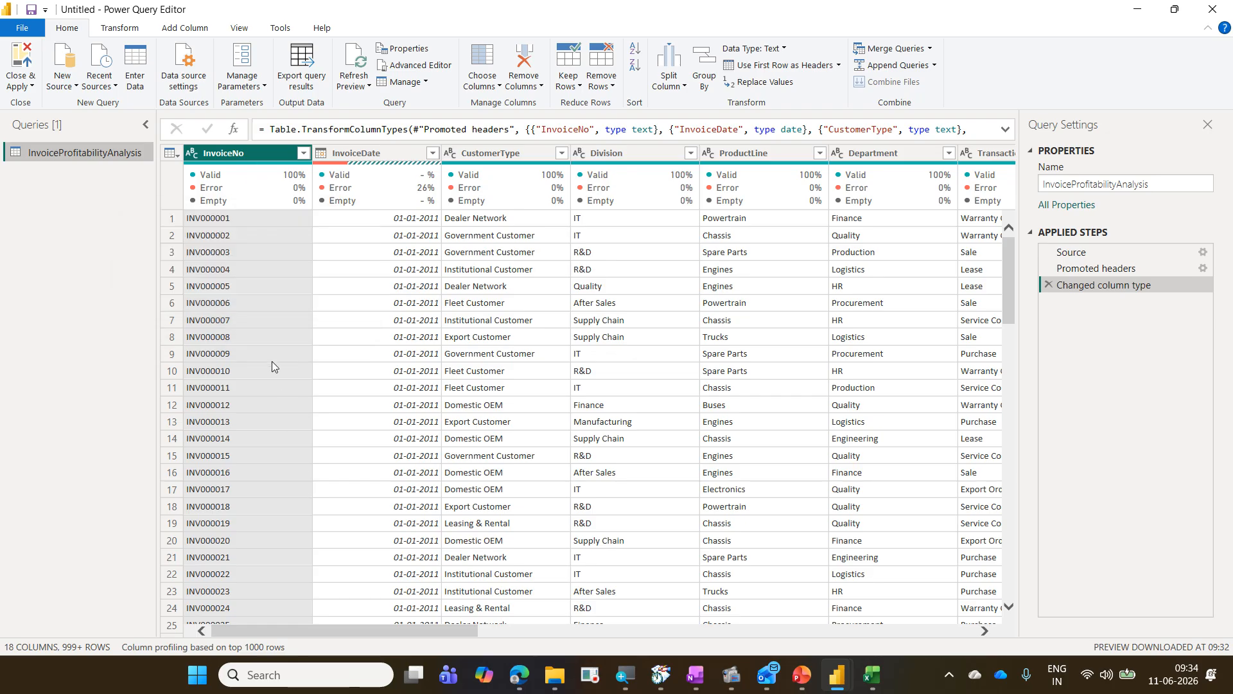
Step: Examine the column quality indicators shown for each column while scrolling through the data preview
{"action": "mouse_move", "coordinate": [224, 205]}
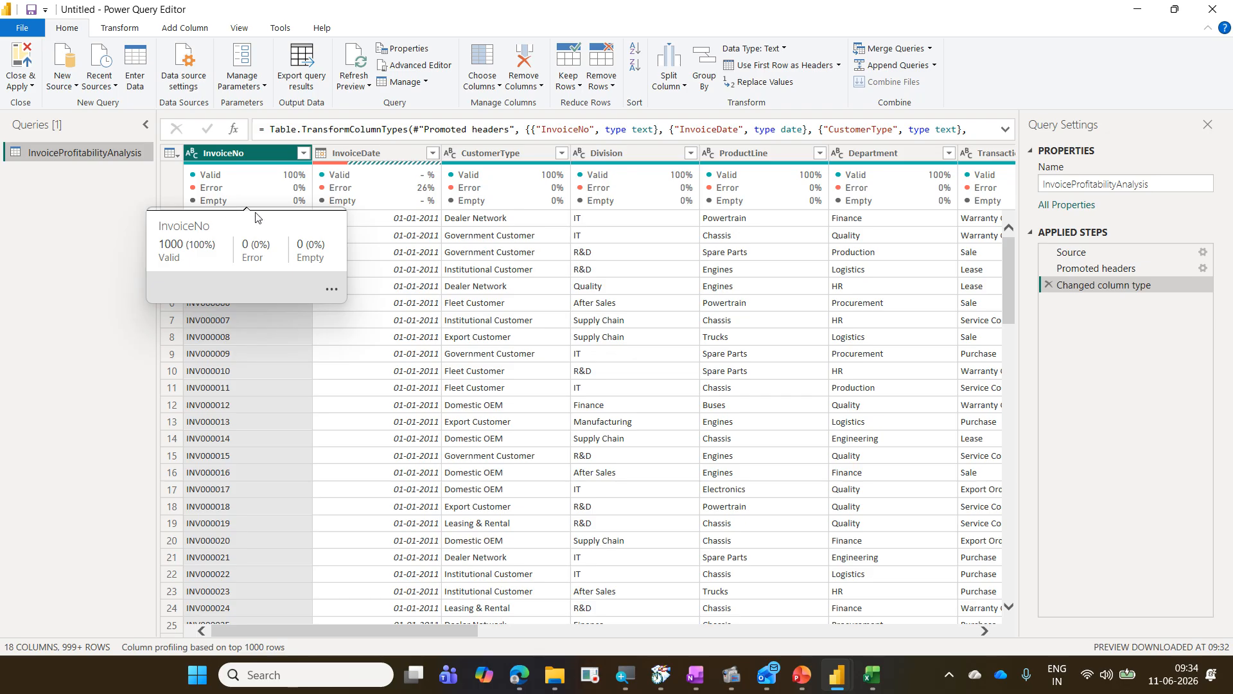
{"action": "left_click", "coordinate": [240, 28]}
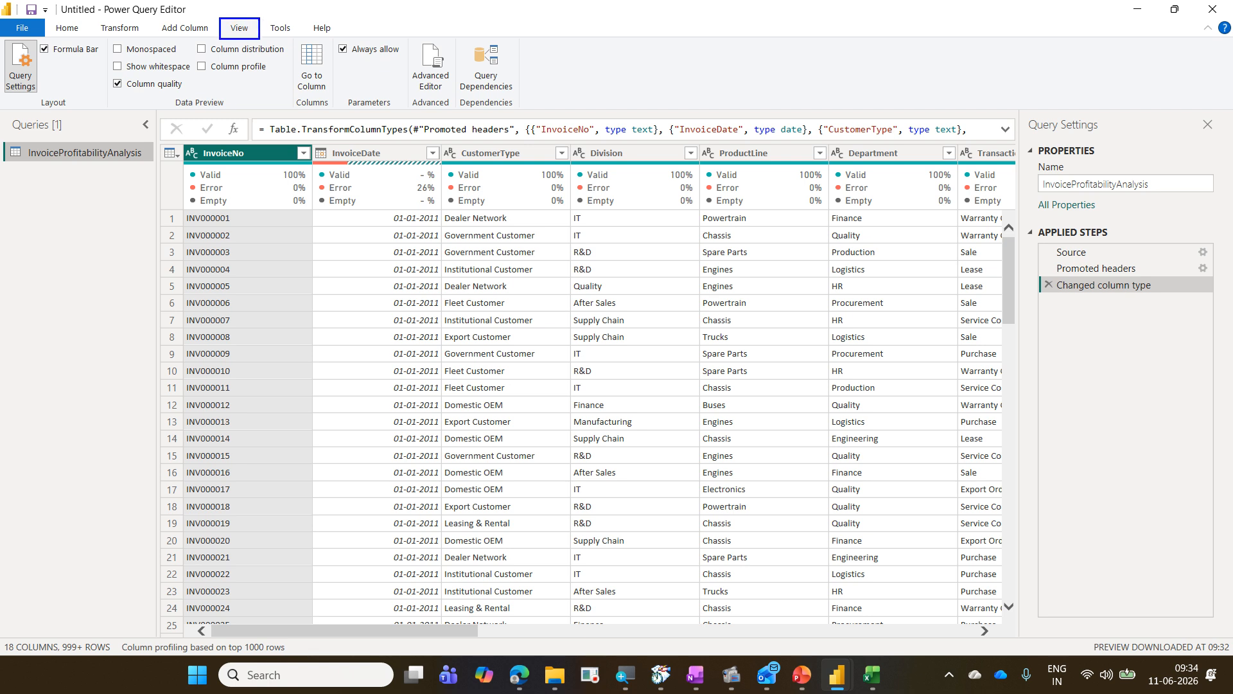
{"action": "mouse_move", "coordinate": [111, 74]}
{"action": "left_mouse_down"}
{"action": "mouse_move", "coordinate": [190, 97]}
{"action": "mouse_move", "coordinate": [246, 43]}
{"action": "left_mouse_up"}
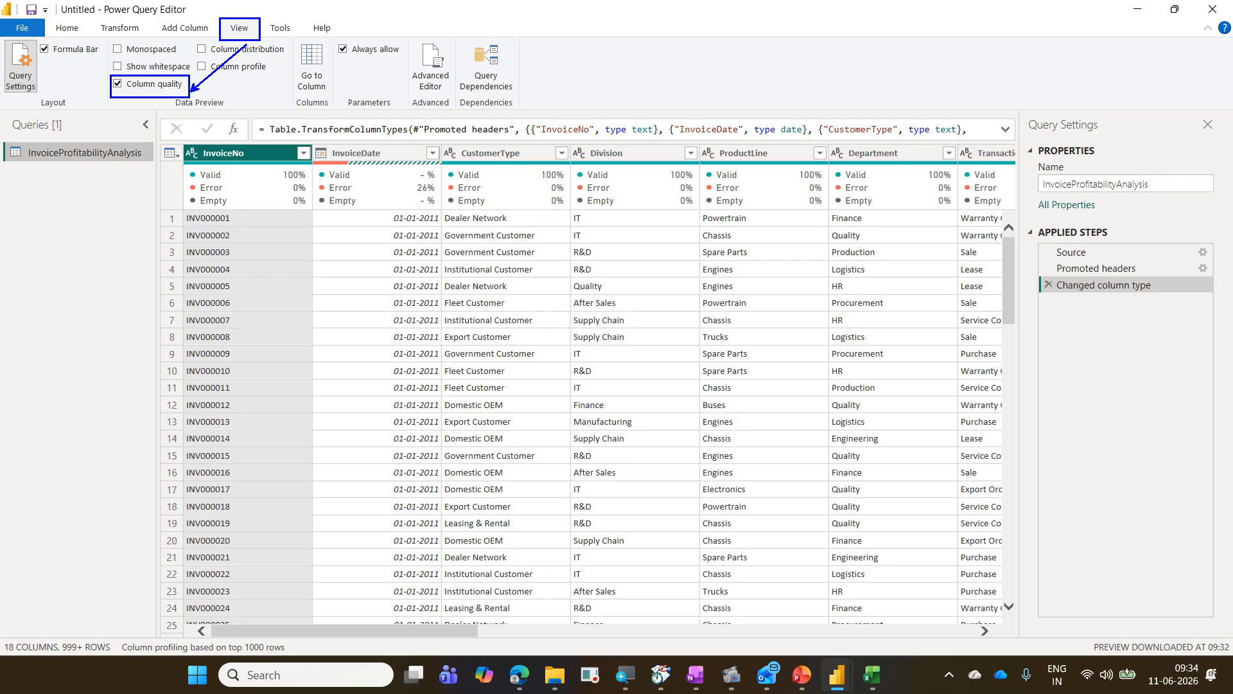
{"action": "mouse_move", "coordinate": [394, 169]}
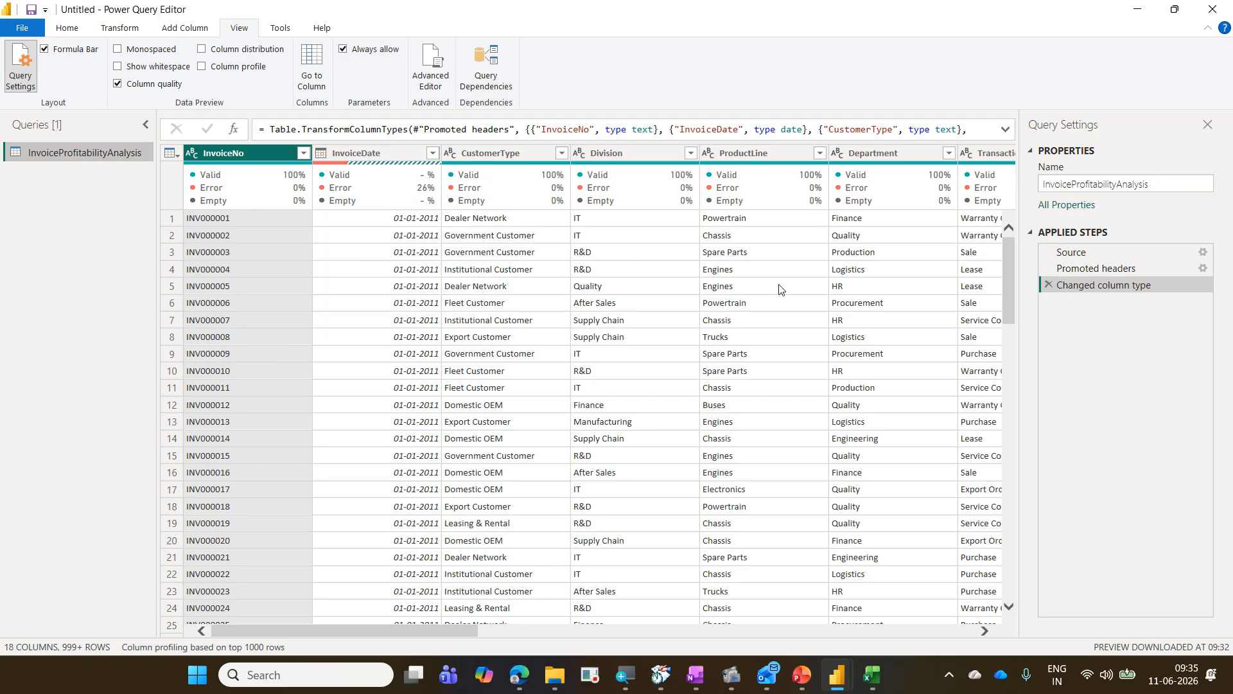
{"action": "scroll", "coordinate": [406, 350], "scroll_direction": "down", "scroll_amount": 15}
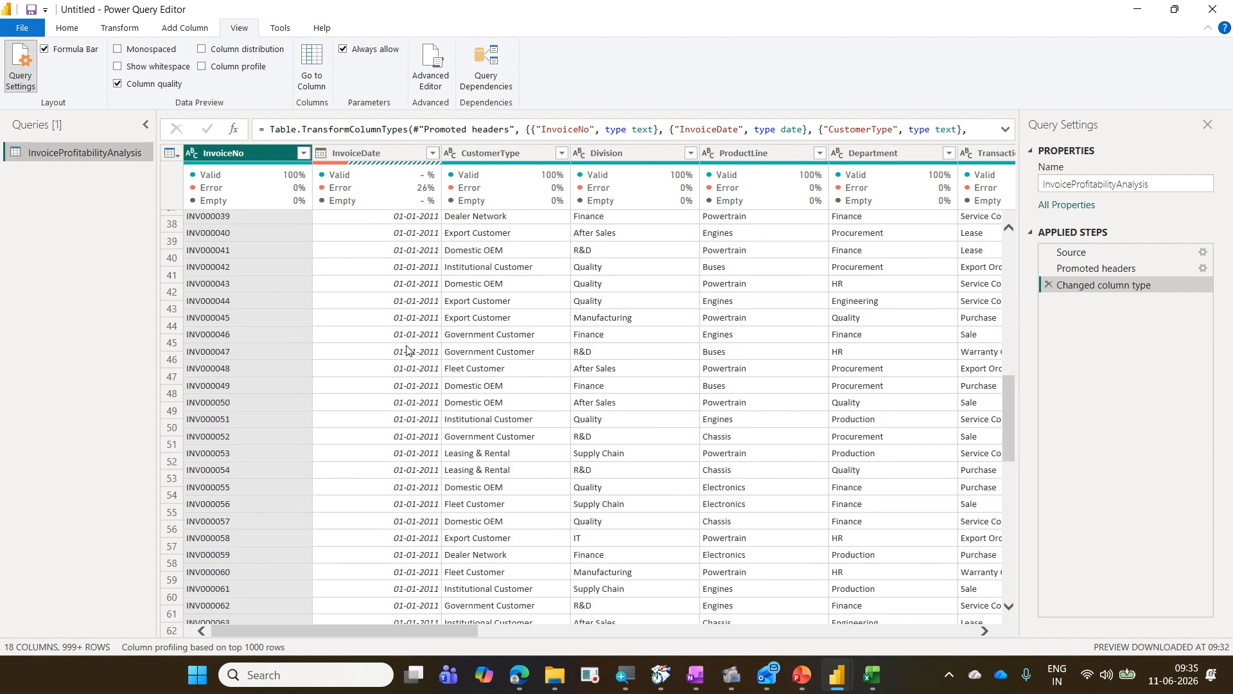
{"action": "scroll", "coordinate": [406, 350], "scroll_direction": "up", "scroll_amount": 15}
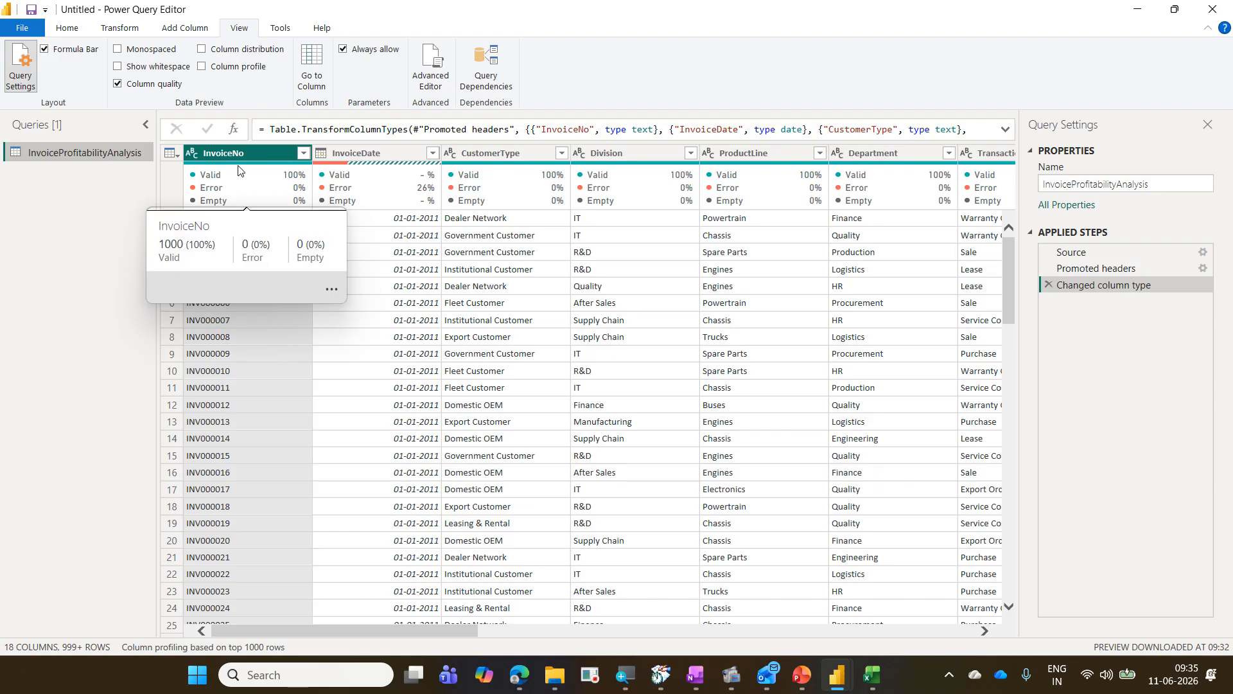
{"action": "mouse_move", "coordinate": [342, 168]}
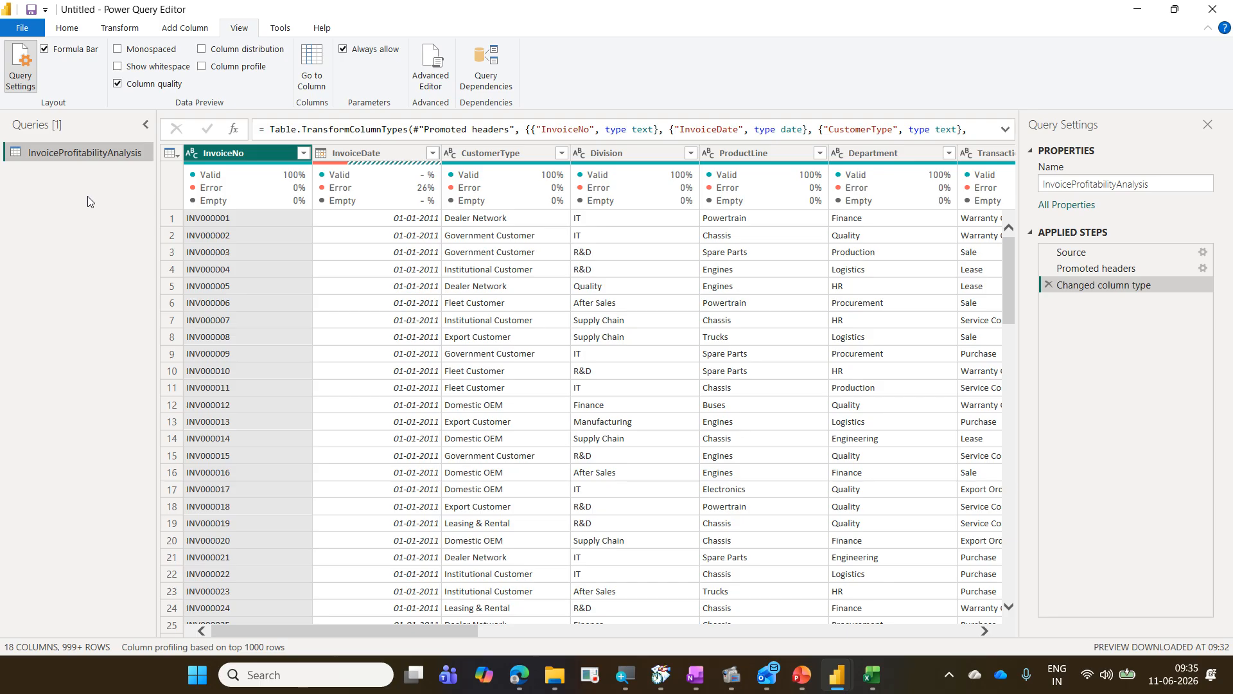
{"action": "scroll", "coordinate": [386, 301], "scroll_direction": "down", "scroll_amount": 4}
{"action": "scroll", "coordinate": [387, 301], "scroll_direction": "down", "scroll_amount": 20}
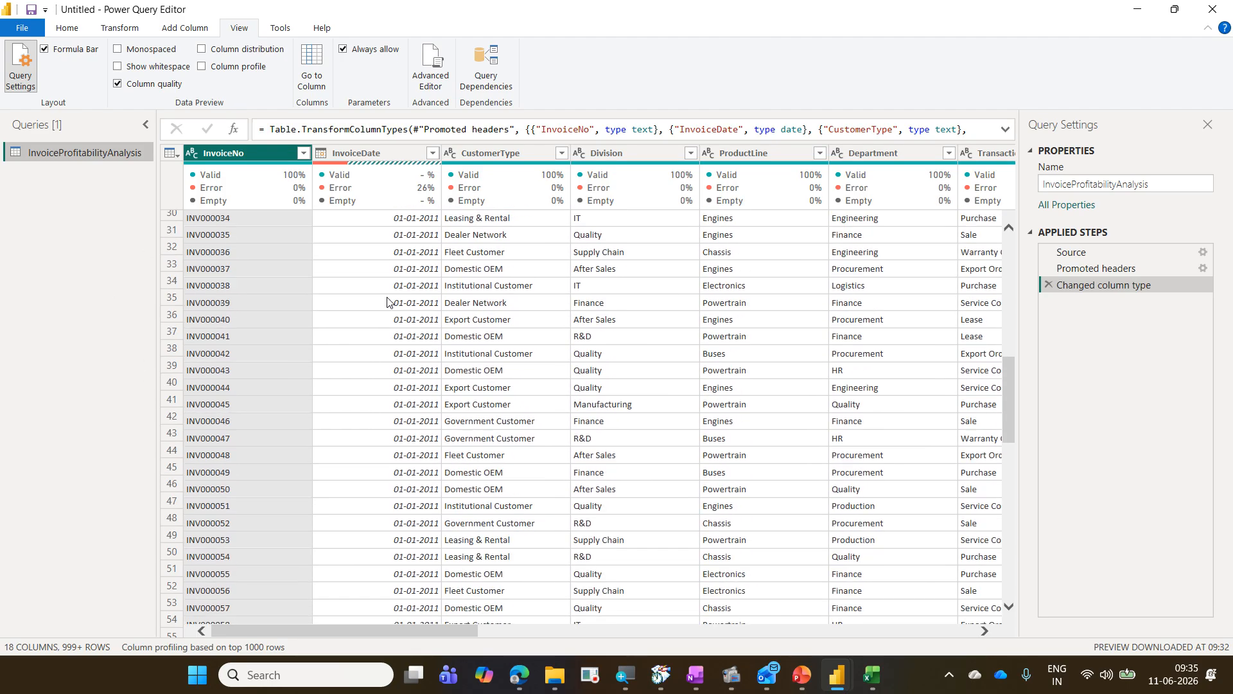
{"action": "scroll", "coordinate": [390, 303], "scroll_direction": "down", "scroll_amount": 8}
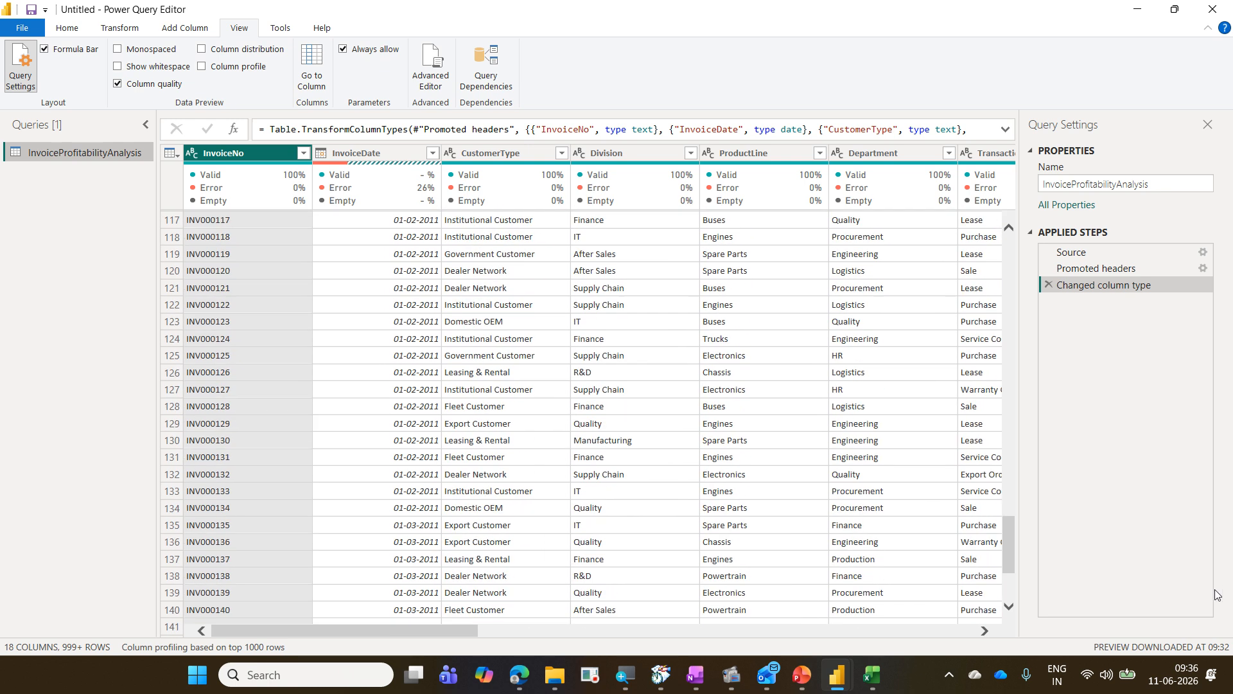
{"action": "scroll", "coordinate": [334, 296], "scroll_direction": "up", "scroll_amount": 20}
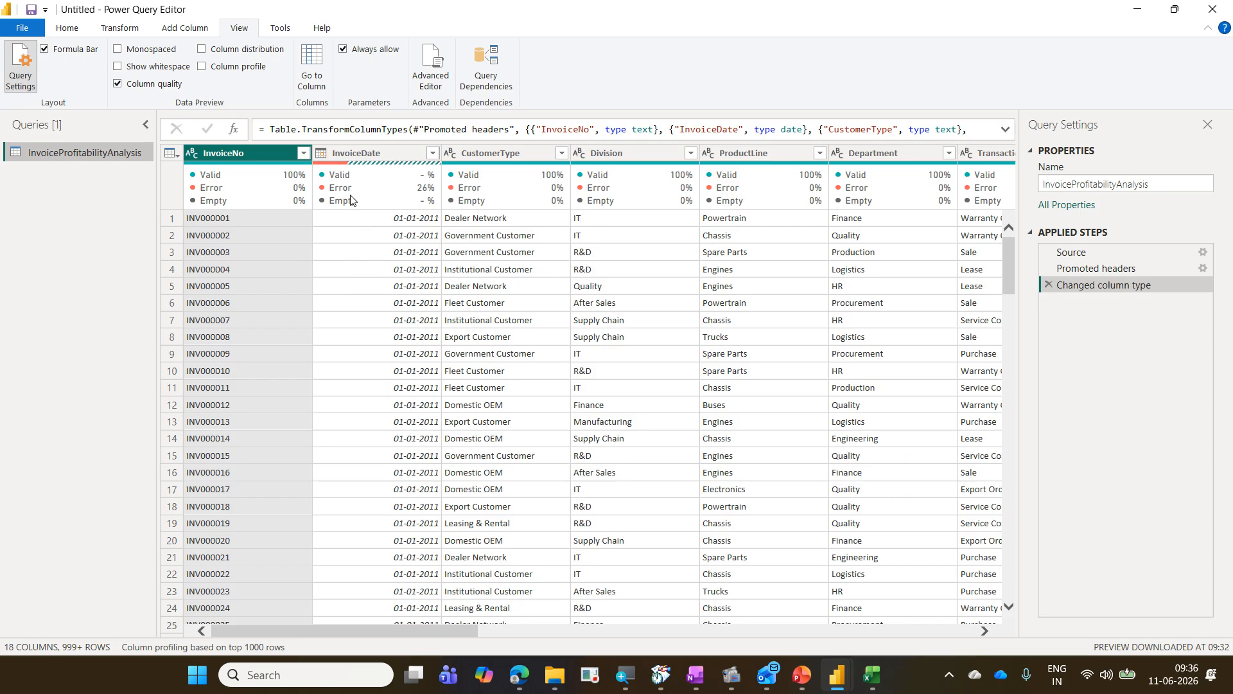
Step: Inspect the valid, error and empty percentages of the InvoiceNo, CustomerType, Division, ProductLine and Department columns
{"action": "left_click", "coordinate": [499, 153]}
{"action": "left_click", "coordinate": [628, 156]}
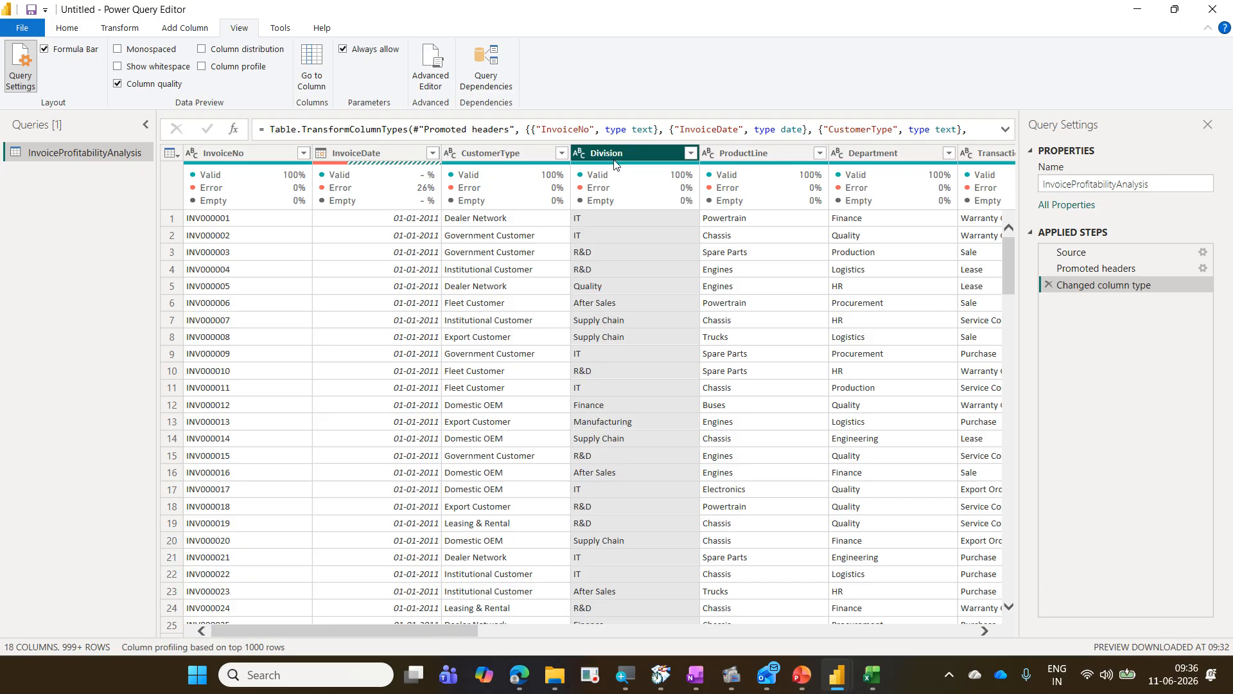
{"action": "left_click", "coordinate": [766, 152]}
{"action": "left_click", "coordinate": [875, 153]}
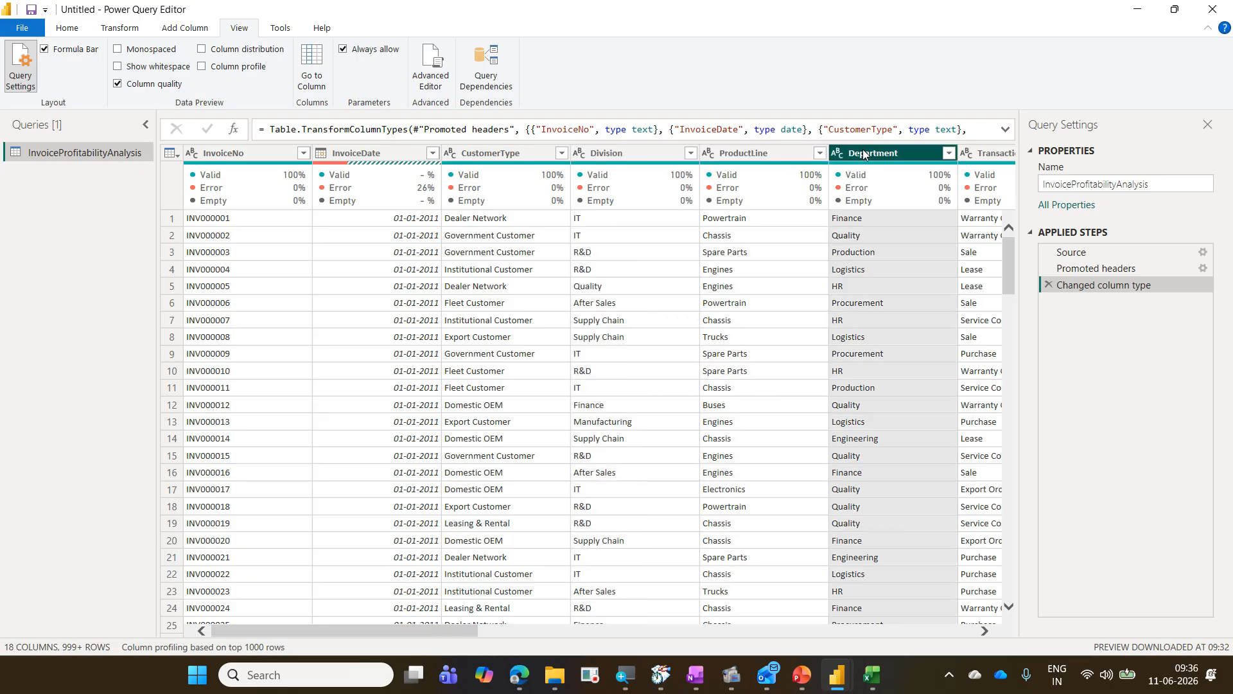
{"action": "left_click", "coordinate": [234, 156]}
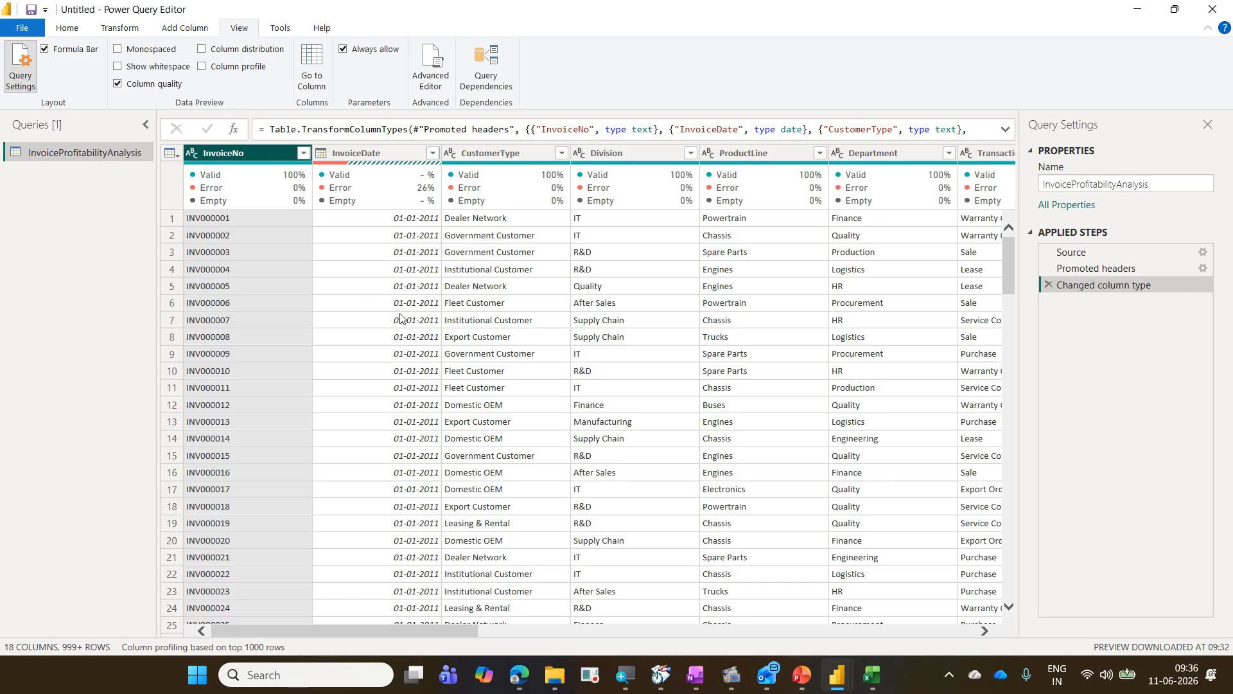
{"action": "mouse_move", "coordinate": [266, 173]}
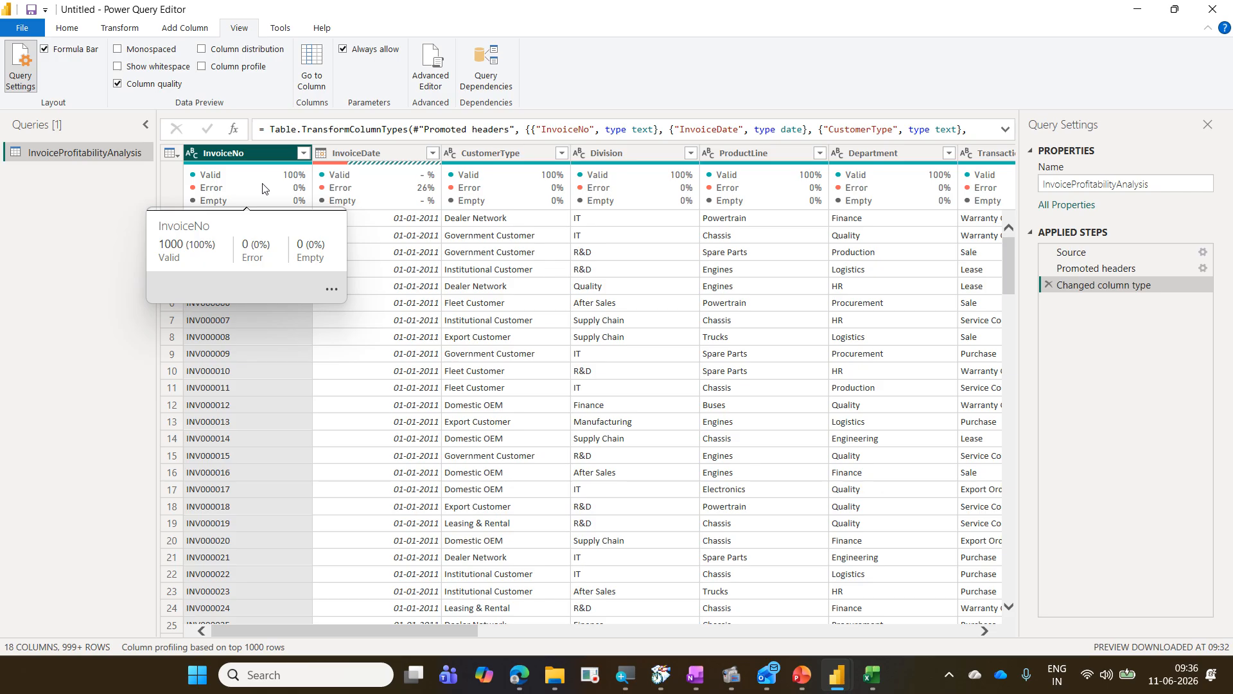
{"action": "mouse_move", "coordinate": [156, 236]}
{"action": "left_mouse_down"}
{"action": "mouse_move", "coordinate": [224, 267]}
{"action": "mouse_move", "coordinate": [332, 267]}
{"action": "left_mouse_up"}
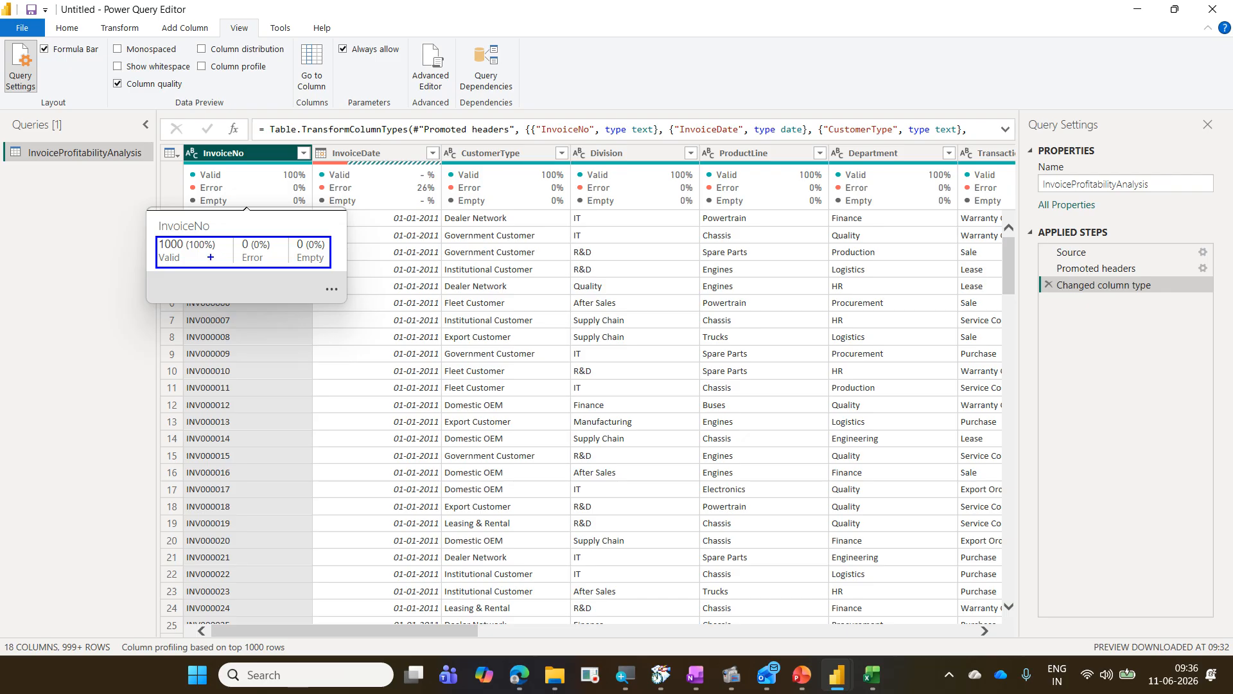
{"action": "mouse_move", "coordinate": [165, 253]}
{"action": "left_mouse_down"}
{"action": "mouse_move", "coordinate": [186, 239]}
{"action": "mouse_move", "coordinate": [156, 235]}
{"action": "left_mouse_up"}
{"action": "key", "text": "Escape"}
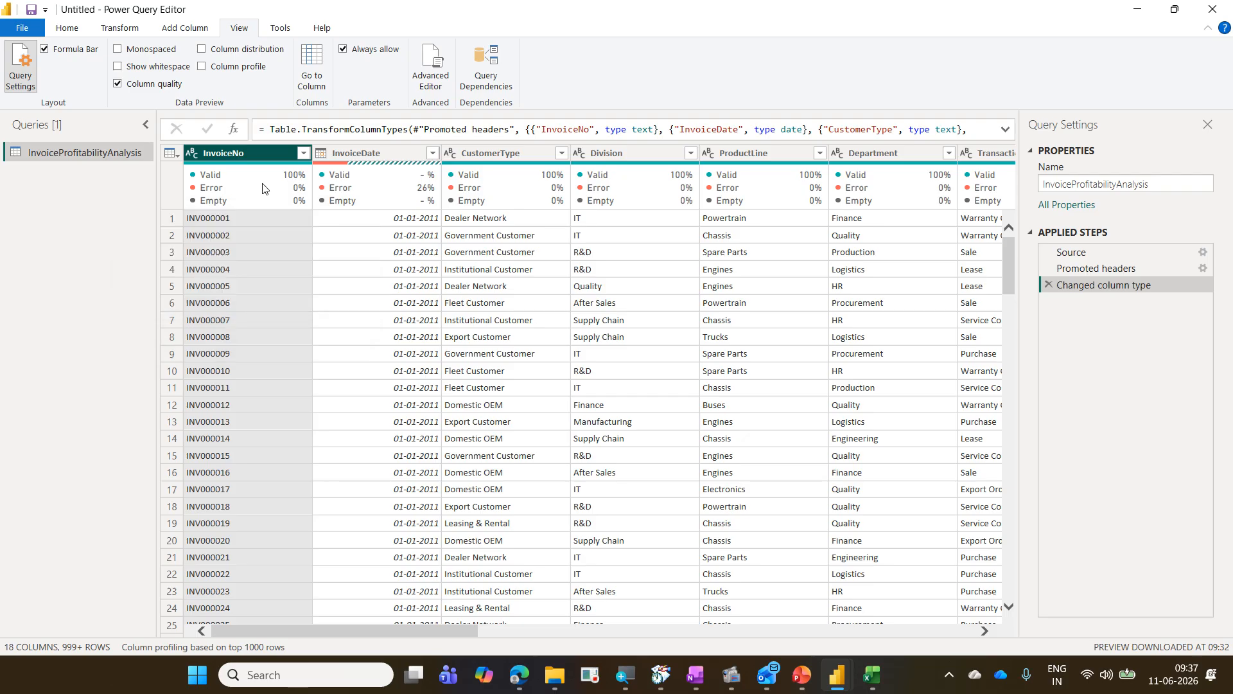
{"action": "mouse_move", "coordinate": [269, 215]}
{"action": "mouse_move", "coordinate": [268, 166]}
Step: Switch column profiling to the entire data set and back to the top 1000 rows
{"action": "left_click", "coordinate": [223, 648]}
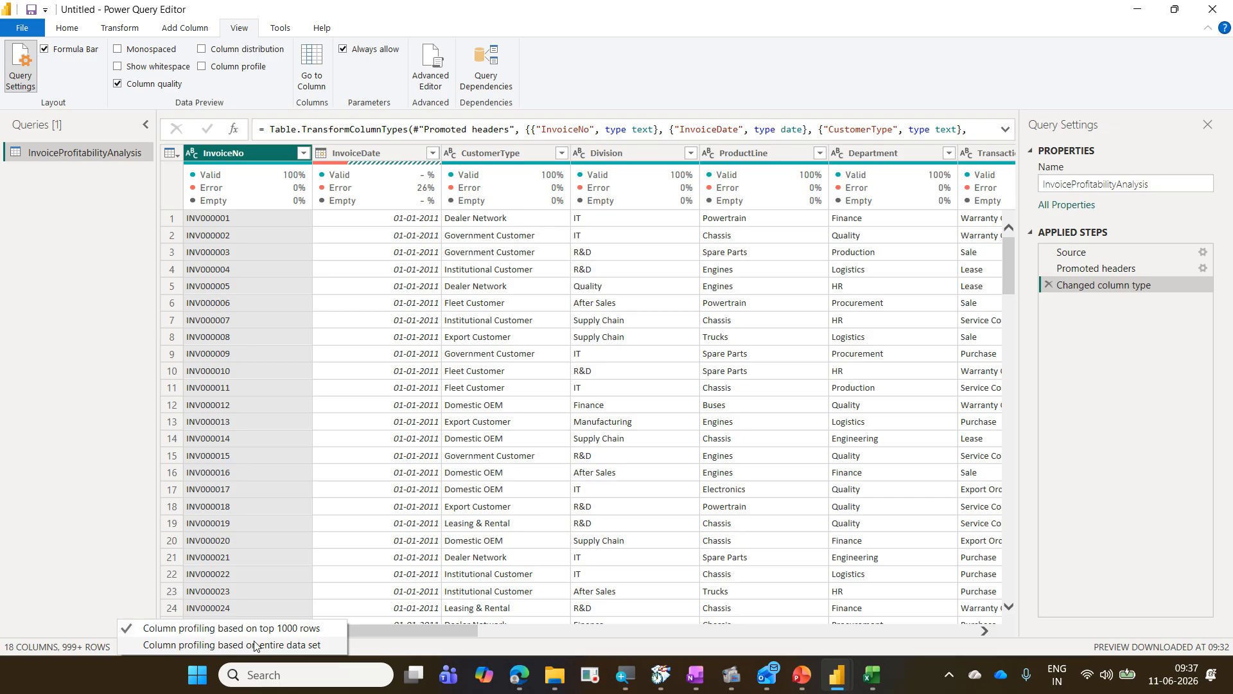
{"action": "left_click", "coordinate": [254, 645]}
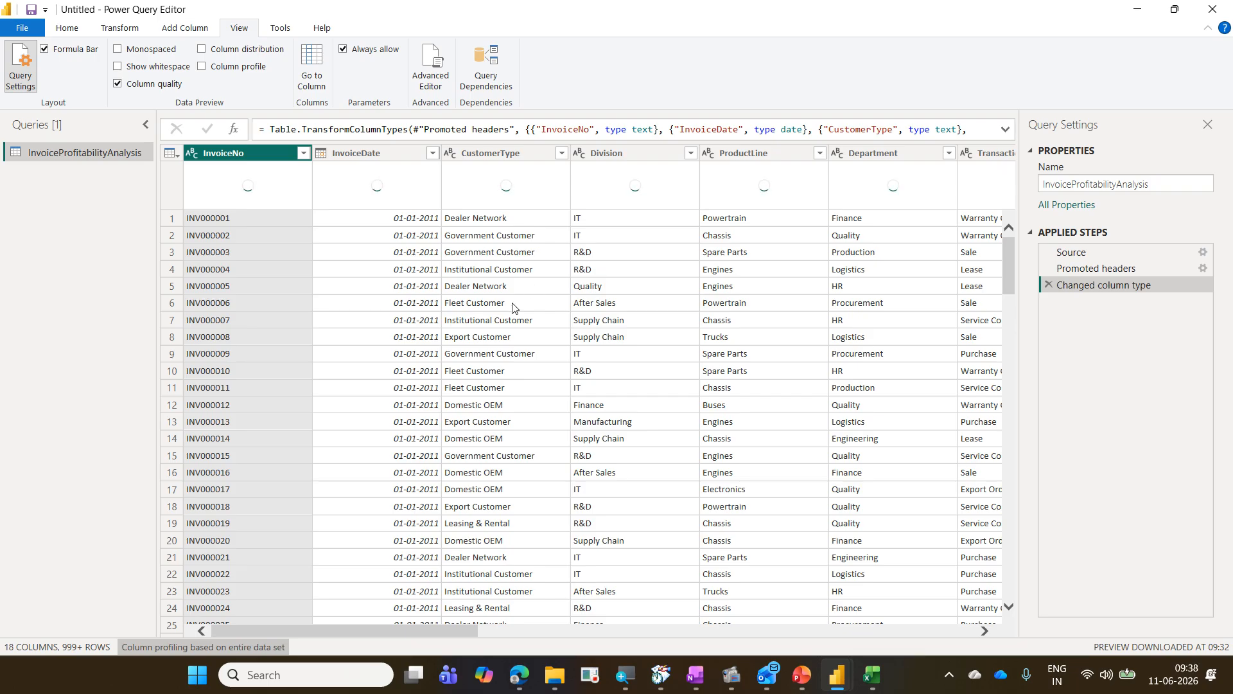
{"action": "left_click", "coordinate": [275, 647]}
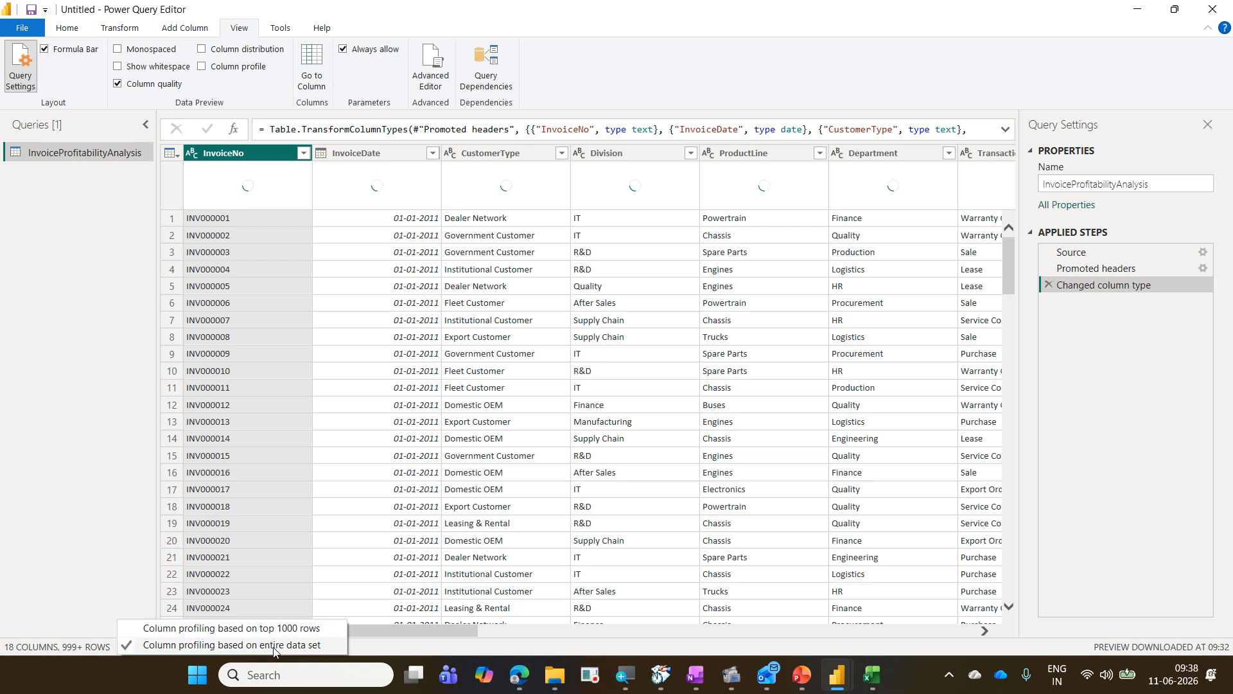
{"action": "left_click", "coordinate": [280, 630]}
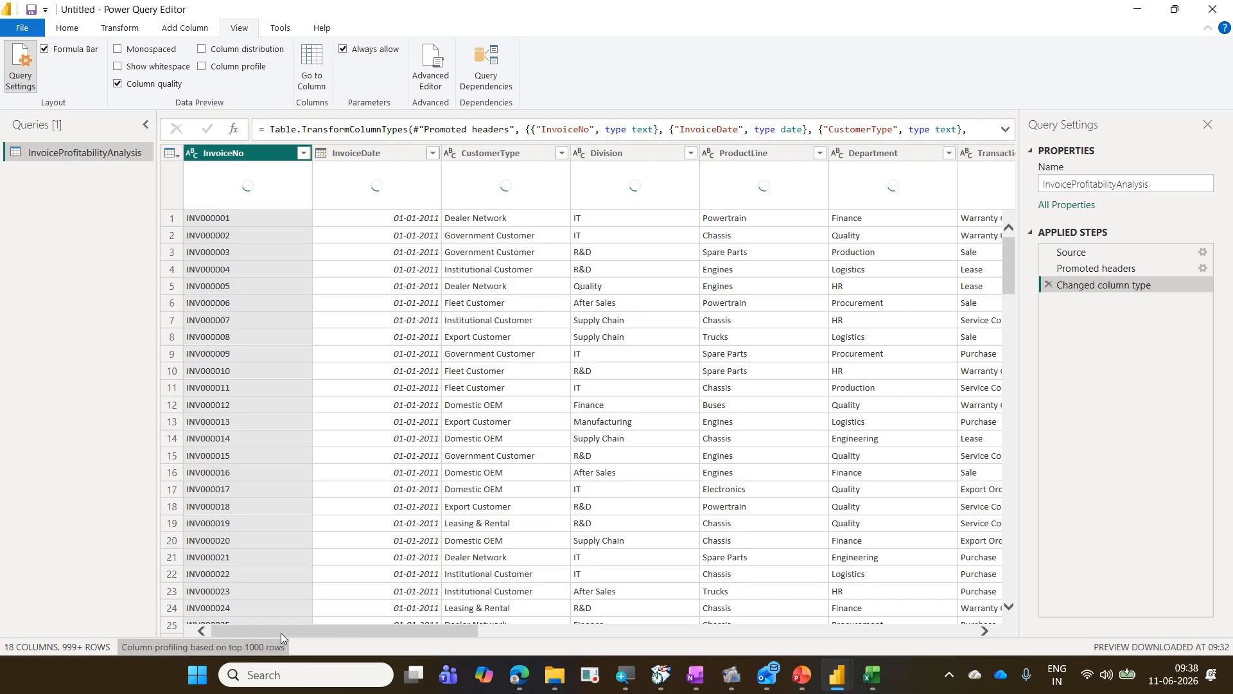
{"action": "left_click", "coordinate": [278, 646]}
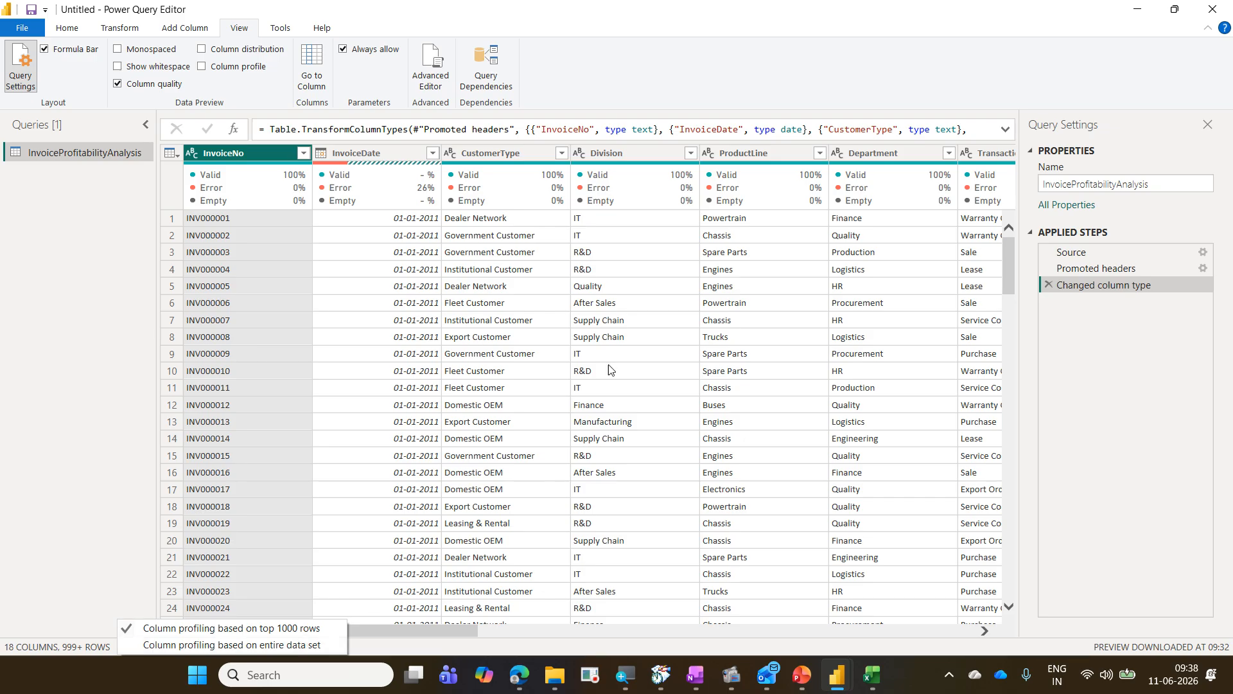
{"action": "left_click", "coordinate": [761, 78]}
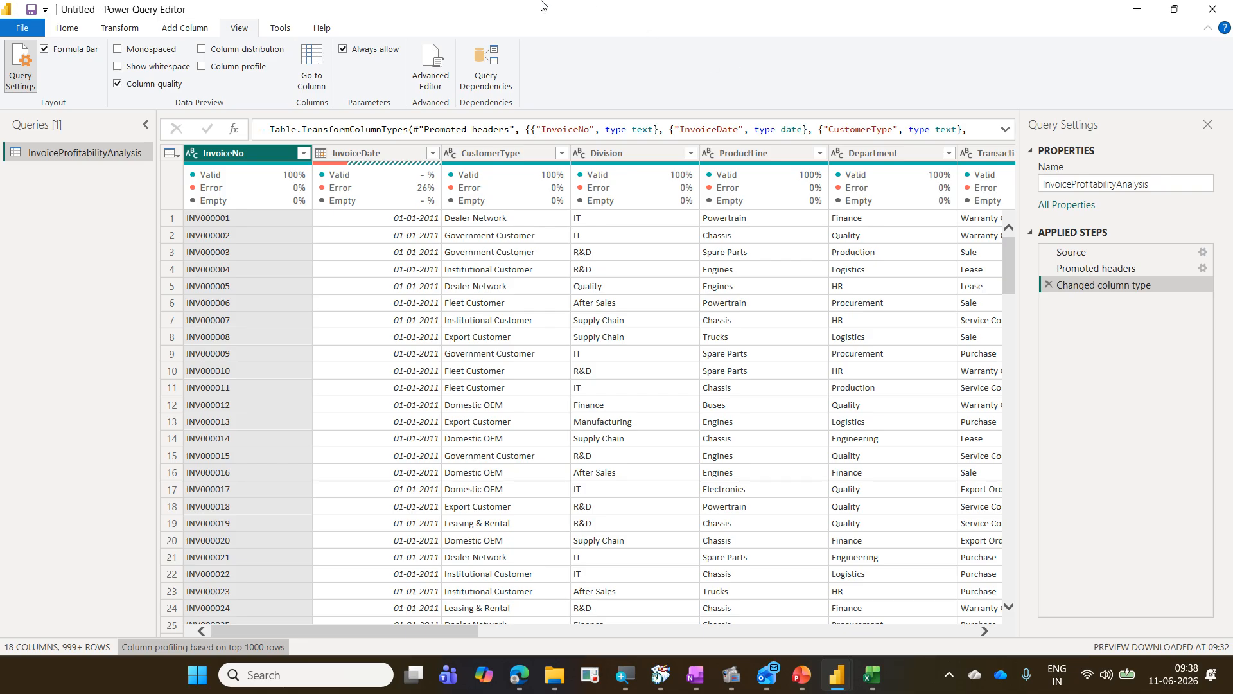
Step: Remove the rows containing errors from the InvoiceDate column
{"action": "left_click", "coordinate": [349, 154]}
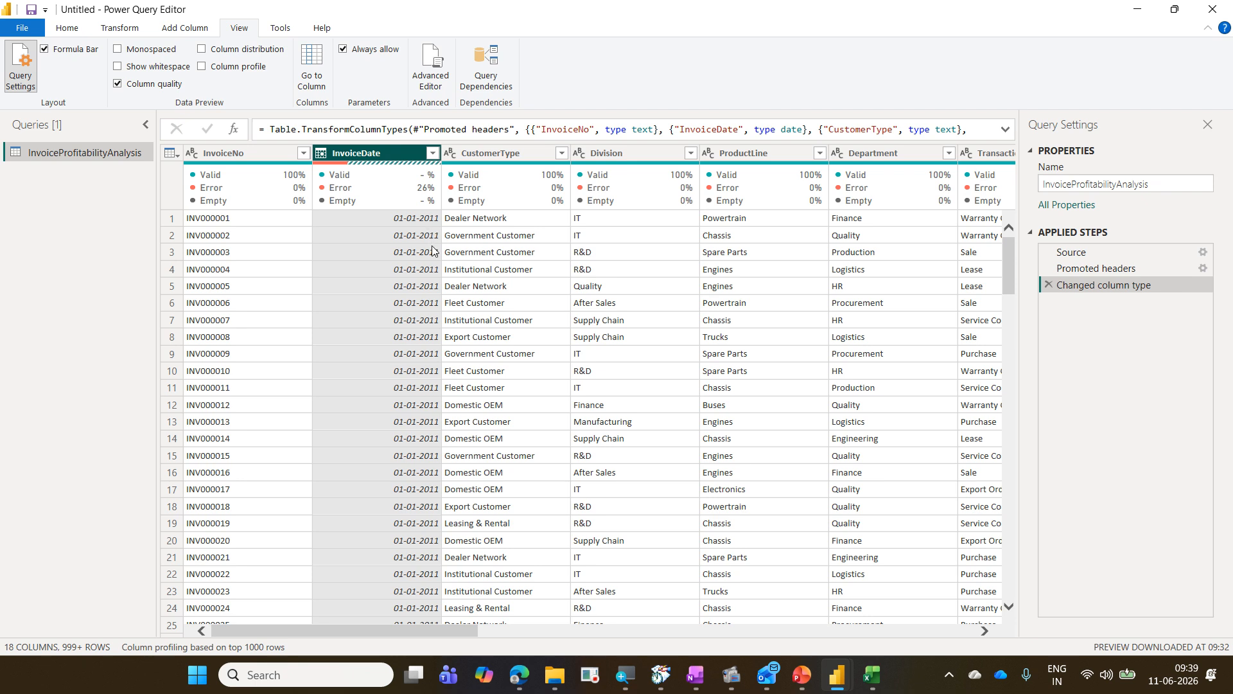
{"action": "mouse_move", "coordinate": [374, 198]}
{"action": "left_click", "coordinate": [70, 28]}
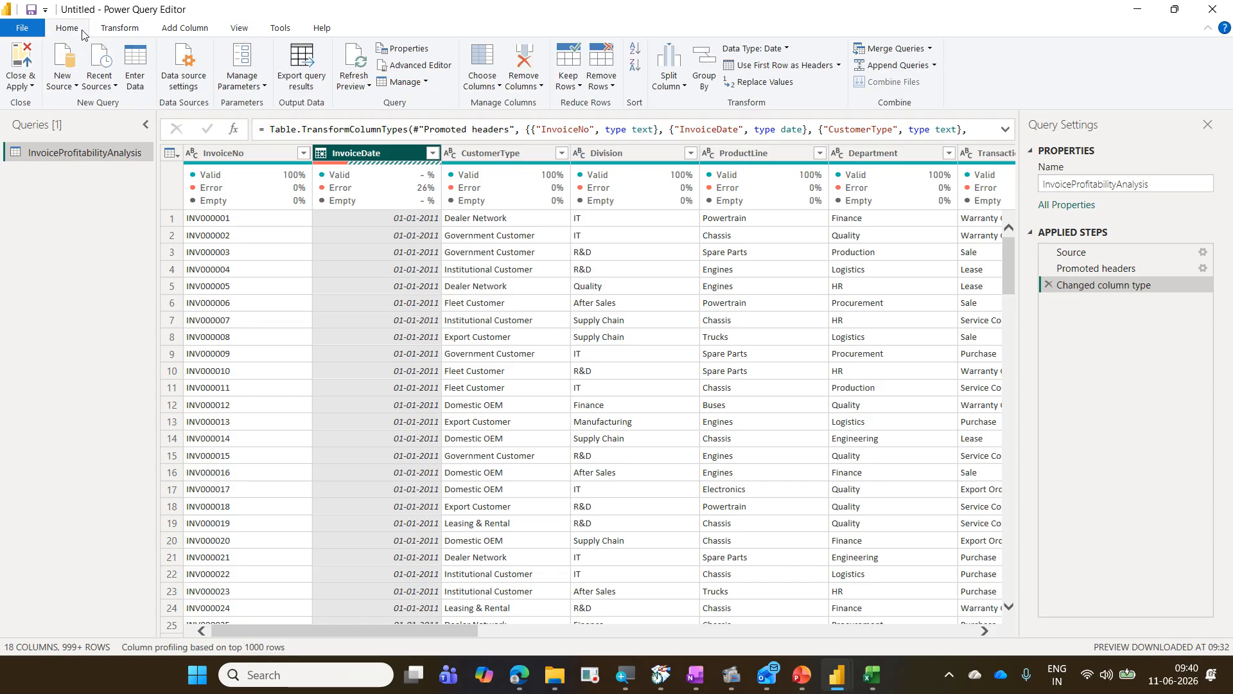
{"action": "left_click", "coordinate": [610, 88]}
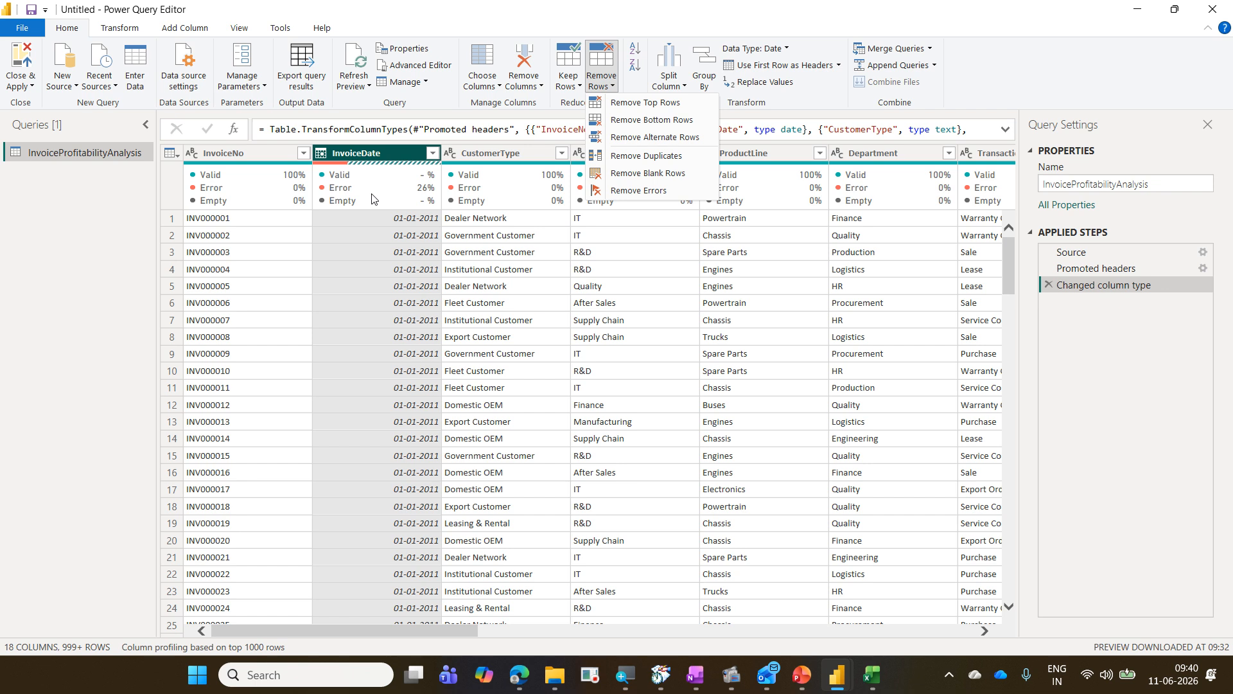
{"action": "left_click", "coordinate": [627, 193]}
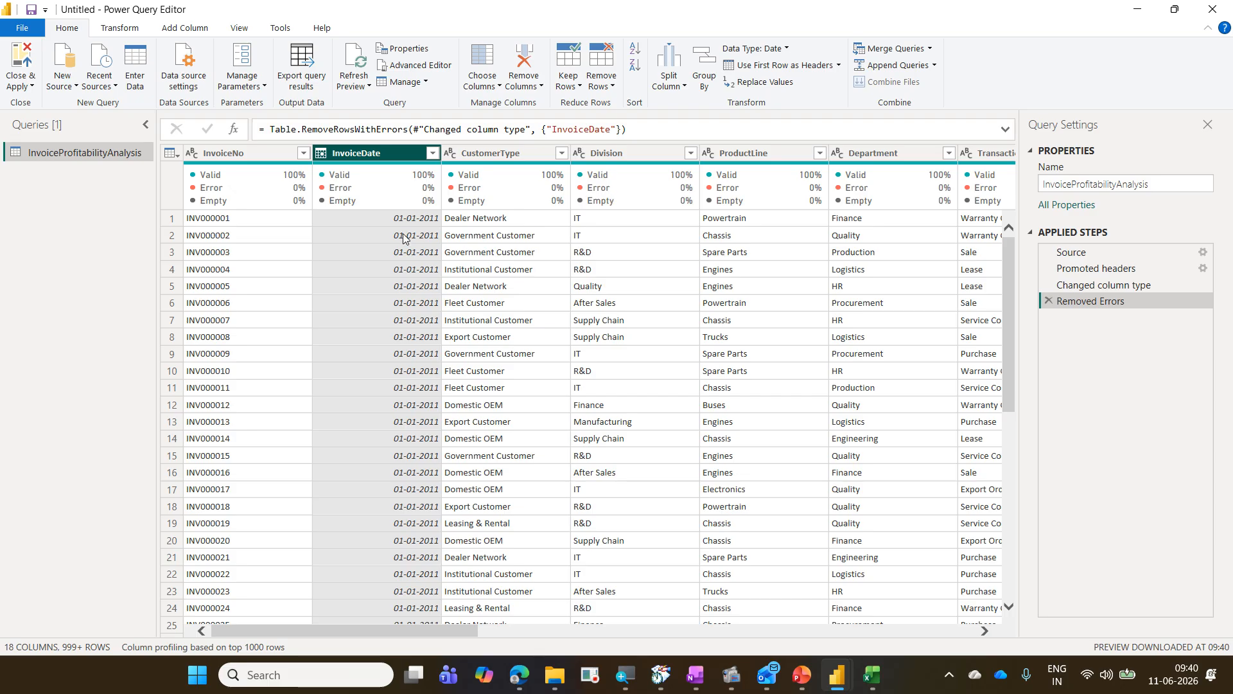
Step: Review the cleaned data preview and the list of applied steps
{"action": "scroll", "coordinate": [373, 382], "scroll_direction": "down", "scroll_amount": 20}
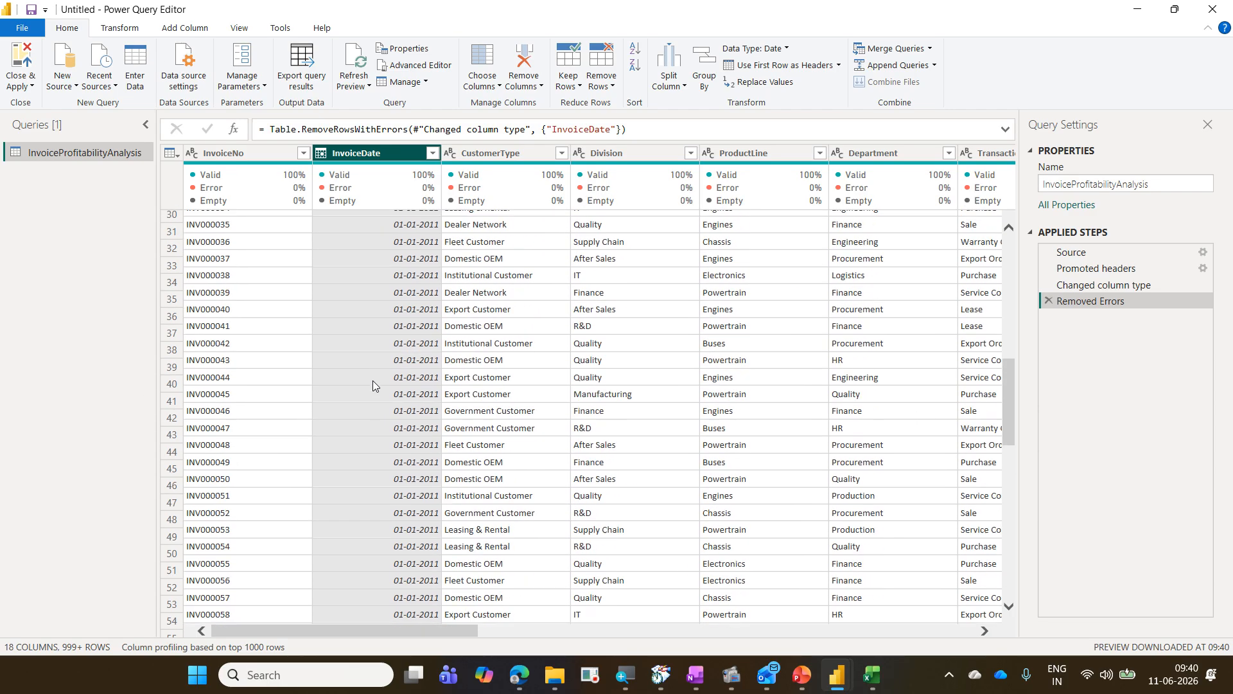
{"action": "scroll", "coordinate": [372, 383], "scroll_direction": "up", "scroll_amount": 20}
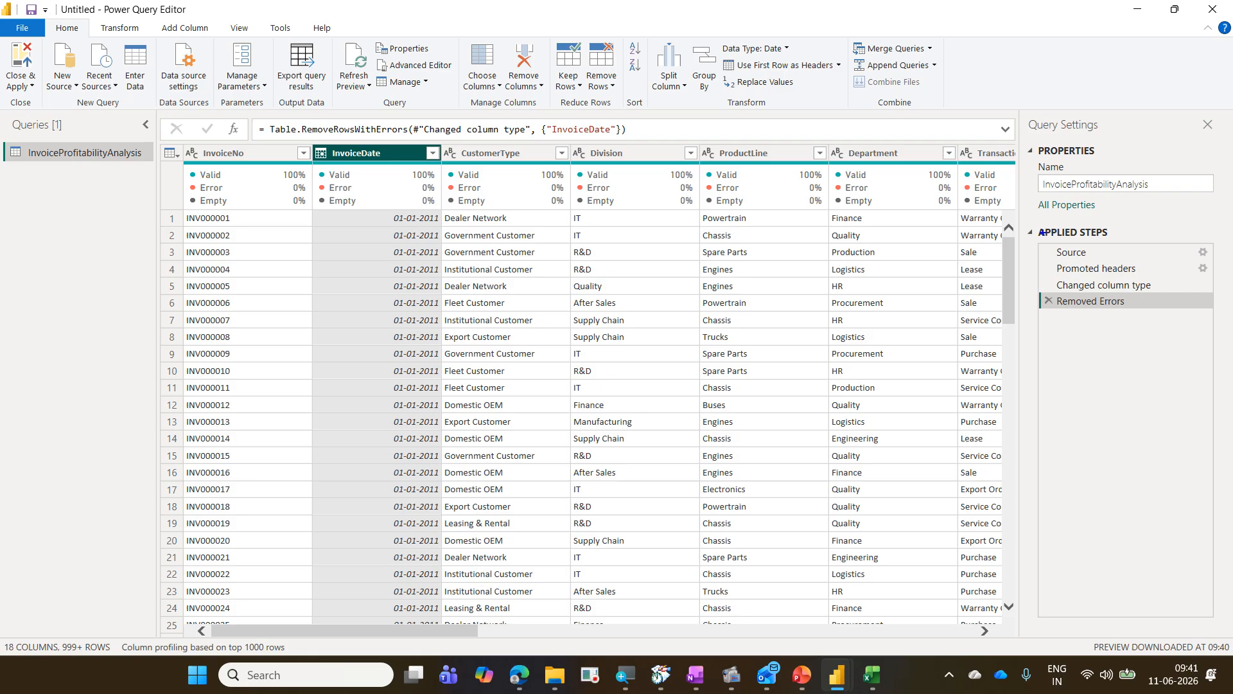
{"action": "left_click_drag", "start_coordinate": [1043, 232], "coordinate": [1220, 493]}
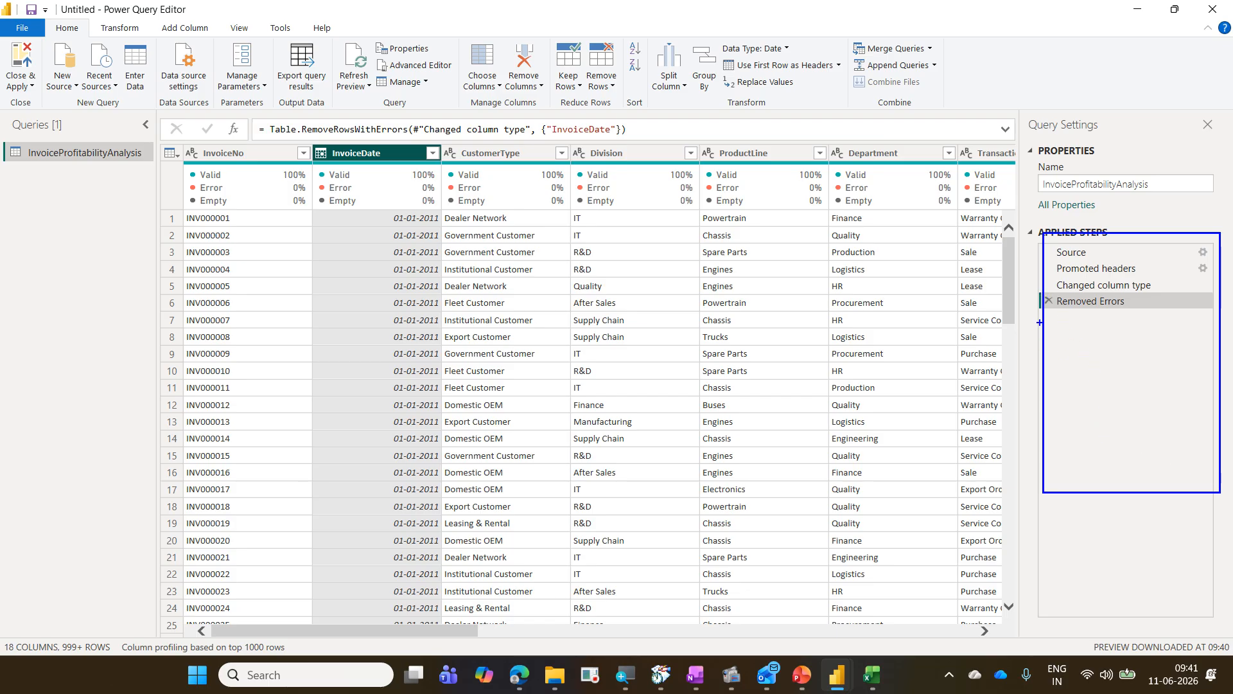
{"action": "mouse_move", "coordinate": [1044, 327]}
{"action": "left_mouse_down"}
{"action": "mouse_move", "coordinate": [1111, 324]}
{"action": "mouse_move", "coordinate": [1057, 341]}
{"action": "mouse_move", "coordinate": [1125, 341]}
{"action": "left_mouse_up"}
{"action": "left_click_drag", "start_coordinate": [1044, 361], "coordinate": [1119, 361]}
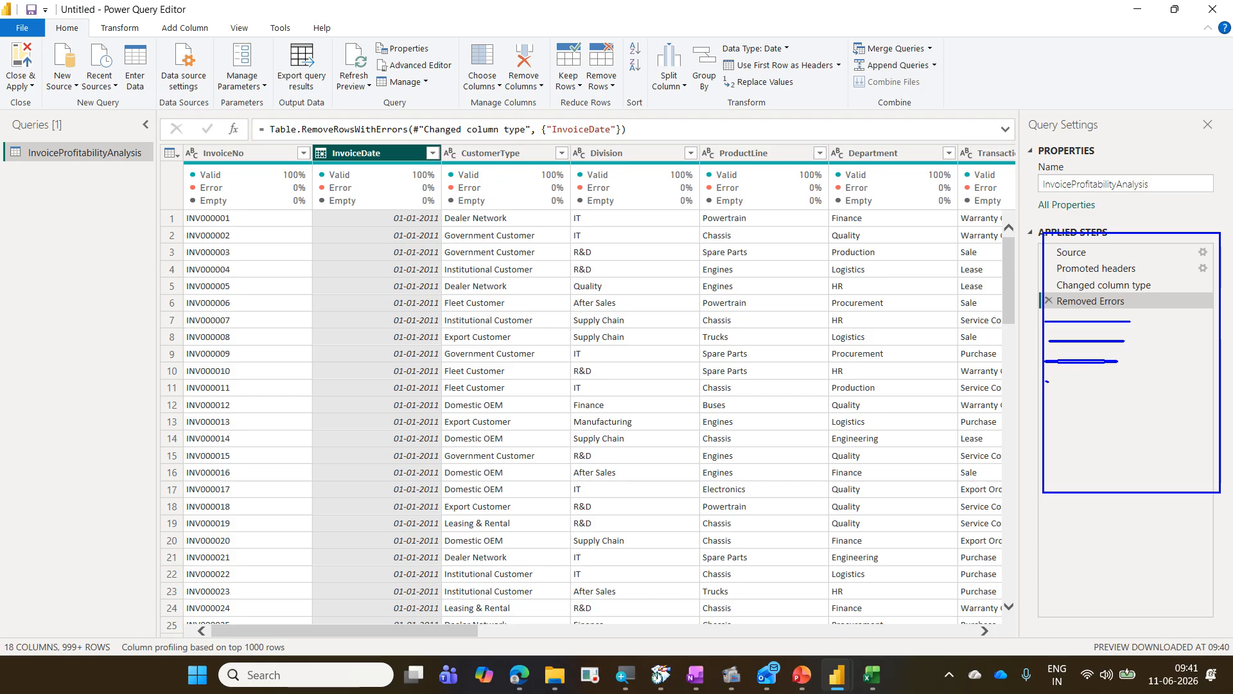
{"action": "mouse_move", "coordinate": [1046, 381]}
{"action": "left_mouse_down"}
{"action": "mouse_move", "coordinate": [1110, 381]}
{"action": "mouse_move", "coordinate": [1122, 418]}
{"action": "left_mouse_up"}
{"action": "key", "text": "Escape"}
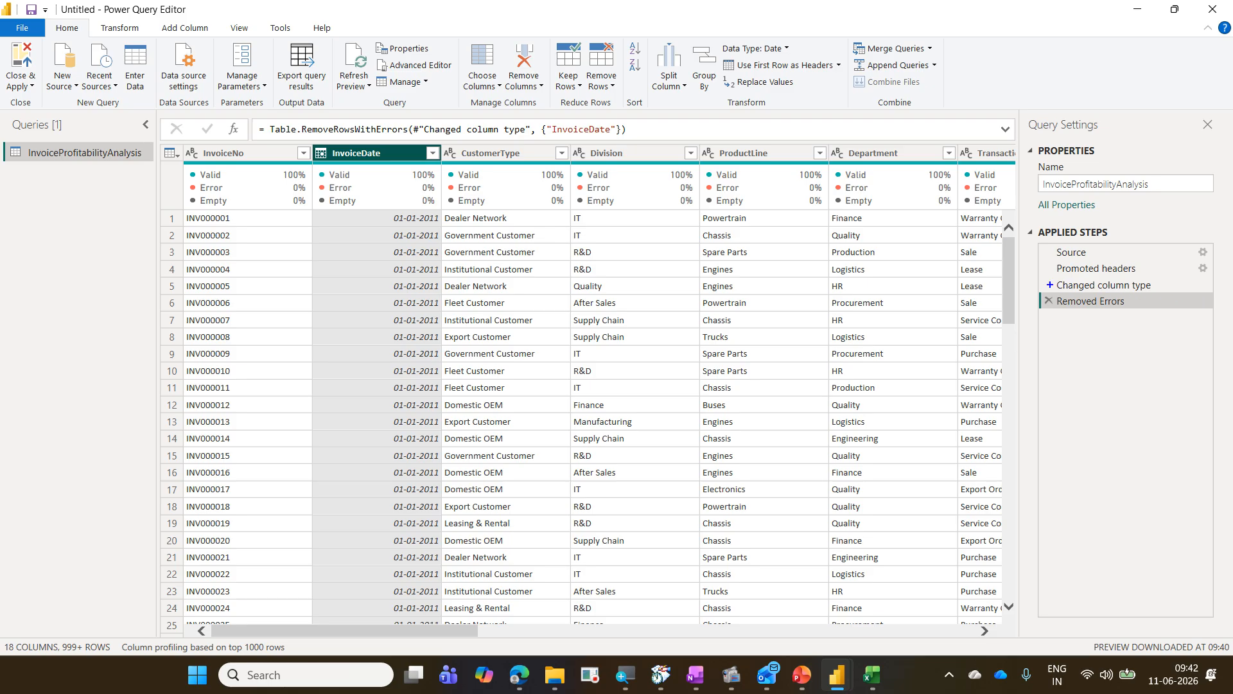
{"action": "left_click_drag", "start_coordinate": [1040, 289], "coordinate": [1060, 320]}
{"action": "left_click_drag", "start_coordinate": [1193, 291], "coordinate": [1216, 312]}
{"action": "key", "text": "Escape"}
{"action": "left_click", "coordinate": [122, 29]}
{"action": "left_click", "coordinate": [185, 30]}
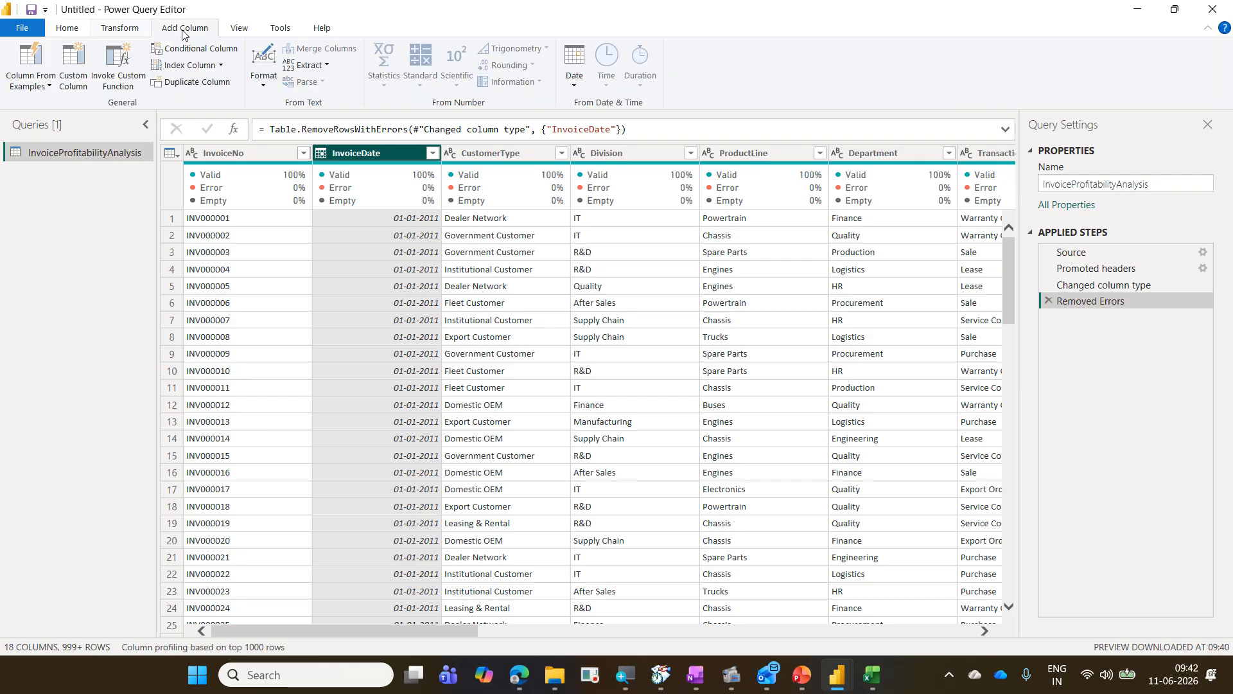
{"action": "mouse_move", "coordinate": [200, 183]}
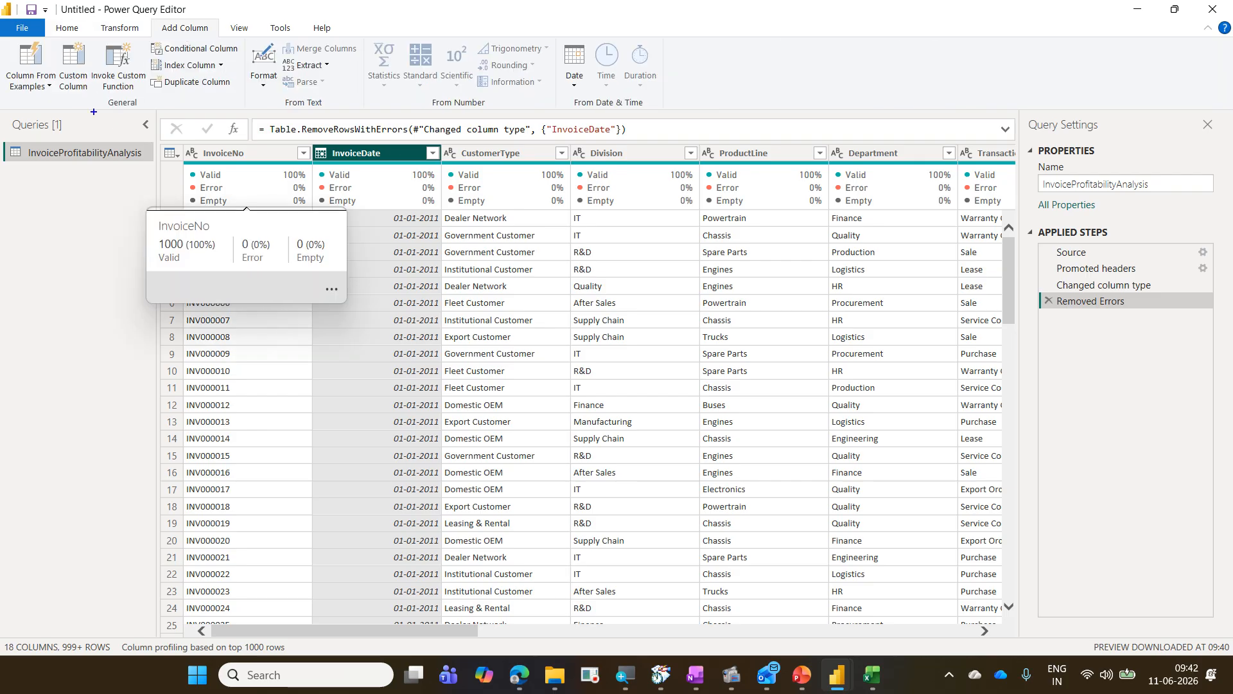
{"action": "mouse_move", "coordinate": [46, 8]}
{"action": "left_mouse_down"}
{"action": "mouse_move", "coordinate": [191, 92]}
{"action": "mouse_move", "coordinate": [247, 101]}
{"action": "left_mouse_up"}
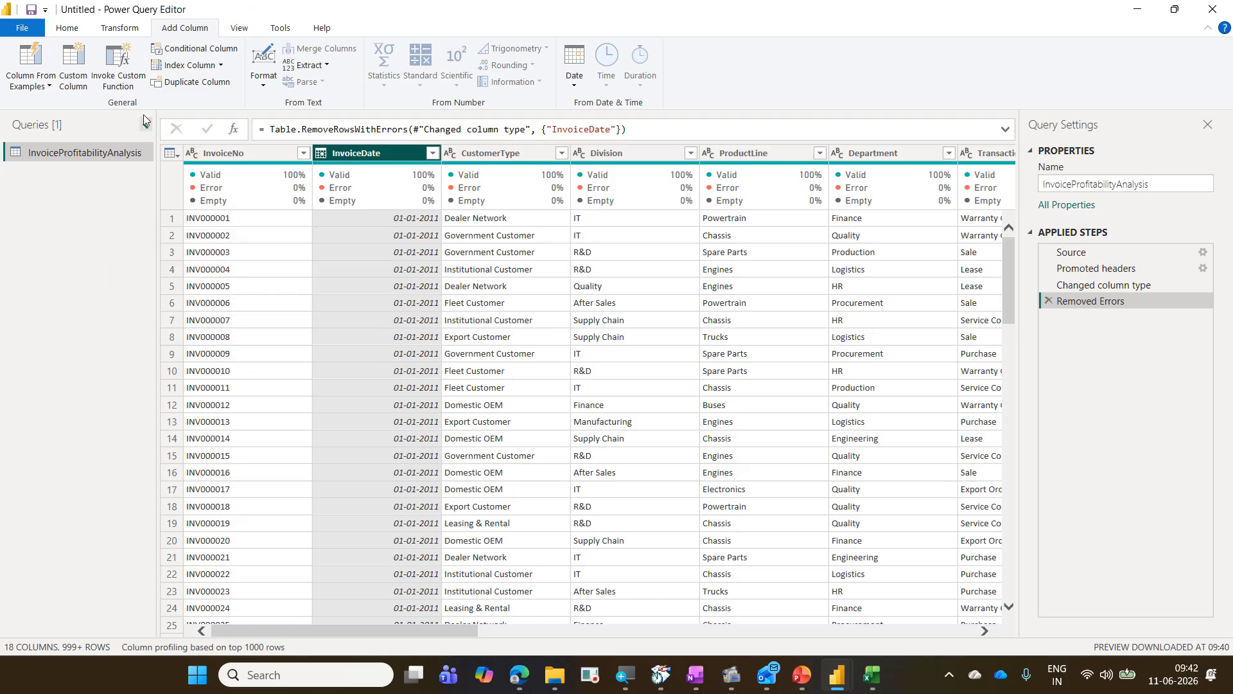
{"action": "left_click", "coordinate": [76, 32]}
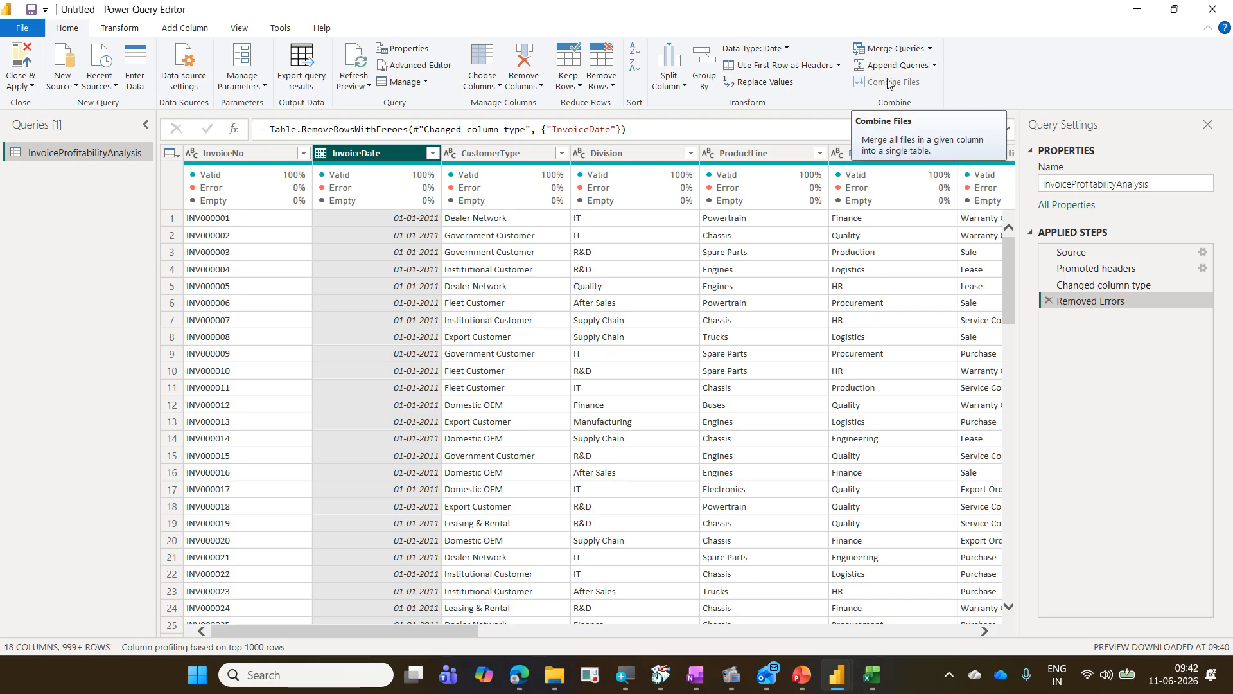
{"action": "left_click", "coordinate": [119, 28]}
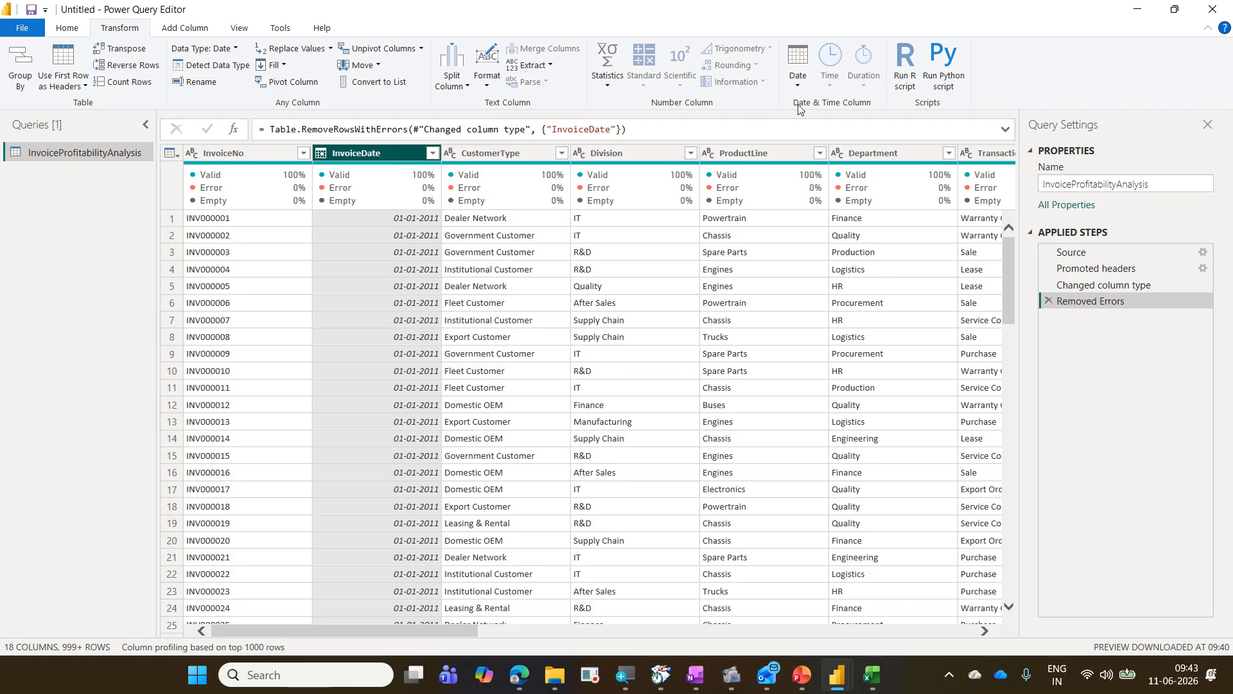
{"action": "left_click", "coordinate": [209, 29]}
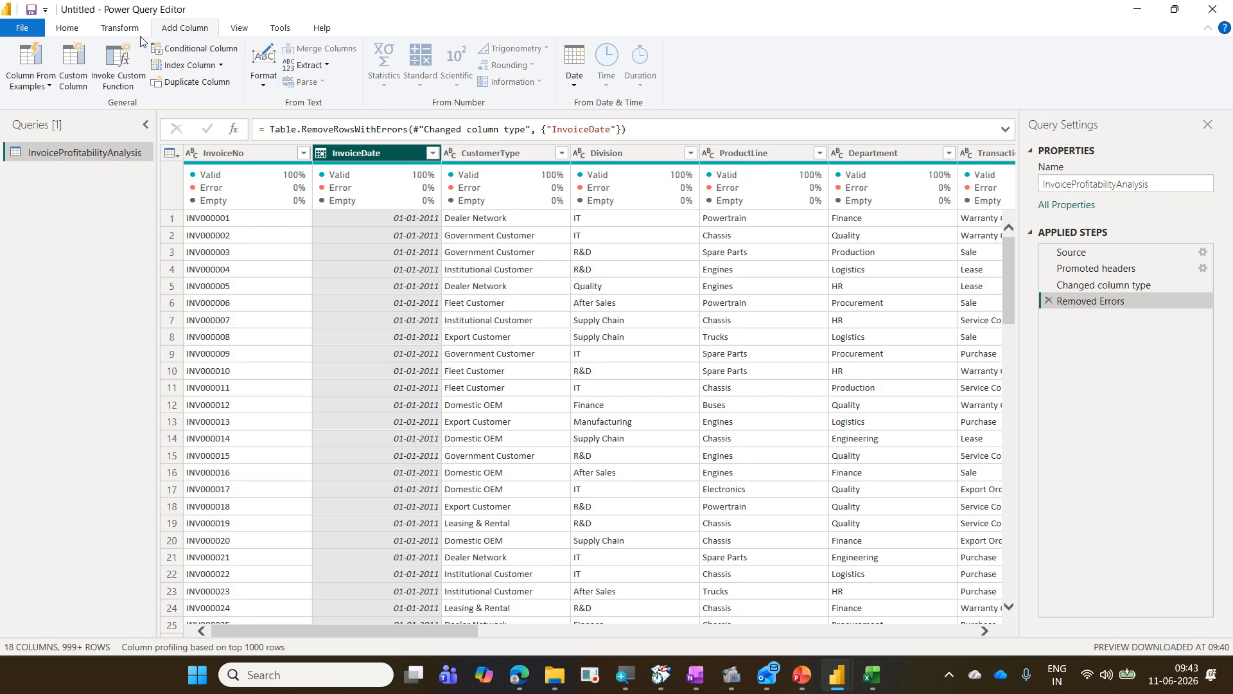
{"action": "left_click", "coordinate": [68, 28]}
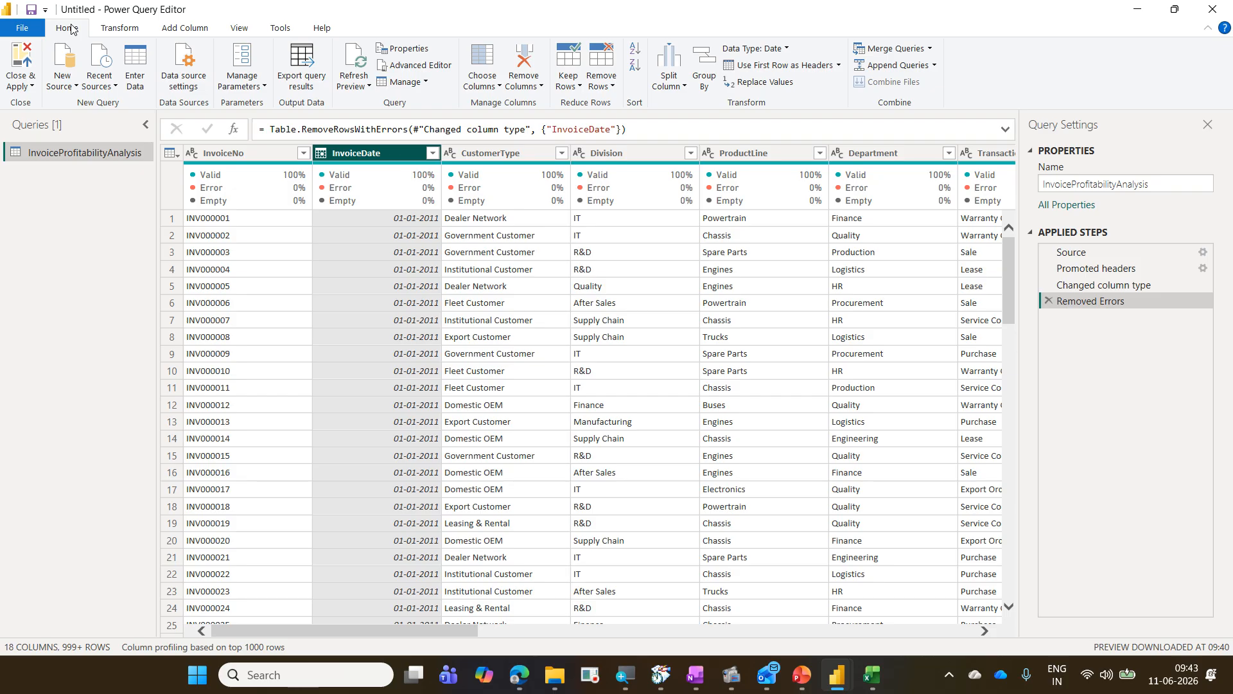
Step: Close the Power Query Editor and apply the pending query changes to the report
{"action": "mouse_move", "coordinate": [364, 173]}
{"action": "left_click", "coordinate": [32, 87]}
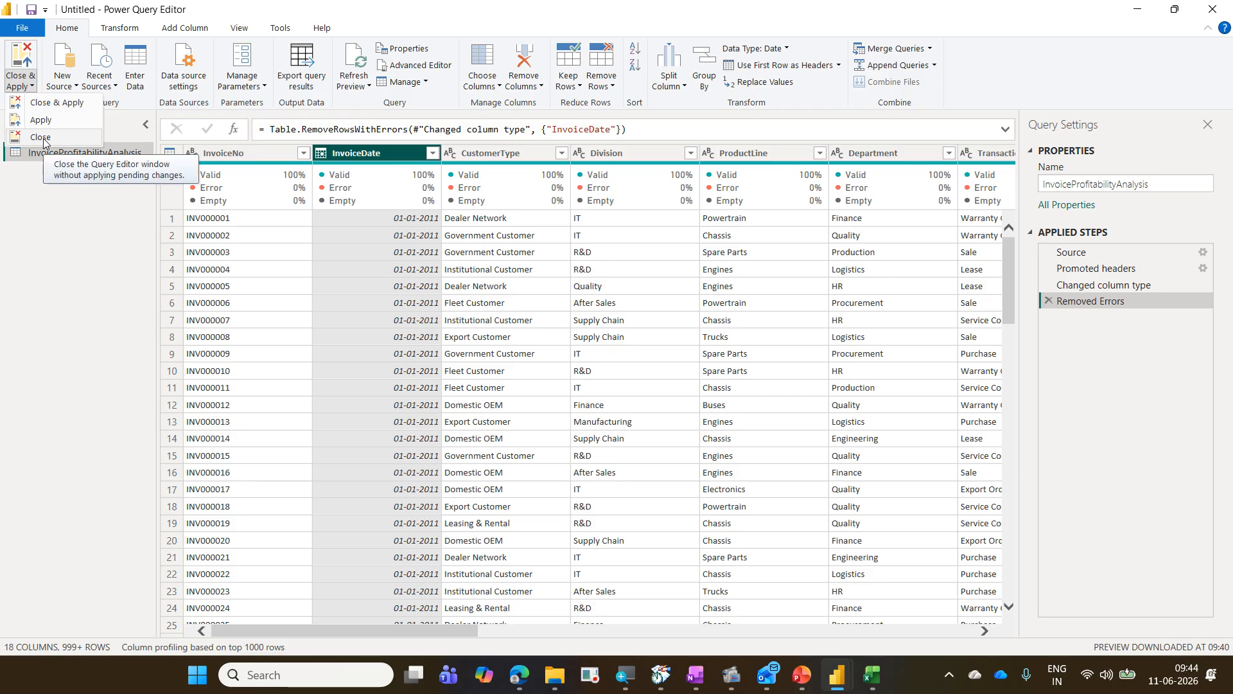
{"action": "left_click", "coordinate": [57, 103]}
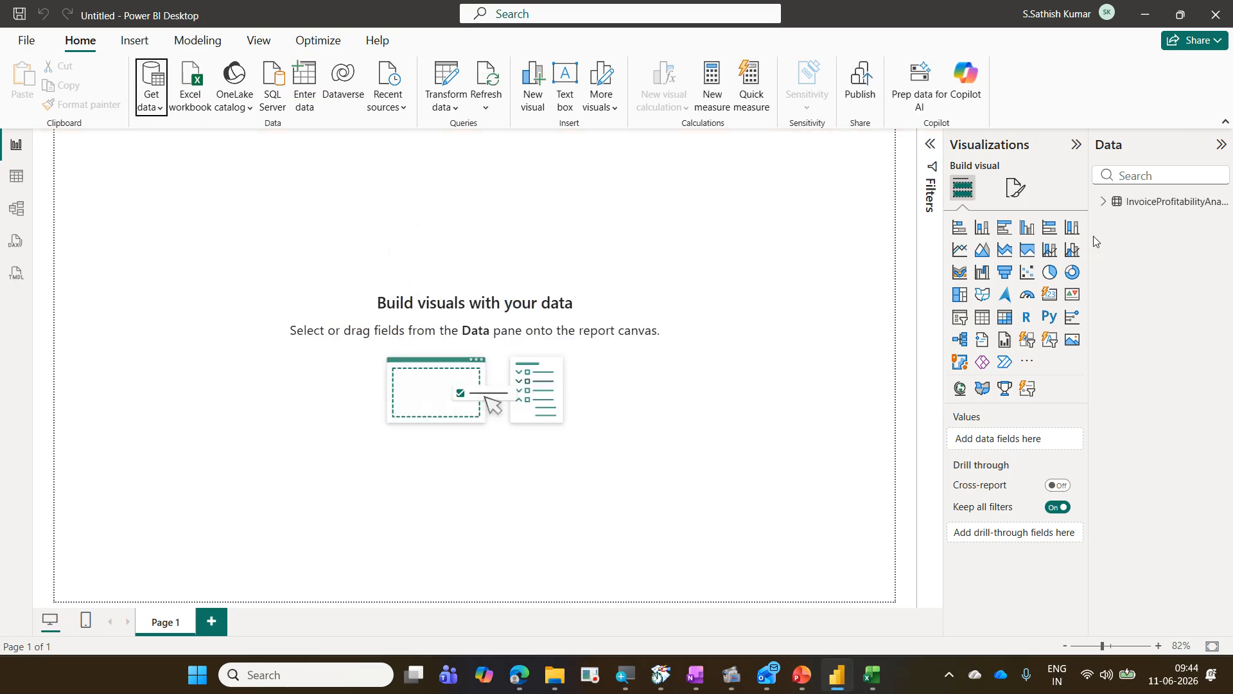
Step: Expand the InvoiceProfitabilityAnalysis table in the Data pane to list its fields
{"action": "left_click", "coordinate": [1105, 202]}
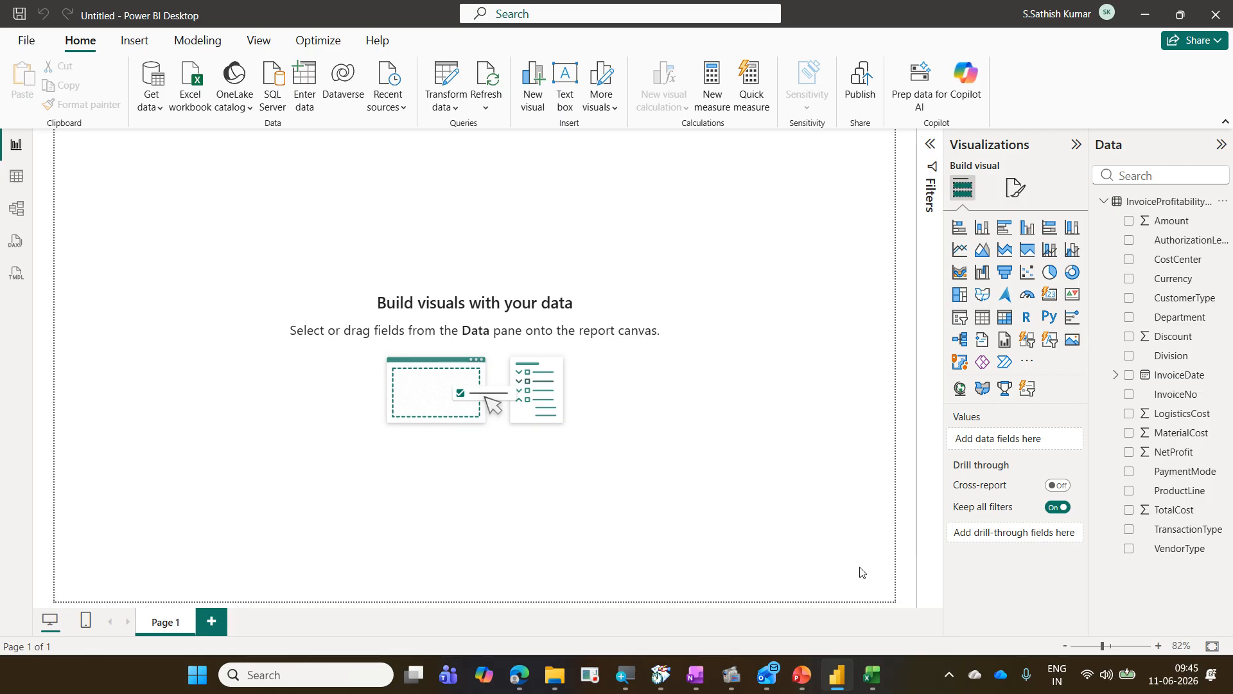
{"action": "left_click", "coordinate": [555, 676]}
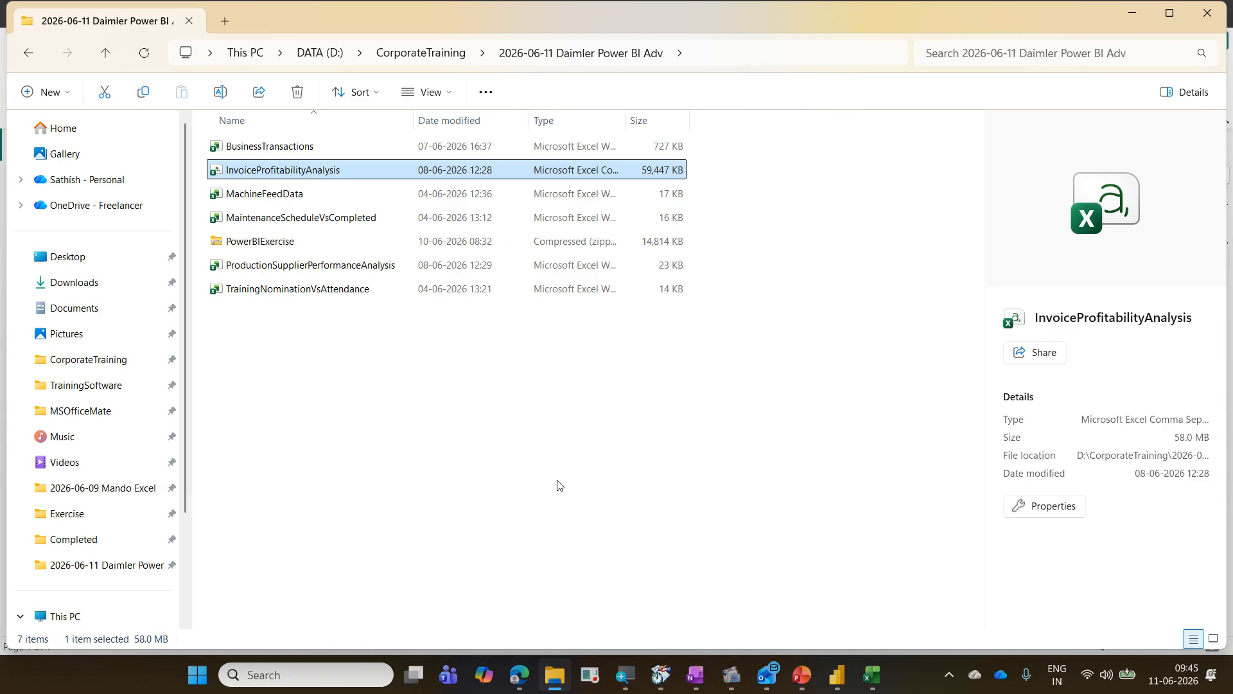
{"action": "left_click", "coordinate": [322, 145]}
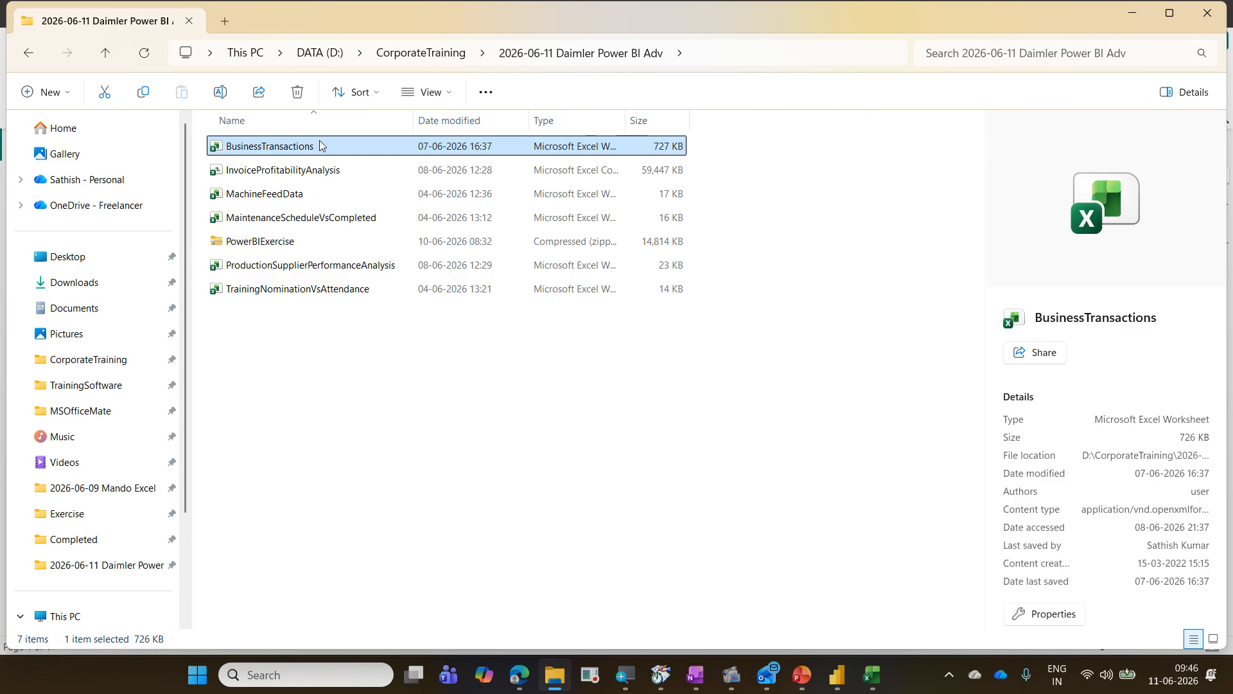
{"action": "left_click", "coordinate": [1133, 13]}
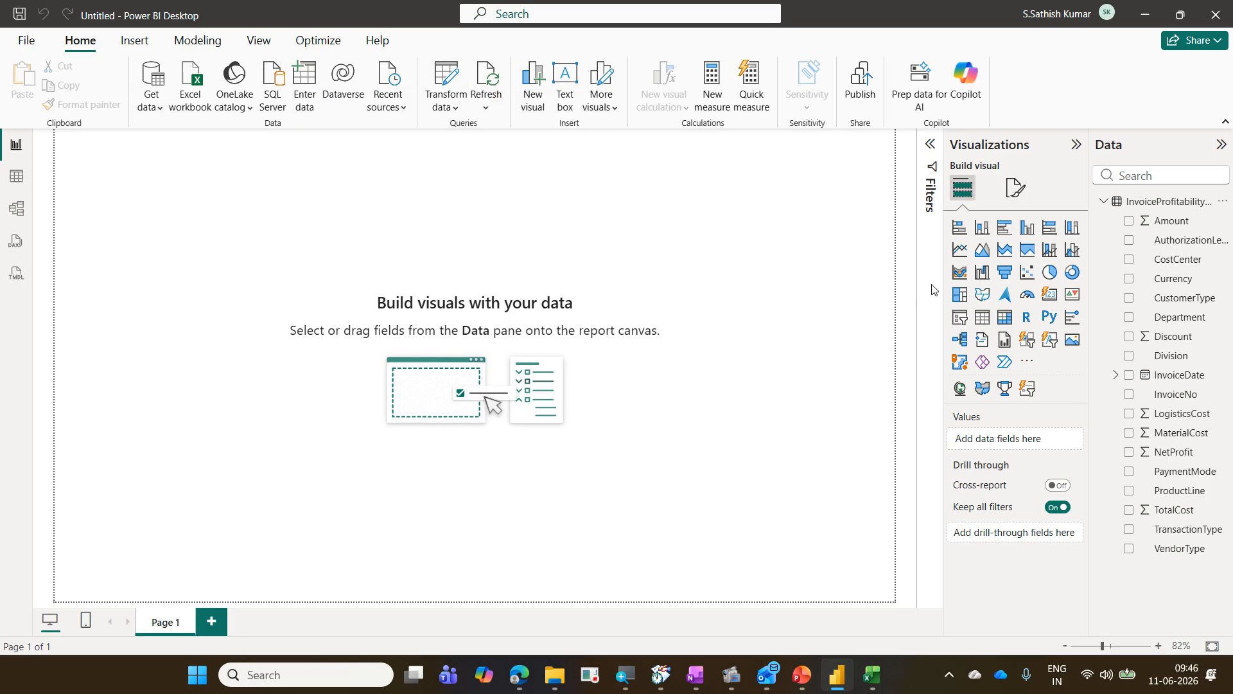
Step: Reopen the InvoiceProfitabilityAnalysis query in the Power Query Editor from the table's options, then close the editor
{"action": "right_click", "coordinate": [1142, 206]}
{"action": "mouse_move", "coordinate": [1072, 301]}
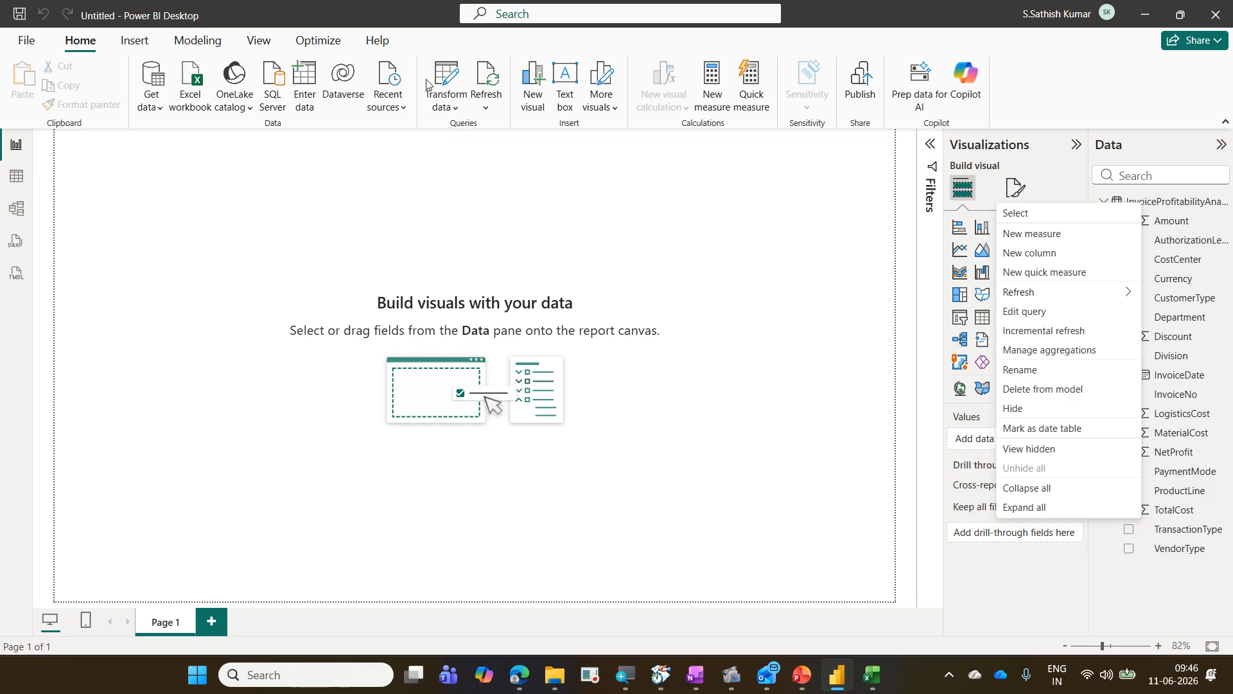
{"action": "left_click", "coordinate": [1056, 314]}
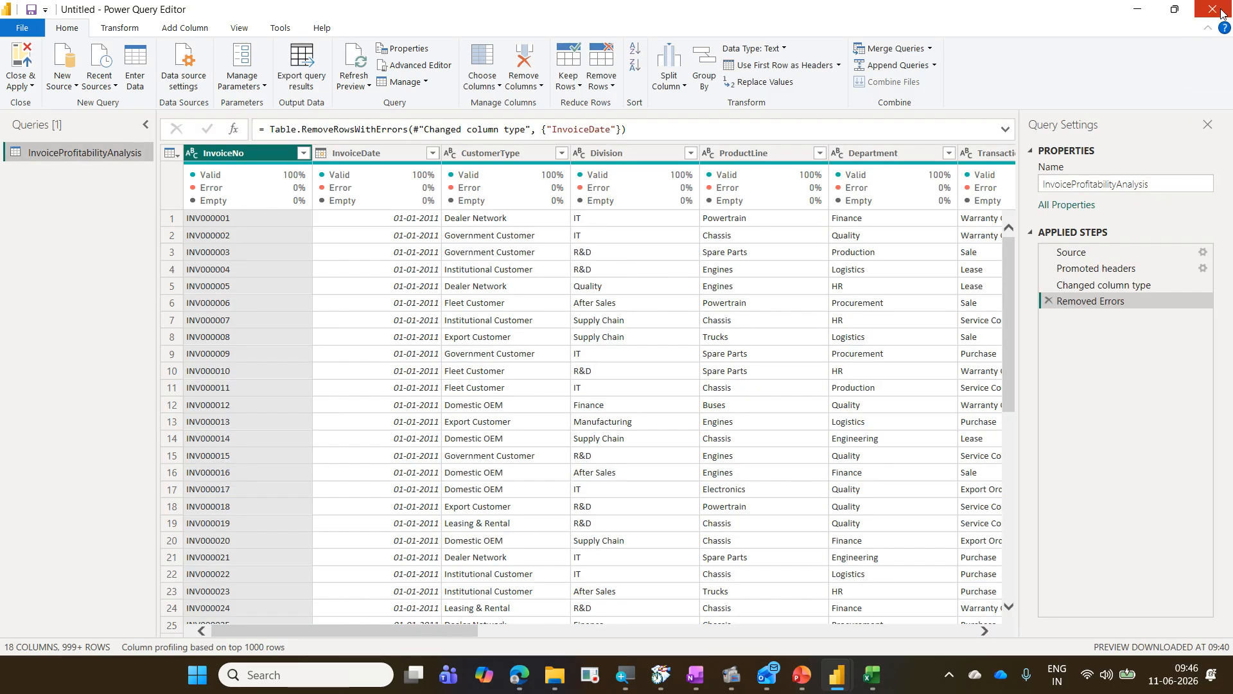
{"action": "left_click", "coordinate": [1220, 11]}
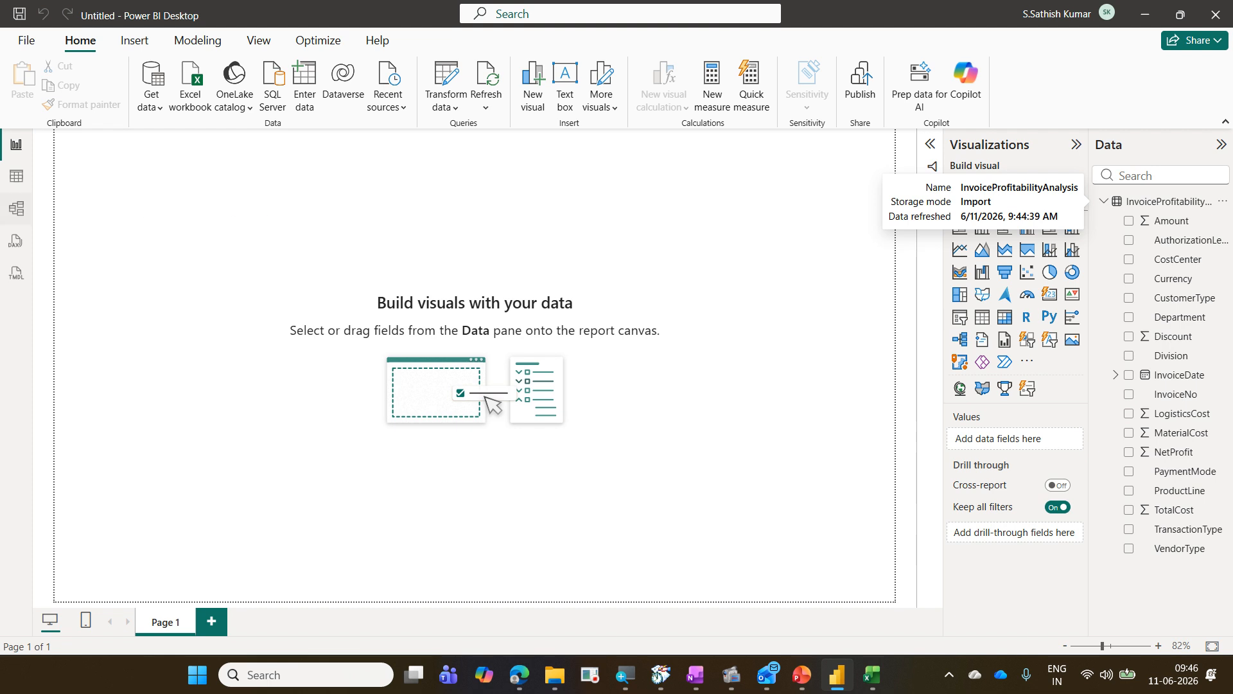
Step: Inspect the loaded InvoiceProfitabilityAnalysis rows in Table view and return to Report view
{"action": "left_click", "coordinate": [20, 181]}
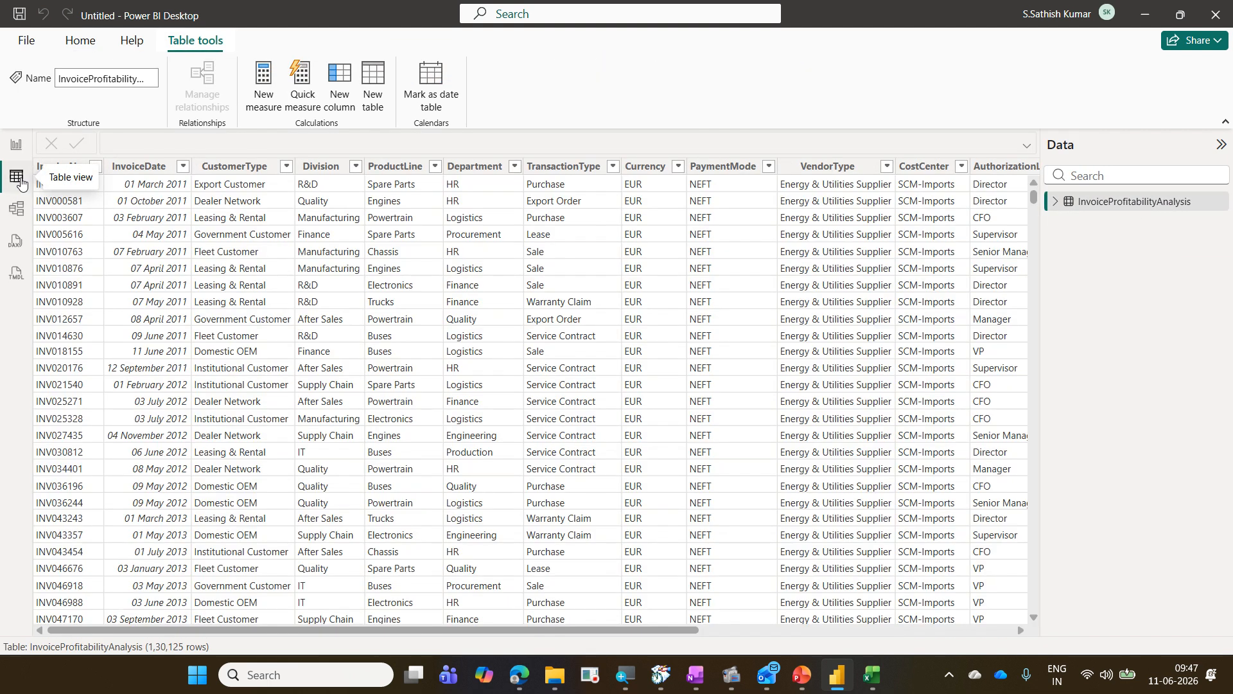
{"action": "left_click", "coordinate": [18, 154]}
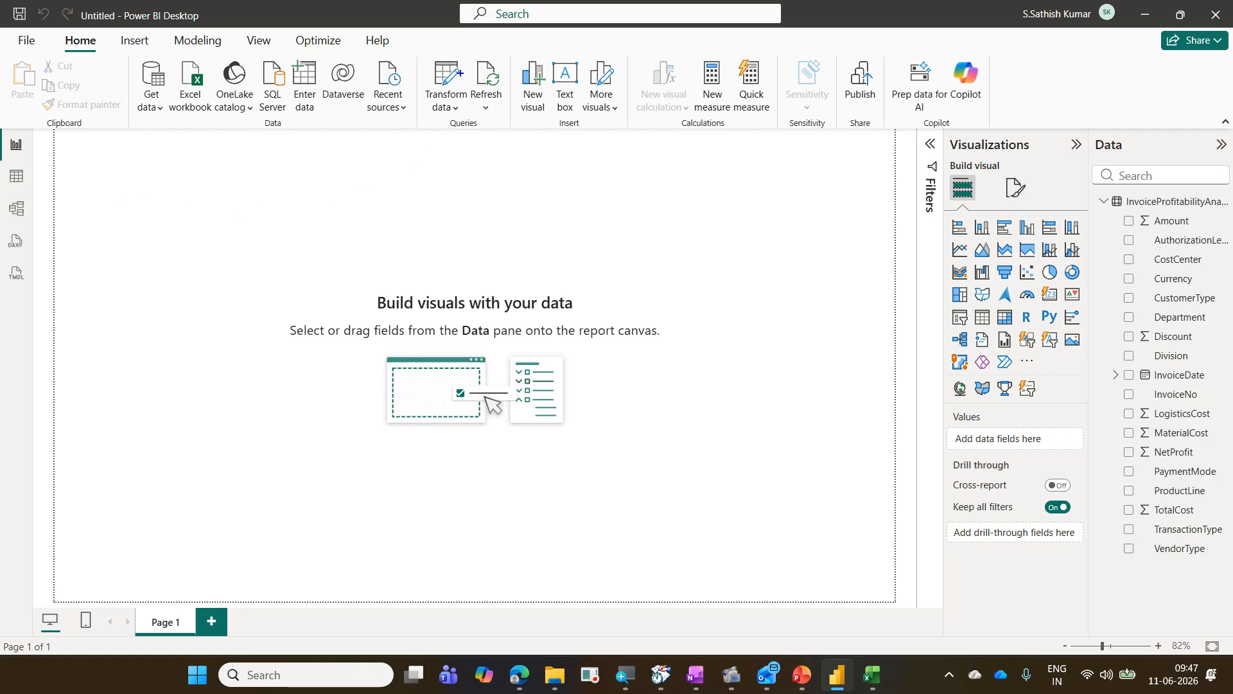
{"action": "left_click_drag", "start_coordinate": [464, 58], "coordinate": [508, 126]}
{"action": "key", "text": "Escape"}
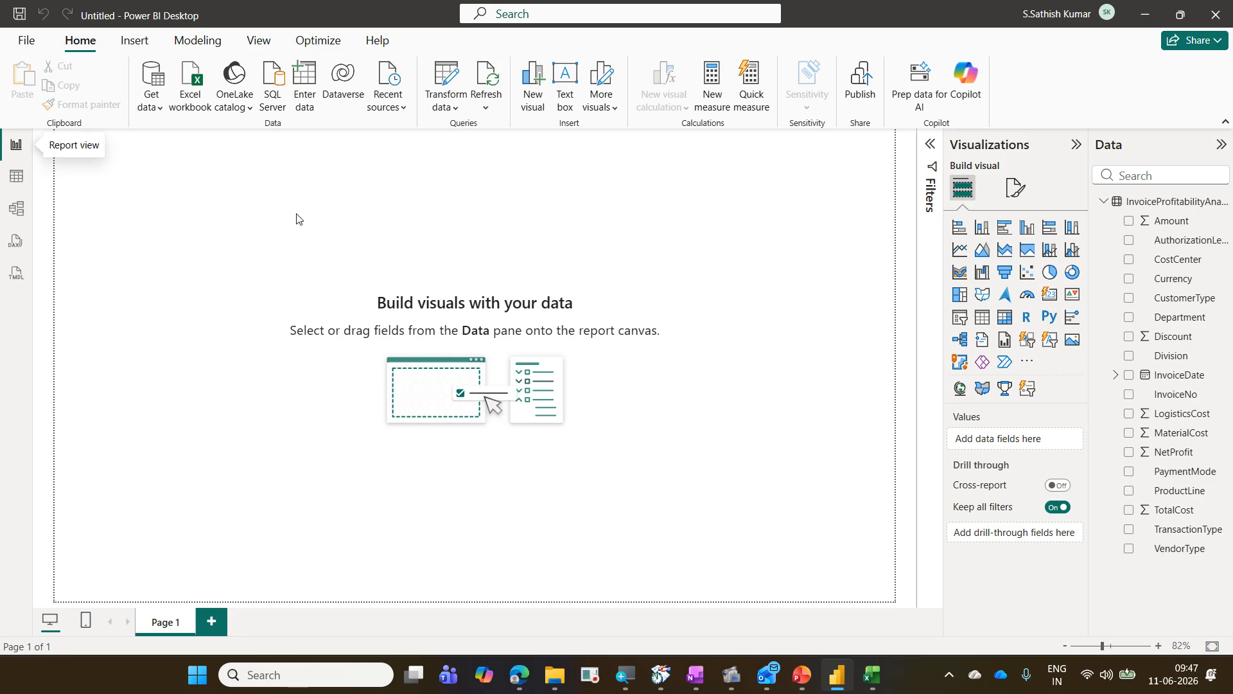
{"action": "left_click", "coordinate": [552, 687]}
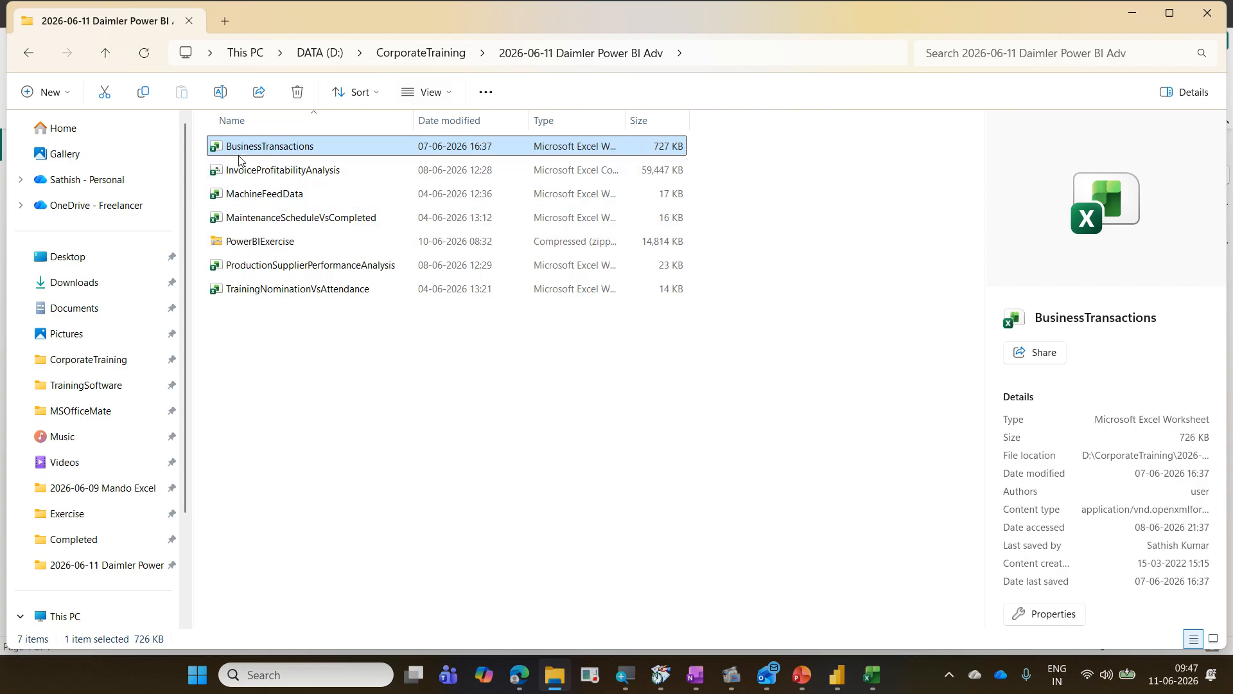
{"action": "left_click", "coordinate": [1170, 13]}
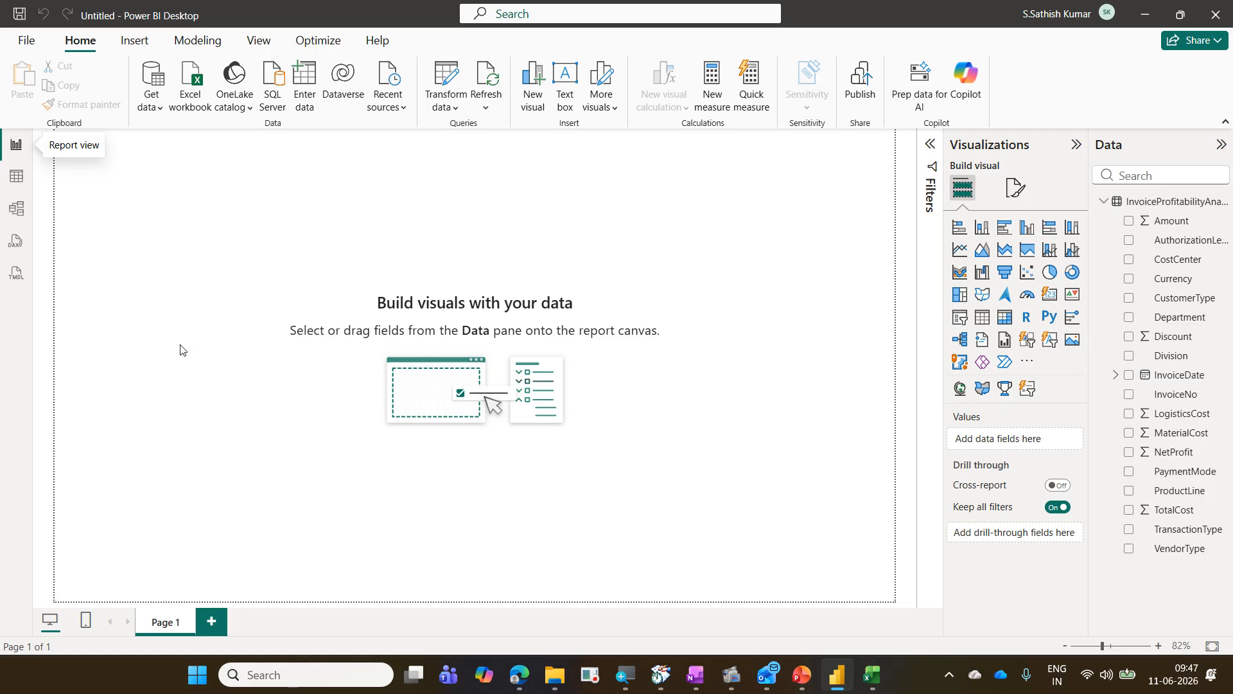
Step: Review the data source settings and the Change Source options for the InvoiceProfitabilityAnalysis CSV file, closing both dialogs
{"action": "left_click", "coordinate": [457, 110]}
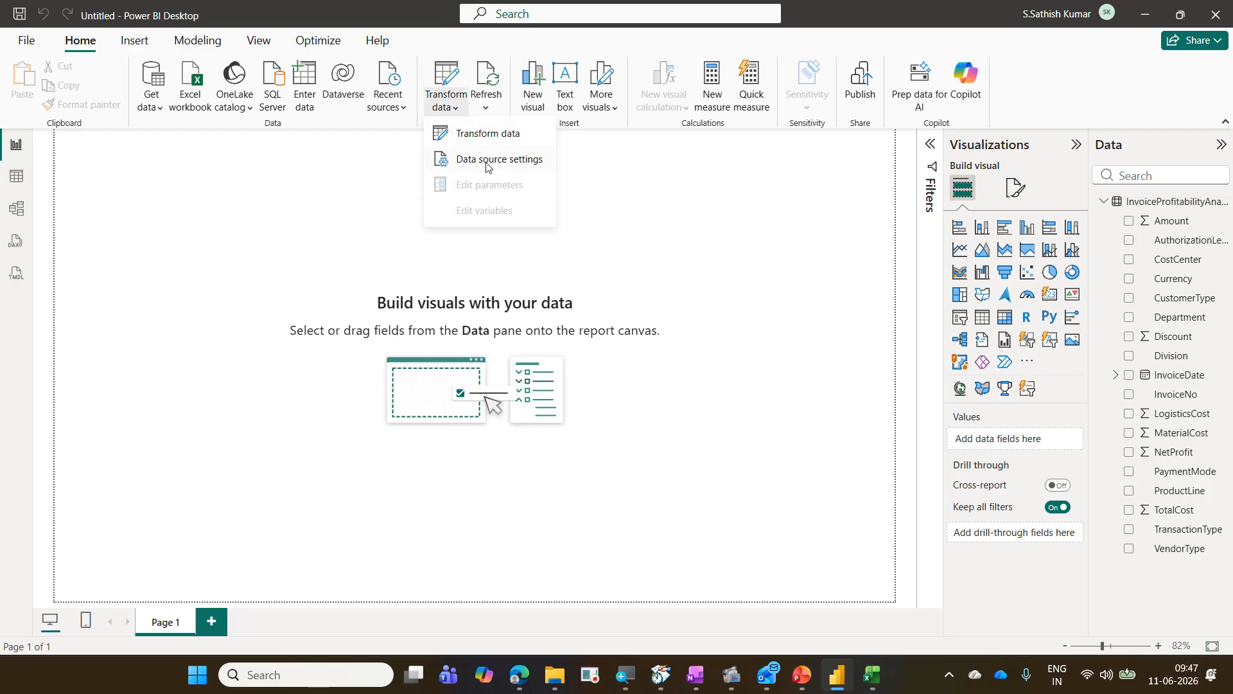
{"action": "mouse_move", "coordinate": [421, 50]}
{"action": "left_mouse_down"}
{"action": "mouse_move", "coordinate": [471, 112]}
{"action": "mouse_move", "coordinate": [435, 153]}
{"action": "mouse_move", "coordinate": [571, 179]}
{"action": "left_mouse_up"}
{"action": "left_click_drag", "start_coordinate": [471, 109], "coordinate": [526, 142]}
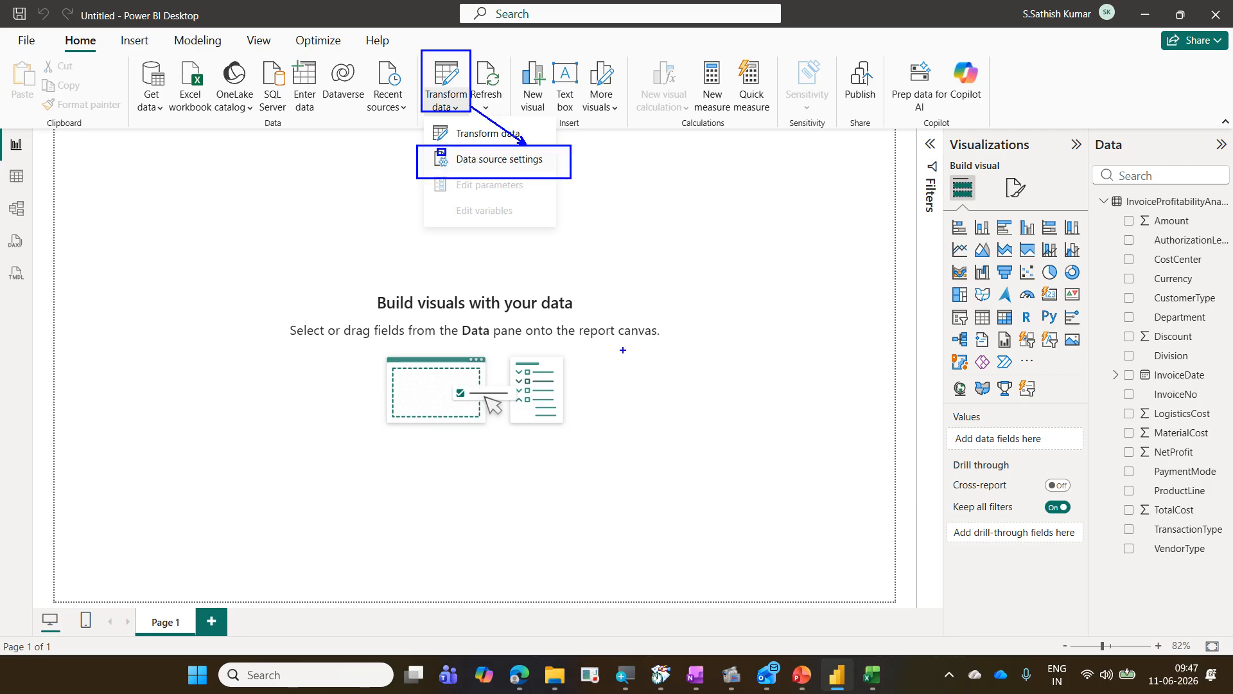
{"action": "key", "text": "Escape"}
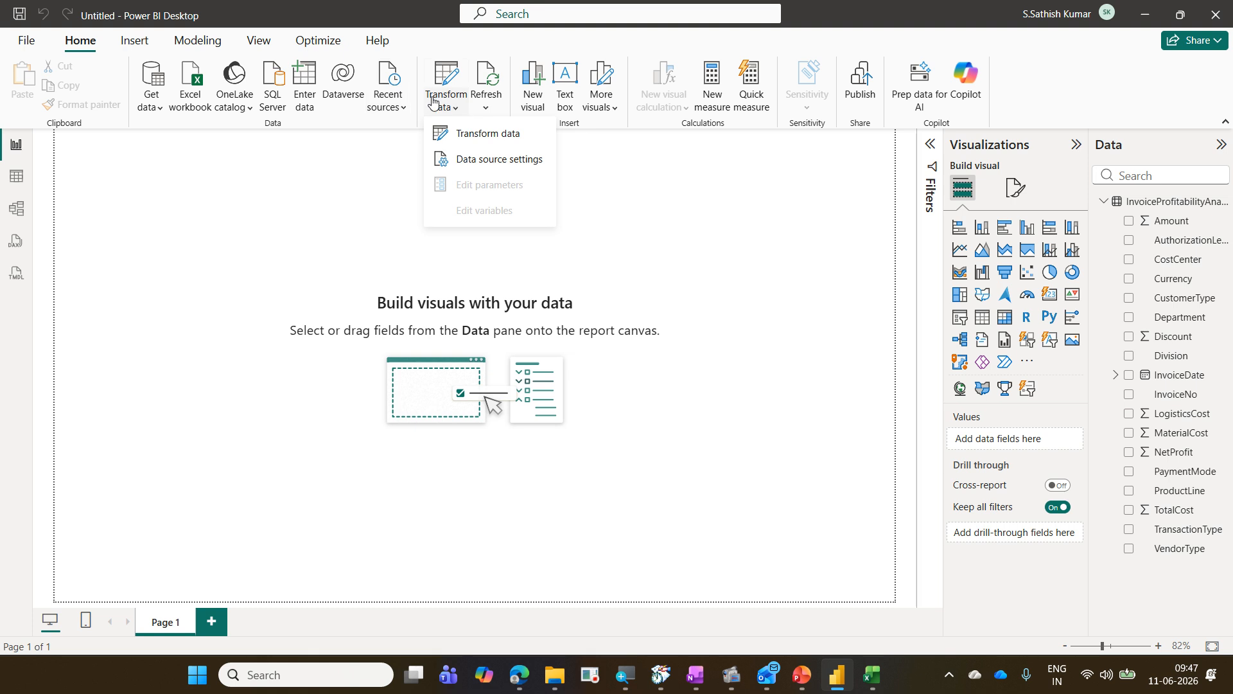
{"action": "left_click", "coordinate": [471, 166]}
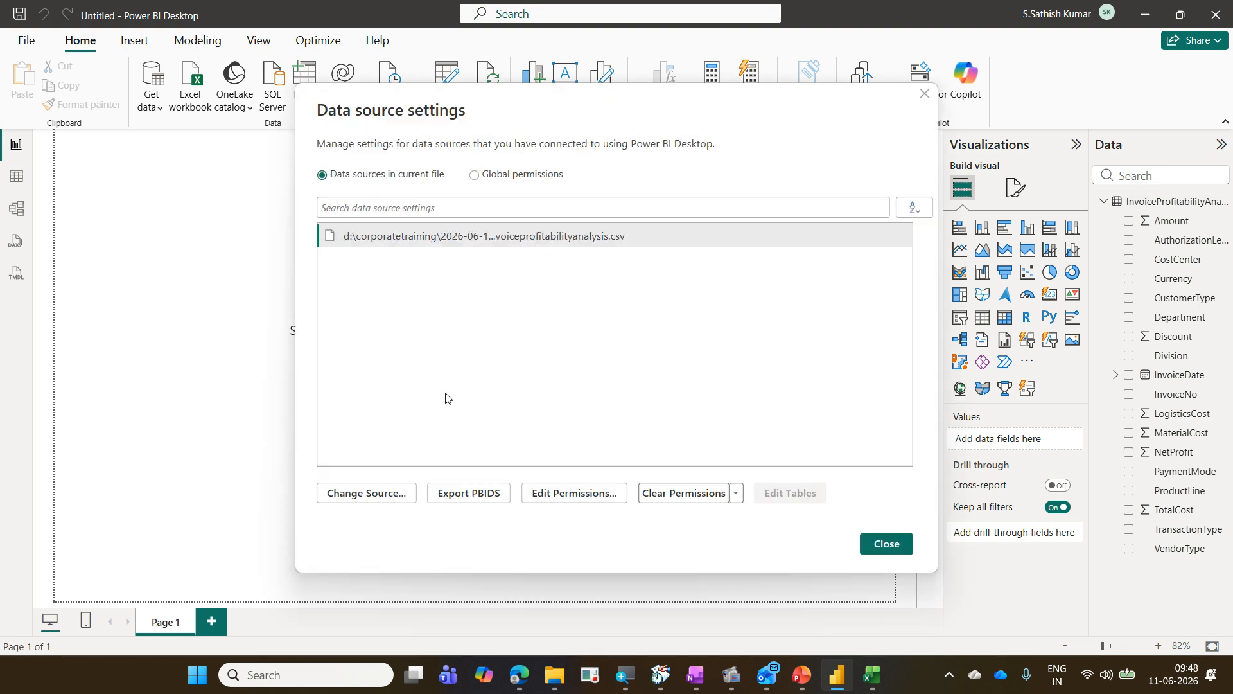
{"action": "left_click", "coordinate": [400, 495]}
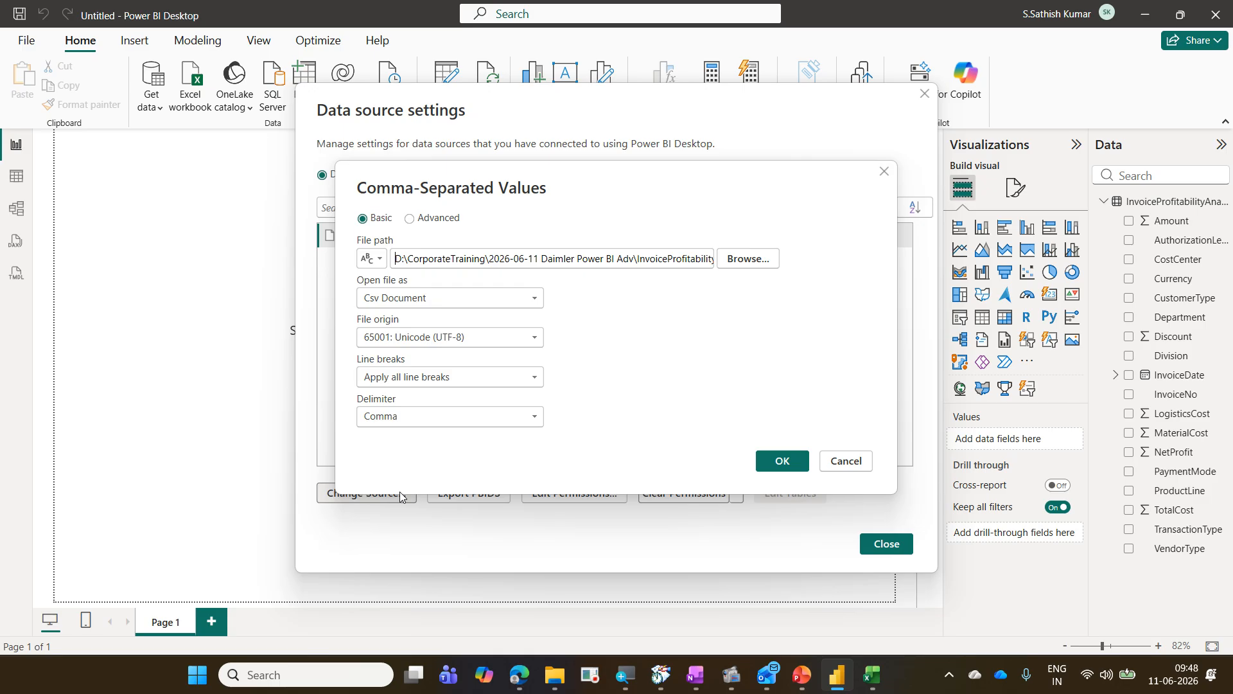
{"action": "key", "text": "Escape"}
{"action": "key", "text": "Escape"}
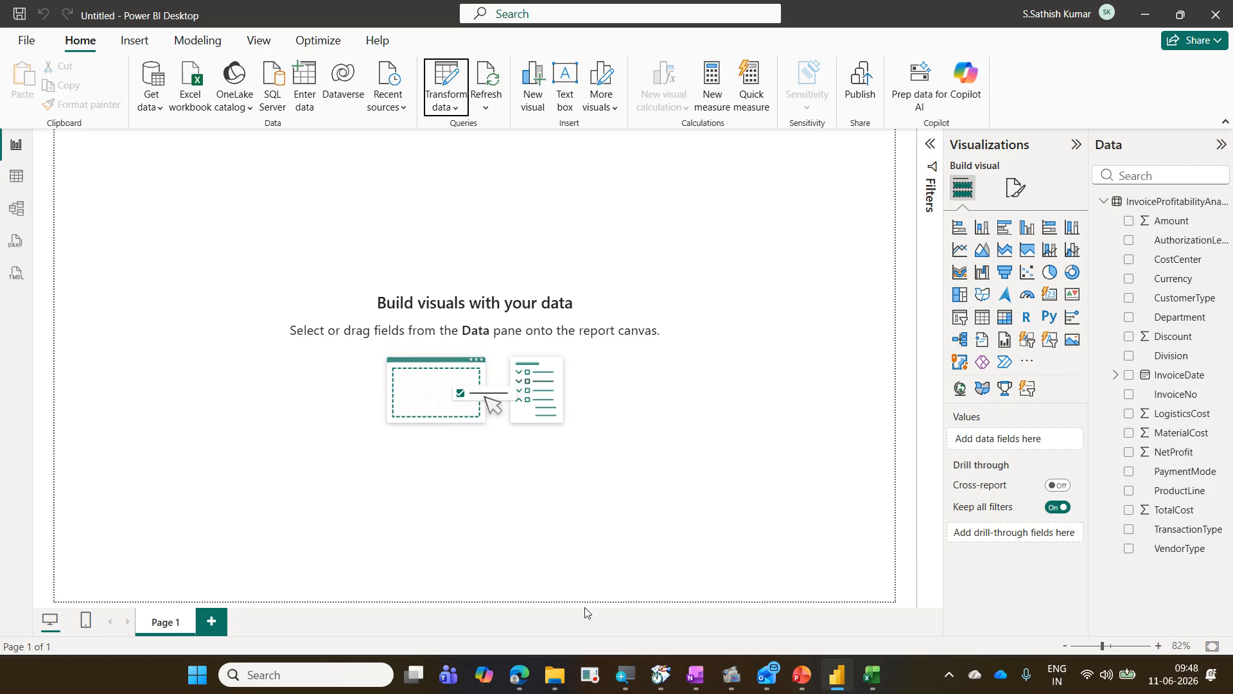
Step: Save the report as InvoiceProfitabilityAnalysis.pbix in the 2026-06-11 Daimler Power BI Adv folder, reusing the CSV file's name
{"action": "left_click", "coordinate": [31, 42]}
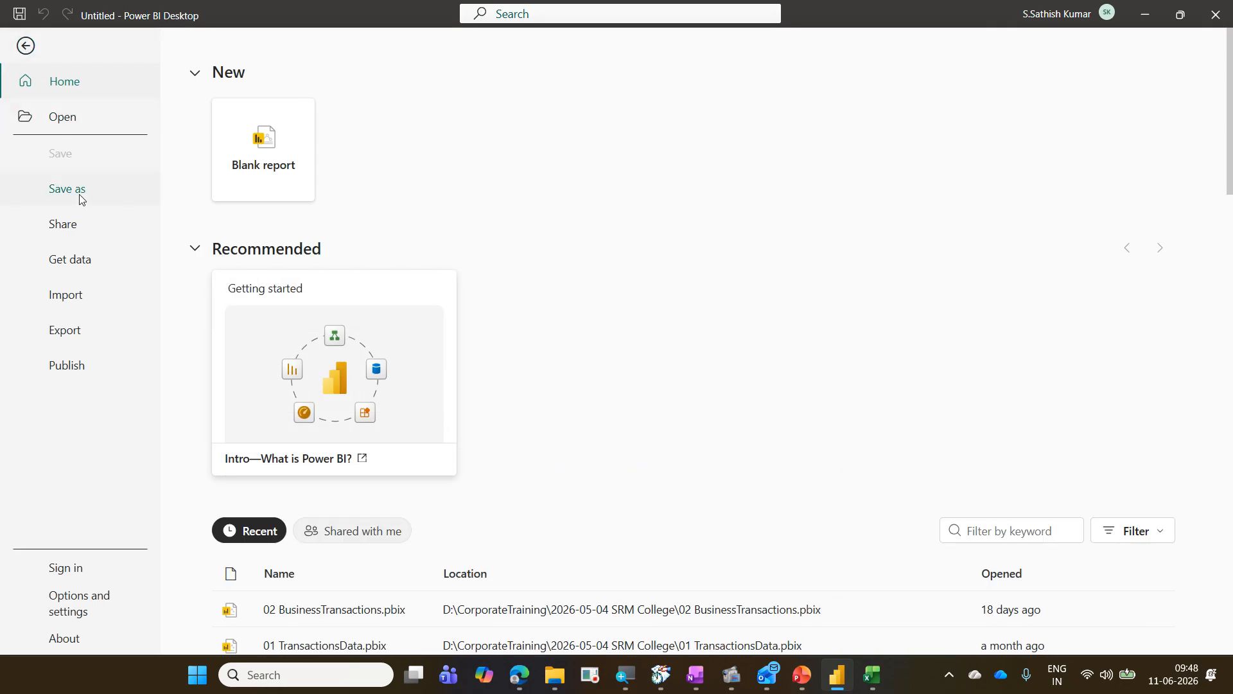
{"action": "left_click", "coordinate": [81, 196]}
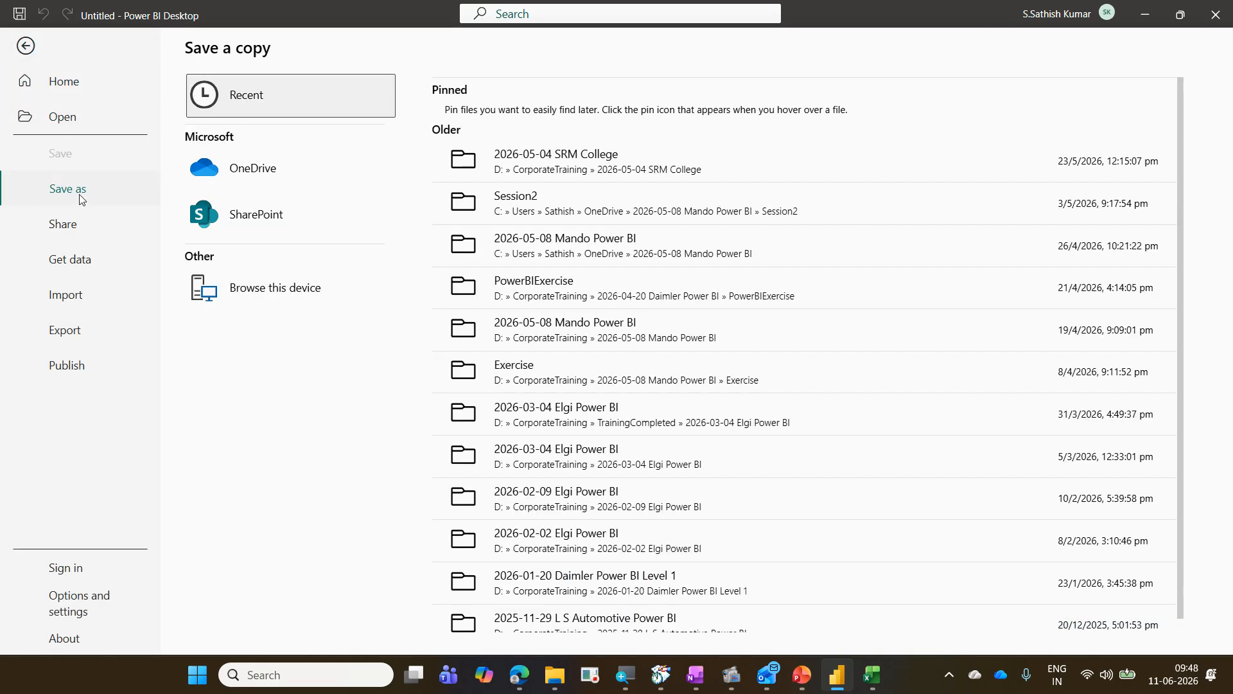
{"action": "left_click", "coordinate": [262, 303]}
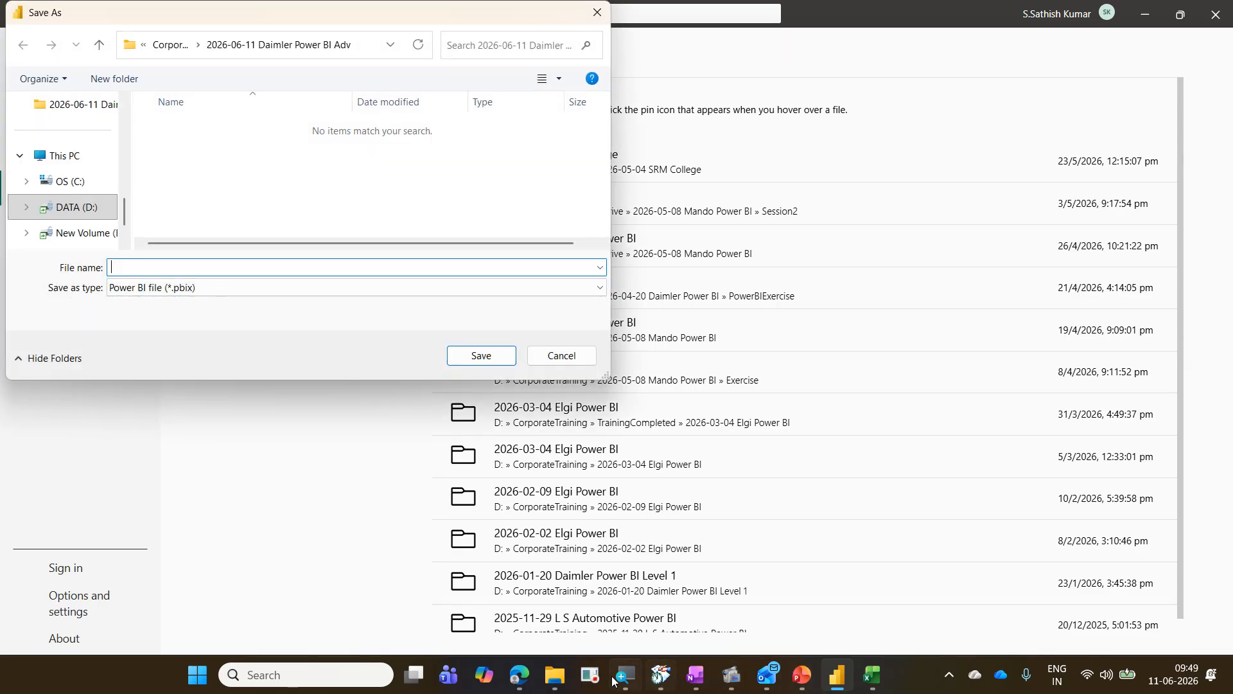
{"action": "left_click", "coordinate": [556, 676]}
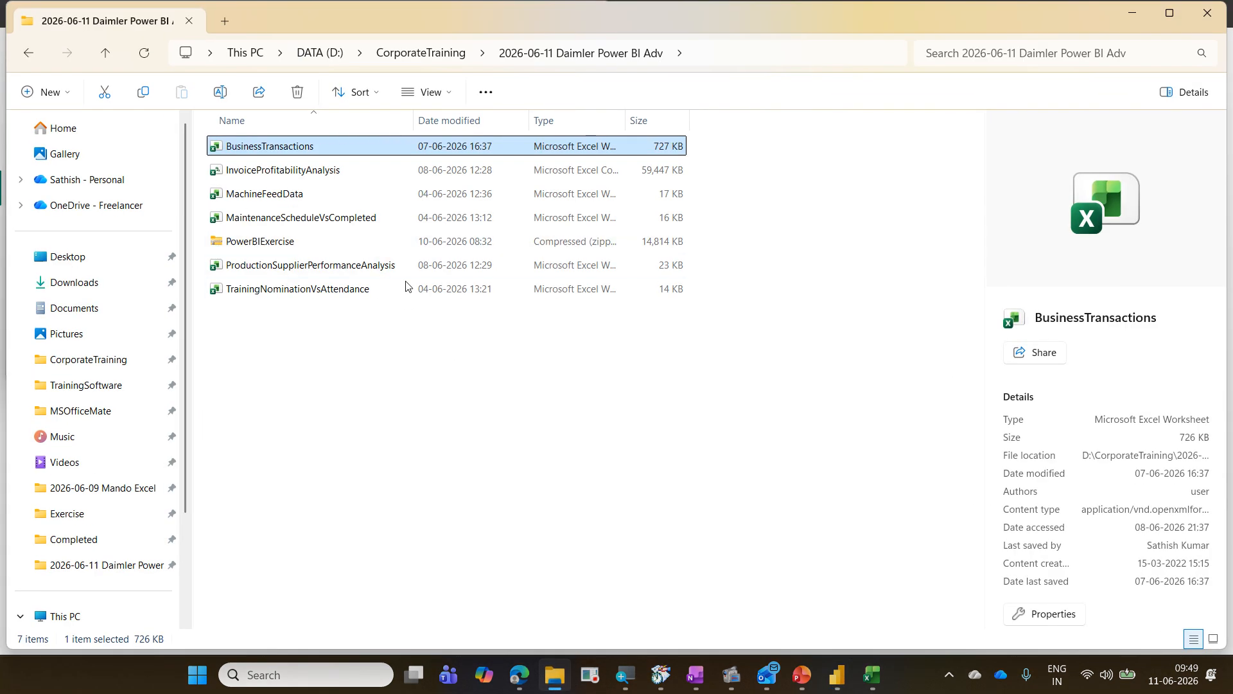
{"action": "left_click", "coordinate": [326, 170]}
{"action": "key", "text": "F2"}
{"action": "key", "text": "ctrl+c"}
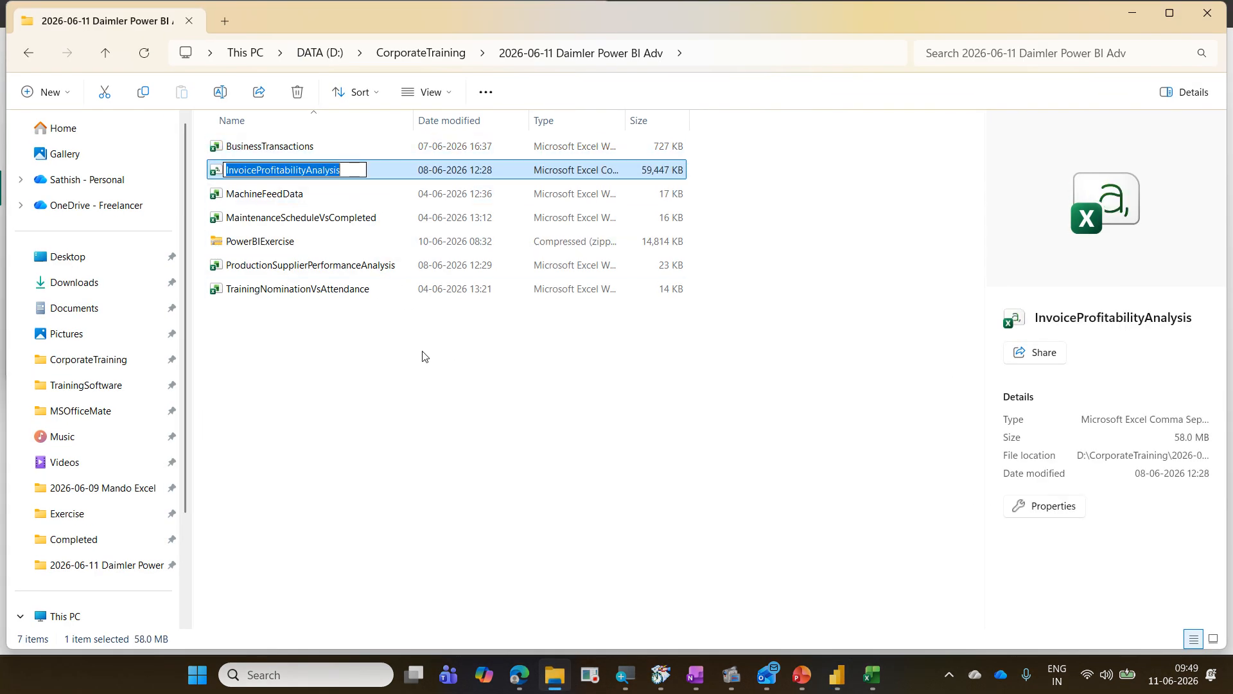
{"action": "left_click", "coordinate": [1133, 13]}
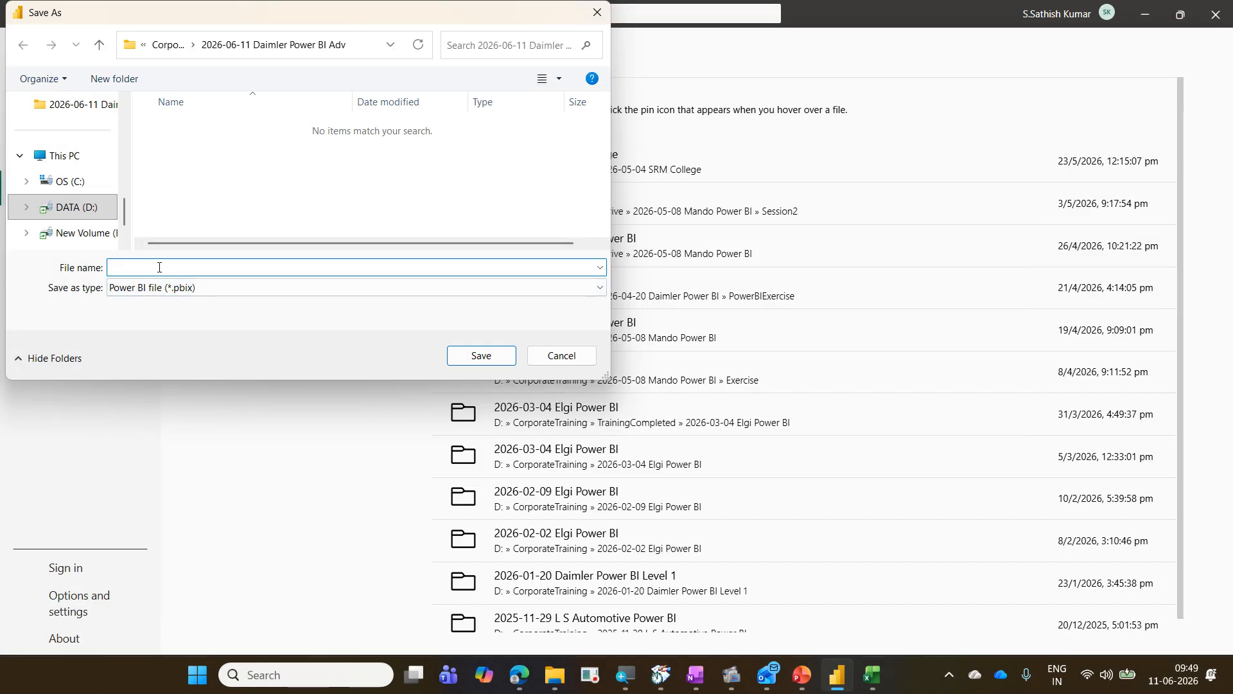
{"action": "key", "text": "ctrl+v"}
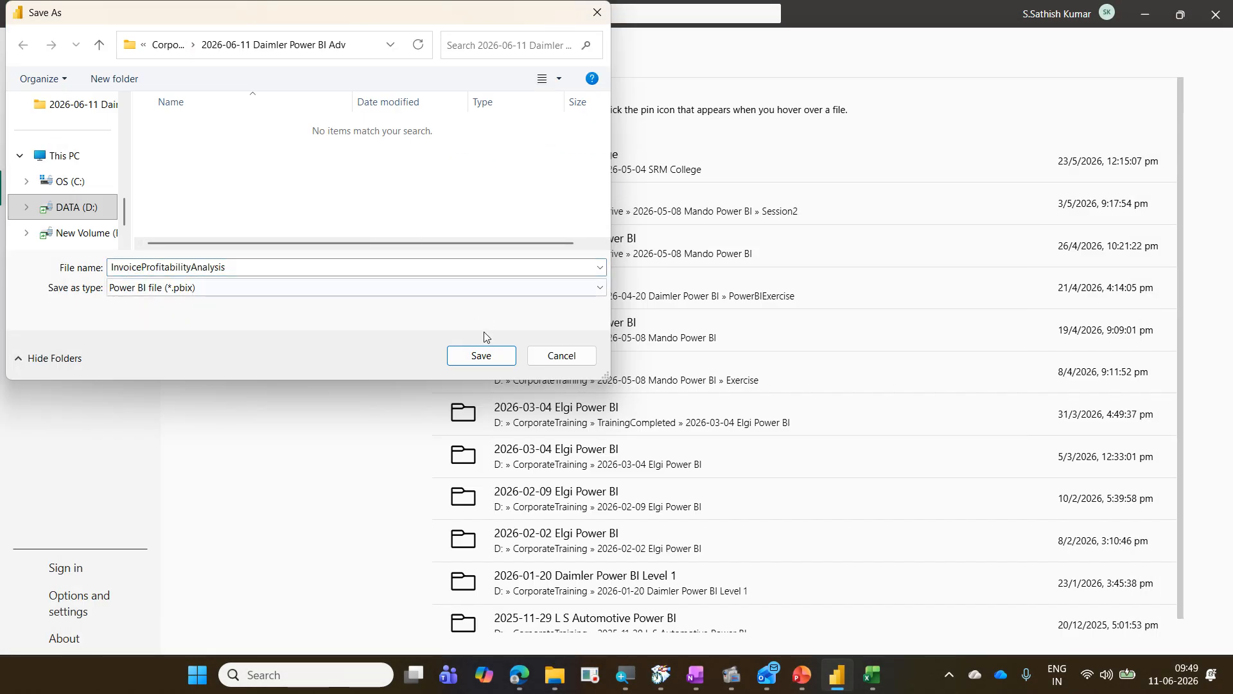
{"action": "left_click", "coordinate": [482, 356]}
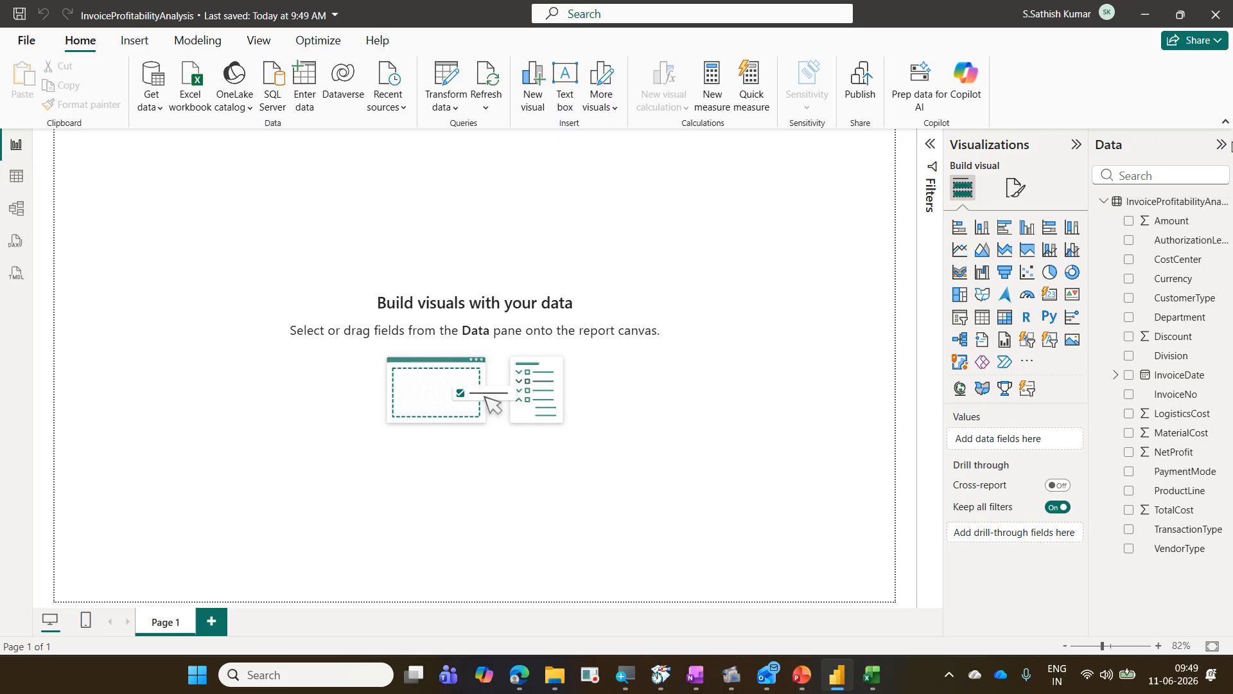
Step: Close Power BI Desktop and cancel the open CSV import preview in Excel
{"action": "left_click", "coordinate": [1217, 24]}
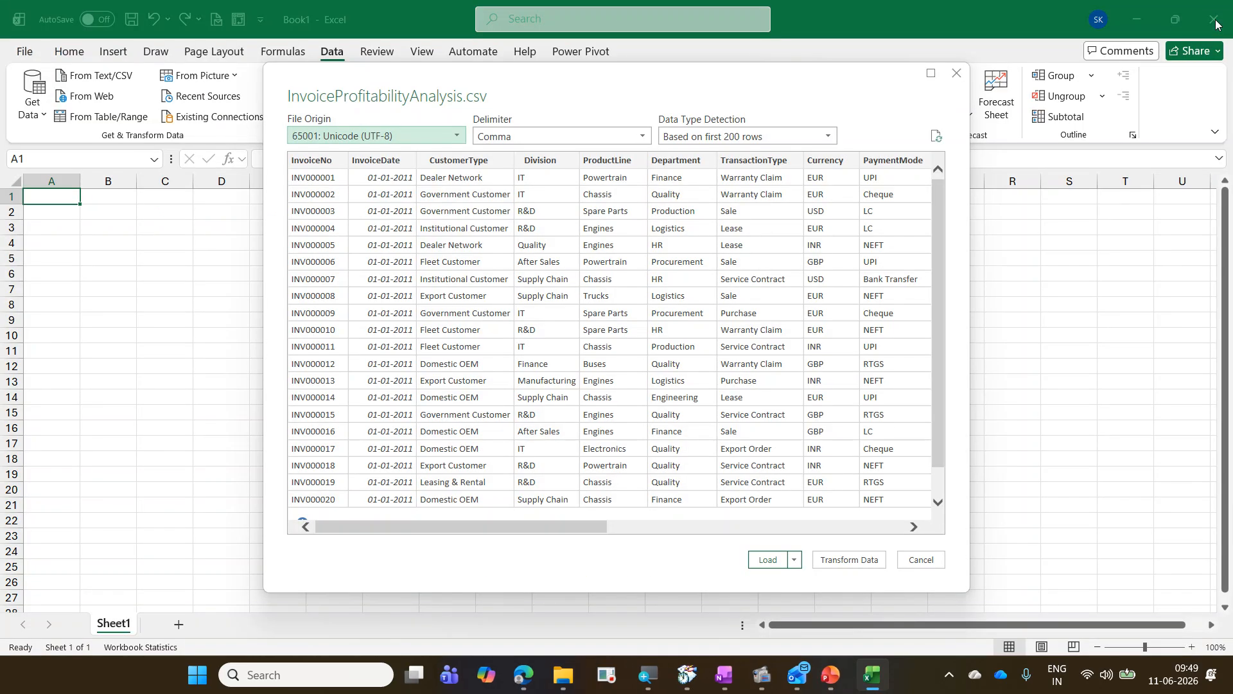
{"action": "left_click", "coordinate": [921, 560]}
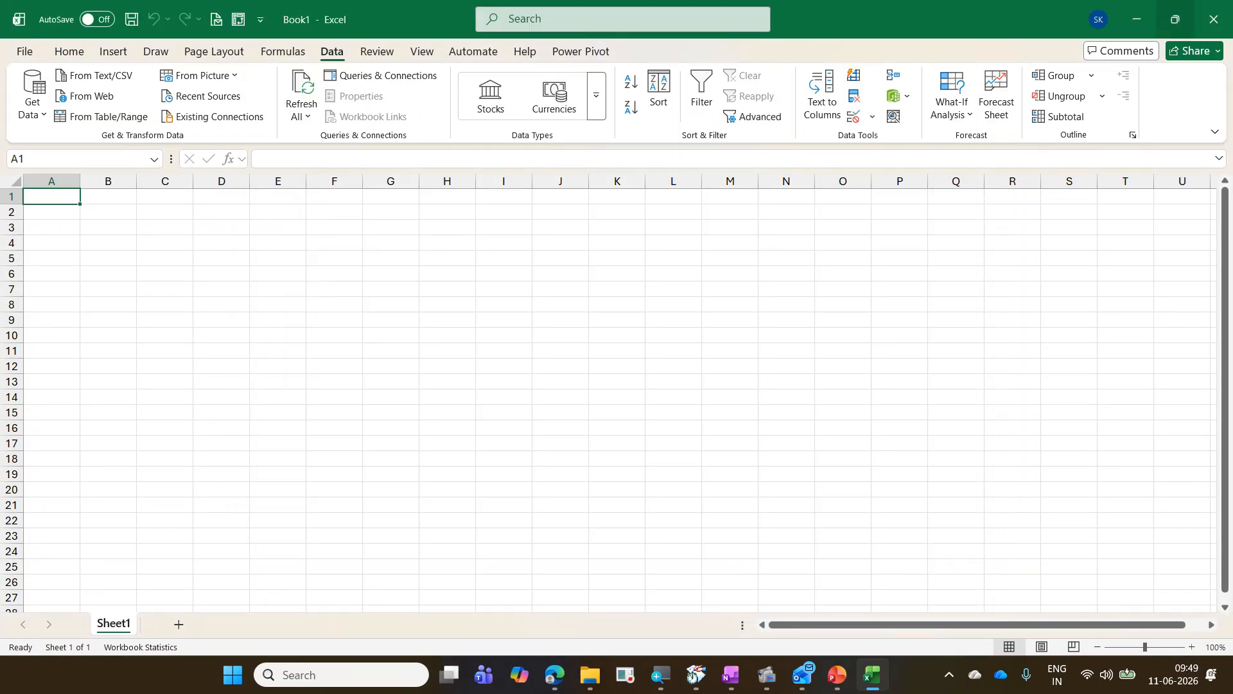
Step: Close the blank Book1 workbook without saving it
{"action": "left_click", "coordinate": [1210, 28]}
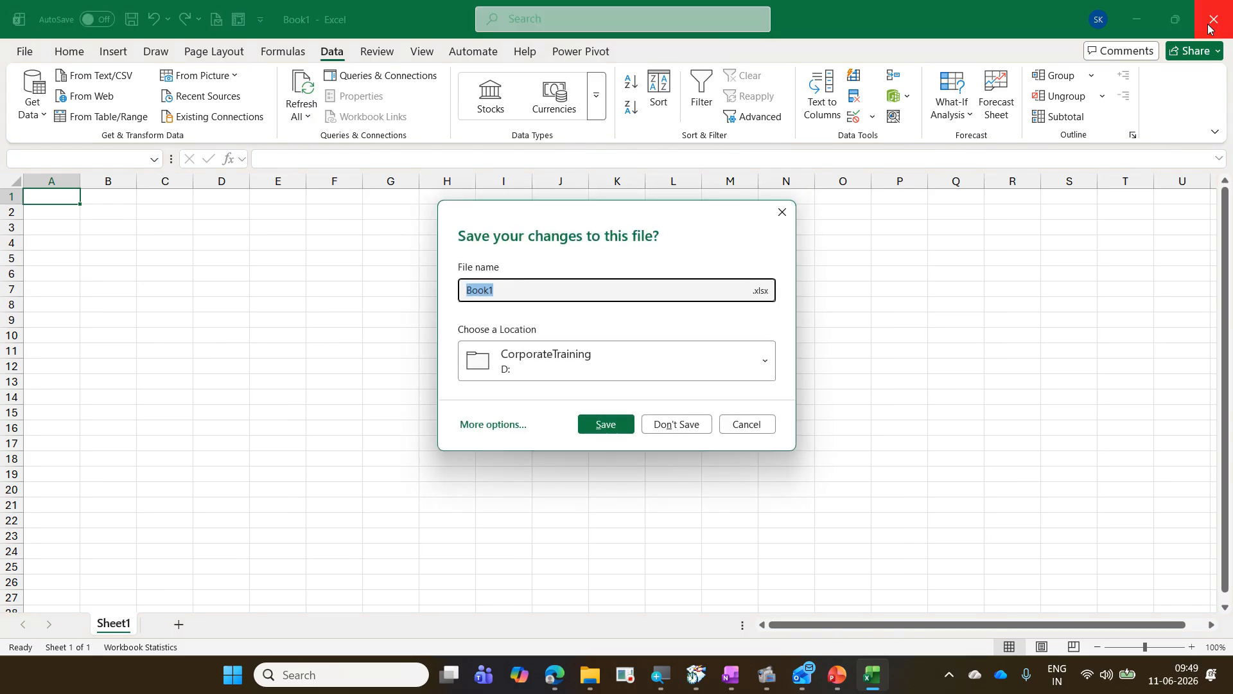
{"action": "left_click", "coordinate": [661, 429]}
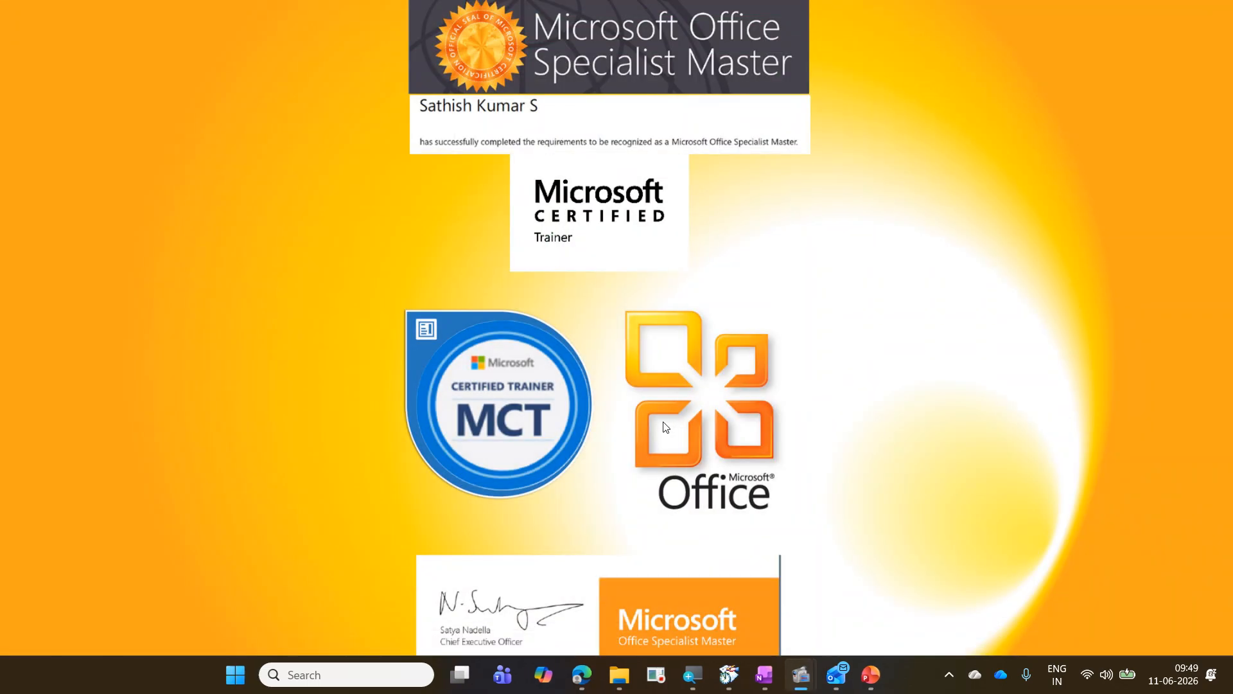
Step: Open the BusinessTransactions workbook from the 2026-06-11 Daimler Power BI Adv folder
{"action": "left_click", "coordinate": [626, 677]}
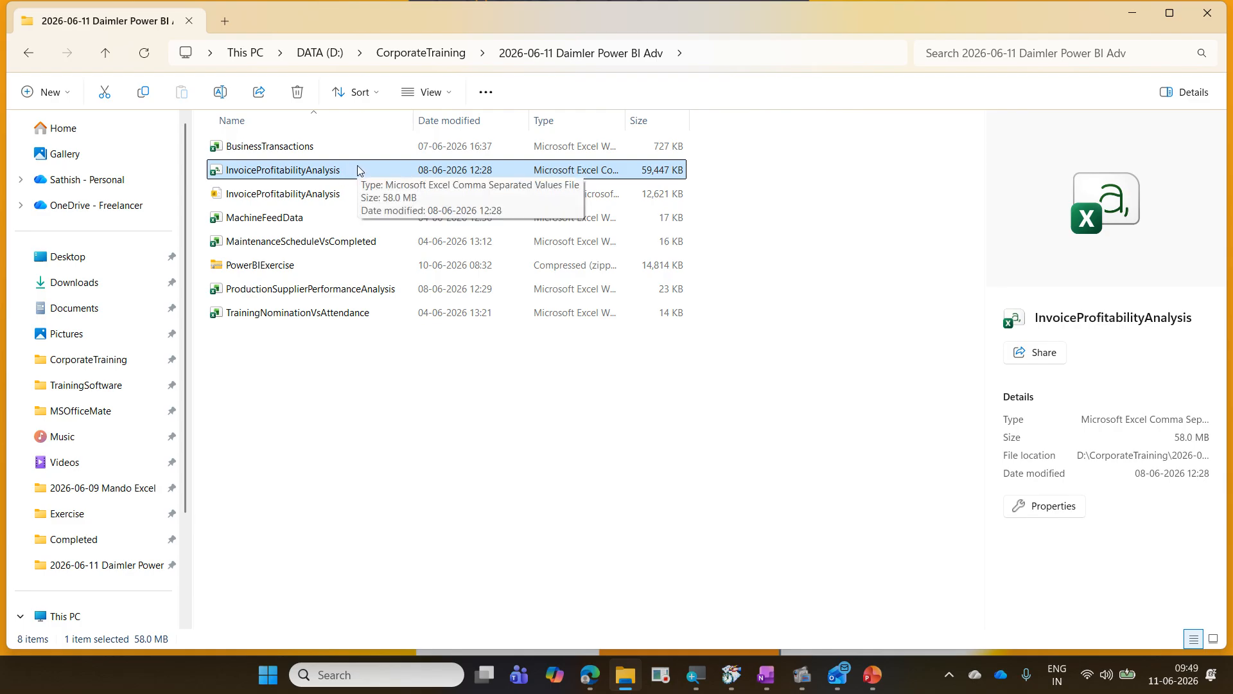
{"action": "left_click", "coordinate": [325, 154]}
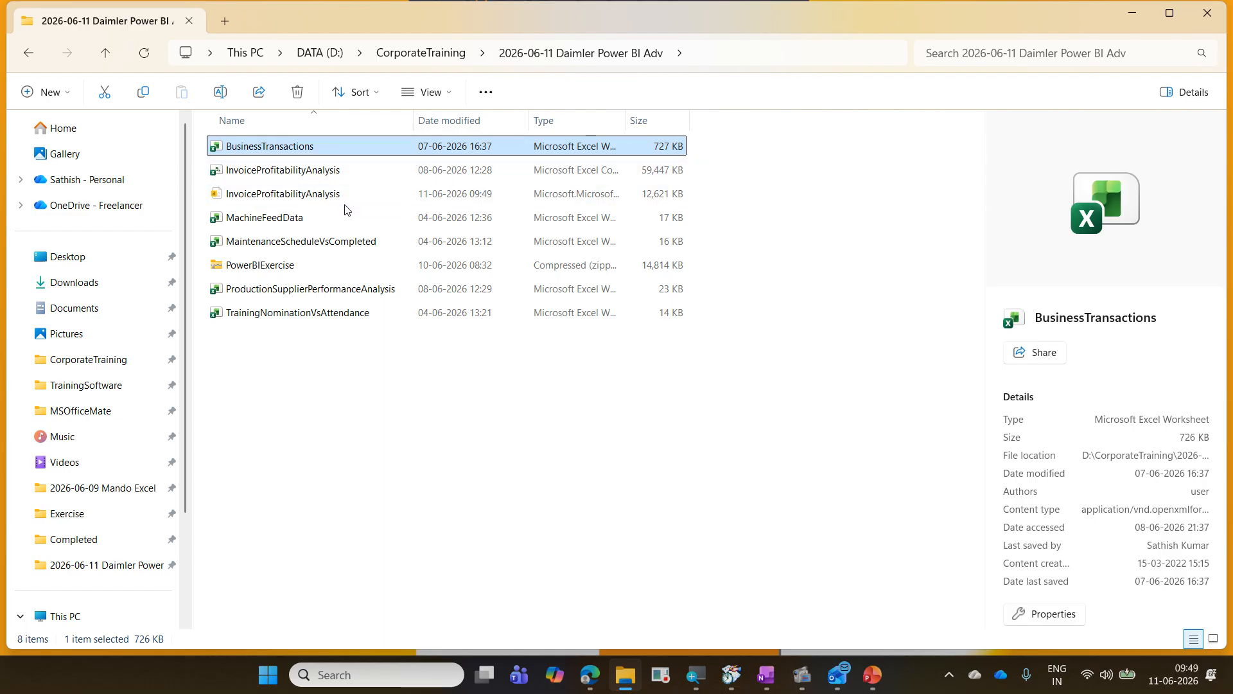
{"action": "left_click", "coordinate": [345, 225]}
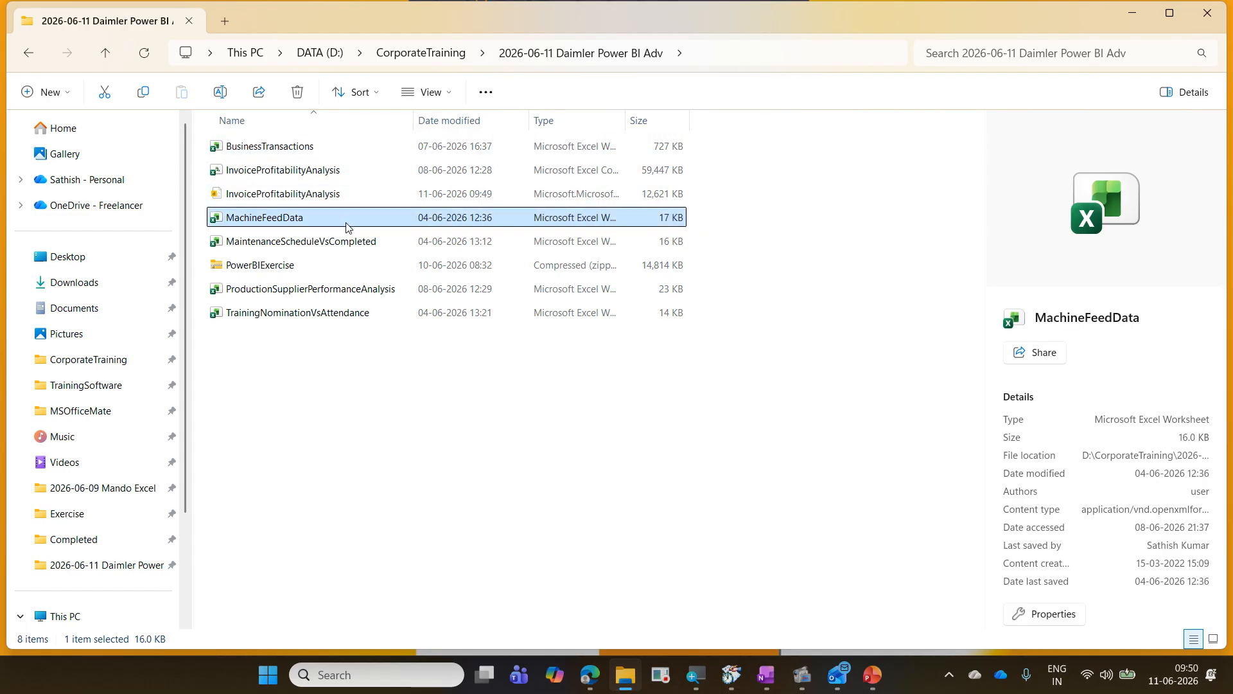
{"action": "left_click", "coordinate": [353, 249]}
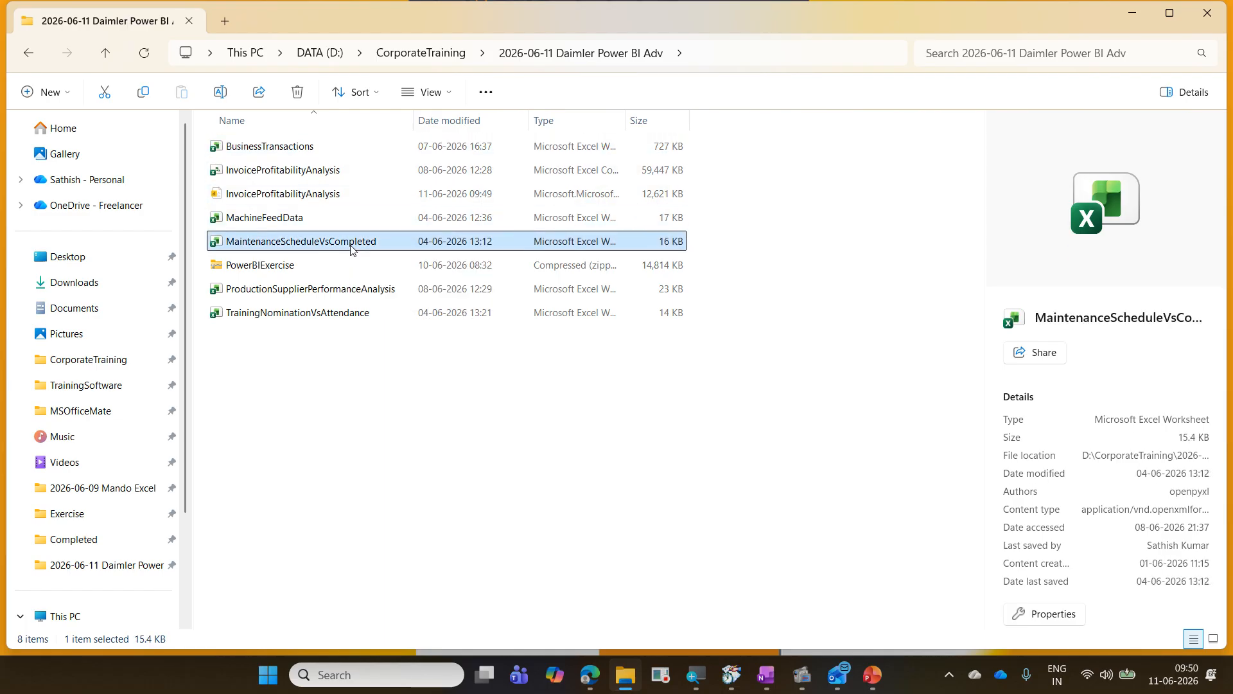
{"action": "left_click", "coordinate": [359, 298]}
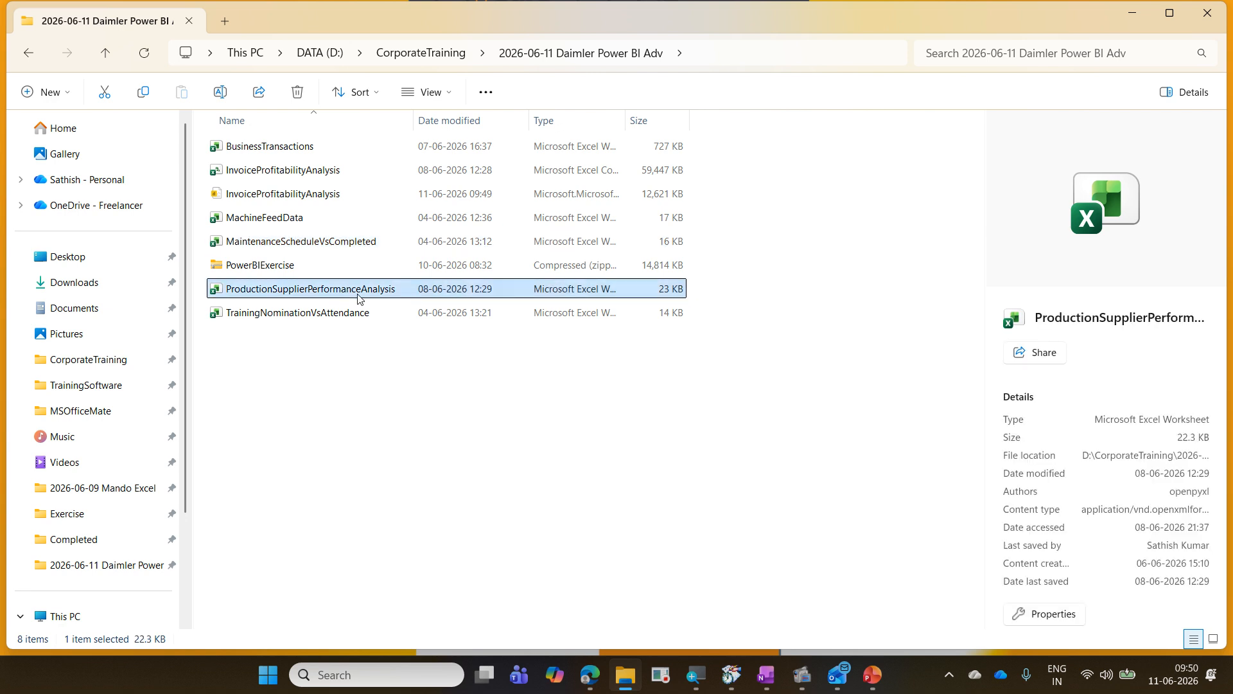
{"action": "left_click", "coordinate": [358, 320]}
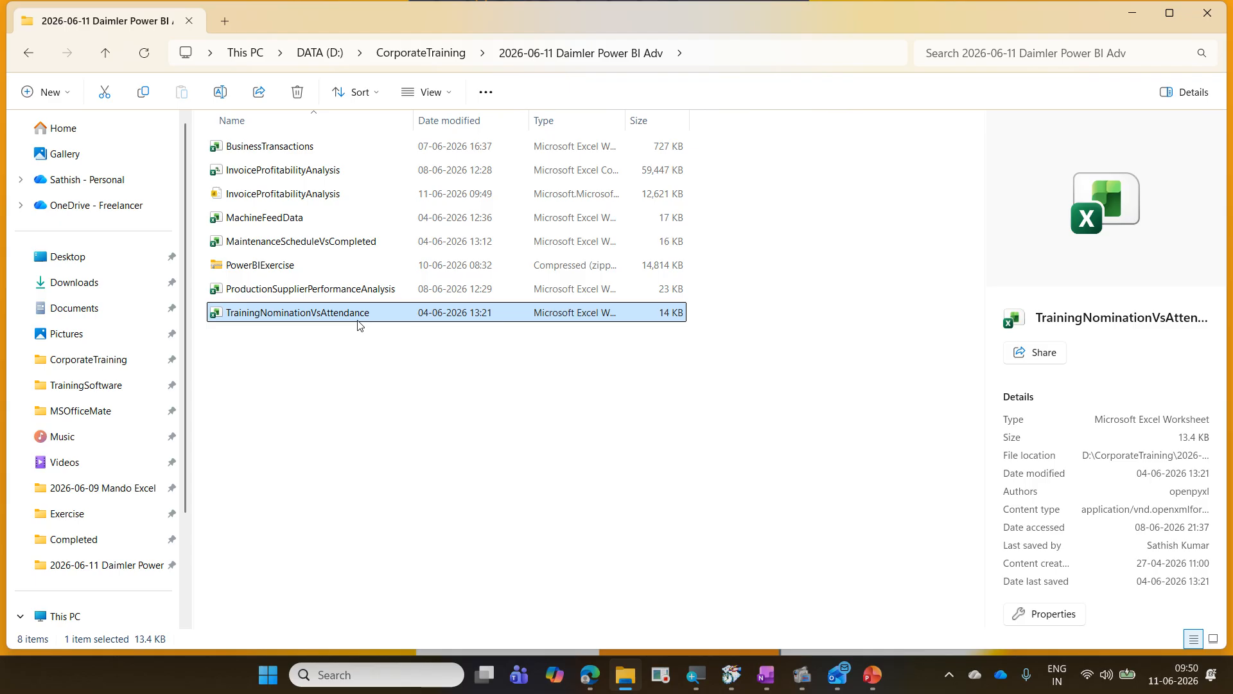
{"action": "left_click", "coordinate": [325, 149]}
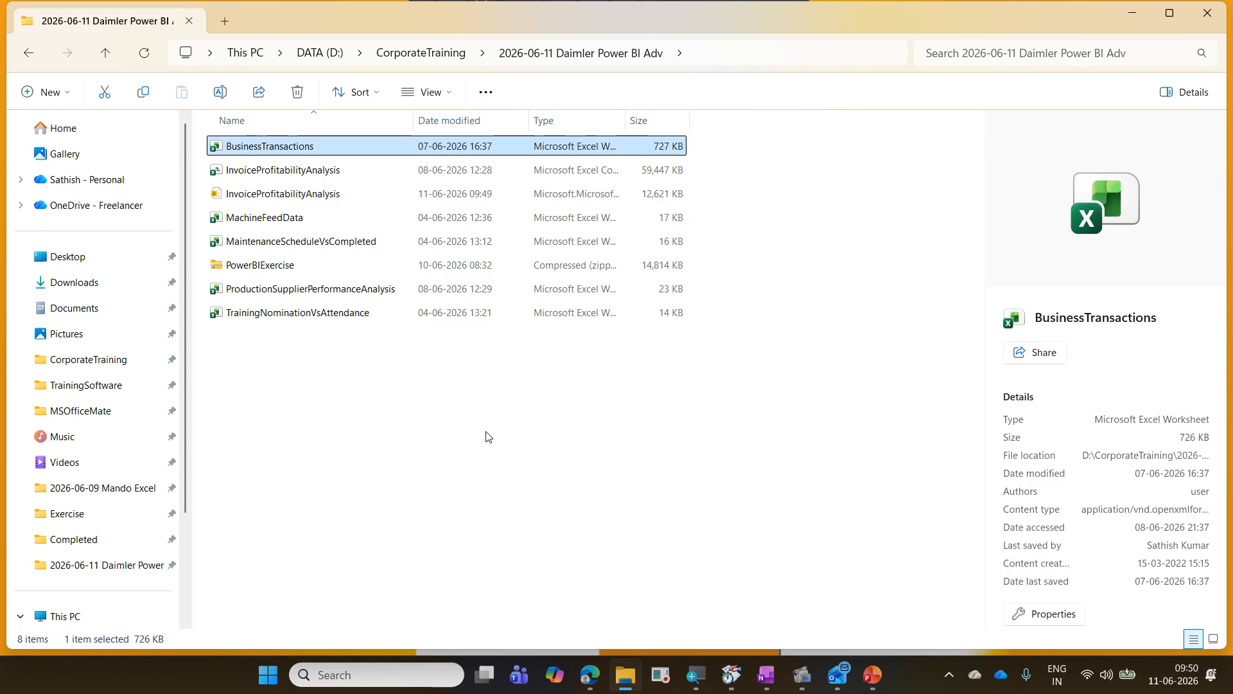
{"action": "key", "text": "Return"}
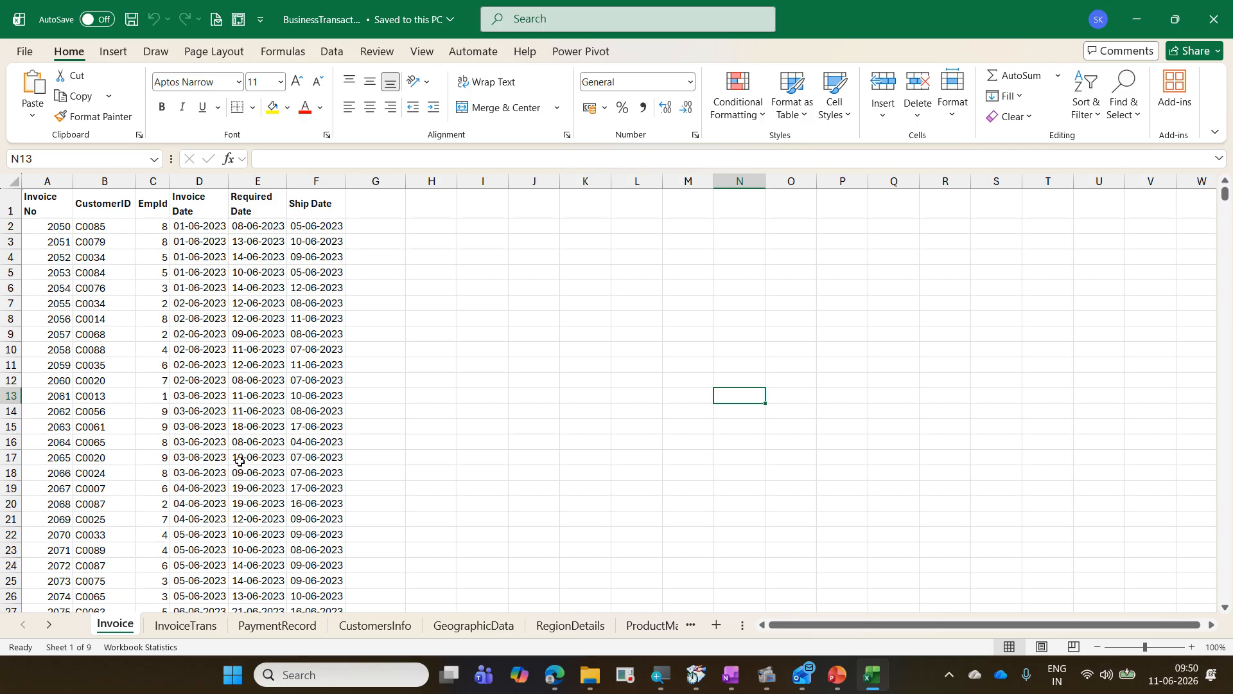
Step: Examine the sheet count and the status bar's customization options, including Sheet Number
{"action": "mouse_move", "coordinate": [41, 634]}
{"action": "left_mouse_down"}
{"action": "mouse_move", "coordinate": [67, 659]}
{"action": "mouse_move", "coordinate": [100, 663]}
{"action": "left_mouse_up"}
{"action": "key", "text": "Escape"}
{"action": "right_click", "coordinate": [210, 649]}
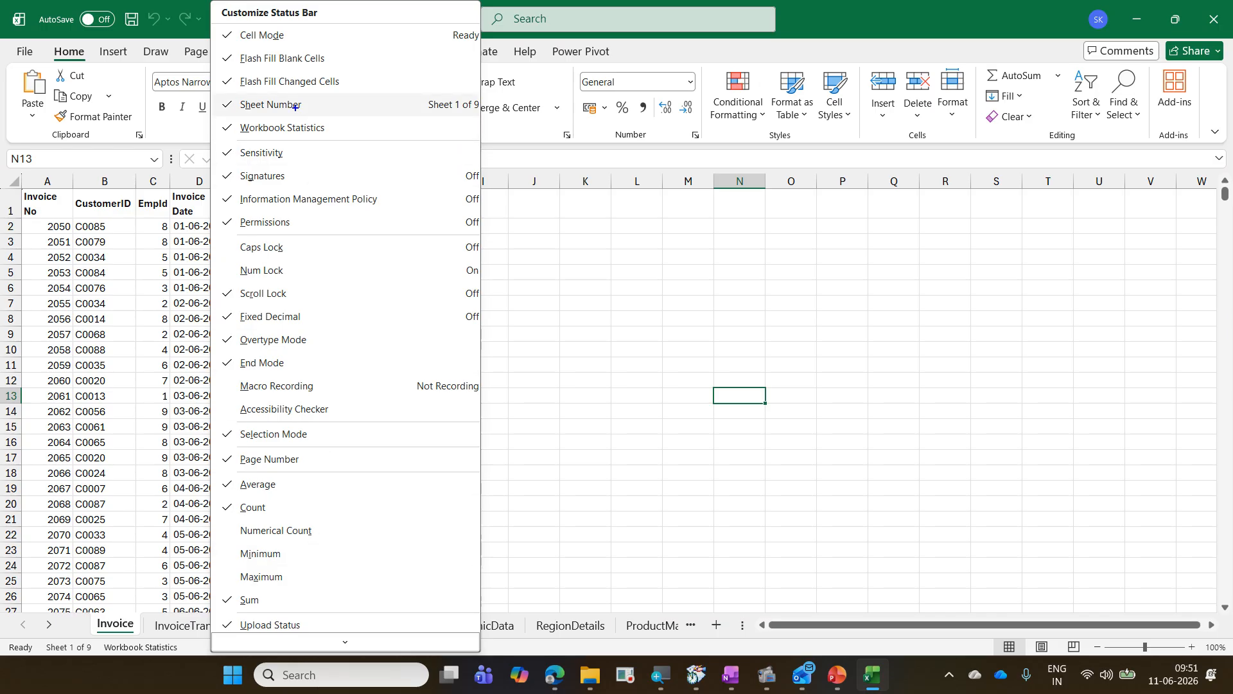
{"action": "mouse_move", "coordinate": [216, 92]}
{"action": "left_mouse_down"}
{"action": "mouse_move", "coordinate": [273, 120]}
{"action": "mouse_move", "coordinate": [477, 118]}
{"action": "left_mouse_up"}
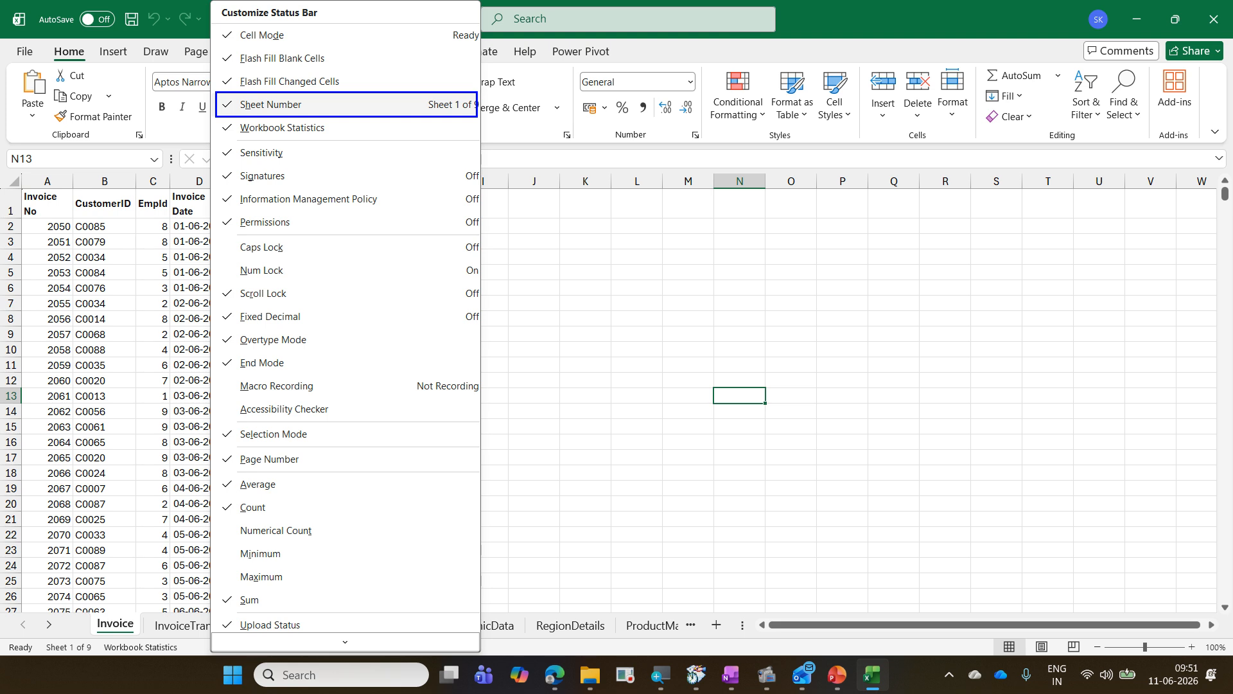
{"action": "left_click_drag", "start_coordinate": [30, 637], "coordinate": [103, 658]}
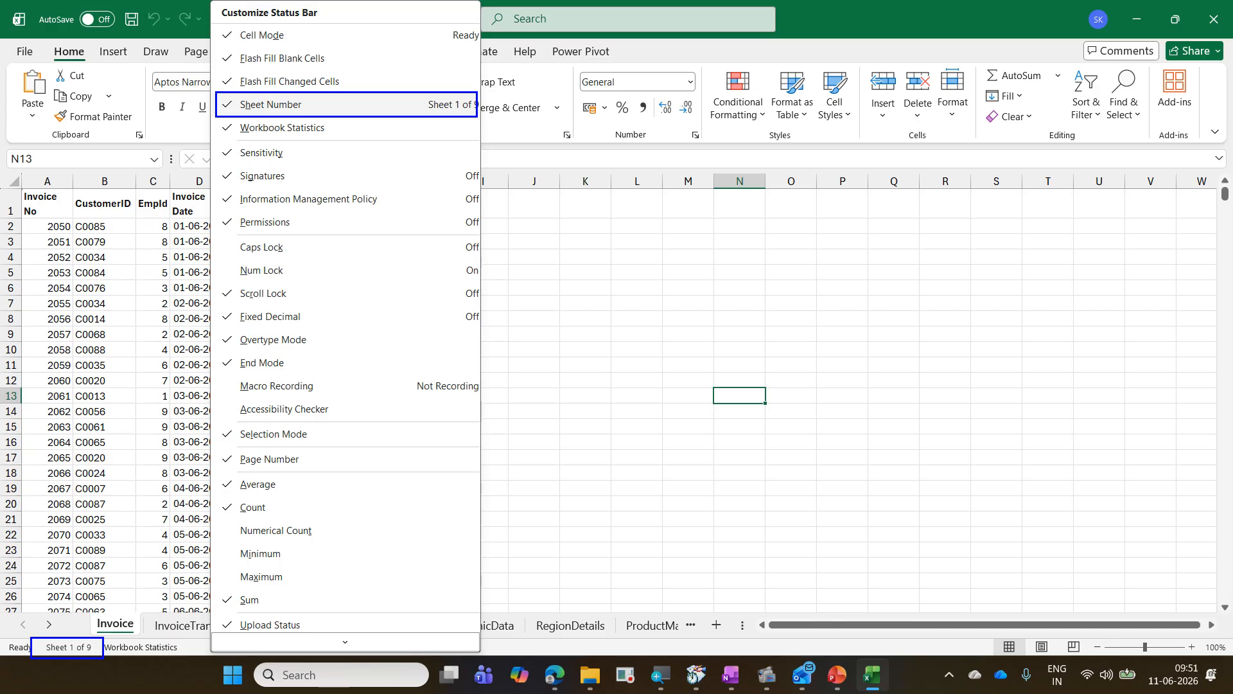
{"action": "key", "text": "Escape"}
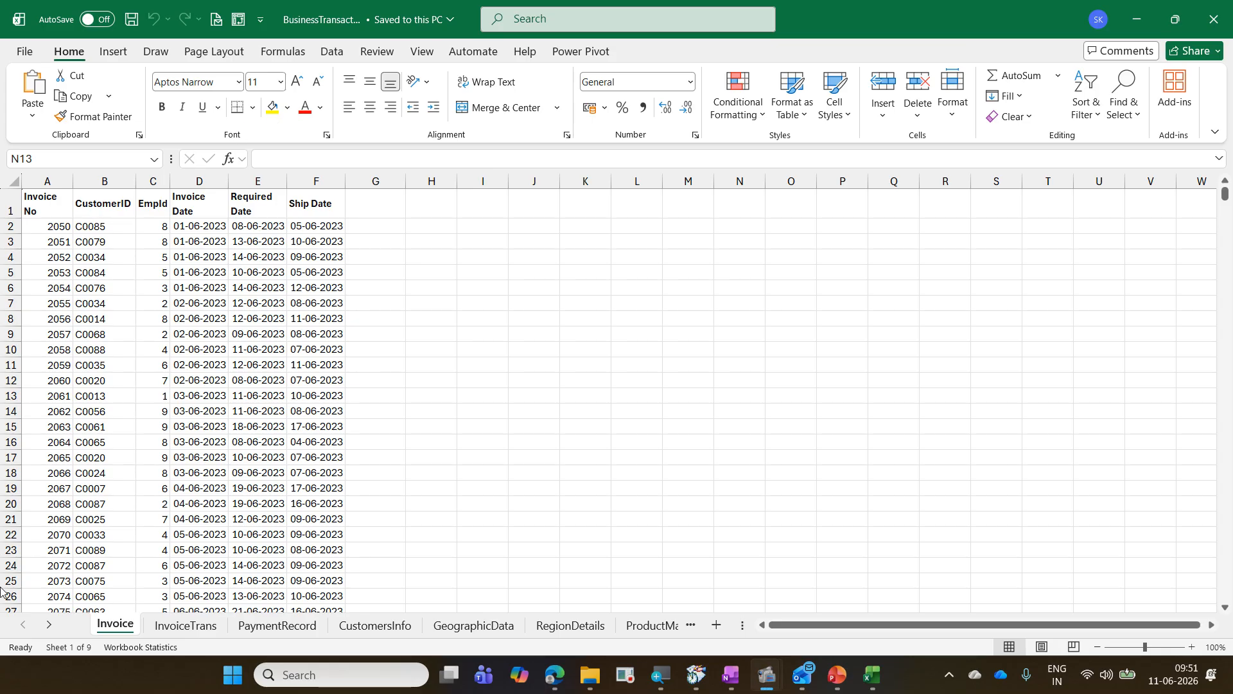
Step: Open the Navigation pane listing the workbook's sheets and collapse the Invoice entry
{"action": "left_click", "coordinate": [70, 650]}
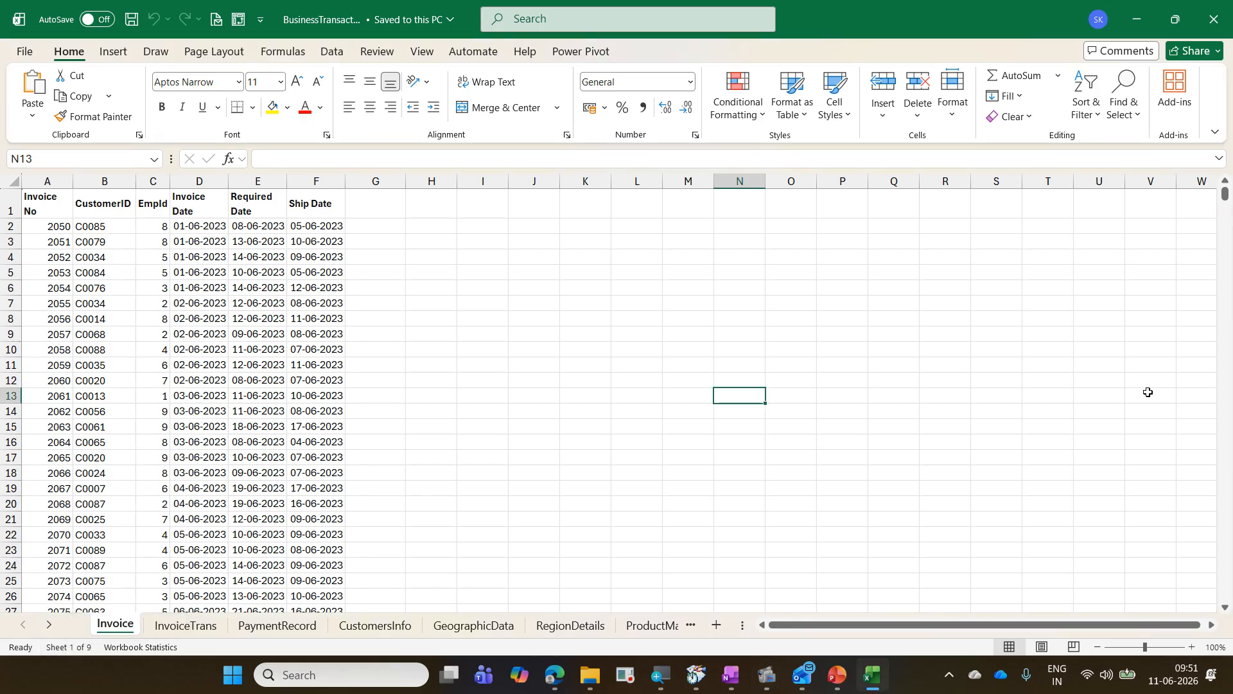
{"action": "left_click", "coordinate": [79, 647]}
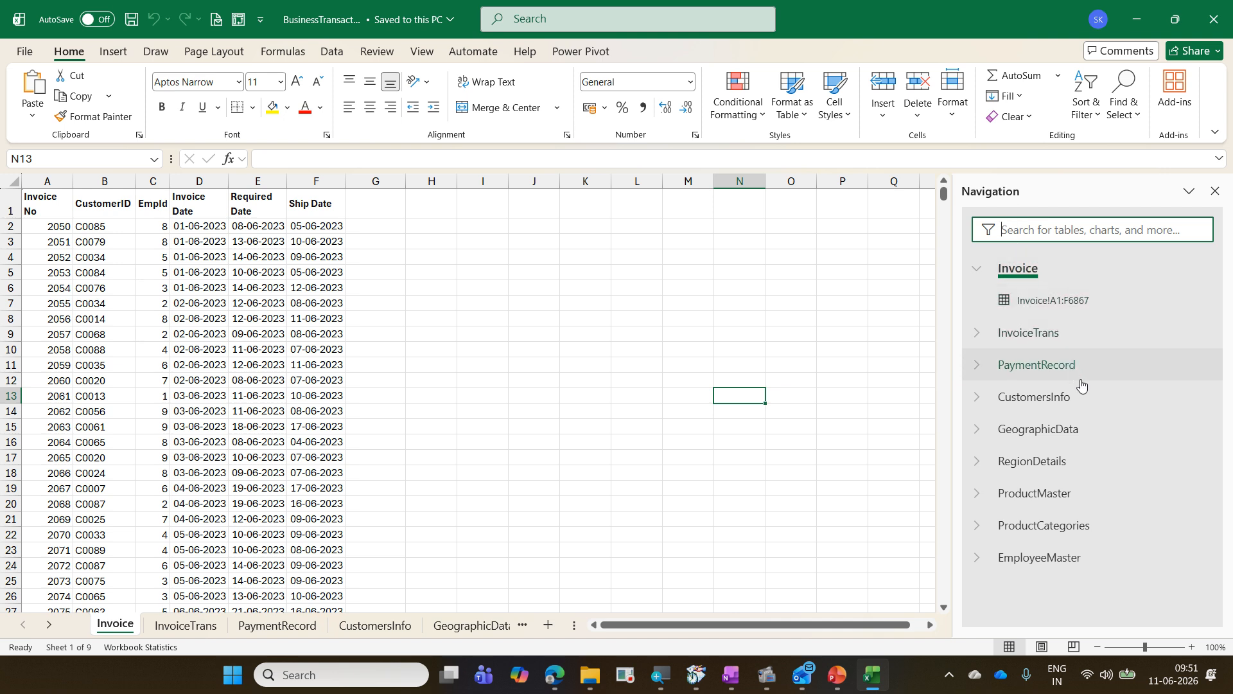
{"action": "left_click", "coordinate": [978, 268]}
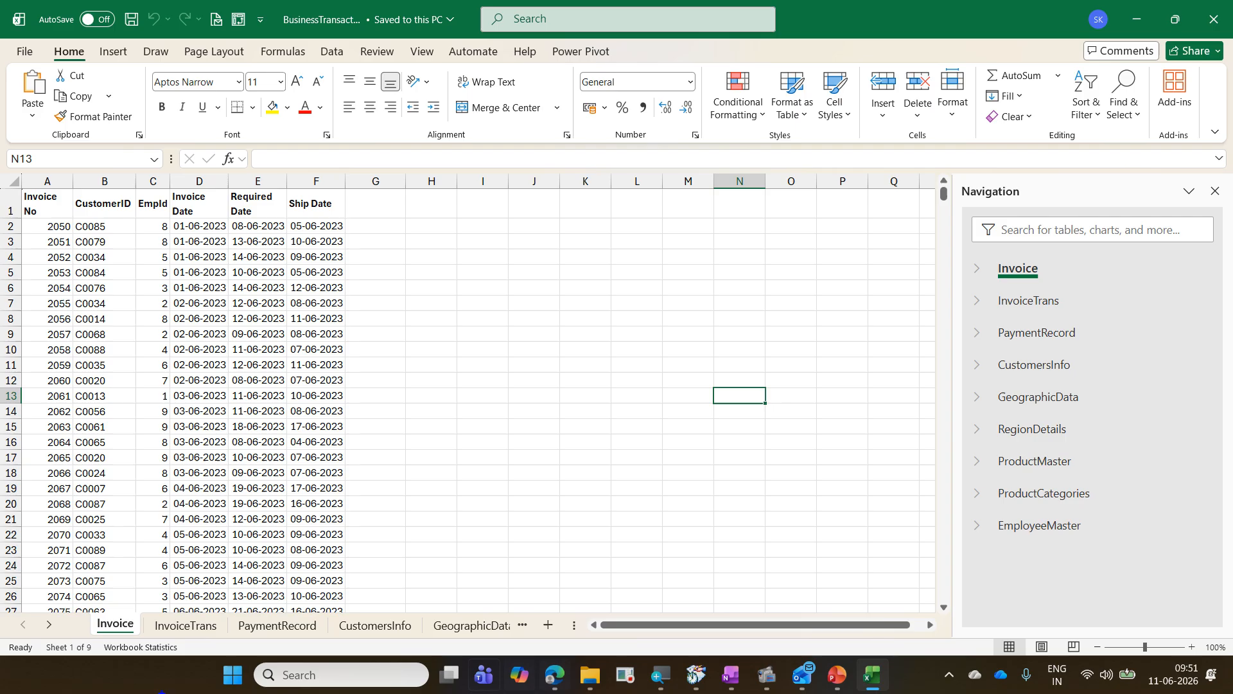
Step: Examine the View ribbon's Navigation command, the sheet tabs and the Invoice sheet's header row
{"action": "left_click_drag", "start_coordinate": [39, 640], "coordinate": [105, 658]}
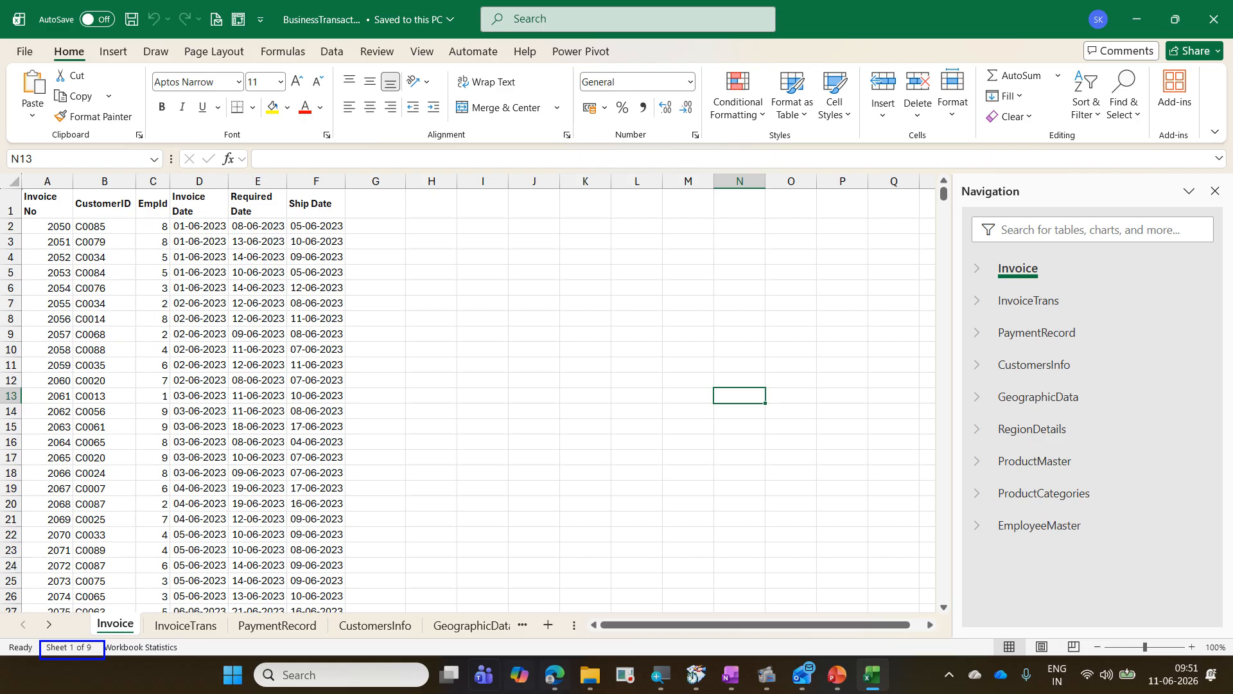
{"action": "key", "text": "Escape"}
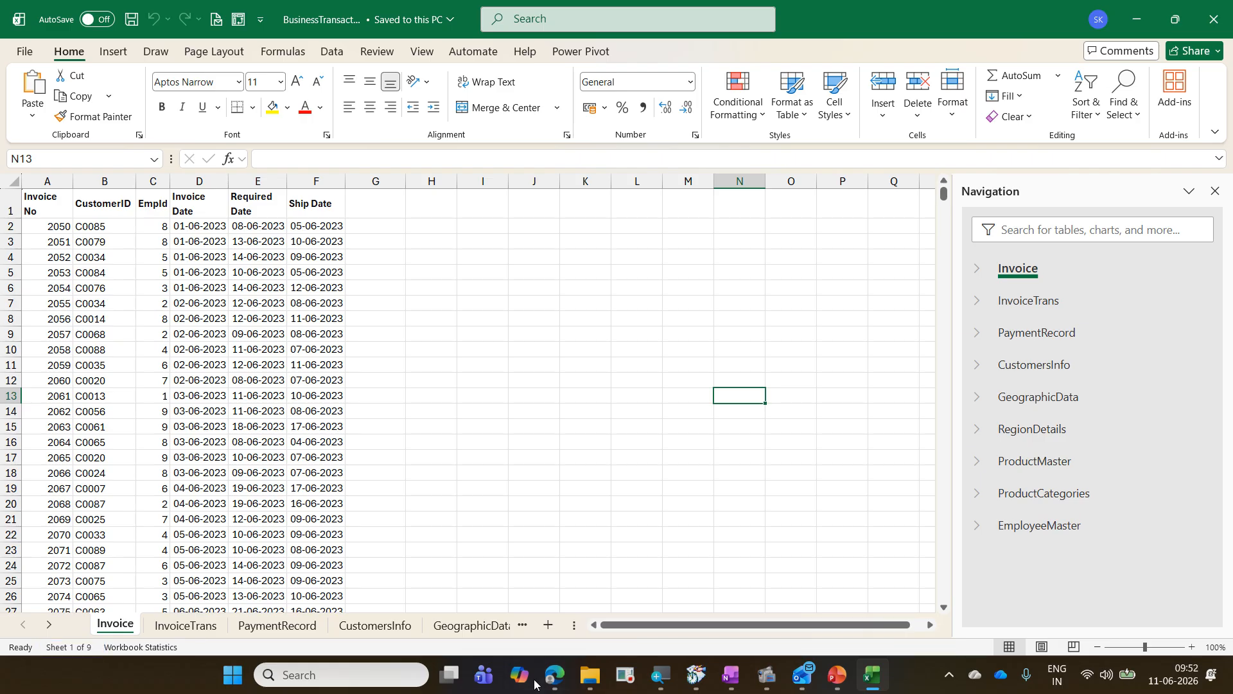
{"action": "left_click", "coordinate": [423, 60]}
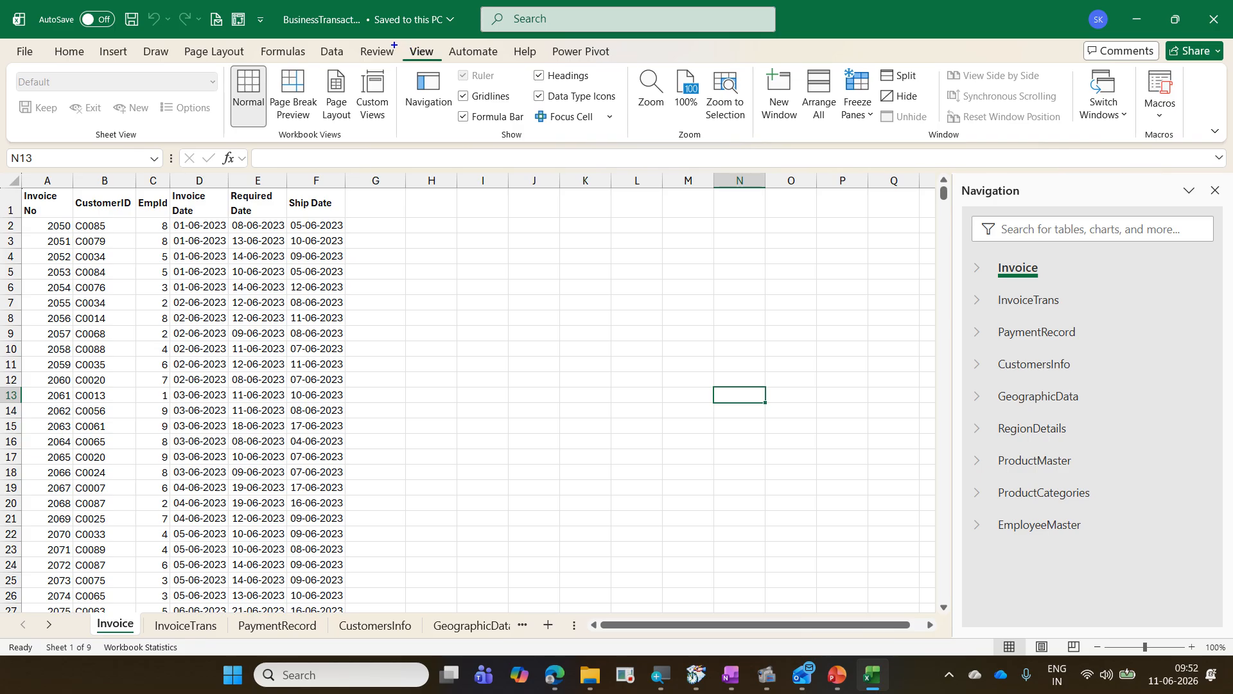
{"action": "mouse_move", "coordinate": [396, 44]}
{"action": "left_mouse_down"}
{"action": "mouse_move", "coordinate": [444, 60]}
{"action": "mouse_move", "coordinate": [459, 123]}
{"action": "left_mouse_up"}
{"action": "left_click_drag", "start_coordinate": [423, 64], "coordinate": [442, 72]}
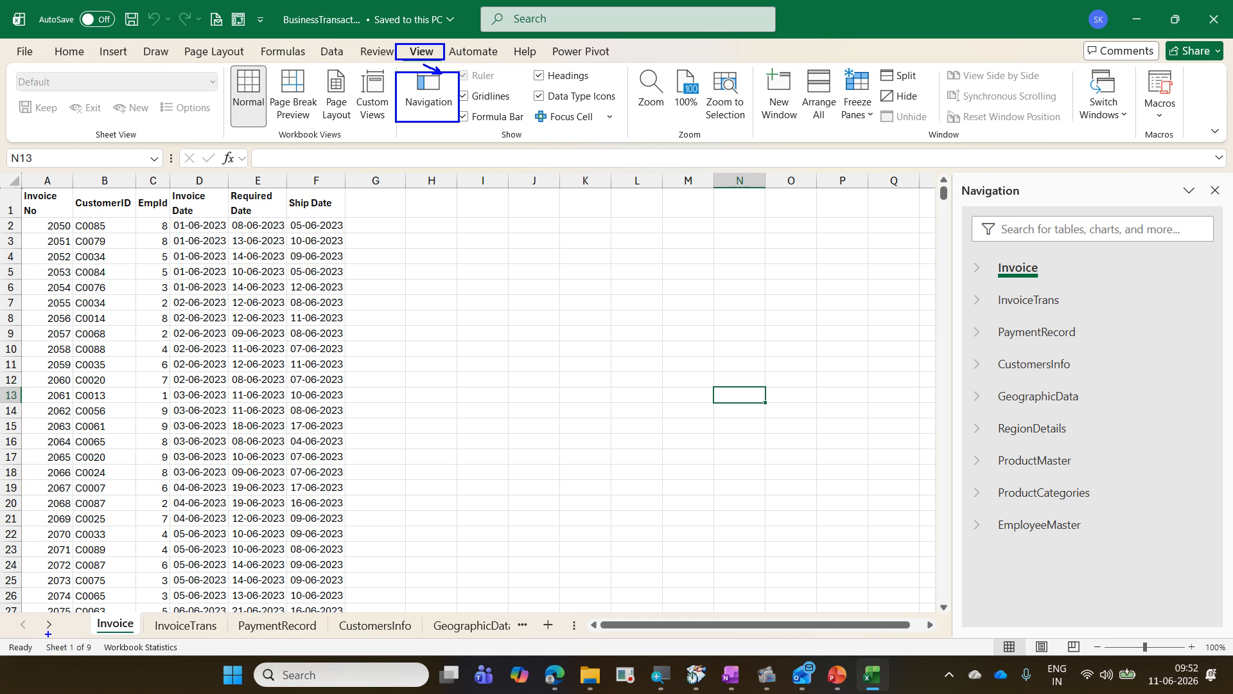
{"action": "left_click_drag", "start_coordinate": [34, 635], "coordinate": [95, 662]}
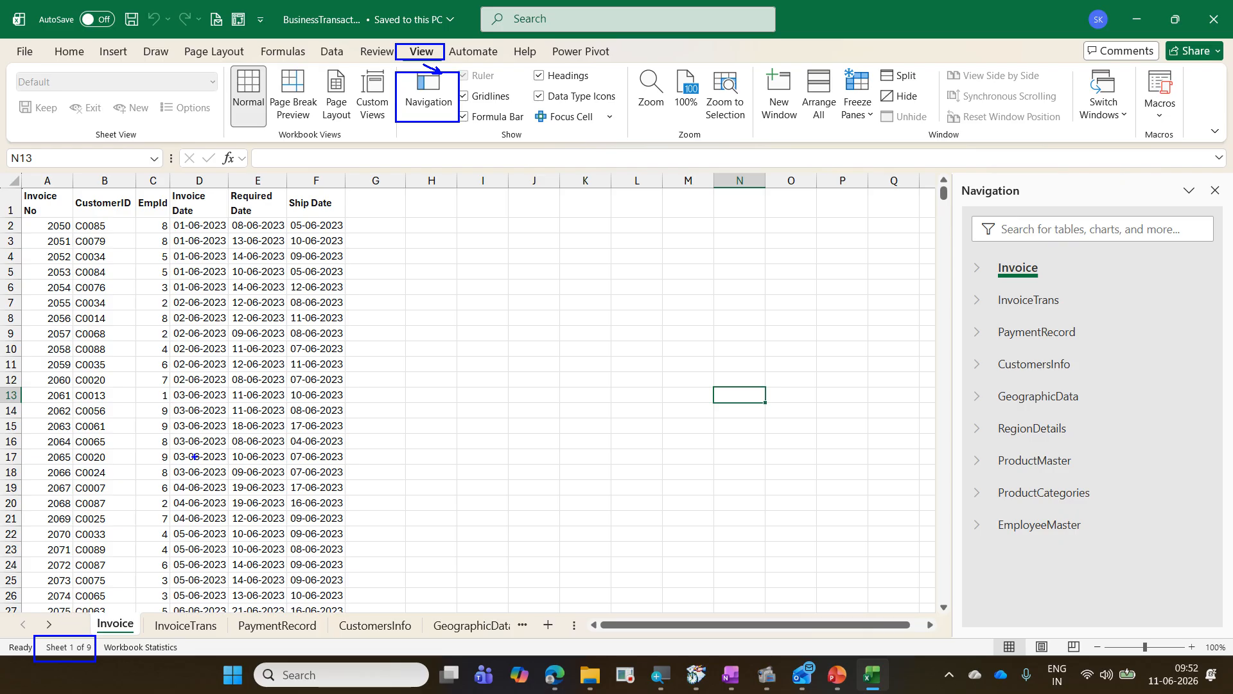
{"action": "mouse_move", "coordinate": [85, 606]}
{"action": "left_mouse_down"}
{"action": "mouse_move", "coordinate": [210, 633]}
{"action": "mouse_move", "coordinate": [516, 637]}
{"action": "left_mouse_up"}
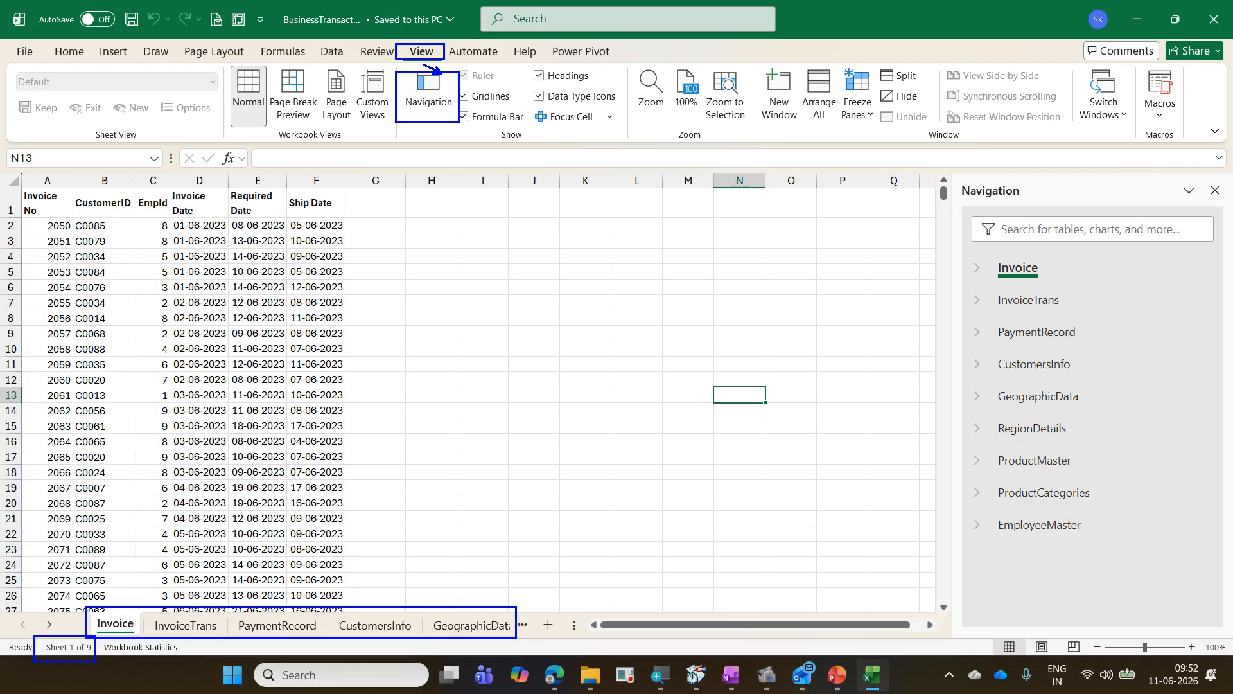
{"action": "key", "text": "Escape"}
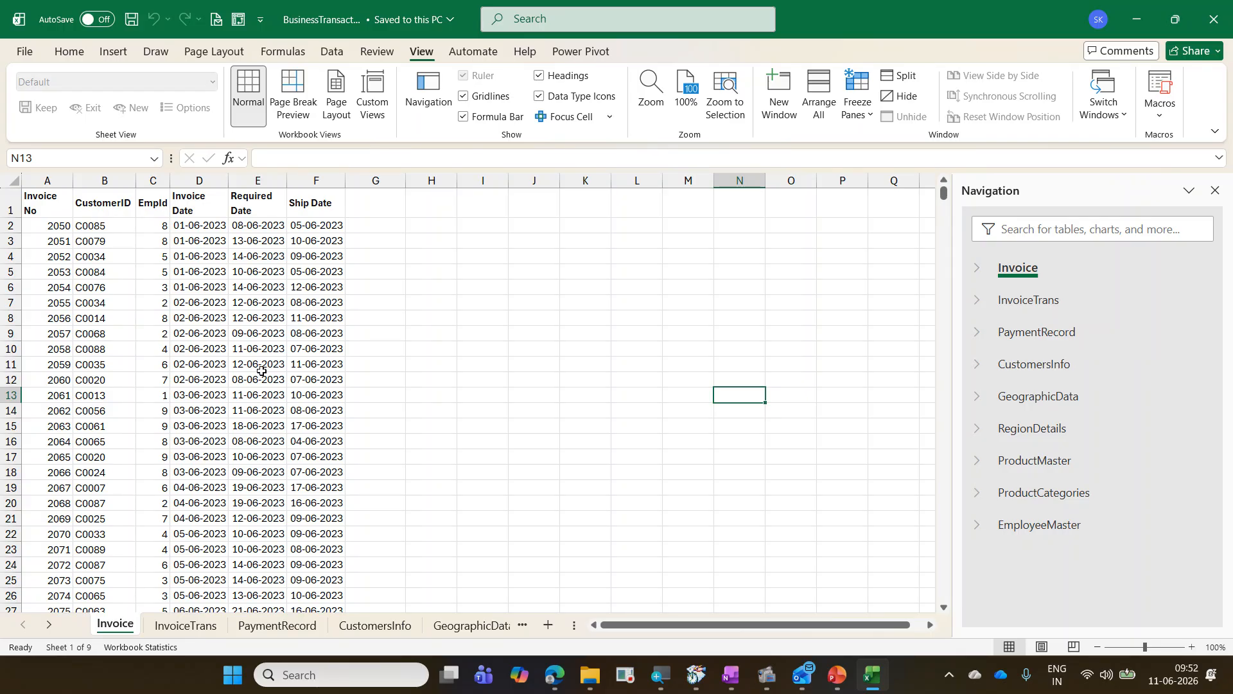
{"action": "left_click_drag", "start_coordinate": [56, 205], "coordinate": [334, 207]}
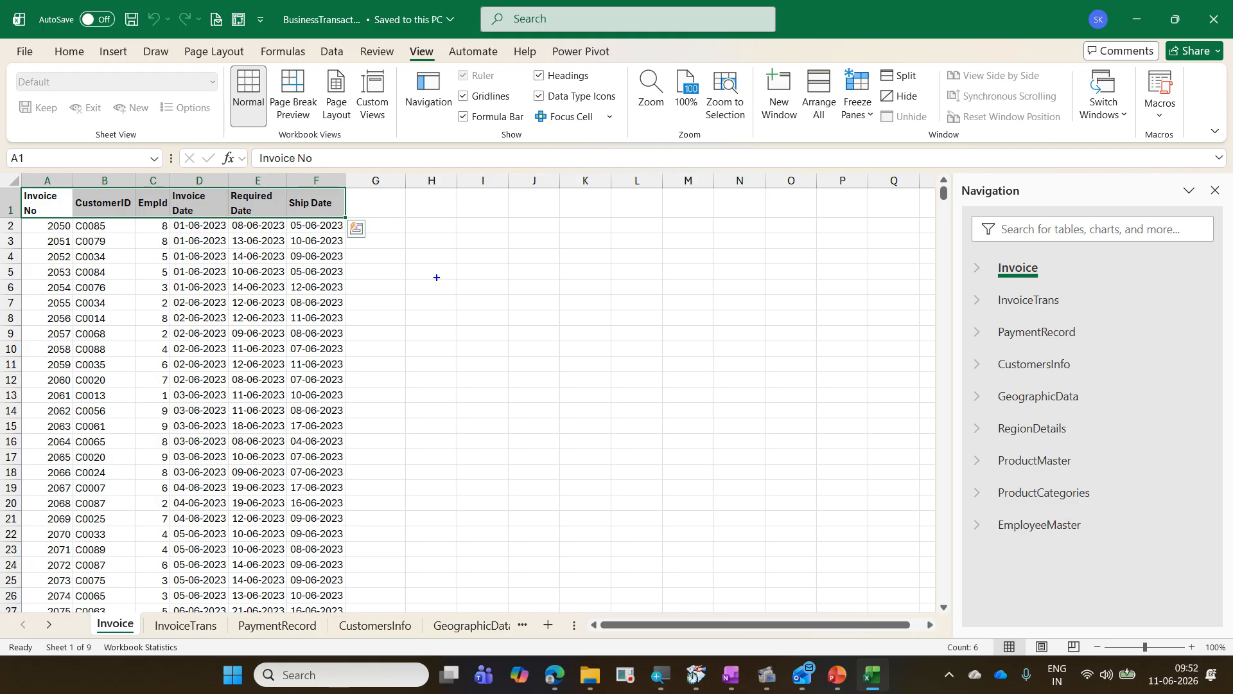
{"action": "left_click_drag", "start_coordinate": [443, 287], "coordinate": [444, 323]}
{"action": "type", "text": "Append Q"}
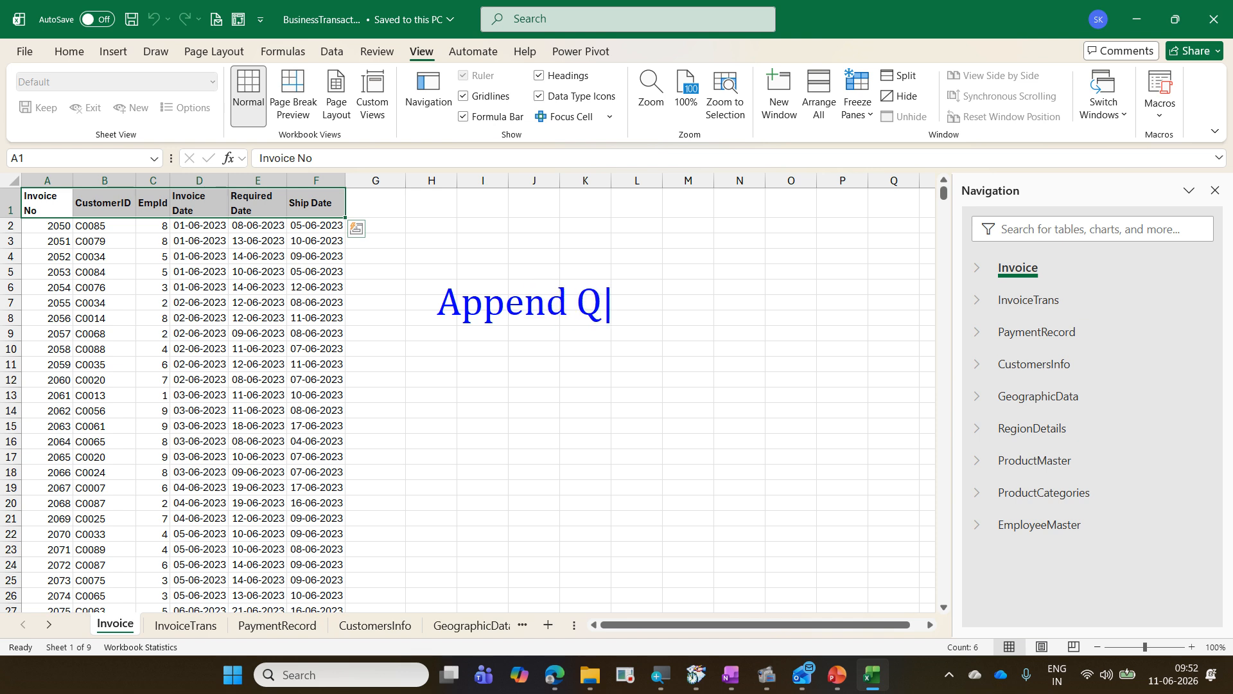
{"action": "type", "text": "uery"}
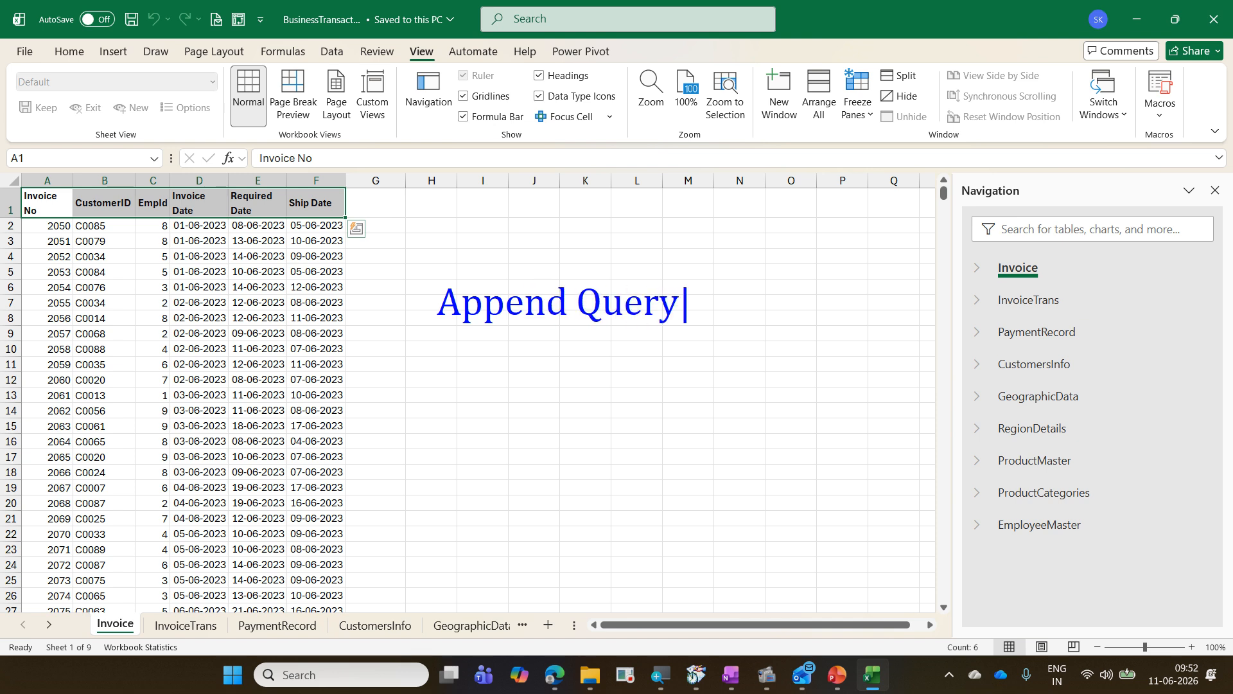
{"action": "key", "text": "Return"}
{"action": "type", "text": "Combine Files"}
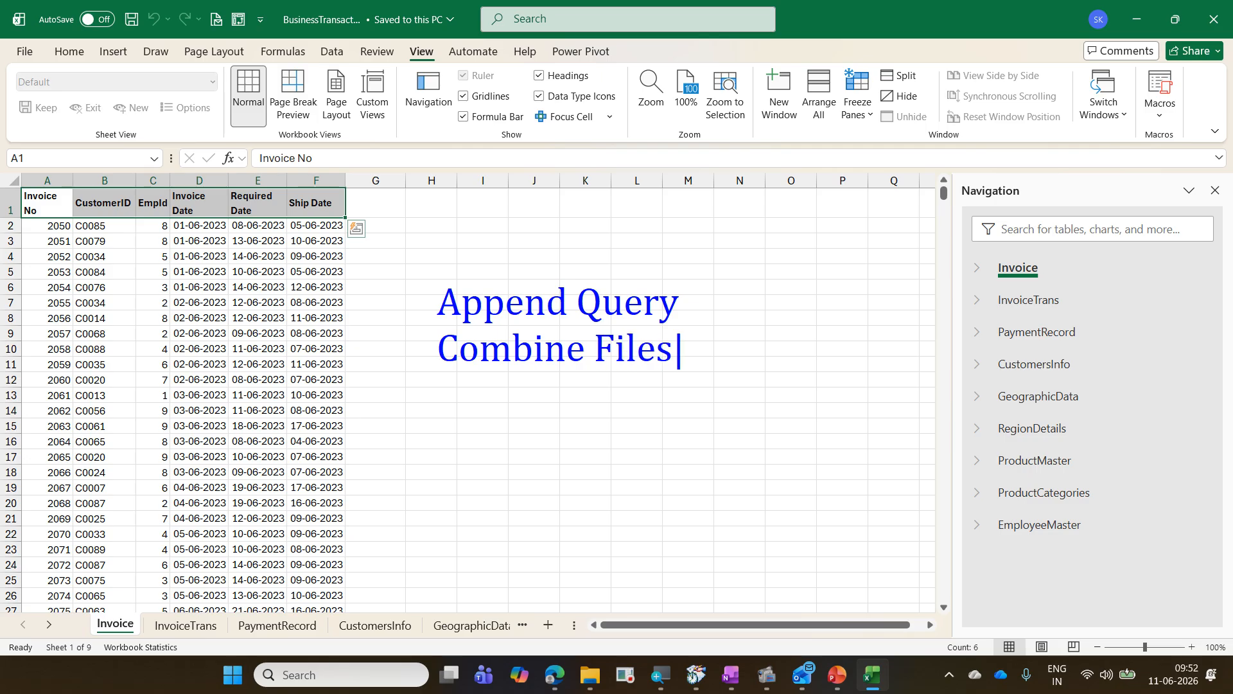
{"action": "key", "text": "Return"}
{"action": "type", "text": "Merghe"}
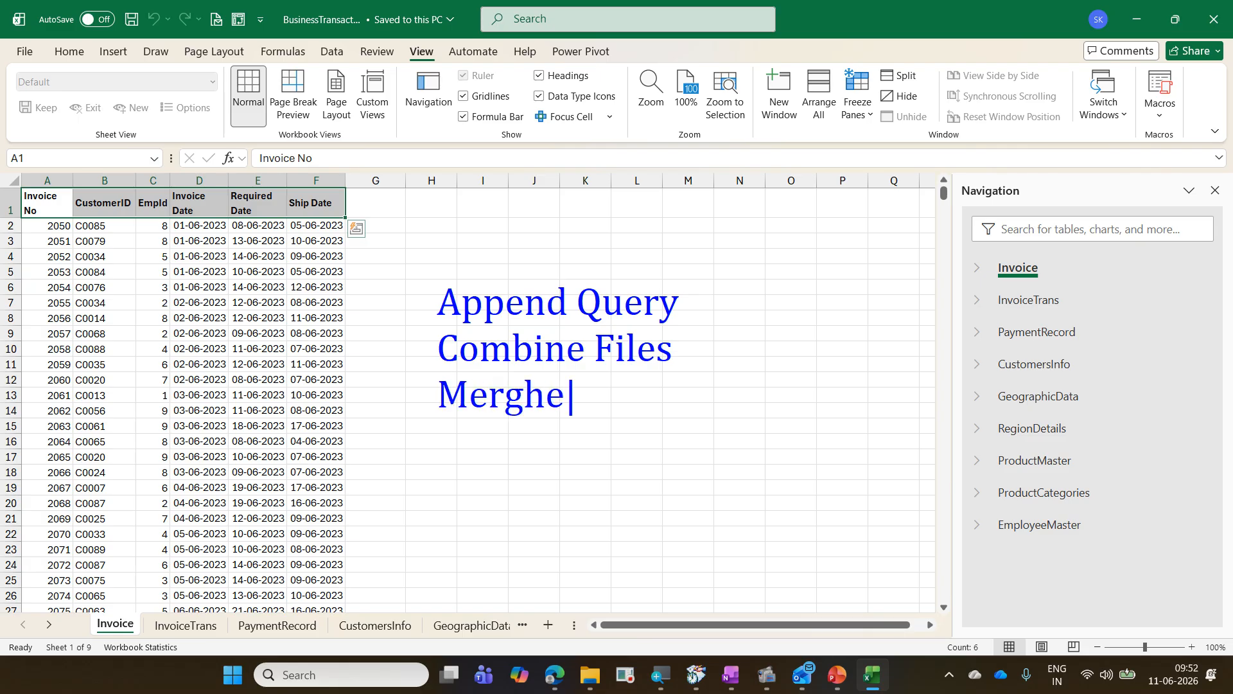
{"action": "key", "text": "BackSpace"}
{"action": "key", "text": "BackSpace"}
{"action": "type", "text": "e query"}
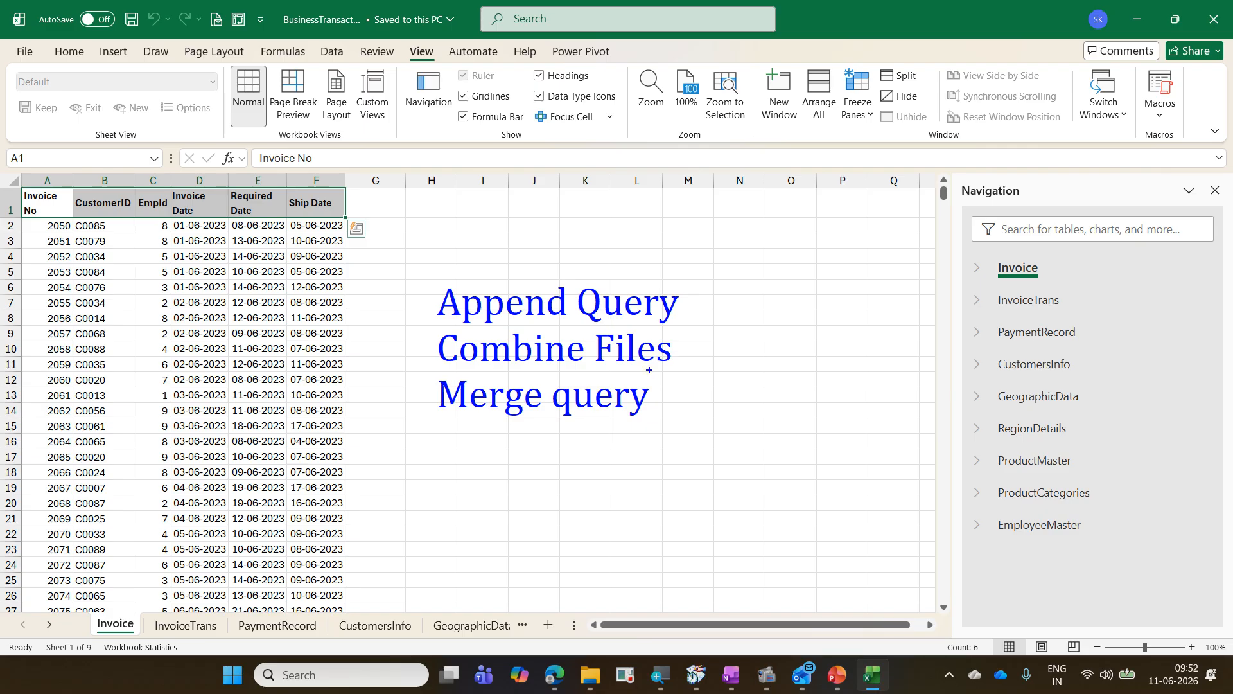
{"action": "key", "text": "Escape"}
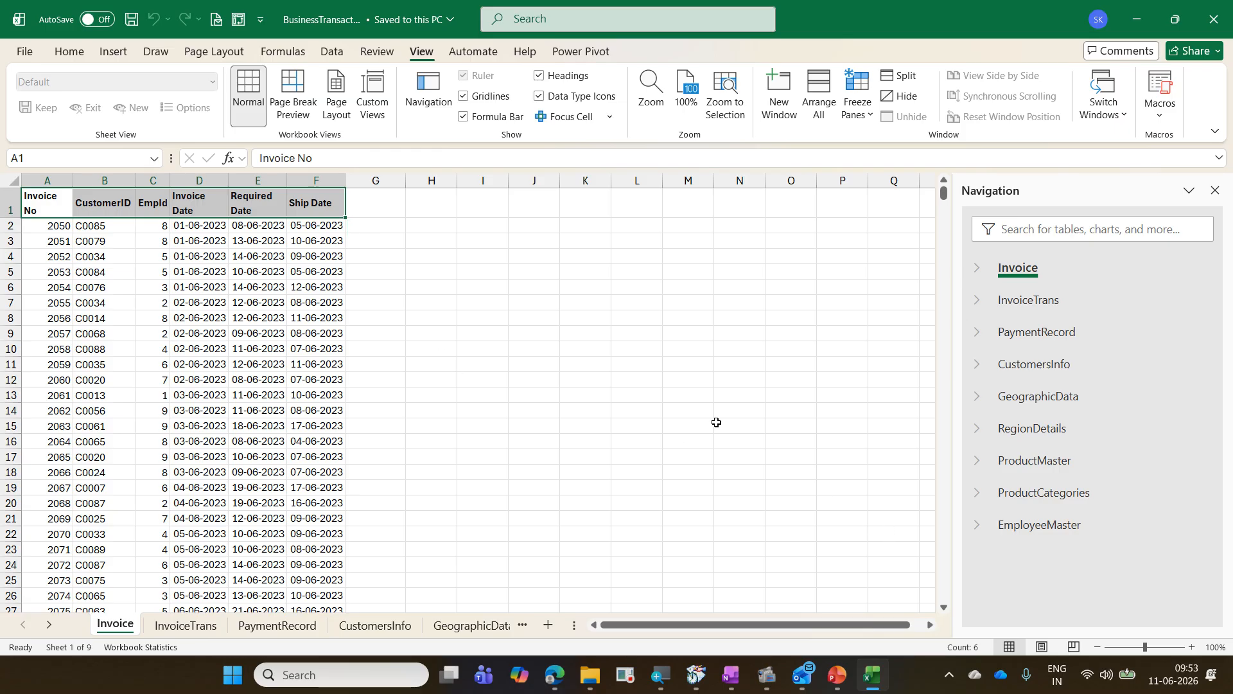
Step: Switch to OneNote and open the Daimler - Power BI page in the training notebook
{"action": "left_click", "coordinate": [731, 674]}
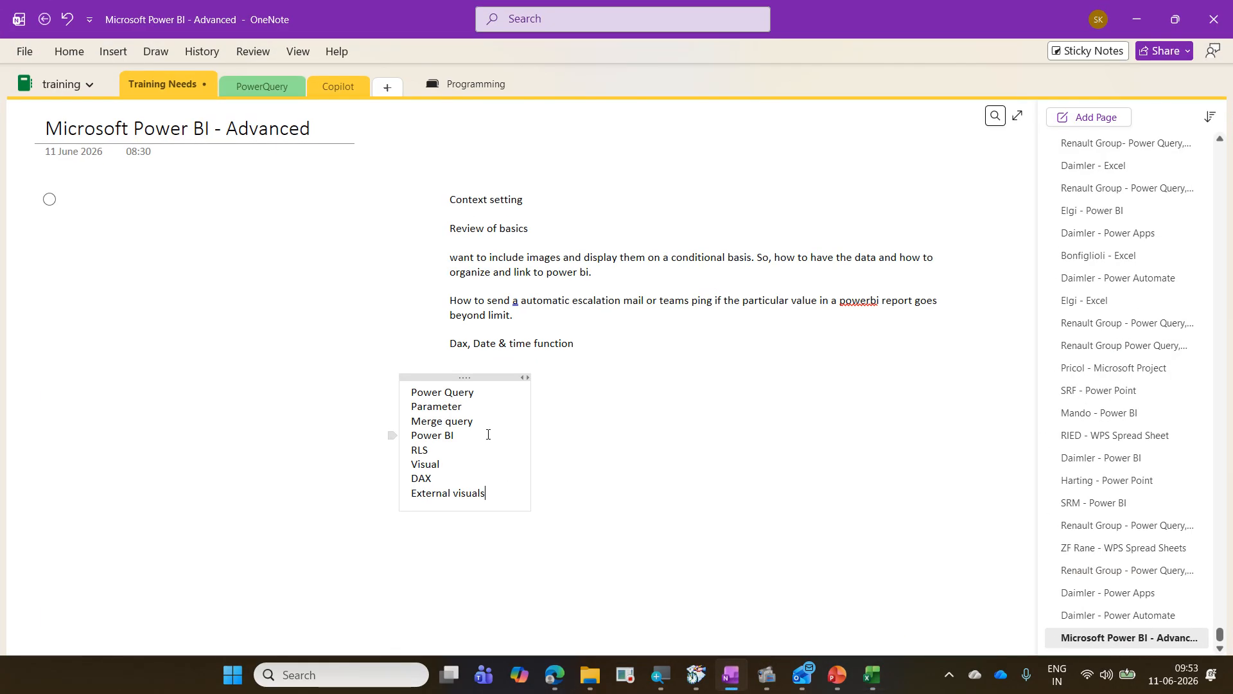
{"action": "scroll", "coordinate": [487, 436], "scroll_direction": "down", "scroll_amount": 1}
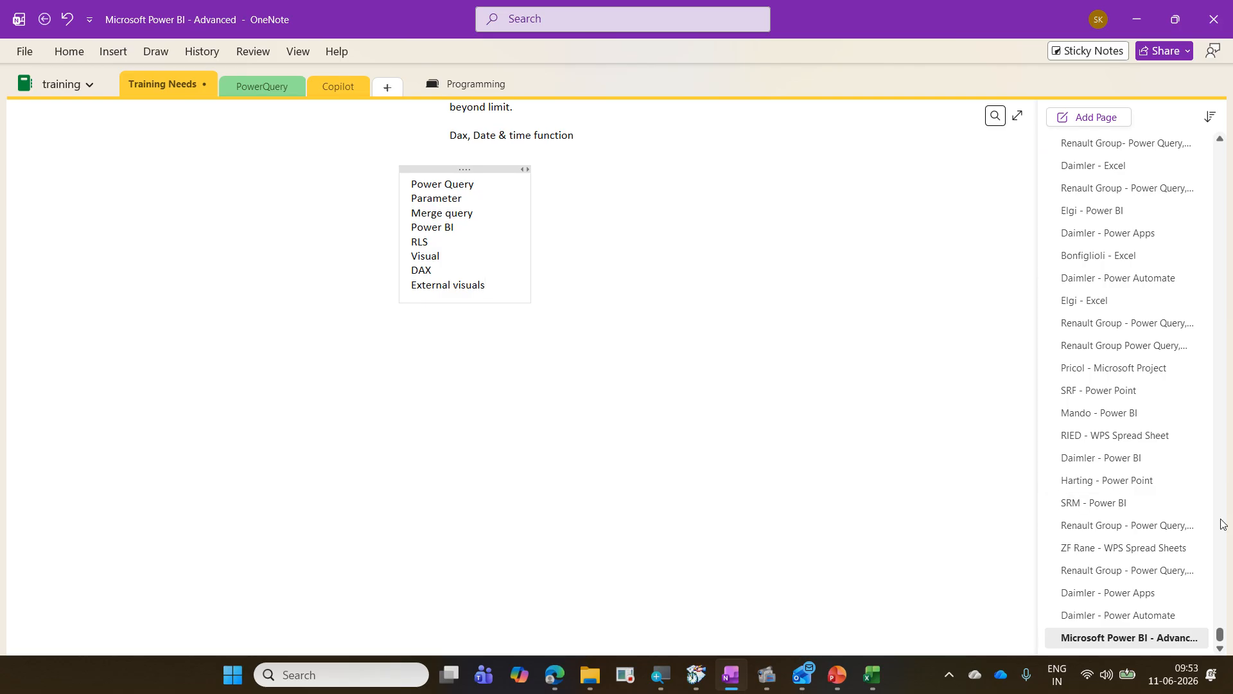
{"action": "left_click", "coordinate": [1130, 457]}
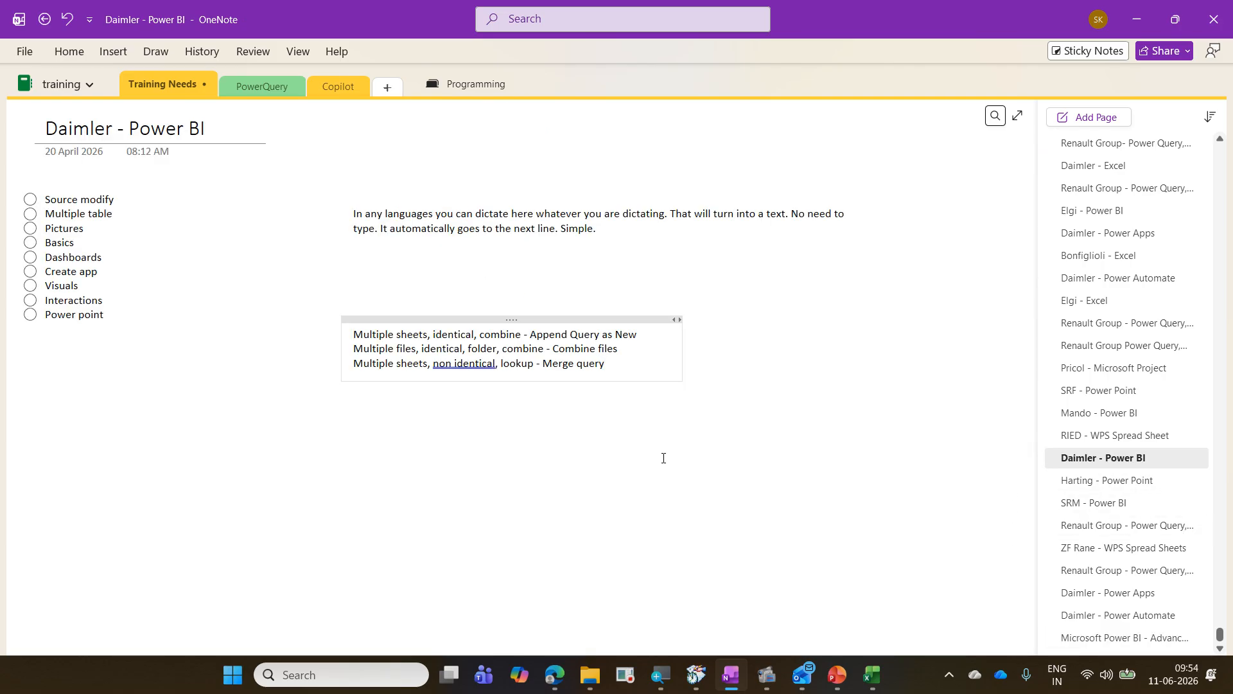
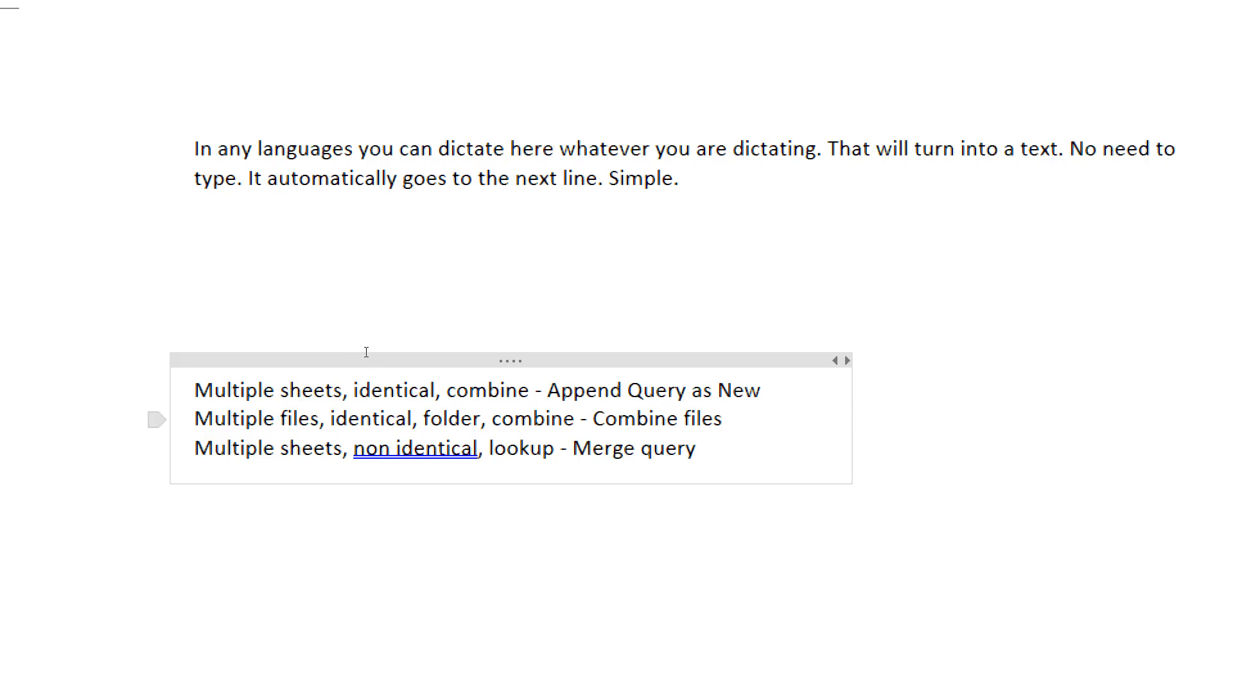
Step: Browse to the PowerBIExercise folder inside TrainingCompleted > 2026-04-20 Daimler Power BI
{"action": "scroll", "coordinate": [553, 504], "scroll_direction": "down", "scroll_amount": 2}
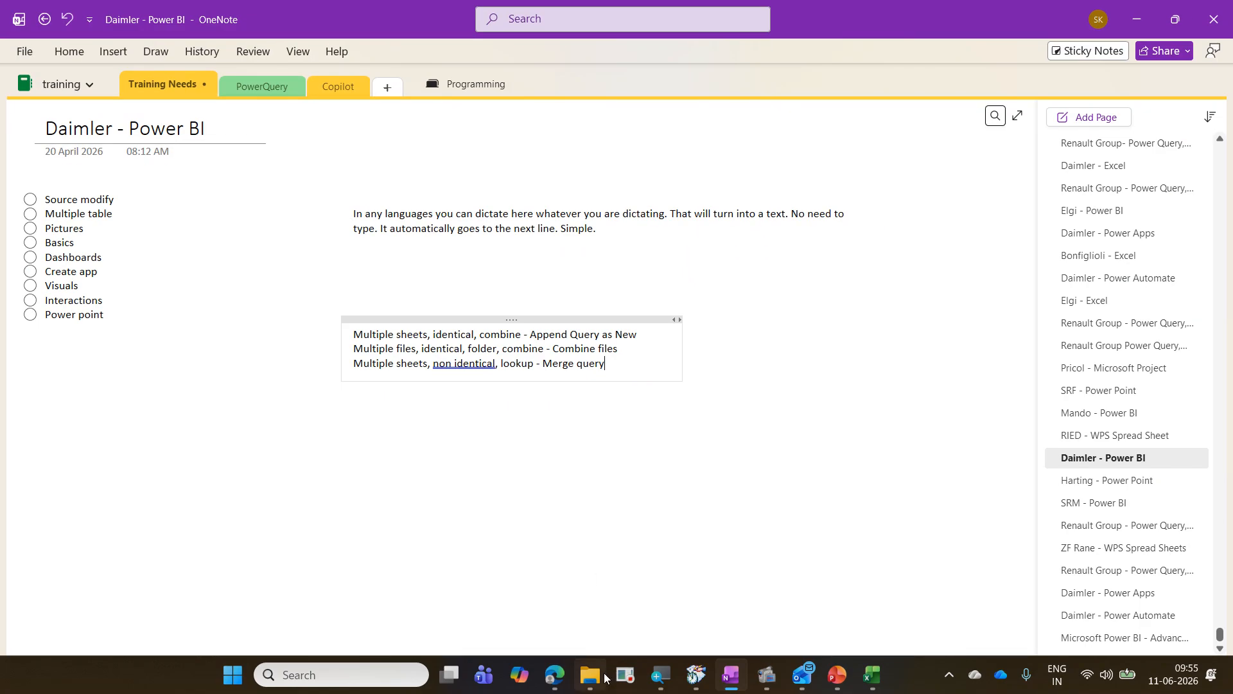
{"action": "left_click", "coordinate": [604, 674]}
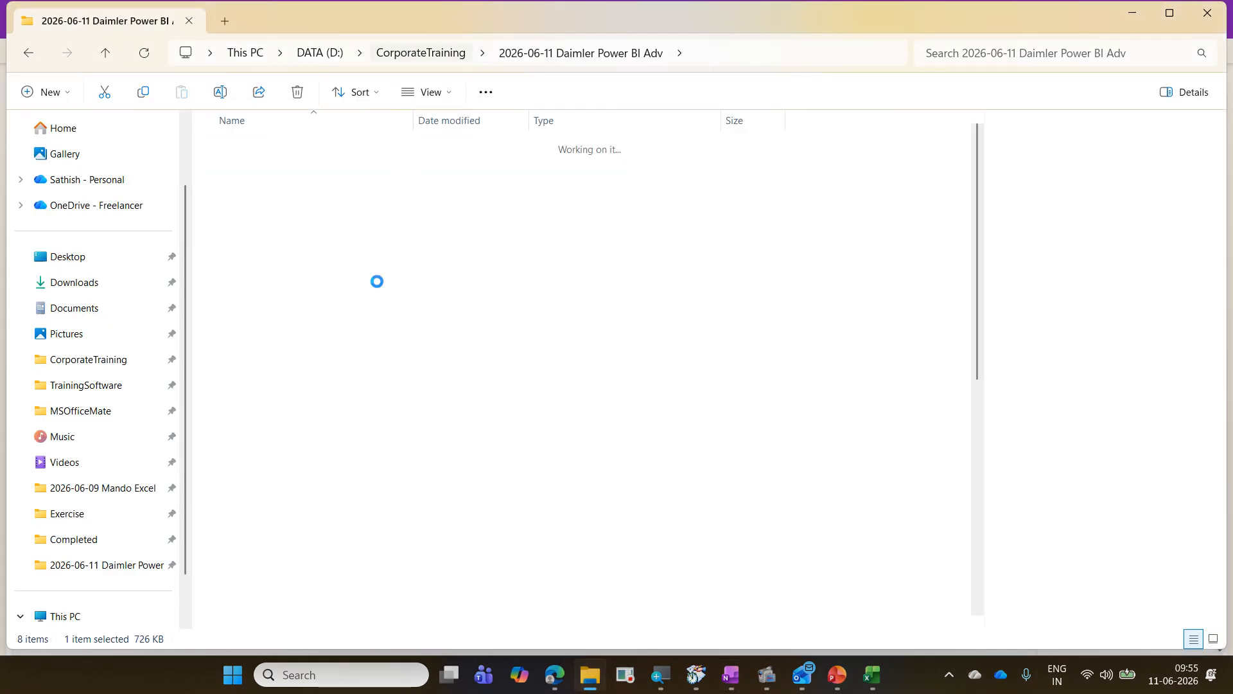
{"action": "key", "text": "alt+Up"}
{"action": "scroll", "coordinate": [331, 333], "scroll_direction": "down", "scroll_amount": 6}
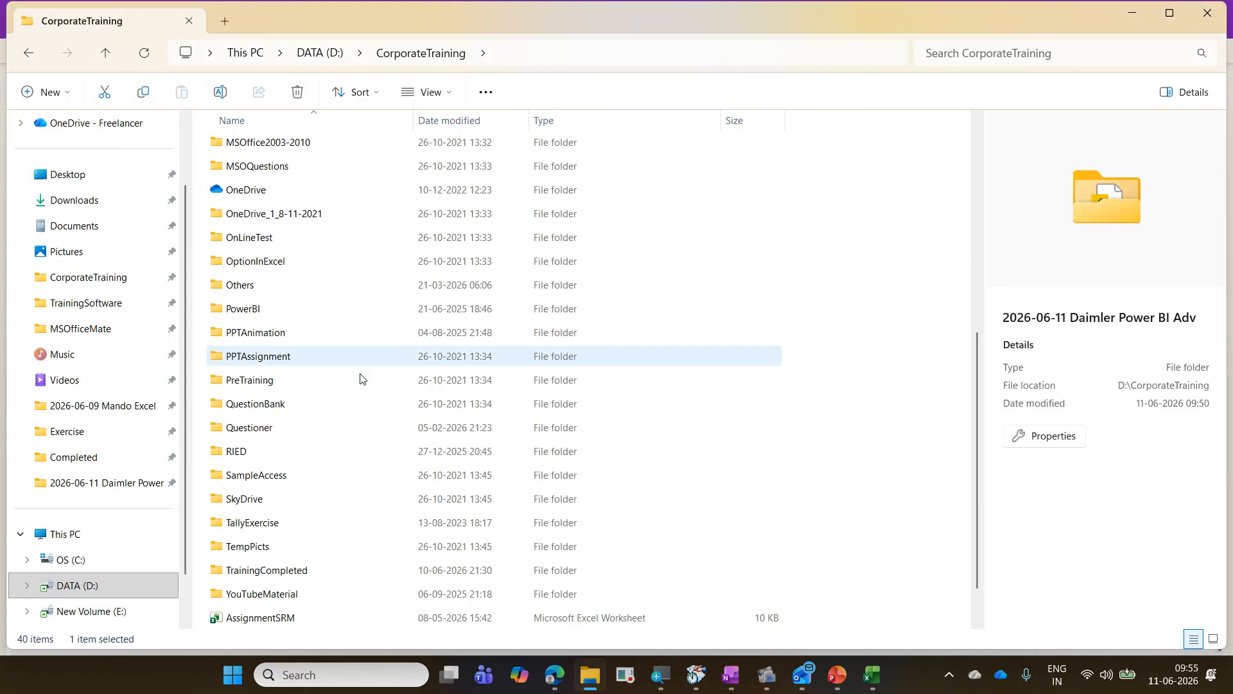
{"action": "double_click", "coordinate": [340, 572]}
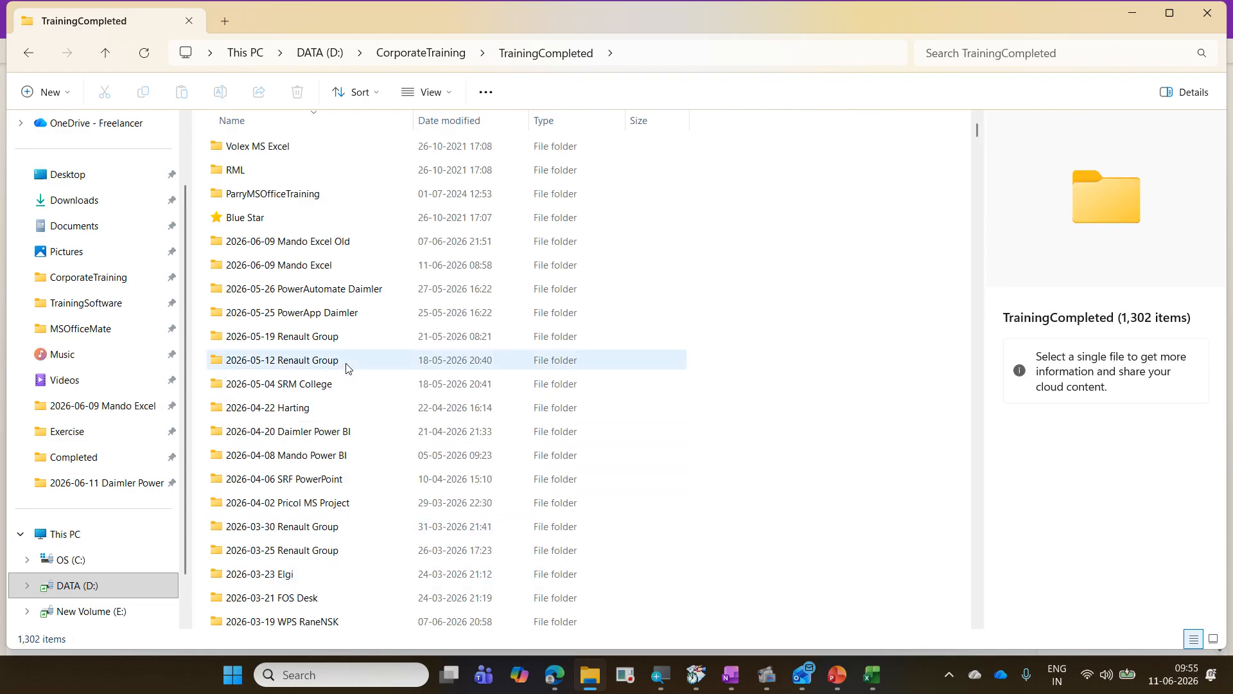
{"action": "double_click", "coordinate": [347, 431]}
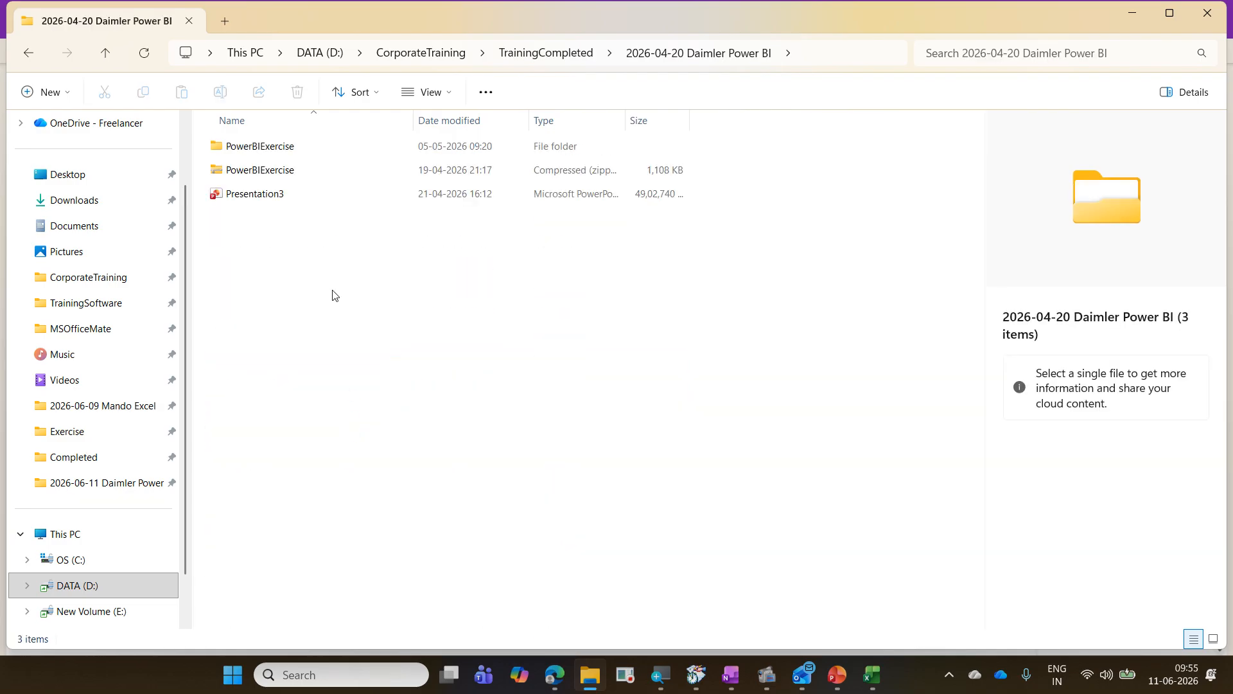
{"action": "double_click", "coordinate": [294, 151]}
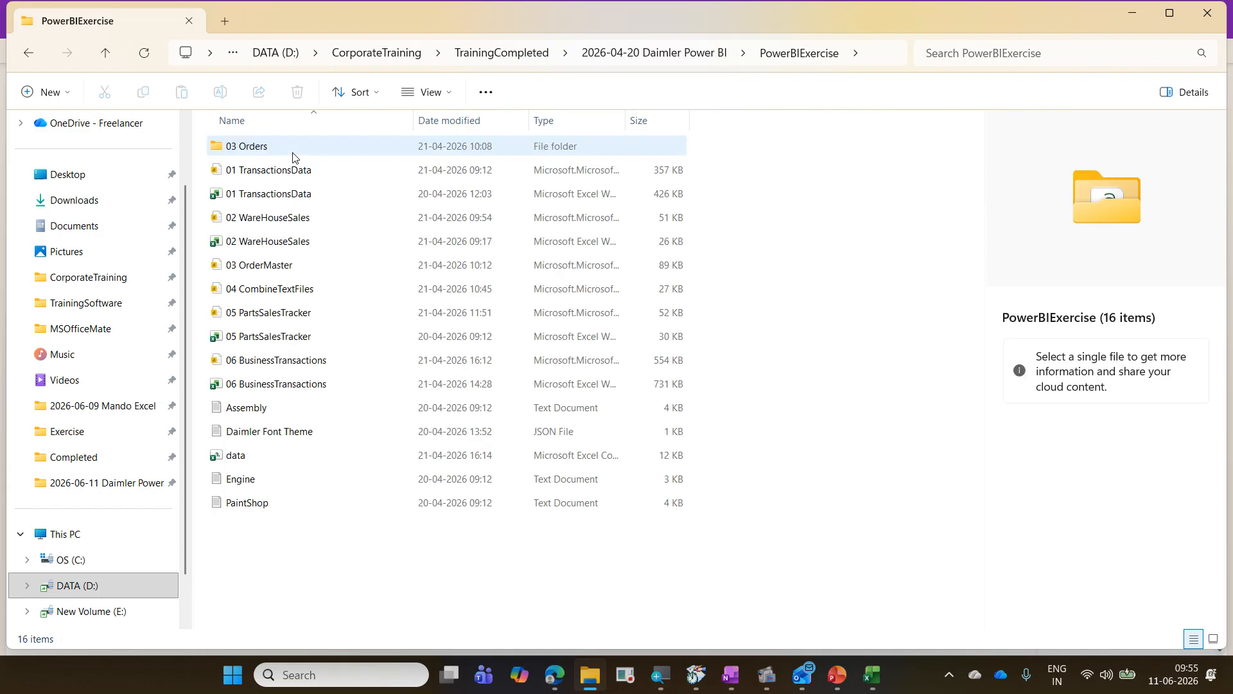
Step: Open the 02 WareHouseSales workbook and examine its Chennai, Bangalore, Delhi and Pune sheets
{"action": "left_click", "coordinate": [298, 242]}
{"action": "double_click", "coordinate": [299, 241]}
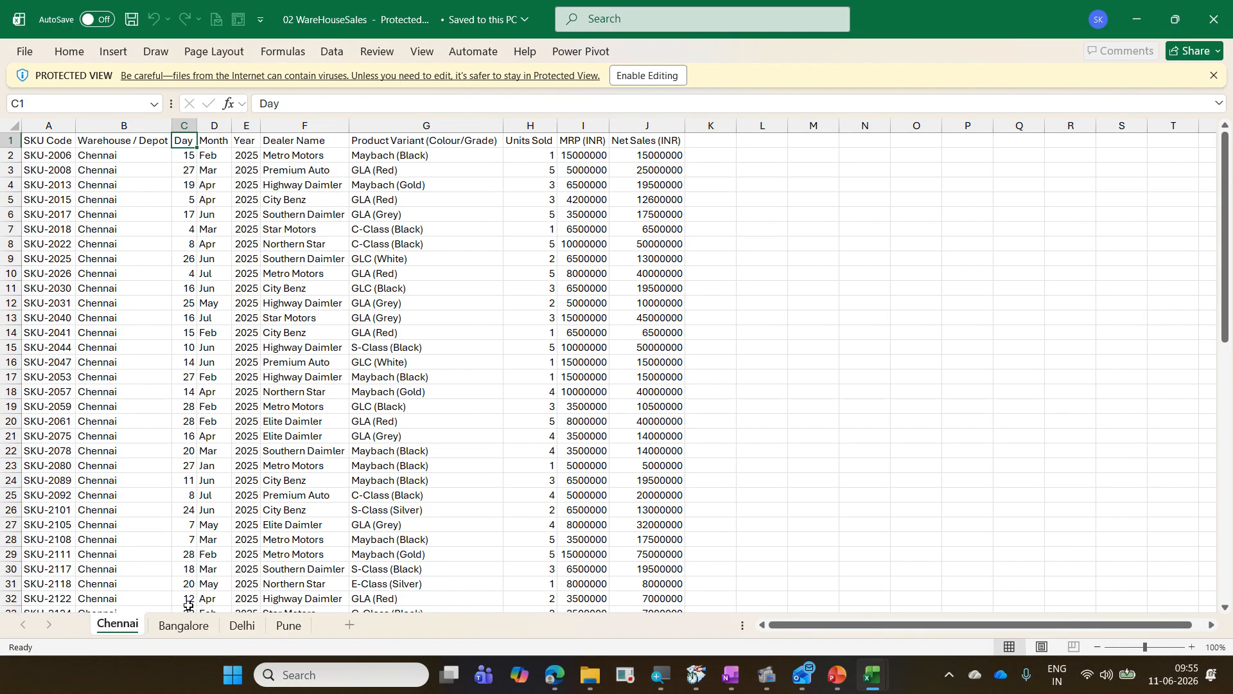
{"action": "left_click", "coordinate": [183, 625]}
{"action": "left_click", "coordinate": [231, 630]}
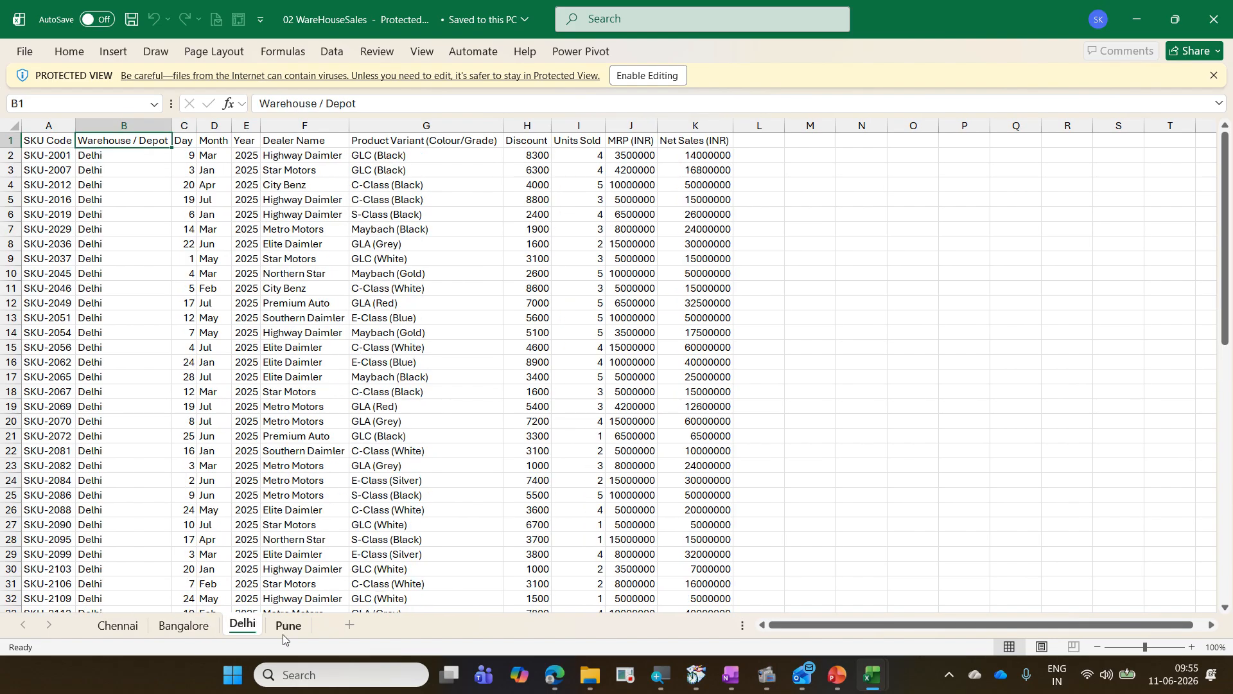
{"action": "left_click", "coordinate": [284, 632]}
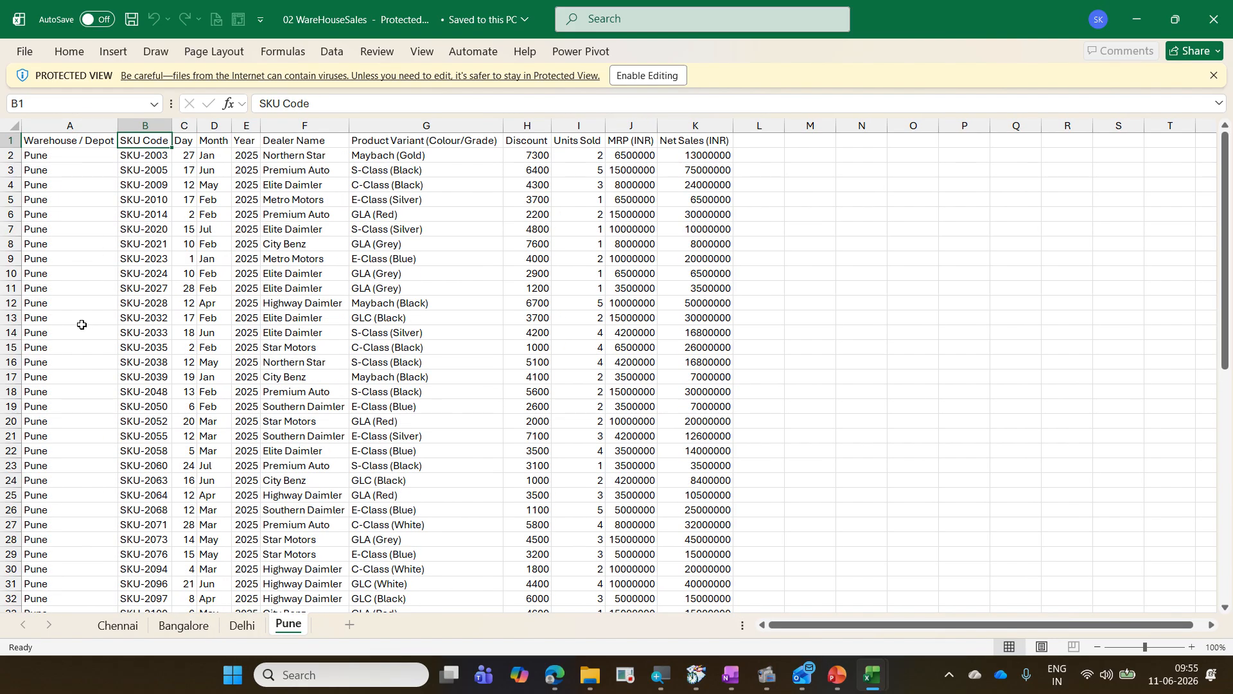
{"action": "left_click", "coordinate": [124, 633]}
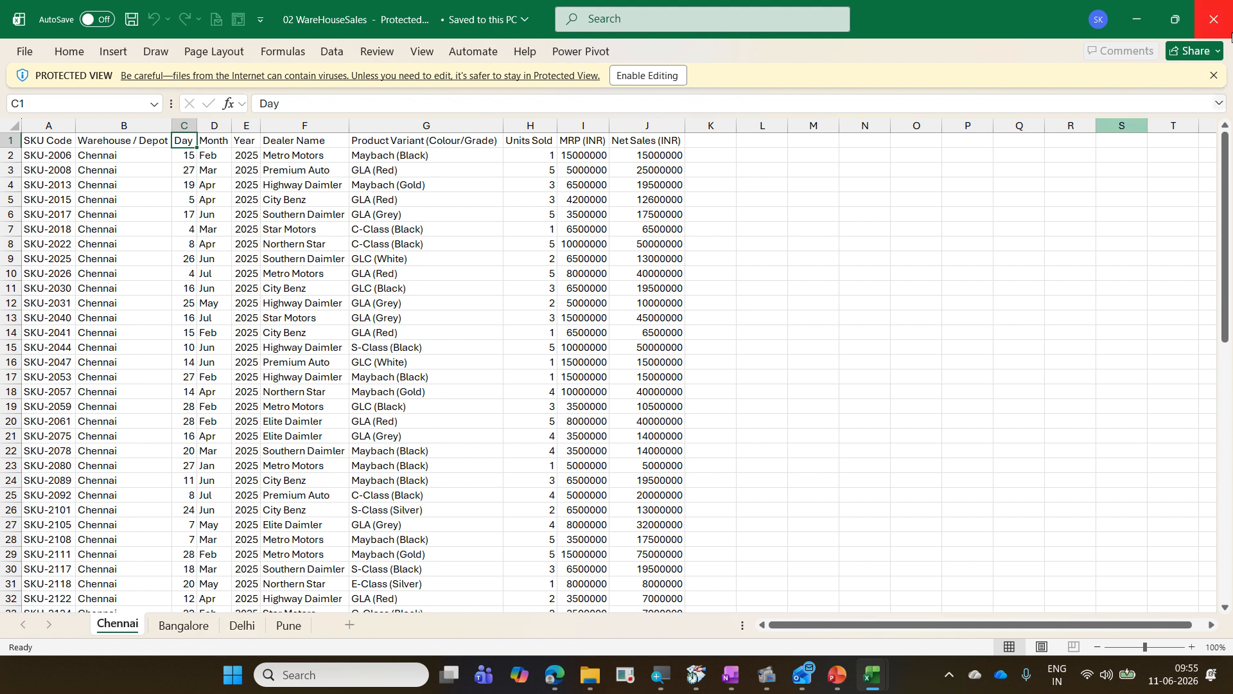
Step: Minimize the open workbooks and open the 03 Orders folder to view its yearly order files
{"action": "left_click", "coordinate": [1151, 22]}
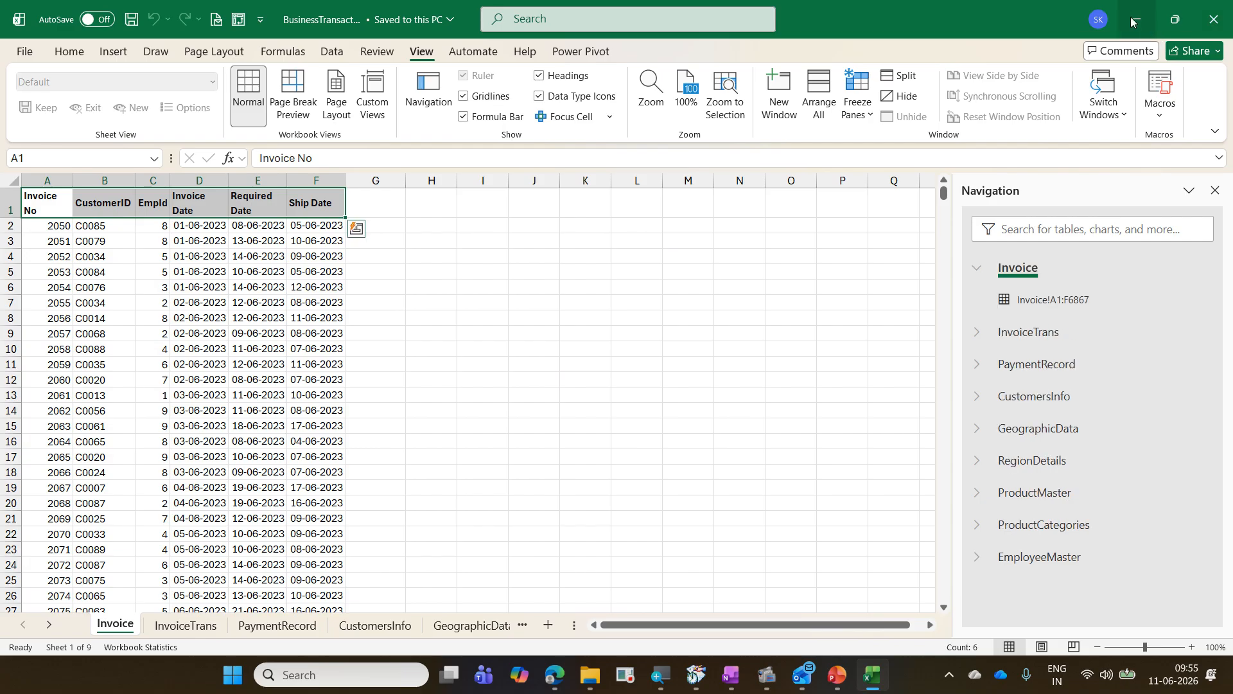
{"action": "left_click", "coordinate": [1133, 18]}
{"action": "double_click", "coordinate": [287, 149]}
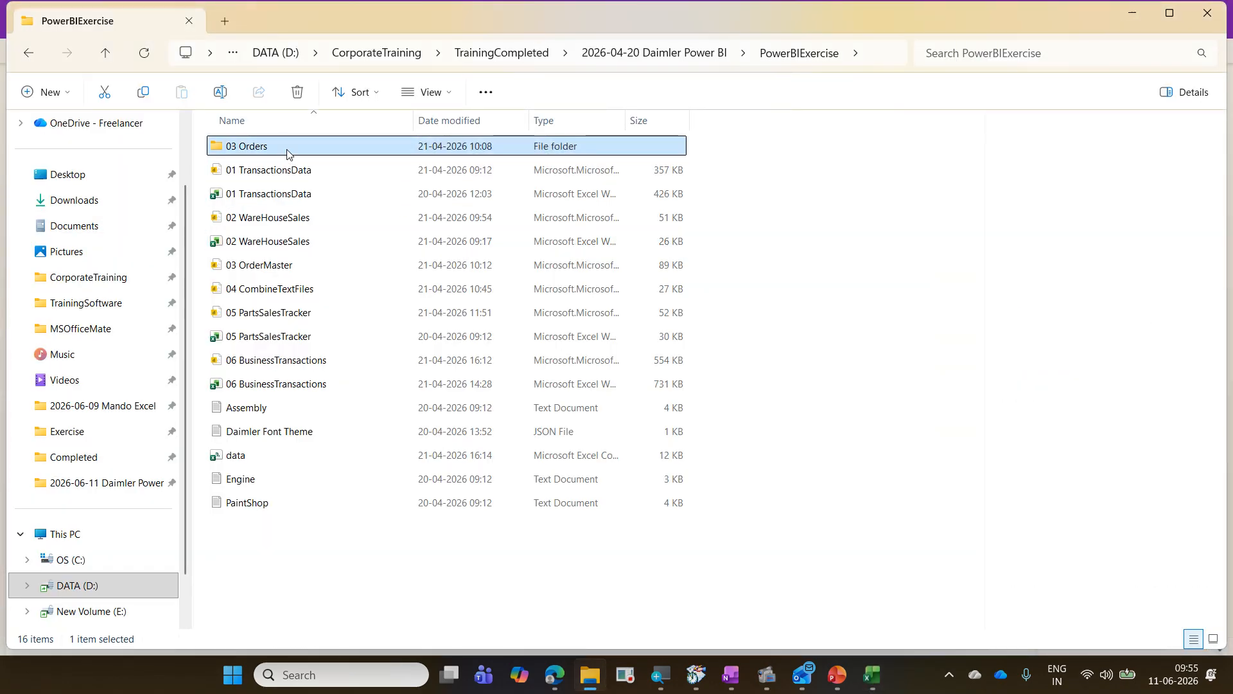
{"action": "left_click_drag", "start_coordinate": [307, 318], "coordinate": [234, 154]}
{"action": "left_click", "coordinate": [295, 278]}
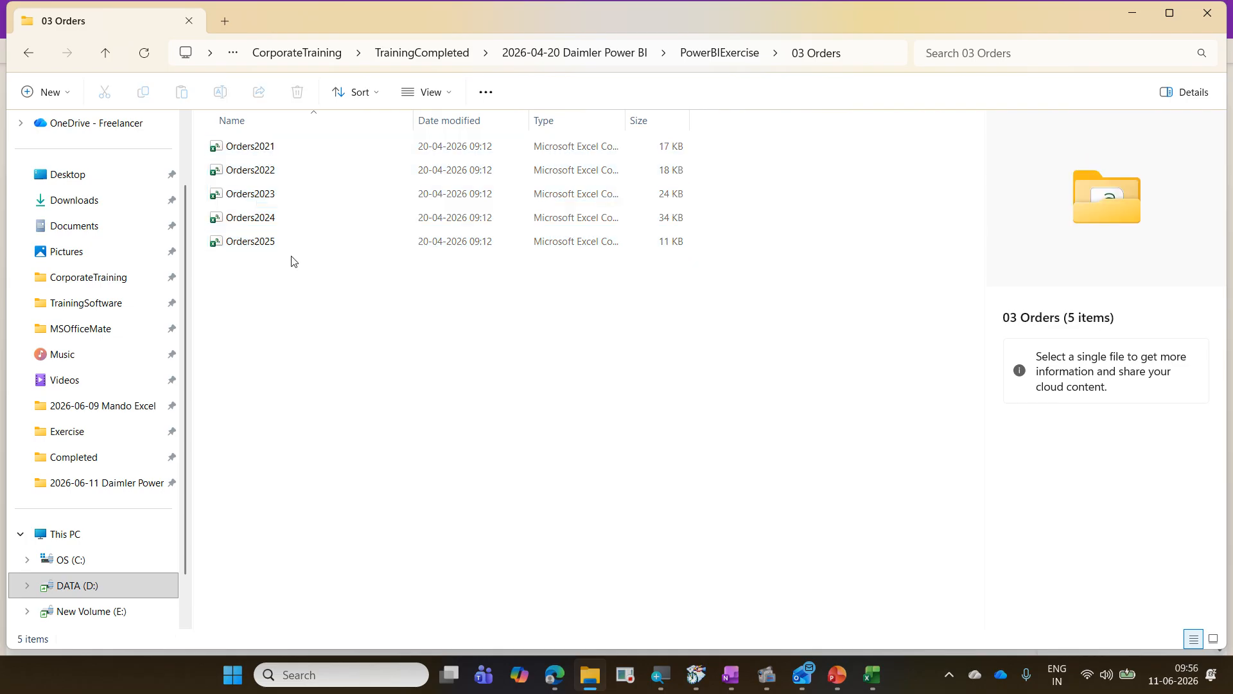
Step: Open the 05 PartsSalesTracker workbook and compare its SalesDistribution and PartMaster sheets
{"action": "left_click", "coordinate": [706, 52]}
{"action": "left_click", "coordinate": [345, 332]}
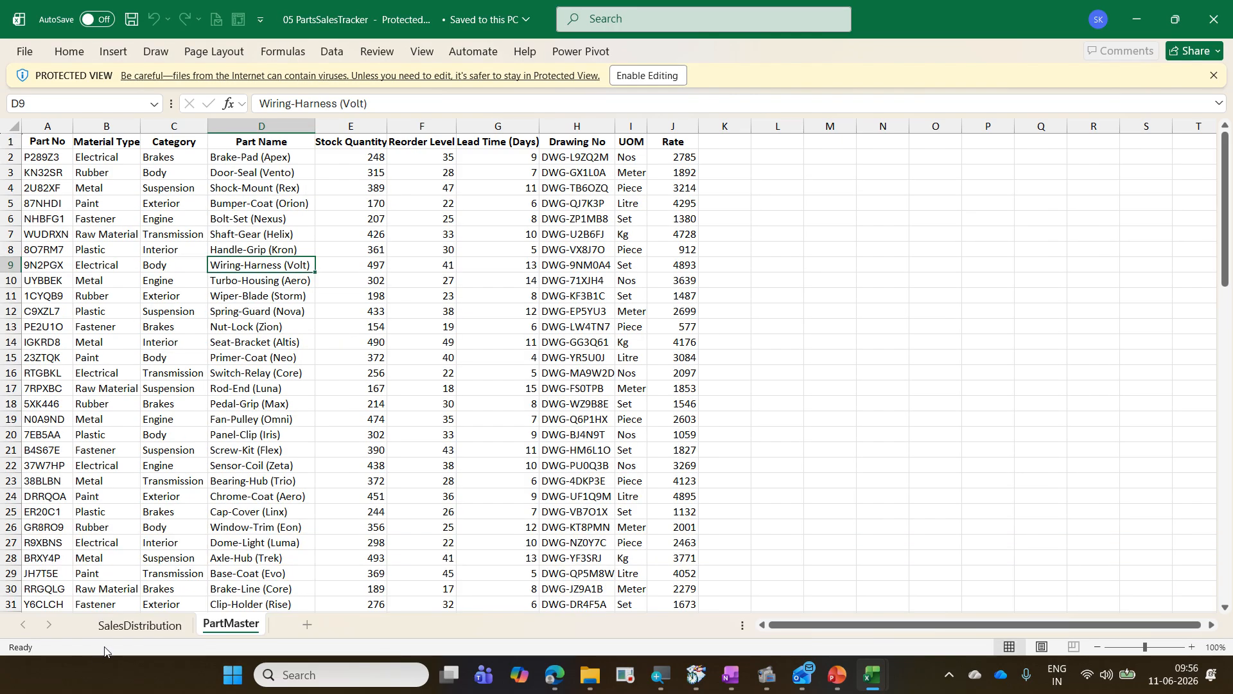
{"action": "left_click", "coordinate": [140, 625]}
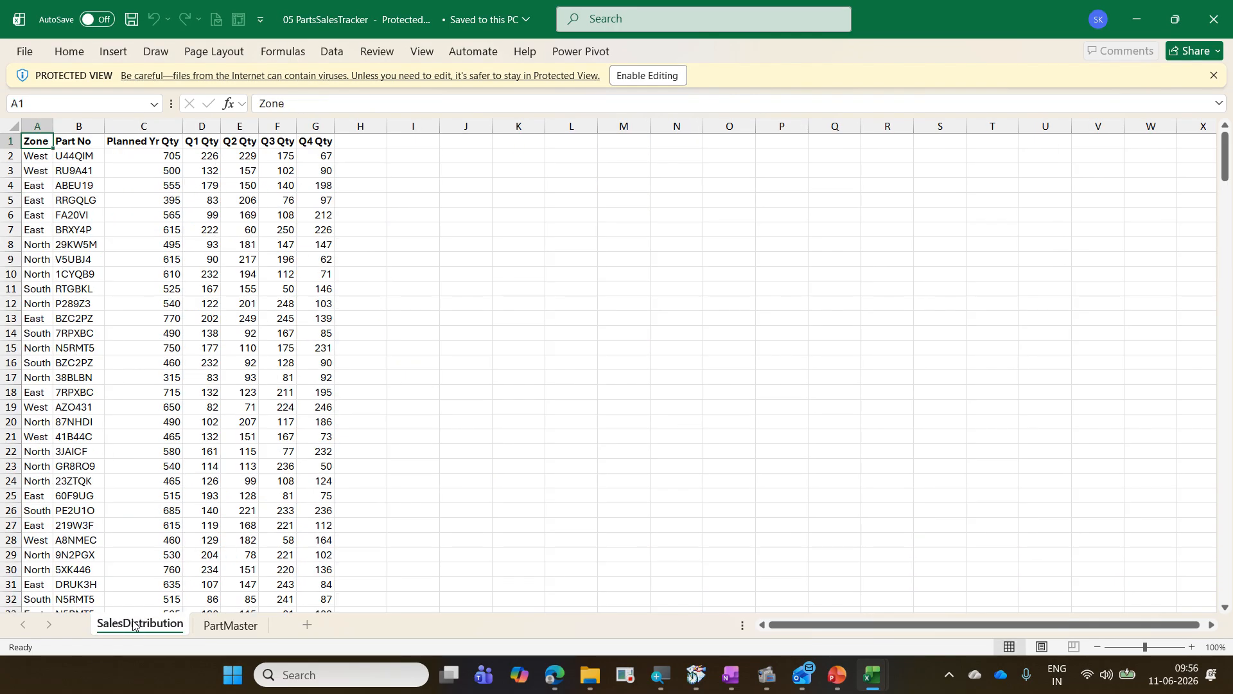
{"action": "left_click", "coordinate": [230, 625]}
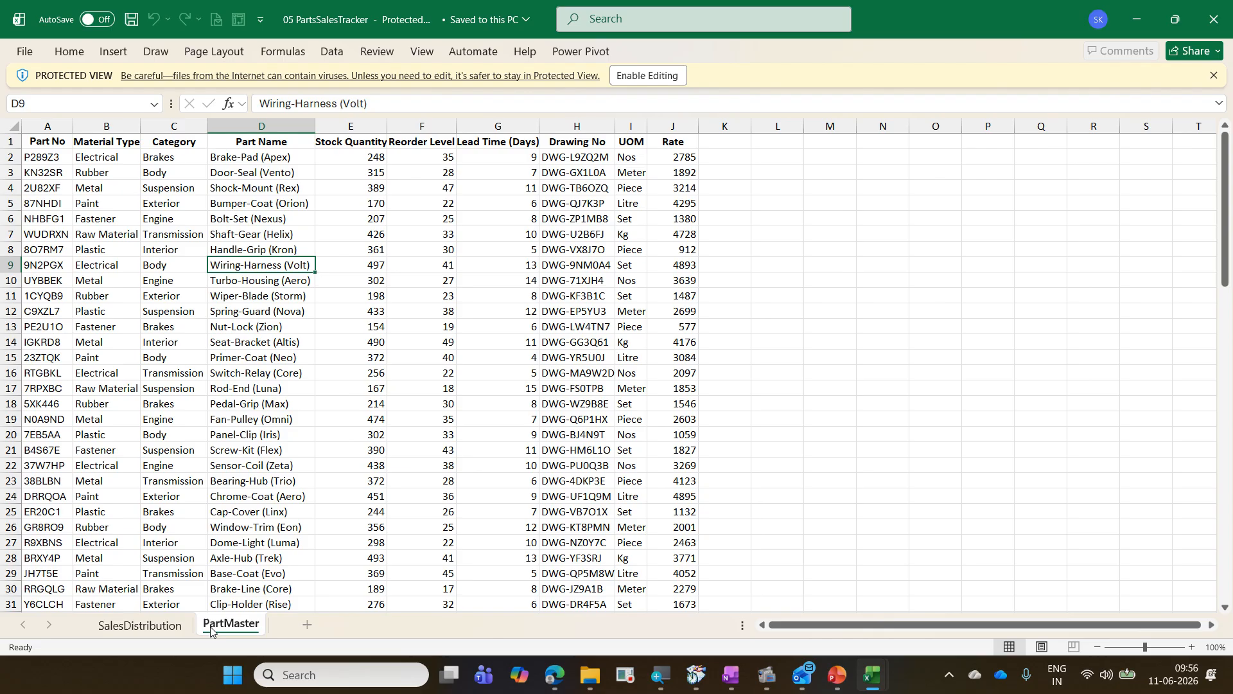
{"action": "left_click", "coordinate": [140, 624]}
{"action": "left_click", "coordinate": [73, 185]}
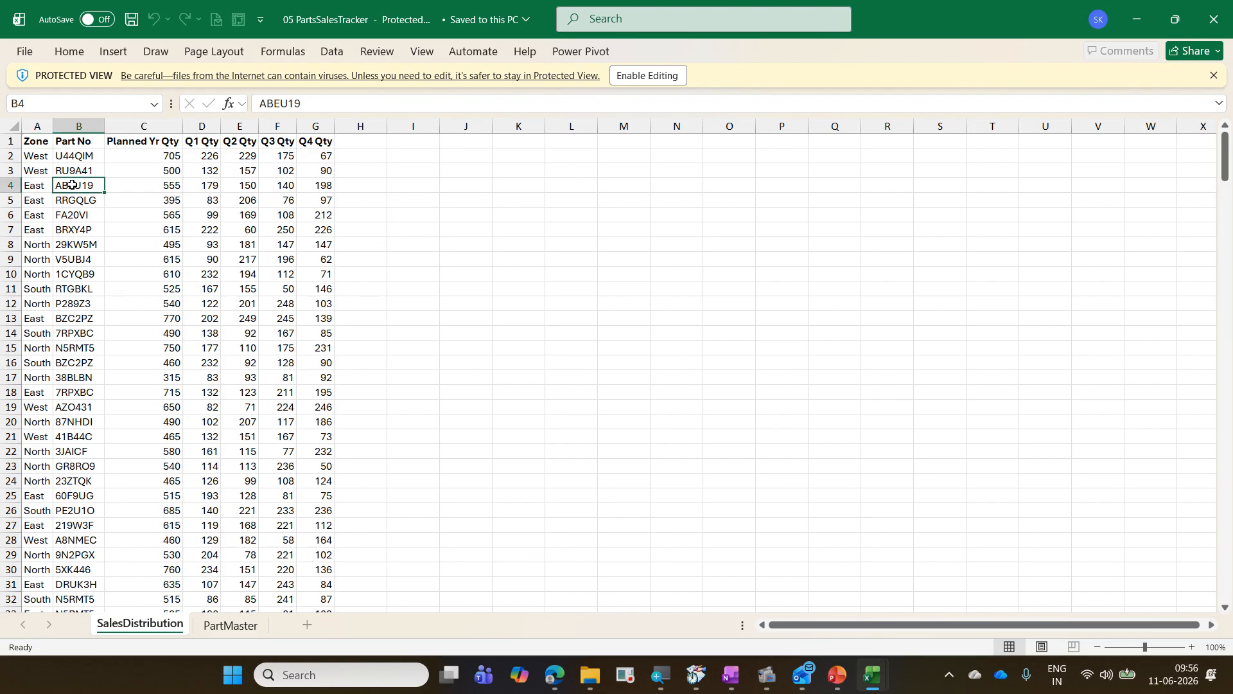
{"action": "left_click", "coordinate": [224, 623]}
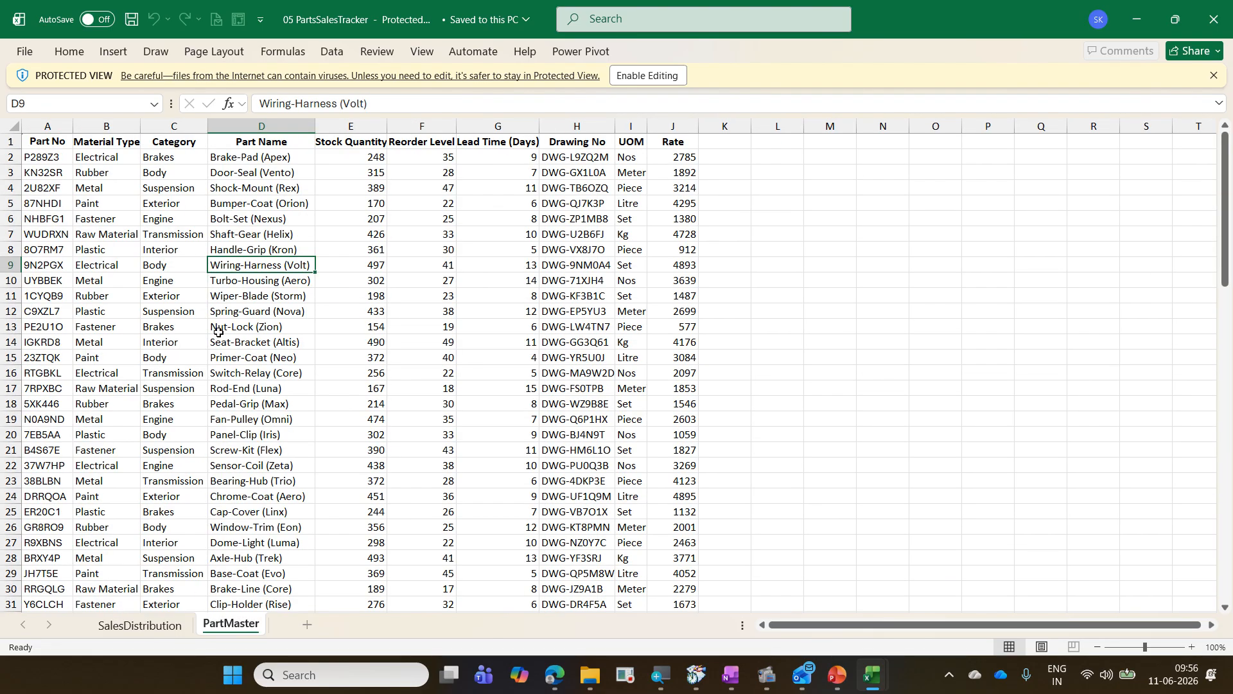
{"action": "left_click", "coordinate": [140, 625]}
{"action": "left_click_drag", "start_coordinate": [347, 157], "coordinate": [457, 163]}
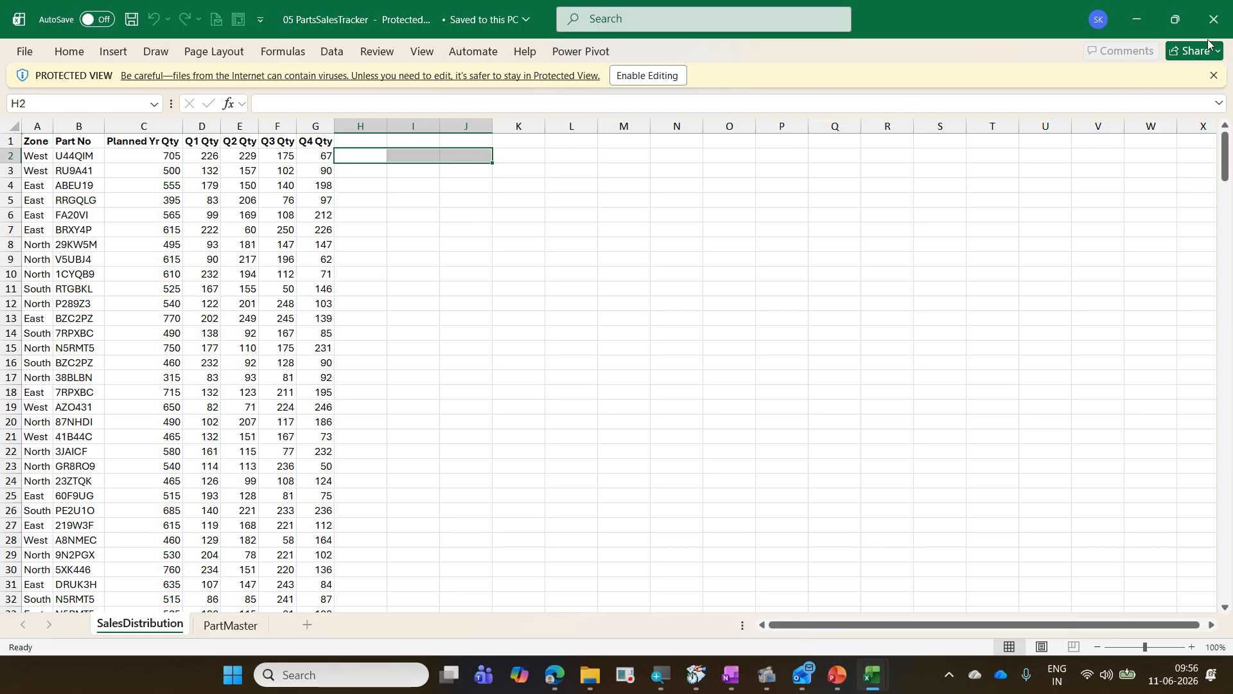
Step: Close the PartsSalesTracker workbook and close the Navigation pane in the BusinessTransactions workbook
{"action": "left_click", "coordinate": [1213, 20]}
{"action": "left_click", "coordinate": [348, 287]}
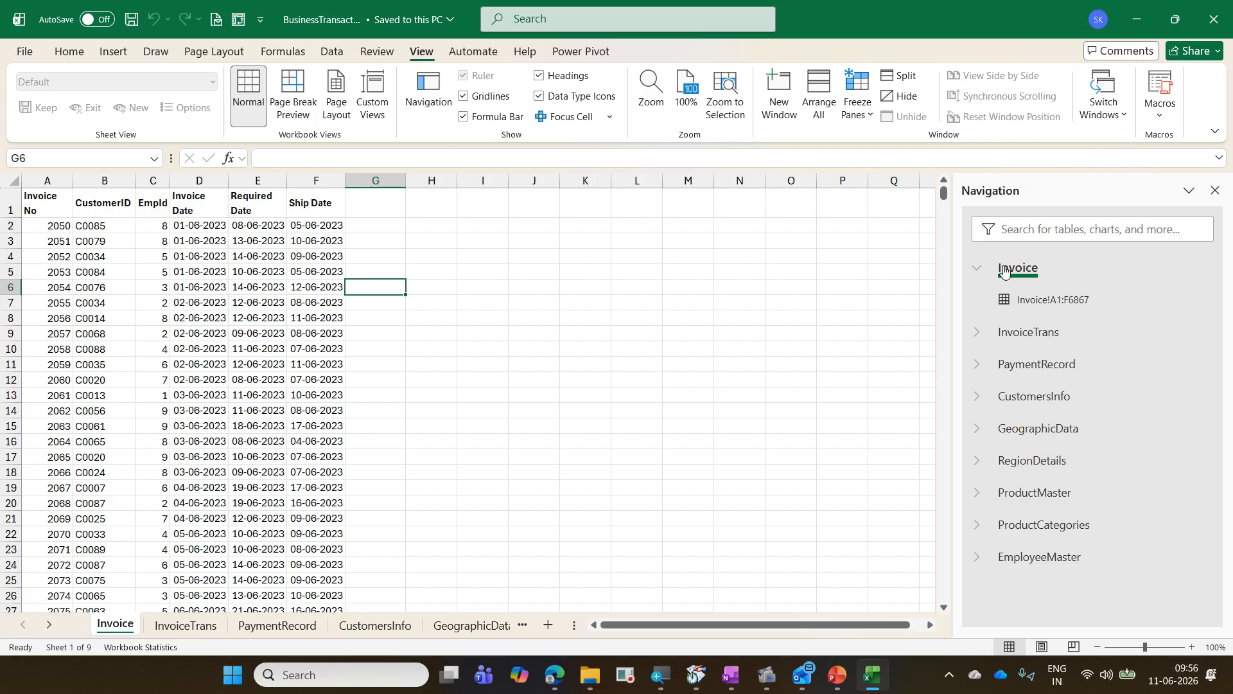
{"action": "left_click", "coordinate": [1214, 193]}
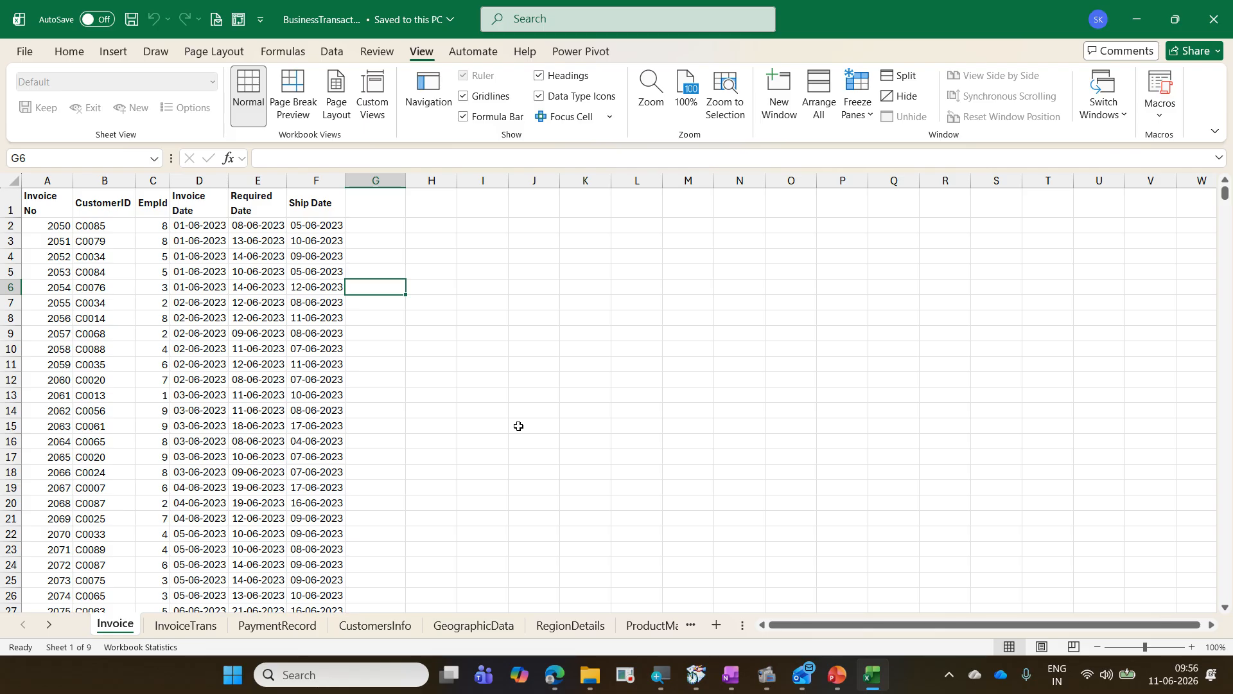
{"action": "left_click", "coordinate": [207, 403]}
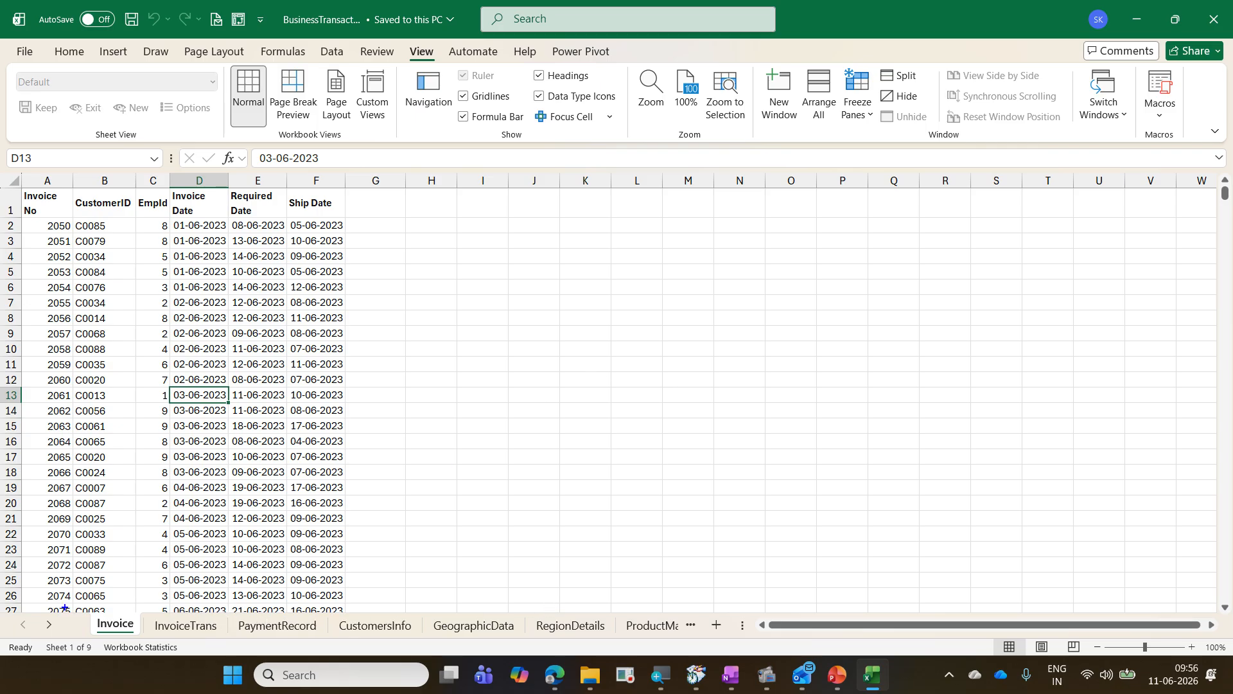
{"action": "left_click_drag", "start_coordinate": [79, 601], "coordinate": [697, 642]}
Step: Cycle through the BusinessTransactions sheets, comparing Invoice, InvoiceTrans, PaymentRecord, CustomersInfo and GeographicData
{"action": "key", "text": "ctrl+Page_Down"}
{"action": "key", "text": "ctrl+Page_Up"}
{"action": "key", "text": "ctrl+Page_Down"}
{"action": "key", "text": "ctrl+Page_Down"}
{"action": "key", "text": "ctrl+Page_Up"}
{"action": "key", "text": "ctrl+Page_Down"}
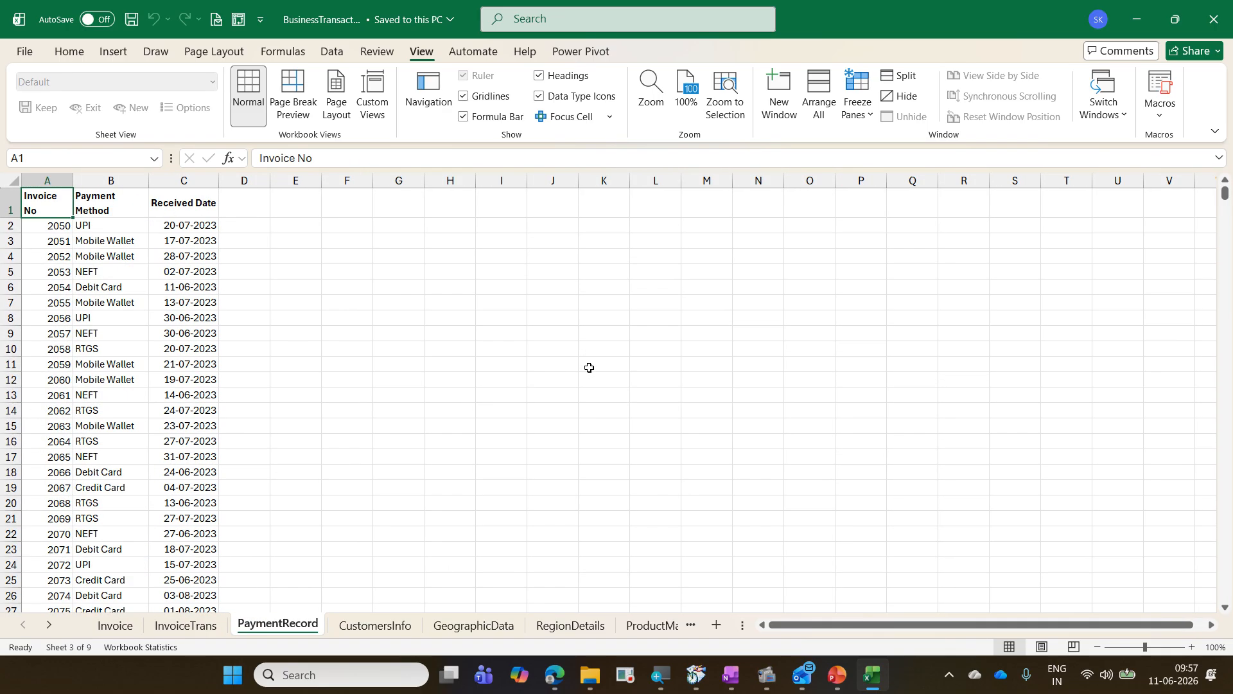
{"action": "key", "text": "ctrl+Page_Up"}
{"action": "key", "text": "ctrl+Page_Up"}
{"action": "key", "text": "ctrl+Page_Down"}
{"action": "key", "text": "ctrl+Page_Up"}
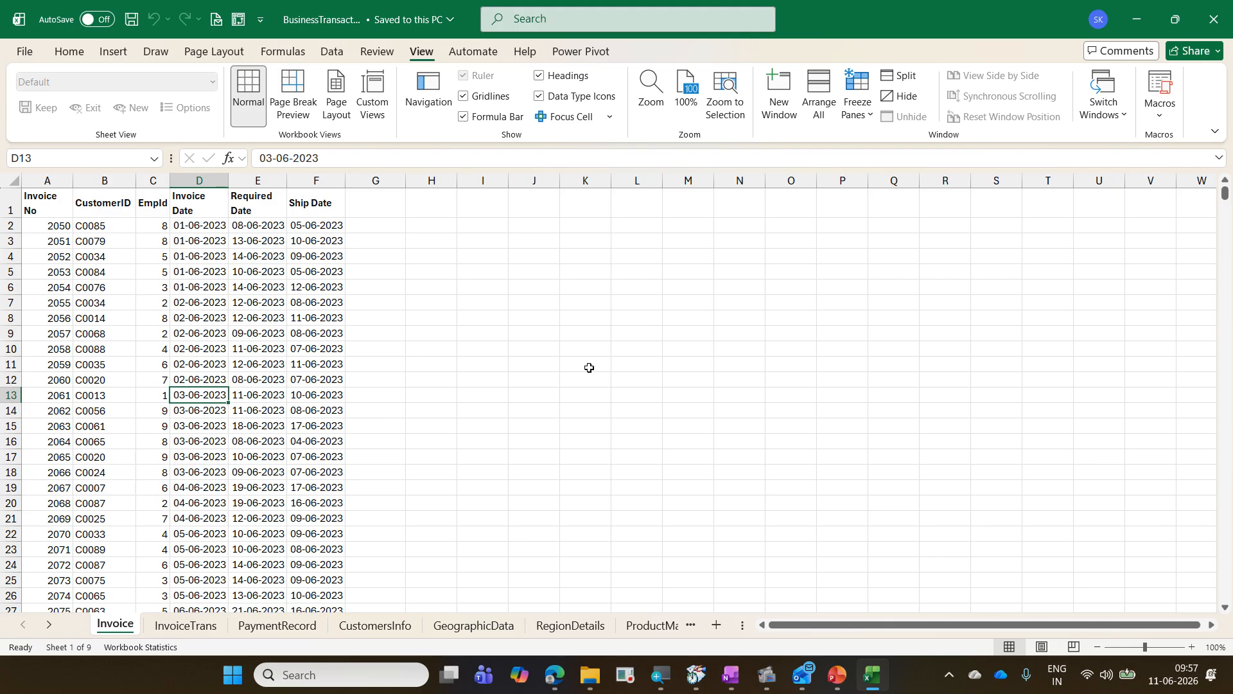
{"action": "key", "text": "ctrl+Page_Down"}
{"action": "key", "text": "ctrl+Page_Down"}
{"action": "key", "text": "ctrl+Page_Down"}
{"action": "key", "text": "ctrl+Page_Down"}
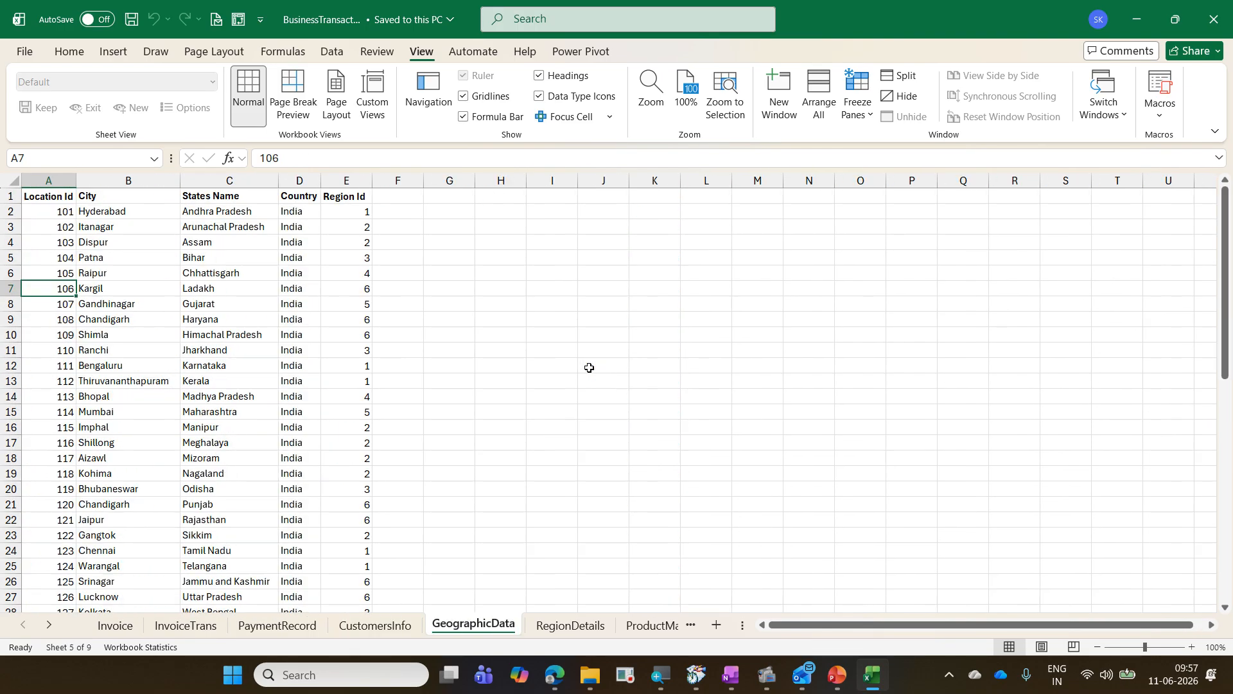
{"action": "key", "text": "ctrl+Page_Up"}
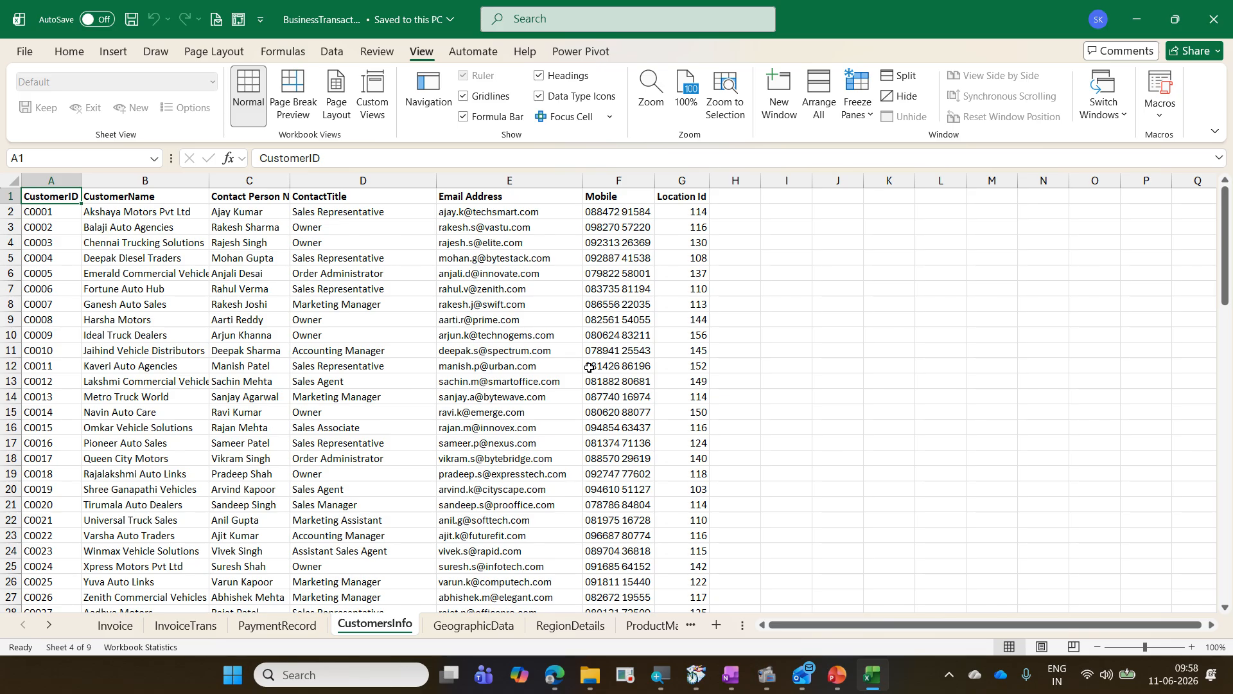
{"action": "key", "text": "ctrl+Page_Up"}
{"action": "key", "text": "ctrl+Page_Up"}
{"action": "key", "text": "ctrl+Page_Up"}
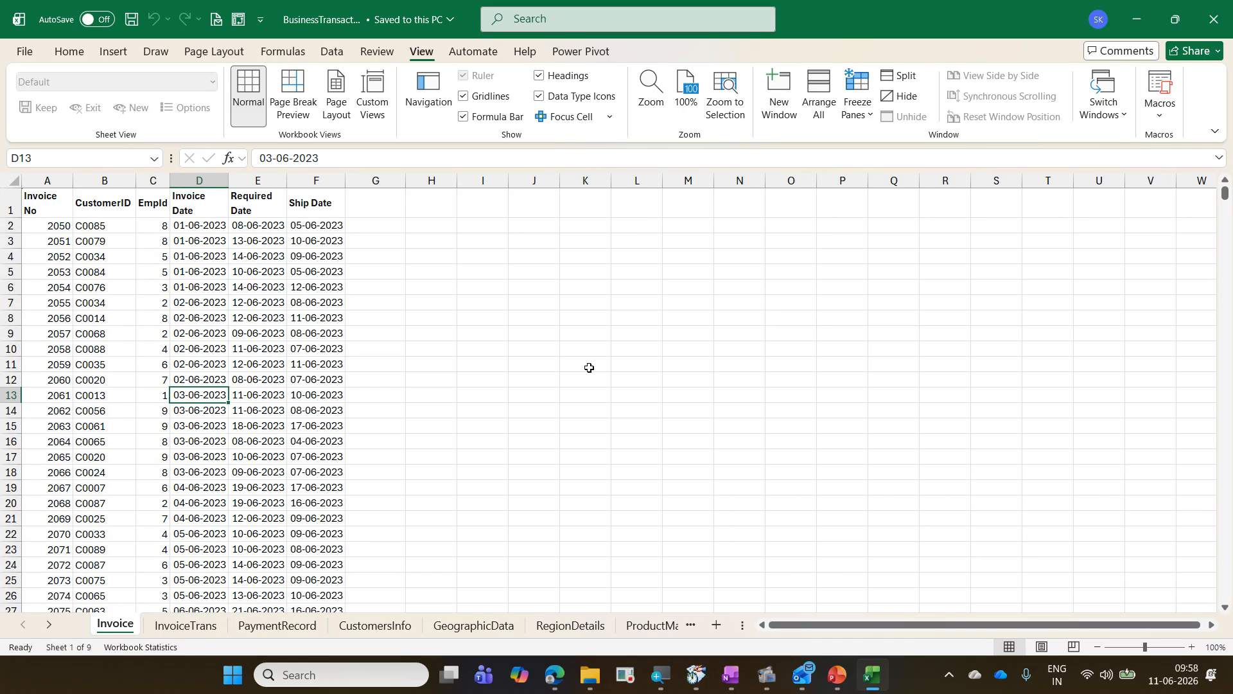
{"action": "key", "text": "ctrl+Page_Down"}
{"action": "key", "text": "ctrl+Page_Down"}
{"action": "key", "text": "ctrl+Page_Down"}
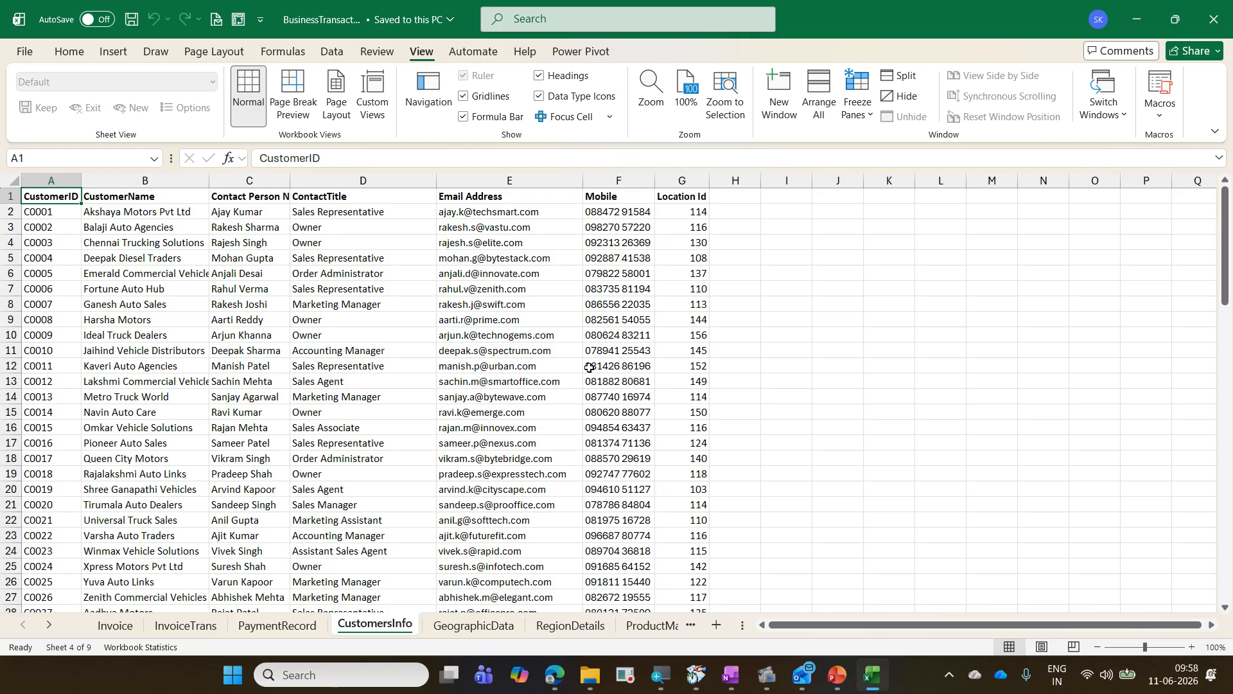
{"action": "key", "text": "ctrl+Page_Up"}
{"action": "key", "text": "ctrl+Page_Up"}
{"action": "key", "text": "ctrl+Page_Up"}
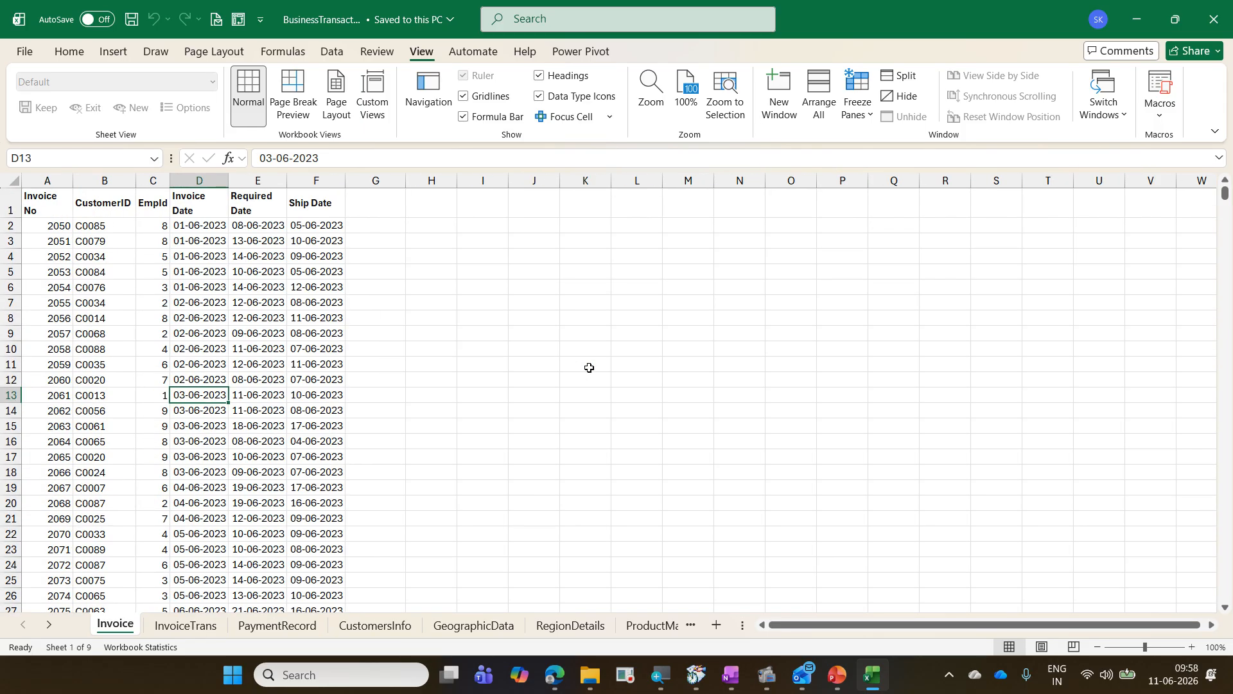
Step: Close the BusinessTransactions workbook and minimize Excel and OneNote
{"action": "key", "text": "ctrl+w"}
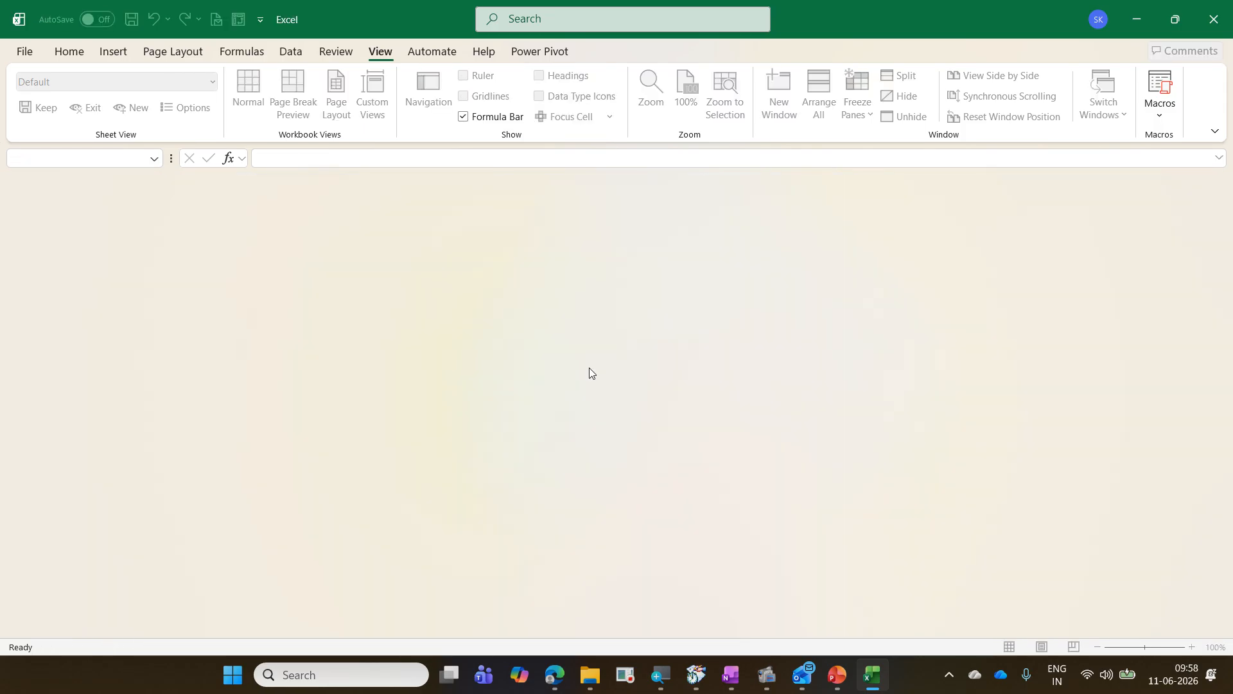
{"action": "left_click", "coordinate": [1149, 11]}
{"action": "left_click", "coordinate": [1132, 12]}
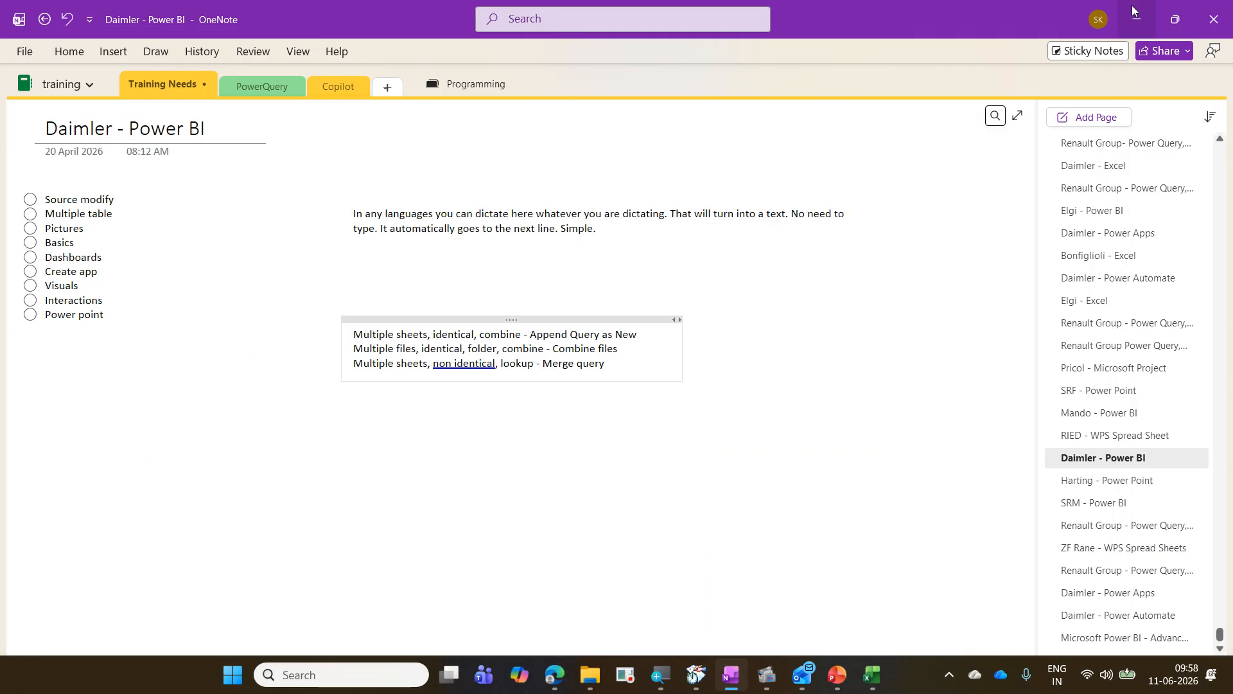
{"action": "left_click", "coordinate": [1133, 12]}
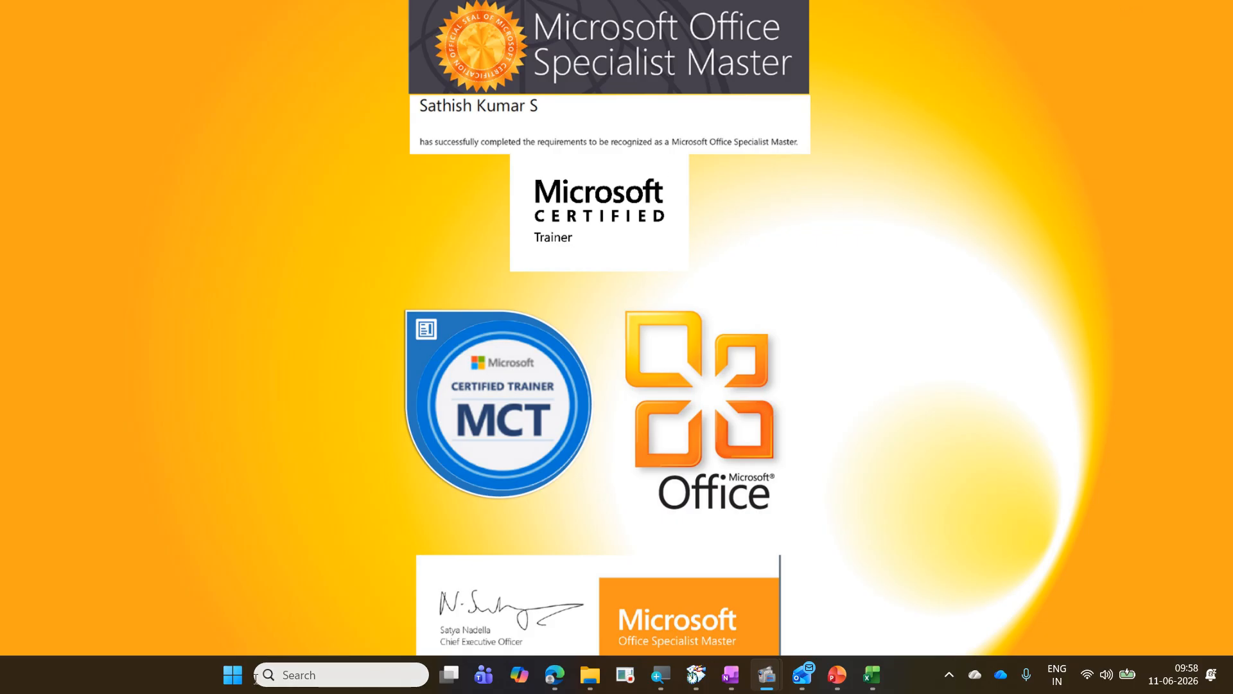
Step: Launch Power BI Desktop from the Start menu
{"action": "left_click", "coordinate": [233, 674]}
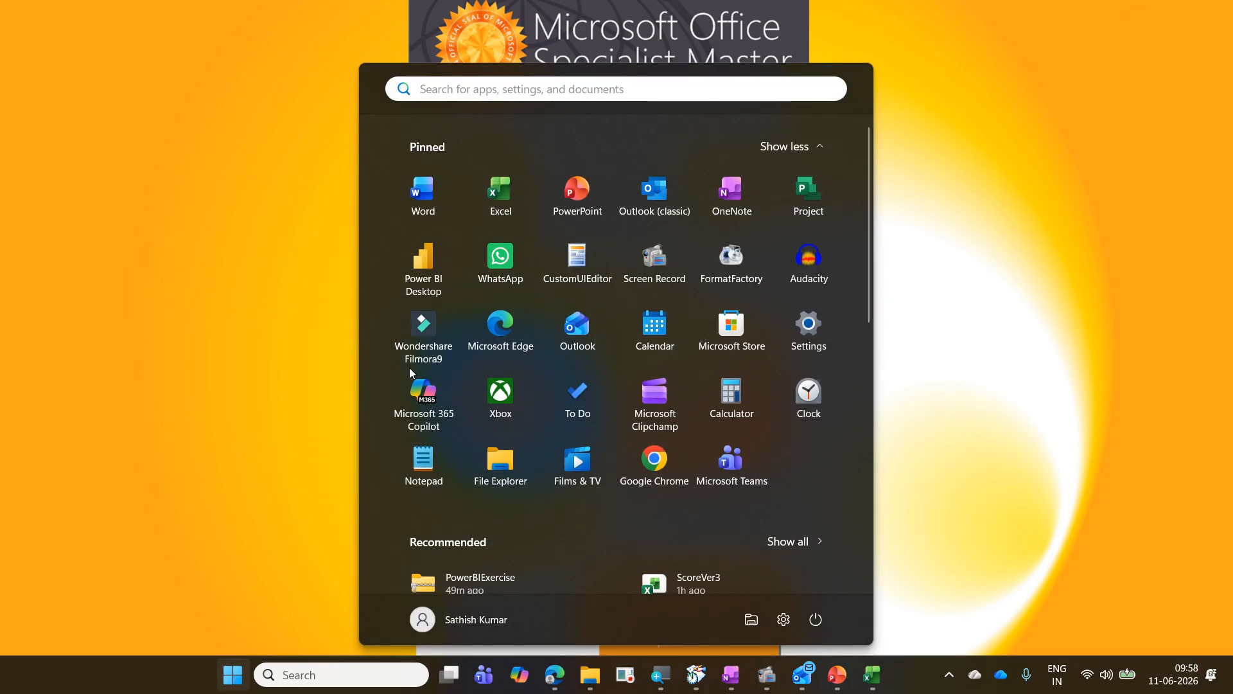
{"action": "left_click", "coordinate": [439, 283]}
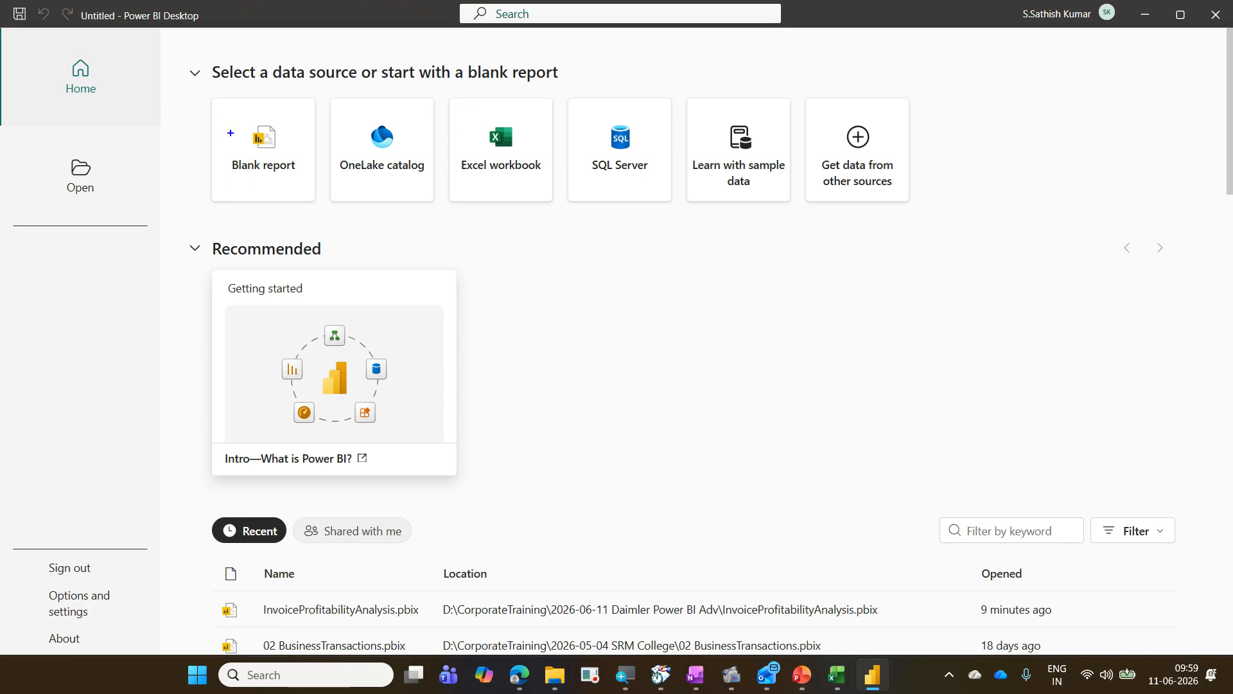
{"action": "mouse_move", "coordinate": [188, 89]}
{"action": "left_mouse_down"}
{"action": "mouse_move", "coordinate": [785, 204]}
{"action": "mouse_move", "coordinate": [945, 204]}
{"action": "left_mouse_up"}
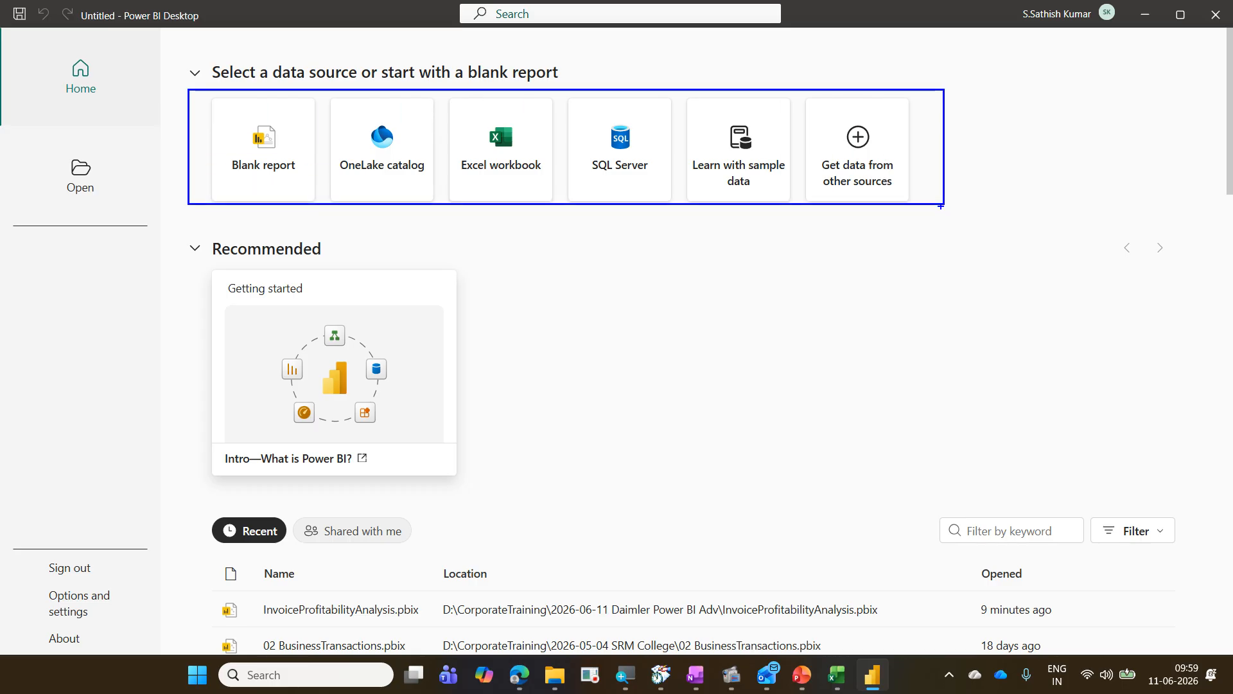
{"action": "mouse_move", "coordinate": [377, 147]}
{"action": "left_mouse_down"}
{"action": "mouse_move", "coordinate": [399, 146]}
{"action": "mouse_move", "coordinate": [415, 122]}
{"action": "left_mouse_up"}
{"action": "left_click_drag", "start_coordinate": [493, 140], "coordinate": [566, 126]}
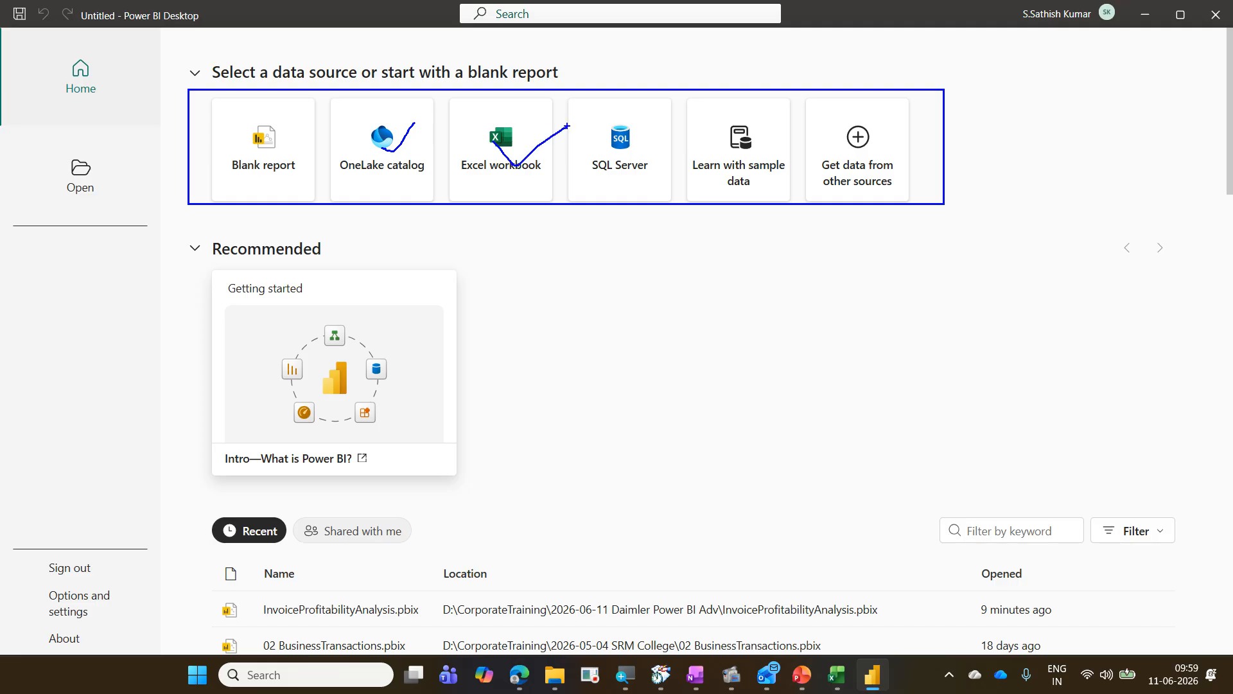
{"action": "mouse_move", "coordinate": [604, 168]}
{"action": "left_mouse_down"}
{"action": "mouse_move", "coordinate": [620, 182]}
{"action": "mouse_move", "coordinate": [675, 142]}
{"action": "left_mouse_up"}
{"action": "left_click_drag", "start_coordinate": [849, 161], "coordinate": [930, 130]}
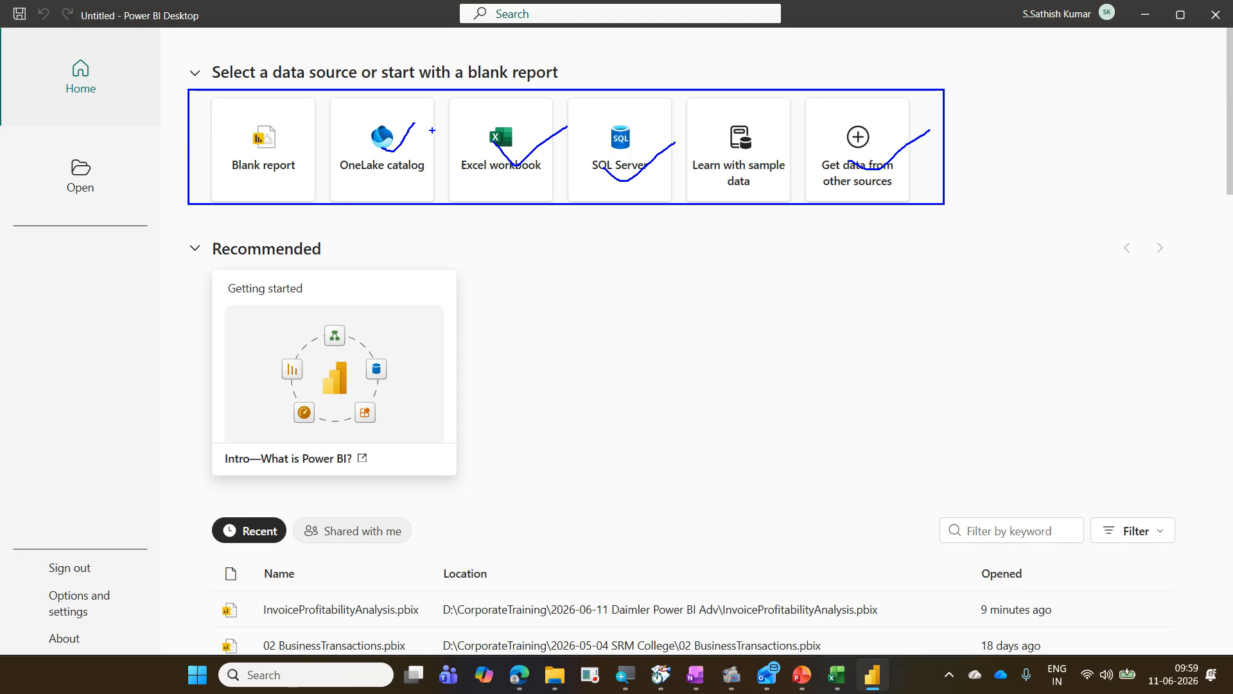
{"action": "left_click_drag", "start_coordinate": [520, 113], "coordinate": [575, 74]}
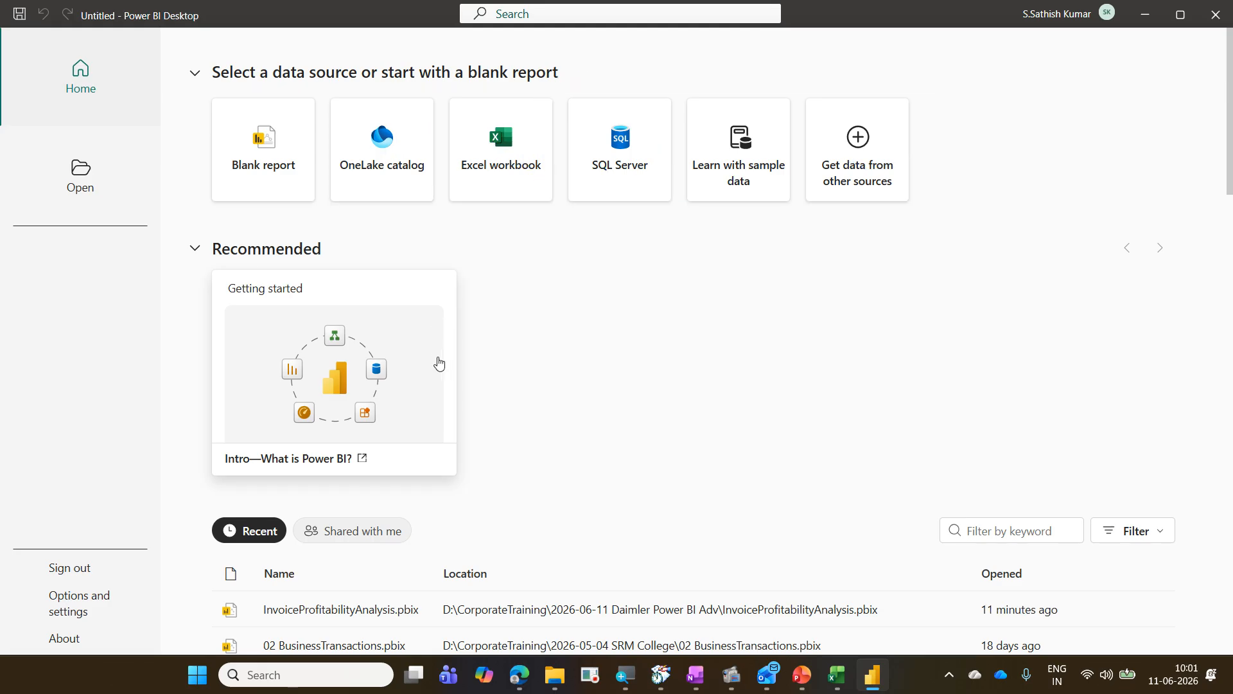
Step: Start a new Excel workbook connection and browse to the BusinessTransactions file in the 2026-06-11 Daimler Power BI Adv folder
{"action": "left_click", "coordinate": [510, 185]}
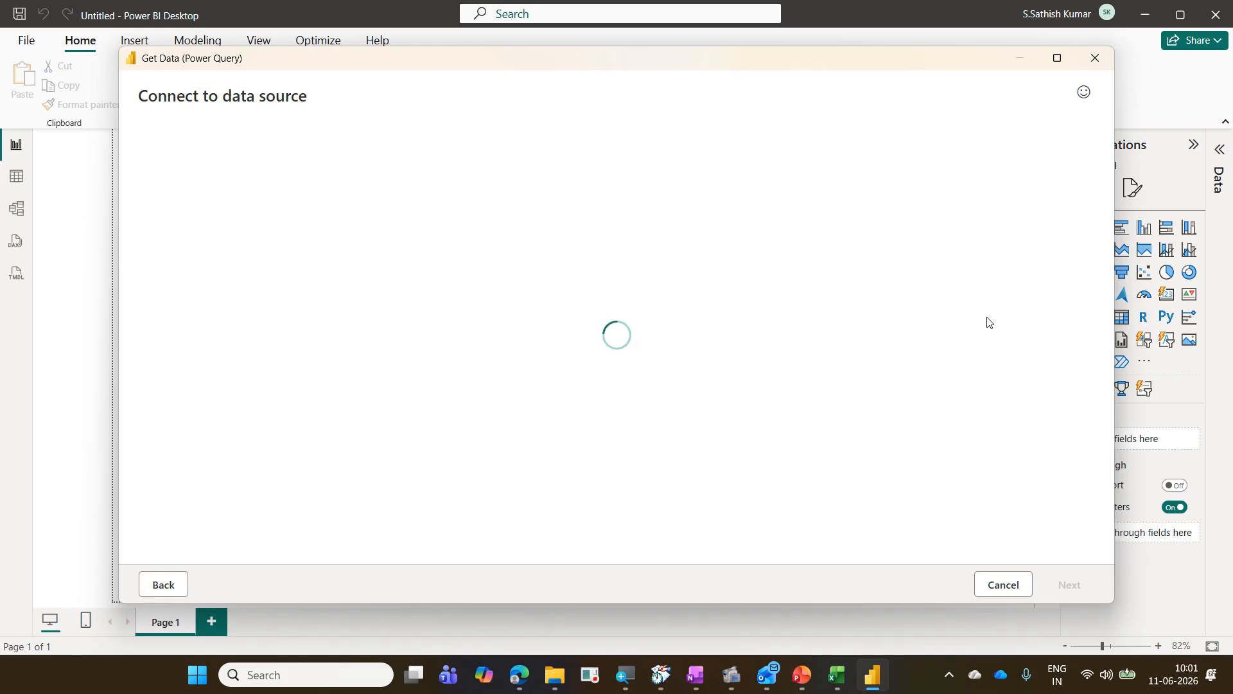
{"action": "left_click", "coordinate": [731, 179]}
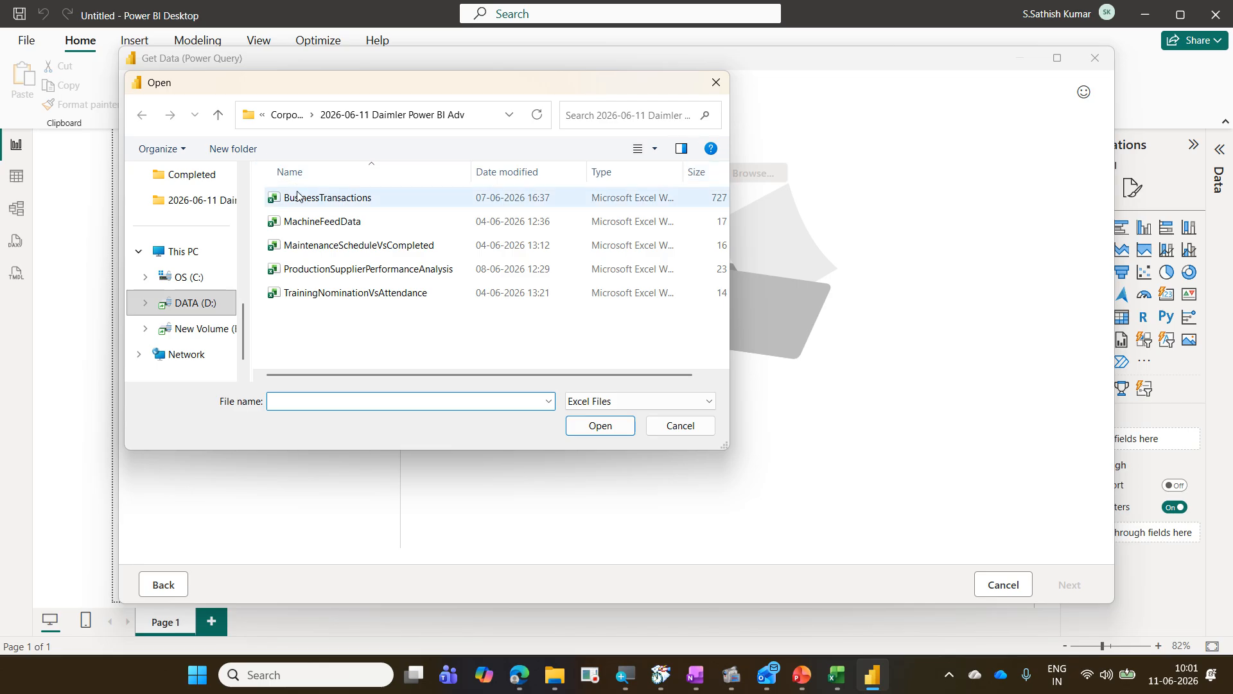
{"action": "left_click", "coordinate": [329, 203]}
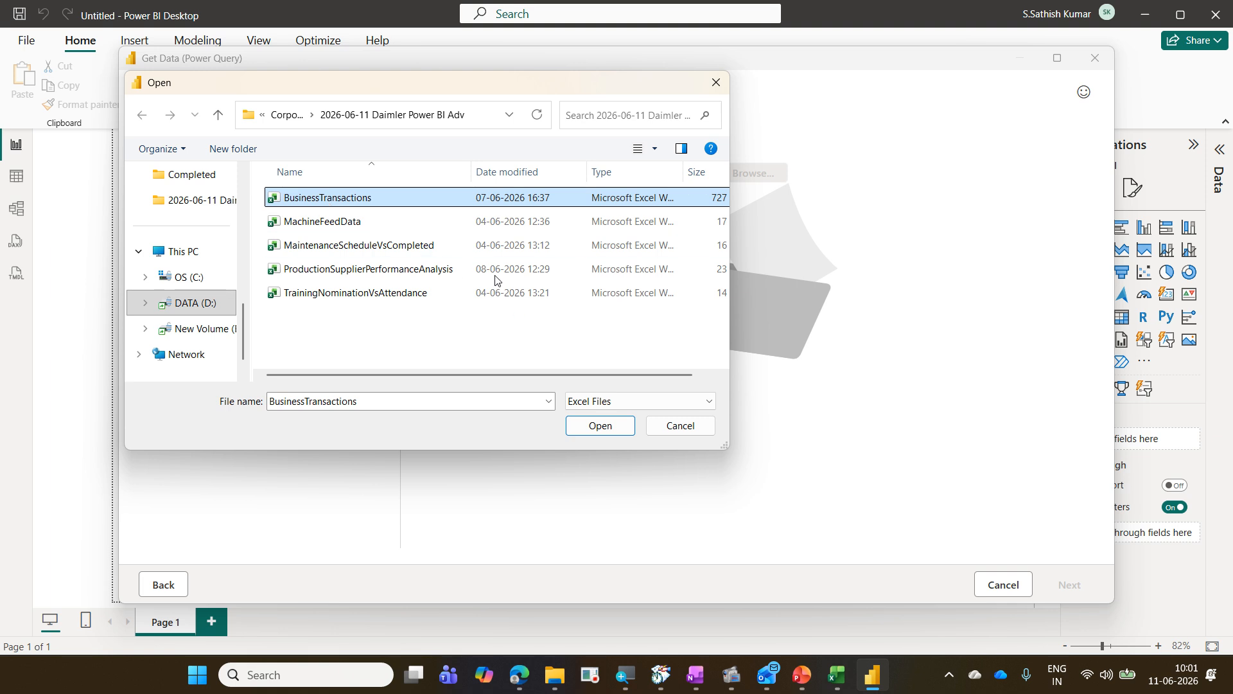
{"action": "left_click", "coordinate": [602, 426]}
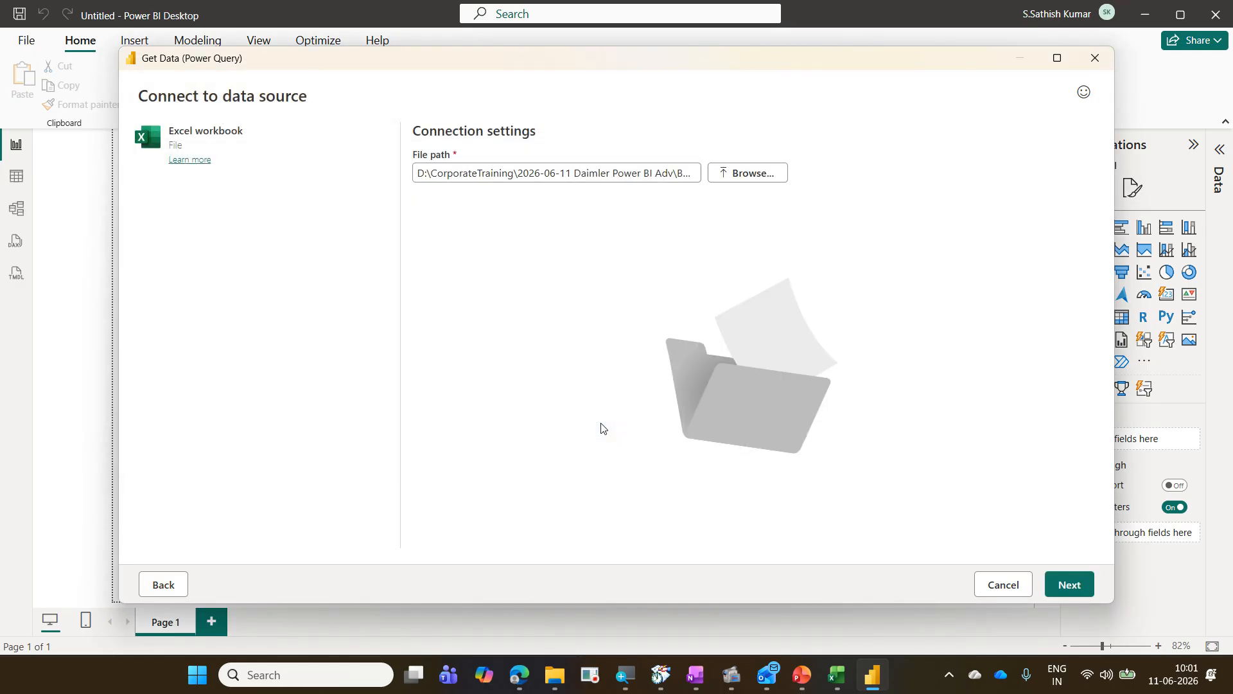
{"action": "left_click", "coordinate": [1067, 582]}
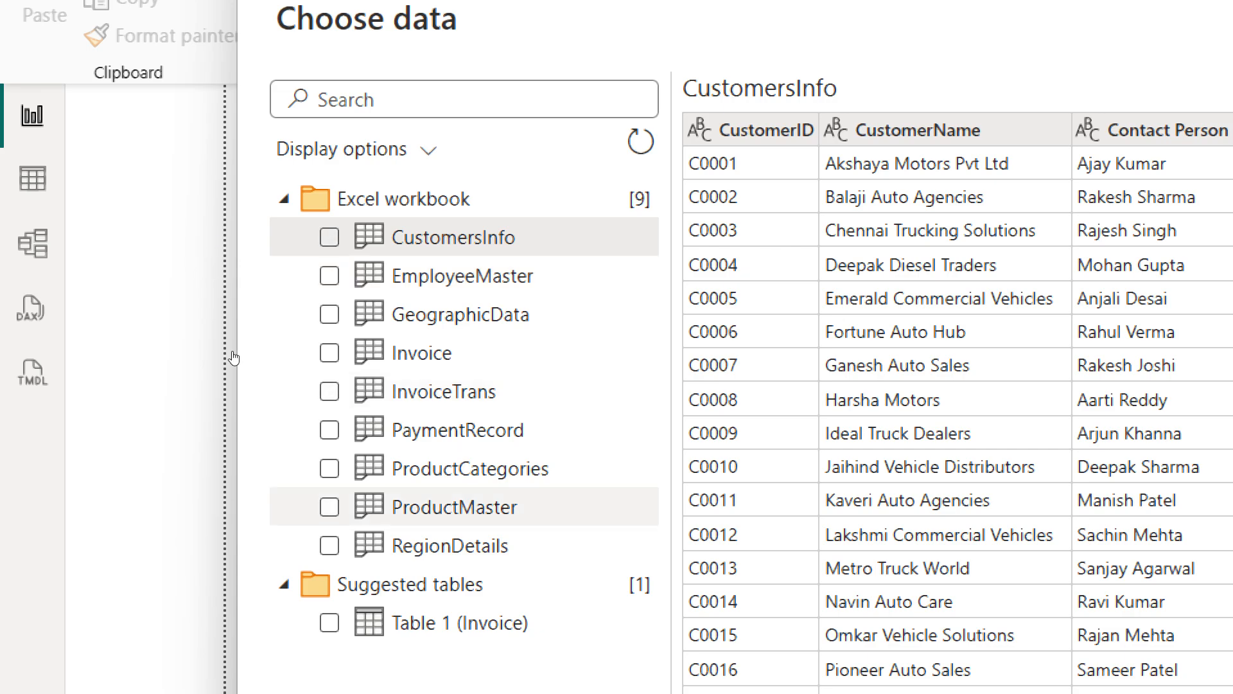
Step: Select all nine tables of the workbook and open them for transformation in the Power Query Editor
{"action": "left_click", "coordinate": [330, 545], "text": "shift"}
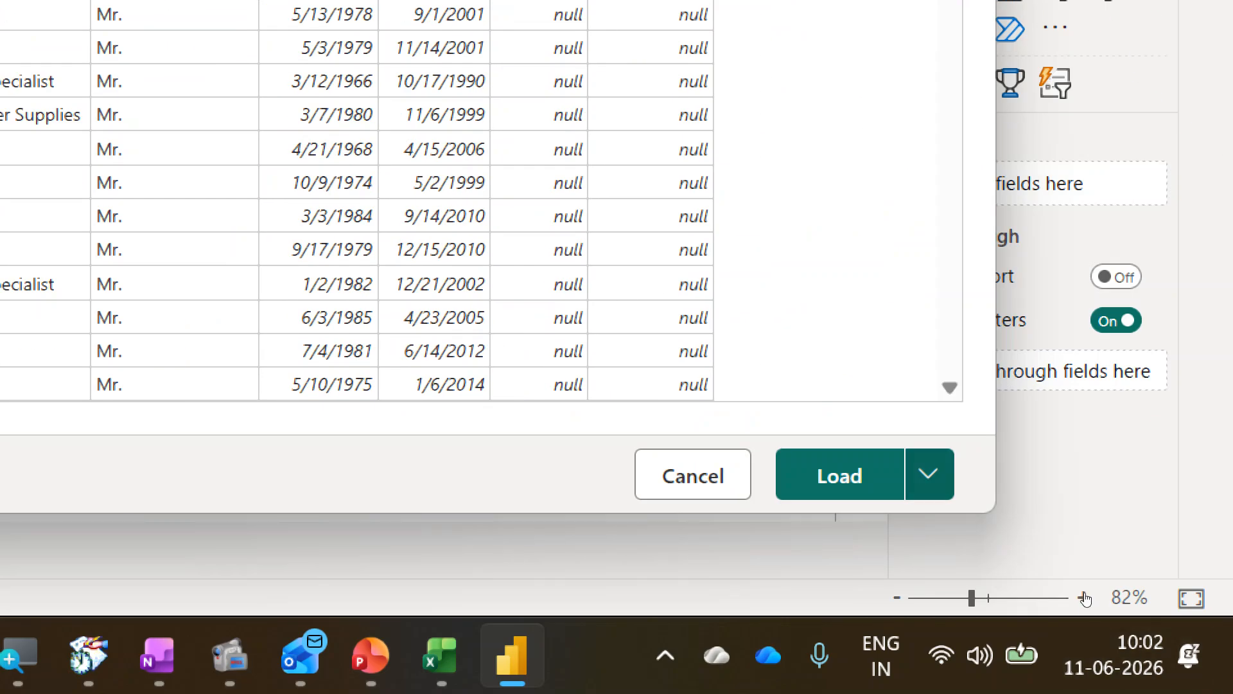
{"action": "left_click", "coordinate": [929, 476]}
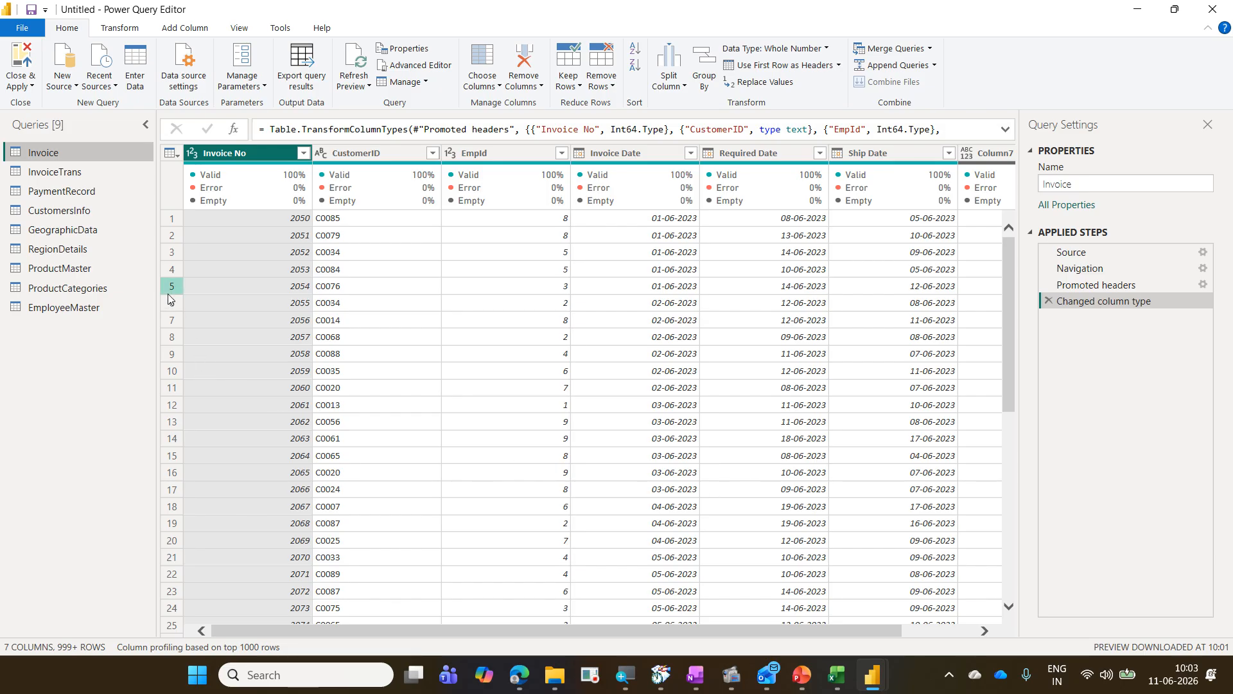
Step: In the EmployeeMaster query, choose columns to remove Notes, PhotoPath and HireDate, keeping the remaining employee fields
{"action": "left_click", "coordinate": [104, 307]}
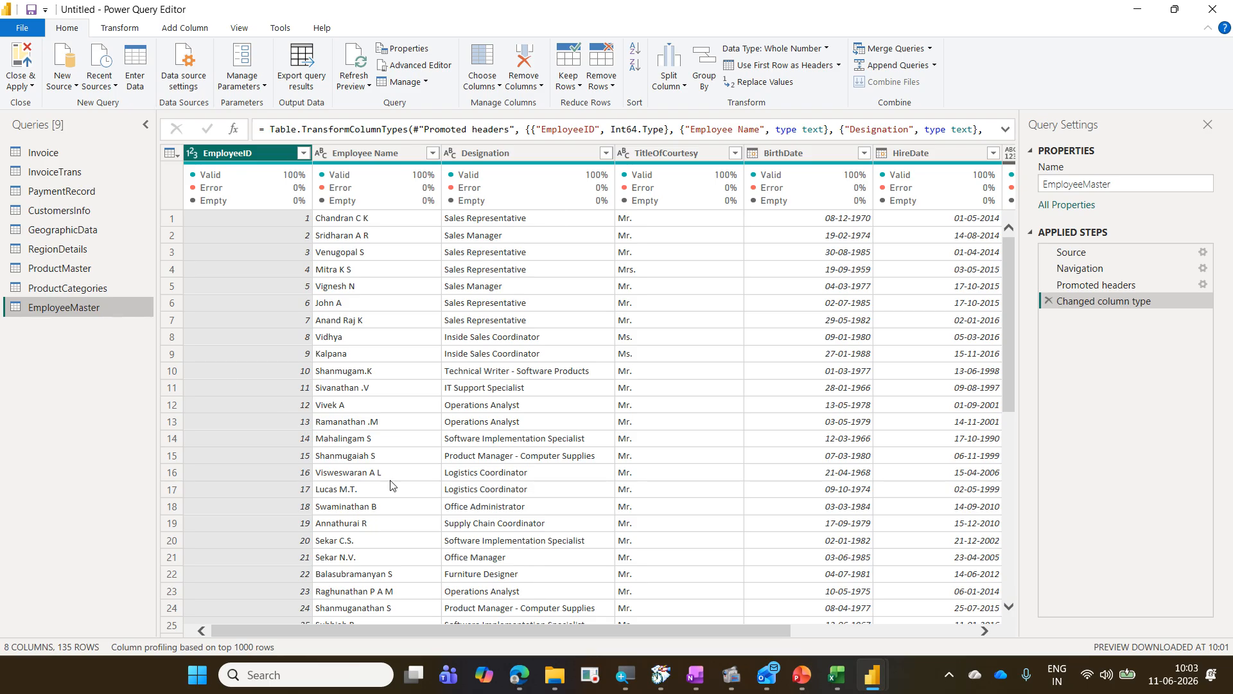
{"action": "left_click_drag", "start_coordinate": [544, 630], "coordinate": [303, 652]}
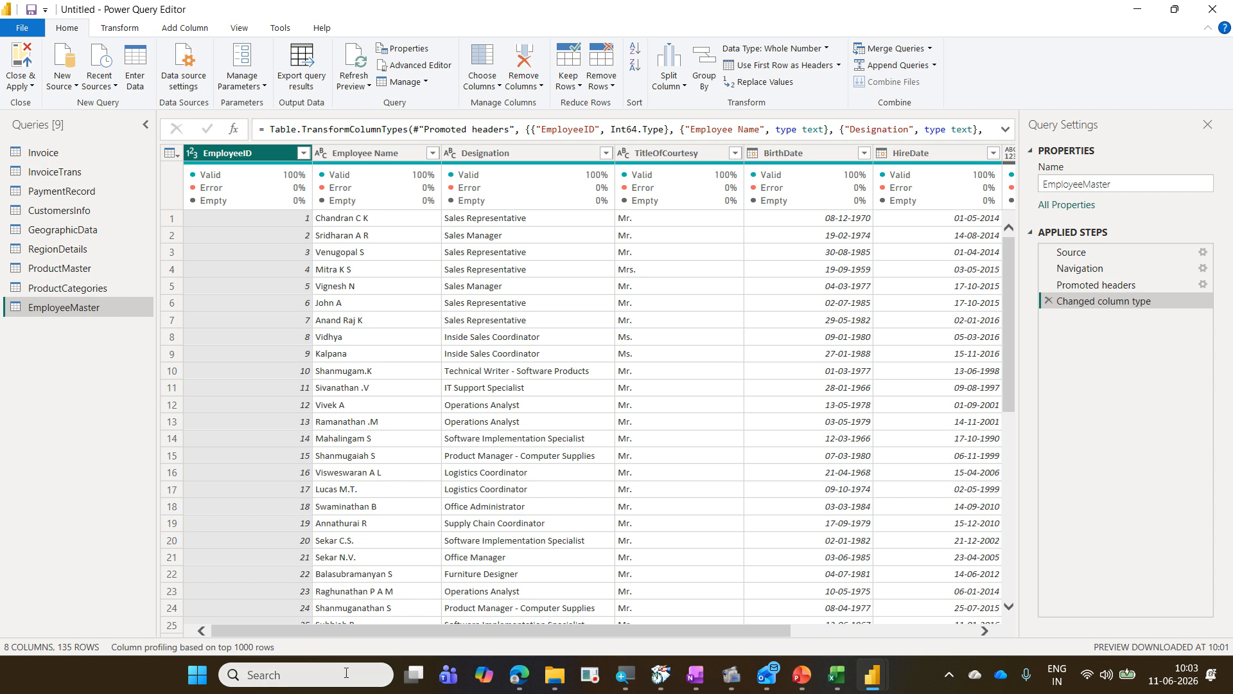
{"action": "left_click_drag", "start_coordinate": [365, 631], "coordinate": [659, 634]}
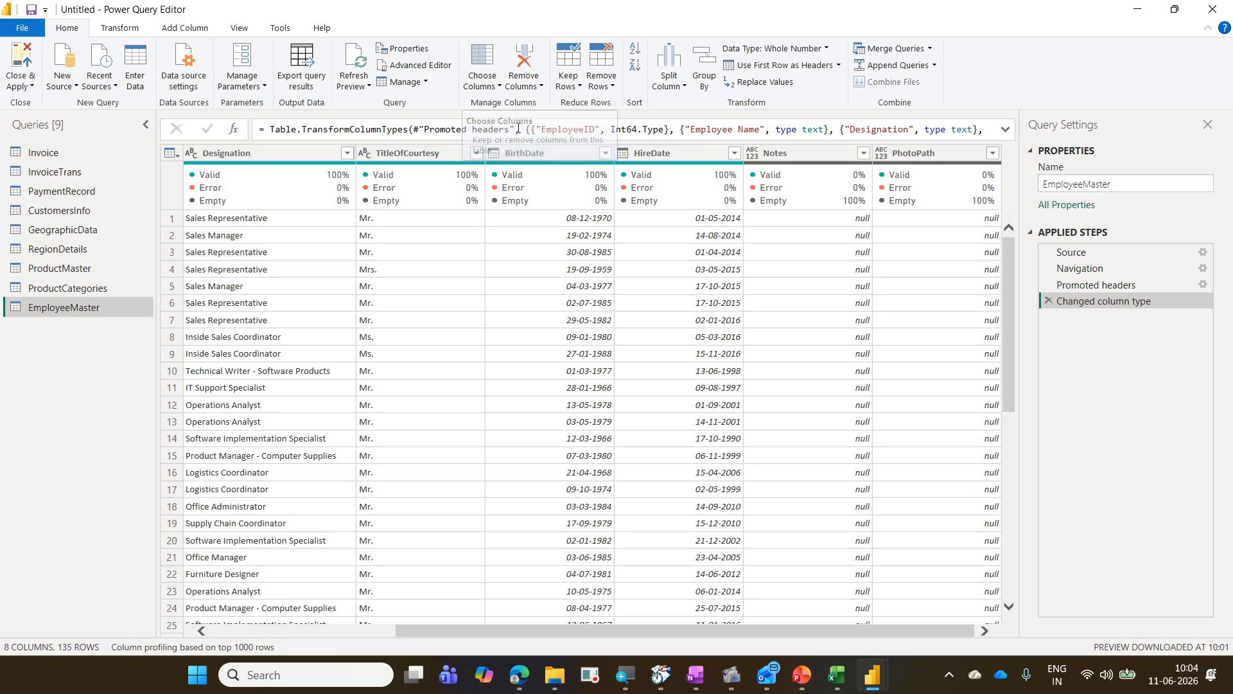
{"action": "left_click", "coordinate": [487, 56]}
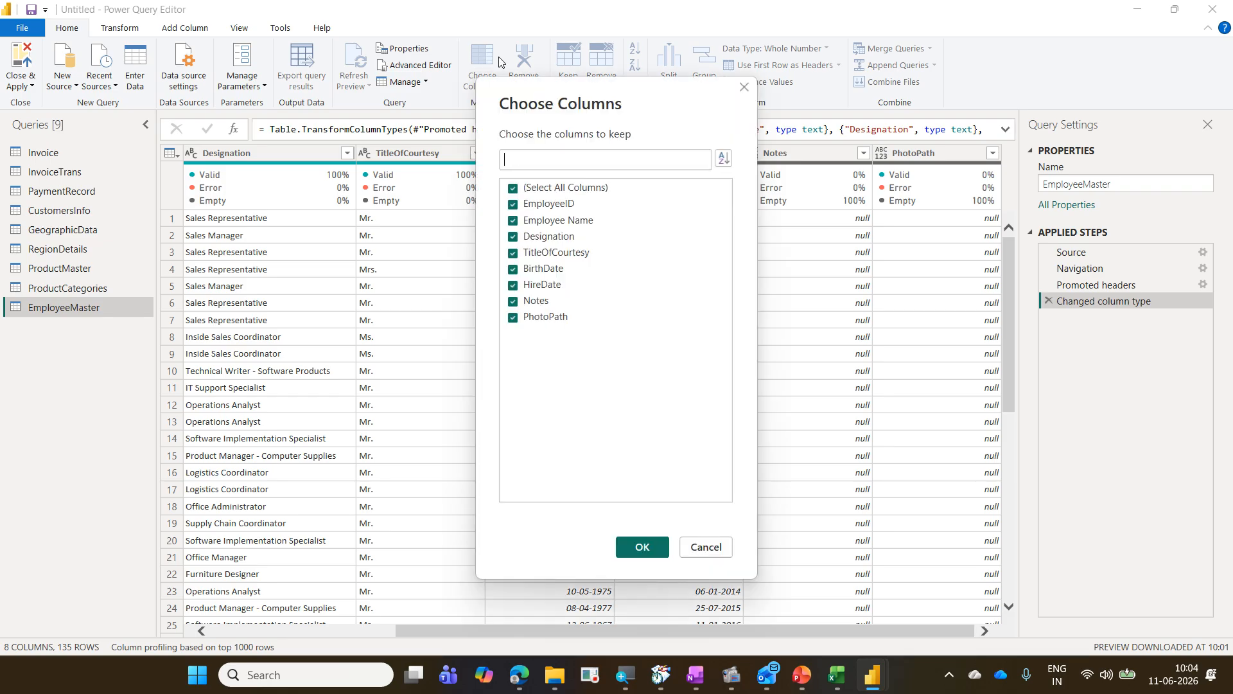
{"action": "left_click", "coordinate": [537, 302]}
{"action": "left_click", "coordinate": [543, 318]}
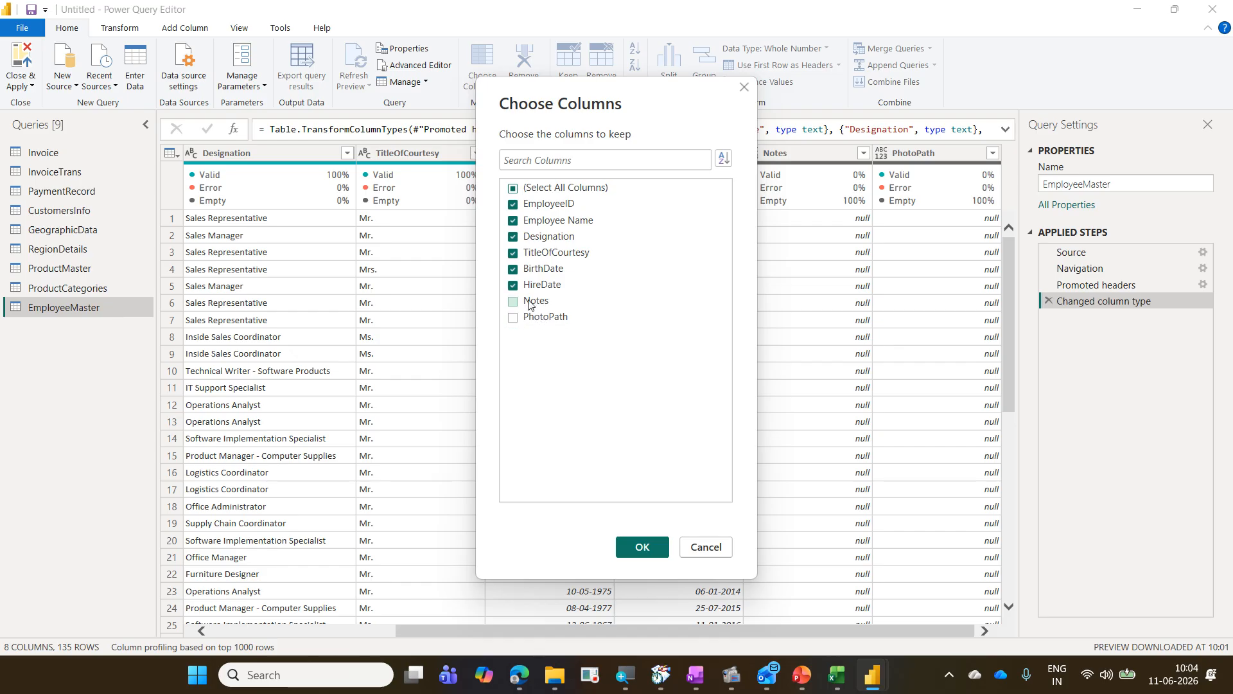
{"action": "left_click", "coordinate": [524, 289]}
{"action": "left_click", "coordinate": [656, 547]}
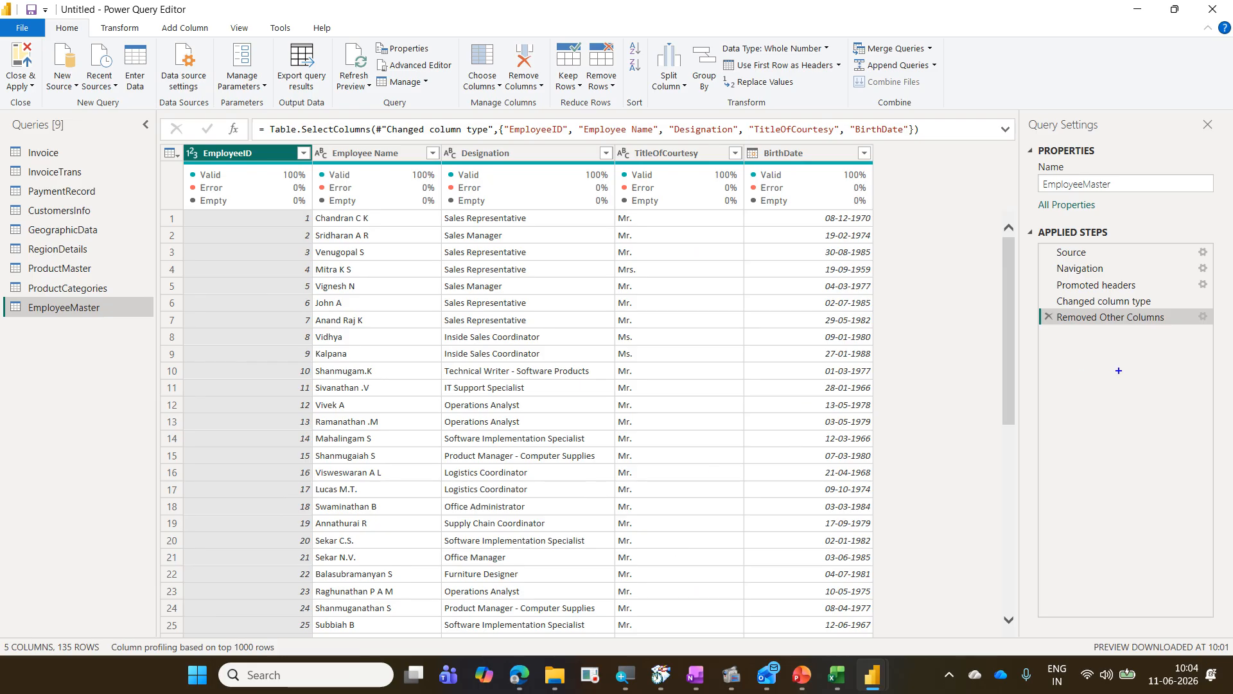
{"action": "mouse_move", "coordinate": [1037, 304]}
{"action": "left_mouse_down"}
{"action": "mouse_move", "coordinate": [1097, 327]}
{"action": "mouse_move", "coordinate": [1217, 327]}
{"action": "left_mouse_up"}
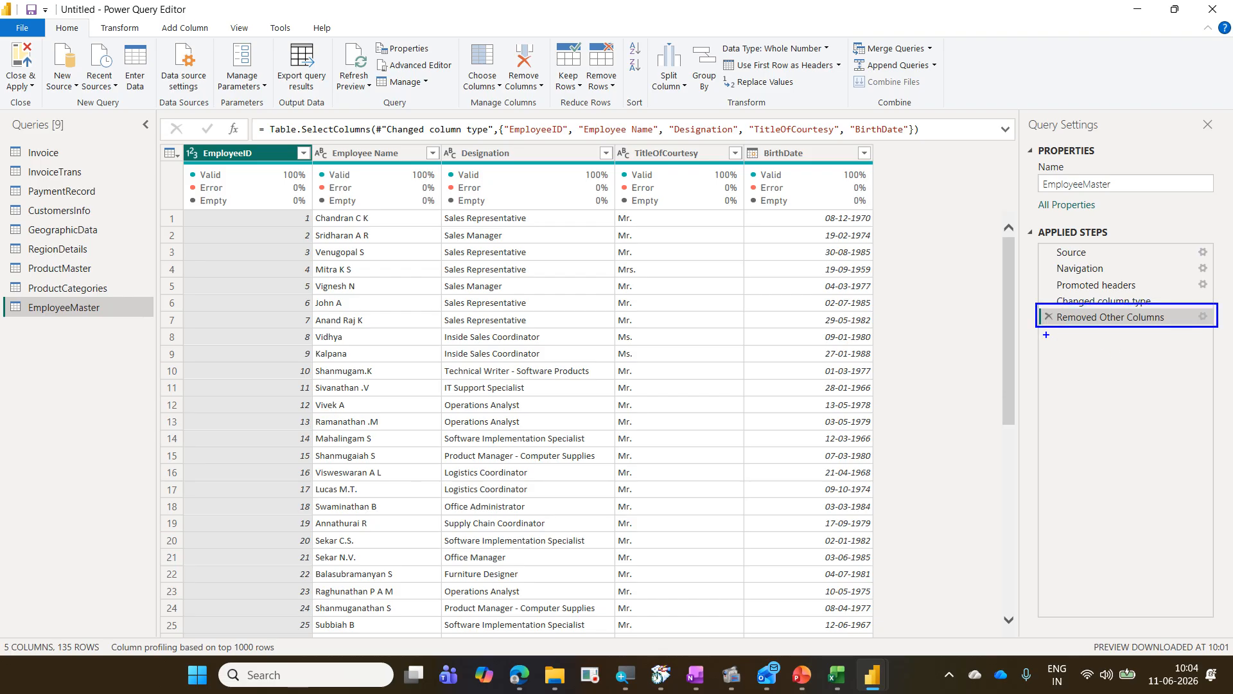
{"action": "mouse_move", "coordinate": [1044, 331]}
{"action": "left_mouse_down"}
{"action": "mouse_move", "coordinate": [1071, 310]}
{"action": "mouse_move", "coordinate": [1042, 304]}
{"action": "left_mouse_up"}
{"action": "mouse_move", "coordinate": [1192, 330]}
{"action": "left_mouse_down"}
{"action": "mouse_move", "coordinate": [1224, 320]}
{"action": "mouse_move", "coordinate": [1196, 304]}
{"action": "mouse_move", "coordinate": [1193, 326]}
{"action": "left_mouse_up"}
{"action": "left_click_drag", "start_coordinate": [1204, 318], "coordinate": [1197, 318]}
{"action": "key", "text": "Escape"}
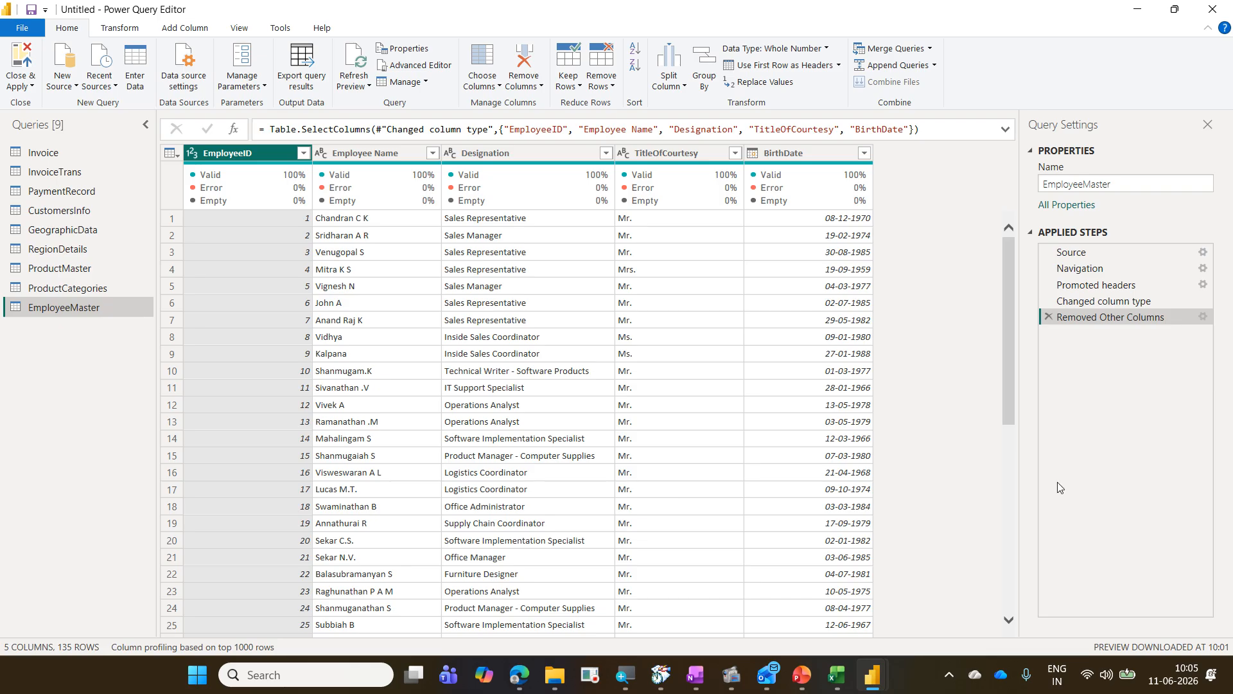
Step: Edit the Removed Other Columns step of EmployeeMaster to keep the HireDate column as well
{"action": "left_click", "coordinate": [1203, 317]}
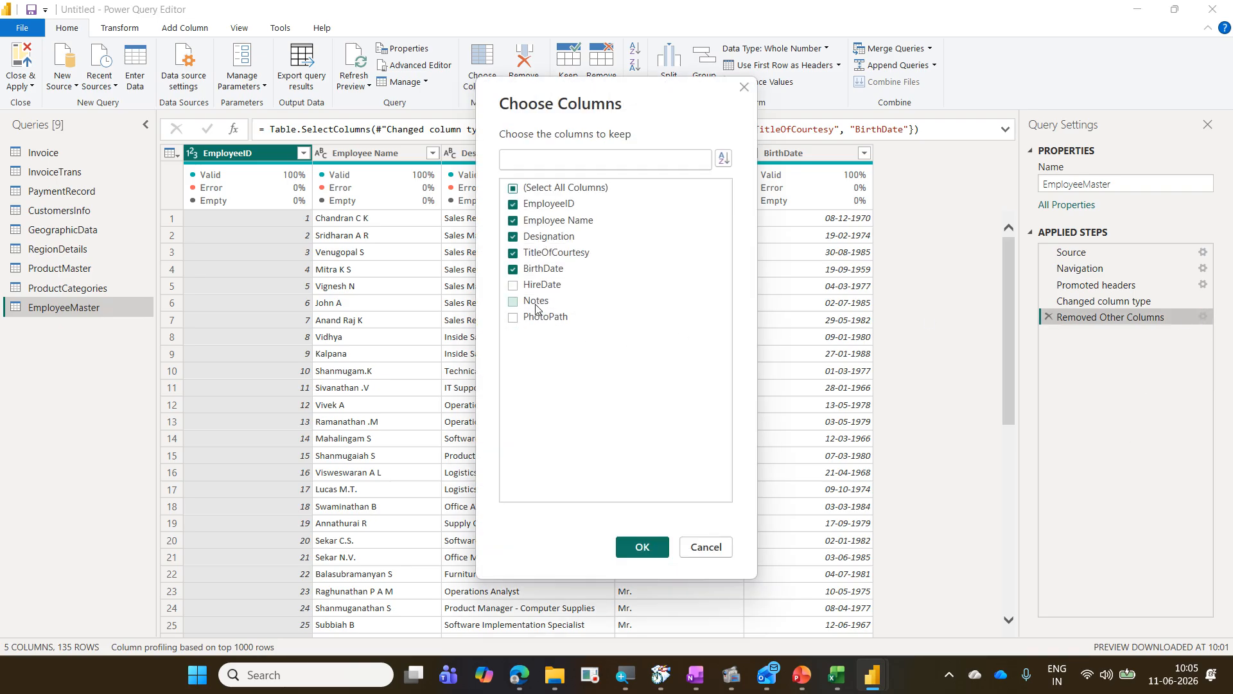
{"action": "left_click", "coordinate": [513, 286]}
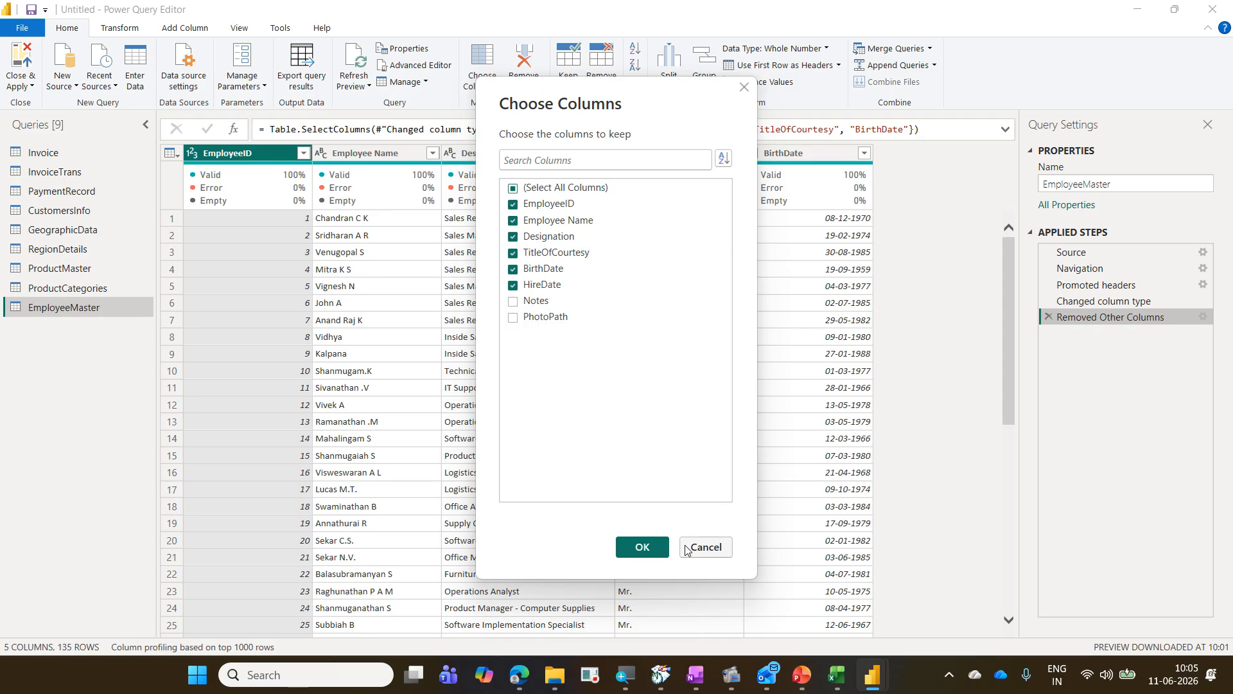
{"action": "left_click", "coordinate": [644, 548]}
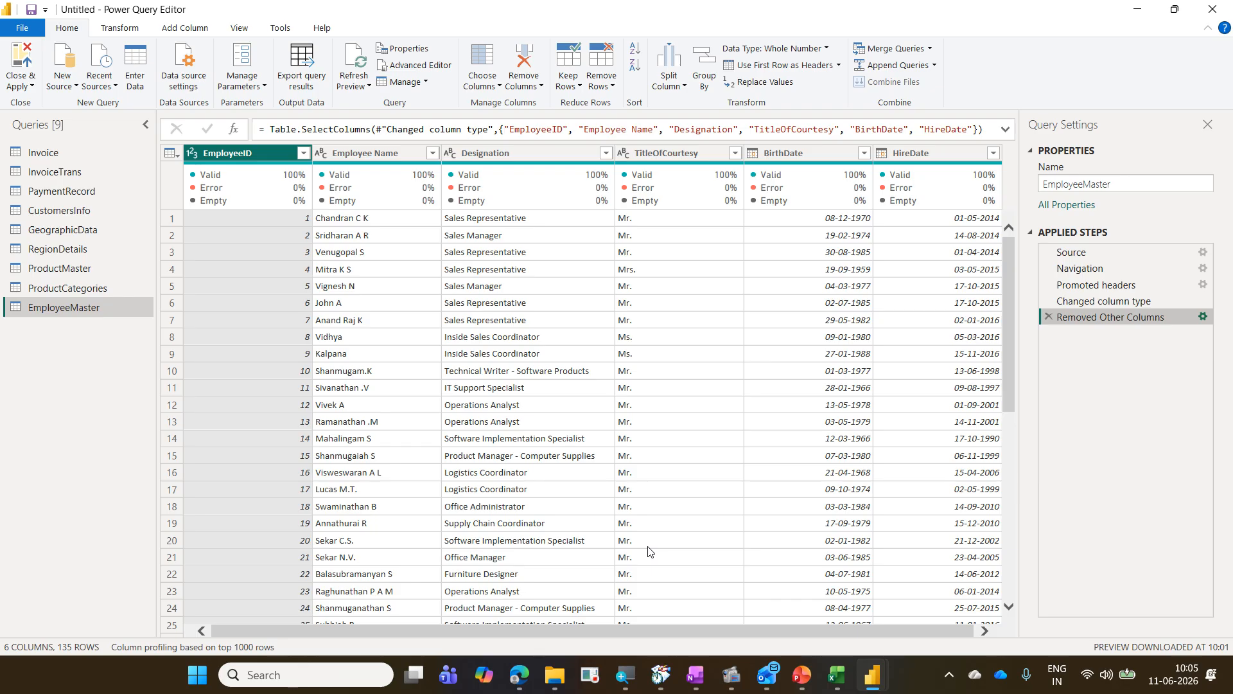
Step: Browse the ProductCategories, ProductMaster and EmployeeMaster queries, scrolling across their columns to review the data
{"action": "left_click", "coordinate": [113, 291]}
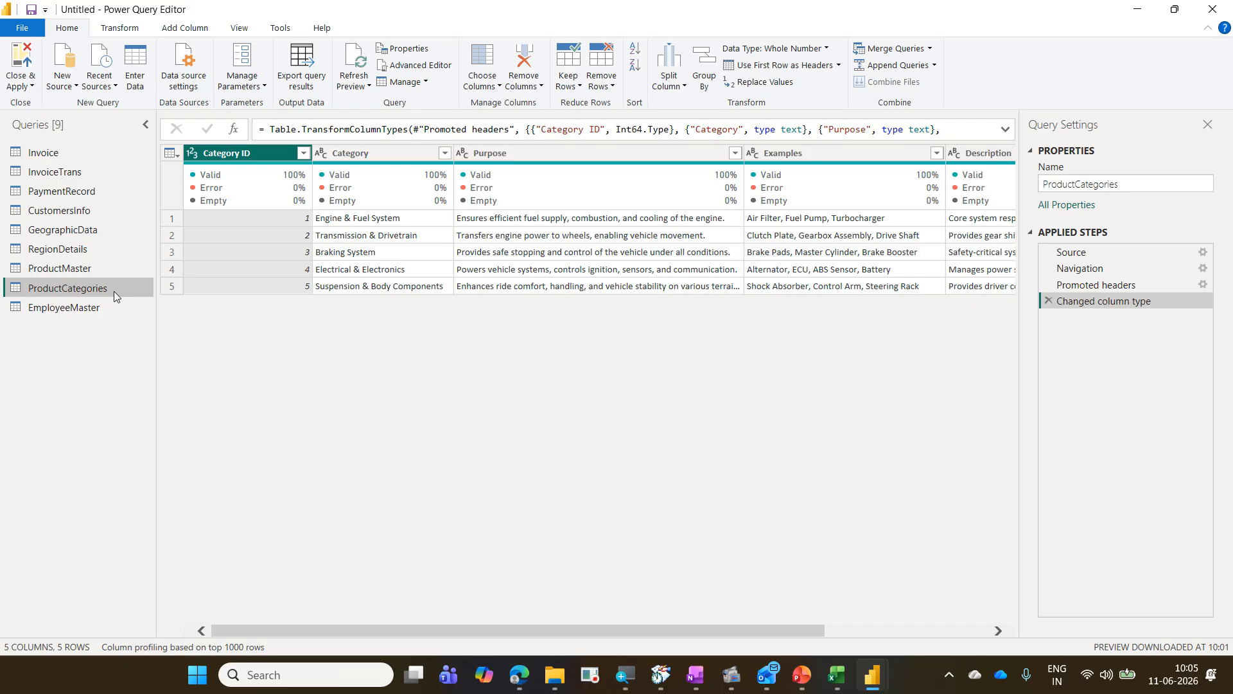
{"action": "left_click", "coordinate": [104, 274]}
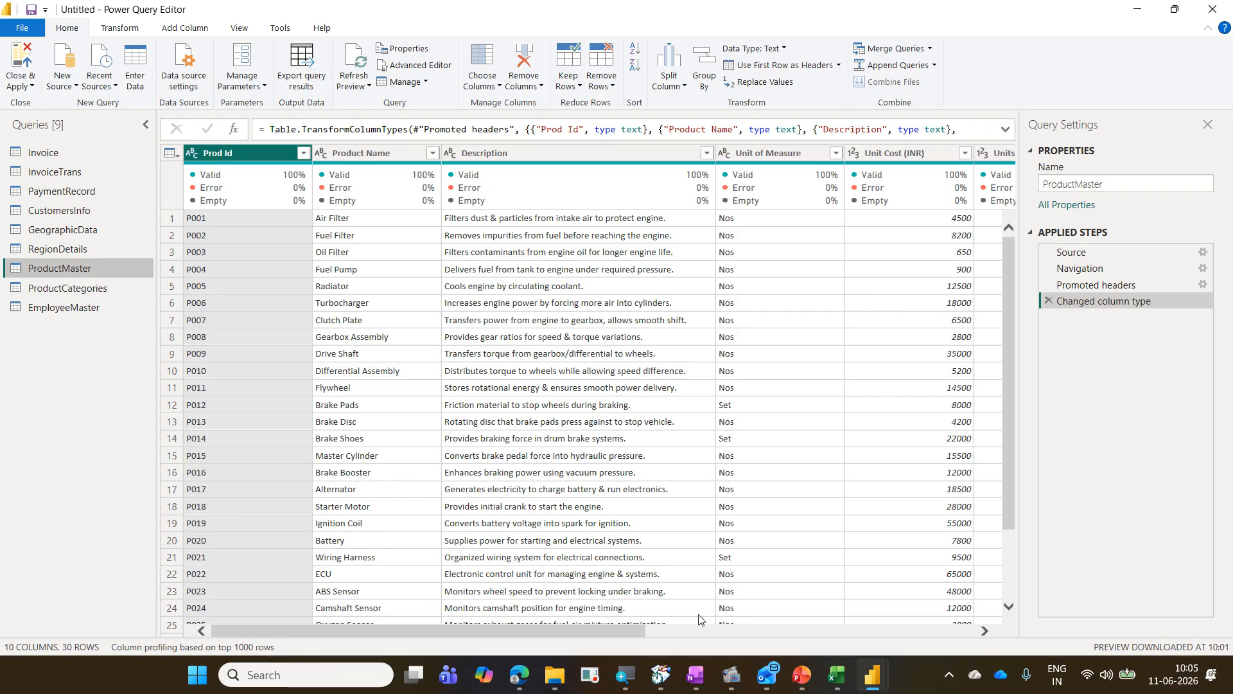
{"action": "left_click_drag", "start_coordinate": [631, 629], "coordinate": [987, 623]}
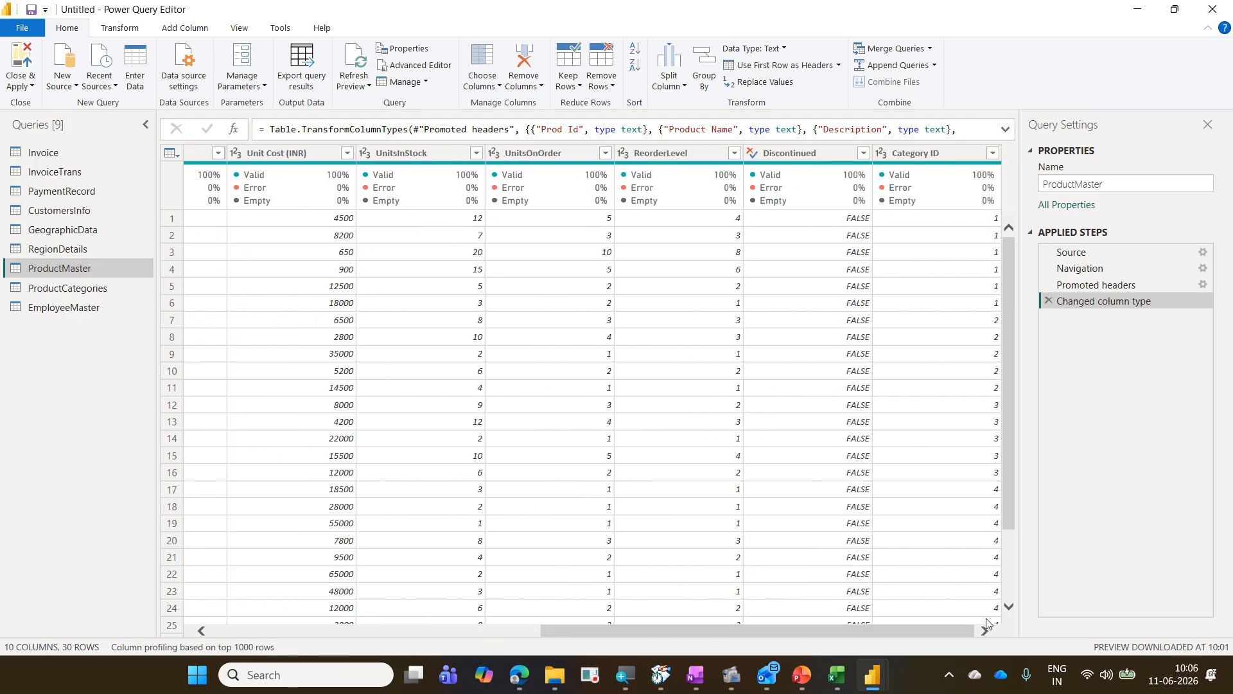
{"action": "left_click_drag", "start_coordinate": [702, 631], "coordinate": [290, 627]}
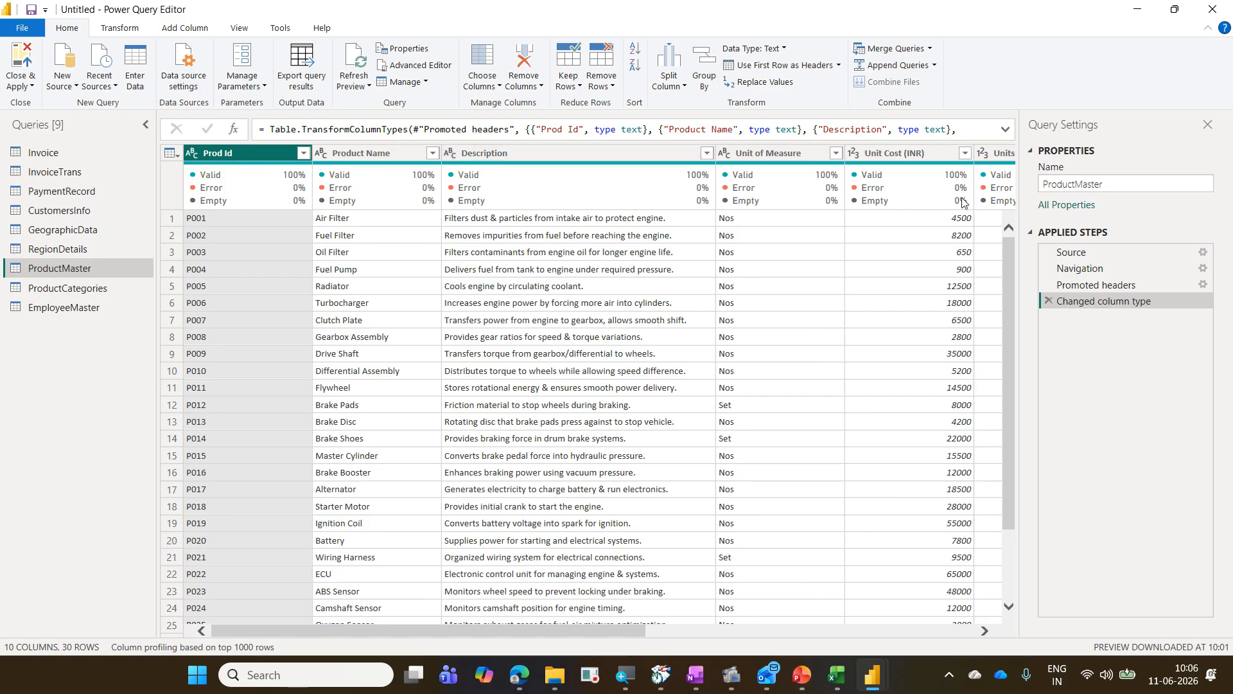
{"action": "mouse_move", "coordinate": [962, 203]}
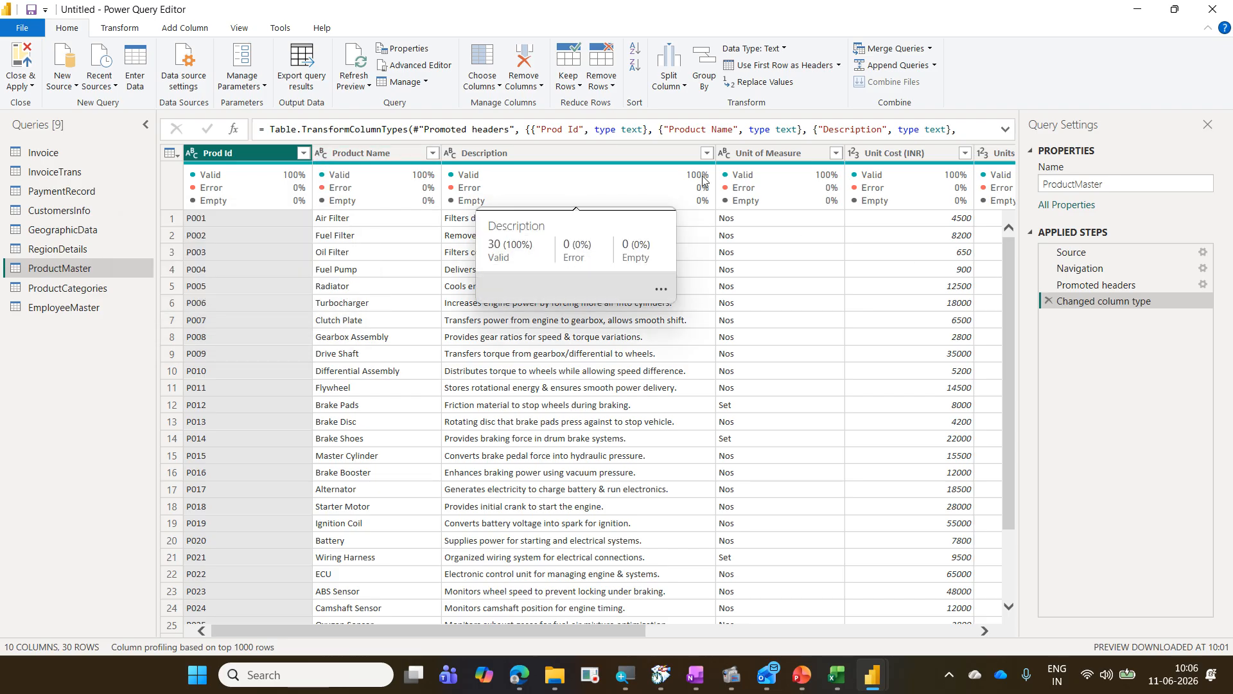
{"action": "mouse_move", "coordinate": [861, 172]}
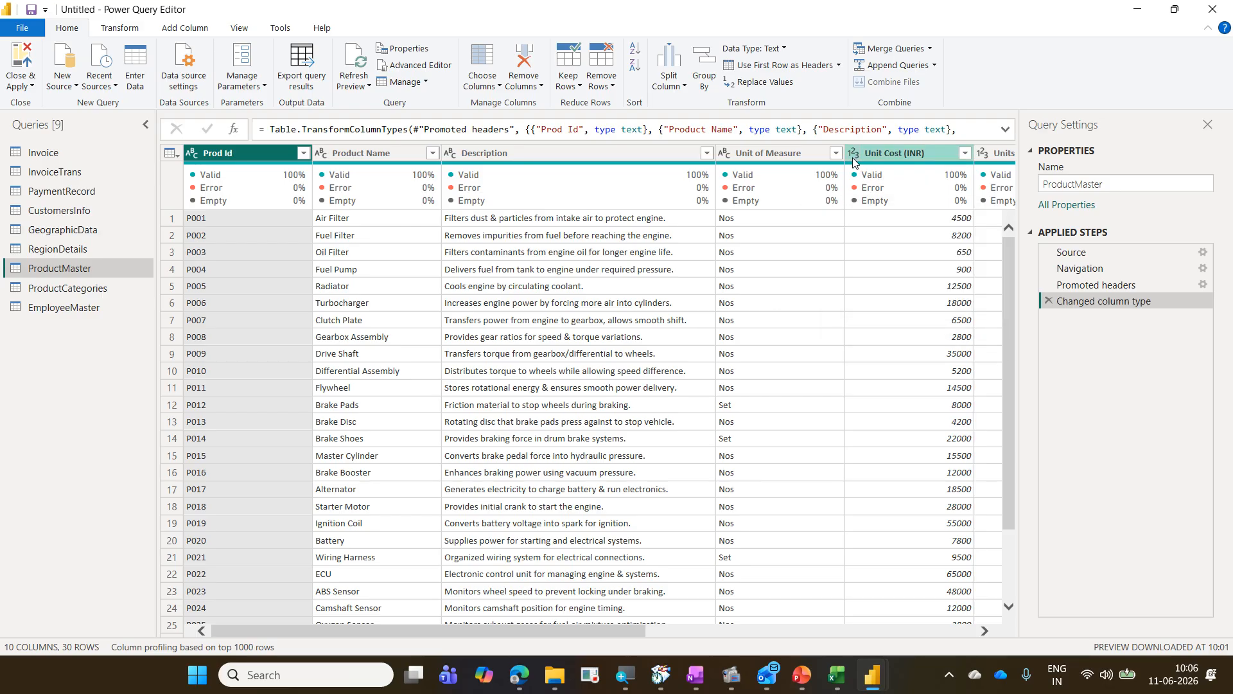
{"action": "left_click_drag", "start_coordinate": [637, 624], "coordinate": [839, 626]}
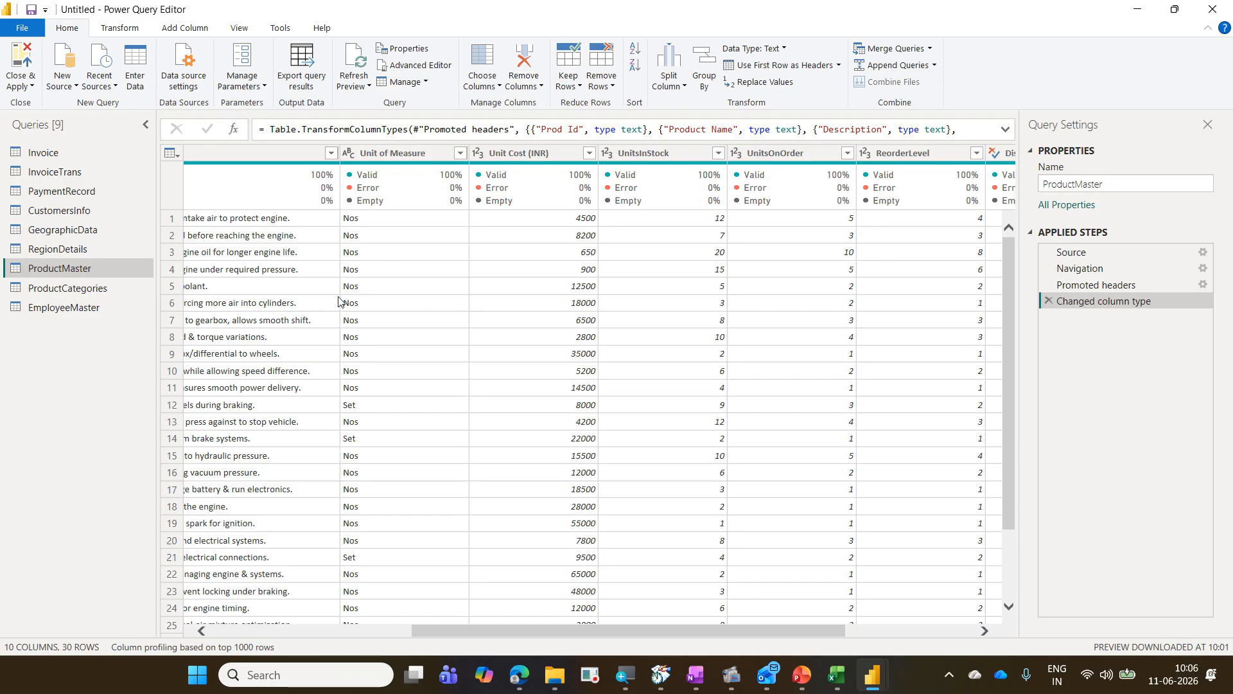
{"action": "left_click", "coordinate": [111, 312]}
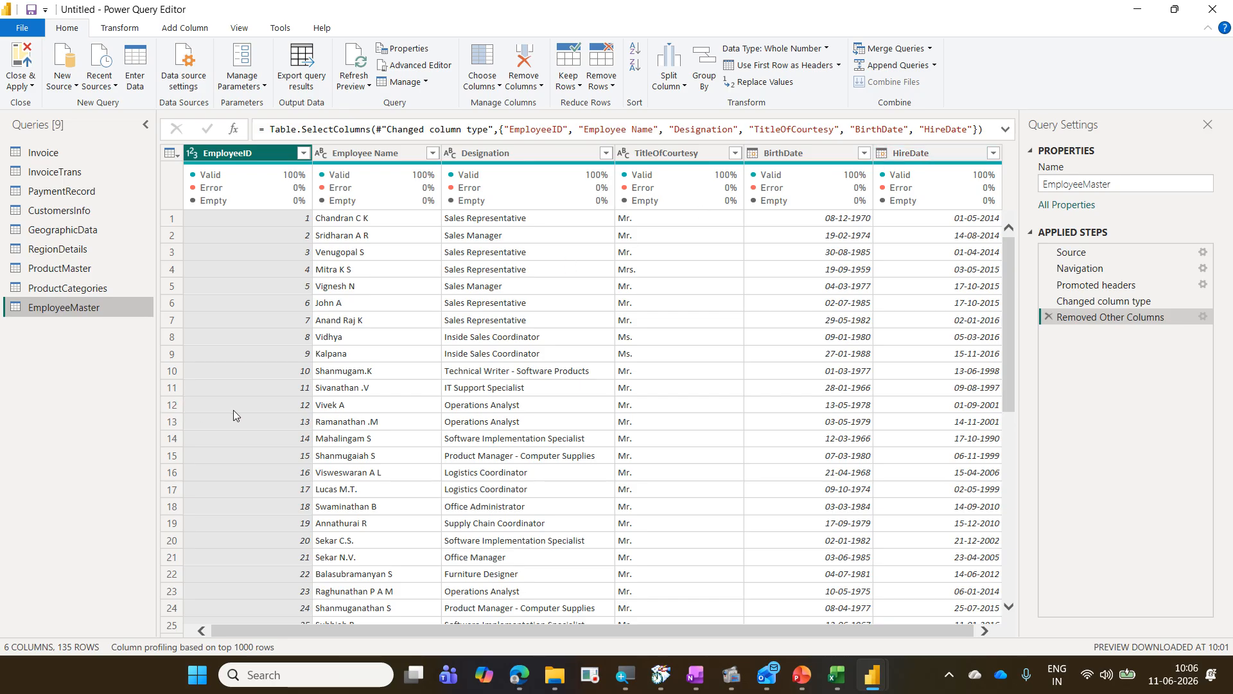
{"action": "left_click", "coordinate": [105, 288]}
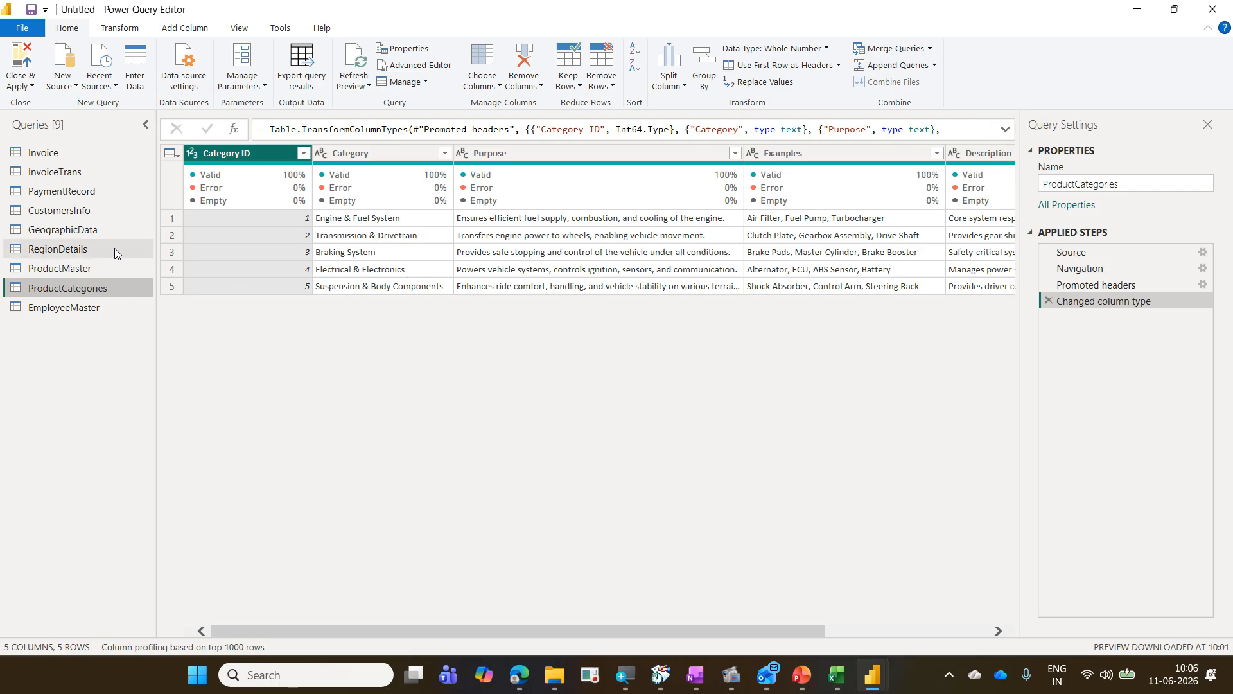
{"action": "left_click", "coordinate": [114, 264]}
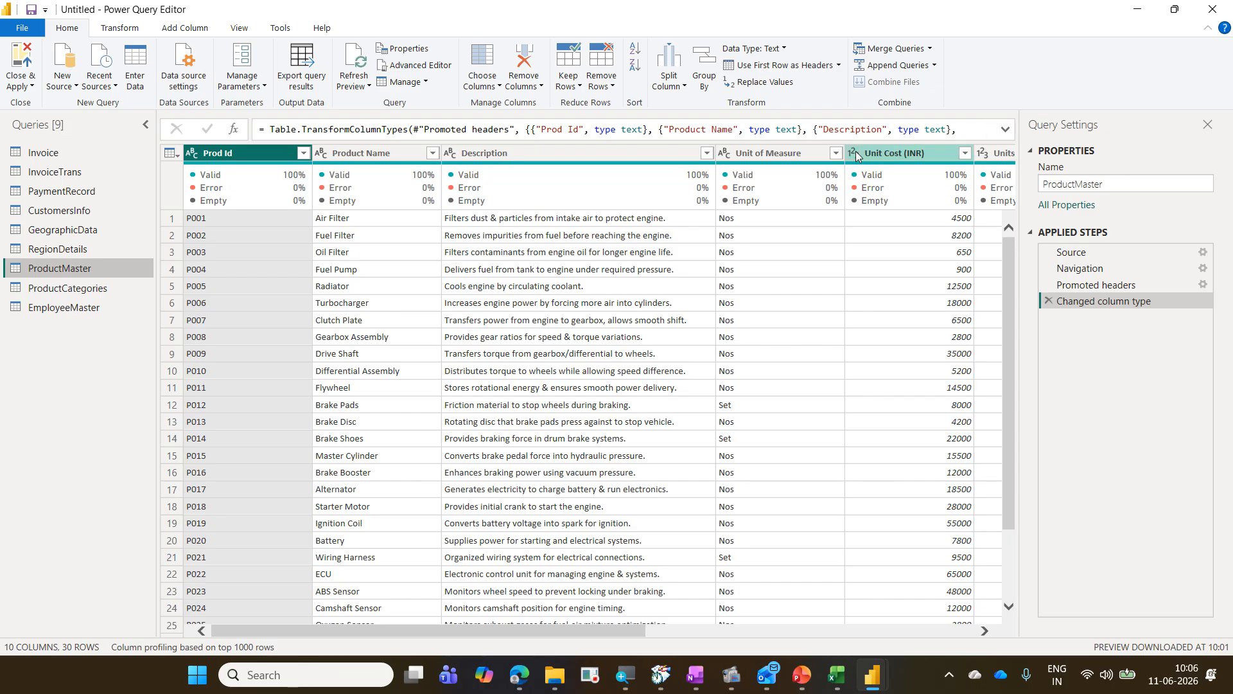
Step: Inspect the data type options for the Unit Cost (INR) column of ProductMaster, including Detect Data Type
{"action": "left_click", "coordinate": [879, 154]}
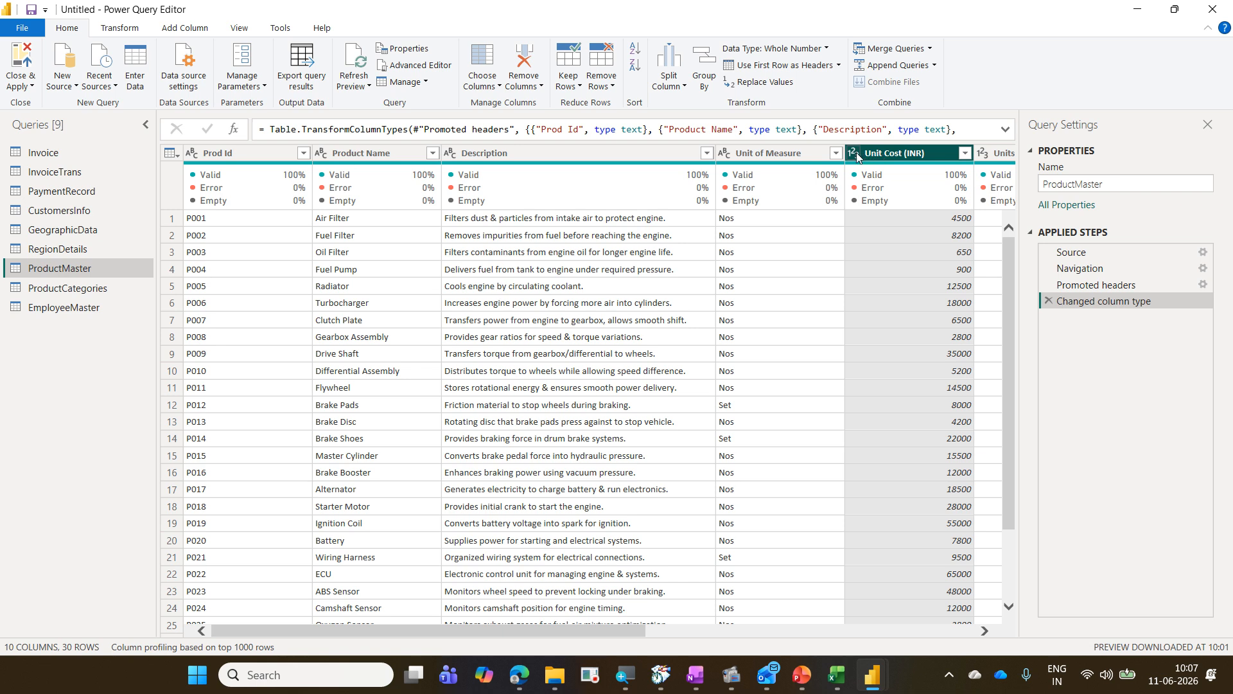
{"action": "left_click", "coordinate": [854, 156]}
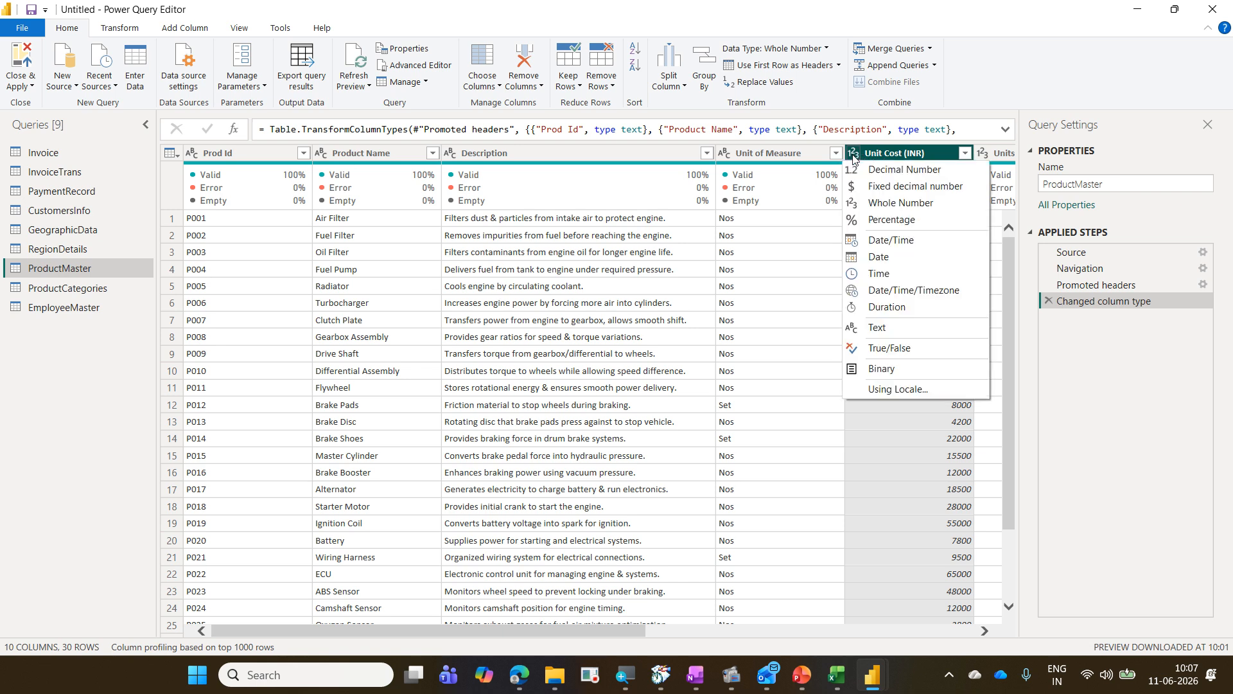
{"action": "left_click", "coordinate": [1005, 75]}
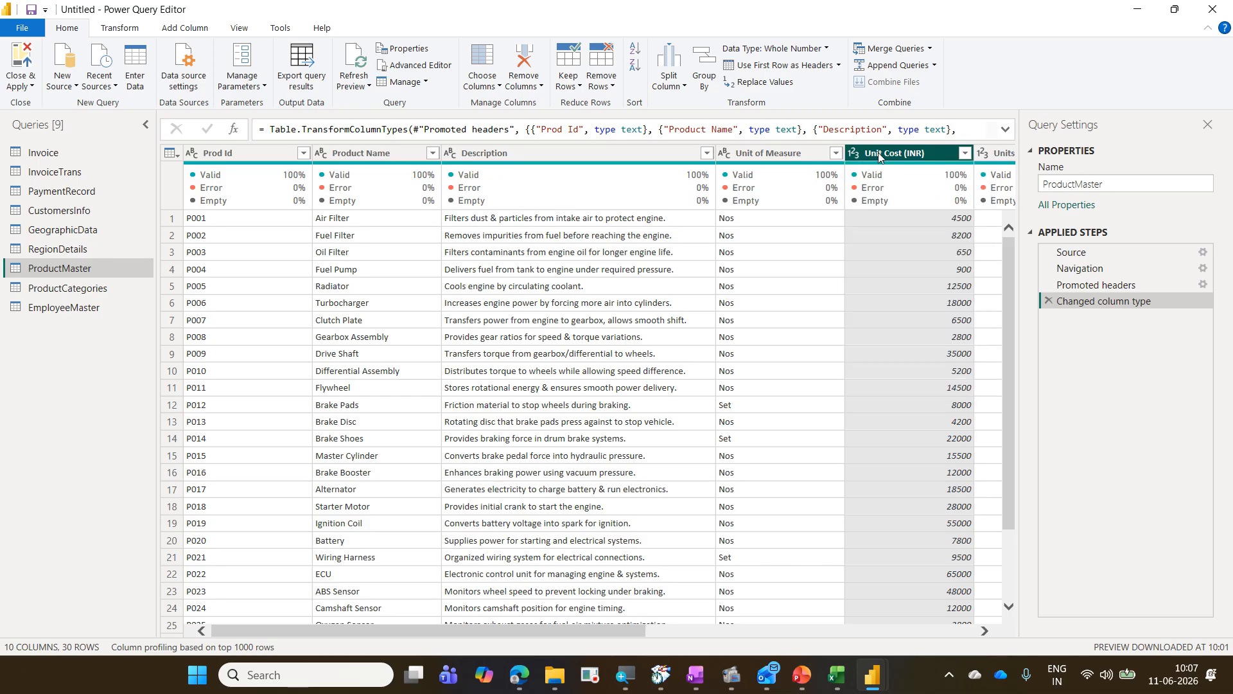
{"action": "left_click", "coordinate": [119, 28]}
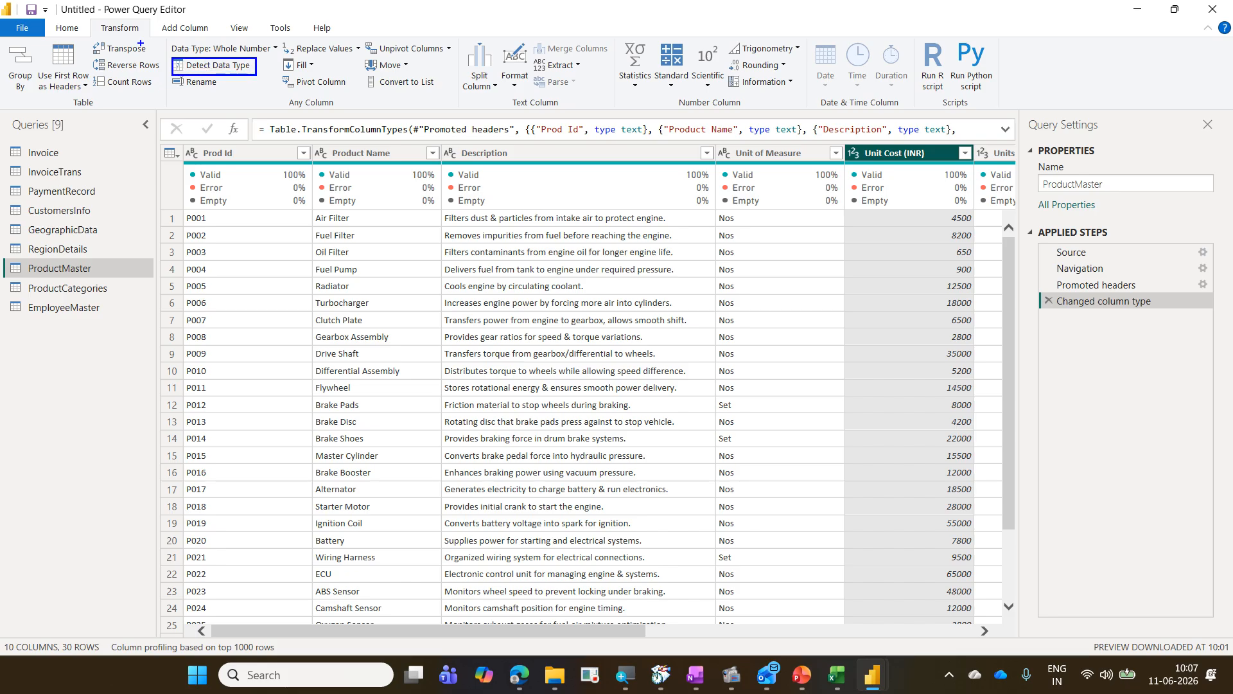
{"action": "left_click_drag", "start_coordinate": [95, 20], "coordinate": [169, 67]}
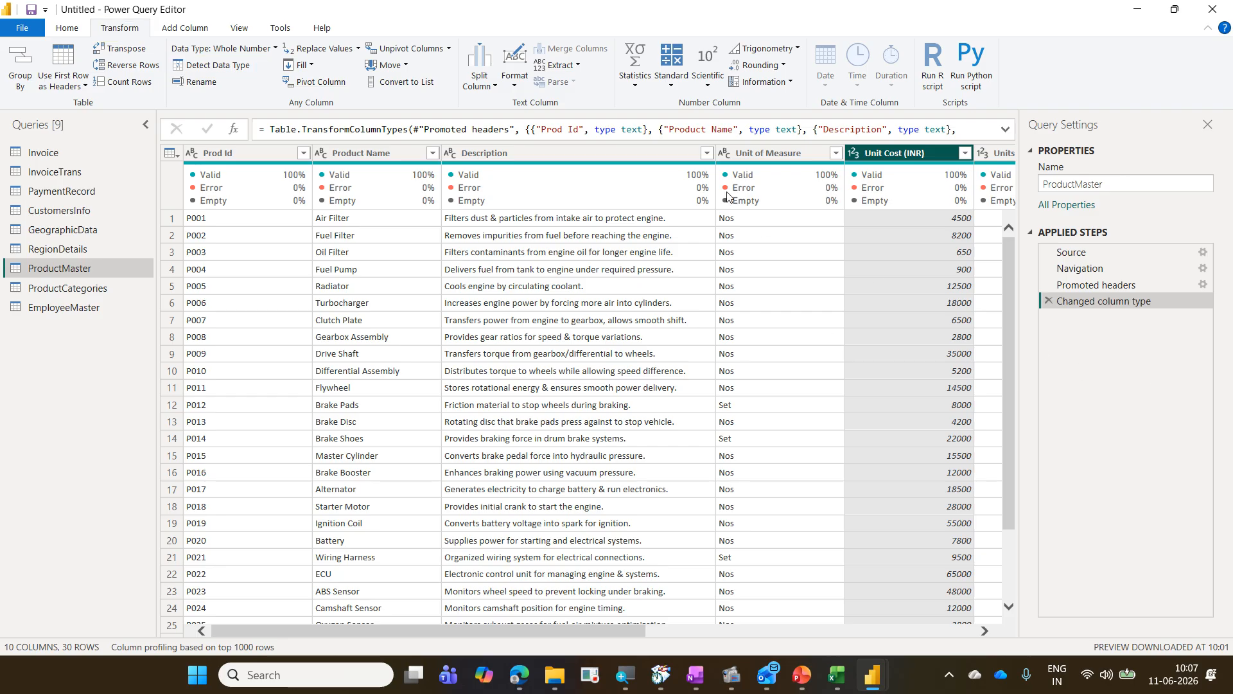
{"action": "left_click", "coordinate": [854, 154]}
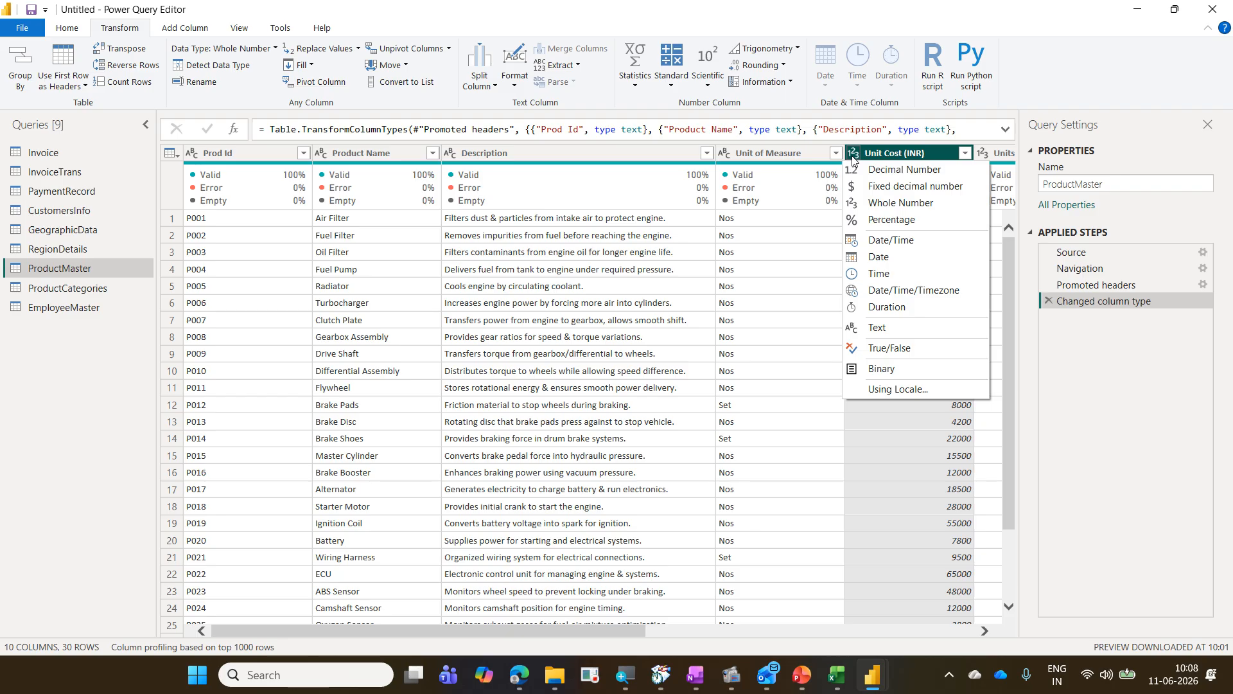
{"action": "left_click", "coordinate": [853, 154]}
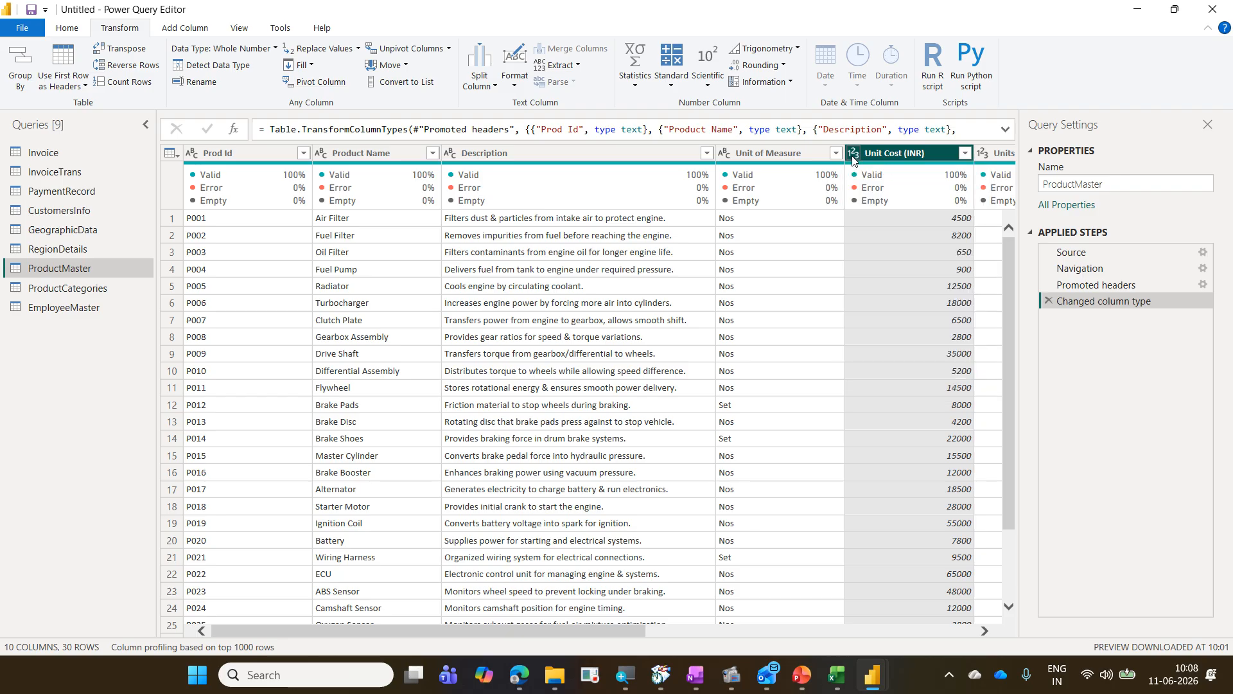
Step: In the CustomersInfo query, choose columns to remove Email Address and Mobile, keeping the other customer fields
{"action": "left_click", "coordinate": [76, 256]}
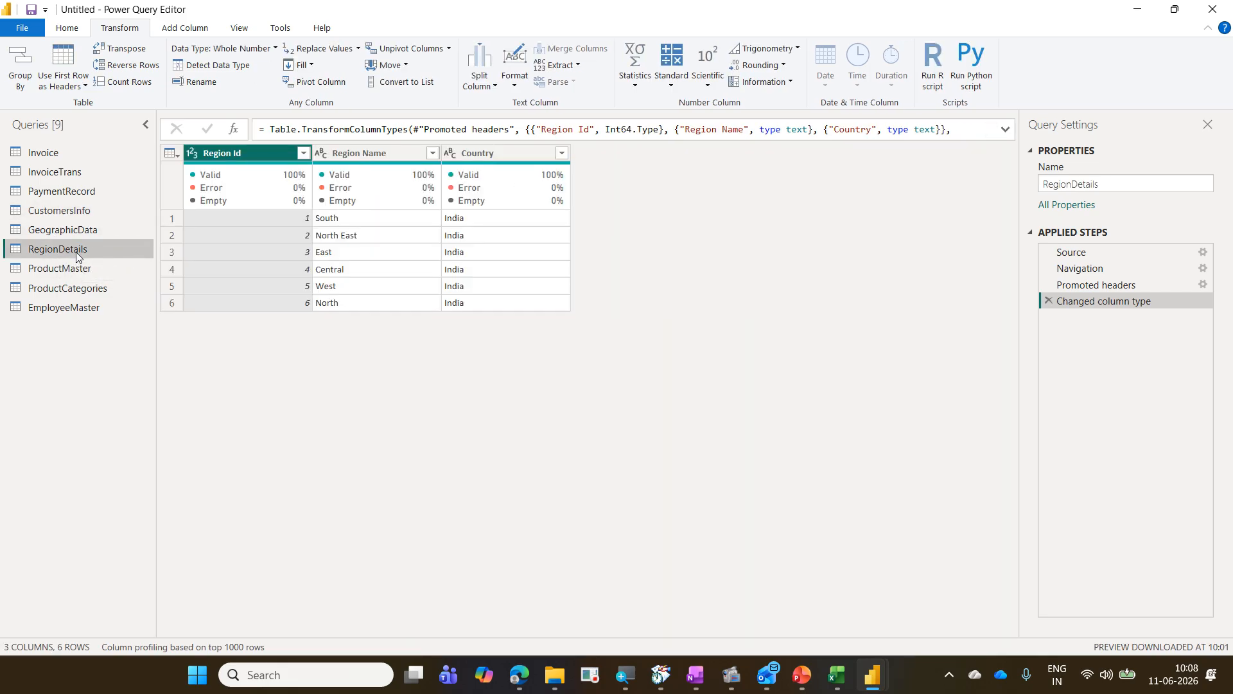
{"action": "left_click", "coordinate": [79, 236]}
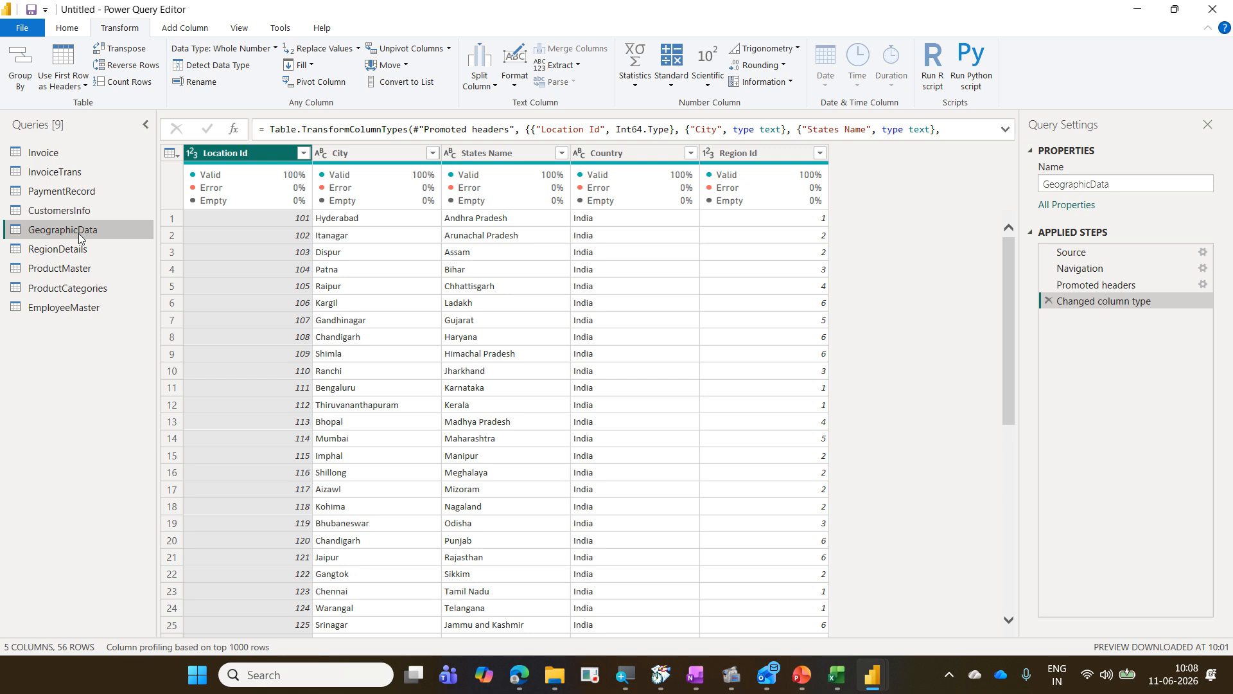
{"action": "left_click", "coordinate": [81, 212]}
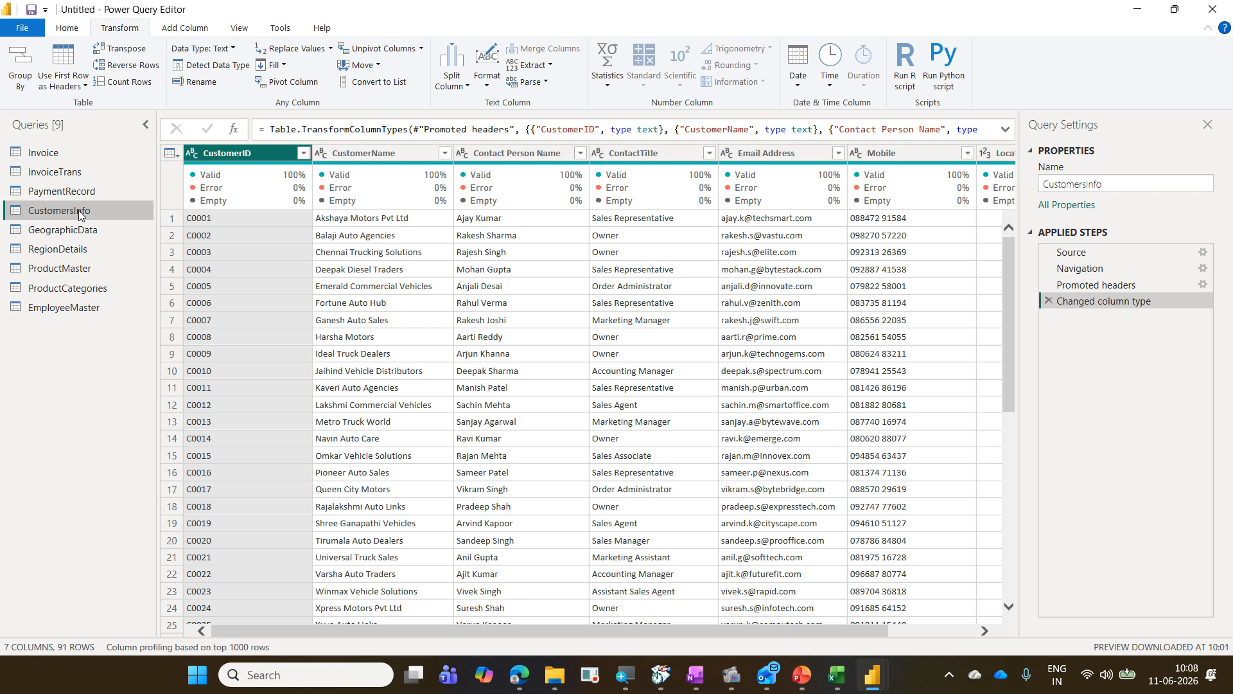
{"action": "left_click_drag", "start_coordinate": [816, 630], "coordinate": [1042, 639]}
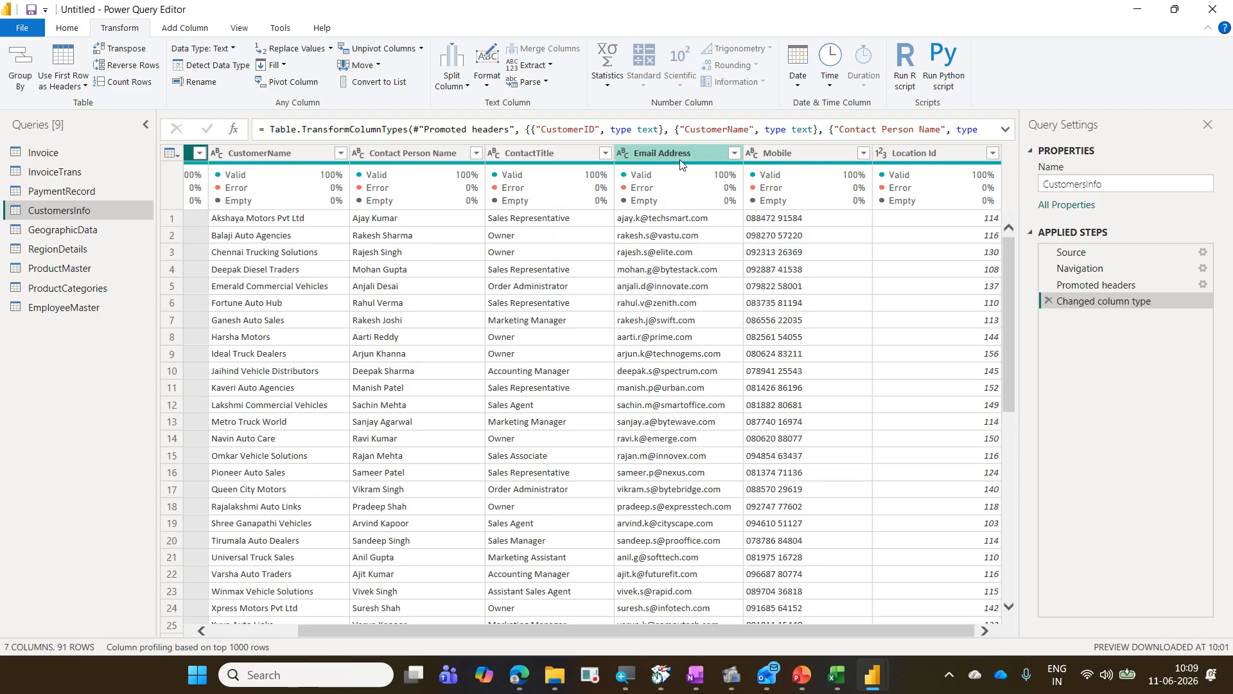
{"action": "mouse_move", "coordinate": [800, 167]}
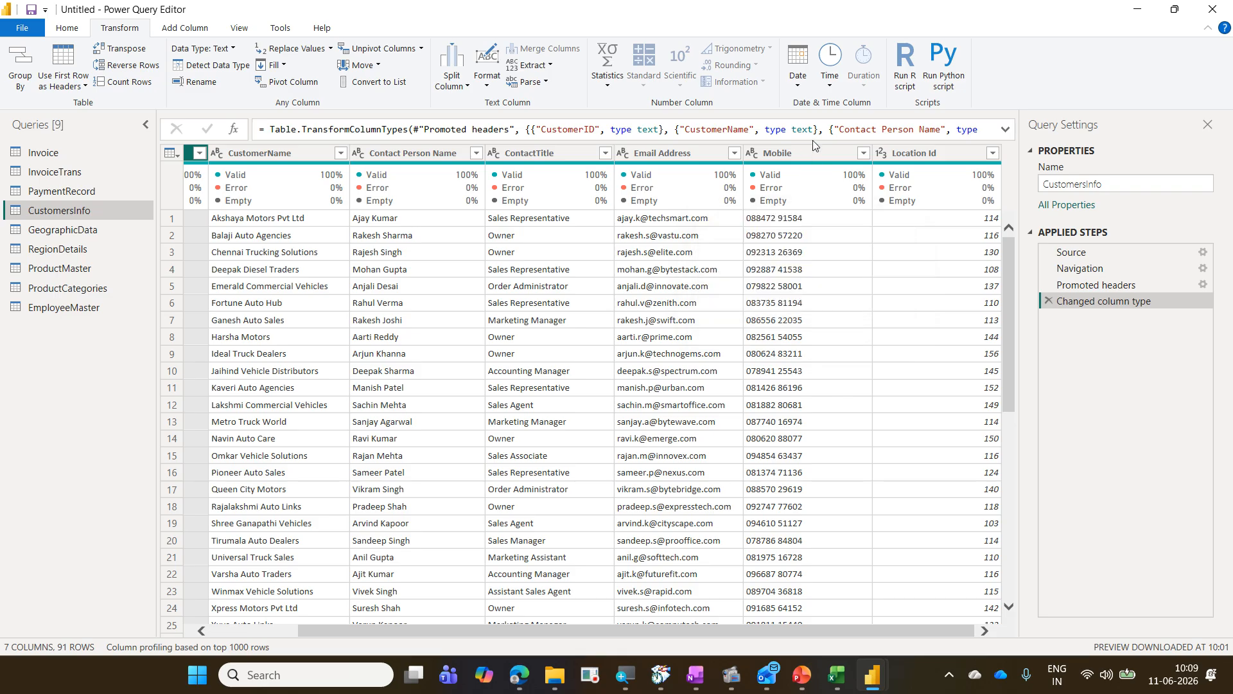
{"action": "left_click", "coordinate": [70, 28]}
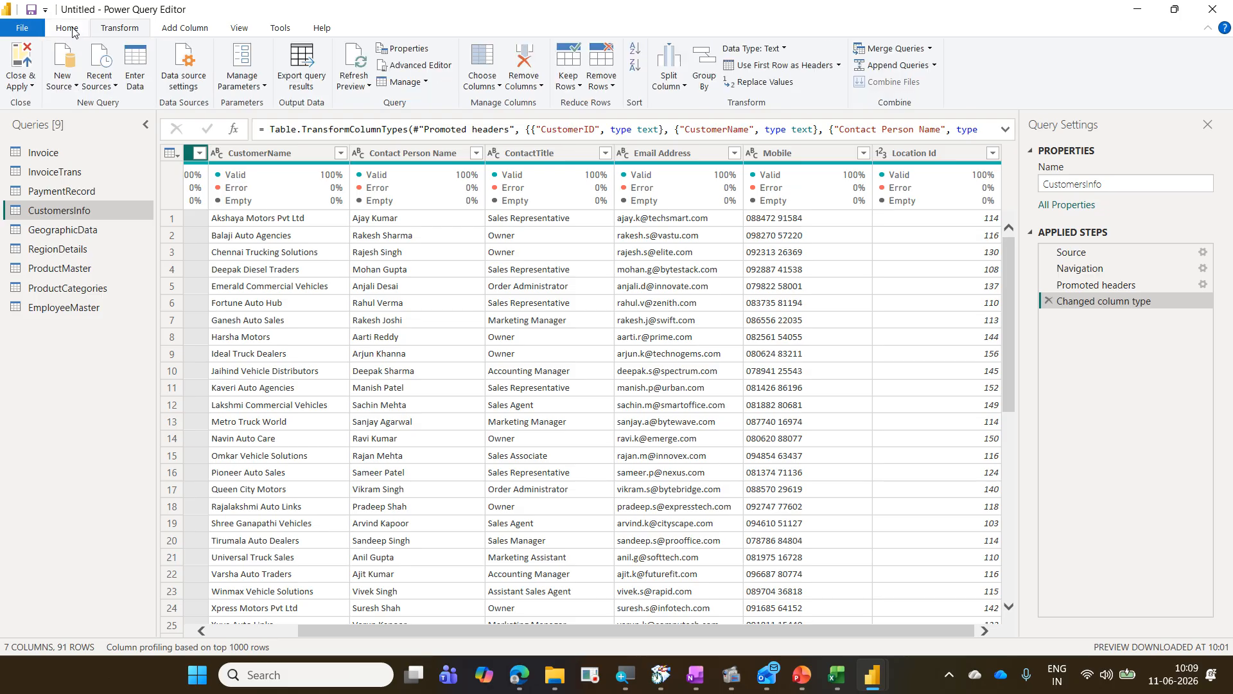
{"action": "left_click", "coordinate": [483, 61]}
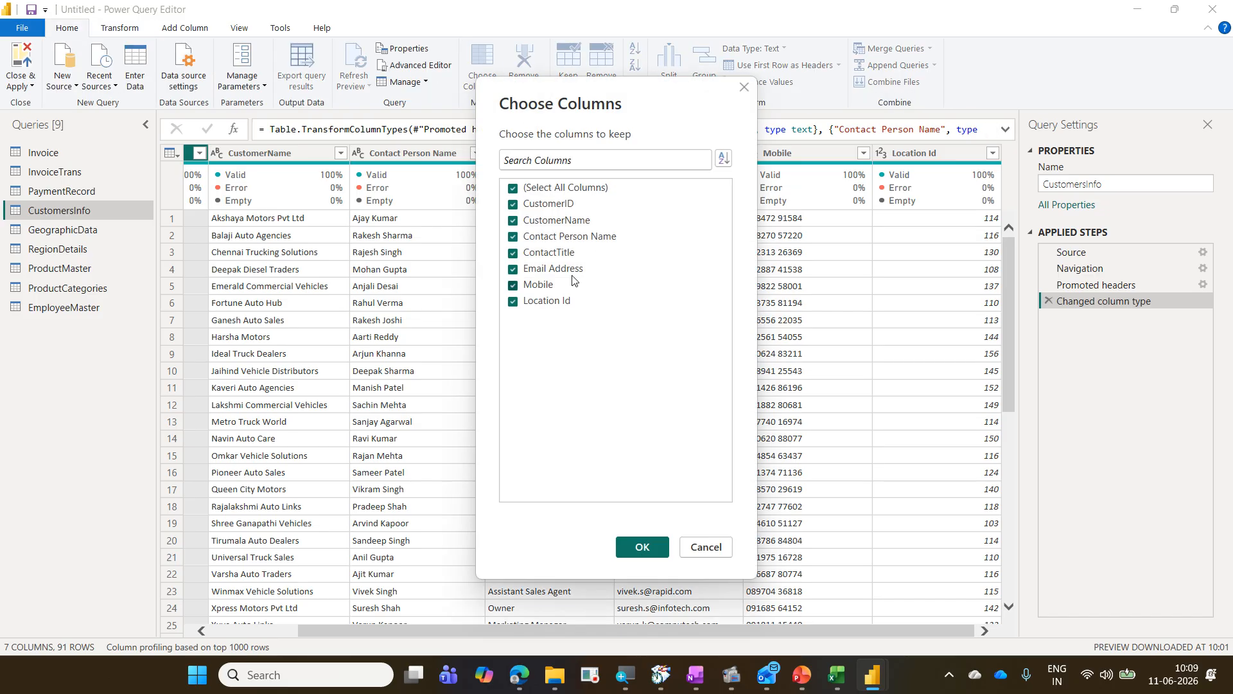
{"action": "left_click", "coordinate": [553, 285]}
{"action": "left_click", "coordinate": [552, 271]}
{"action": "left_click", "coordinate": [641, 552]}
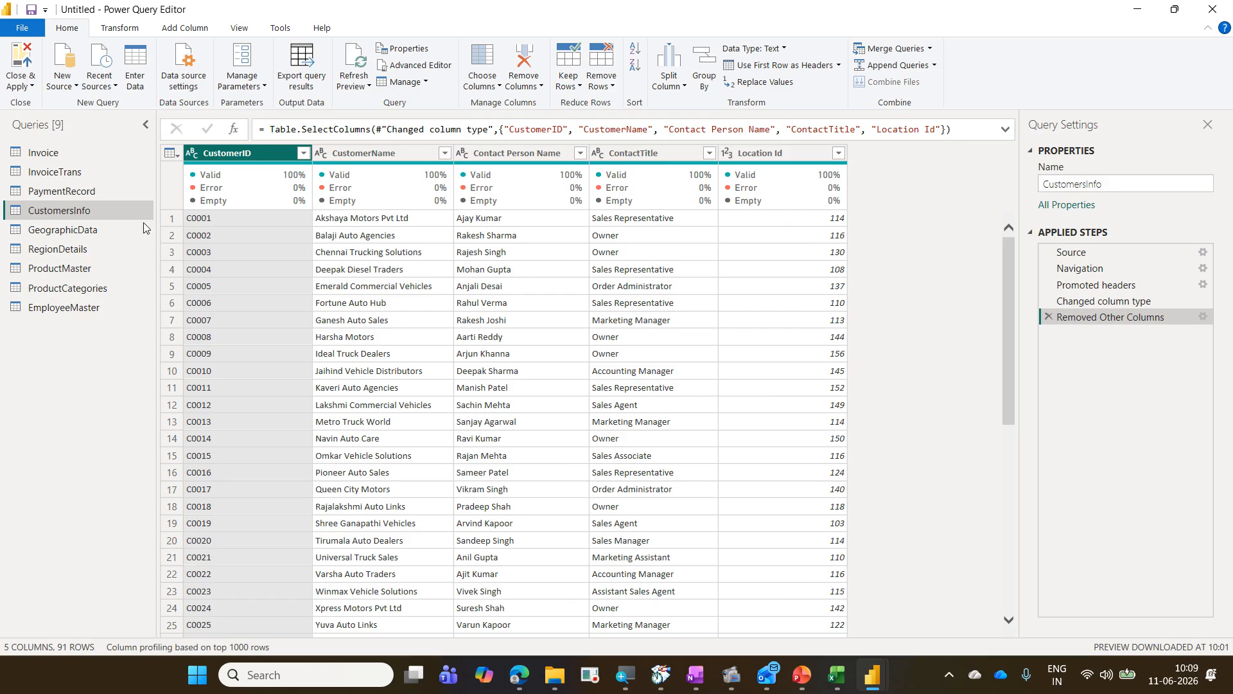
Step: In the Invoice query, choose columns to remove the empty Column7, keeping the remaining invoice fields
{"action": "left_click", "coordinate": [118, 194]}
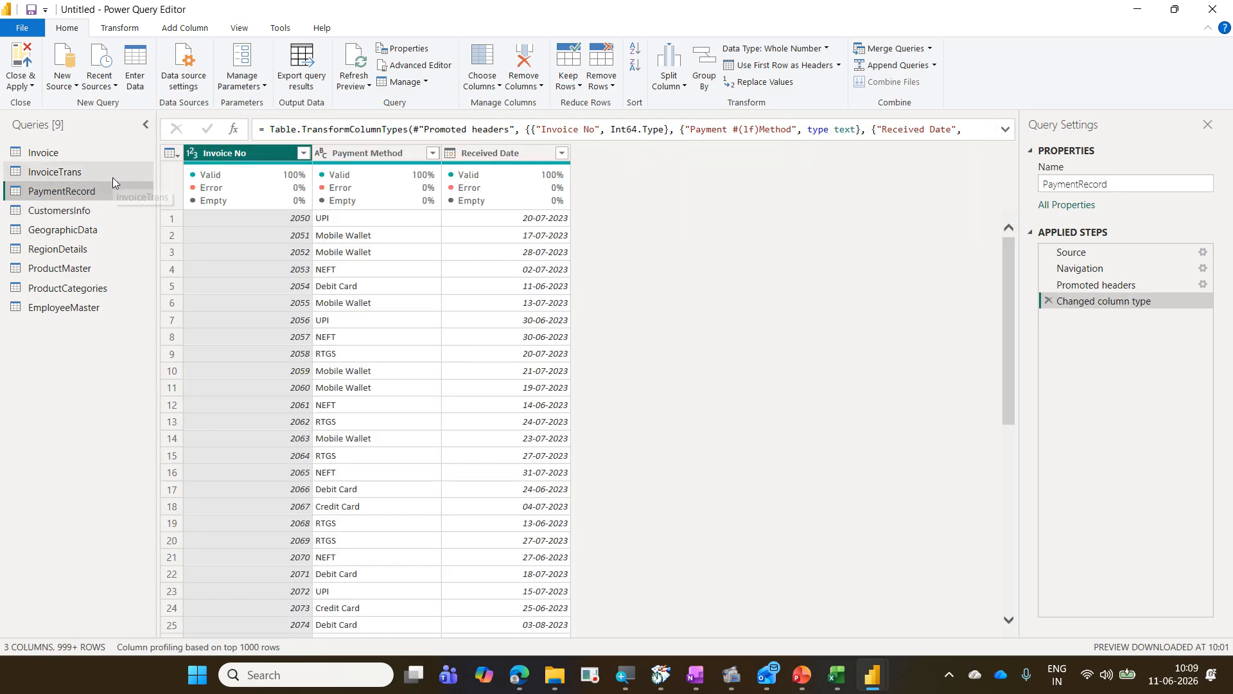
{"action": "left_click", "coordinate": [113, 178]}
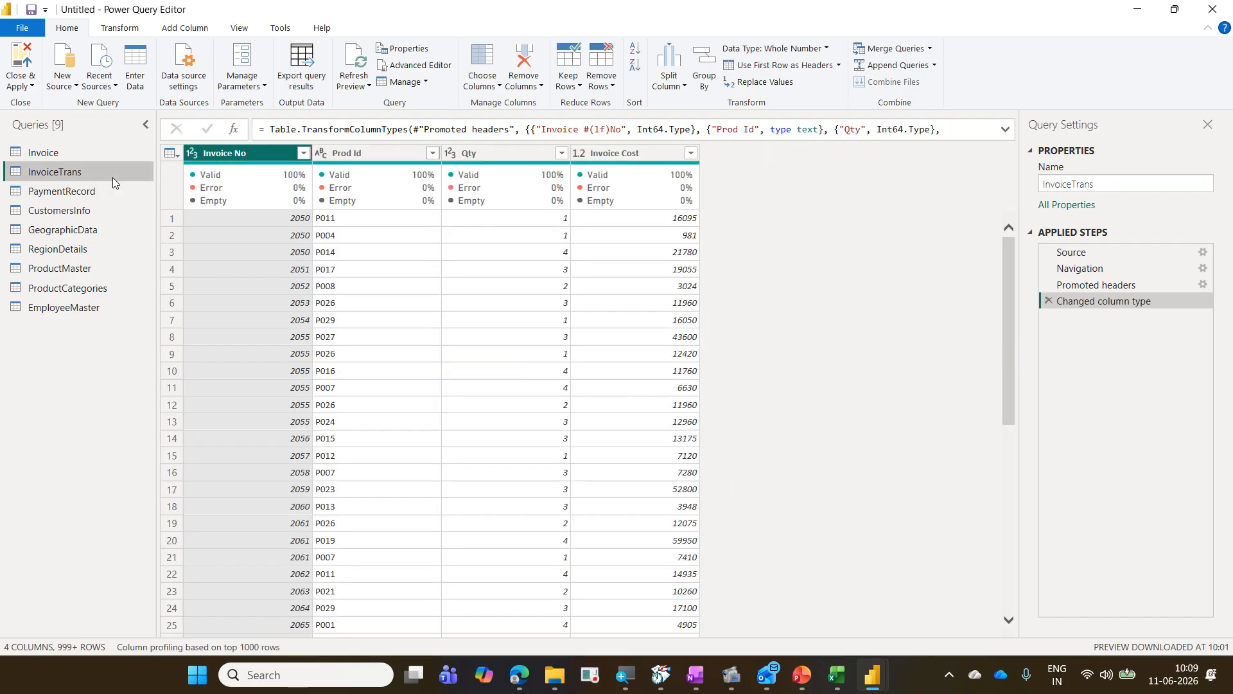
{"action": "left_click", "coordinate": [113, 159]}
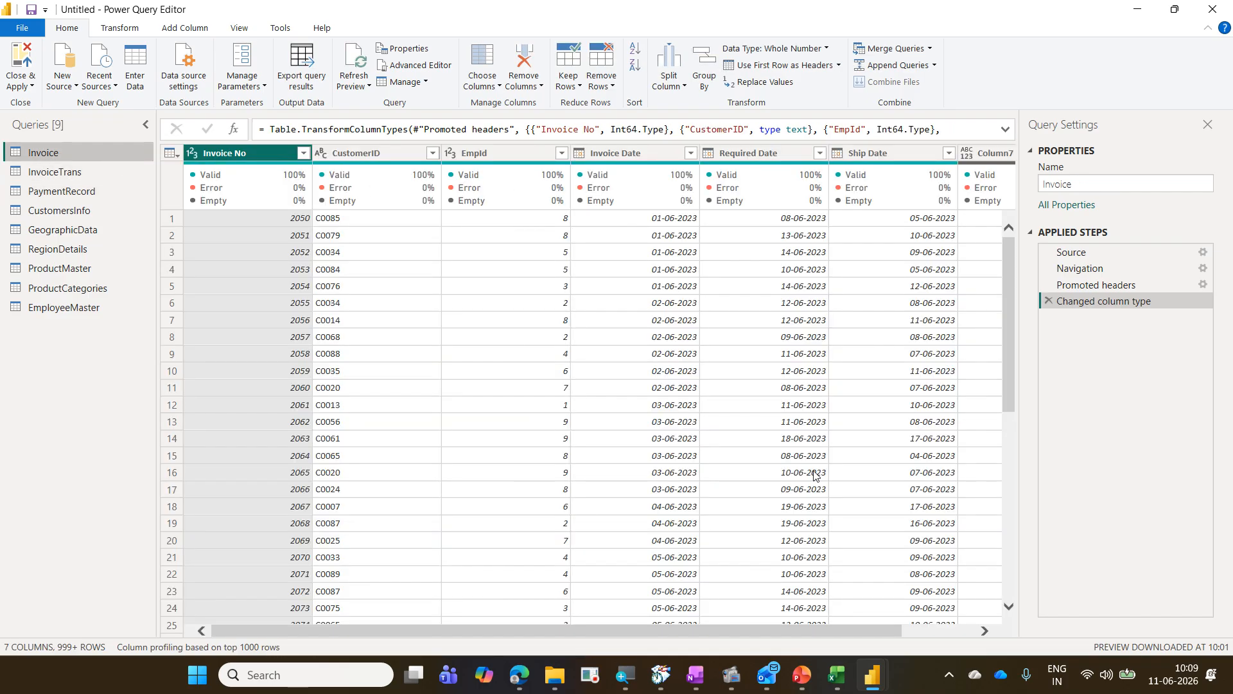
{"action": "mouse_move", "coordinate": [837, 674]}
{"action": "left_click_drag", "start_coordinate": [830, 627], "coordinate": [903, 627]}
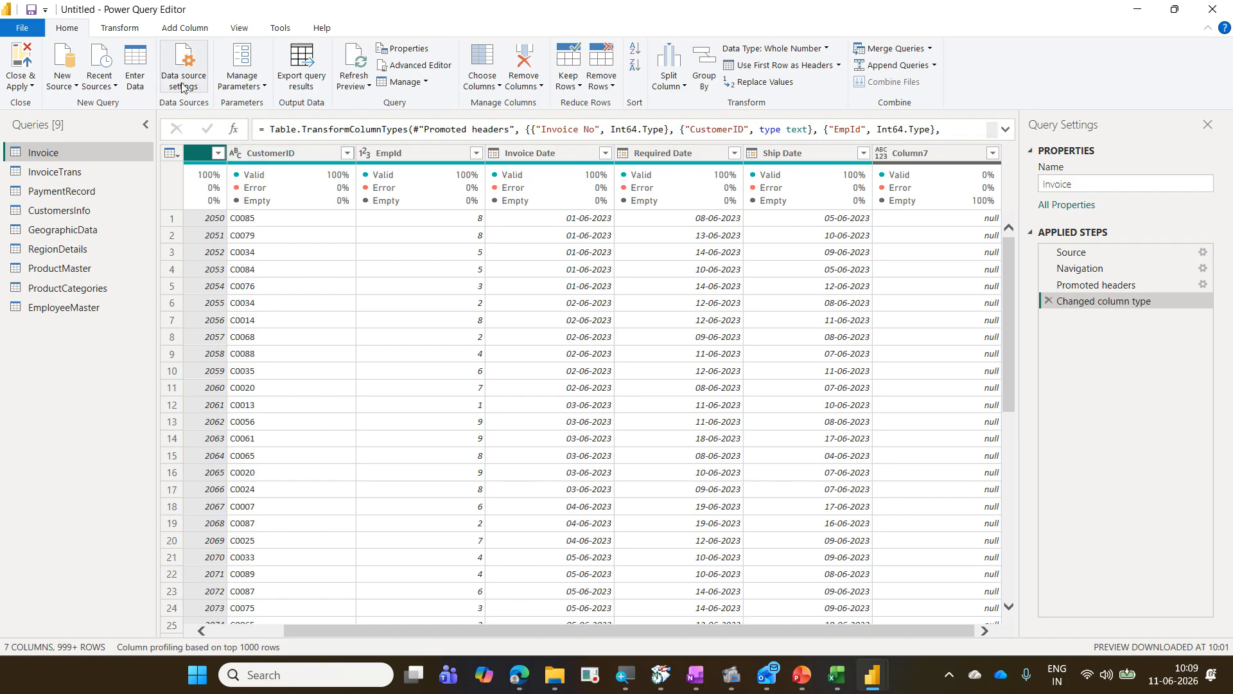
{"action": "left_click", "coordinate": [483, 62]}
{"action": "left_click", "coordinate": [543, 302]}
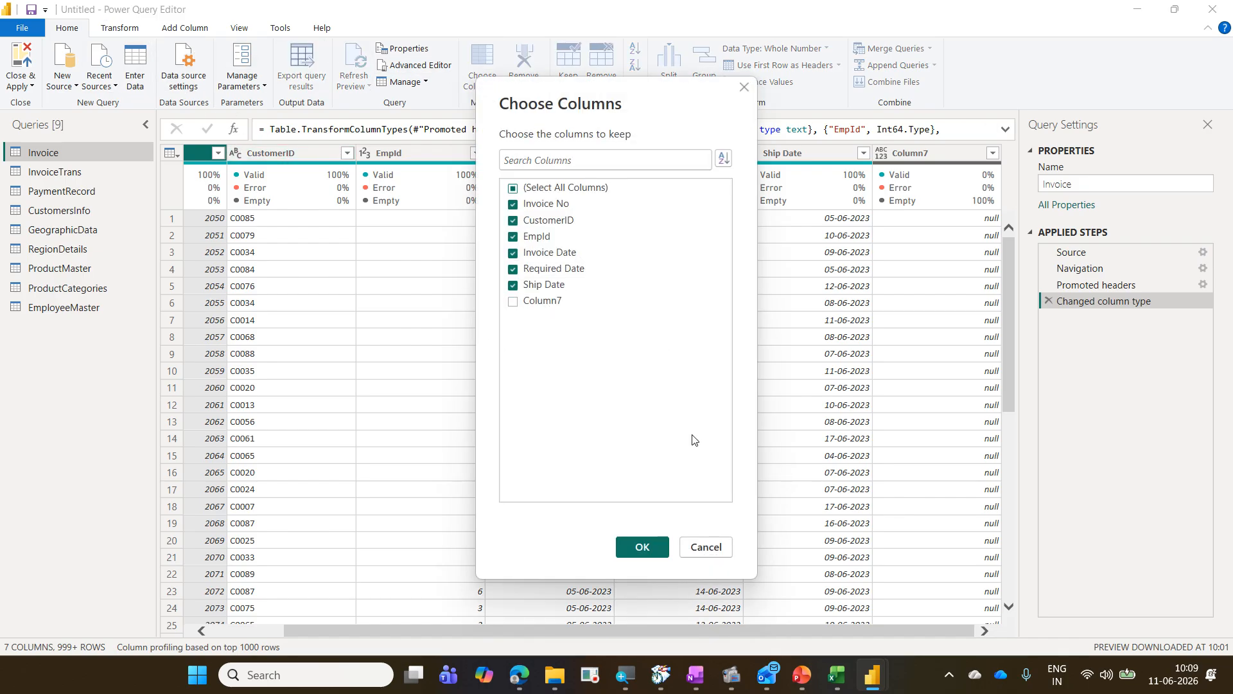
{"action": "left_click", "coordinate": [643, 548]}
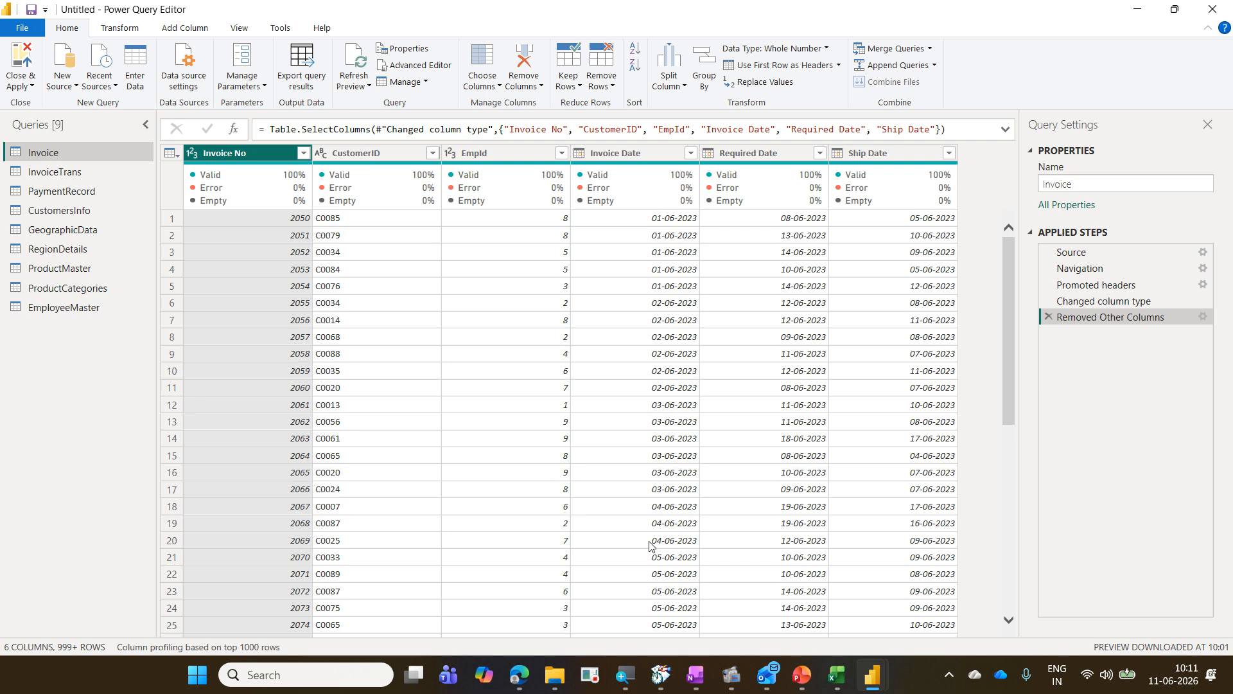
Step: Close and apply the queries to load the tables into the Power BI report
{"action": "left_click", "coordinate": [26, 90]}
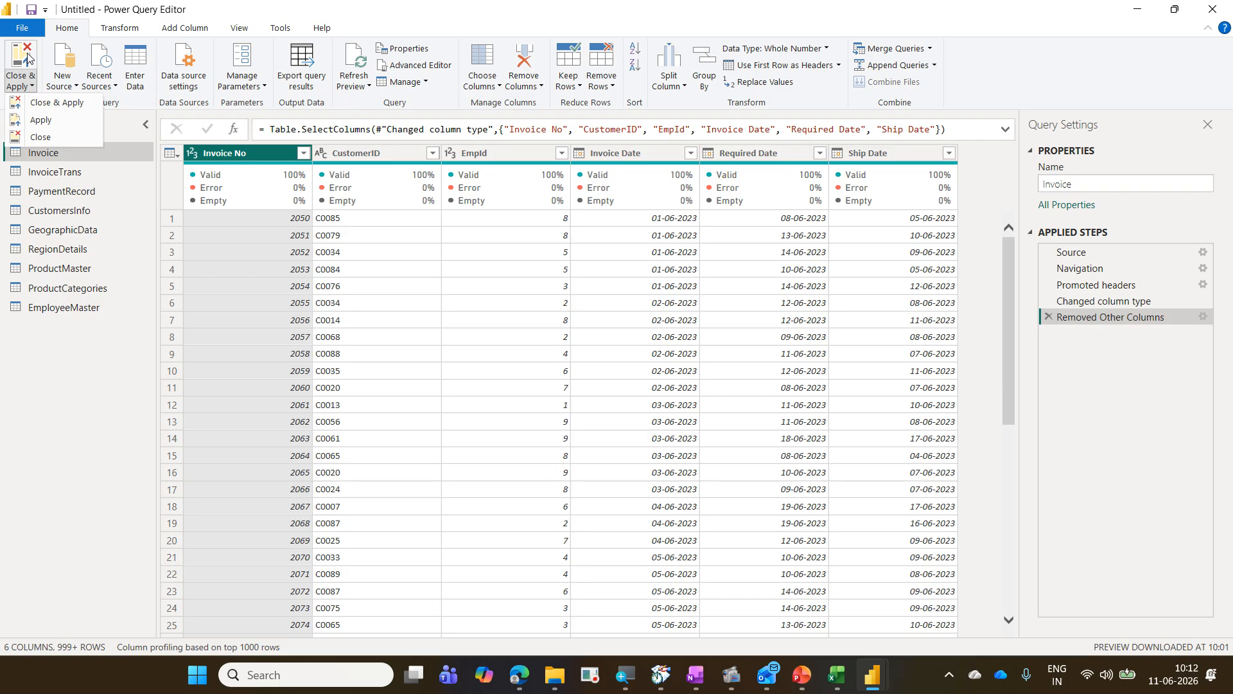
{"action": "left_click", "coordinate": [27, 57]}
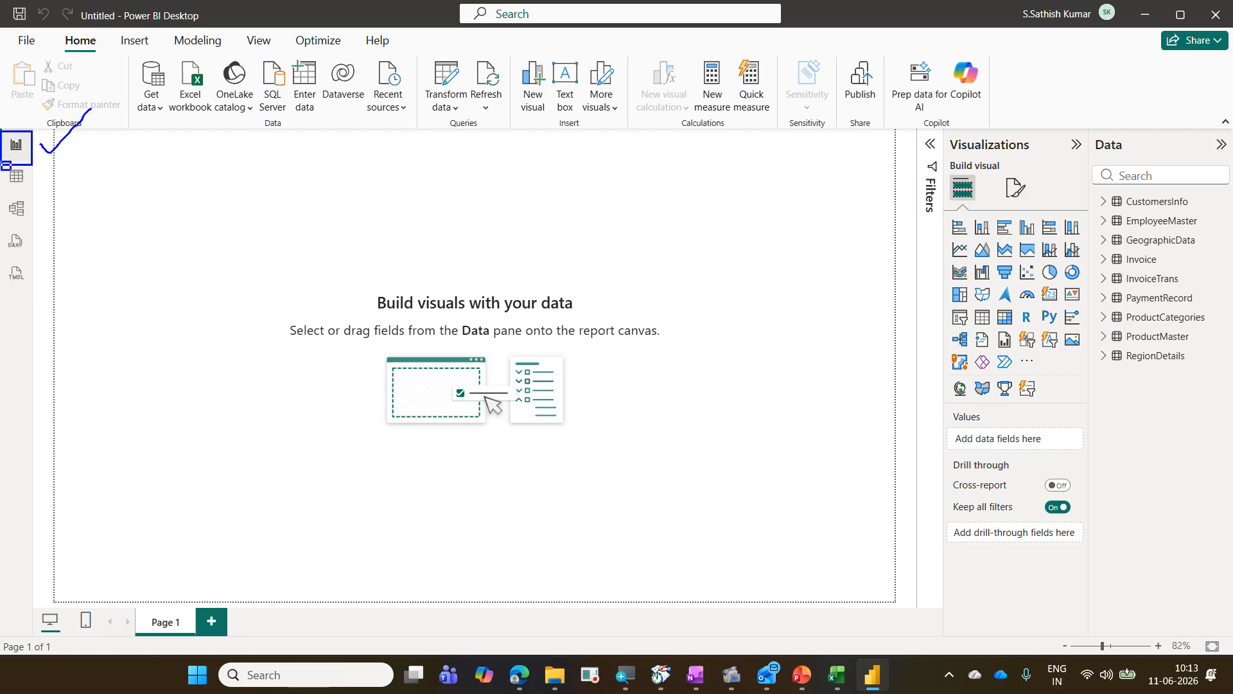
{"action": "left_click_drag", "start_coordinate": [39, 183], "coordinate": [99, 145]}
{"action": "key", "text": "Escape"}
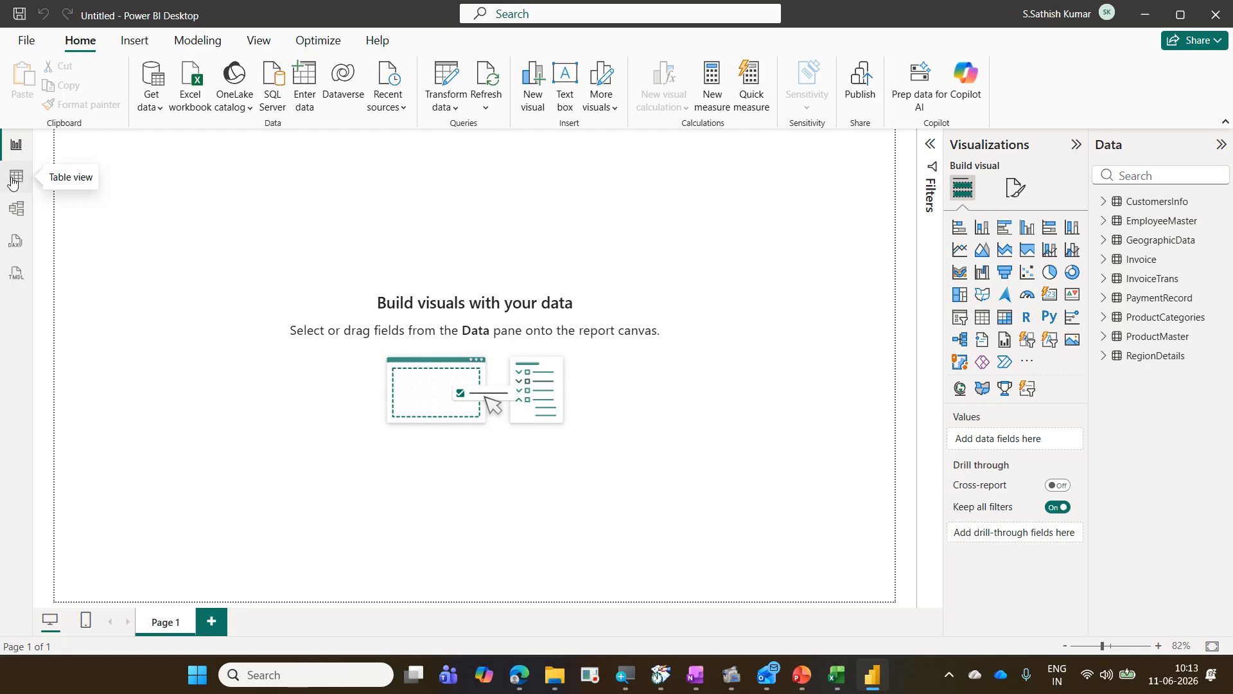
Step: Open the model view and rearrange the PaymentRecord, Invoice and InvoiceTrans table cards in the relationship diagram
{"action": "left_click", "coordinate": [21, 210]}
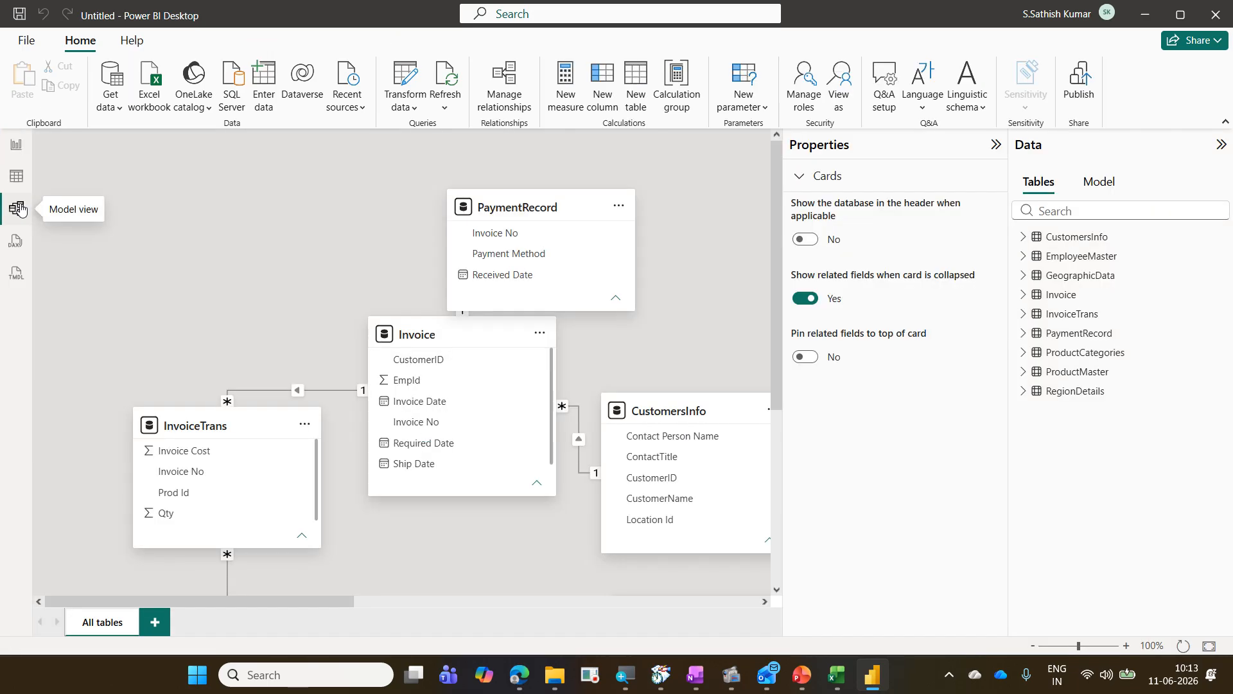
{"action": "mouse_move", "coordinate": [492, 203]}
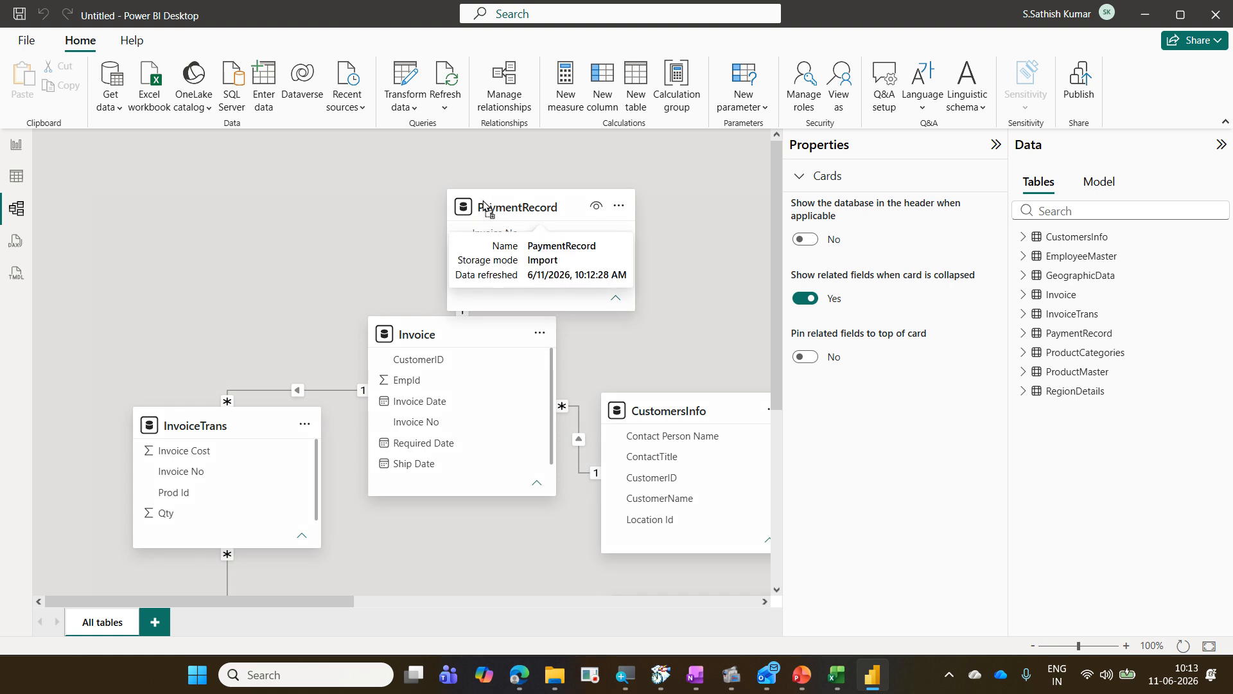
{"action": "left_click_drag", "start_coordinate": [492, 203], "coordinate": [415, 204]}
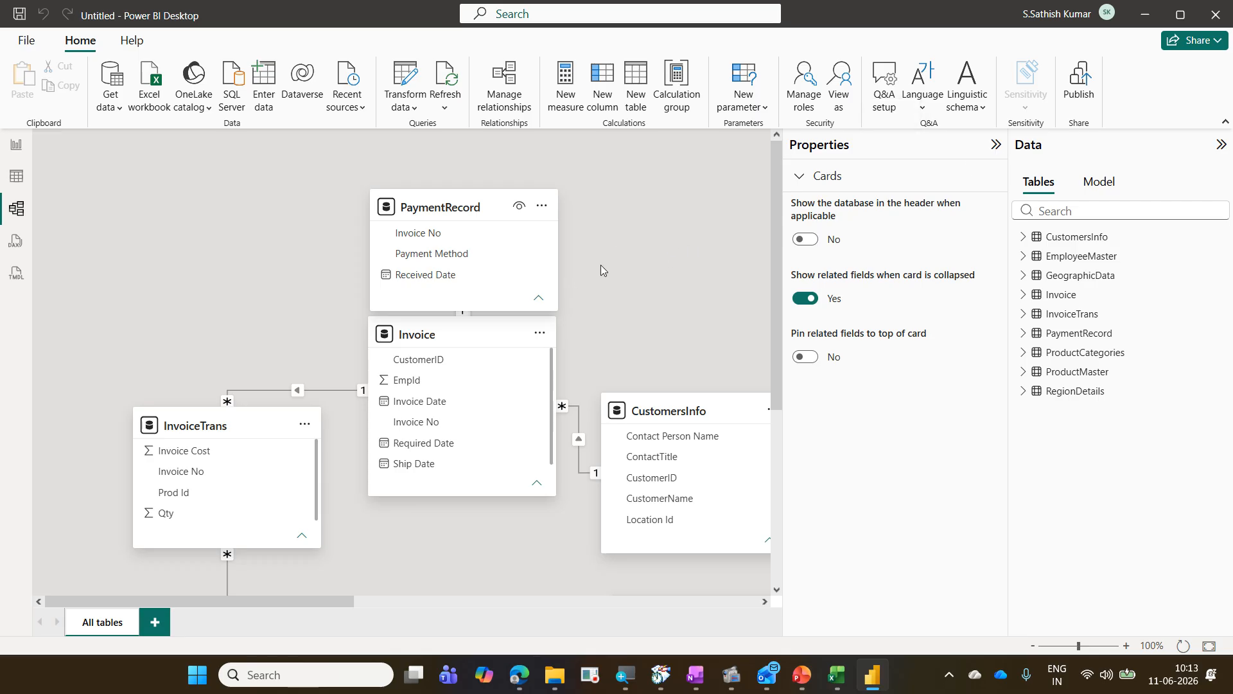
{"action": "left_click", "coordinate": [998, 145]}
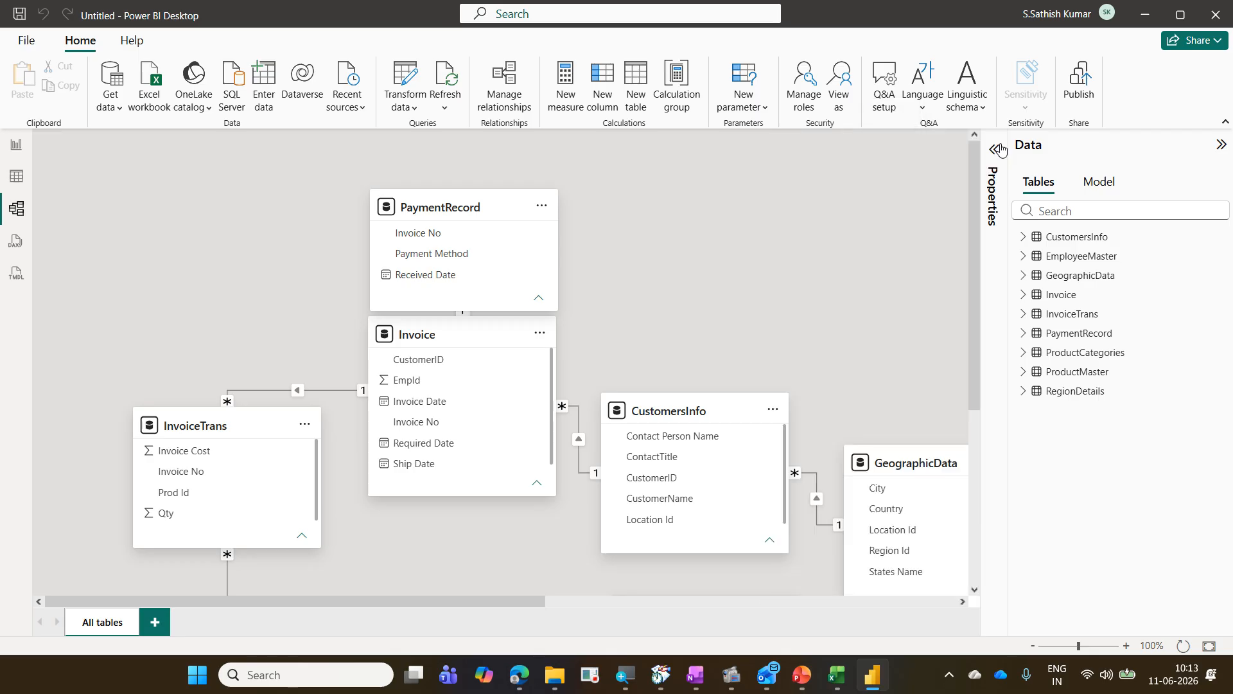
{"action": "left_click", "coordinate": [1032, 647]}
{"action": "left_click", "coordinate": [1033, 647]}
{"action": "left_click", "coordinate": [1032, 646]}
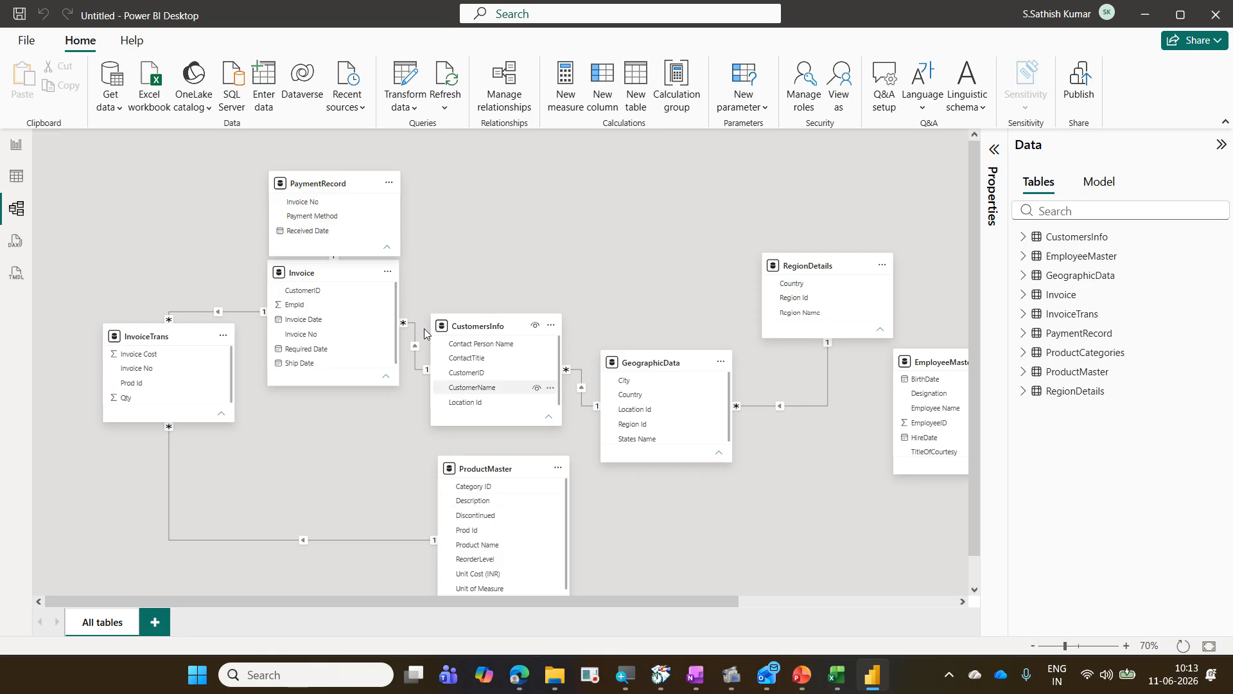
{"action": "left_click_drag", "start_coordinate": [324, 183], "coordinate": [131, 173]}
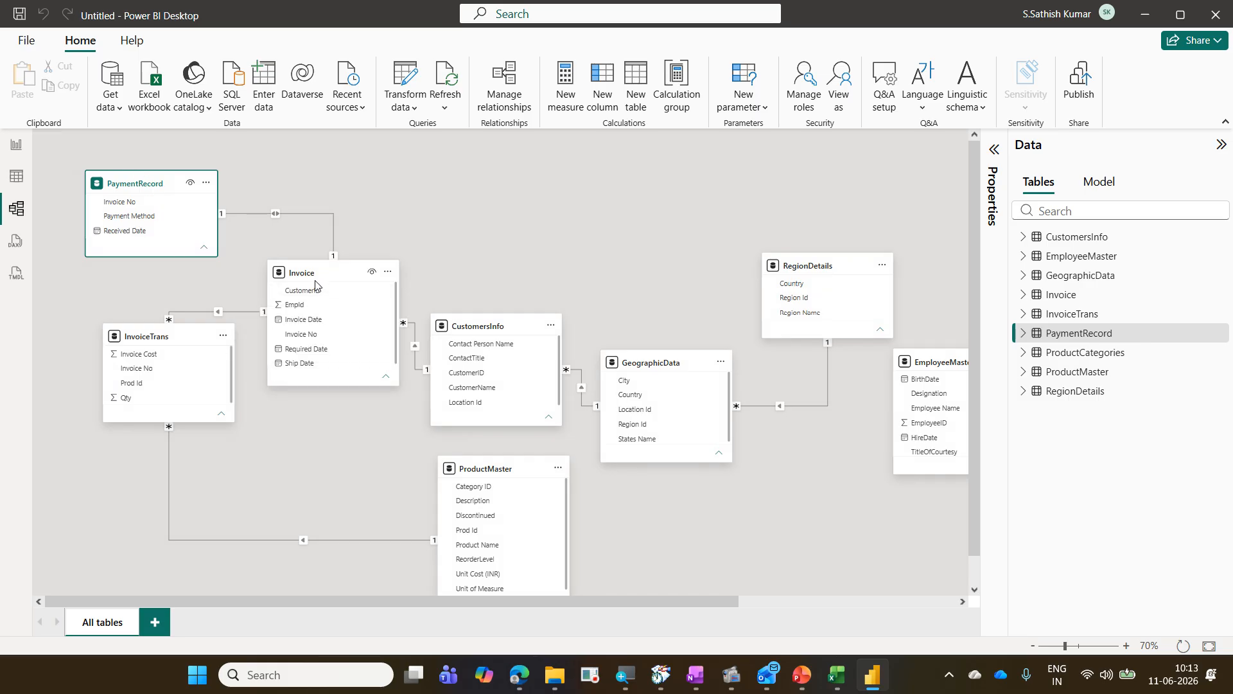
{"action": "left_click_drag", "start_coordinate": [319, 280], "coordinate": [323, 396]}
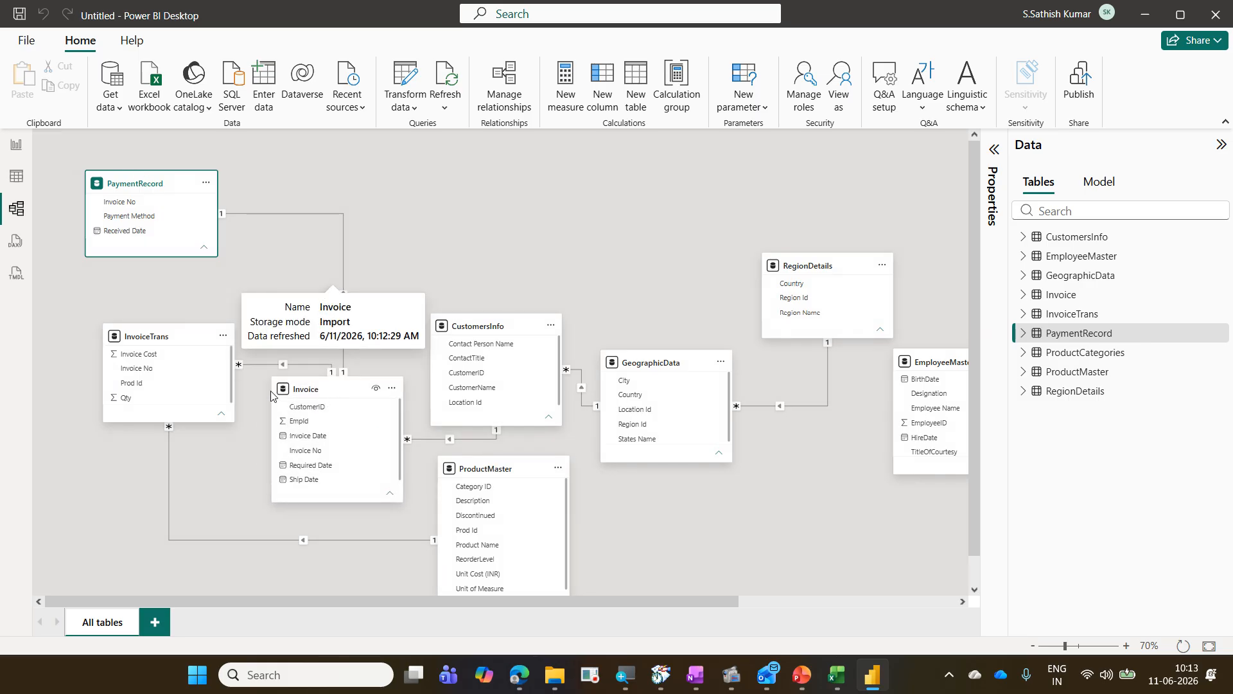
{"action": "left_click_drag", "start_coordinate": [159, 336], "coordinate": [125, 347]}
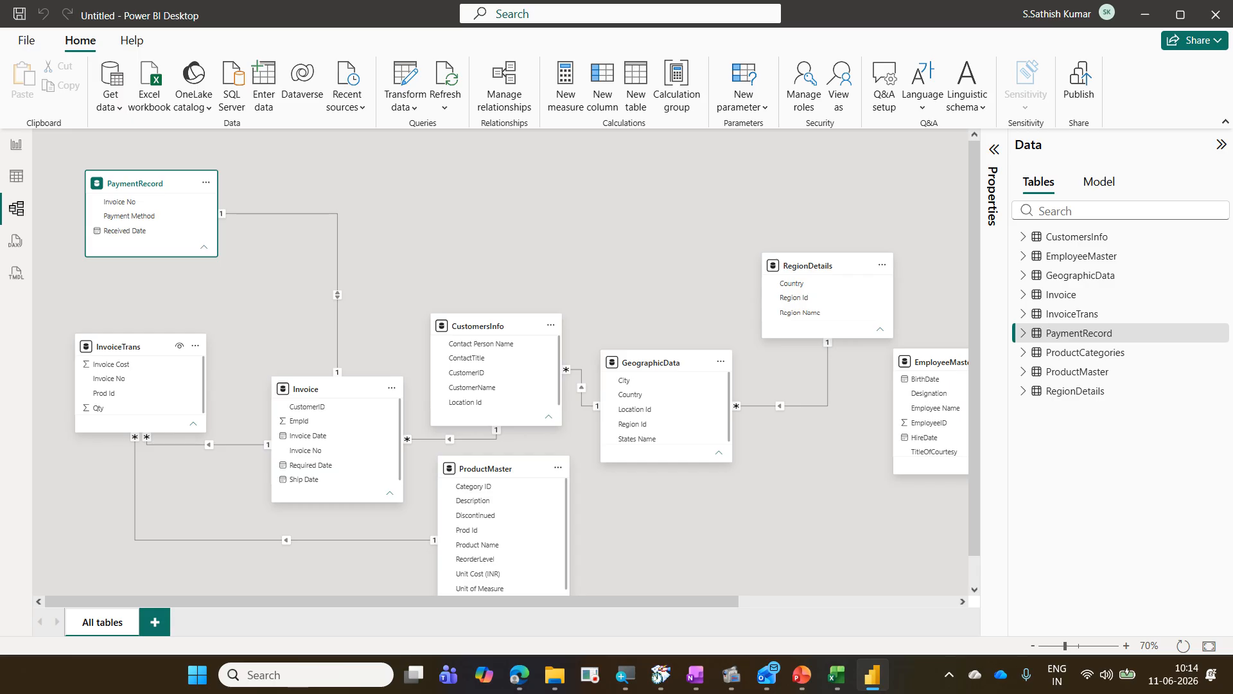
{"action": "left_click_drag", "start_coordinate": [64, 325], "coordinate": [210, 443]}
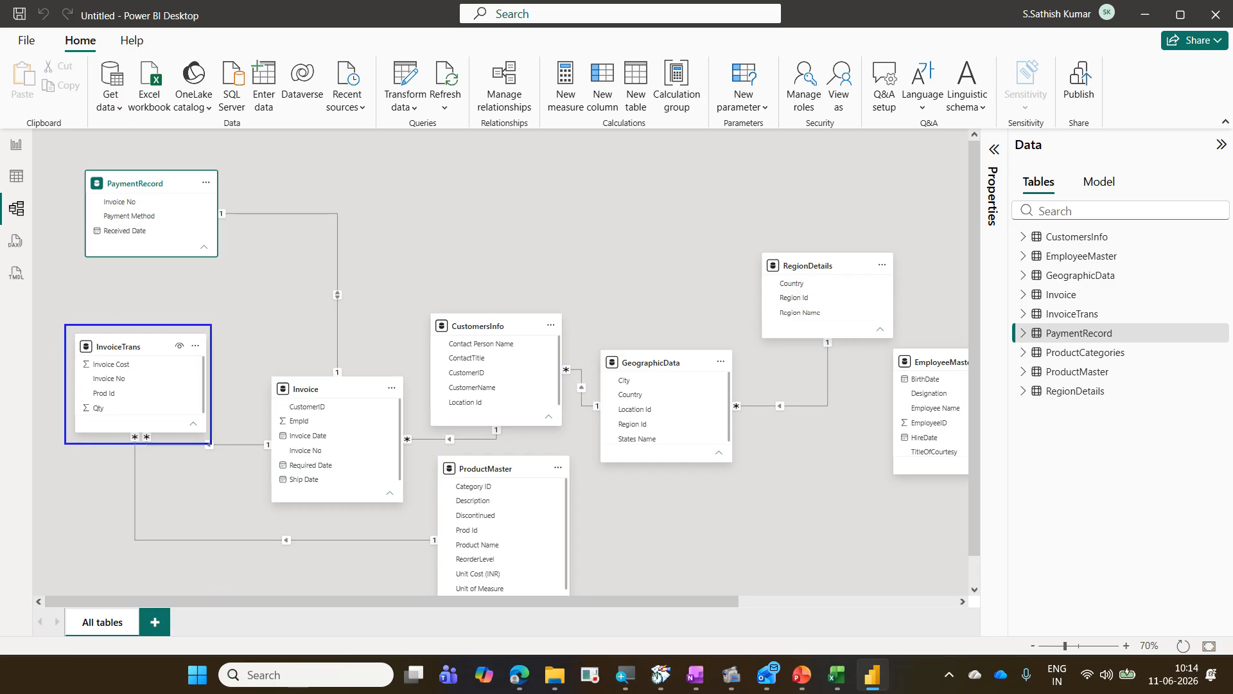
{"action": "left_click_drag", "start_coordinate": [264, 372], "coordinate": [393, 498]}
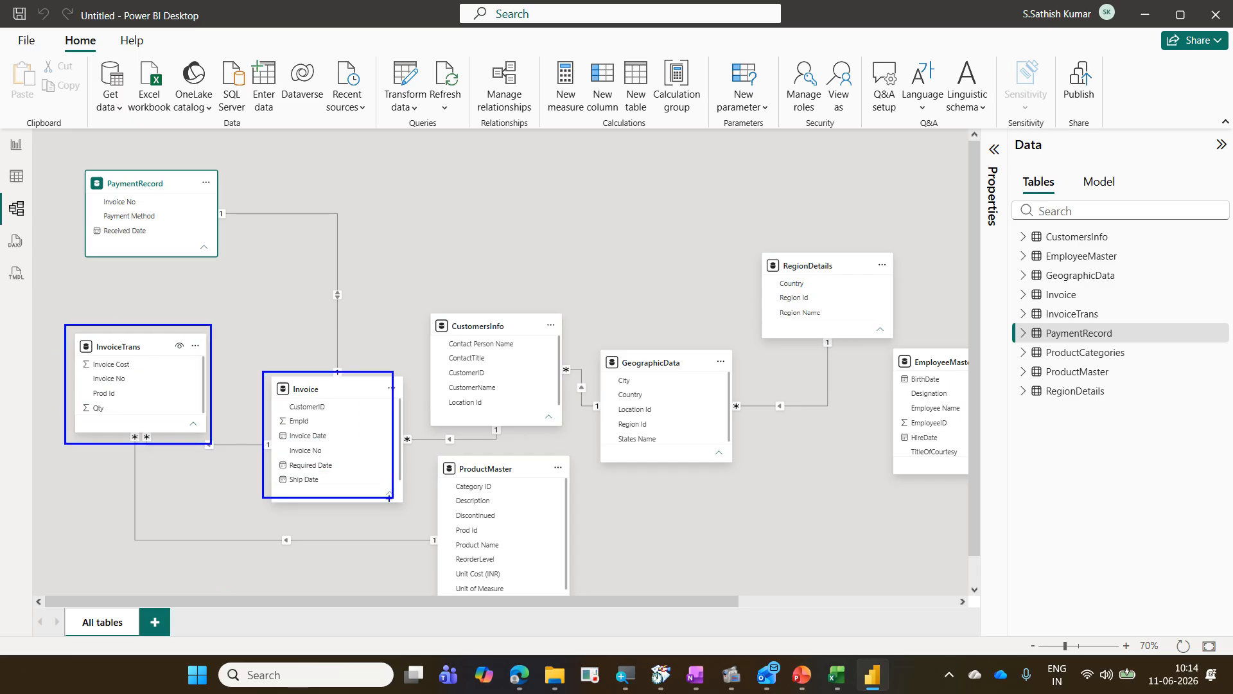
{"action": "left_click_drag", "start_coordinate": [137, 429], "coordinate": [257, 451]}
{"action": "key", "text": "Escape"}
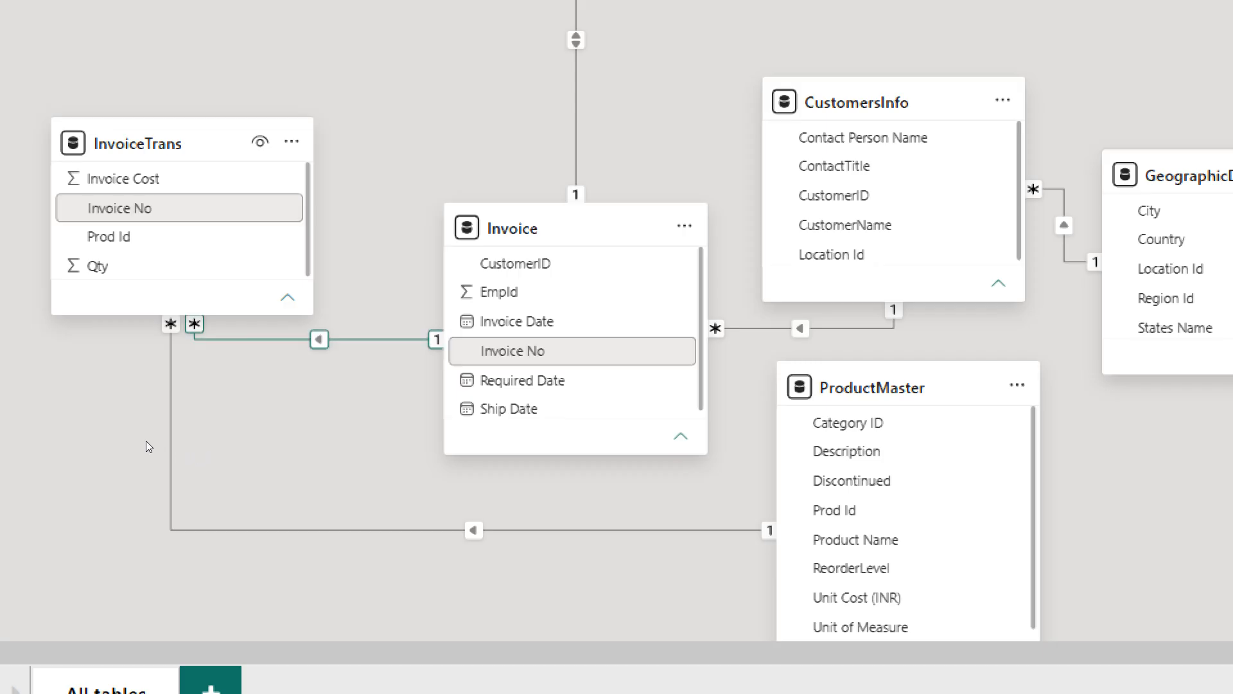
Step: Rearrange the EmployeeMaster and ProductCategories table cards in the relationship diagram
{"action": "left_click", "coordinate": [276, 448]}
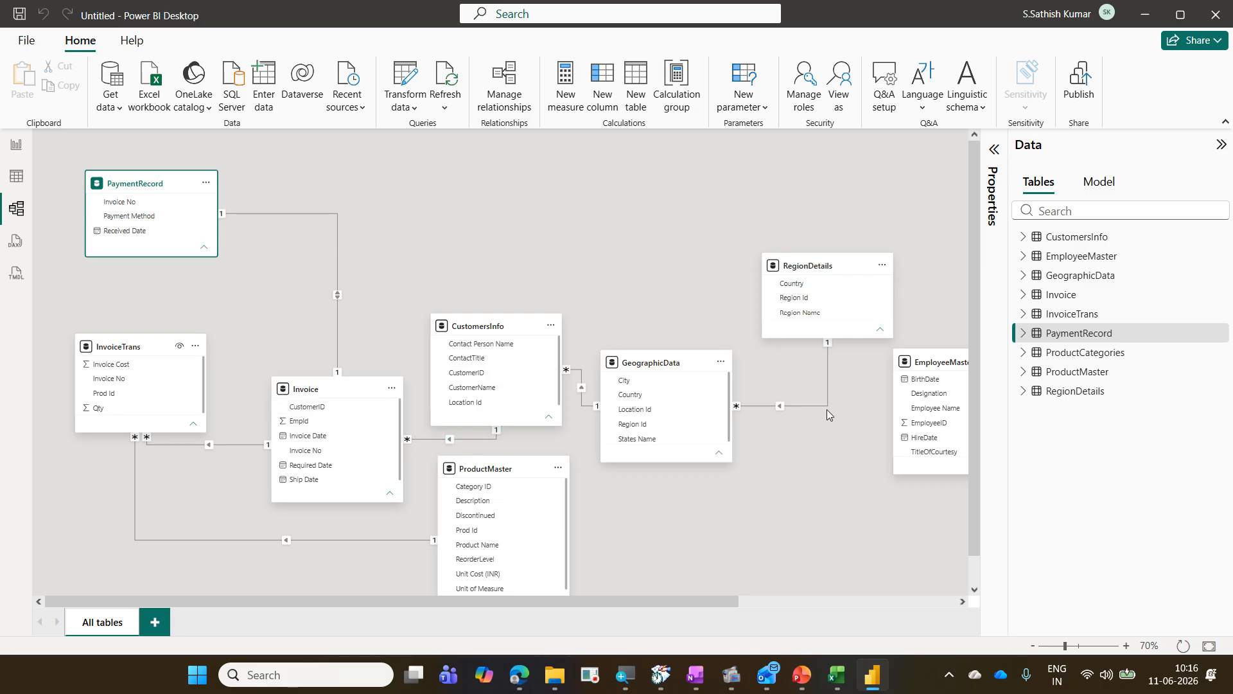
{"action": "left_click_drag", "start_coordinate": [923, 362], "coordinate": [583, 183]}
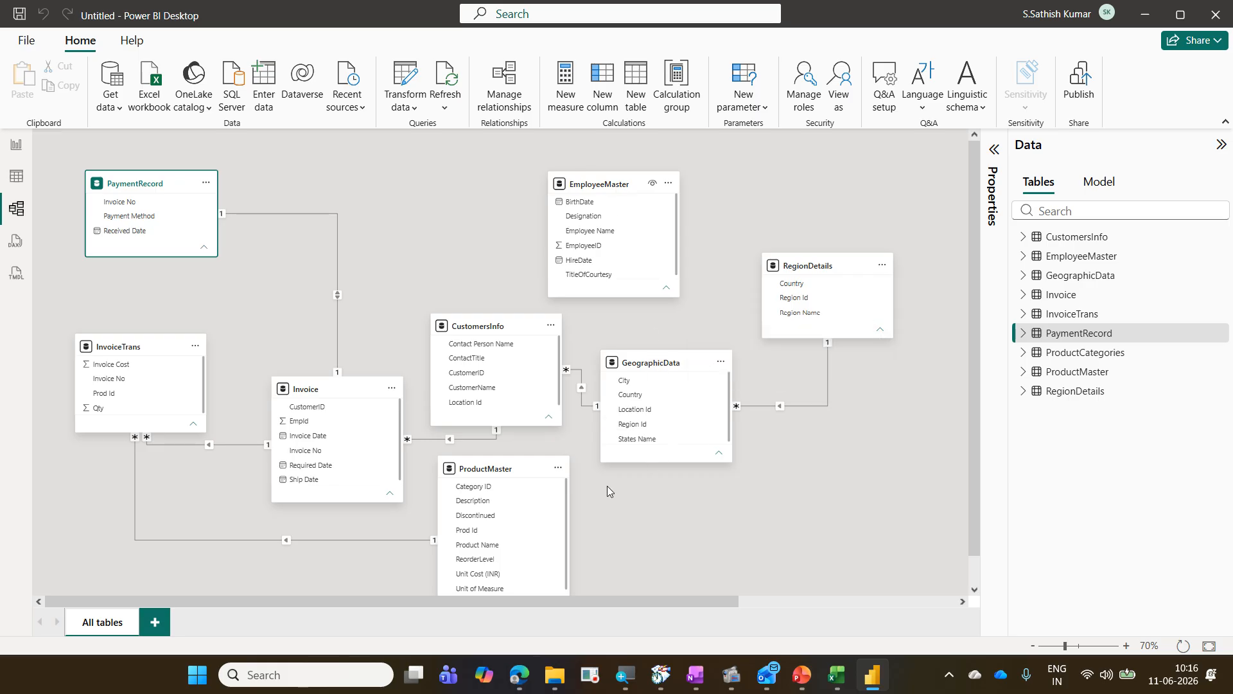
{"action": "left_click_drag", "start_coordinate": [695, 599], "coordinate": [862, 603]}
{"action": "left_click_drag", "start_coordinate": [875, 379], "coordinate": [737, 499]}
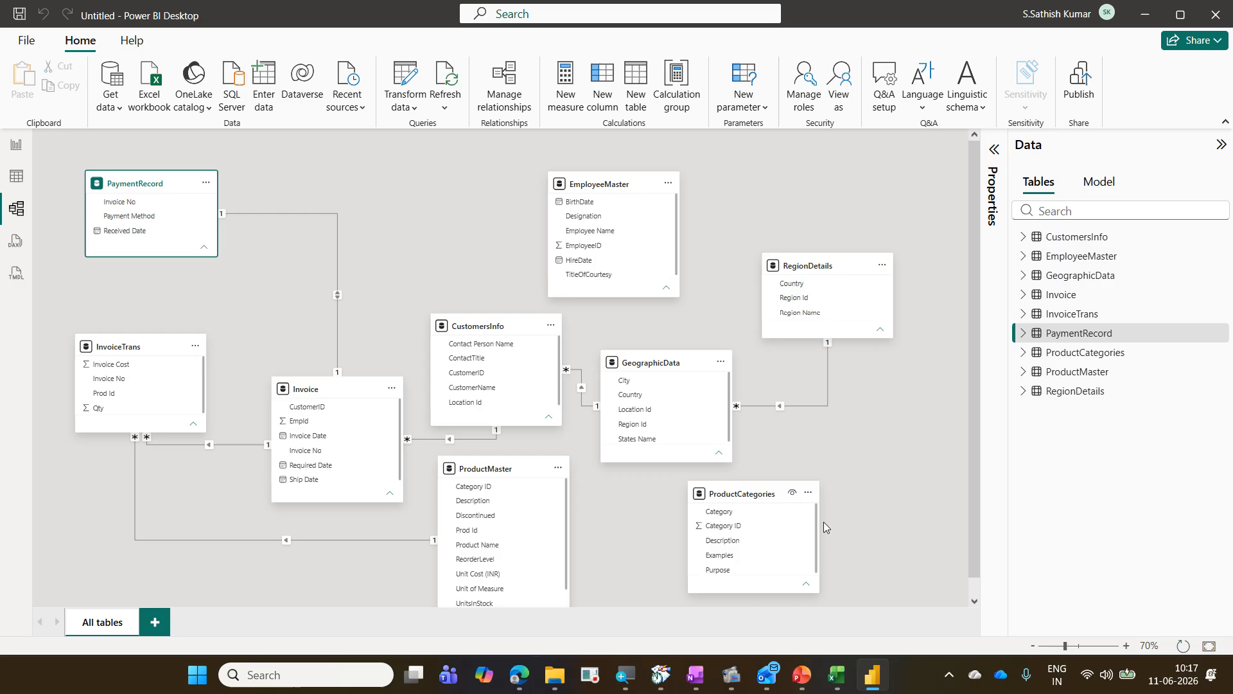
{"action": "left_click_drag", "start_coordinate": [738, 494], "coordinate": [754, 556]}
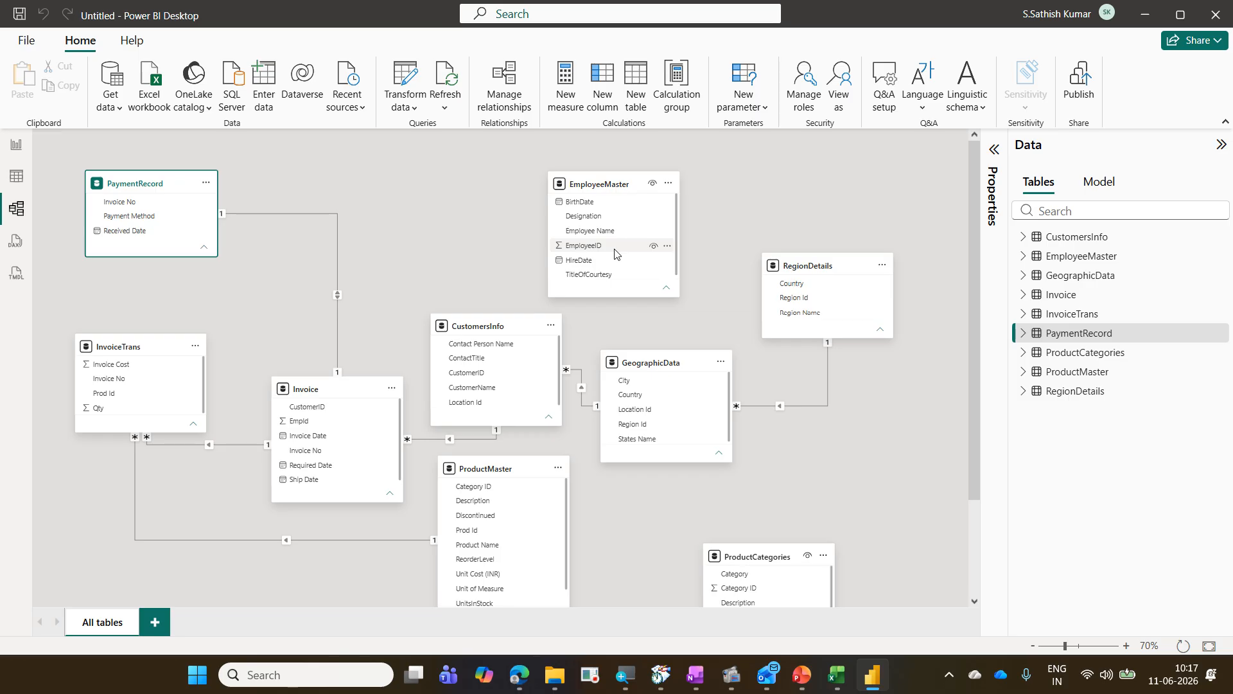
{"action": "key", "text": "ctrl+2"}
{"action": "left_click_drag", "start_coordinate": [551, 192], "coordinate": [632, 293]}
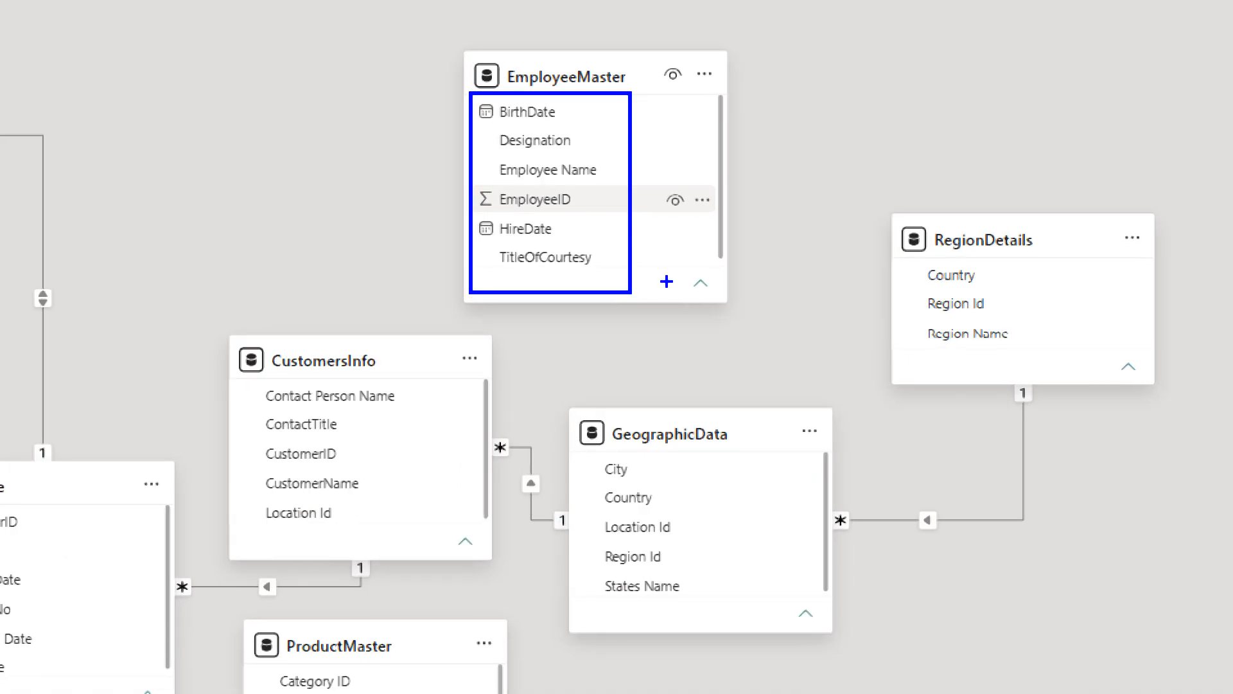
{"action": "mouse_move", "coordinate": [607, 175]}
{"action": "left_mouse_down"}
{"action": "mouse_move", "coordinate": [616, 165]}
{"action": "mouse_move", "coordinate": [607, 194]}
{"action": "left_mouse_up"}
{"action": "mouse_move", "coordinate": [587, 154]}
{"action": "left_mouse_down"}
{"action": "mouse_move", "coordinate": [561, 173]}
{"action": "mouse_move", "coordinate": [601, 172]}
{"action": "left_mouse_up"}
{"action": "mouse_move", "coordinate": [490, 200]}
{"action": "left_mouse_down"}
{"action": "mouse_move", "coordinate": [588, 219]}
{"action": "mouse_move", "coordinate": [549, 183]}
{"action": "mouse_move", "coordinate": [475, 194]}
{"action": "mouse_move", "coordinate": [500, 212]}
{"action": "left_mouse_up"}
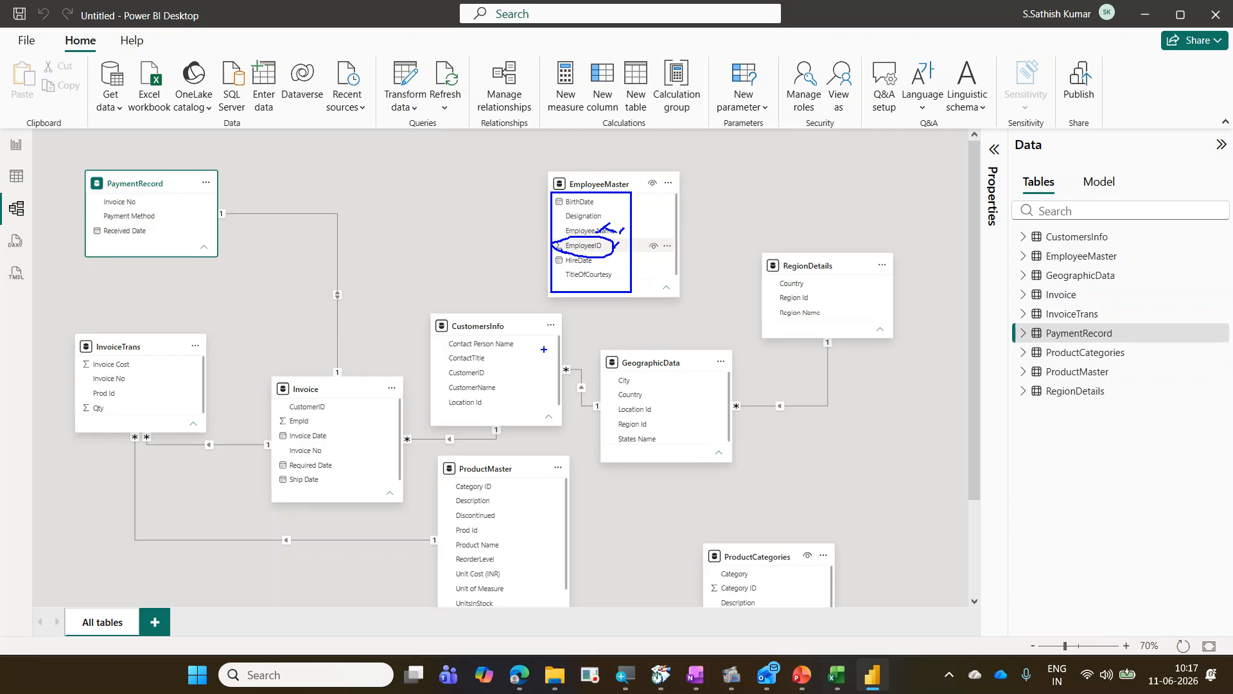
{"action": "key", "text": "Escape"}
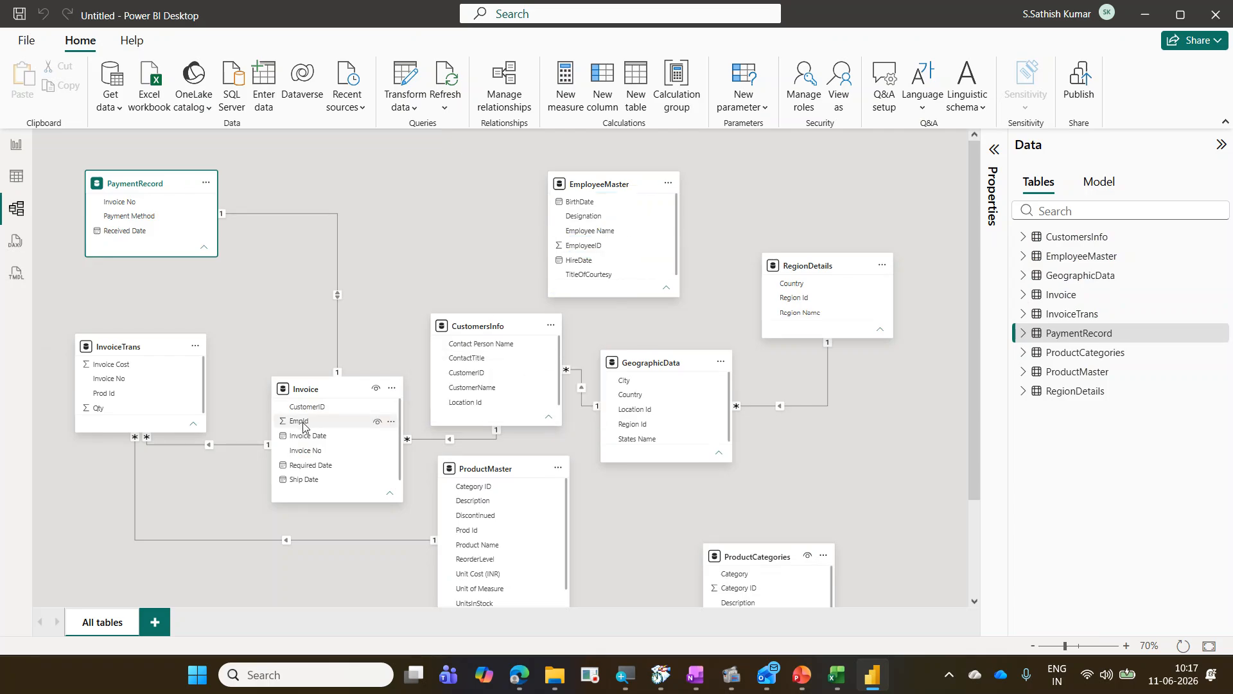
{"action": "key", "text": "ctrl+2"}
{"action": "left_click_drag", "start_coordinate": [267, 412], "coordinate": [324, 430]}
{"action": "left_click_drag", "start_coordinate": [552, 235], "coordinate": [614, 255]}
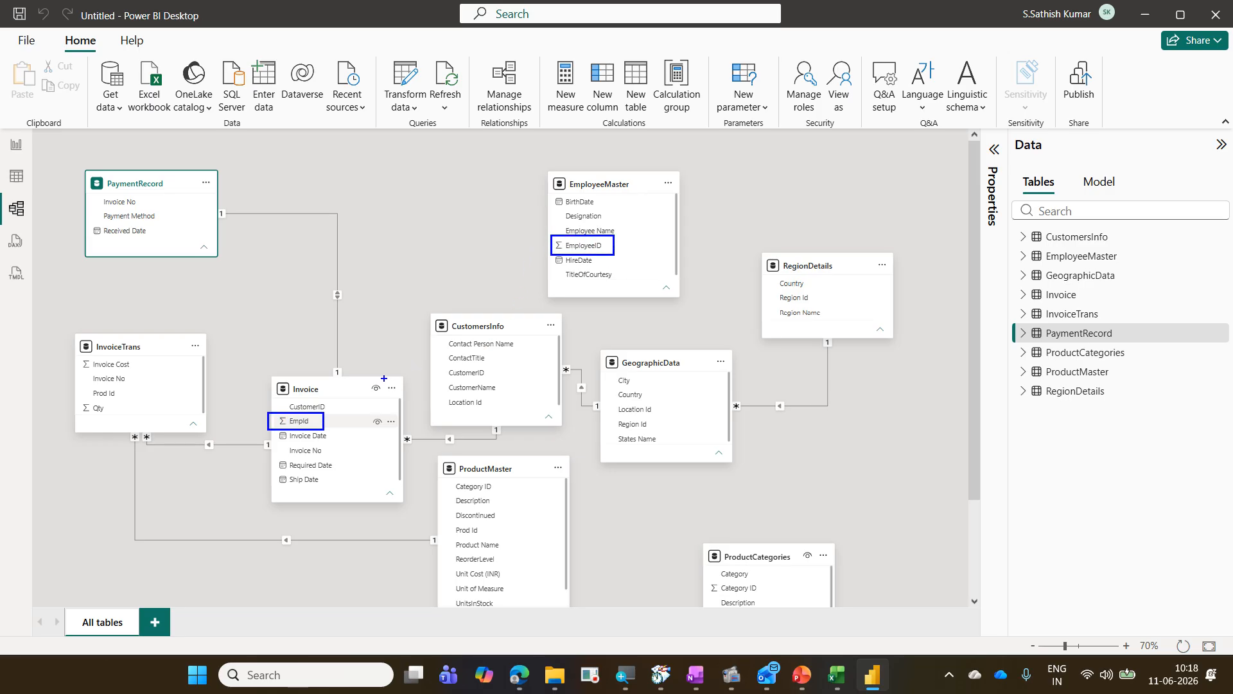
{"action": "mouse_move", "coordinate": [319, 416]}
{"action": "left_mouse_down"}
{"action": "mouse_move", "coordinate": [352, 365]}
{"action": "mouse_move", "coordinate": [480, 249]}
{"action": "mouse_move", "coordinate": [536, 247]}
{"action": "left_mouse_up"}
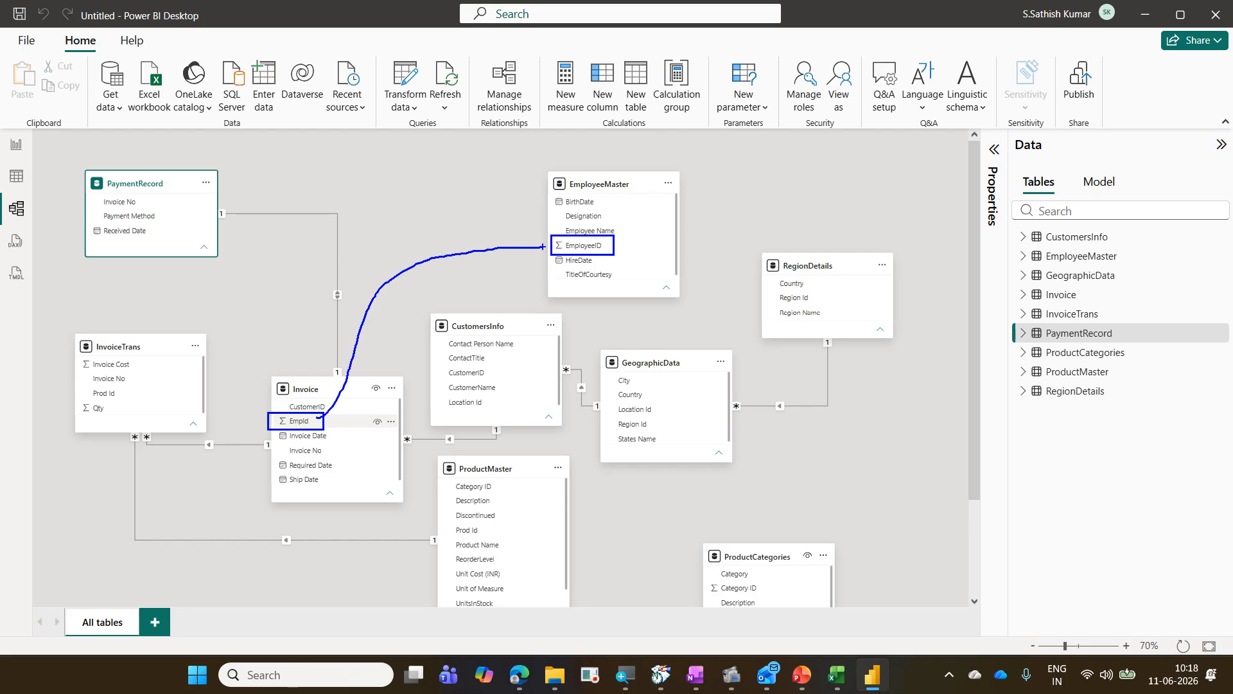
{"action": "mouse_move", "coordinate": [311, 435]}
{"action": "left_mouse_down"}
{"action": "mouse_move", "coordinate": [316, 424]}
{"action": "mouse_move", "coordinate": [261, 411]}
{"action": "mouse_move", "coordinate": [312, 437]}
{"action": "left_mouse_up"}
{"action": "key", "text": "Escape"}
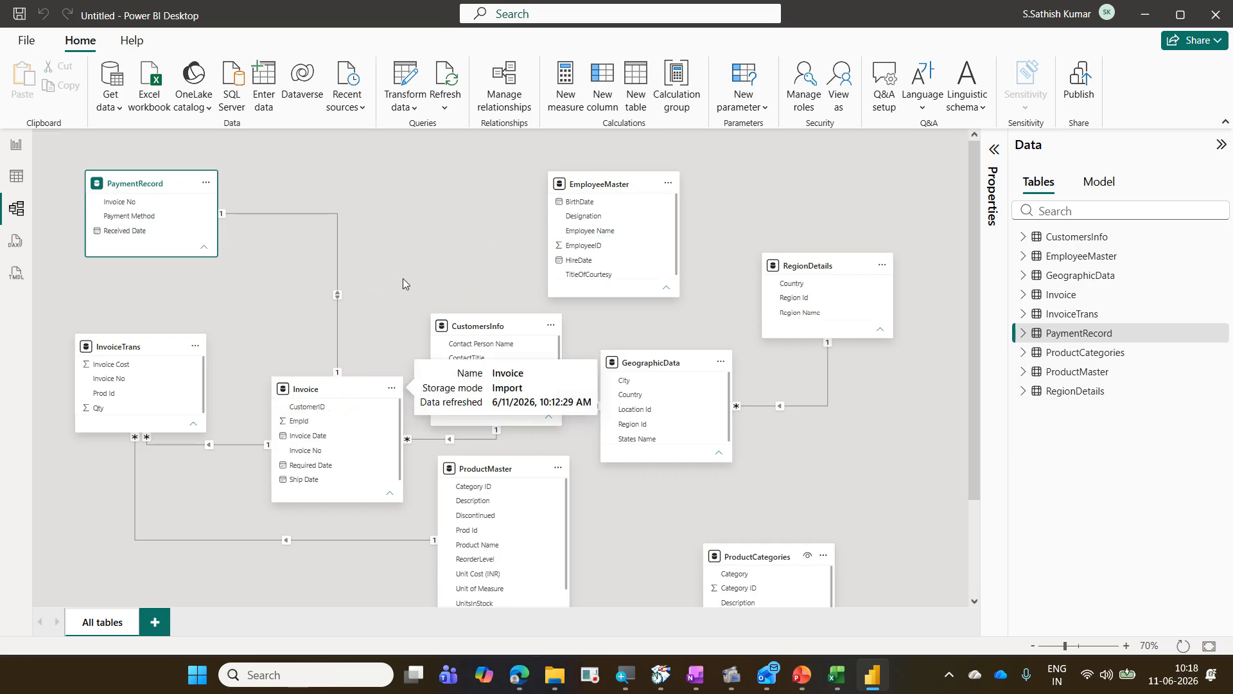
Step: Inspect the EmployeeID column of the EmployeeMaster query in Power Query Editor, then close the editor
{"action": "left_click", "coordinate": [406, 74]}
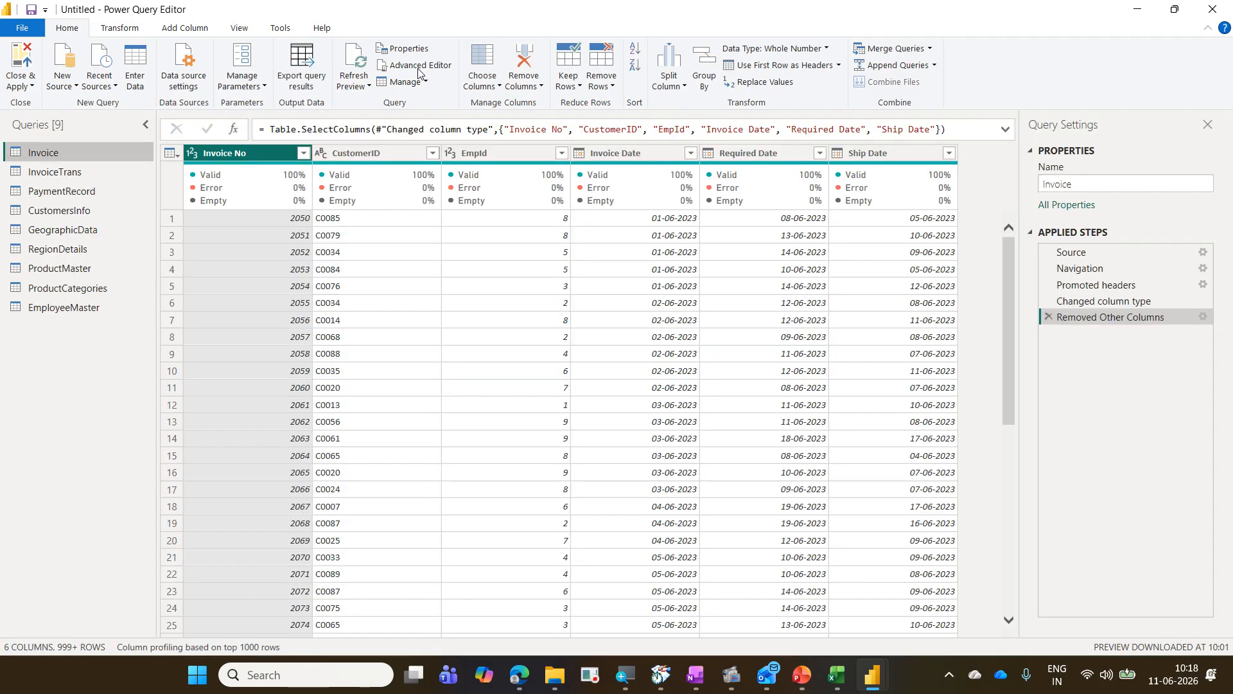
{"action": "left_click", "coordinate": [85, 308]}
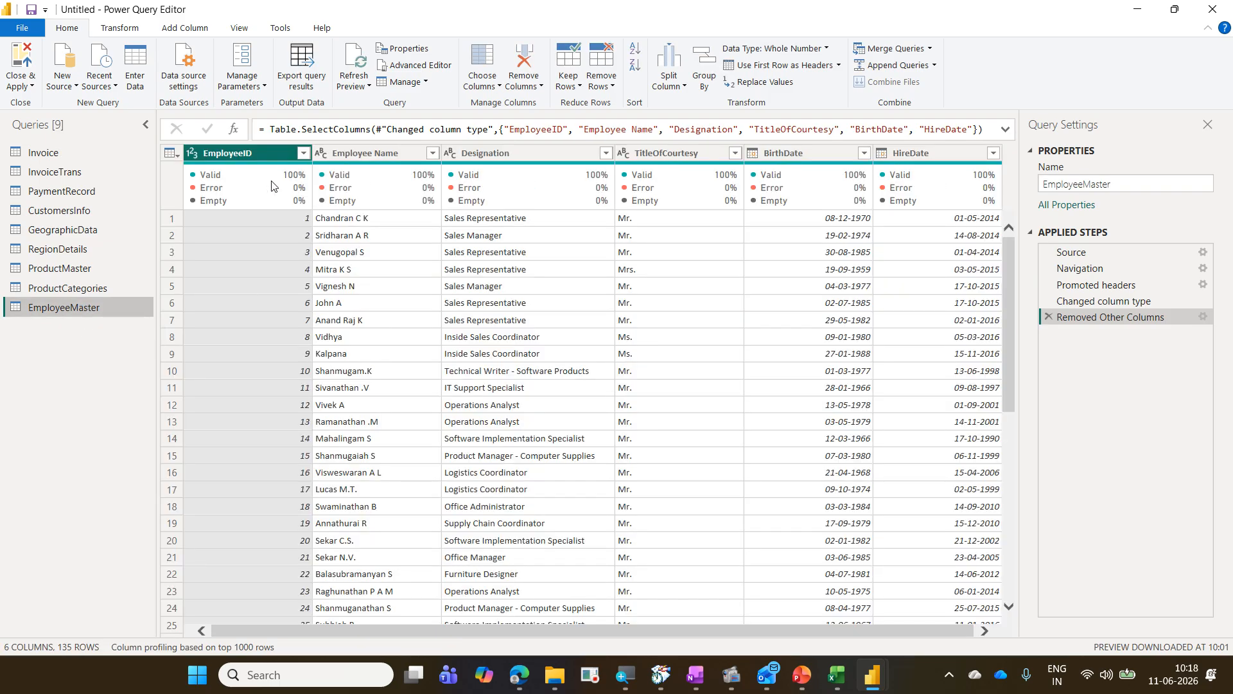
{"action": "double_click", "coordinate": [245, 156]}
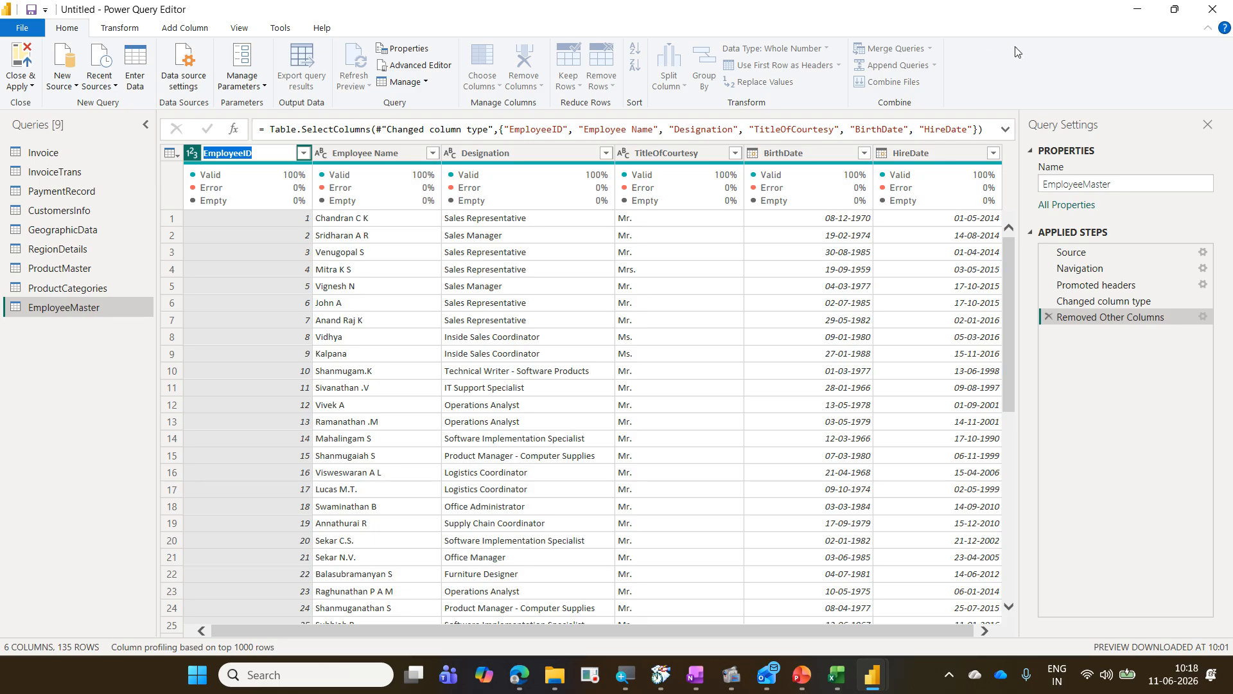
{"action": "left_click", "coordinate": [1204, 16]}
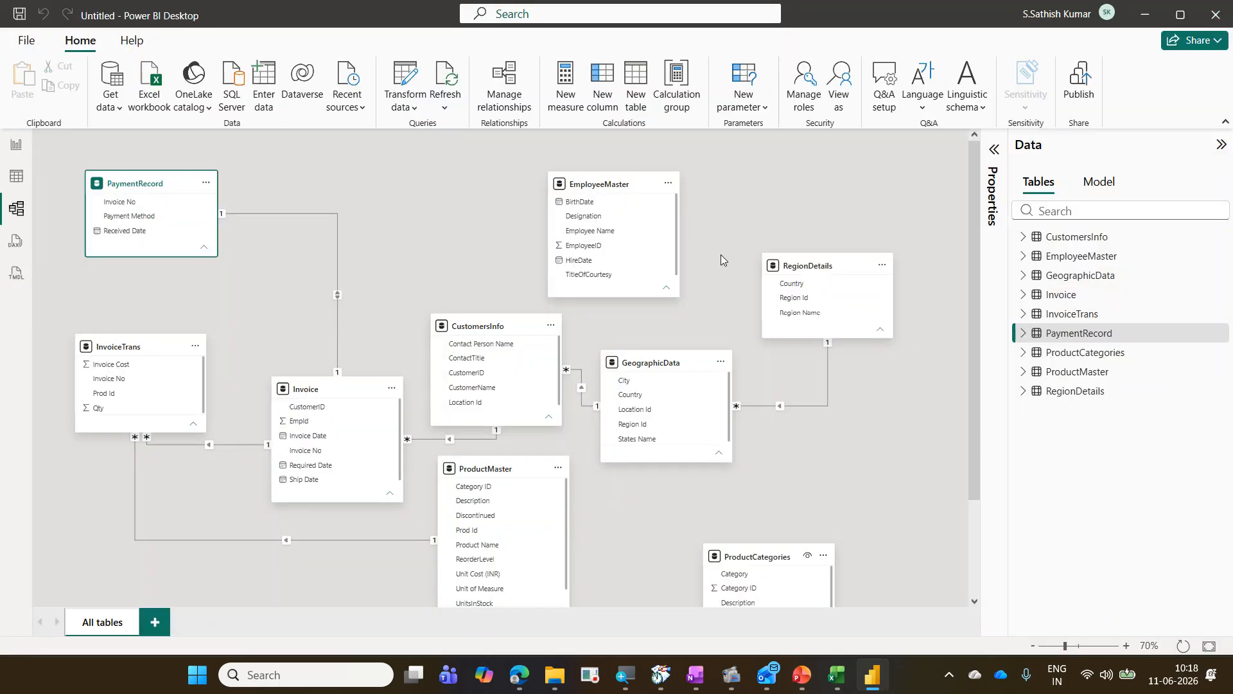
Step: Create a many-to-one relationship from Invoice's Empid column to EmployeeMaster's EmployeeID column
{"action": "left_click", "coordinate": [593, 250]}
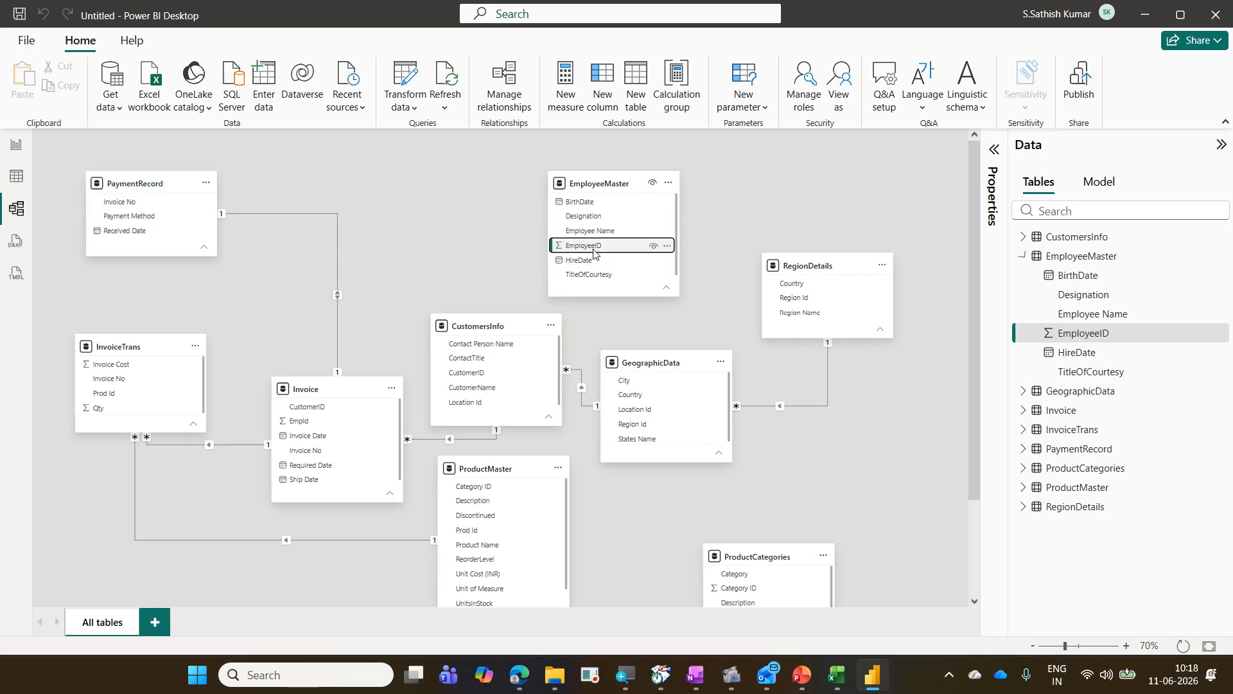
{"action": "key", "text": "ctrl+2"}
{"action": "left_click_drag", "start_coordinate": [553, 239], "coordinate": [618, 252]}
{"action": "mouse_move", "coordinate": [276, 409]}
{"action": "left_mouse_down"}
{"action": "mouse_move", "coordinate": [335, 432]}
{"action": "mouse_move", "coordinate": [394, 384]}
{"action": "mouse_move", "coordinate": [457, 267]}
{"action": "mouse_move", "coordinate": [538, 249]}
{"action": "left_mouse_up"}
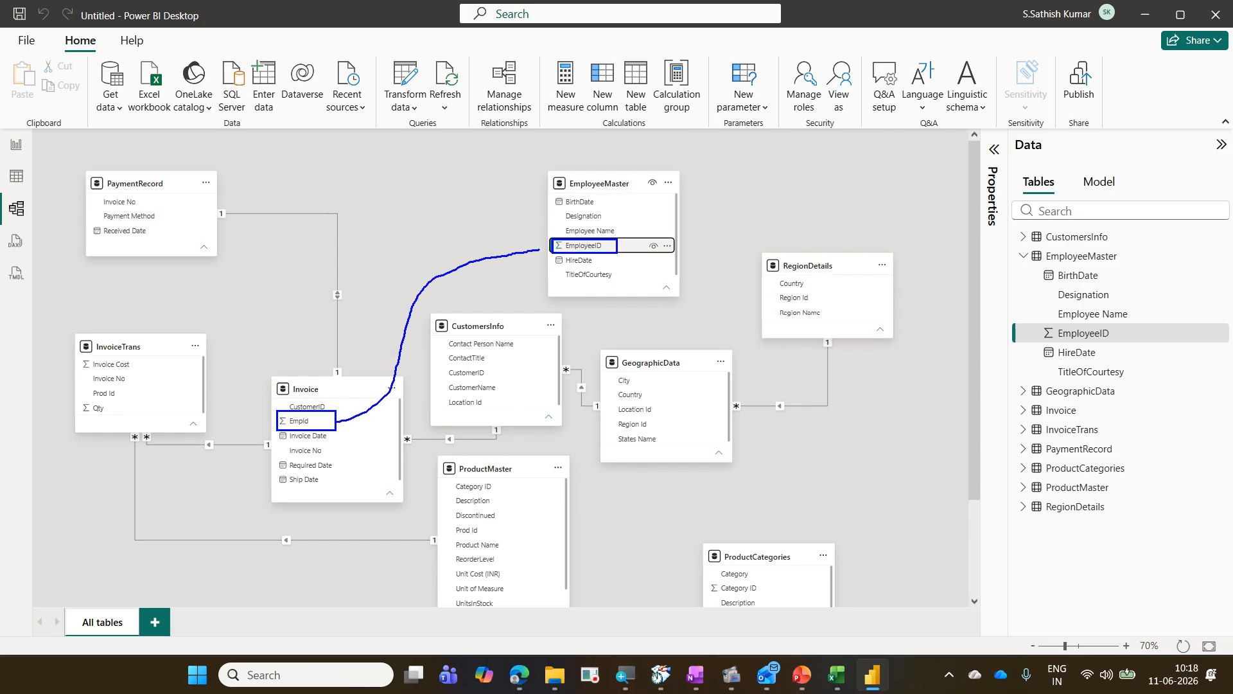
{"action": "key", "text": "Escape"}
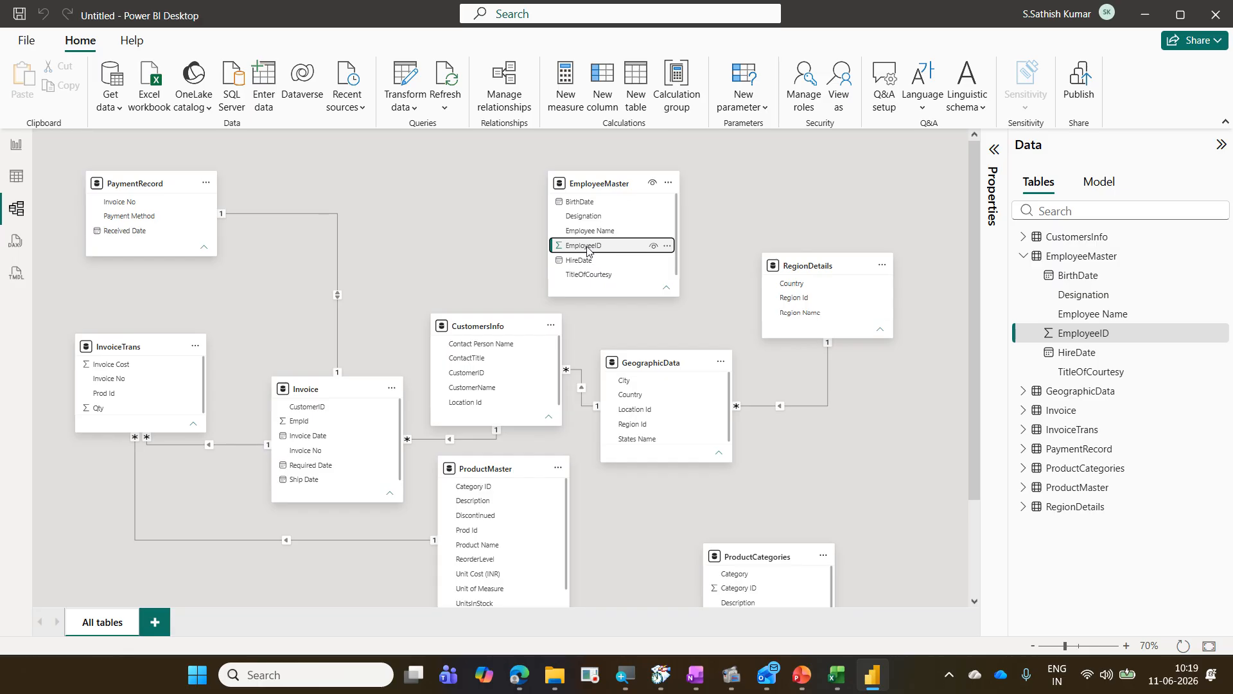
{"action": "mouse_move", "coordinate": [587, 251]}
{"action": "left_mouse_down"}
{"action": "mouse_move", "coordinate": [334, 424]}
{"action": "mouse_move", "coordinate": [484, 279]}
{"action": "mouse_move", "coordinate": [578, 250]}
{"action": "left_mouse_up"}
{"action": "left_click", "coordinate": [306, 423]}
{"action": "left_click_drag", "start_coordinate": [306, 423], "coordinate": [607, 229]}
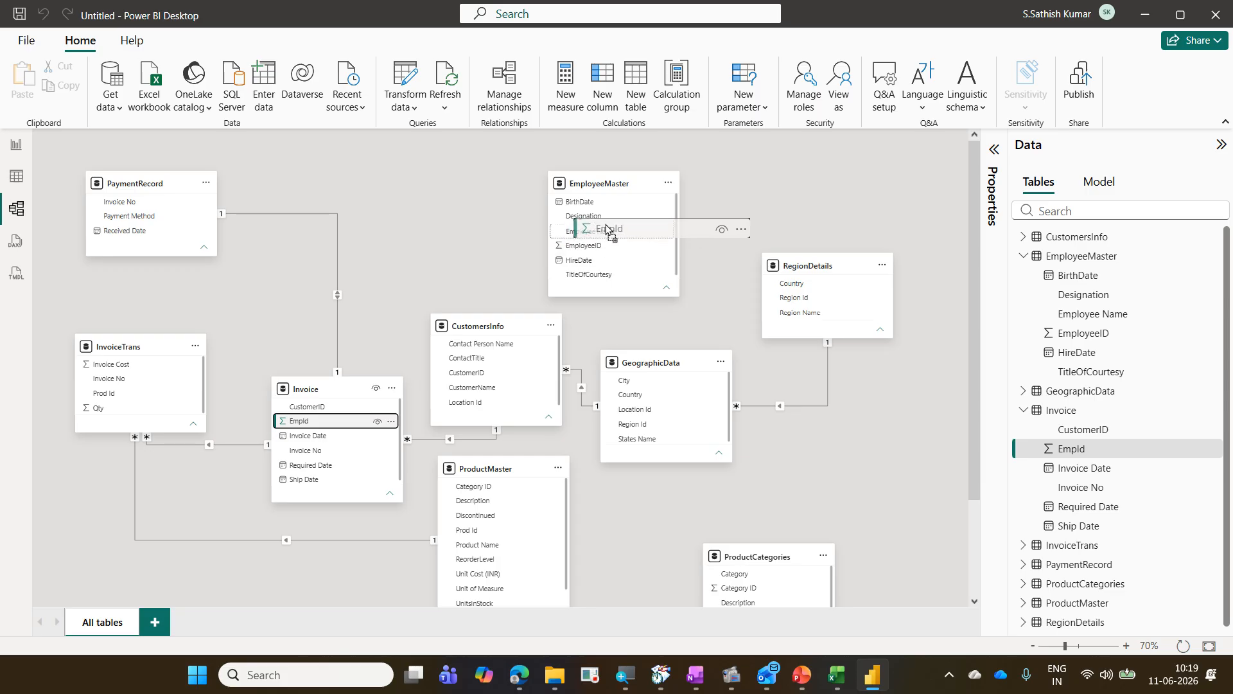
{"action": "mouse_move", "coordinate": [607, 230]}
{"action": "left_mouse_down"}
{"action": "mouse_move", "coordinate": [604, 263]}
{"action": "mouse_move", "coordinate": [609, 232]}
{"action": "left_mouse_up"}
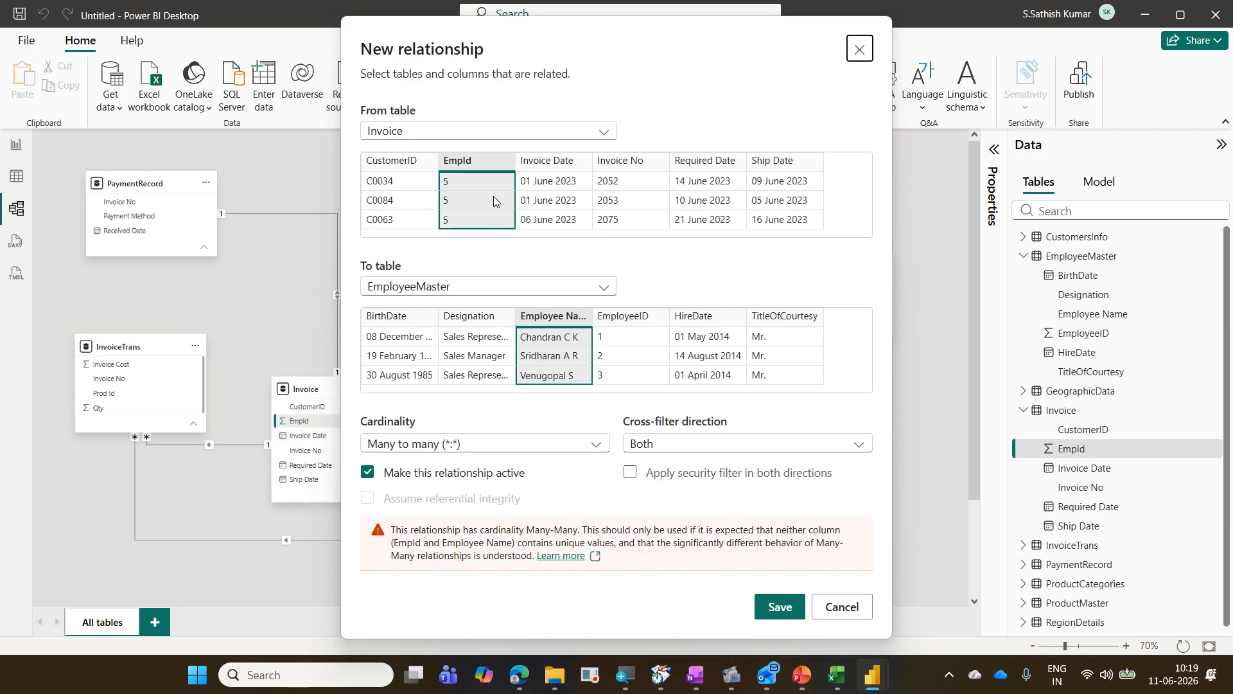
{"action": "left_click", "coordinate": [611, 318]}
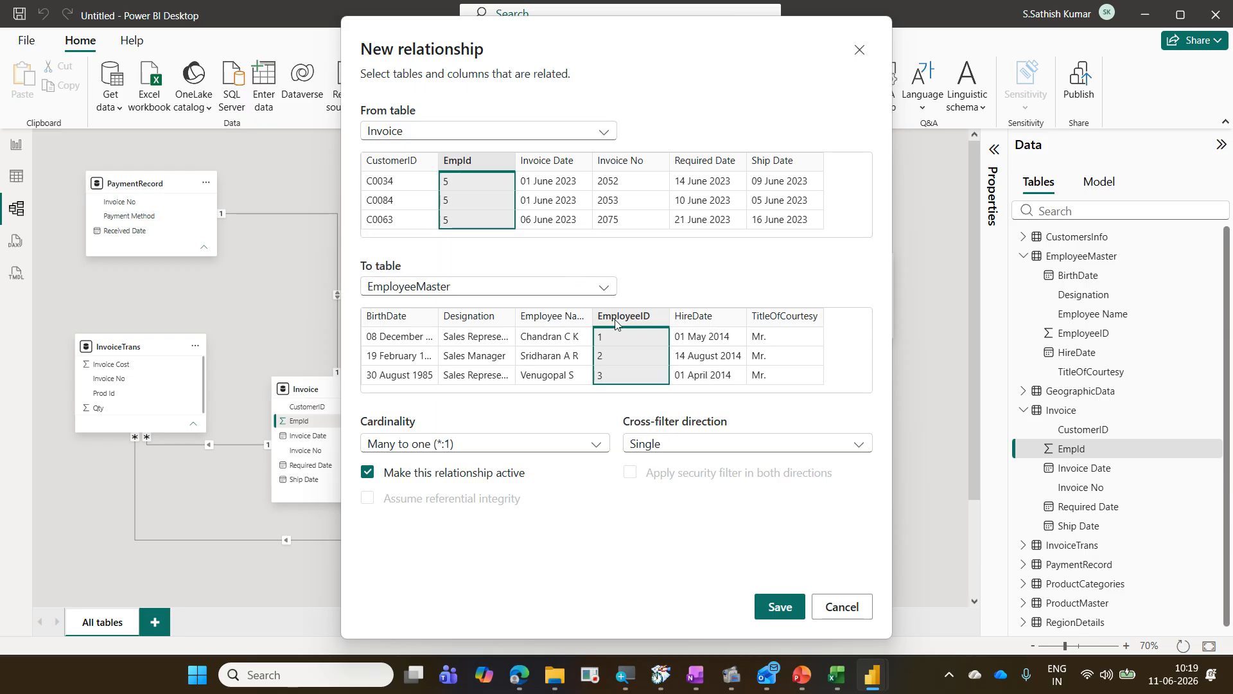
{"action": "left_click", "coordinate": [772, 606]}
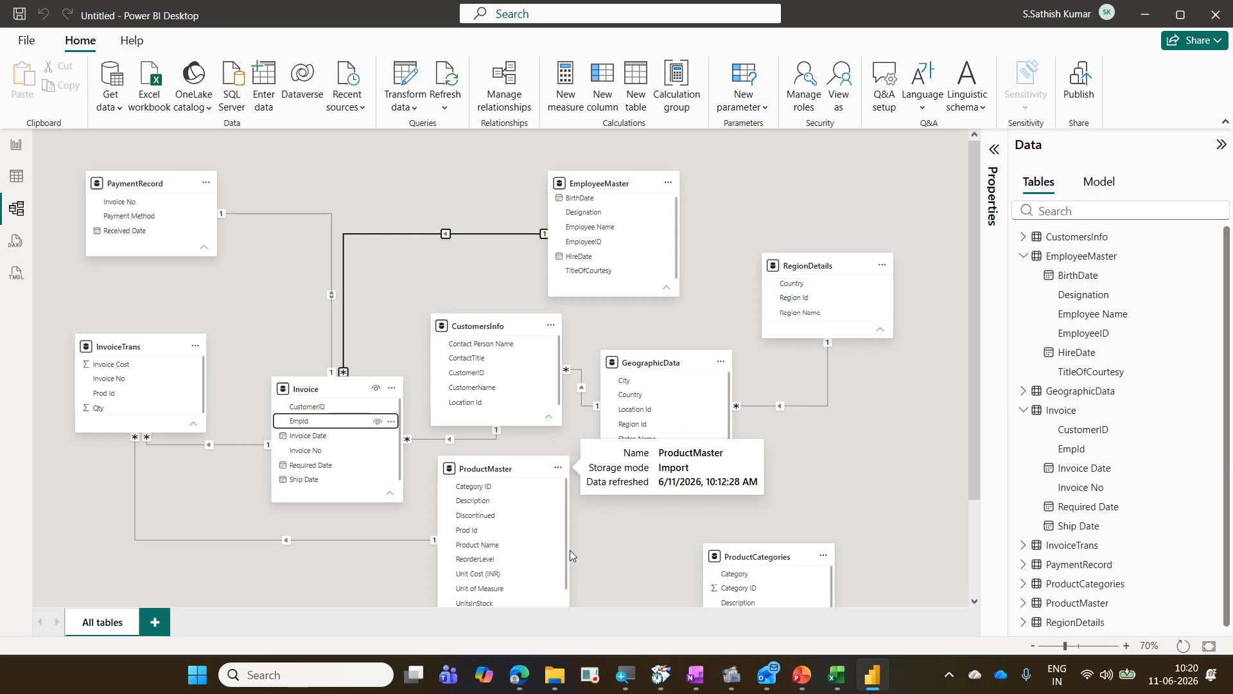
Step: Create a many-to-one relationship from ProductMaster's Category ID to ProductCategories' Category ID
{"action": "left_click_drag", "start_coordinate": [475, 486], "coordinate": [727, 589]}
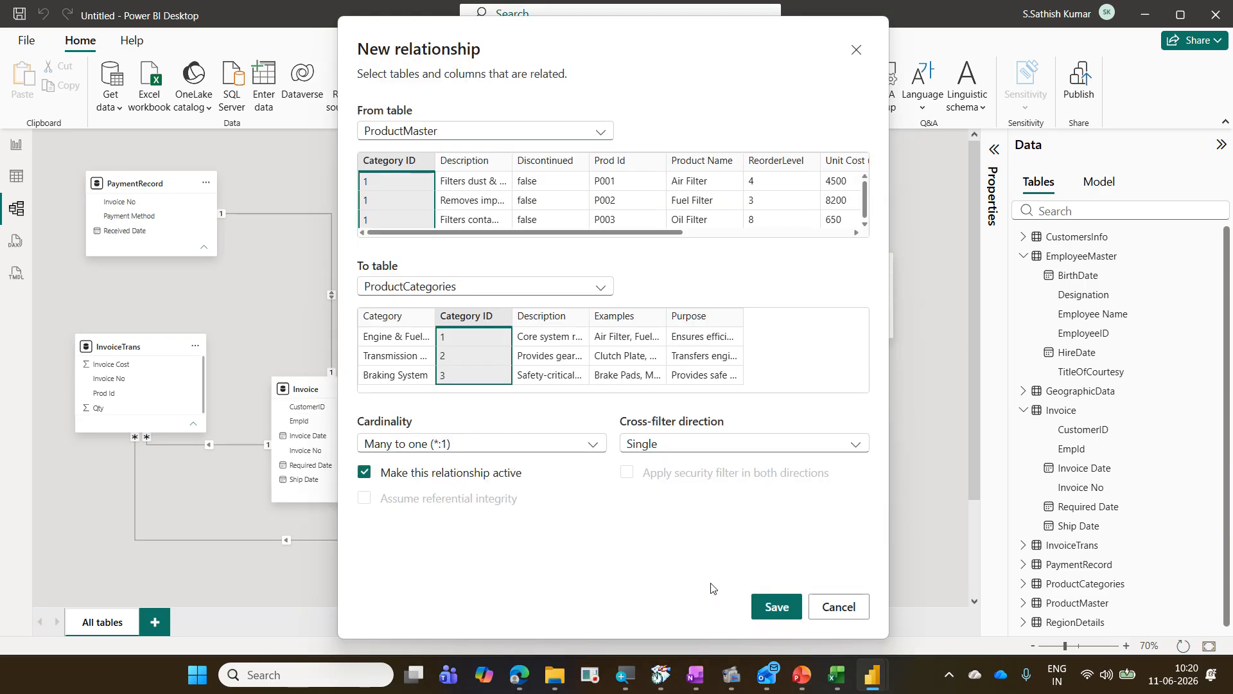
{"action": "left_click", "coordinate": [778, 608]}
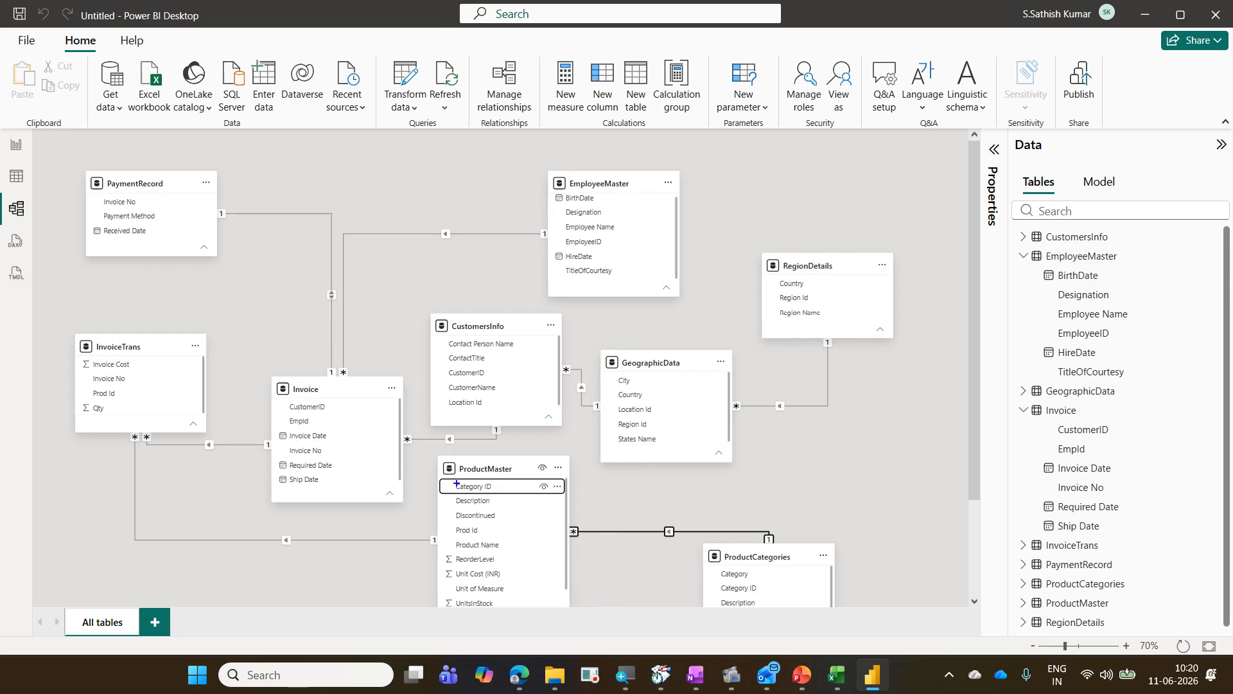
{"action": "mouse_move", "coordinate": [458, 486]}
{"action": "left_mouse_down"}
{"action": "mouse_move", "coordinate": [726, 588]}
{"action": "mouse_move", "coordinate": [510, 490]}
{"action": "left_mouse_up"}
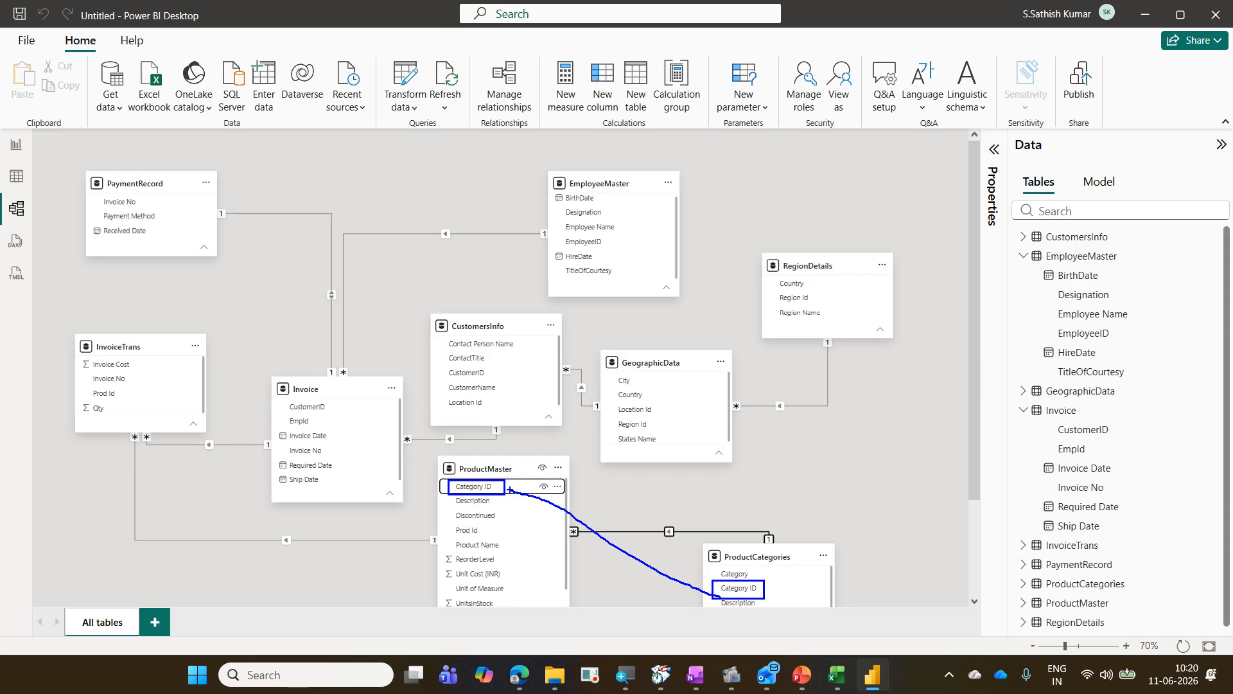
{"action": "key", "text": "Escape"}
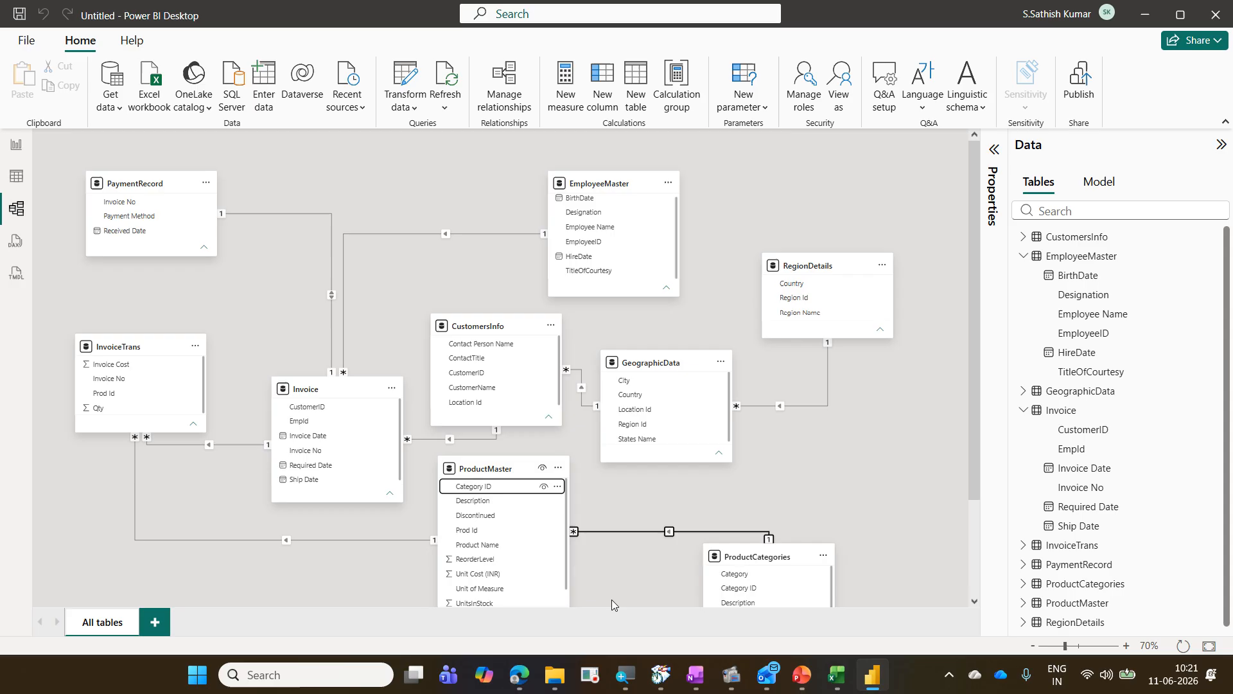
Step: Delete the relationship between the Invoice and EmployeeMaster tables
{"action": "right_click", "coordinate": [479, 236]}
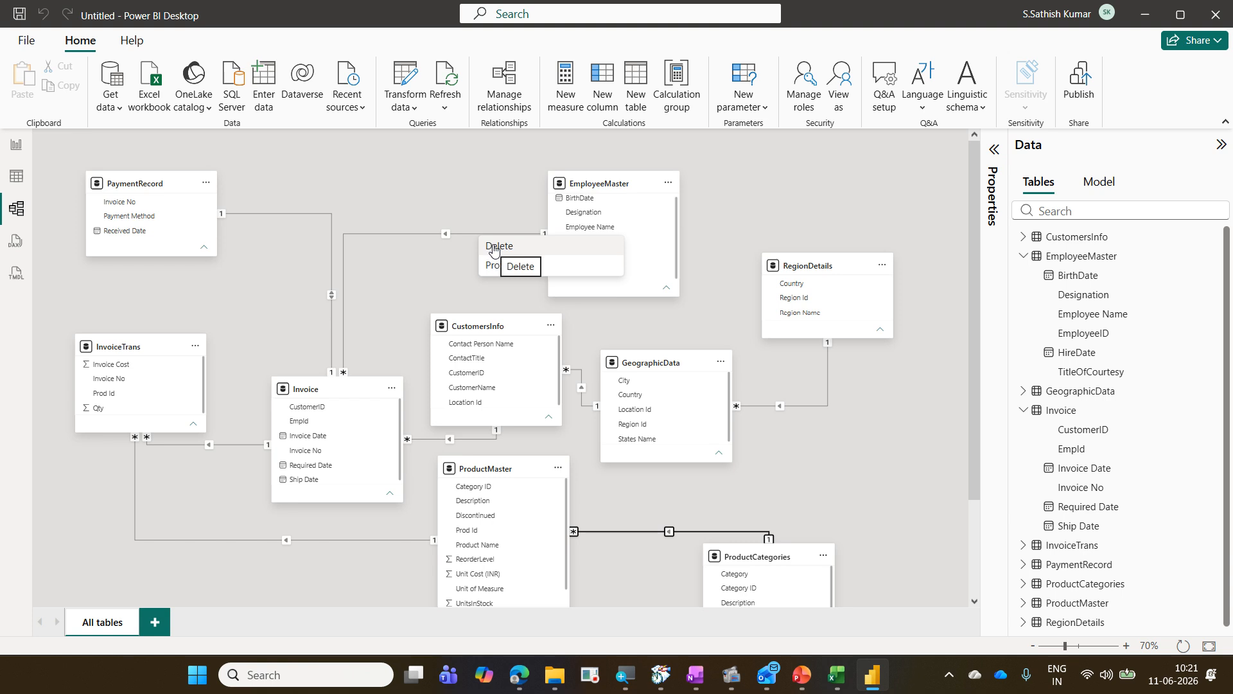
{"action": "left_click", "coordinate": [493, 247]}
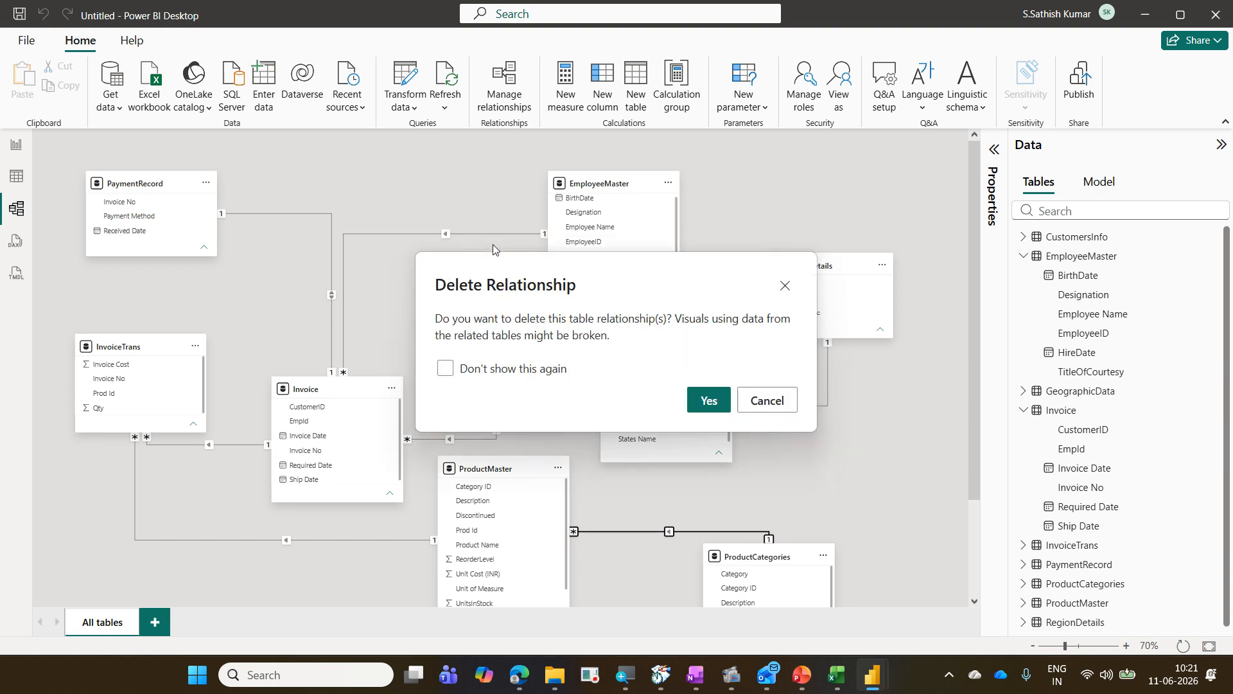
{"action": "left_click", "coordinate": [710, 401]}
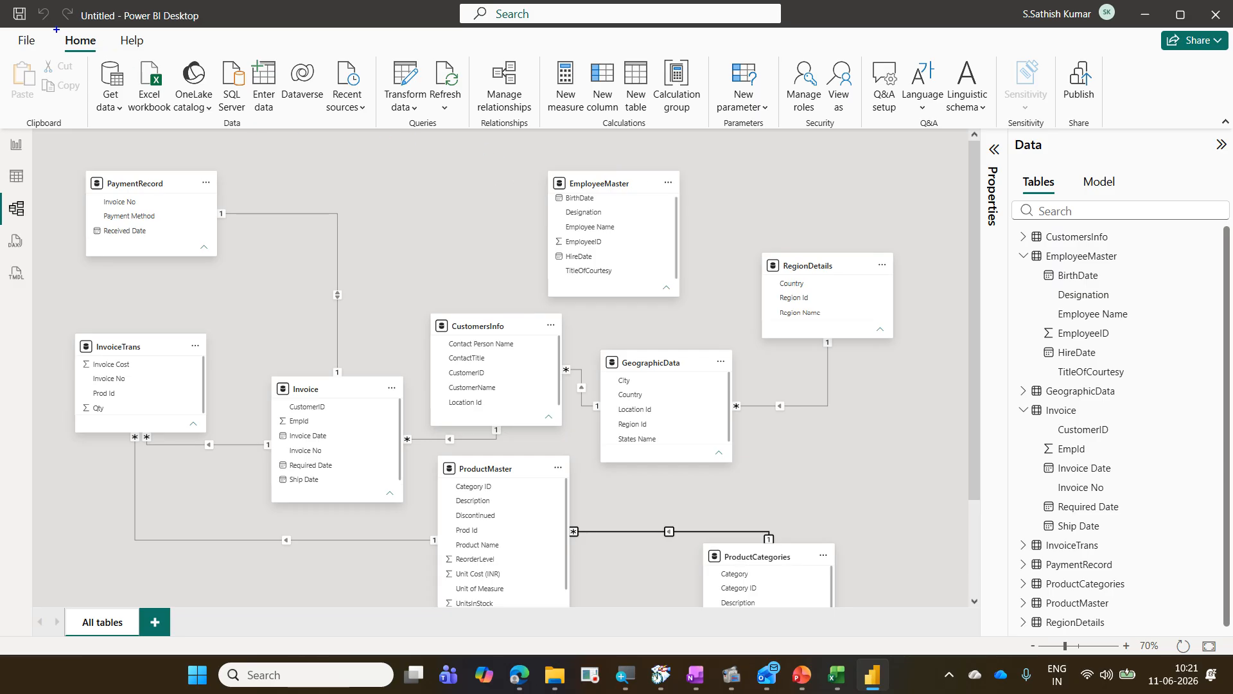
{"action": "left_click_drag", "start_coordinate": [469, 57], "coordinate": [539, 121]}
{"action": "left_click_drag", "start_coordinate": [467, 102], "coordinate": [112, 38]}
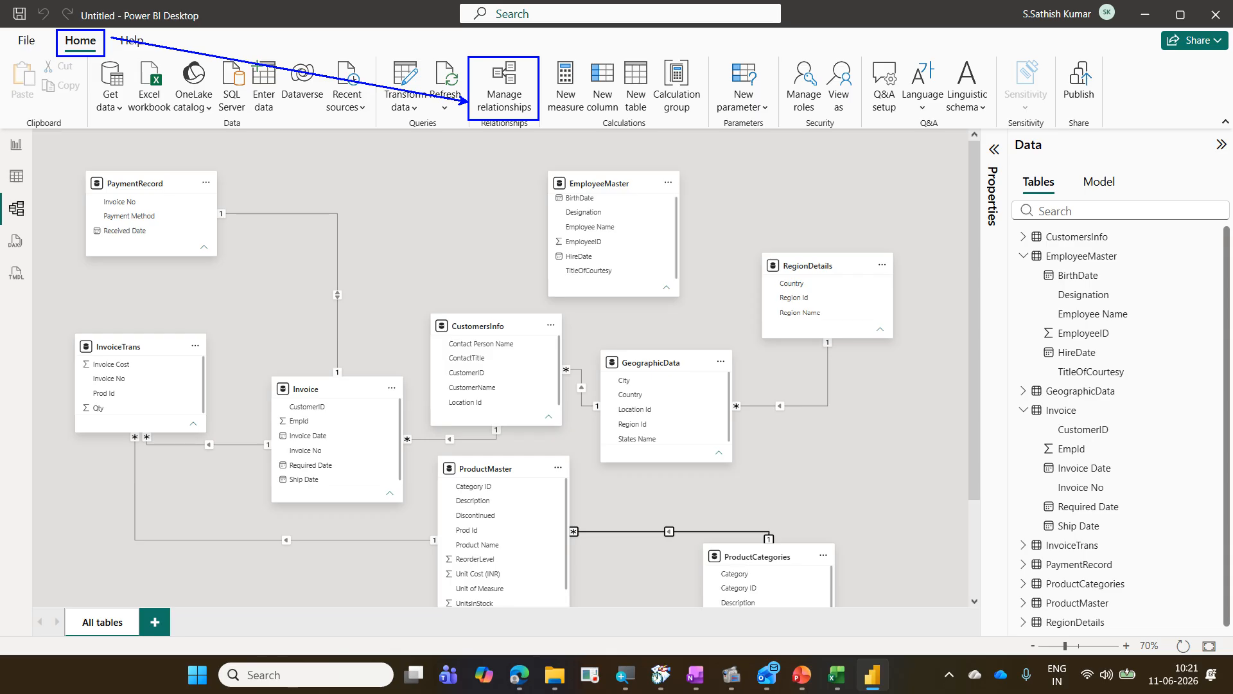
{"action": "key", "text": "Escape"}
{"action": "left_click", "coordinate": [526, 101]}
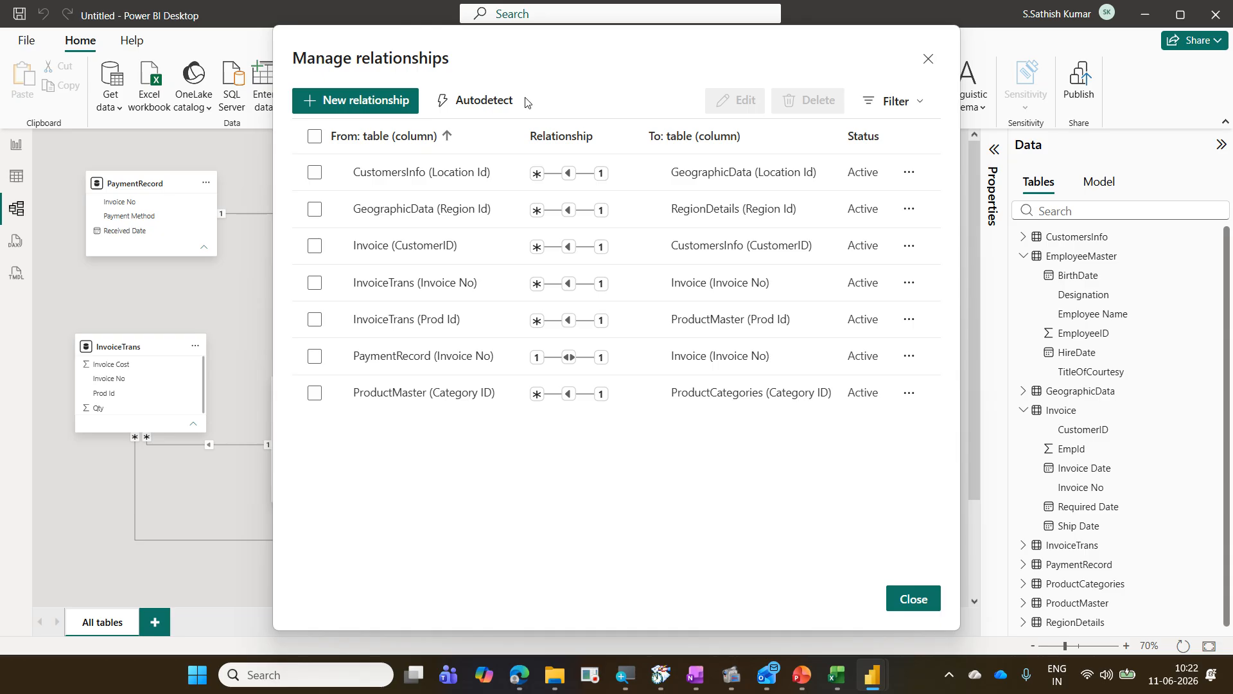
{"action": "left_click", "coordinate": [397, 102]}
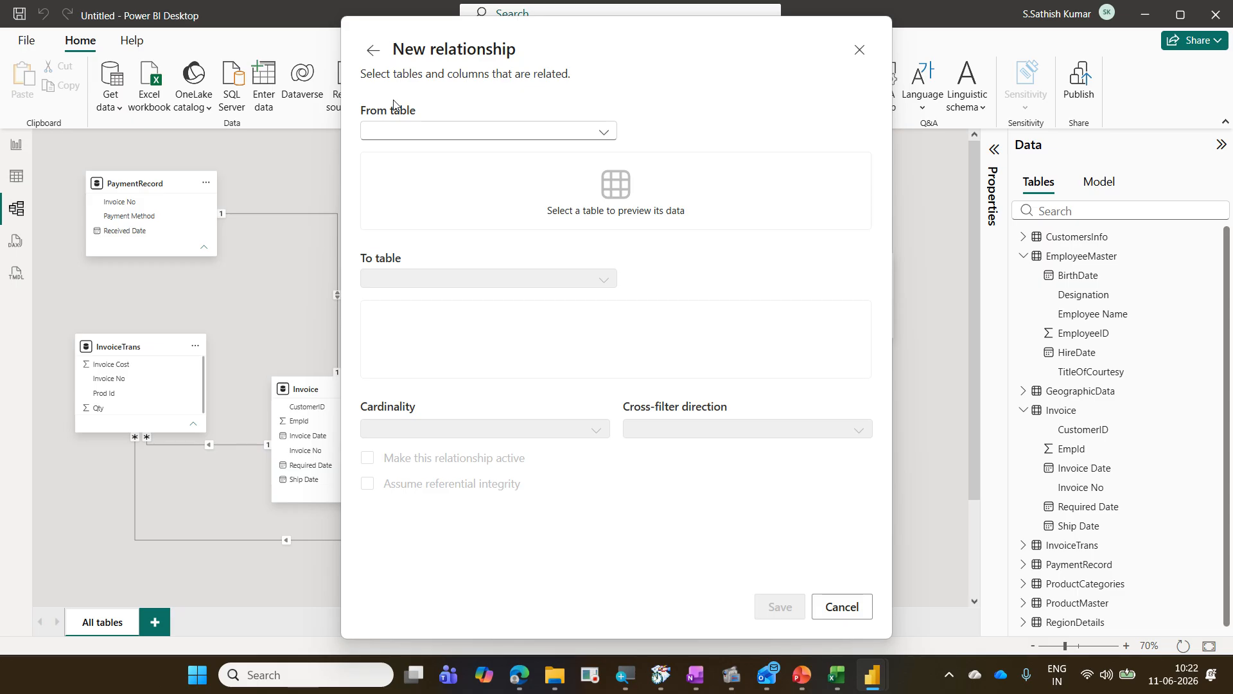
{"action": "left_click", "coordinate": [412, 131]}
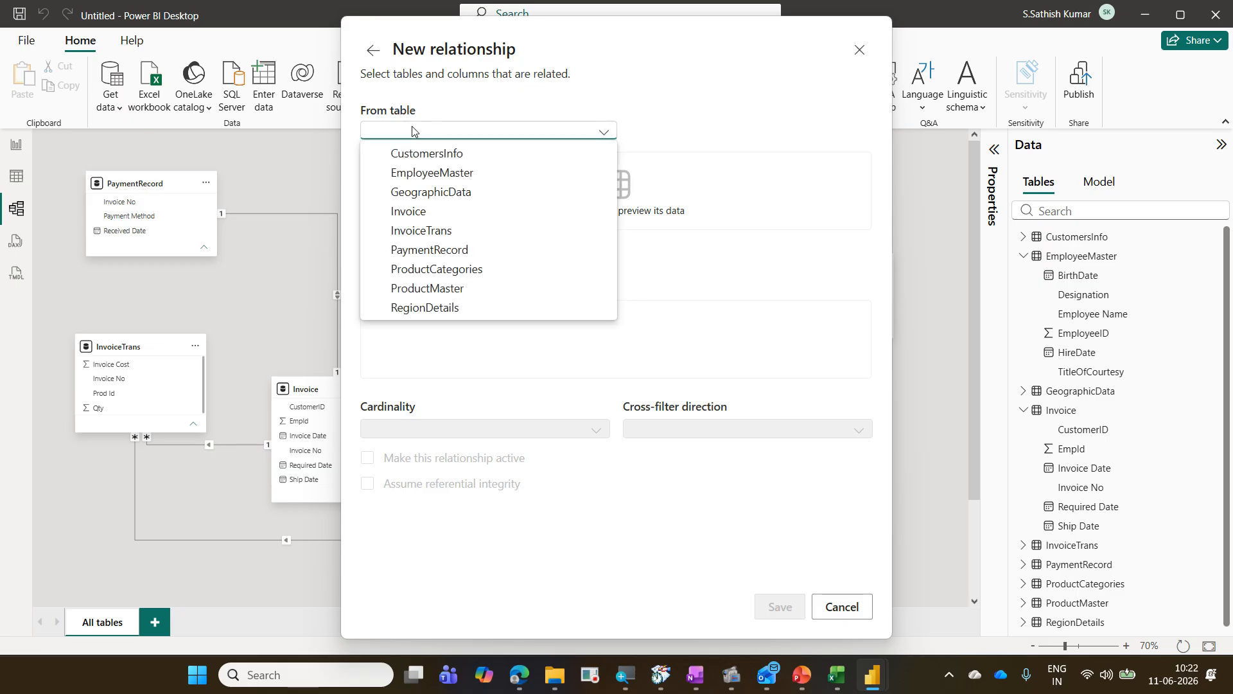
{"action": "left_click", "coordinate": [432, 172]}
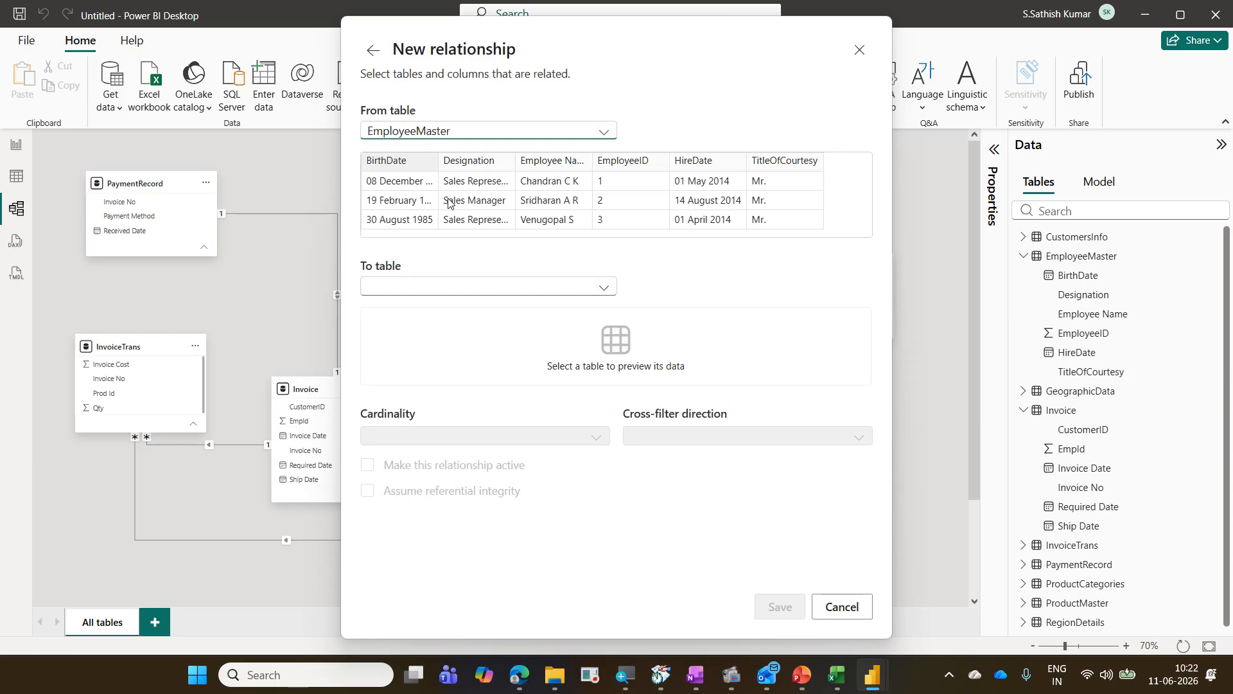
{"action": "left_click", "coordinate": [478, 288]}
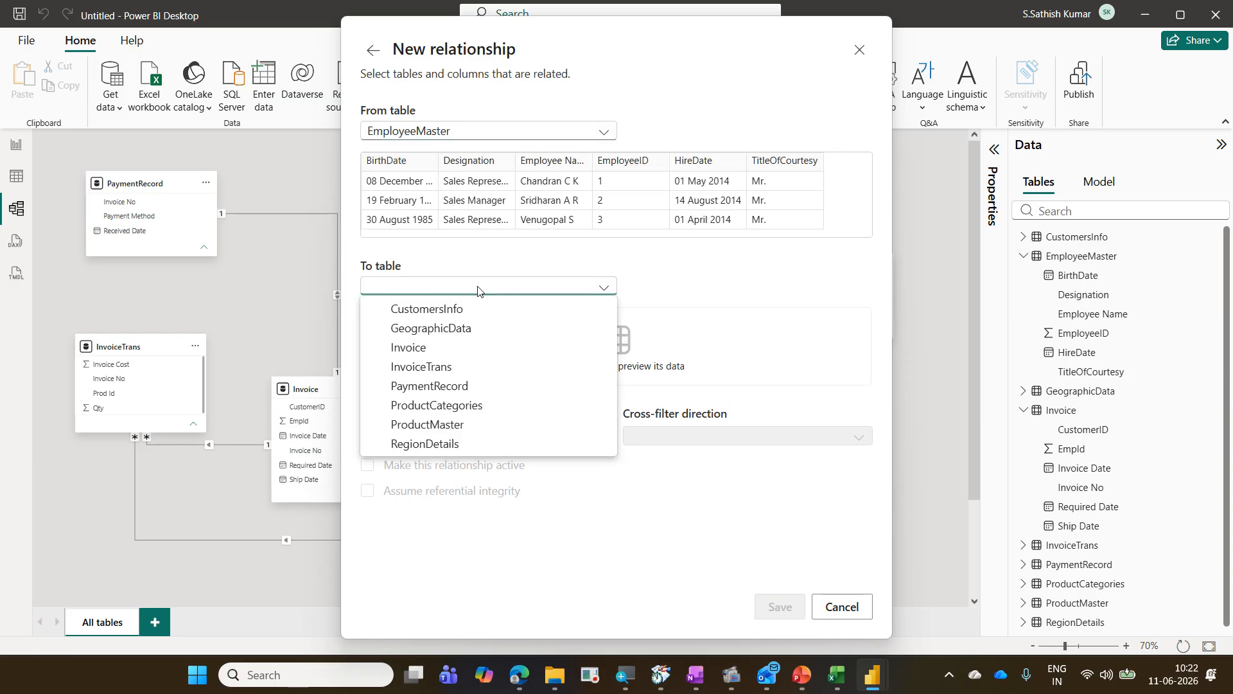
{"action": "left_click", "coordinate": [458, 347]}
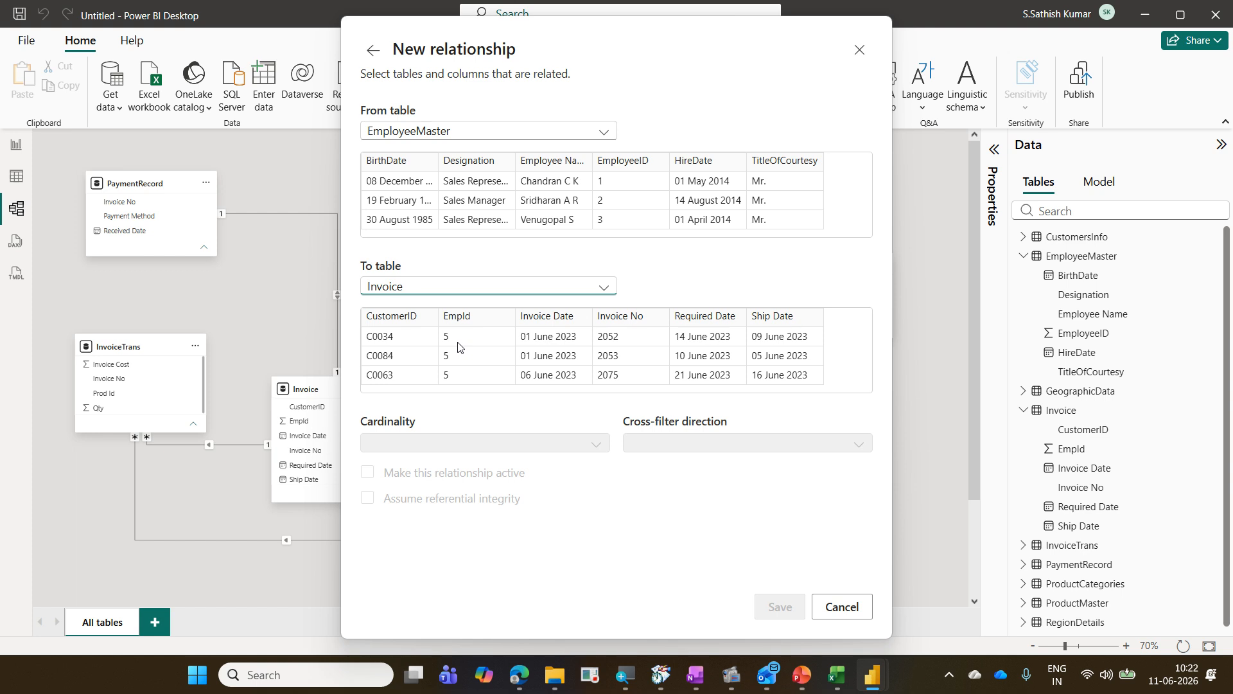
{"action": "left_click", "coordinate": [641, 185]}
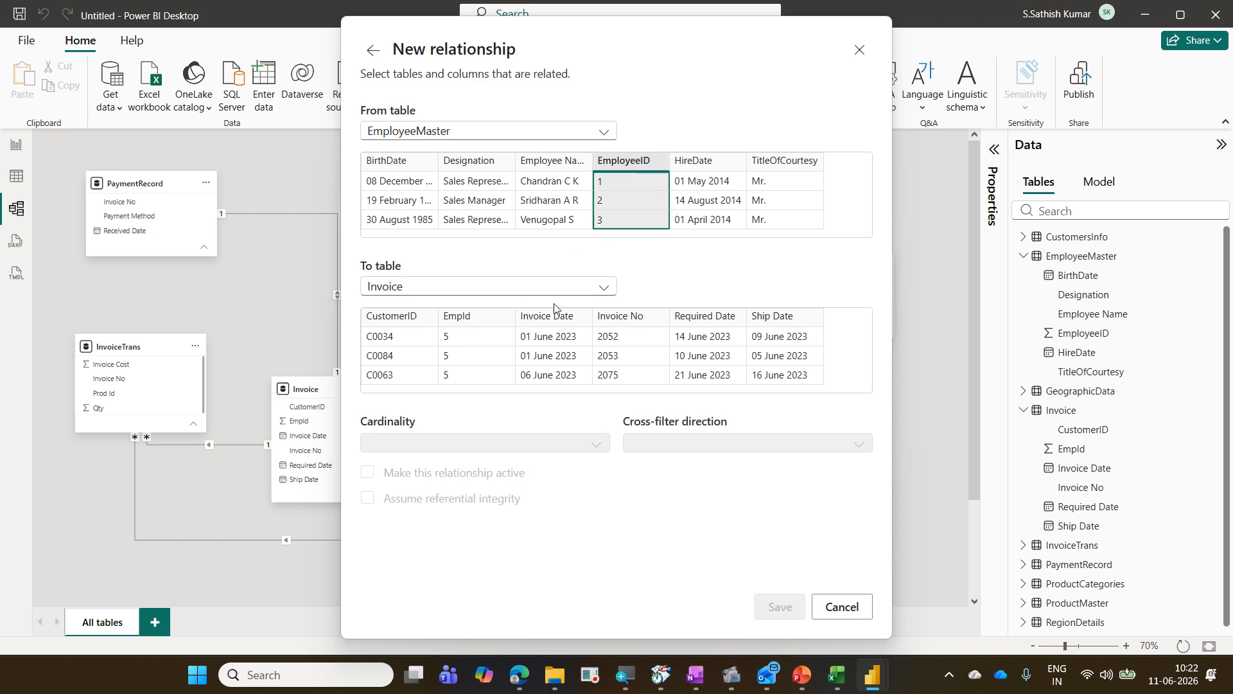
{"action": "left_click", "coordinate": [499, 335]}
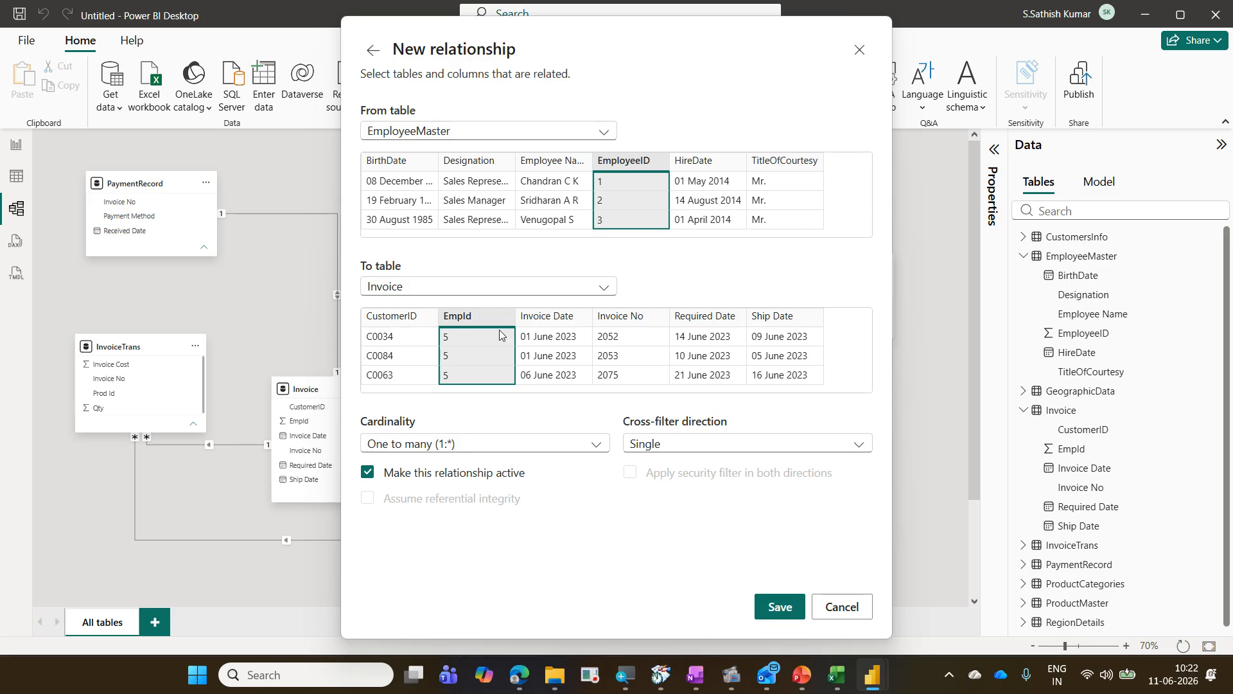
{"action": "left_click", "coordinate": [835, 607]}
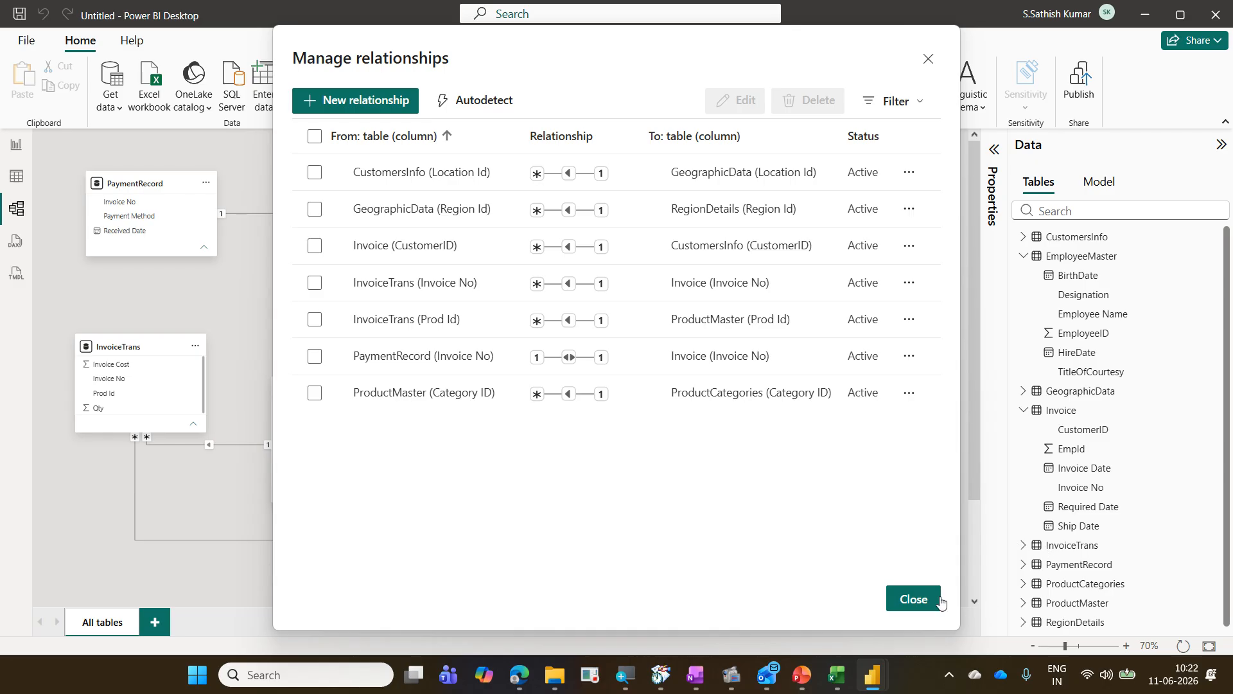
{"action": "left_click", "coordinate": [920, 600]}
Step: Create a one-to-many relationship from EmployeeMaster's EmployeeID column to Invoice's Empid column
{"action": "left_click", "coordinate": [506, 89]}
{"action": "left_click", "coordinate": [415, 107]}
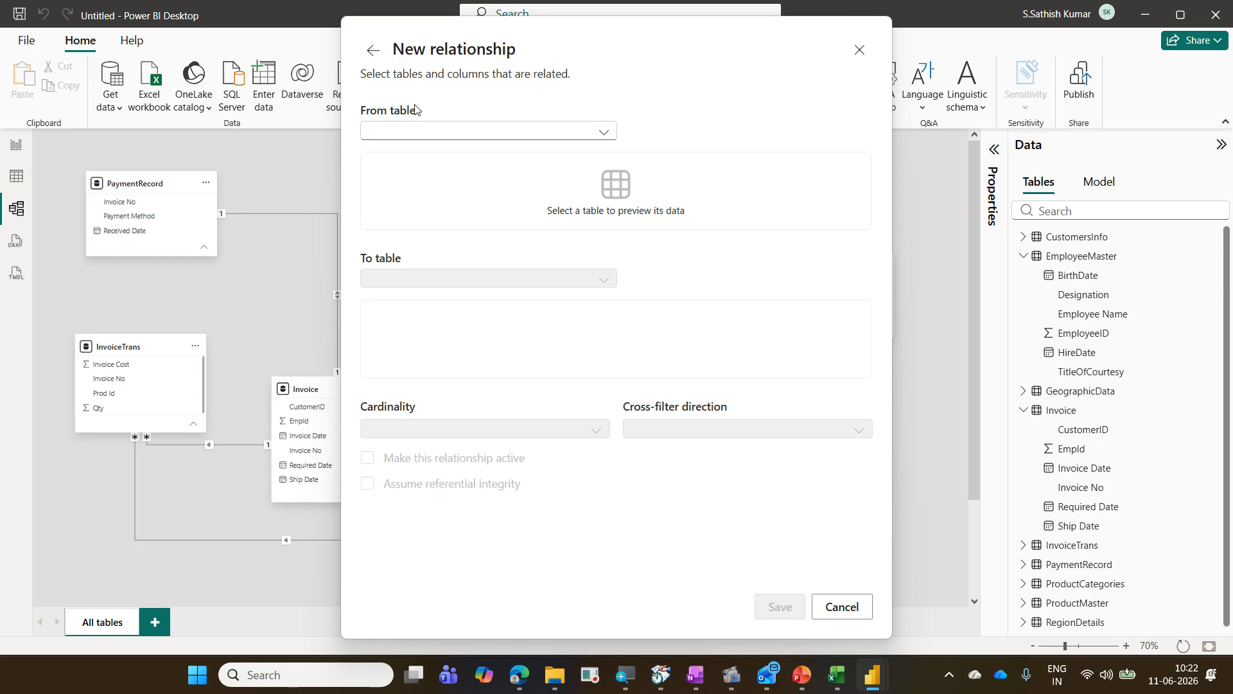
{"action": "left_click", "coordinate": [440, 131]}
{"action": "left_click", "coordinate": [457, 171]}
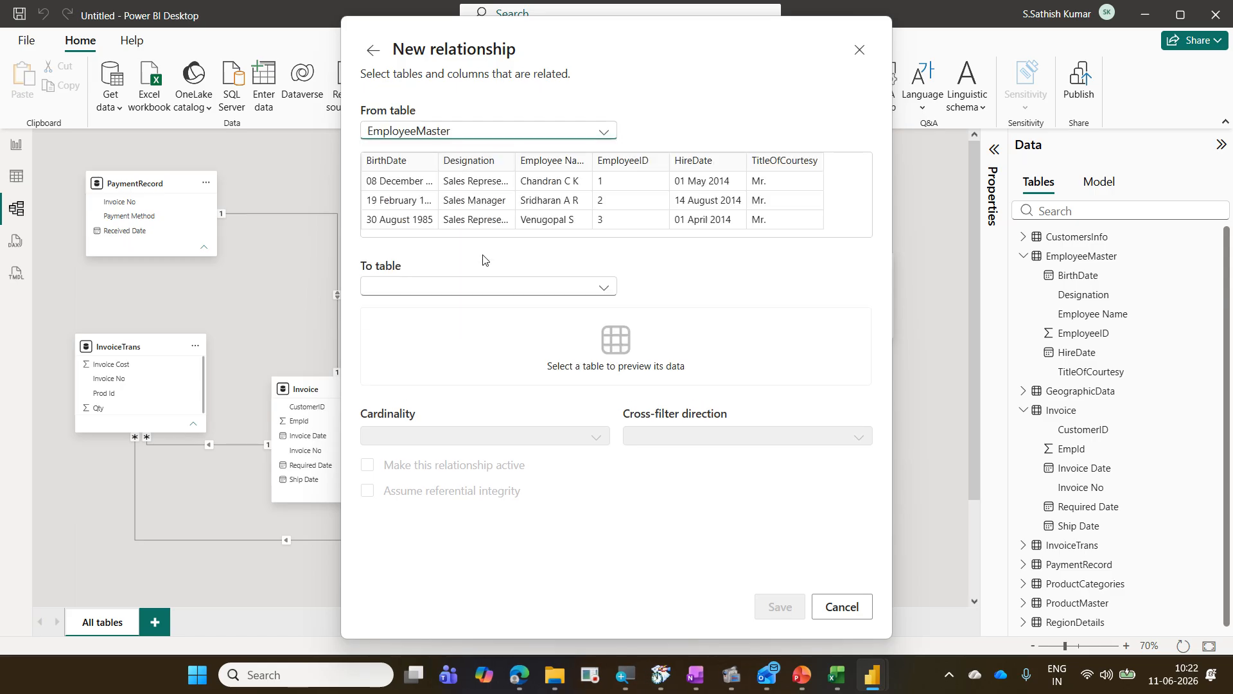
{"action": "left_click", "coordinate": [493, 291]}
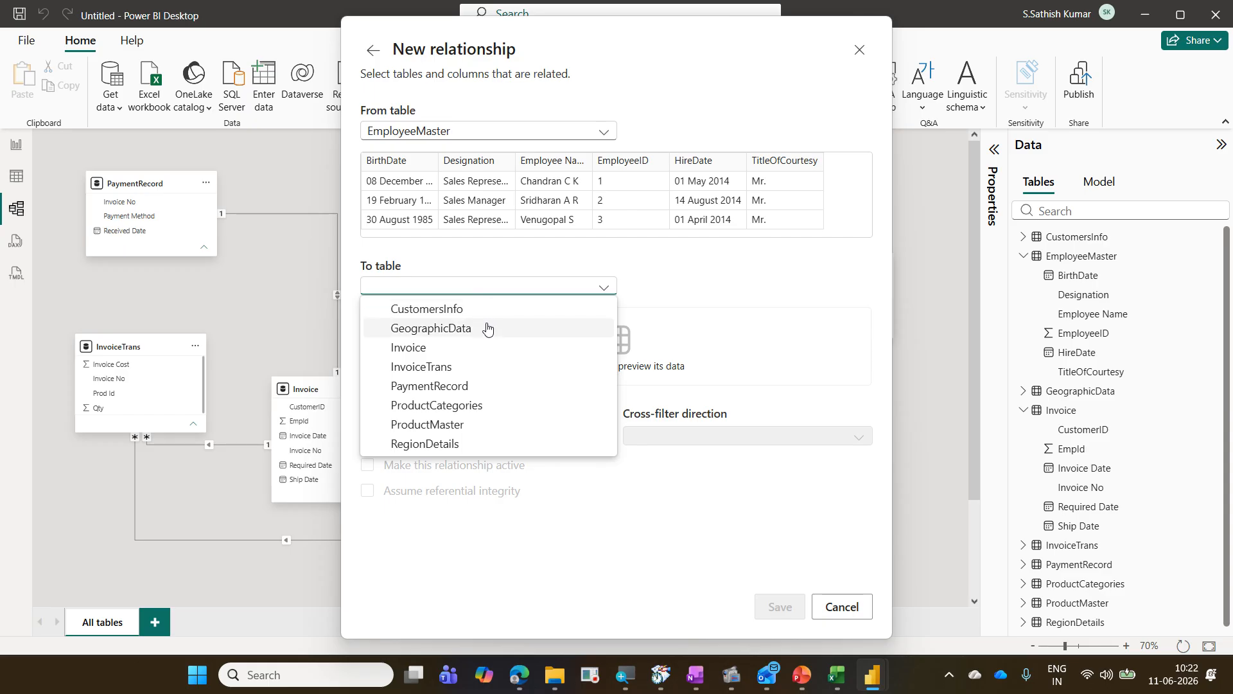
{"action": "left_click", "coordinate": [485, 346]}
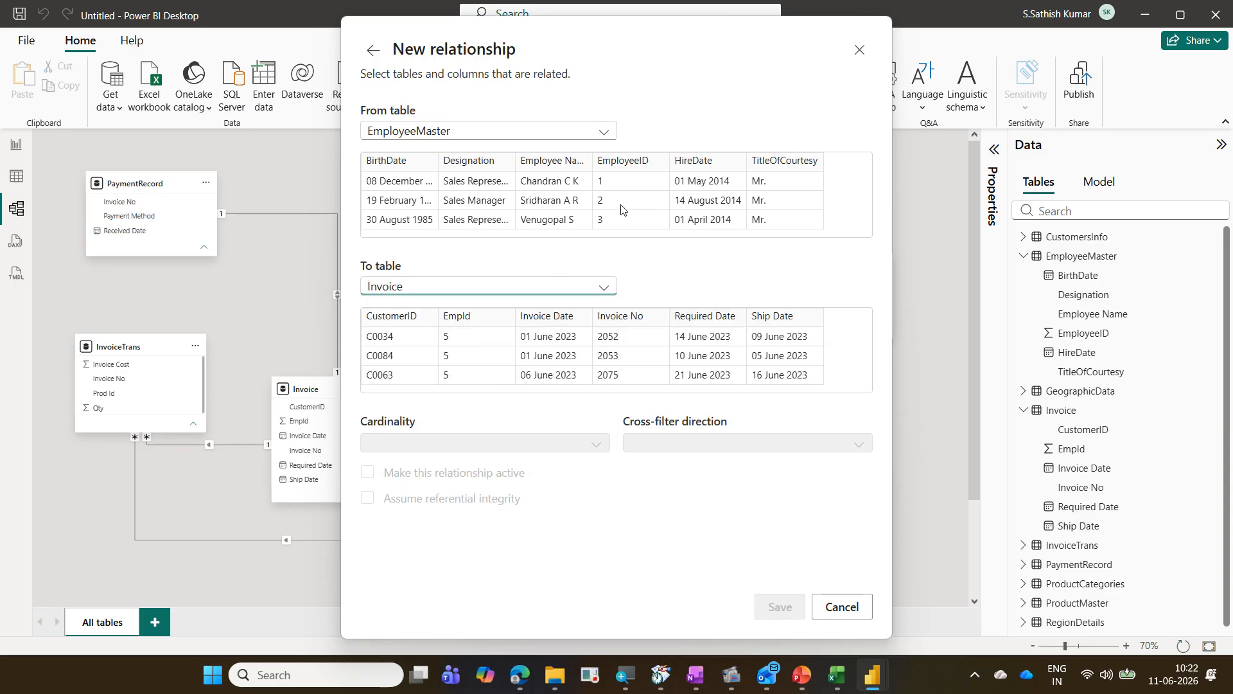
{"action": "left_click", "coordinate": [621, 204]}
{"action": "left_click", "coordinate": [478, 326]}
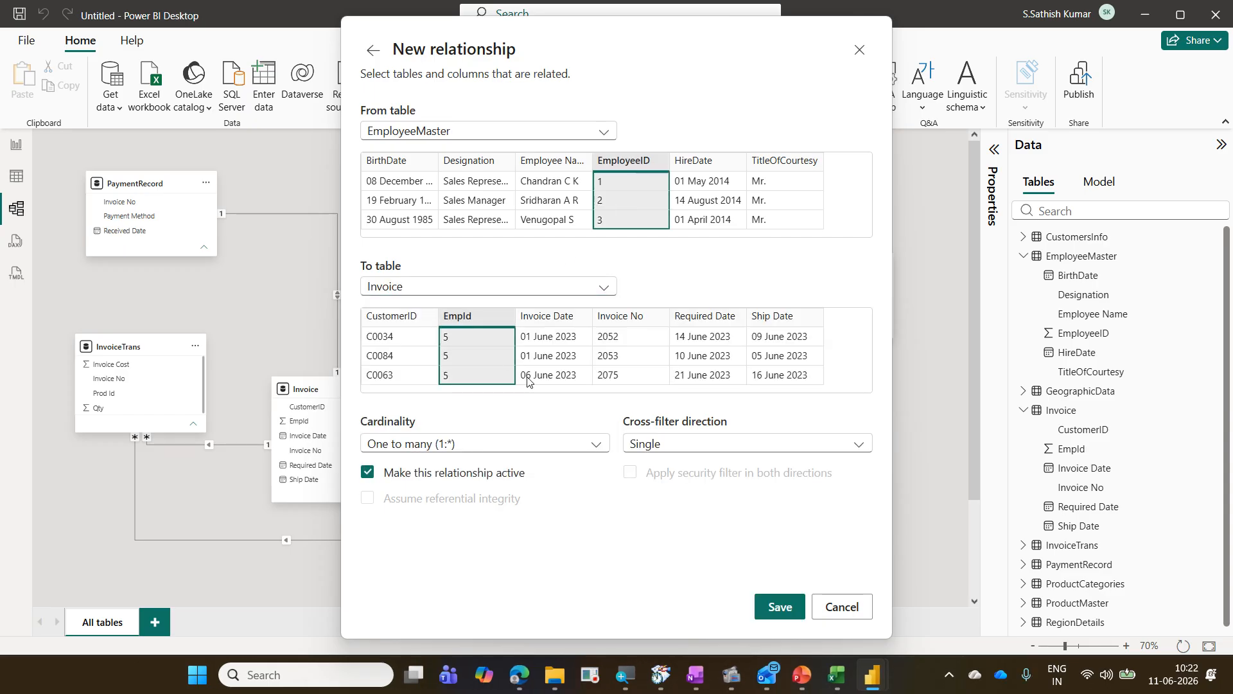
{"action": "left_click", "coordinate": [780, 607]}
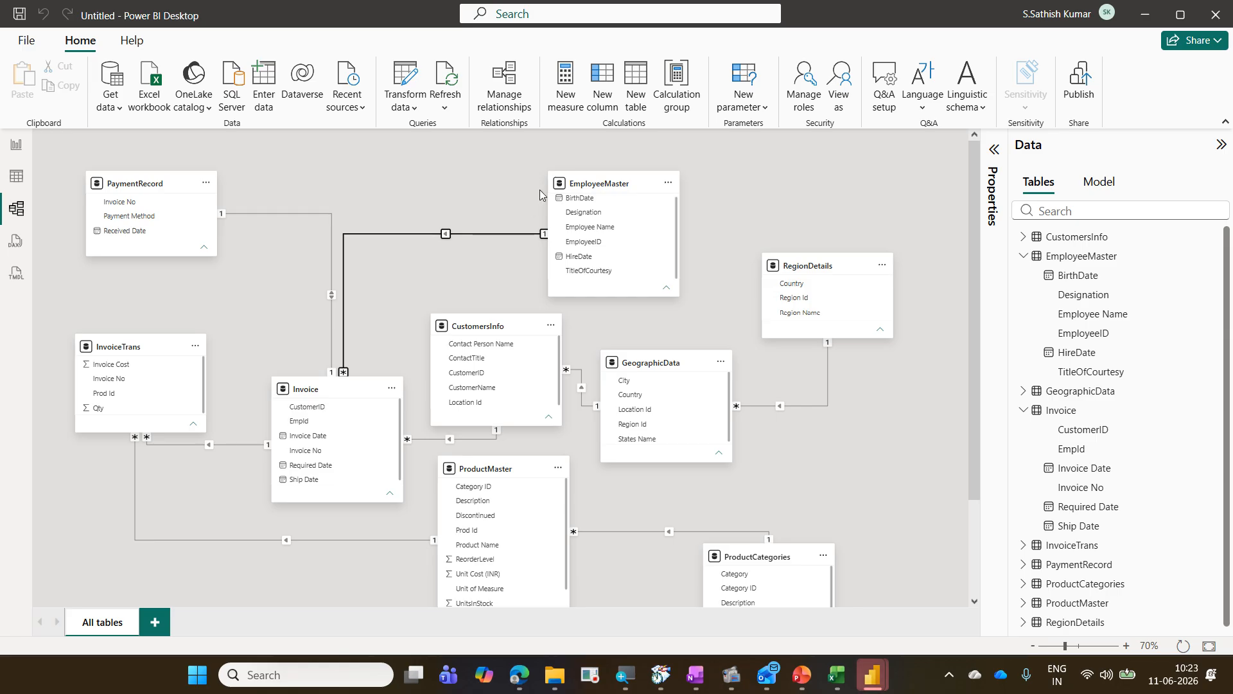
{"action": "left_click", "coordinate": [504, 87]}
{"action": "left_click", "coordinate": [910, 598]}
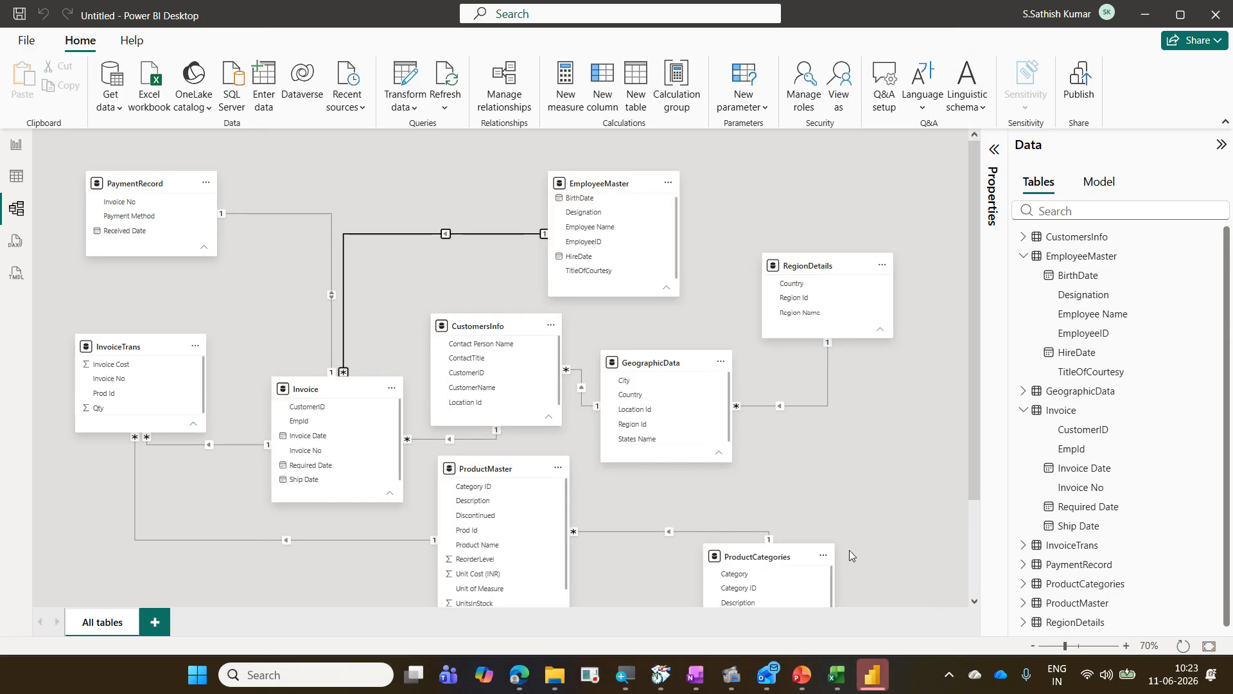
Step: Delete the relationship between the EmployeeMaster and Invoice tables
{"action": "right_click", "coordinate": [473, 235]}
{"action": "left_click", "coordinate": [499, 247]}
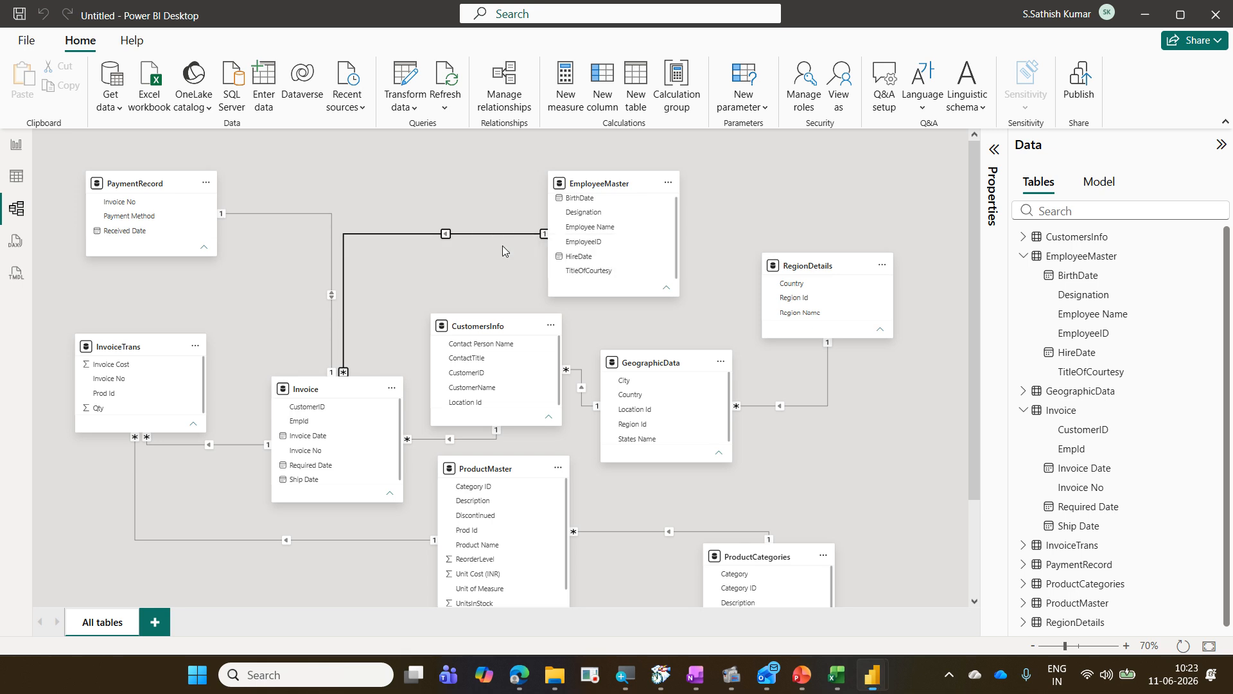
{"action": "left_click", "coordinate": [701, 398]}
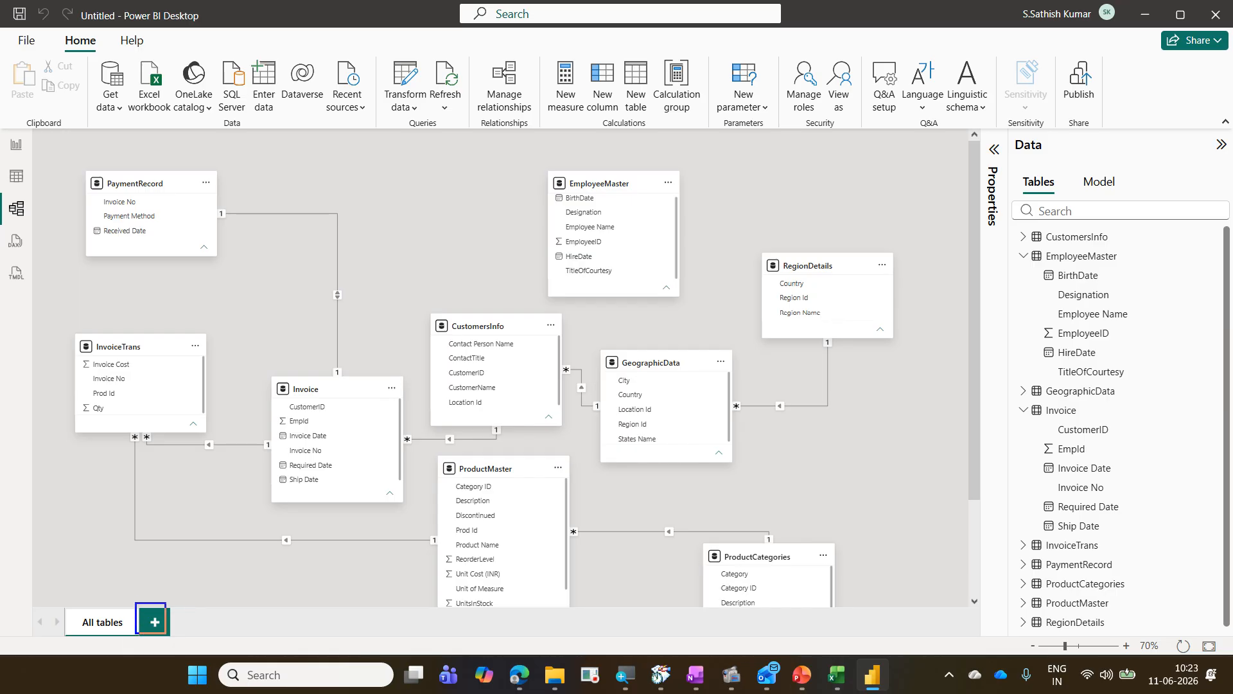
Step: Add a new model layout and place the EmployeeMaster and Invoice tables on it
{"action": "left_click", "coordinate": [155, 622]}
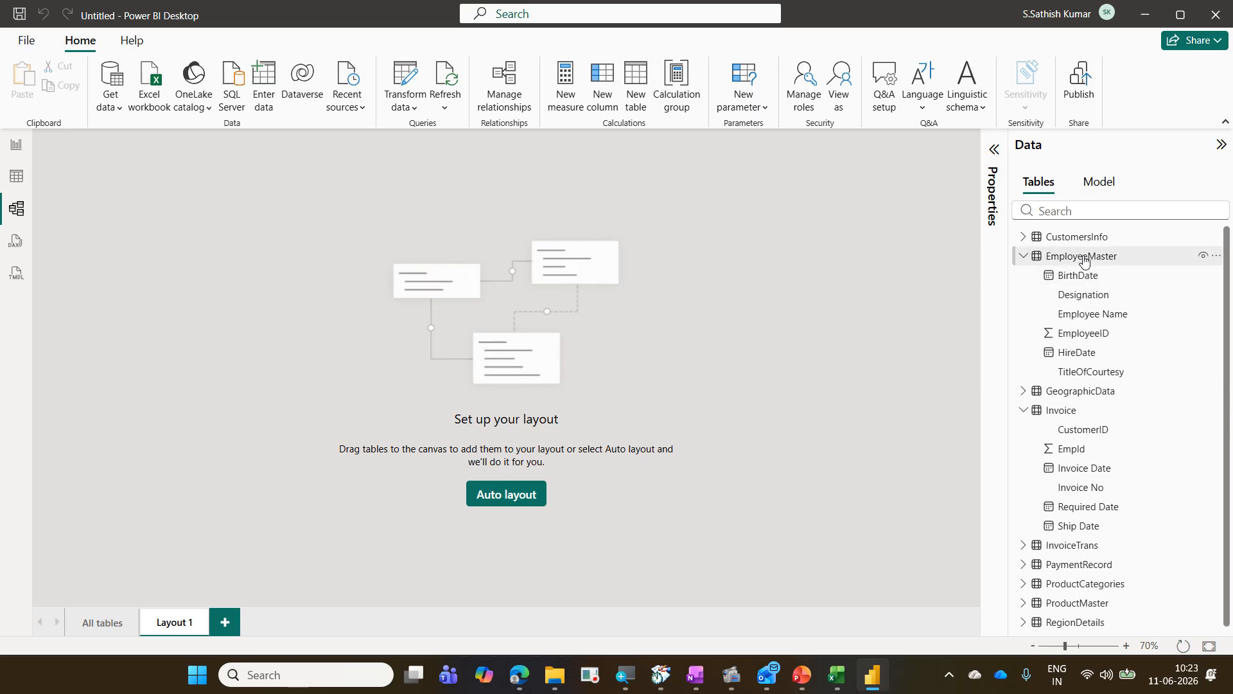
{"action": "left_click_drag", "start_coordinate": [1085, 259], "coordinate": [243, 214]}
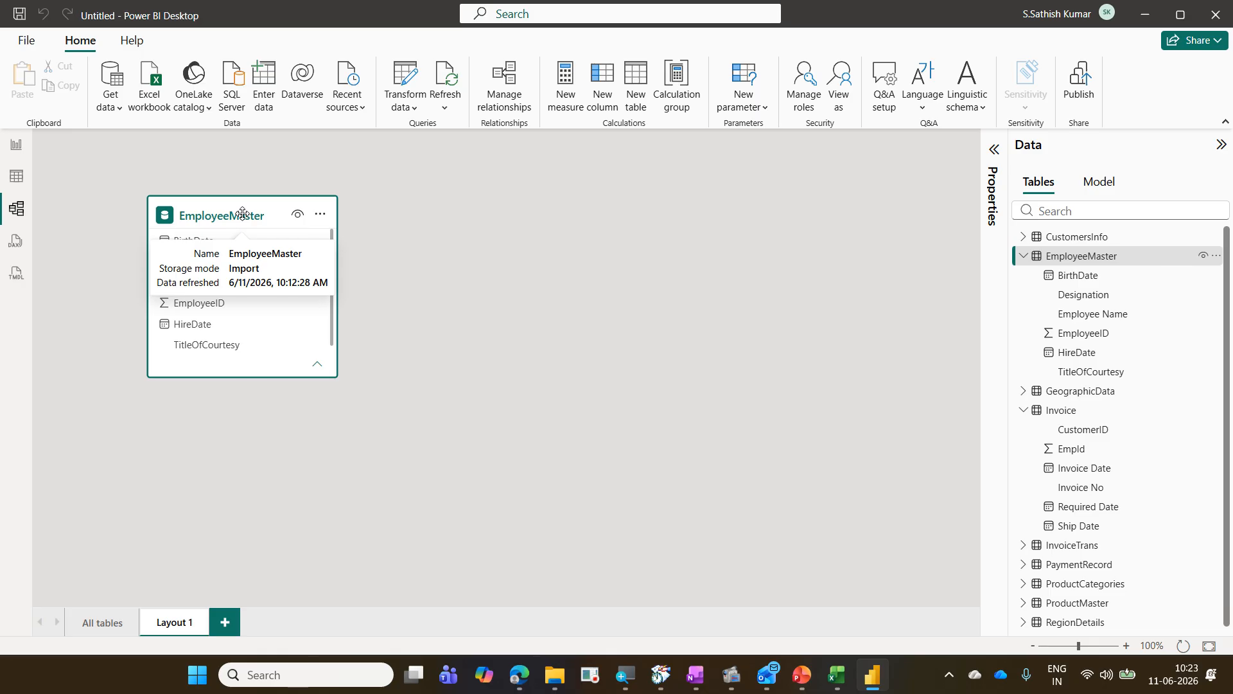
{"action": "left_click_drag", "start_coordinate": [1066, 417], "coordinate": [486, 222]}
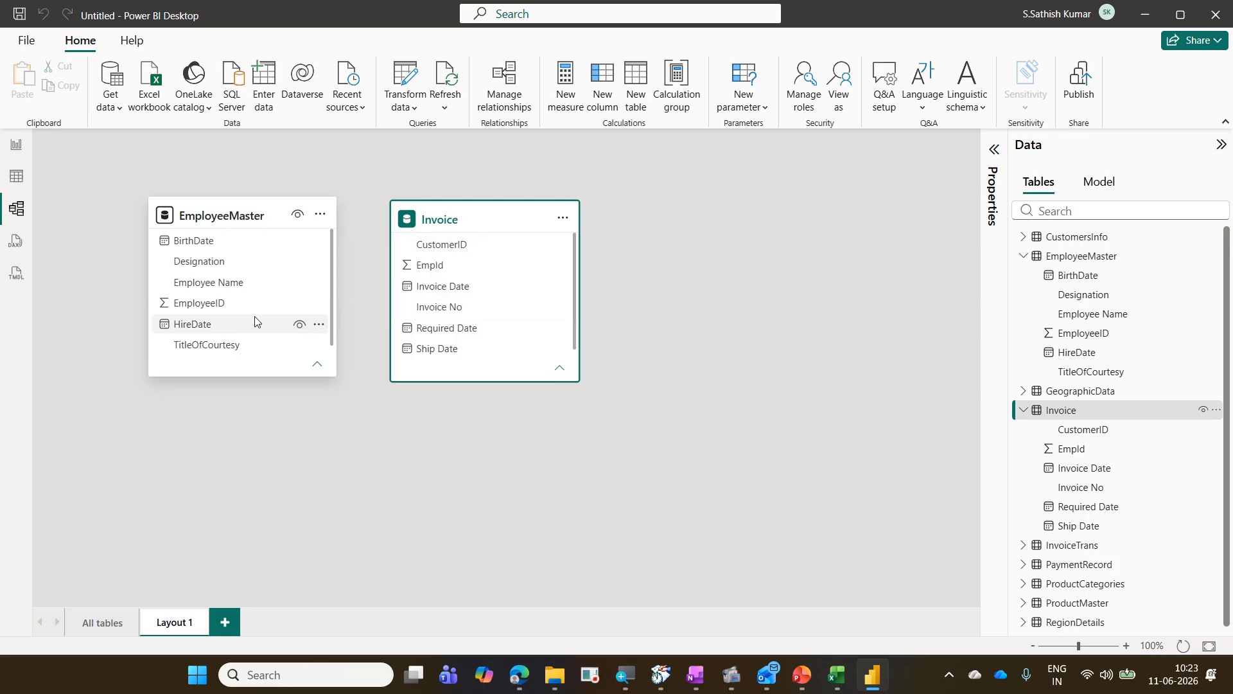
Step: Relate EmployeeMaster's EmployeeID to Invoice's Empid as one-to-many with single cross-filter direction
{"action": "left_click", "coordinate": [218, 307]}
{"action": "left_click_drag", "start_coordinate": [218, 307], "coordinate": [446, 273]}
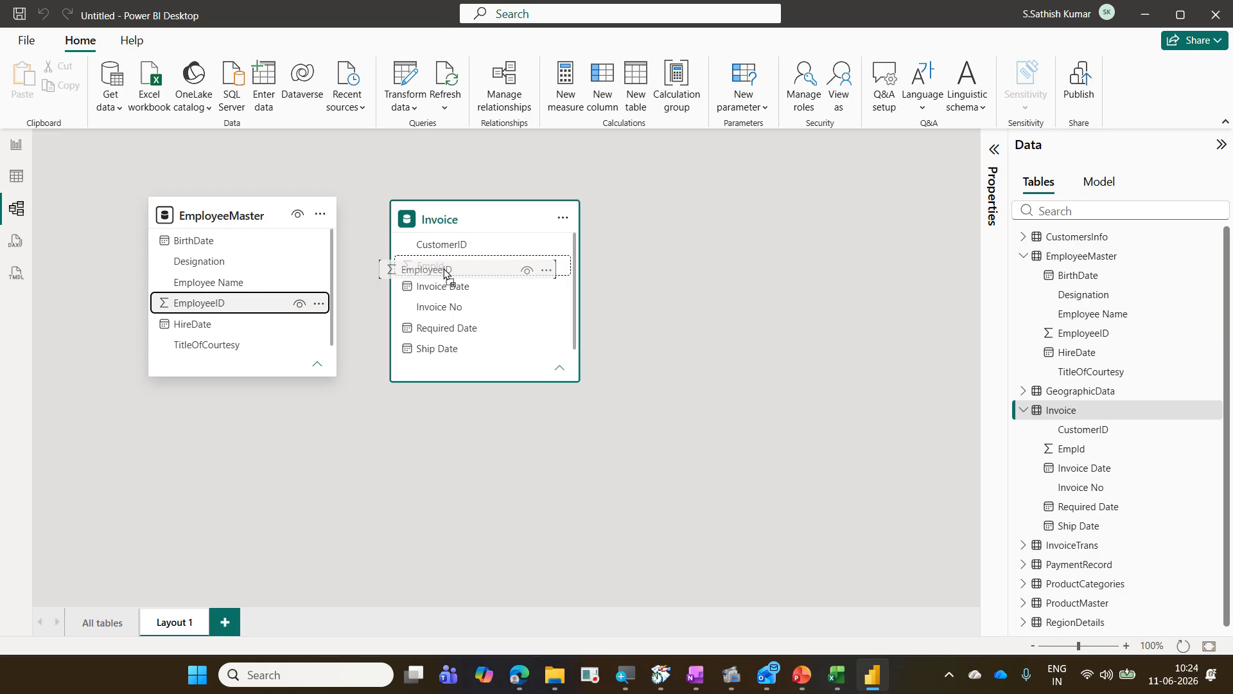
{"action": "left_click_drag", "start_coordinate": [446, 273], "coordinate": [446, 273]}
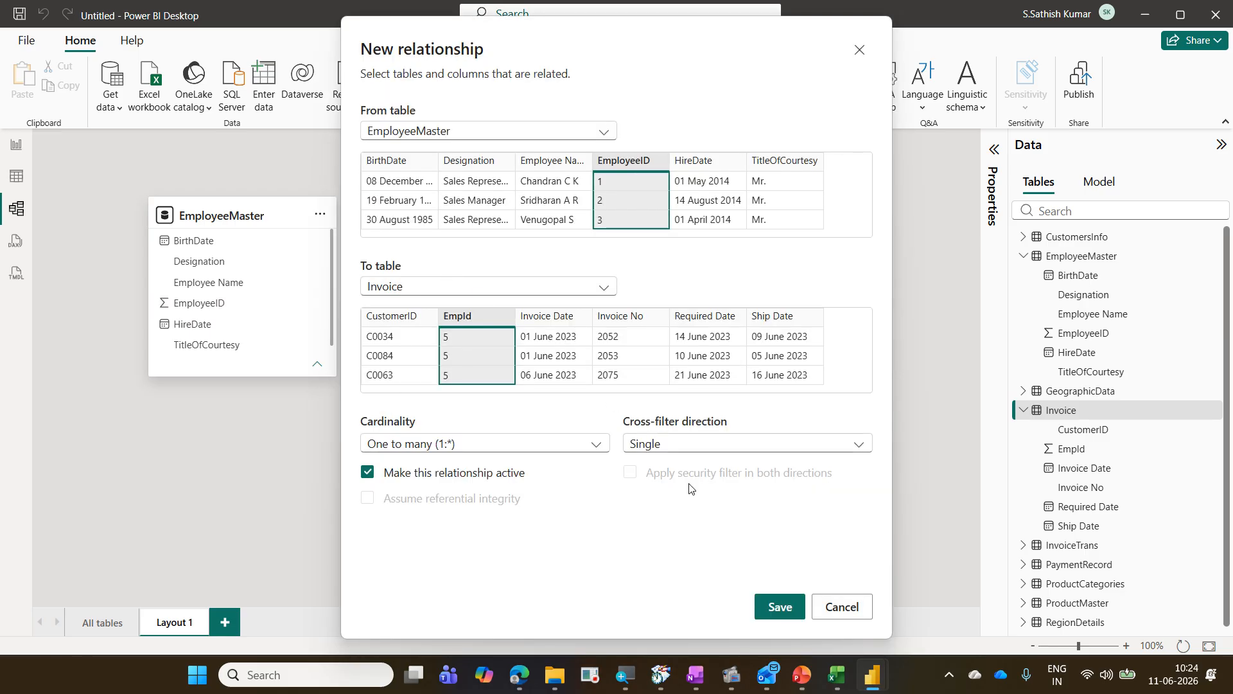
{"action": "left_click", "coordinate": [772, 611]}
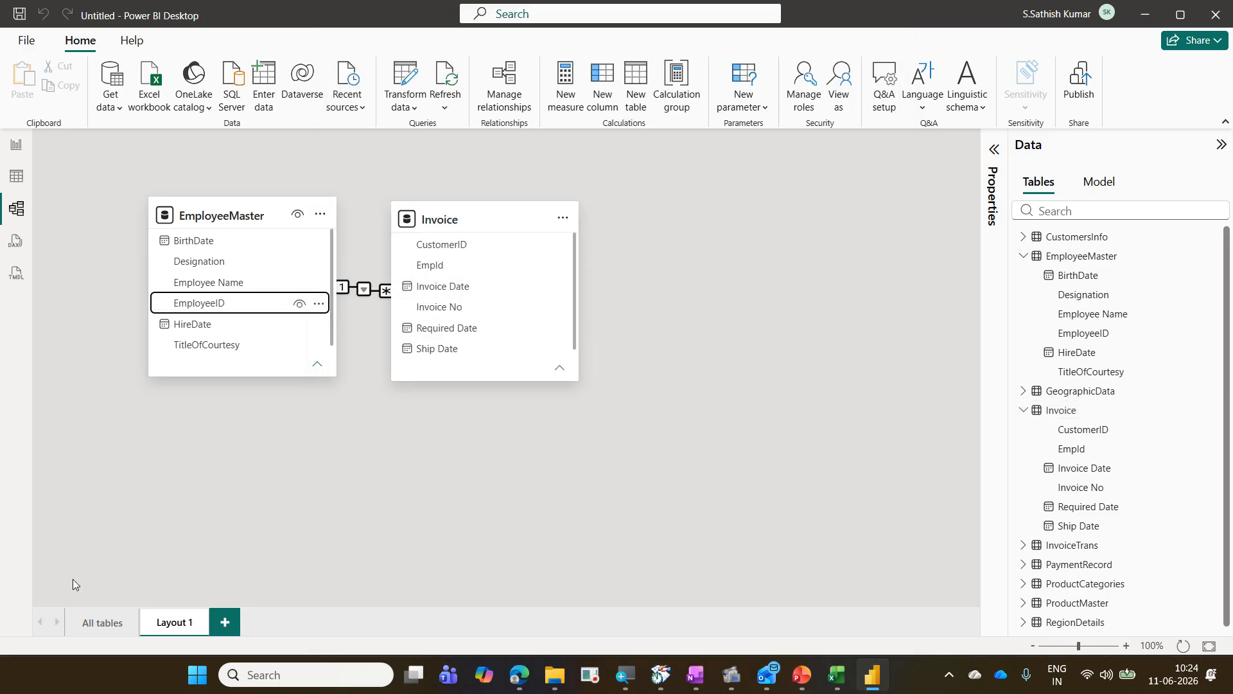
{"action": "left_click", "coordinate": [96, 622]}
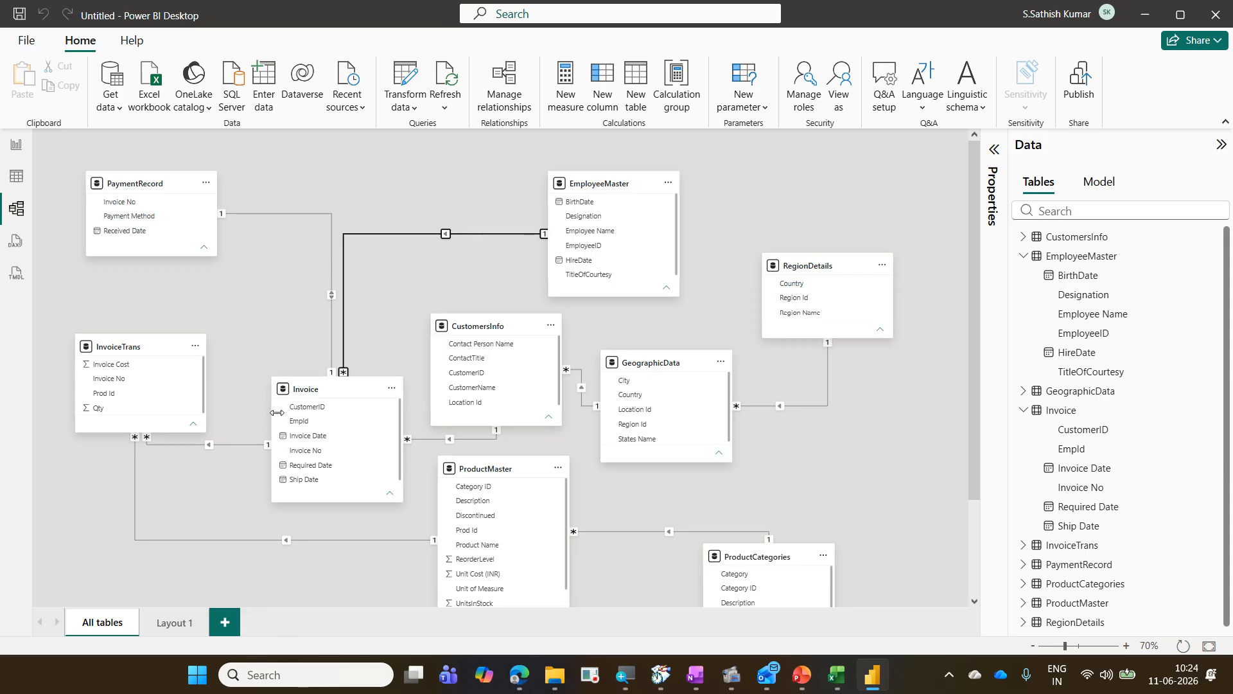
Step: Delete the Layout 1 model layout and switch to Report view
{"action": "left_click", "coordinate": [172, 631]}
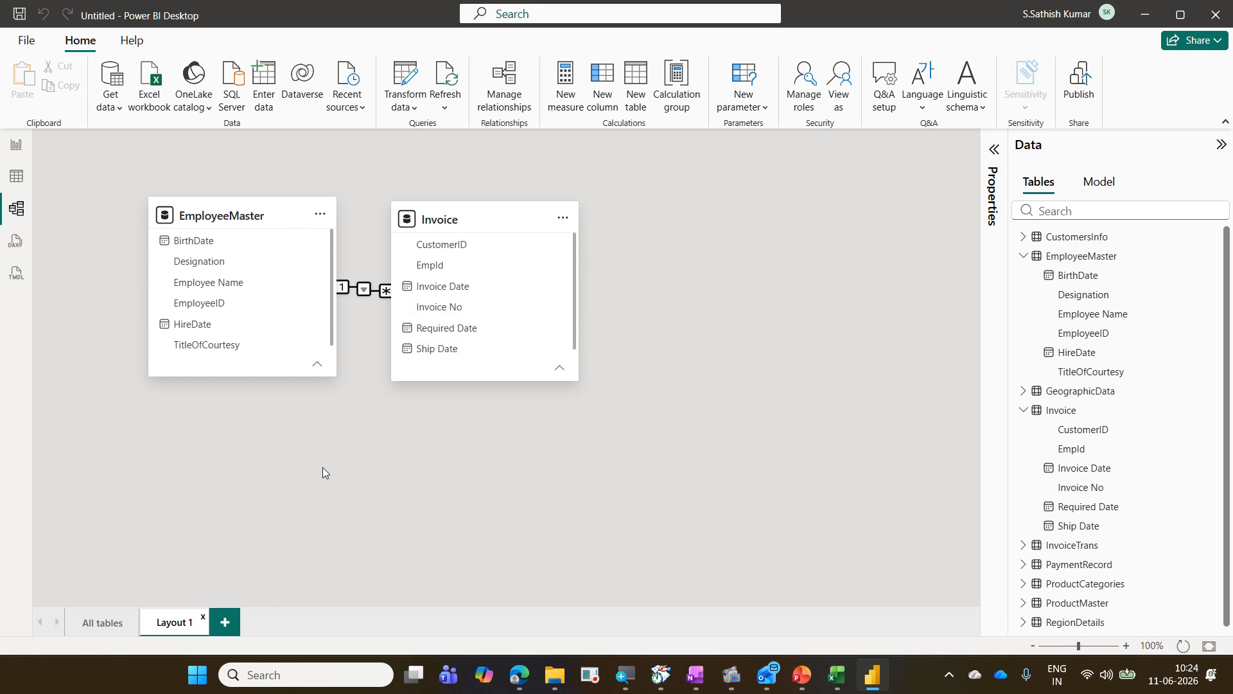
{"action": "right_click", "coordinate": [173, 622]}
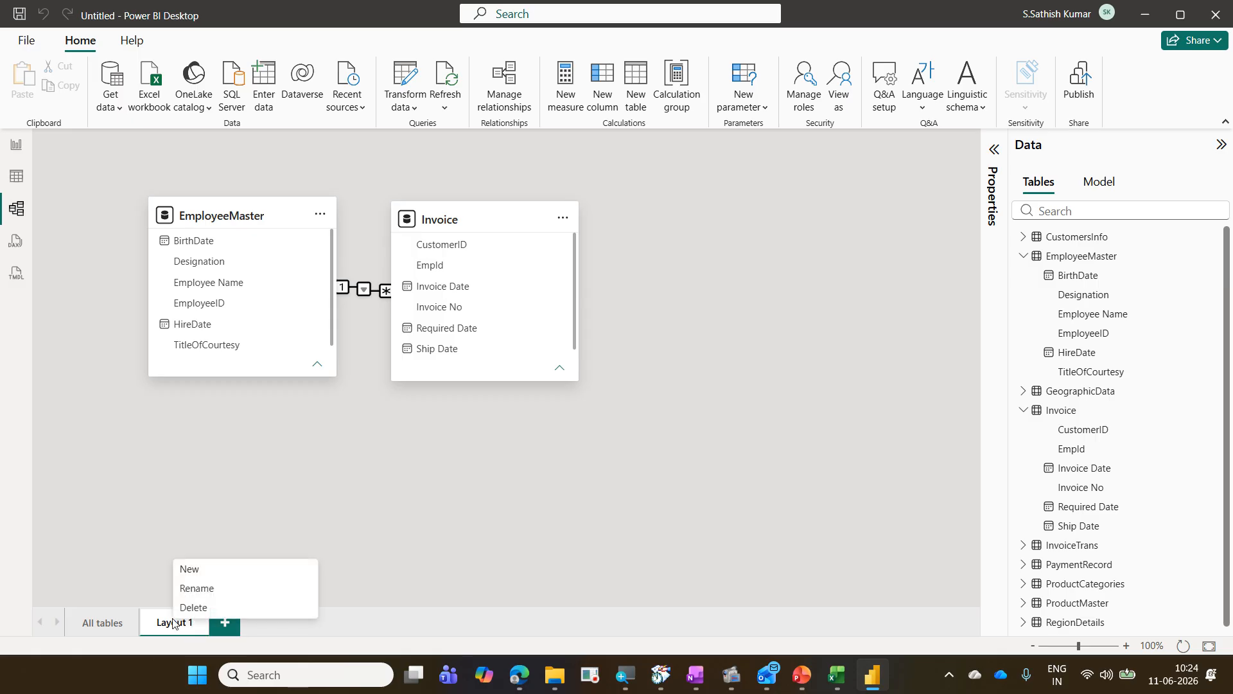
{"action": "left_click", "coordinate": [191, 607]}
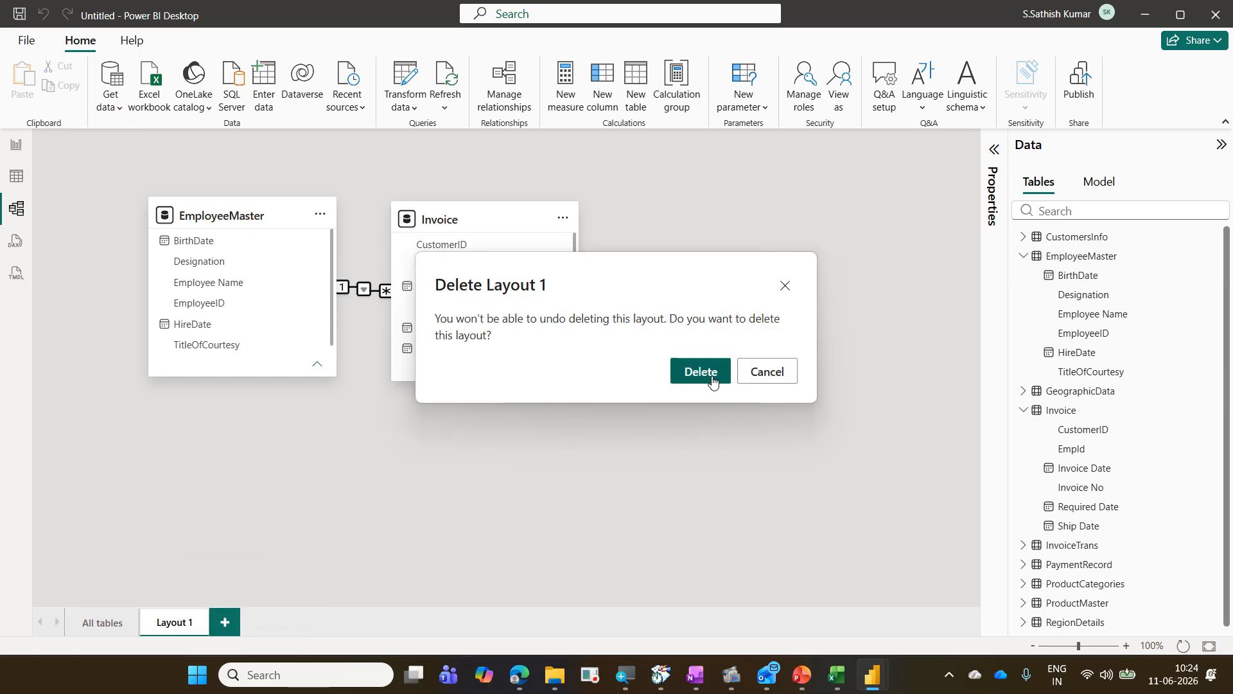
{"action": "left_click", "coordinate": [700, 373]}
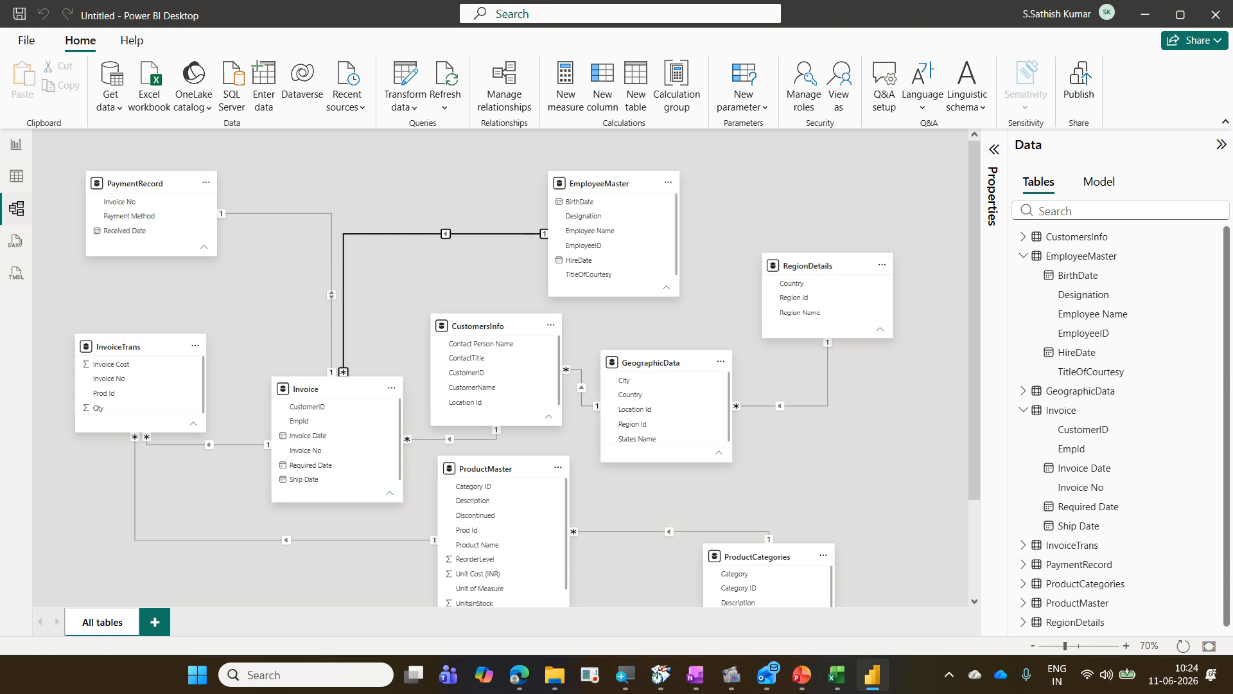
{"action": "left_click", "coordinate": [15, 147]}
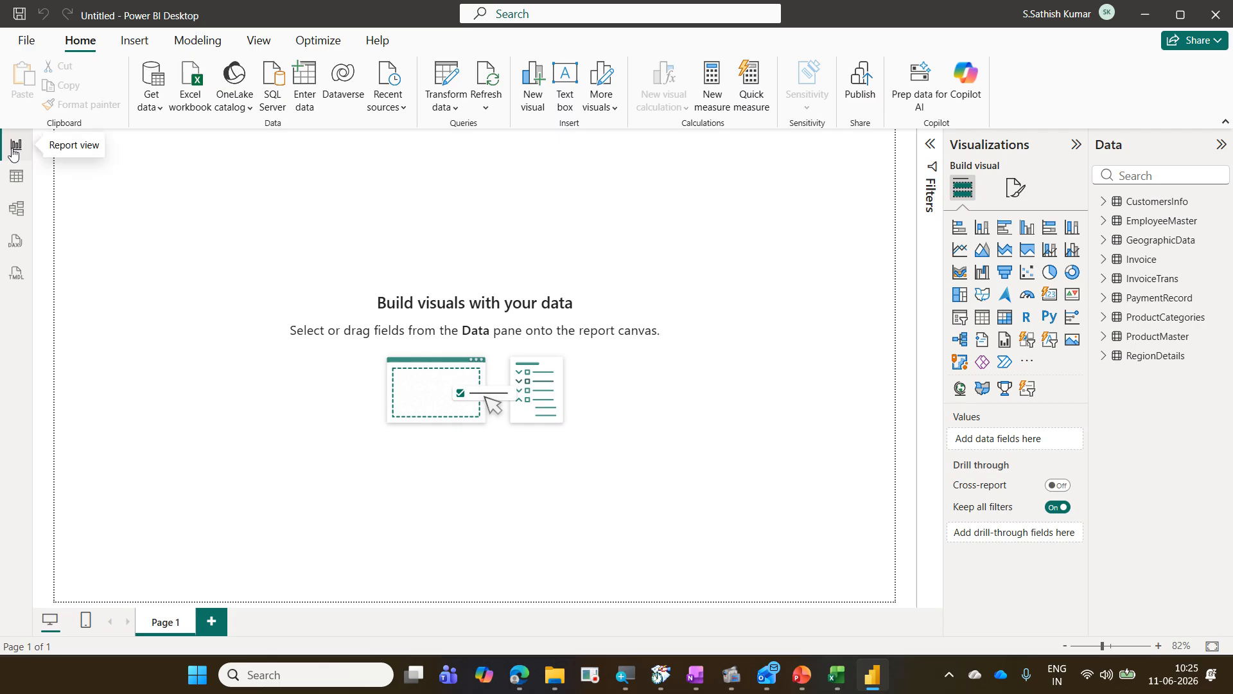
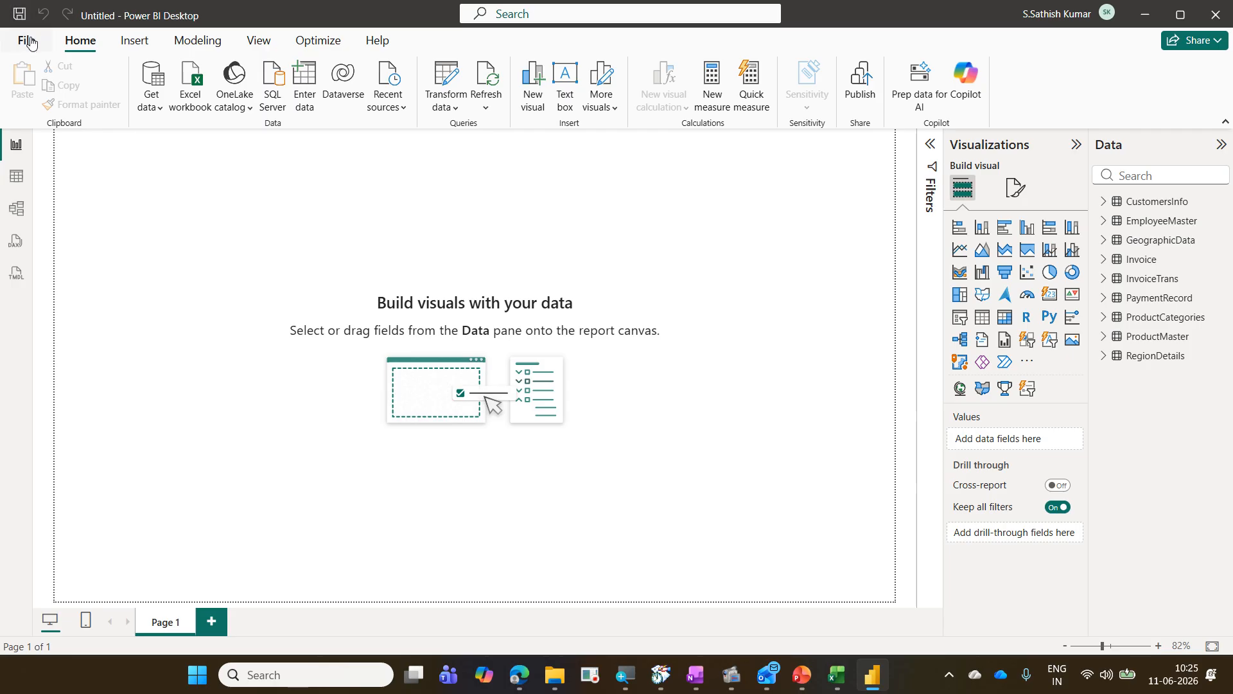
Step: Save the report as BusinessTransactions in the 2026-06-11 Daimler Power BI Adv folder
{"action": "left_click", "coordinate": [29, 43]}
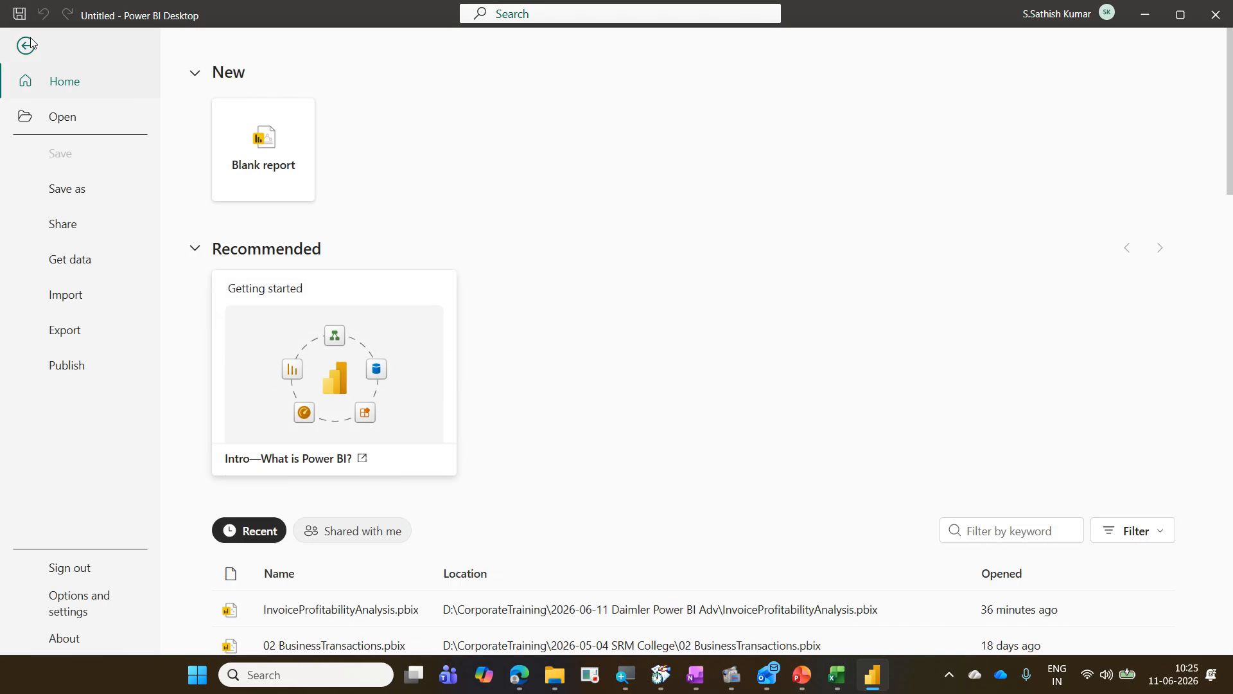
{"action": "left_click", "coordinate": [94, 201]}
{"action": "left_click", "coordinate": [275, 285]}
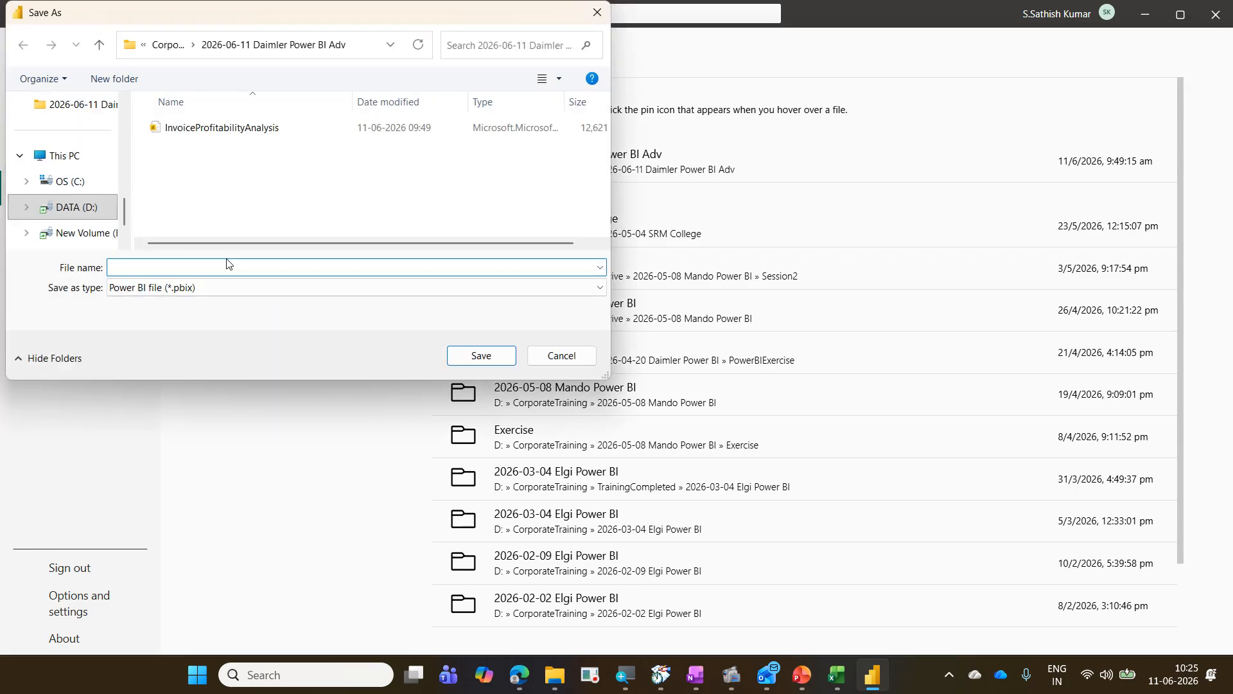
{"action": "type", "text": "Bu"}
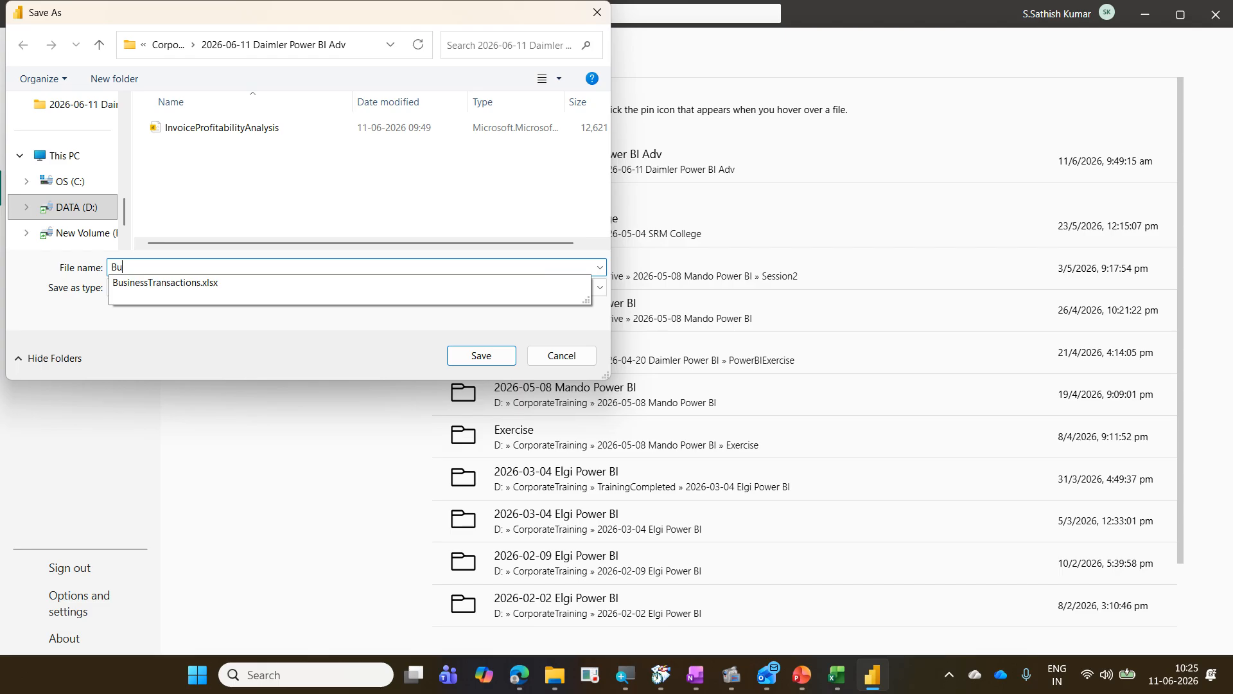
{"action": "key", "text": "Down"}
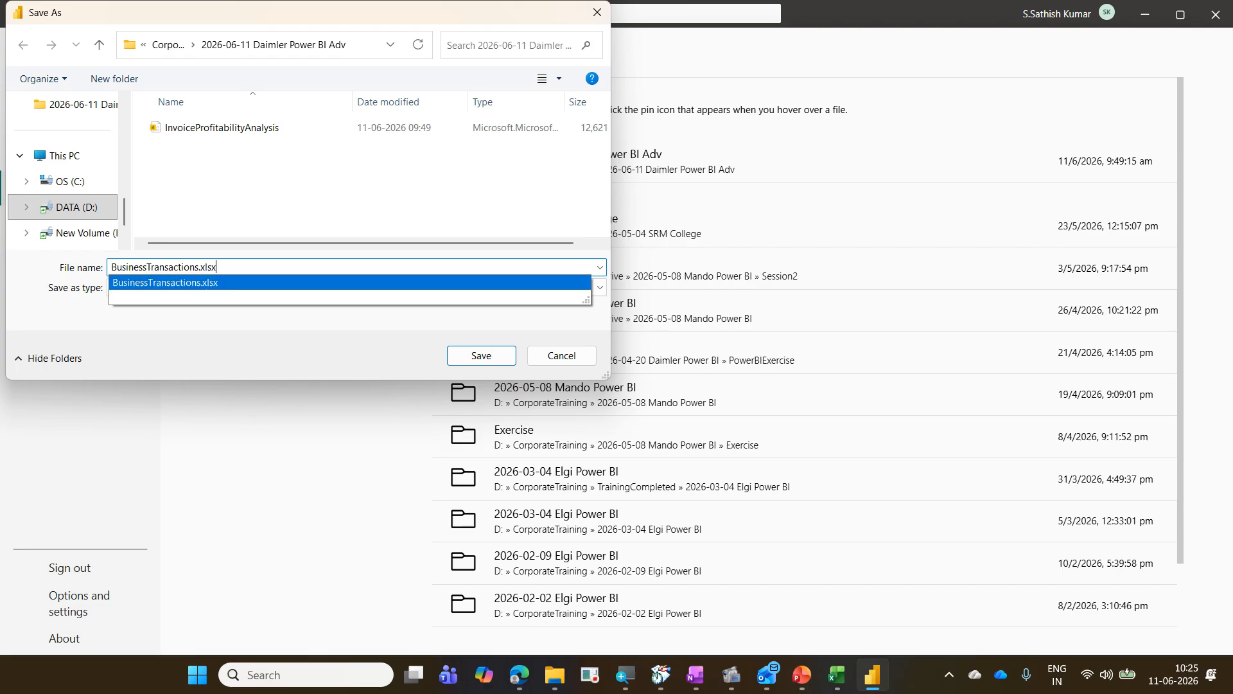
{"action": "key", "text": "BackSpace"}
{"action": "key", "text": "BackSpace"}
{"action": "key", "text": "BackSpace"}
{"action": "key", "text": "BackSpace"}
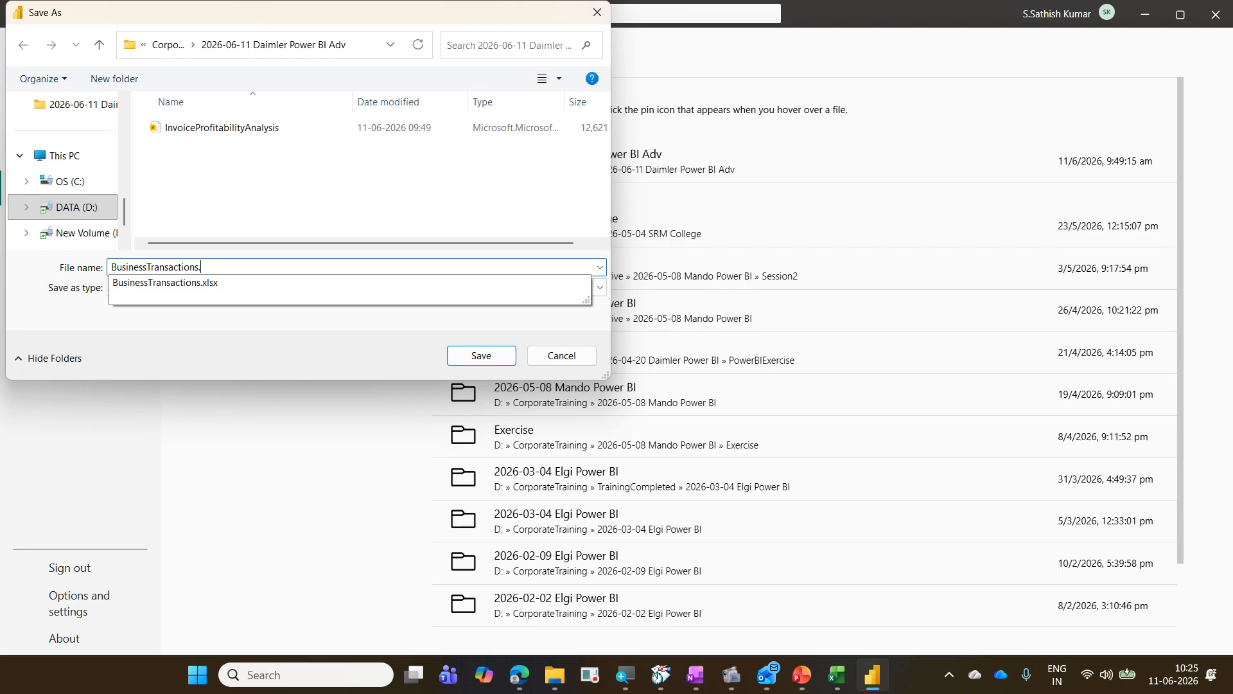
{"action": "key", "text": "Return"}
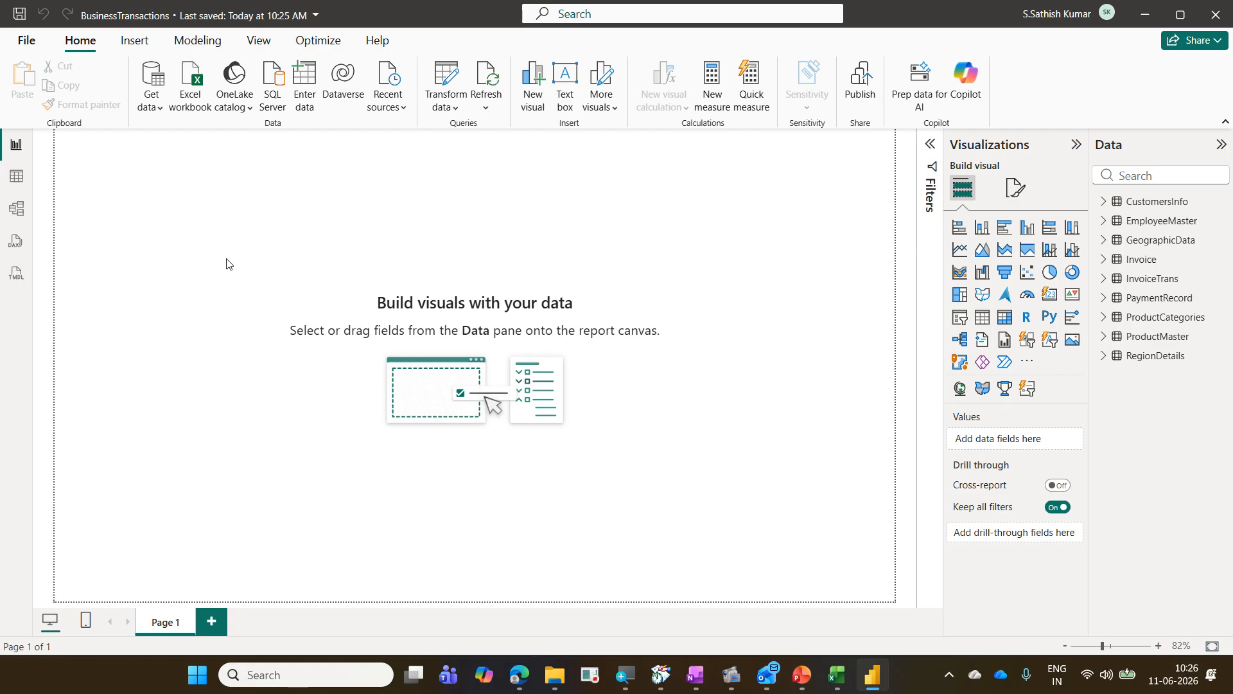
Step: Review the auto recovery settings on the Save and Recover page of the Options dialog
{"action": "left_click", "coordinate": [26, 40]}
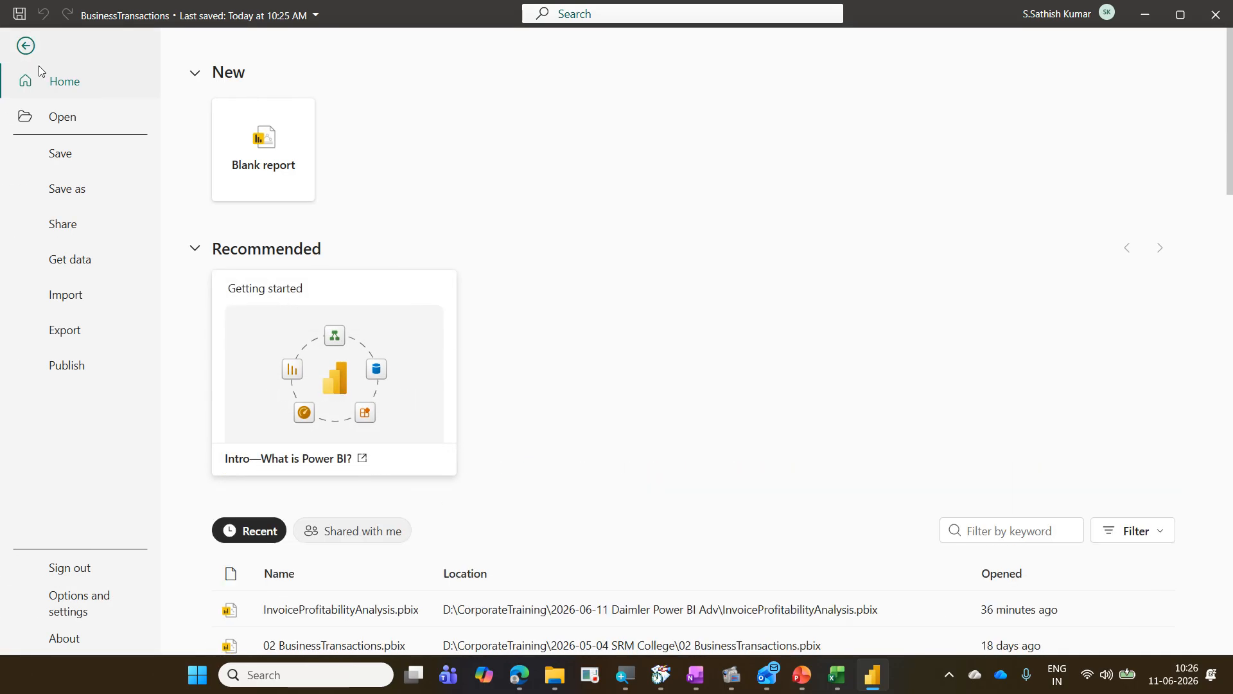
{"action": "left_click", "coordinate": [103, 612]}
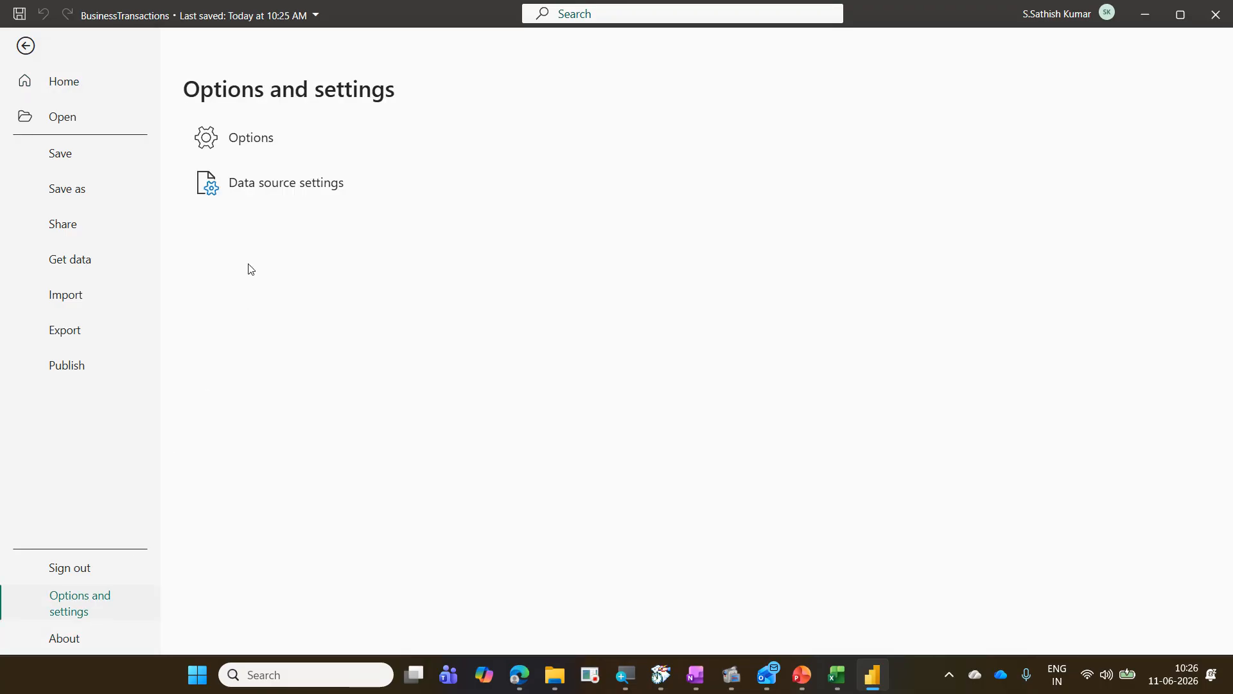
{"action": "left_click", "coordinate": [260, 143]}
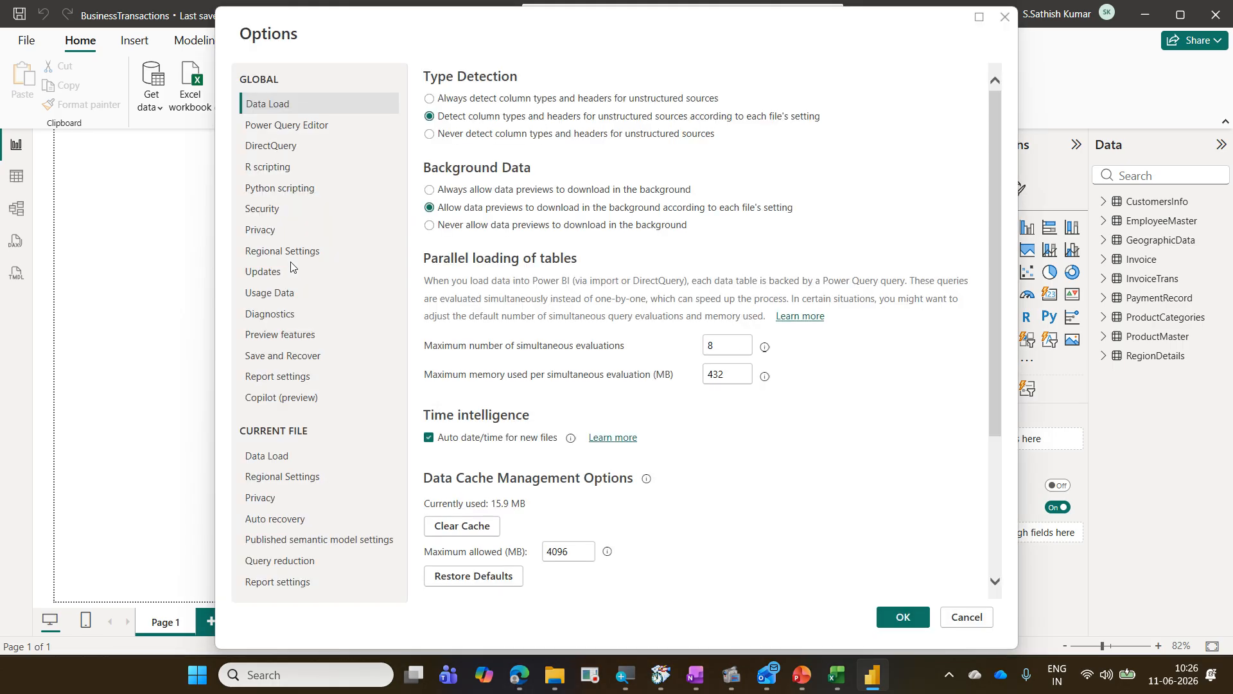
{"action": "left_click", "coordinate": [315, 359]}
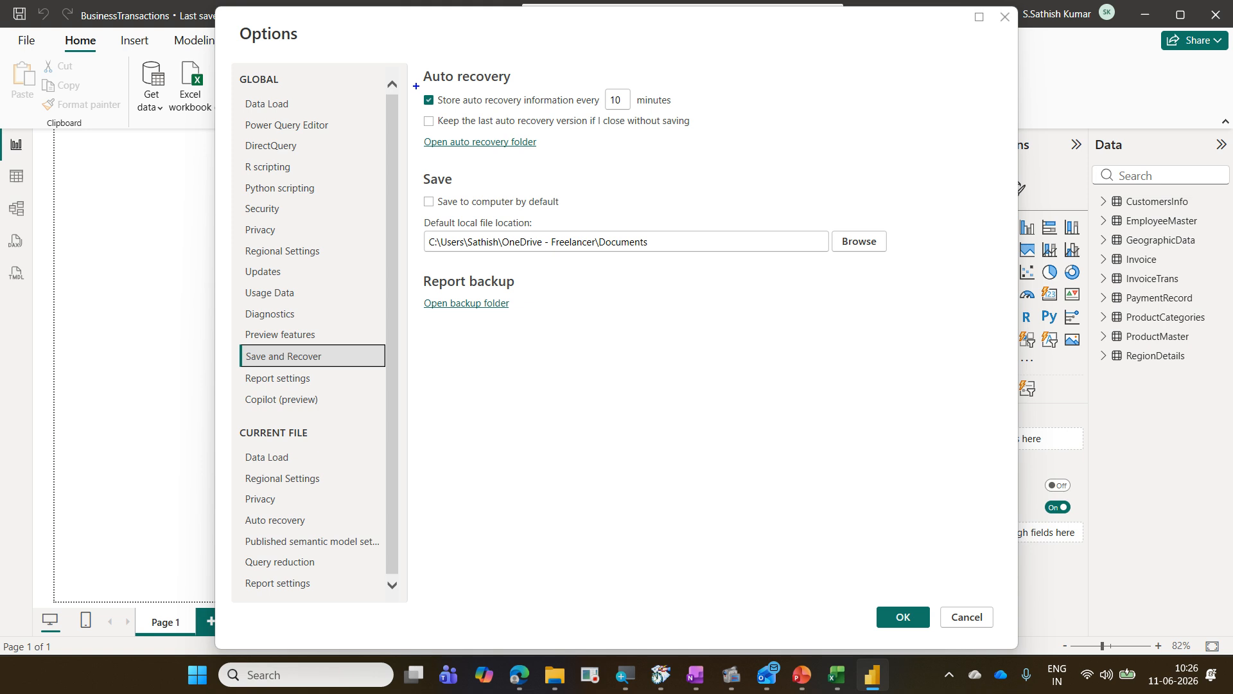
{"action": "mouse_move", "coordinate": [418, 85]}
{"action": "left_mouse_down"}
{"action": "mouse_move", "coordinate": [503, 108]}
{"action": "mouse_move", "coordinate": [685, 114]}
{"action": "left_mouse_up"}
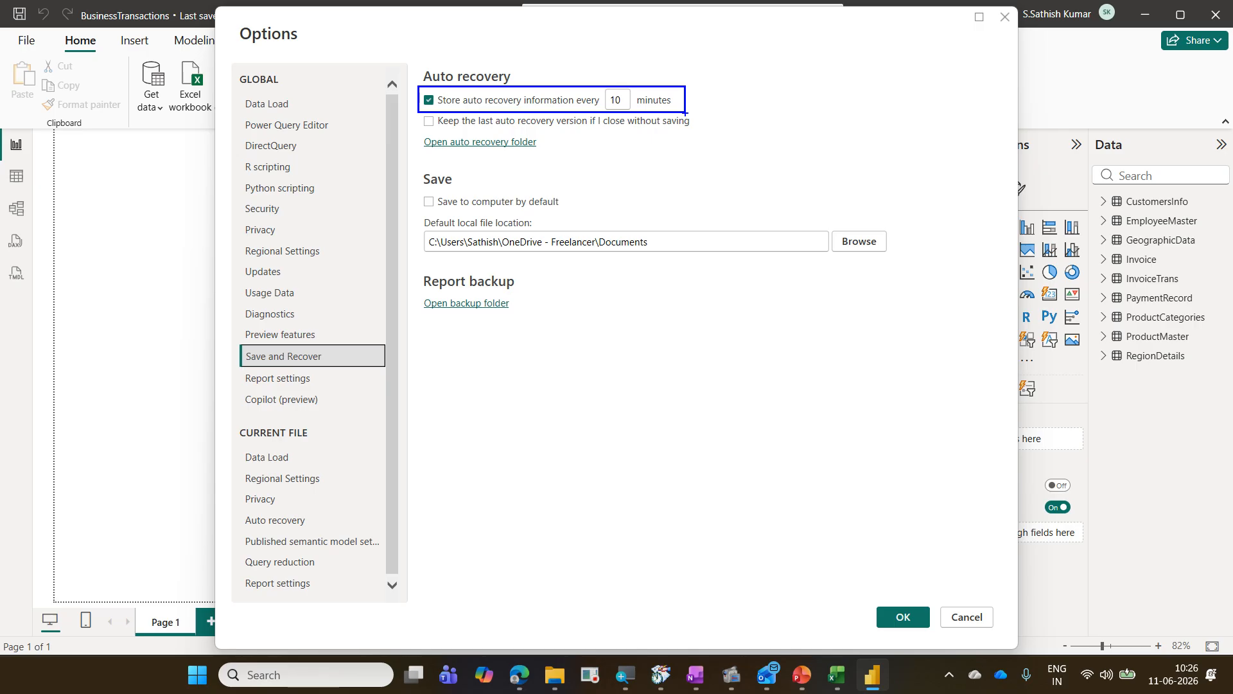
{"action": "key", "text": "Escape"}
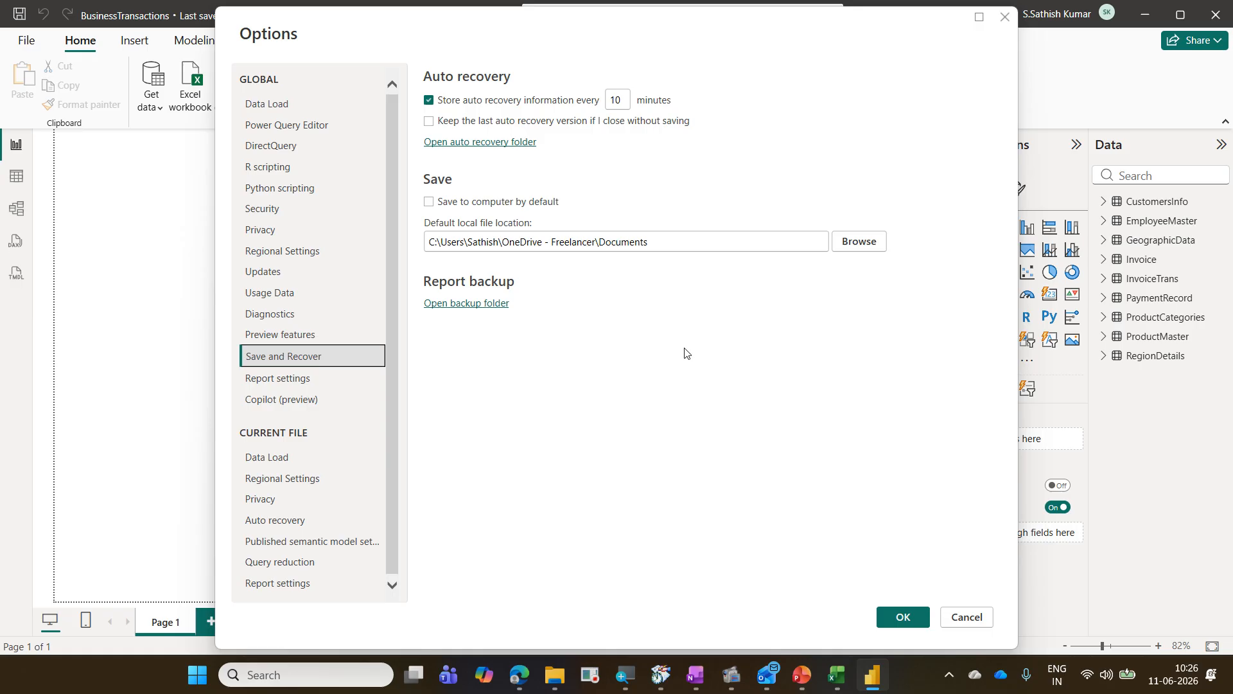
{"action": "left_click", "coordinate": [903, 618]}
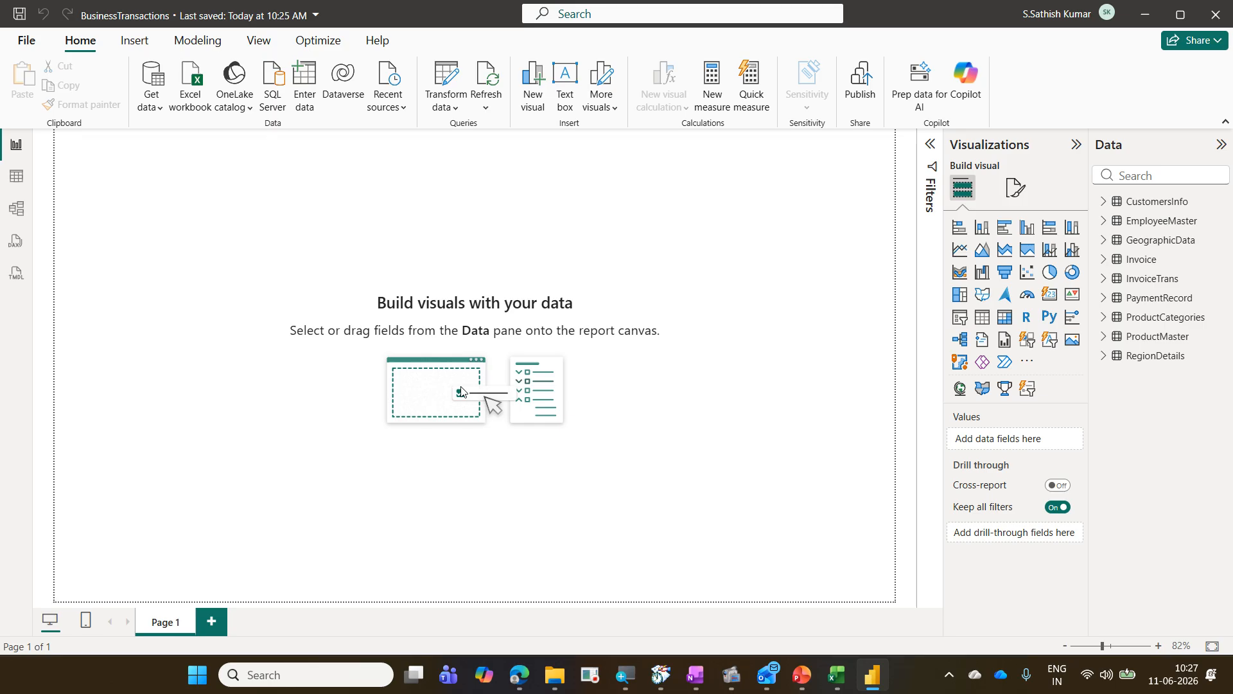
{"action": "left_click", "coordinate": [1146, 8]}
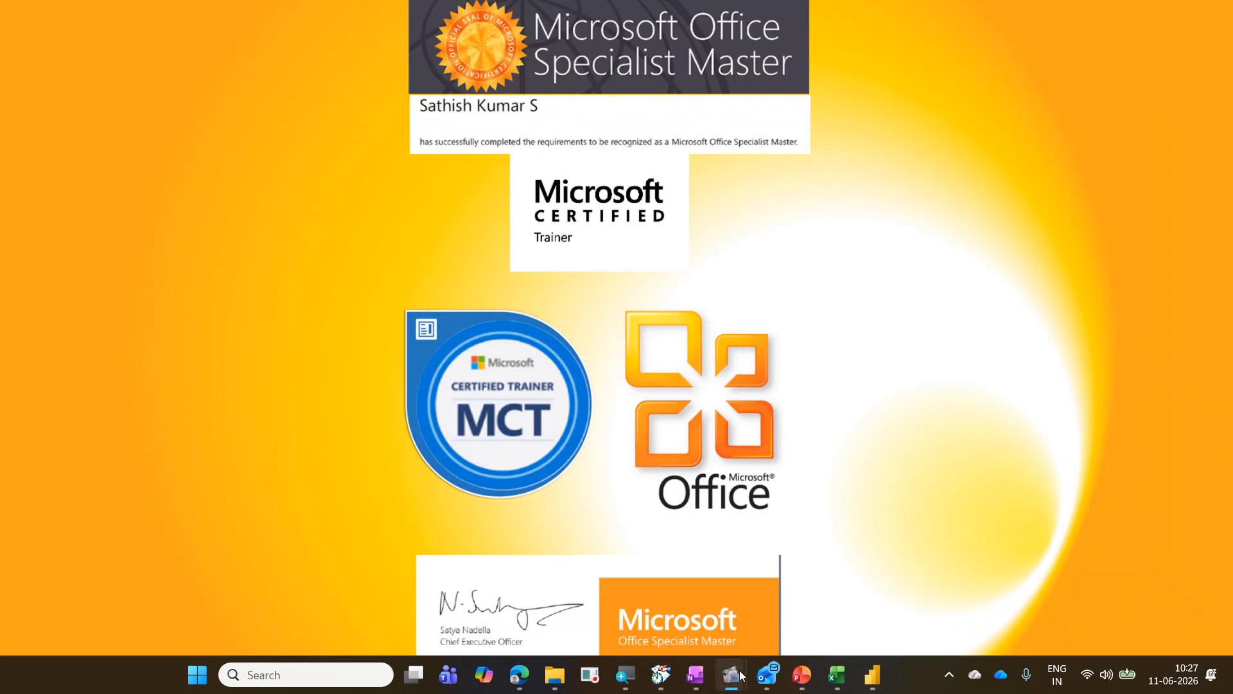
{"action": "mouse_move", "coordinate": [736, 675]}
{"action": "left_click", "coordinate": [700, 596]}
{"action": "left_click", "coordinate": [644, 286]}
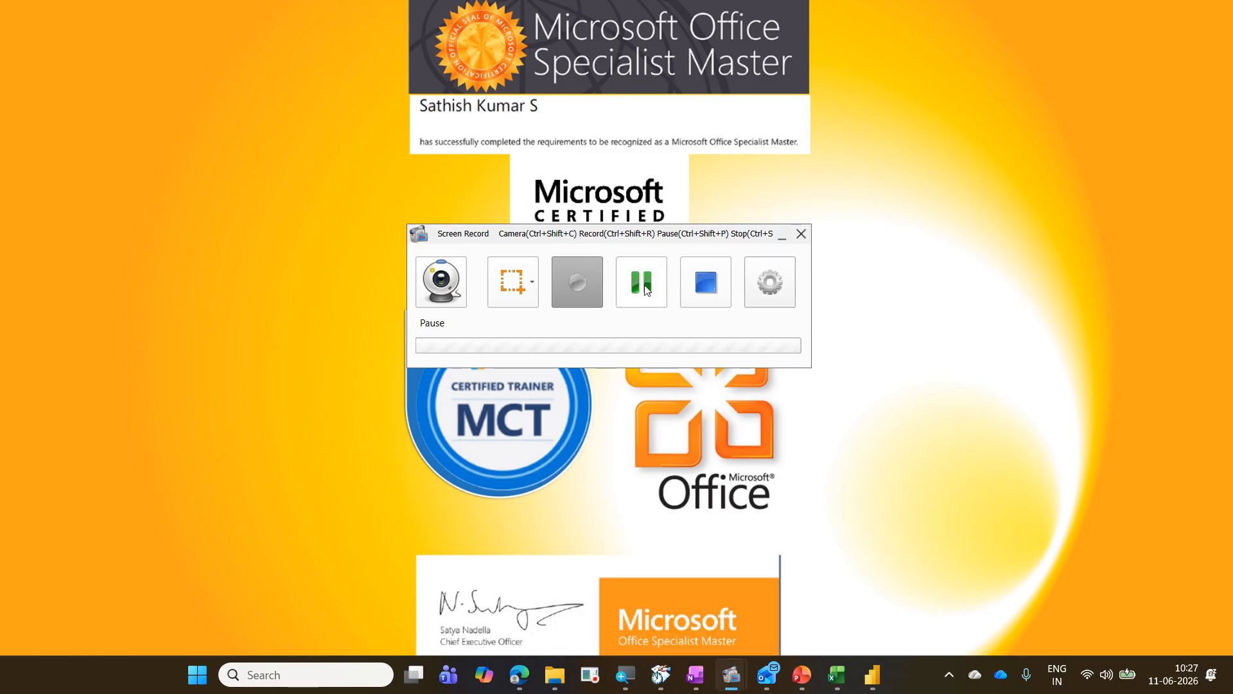
{"action": "left_click", "coordinate": [586, 284]}
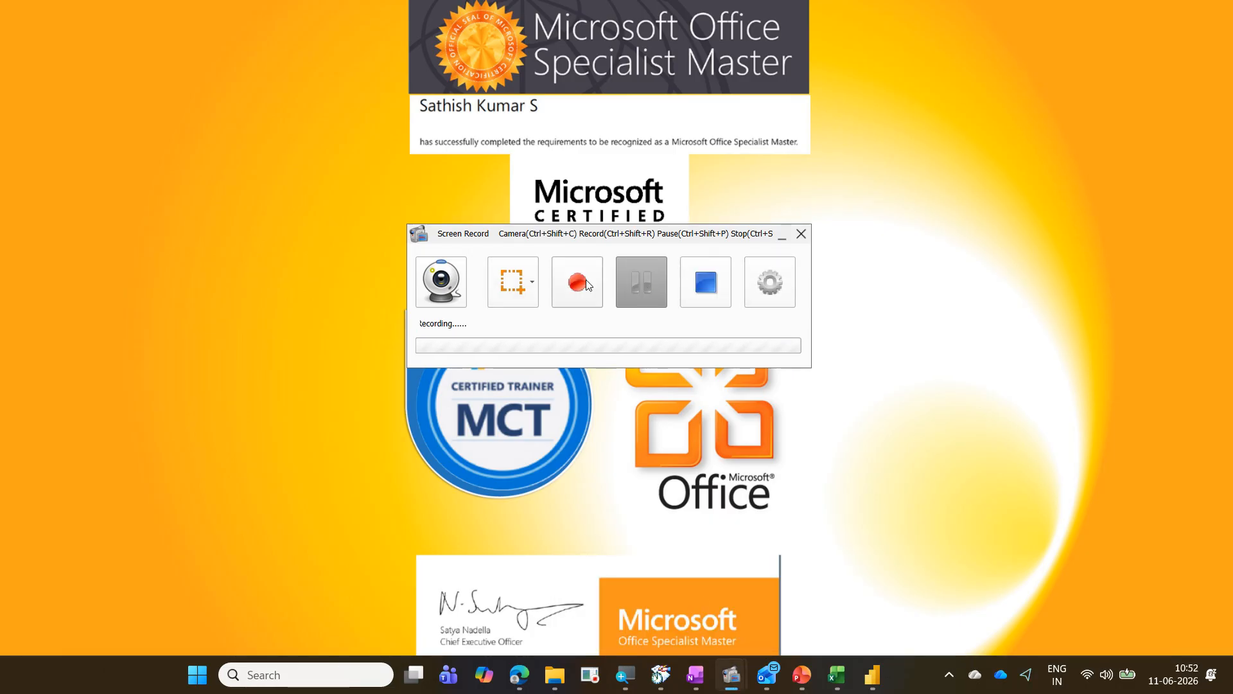
{"action": "left_click", "coordinate": [872, 679]}
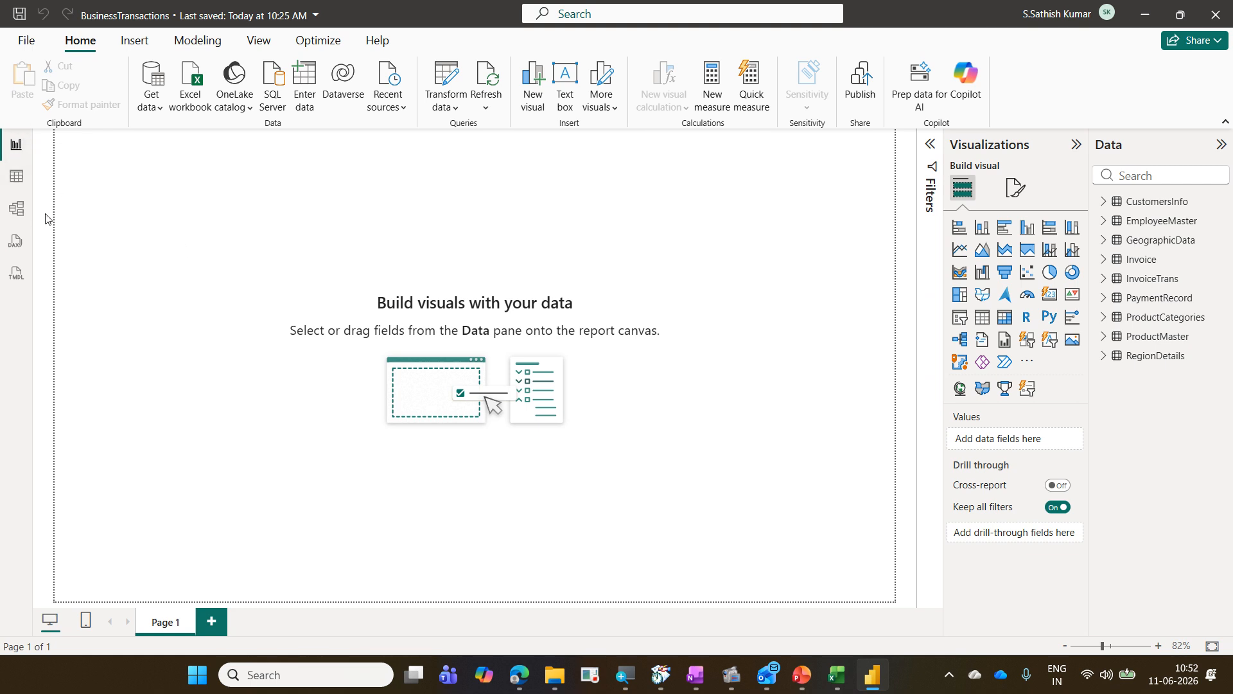
Step: Review the table relationships in Model view and return to Report view
{"action": "left_click", "coordinate": [26, 221]}
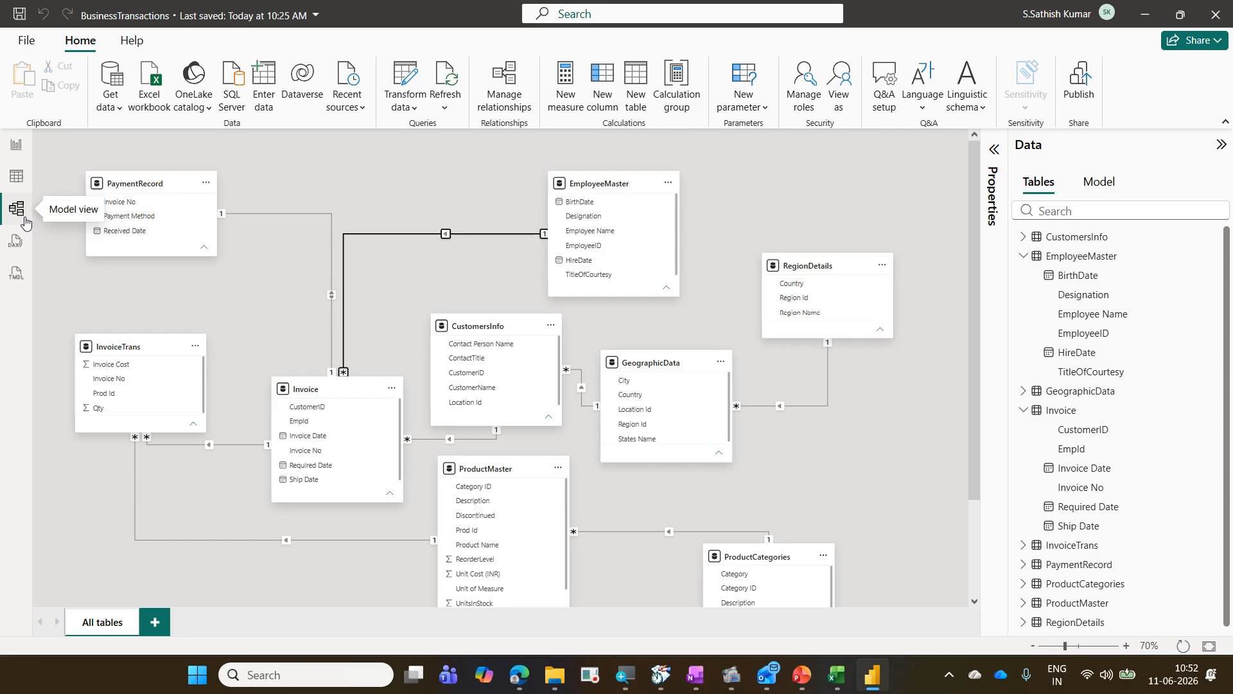
{"action": "scroll", "coordinate": [497, 424], "scroll_direction": "down", "scroll_amount": 2}
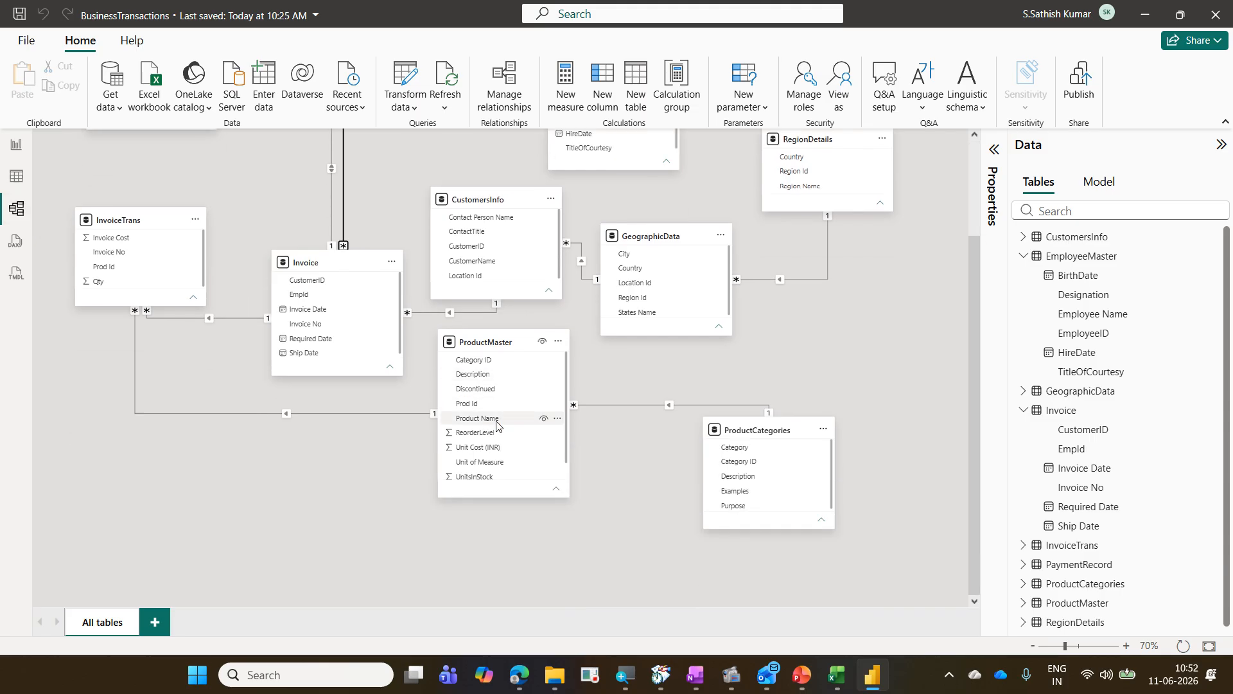
{"action": "scroll", "coordinate": [497, 424], "scroll_direction": "up", "scroll_amount": 2}
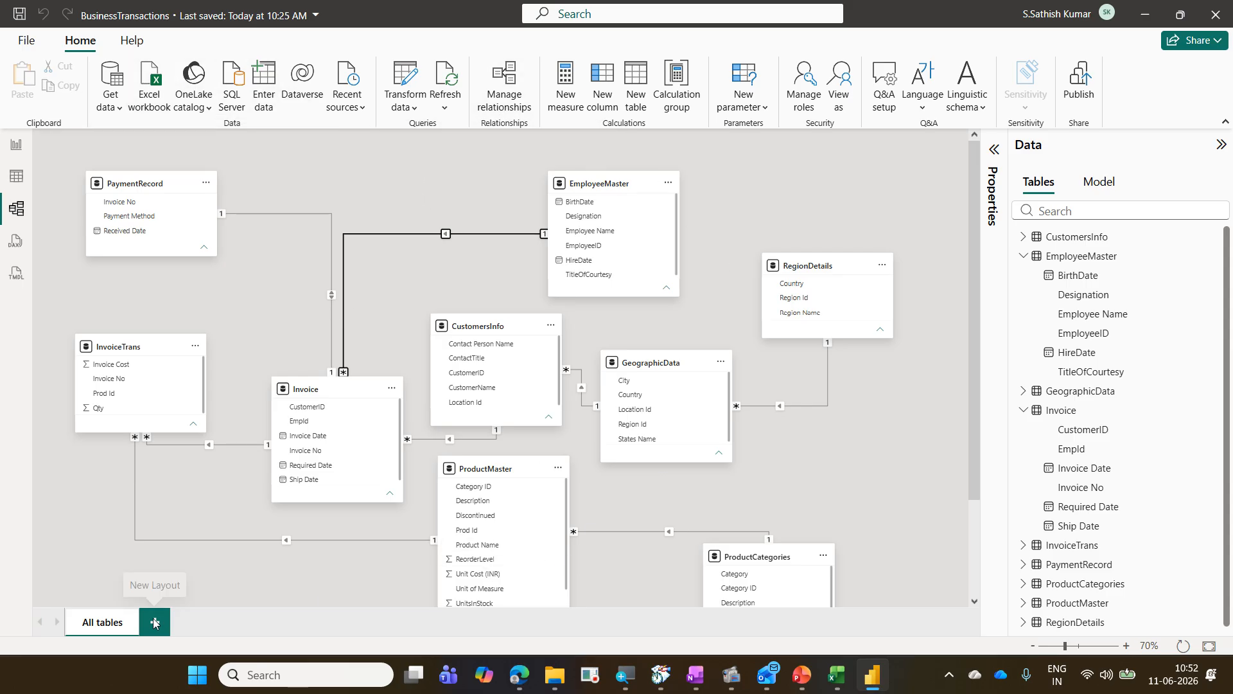
{"action": "mouse_move", "coordinate": [162, 352]}
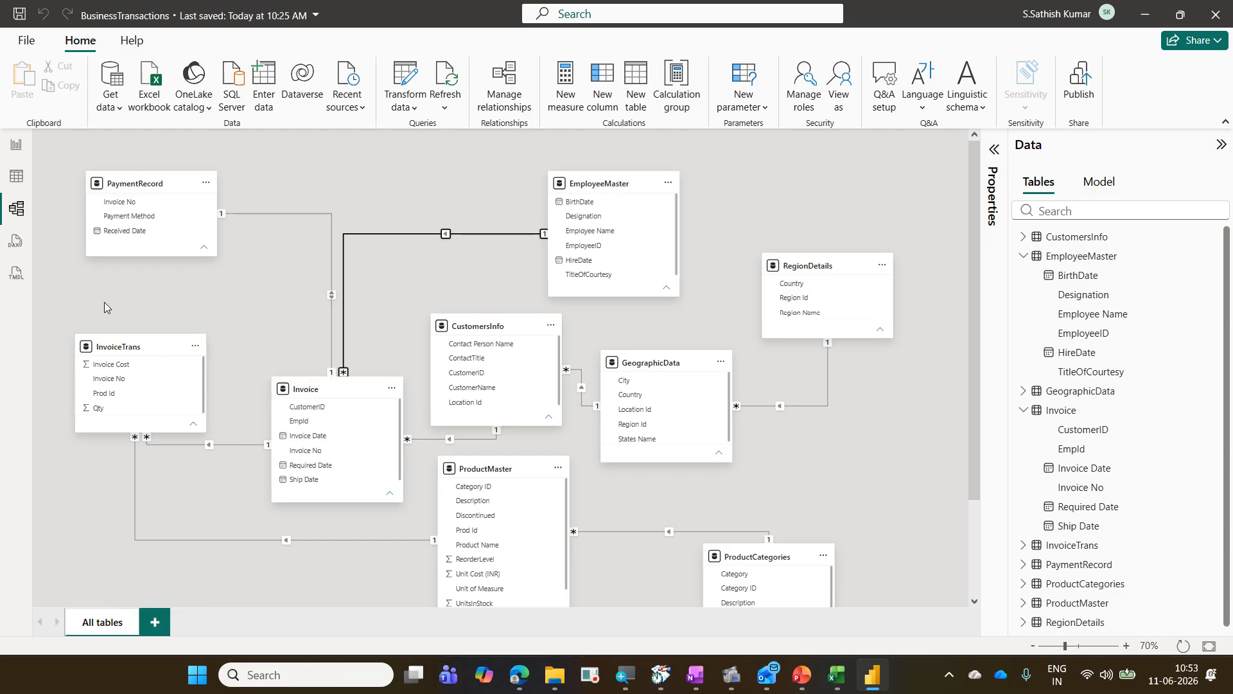
{"action": "left_click", "coordinate": [17, 147]}
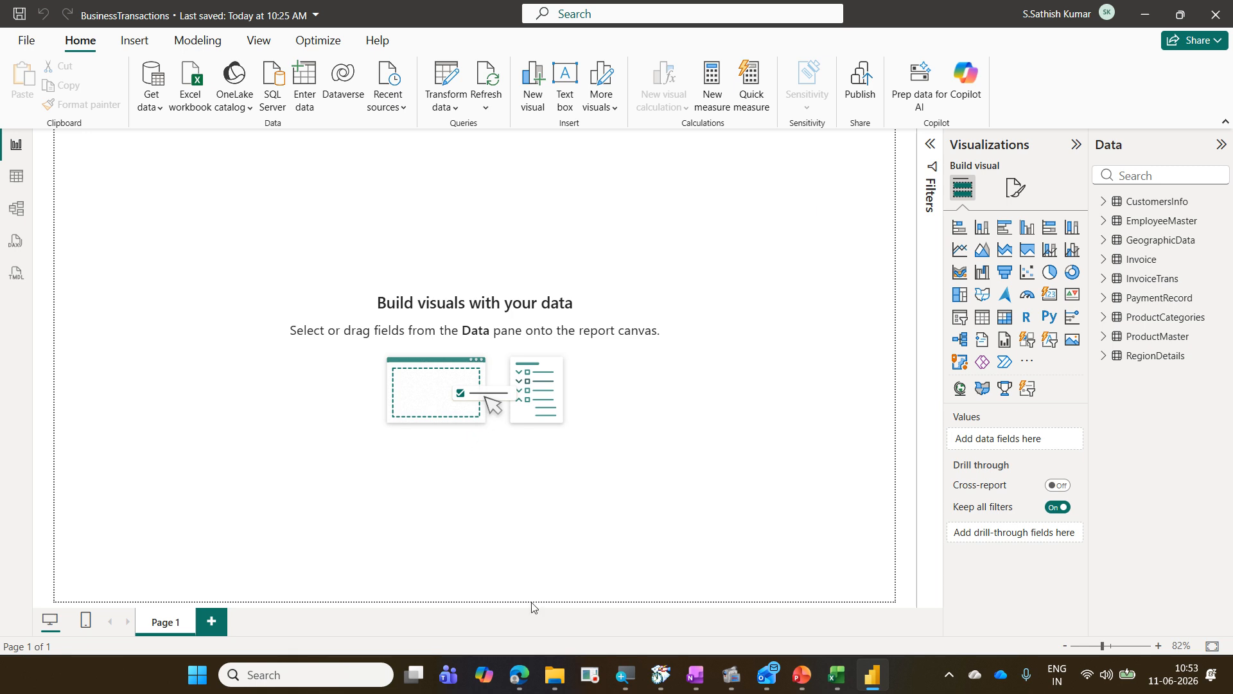
Step: Switch to File Explorer and browse the CorporateTraining LogosOfCompanies folder to locate the DaimlerTruck logo
{"action": "left_click", "coordinate": [553, 681]}
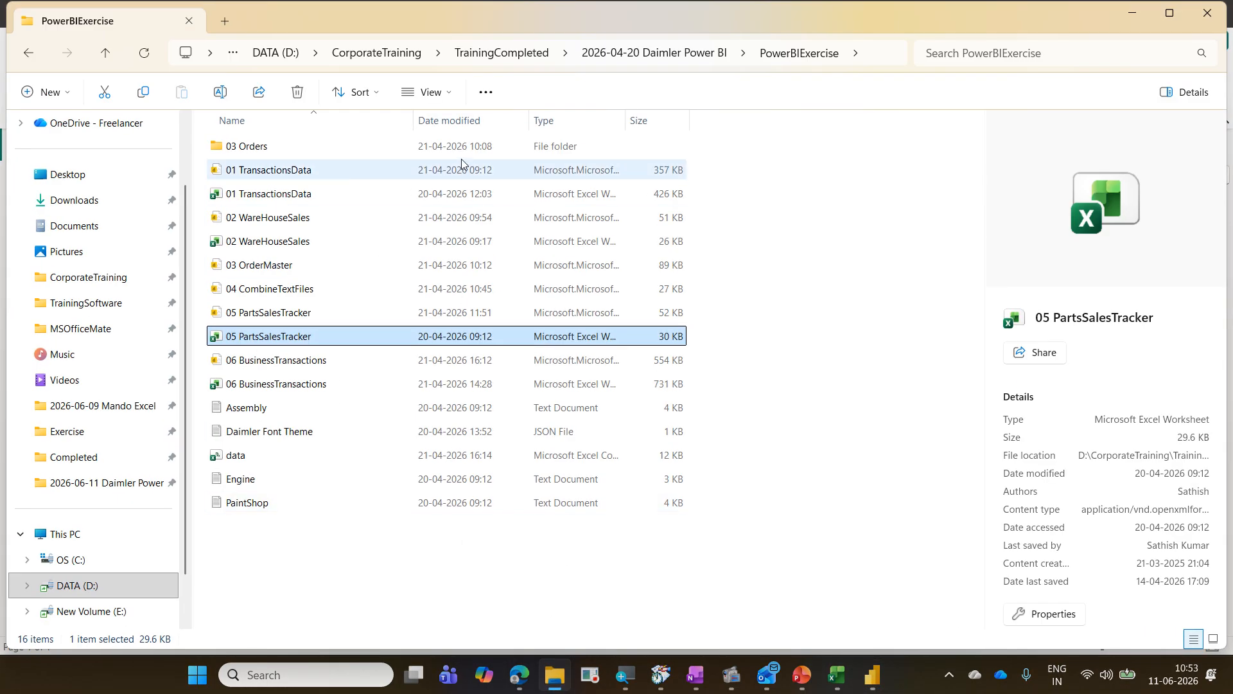
{"action": "left_click", "coordinate": [410, 56]}
{"action": "left_click", "coordinate": [356, 268]}
{"action": "key", "text": "c"}
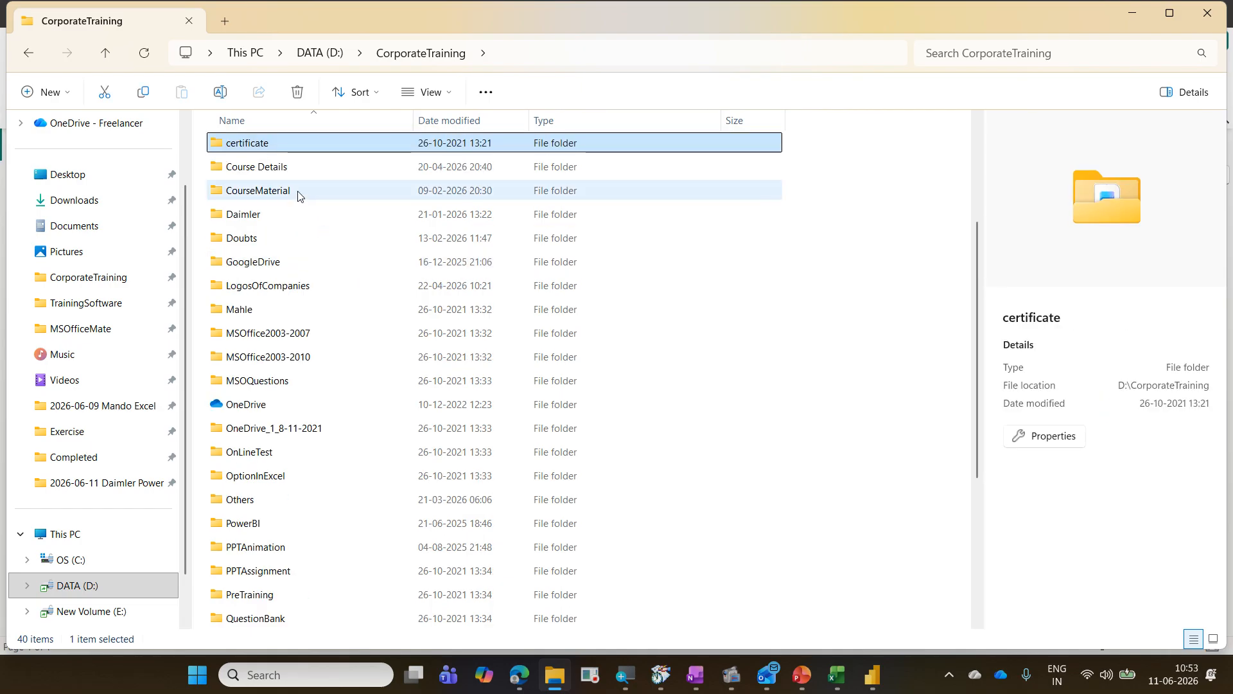
{"action": "double_click", "coordinate": [317, 292]}
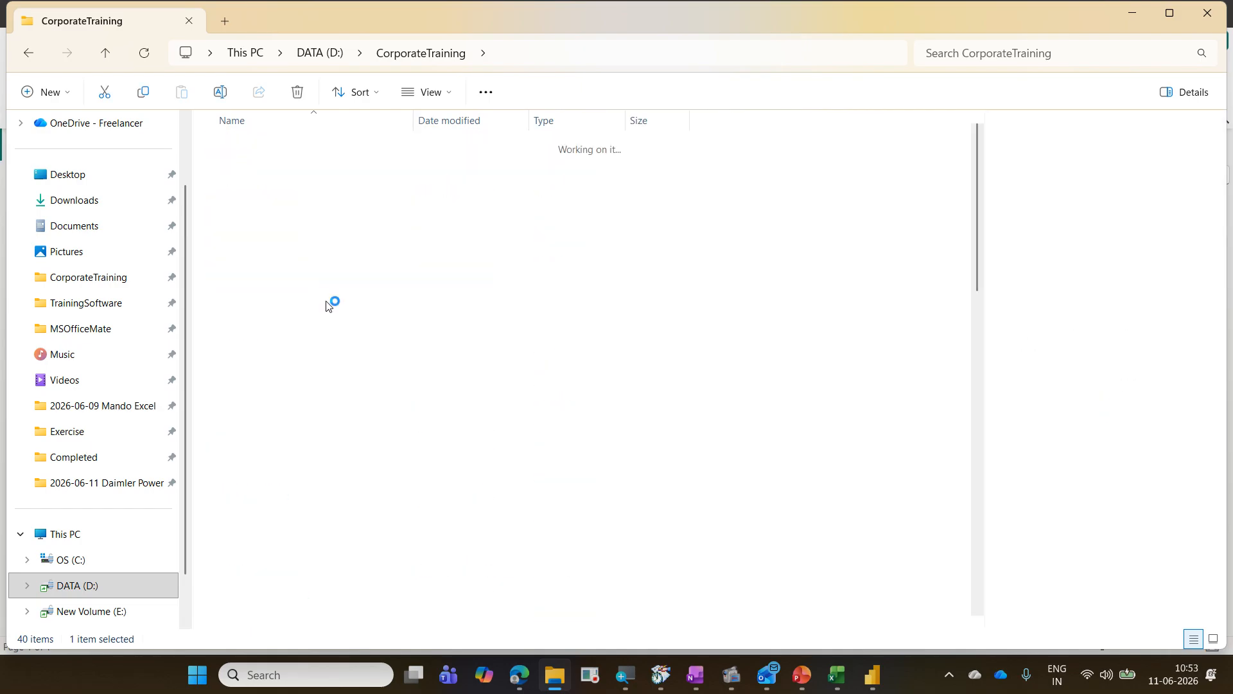
{"action": "left_click", "coordinate": [410, 391]}
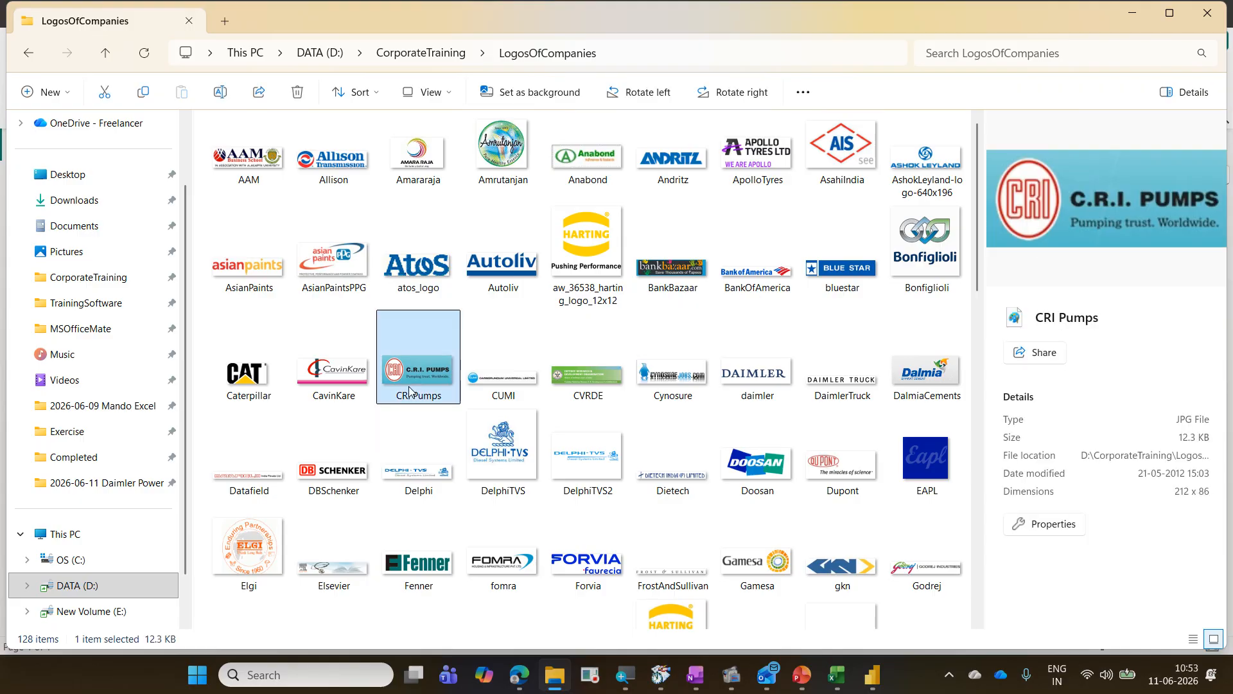
{"action": "left_click", "coordinate": [757, 373]}
{"action": "left_click", "coordinate": [830, 366]}
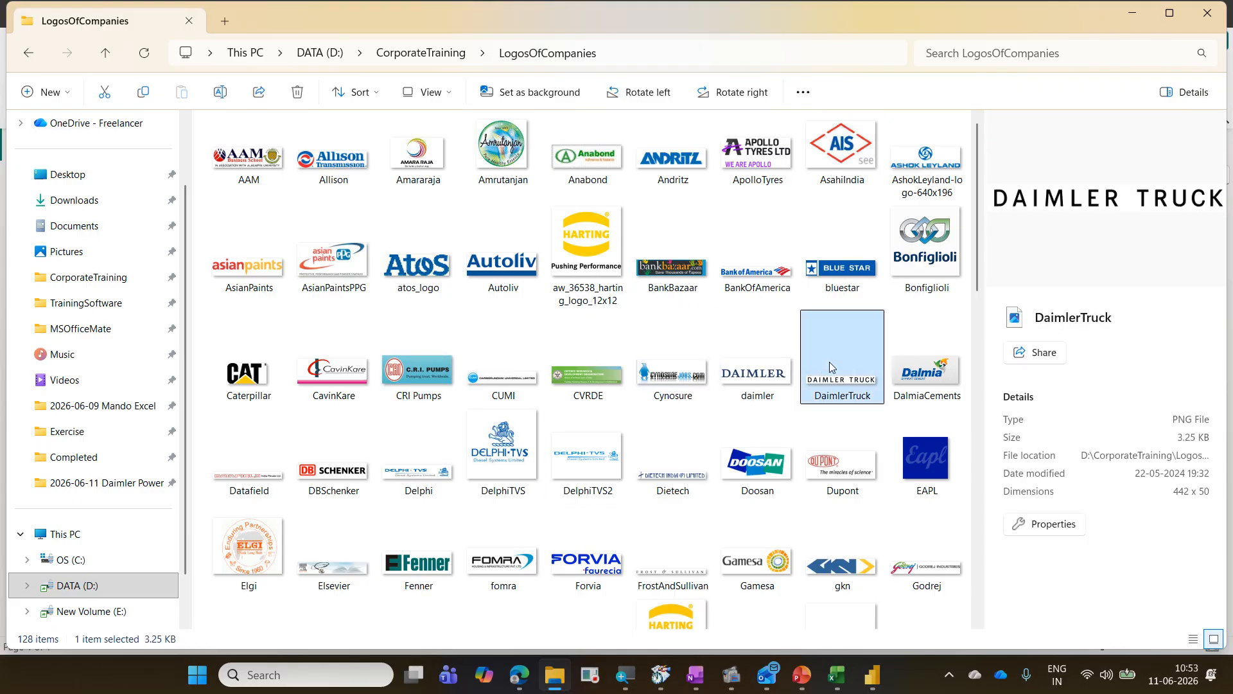
{"action": "left_click", "coordinate": [1130, 15]}
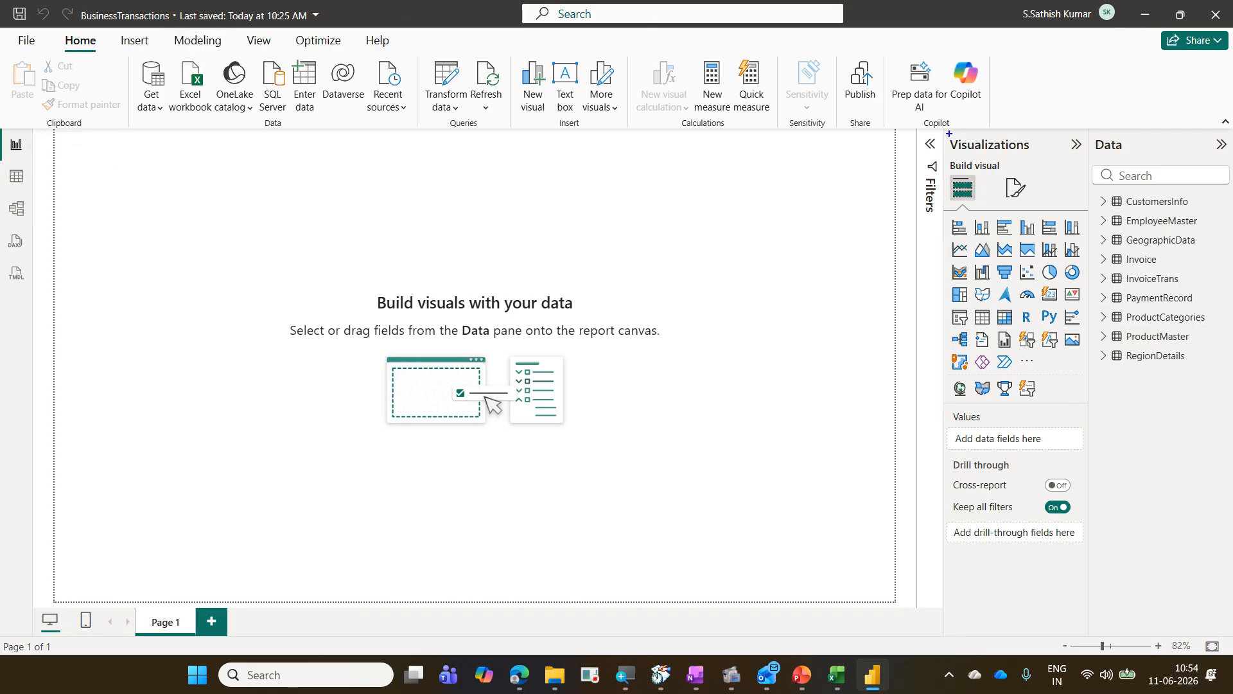
{"action": "left_click_drag", "start_coordinate": [949, 134], "coordinate": [1042, 161]}
{"action": "mouse_move", "coordinate": [943, 209]}
{"action": "left_mouse_down"}
{"action": "mouse_move", "coordinate": [1083, 331]}
{"action": "mouse_move", "coordinate": [1096, 406]}
{"action": "left_mouse_up"}
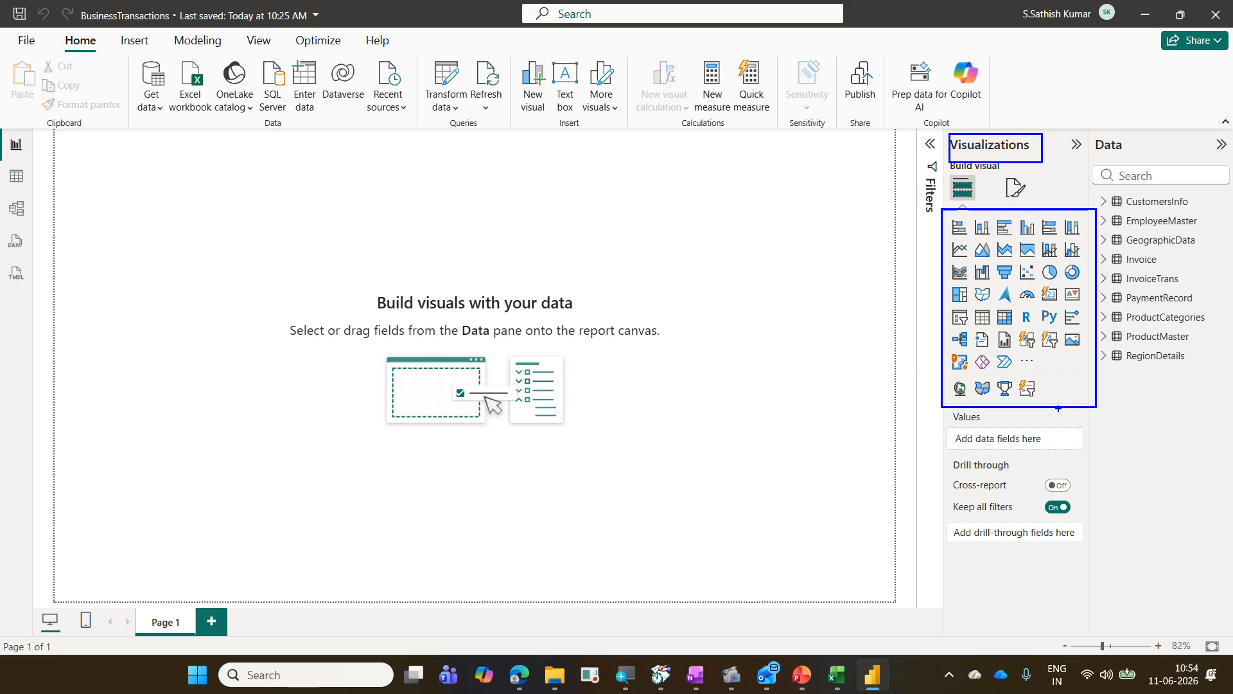
{"action": "key", "text": "Escape"}
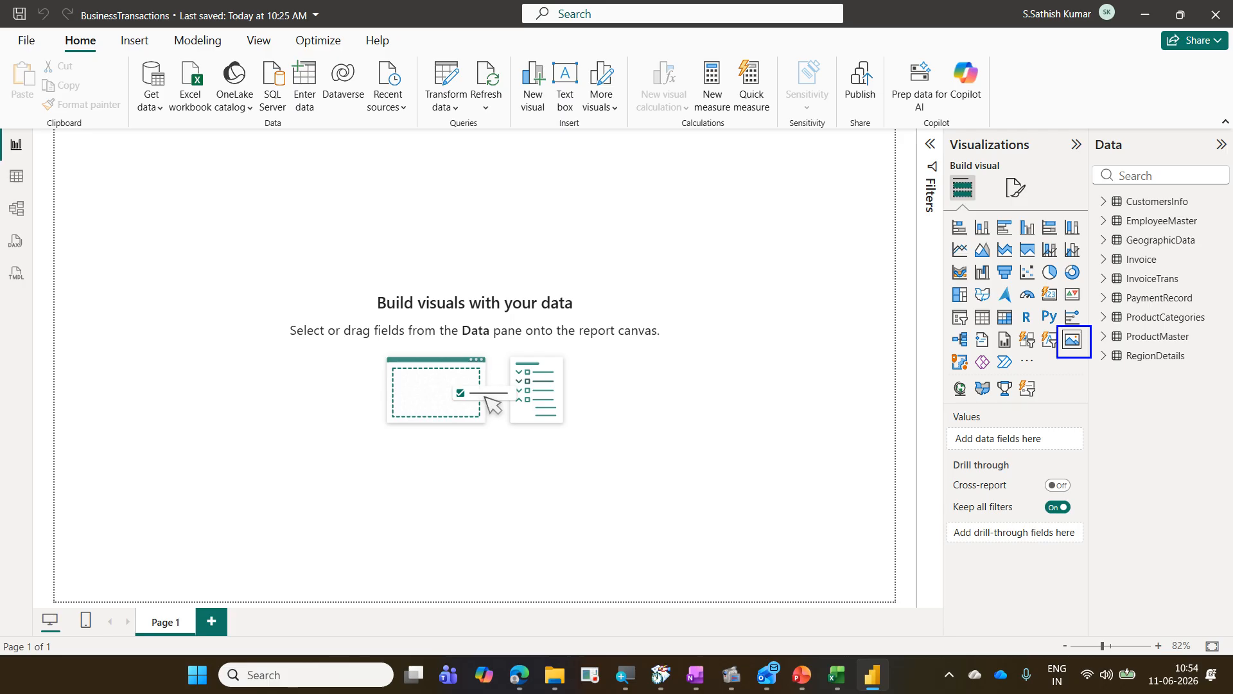
Step: Insert an Image visual, move it to the canvas's top-right corner and shorten its height
{"action": "left_click", "coordinate": [1072, 340]}
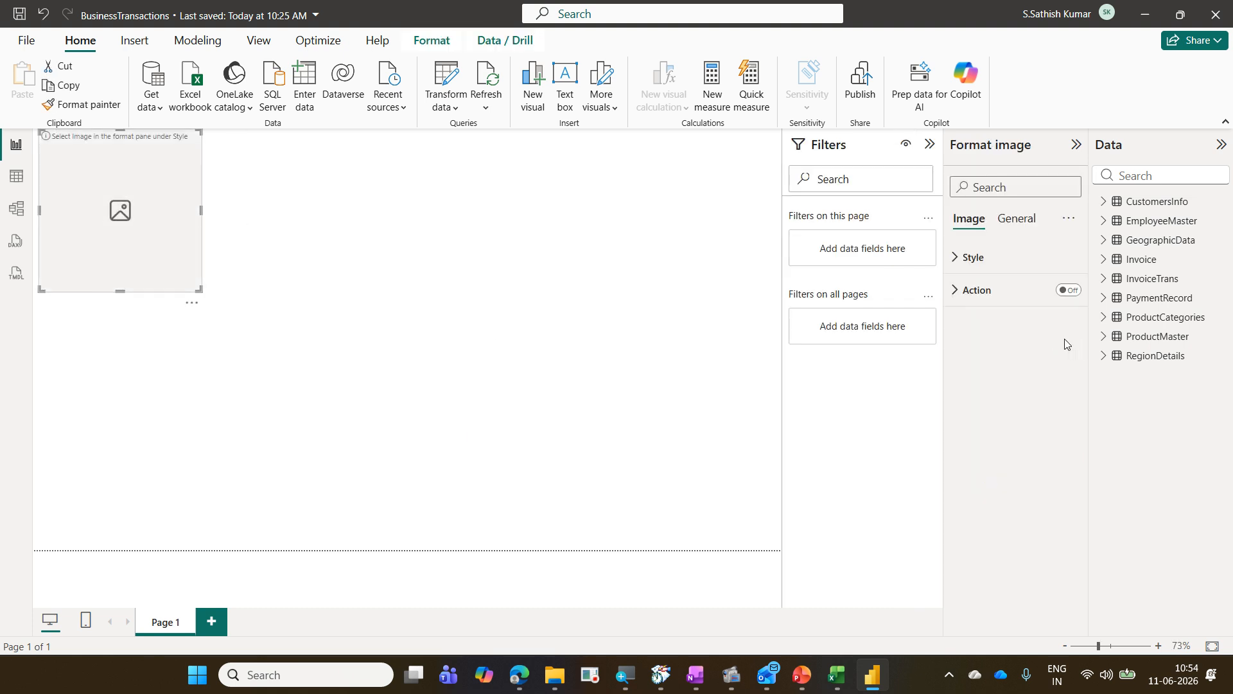
{"action": "left_click_drag", "start_coordinate": [113, 262], "coordinate": [128, 284]}
{"action": "left_click", "coordinate": [929, 144]}
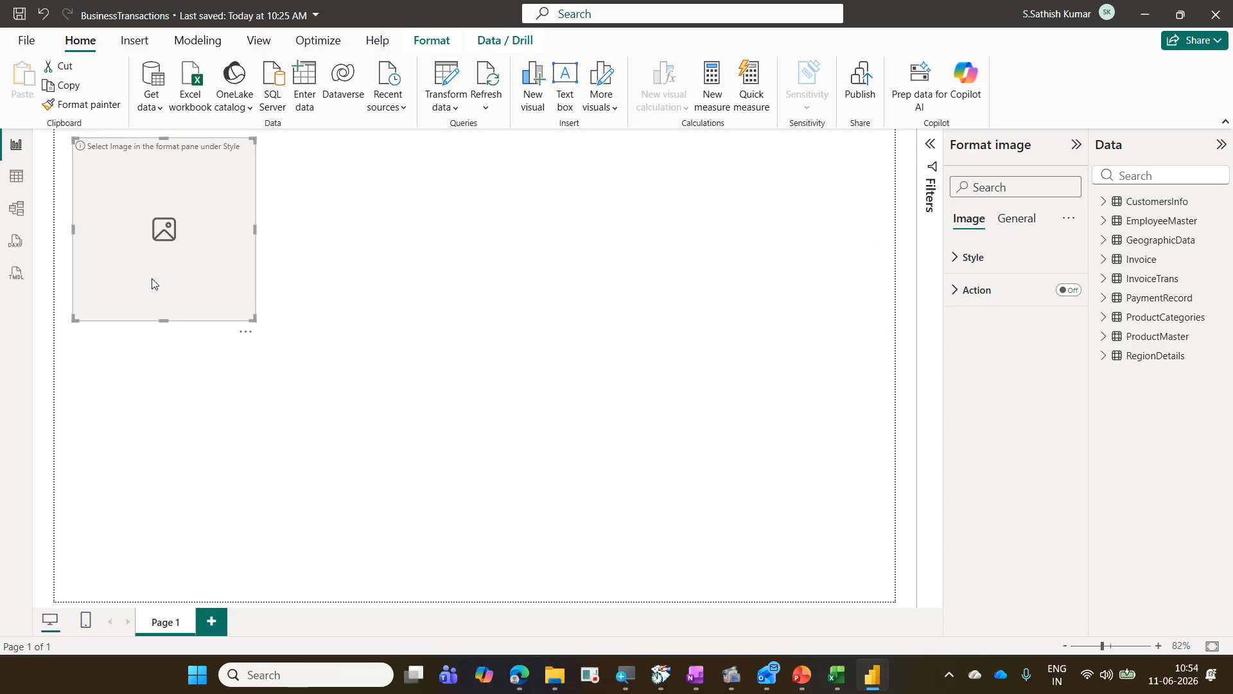
{"action": "left_click_drag", "start_coordinate": [154, 283], "coordinate": [776, 285]}
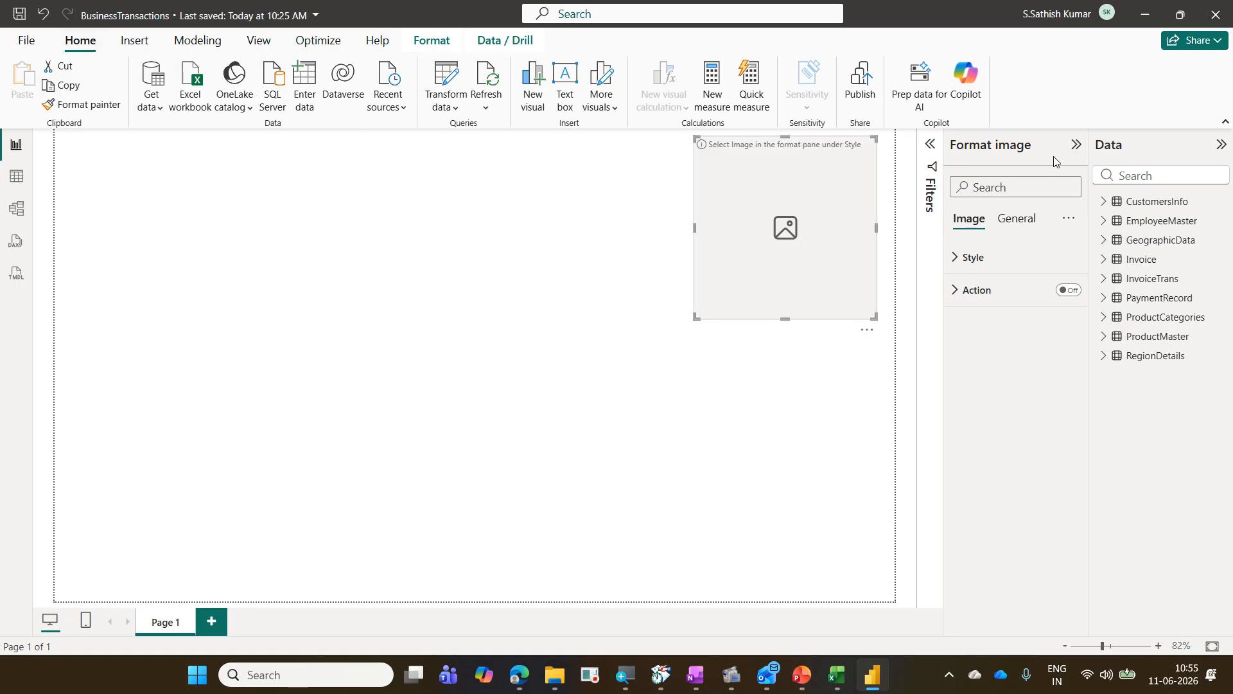
{"action": "left_click_drag", "start_coordinate": [873, 314], "coordinate": [884, 216]}
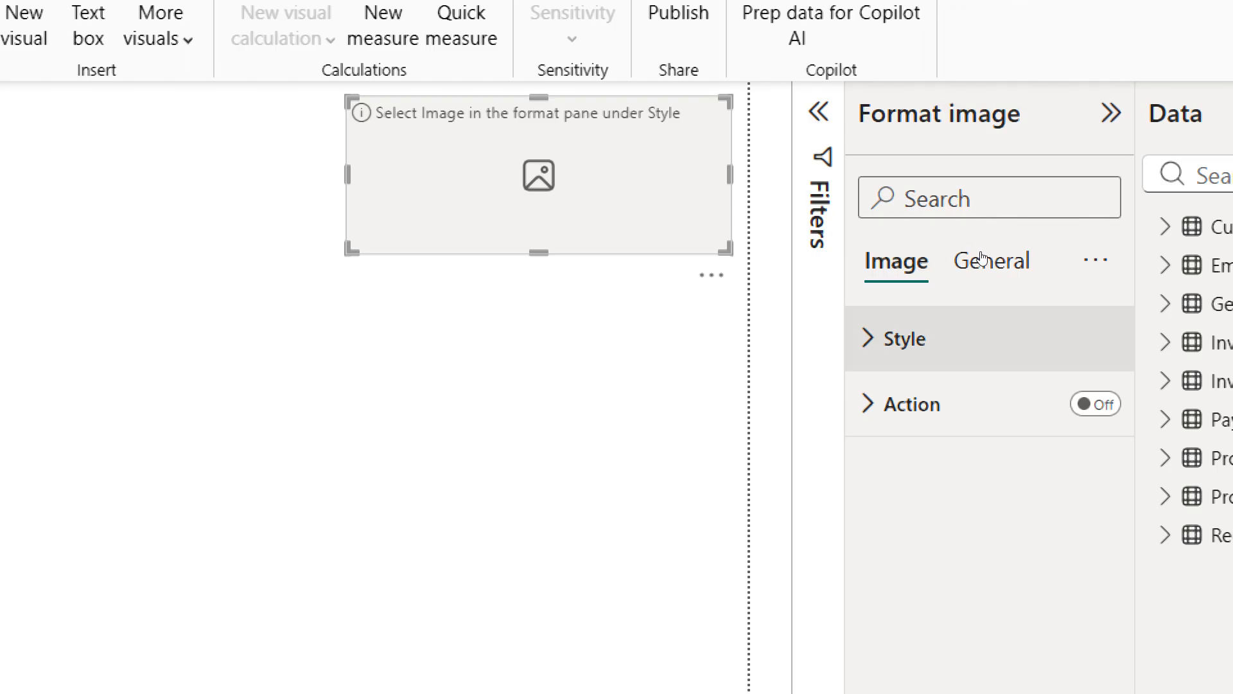
Step: Upload the DaimlerTruck logo from the CorporateTraining LogosOfCompanies folder as the image visual's picture
{"action": "left_click", "coordinate": [982, 336]}
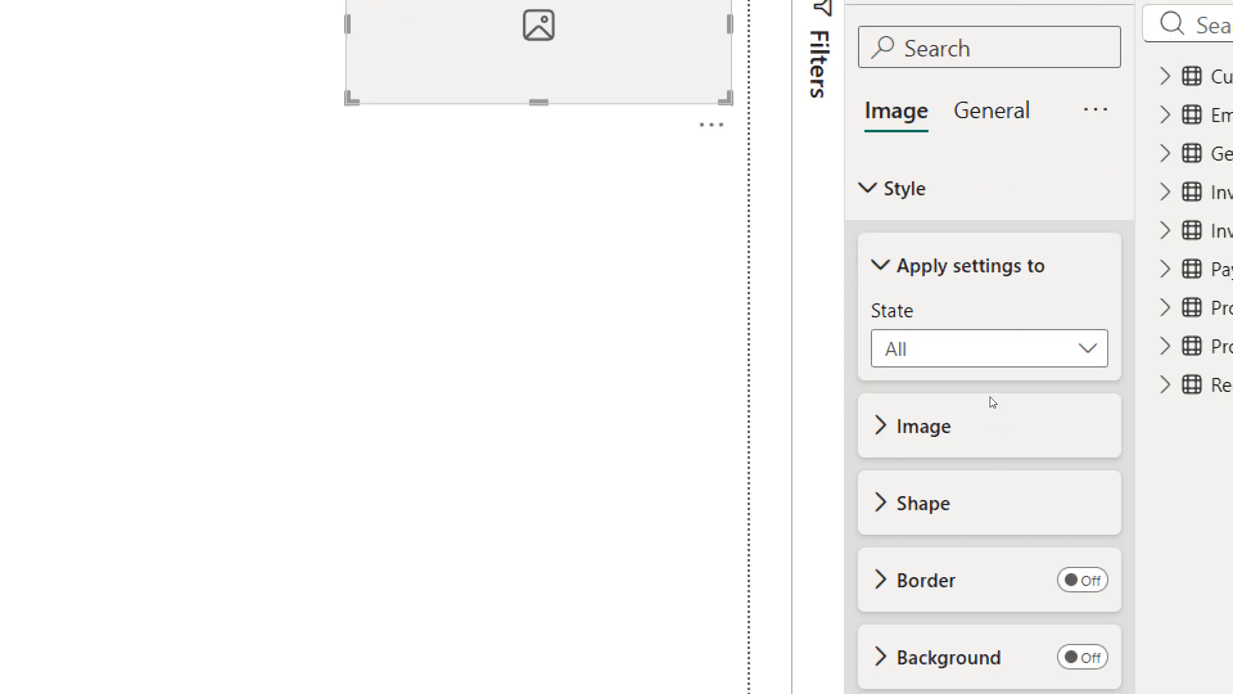
{"action": "left_click", "coordinate": [986, 523]}
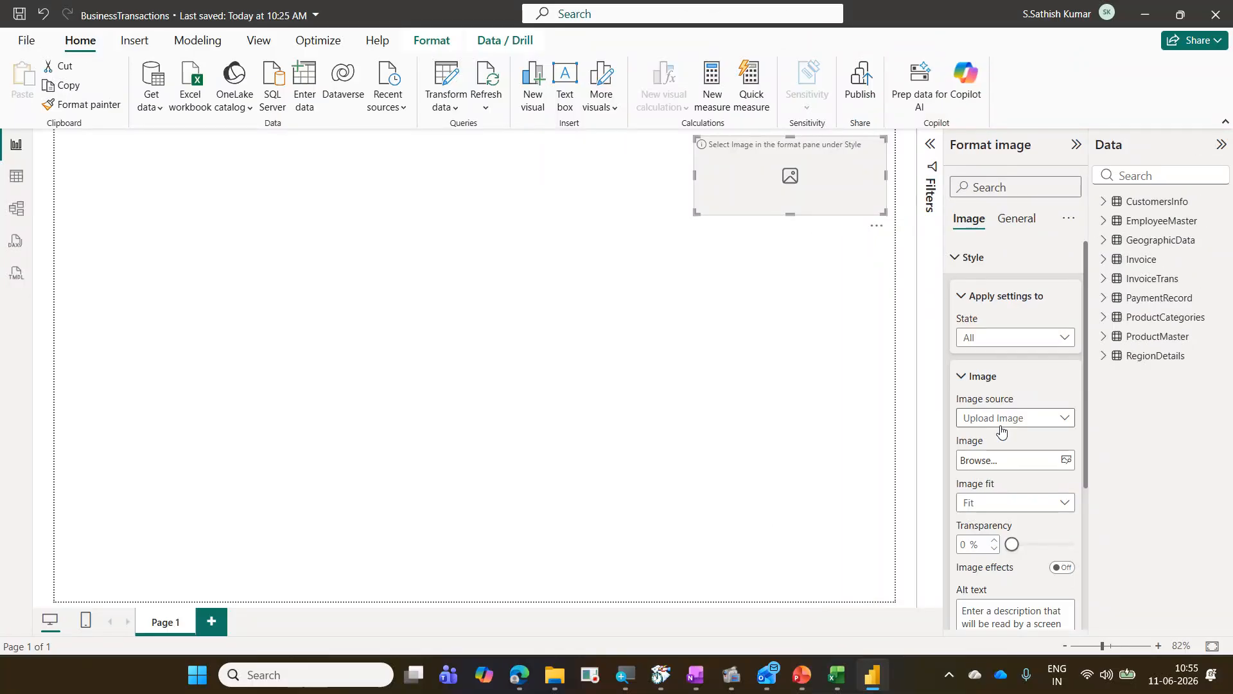
{"action": "left_click", "coordinate": [1003, 461]}
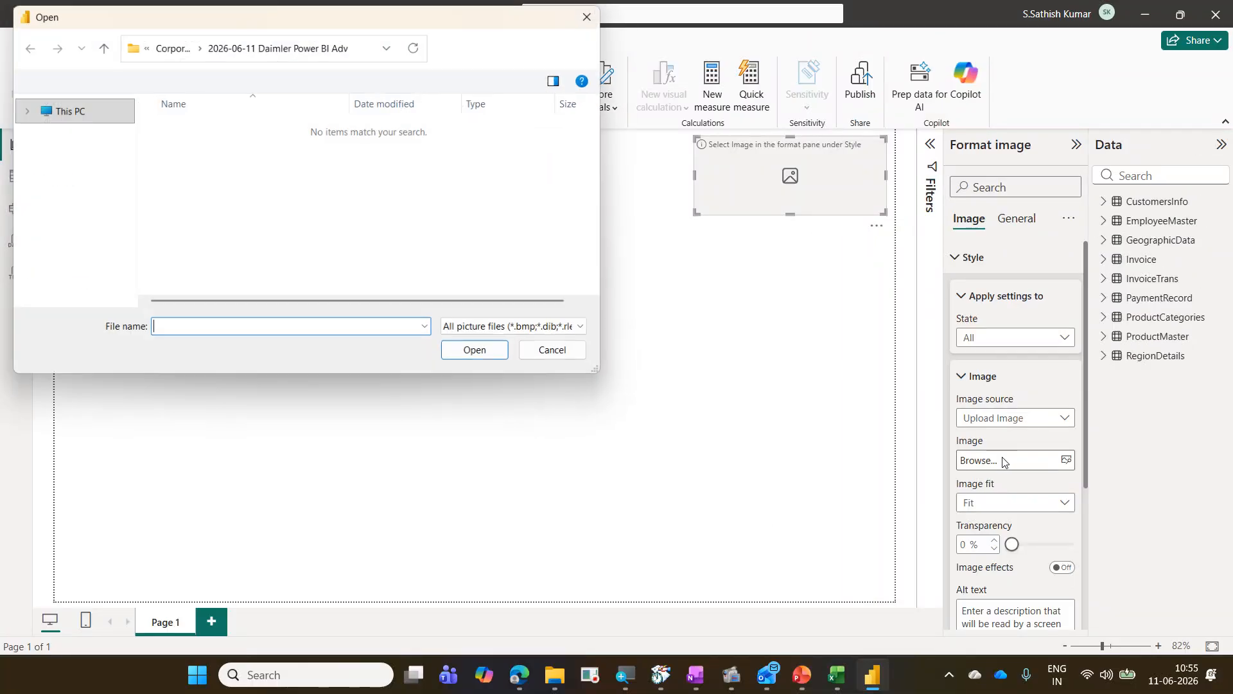
{"action": "left_click", "coordinate": [172, 46]}
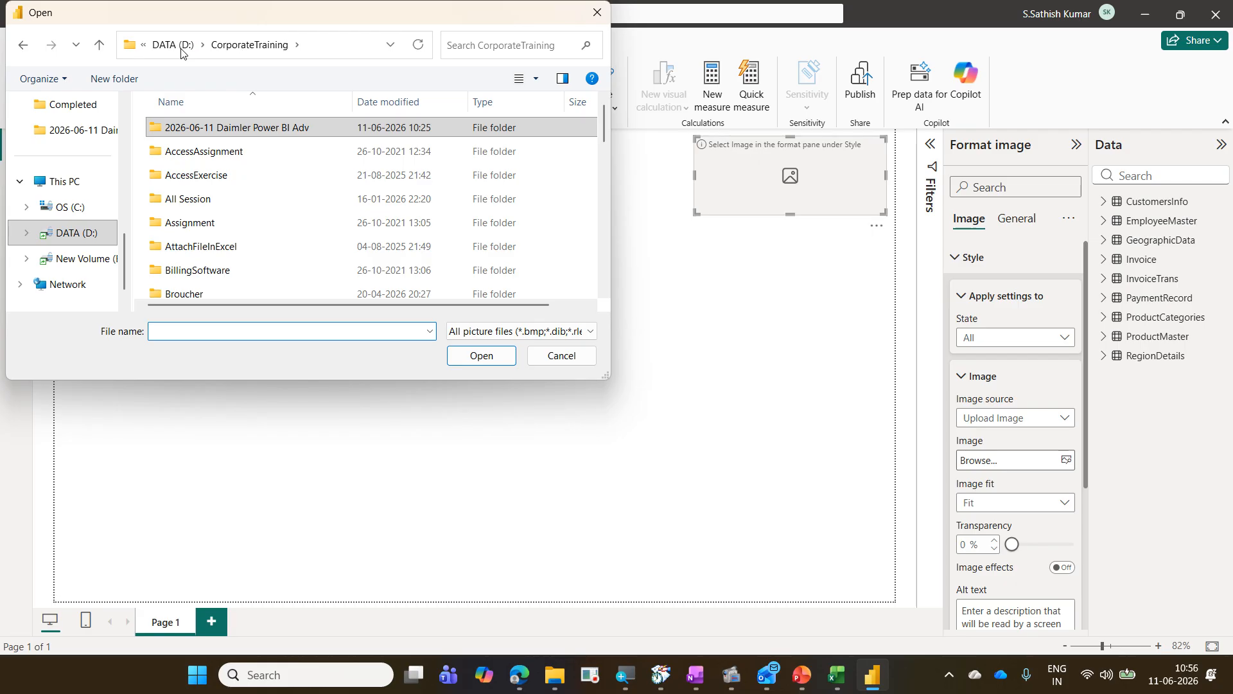
{"action": "left_click", "coordinate": [211, 151]}
{"action": "key", "text": "l"}
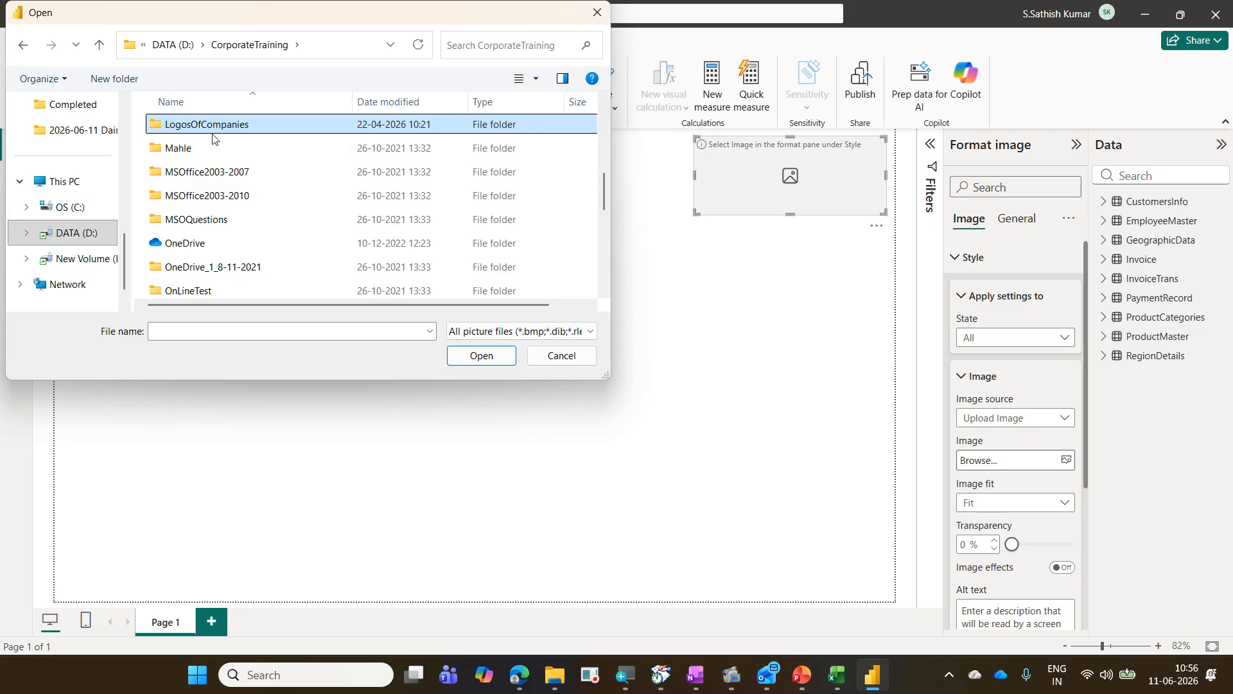
{"action": "double_click", "coordinate": [214, 134]}
{"action": "left_click", "coordinate": [264, 221]}
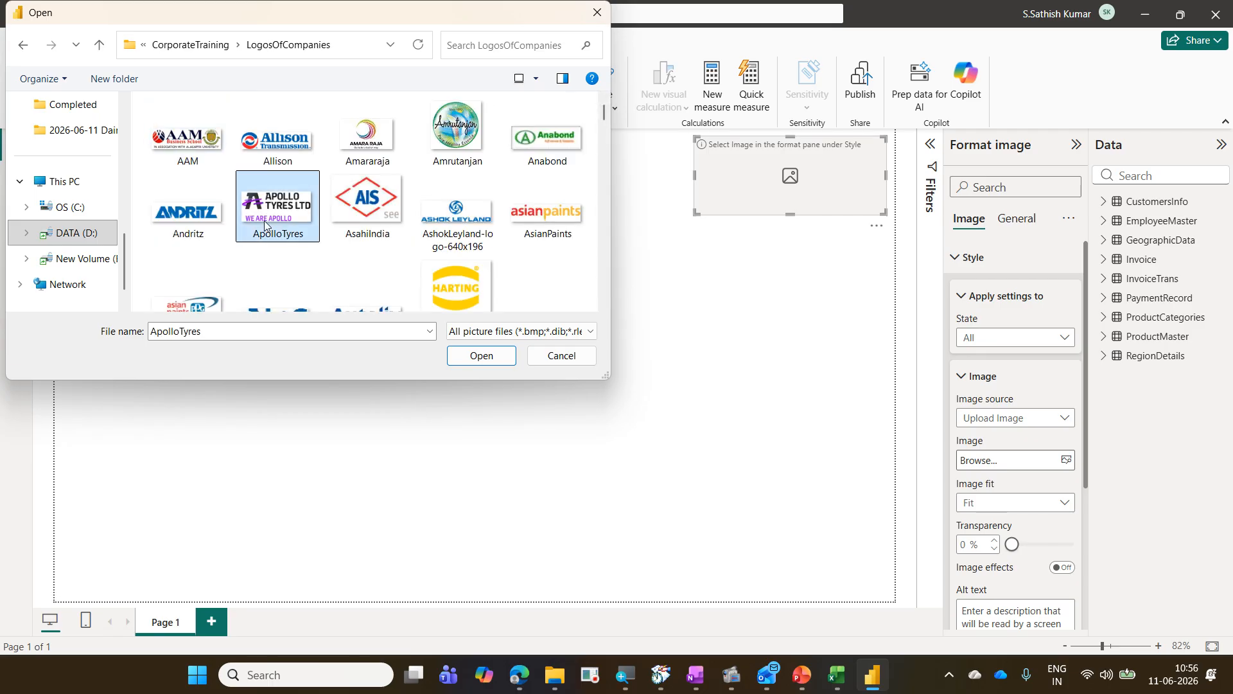
{"action": "key", "text": "d"}
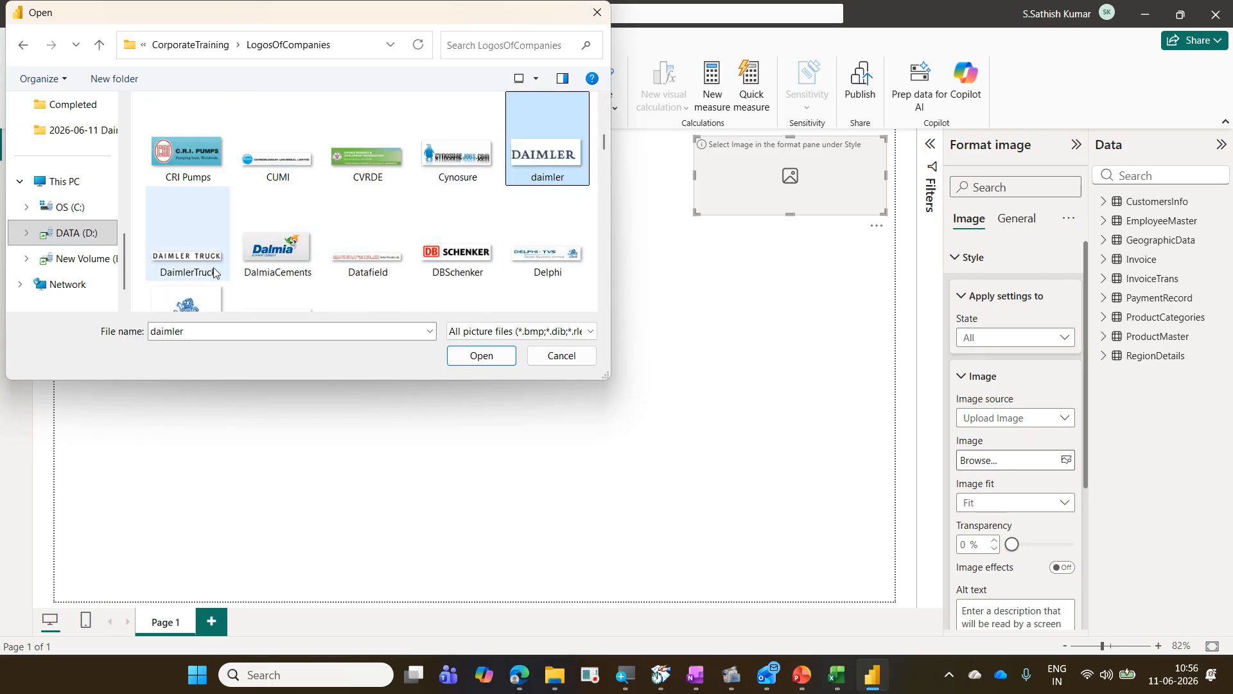
{"action": "left_click", "coordinate": [192, 270]}
{"action": "left_click", "coordinate": [466, 358]}
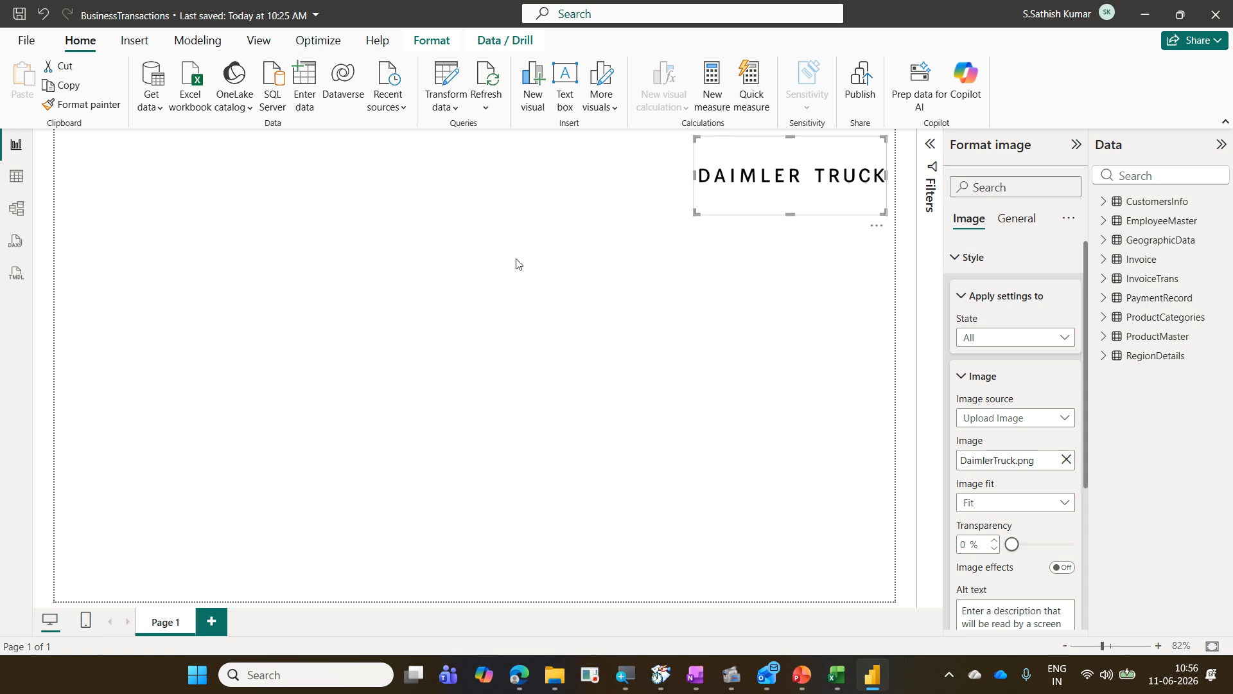
Step: Delete the logo image visual from the canvas
{"action": "left_click", "coordinate": [586, 280]}
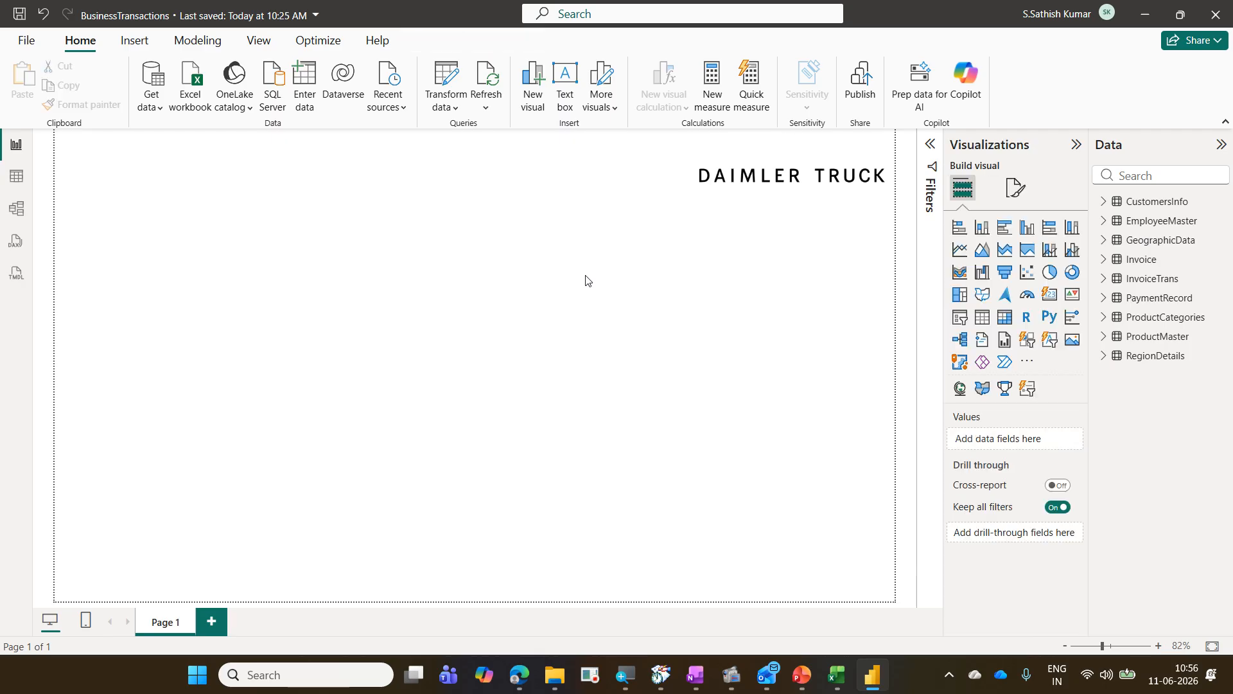
{"action": "left_click", "coordinate": [749, 205]}
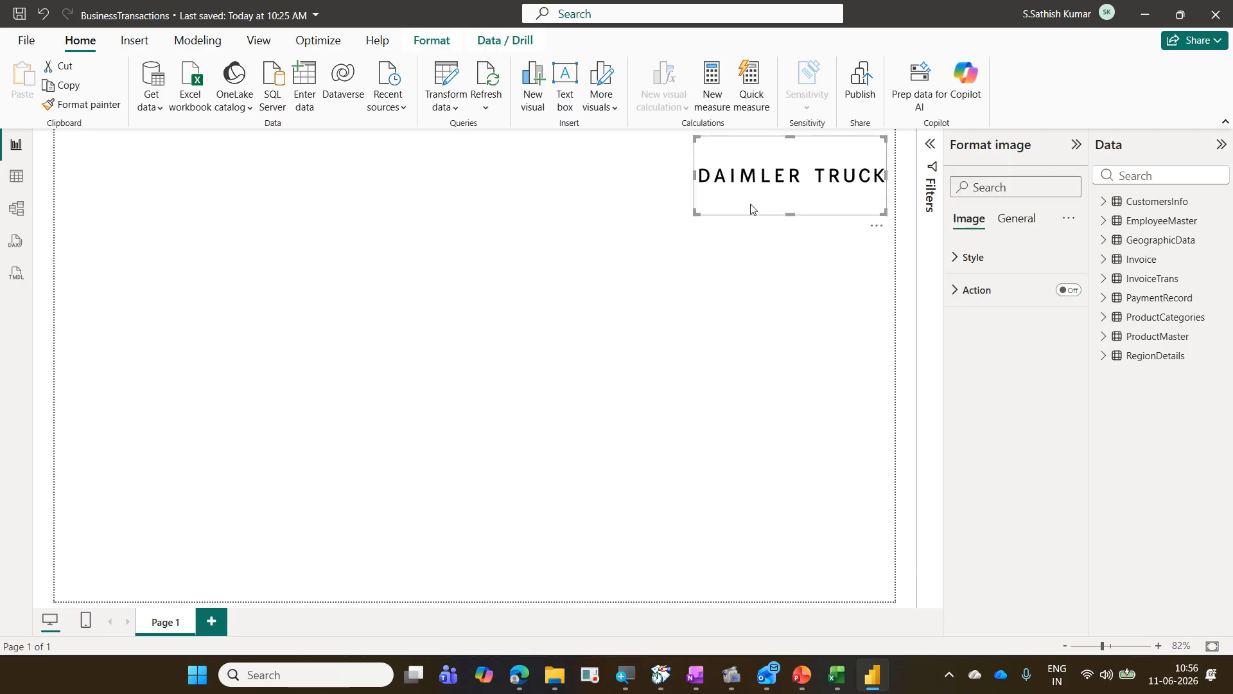
{"action": "key", "text": "Delete"}
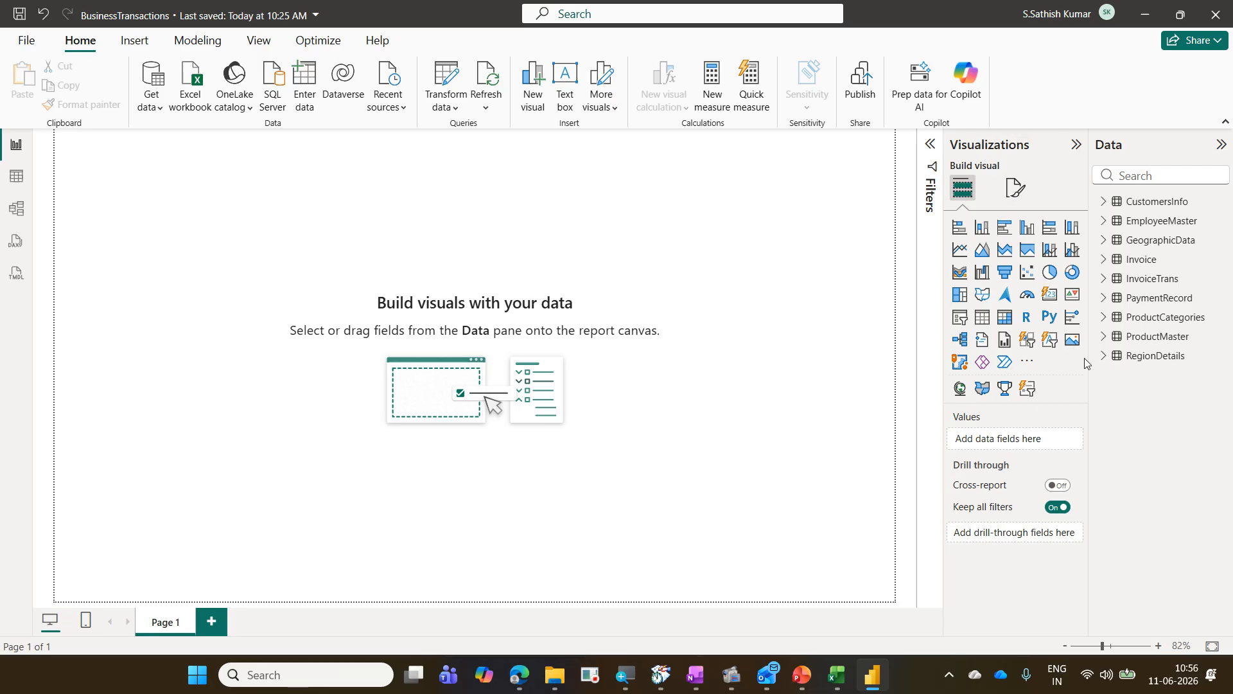
Step: Insert a new Image visual and upload the DaimlerTruck logo file from the LogosOfCompanies folder into it
{"action": "left_click", "coordinate": [1073, 341]}
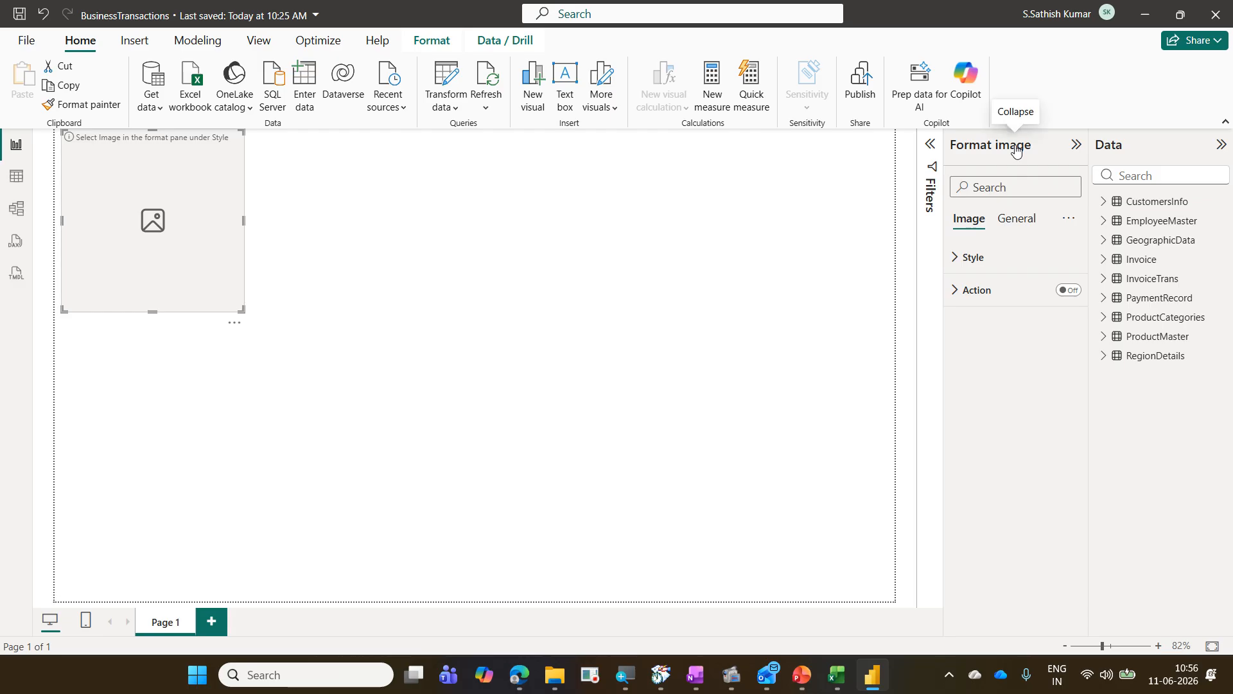
{"action": "left_click", "coordinate": [986, 256]}
{"action": "left_click", "coordinate": [995, 375]}
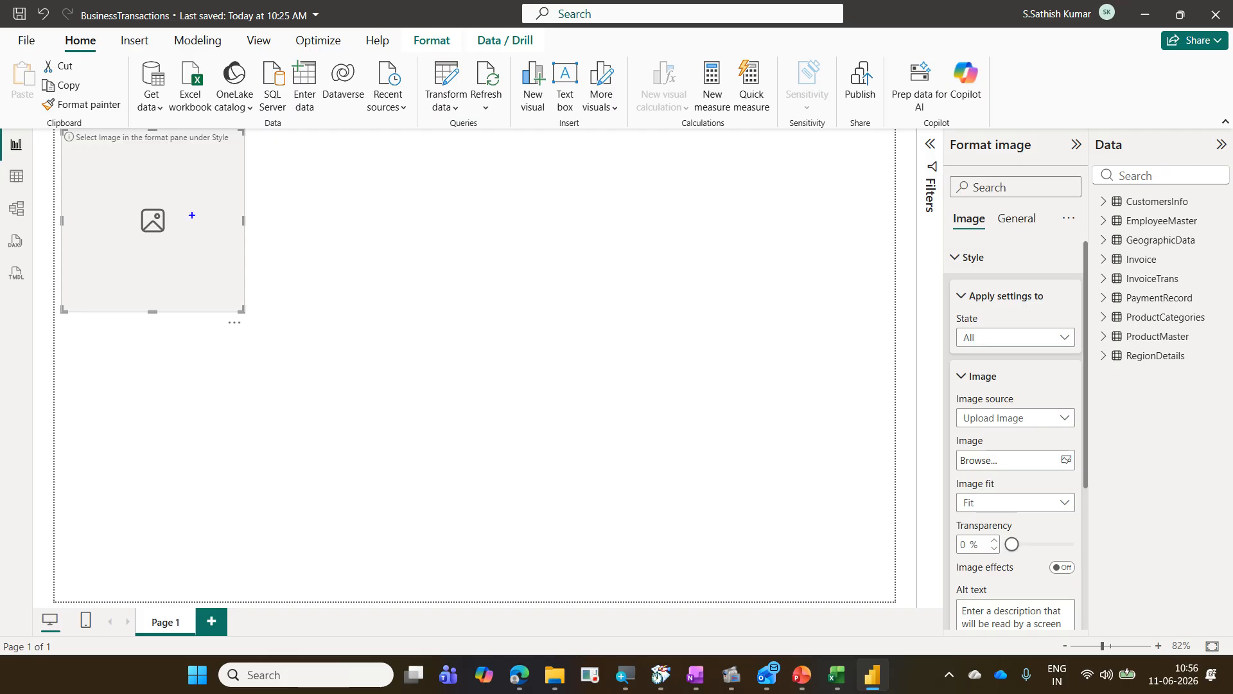
{"action": "mouse_move", "coordinate": [943, 210]}
{"action": "left_mouse_down"}
{"action": "mouse_move", "coordinate": [991, 243]}
{"action": "mouse_move", "coordinate": [973, 262]}
{"action": "mouse_move", "coordinate": [992, 273]}
{"action": "left_mouse_up"}
{"action": "mouse_move", "coordinate": [956, 370]}
{"action": "left_mouse_down"}
{"action": "mouse_move", "coordinate": [1016, 386]}
{"action": "mouse_move", "coordinate": [960, 410]}
{"action": "mouse_move", "coordinate": [1048, 429]}
{"action": "mouse_move", "coordinate": [998, 387]}
{"action": "mouse_move", "coordinate": [977, 272]}
{"action": "left_mouse_up"}
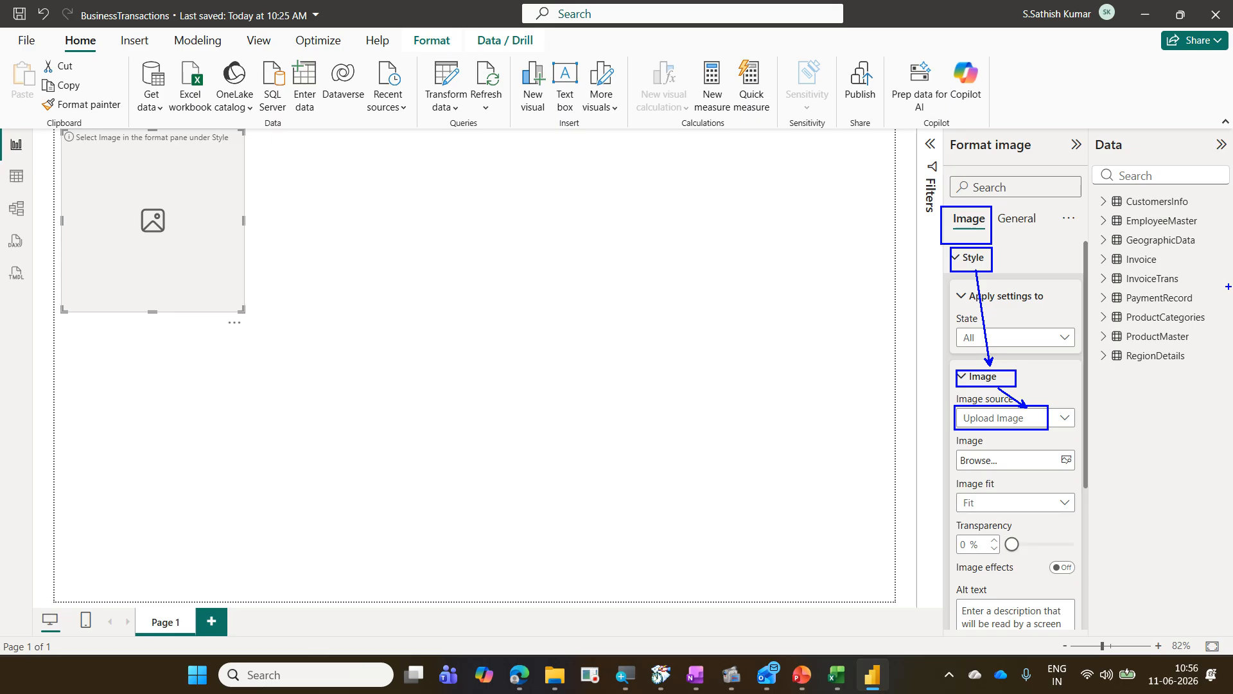
{"action": "left_click", "coordinate": [993, 467]}
{"action": "left_click", "coordinate": [367, 276]}
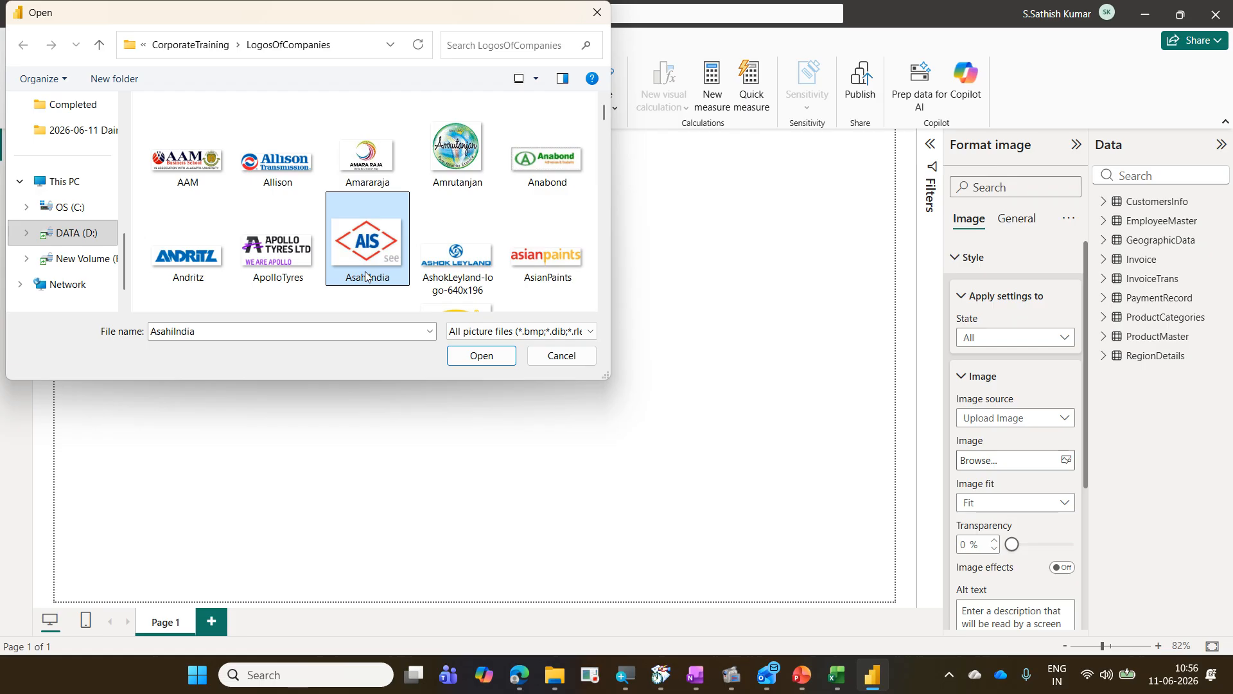
{"action": "key", "text": "d"}
{"action": "left_click", "coordinate": [160, 254]}
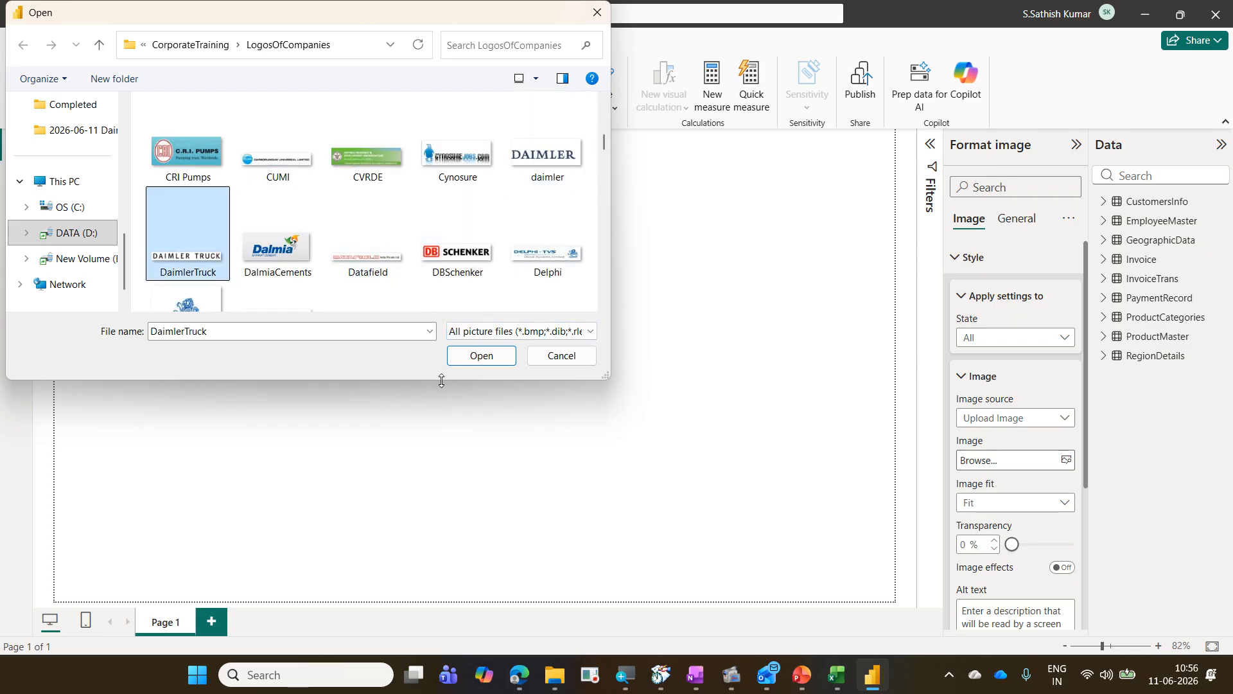
{"action": "left_click", "coordinate": [474, 357]}
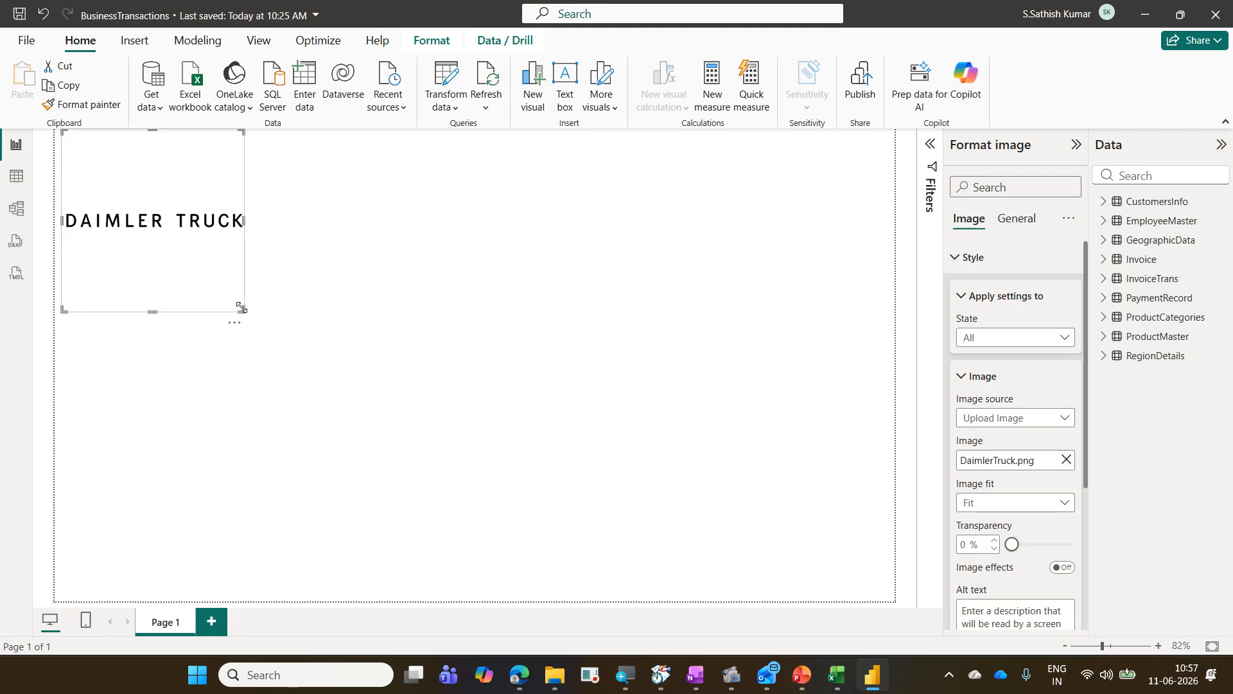
Step: Shrink the logo visual and place it in the canvas's top-right corner
{"action": "left_click_drag", "start_coordinate": [242, 313], "coordinate": [862, 179]}
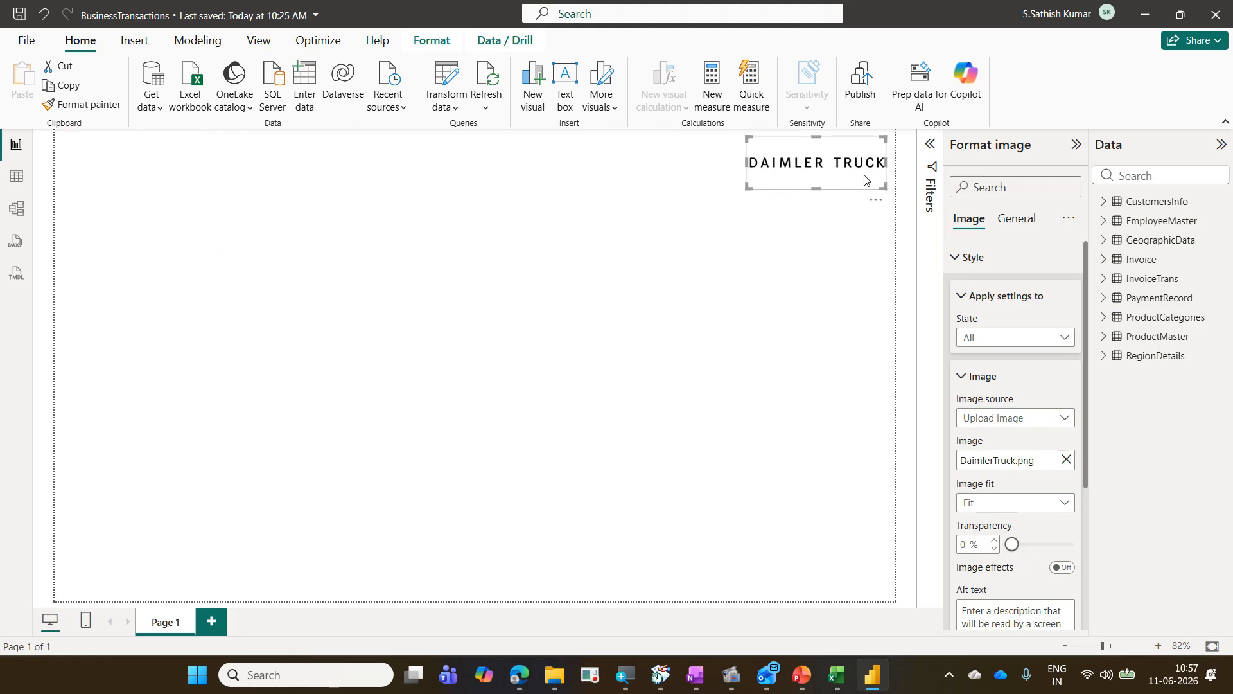
{"action": "left_click", "coordinate": [798, 414]}
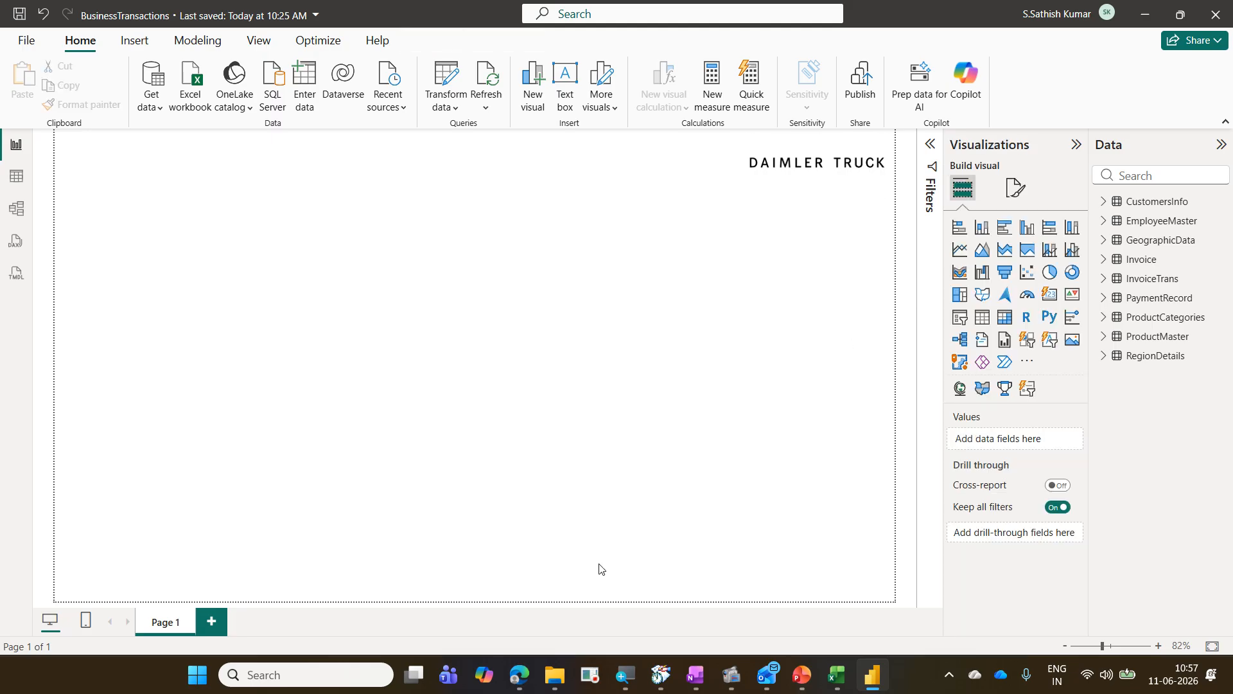
Step: Switch to the browser's Daimler AG tab, copy the Daimler Truck logo's image link, and return to the report
{"action": "left_click", "coordinate": [519, 675]}
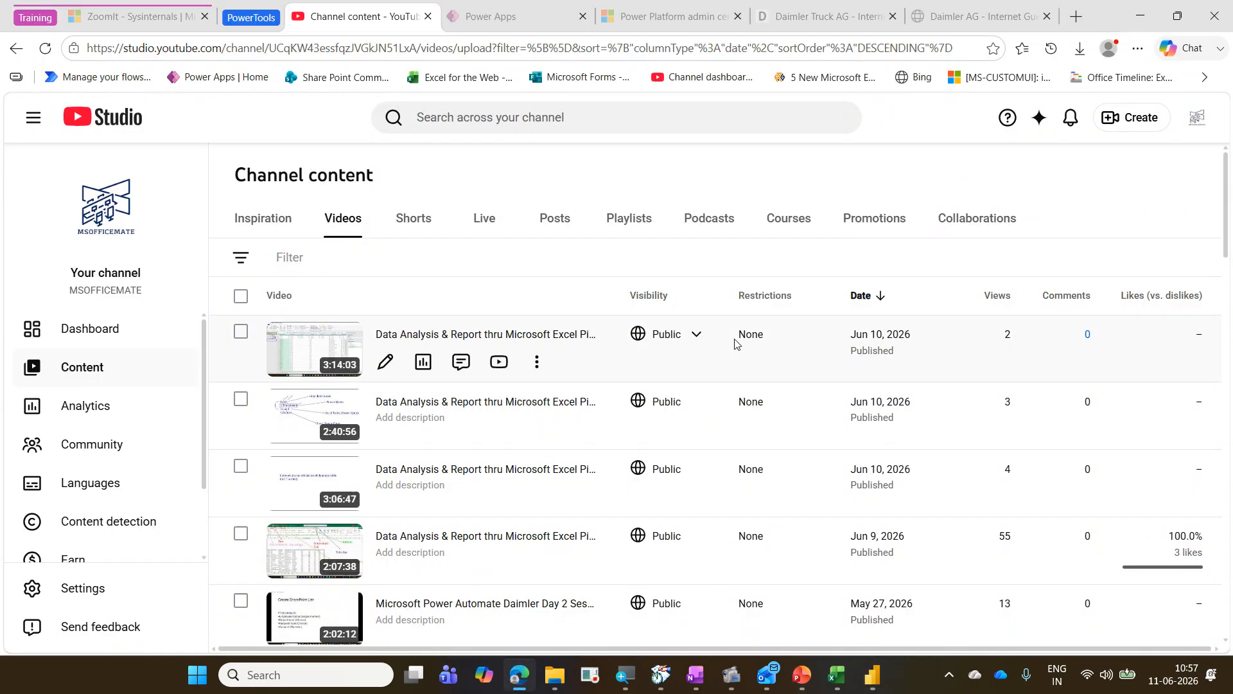
{"action": "left_click", "coordinate": [994, 18]}
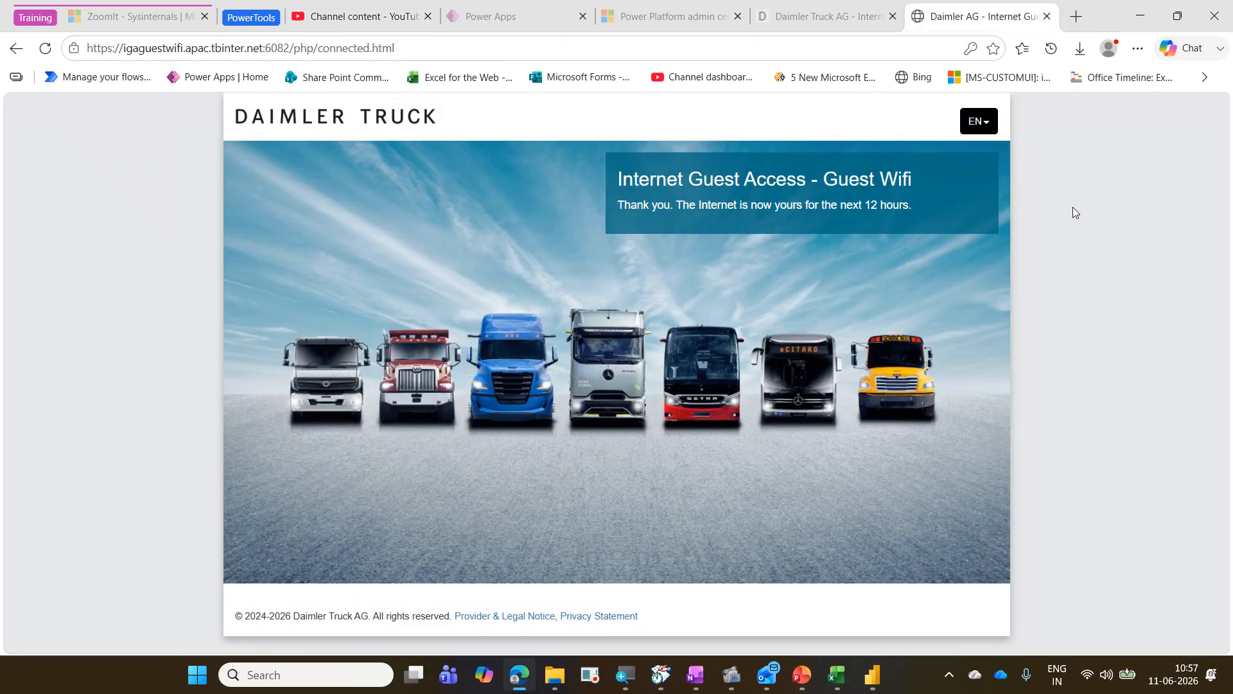
{"action": "right_click", "coordinate": [289, 122]}
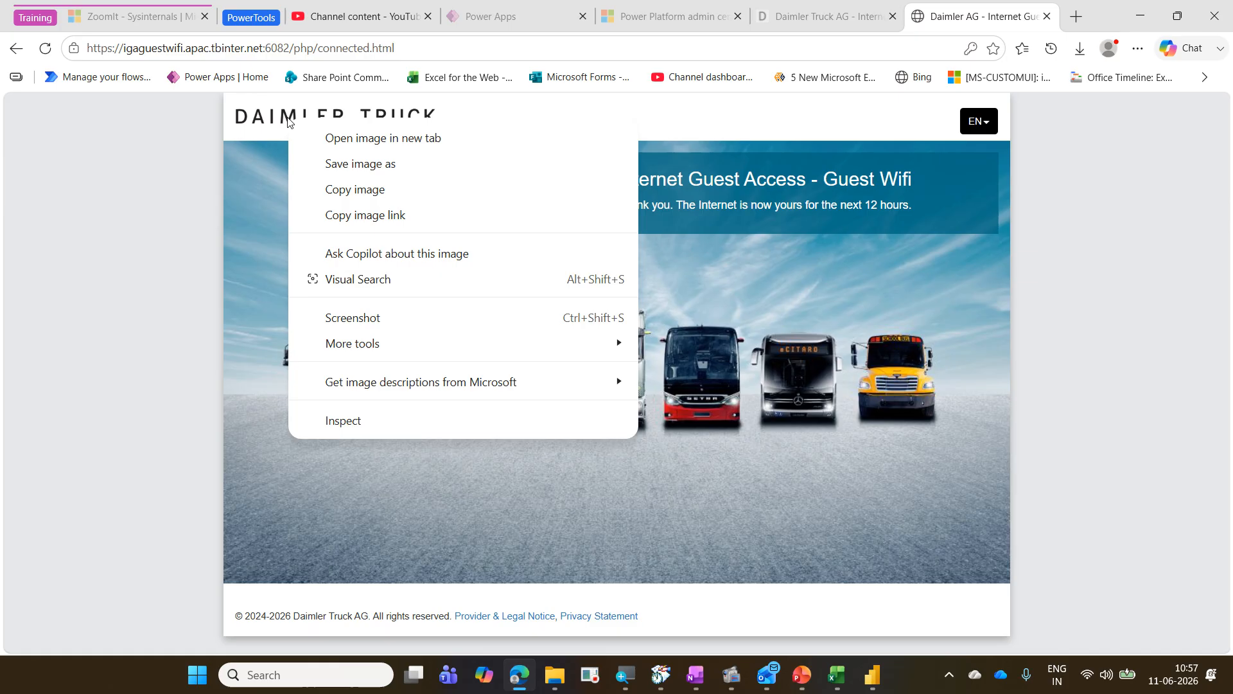
{"action": "mouse_move", "coordinate": [316, 200]}
{"action": "left_mouse_down"}
{"action": "mouse_move", "coordinate": [351, 226]}
{"action": "mouse_move", "coordinate": [418, 233]}
{"action": "left_mouse_up"}
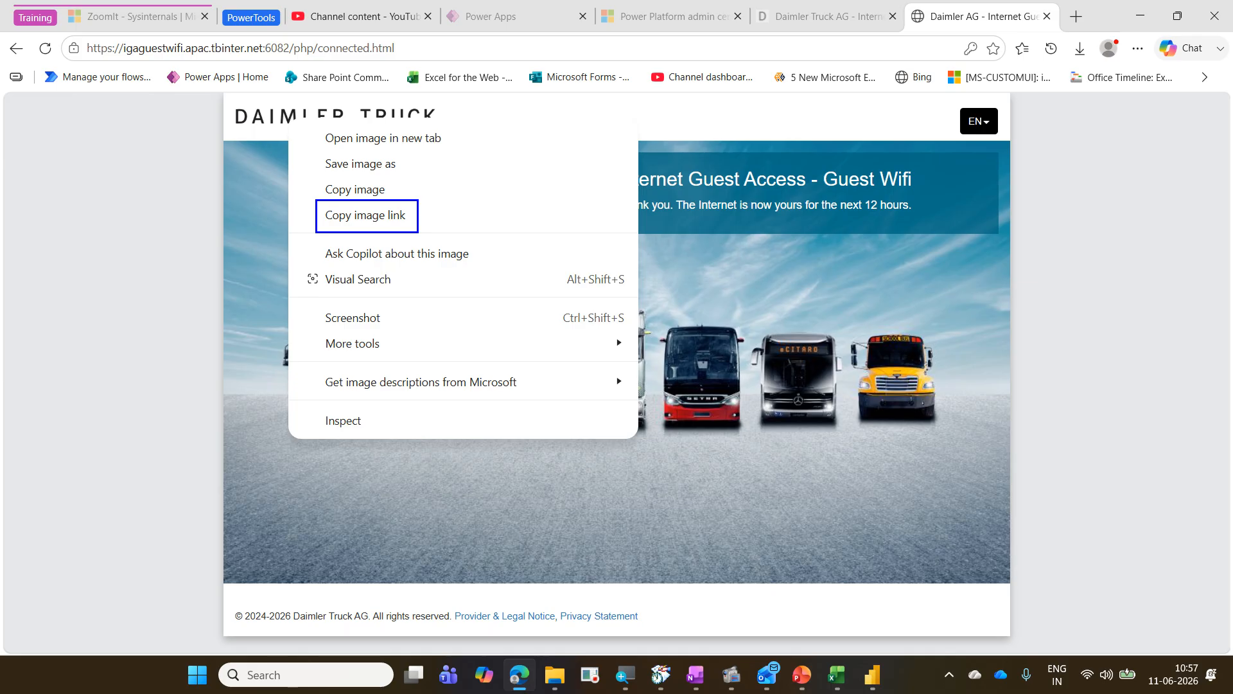
{"action": "key", "text": "Escape"}
{"action": "right_click", "coordinate": [352, 123]}
{"action": "left_click", "coordinate": [442, 209]}
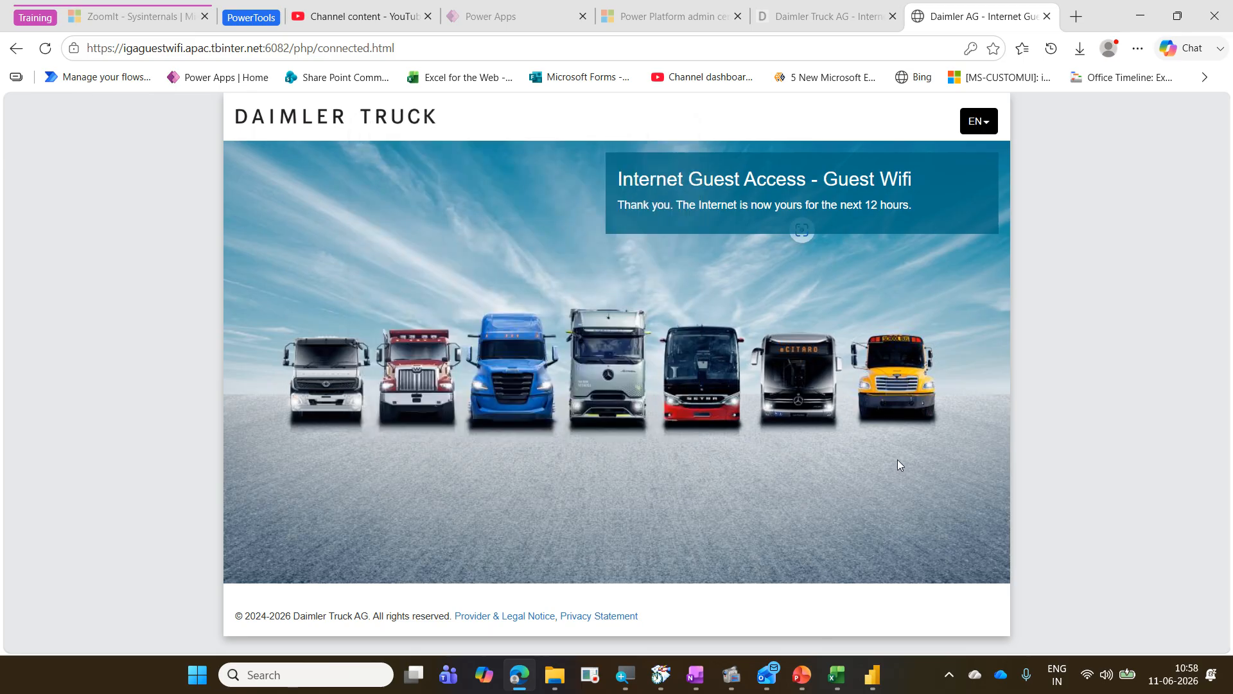
{"action": "right_click", "coordinate": [333, 122]}
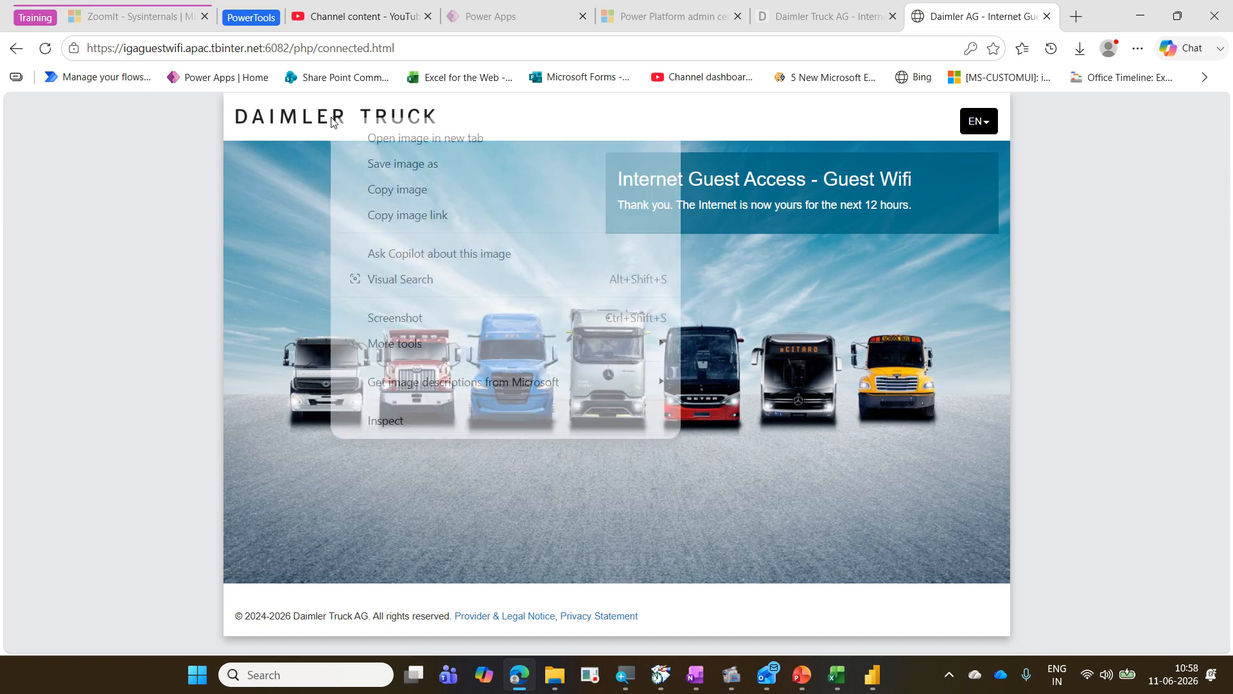
{"action": "left_click", "coordinate": [433, 216]}
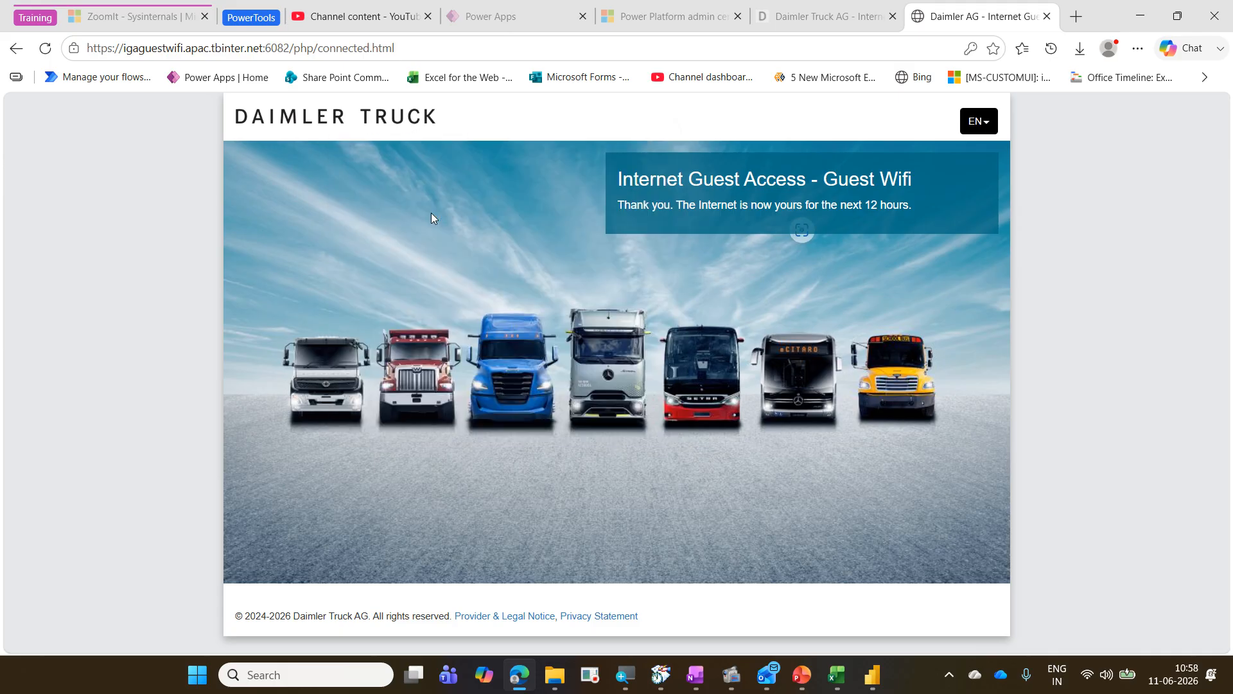
{"action": "left_click", "coordinate": [874, 676]}
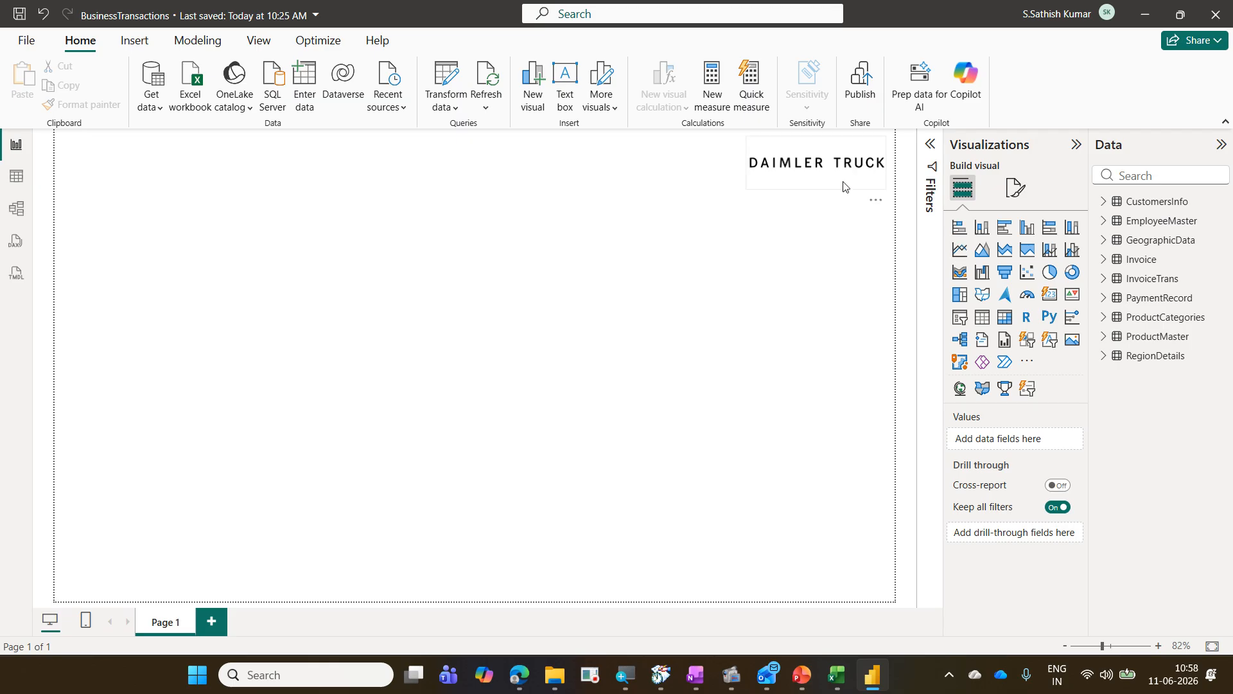
Step: Set the logo visual's image source to Enter URL and paste the copied Daimler Truck logo link
{"action": "left_click", "coordinate": [824, 182]}
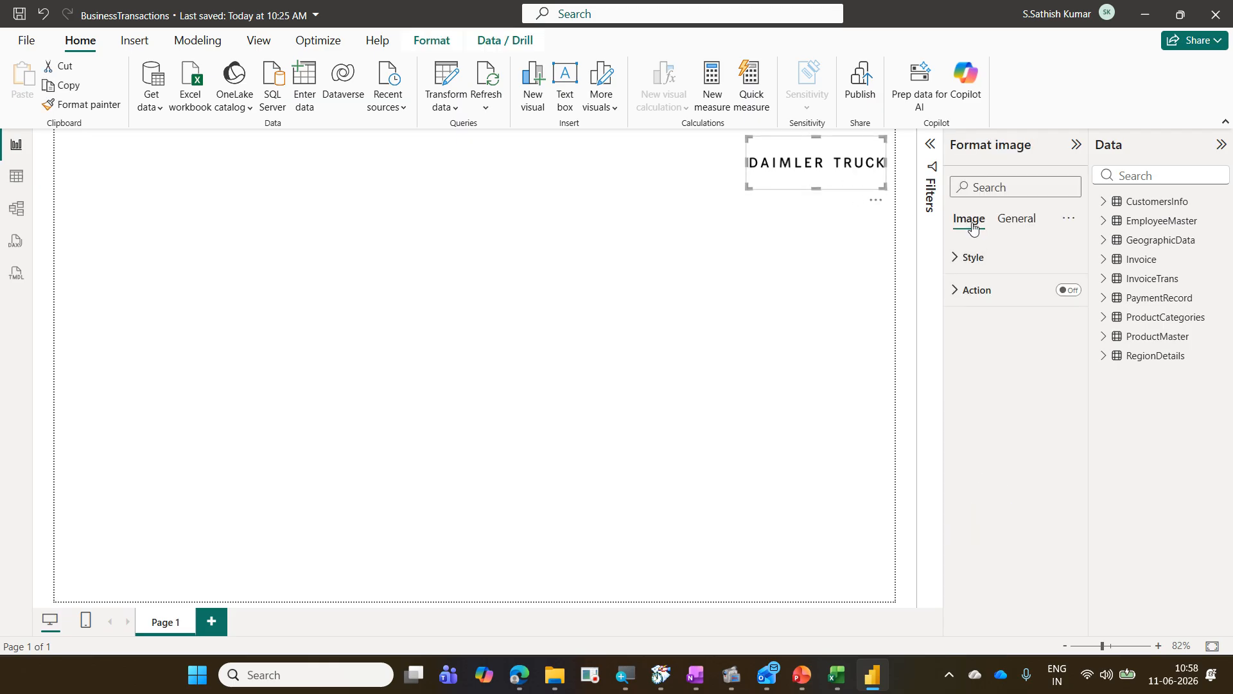
{"action": "left_click", "coordinate": [980, 256]}
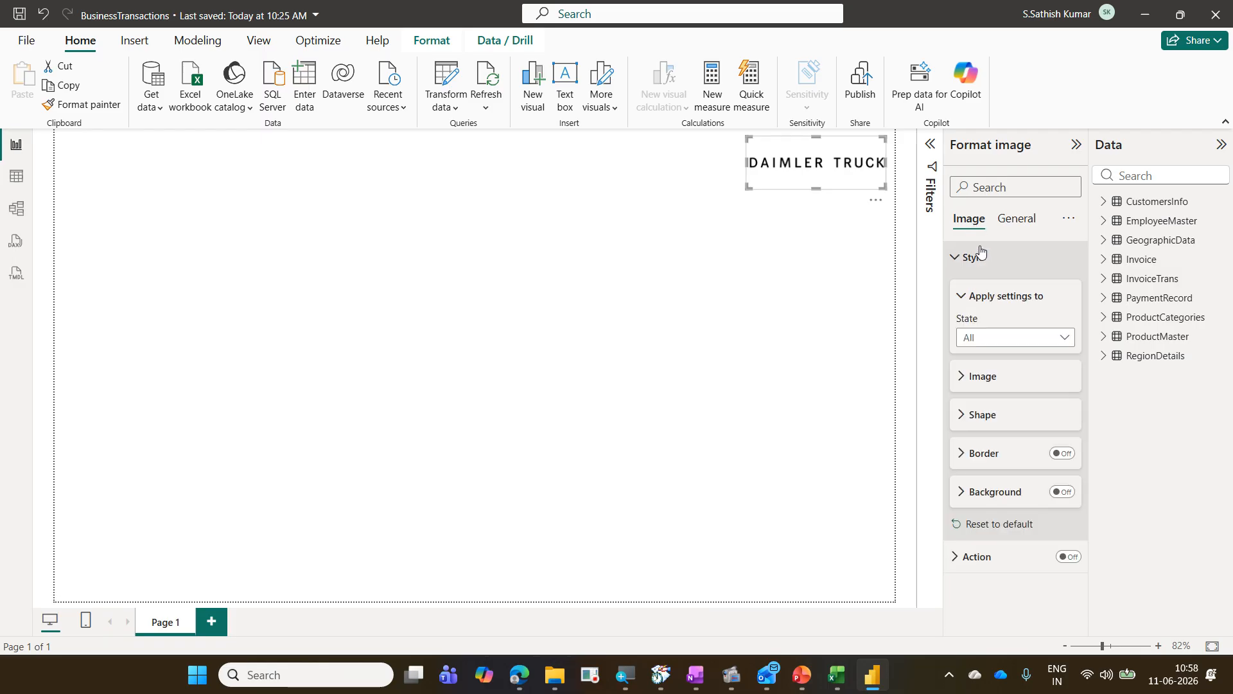
{"action": "left_click", "coordinate": [997, 384]}
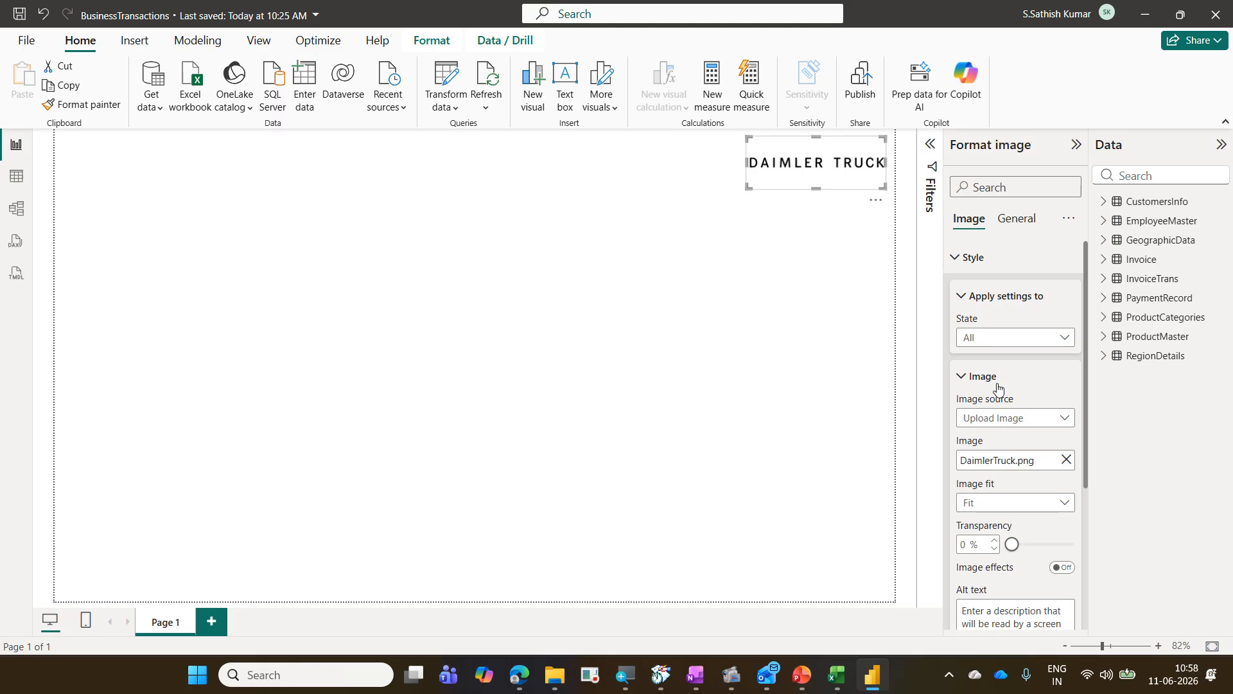
{"action": "left_click", "coordinate": [1011, 424]}
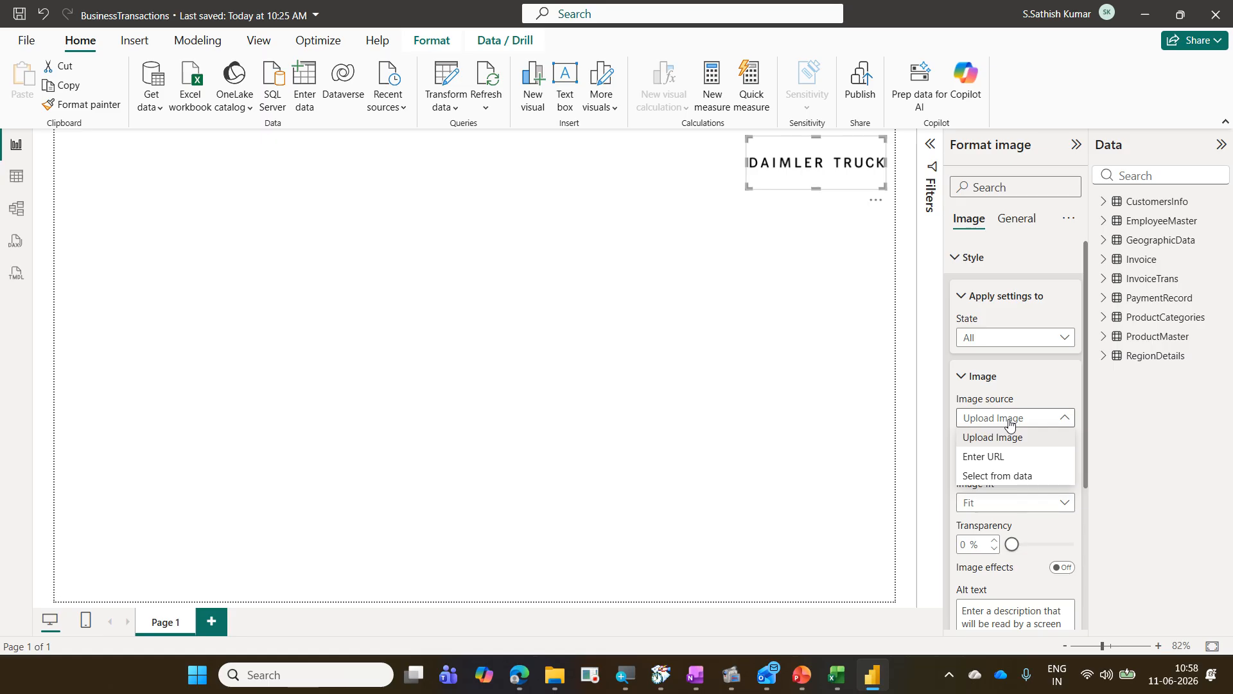
{"action": "left_click", "coordinate": [1008, 458]}
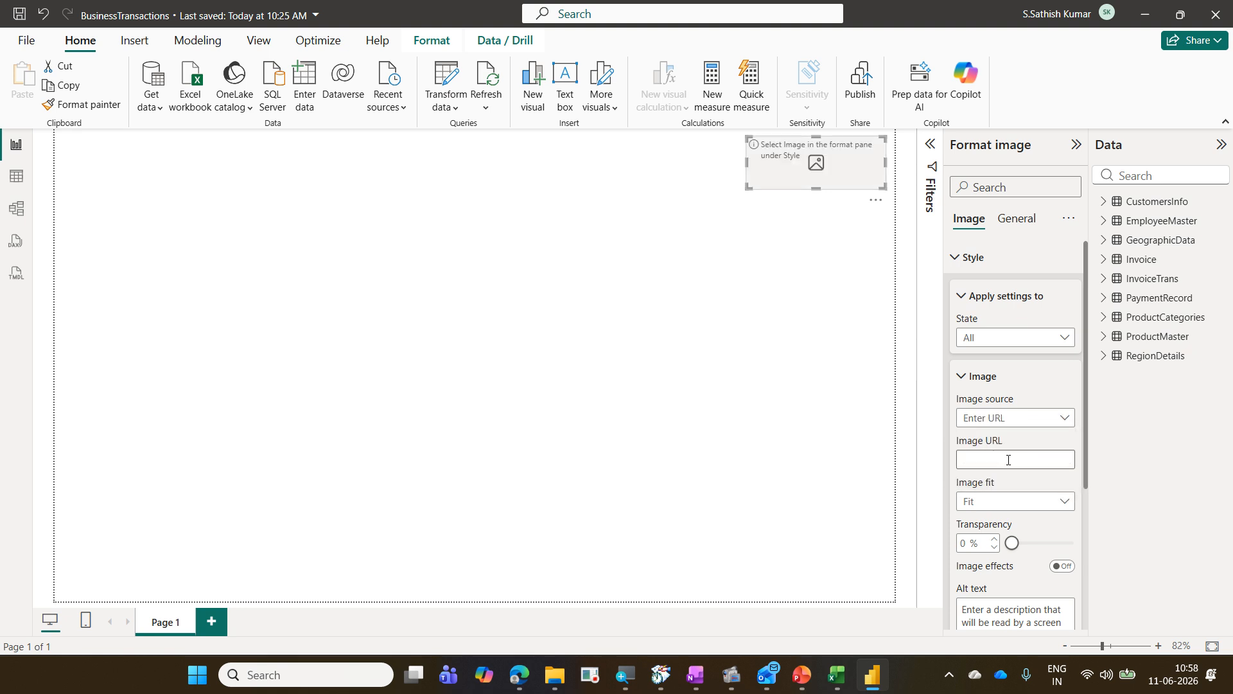
{"action": "left_click", "coordinate": [1009, 459]}
{"action": "key", "text": "ctrl+v"}
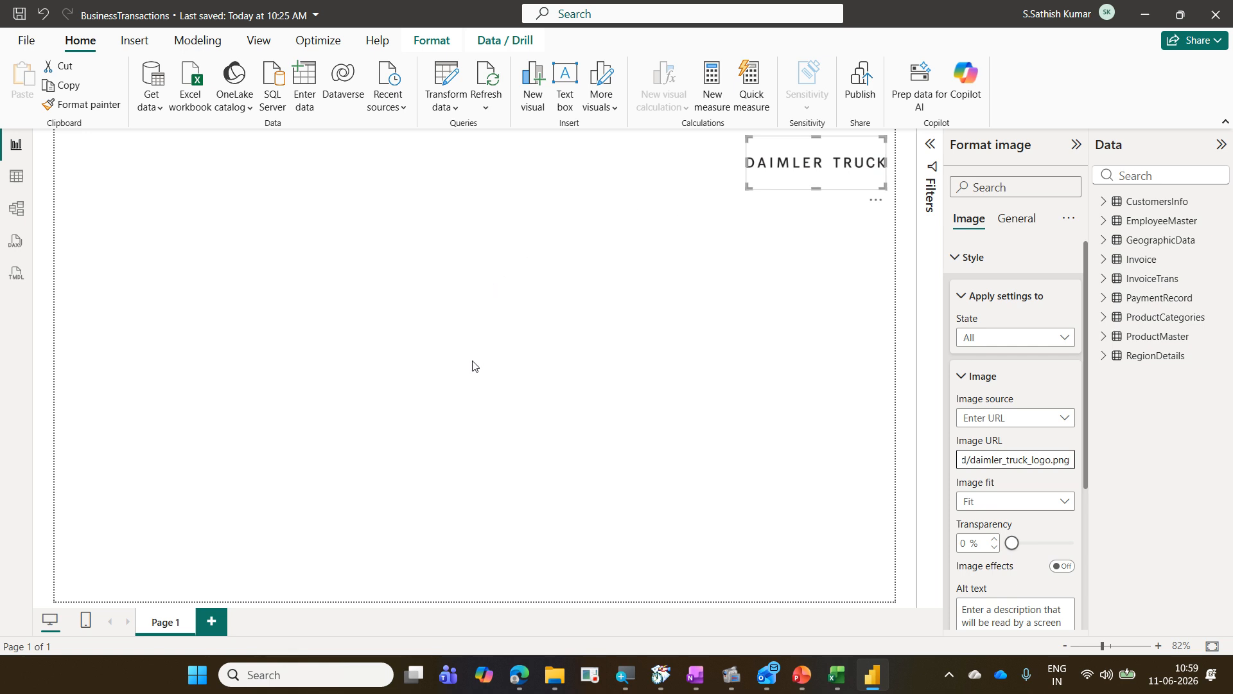
Step: Switch to the browser's Daimler Truck page, open the logo image's options, and return to the report
{"action": "left_click", "coordinate": [519, 674]}
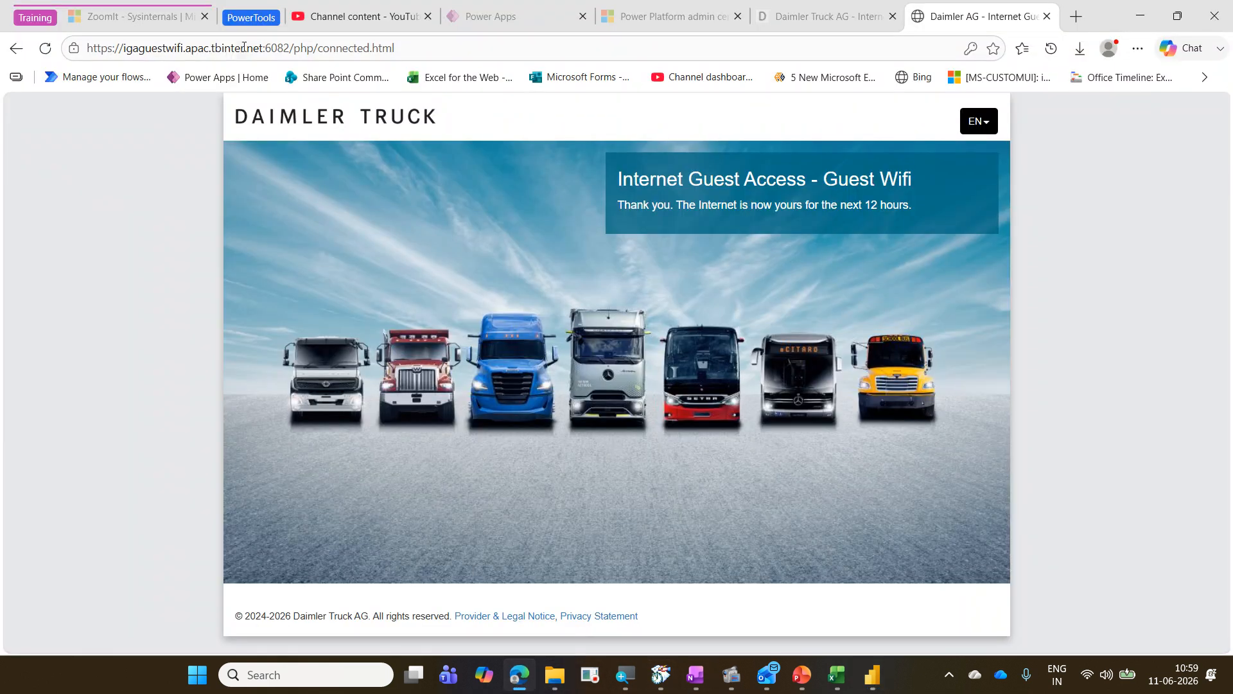
{"action": "right_click", "coordinate": [295, 116]}
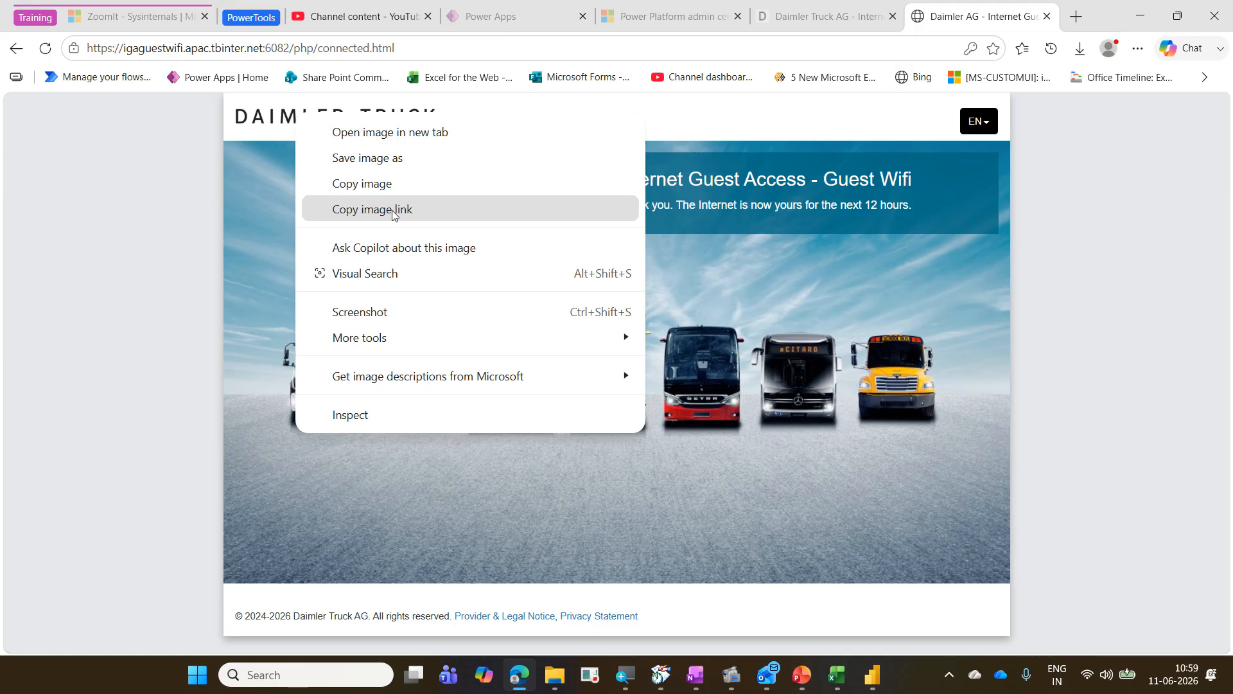
{"action": "left_click", "coordinate": [872, 675]}
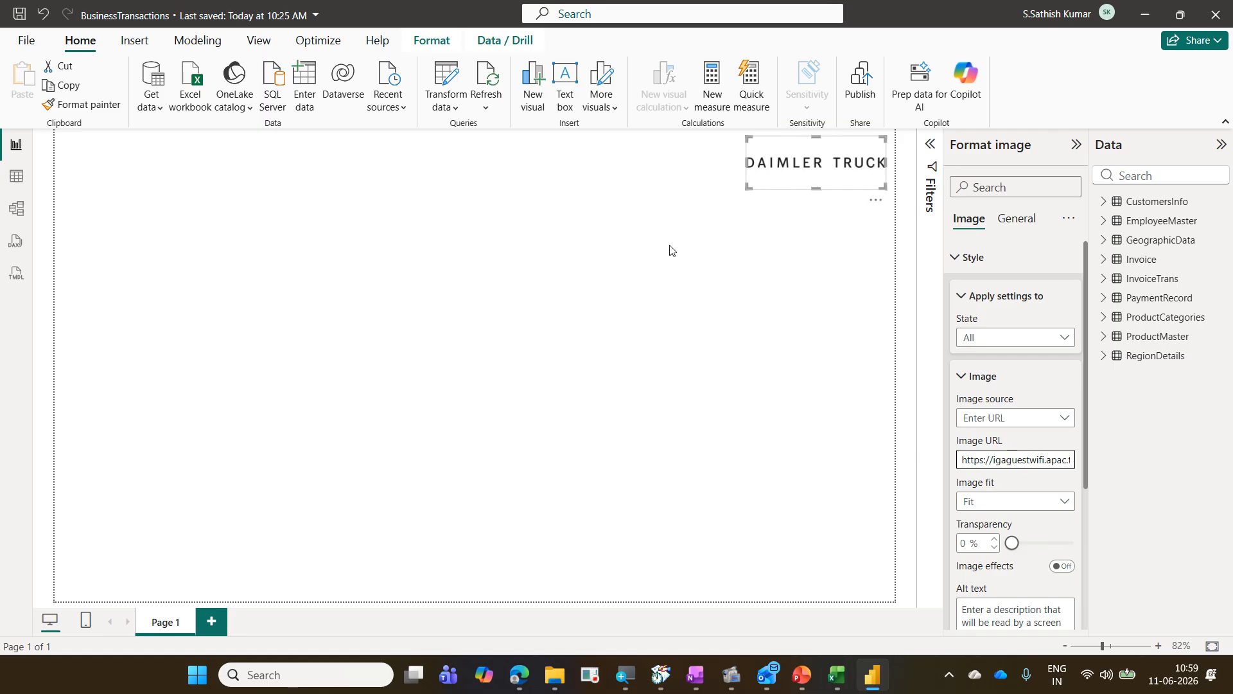
Step: Delete the Daimler Truck logo image visual from the canvas
{"action": "key", "text": "Delete"}
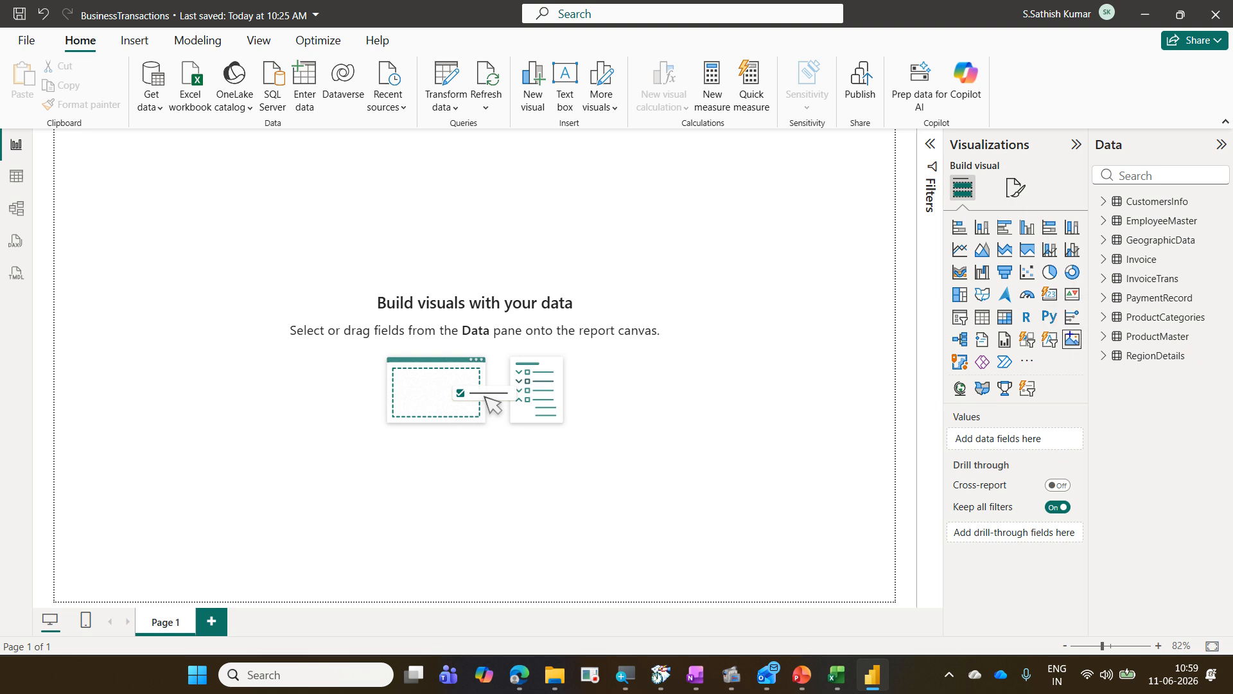
{"action": "left_click_drag", "start_coordinate": [1055, 326], "coordinate": [1087, 350]}
{"action": "left_click_drag", "start_coordinate": [944, 169], "coordinate": [989, 210]}
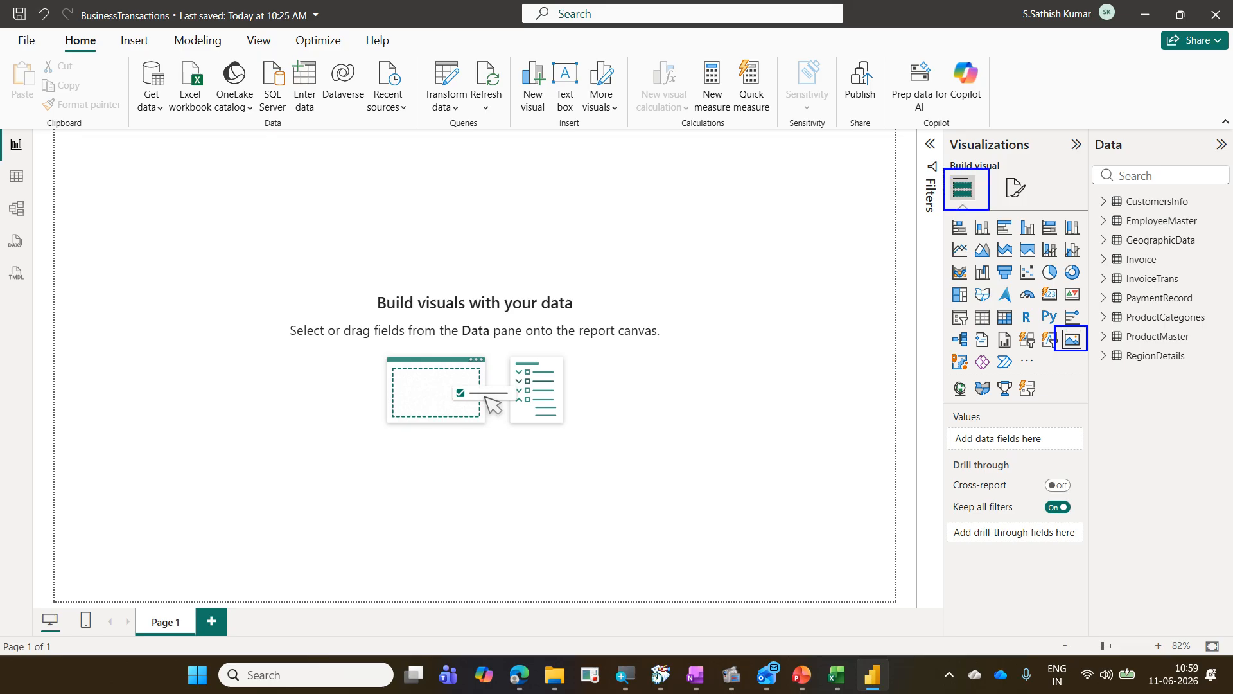
{"action": "key", "text": "Escape"}
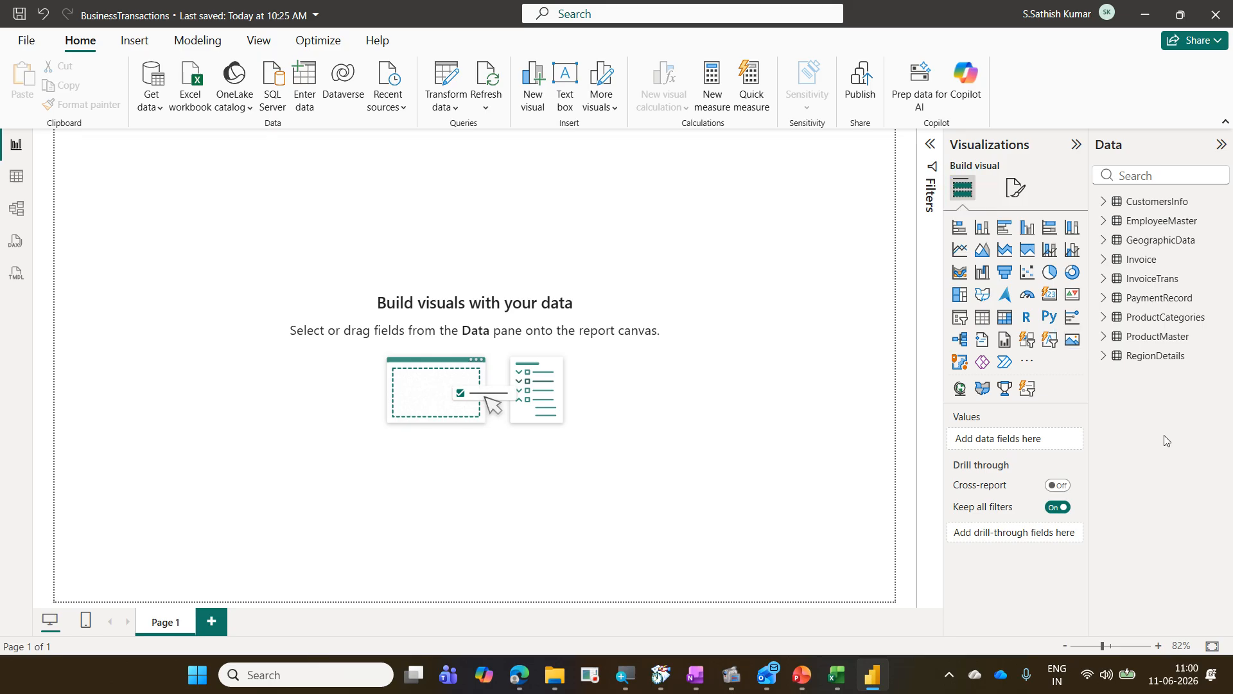
Step: Insert a new Image visual and set its image source to Enter URL with the pasted Daimler Truck logo link
{"action": "left_click", "coordinate": [1074, 342]}
{"action": "left_click_drag", "start_coordinate": [210, 226], "coordinate": [825, 250]}
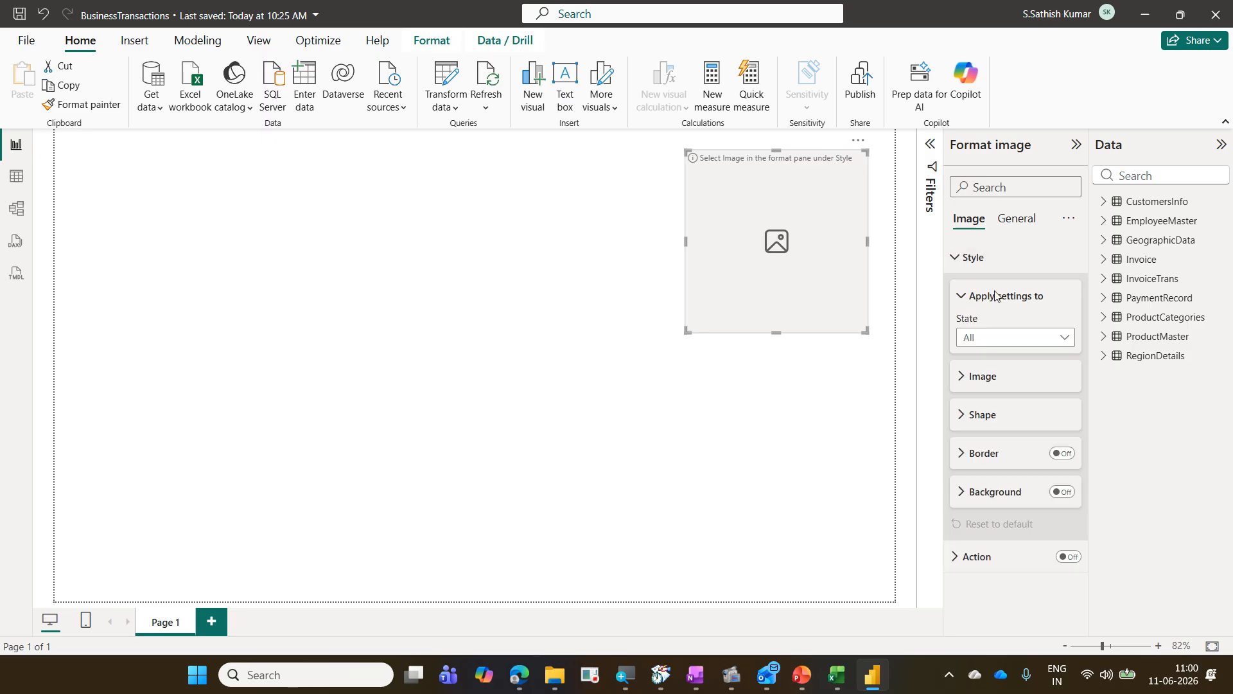
{"action": "left_click", "coordinate": [1008, 377]}
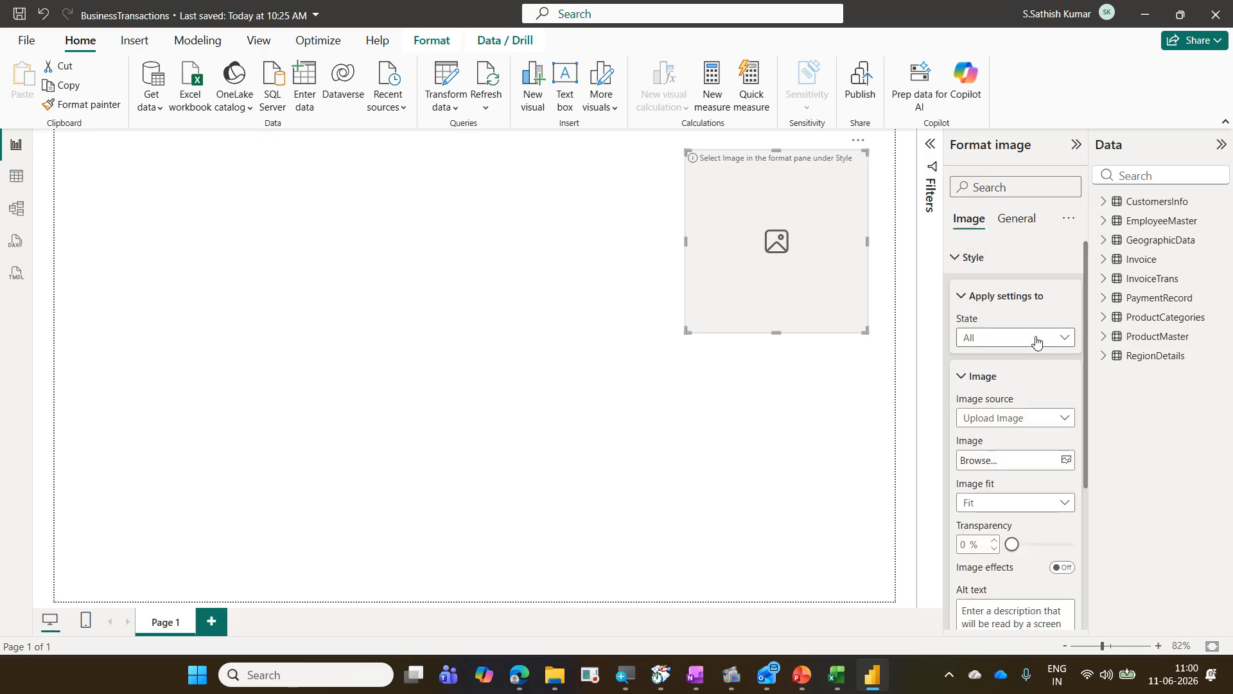
{"action": "left_click", "coordinate": [1047, 421]}
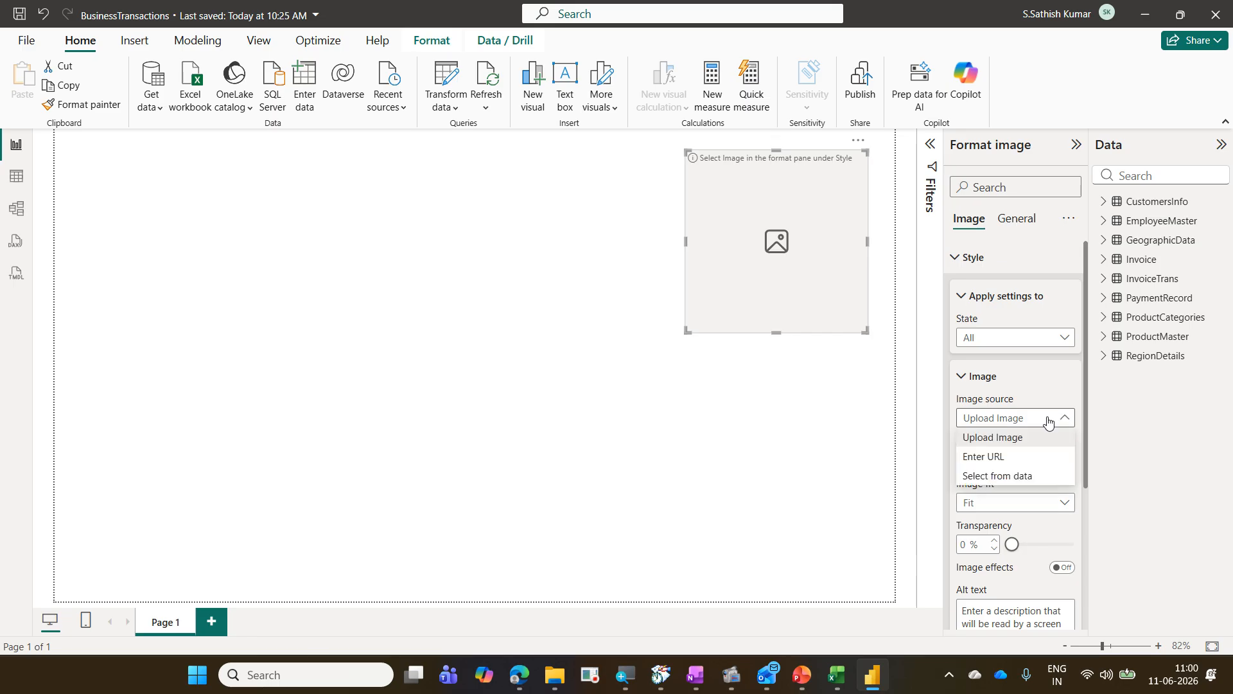
{"action": "left_click", "coordinate": [1021, 456]}
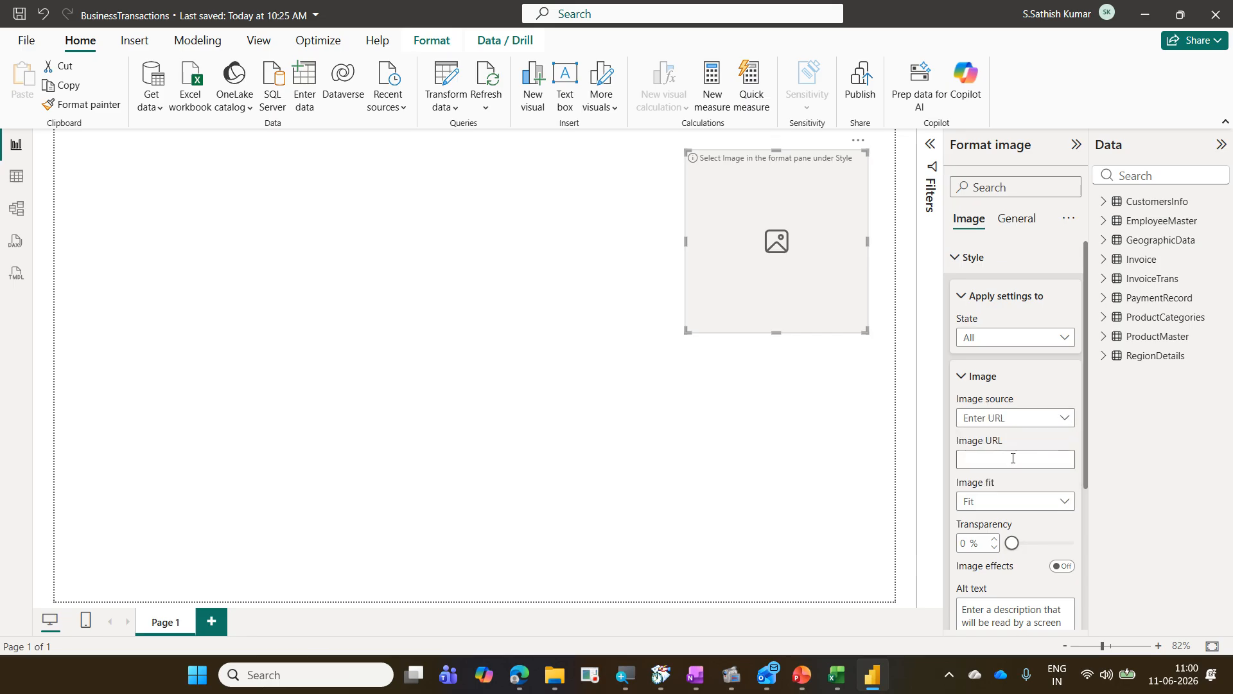
{"action": "left_click", "coordinate": [1013, 458]}
{"action": "key", "text": "ctrl+v"}
{"action": "key", "text": "Return"}
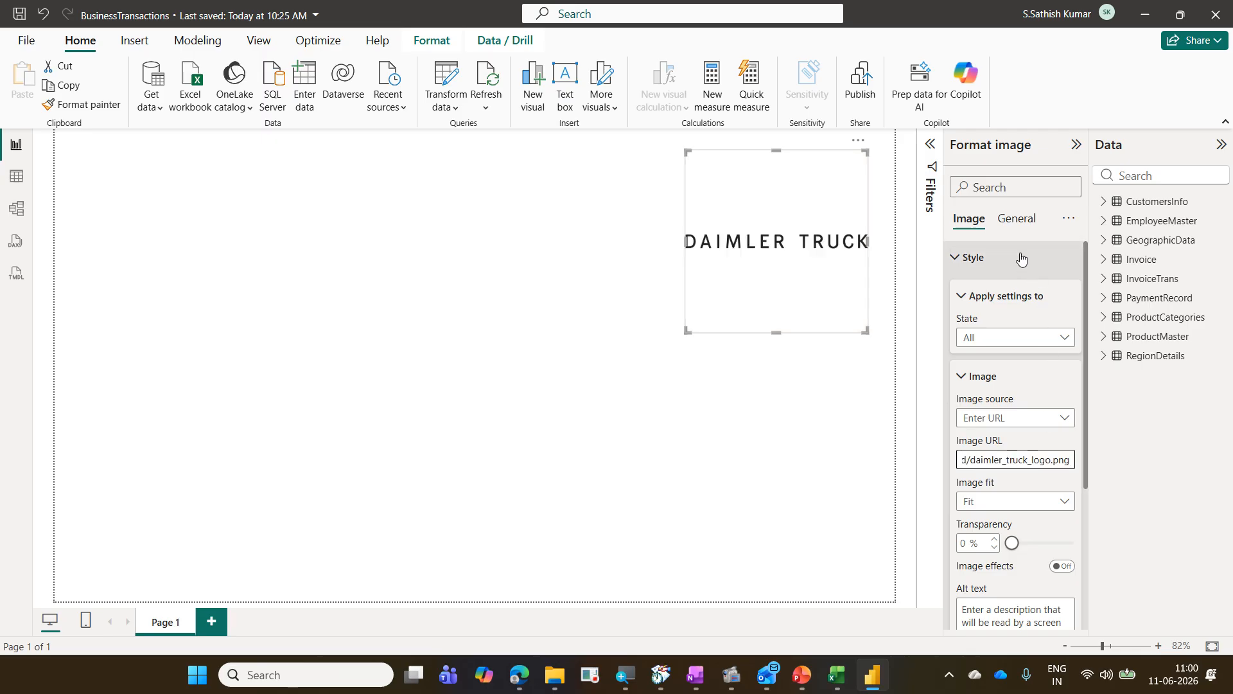
Step: Resize the logo visual smaller and move it into the canvas's top-right corner
{"action": "left_click_drag", "start_coordinate": [951, 139], "coordinate": [1045, 176]}
{"action": "mouse_move", "coordinate": [949, 205]}
{"action": "left_mouse_down"}
{"action": "mouse_move", "coordinate": [996, 238]}
{"action": "mouse_move", "coordinate": [958, 254]}
{"action": "mouse_move", "coordinate": [997, 271]}
{"action": "left_mouse_up"}
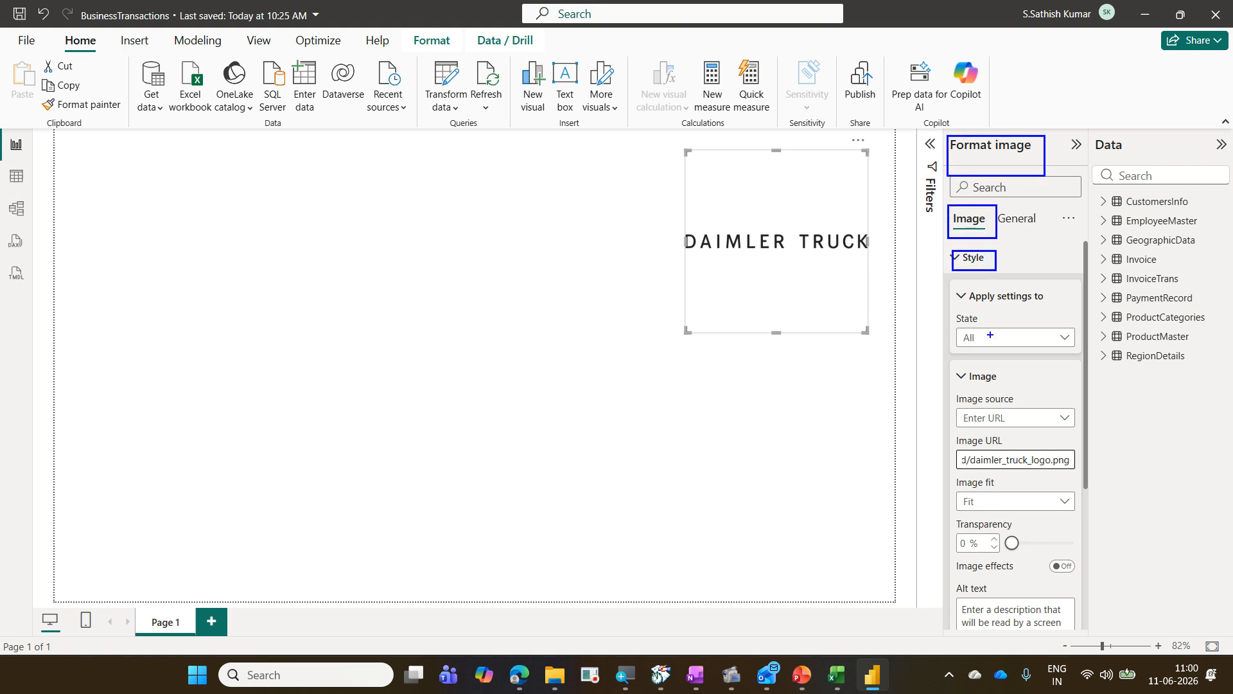
{"action": "mouse_move", "coordinate": [956, 362]}
{"action": "left_mouse_down"}
{"action": "mouse_move", "coordinate": [976, 384]}
{"action": "mouse_move", "coordinate": [1028, 390]}
{"action": "left_mouse_up"}
{"action": "mouse_move", "coordinate": [952, 405]}
{"action": "left_mouse_down"}
{"action": "mouse_move", "coordinate": [1082, 434]}
{"action": "mouse_move", "coordinate": [1015, 435]}
{"action": "mouse_move", "coordinate": [994, 387]}
{"action": "mouse_move", "coordinate": [974, 238]}
{"action": "mouse_move", "coordinate": [988, 175]}
{"action": "left_mouse_up"}
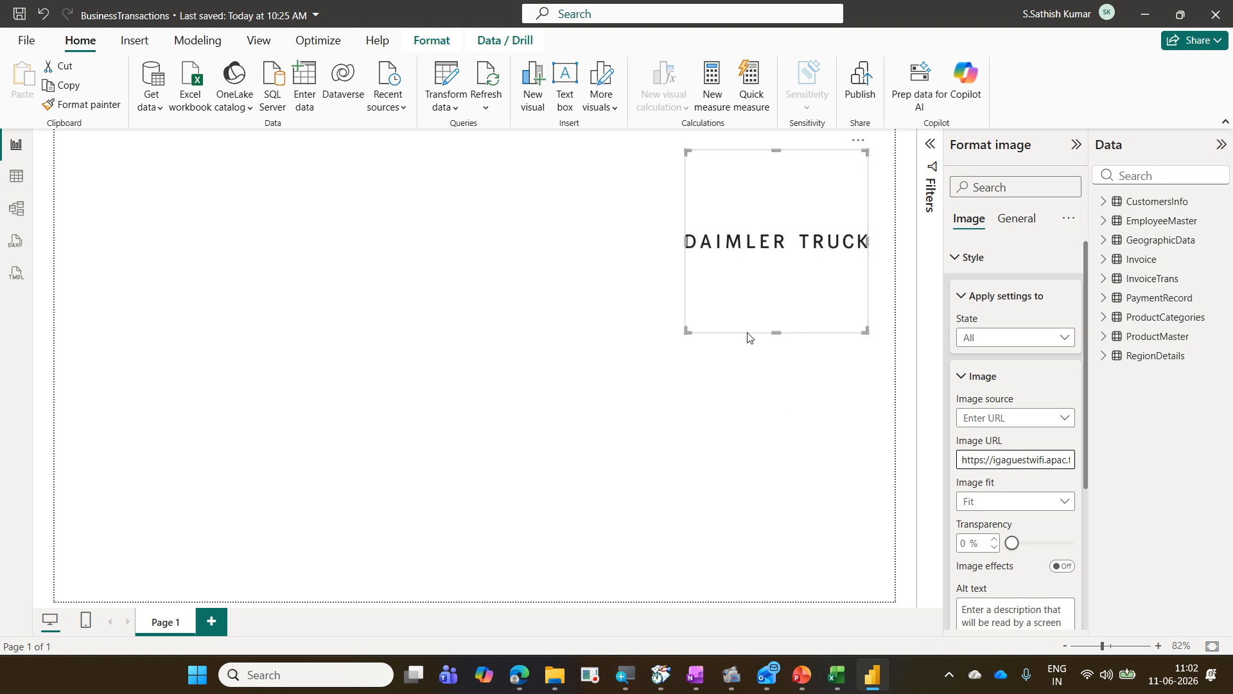
{"action": "left_click_drag", "start_coordinate": [685, 332], "coordinate": [723, 213]}
{"action": "left_click_drag", "start_coordinate": [789, 189], "coordinate": [739, 191]}
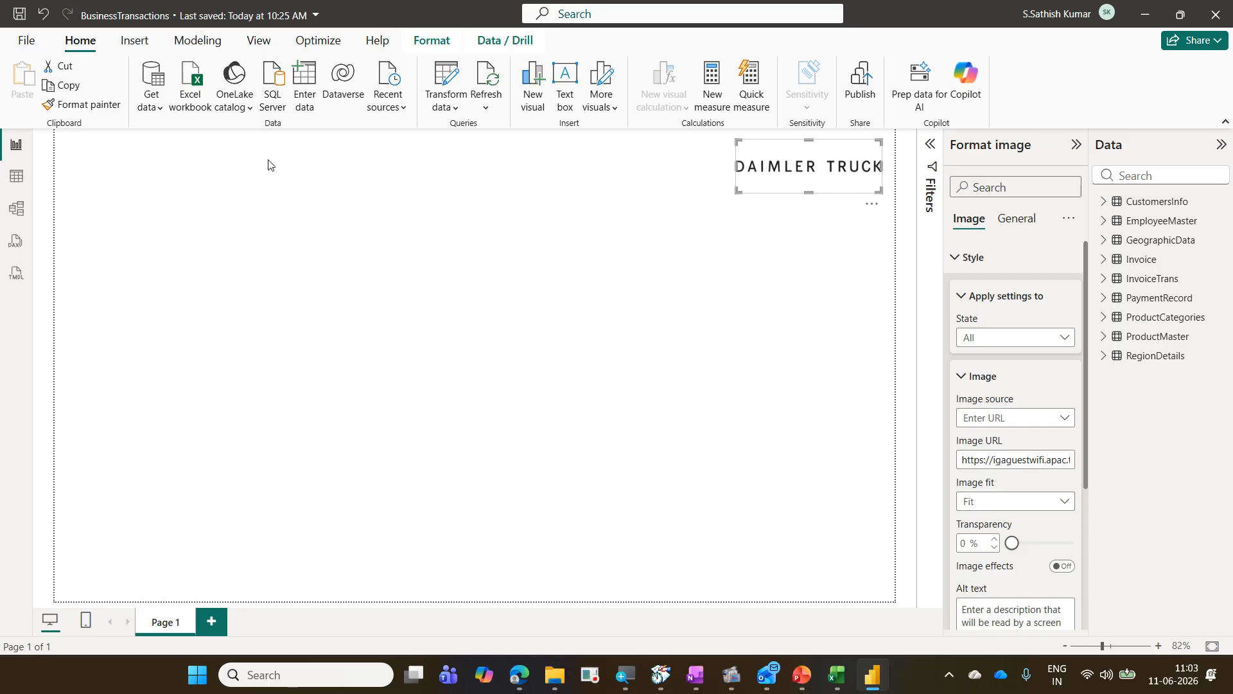
Step: Insert a text box on the report canvas
{"action": "left_click", "coordinate": [138, 38]}
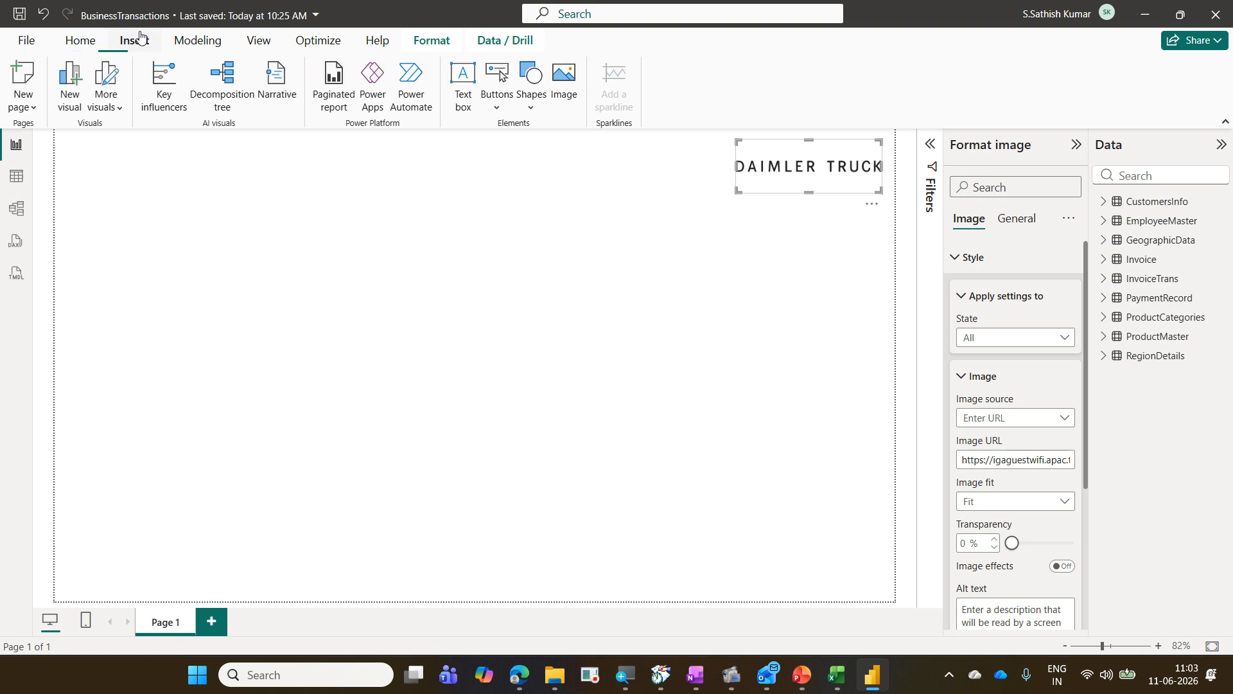
{"action": "left_click", "coordinate": [458, 113]}
{"action": "left_click_drag", "start_coordinate": [111, 30], "coordinate": [156, 54]}
{"action": "mouse_move", "coordinate": [440, 59]}
{"action": "left_mouse_down"}
{"action": "mouse_move", "coordinate": [480, 122]}
{"action": "mouse_move", "coordinate": [159, 42]}
{"action": "left_mouse_up"}
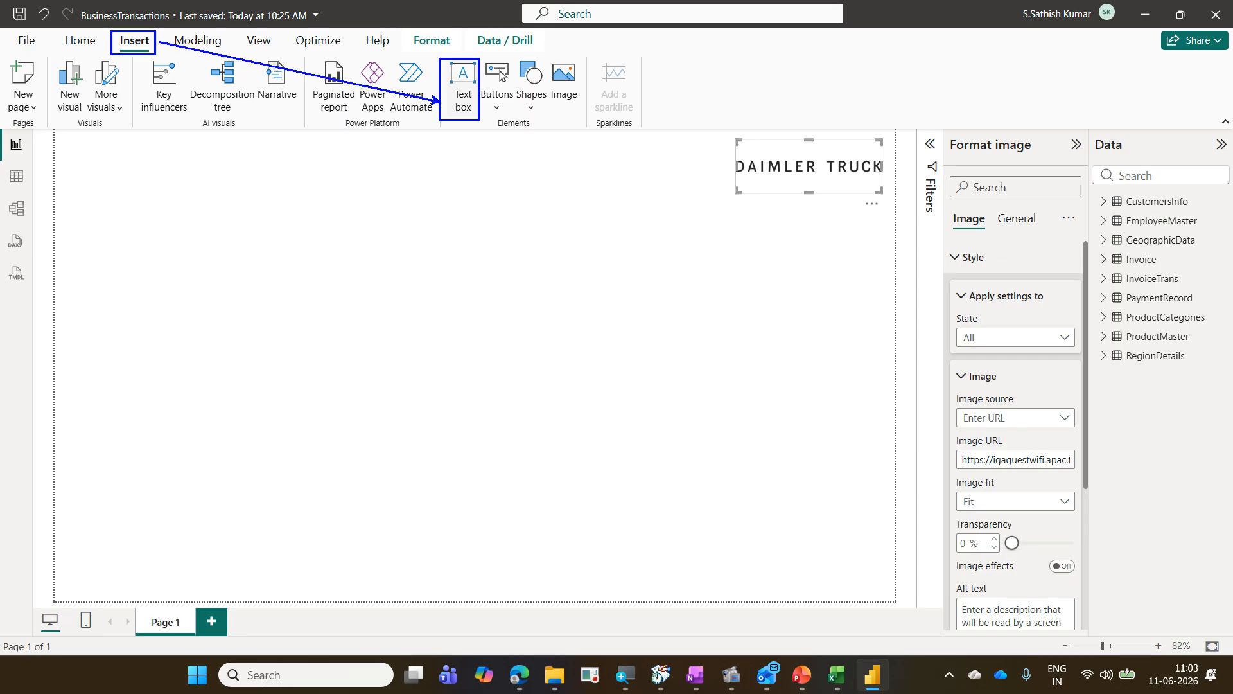
{"action": "key", "text": "Escape"}
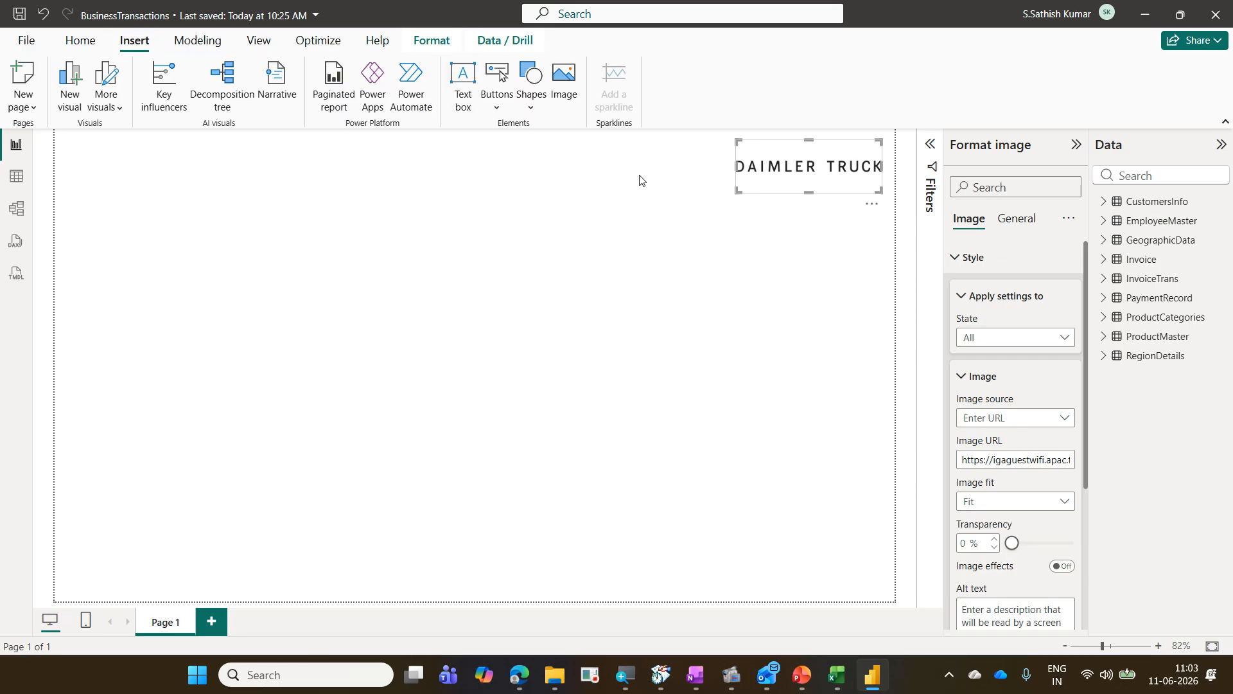
{"action": "left_click", "coordinate": [464, 98]}
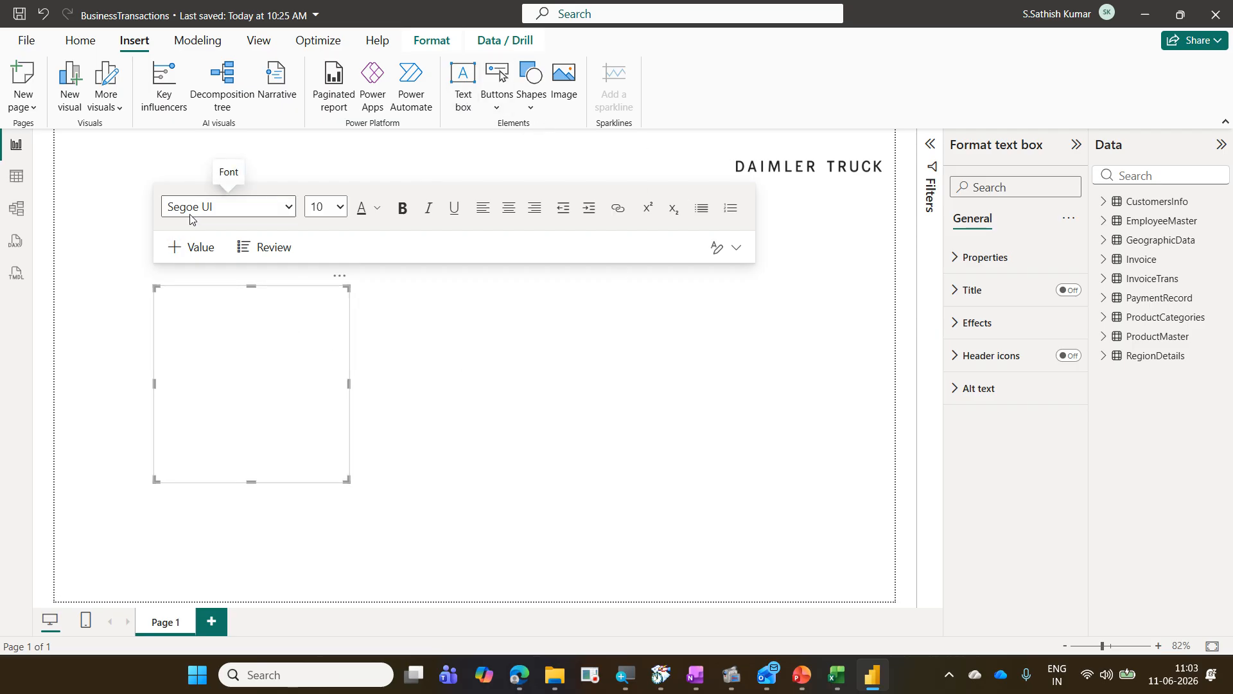
Step: Browse the text box's available font families, then remove the text box
{"action": "left_click", "coordinate": [288, 211]}
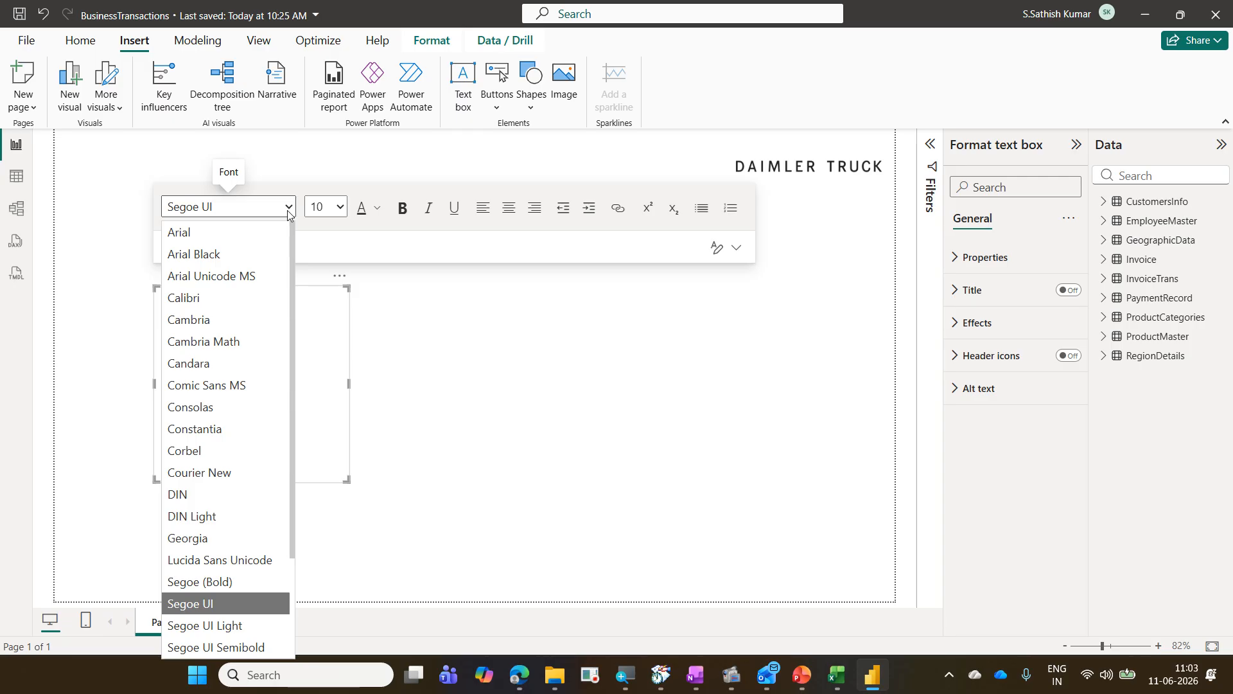
{"action": "type", "text": "tA"}
{"action": "type", "text": "ptos"}
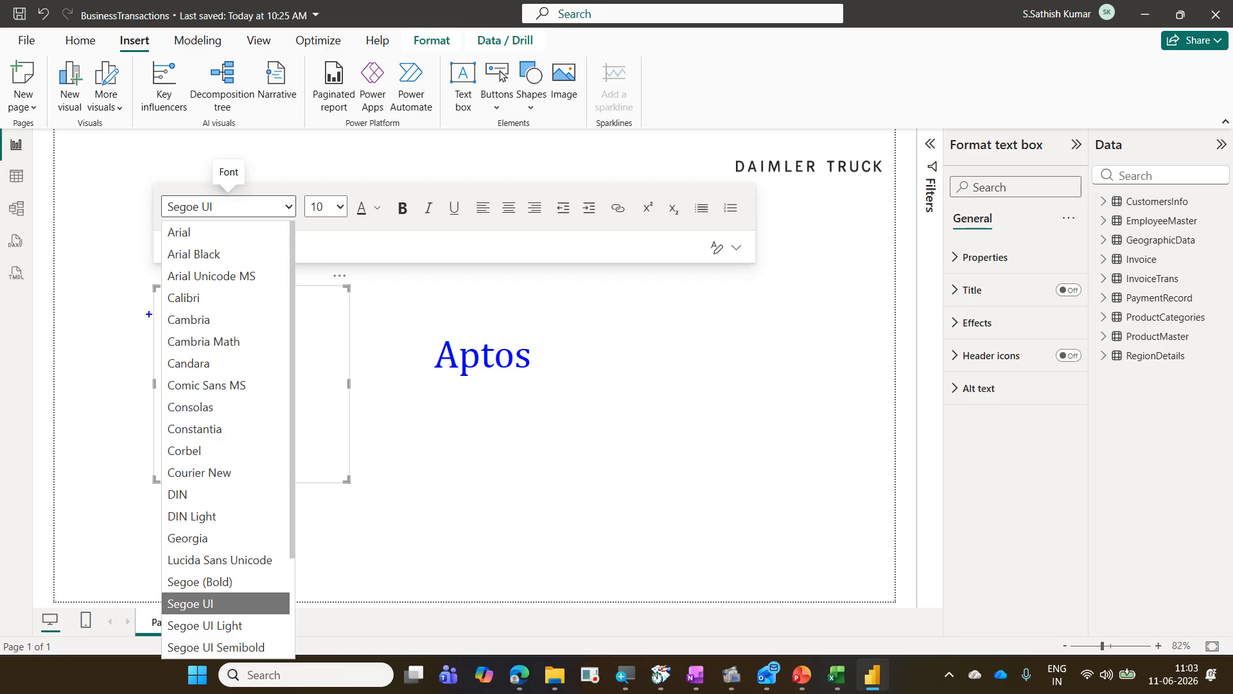
{"action": "left_click_drag", "start_coordinate": [527, 441], "coordinate": [481, 387]}
{"action": "type", "text": "tDaimler"}
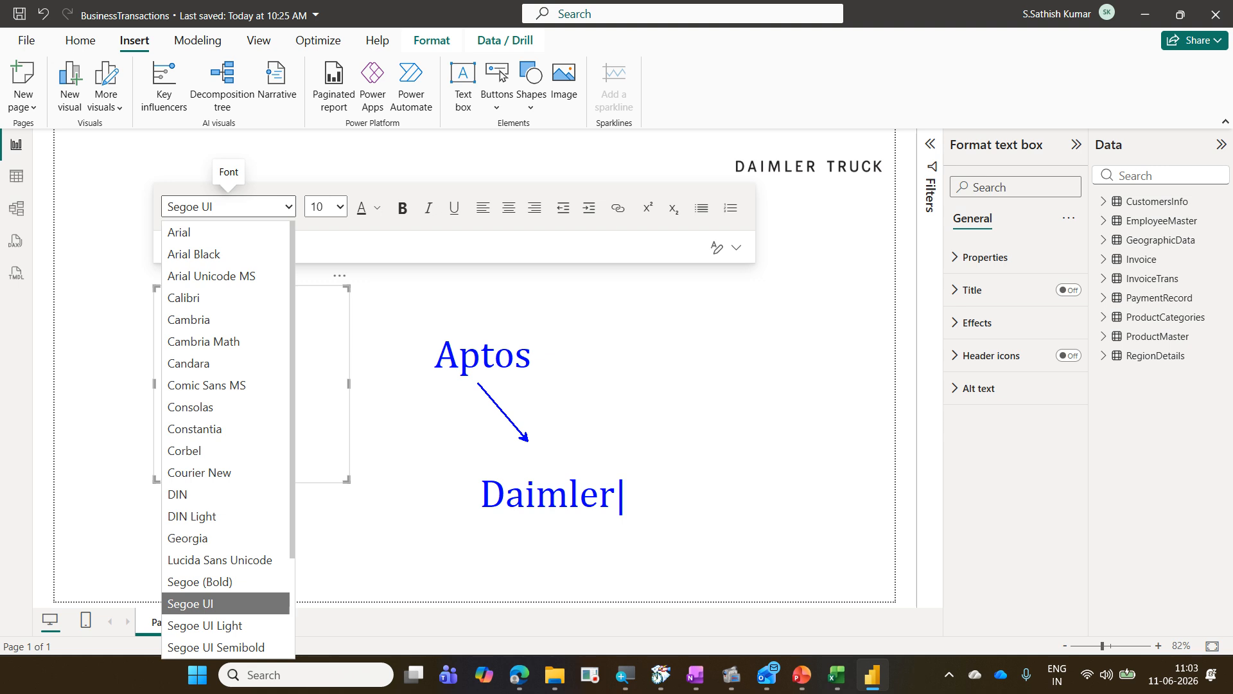
{"action": "type", "text": " CS"}
{"action": "key", "text": "Escape"}
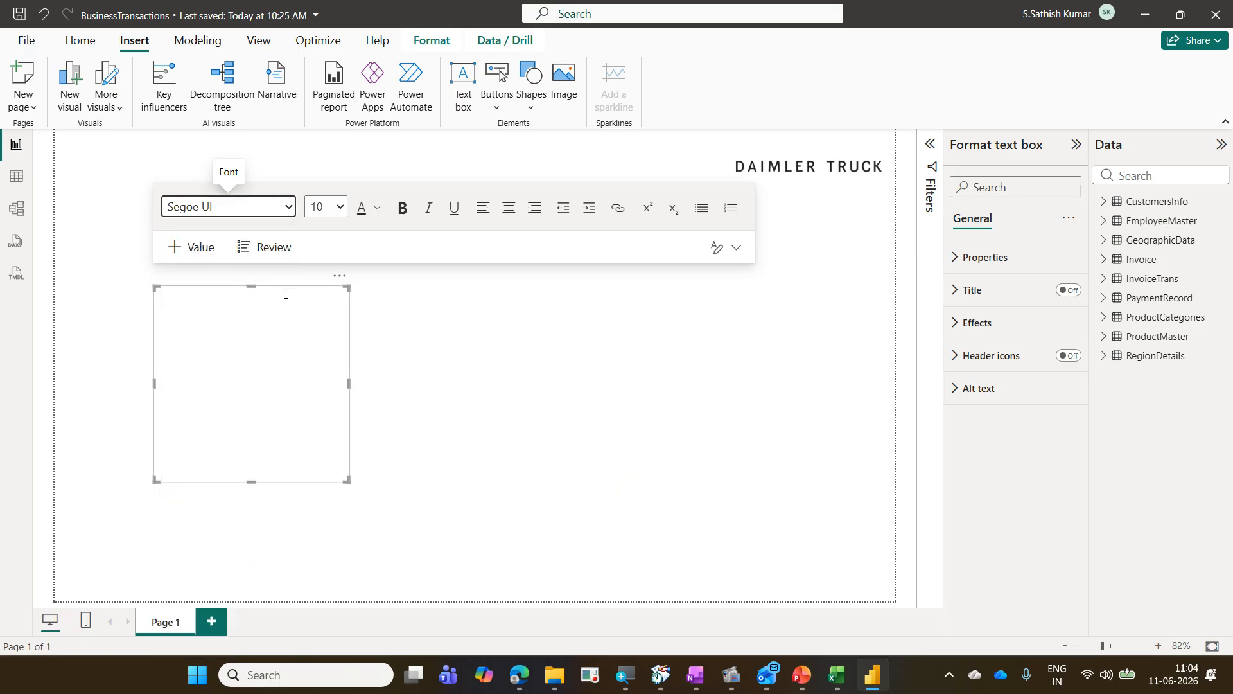
{"action": "left_click", "coordinate": [294, 214]}
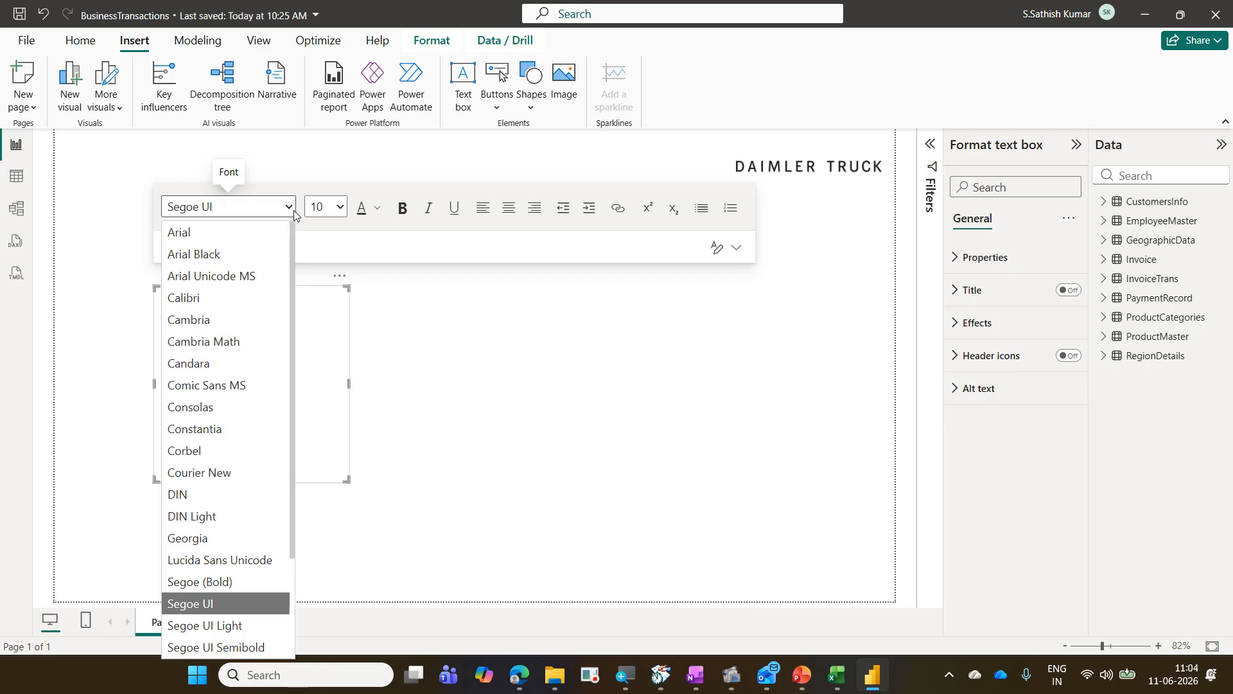
{"action": "left_click", "coordinate": [340, 276]}
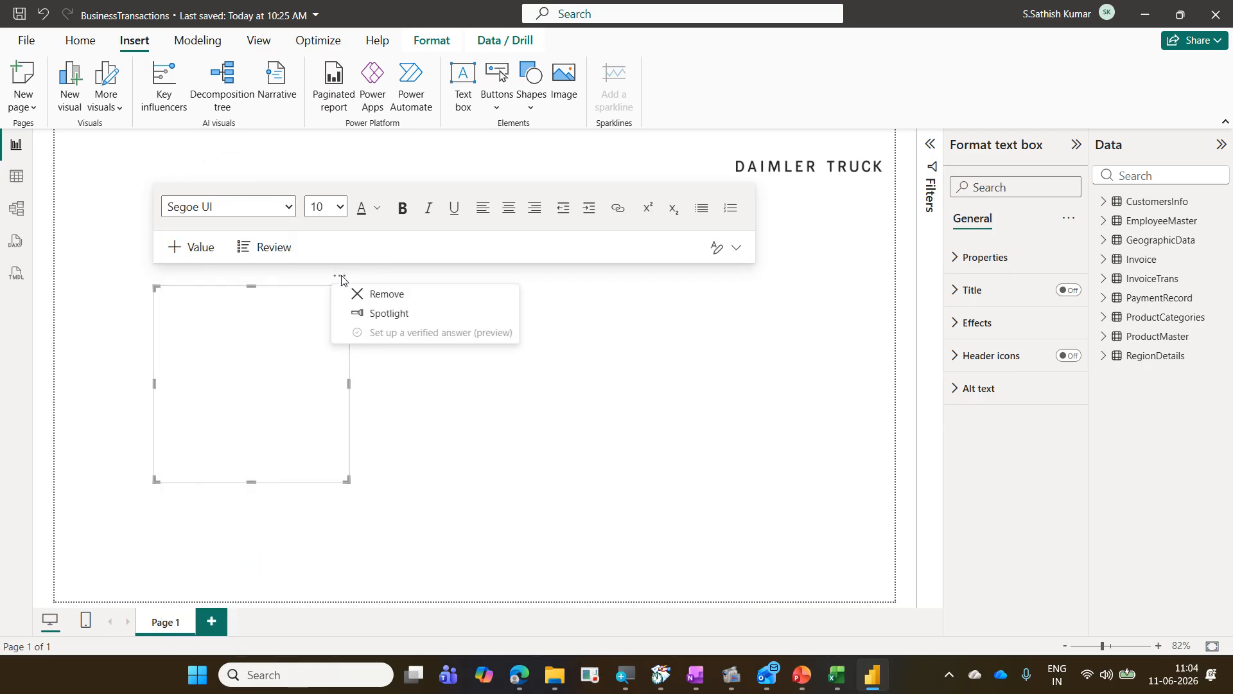
{"action": "left_click", "coordinate": [386, 294]}
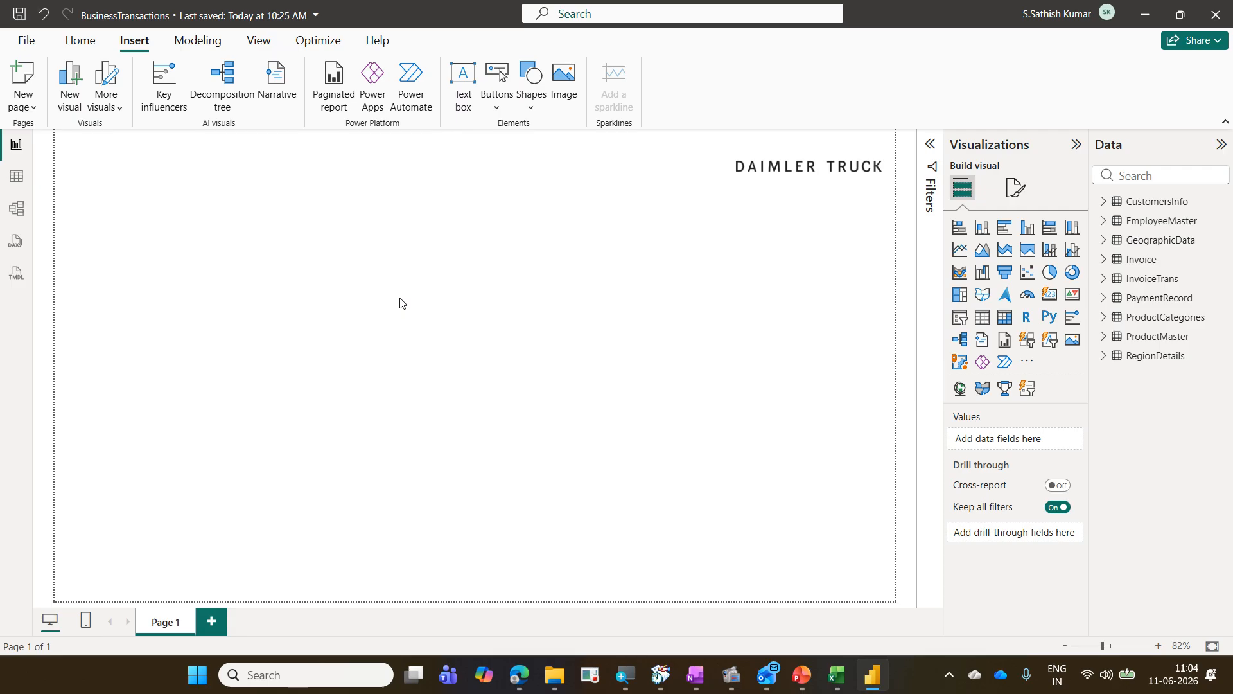
Step: Open Customize current theme and change the font family of the General text settings
{"action": "left_click", "coordinate": [259, 51]}
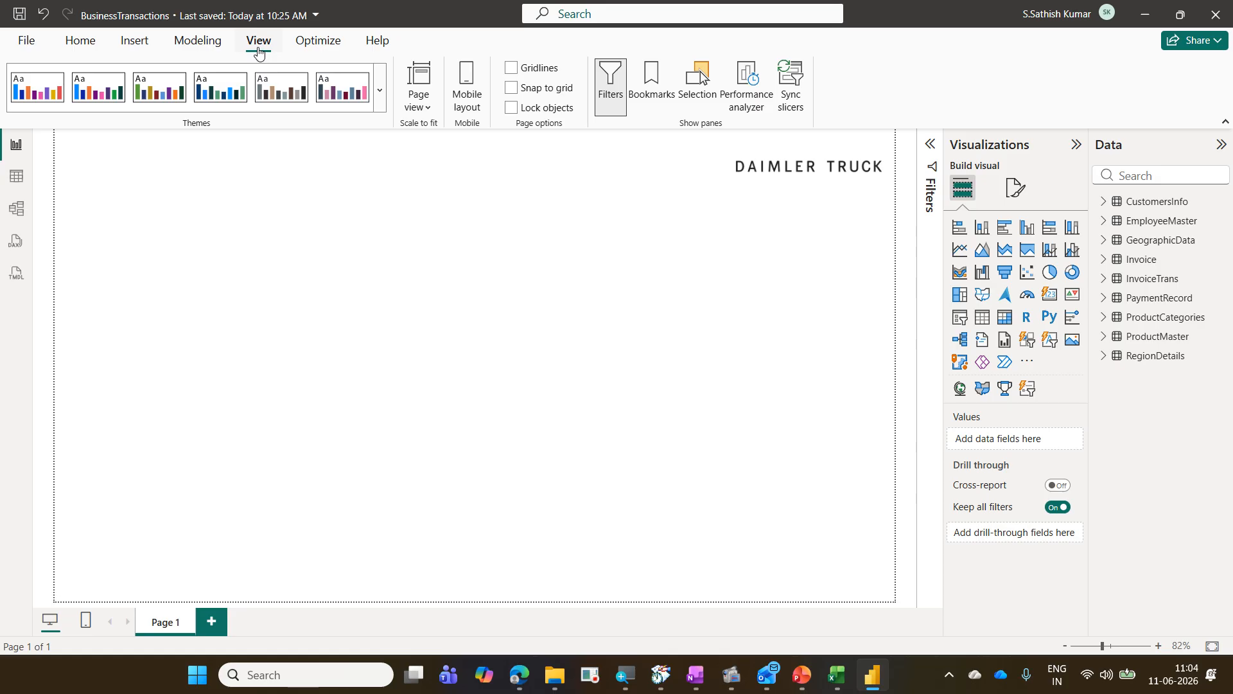
{"action": "left_click", "coordinate": [381, 110]}
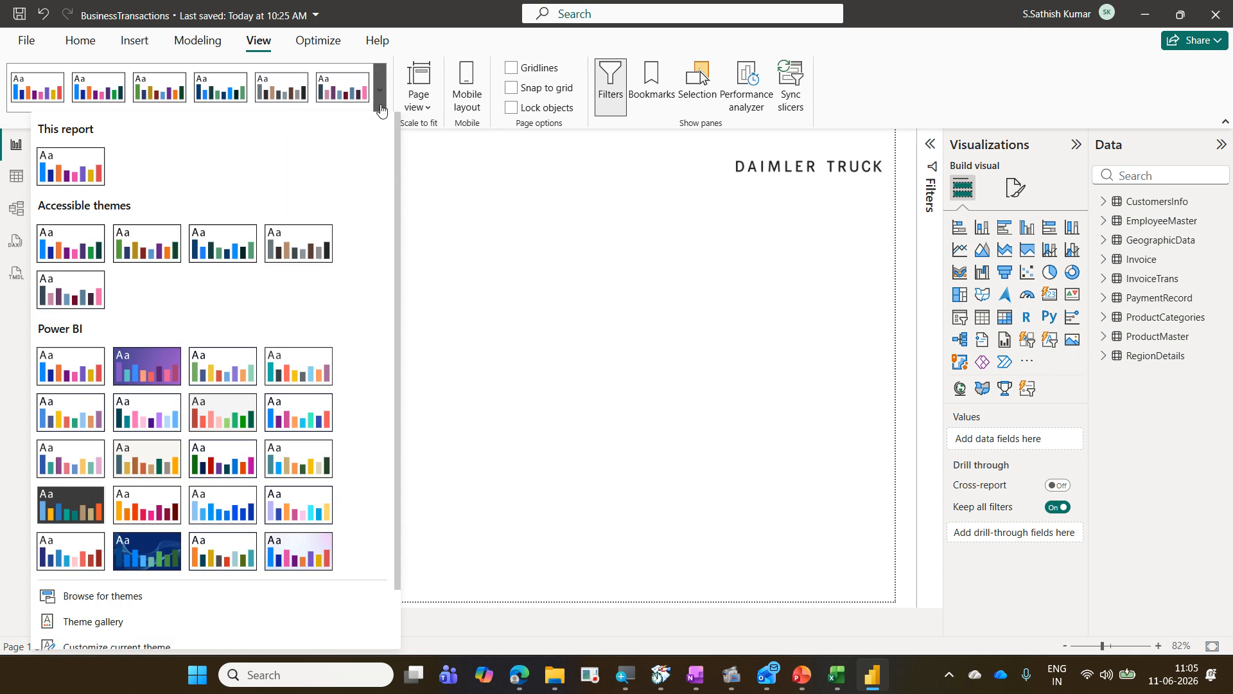
{"action": "scroll", "coordinate": [357, 241], "scroll_direction": "down", "scroll_amount": 2}
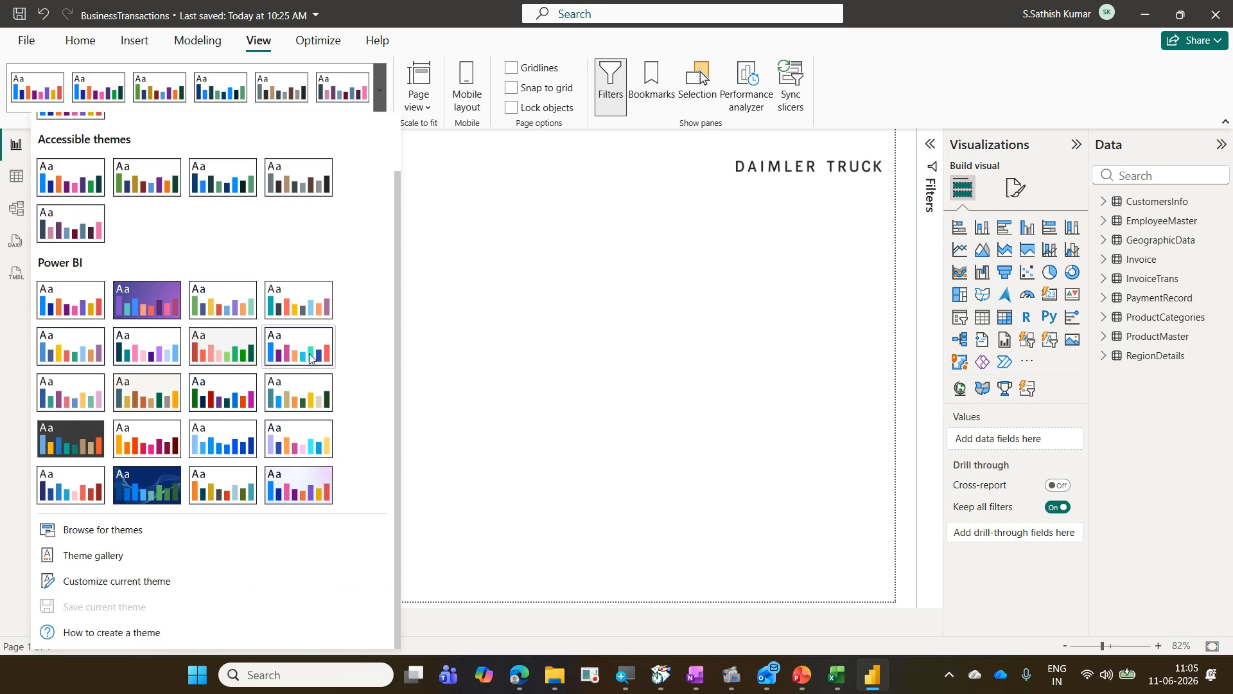
{"action": "left_click", "coordinate": [185, 582]}
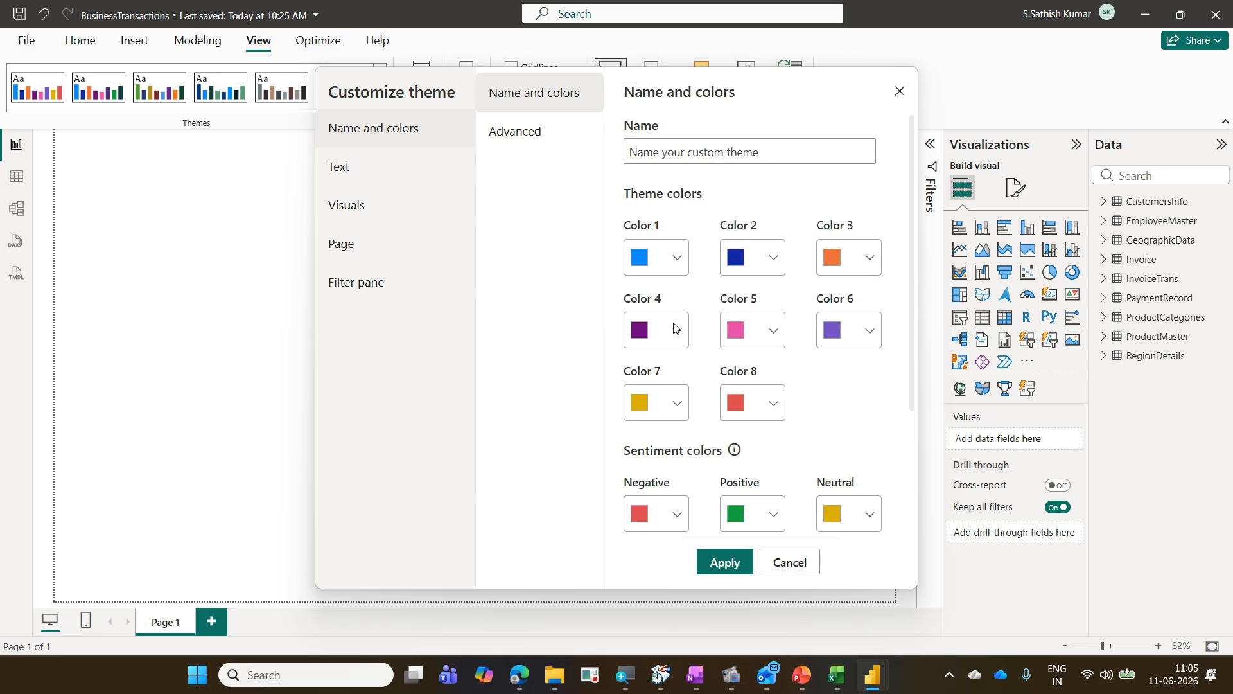
{"action": "left_click", "coordinate": [370, 182]}
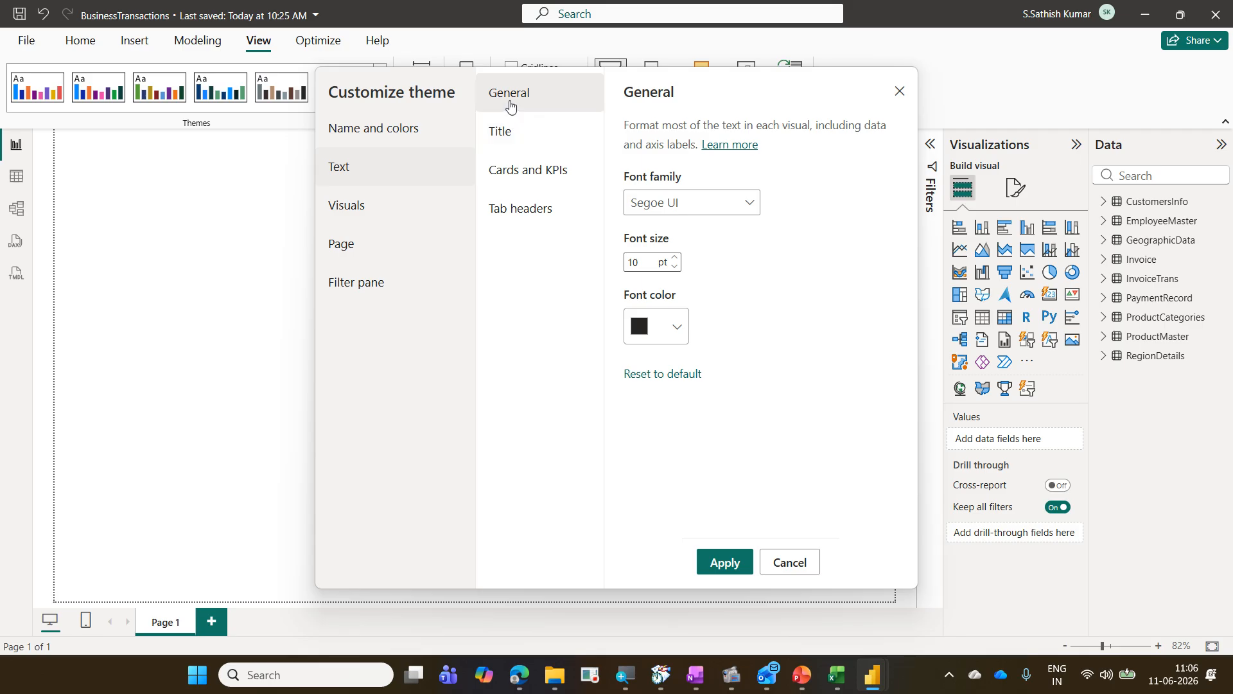
{"action": "left_click", "coordinate": [729, 201]}
{"action": "scroll", "coordinate": [690, 289], "scroll_direction": "up", "scroll_amount": 5}
{"action": "scroll", "coordinate": [690, 289], "scroll_direction": "up", "scroll_amount": 1}
{"action": "left_click", "coordinate": [661, 231]}
Step: Set the theme's Title and Cards and KPIs font families to Arial
{"action": "left_click", "coordinate": [556, 136]}
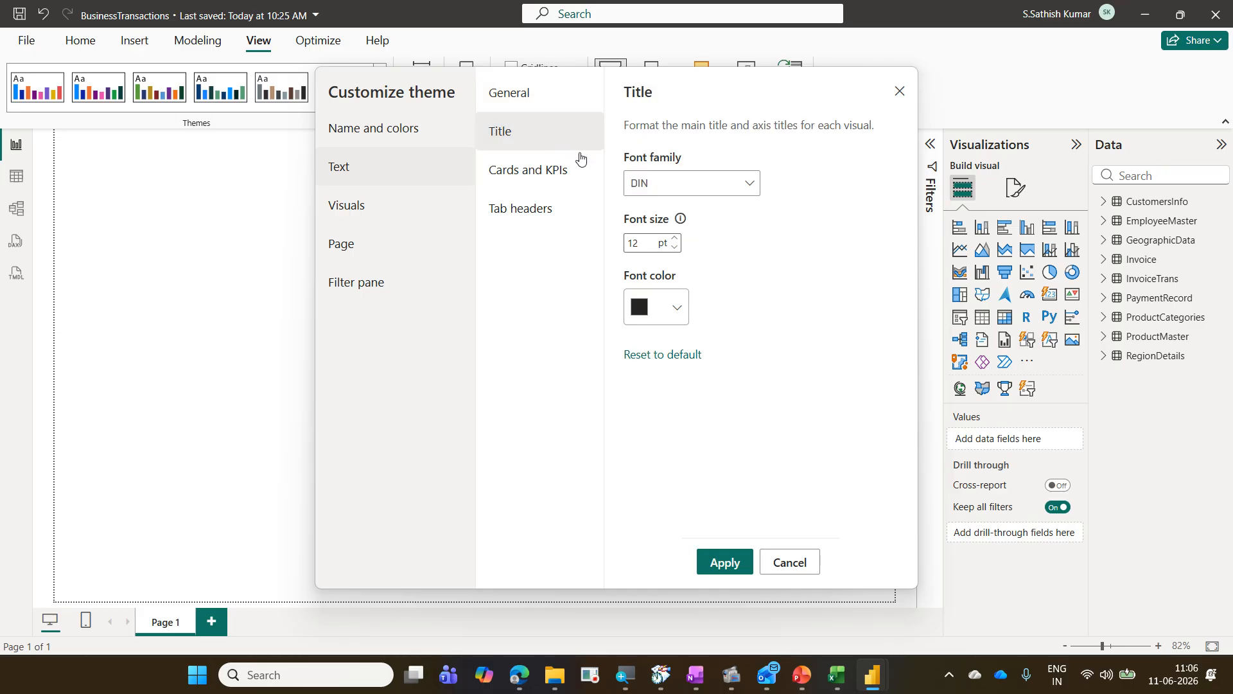
{"action": "left_click", "coordinate": [644, 183]}
{"action": "left_click", "coordinate": [659, 219]}
{"action": "left_click", "coordinate": [564, 179]}
{"action": "left_click", "coordinate": [661, 184]}
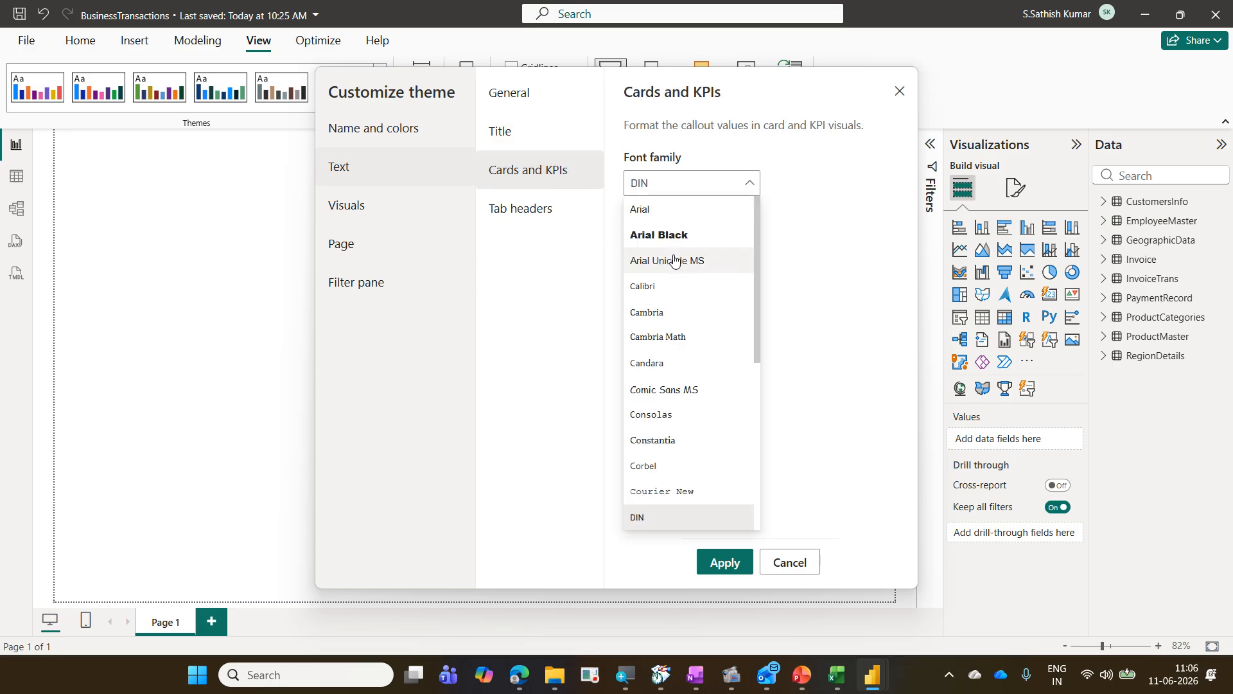
{"action": "left_click", "coordinate": [658, 209]}
Step: Set the theme's Tab headers font family to Arial and apply the customized theme
{"action": "left_click", "coordinate": [561, 213]}
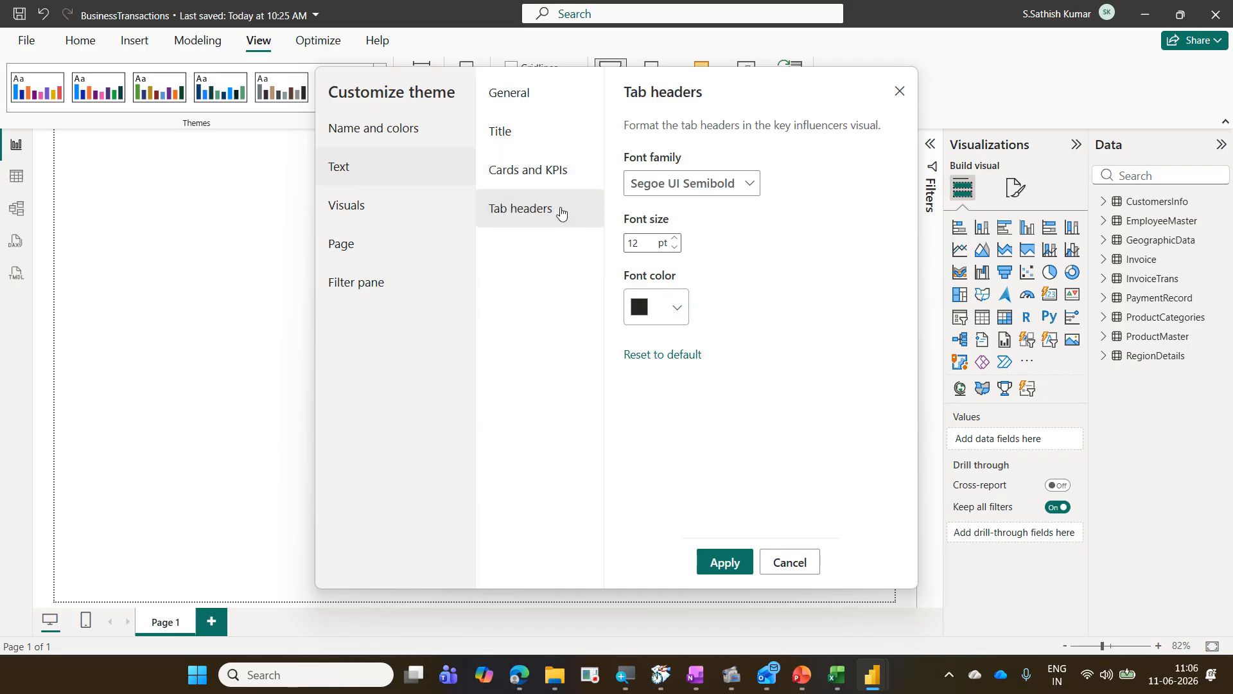
{"action": "left_click", "coordinate": [680, 194]}
{"action": "scroll", "coordinate": [680, 229], "scroll_direction": "up", "scroll_amount": 3}
{"action": "scroll", "coordinate": [681, 228], "scroll_direction": "up", "scroll_amount": 2}
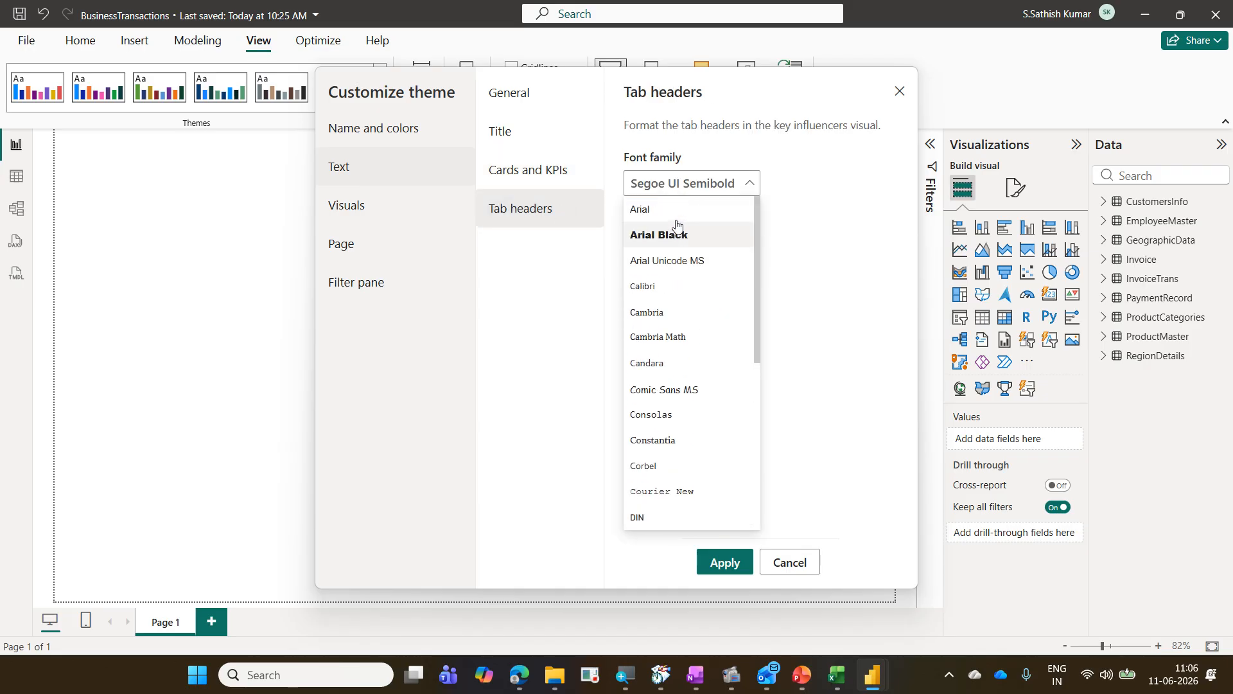
{"action": "left_click", "coordinate": [675, 215]}
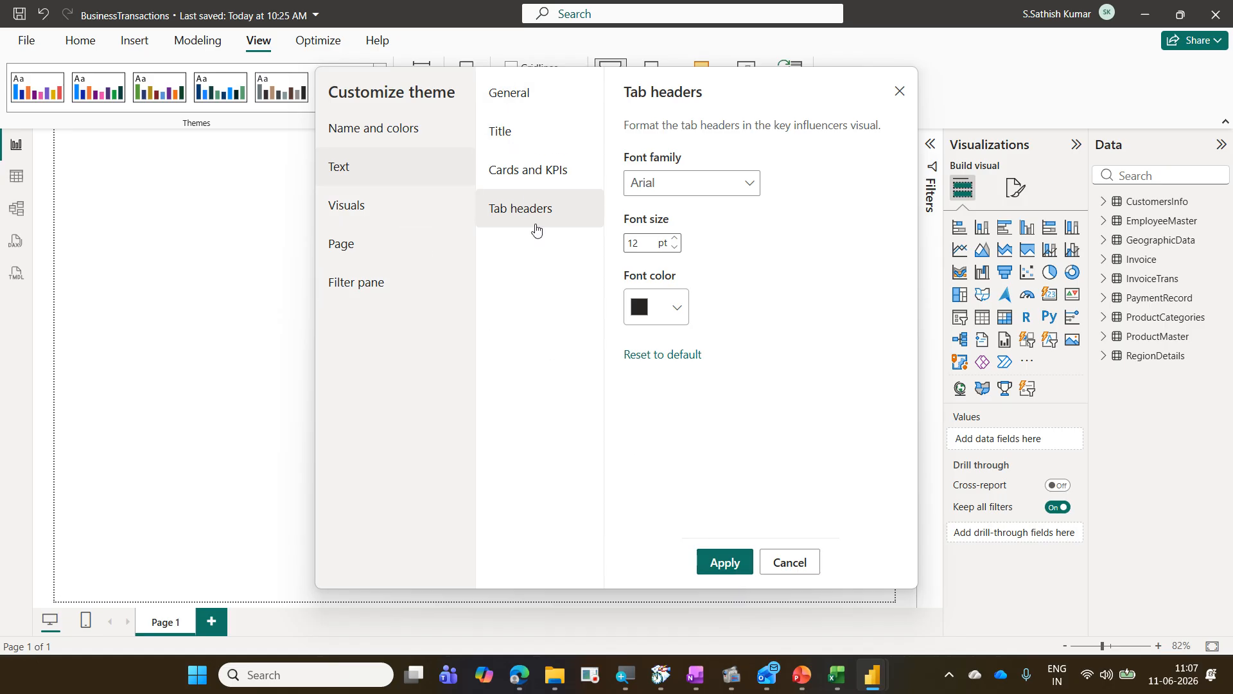
{"action": "left_click", "coordinate": [736, 557]}
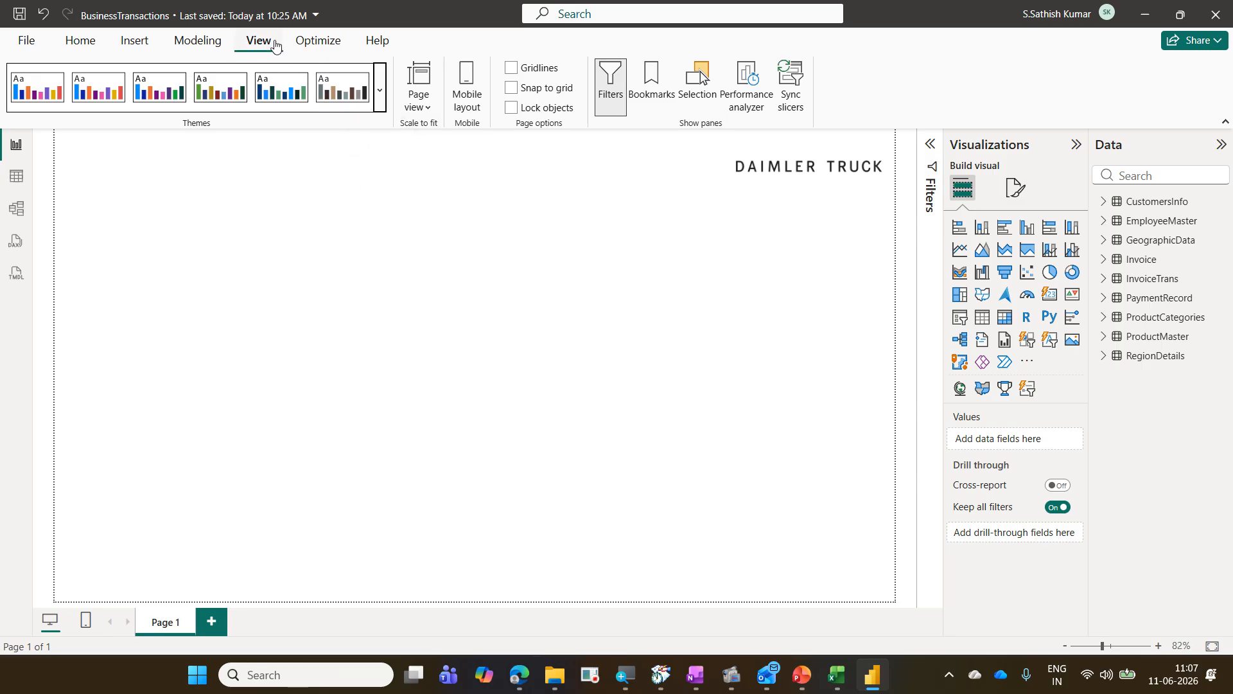
Step: Save the current theme as the JSON file DICVFontTheme in the 2026-06-11 Daimler Power BI Adv folder
{"action": "left_click", "coordinate": [380, 88]}
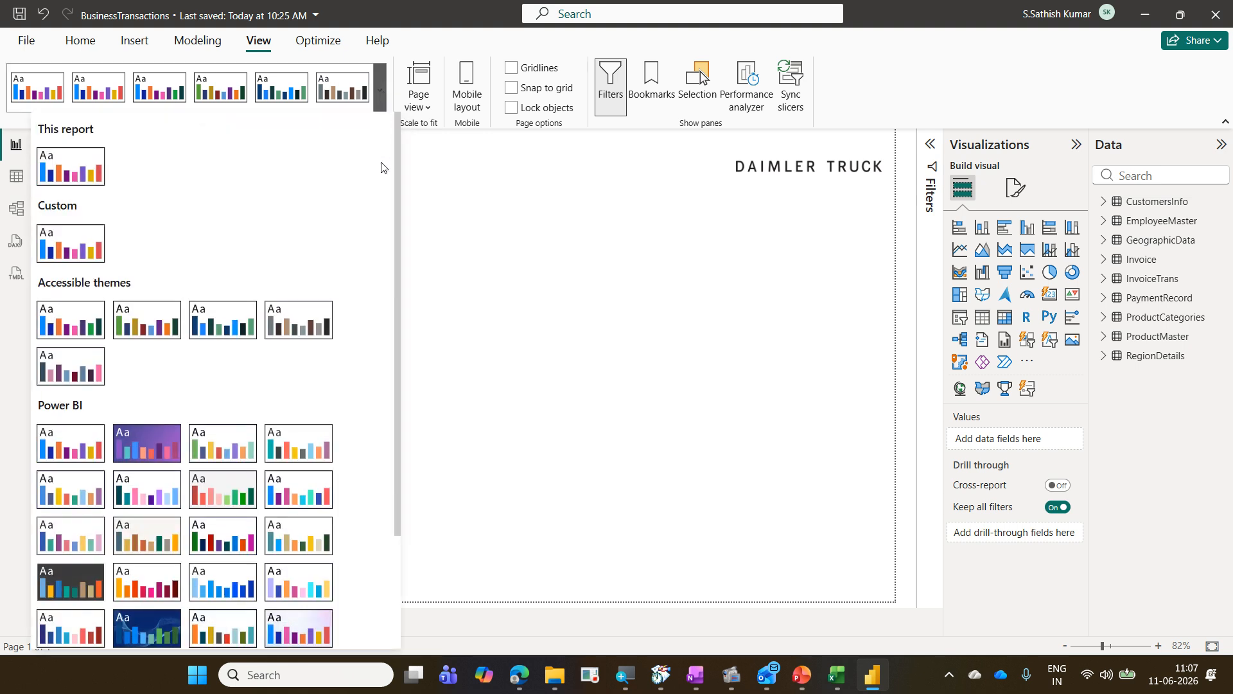
{"action": "scroll", "coordinate": [381, 167], "scroll_direction": "down", "scroll_amount": 3}
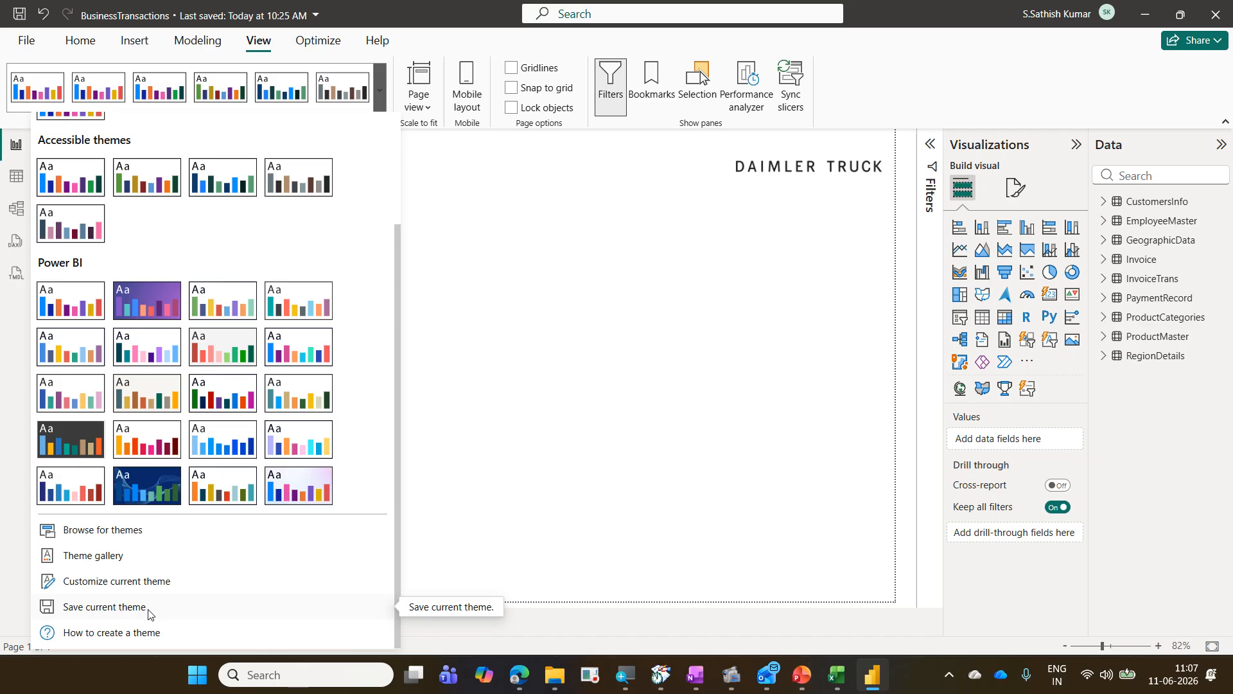
{"action": "left_click", "coordinate": [104, 606]}
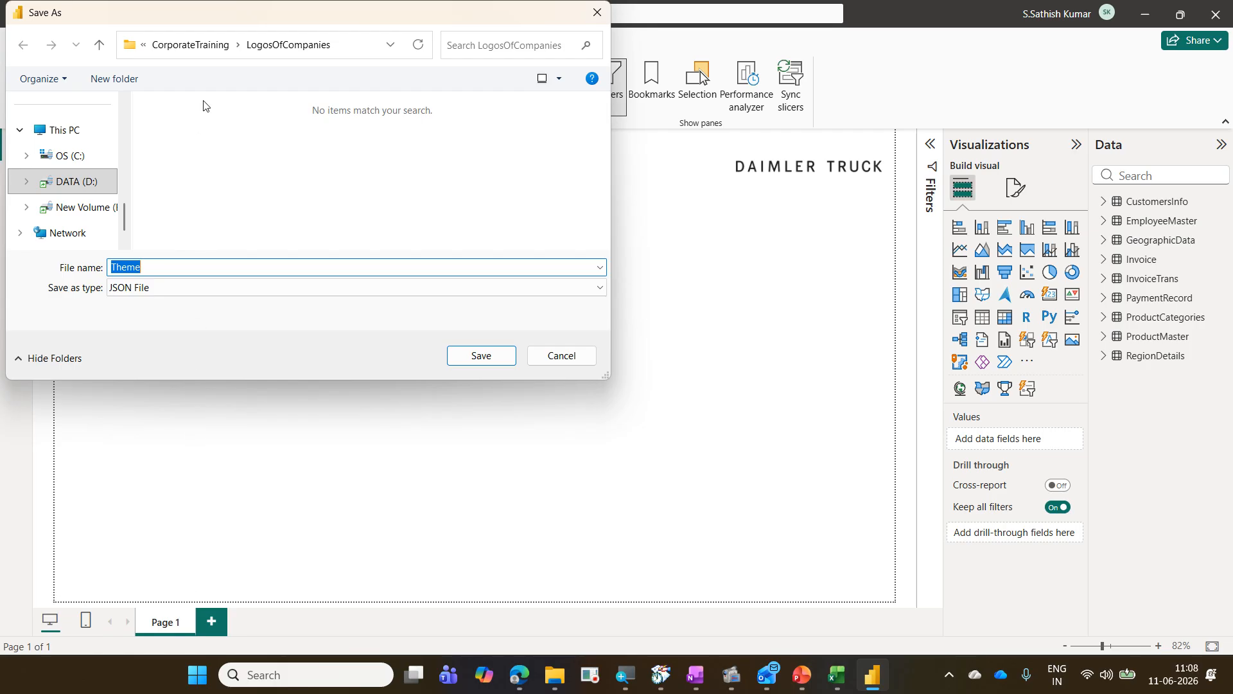
{"action": "left_click", "coordinate": [196, 44]}
{"action": "double_click", "coordinate": [262, 127]}
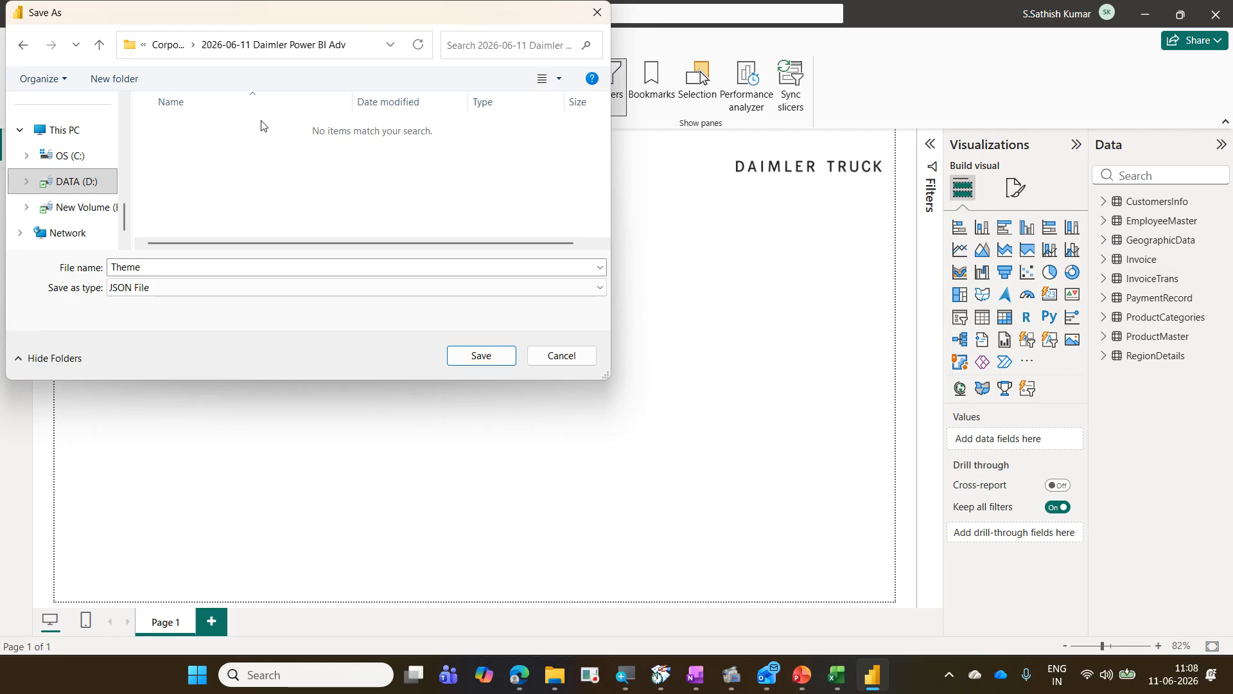
{"action": "double_click", "coordinate": [192, 266]}
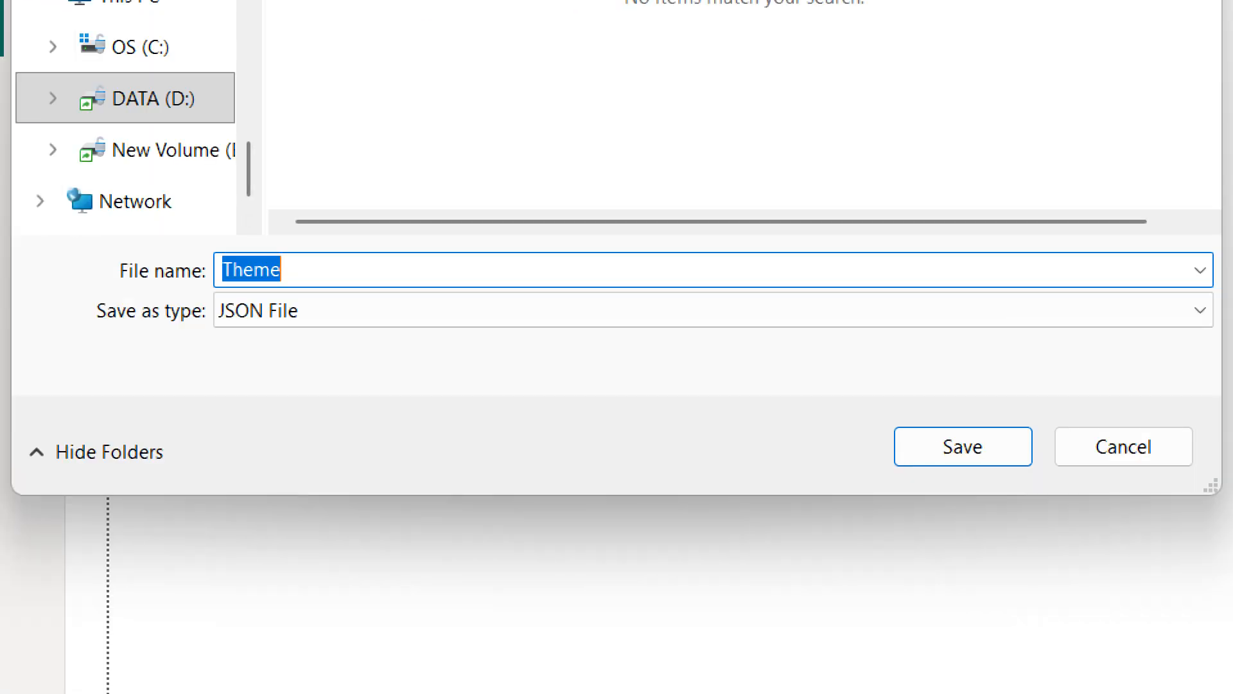
{"action": "type", "text": "DICV"}
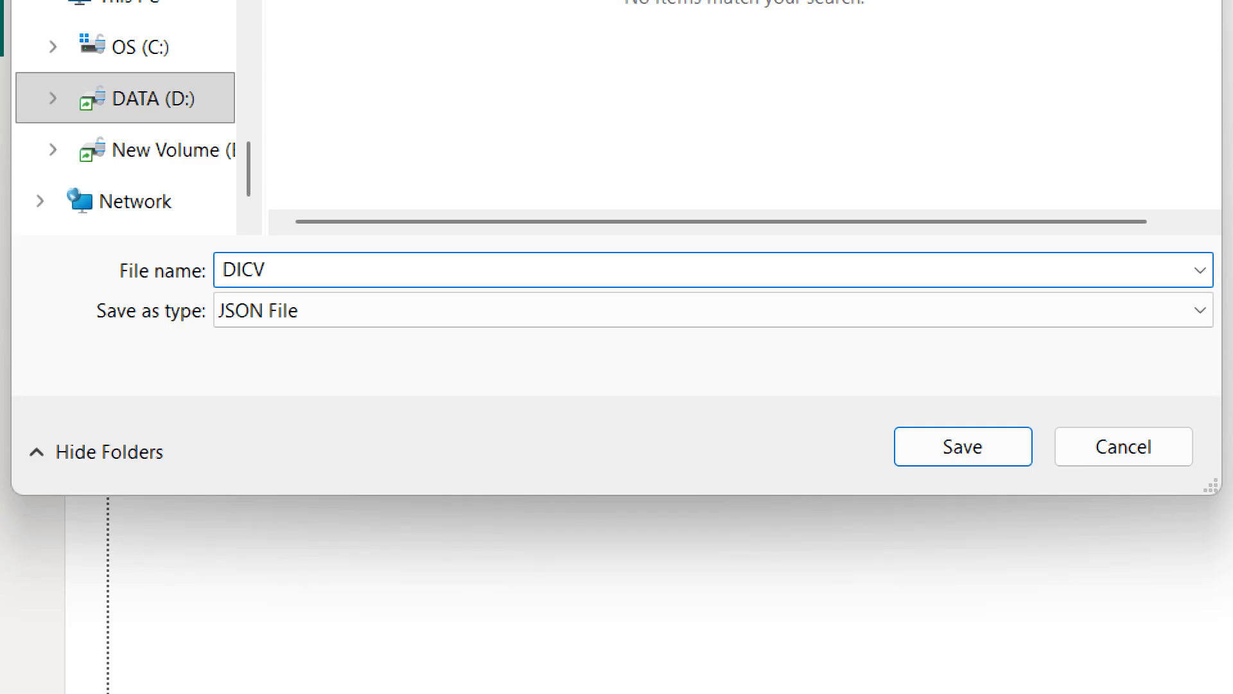
{"action": "type", "text": "FontTheme"}
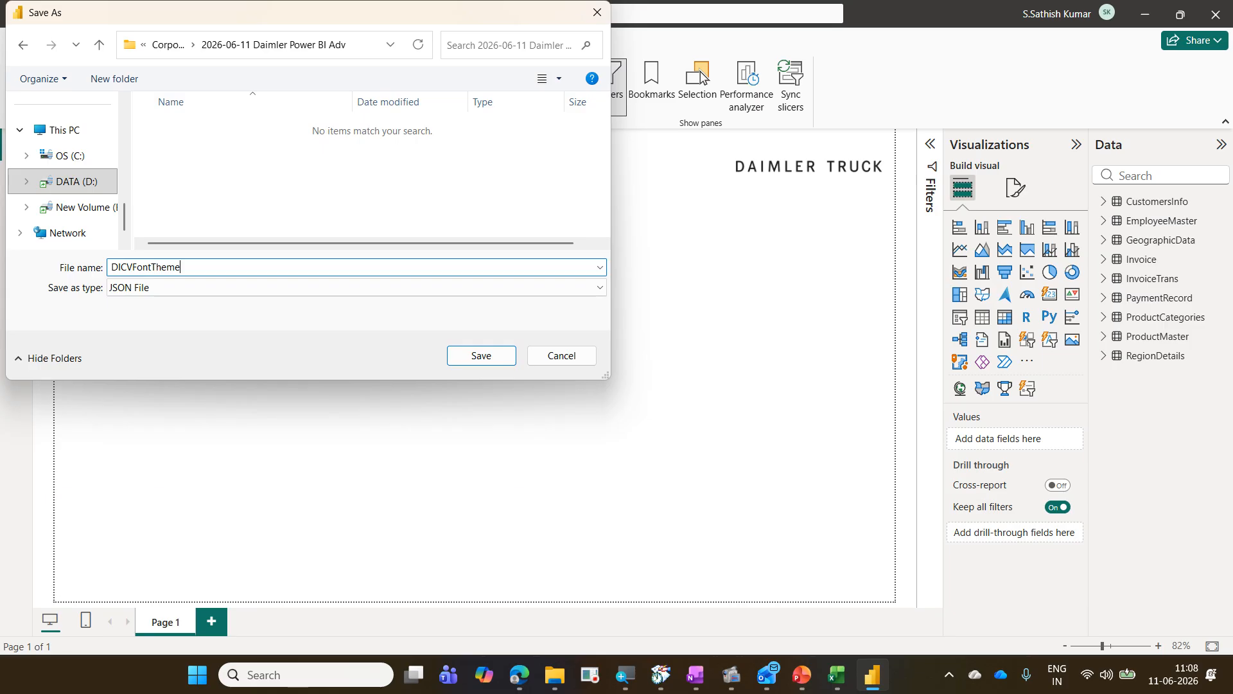
{"action": "left_click", "coordinate": [462, 358]}
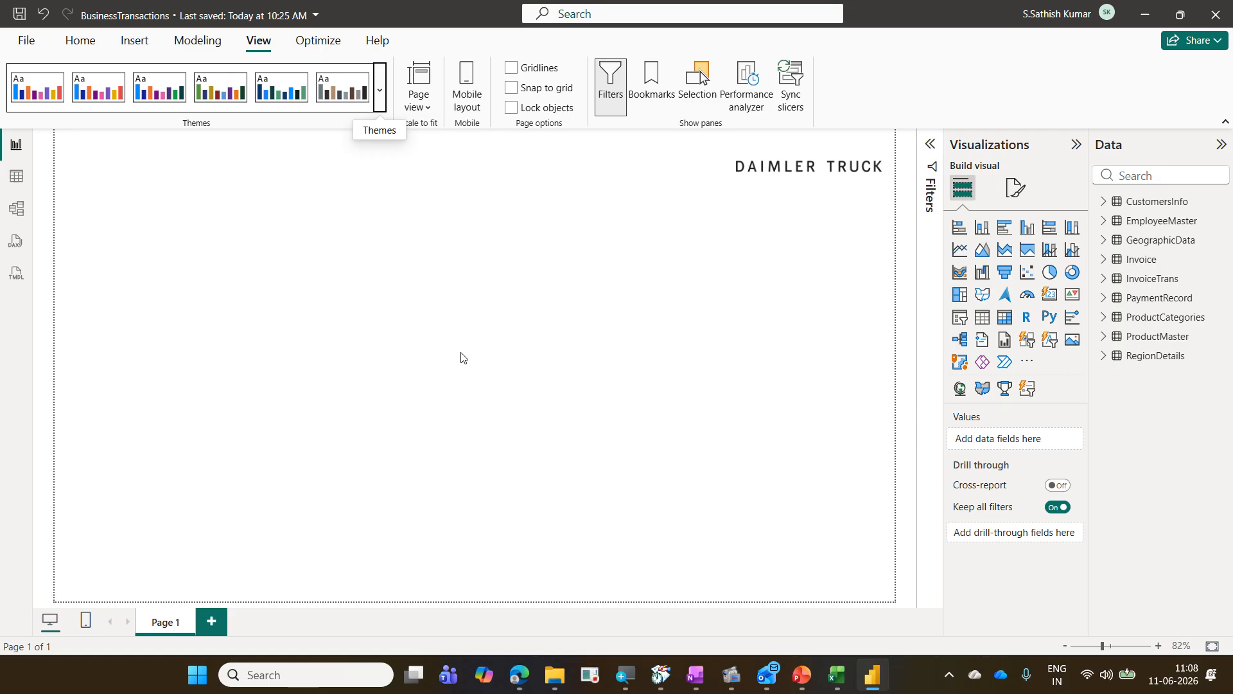
Step: Switch to File Explorer, open the 2026-06-11 Daimler Power BI Adv folder and select DICVFontTheme
{"action": "left_click", "coordinate": [1140, 6]}
{"action": "left_click", "coordinate": [1140, 7]}
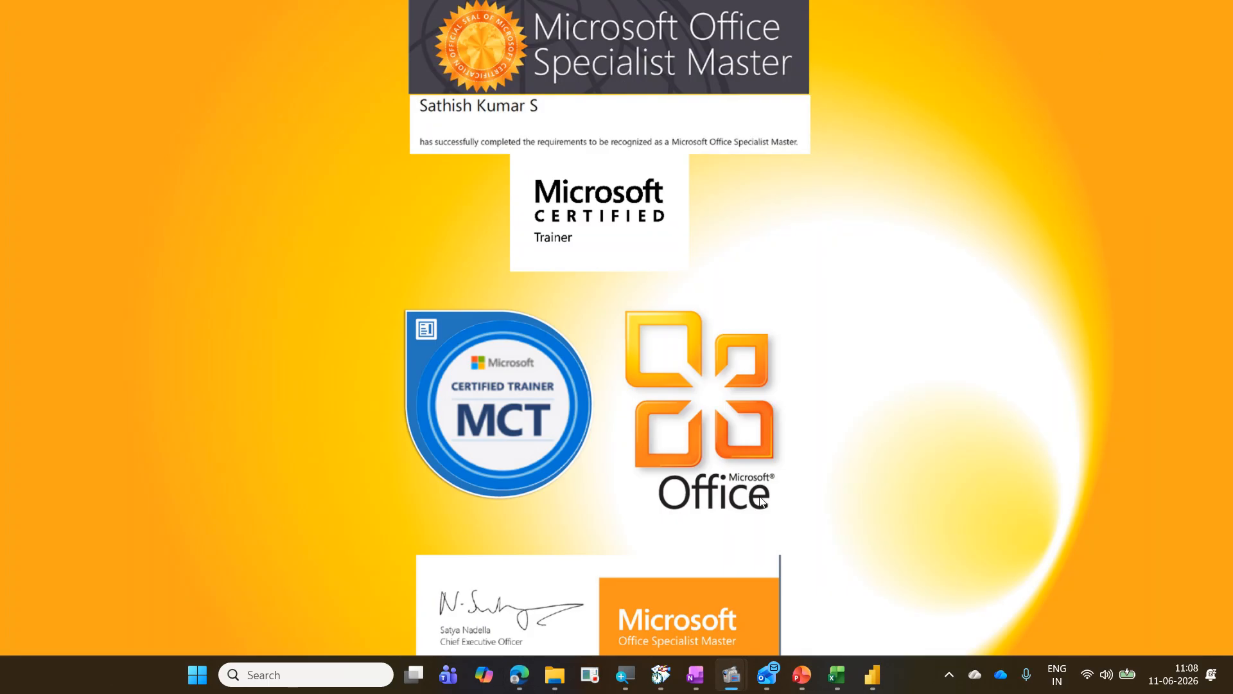
{"action": "left_click", "coordinate": [554, 674]}
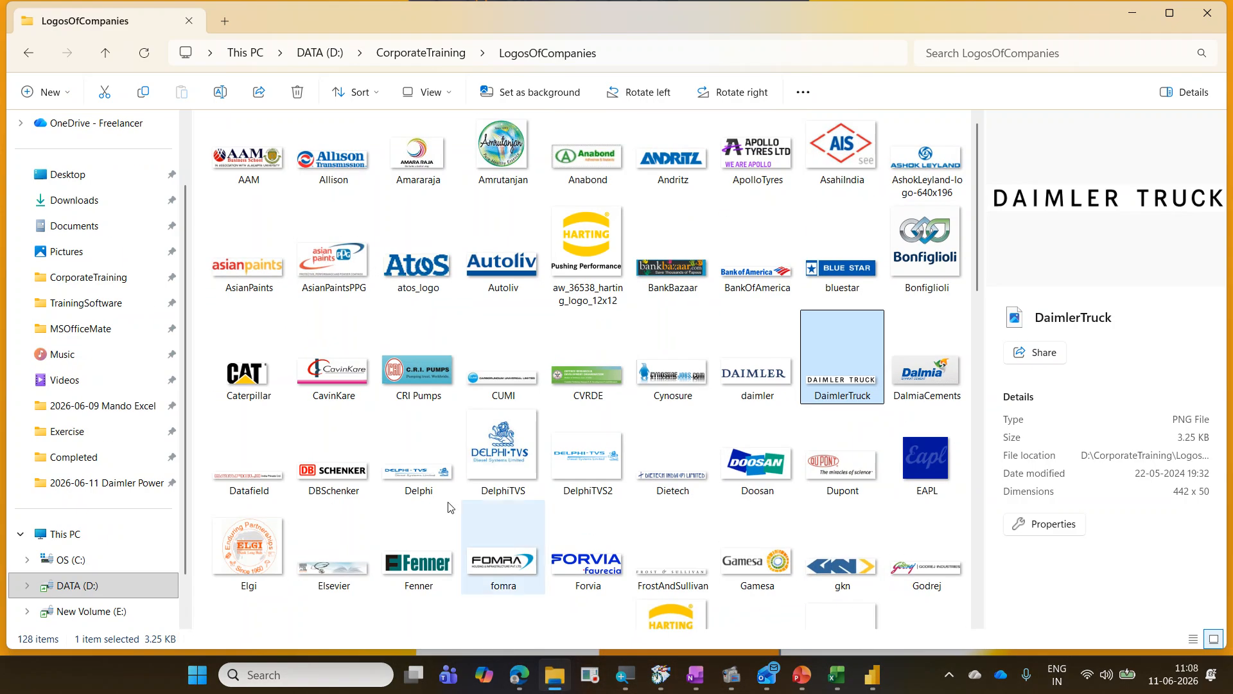
{"action": "left_click", "coordinate": [100, 483]}
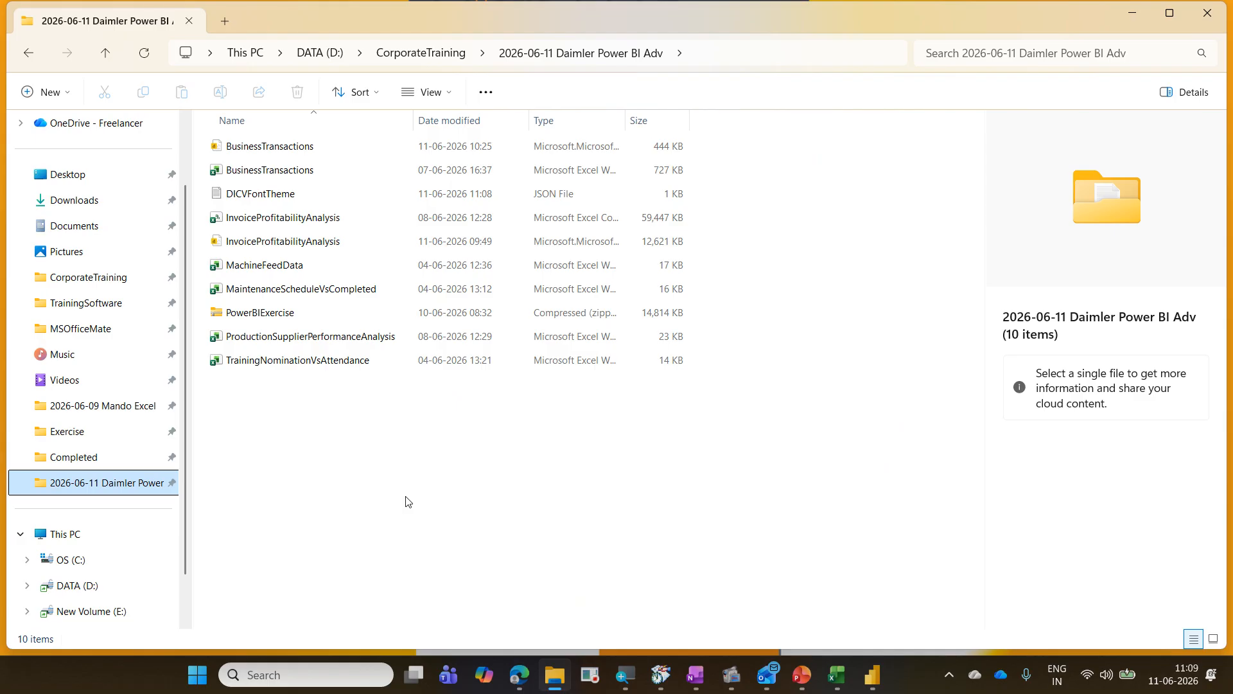
{"action": "mouse_move", "coordinate": [206, 181]}
{"action": "left_mouse_down"}
{"action": "mouse_move", "coordinate": [284, 205]}
{"action": "mouse_move", "coordinate": [701, 209]}
{"action": "left_mouse_up"}
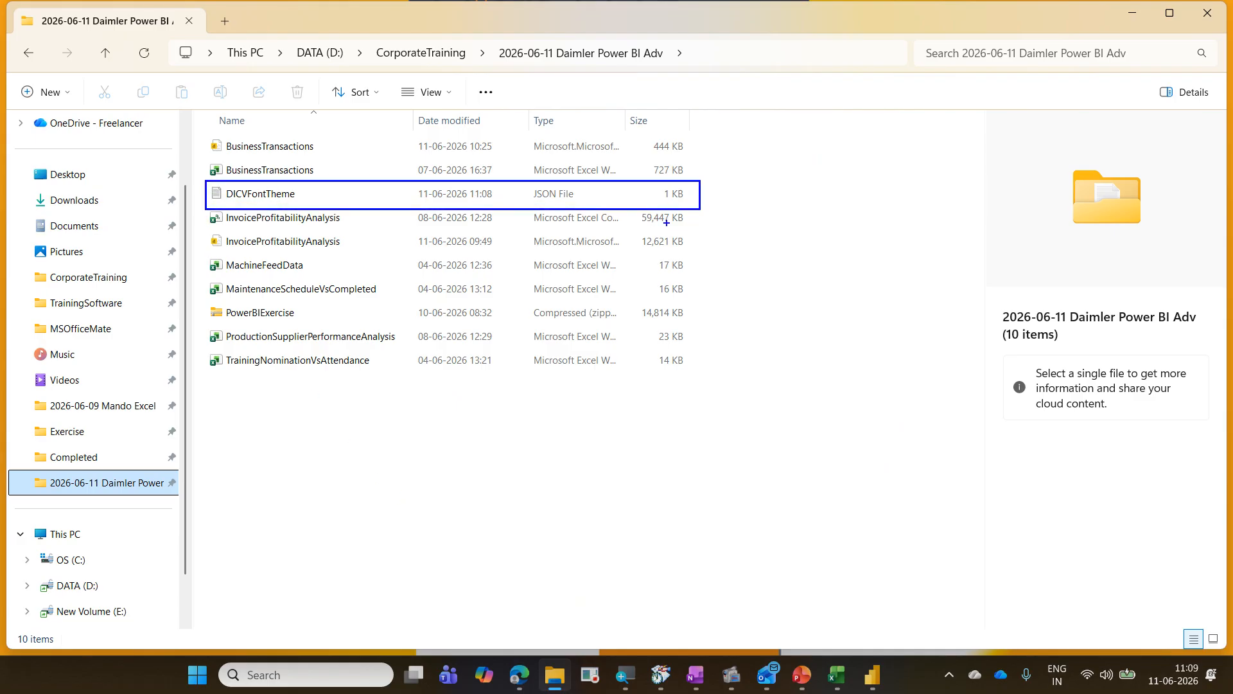
{"action": "mouse_move", "coordinate": [244, 210]}
{"action": "left_mouse_down"}
{"action": "mouse_move", "coordinate": [323, 205]}
{"action": "mouse_move", "coordinate": [233, 171]}
{"action": "mouse_move", "coordinate": [214, 208]}
{"action": "mouse_move", "coordinate": [228, 212]}
{"action": "left_mouse_up"}
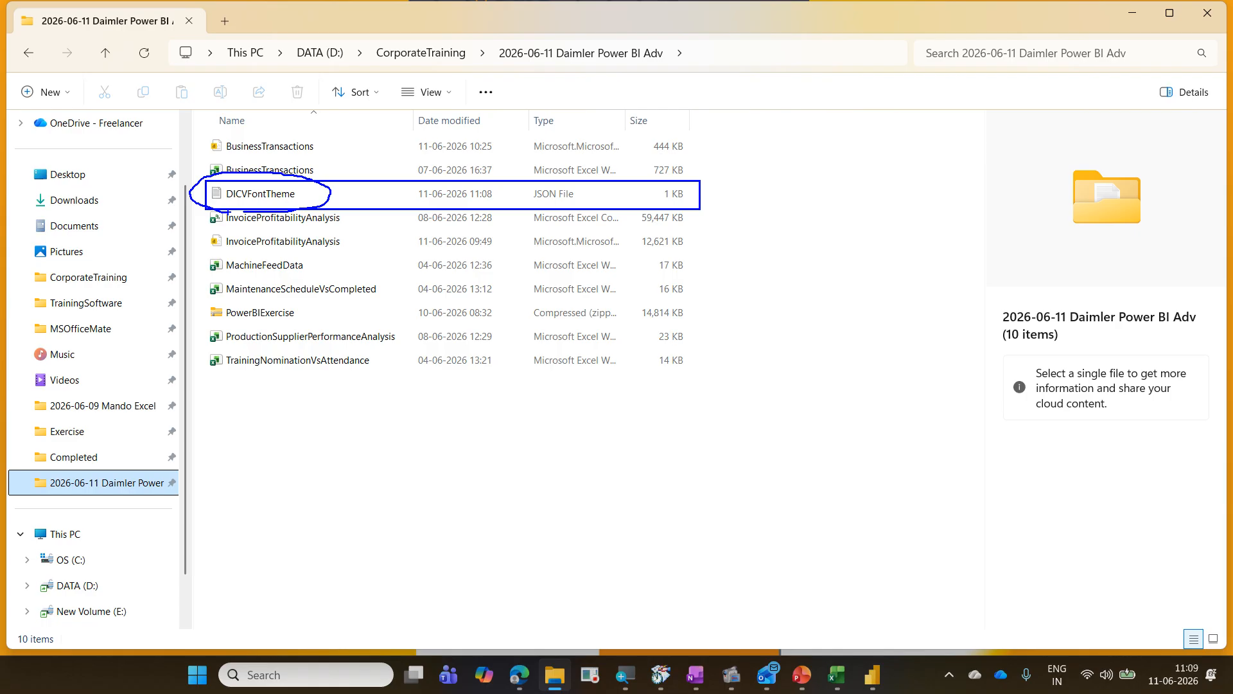
{"action": "key", "text": "Escape"}
{"action": "left_click", "coordinate": [267, 199]}
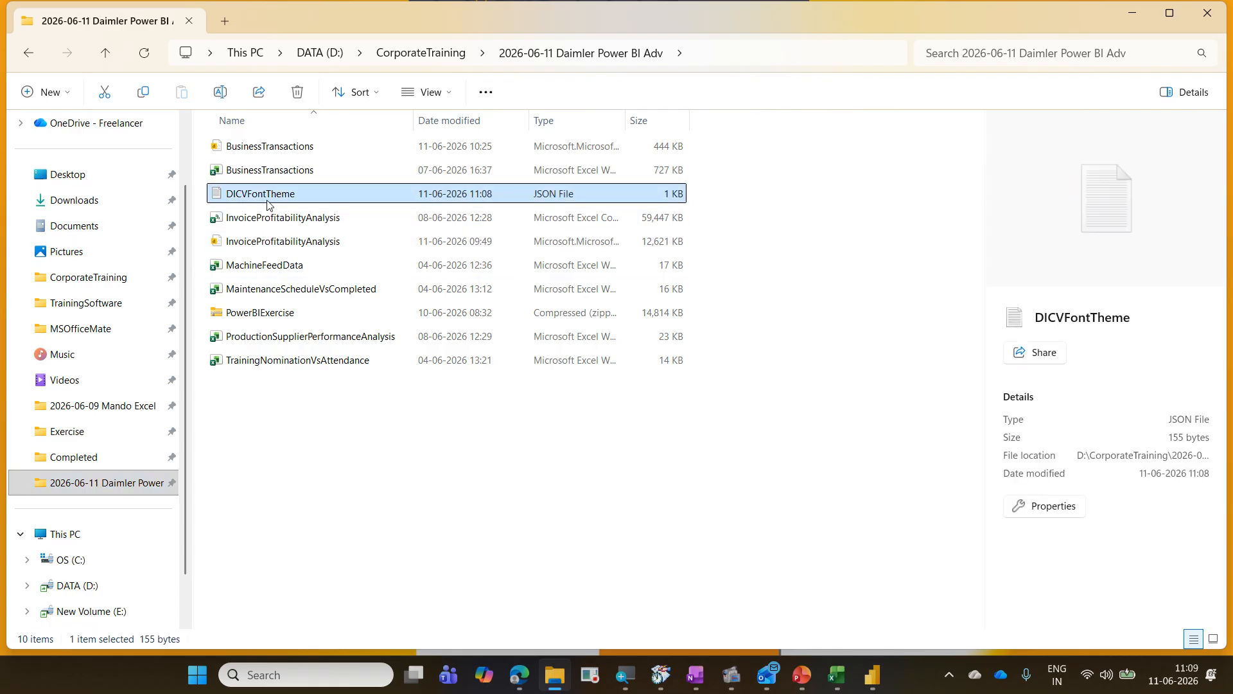
Step: Open the DICVFontTheme JSON file for editing in Notepad
{"action": "right_click", "coordinate": [268, 204]}
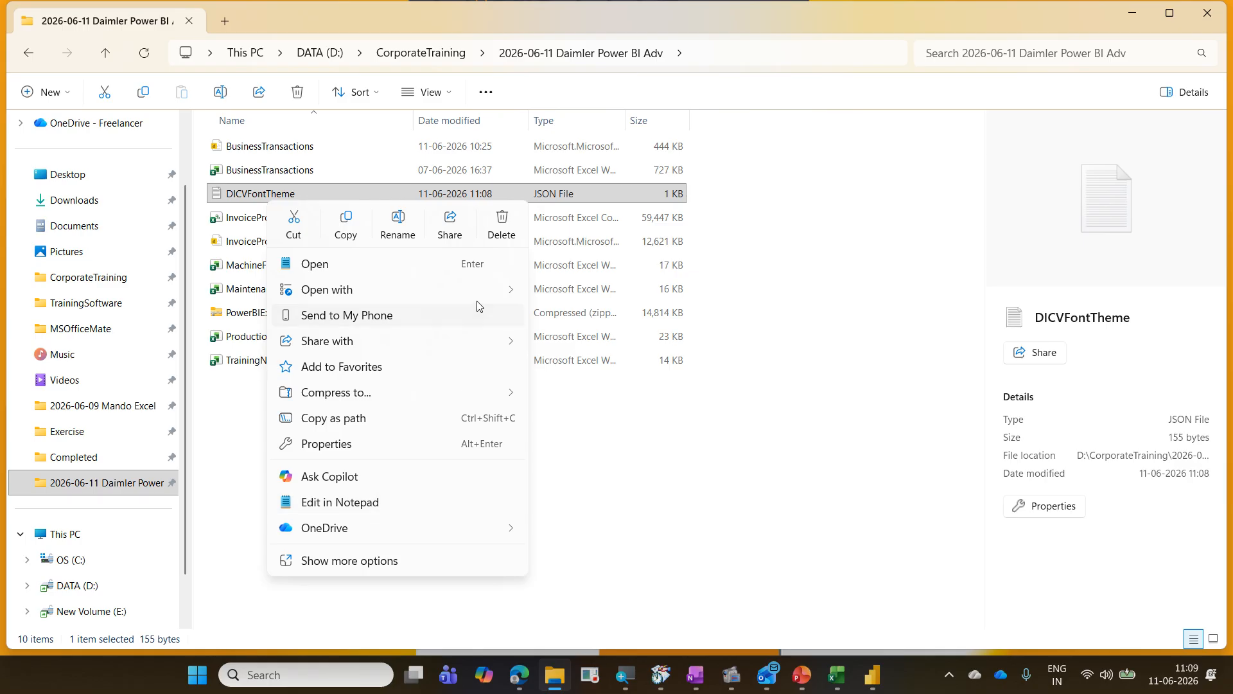
{"action": "mouse_move", "coordinate": [482, 293]}
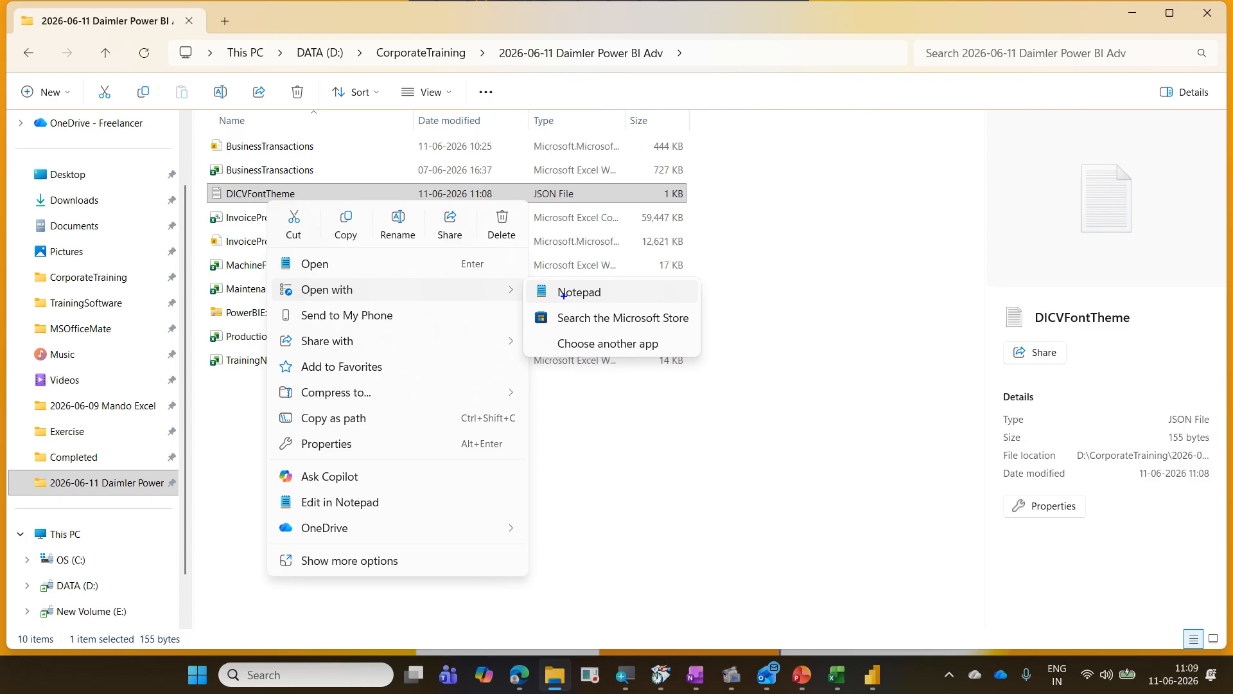
{"action": "left_click_drag", "start_coordinate": [276, 277], "coordinate": [363, 305]}
{"action": "left_click_drag", "start_coordinate": [529, 282], "coordinate": [629, 308]}
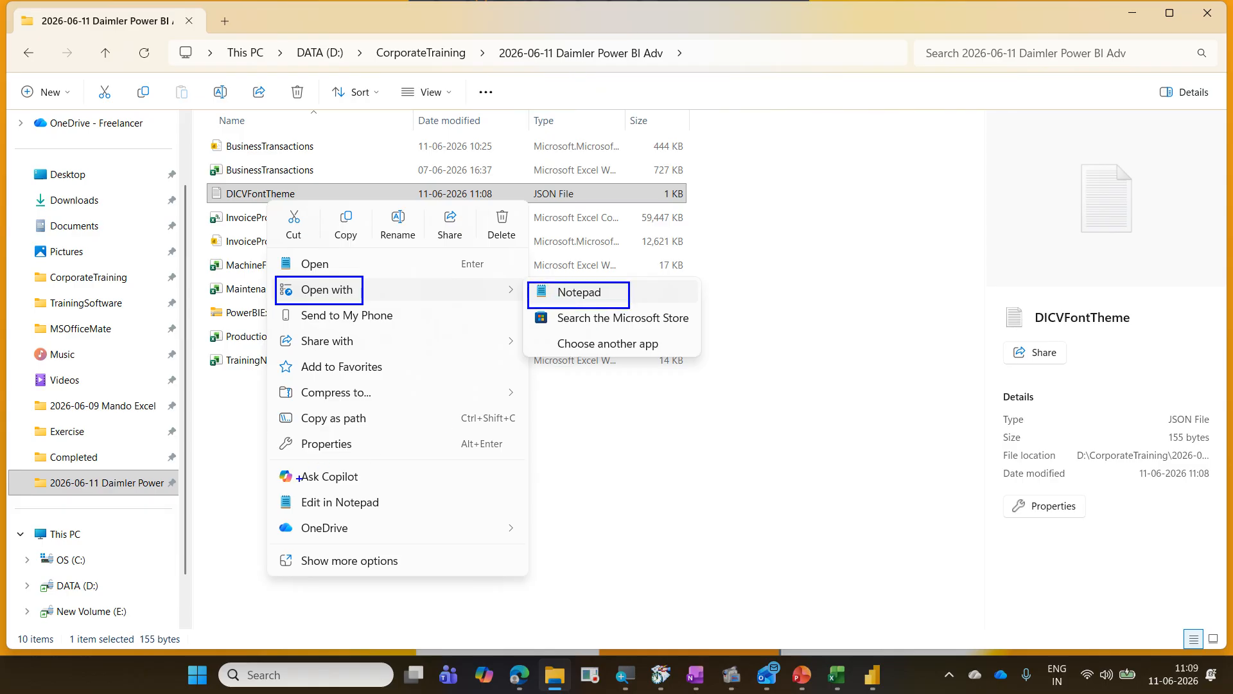
{"action": "mouse_move", "coordinate": [278, 490]}
{"action": "left_mouse_down"}
{"action": "mouse_move", "coordinate": [291, 507]}
{"action": "mouse_move", "coordinate": [411, 520]}
{"action": "left_mouse_up"}
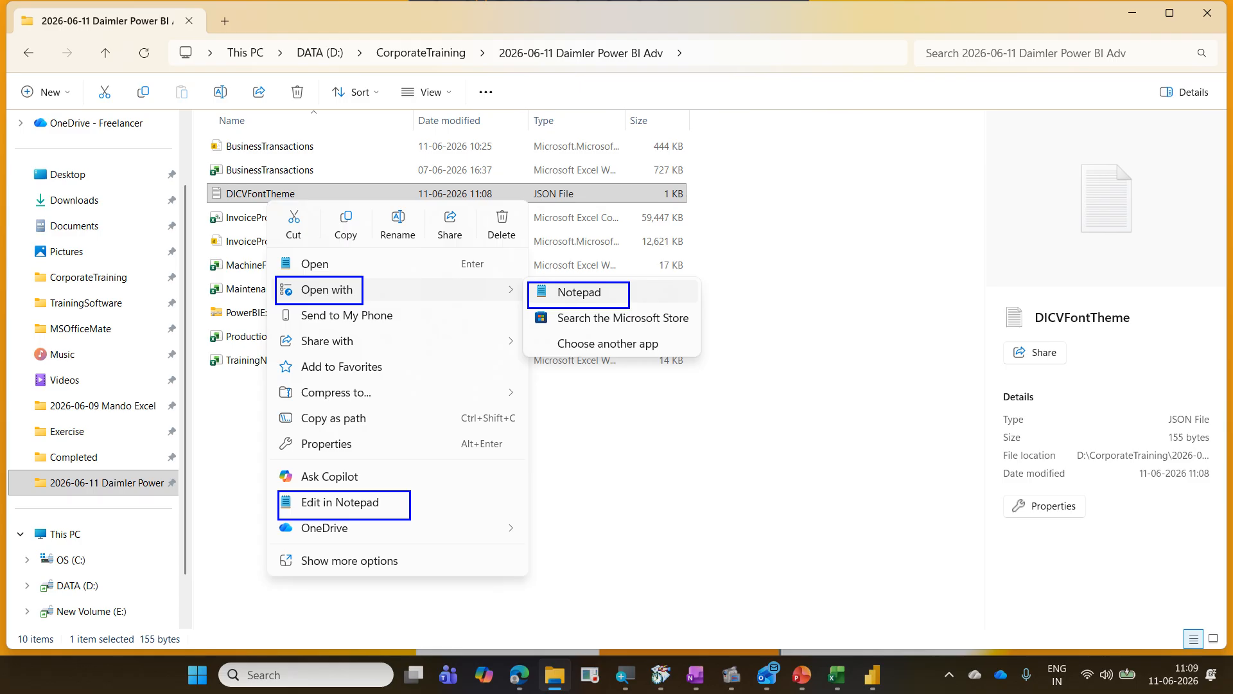
{"action": "key", "text": "Escape"}
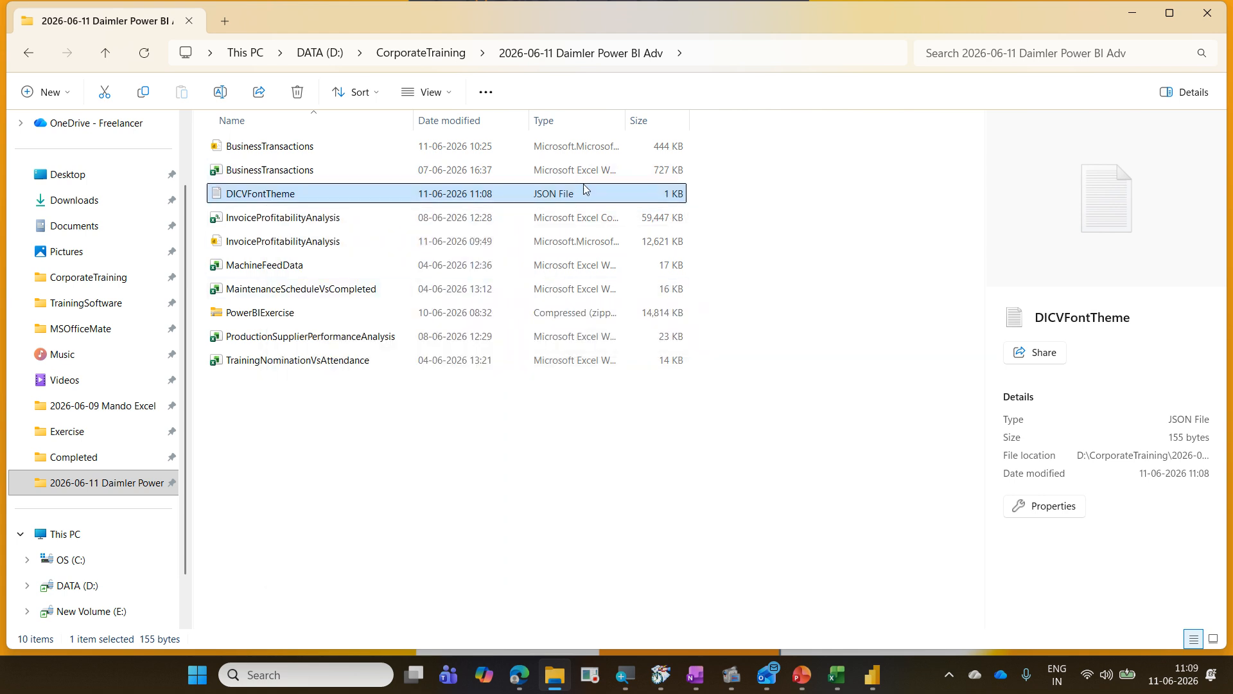
{"action": "right_click", "coordinate": [265, 204]}
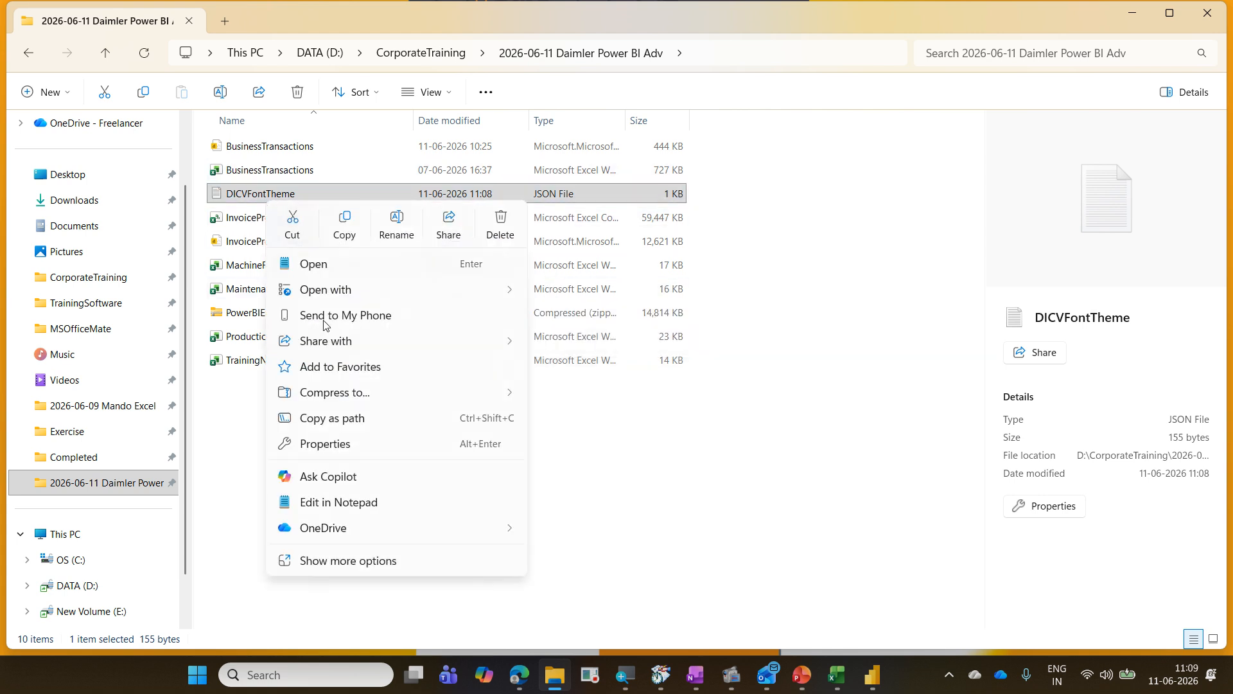
{"action": "left_click", "coordinate": [338, 502]}
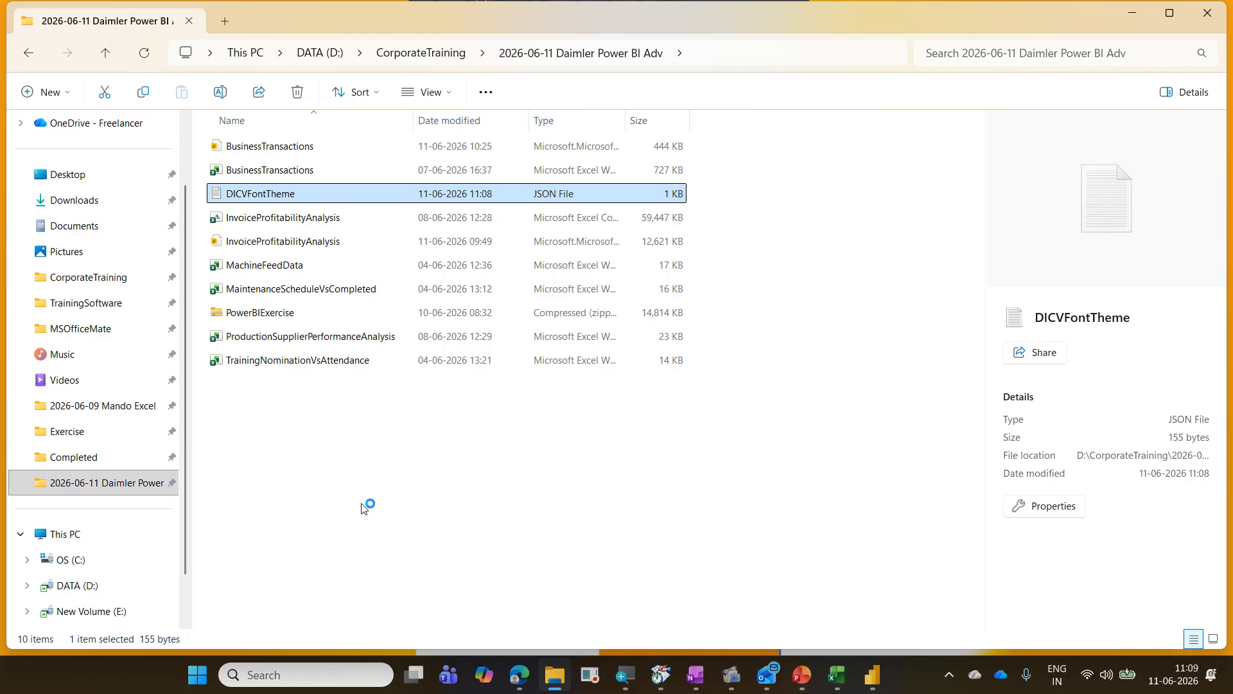
{"action": "left_click", "coordinate": [529, 258]}
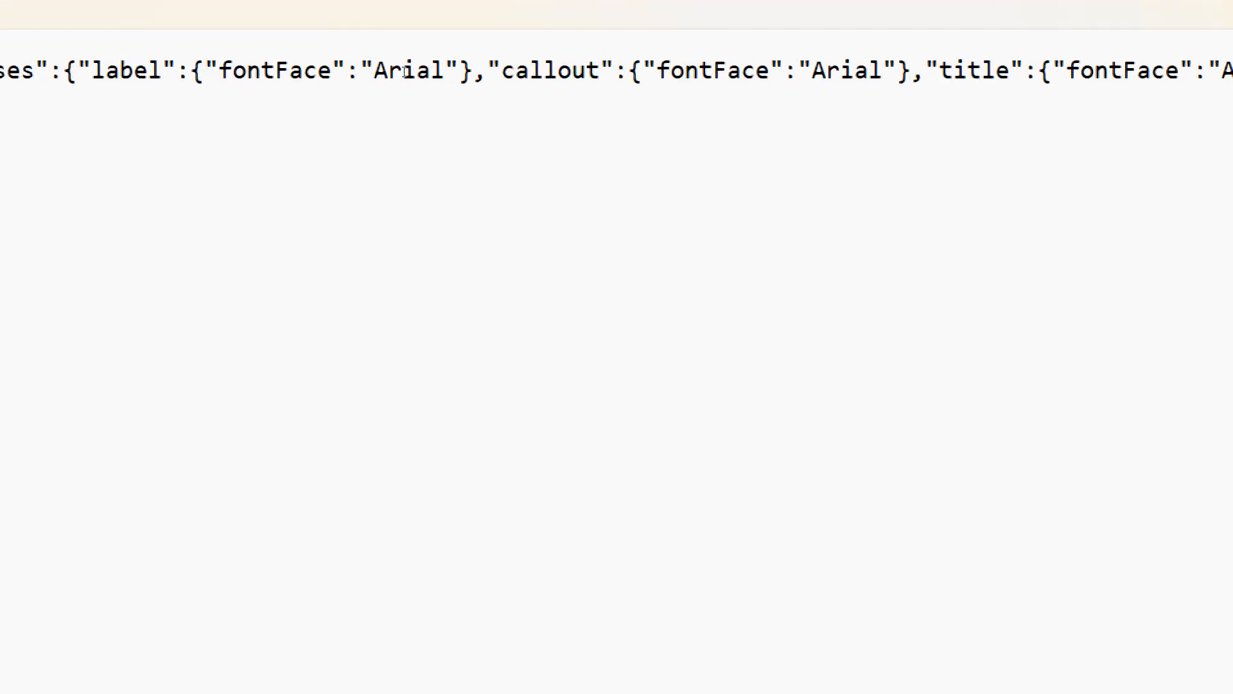
Step: Change the label fontFace value in the theme JSON to Aptos
{"action": "double_click", "coordinate": [402, 68]}
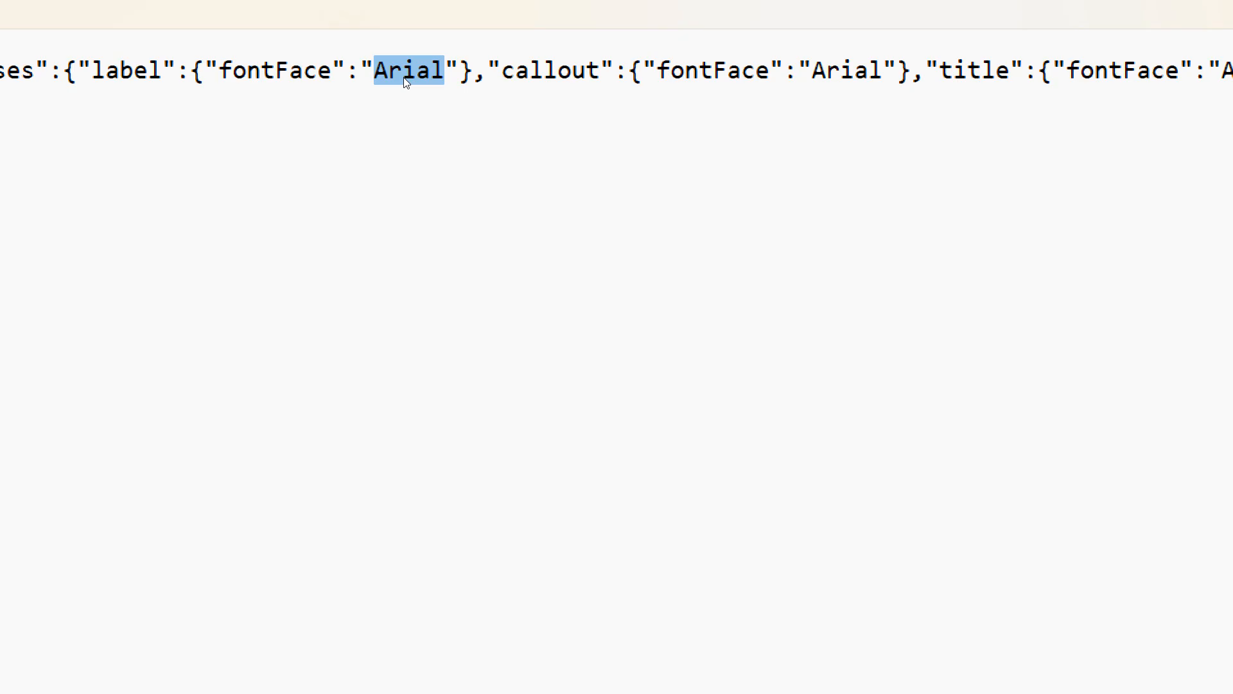
{"action": "type", "text": "Apto"}
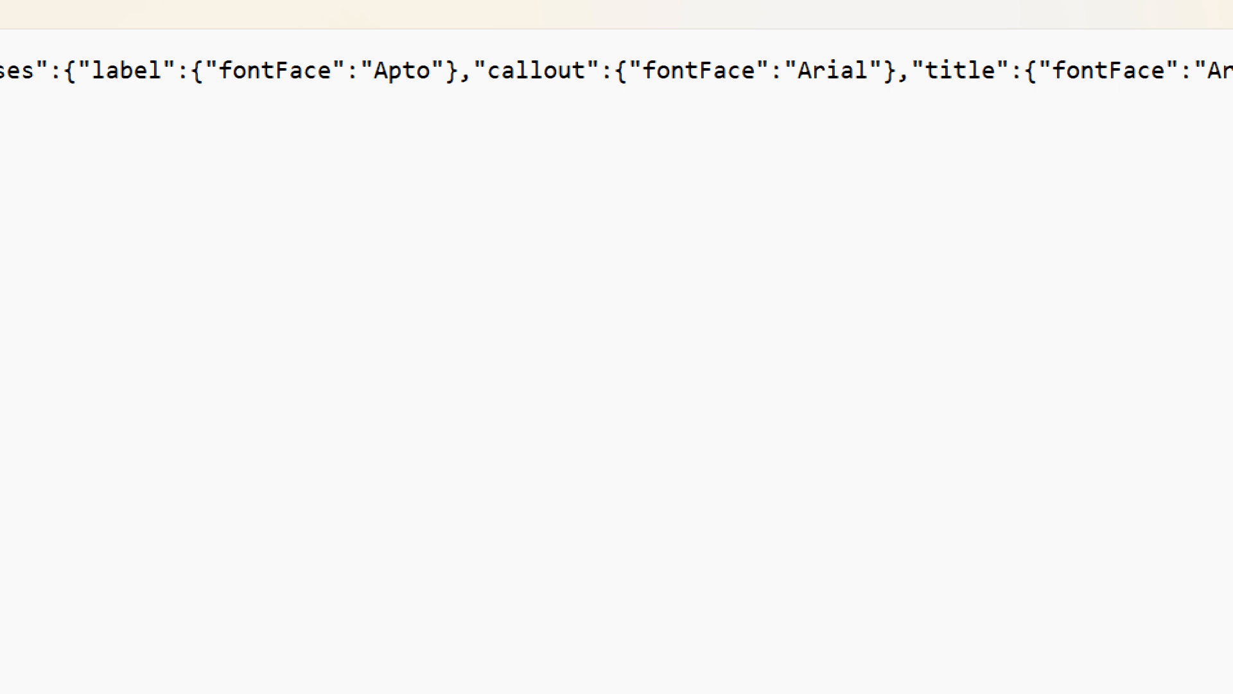
{"action": "type", "text": "s"}
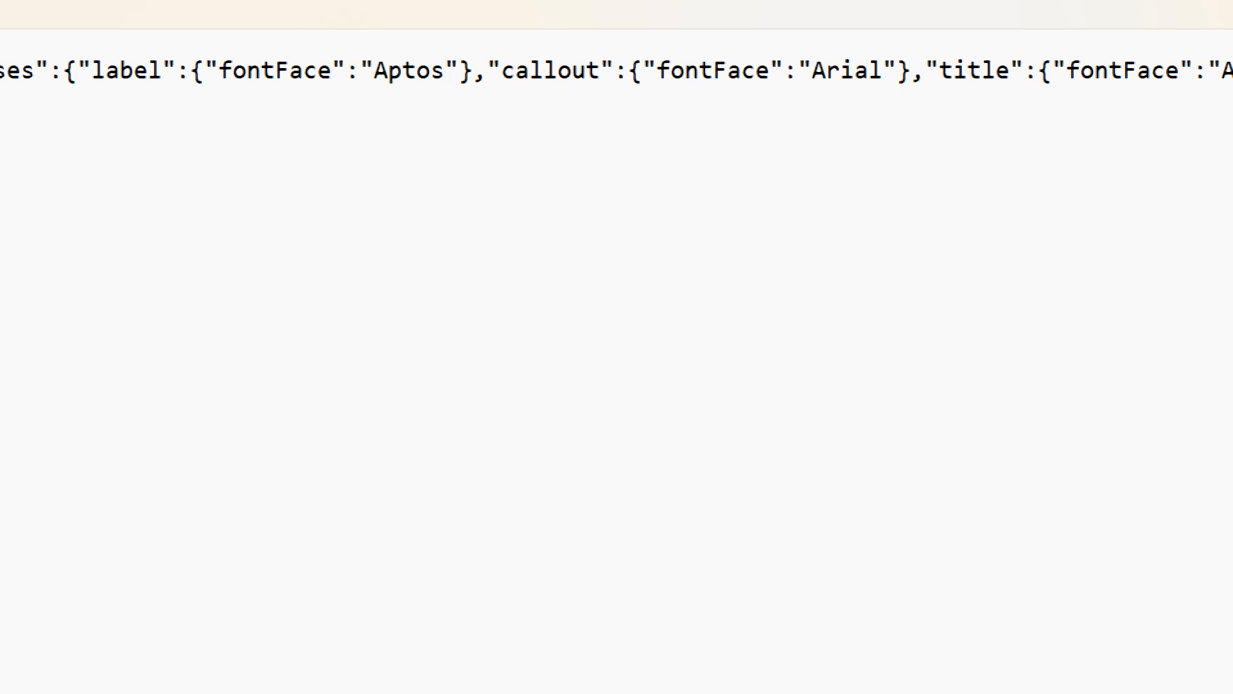
Step: Replace the callout, title and header fontFace values in the theme JSON with Aptos
{"action": "double_click", "coordinate": [398, 72]}
{"action": "key", "text": "ctrl+c"}
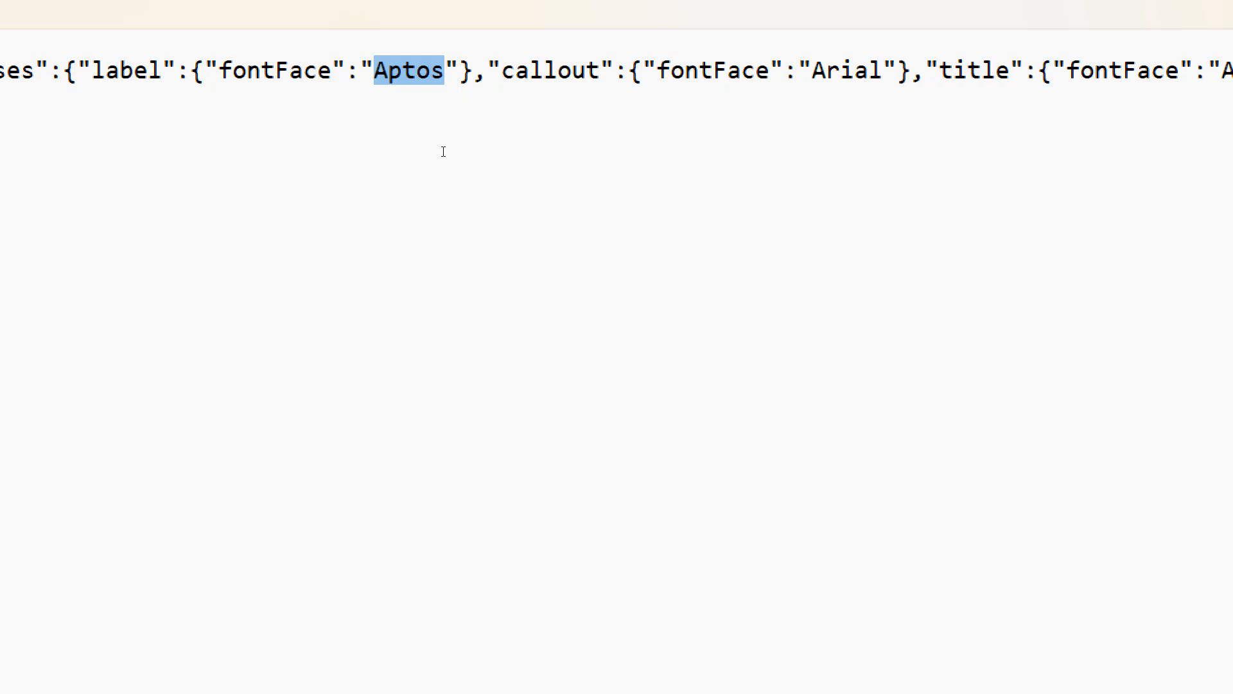
{"action": "scroll", "coordinate": [936, 151], "scroll_direction": "right", "scroll_amount": 5}
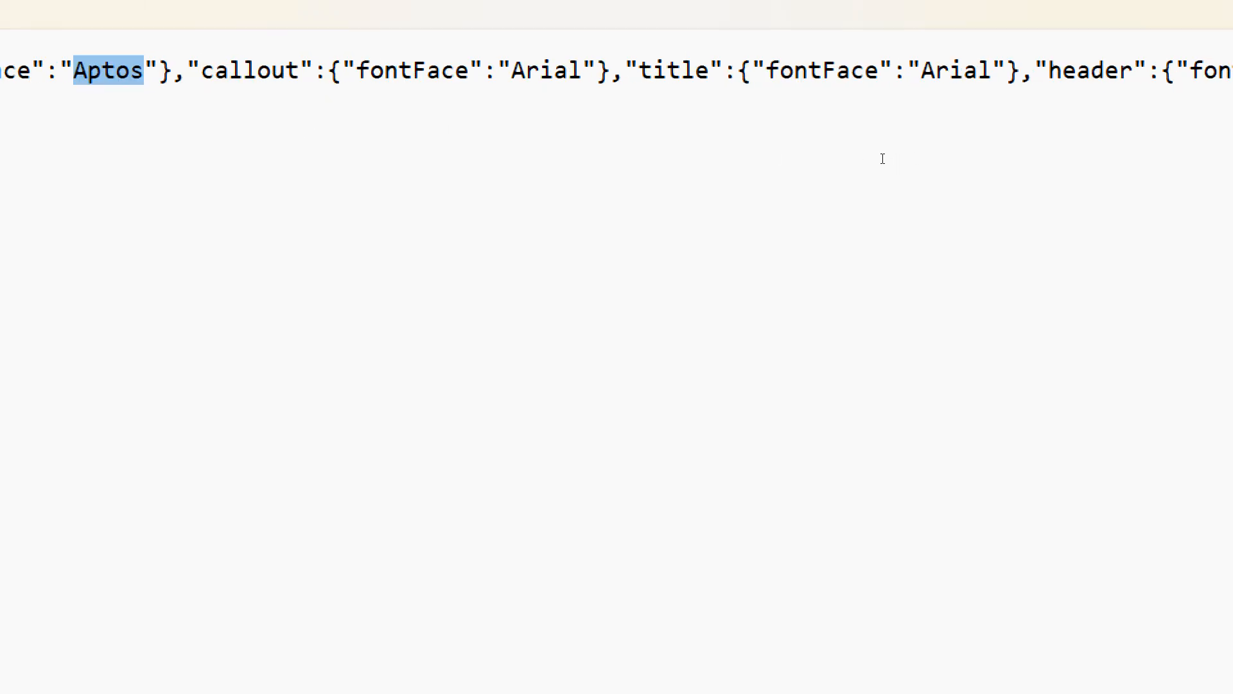
{"action": "double_click", "coordinate": [541, 72]}
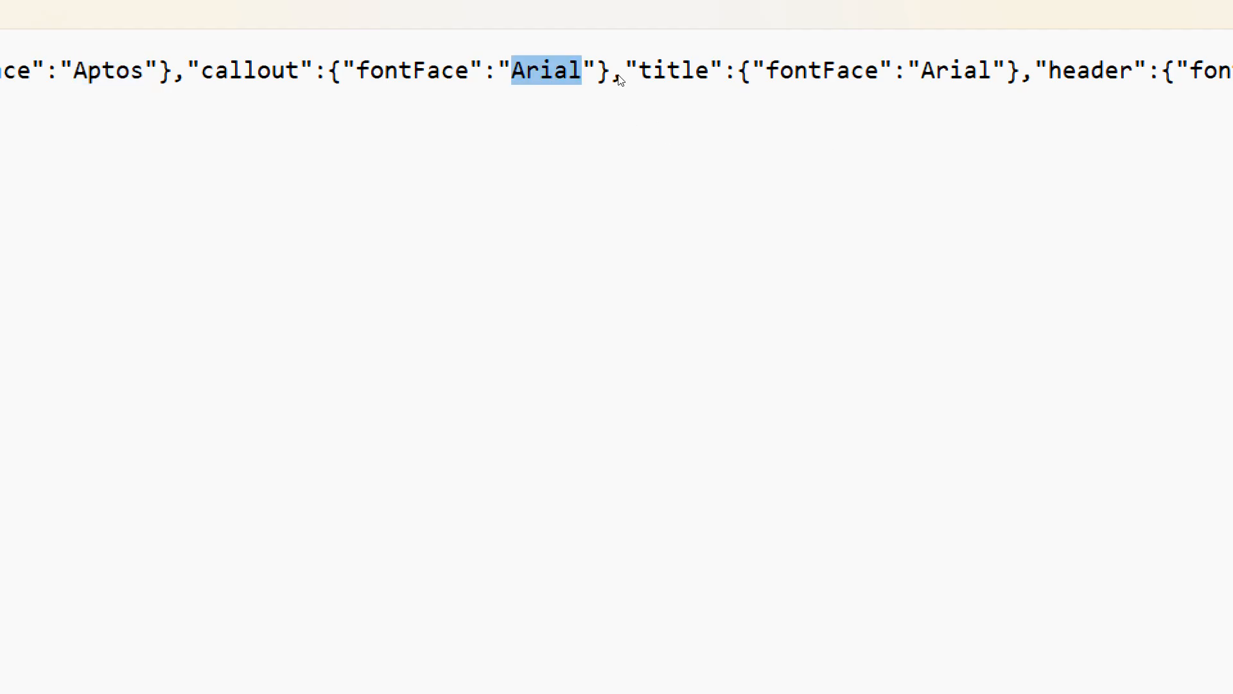
{"action": "key", "text": "ctrl+v"}
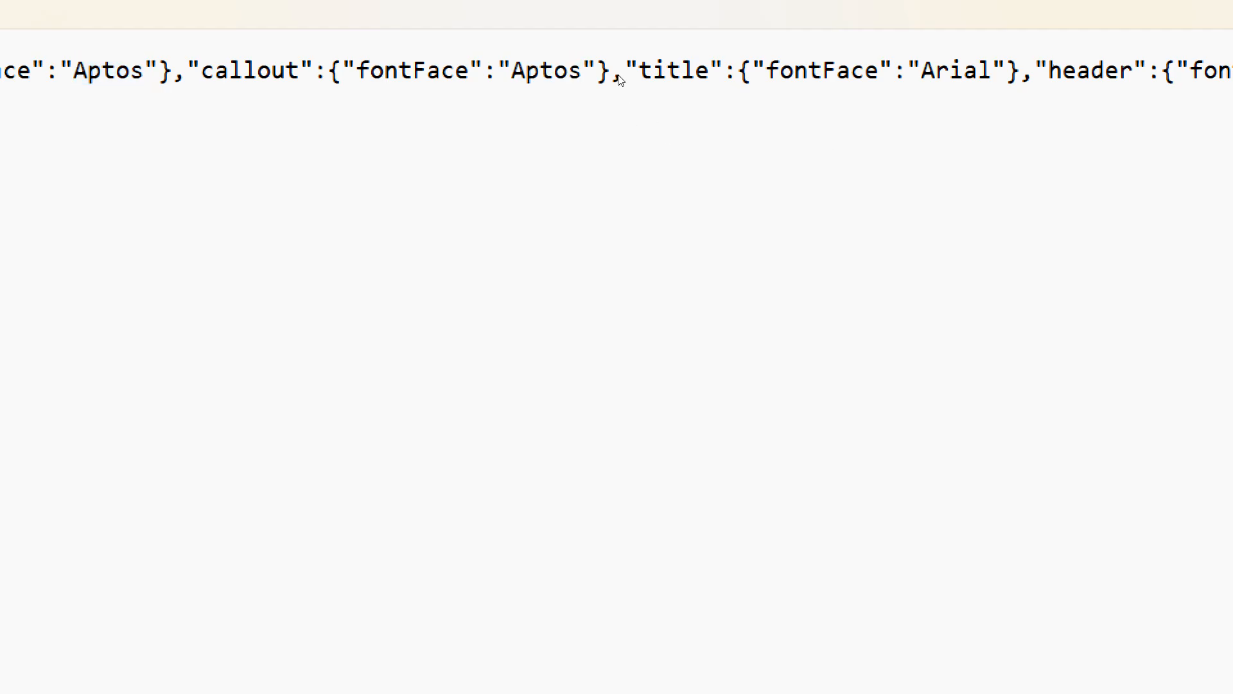
{"action": "scroll", "coordinate": [619, 77], "scroll_direction": "right", "scroll_amount": 4}
{"action": "double_click", "coordinate": [714, 69]}
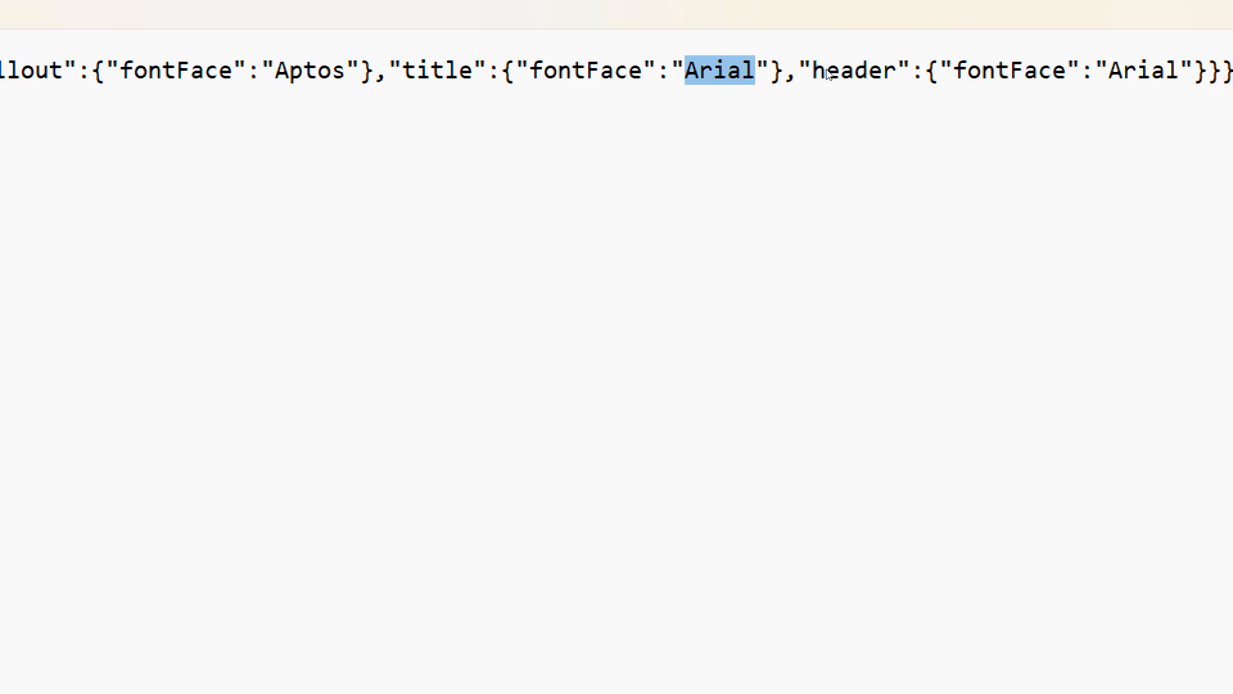
{"action": "key", "text": "ctrl+v"}
{"action": "scroll", "coordinate": [1092, 67], "scroll_direction": "right", "scroll_amount": 5}
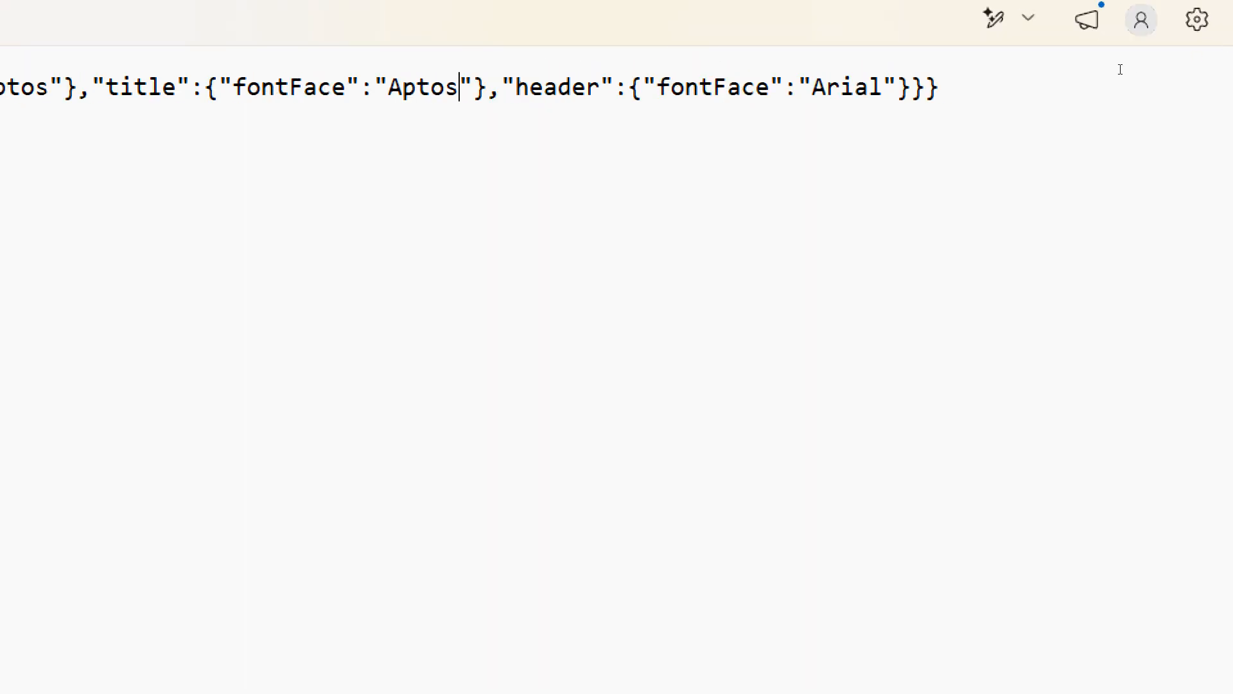
{"action": "double_click", "coordinate": [848, 86]}
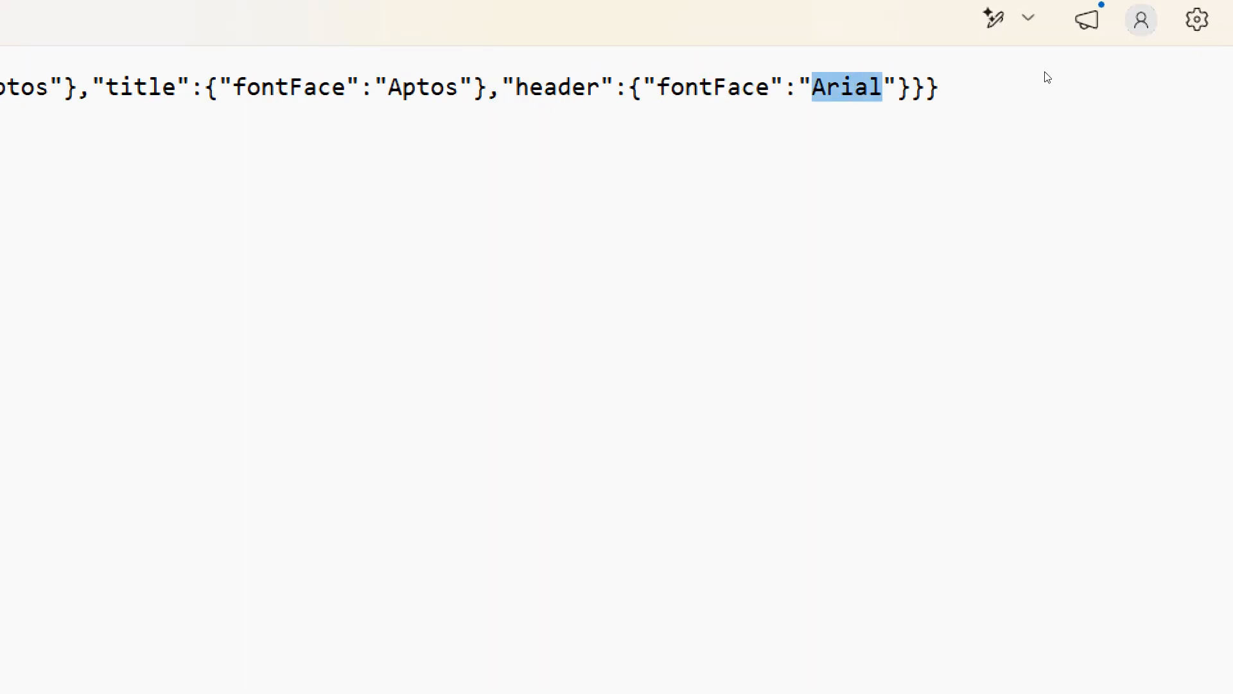
{"action": "key", "text": "ctrl+v"}
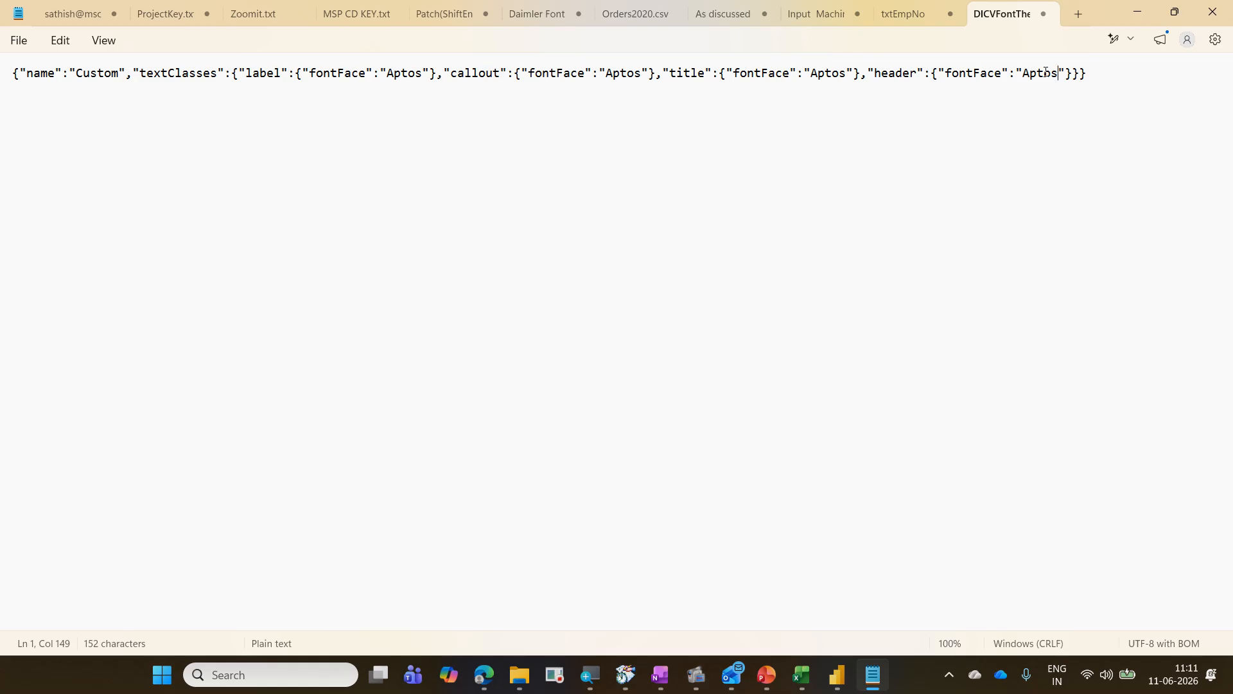
Step: Close Notepad, minimize File Explorer and switch back to Power BI Desktop
{"action": "left_click", "coordinate": [1222, 18]}
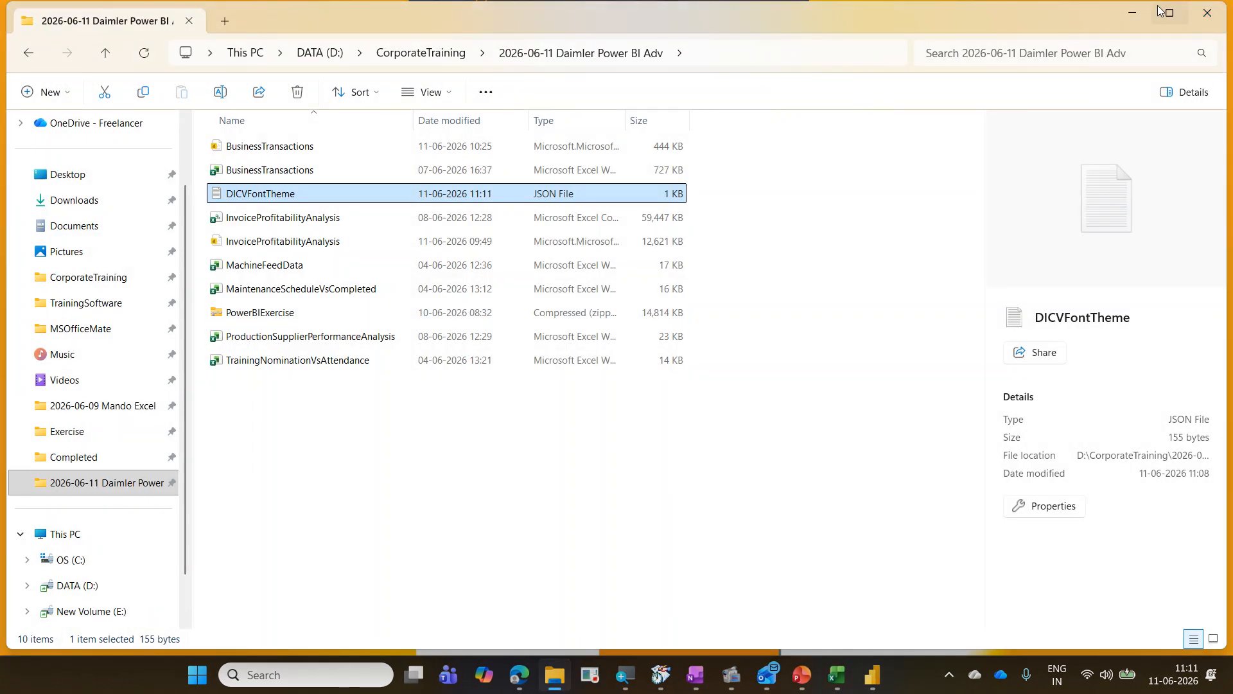
{"action": "left_click", "coordinate": [1135, 13]}
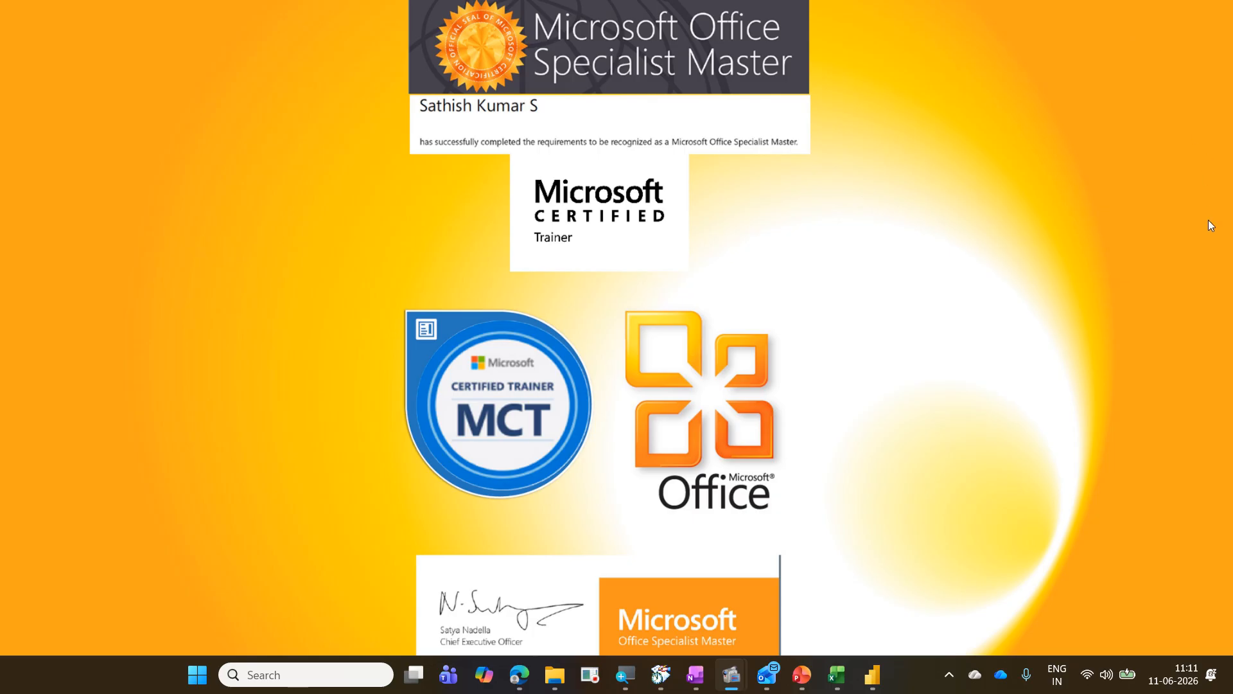
{"action": "left_click", "coordinate": [874, 673]}
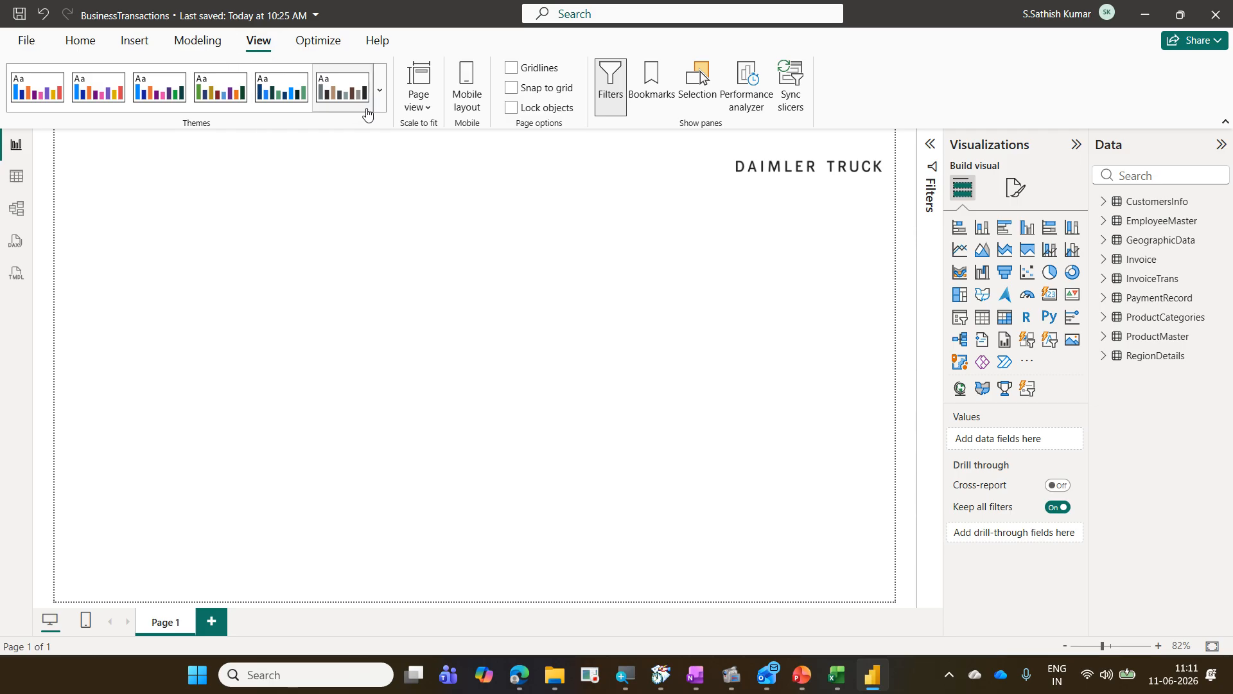
Step: Import the DICVFontTheme JSON file as the report theme and dismiss the confirmation
{"action": "left_click", "coordinate": [379, 90]}
{"action": "scroll", "coordinate": [300, 228], "scroll_direction": "down", "scroll_amount": 3}
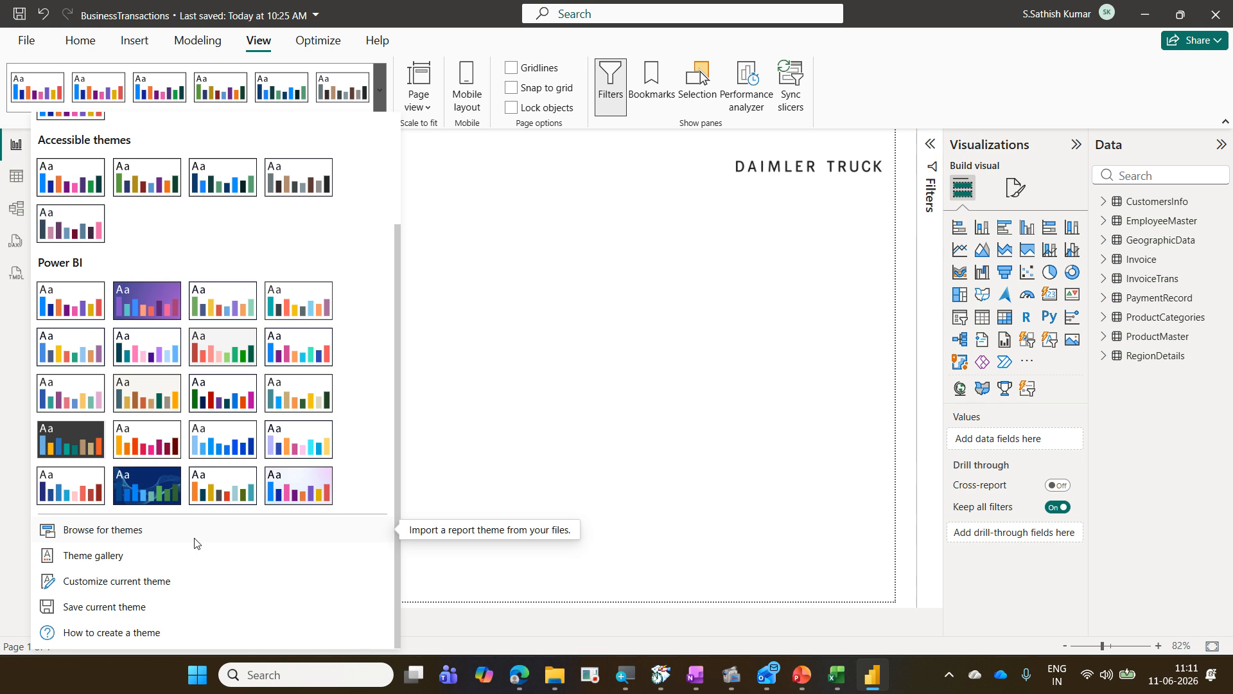
{"action": "left_click", "coordinate": [131, 538]}
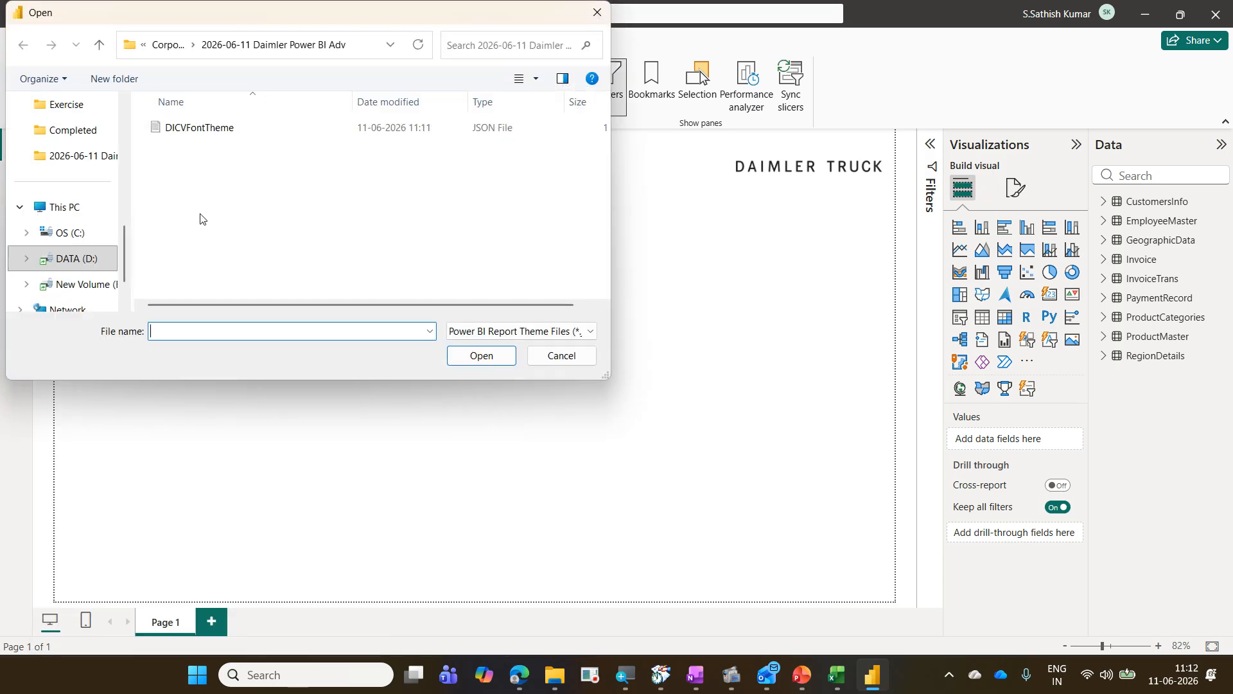
{"action": "left_click", "coordinate": [218, 135]}
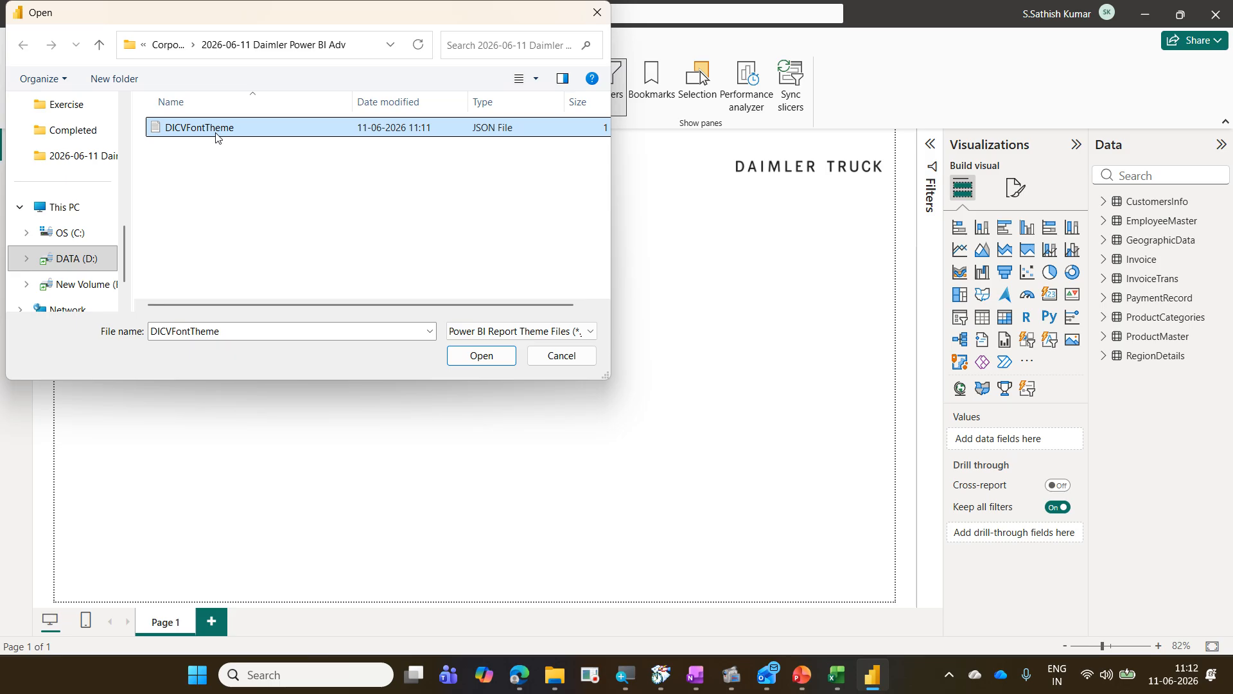
{"action": "left_click", "coordinate": [459, 366]}
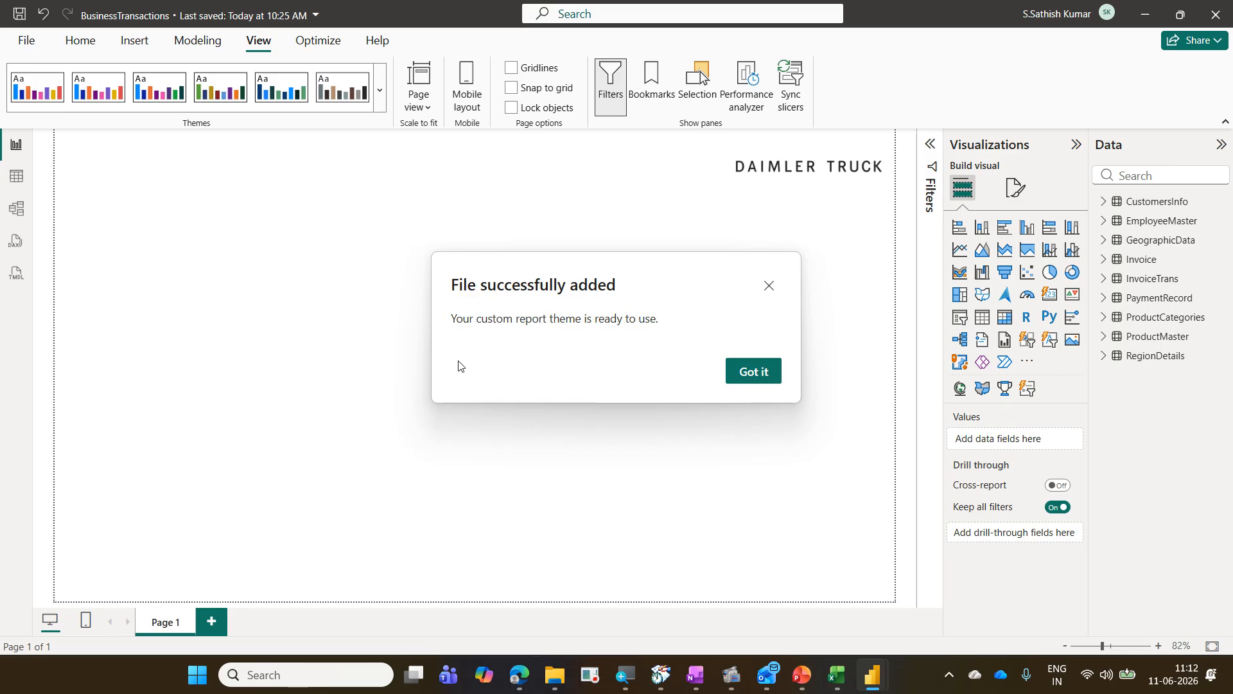
{"action": "left_click", "coordinate": [772, 380]}
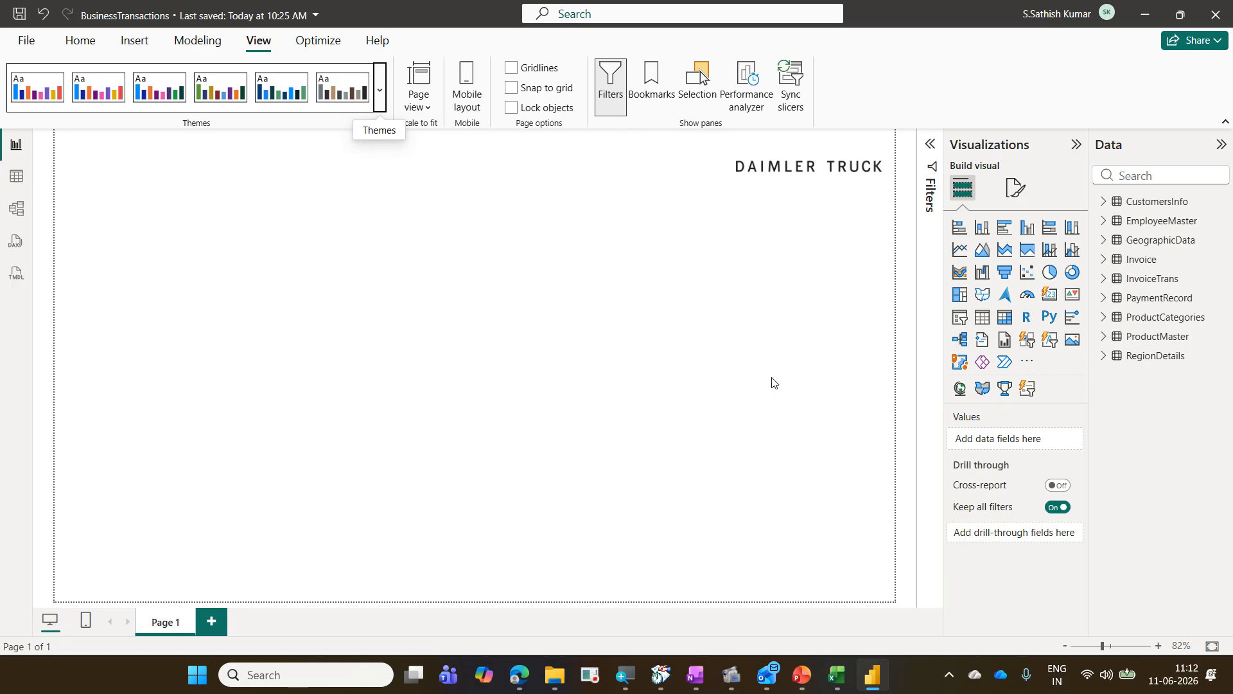
Step: Insert a text box with the 28 pt title Business Transaction - Dashboard and shrink the box slightly
{"action": "left_click", "coordinate": [146, 51]}
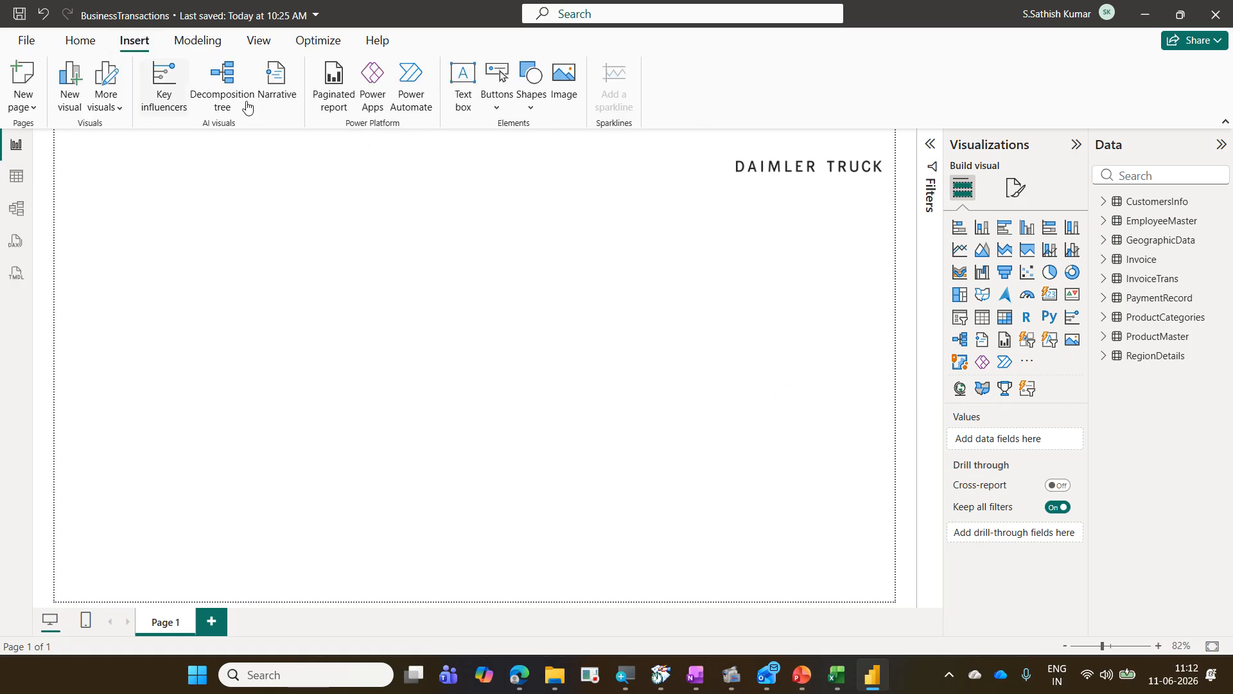
{"action": "left_click", "coordinate": [464, 90]}
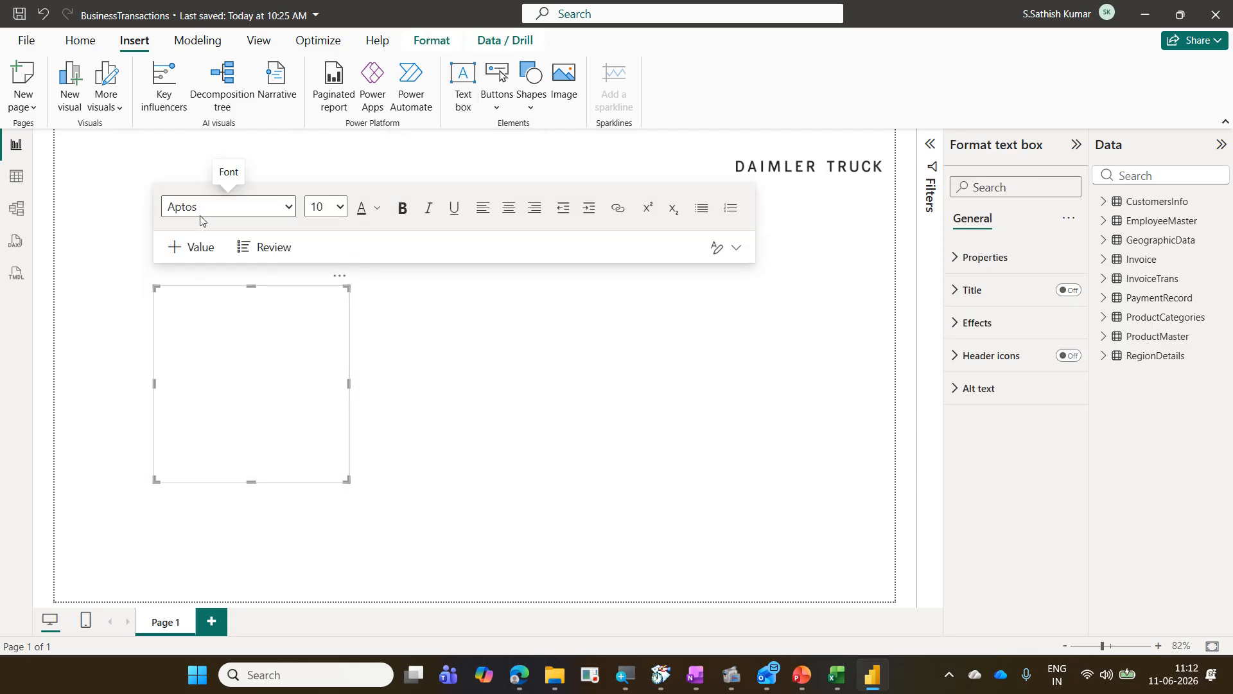
{"action": "left_click", "coordinate": [291, 392]}
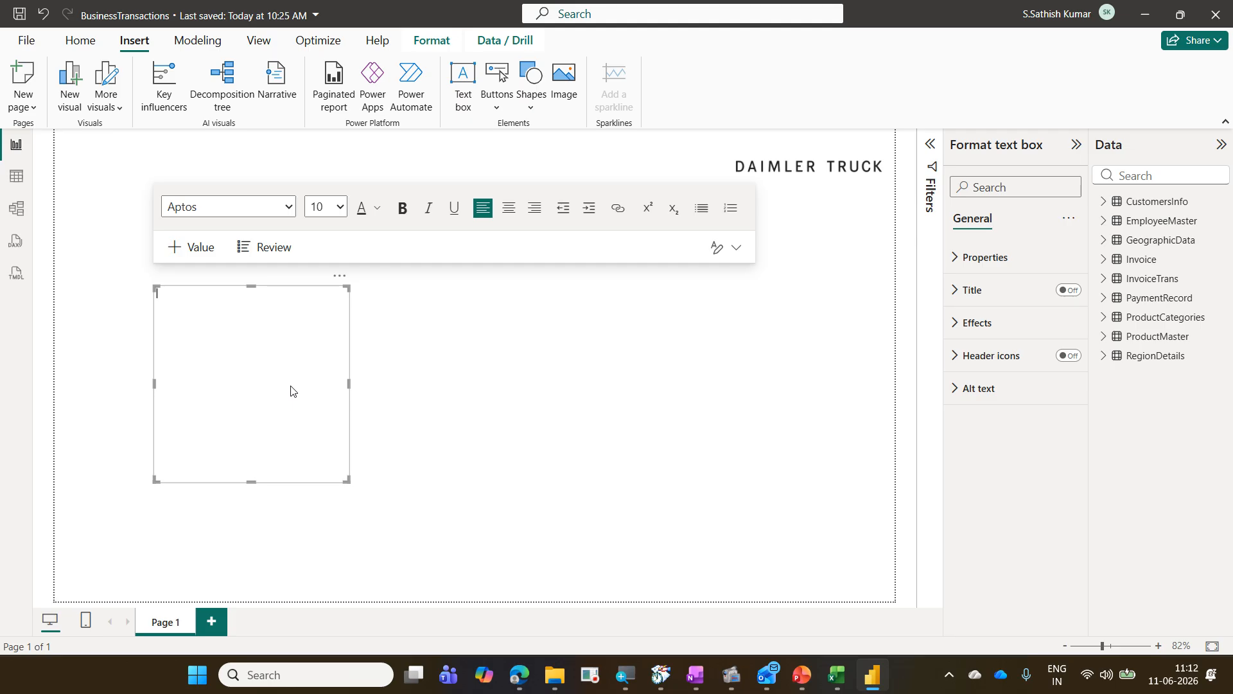
{"action": "left_click", "coordinate": [346, 208]}
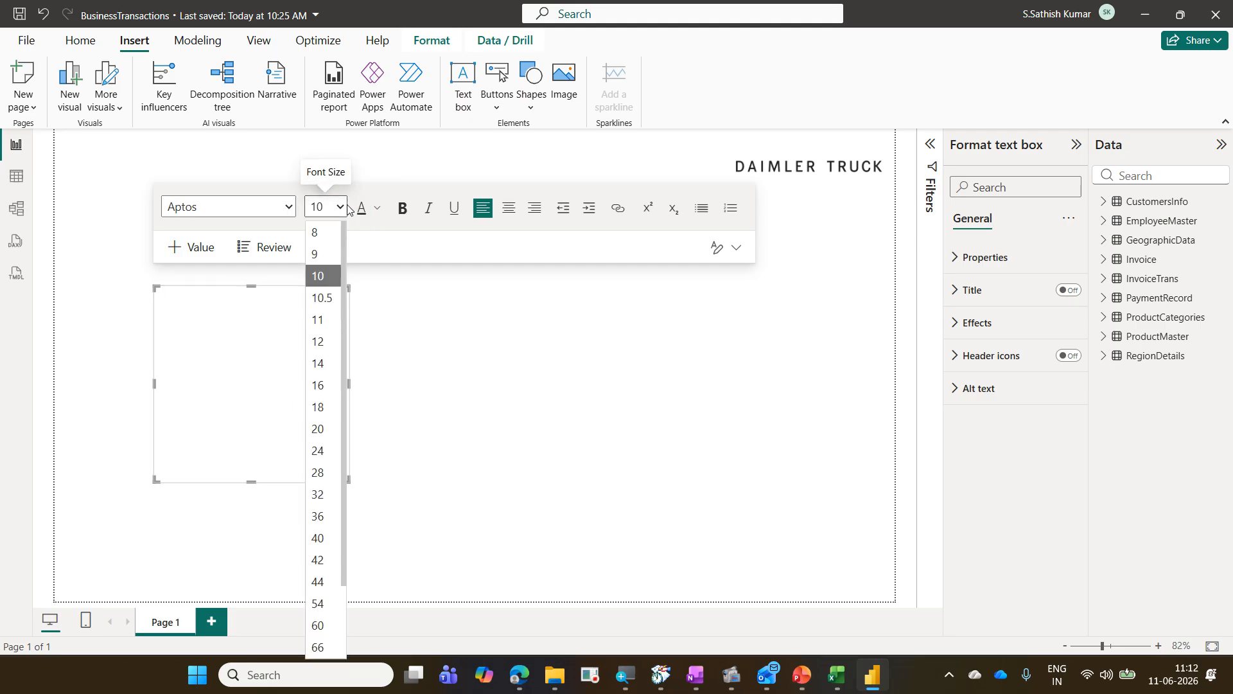
{"action": "left_click", "coordinate": [338, 481]}
{"action": "type", "text": "B"}
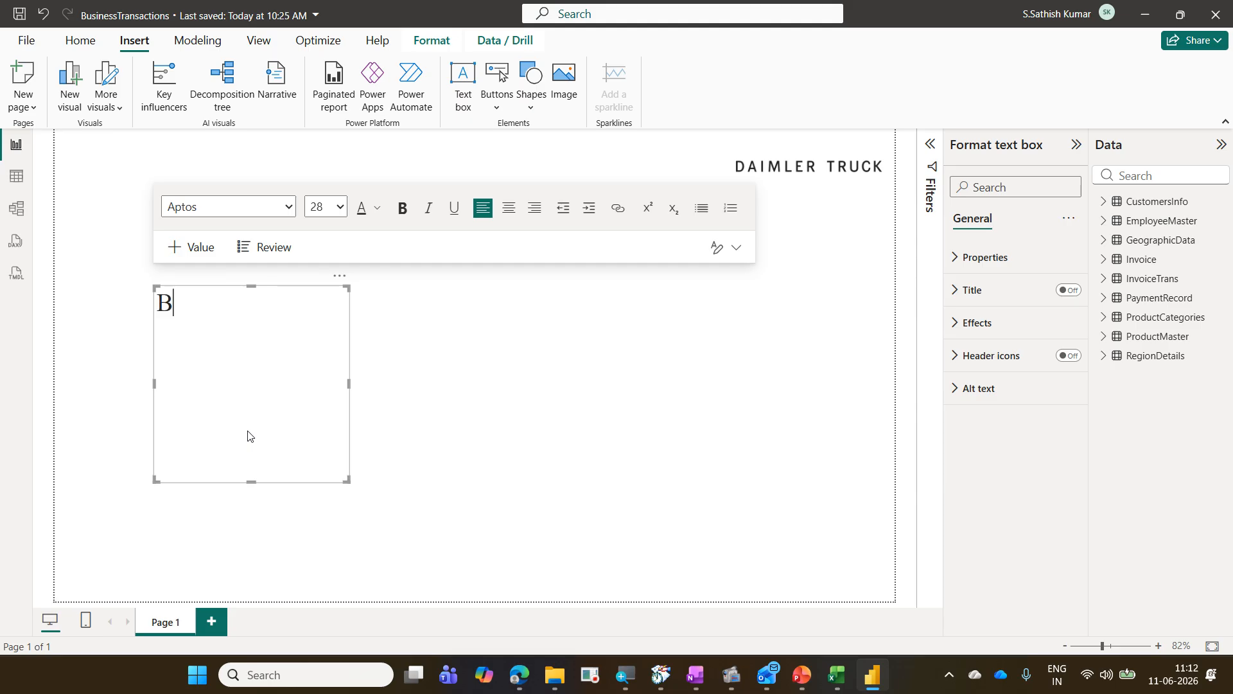
{"action": "type", "text": "usiness "}
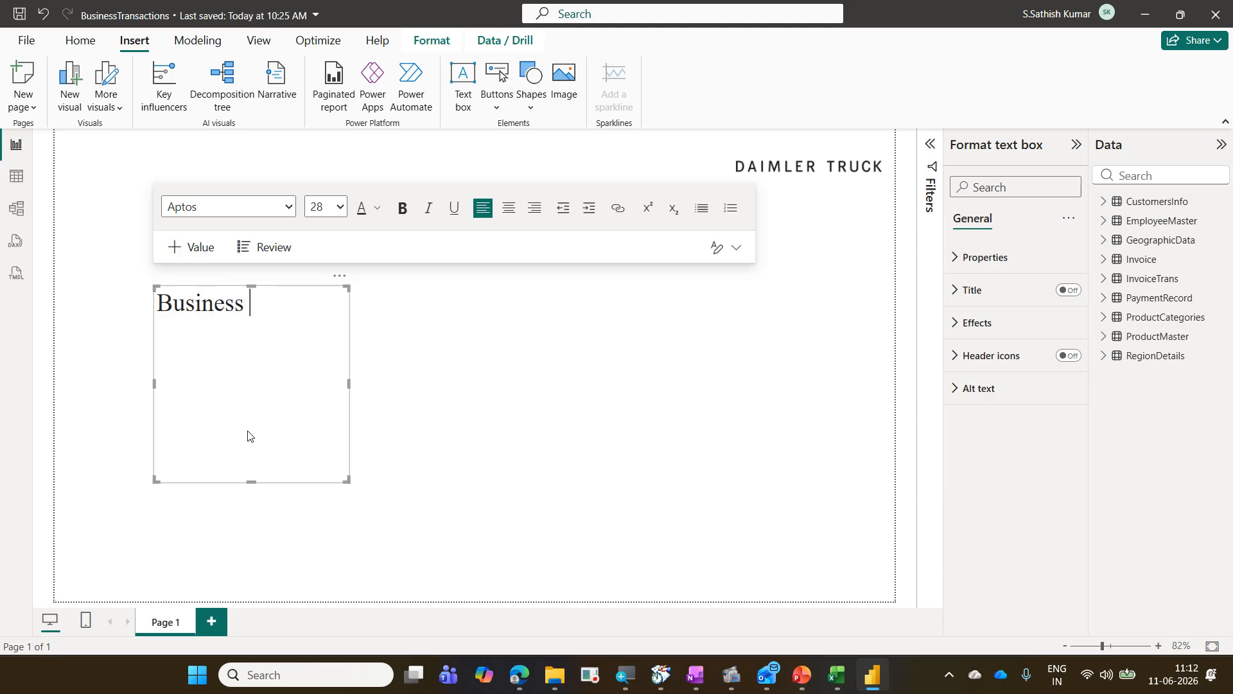
{"action": "type", "text": "Transac"}
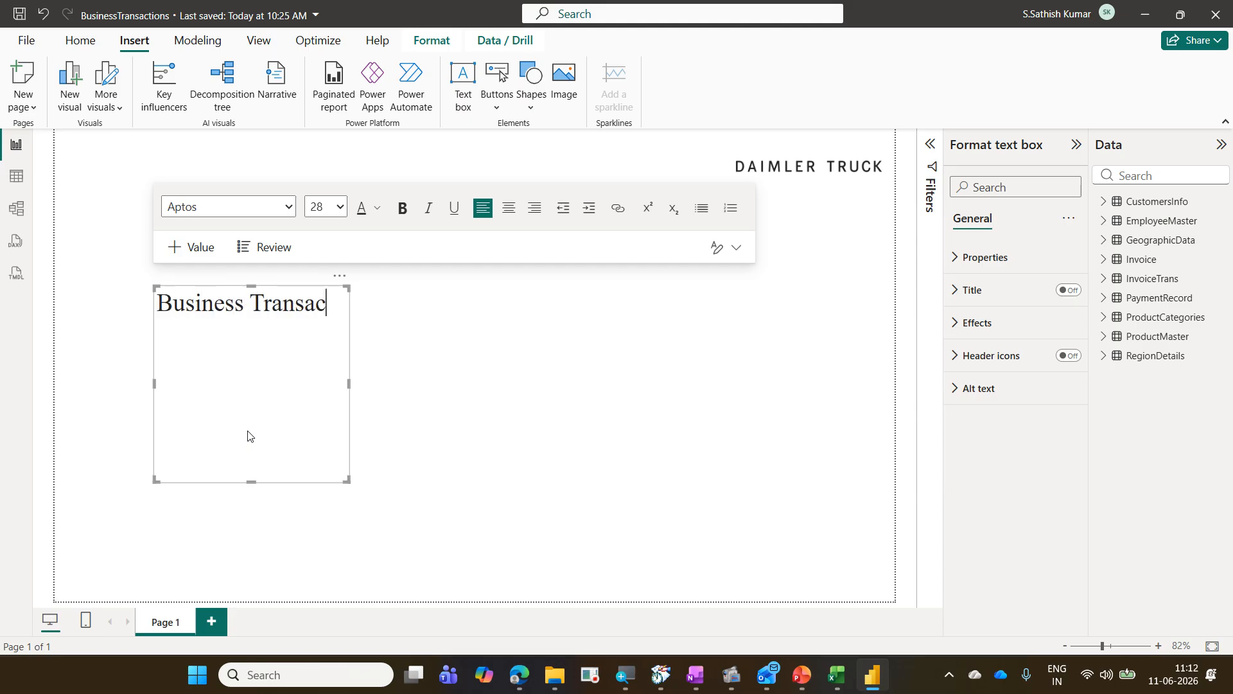
{"action": "type", "text": "tion - "}
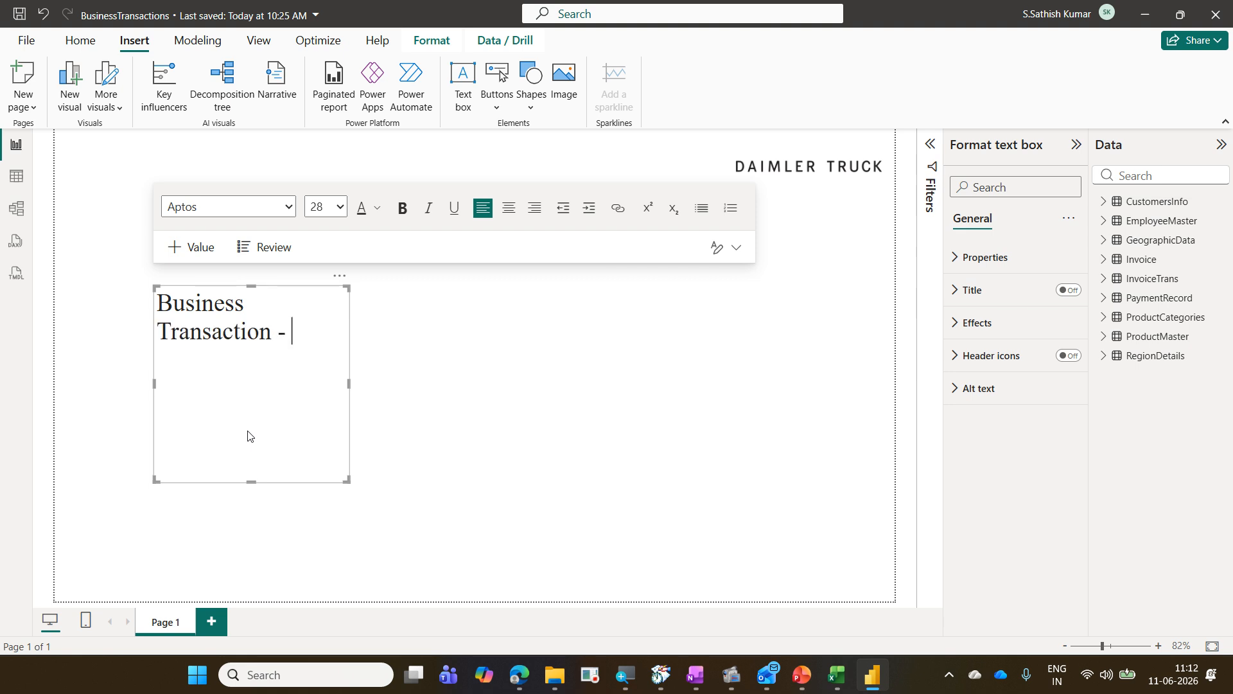
{"action": "type", "text": "Dashboard"}
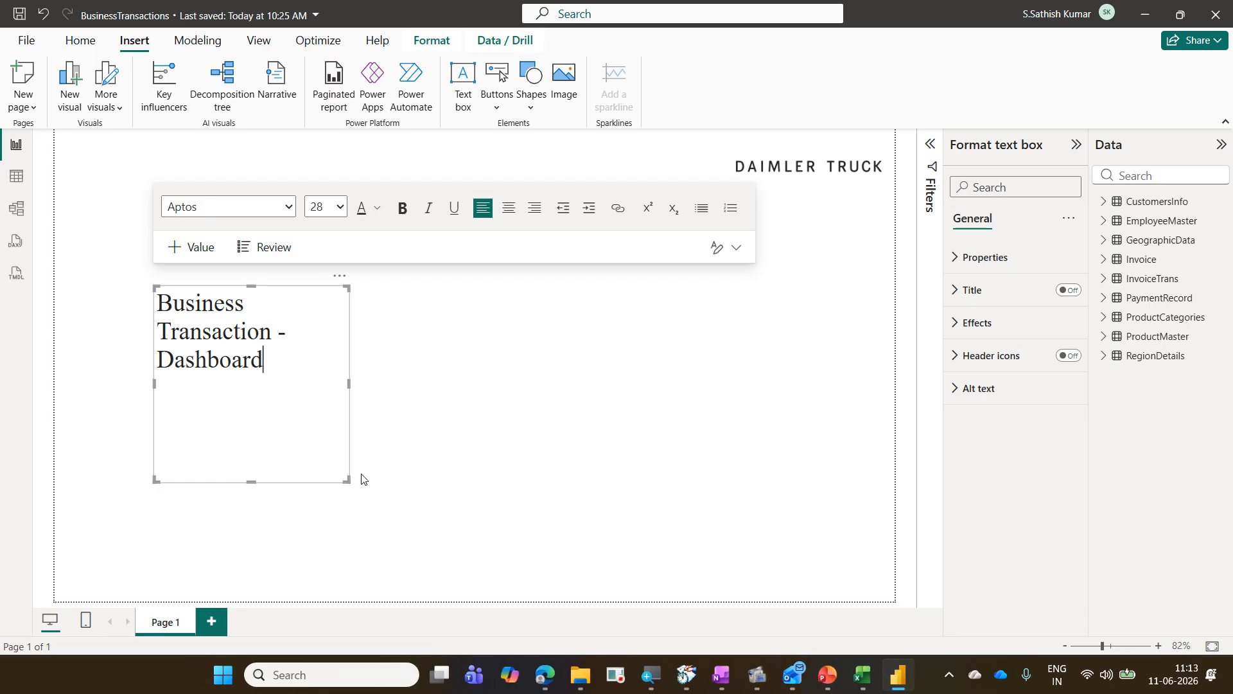
{"action": "left_click_drag", "start_coordinate": [348, 479], "coordinate": [324, 438]}
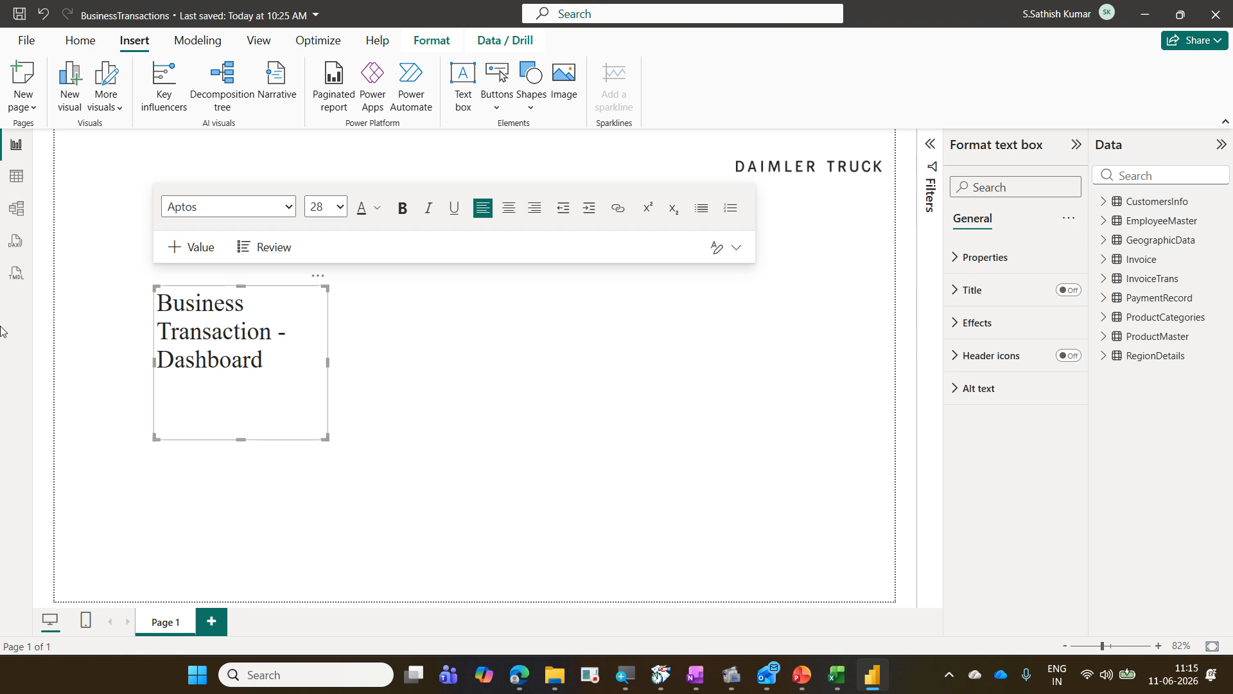
Step: Review the update notification settings in the Options dialog and cancel it
{"action": "left_click", "coordinate": [25, 41]}
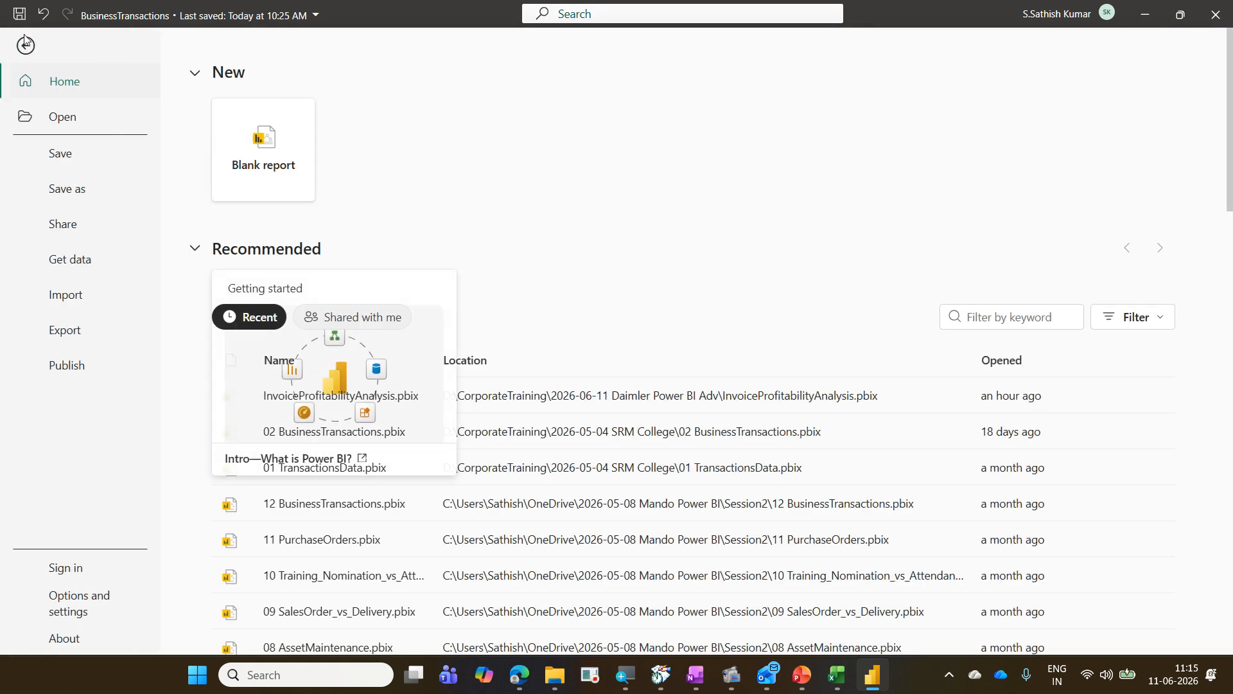
{"action": "left_click", "coordinate": [98, 607]}
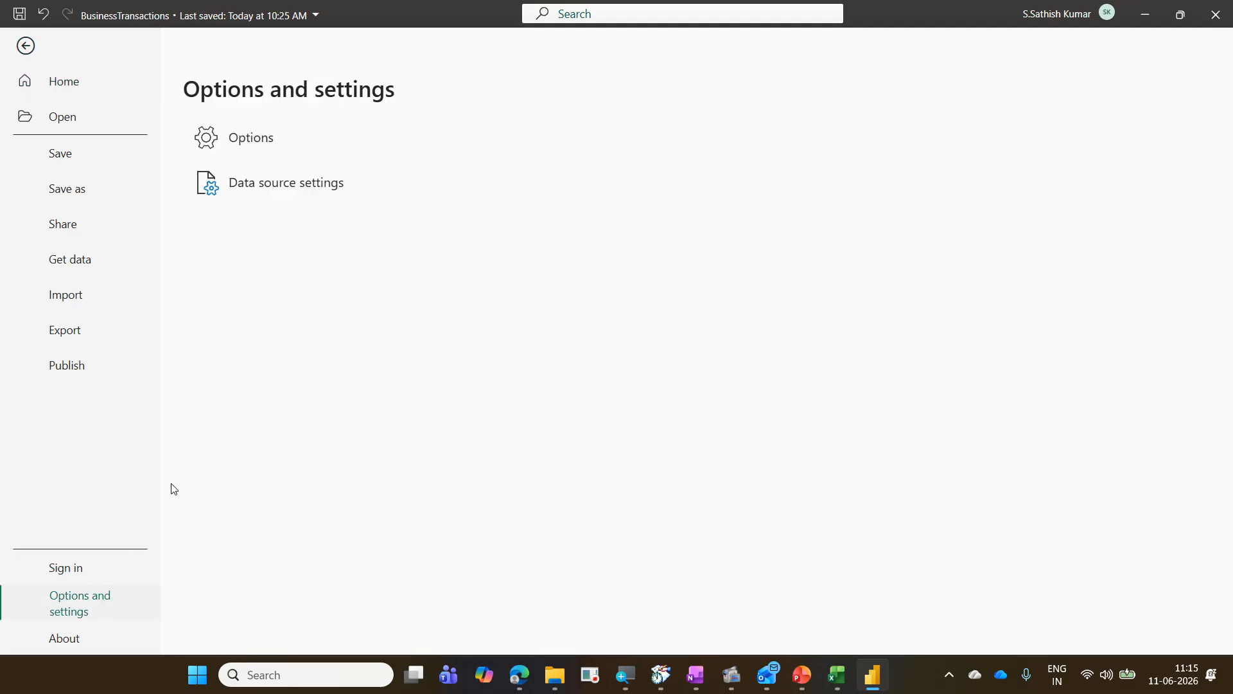
{"action": "left_click", "coordinate": [260, 143]}
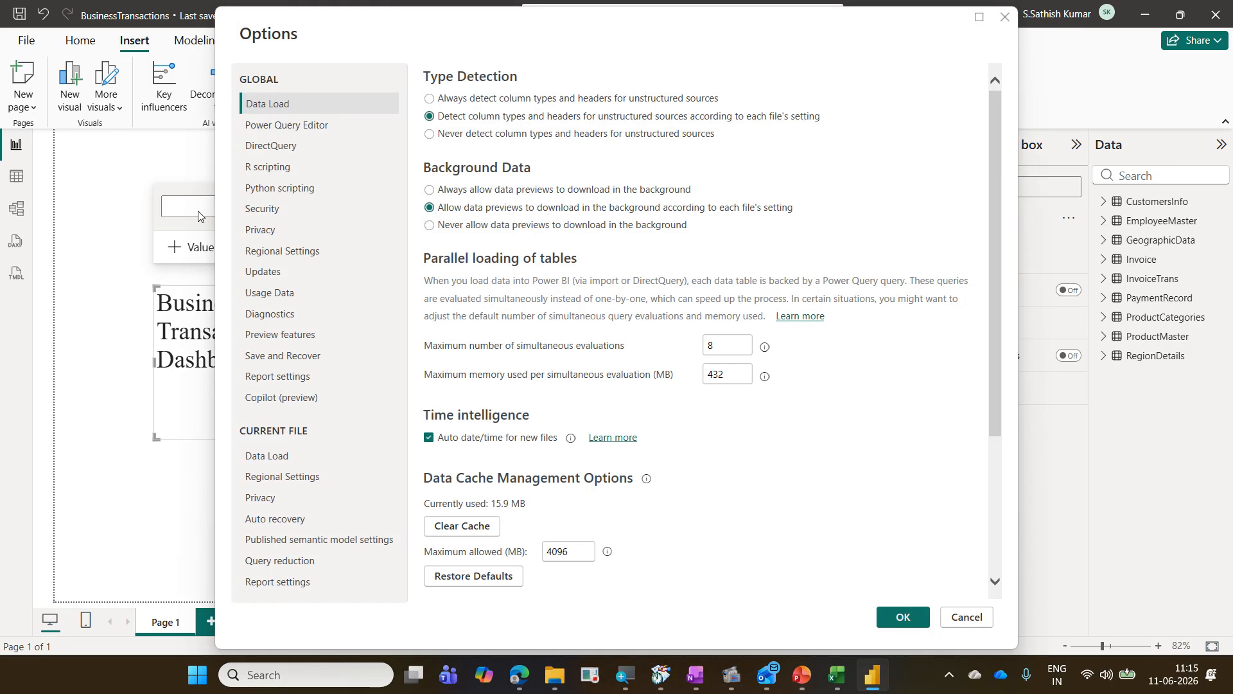
{"action": "left_click", "coordinate": [287, 274]}
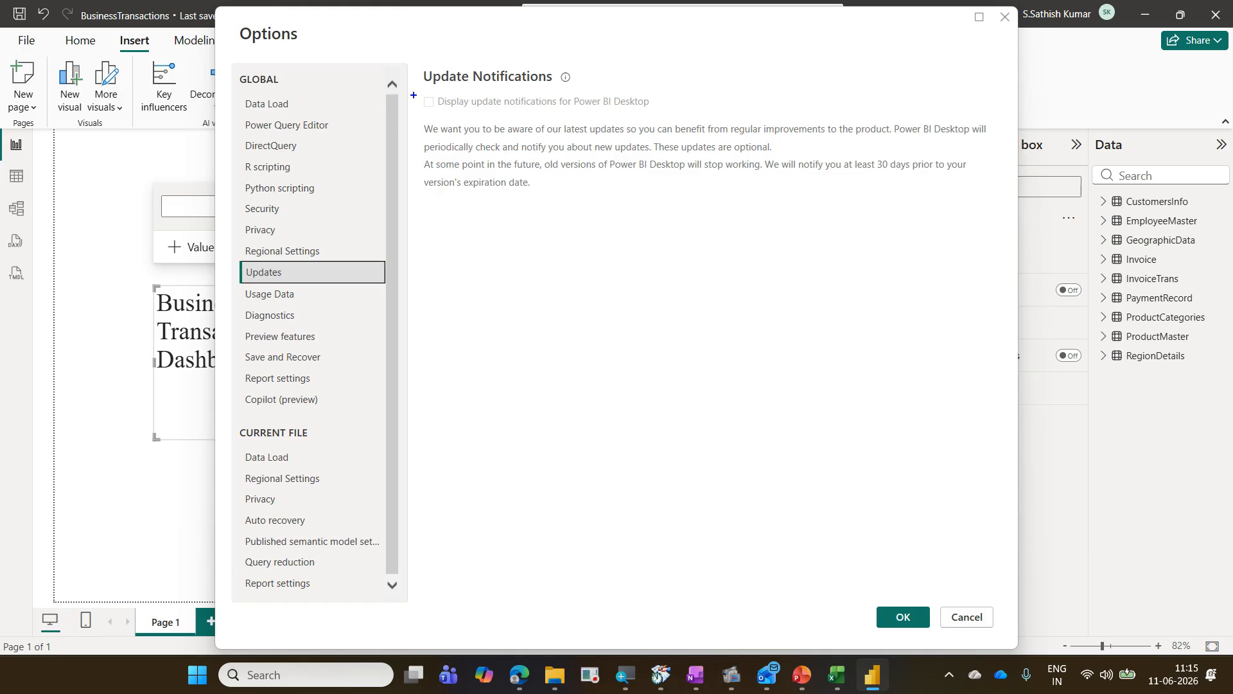
{"action": "mouse_move", "coordinate": [416, 91]}
{"action": "left_mouse_down"}
{"action": "mouse_move", "coordinate": [516, 111]}
{"action": "mouse_move", "coordinate": [643, 112]}
{"action": "left_mouse_up"}
{"action": "left_click", "coordinate": [964, 619]}
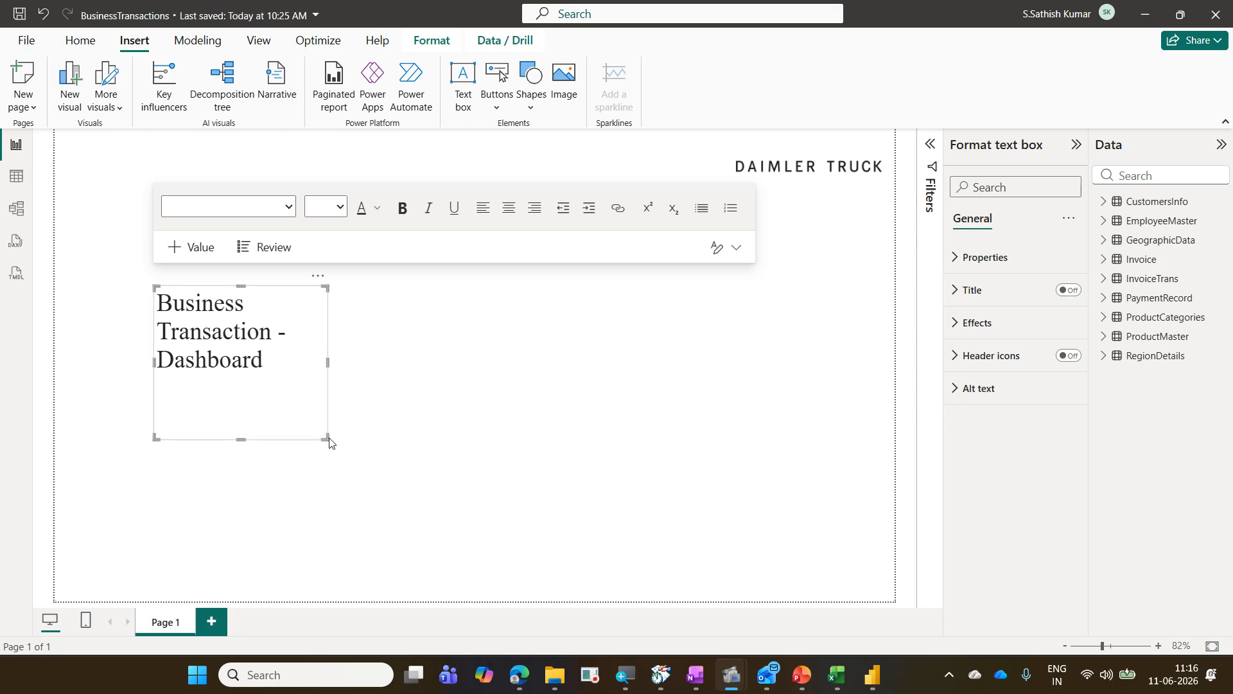
Step: Widen the title text box to fit on one line and move it to the page's upper-left corner
{"action": "left_click_drag", "start_coordinate": [328, 436], "coordinate": [488, 333]}
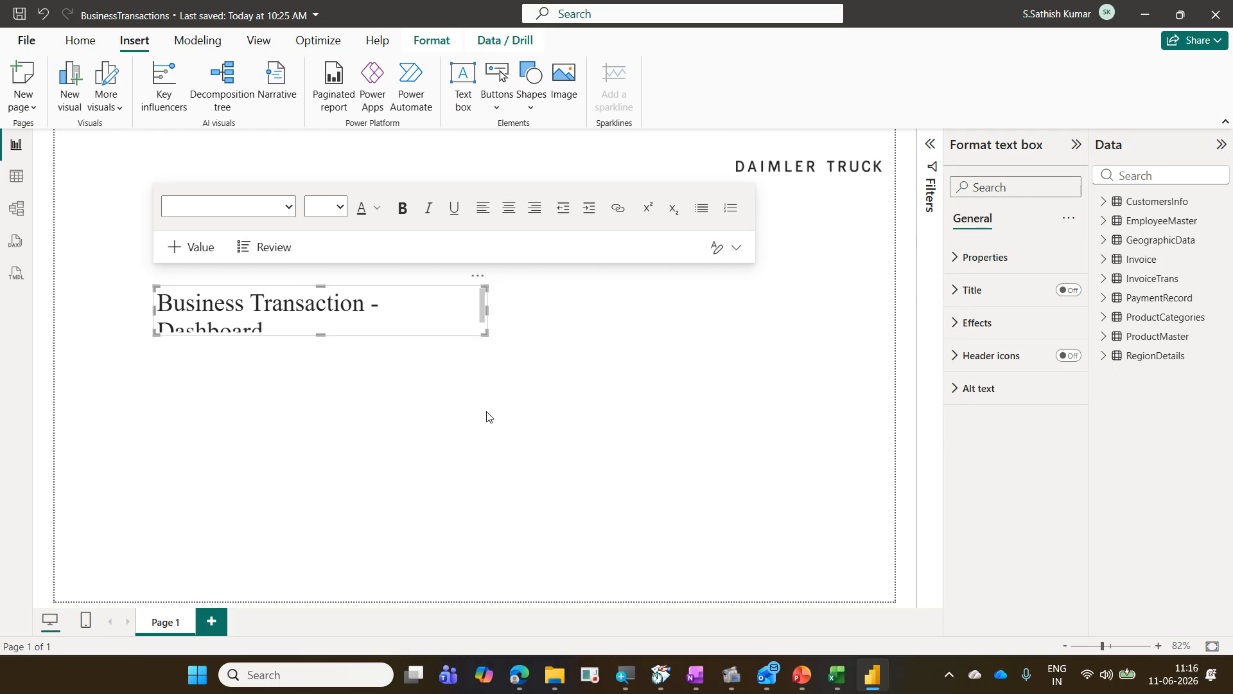
{"action": "left_click_drag", "start_coordinate": [469, 280], "coordinate": [490, 349]}
{"action": "left_click_drag", "start_coordinate": [490, 335], "coordinate": [511, 336]}
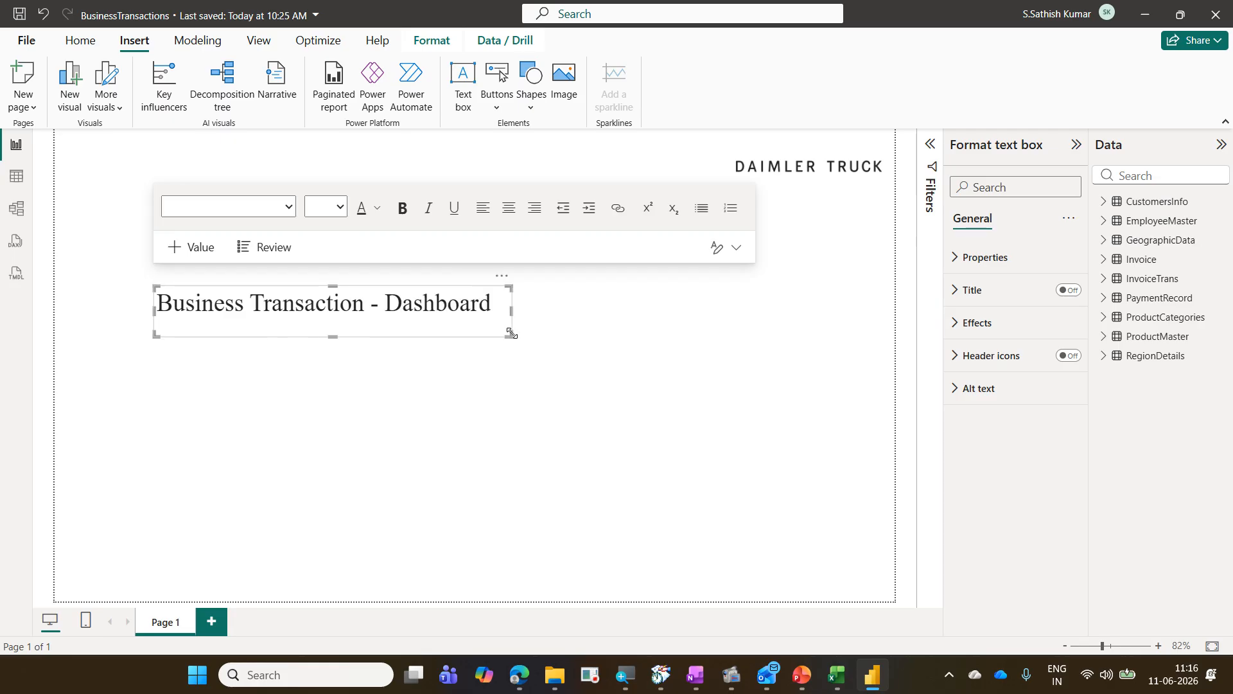
{"action": "left_click_drag", "start_coordinate": [509, 335], "coordinate": [505, 321]}
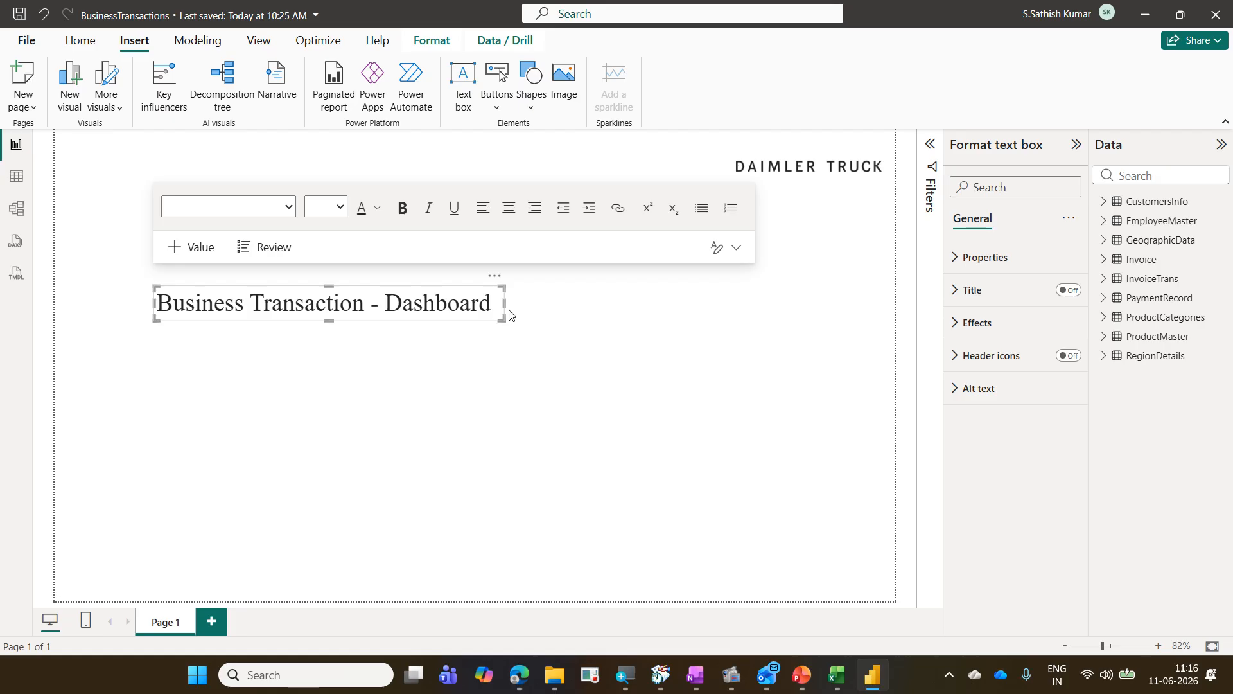
{"action": "left_click_drag", "start_coordinate": [411, 283], "coordinate": [309, 137]}
{"action": "left_click", "coordinate": [402, 450]}
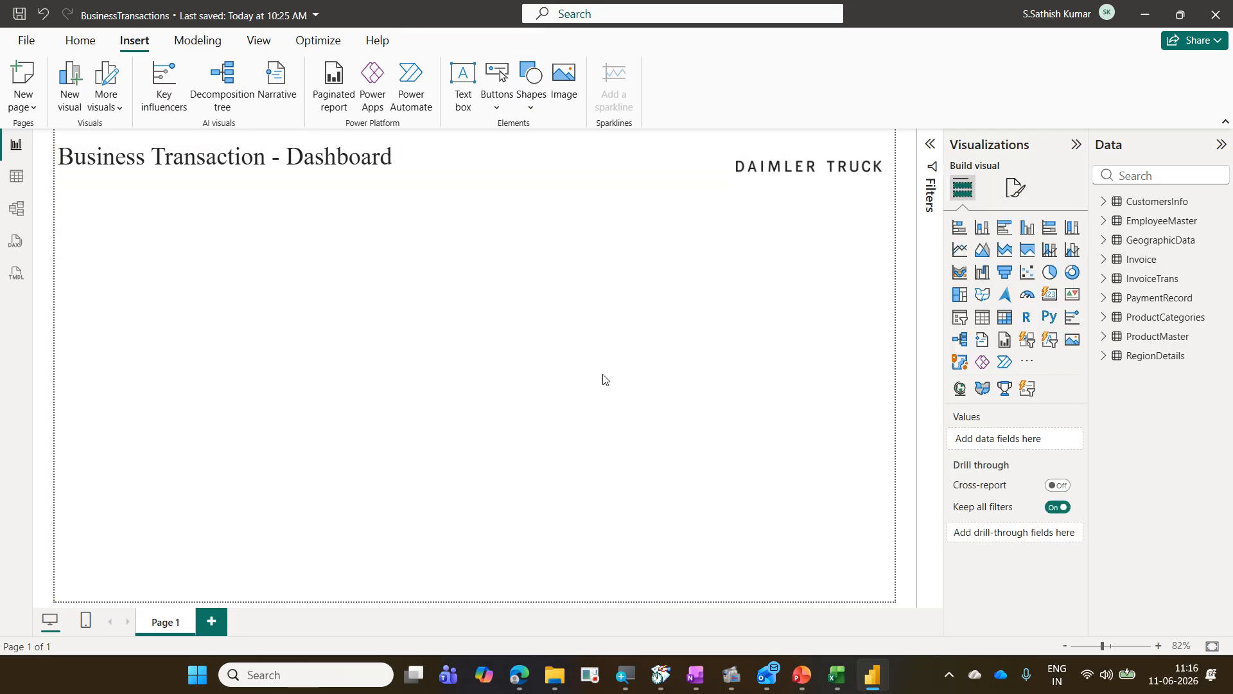
Step: Move the DAIMLER TRUCK logo image up to line up with the title
{"action": "left_click", "coordinate": [774, 172]}
{"action": "left_click_drag", "start_coordinate": [774, 172], "coordinate": [736, 173]}
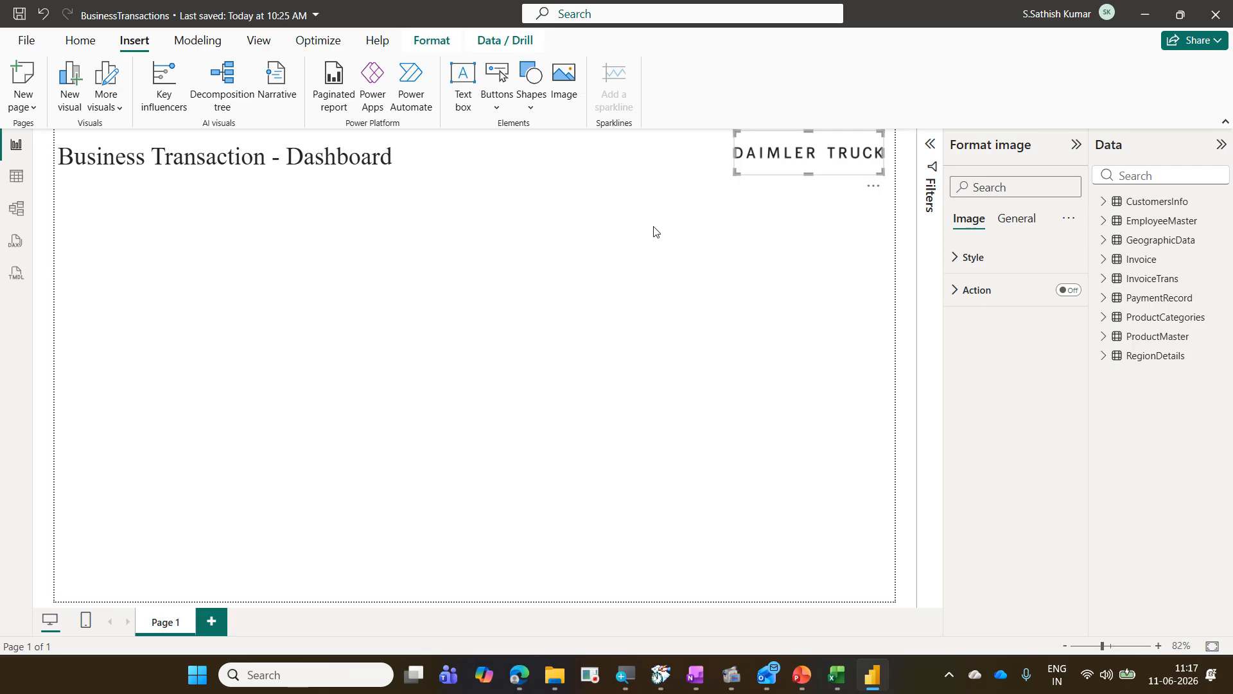
Step: Browse the themes gallery for the Custom theme, then select the title text to check its font
{"action": "left_click", "coordinate": [251, 47]}
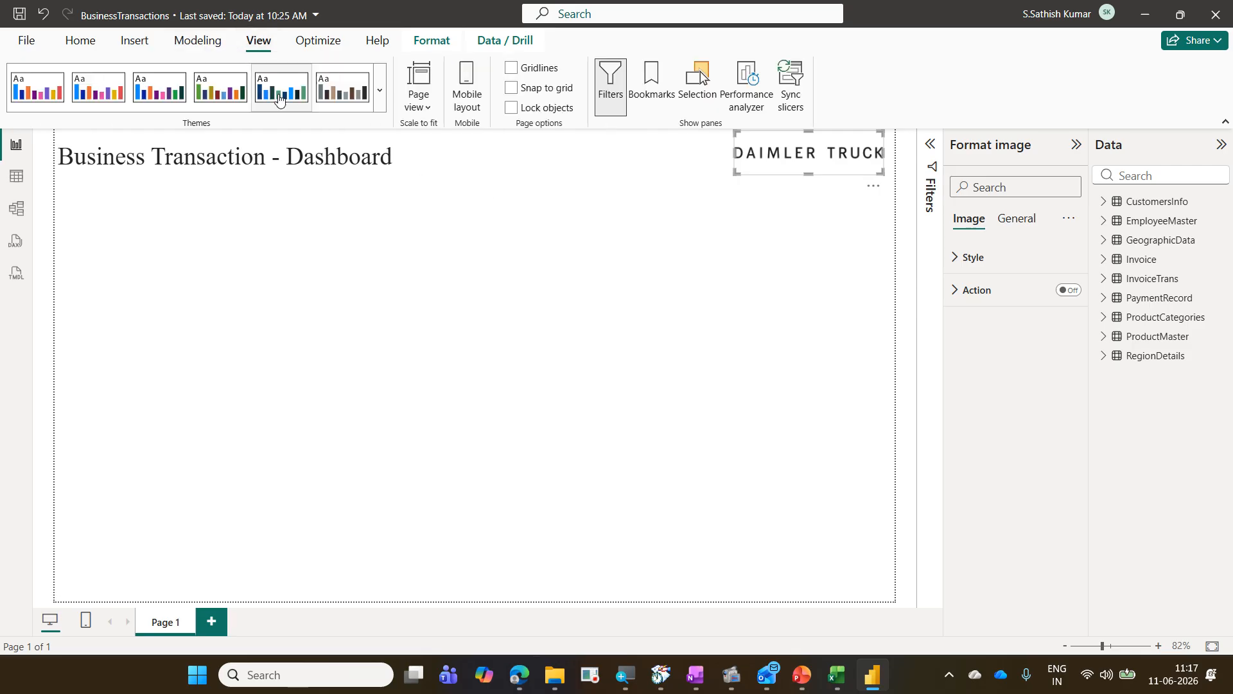
{"action": "left_click", "coordinate": [380, 108]}
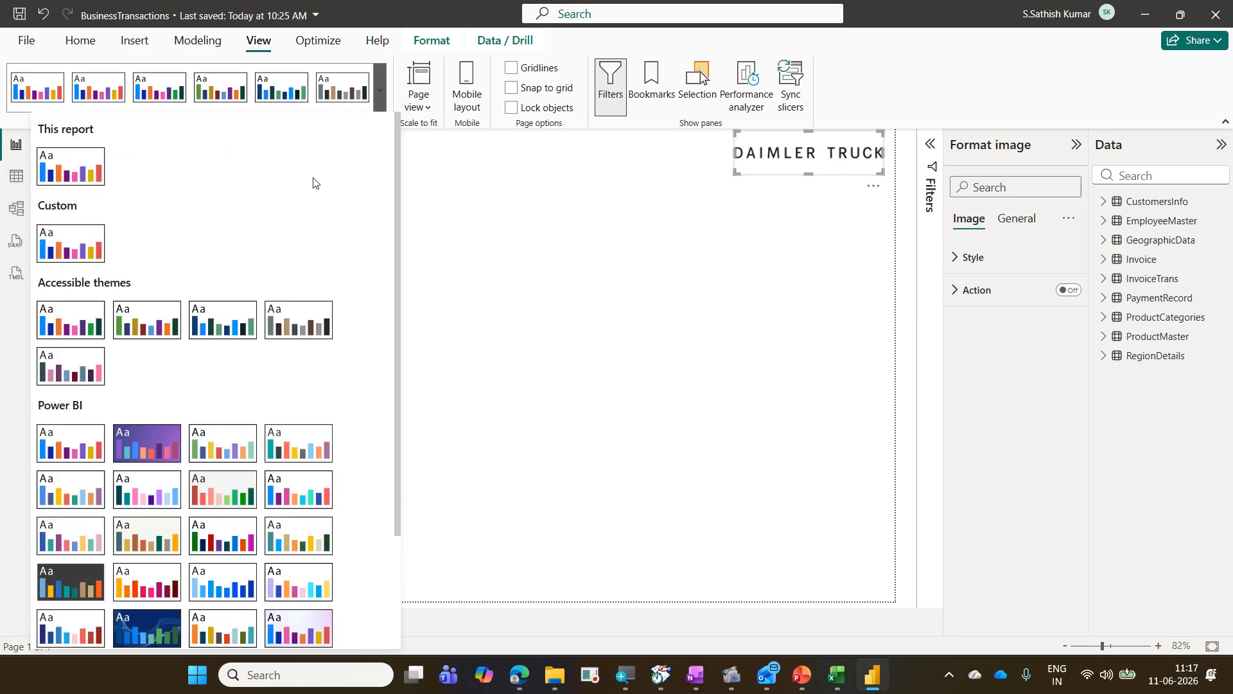
{"action": "scroll", "coordinate": [305, 212], "scroll_direction": "down", "scroll_amount": 3}
{"action": "scroll", "coordinate": [306, 212], "scroll_direction": "up", "scroll_amount": 3}
{"action": "left_click", "coordinate": [547, 267]}
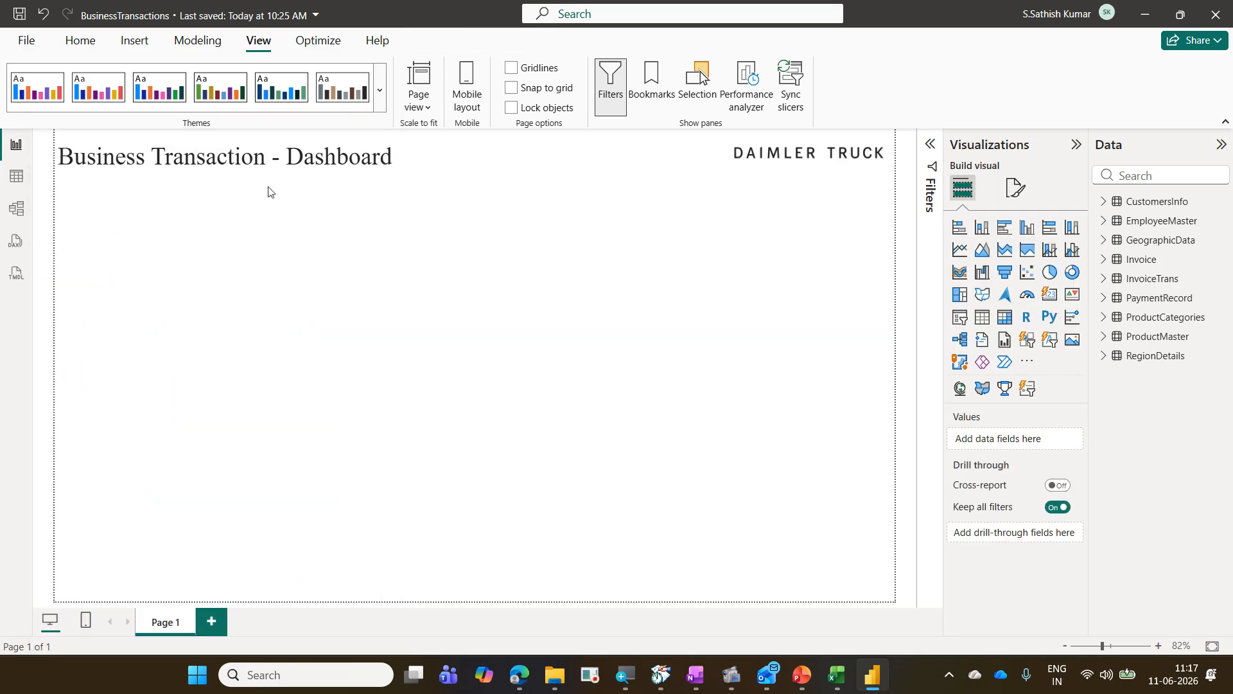
{"action": "left_click", "coordinate": [256, 157]}
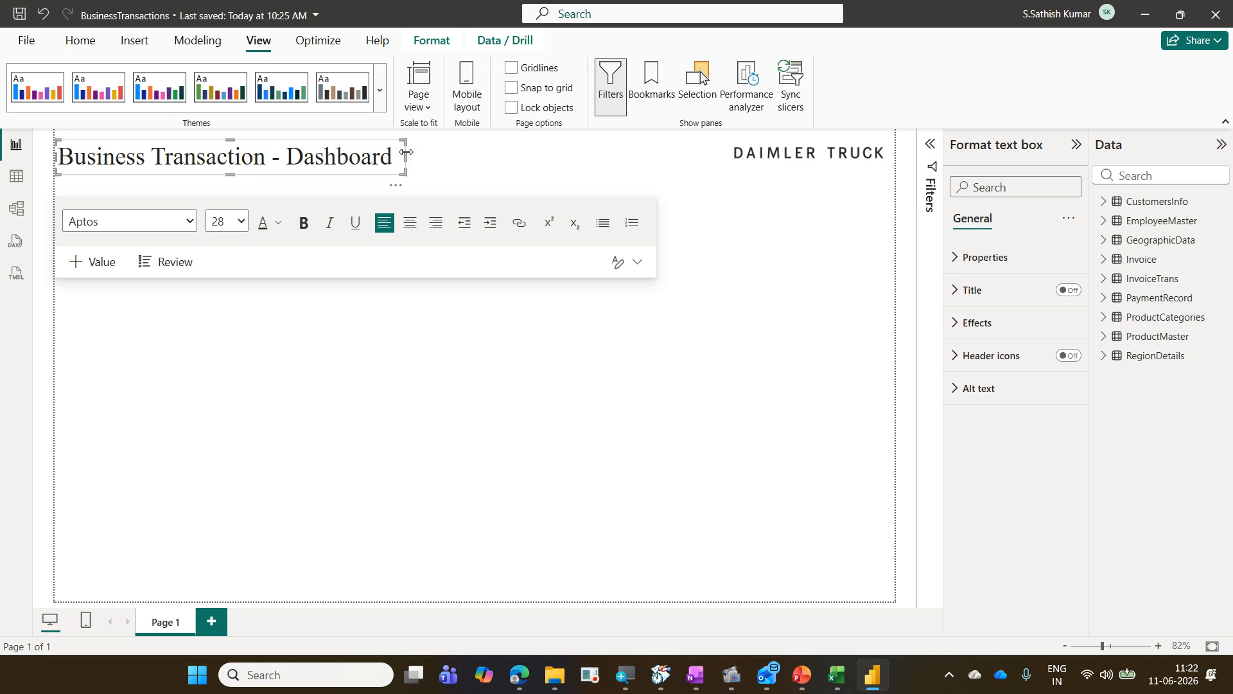
Step: Open the page formatting options and rename the page to Home
{"action": "left_click", "coordinate": [420, 404]}
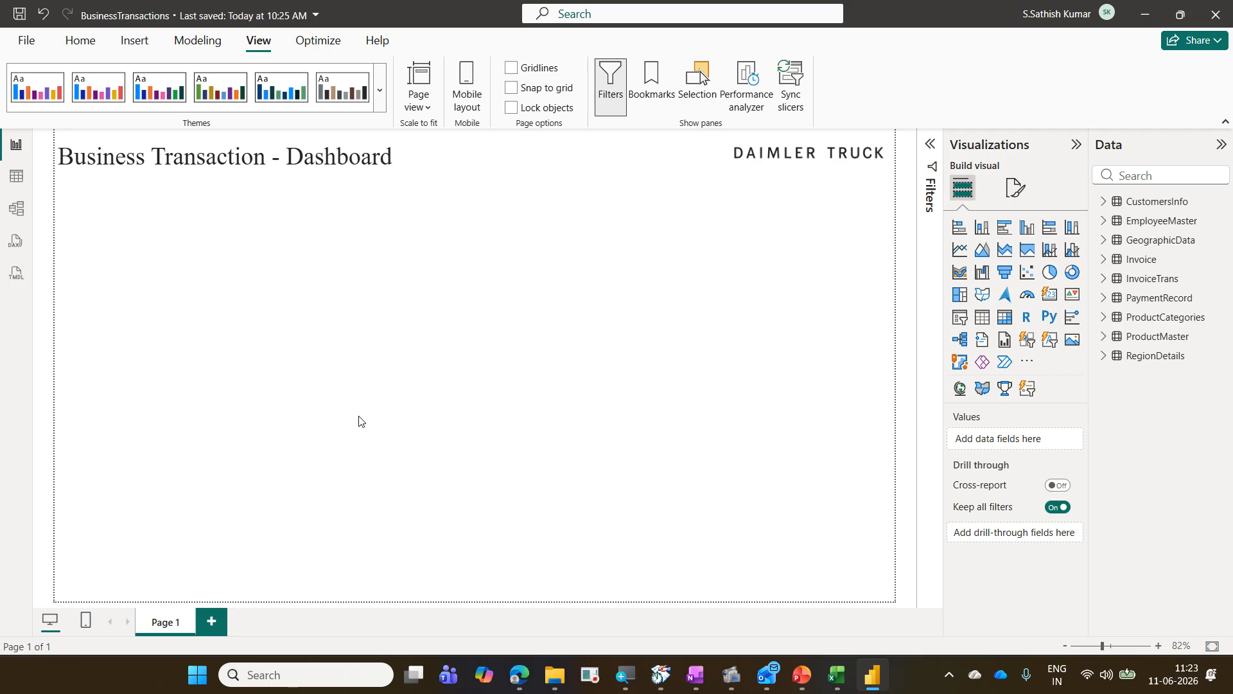
{"action": "left_click", "coordinate": [1021, 190]}
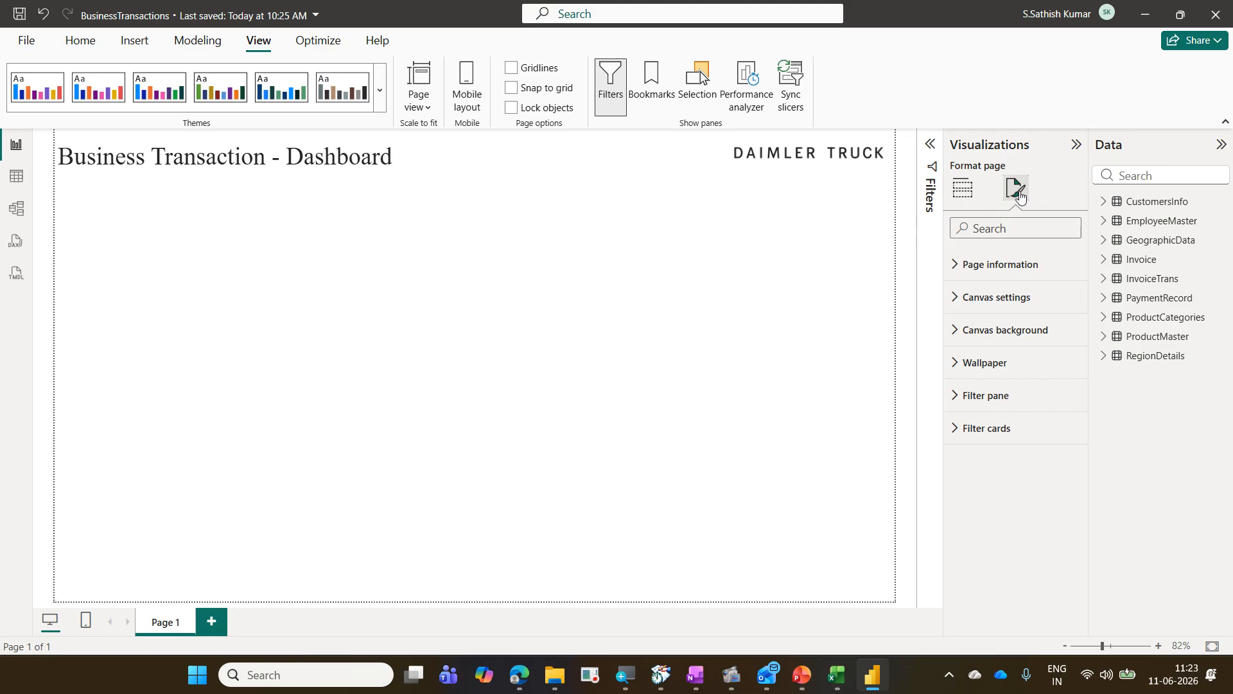
{"action": "left_click", "coordinate": [1008, 266]}
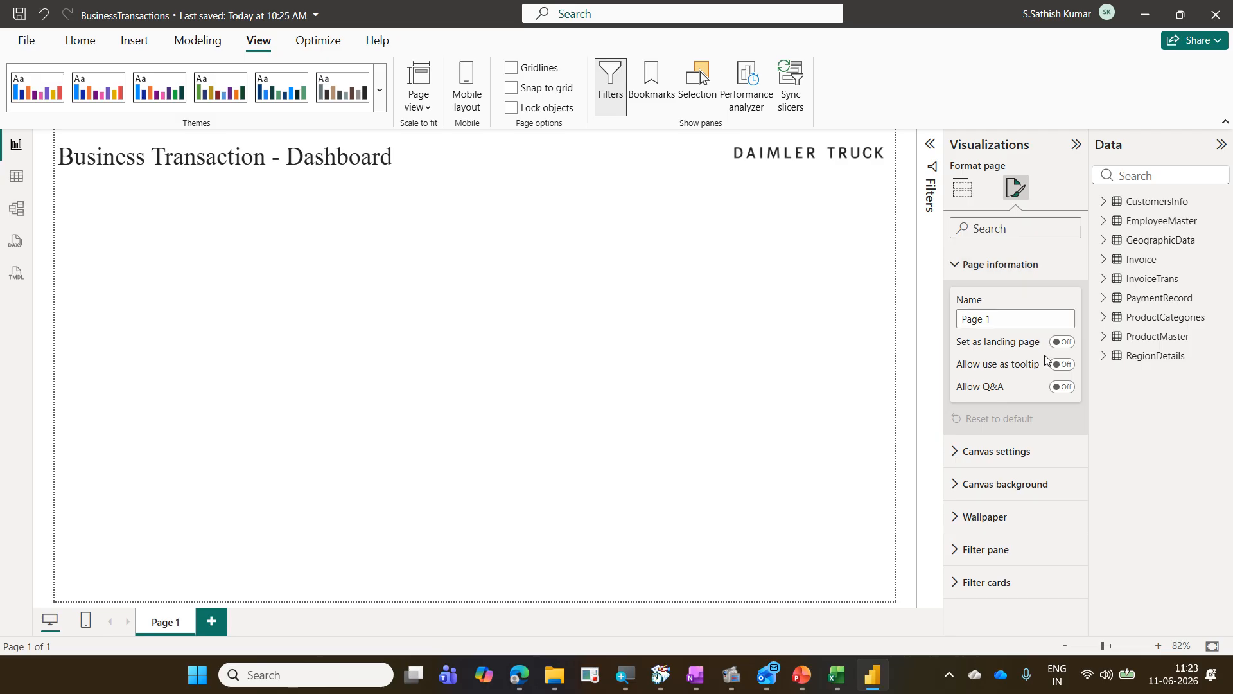
{"action": "mouse_move", "coordinate": [1020, 346]}
{"action": "left_click_drag", "start_coordinate": [1002, 318], "coordinate": [913, 327]}
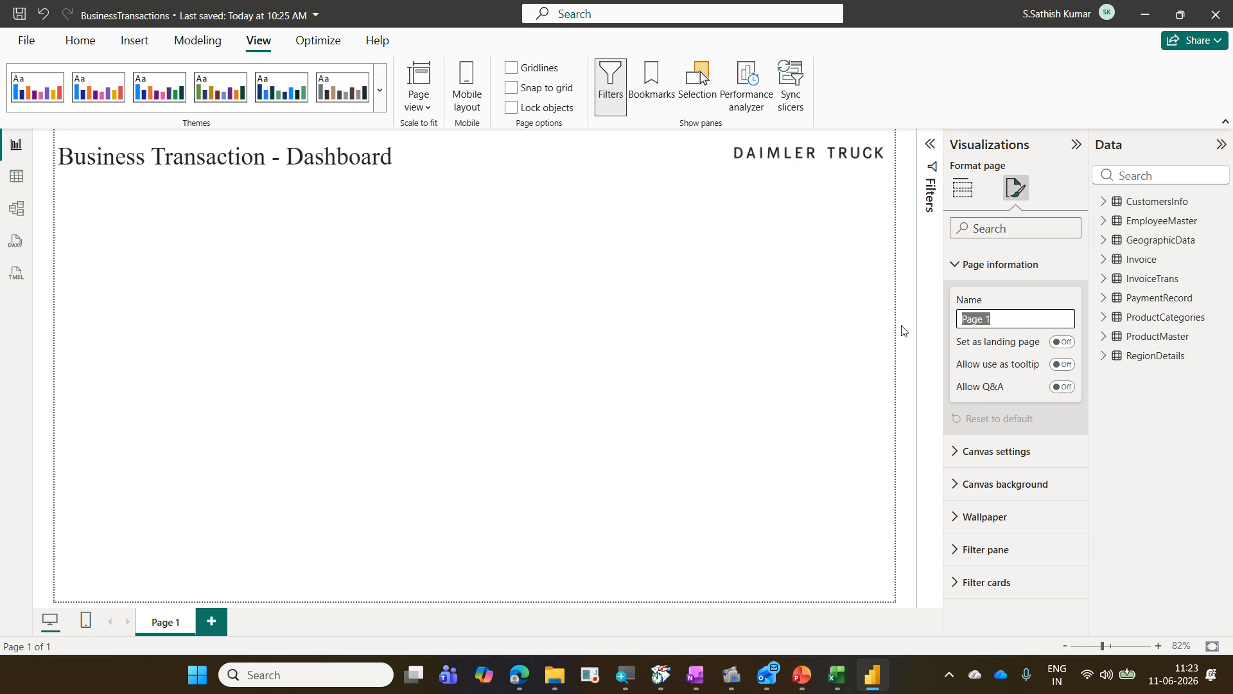
{"action": "type", "text": "Home"}
{"action": "key", "text": "Return"}
{"action": "double_click", "coordinate": [170, 626]}
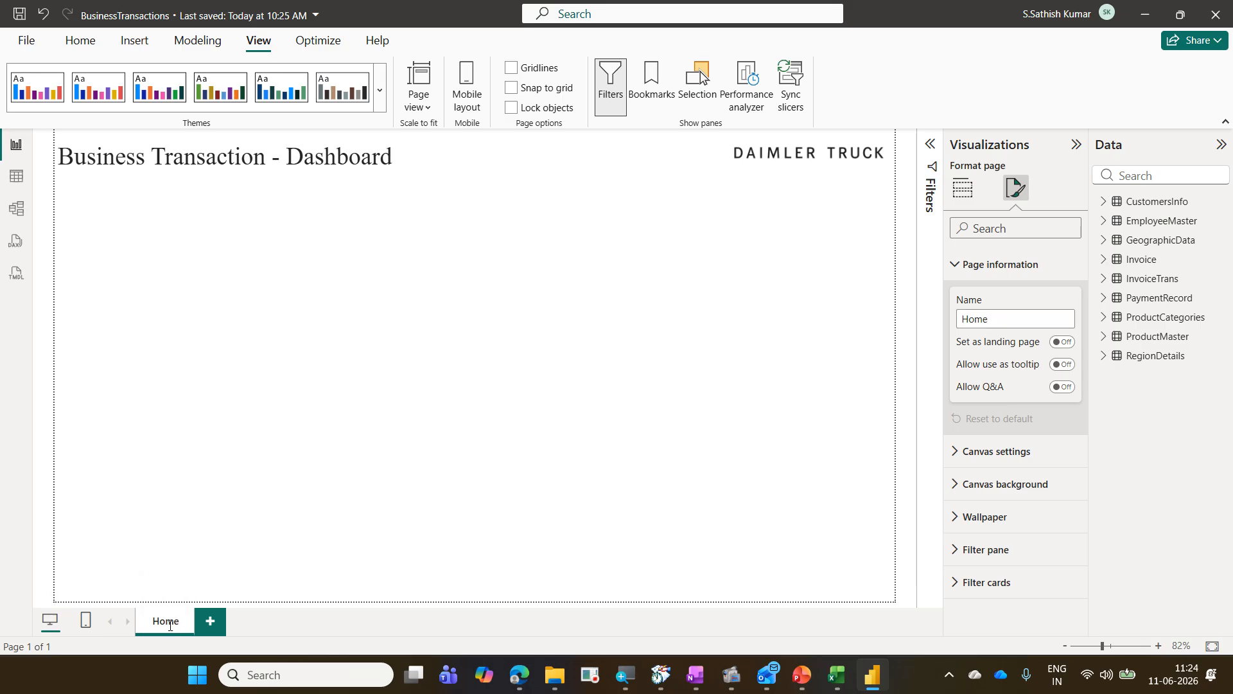
{"action": "right_click", "coordinate": [169, 625]}
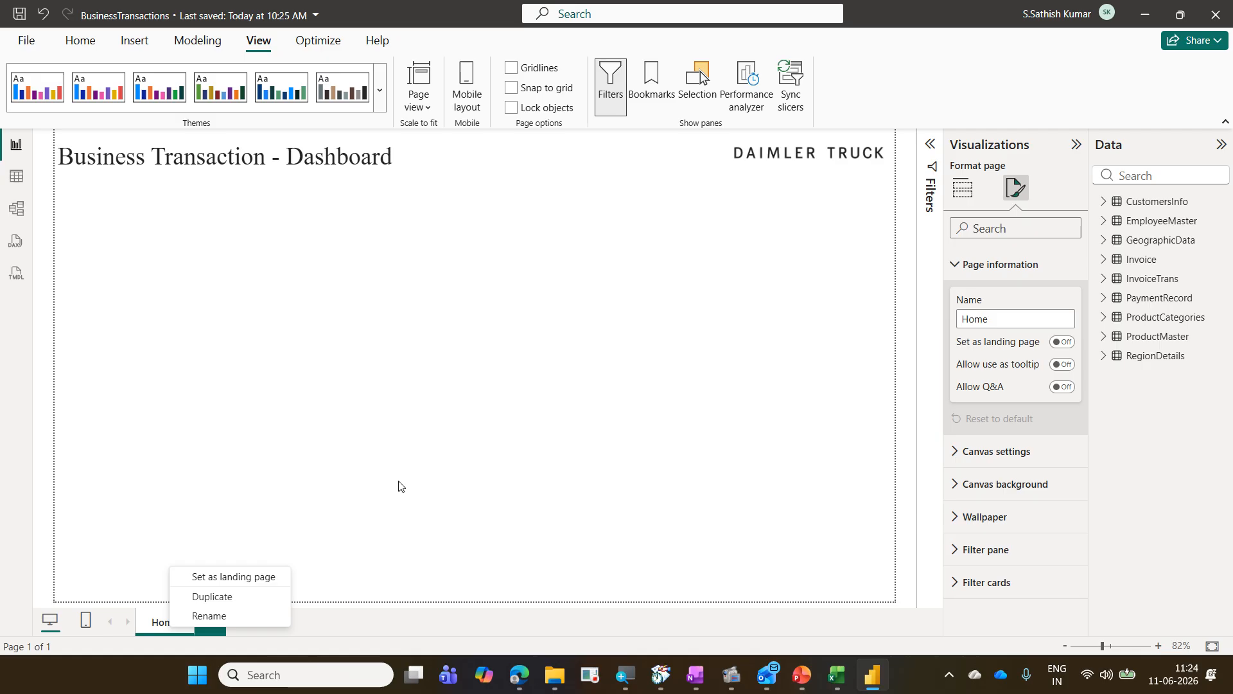
{"action": "left_click", "coordinate": [726, 413]}
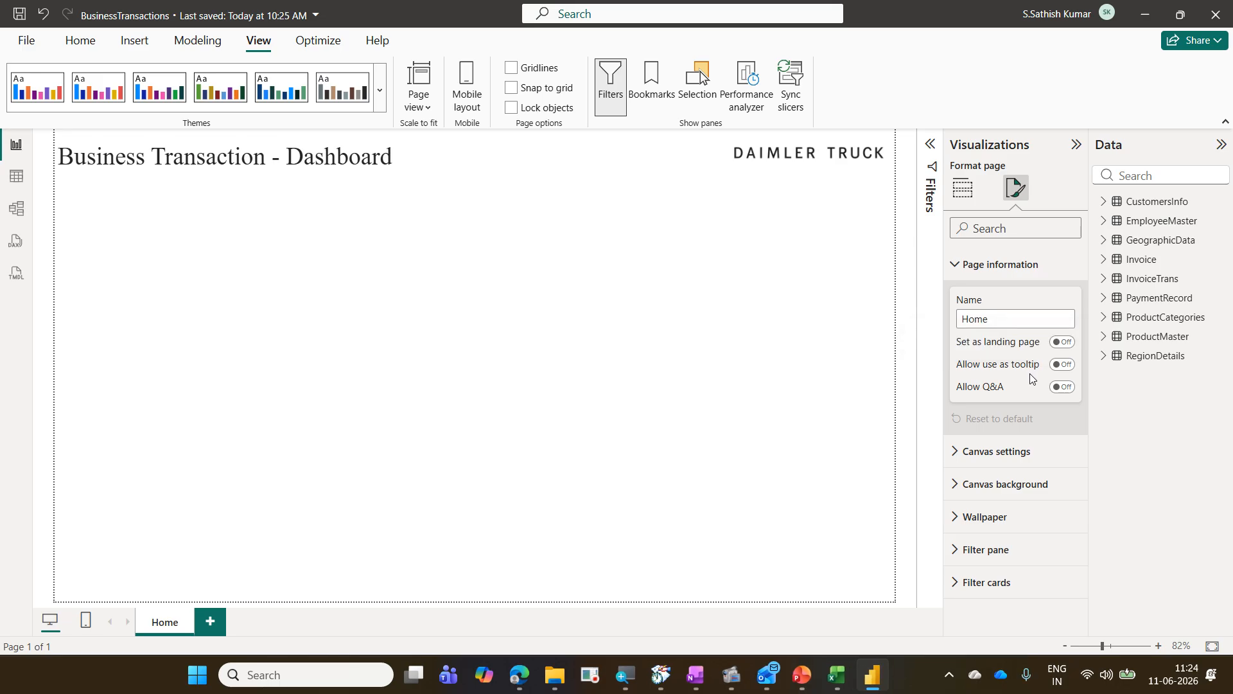
Step: Review the canvas type options in the canvas settings, keeping the 16:9 type
{"action": "left_click", "coordinate": [1000, 266]}
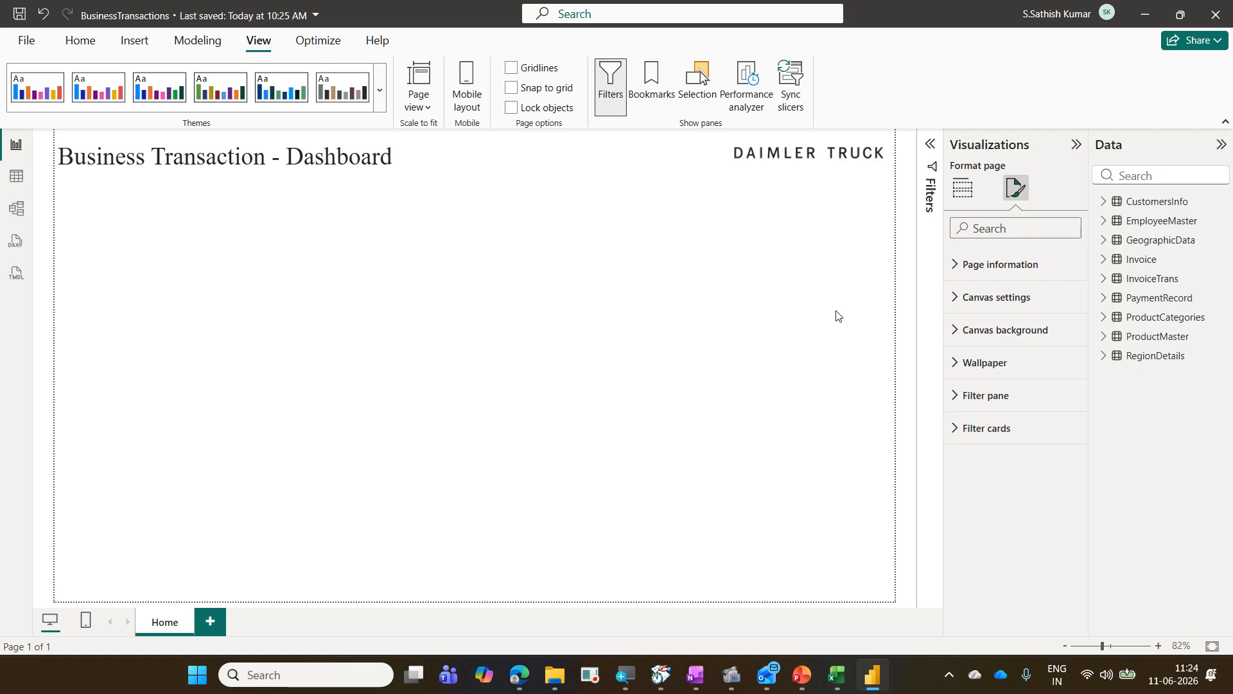
{"action": "left_click", "coordinate": [1002, 311]}
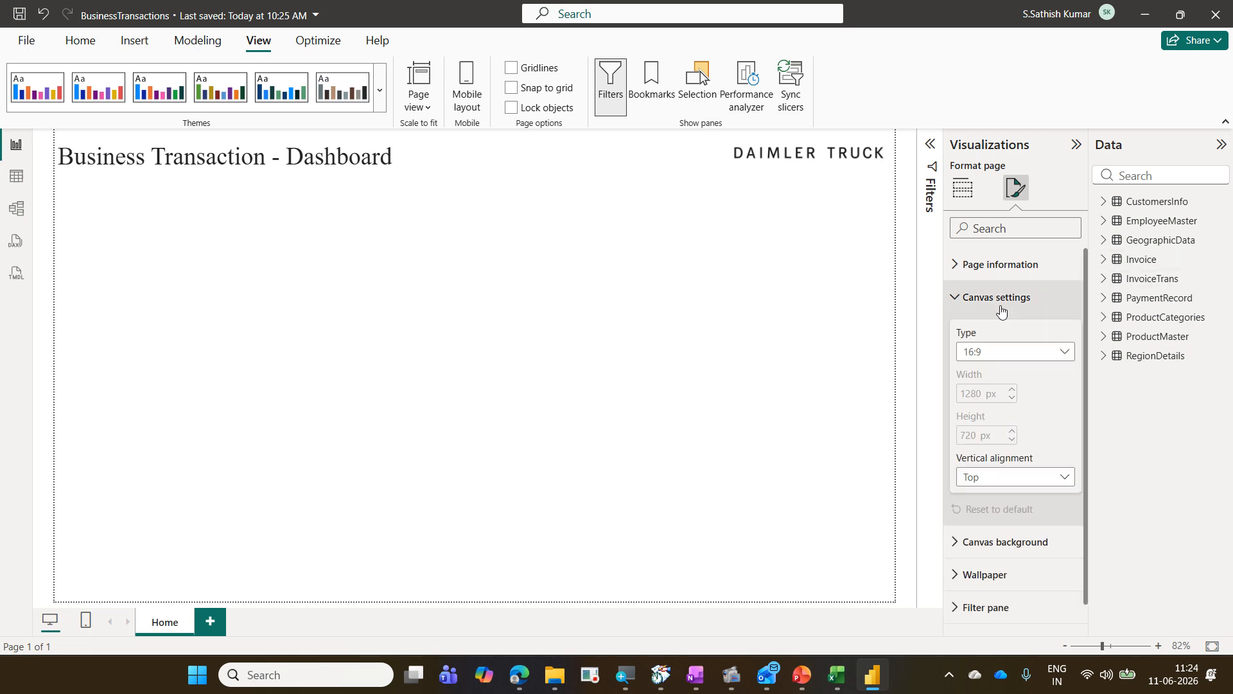
{"action": "left_click", "coordinate": [1040, 355]}
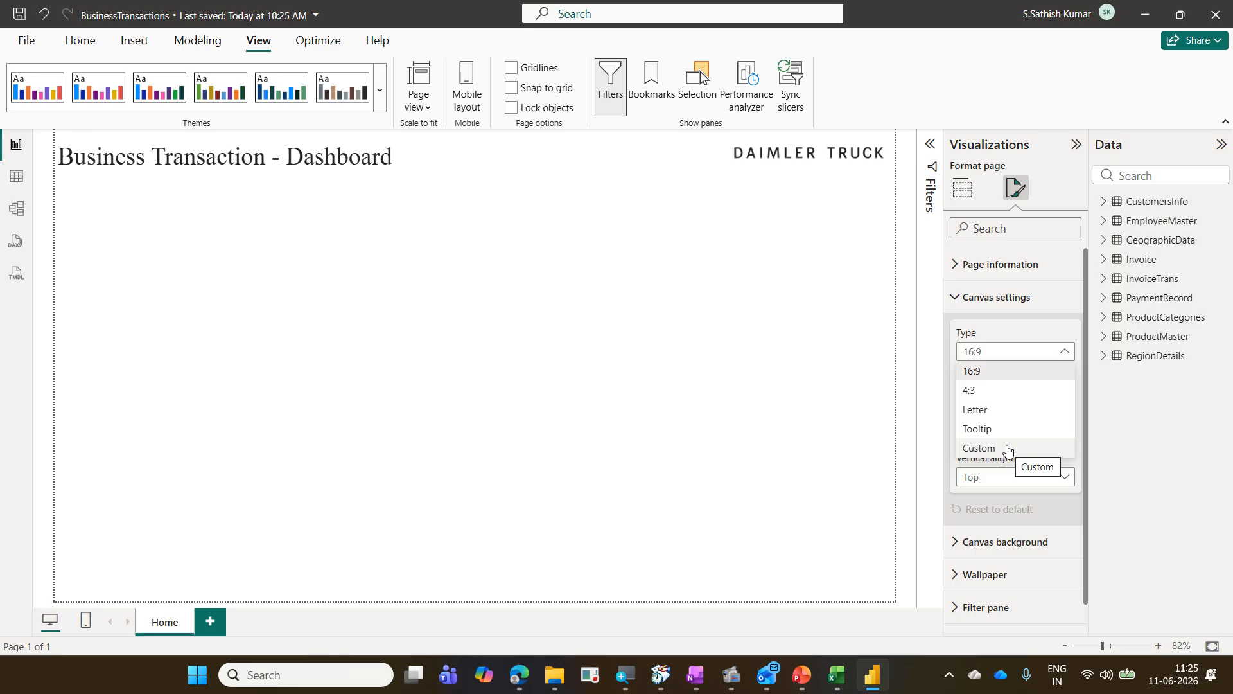
{"action": "left_click", "coordinate": [1011, 371]}
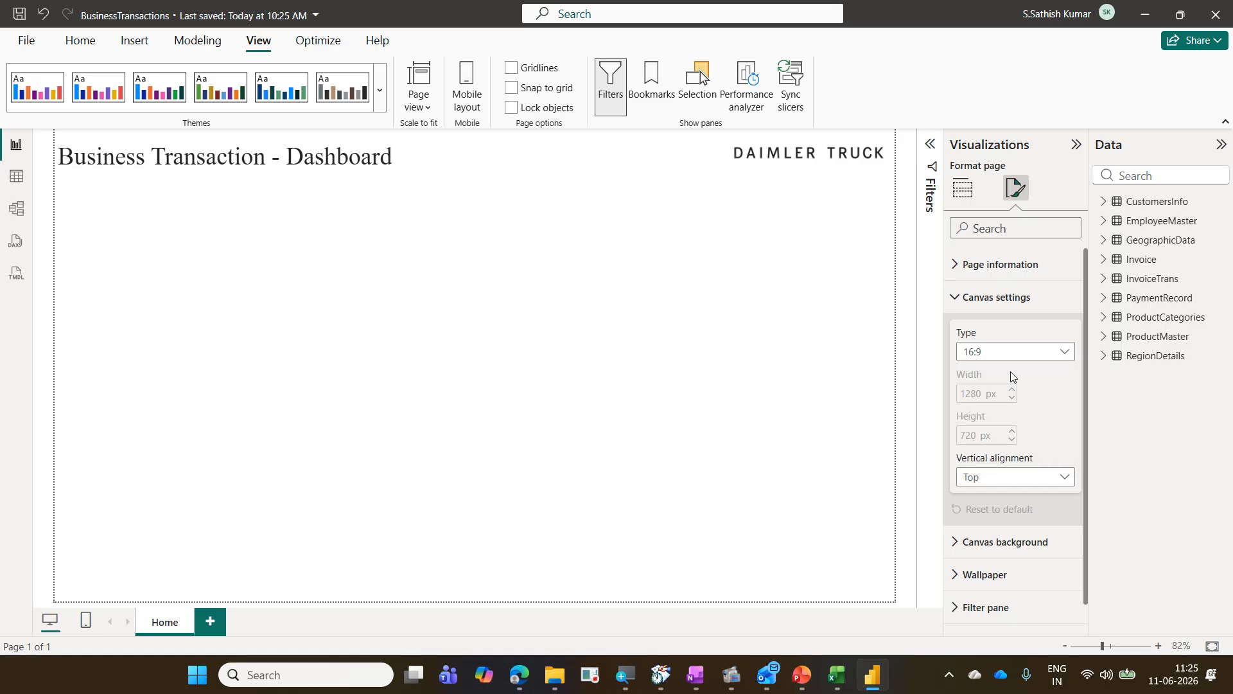
Step: Switch the canvas vertical alignment to Middle and back to Top
{"action": "left_click", "coordinate": [1020, 483]}
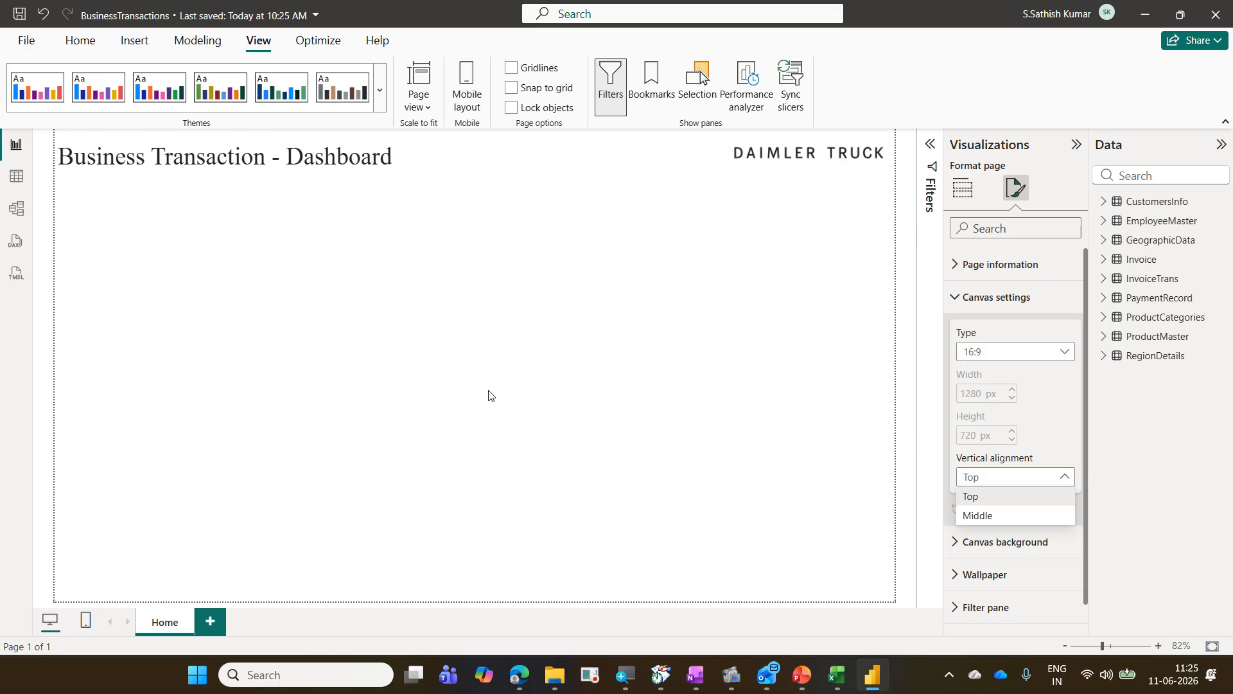
{"action": "left_click", "coordinate": [1006, 519]}
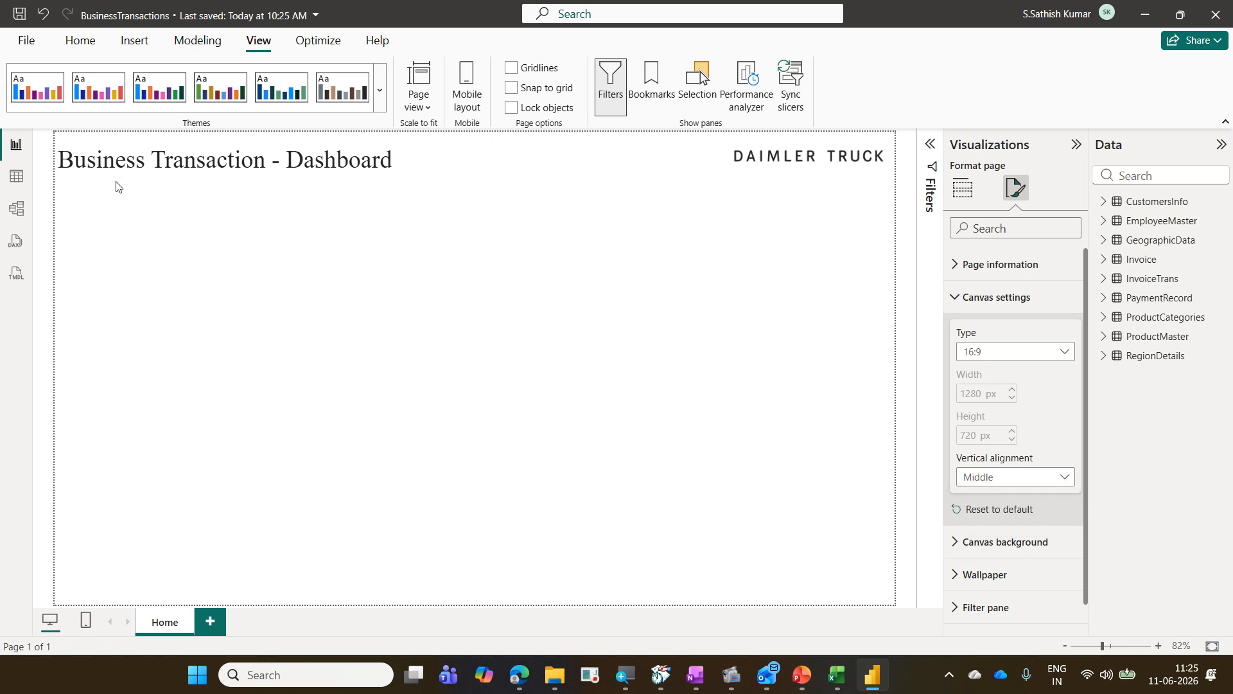
{"action": "left_click", "coordinate": [1038, 478]}
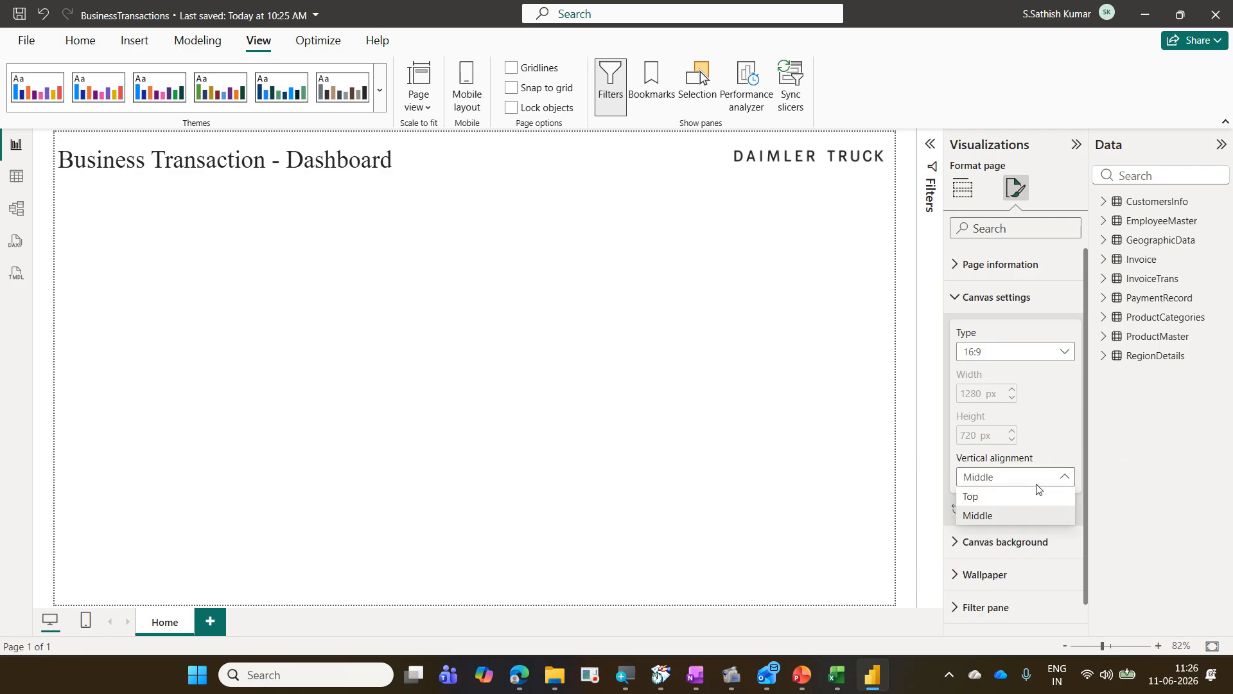
{"action": "left_click", "coordinate": [1035, 496]}
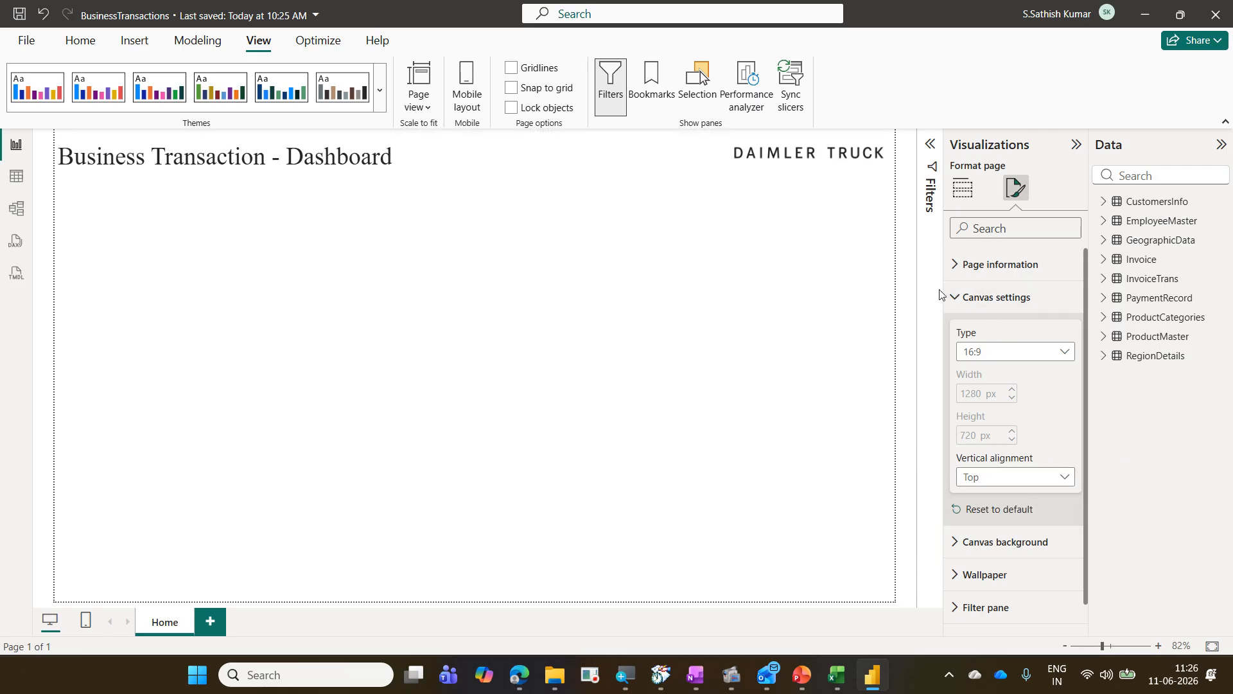
{"action": "left_click", "coordinate": [956, 302]}
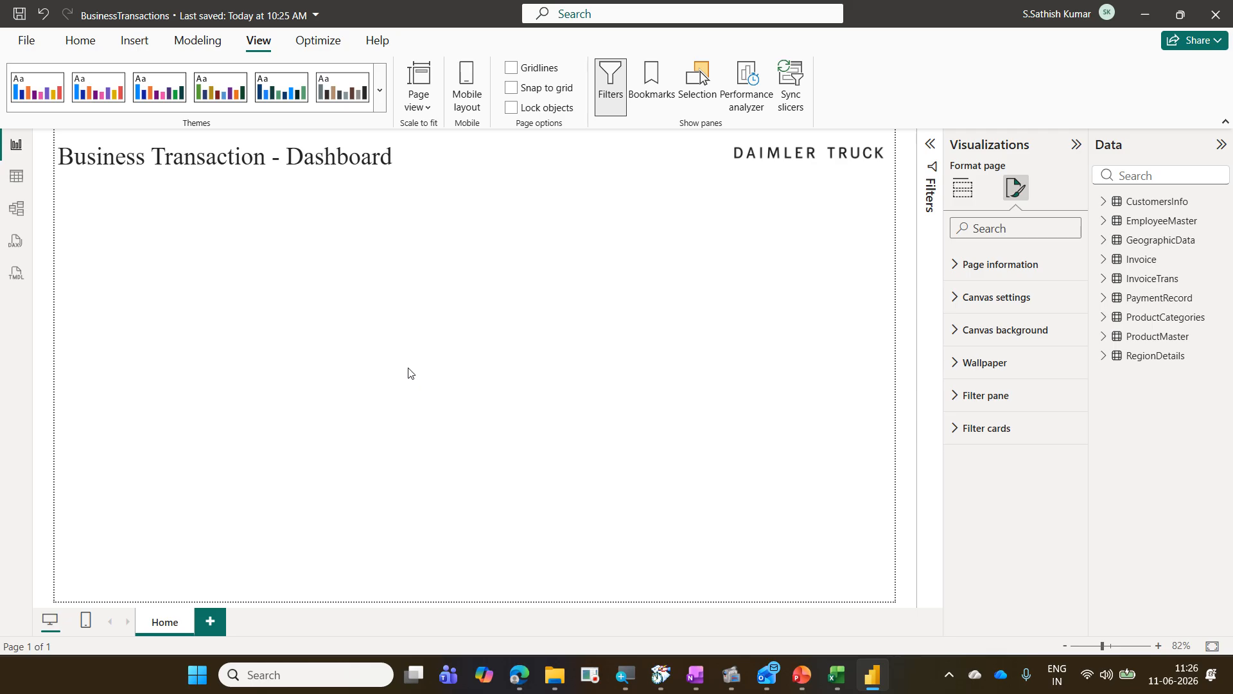
Step: Set the canvas background color to light blue with 0% transparency
{"action": "left_click", "coordinate": [989, 335]}
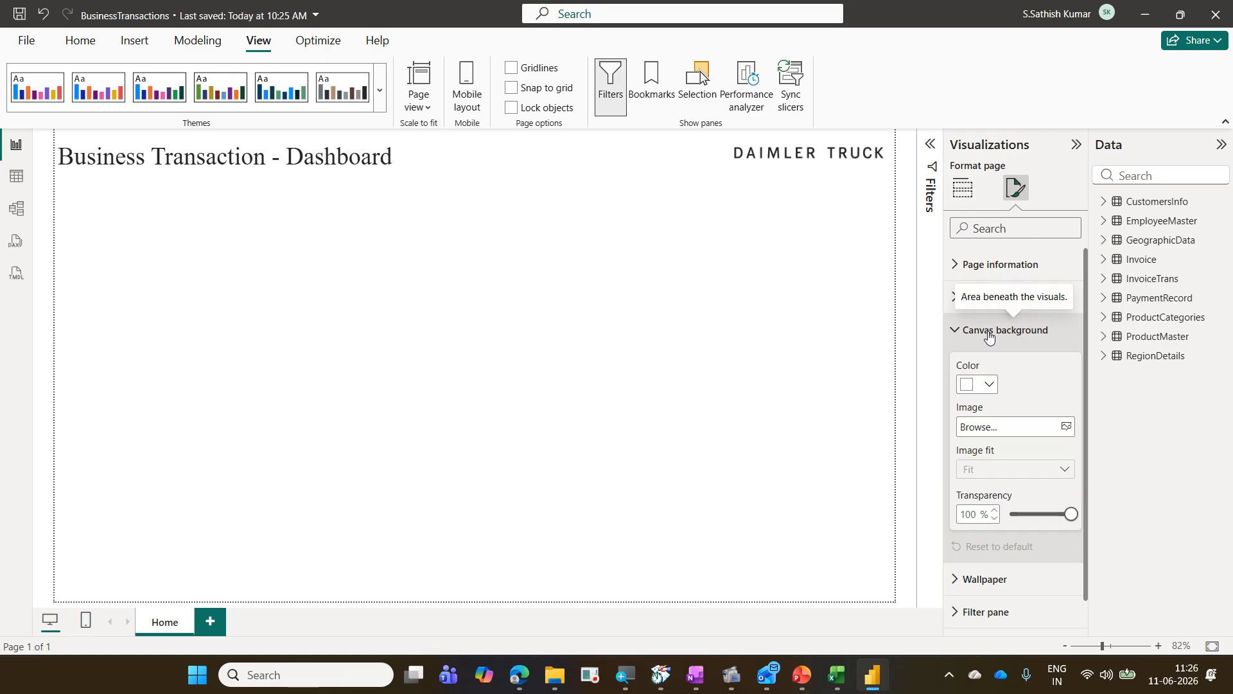
{"action": "left_click", "coordinate": [991, 385]}
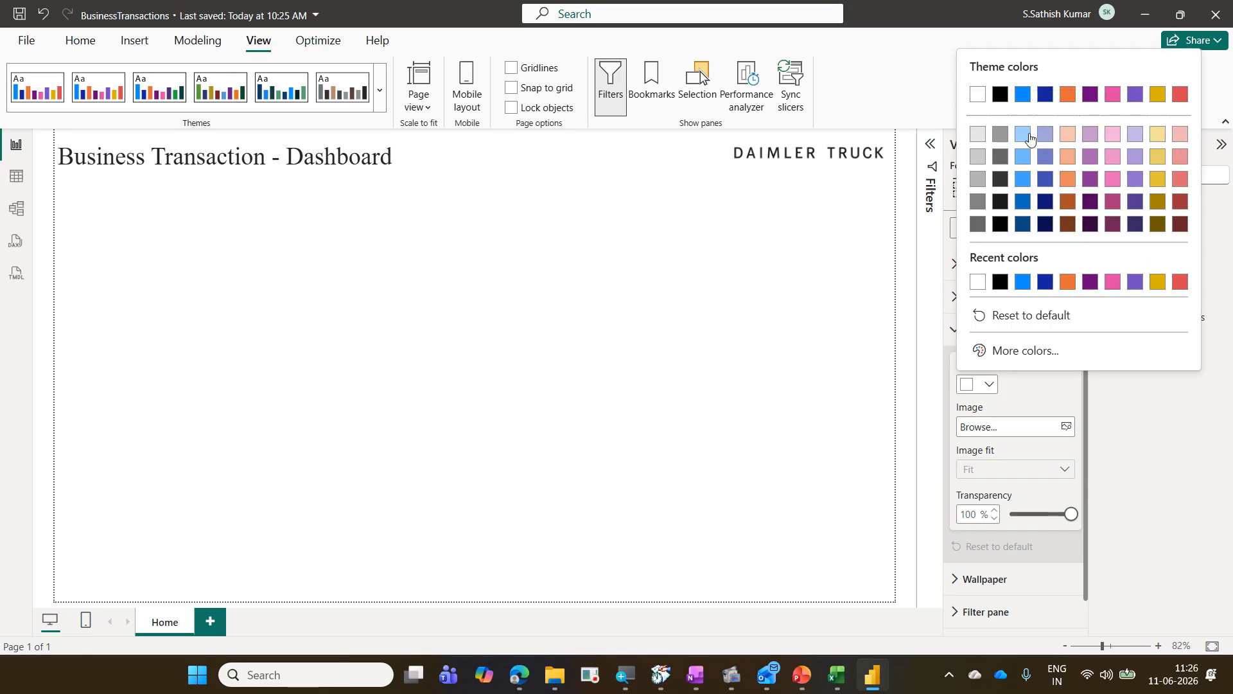
{"action": "left_click", "coordinate": [1024, 134]}
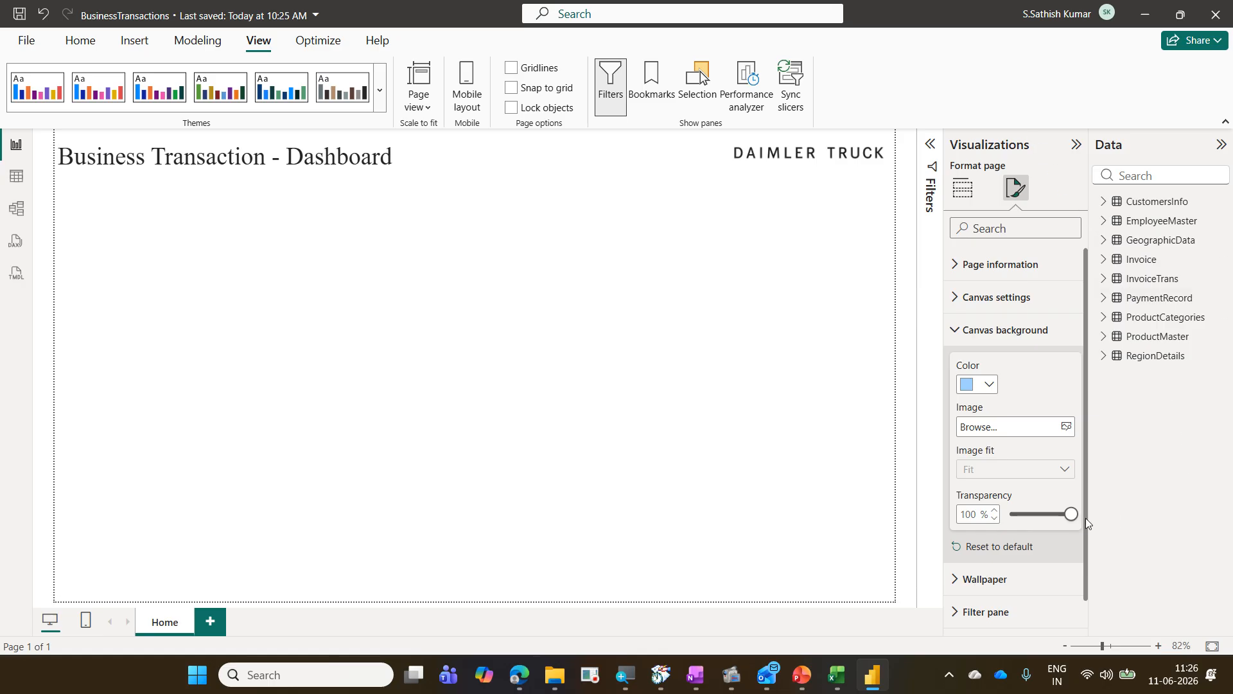
{"action": "left_click_drag", "start_coordinate": [1074, 519], "coordinate": [1013, 515]}
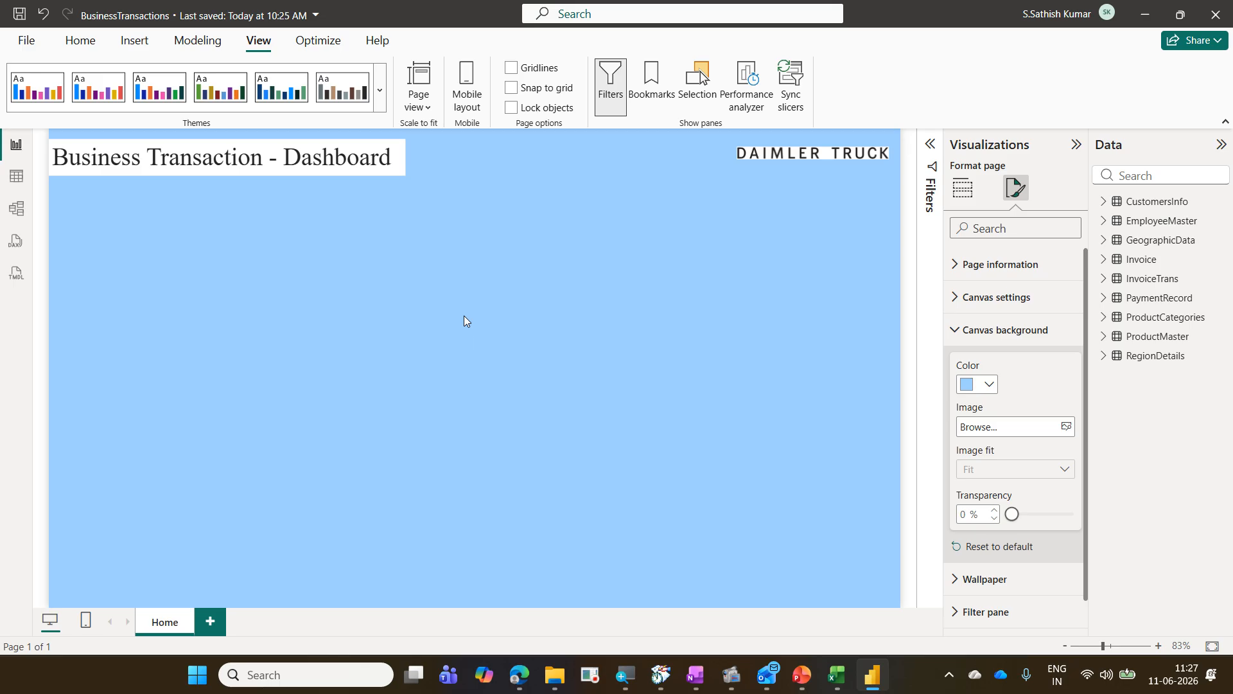
Step: Set the canvas background image to DaimlerTruck.png from the CorporateTraining LogosOfCompanies folder
{"action": "left_click", "coordinate": [1065, 427]}
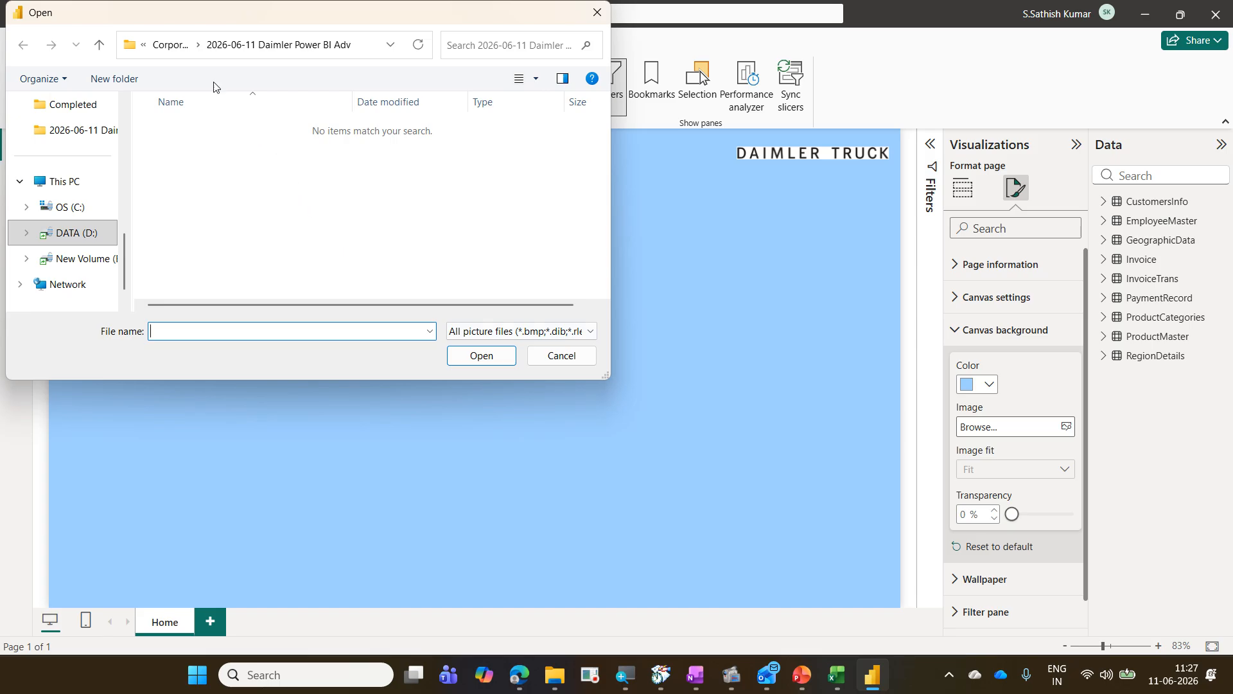
{"action": "left_click", "coordinate": [182, 55]}
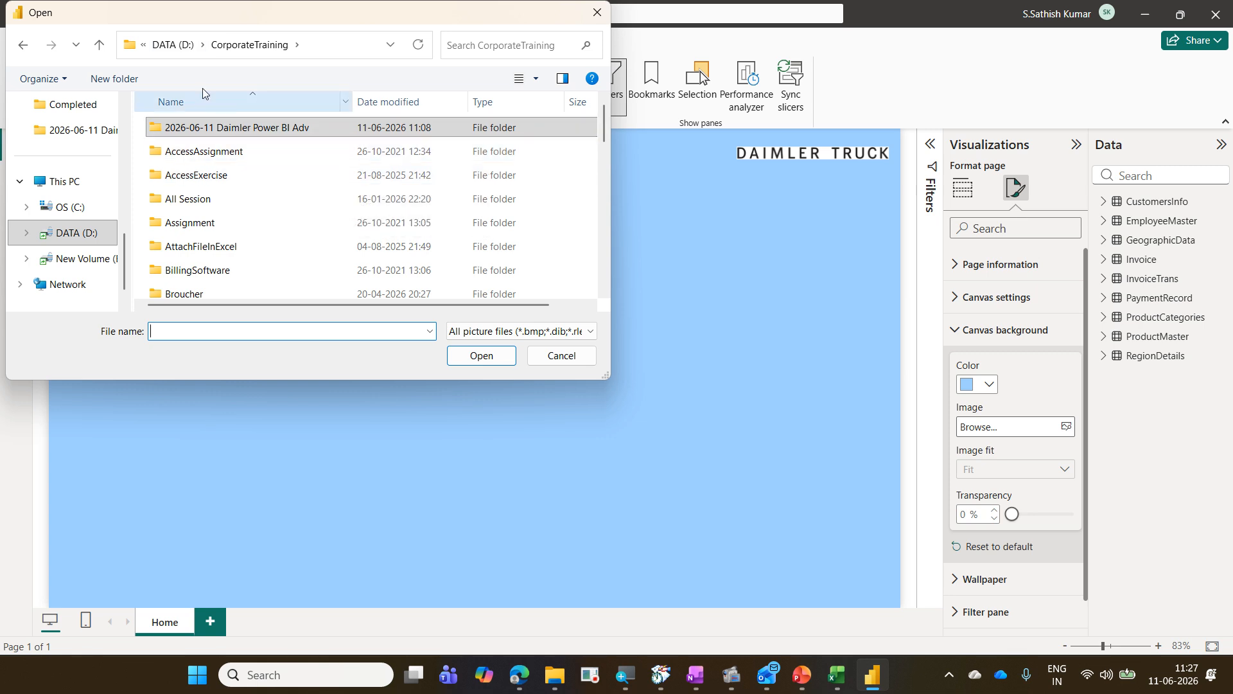
{"action": "left_click", "coordinate": [229, 183]}
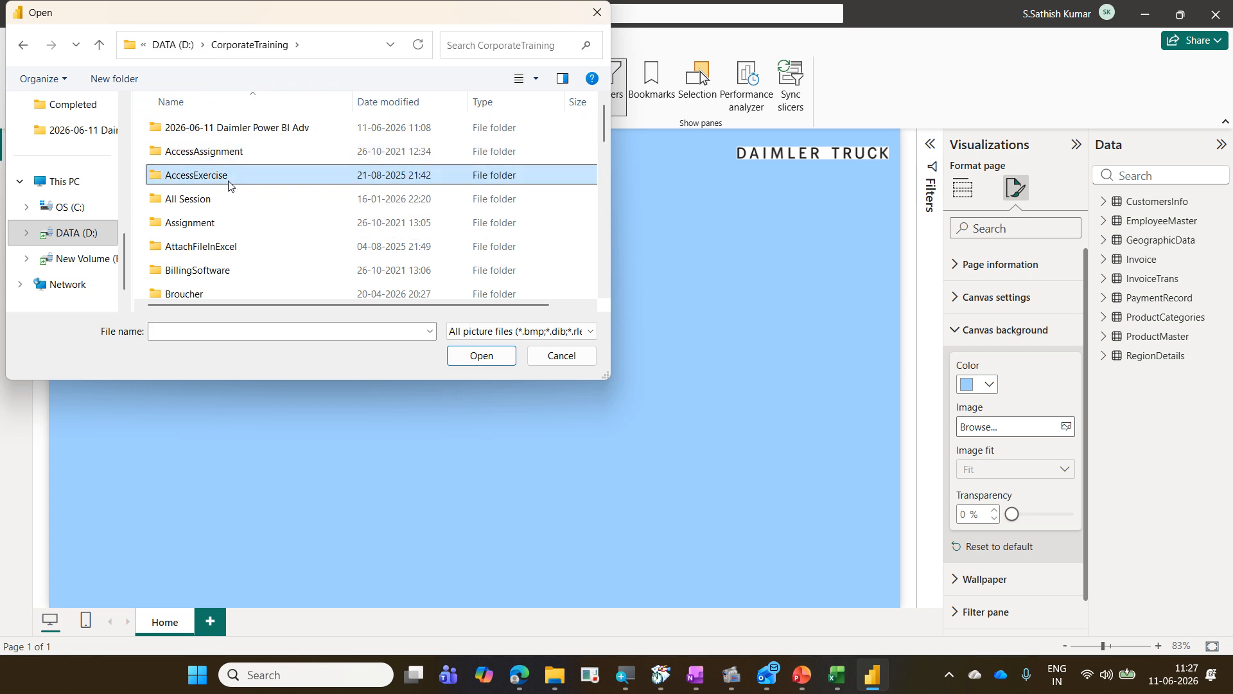
{"action": "key", "text": "l"}
{"action": "double_click", "coordinate": [234, 126]}
{"action": "left_click", "coordinate": [357, 258]}
{"action": "key", "text": "d"}
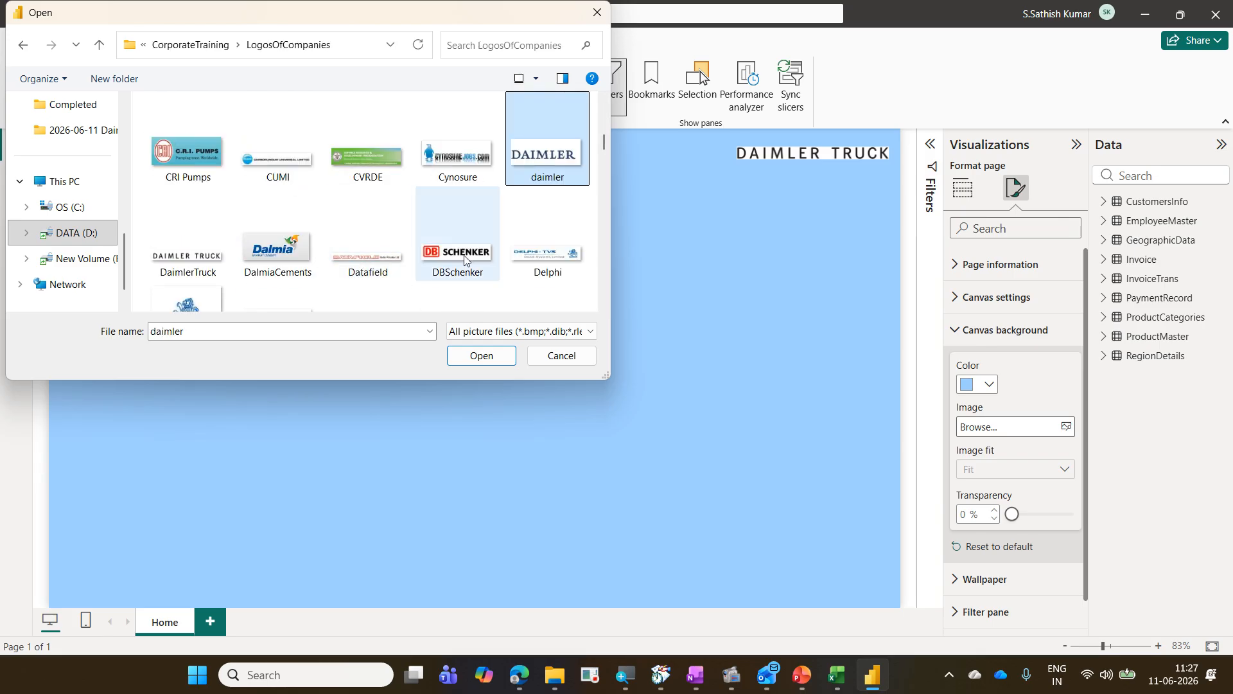
{"action": "left_click", "coordinate": [210, 271]}
{"action": "left_click", "coordinate": [450, 356]}
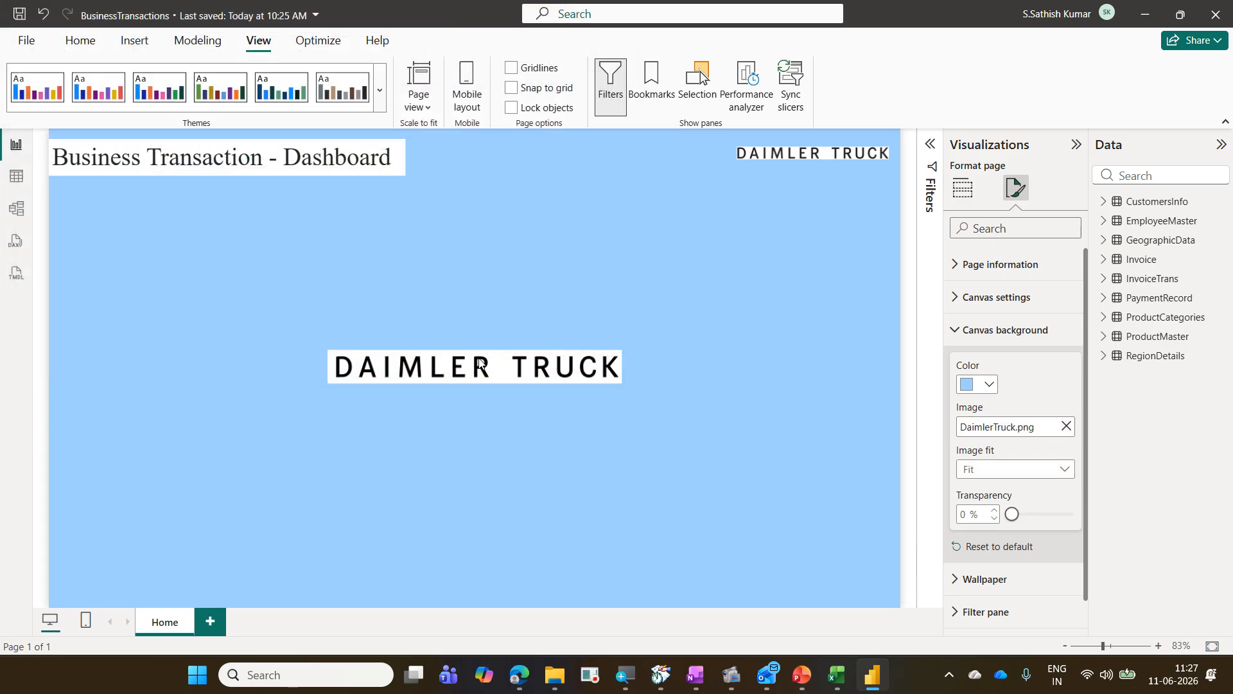
Step: Set the canvas background image fit to Fill
{"action": "left_click", "coordinate": [1021, 471]}
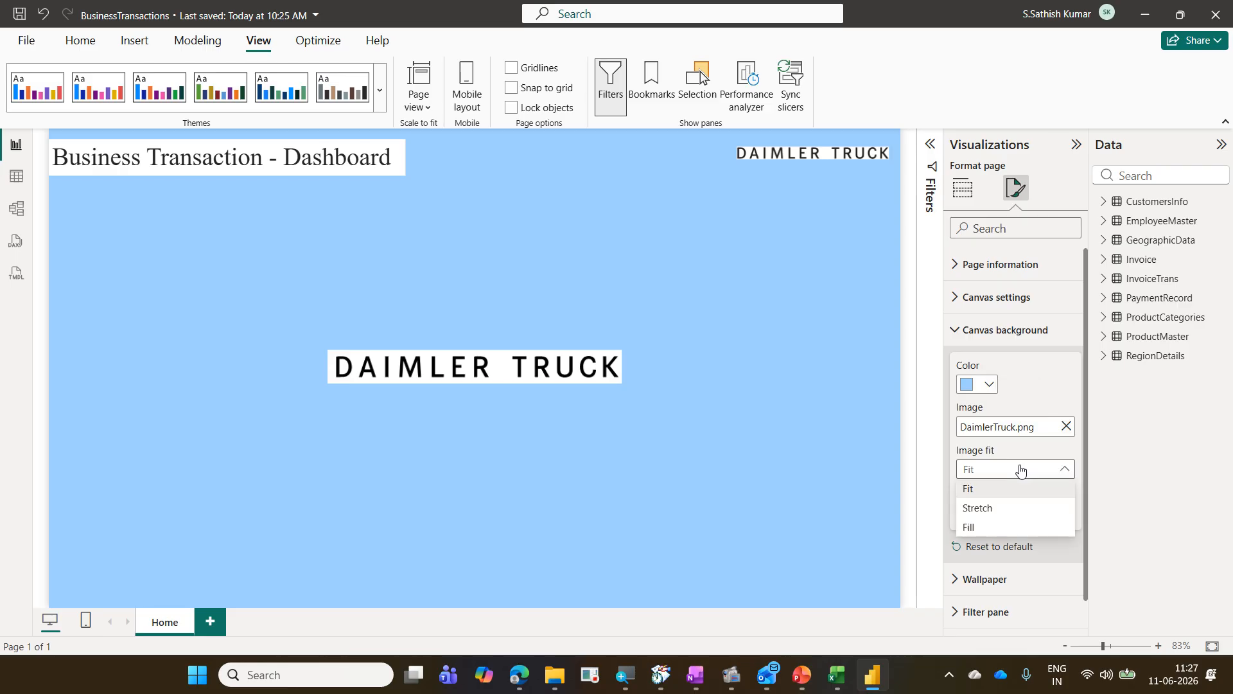
{"action": "left_click", "coordinate": [1036, 386]}
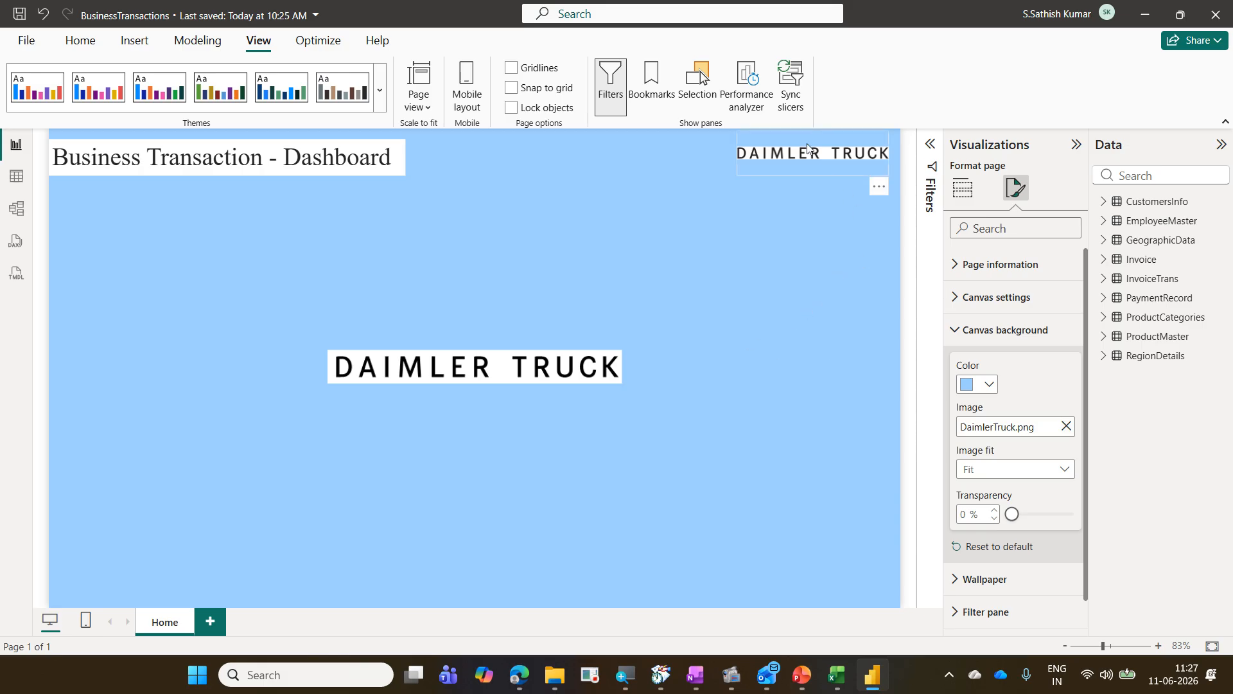
{"action": "left_click", "coordinate": [1058, 475]}
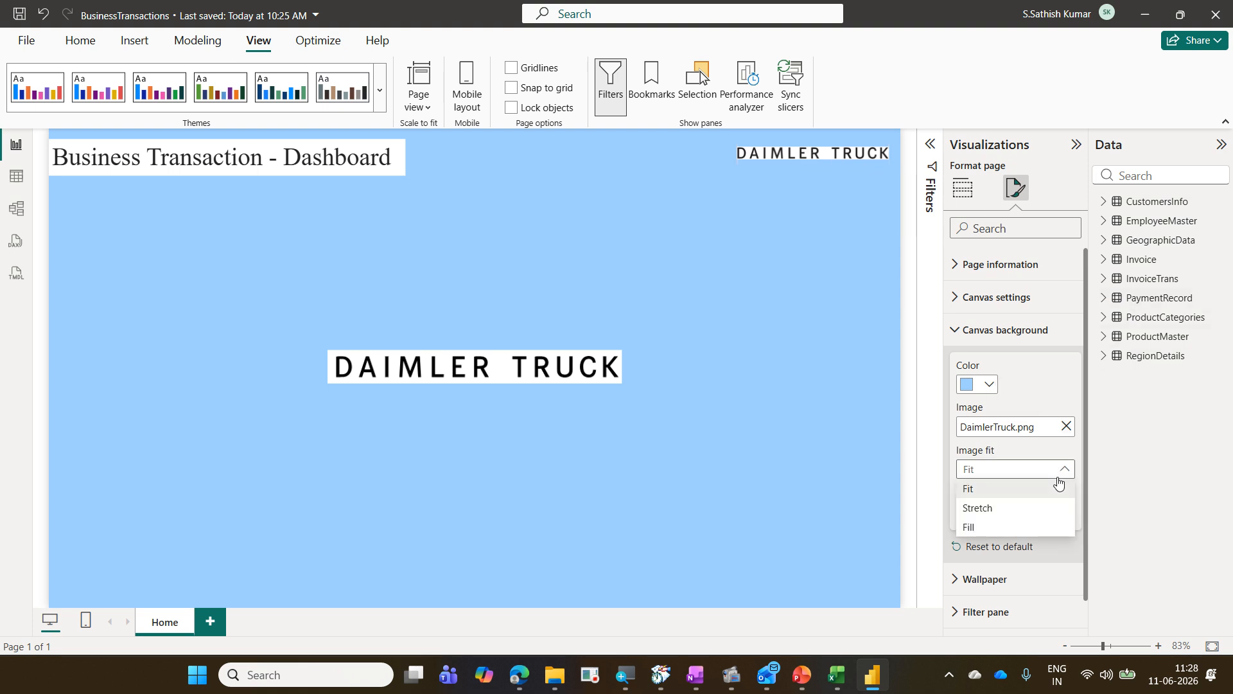
{"action": "left_click", "coordinate": [1030, 527]}
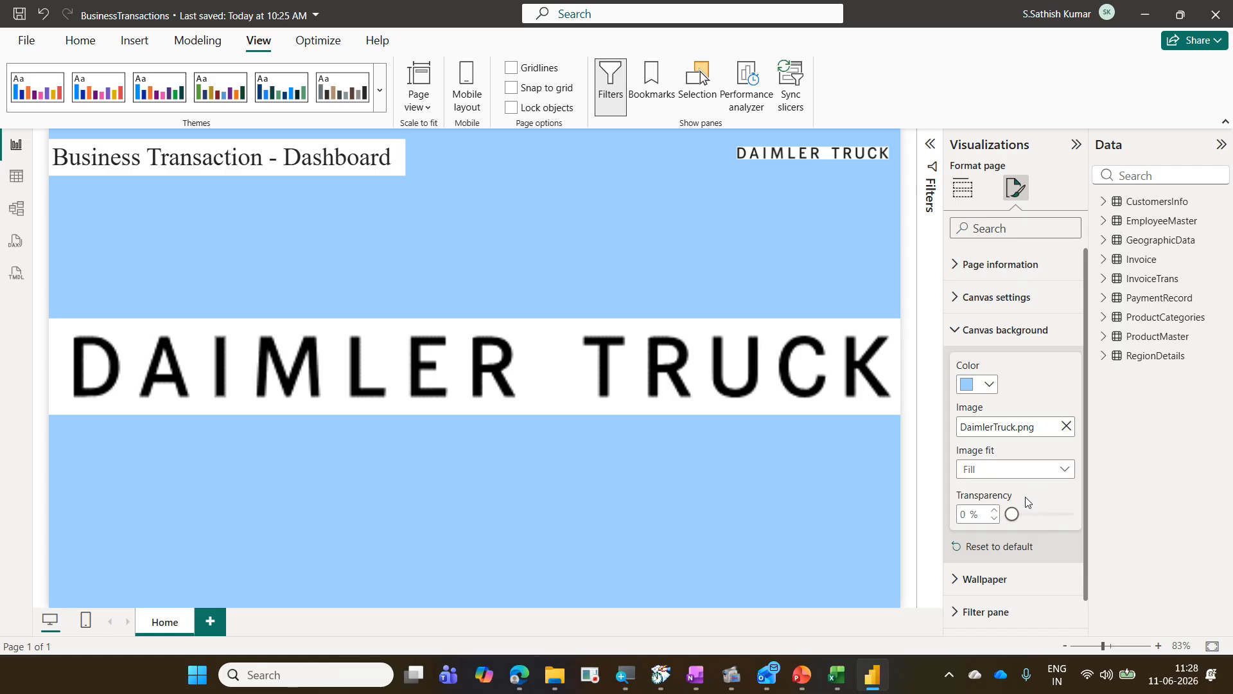
Step: Try a 65% transparency for the canvas background, returning it to 0%
{"action": "left_click_drag", "start_coordinate": [1015, 514], "coordinate": [1051, 515]}
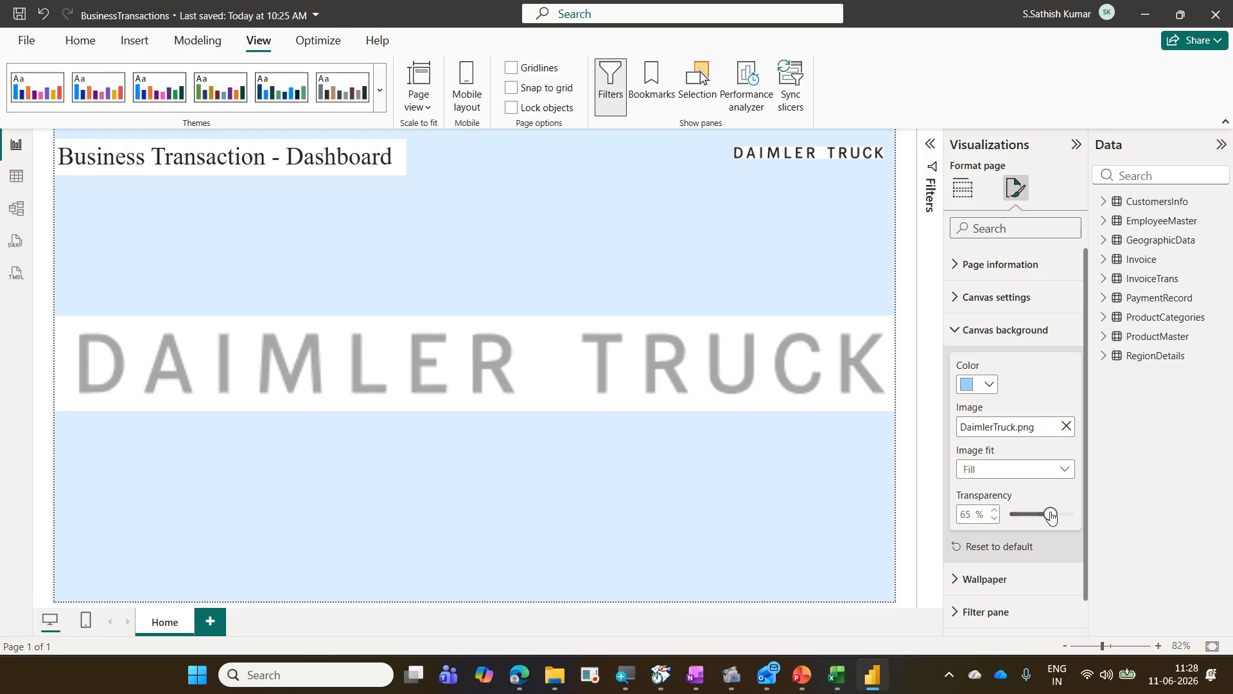
{"action": "left_click_drag", "start_coordinate": [1050, 517], "coordinate": [1006, 526]}
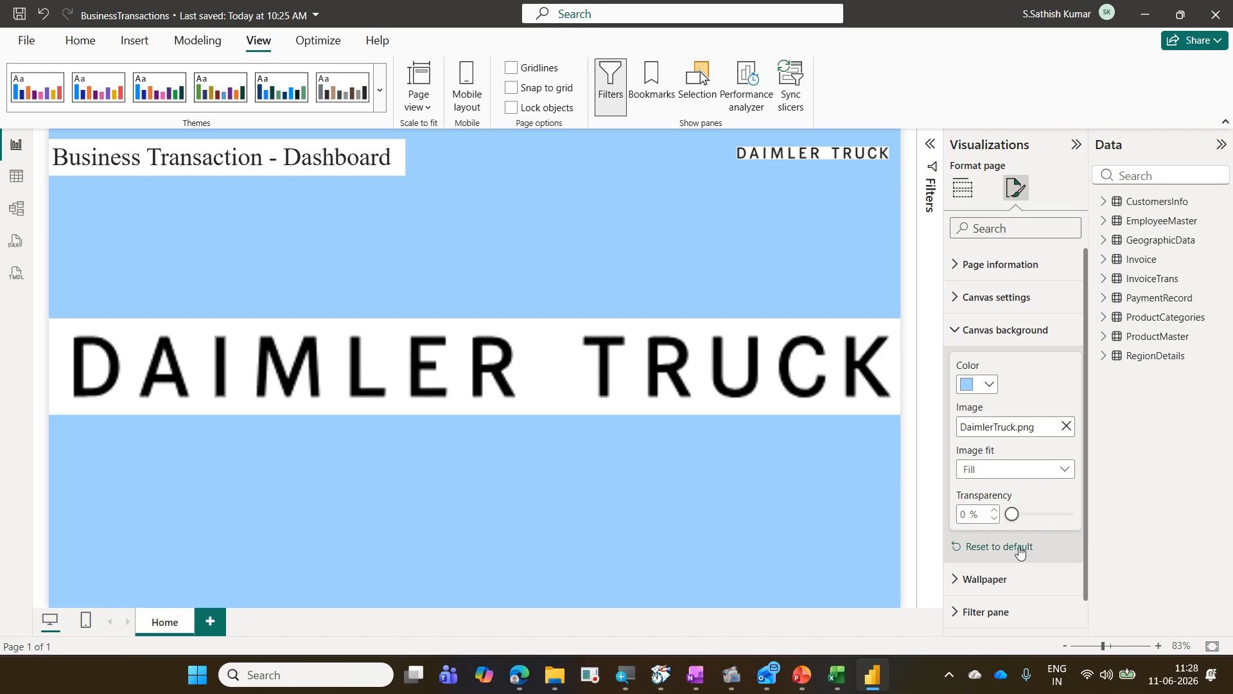
Step: Reset the canvas background to default and collapse its settings
{"action": "left_click", "coordinate": [1020, 548]}
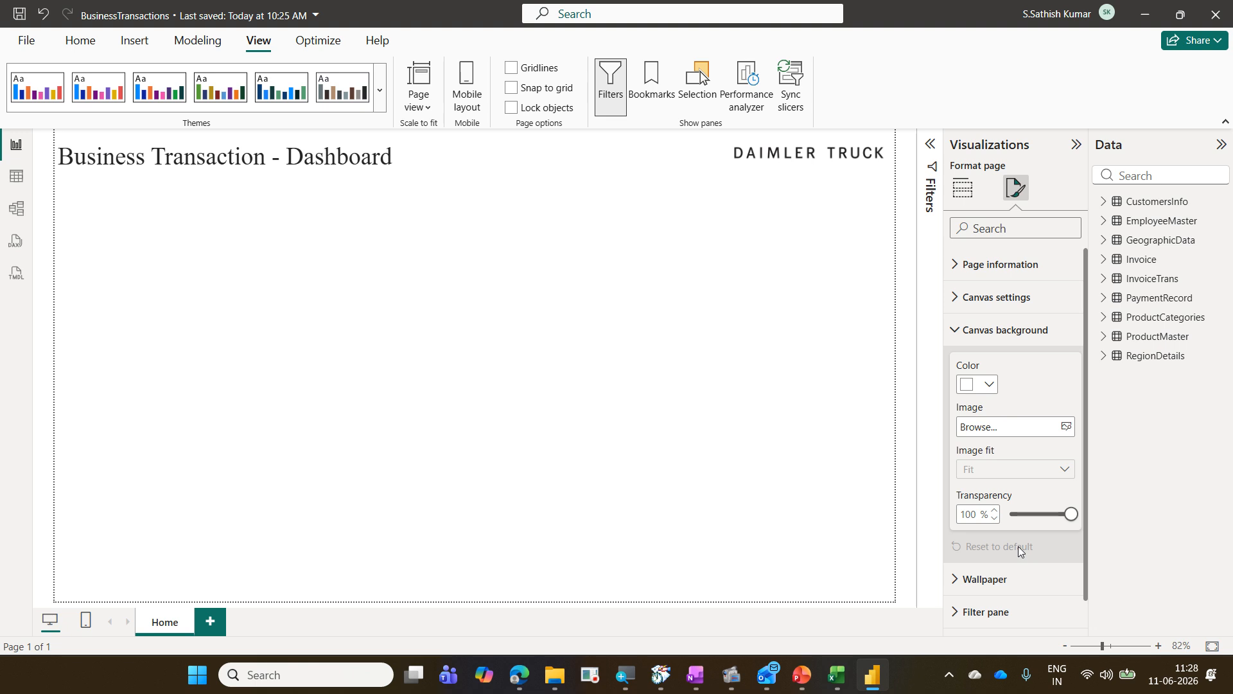
{"action": "left_click", "coordinate": [995, 335]}
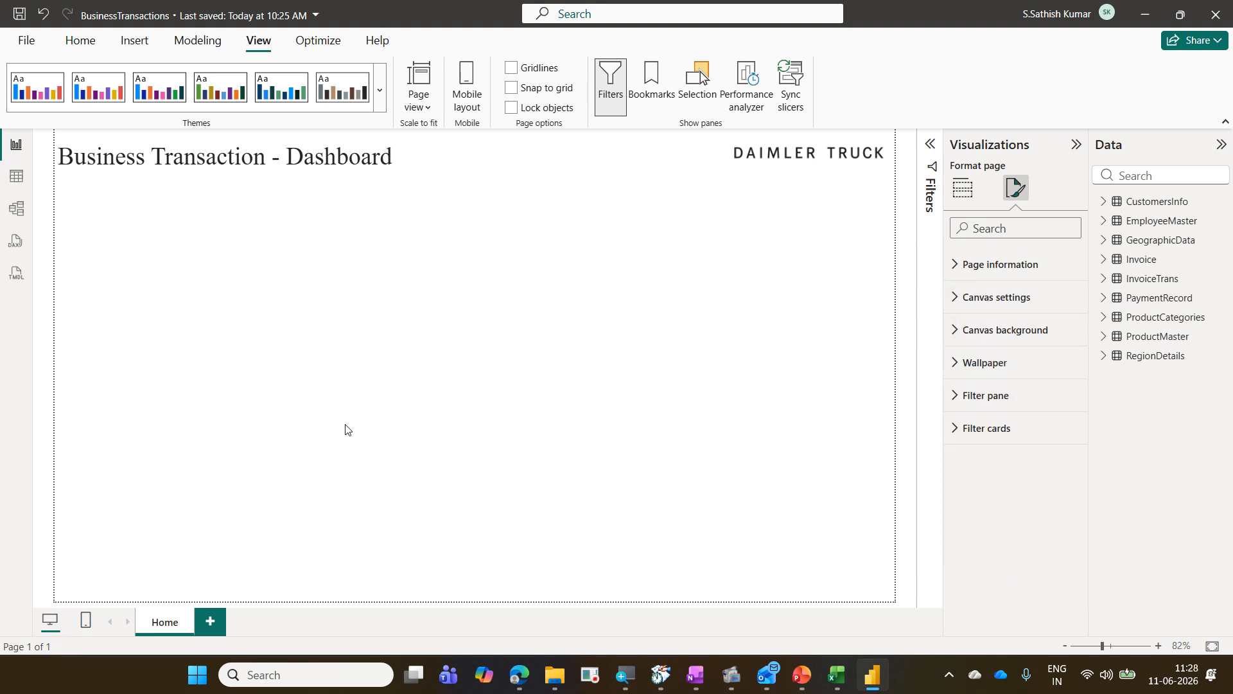
{"action": "left_click_drag", "start_coordinate": [55, 137], "coordinate": [895, 601]}
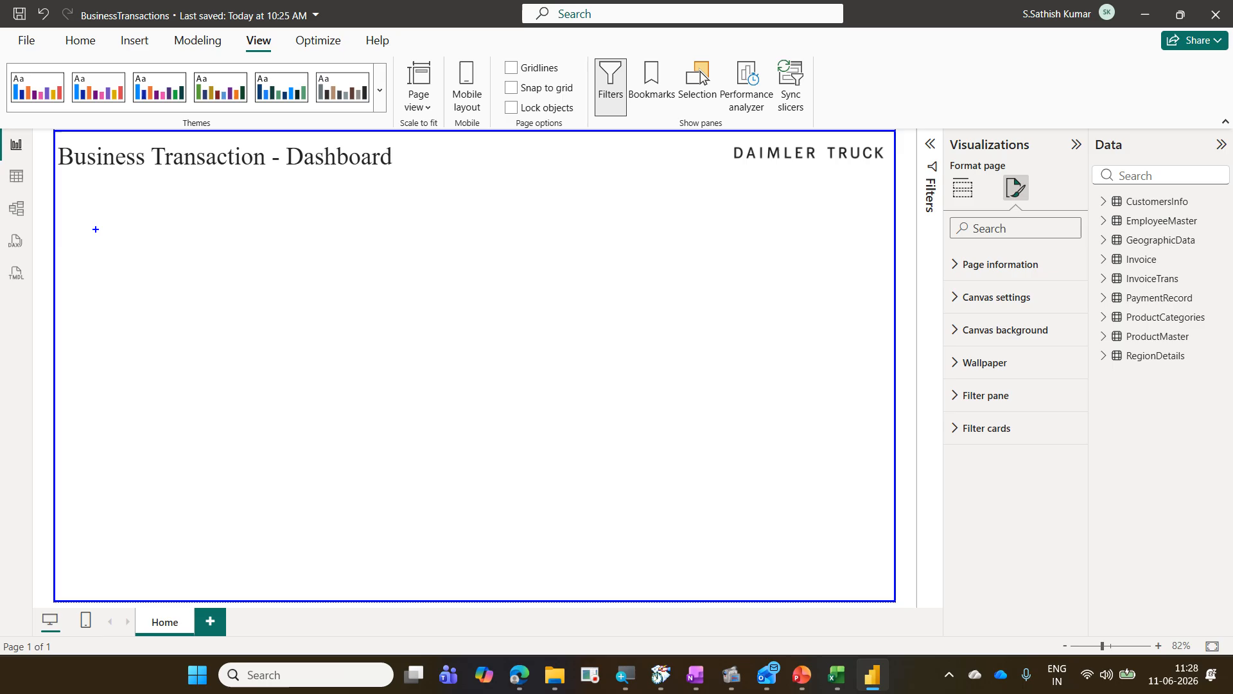
{"action": "left_click_drag", "start_coordinate": [14, 115], "coordinate": [959, 629]}
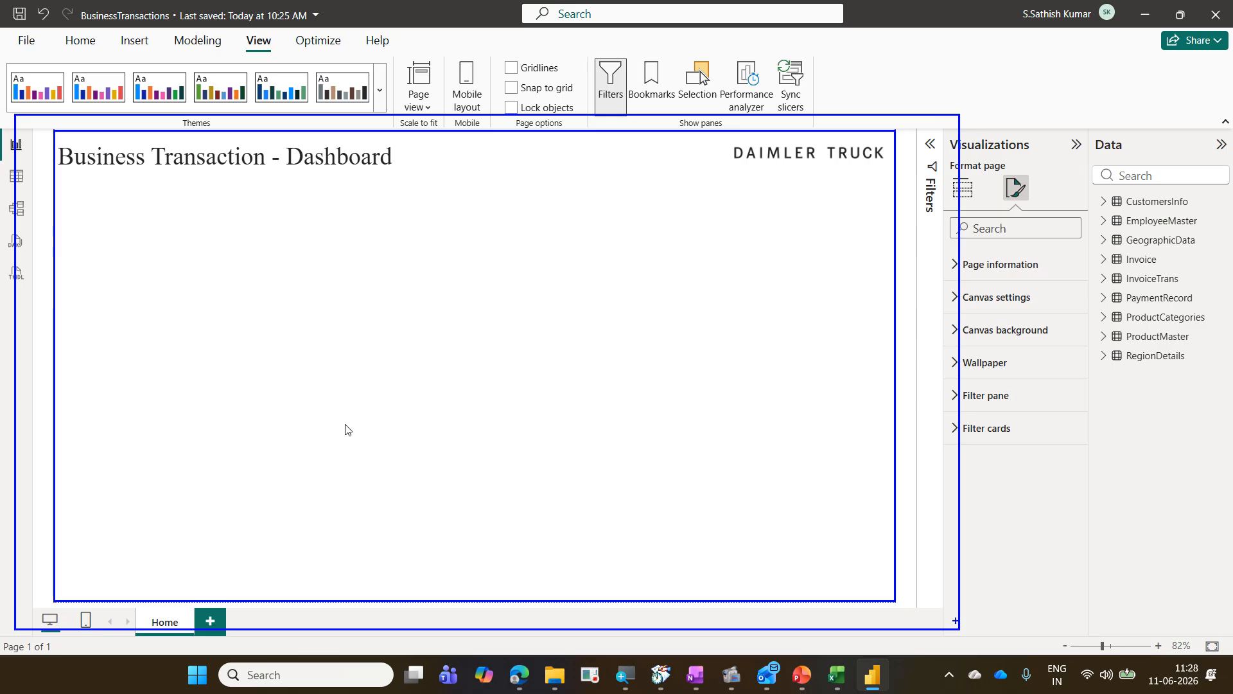
{"action": "key", "text": "Escape"}
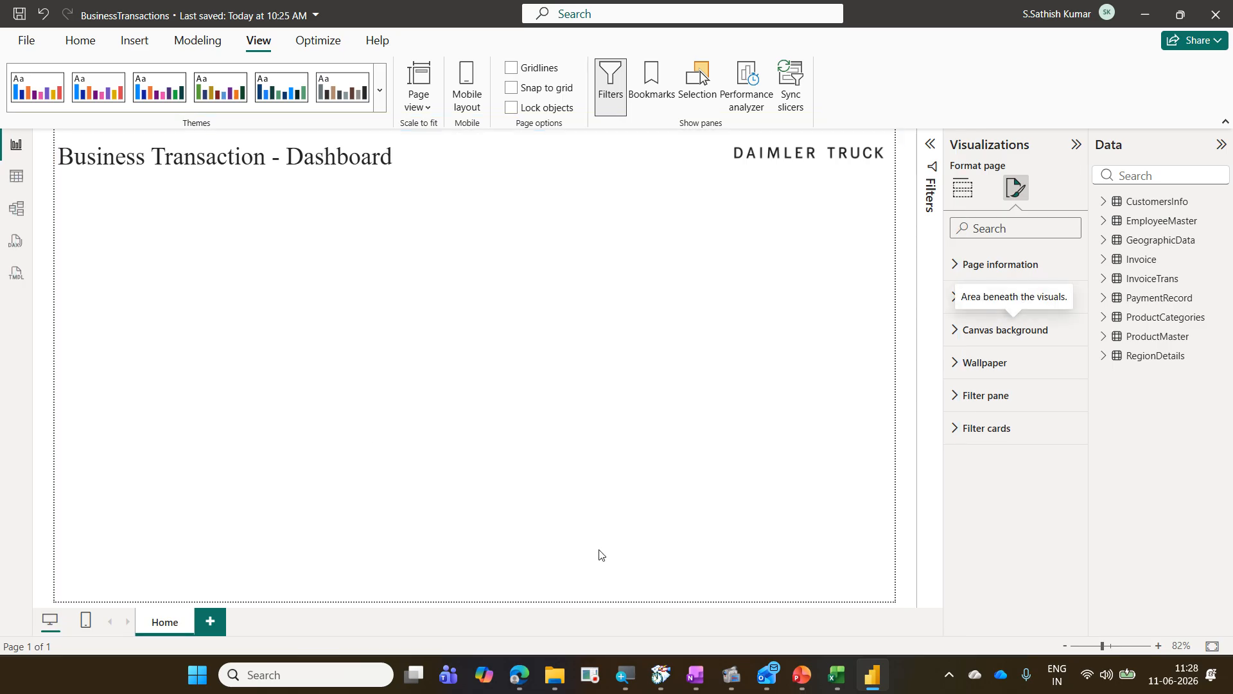
Step: Try a light blue wallpaper colour, then reset the wallpaper to default and collapse its settings
{"action": "left_click", "coordinate": [1014, 366]}
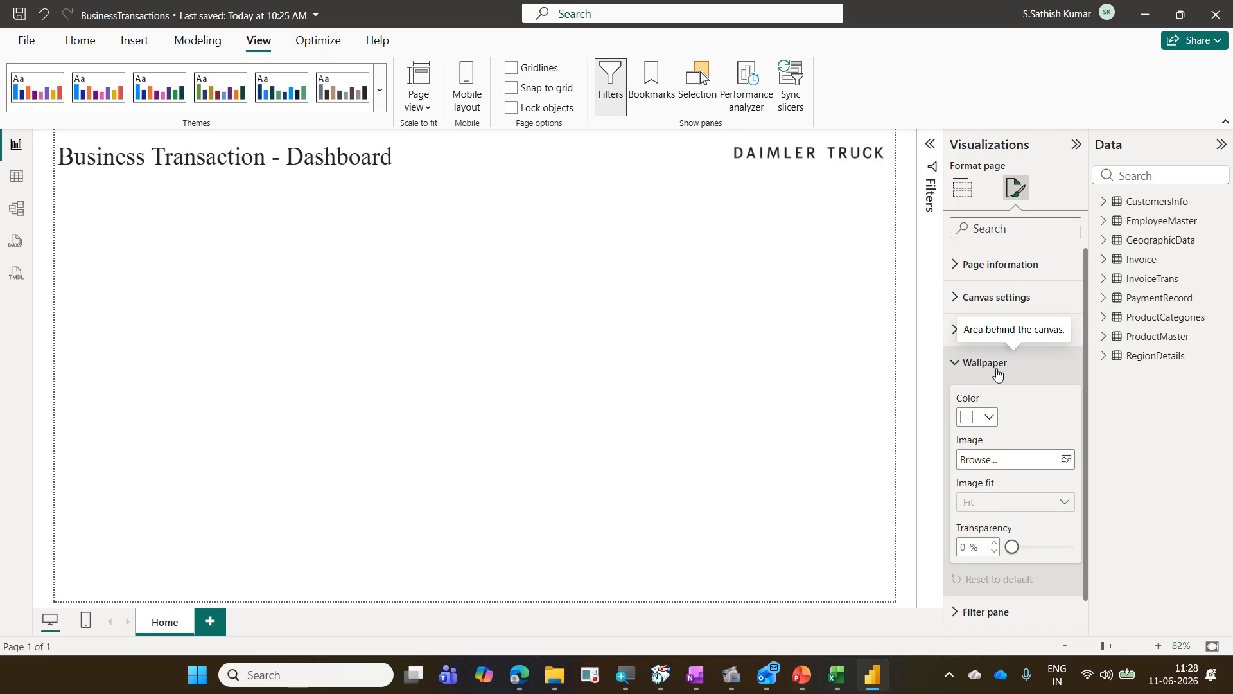
{"action": "left_click", "coordinate": [990, 416]}
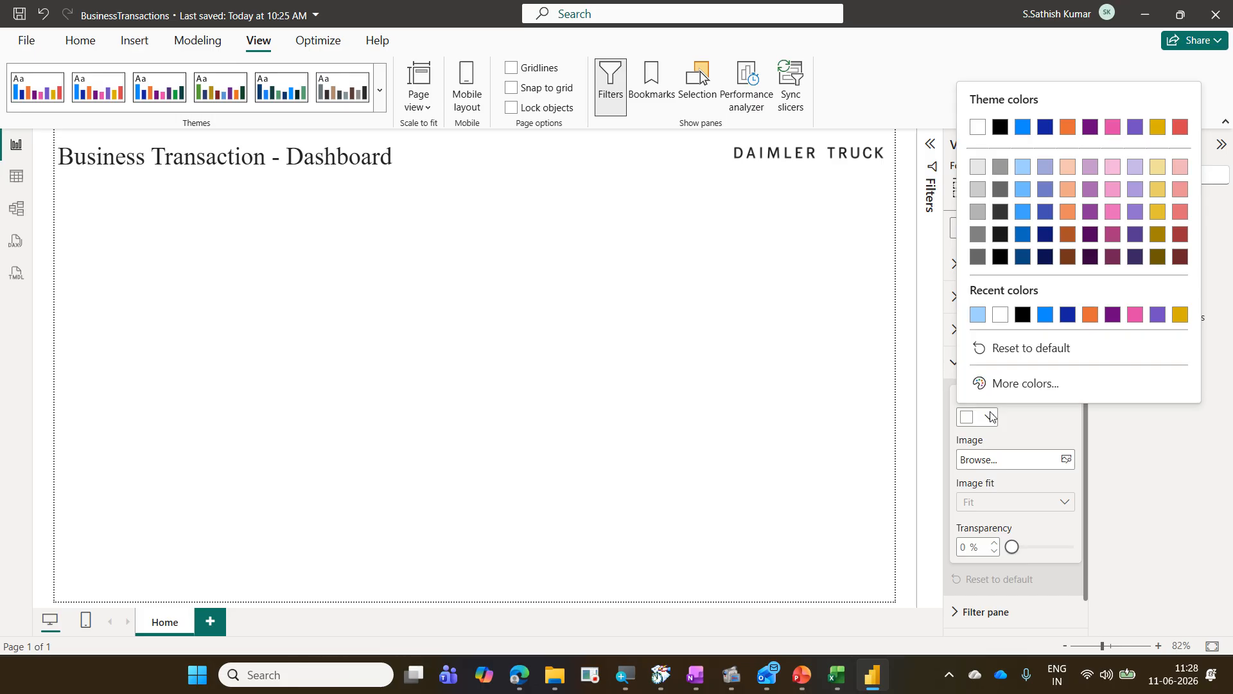
{"action": "left_click", "coordinate": [978, 314]}
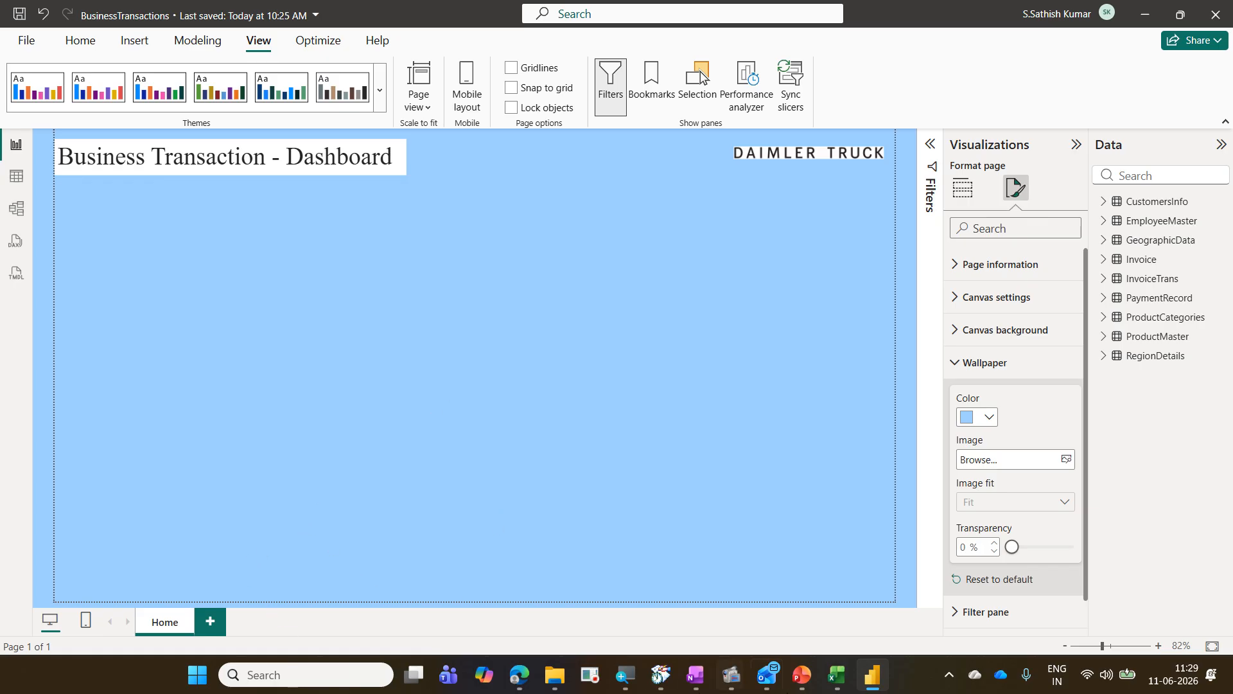
{"action": "left_click", "coordinate": [988, 579]}
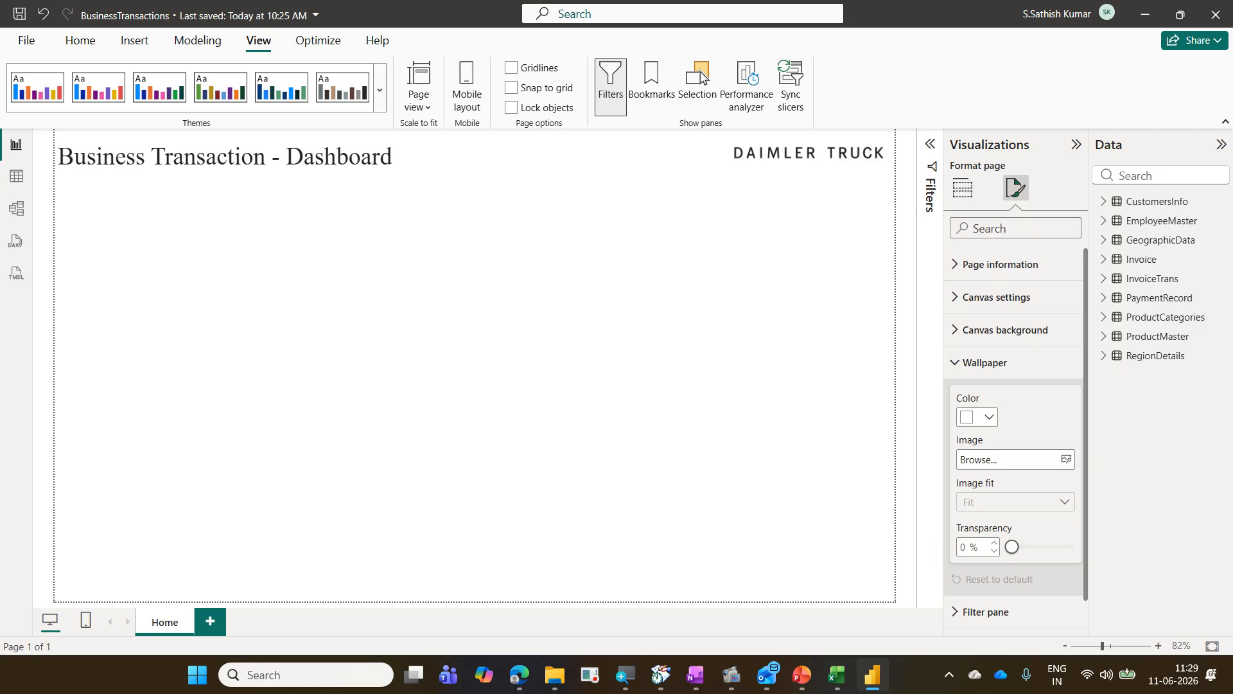
{"action": "left_click", "coordinate": [975, 371]}
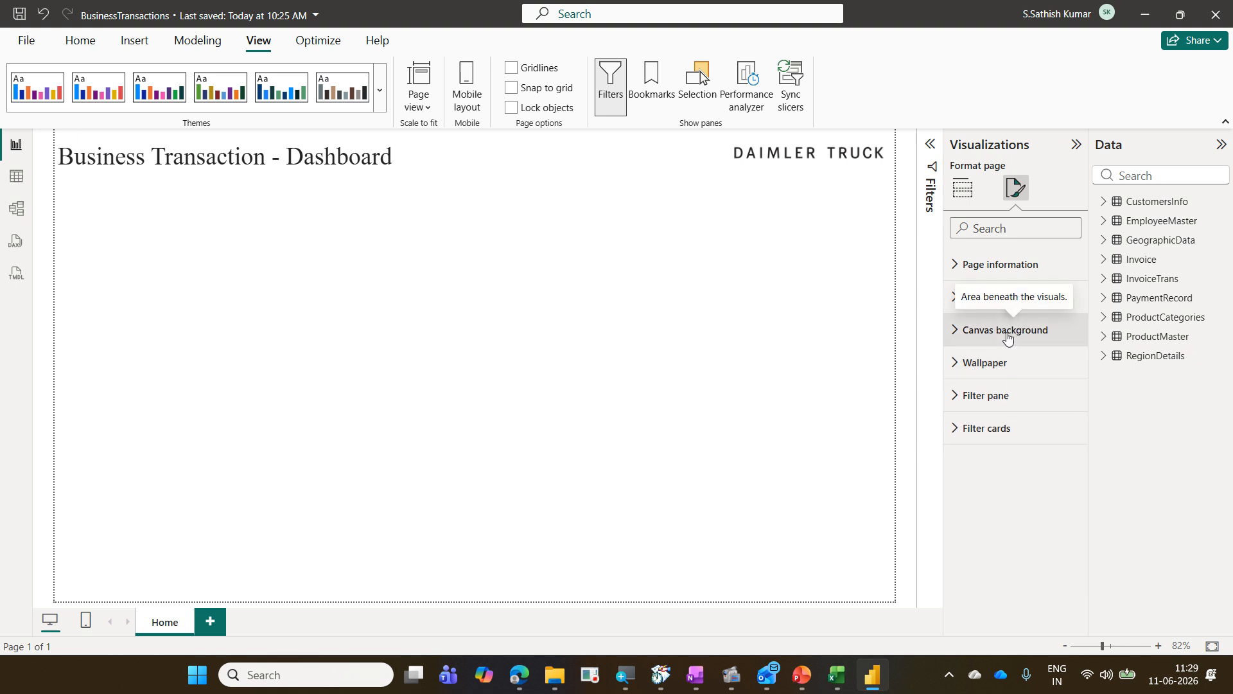
Step: Expand the Filters pane and examine the Filter pane formatting options, including Text and Search box, then collapse both
{"action": "left_click", "coordinate": [929, 155]}
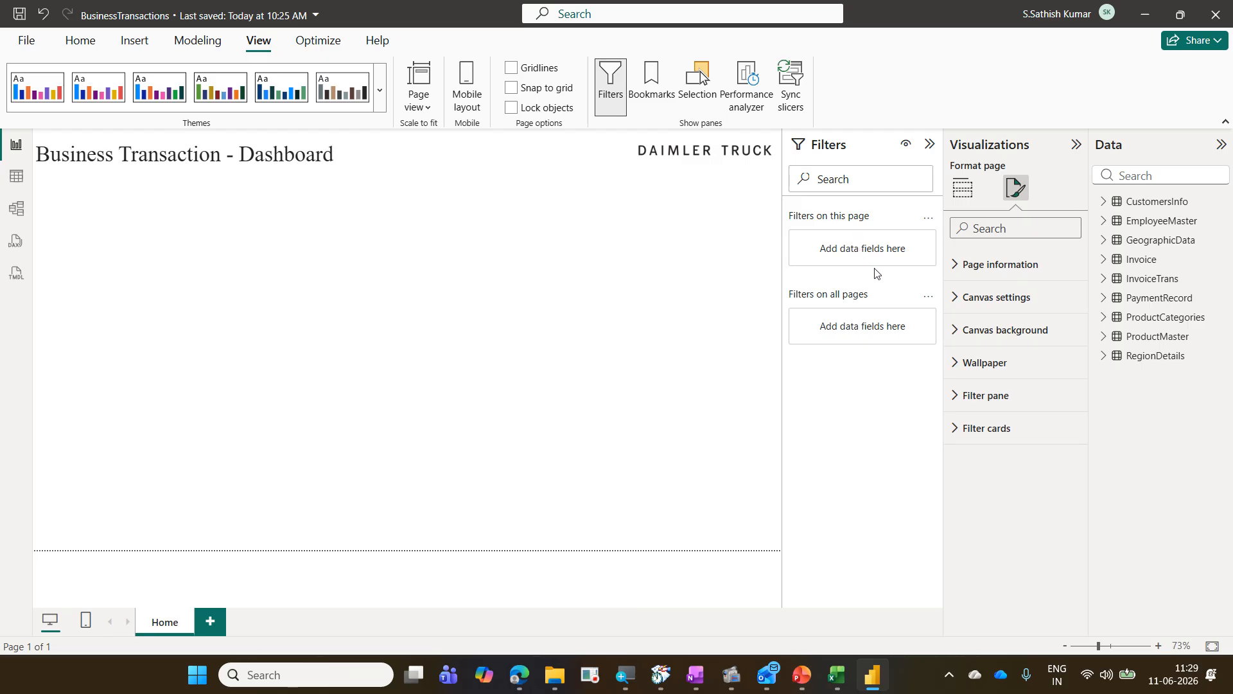
{"action": "left_click", "coordinate": [998, 396]}
{"action": "scroll", "coordinate": [1009, 404], "scroll_direction": "down", "scroll_amount": 1}
{"action": "scroll", "coordinate": [1010, 405], "scroll_direction": "down", "scroll_amount": 2}
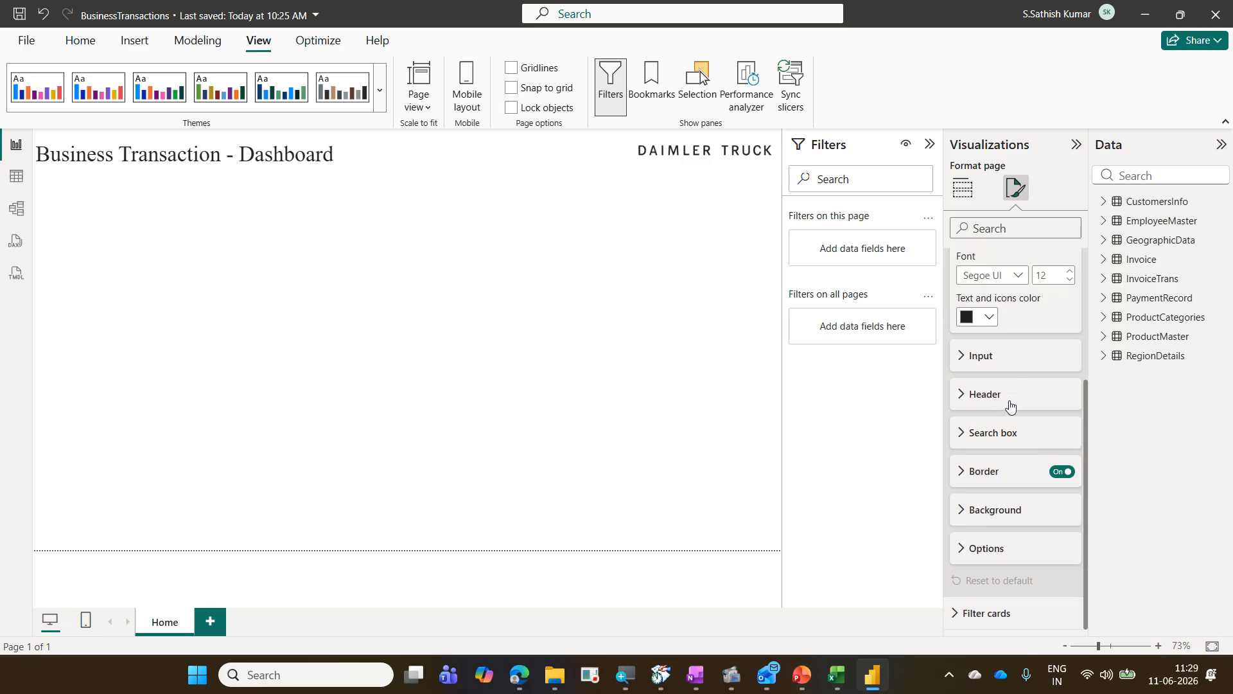
{"action": "left_click", "coordinate": [993, 434]}
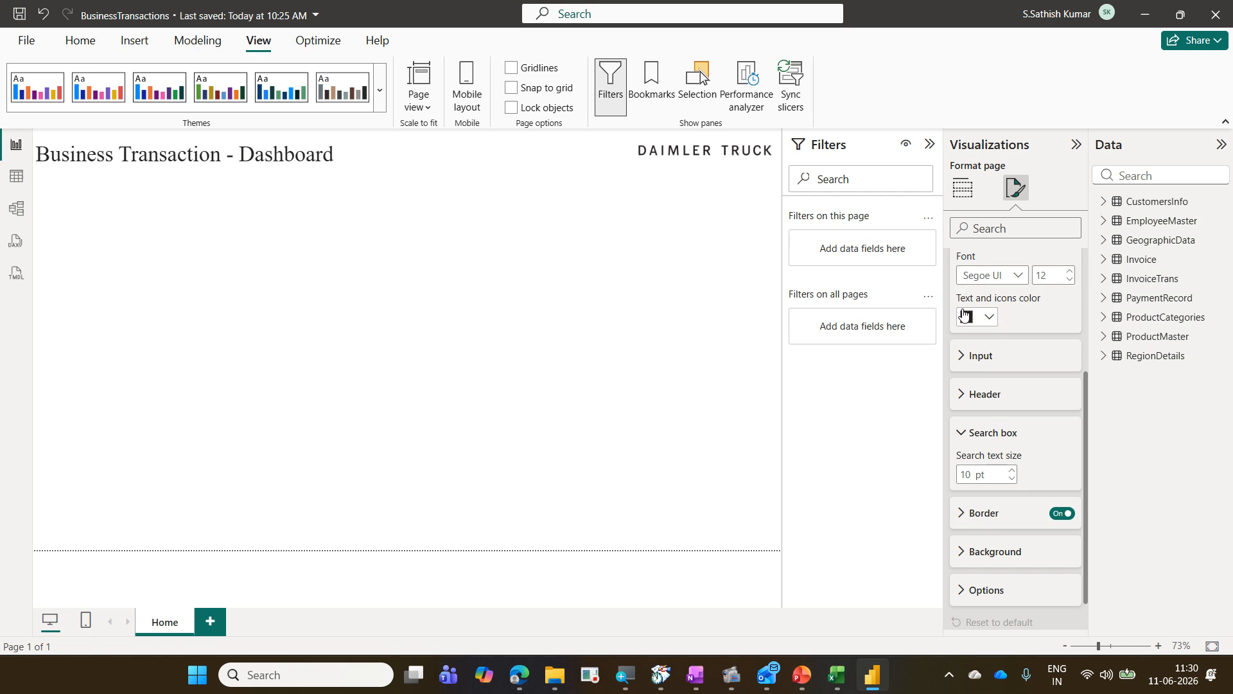
{"action": "scroll", "coordinate": [961, 317], "scroll_direction": "up", "scroll_amount": 3}
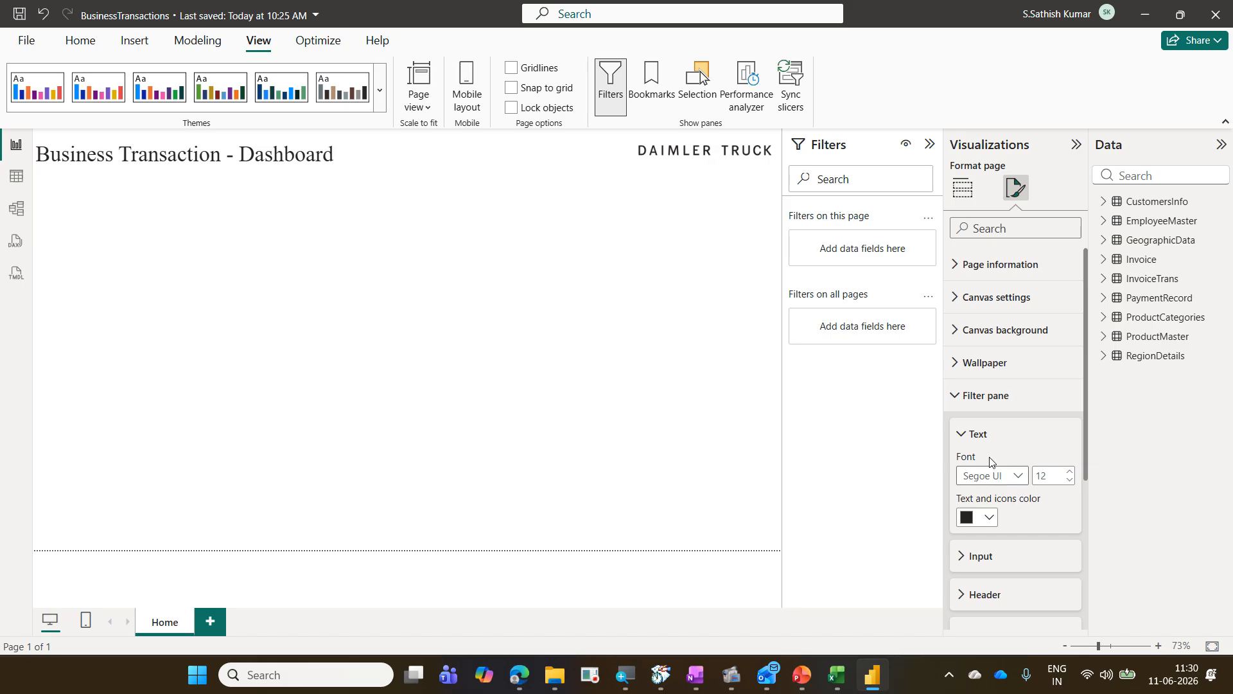
{"action": "left_click", "coordinate": [963, 397]}
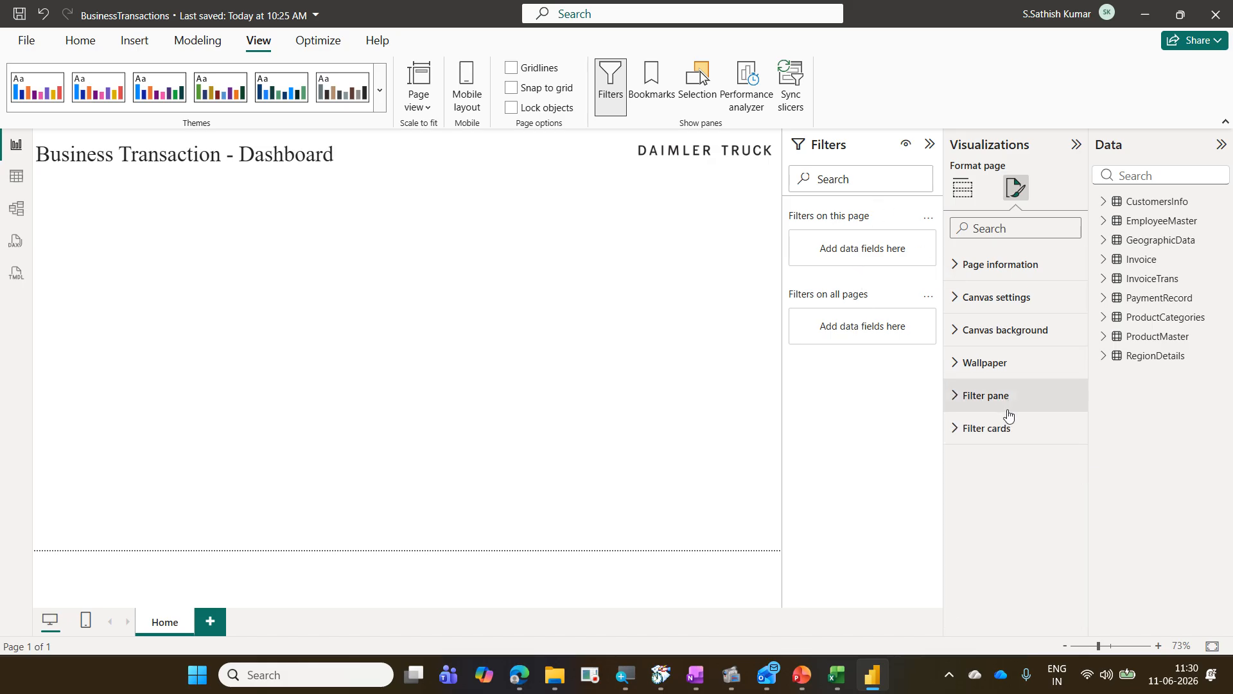
{"action": "left_click", "coordinate": [929, 149]}
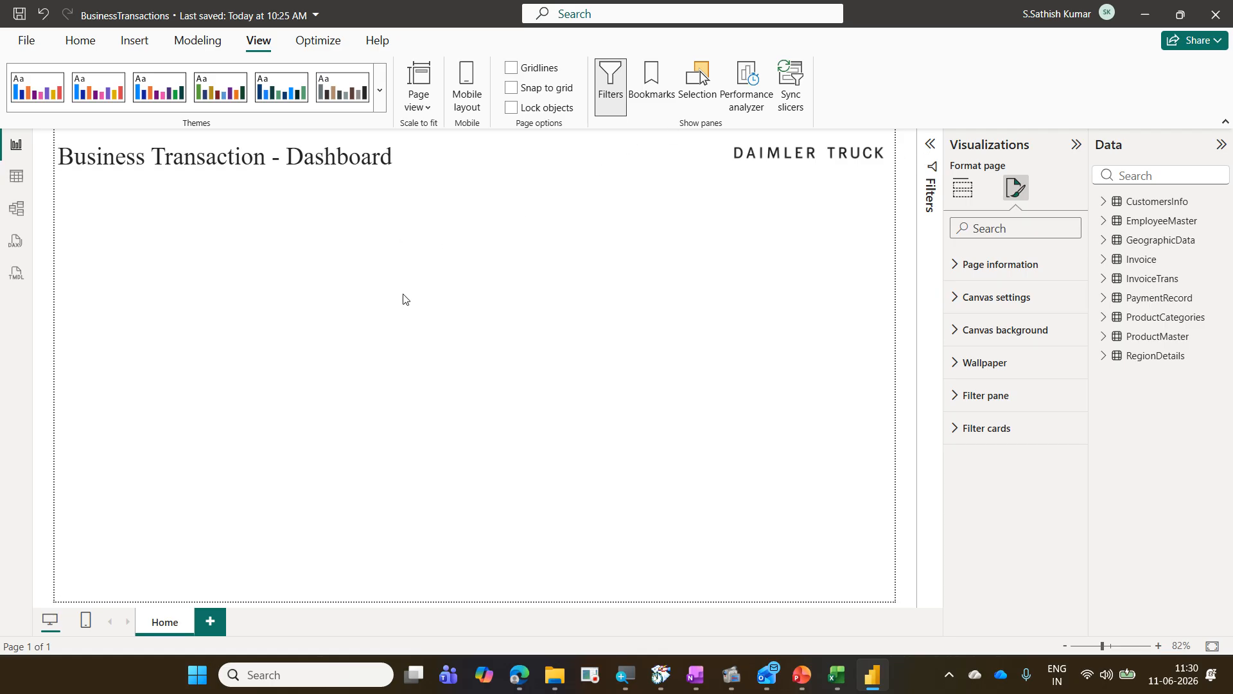
{"action": "left_click", "coordinate": [168, 239]}
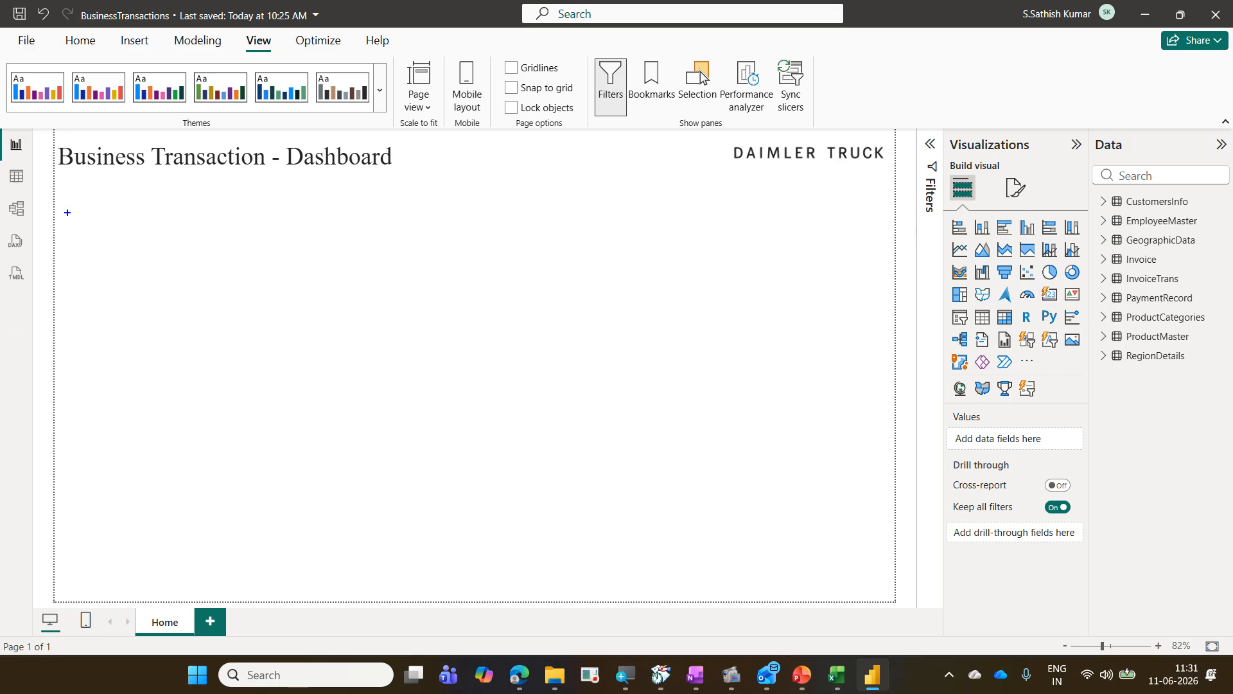
{"action": "left_click_drag", "start_coordinate": [67, 204], "coordinate": [242, 268]}
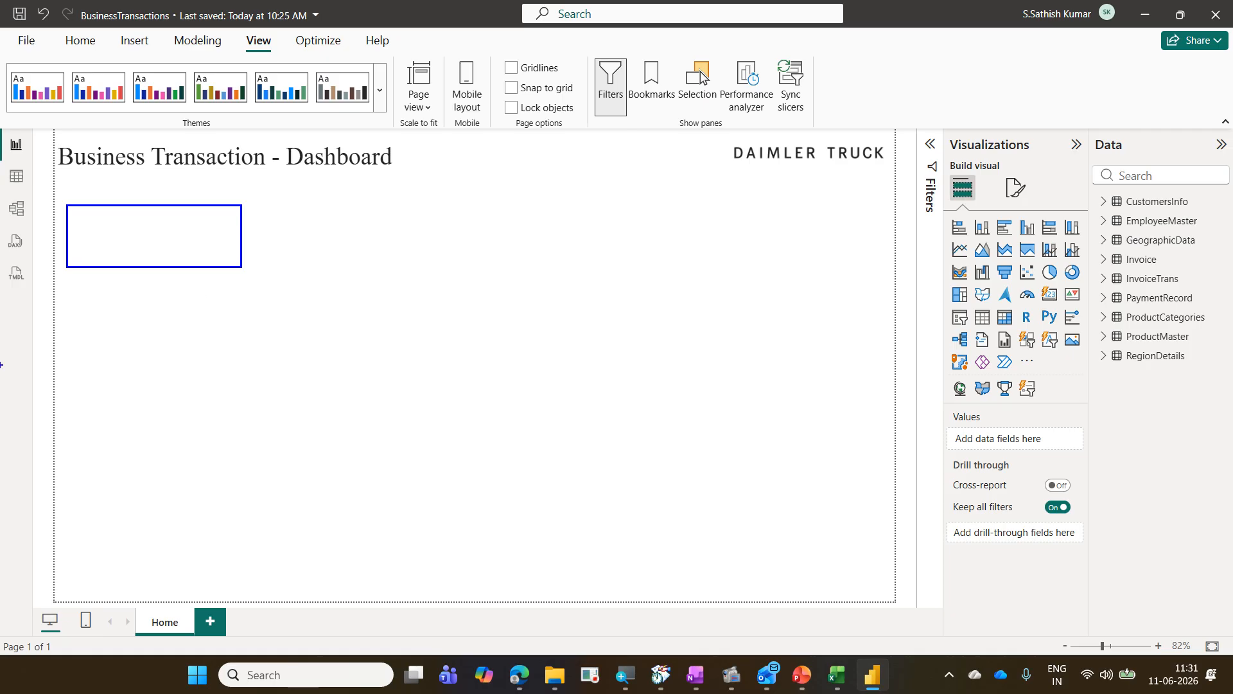
{"action": "key", "text": "Escape"}
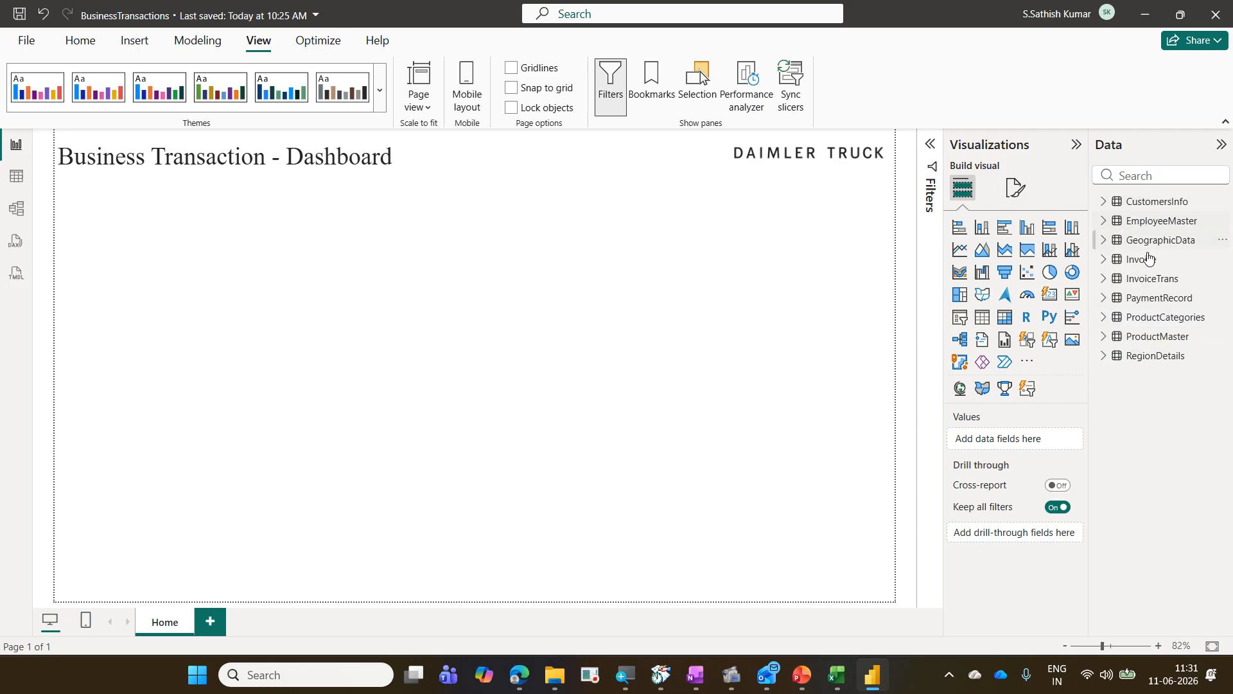
{"action": "mouse_move", "coordinate": [1159, 301]}
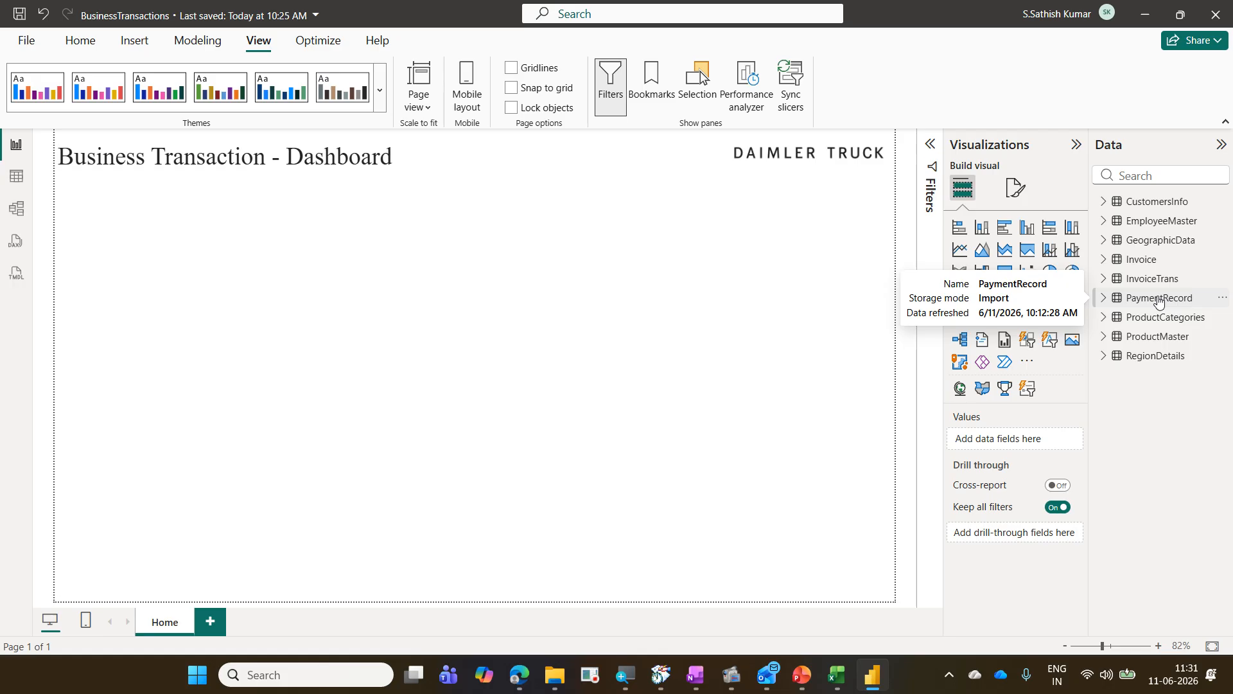
{"action": "mouse_move", "coordinate": [1112, 259]}
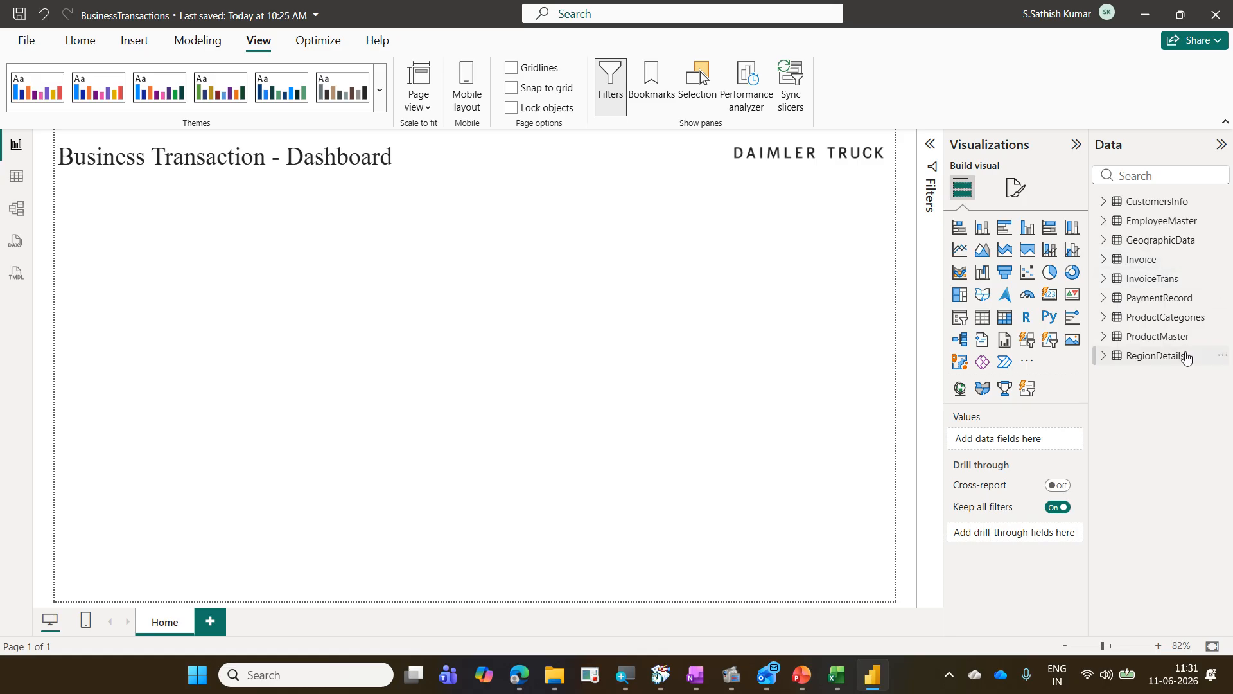
{"action": "left_click", "coordinate": [1135, 173]}
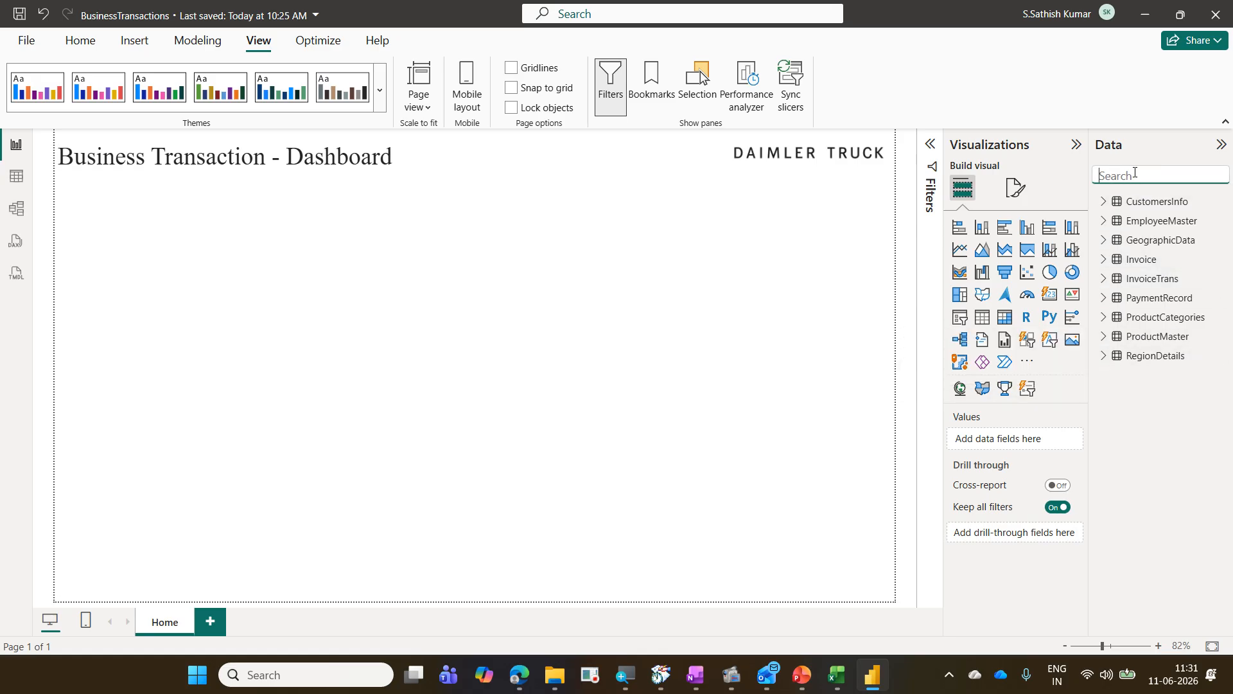
{"action": "type", "text": "tot"}
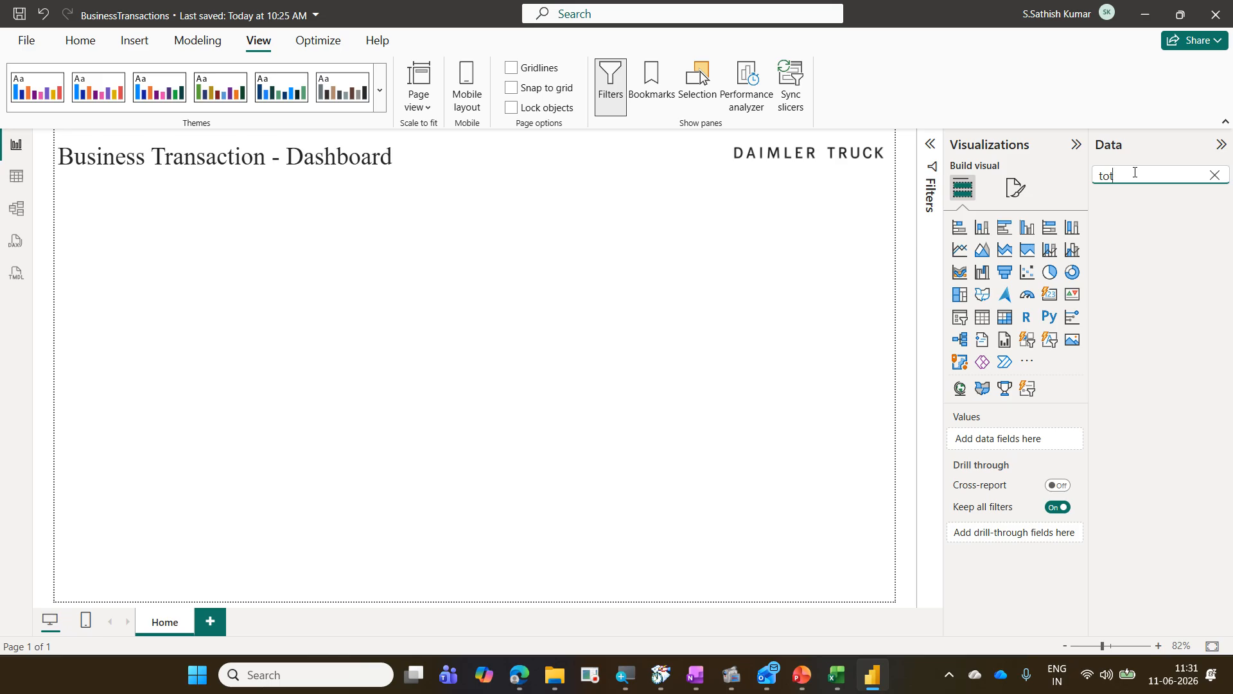
{"action": "key", "text": "BackSpace"}
{"action": "key", "text": "BackSpace"}
{"action": "key", "text": "BackSpace"}
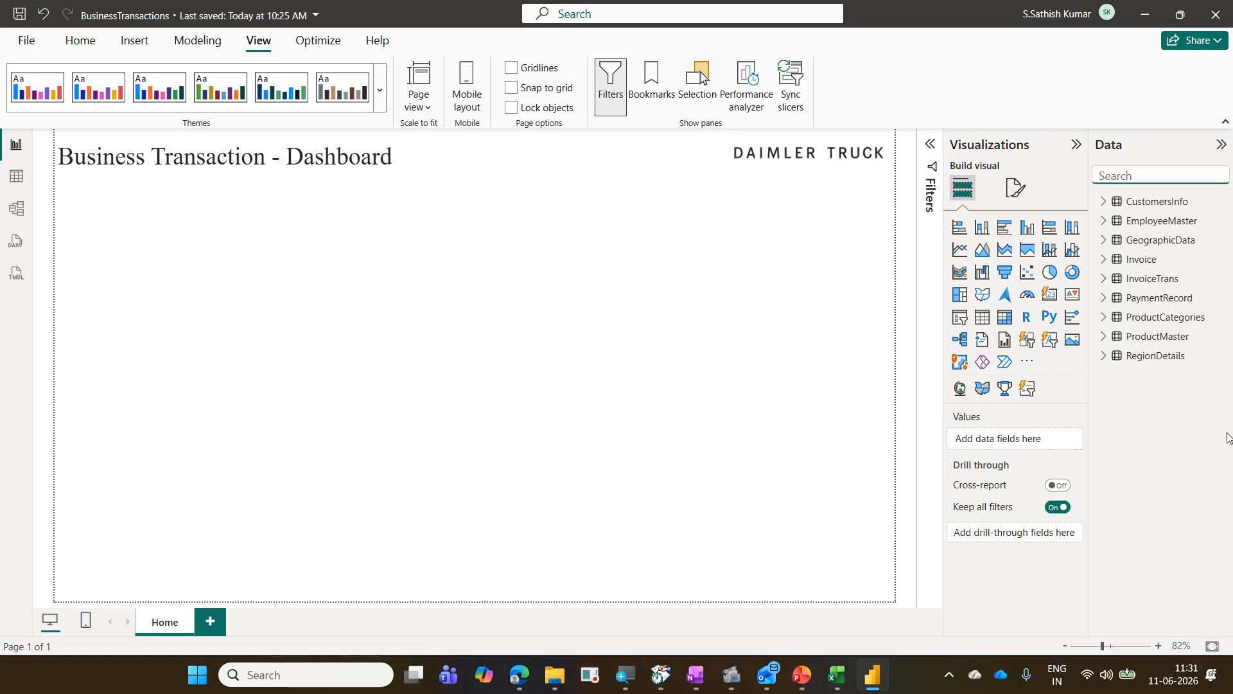
Step: Expand the InvoiceTrans table in the data list to view its fields
{"action": "left_click", "coordinate": [1103, 281]}
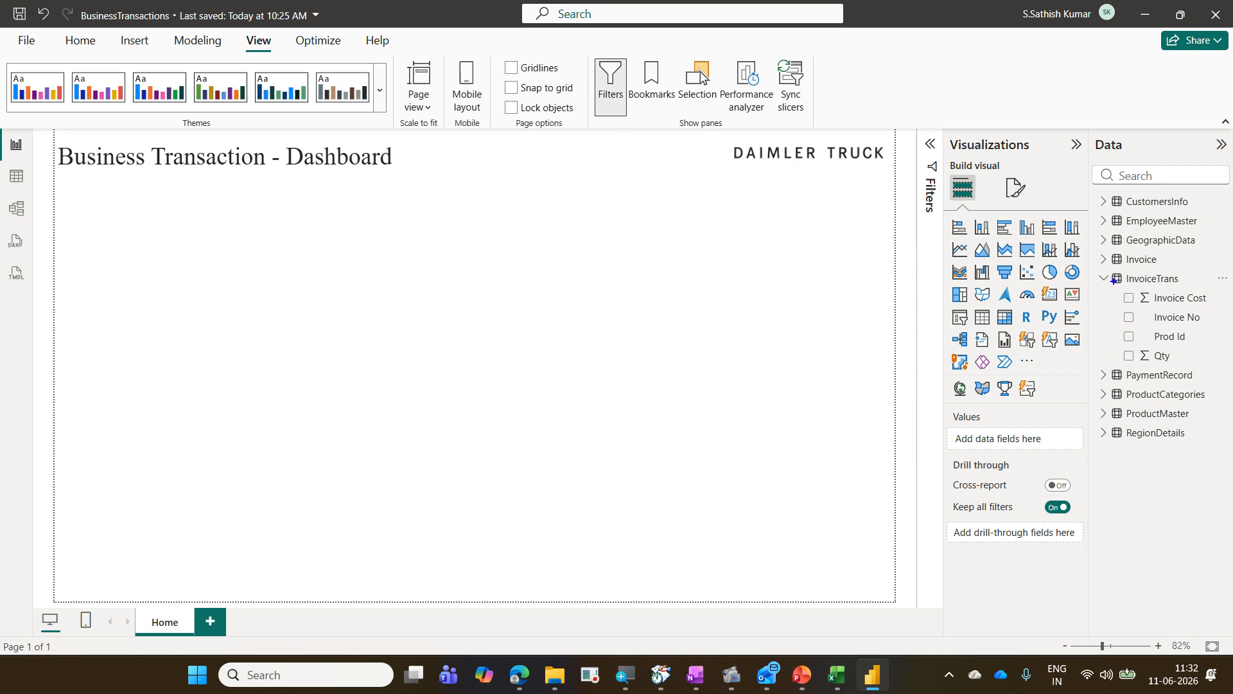
{"action": "left_click_drag", "start_coordinate": [1124, 289], "coordinate": [1207, 306]}
{"action": "left_click_drag", "start_coordinate": [1120, 348], "coordinate": [1179, 370]}
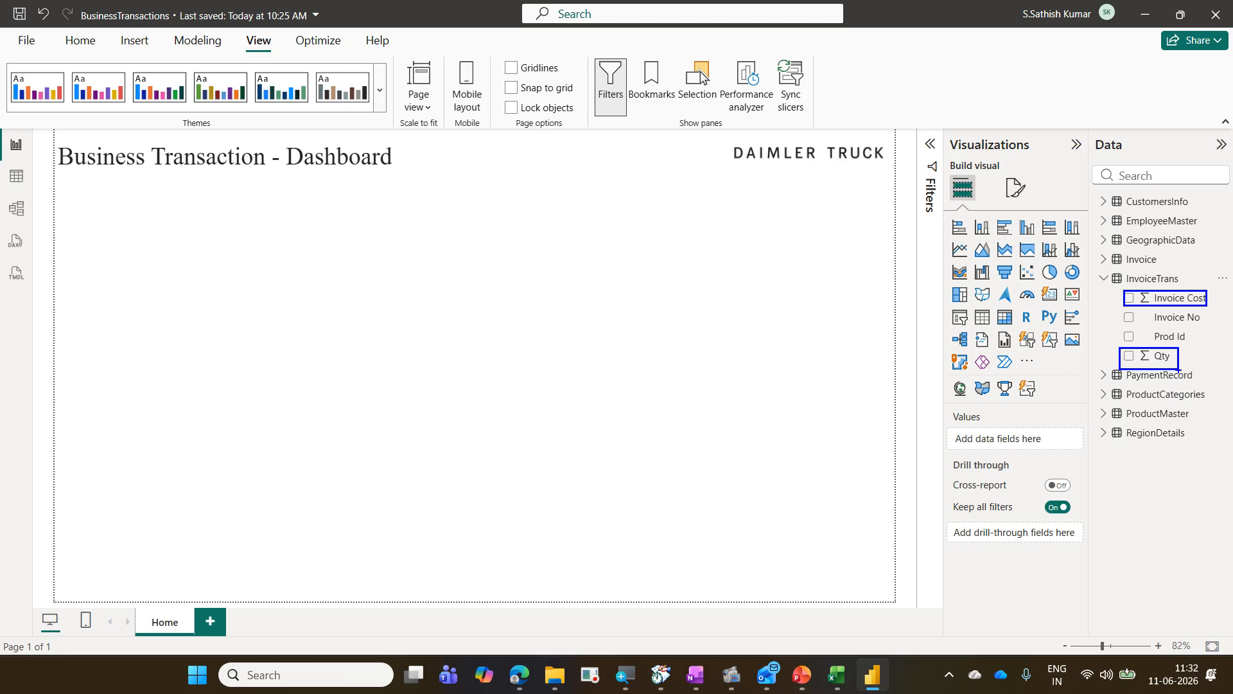
{"action": "key", "text": "Escape"}
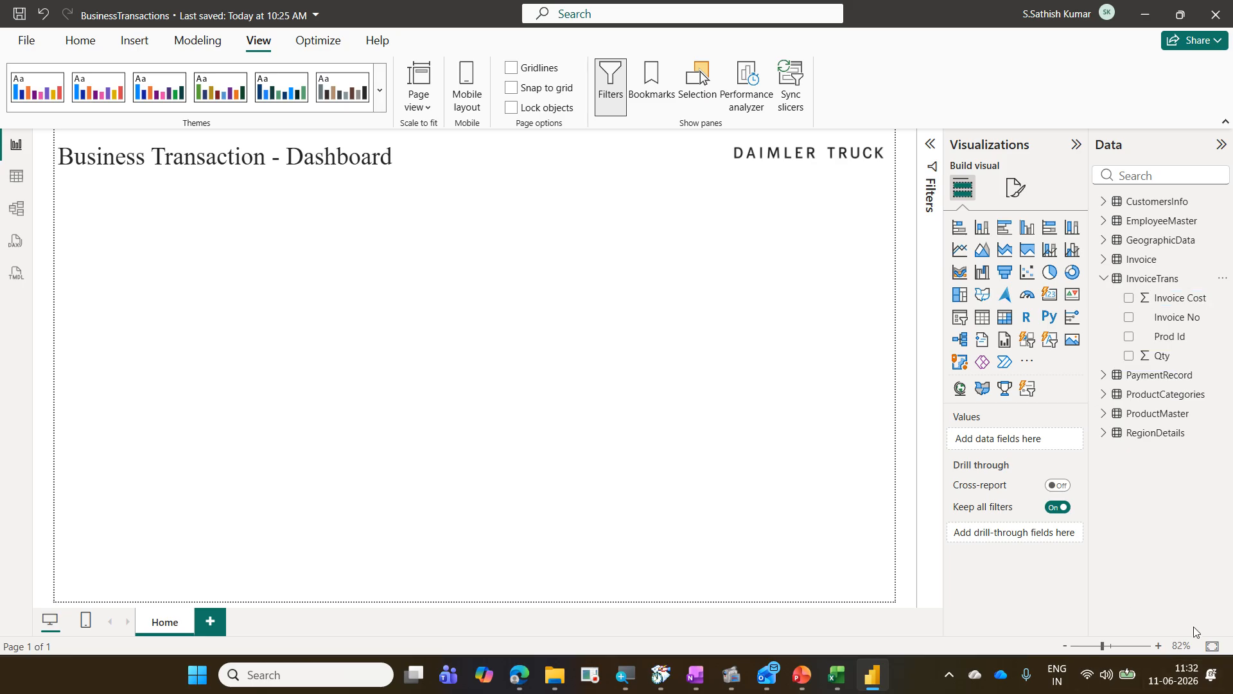
Step: Switch to Excel, open the BusinessTransactions workbook and examine the Invoice Cost column on the InvoiceTrans sheet
{"action": "left_click", "coordinate": [837, 674]}
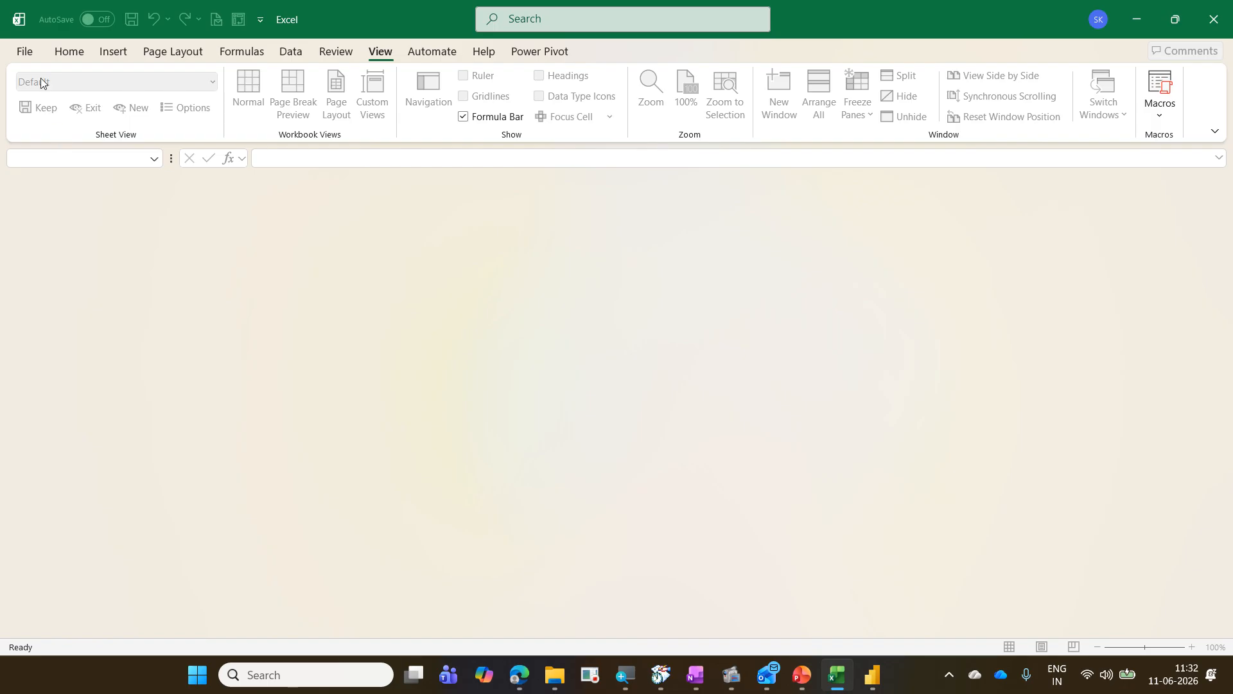
{"action": "left_click", "coordinate": [27, 51]}
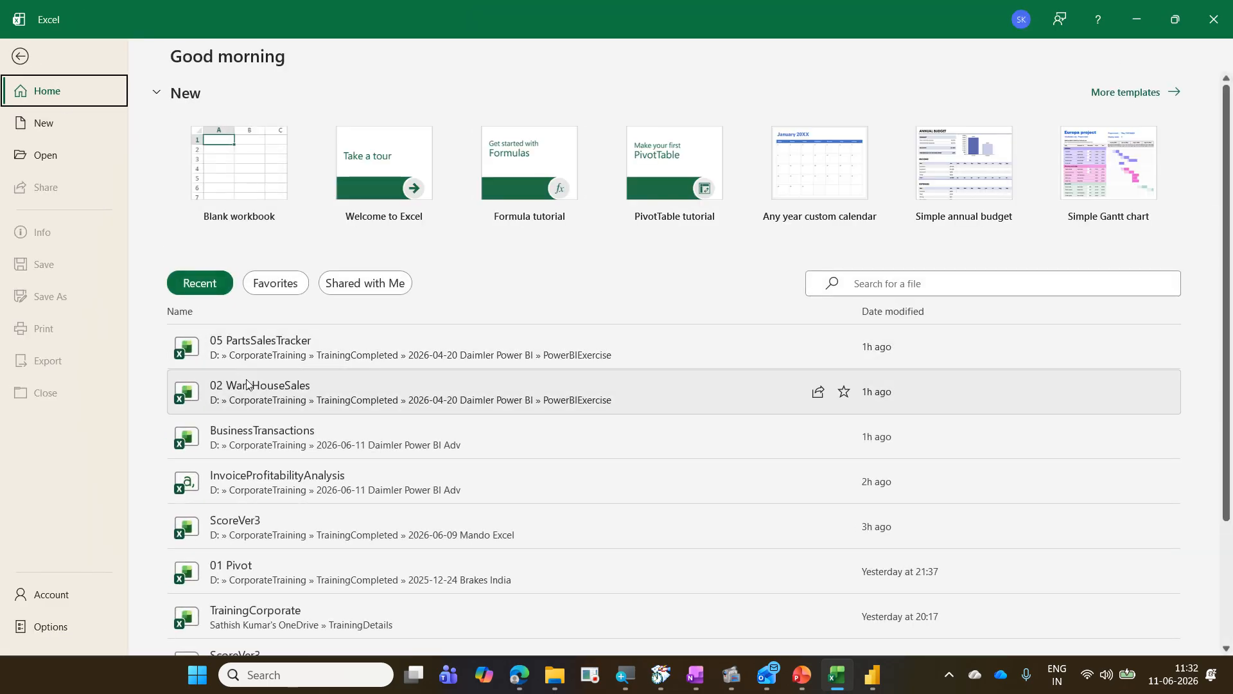
{"action": "left_click", "coordinate": [306, 451]}
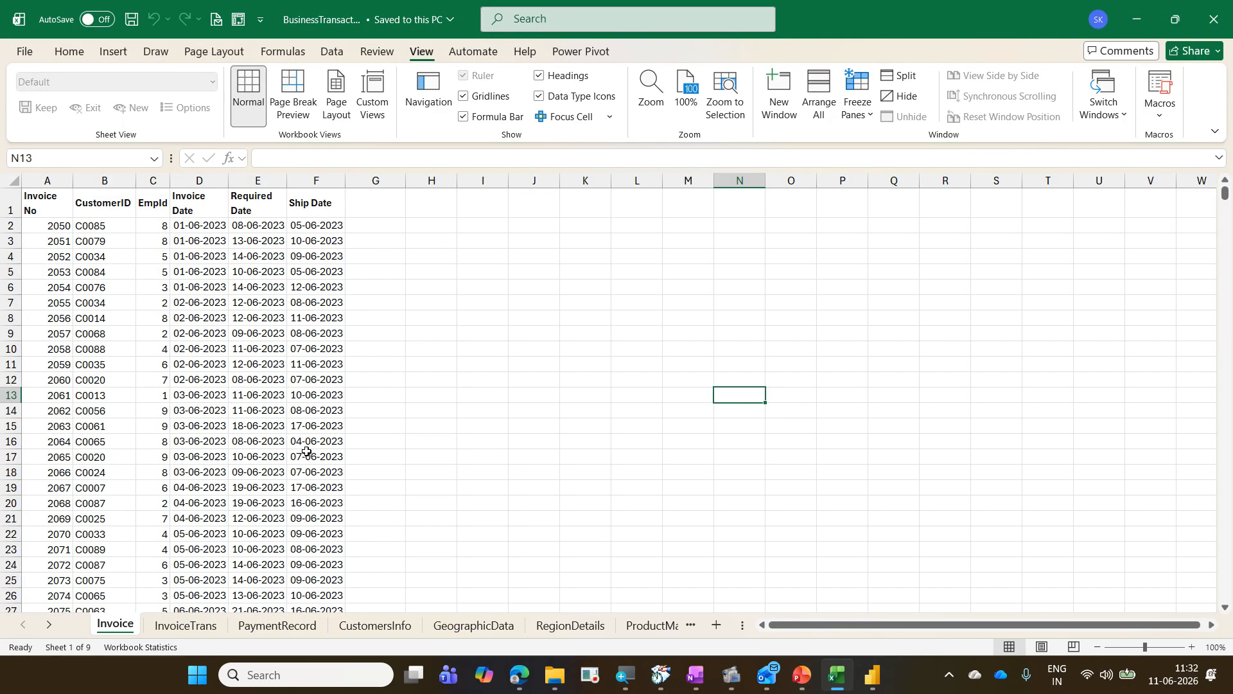
{"action": "left_click", "coordinate": [205, 625]}
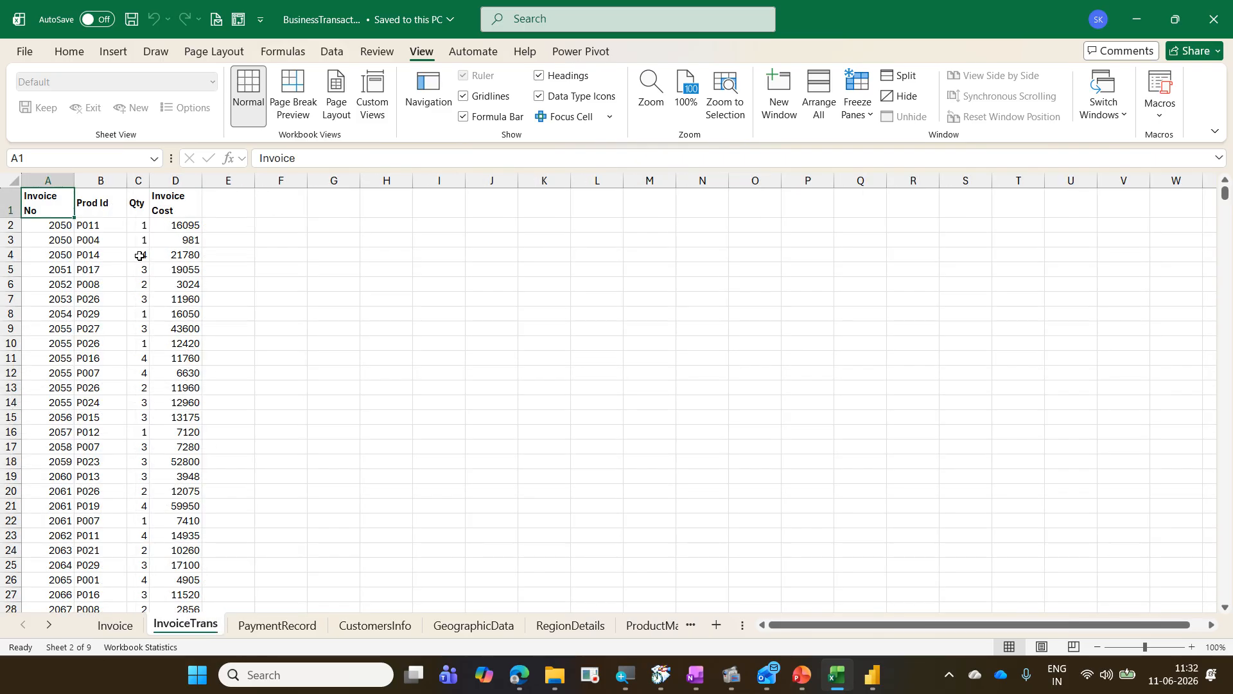
{"action": "left_click", "coordinate": [210, 225]}
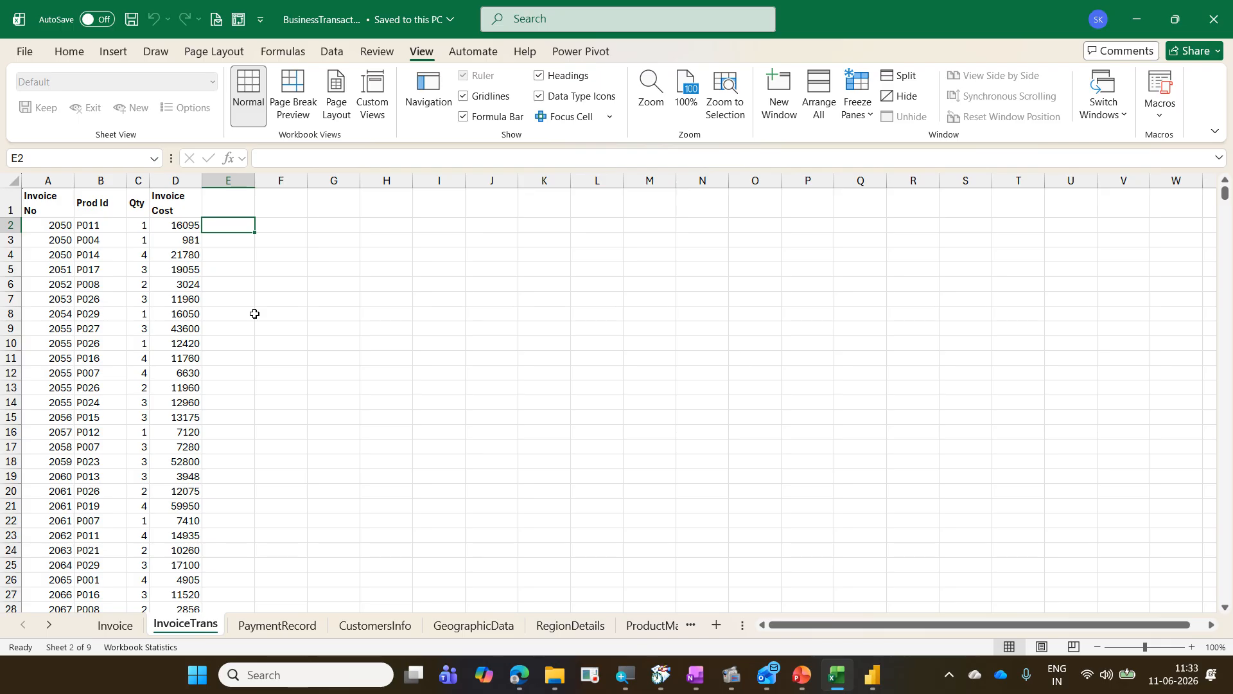
{"action": "key", "text": "Left"}
{"action": "key", "text": "ctrl+Down"}
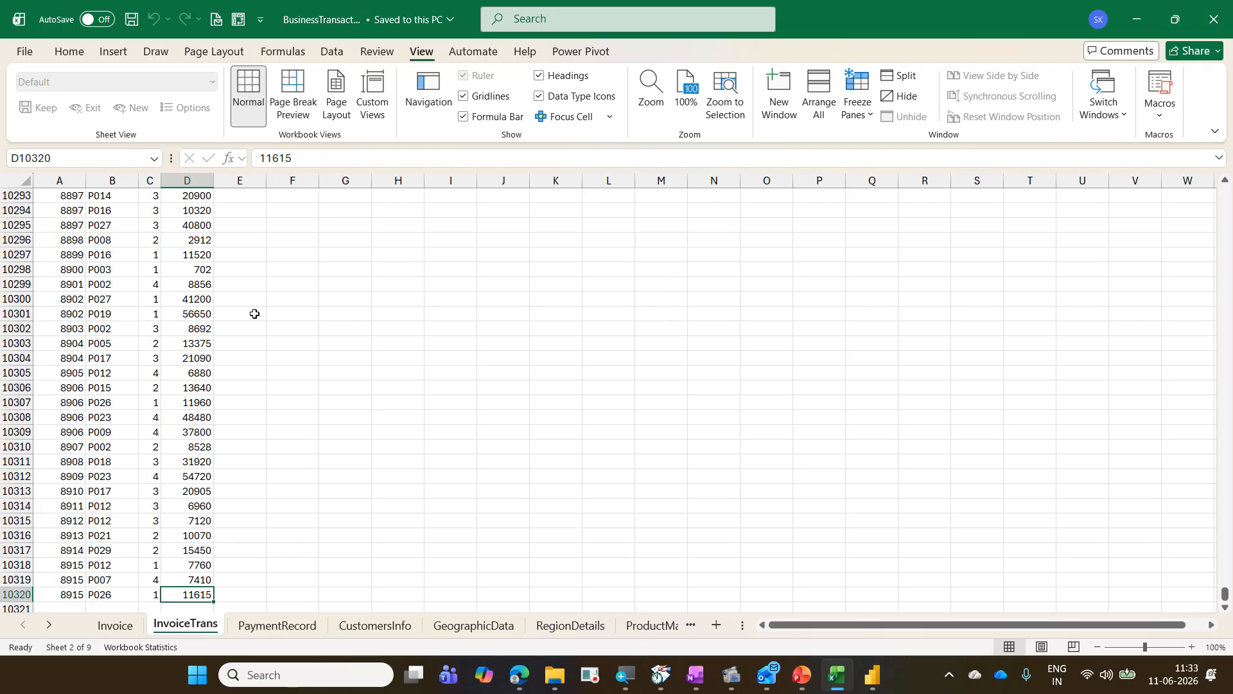
{"action": "key", "text": "ctrl+Up"}
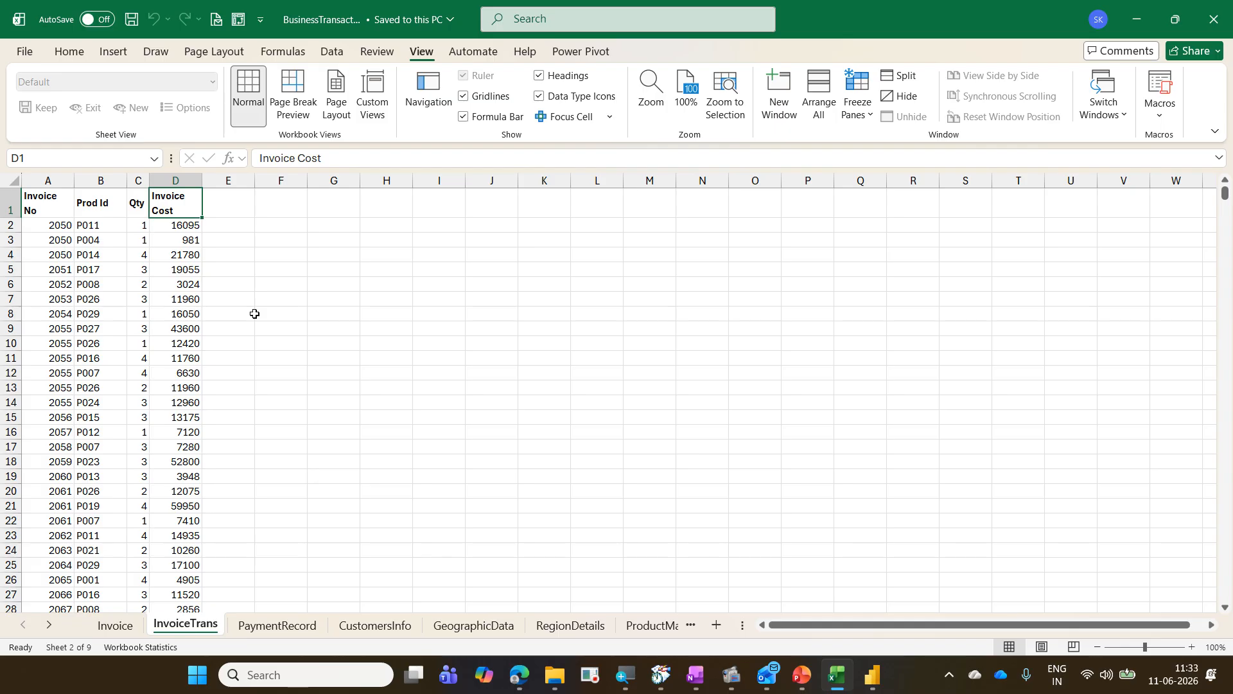
Step: Close the workbook, minimise Excel and return to Power BI's Home ribbon
{"action": "key", "text": "ctrl+w"}
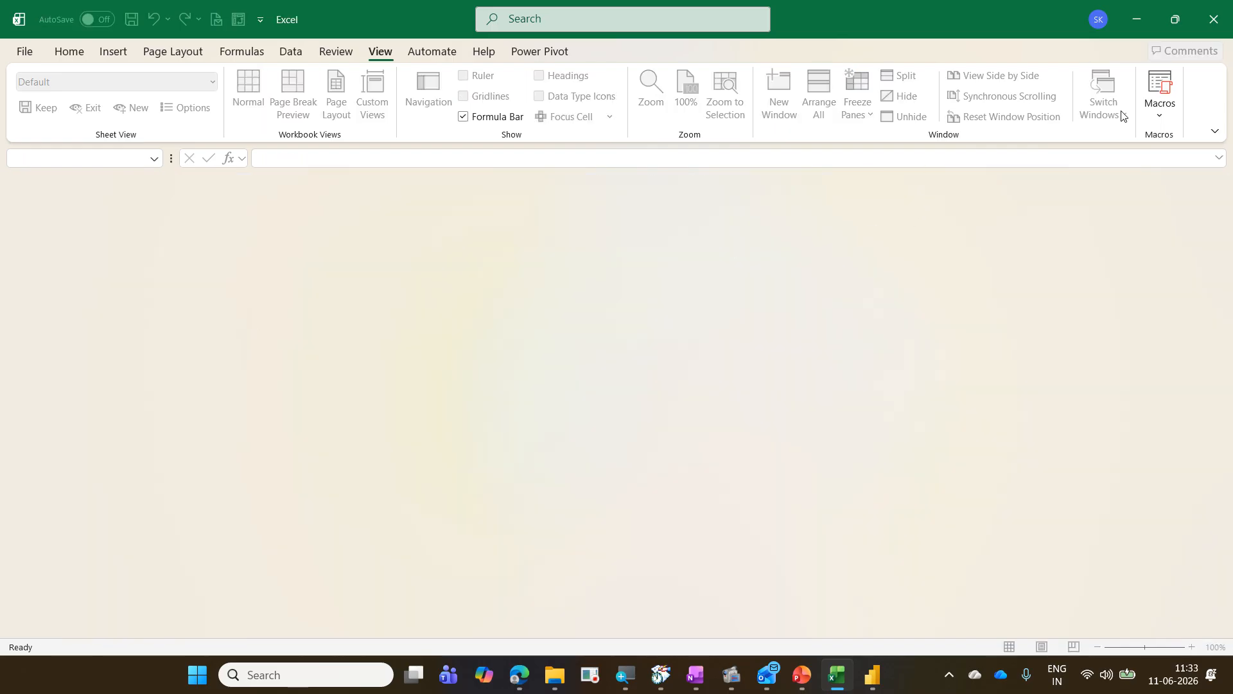
{"action": "left_click", "coordinate": [1138, 19]}
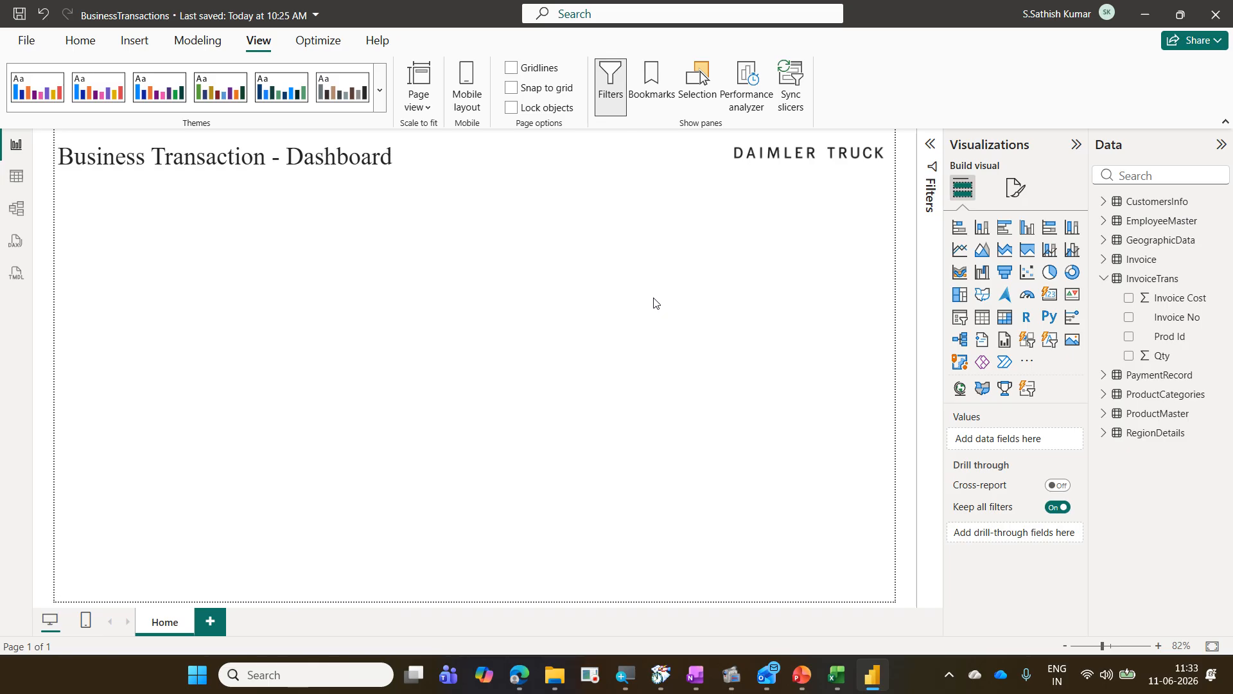
{"action": "left_click", "coordinate": [99, 45]}
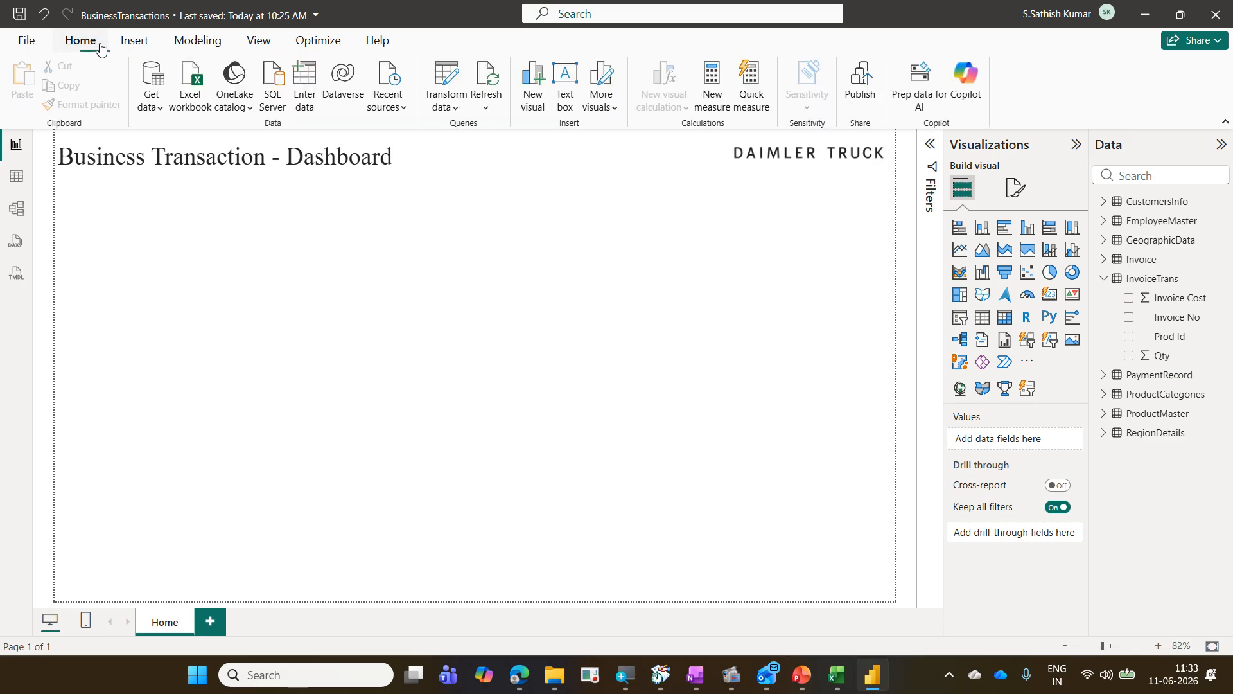
Step: Open Power Query Editor, view the InvoiceTrans query, and close the editor again
{"action": "left_click", "coordinate": [447, 76]}
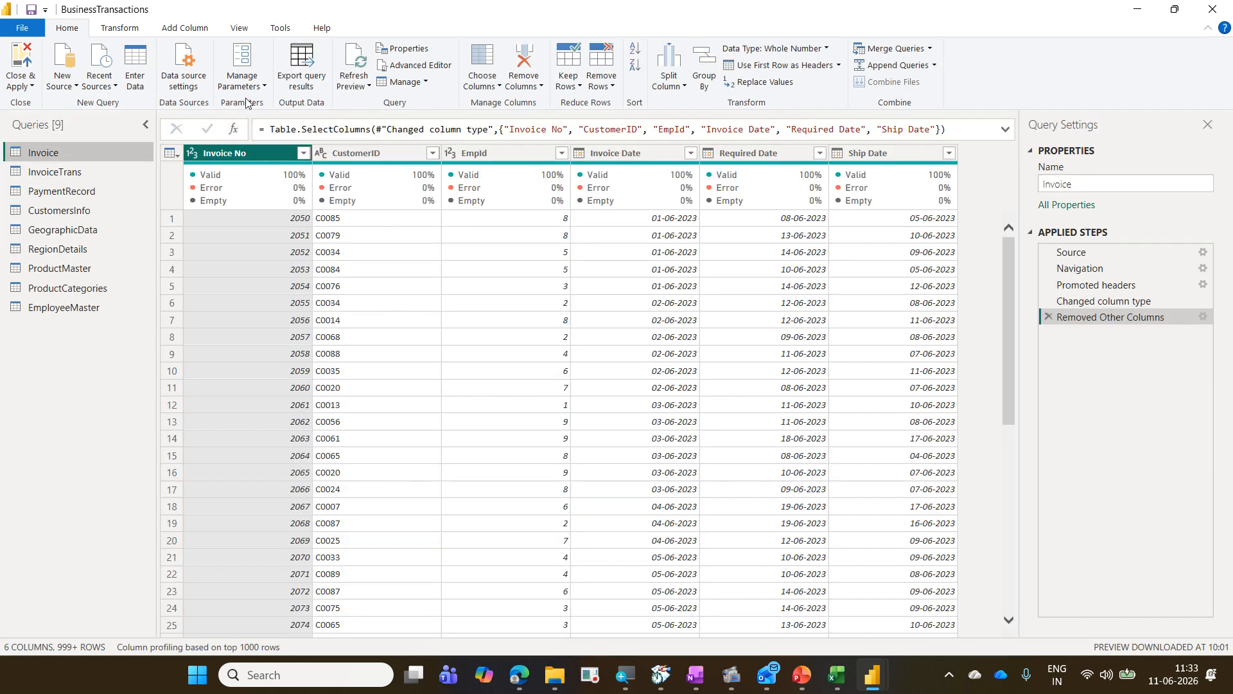
{"action": "left_click", "coordinate": [120, 165]}
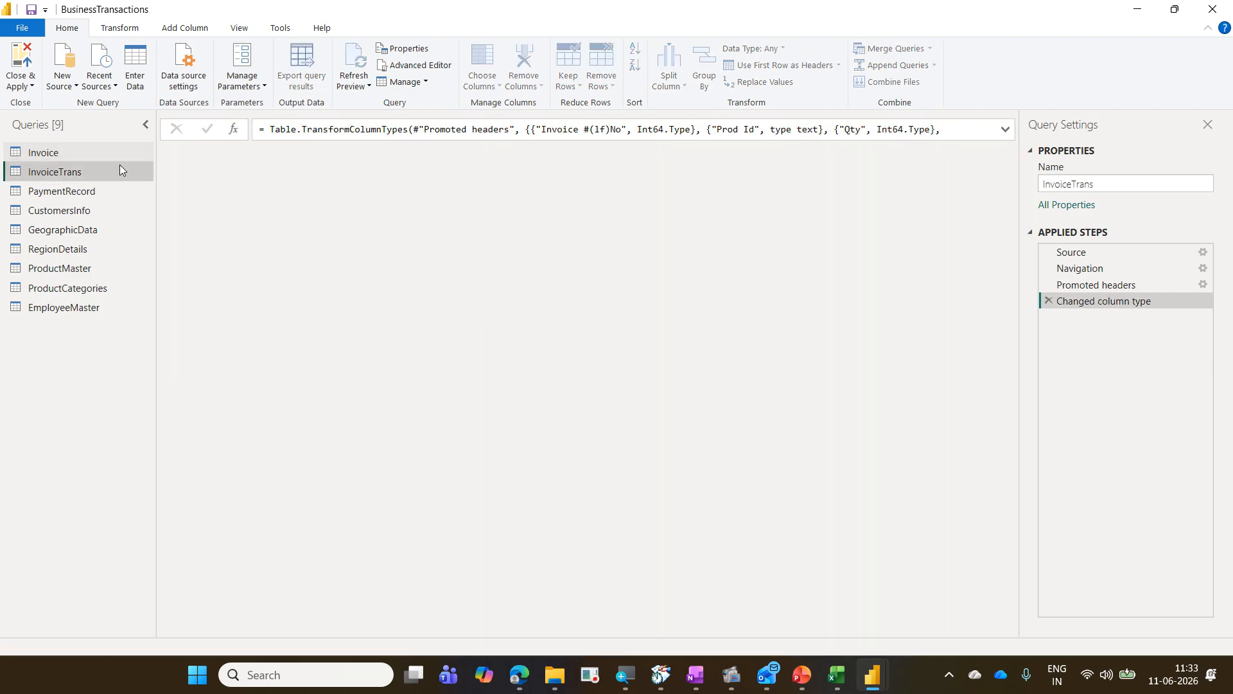
{"action": "left_click", "coordinate": [25, 63]}
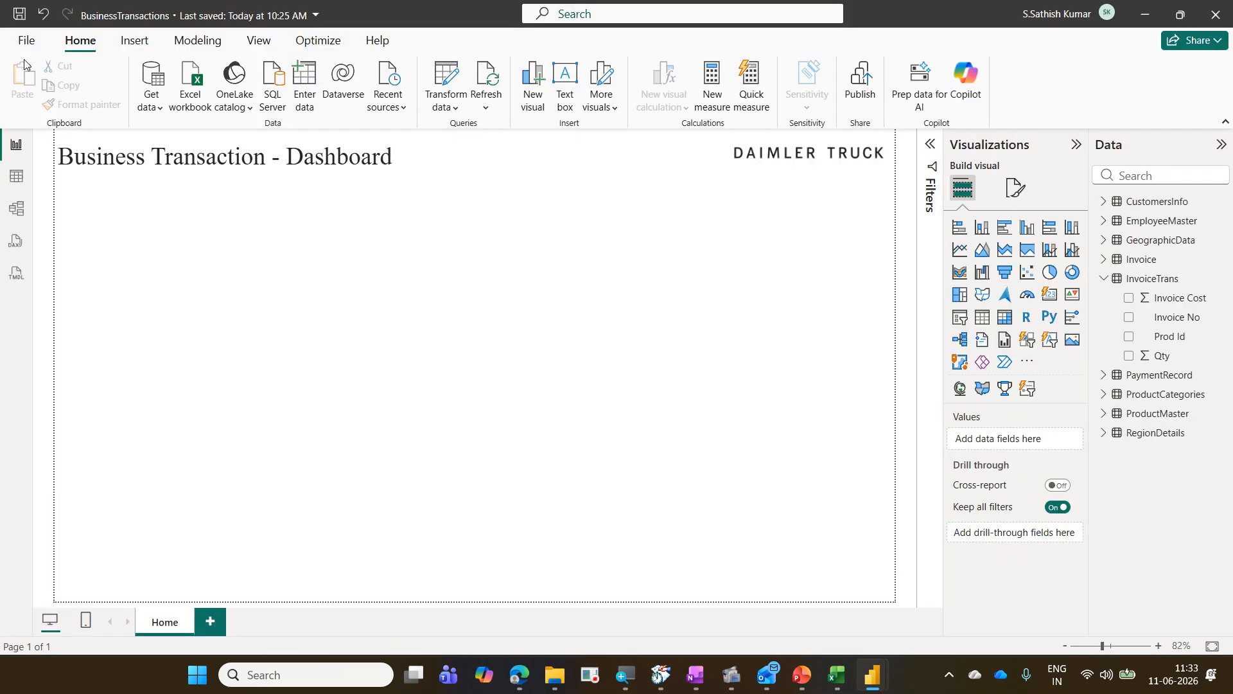
{"action": "right_click", "coordinate": [1142, 284]}
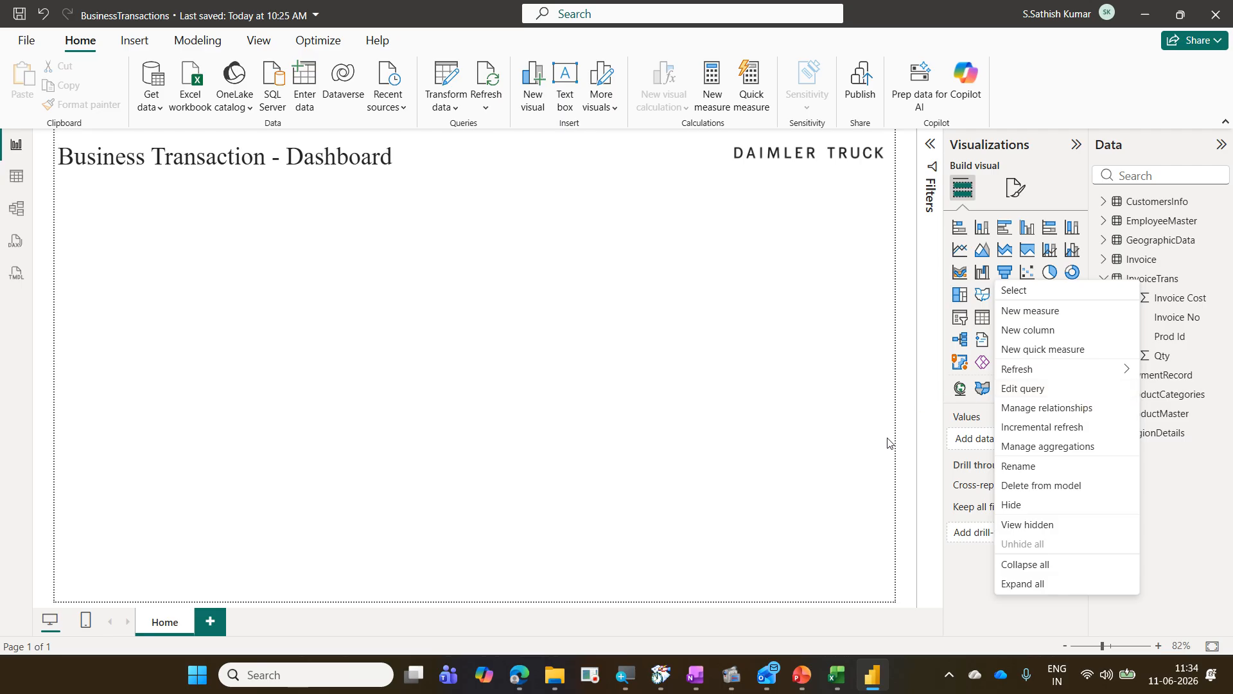
{"action": "left_click", "coordinate": [693, 357]}
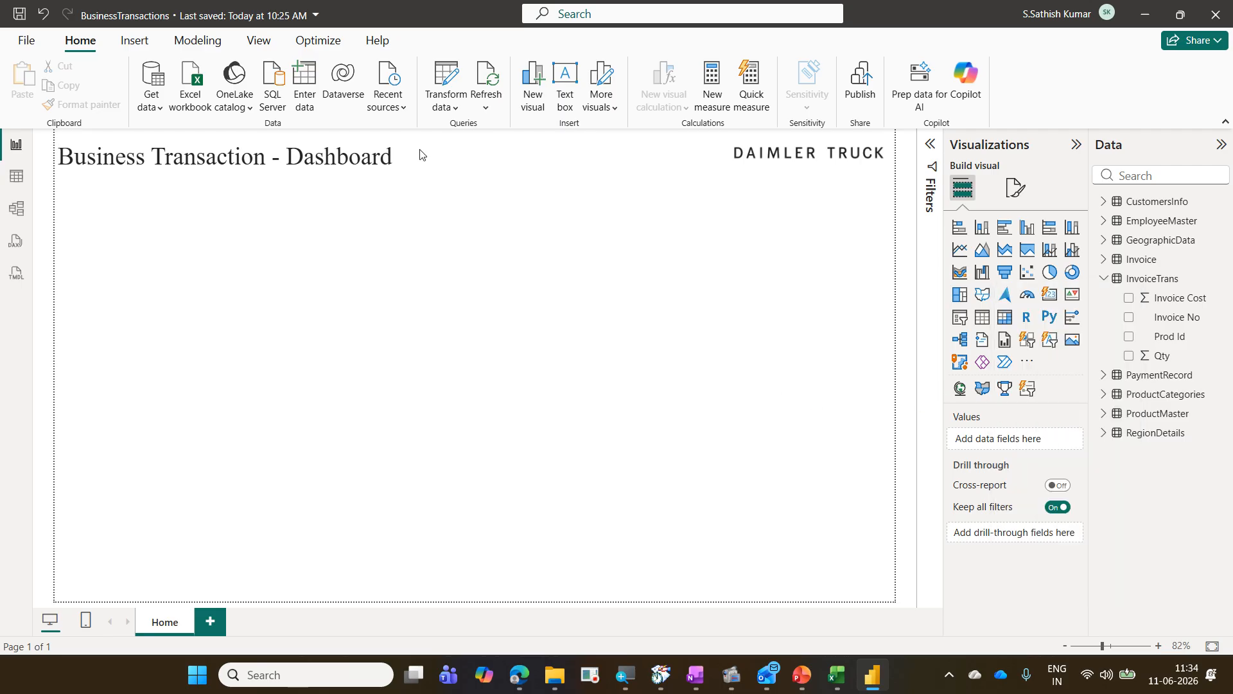
{"action": "left_click", "coordinate": [449, 69]}
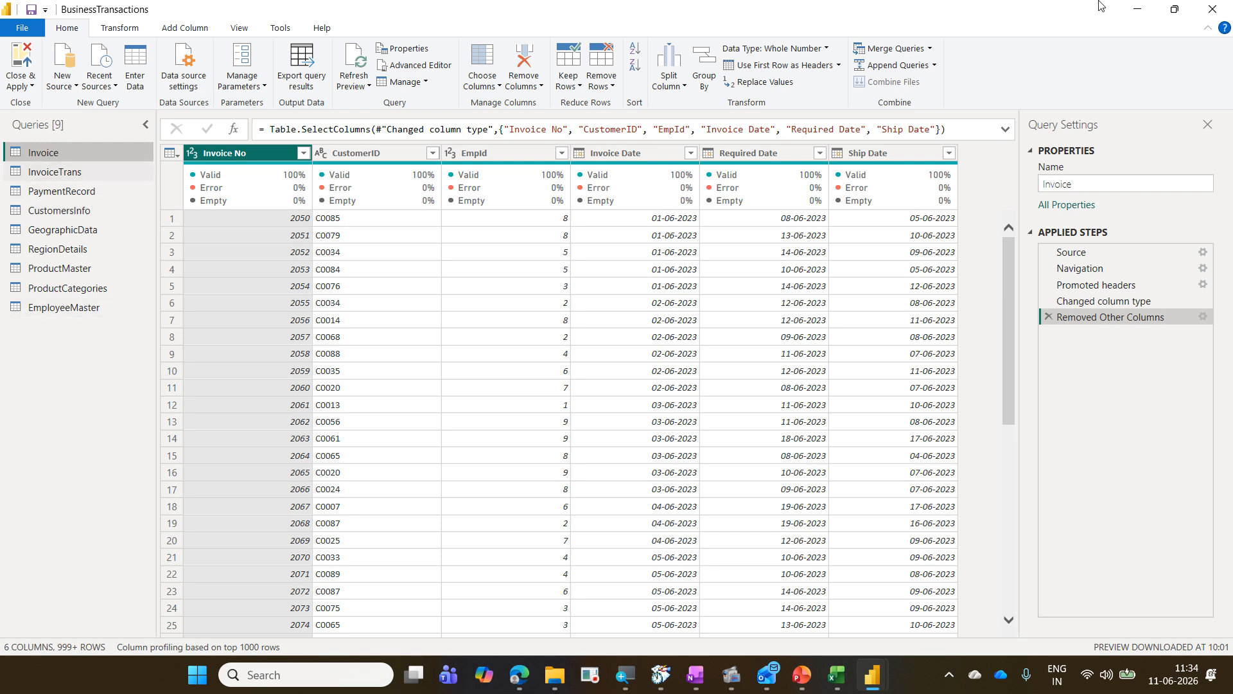
{"action": "left_click", "coordinate": [1213, 9]}
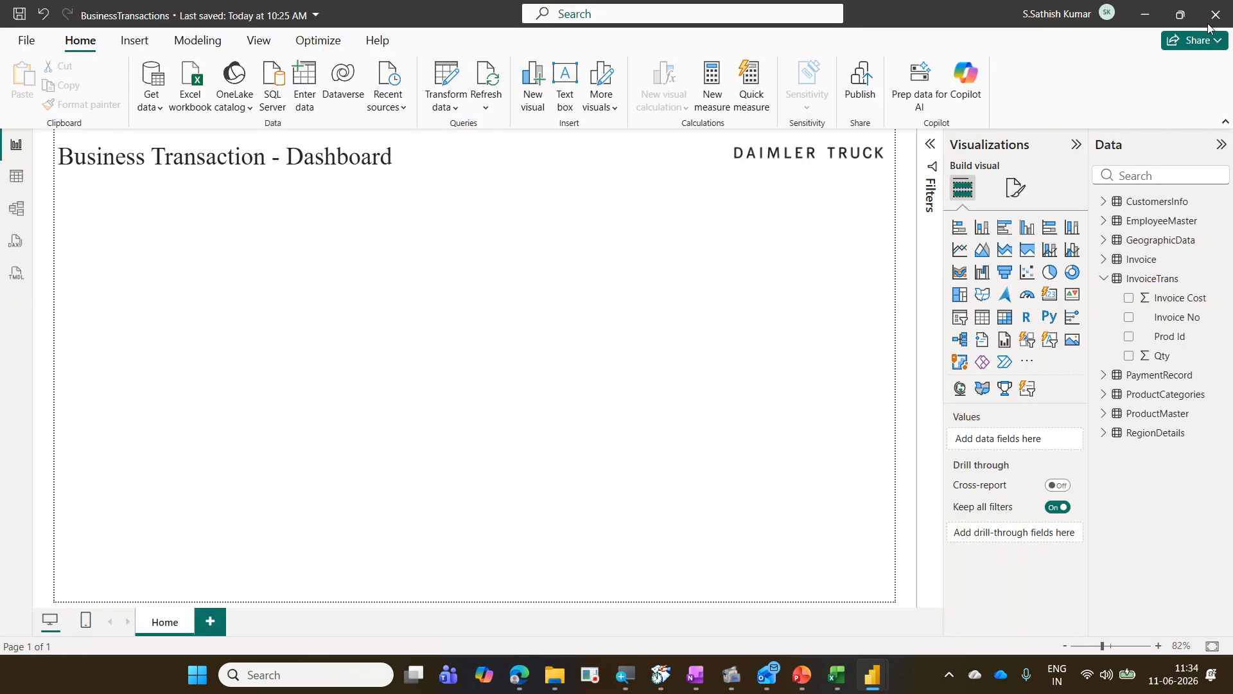
Step: Open the InvoiceTrans query in Power Query Editor and select both the Qty and Invoice Cost columns
{"action": "right_click", "coordinate": [1161, 278]}
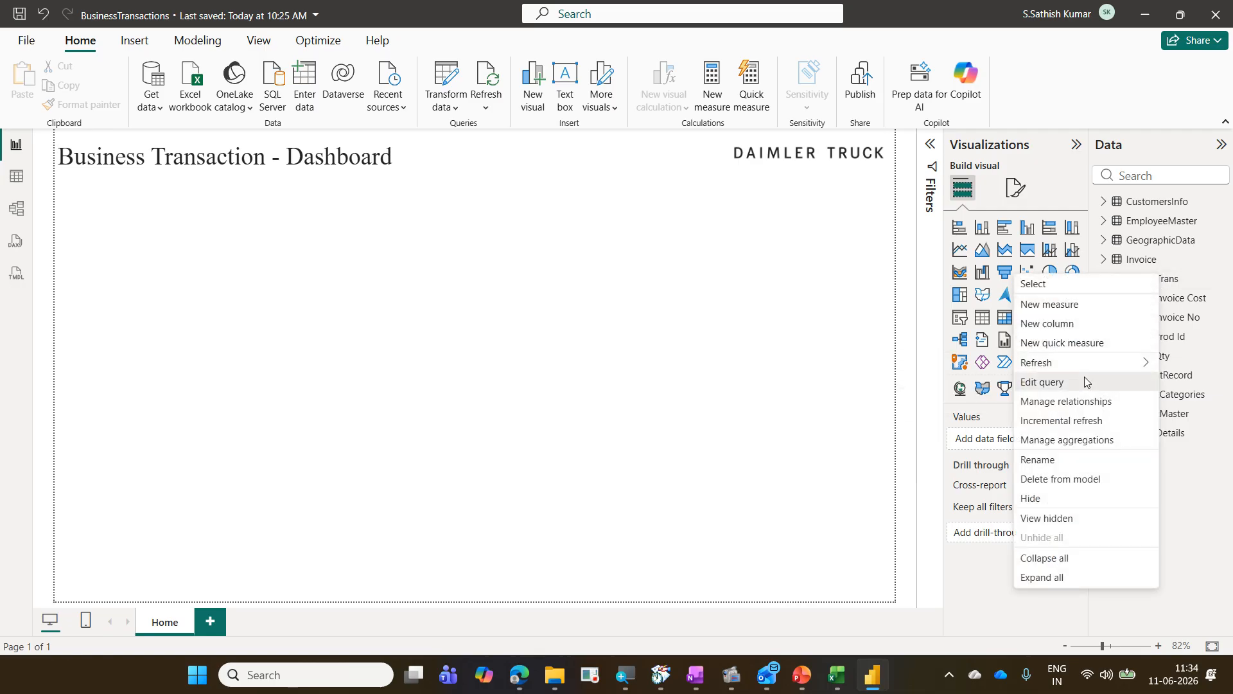
{"action": "left_click", "coordinate": [1042, 381]}
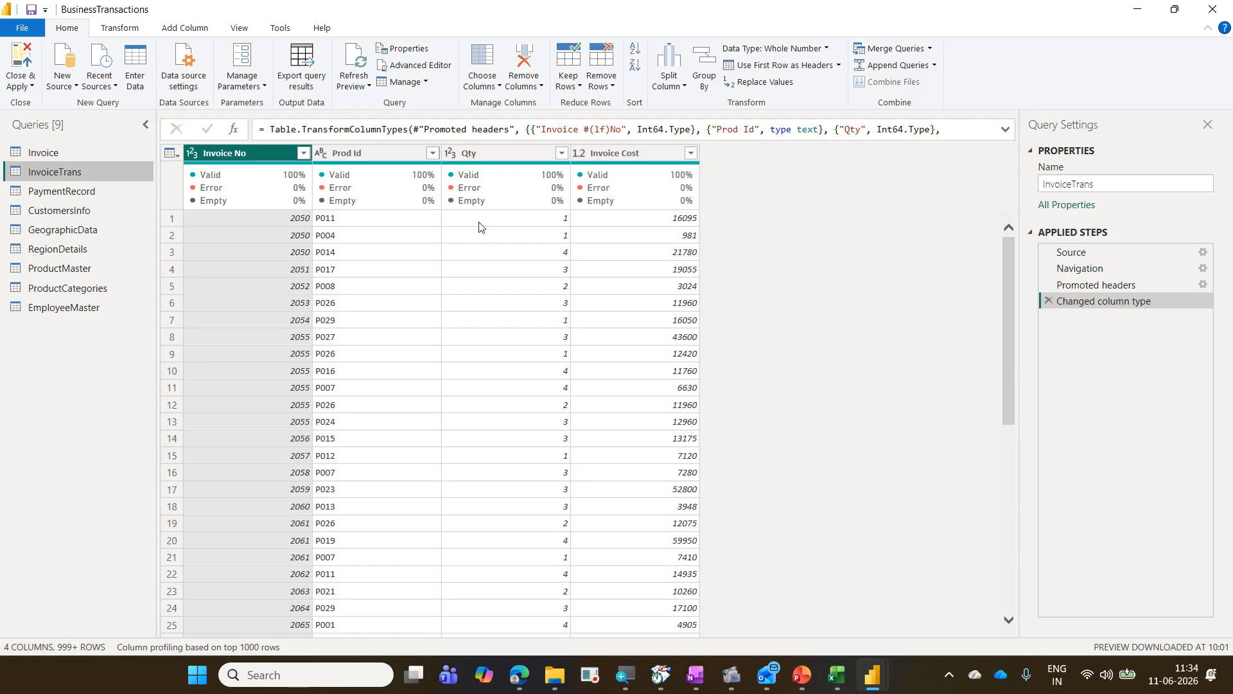
{"action": "left_click", "coordinate": [486, 155]}
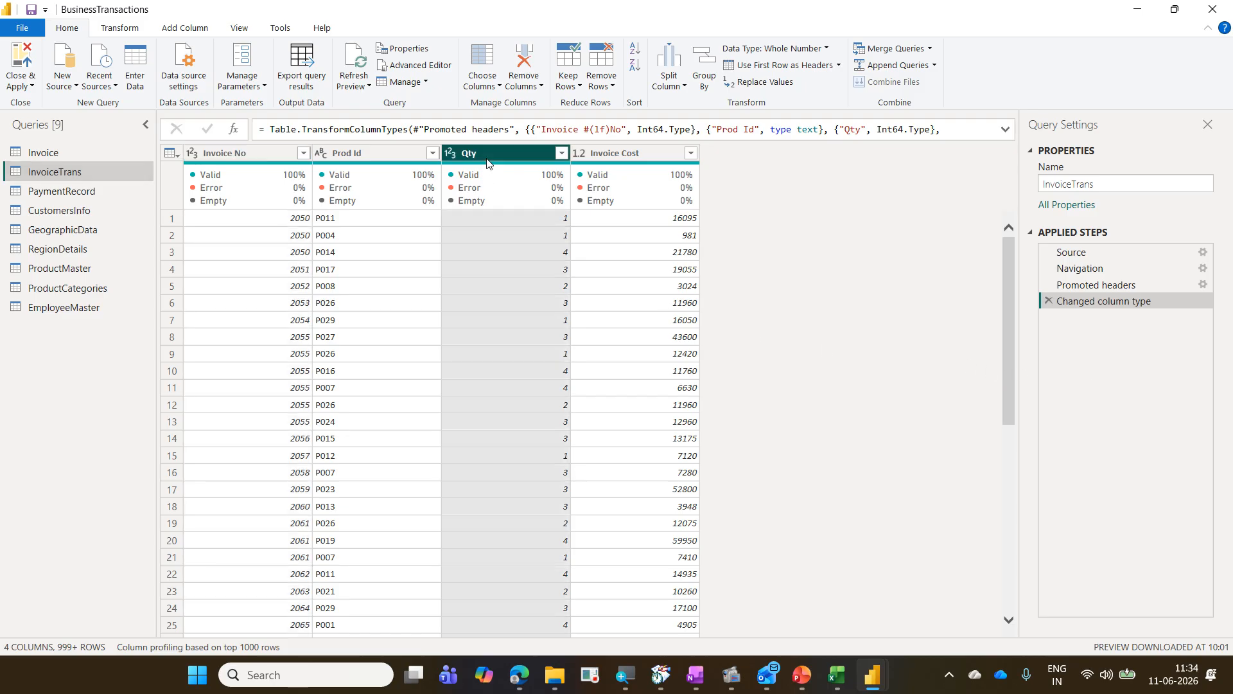
{"action": "left_click", "coordinate": [640, 153], "text": "ctrl"}
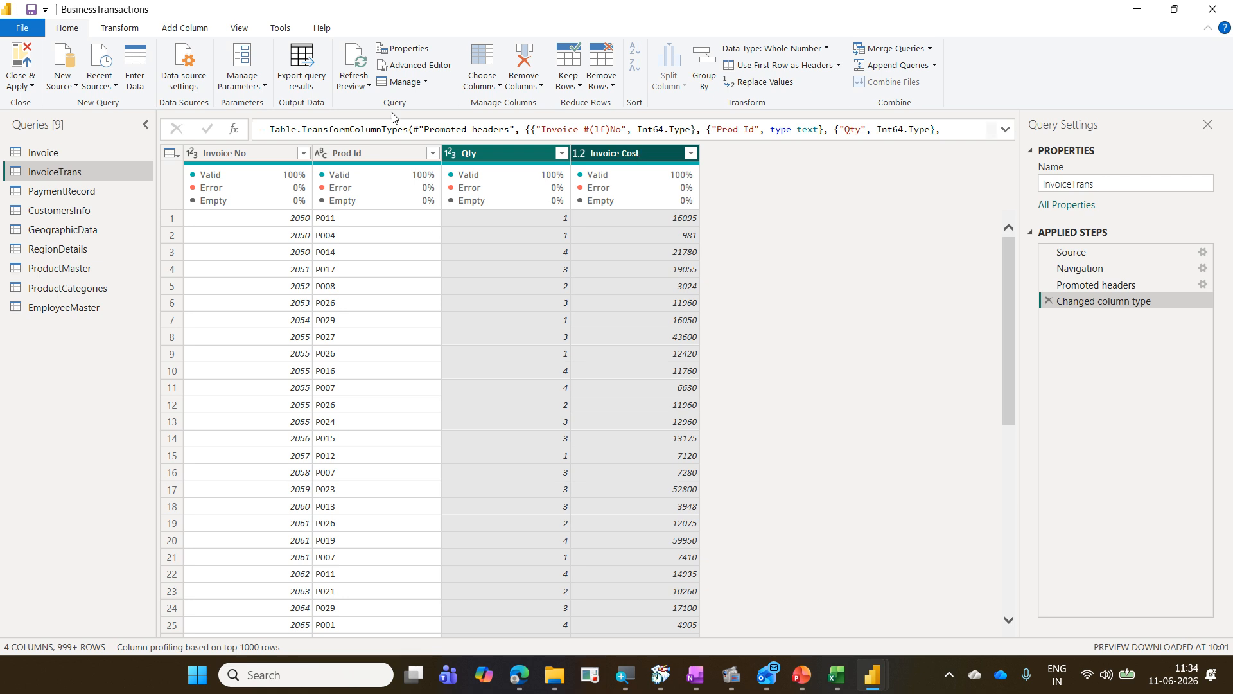
{"action": "left_click", "coordinate": [190, 33]}
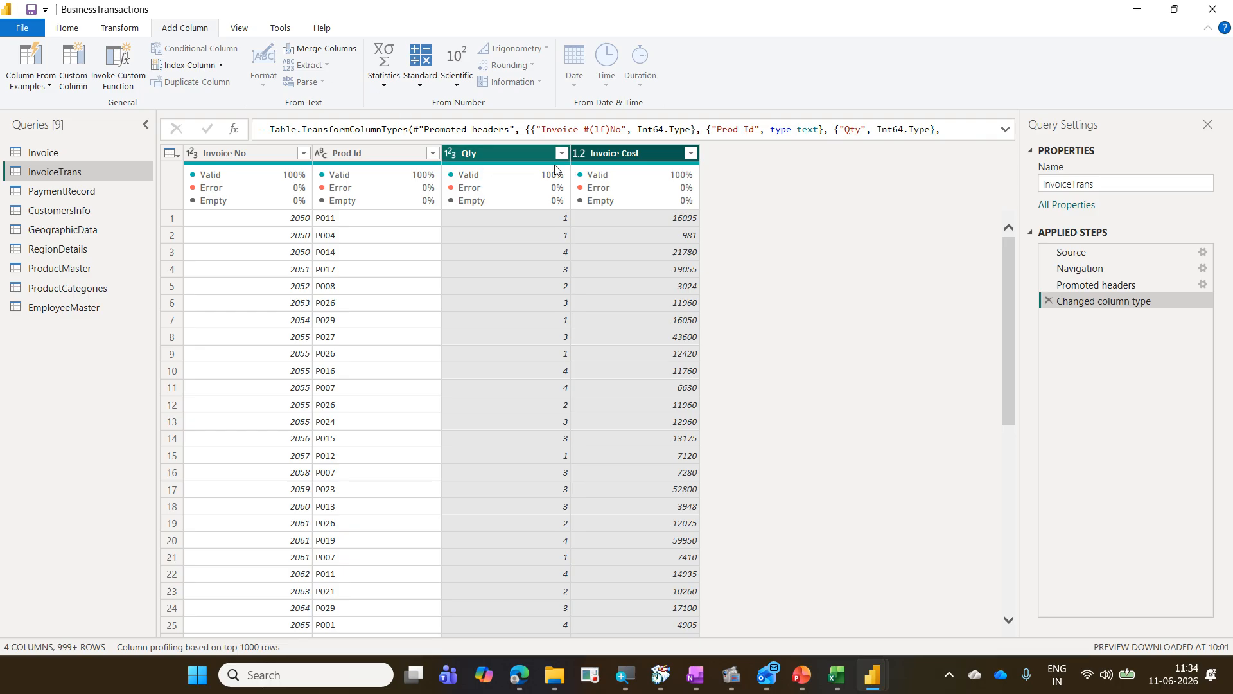
{"action": "left_click", "coordinate": [526, 160]}
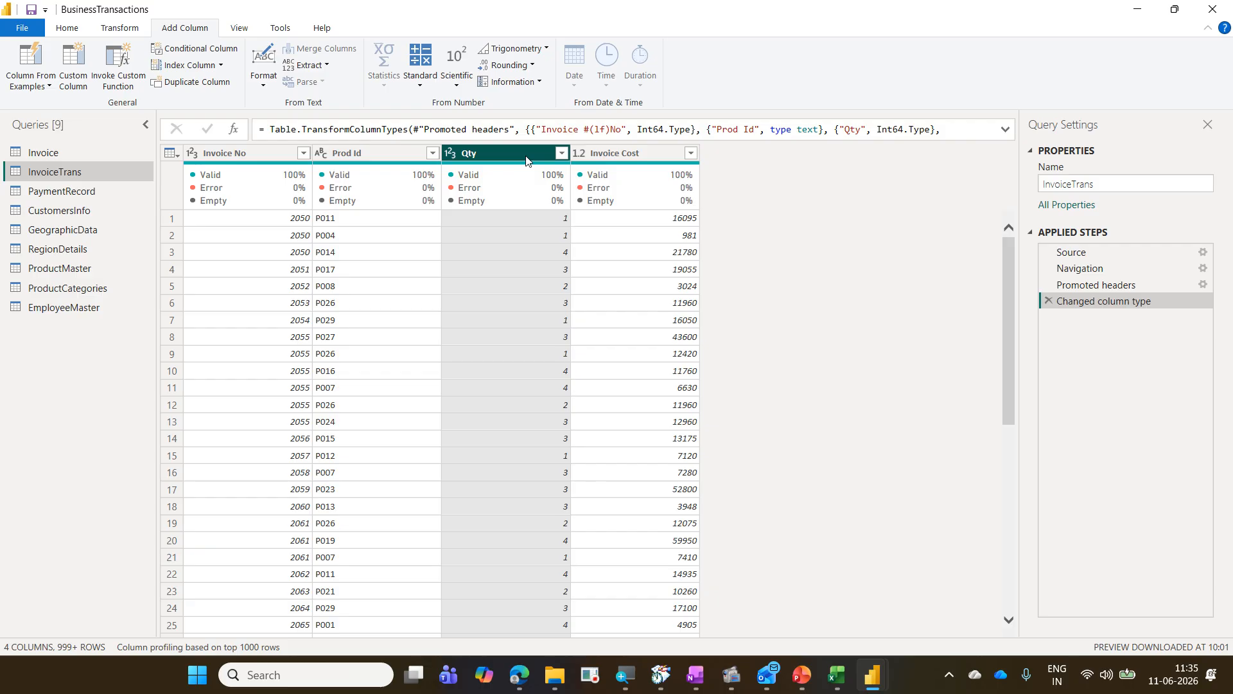
{"action": "left_click", "coordinate": [628, 155], "text": "ctrl"}
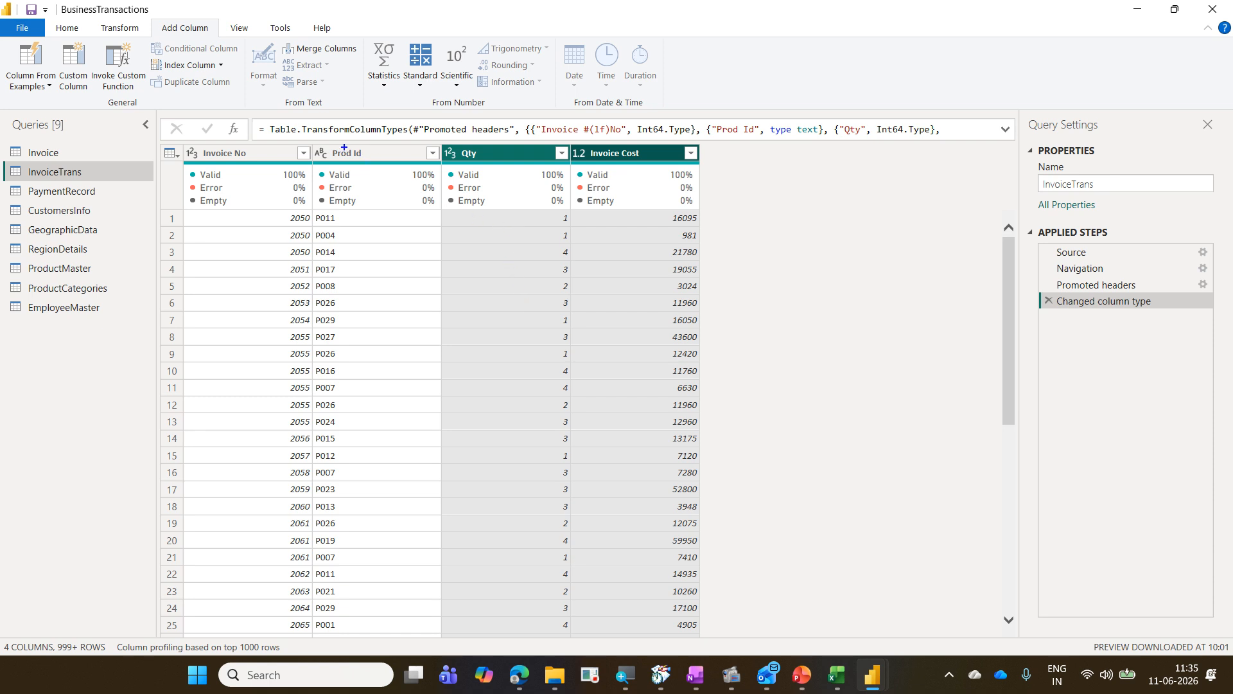
{"action": "left_click_drag", "start_coordinate": [277, 94], "coordinate": [329, 113]}
{"action": "left_click_drag", "start_coordinate": [426, 93], "coordinate": [491, 115]}
{"action": "left_click_drag", "start_coordinate": [568, 93], "coordinate": [663, 113]}
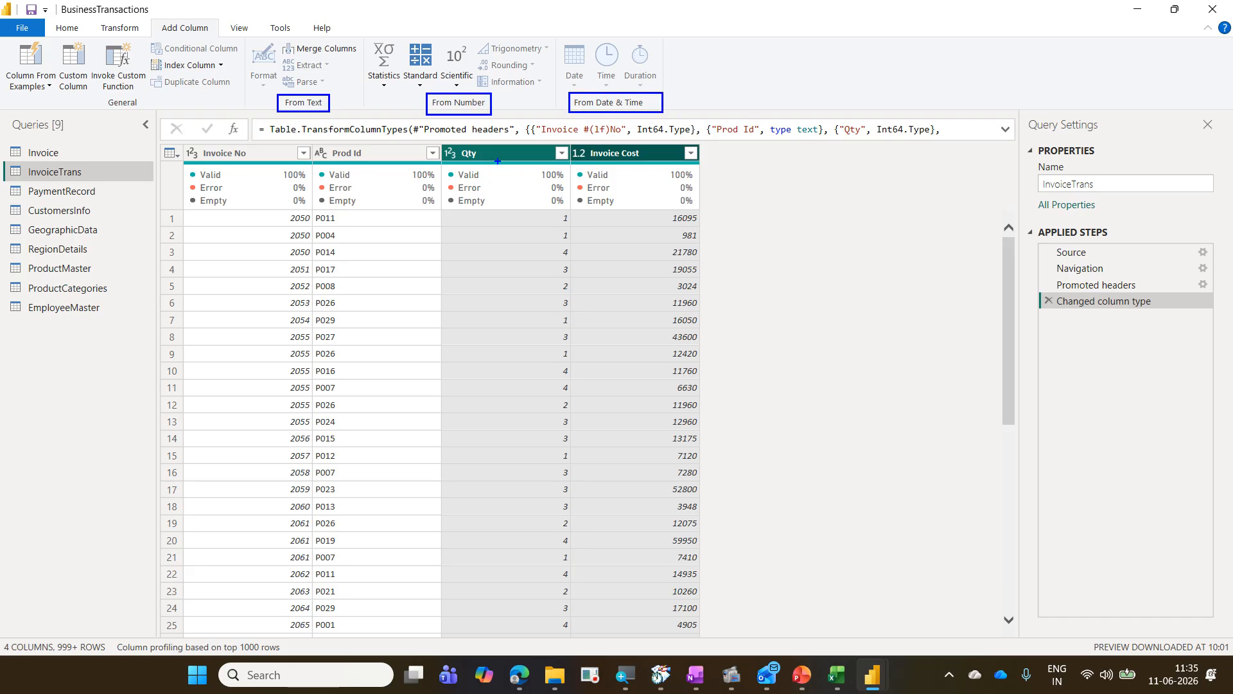
{"action": "left_click_drag", "start_coordinate": [356, 41], "coordinate": [556, 116]}
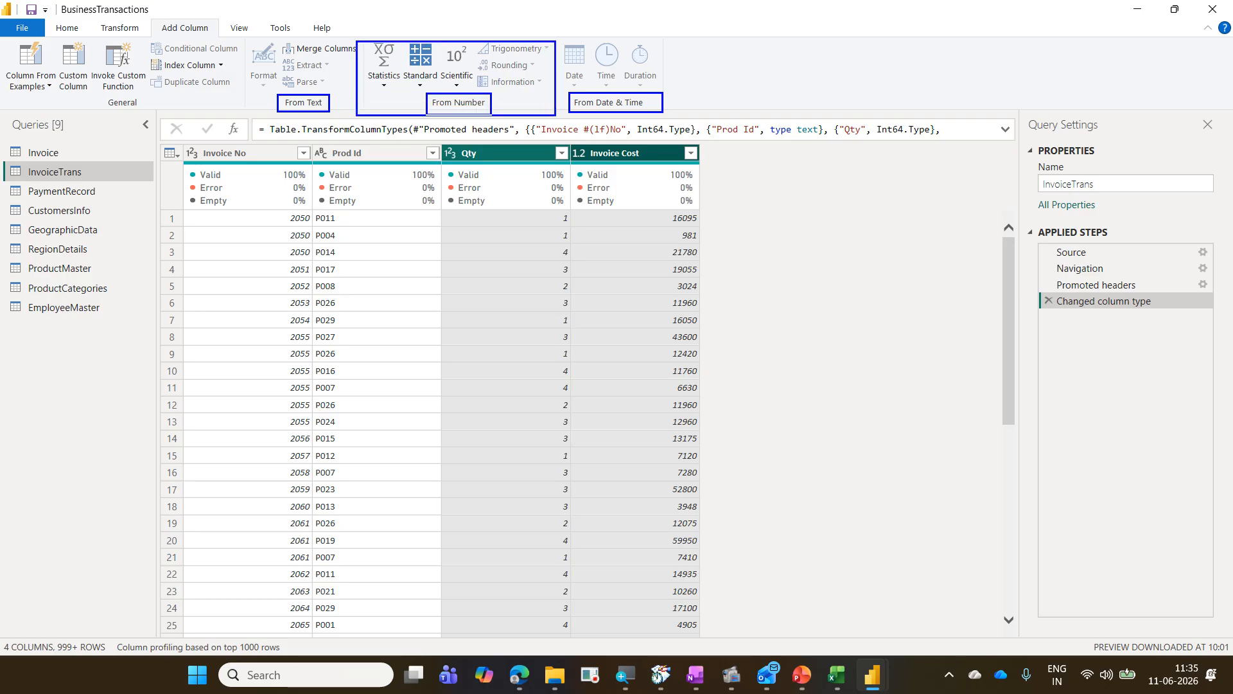
{"action": "mouse_move", "coordinate": [388, 41]}
{"action": "left_mouse_down"}
{"action": "mouse_move", "coordinate": [407, 17]}
{"action": "mouse_move", "coordinate": [448, 5]}
{"action": "left_mouse_up"}
{"action": "mouse_move", "coordinate": [455, 48]}
{"action": "left_mouse_down"}
{"action": "mouse_move", "coordinate": [471, 17]}
{"action": "mouse_move", "coordinate": [541, 15]}
{"action": "left_mouse_up"}
{"action": "mouse_move", "coordinate": [519, 71]}
{"action": "left_mouse_down"}
{"action": "mouse_move", "coordinate": [540, 43]}
{"action": "mouse_move", "coordinate": [554, 56]}
{"action": "left_mouse_up"}
{"action": "mouse_move", "coordinate": [430, 95]}
{"action": "left_mouse_down"}
{"action": "mouse_move", "coordinate": [429, 30]}
{"action": "mouse_move", "coordinate": [403, 74]}
{"action": "mouse_move", "coordinate": [425, 99]}
{"action": "left_mouse_up"}
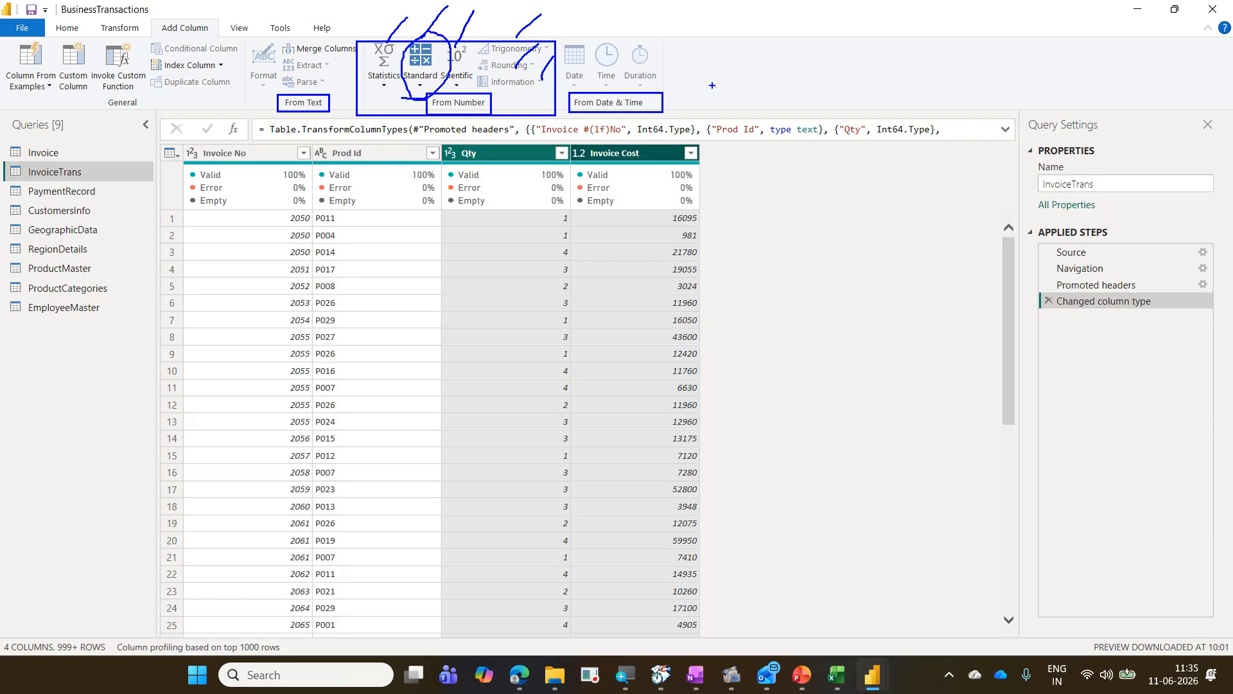
{"action": "key", "text": "Escape"}
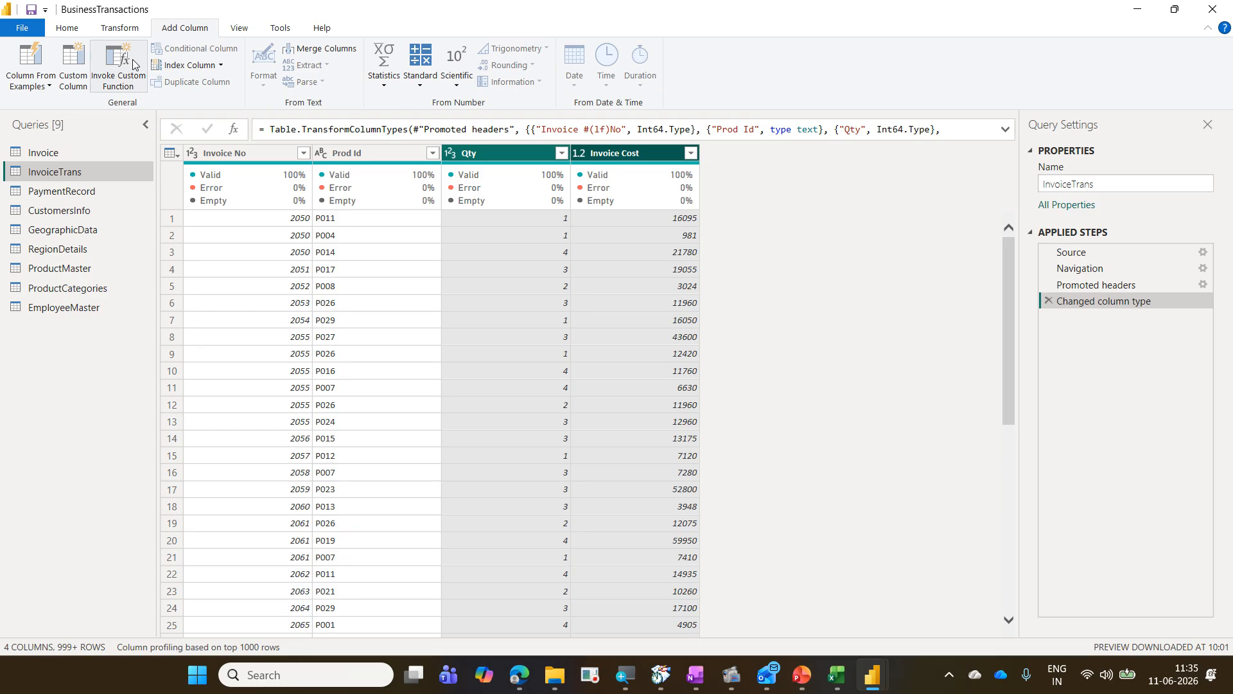
Step: Add a new column that multiplies Qty by Invoice Cost using the Standard Multiply operation
{"action": "left_click", "coordinate": [422, 90]}
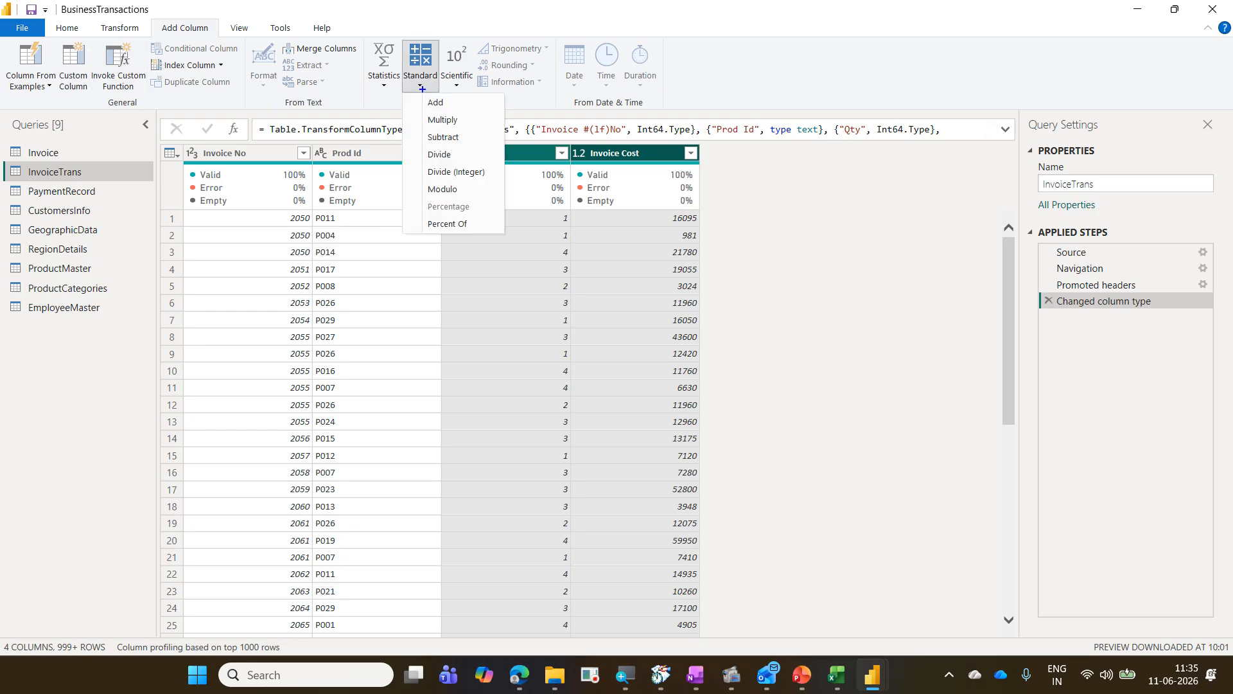
{"action": "mouse_move", "coordinate": [456, 104]}
{"action": "left_mouse_down"}
{"action": "mouse_move", "coordinate": [471, 93]}
{"action": "mouse_move", "coordinate": [483, 103]}
{"action": "mouse_move", "coordinate": [476, 128]}
{"action": "mouse_move", "coordinate": [487, 116]}
{"action": "left_mouse_up"}
{"action": "left_click_drag", "start_coordinate": [471, 156], "coordinate": [487, 143]}
{"action": "mouse_move", "coordinate": [414, 132]}
{"action": "left_mouse_down"}
{"action": "mouse_move", "coordinate": [457, 129]}
{"action": "mouse_move", "coordinate": [442, 104]}
{"action": "mouse_move", "coordinate": [412, 134]}
{"action": "left_mouse_up"}
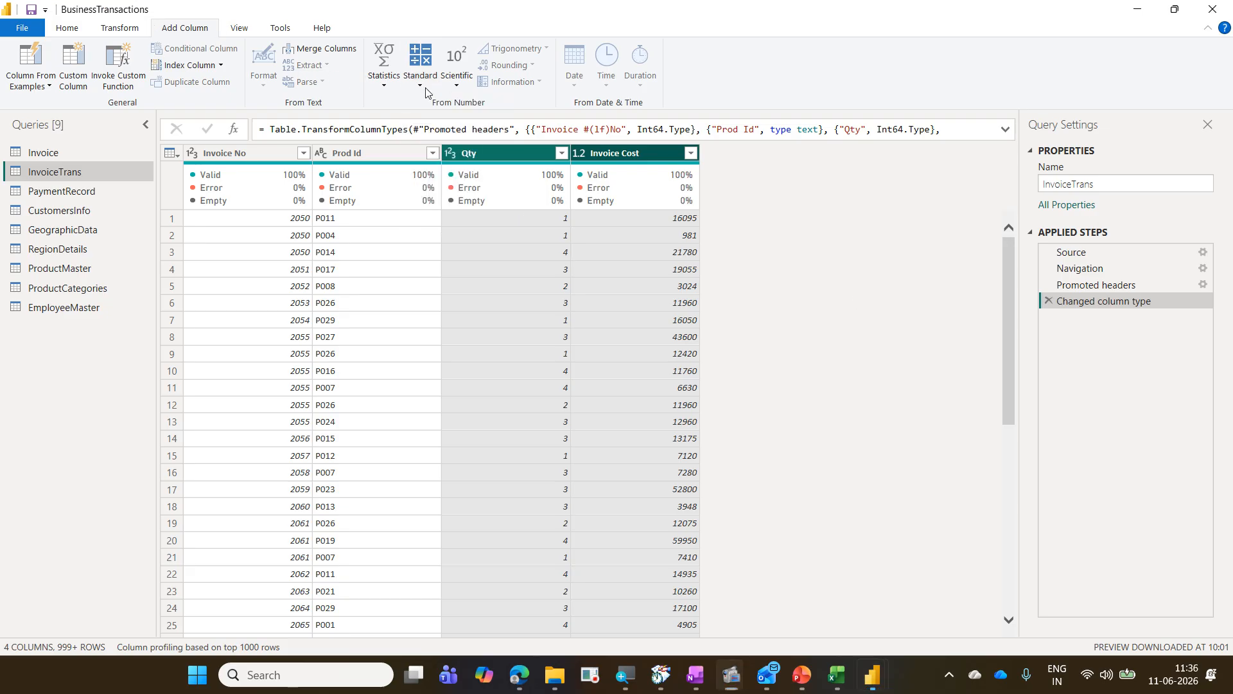
{"action": "left_click", "coordinate": [427, 90]}
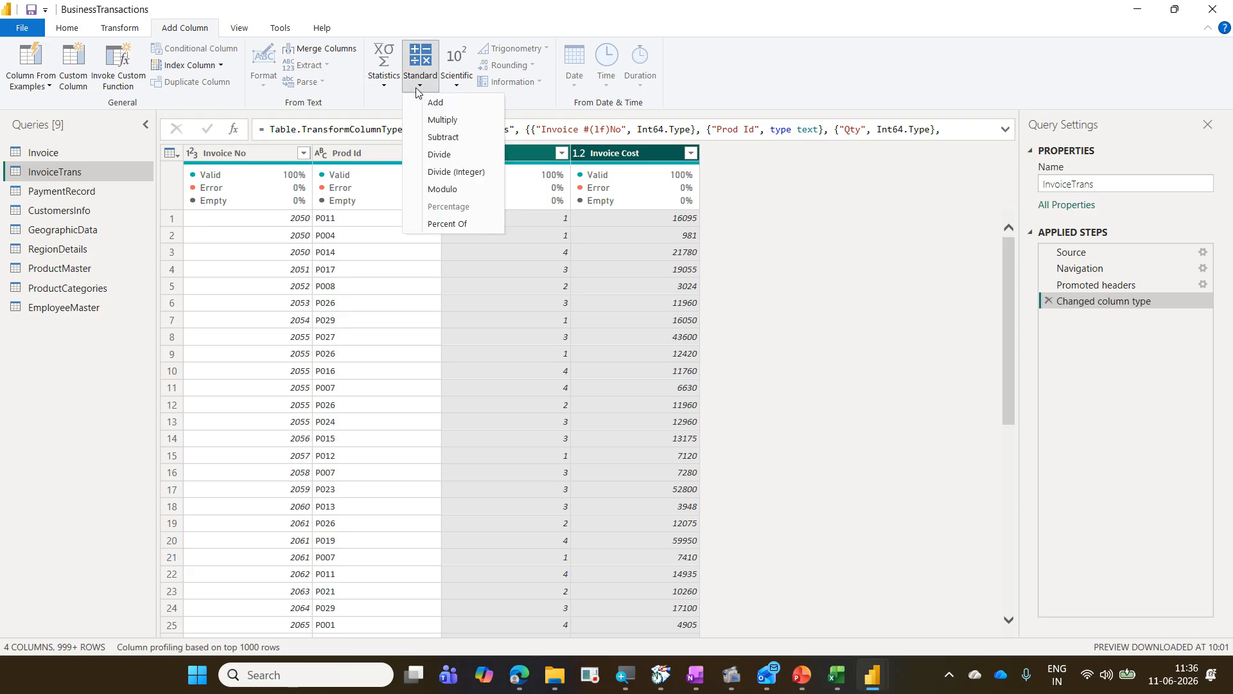
{"action": "left_click", "coordinate": [433, 120]}
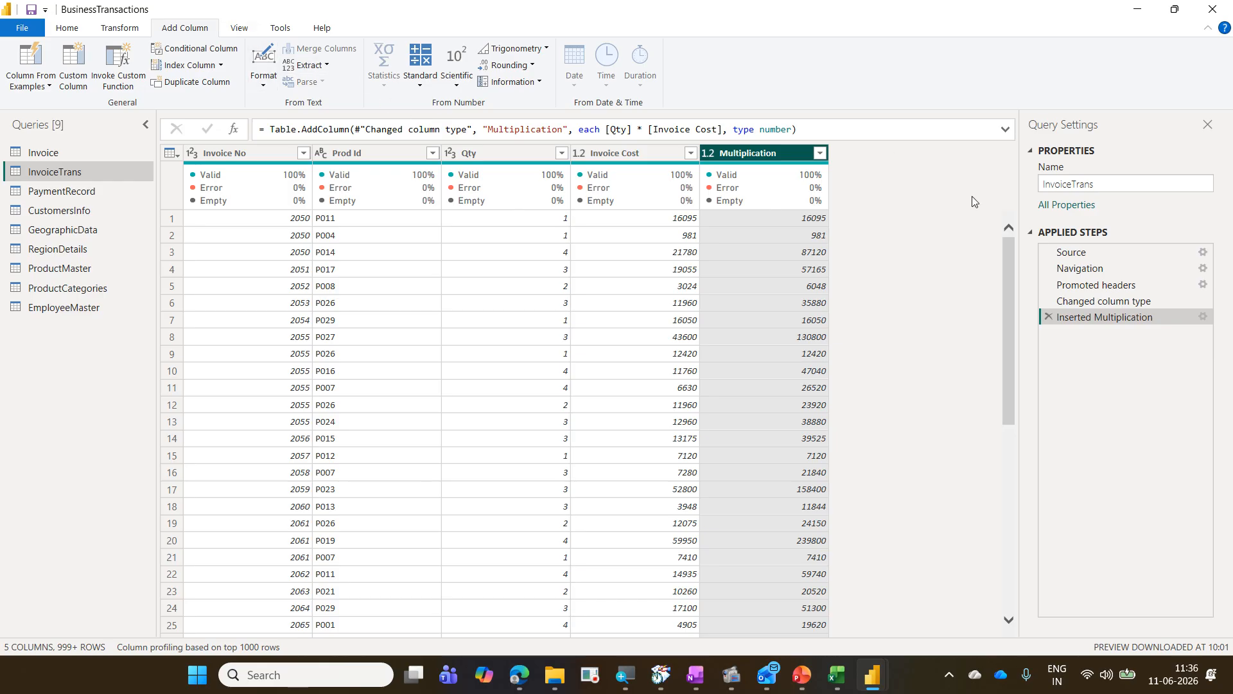
Step: Rename the new multiplication column to Revenue
{"action": "double_click", "coordinate": [780, 156]}
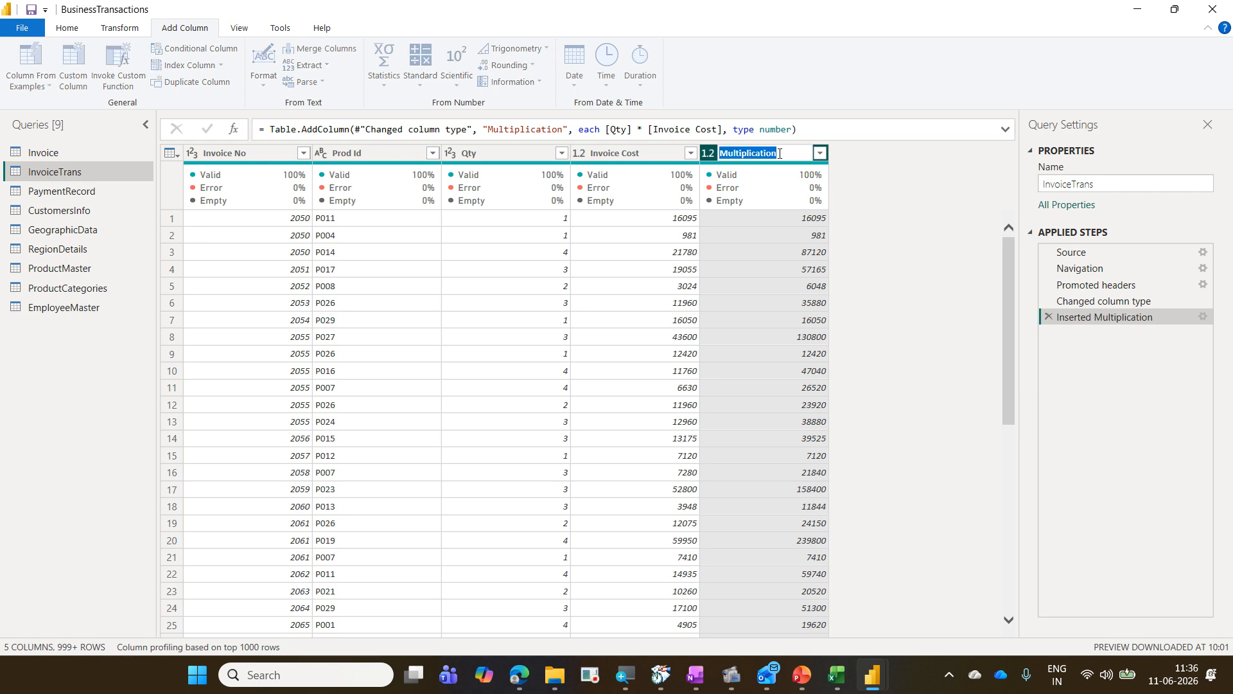
{"action": "type", "text": "Revenue"}
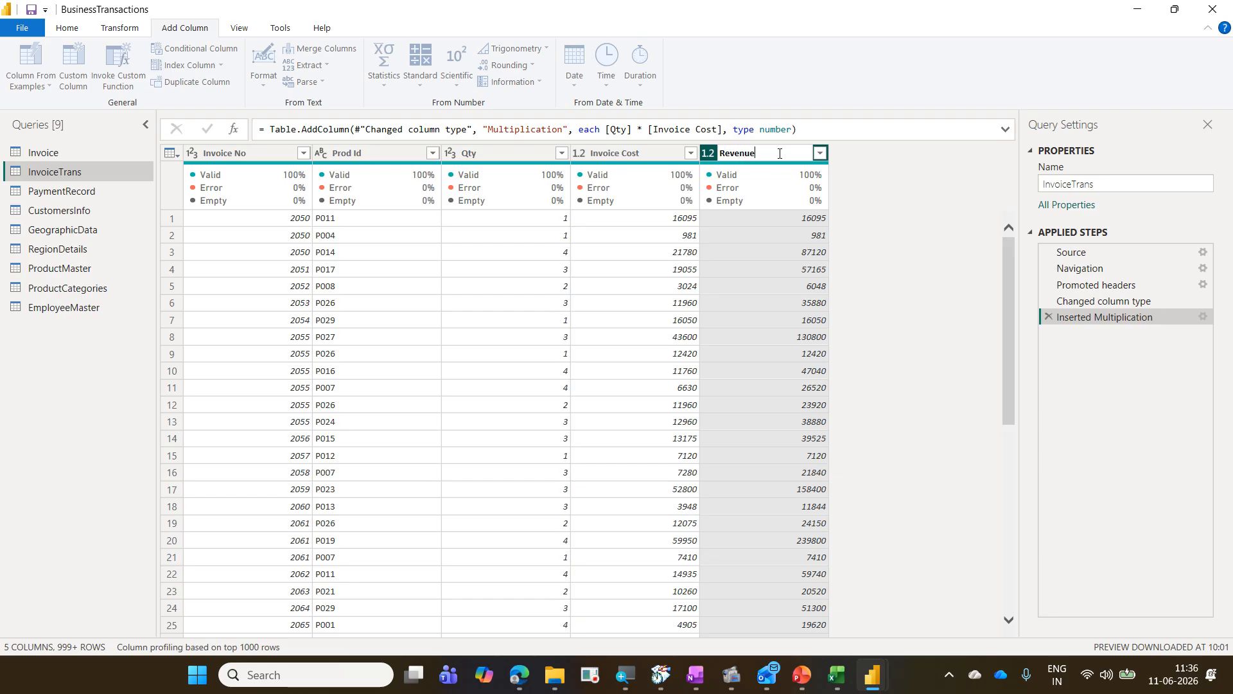
{"action": "key", "text": "Return"}
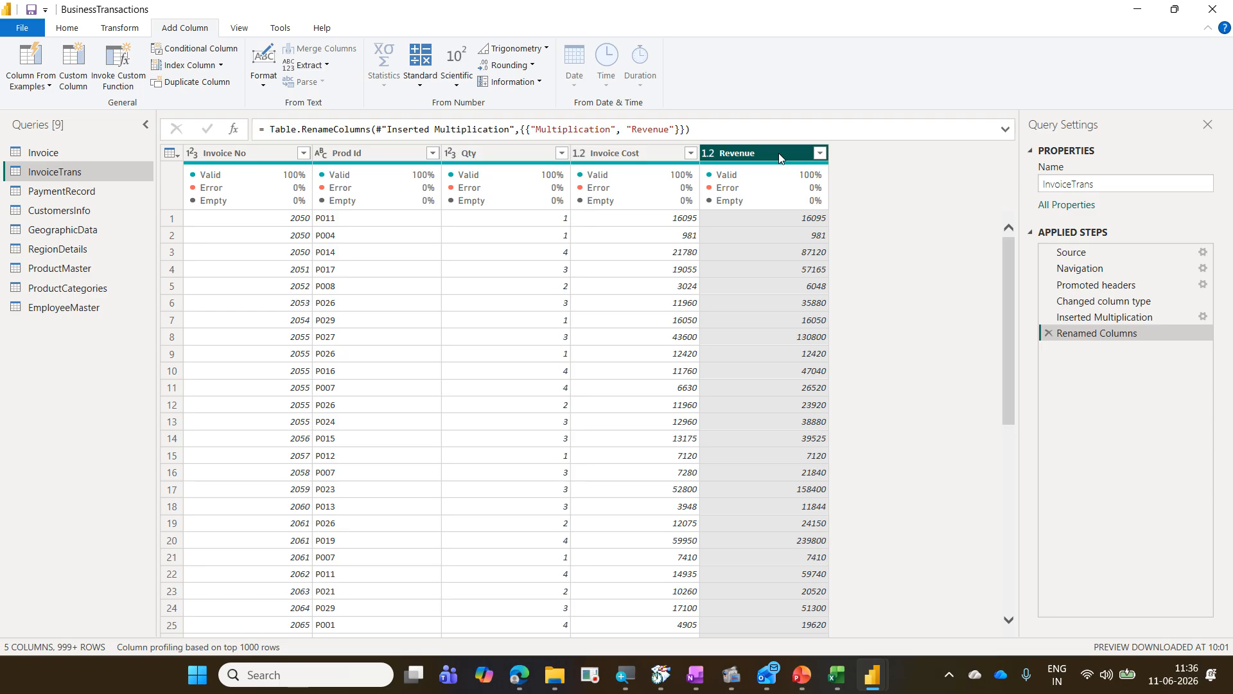
{"action": "key", "text": "ctrl+plus"}
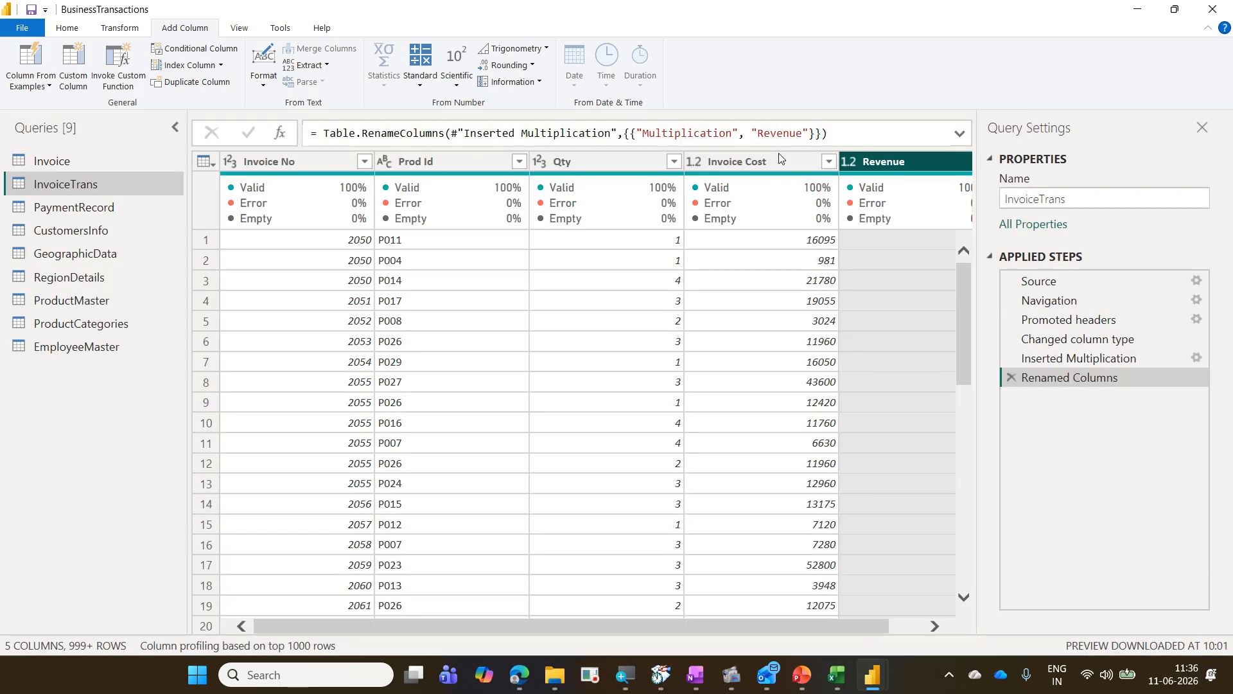
{"action": "key", "text": "ctrl+plus"}
{"action": "key", "text": "ctrl+plus"}
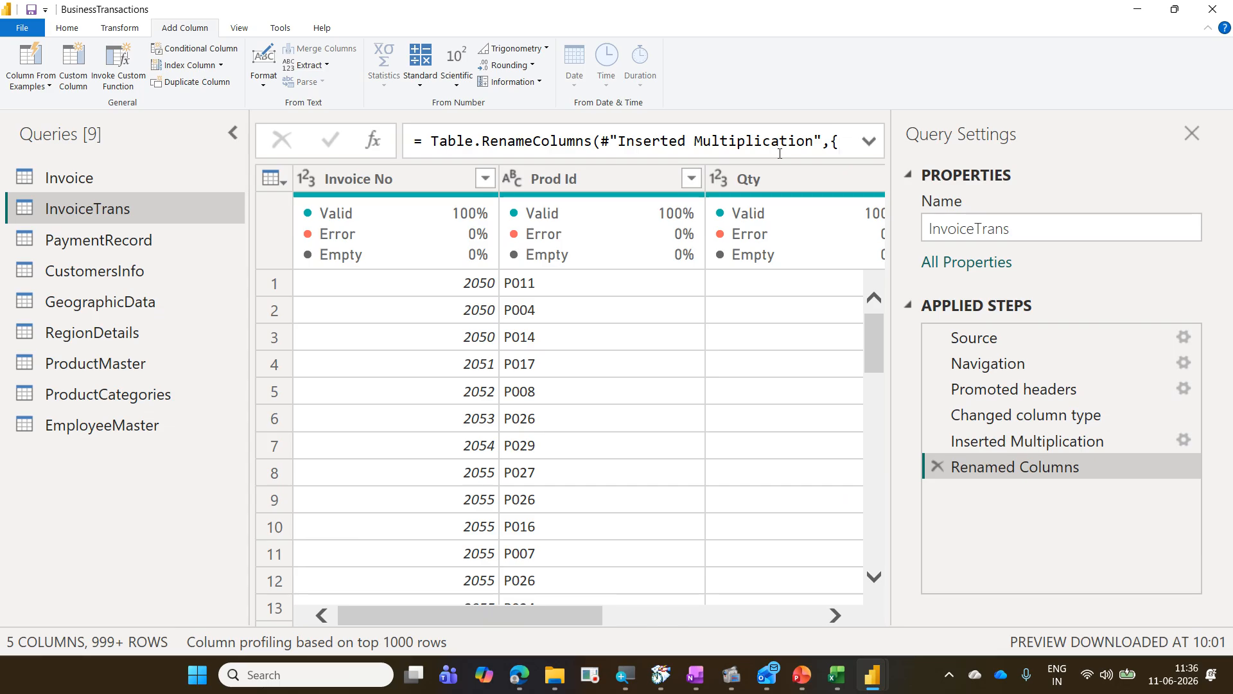
{"action": "key", "text": "ctrl+minus"}
{"action": "key", "text": "ctrl+minus"}
{"action": "key", "text": "ctrl+minus"}
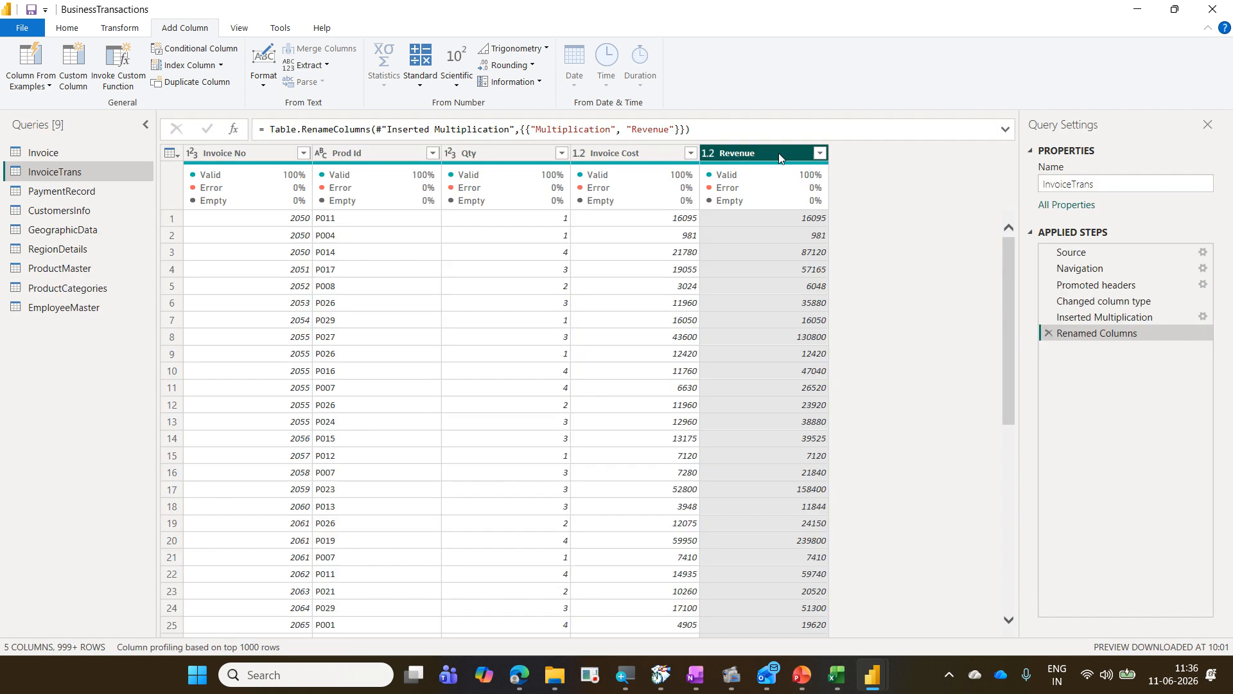
{"action": "key", "text": "ctrl+plus"}
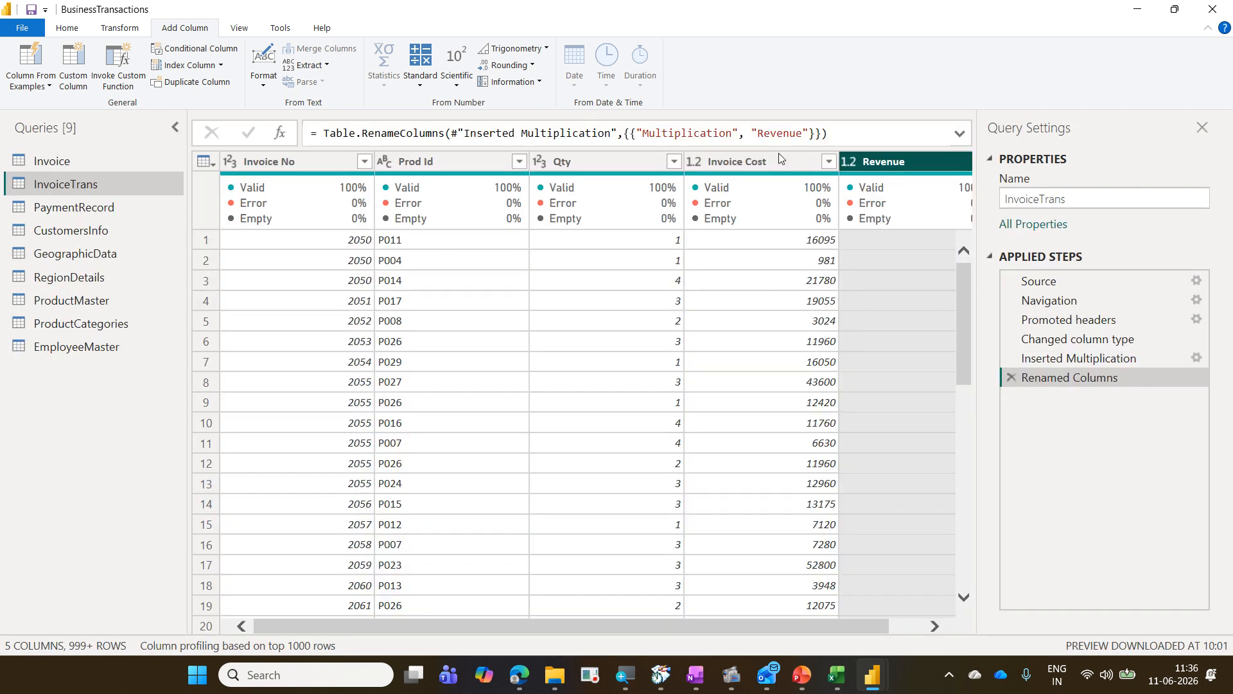
{"action": "key", "text": "ctrl+plus"}
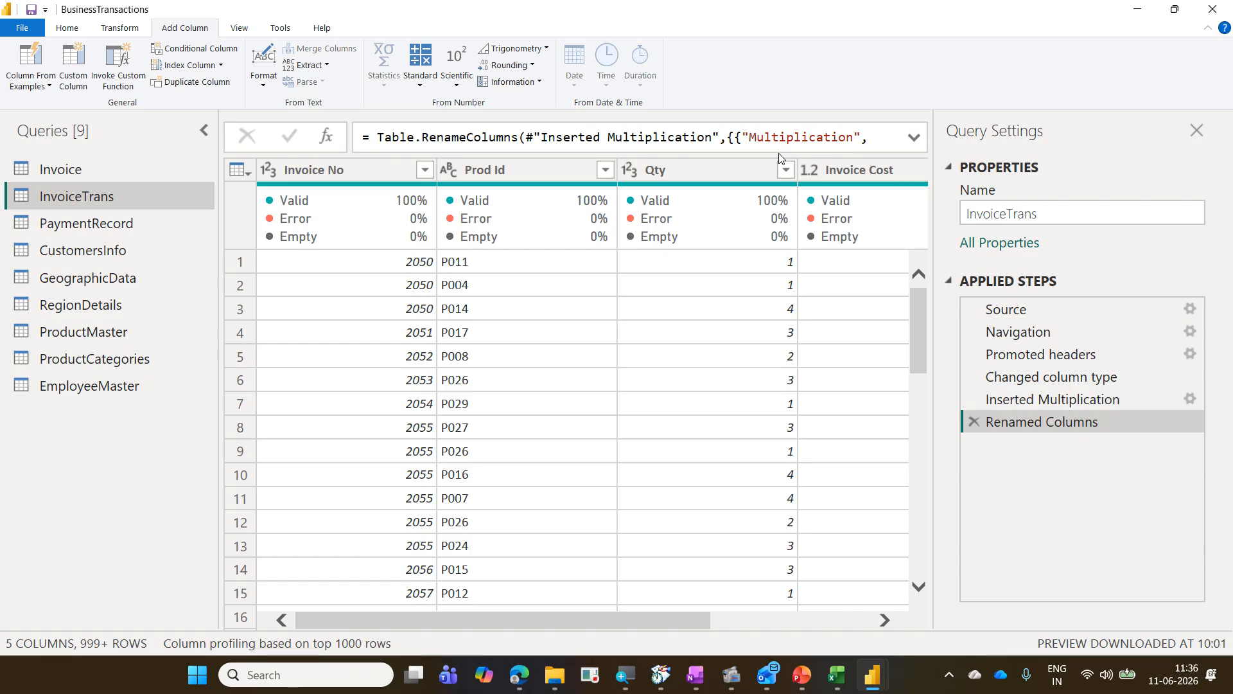
{"action": "key", "text": "ctrl+minus"}
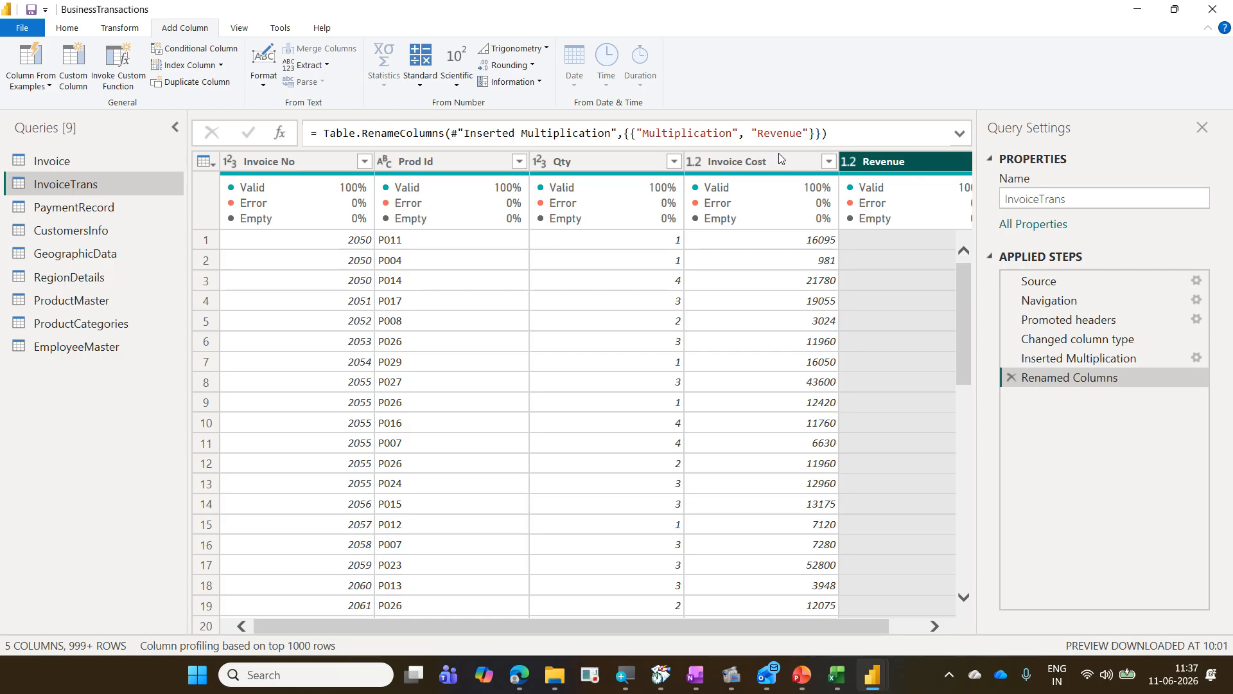
{"action": "key", "text": "ctrl+minus"}
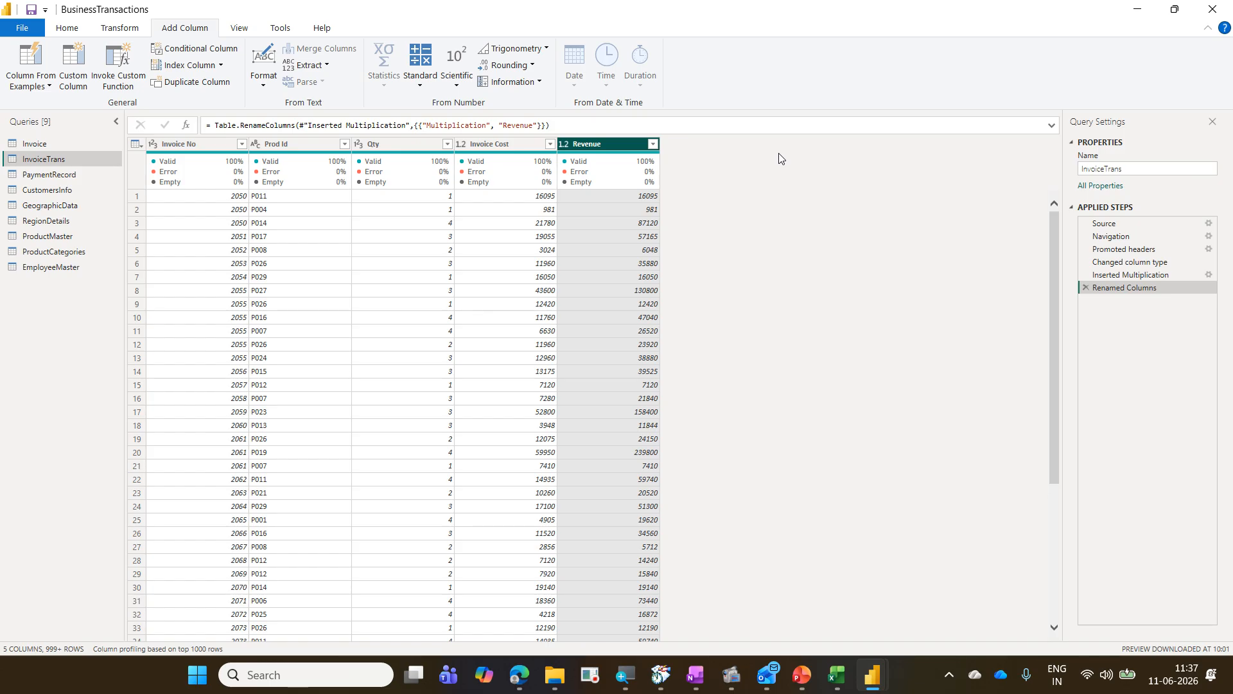
{"action": "key", "text": "ctrl+plus"}
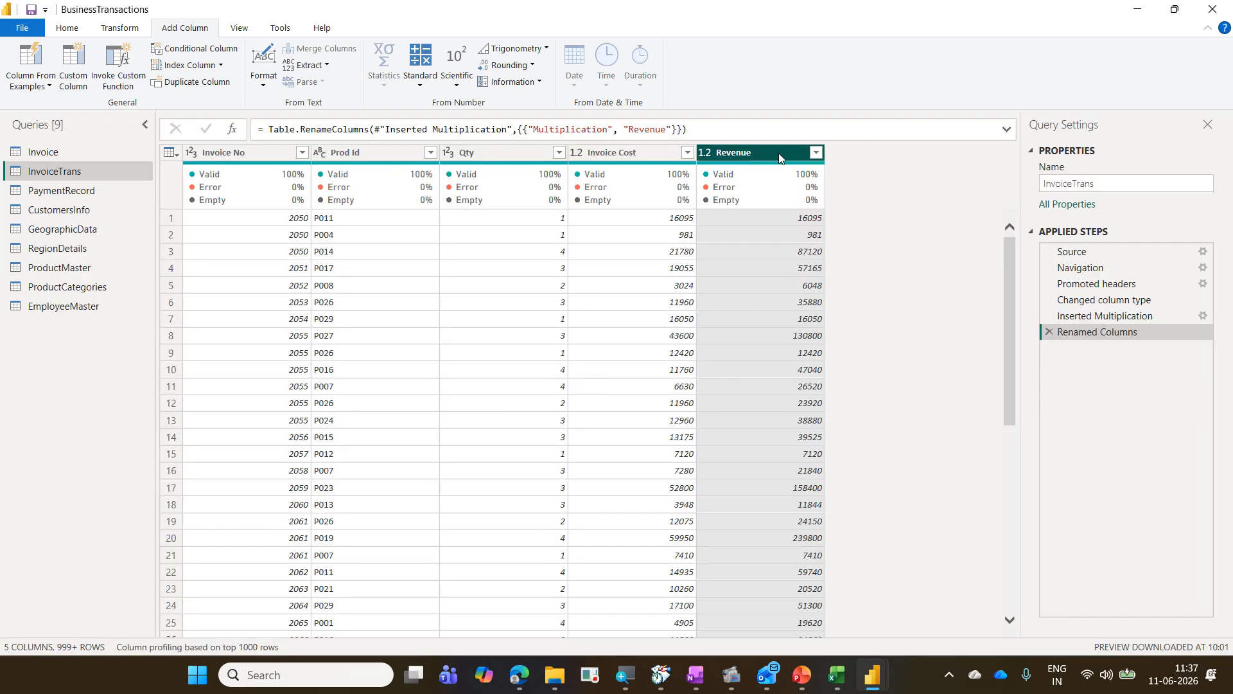
{"action": "key", "text": "ctrl+minus"}
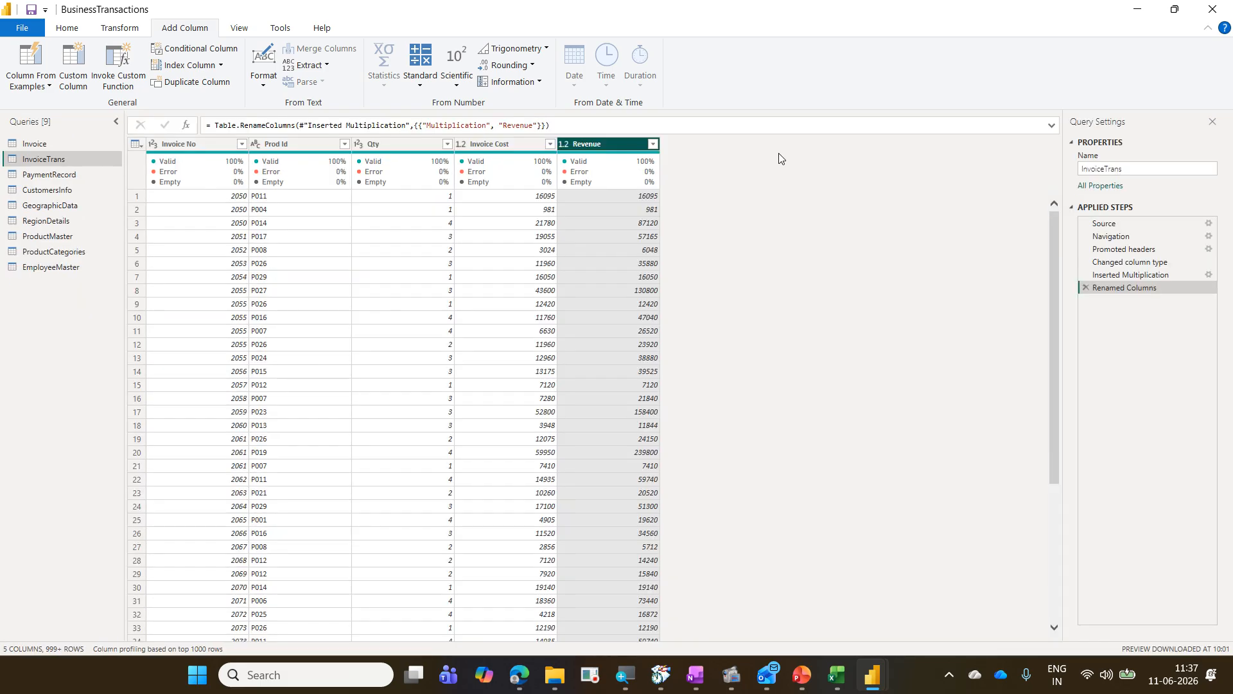
{"action": "type", "text": "Ctrl Shift + "}
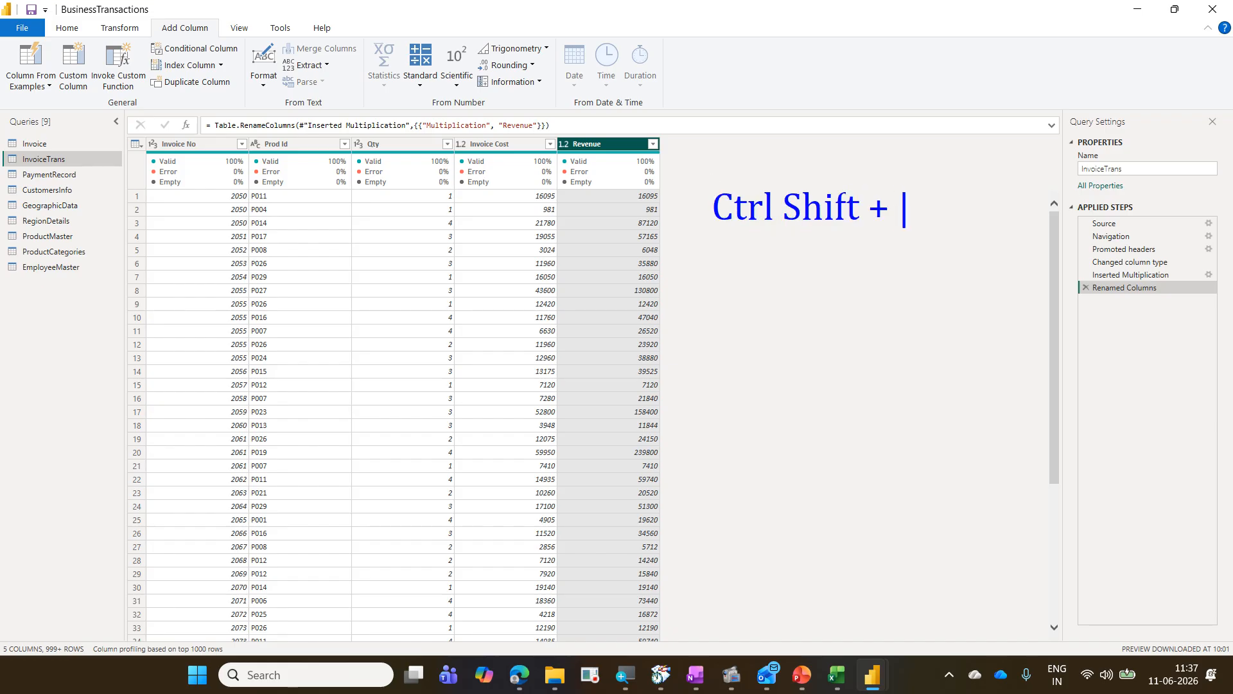
{"action": "type", "text": "Increase"}
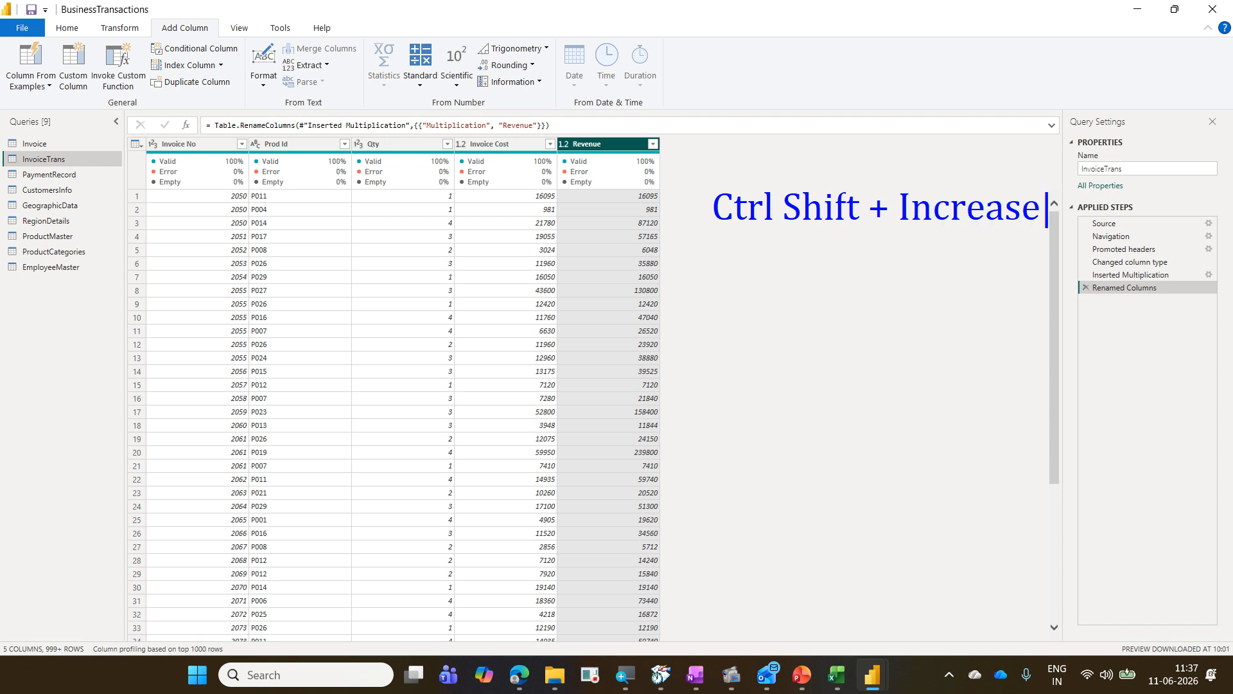
{"action": "key", "text": "Return"}
{"action": "type", "text": "Ctrl Shi"}
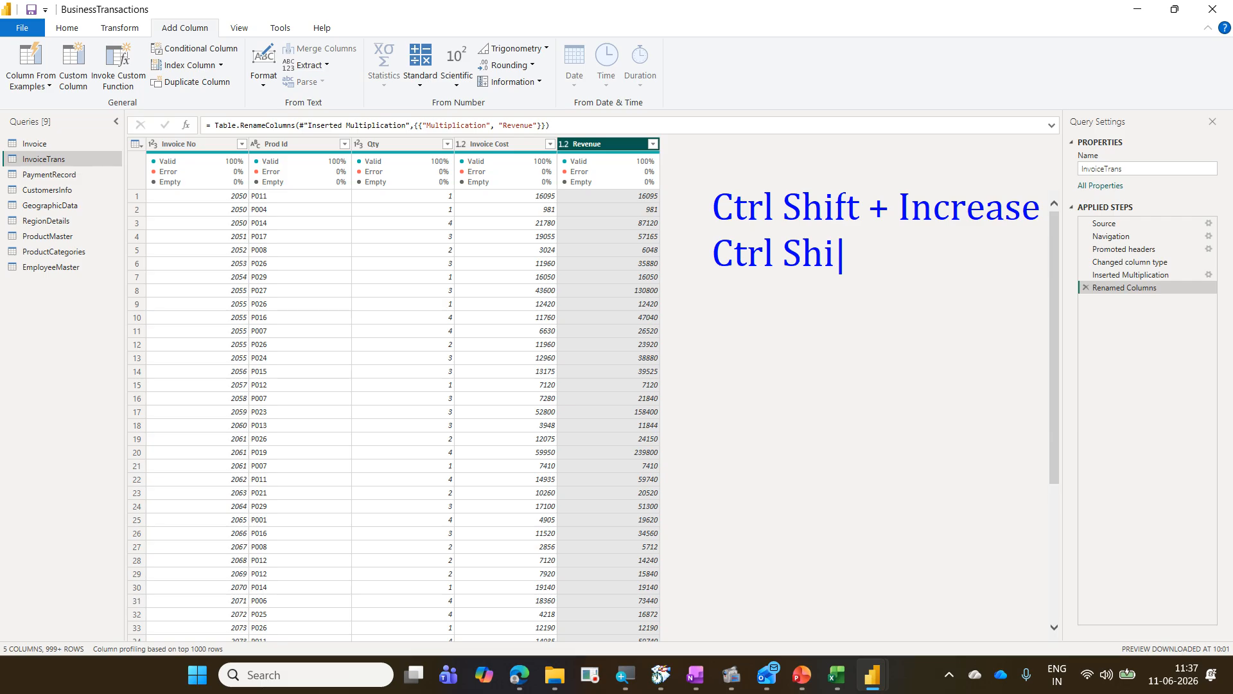
{"action": "type", "text": "ft - De"}
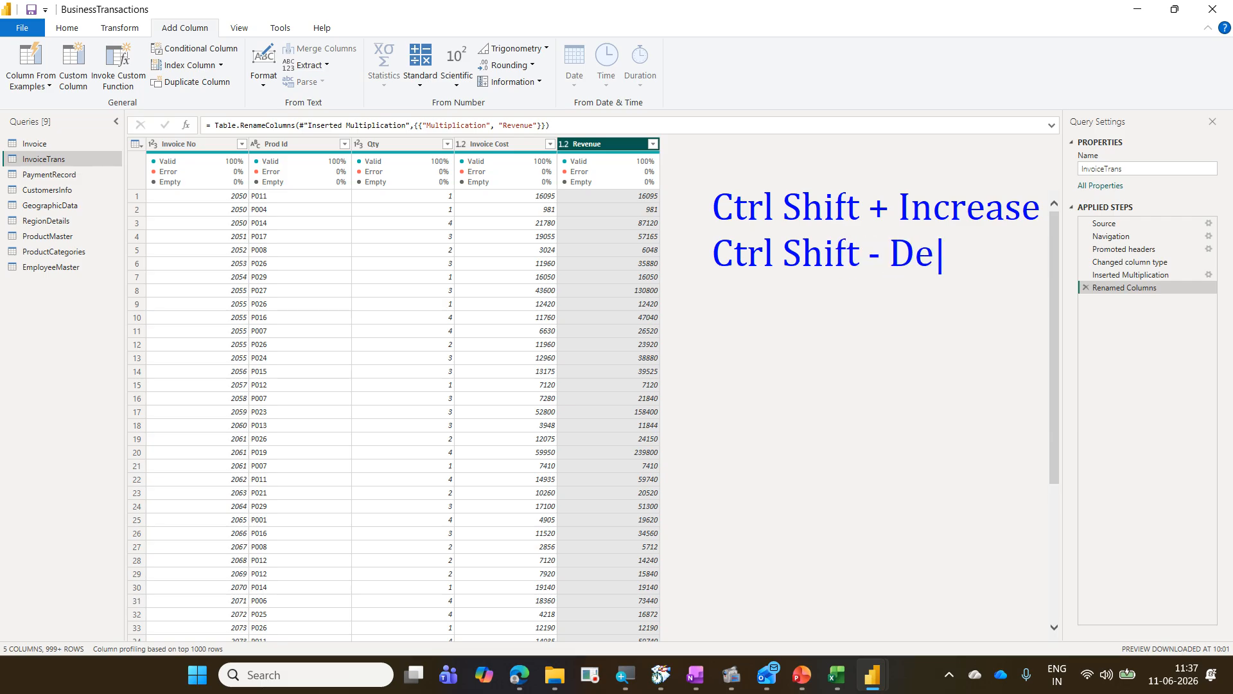
{"action": "type", "text": "crease"}
{"action": "key", "text": "Return"}
{"action": "type", "text": "Ctrl"}
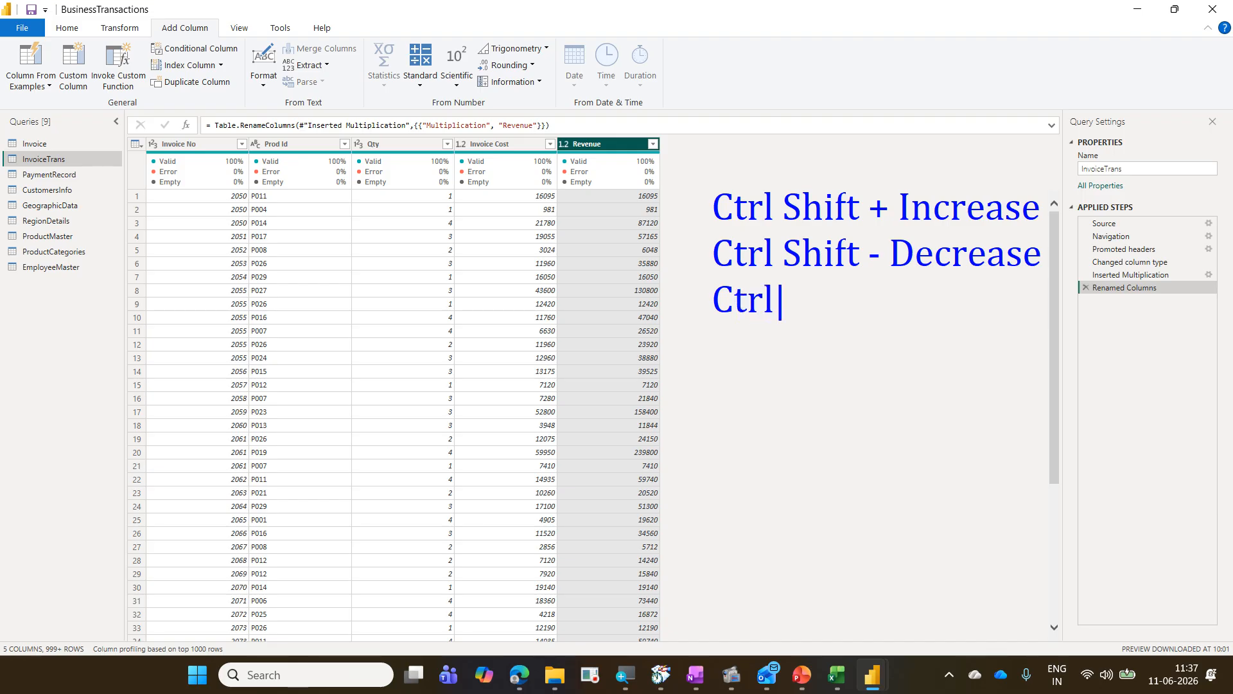
{"action": "type", "text": " 0 -"}
{"action": "key", "text": "BackSpace"}
{"action": "key", "text": "BackSpace"}
{"action": "type", "text": "Defaul"}
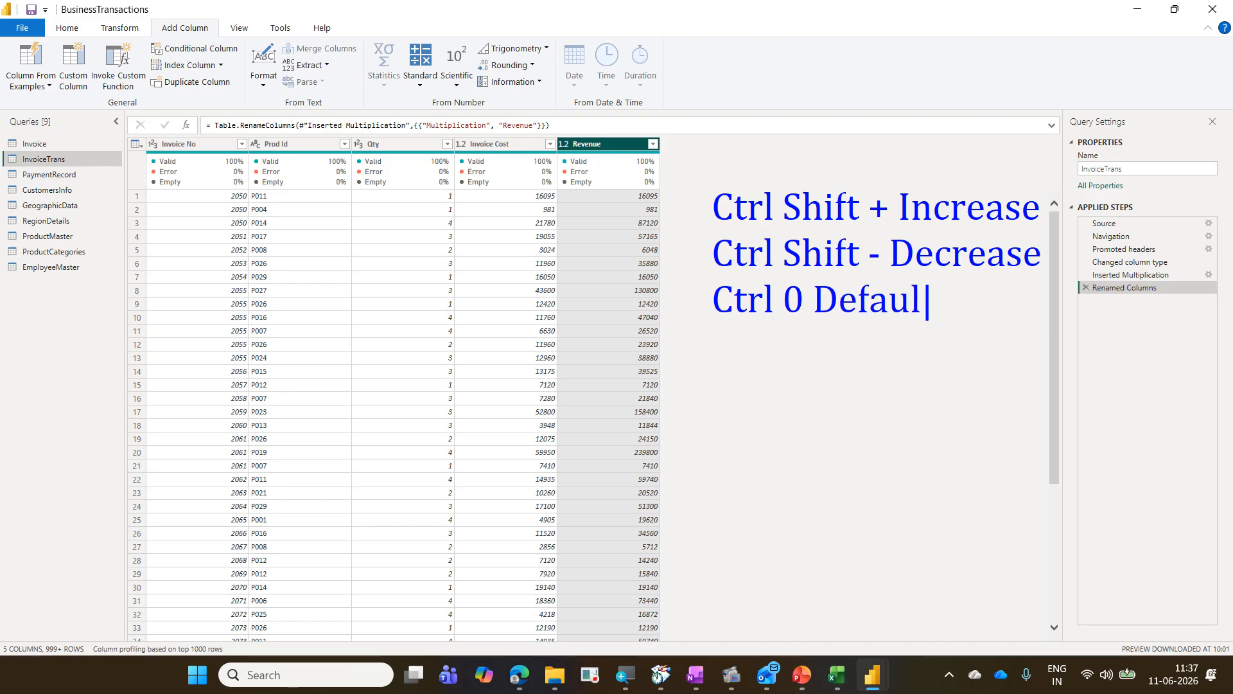
{"action": "type", "text": "t size"}
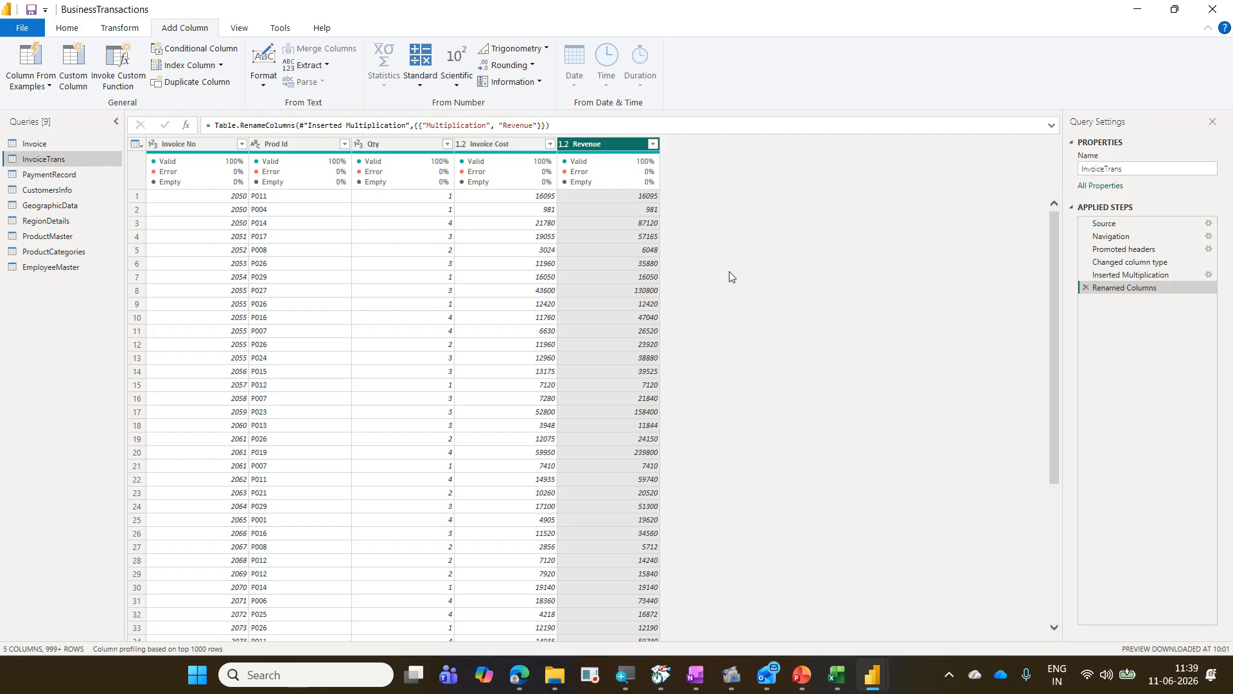
Step: Close Power Query Editor and apply the query changes to the report
{"action": "left_click", "coordinate": [72, 31]}
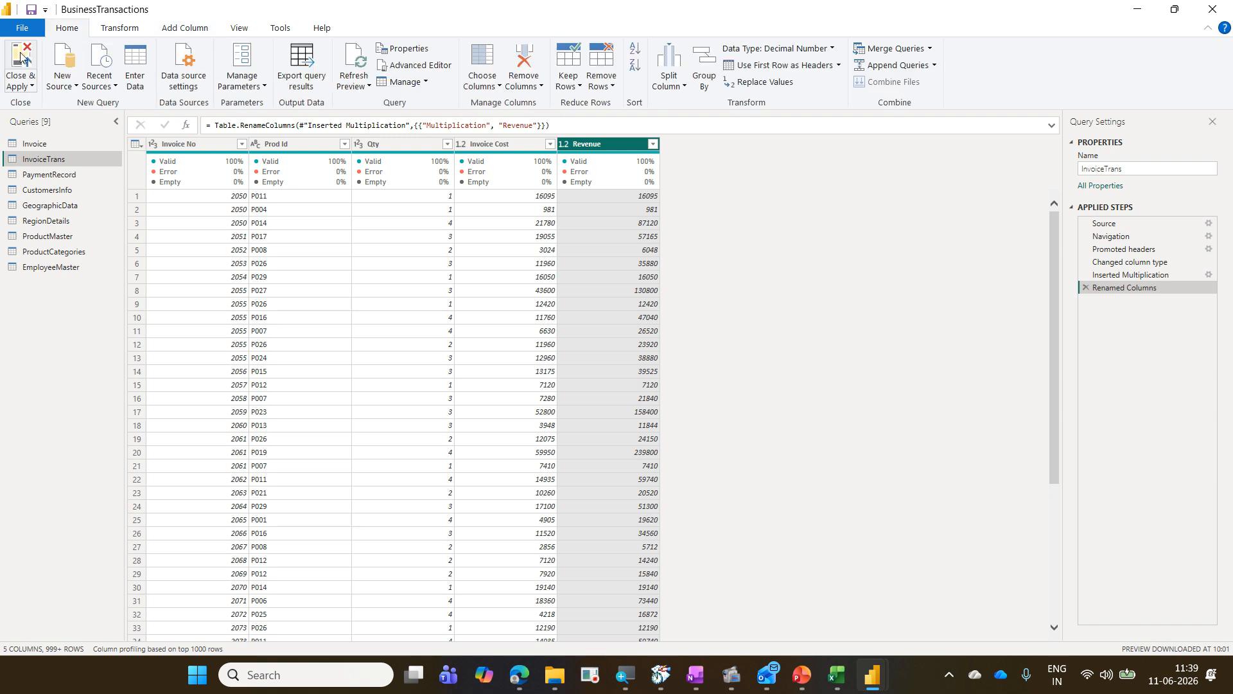
{"action": "left_click", "coordinate": [20, 58]}
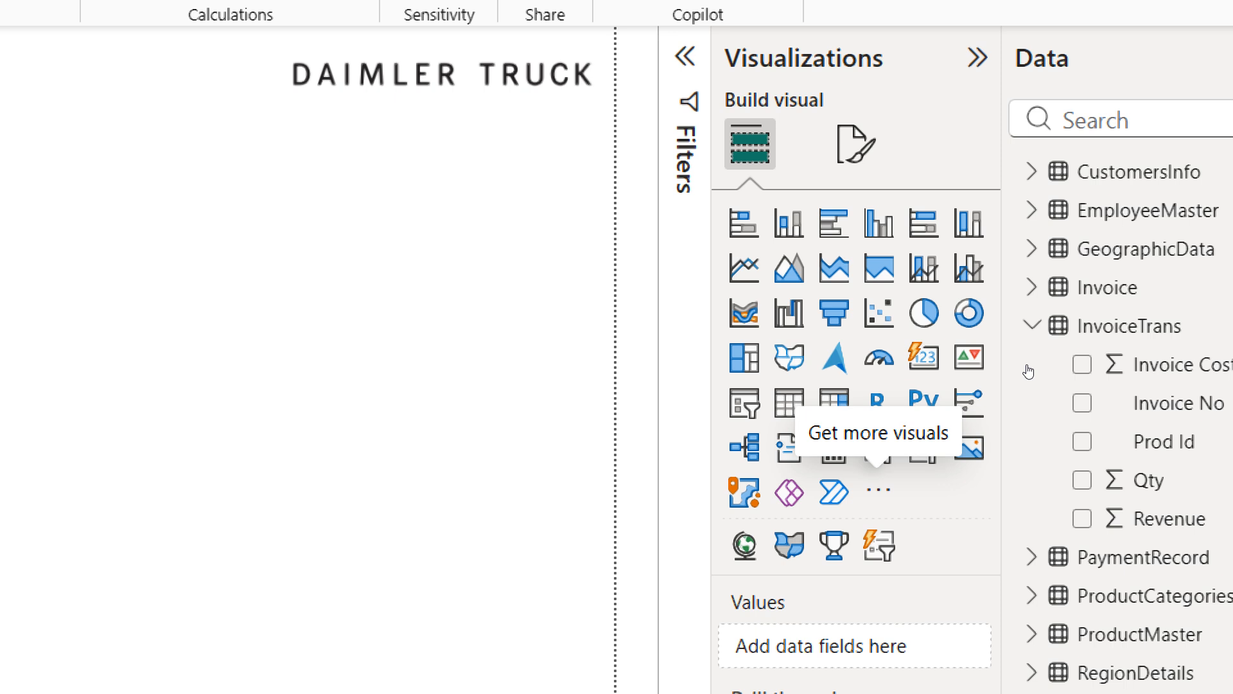
{"action": "left_click", "coordinate": [878, 491]}
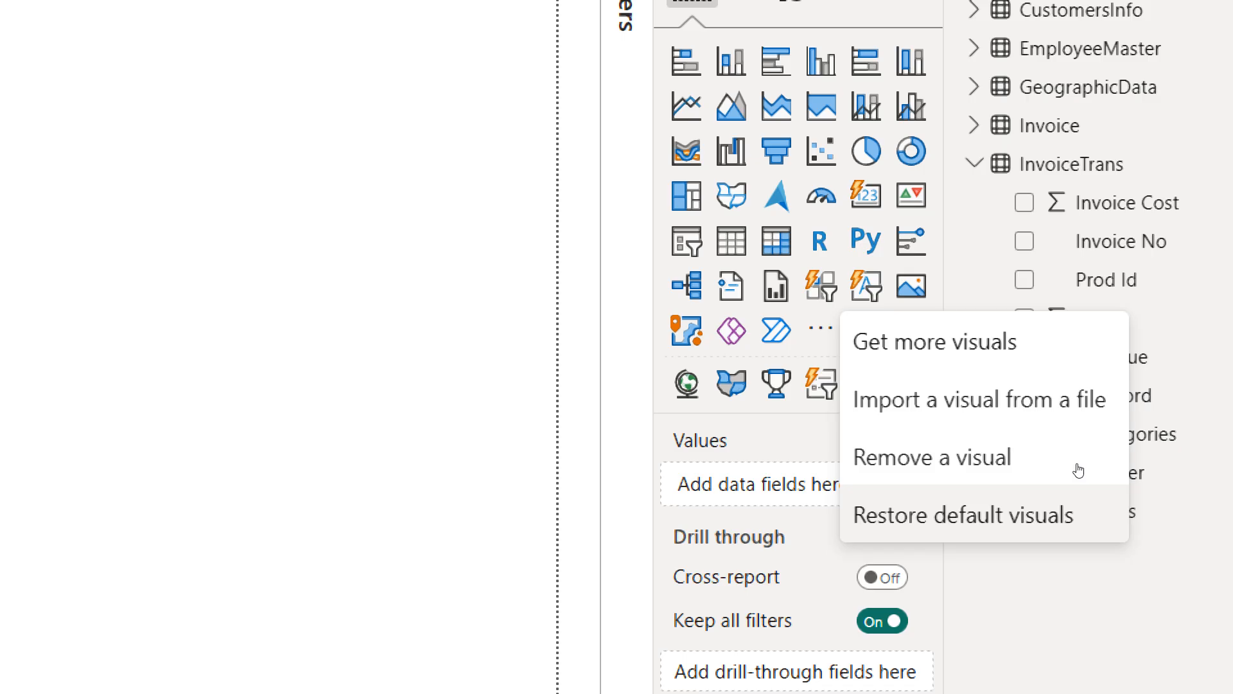
{"action": "left_click", "coordinate": [1079, 470]}
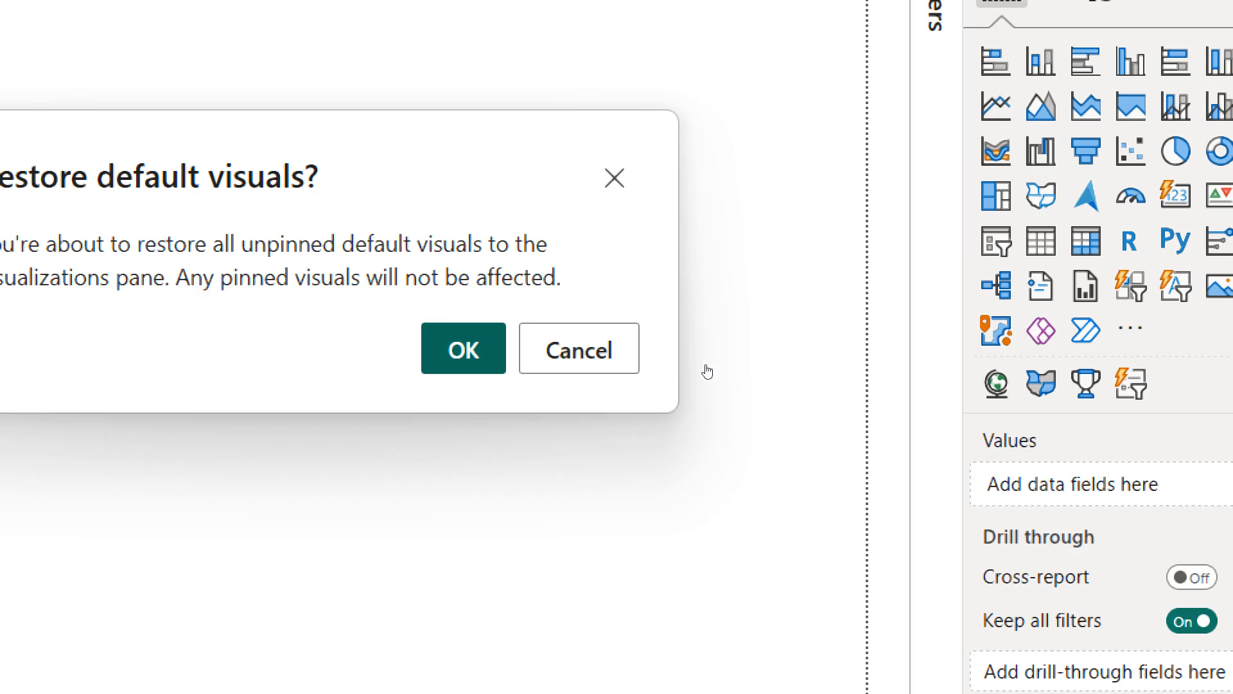
{"action": "key", "text": "Escape"}
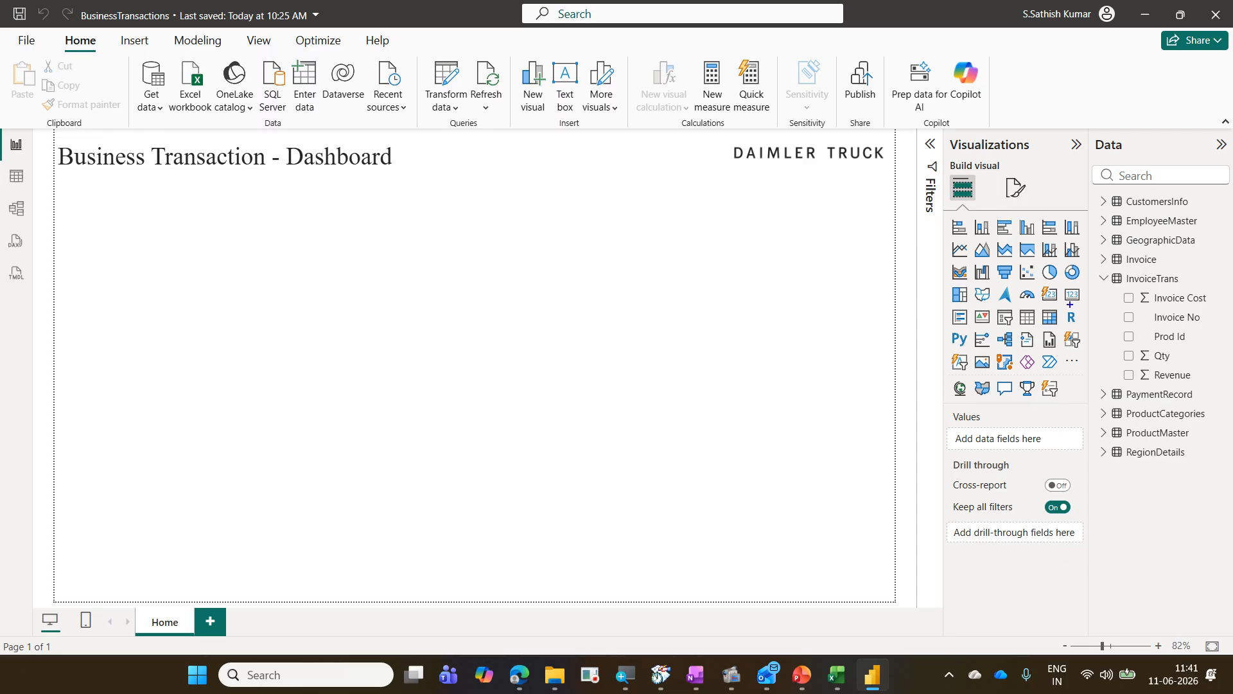
Step: Add a Card visual to the report page and move it up just below the dashboard title
{"action": "left_click_drag", "start_coordinate": [1063, 284], "coordinate": [1084, 309]}
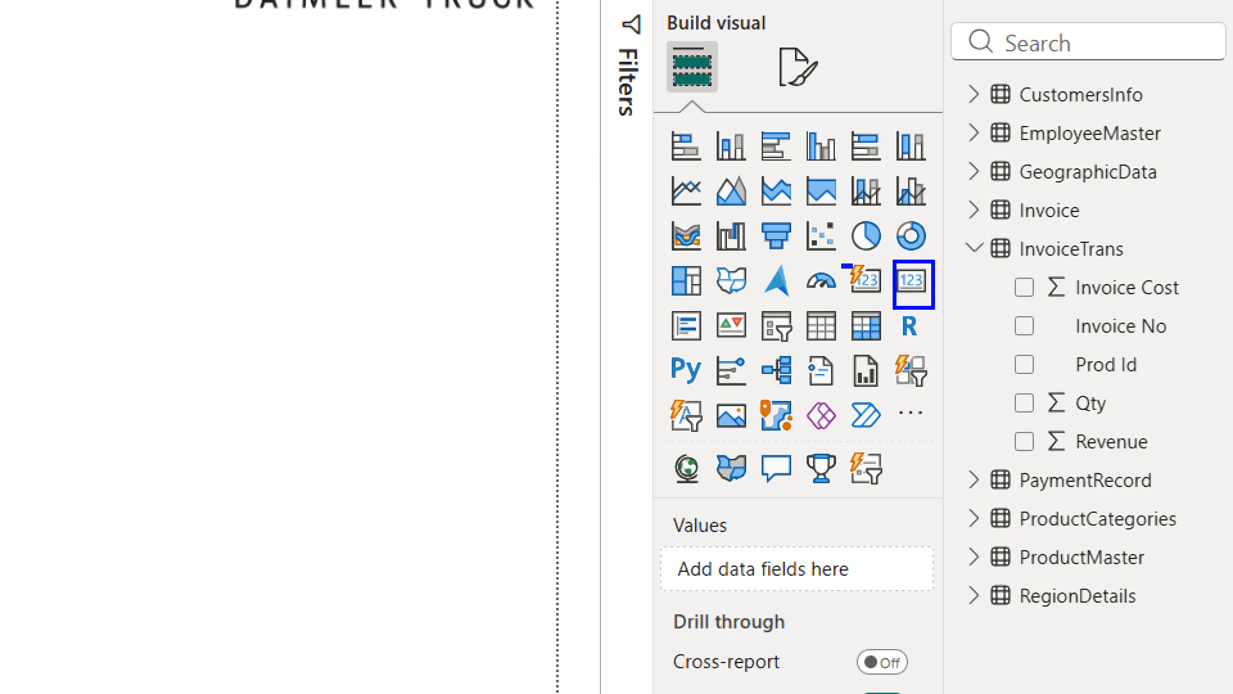
{"action": "mouse_move", "coordinate": [885, 287]}
{"action": "left_mouse_down"}
{"action": "mouse_move", "coordinate": [884, 300]}
{"action": "mouse_move", "coordinate": [900, 221]}
{"action": "left_mouse_up"}
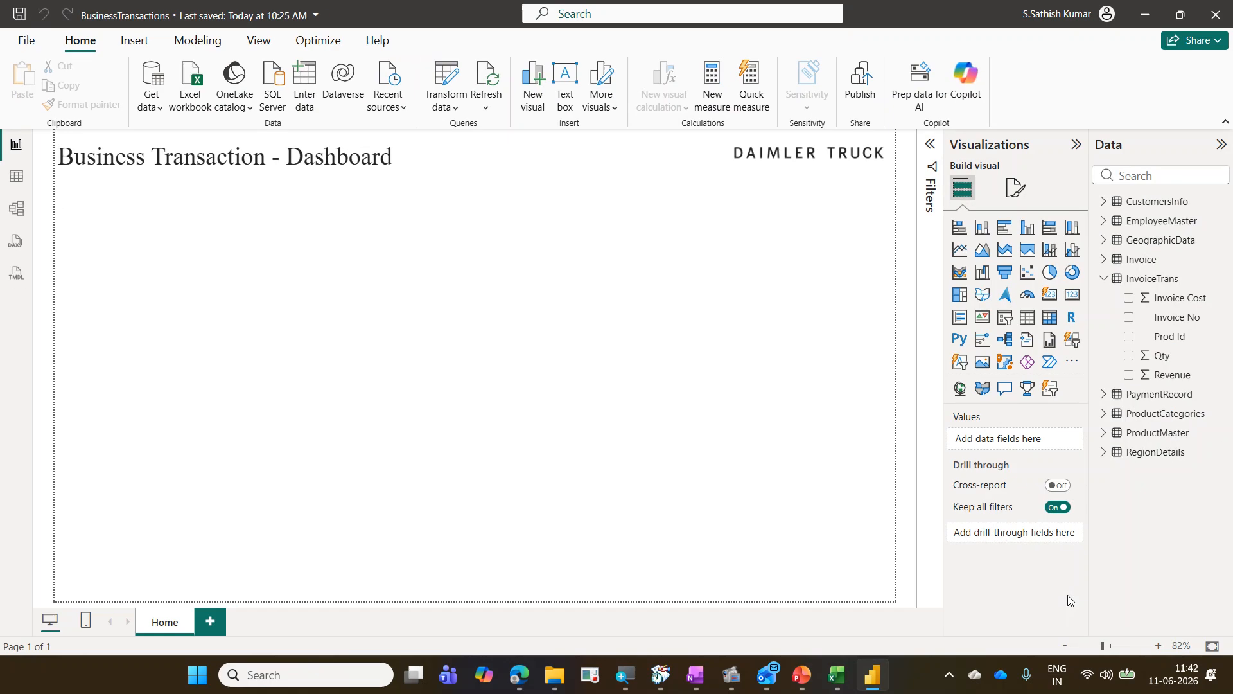
{"action": "left_click", "coordinate": [1070, 305]}
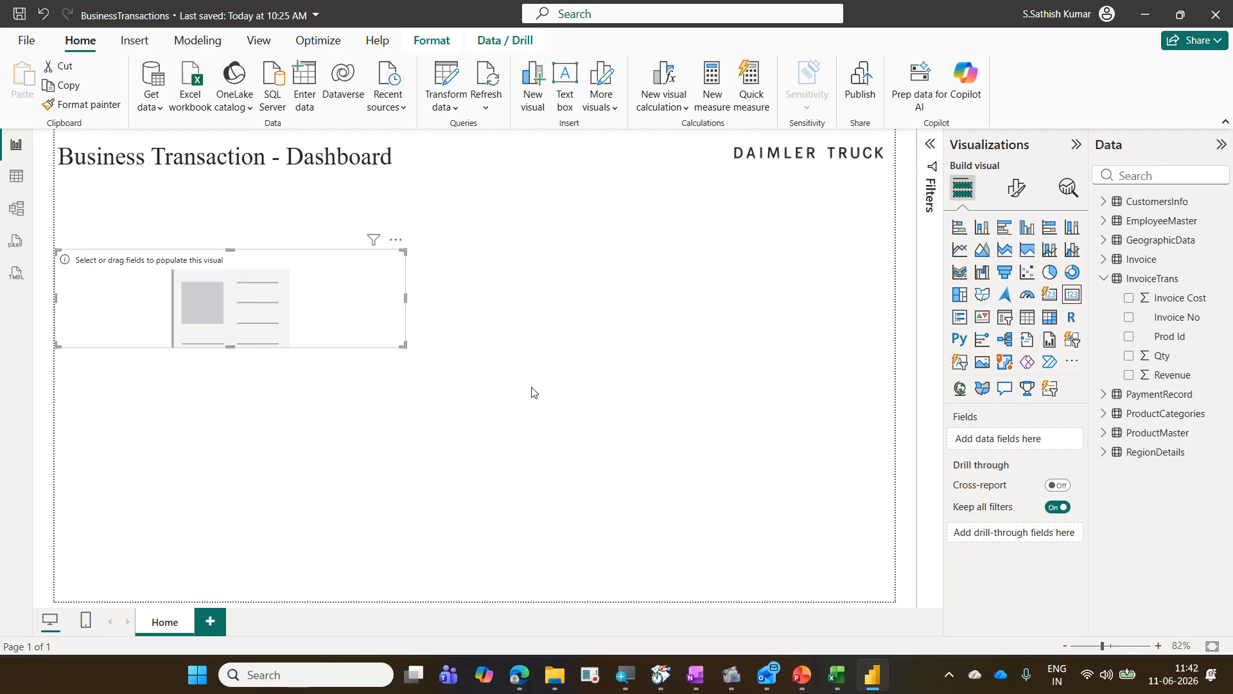
{"action": "left_click_drag", "start_coordinate": [281, 287], "coordinate": [291, 238]}
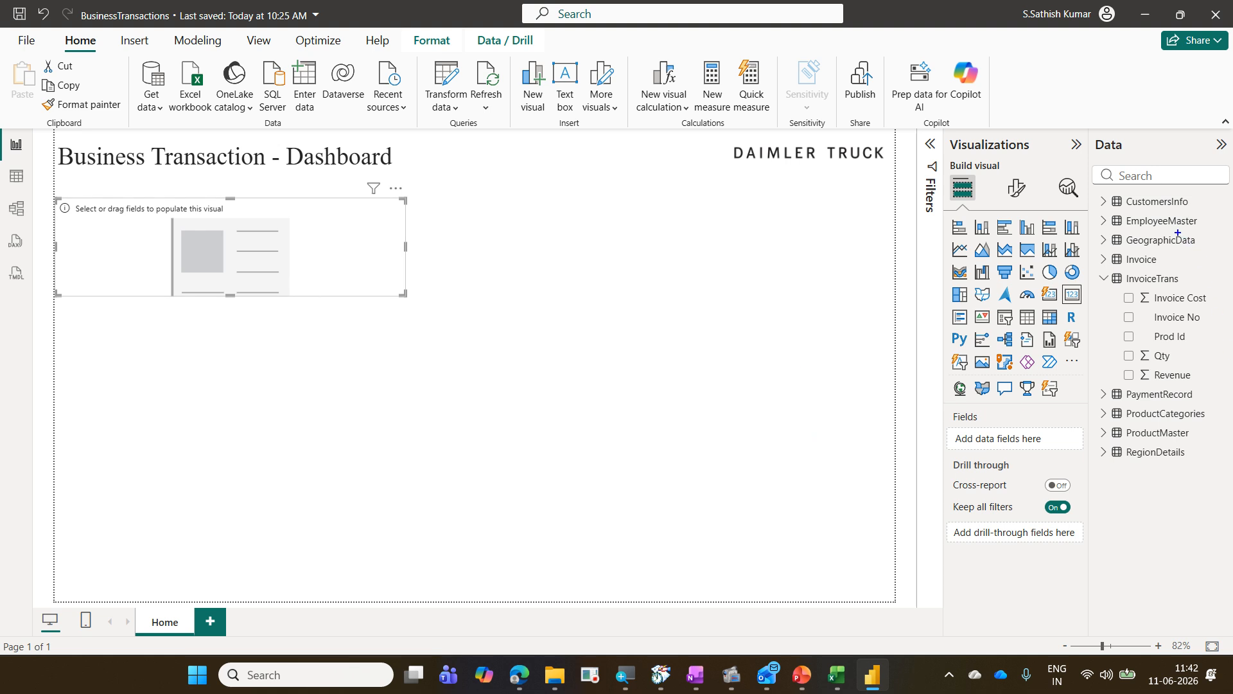
Step: Add the InvoiceTrans Revenue field to the card's Fields
{"action": "left_click_drag", "start_coordinate": [1090, 132], "coordinate": [1138, 160]}
{"action": "left_click_drag", "start_coordinate": [1116, 364], "coordinate": [1204, 386]}
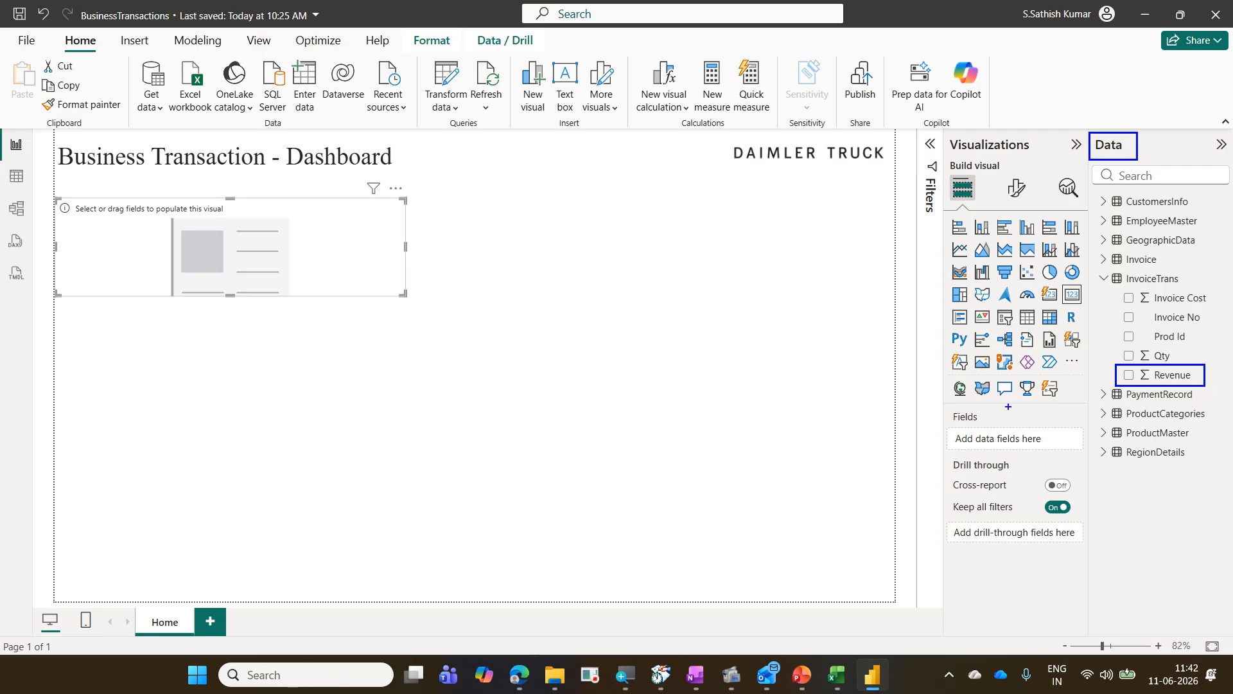
{"action": "left_click_drag", "start_coordinate": [406, 233], "coordinate": [1116, 368]}
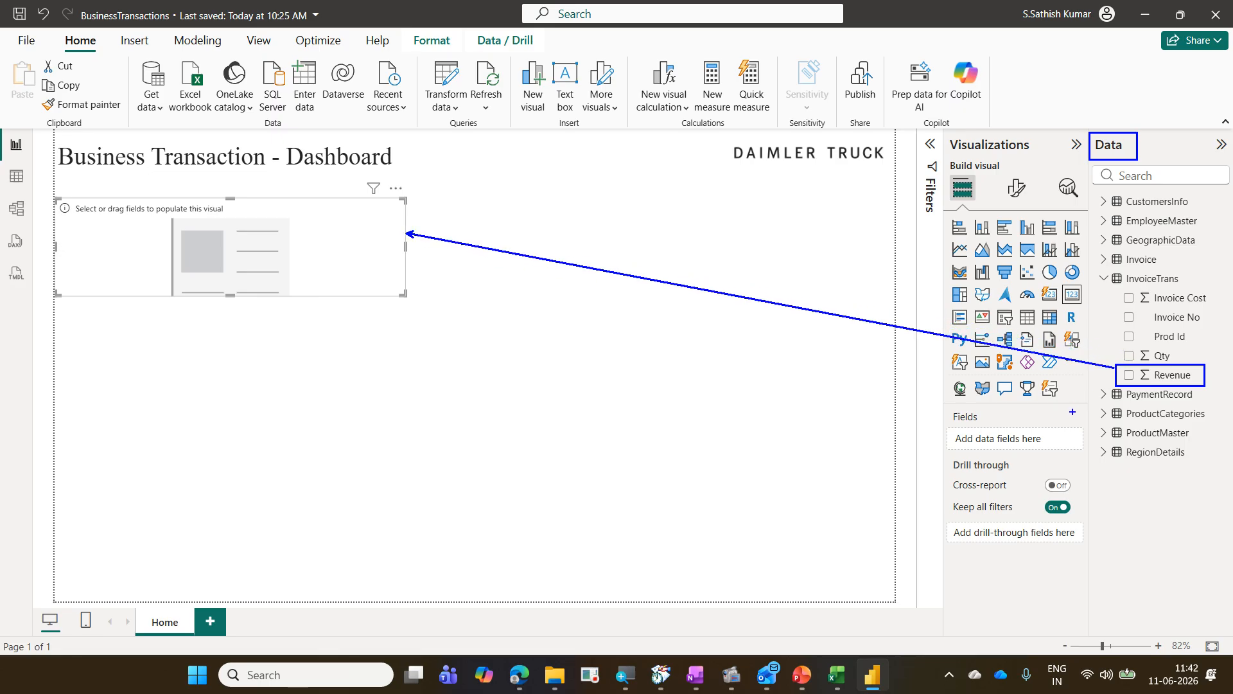
{"action": "left_click_drag", "start_coordinate": [1061, 434], "coordinate": [1115, 384]}
{"action": "left_click_drag", "start_coordinate": [1127, 375], "coordinate": [1143, 358]}
{"action": "key", "text": "Escape"}
{"action": "left_click_drag", "start_coordinate": [1156, 376], "coordinate": [1026, 442]}
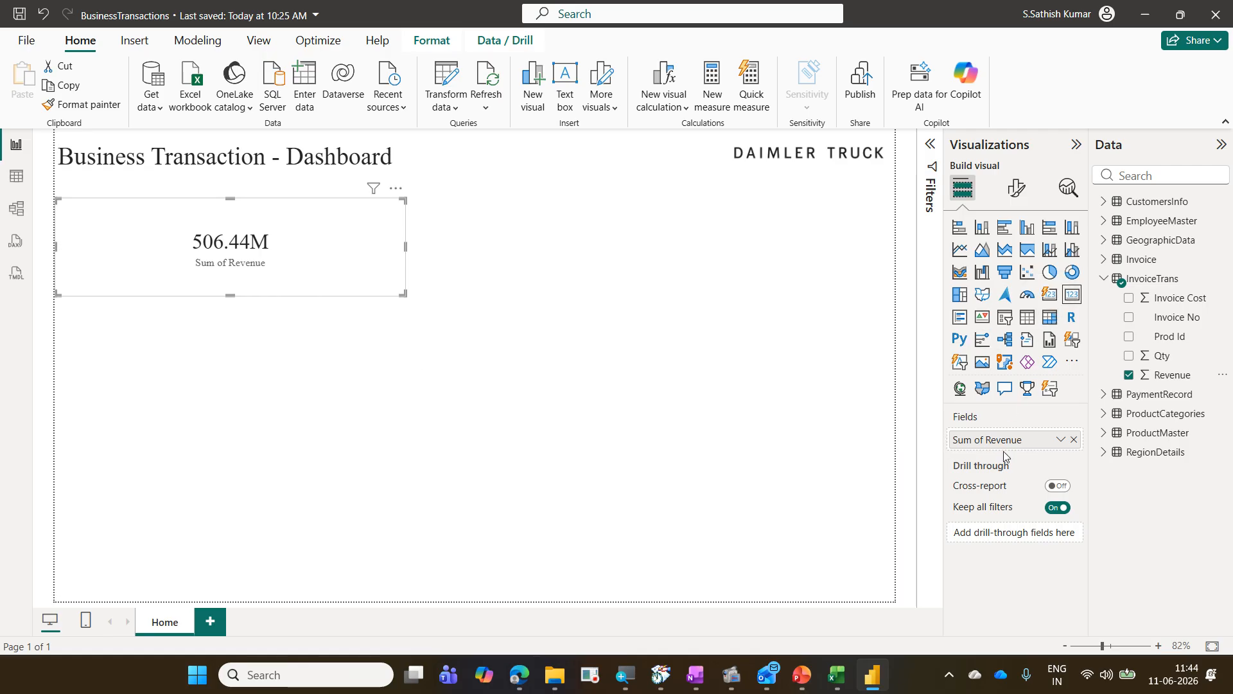
Step: Set the card's callout value display units to None in the visual formatting options
{"action": "left_click", "coordinate": [1016, 189]}
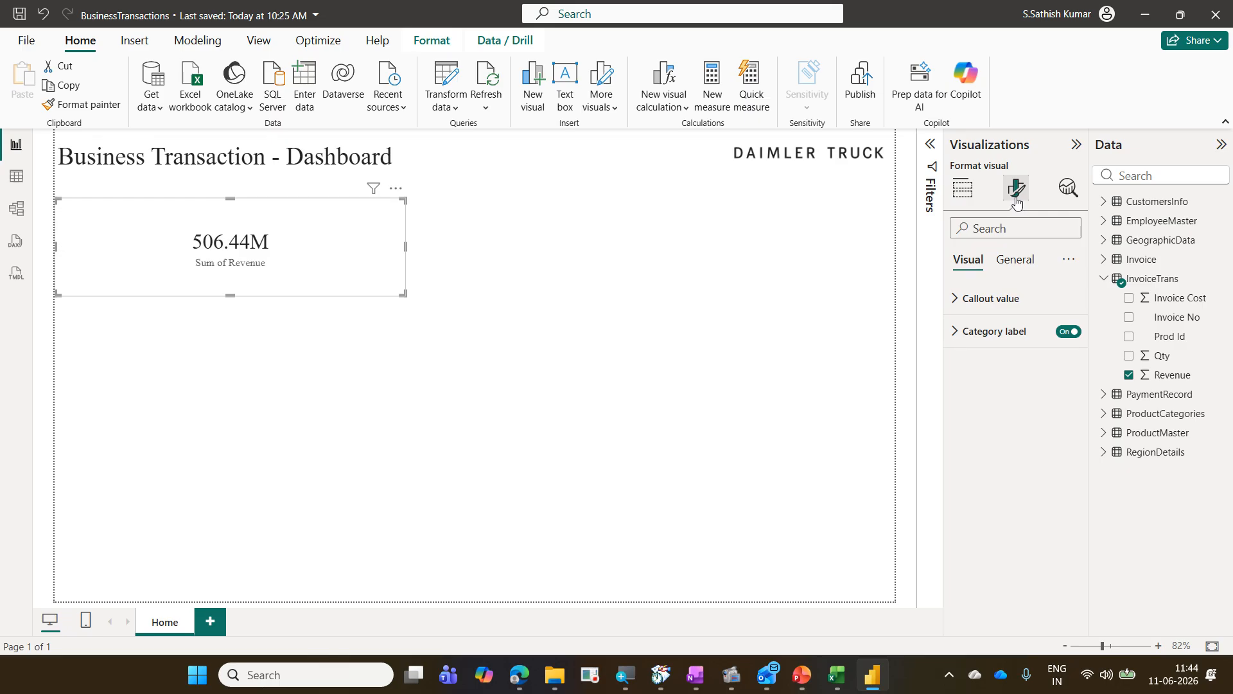
{"action": "left_click", "coordinate": [1017, 302]}
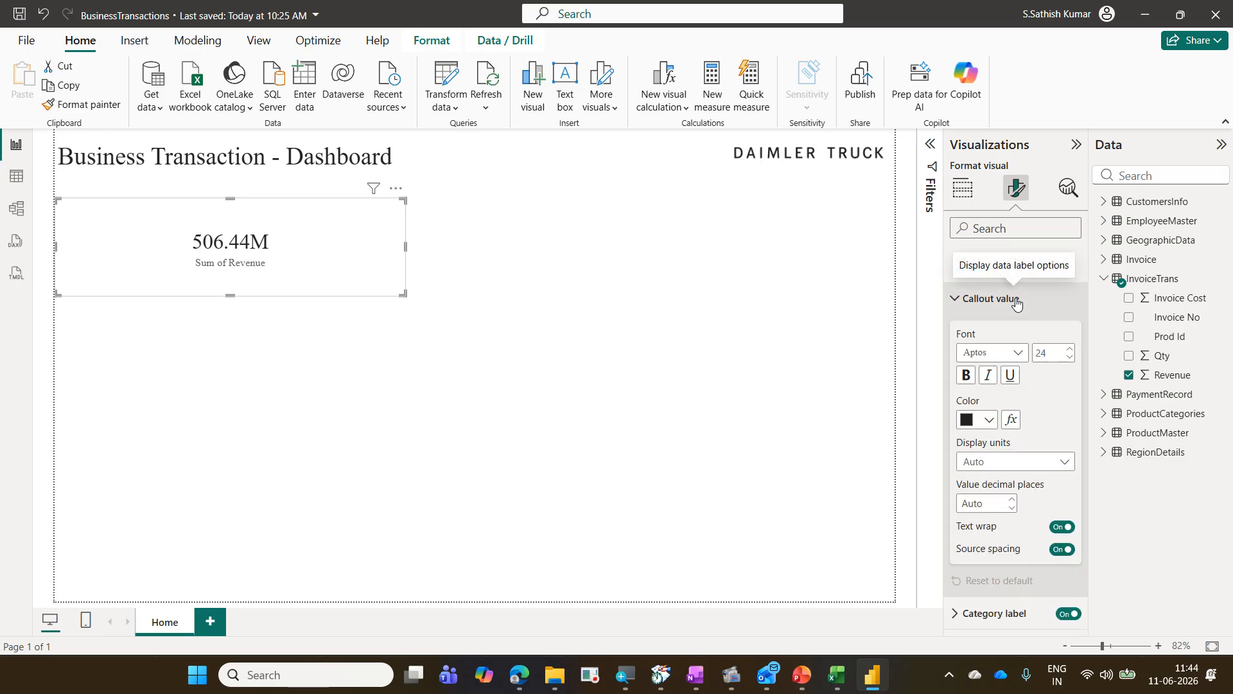
{"action": "left_click", "coordinate": [1012, 463]}
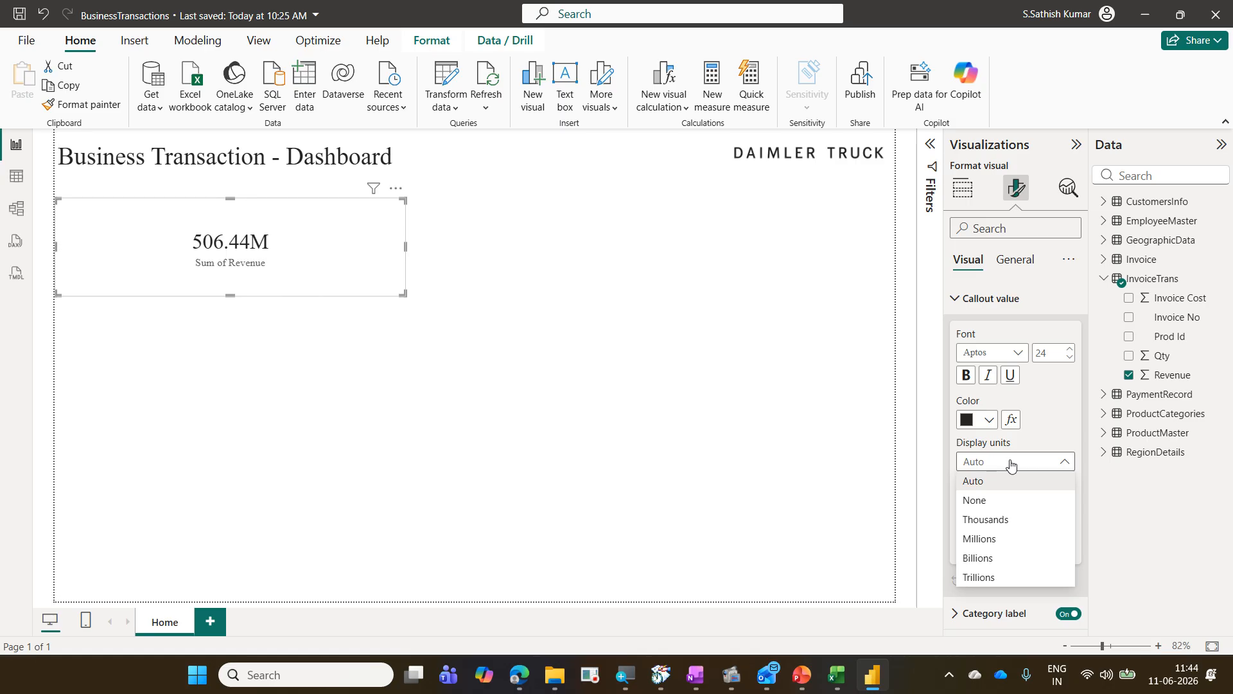
{"action": "left_click", "coordinate": [1007, 504]}
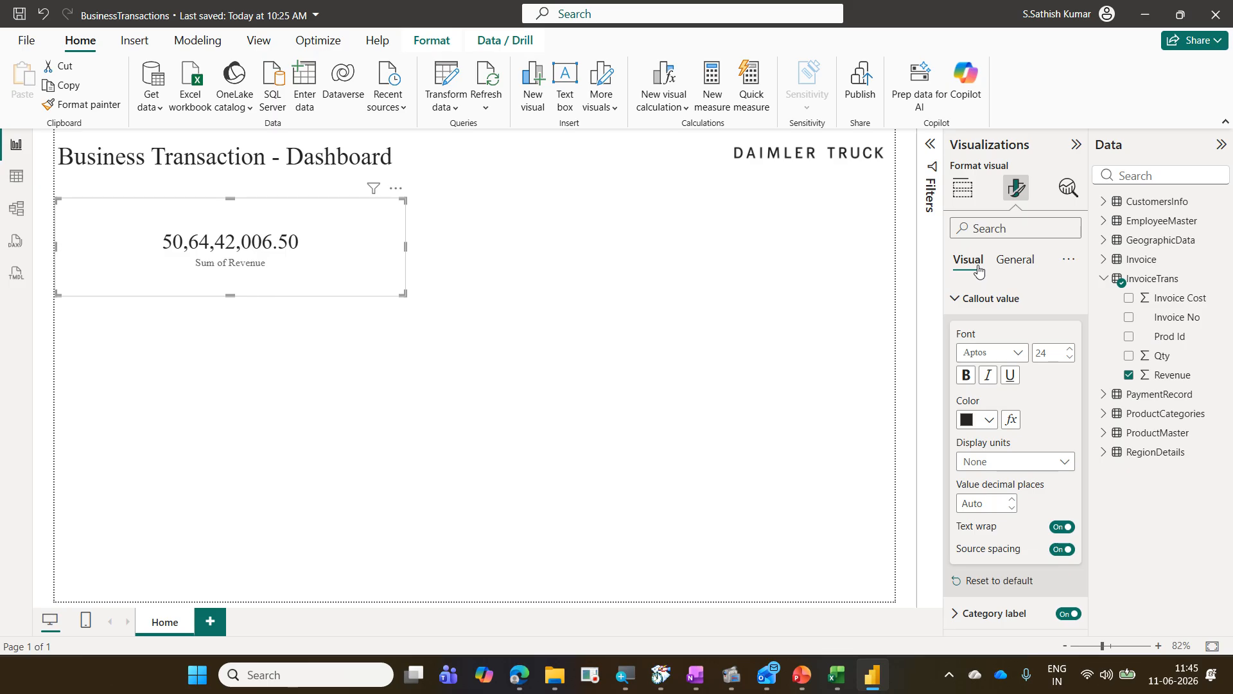
Step: Browse the card's Visual and General formatting options
{"action": "left_click", "coordinate": [1016, 263]}
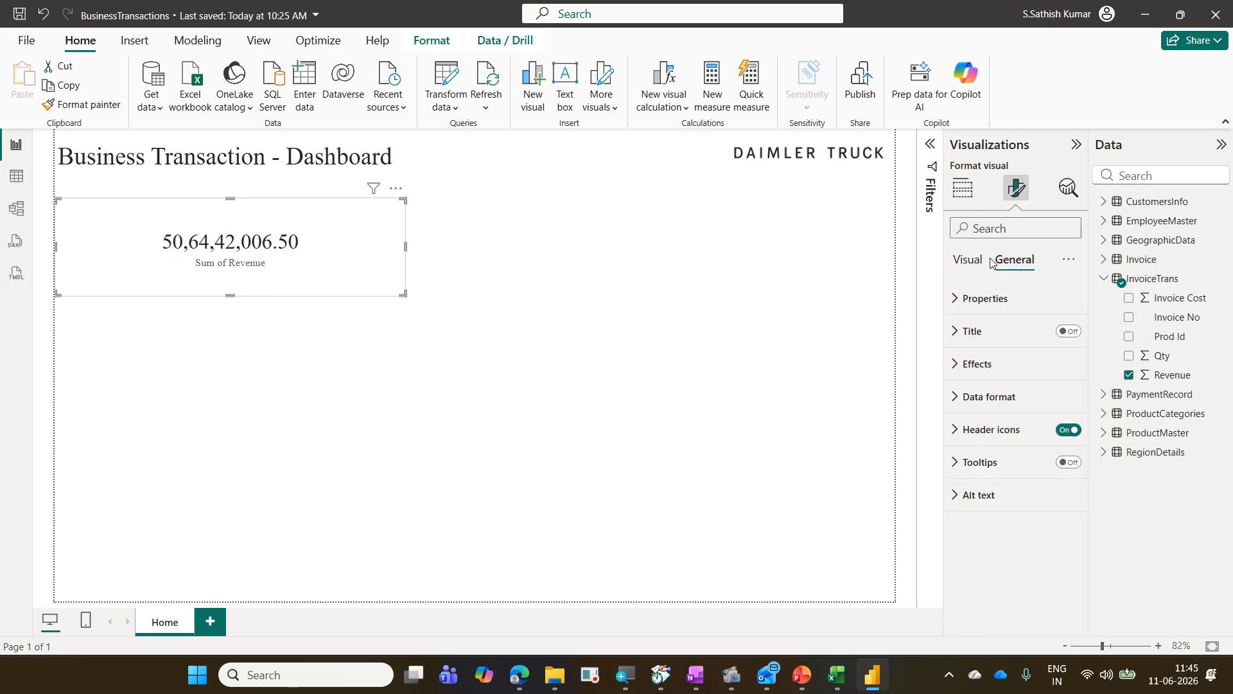
{"action": "left_click", "coordinate": [986, 260]}
{"action": "left_click", "coordinate": [988, 305]}
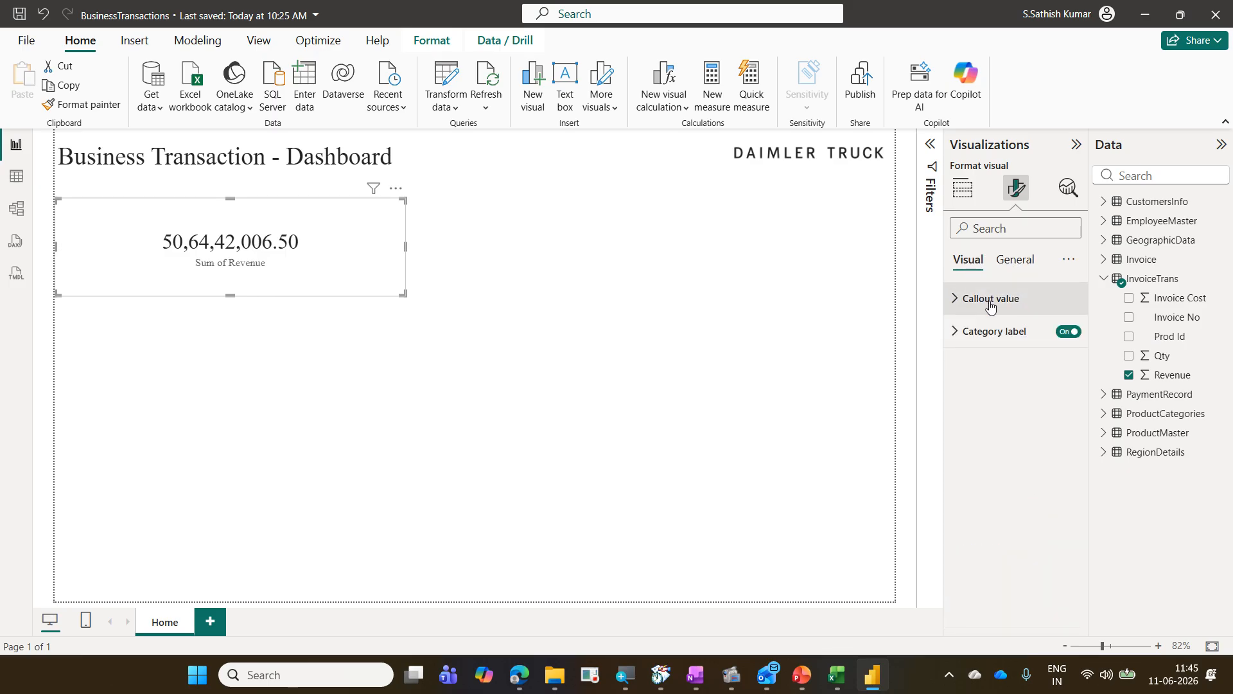
{"action": "mouse_move", "coordinate": [952, 241]}
{"action": "left_mouse_down"}
{"action": "mouse_move", "coordinate": [993, 279]}
{"action": "mouse_move", "coordinate": [955, 292]}
{"action": "mouse_move", "coordinate": [1079, 360]}
{"action": "left_mouse_up"}
{"action": "left_click_drag", "start_coordinate": [399, 263], "coordinate": [920, 349]}
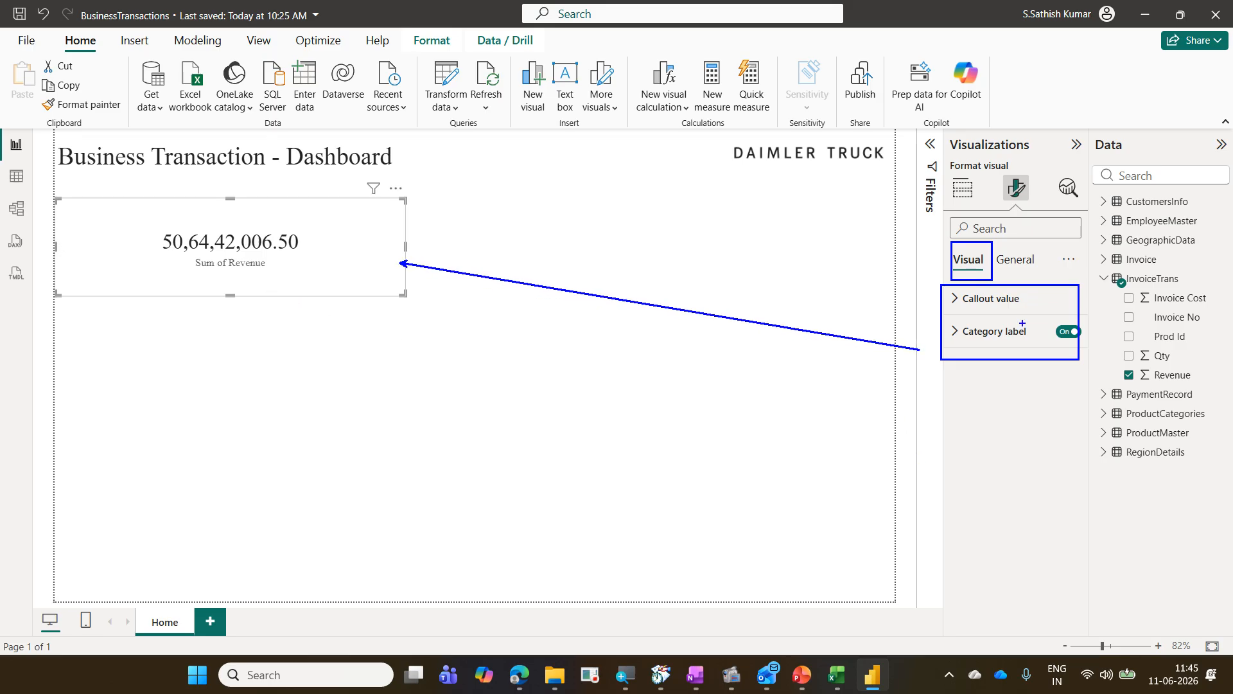
{"action": "mouse_move", "coordinate": [1027, 306]}
{"action": "left_mouse_down"}
{"action": "mouse_move", "coordinate": [1038, 295]}
{"action": "mouse_move", "coordinate": [1039, 331]}
{"action": "left_mouse_up"}
{"action": "left_click_drag", "start_coordinate": [92, 380], "coordinate": [220, 481]}
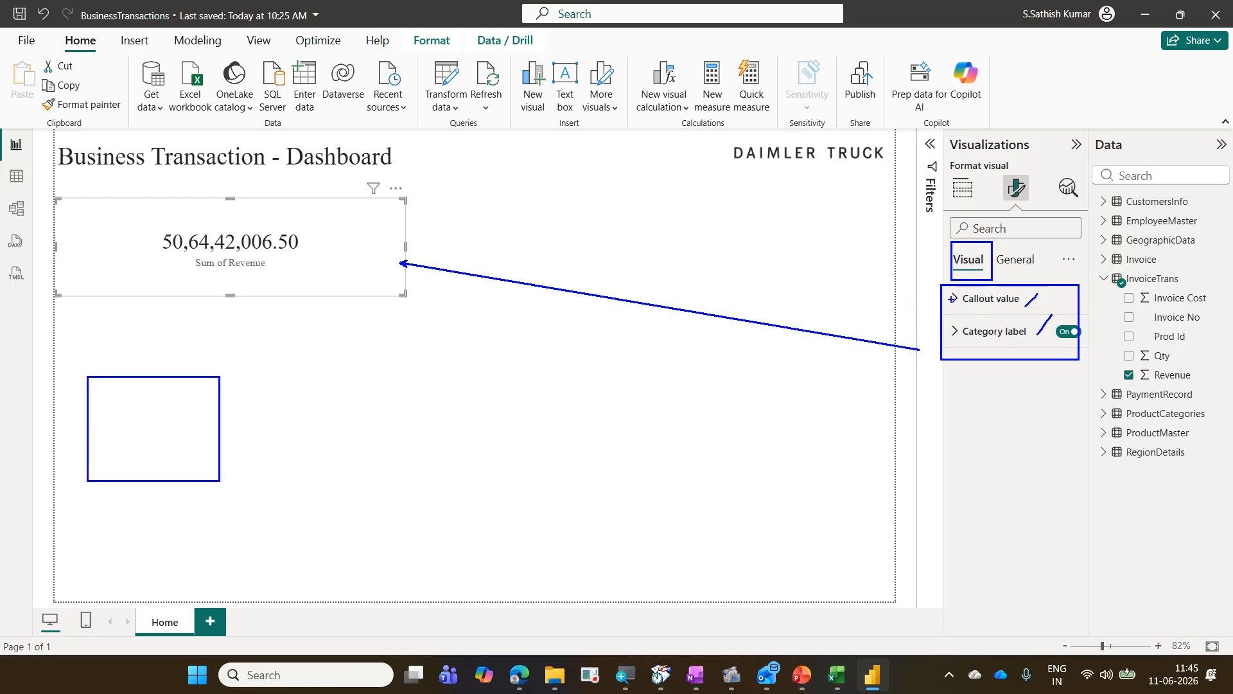
{"action": "left_click_drag", "start_coordinate": [997, 289], "coordinate": [1015, 379]}
{"action": "left_click_drag", "start_coordinate": [312, 404], "coordinate": [476, 498]}
{"action": "left_click_drag", "start_coordinate": [1009, 293], "coordinate": [1002, 378]}
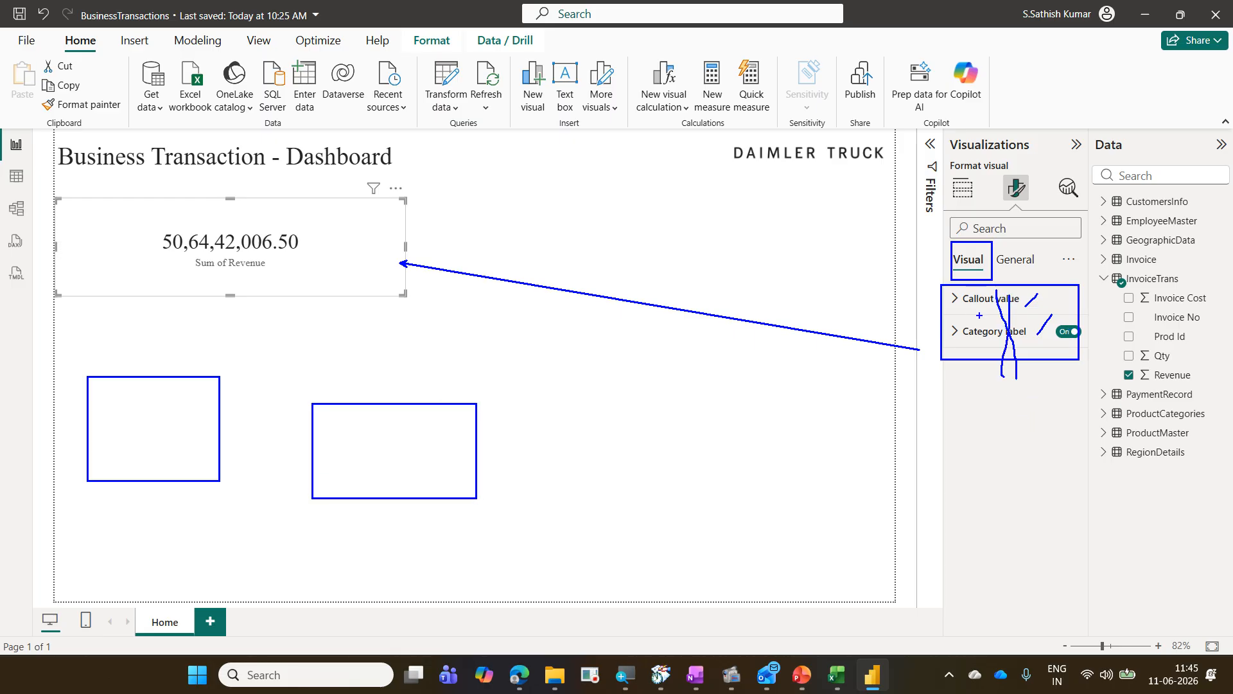
{"action": "mouse_move", "coordinate": [983, 279]}
{"action": "left_mouse_down"}
{"action": "mouse_move", "coordinate": [991, 262]}
{"action": "mouse_move", "coordinate": [932, 256]}
{"action": "mouse_move", "coordinate": [956, 277]}
{"action": "left_mouse_up"}
{"action": "key", "text": "Escape"}
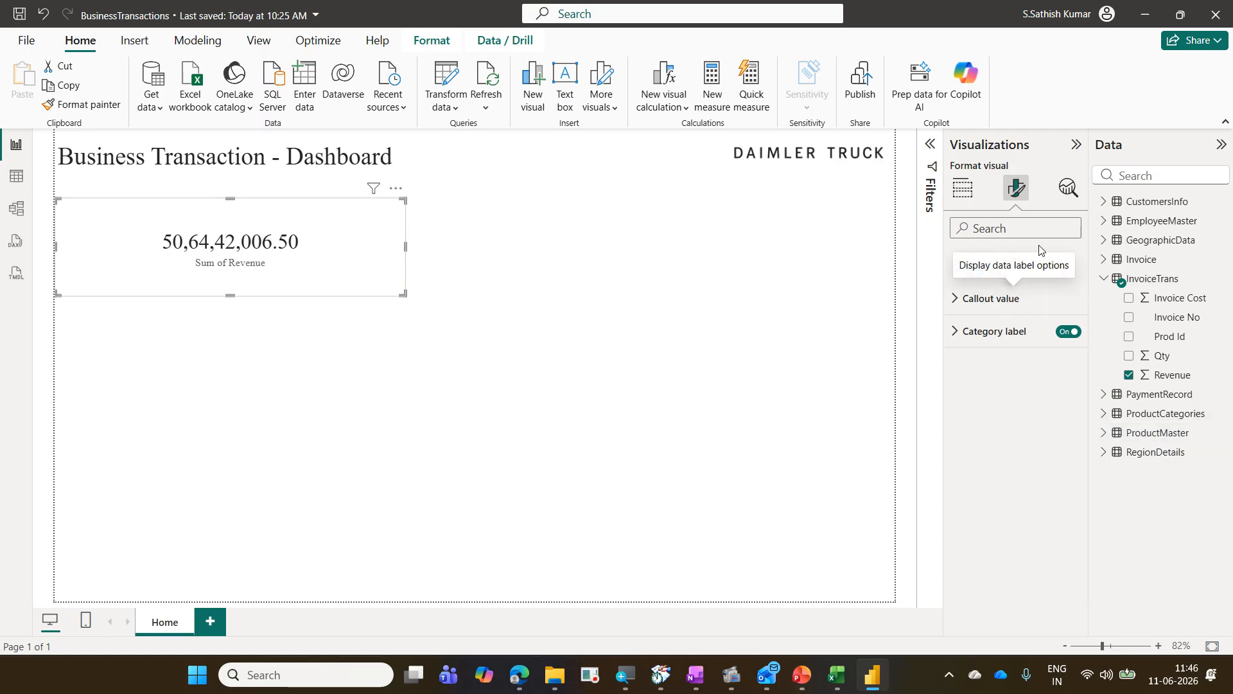
{"action": "left_click", "coordinate": [1028, 261]}
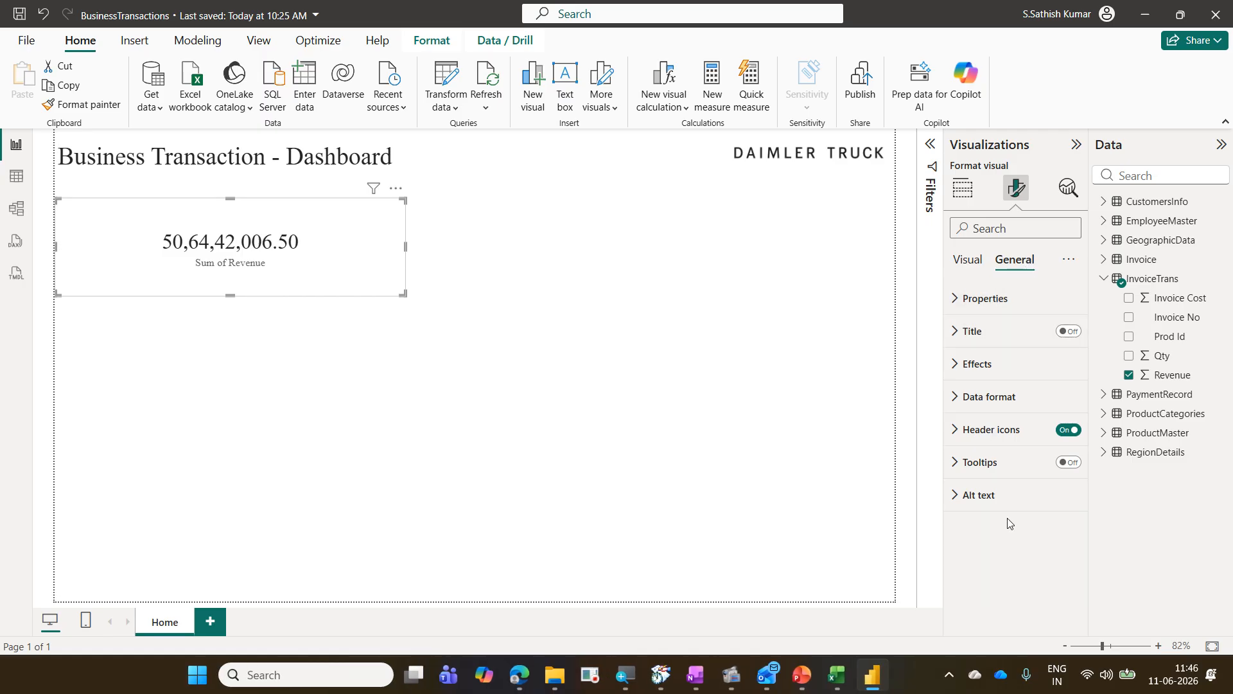
{"action": "left_click", "coordinate": [968, 260]}
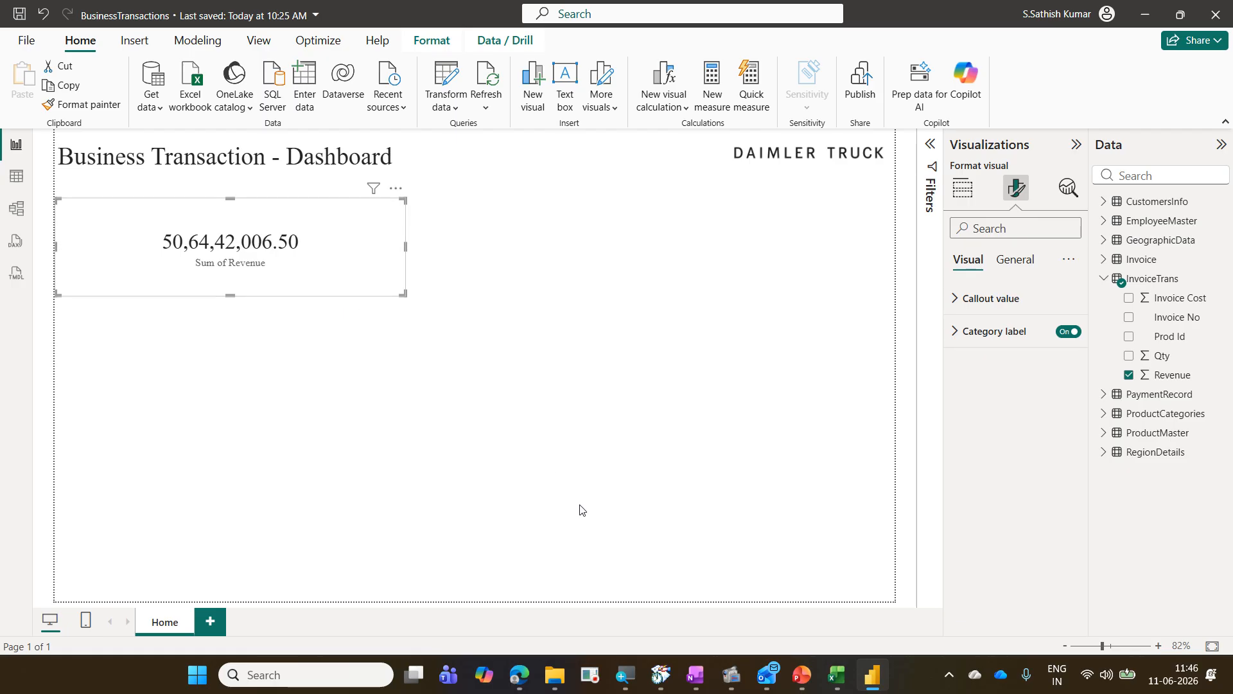
{"action": "left_click", "coordinate": [1034, 260]}
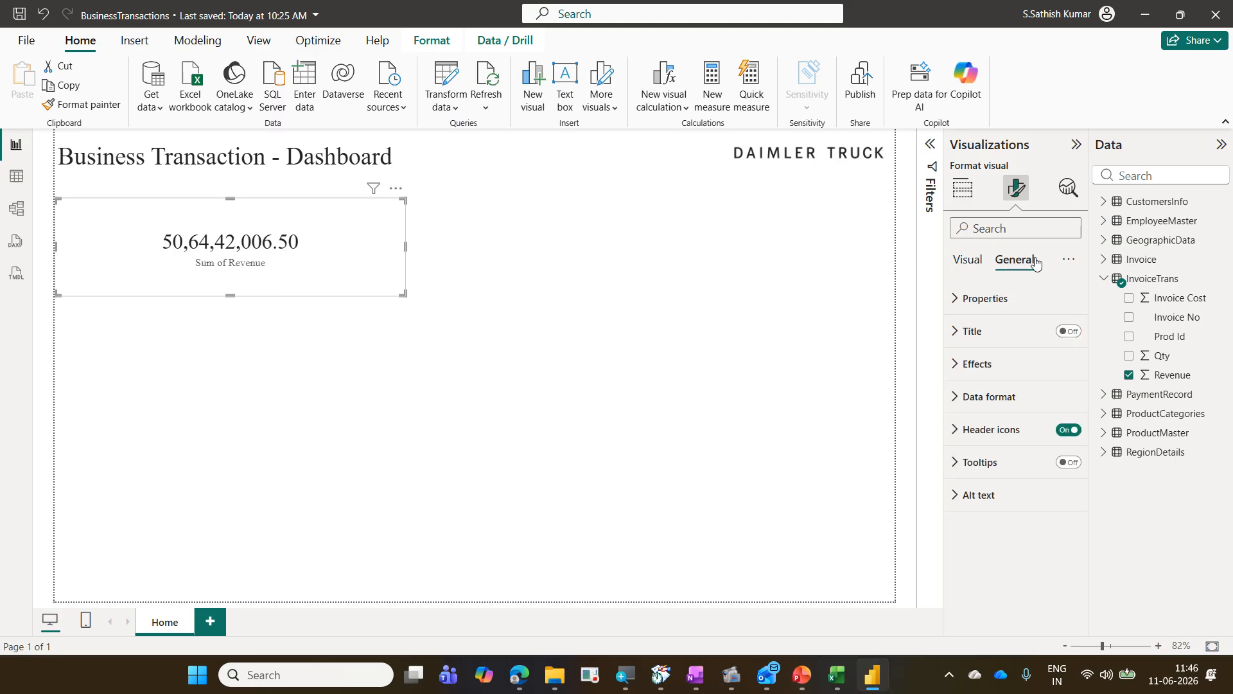
Step: Set the data format of Sum of Revenue on the card to Currency
{"action": "left_click", "coordinate": [1004, 402]}
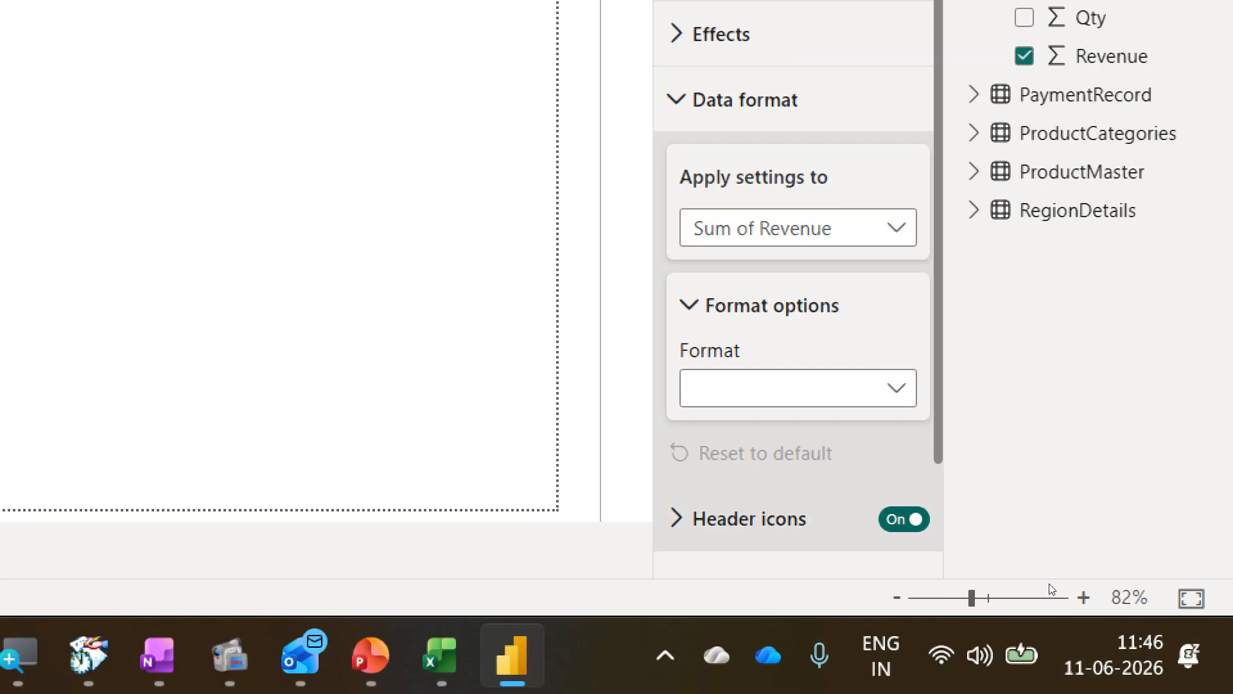
{"action": "left_click", "coordinate": [865, 387]}
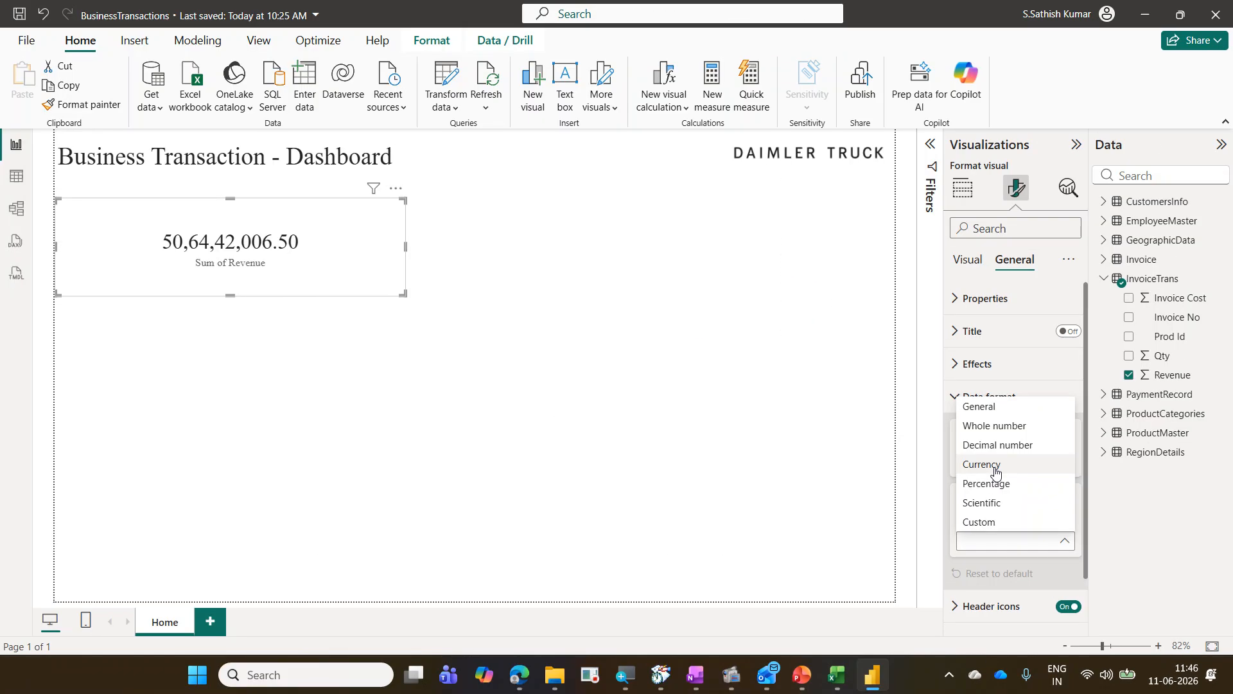
{"action": "left_click", "coordinate": [995, 472]}
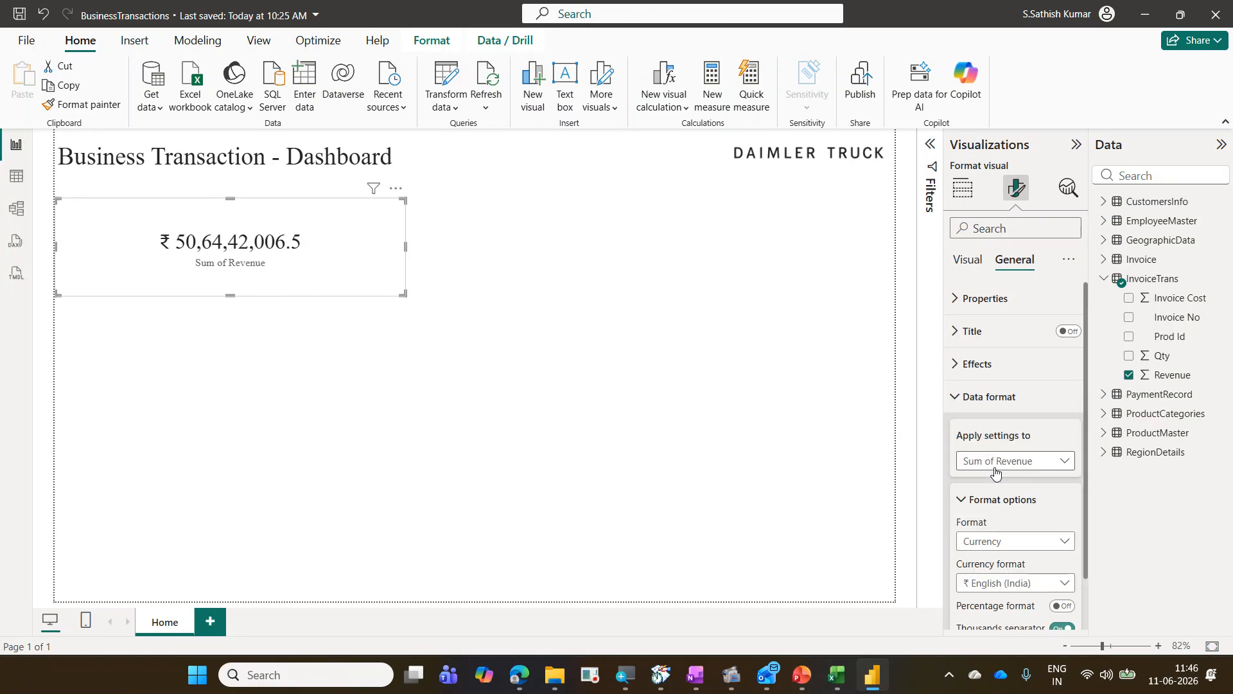
{"action": "scroll", "coordinate": [1030, 545], "scroll_direction": "down", "scroll_amount": 1}
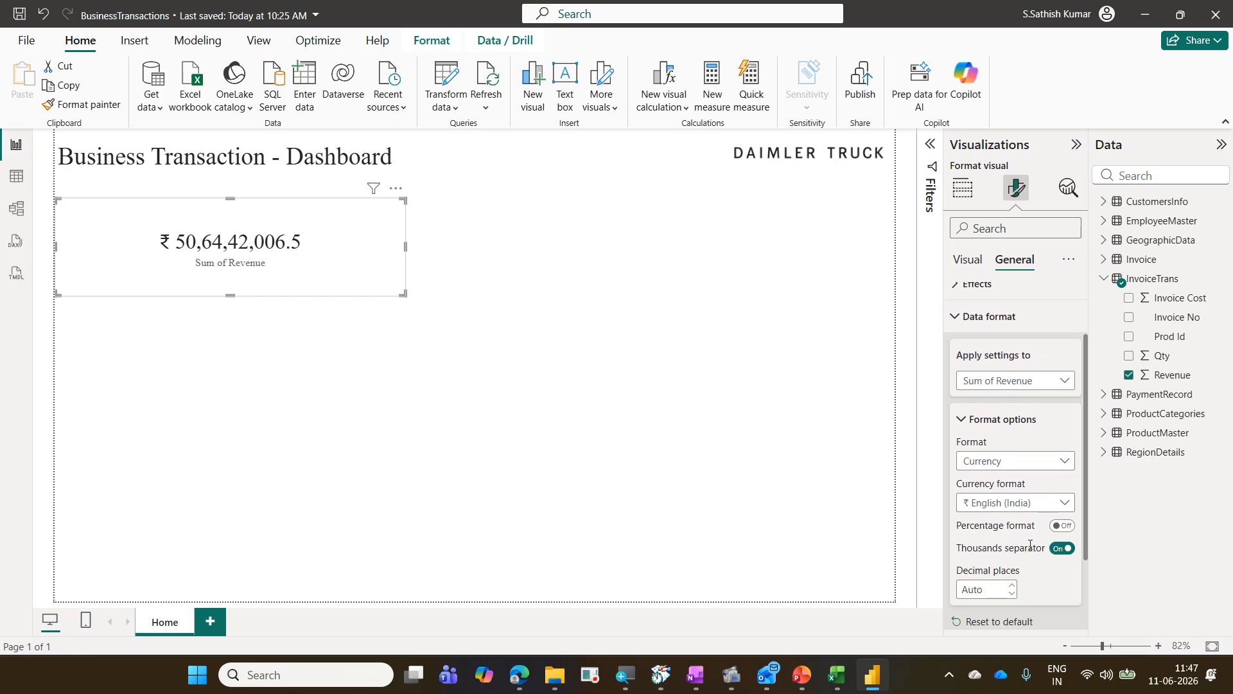
Step: Keep the ₹ English (India) currency format and set the Revenue card's decimal places to 2
{"action": "left_click", "coordinate": [1069, 501]}
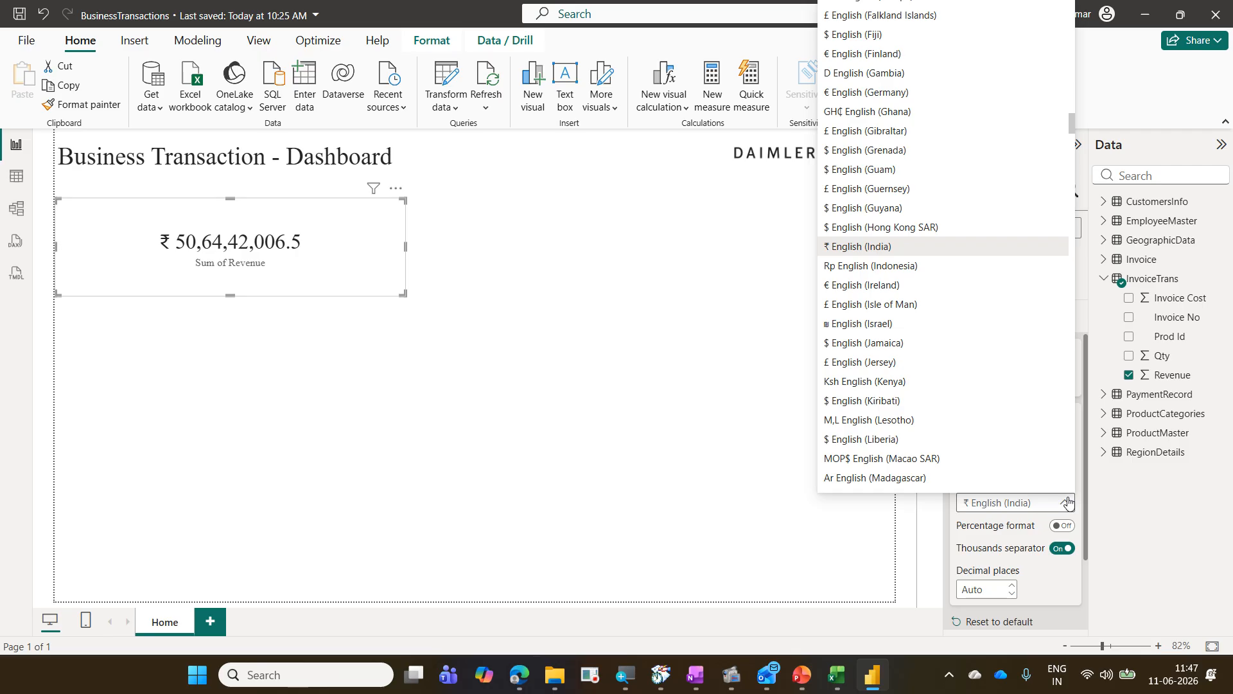
{"action": "left_click", "coordinate": [1068, 501]}
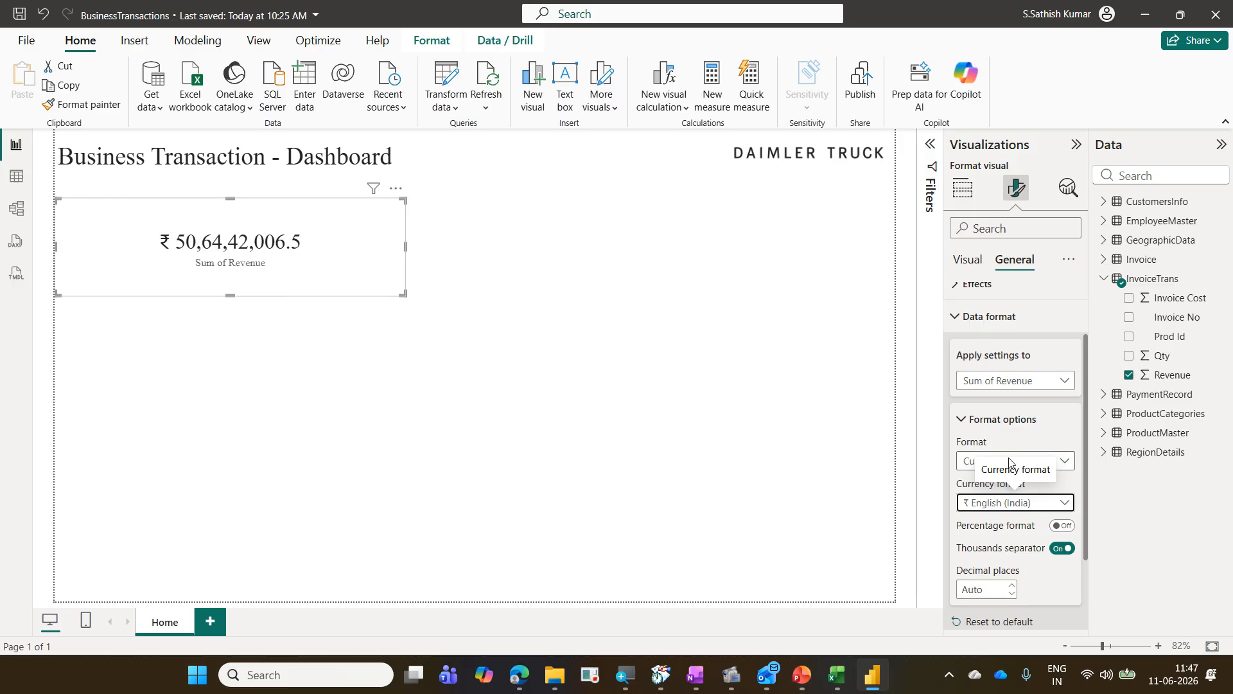
{"action": "left_click", "coordinate": [1000, 587]}
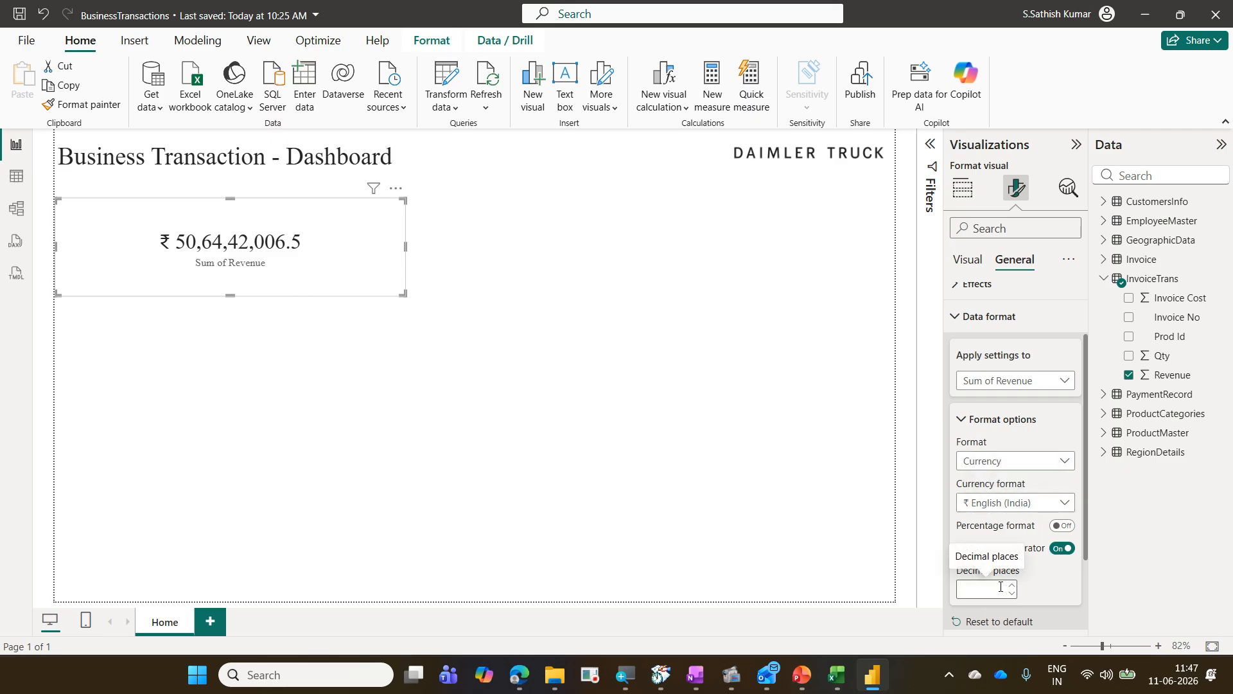
{"action": "type", "text": "2"}
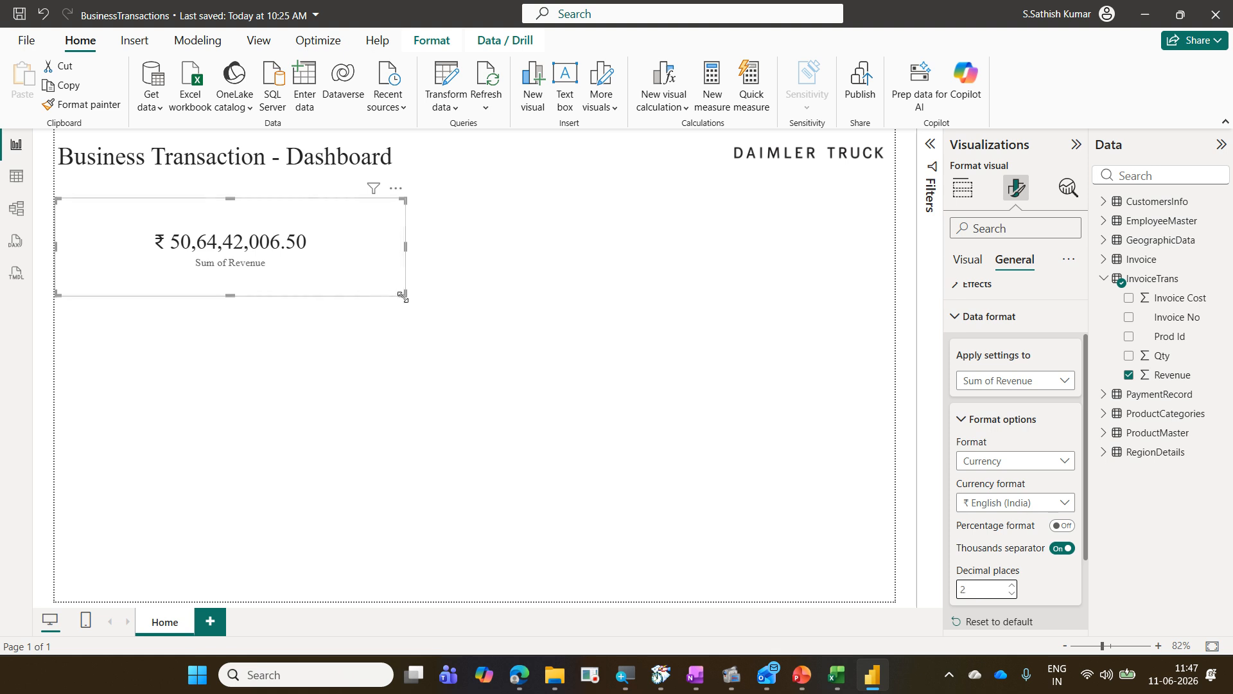
Step: Shrink the Revenue card to fit its value and deselect it
{"action": "left_click_drag", "start_coordinate": [400, 294], "coordinate": [268, 273]}
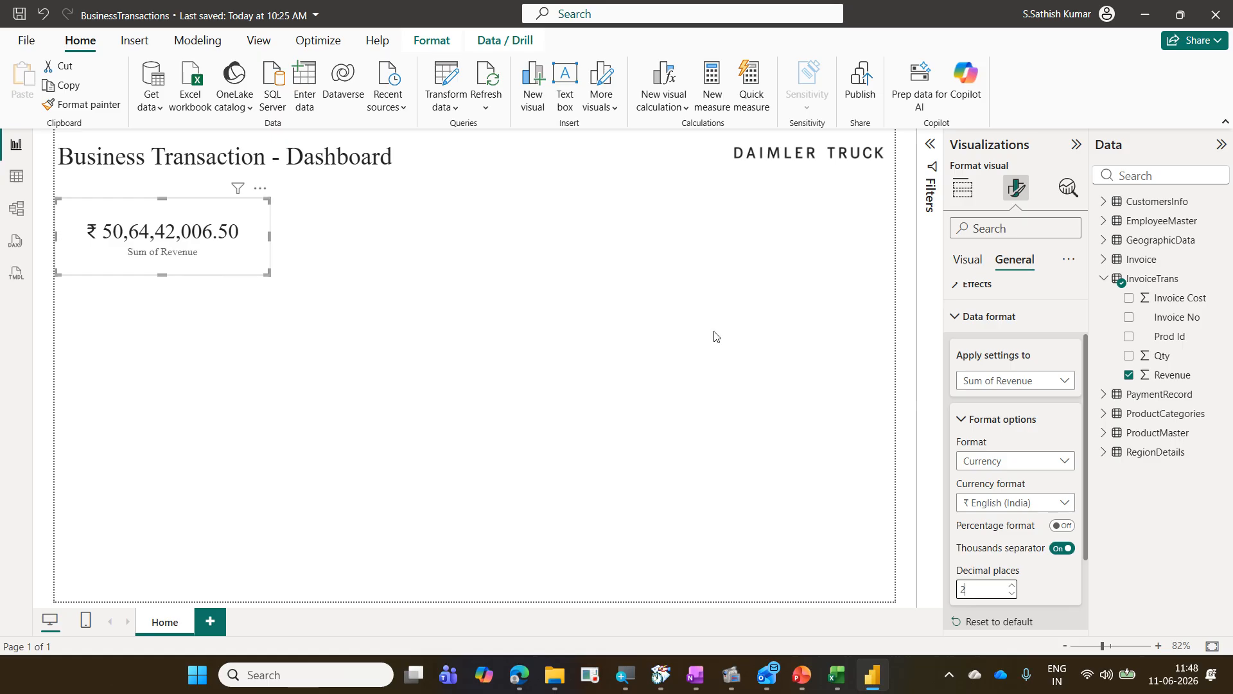
{"action": "left_click", "coordinate": [970, 265]}
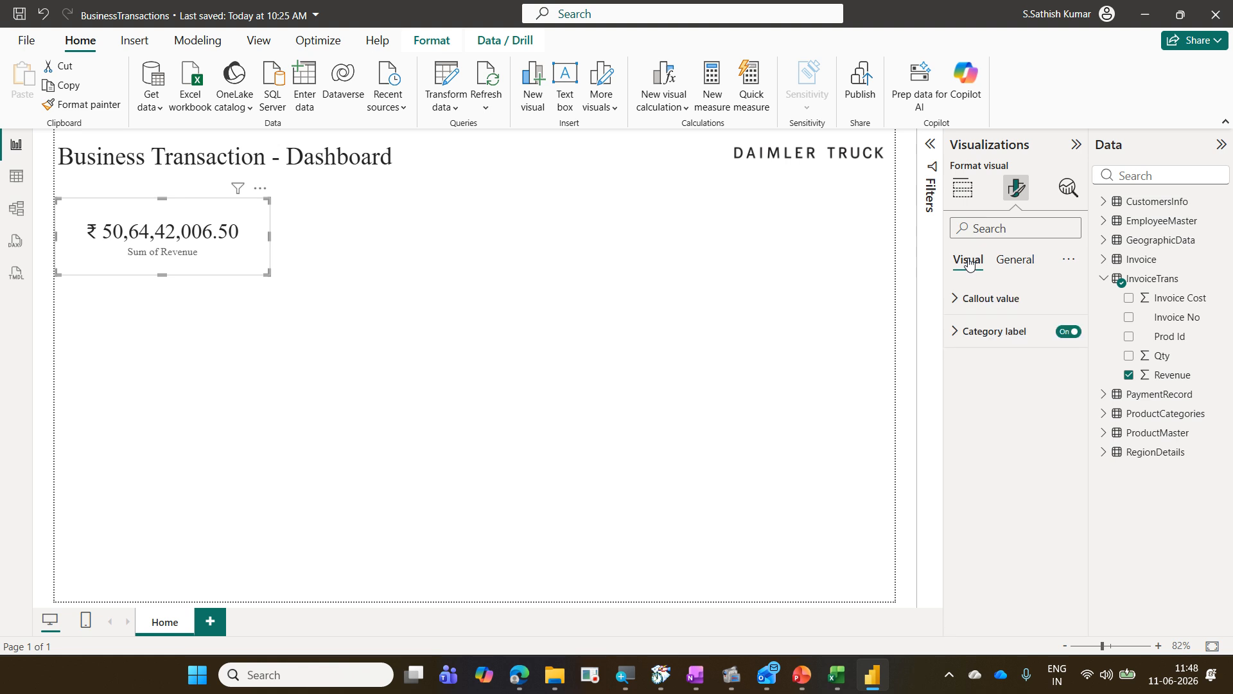
{"action": "left_click", "coordinate": [802, 270]}
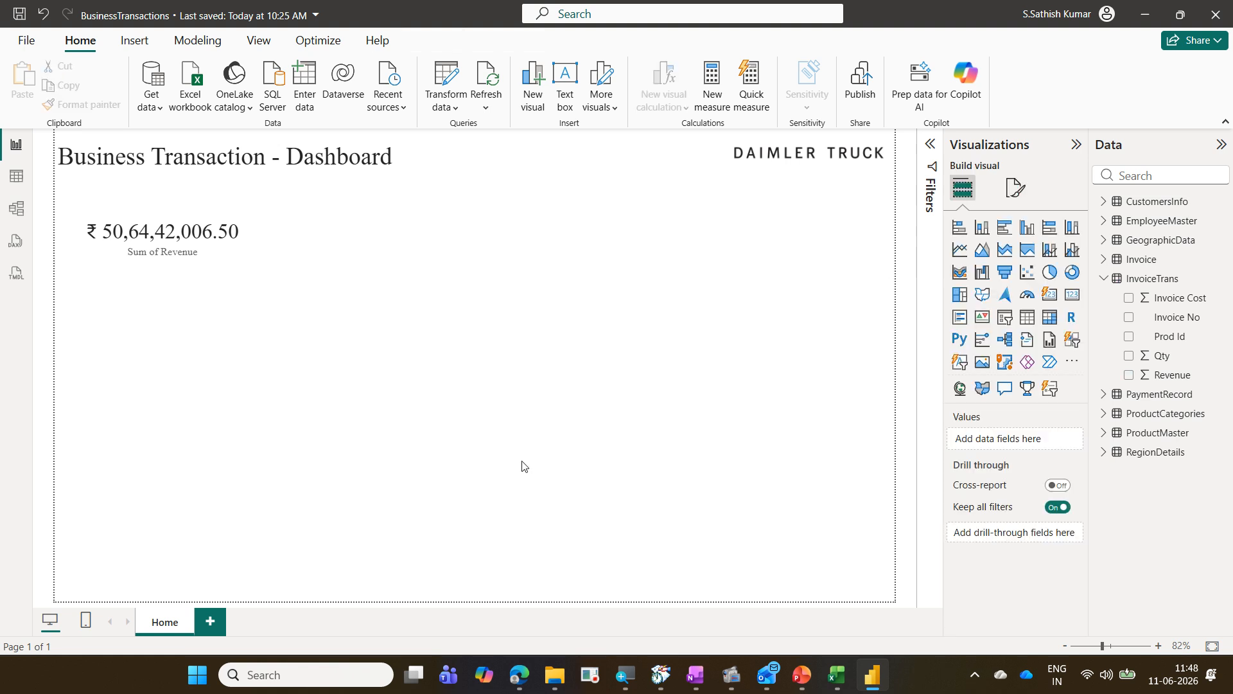
{"action": "left_click_drag", "start_coordinate": [247, 211], "coordinate": [119, 284]}
{"action": "left_click_drag", "start_coordinate": [120, 210], "coordinate": [300, 333]}
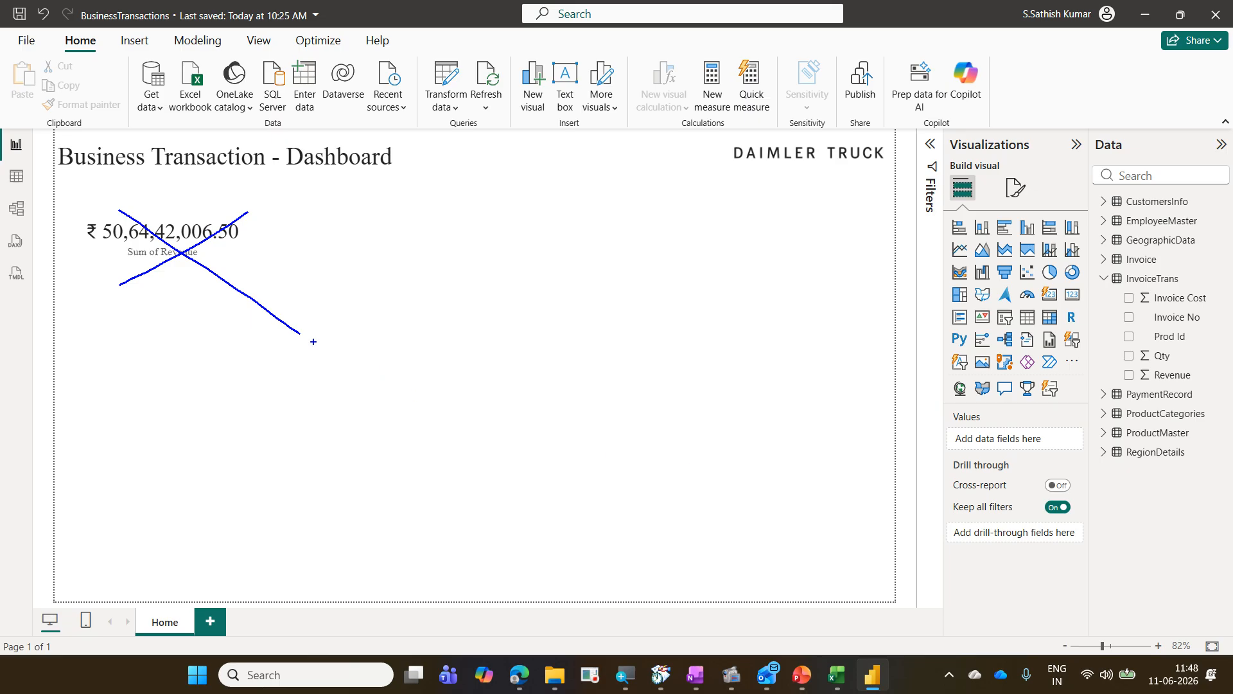
{"action": "mouse_move", "coordinate": [177, 277]}
{"action": "left_mouse_down"}
{"action": "mouse_move", "coordinate": [209, 246]}
{"action": "mouse_move", "coordinate": [153, 243]}
{"action": "mouse_move", "coordinate": [166, 266]}
{"action": "mouse_move", "coordinate": [190, 266]}
{"action": "left_mouse_up"}
{"action": "mouse_move", "coordinate": [120, 592]}
{"action": "left_mouse_down"}
{"action": "mouse_move", "coordinate": [584, 639]}
{"action": "mouse_move", "coordinate": [909, 643]}
{"action": "left_mouse_up"}
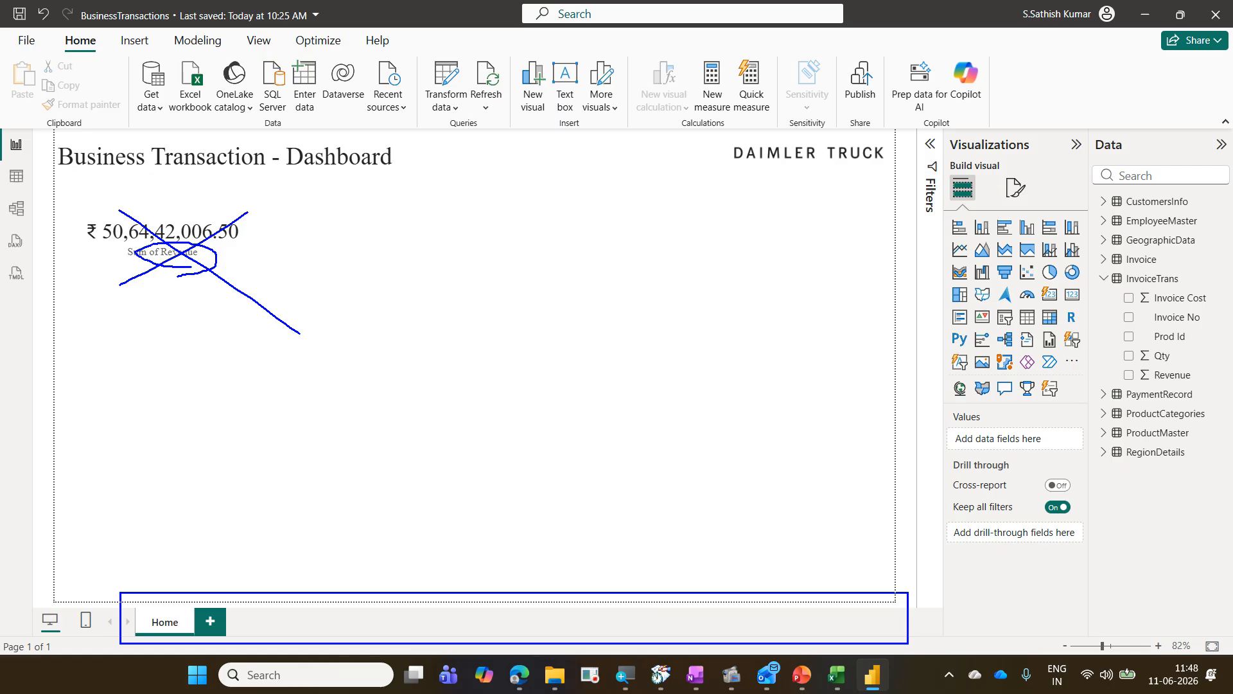
{"action": "left_click_drag", "start_coordinate": [338, 235], "coordinate": [569, 481]}
{"action": "left_click_drag", "start_coordinate": [675, 253], "coordinate": [823, 533]}
{"action": "left_click_drag", "start_coordinate": [110, 351], "coordinate": [181, 444]}
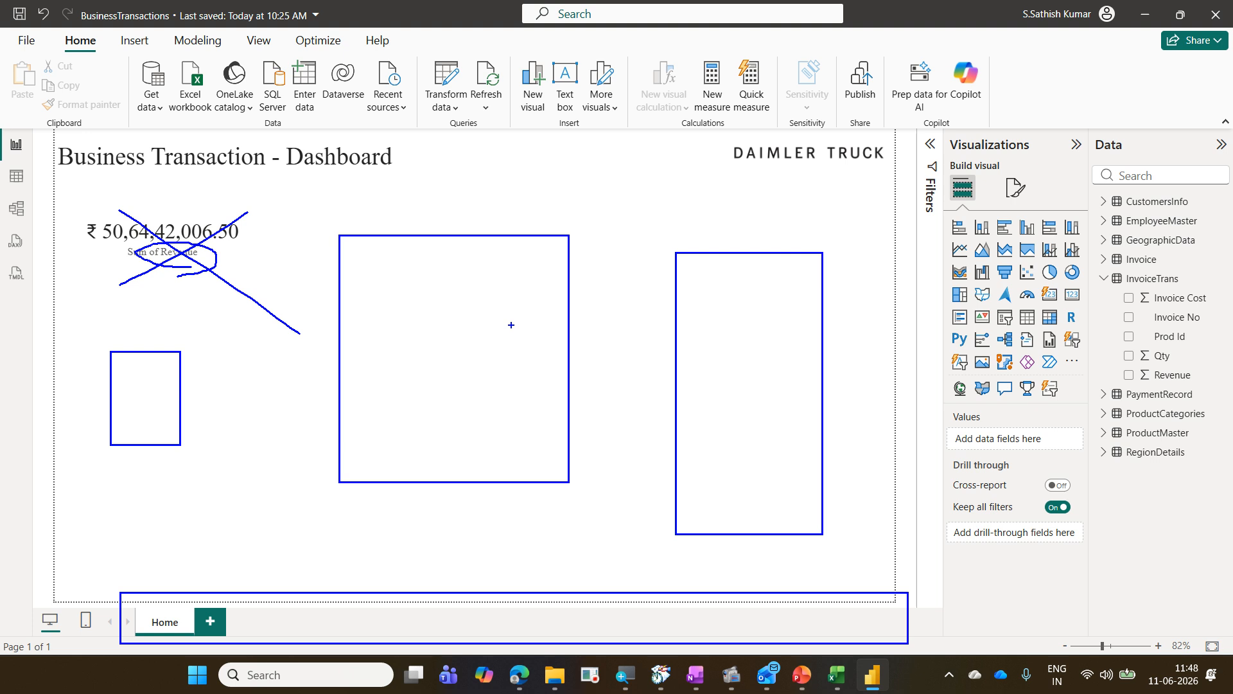
{"action": "mouse_move", "coordinate": [1117, 362]}
{"action": "left_mouse_down"}
{"action": "mouse_move", "coordinate": [1187, 397]}
{"action": "mouse_move", "coordinate": [1216, 390]}
{"action": "left_mouse_up"}
{"action": "key", "text": "Escape"}
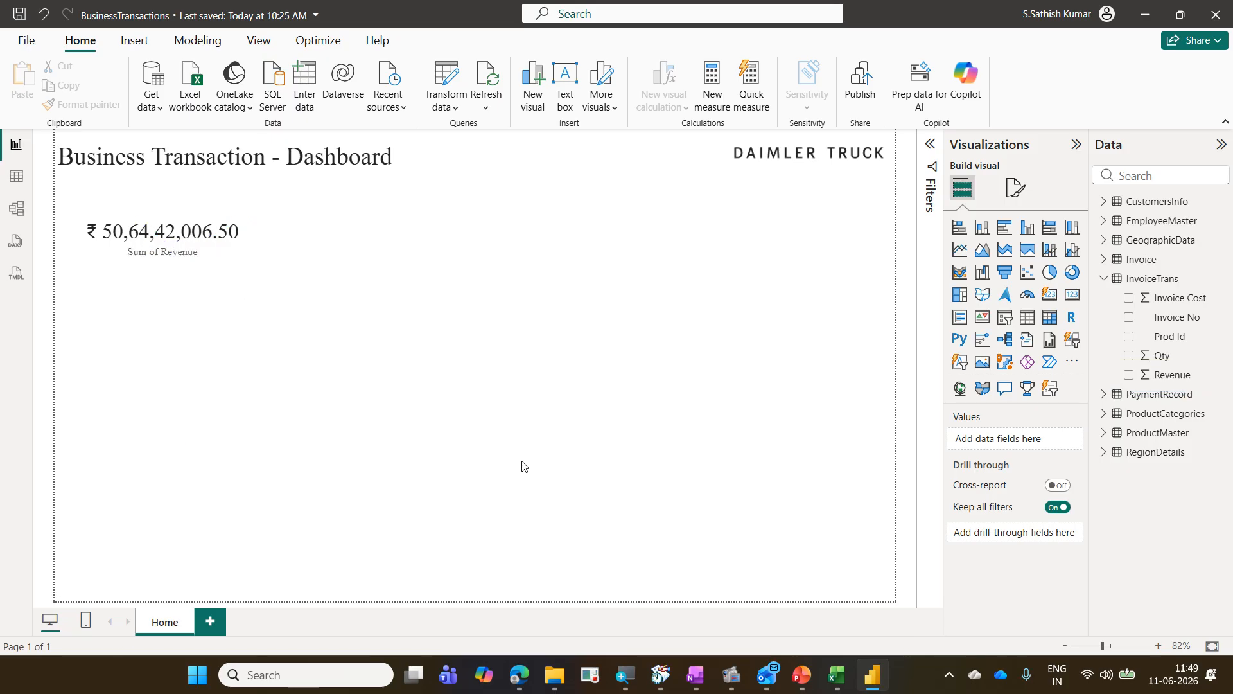
Step: Select the Revenue card to view the Sum of Revenue field it uses
{"action": "left_click", "coordinate": [234, 264]}
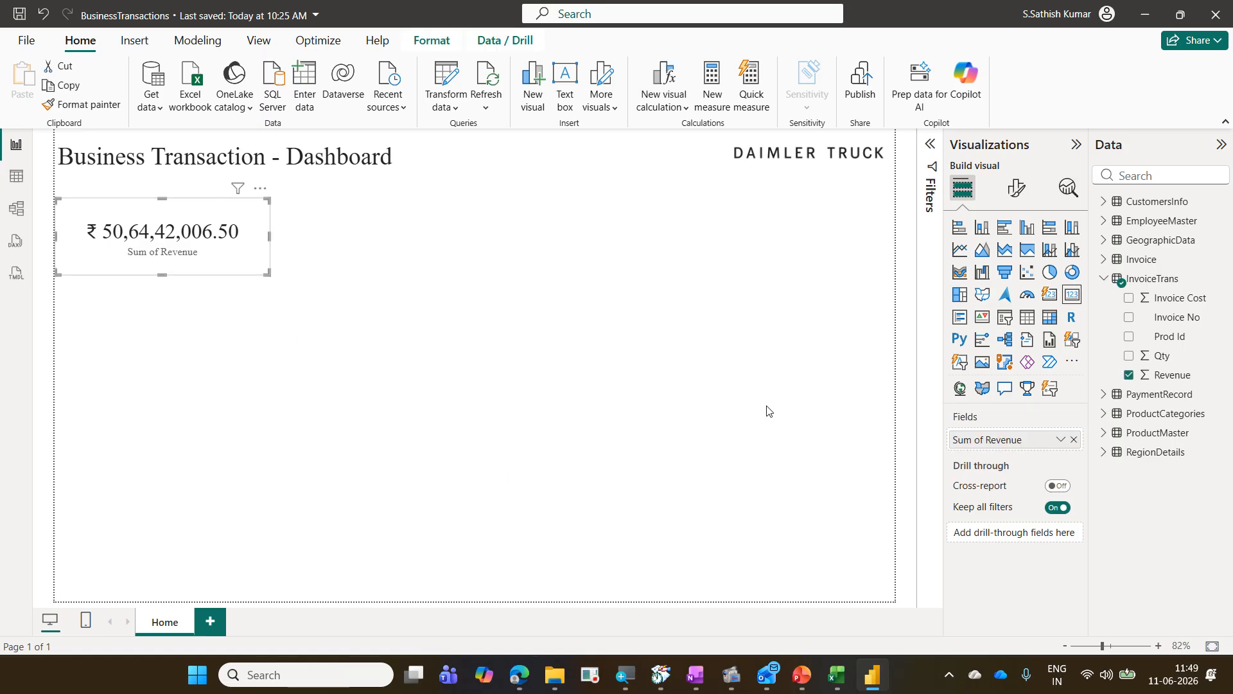
{"action": "key", "text": "ctrl+2"}
{"action": "mouse_move", "coordinate": [1117, 361]}
{"action": "left_mouse_down"}
{"action": "mouse_move", "coordinate": [1155, 388]}
{"action": "mouse_move", "coordinate": [1209, 385]}
{"action": "mouse_move", "coordinate": [1164, 385]}
{"action": "mouse_move", "coordinate": [1199, 385]}
{"action": "left_mouse_up"}
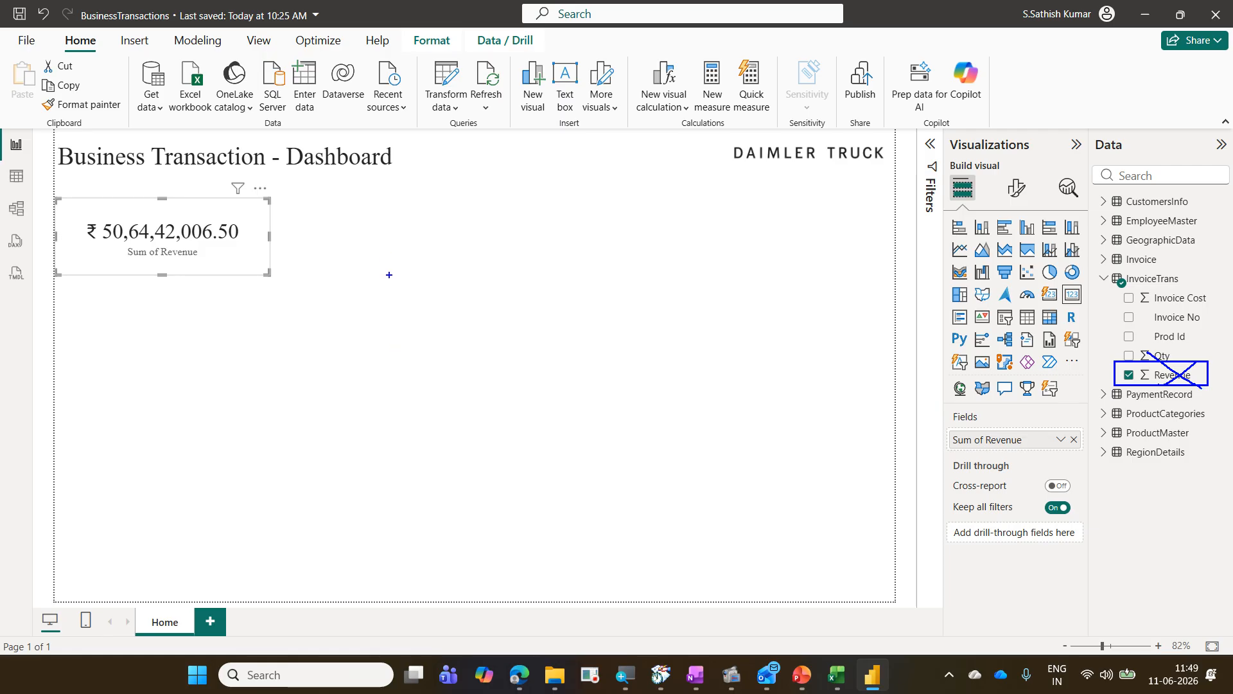
{"action": "left_click_drag", "start_coordinate": [395, 284], "coordinate": [395, 321]}
{"action": "type", "text": "Measure"}
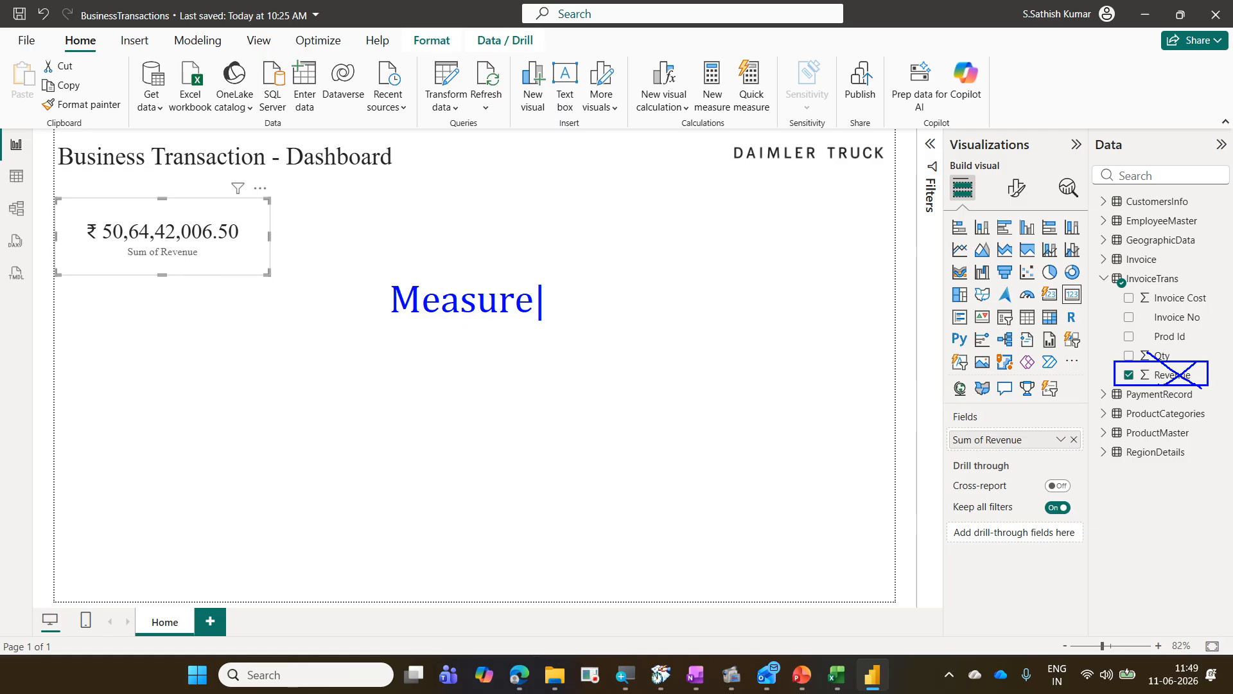
{"action": "type", "text": "- Calculated Field"}
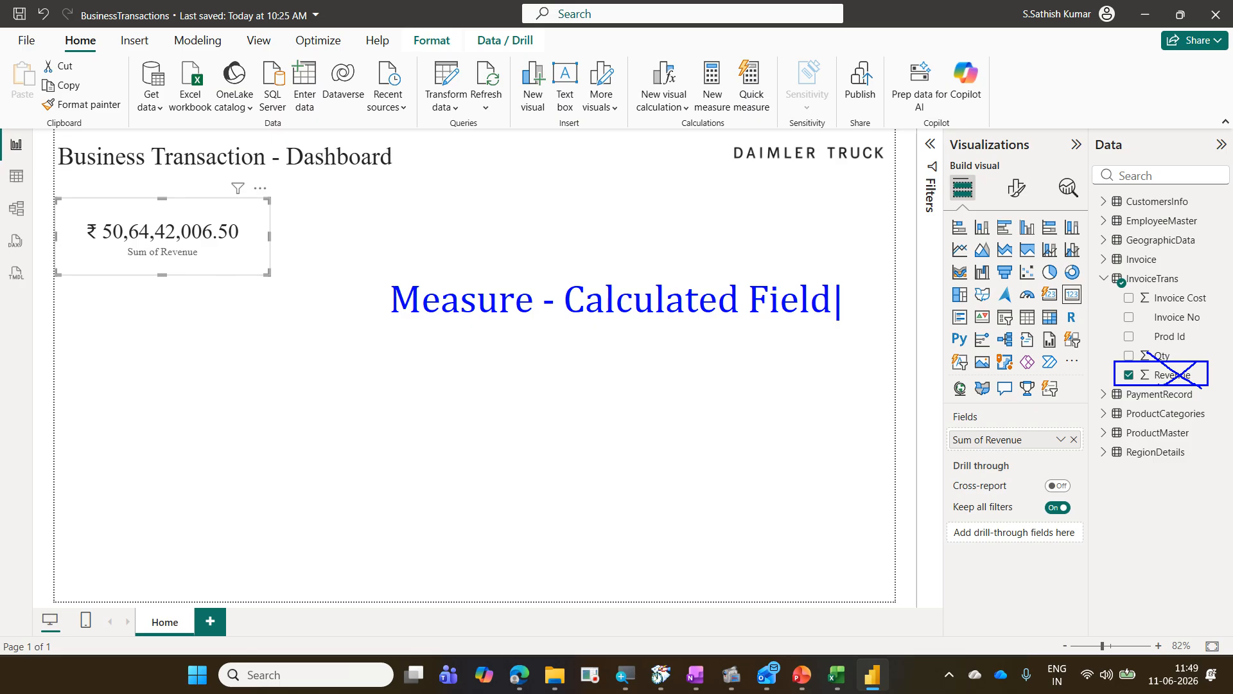
{"action": "key", "text": "Return"}
{"action": "type", "text": "DA"}
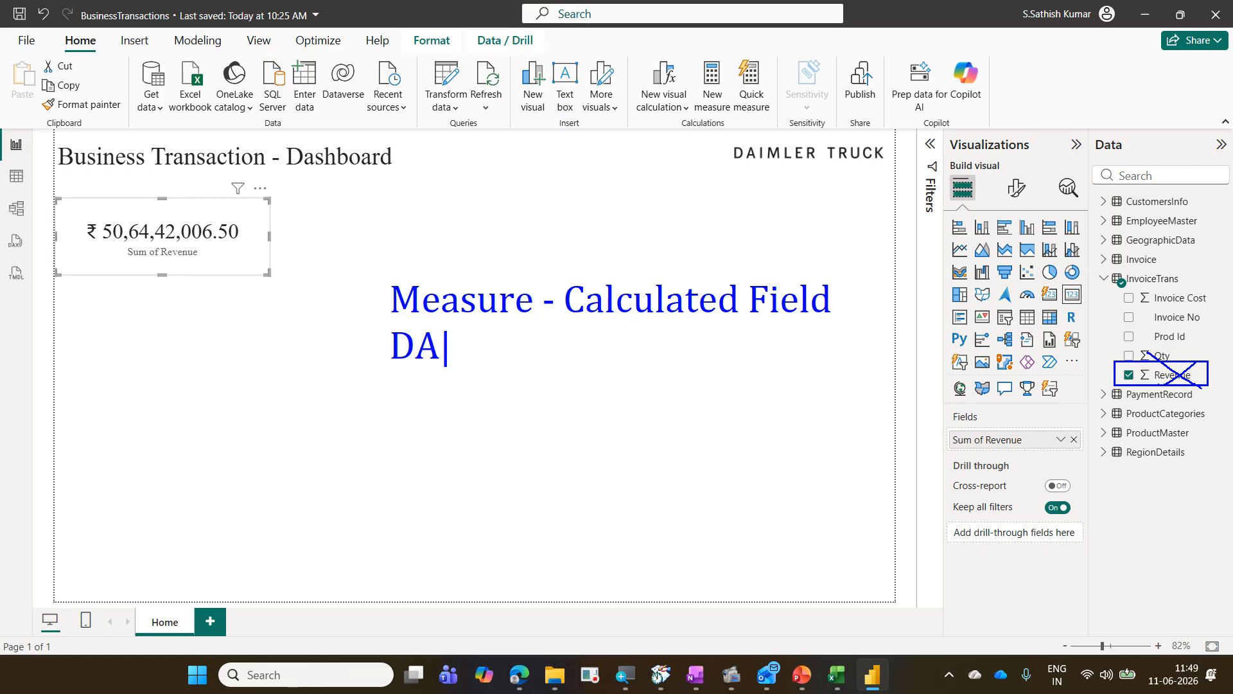
{"action": "type", "text": "X -"}
{"action": "type", "text": "fx"}
{"action": "left_click_drag", "start_coordinate": [484, 461], "coordinate": [426, 377]}
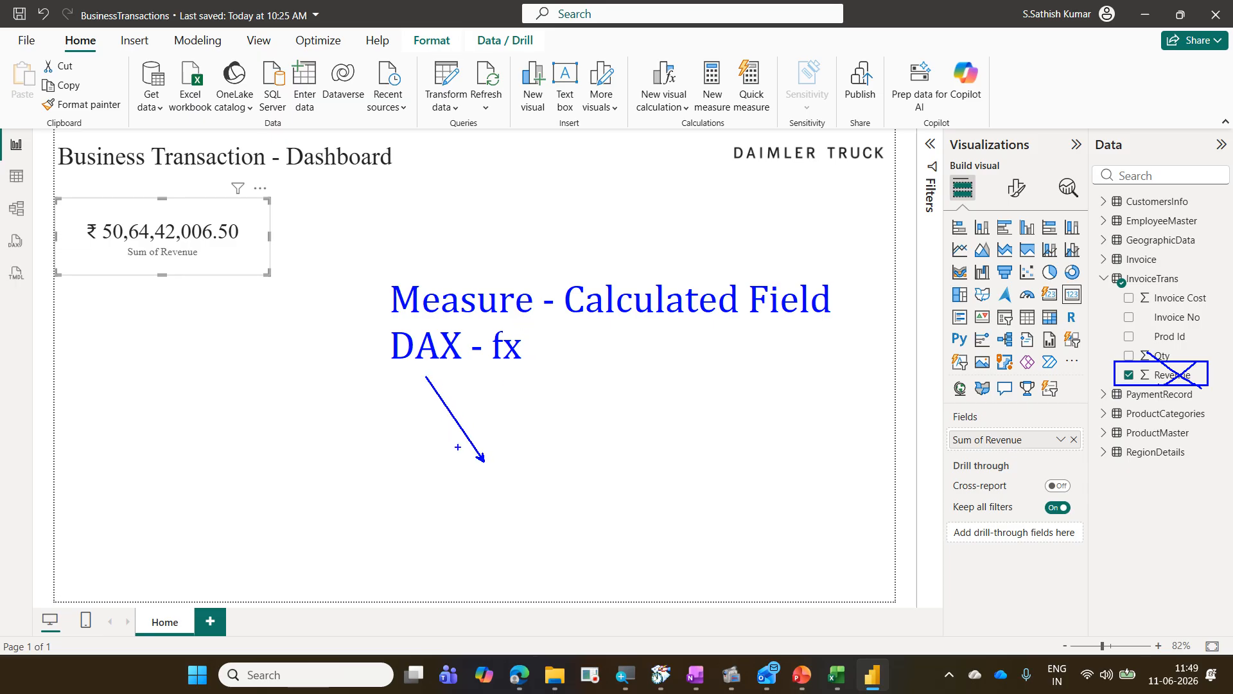
{"action": "type", "text": "t"}
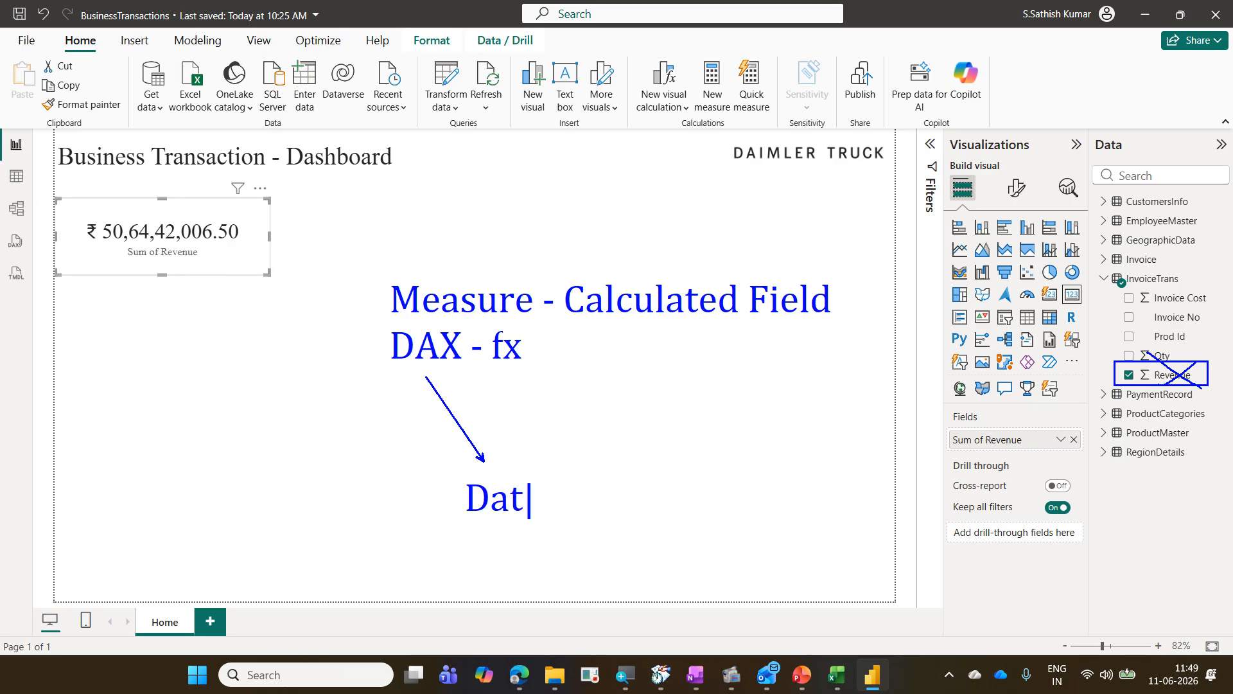
{"action": "type", "text": "Data An"}
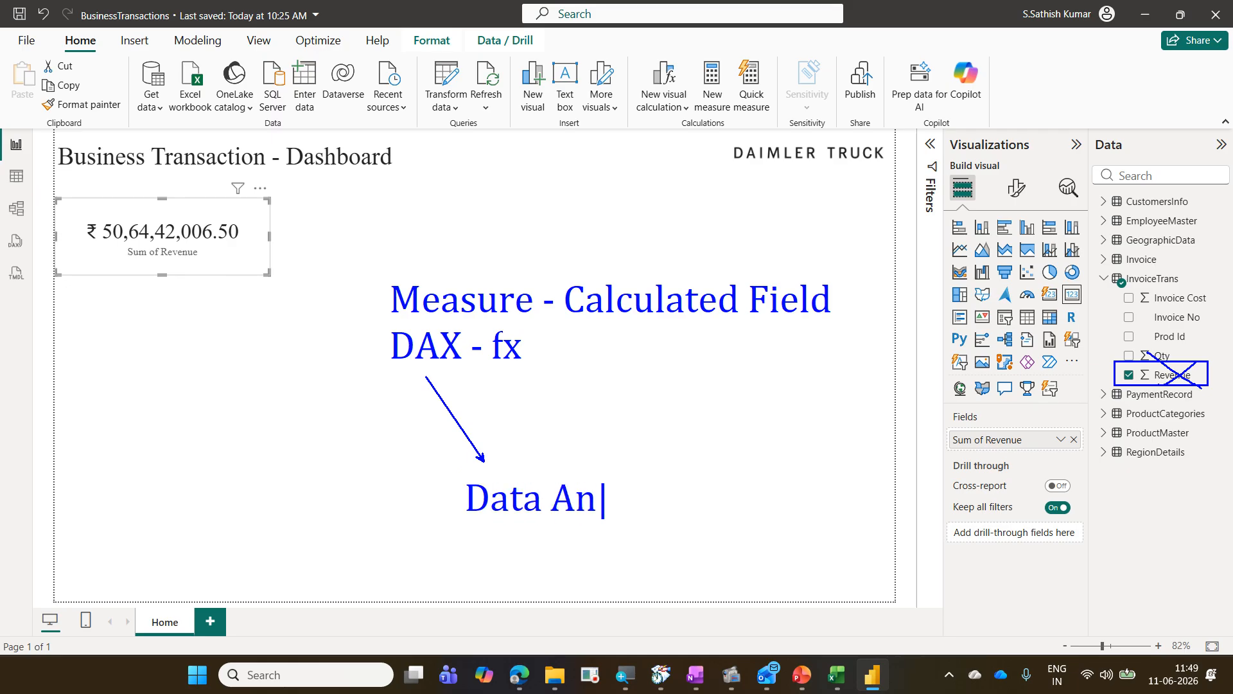
{"action": "type", "text": "alysis E"}
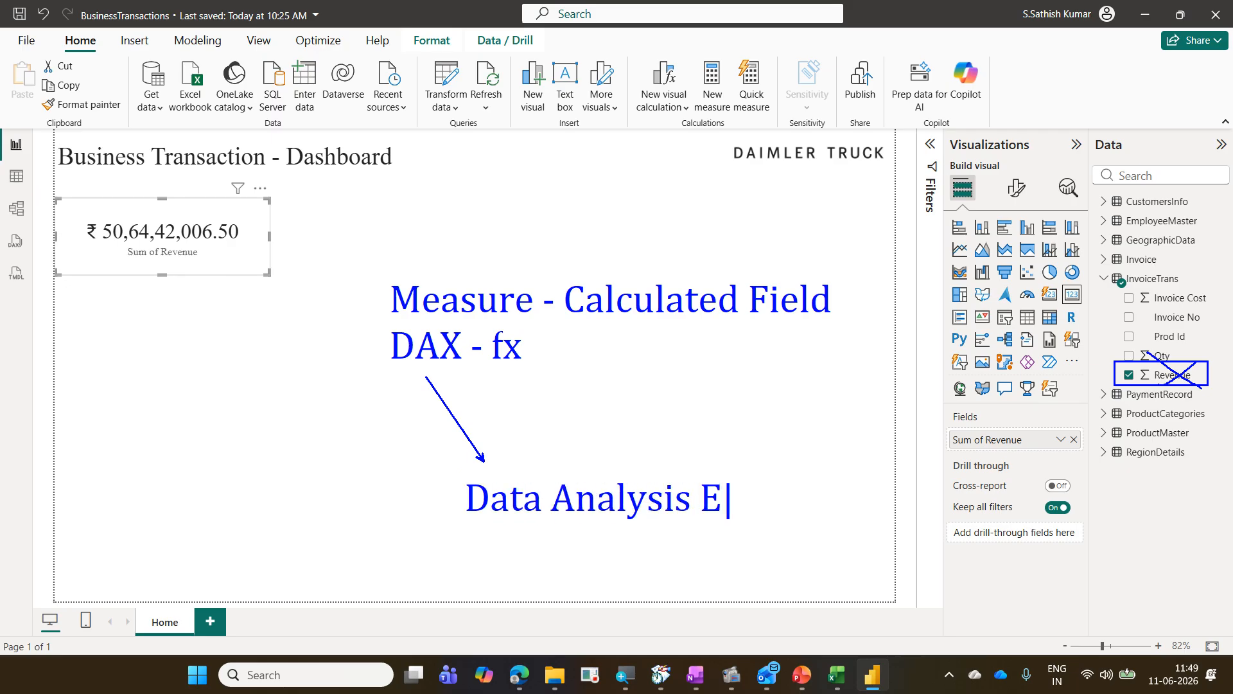
{"action": "type", "text": "xpression"}
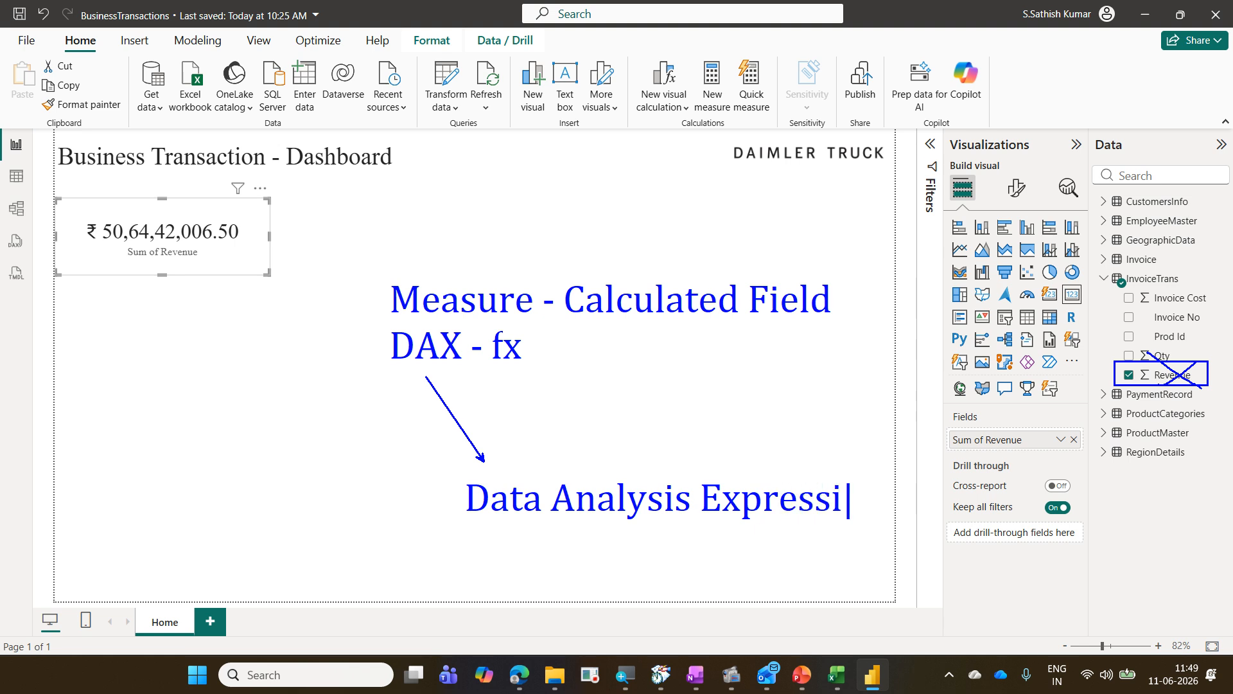
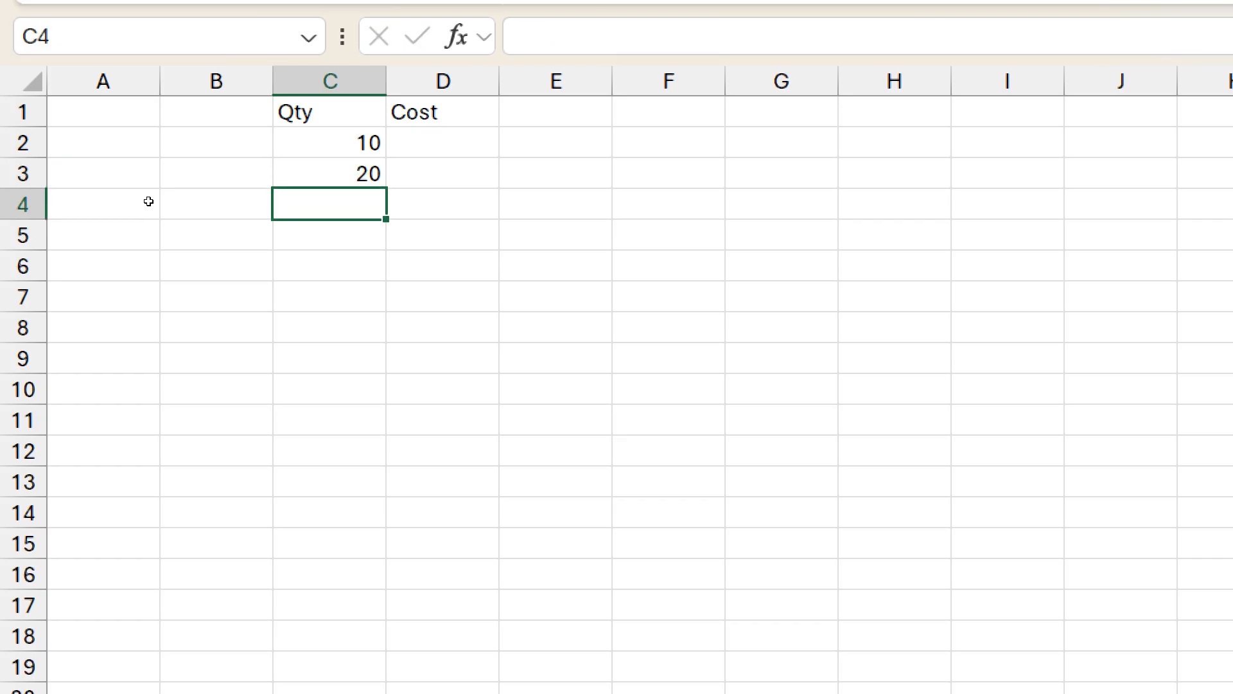
Step: In Excel, complete the Qty column with 30 and enter Cost values 5, 10 and 15 in D2:D4
{"action": "key", "text": "Tab"}
{"action": "key", "text": "Up"}
{"action": "key", "text": "Up"}
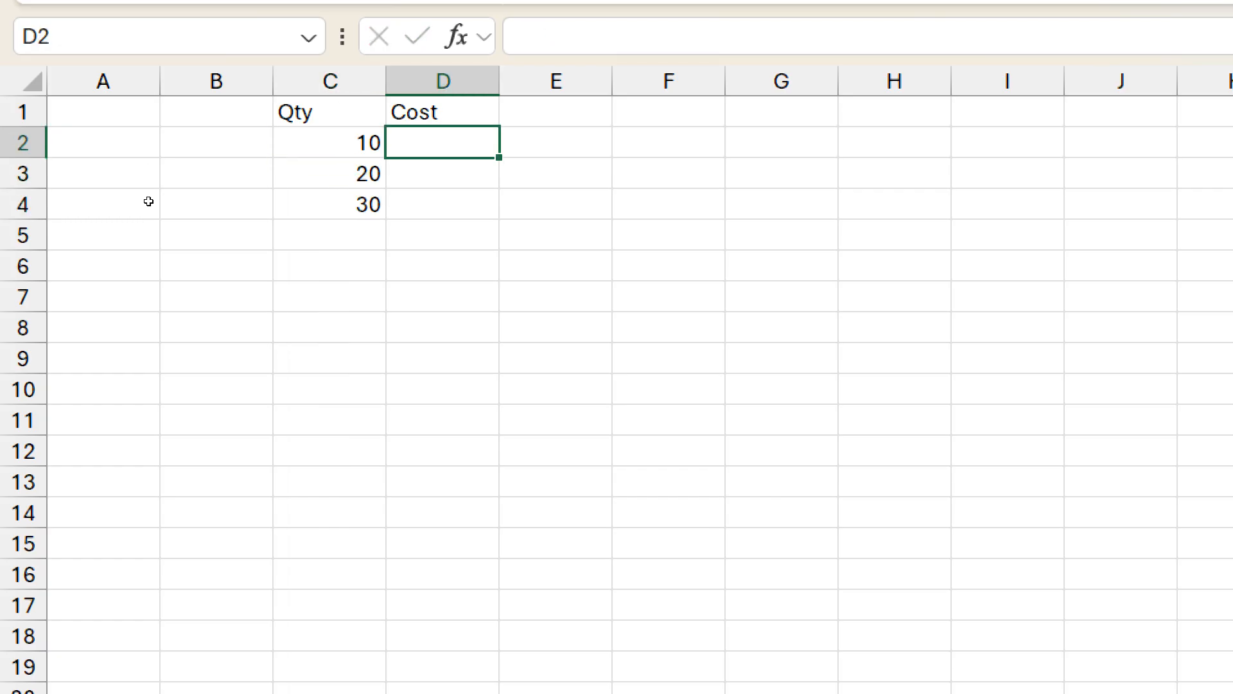
{"action": "type", "text": "5"}
{"action": "key", "text": "Return"}
{"action": "type", "text": "10"}
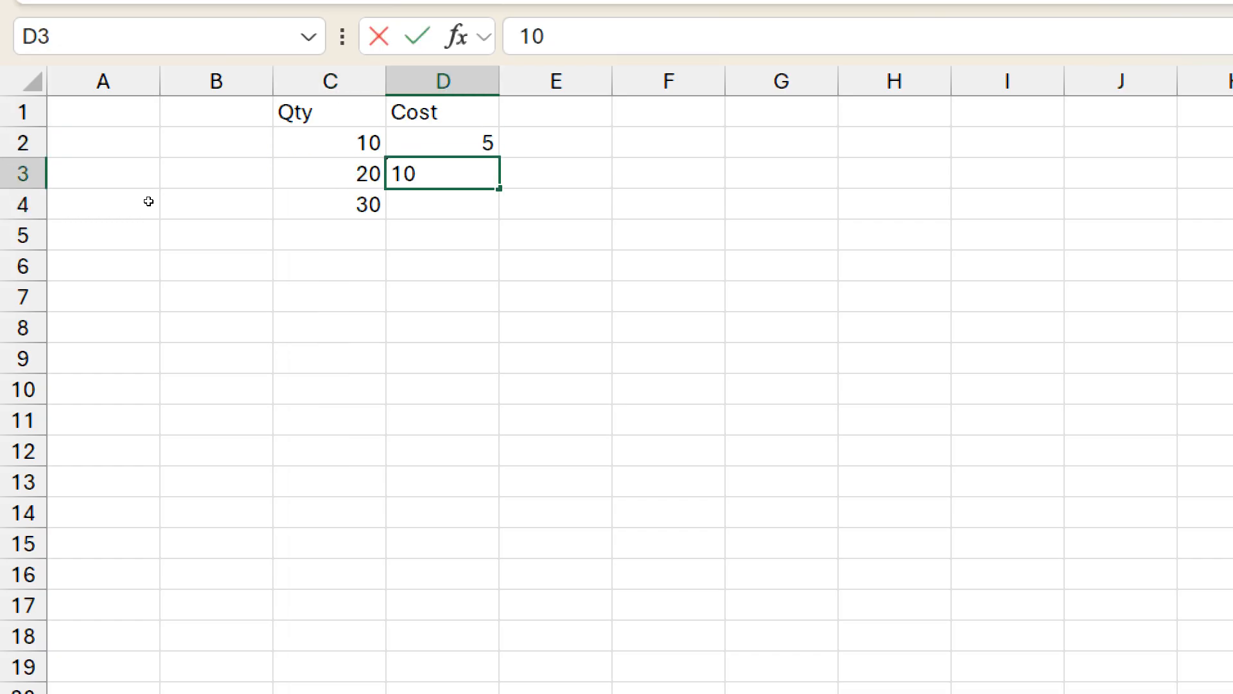
{"action": "key", "text": "Return"}
{"action": "type", "text": "15"}
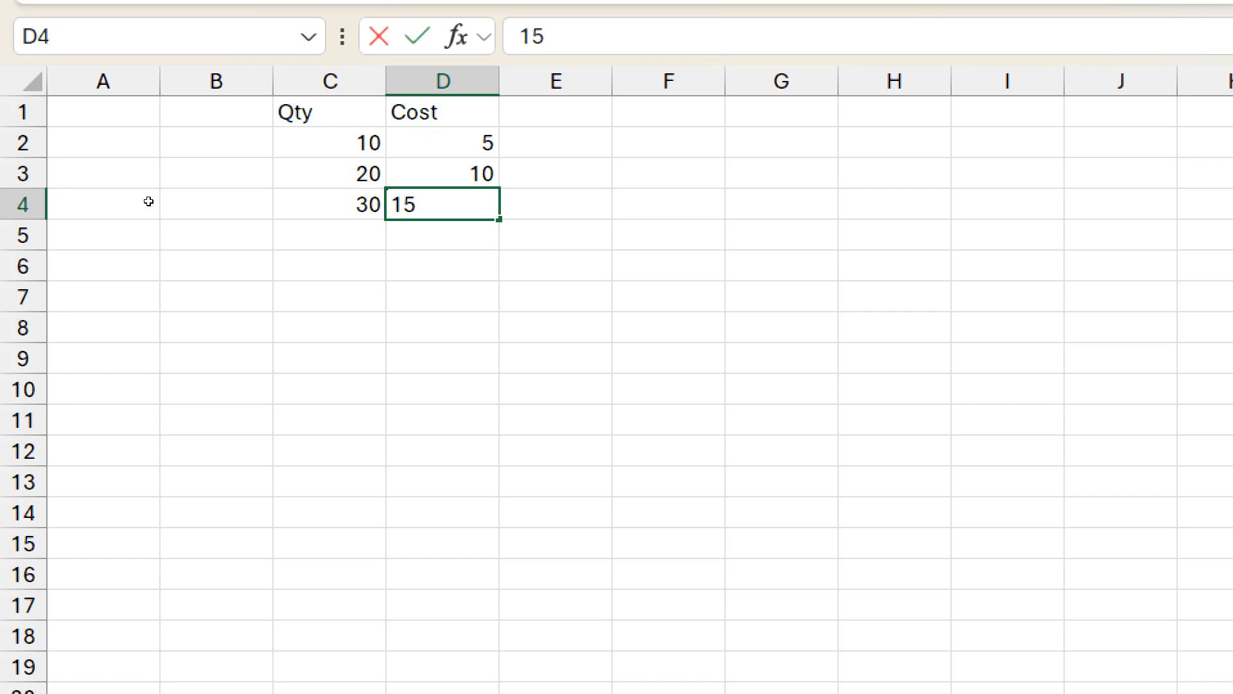
{"action": "key", "text": "Return"}
{"action": "key", "text": "Return"}
Step: Label cell B6 as SUM
{"action": "key", "text": "Left"}
{"action": "key", "text": "Left"}
{"action": "type", "text": "SUM"}
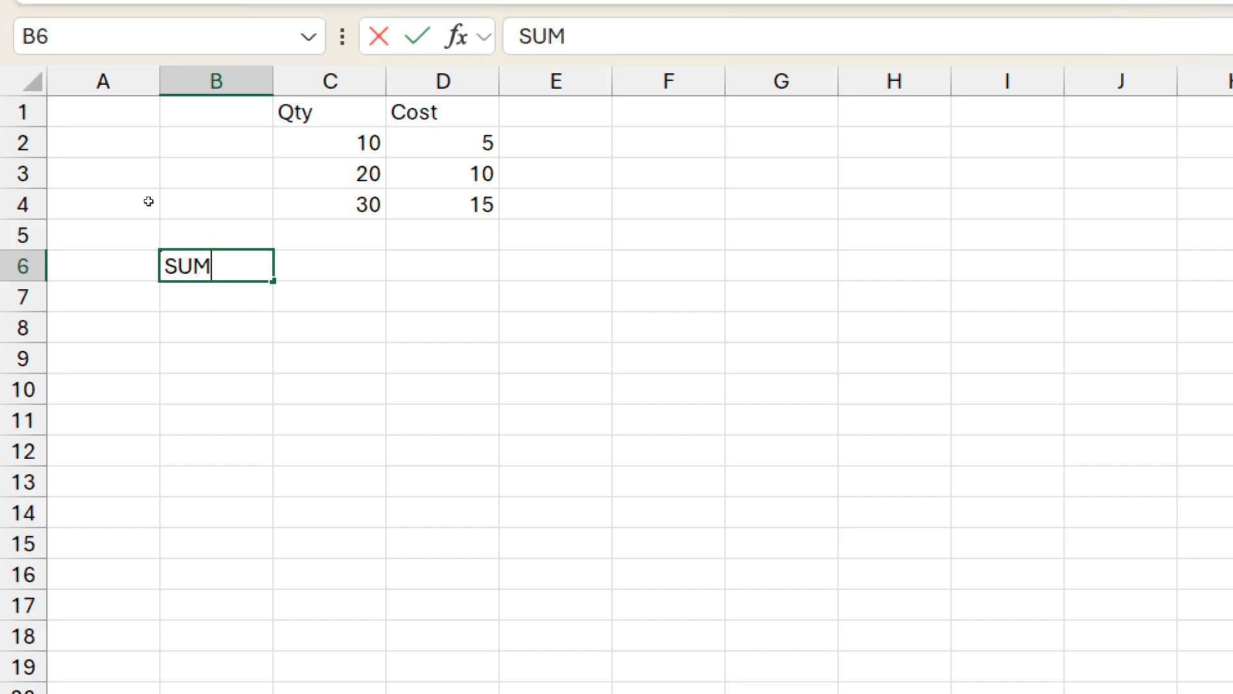
{"action": "key", "text": "Tab"}
{"action": "key", "text": "Left"}
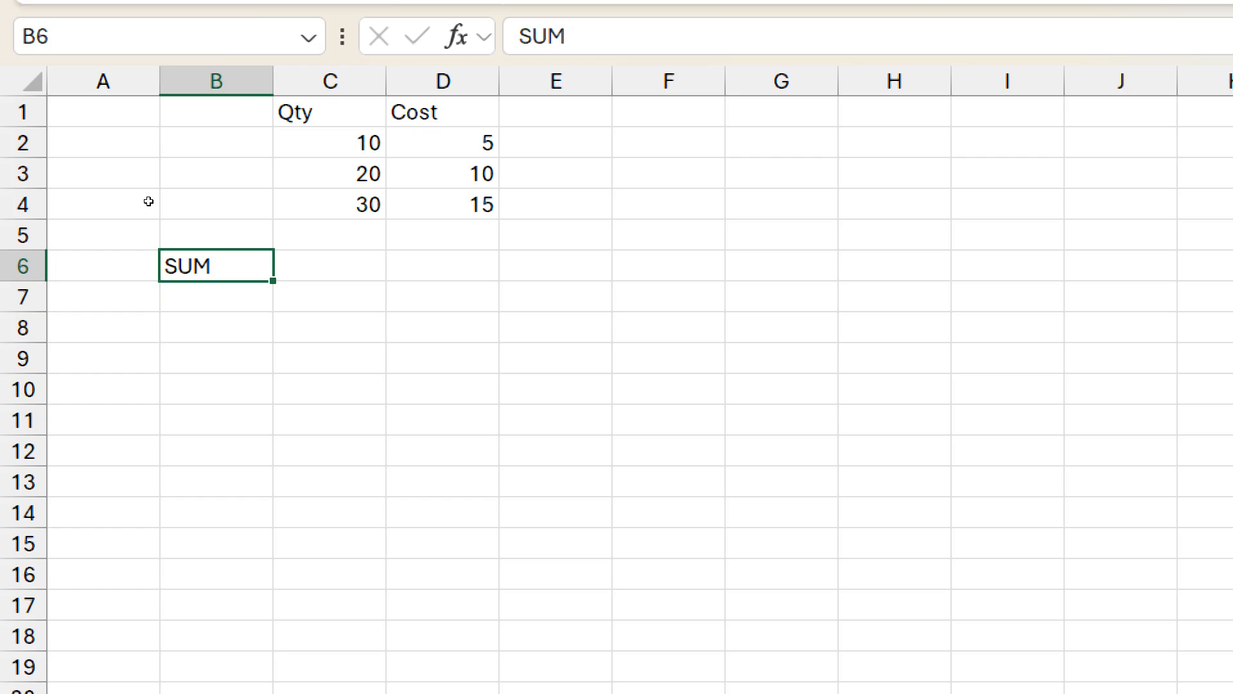
Step: Total the Qty column in C5 with AutoSum
{"action": "key", "text": "ctrl+Up"}
{"action": "key", "text": "Right"}
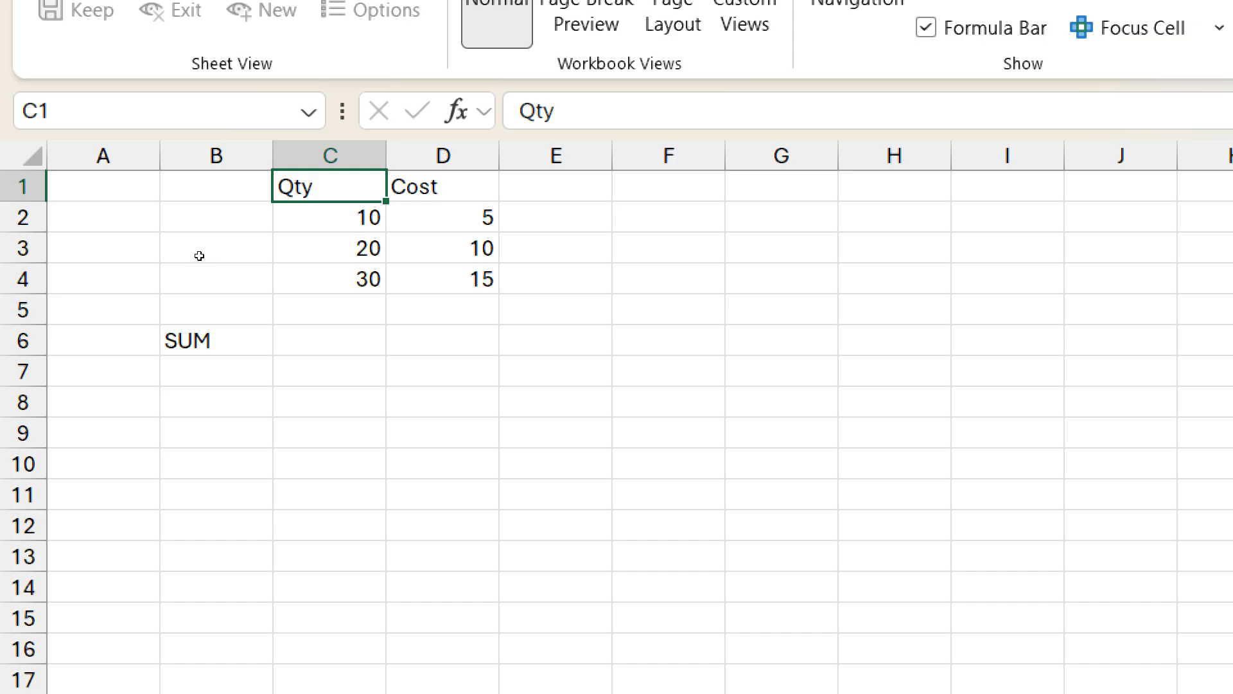
{"action": "key", "text": "Down"}
{"action": "key", "text": "Down"}
{"action": "key", "text": "Down"}
{"action": "key", "text": "Down"}
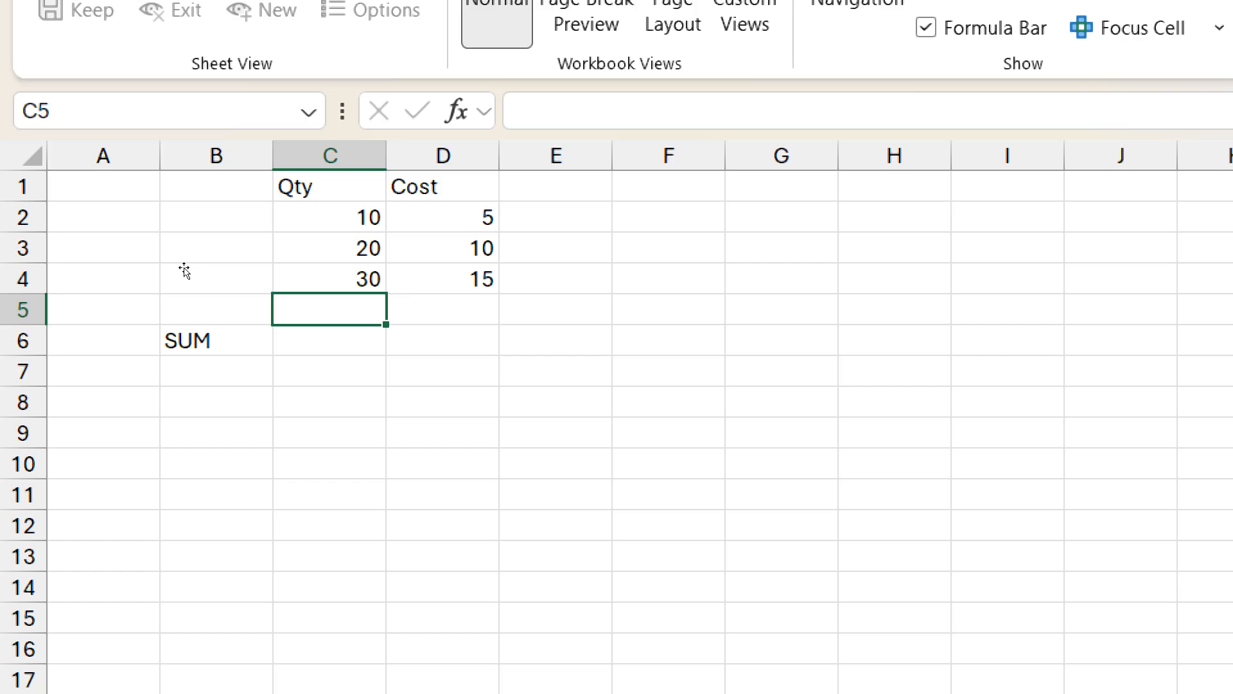
{"action": "key", "text": "alt+equal"}
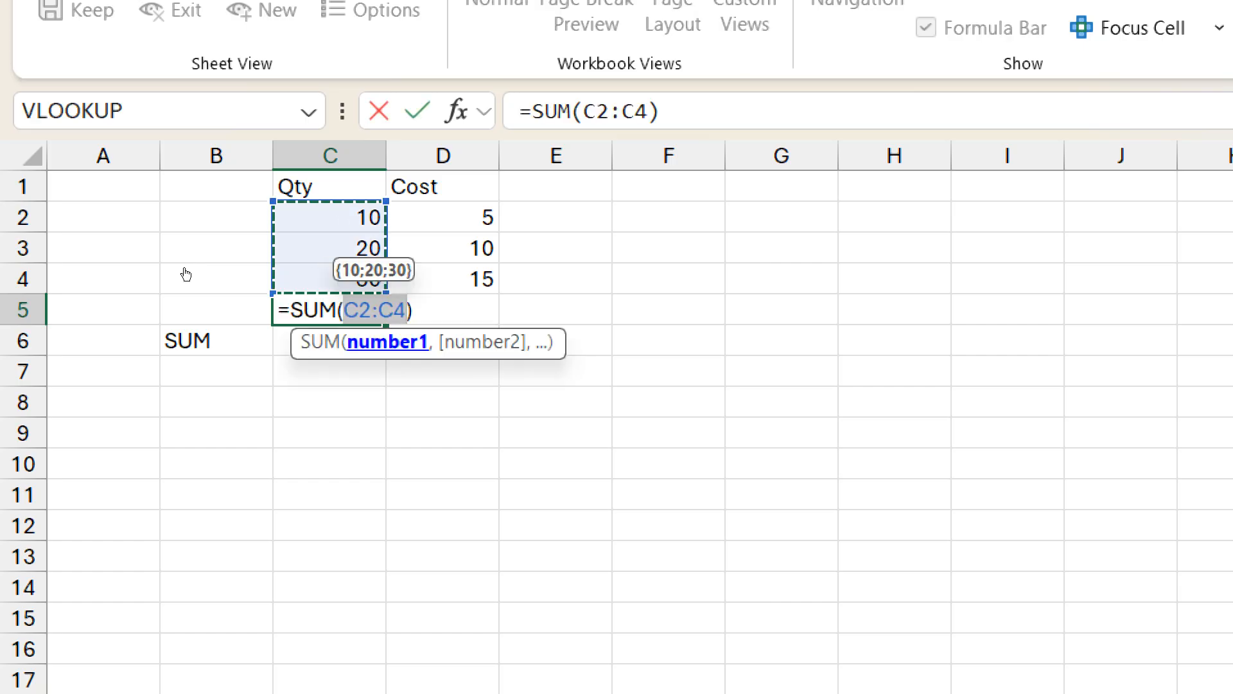
{"action": "key", "text": "Return"}
Step: Total the Cost column in D5 with AutoSum
{"action": "key", "text": "Up"}
{"action": "key", "text": "Right"}
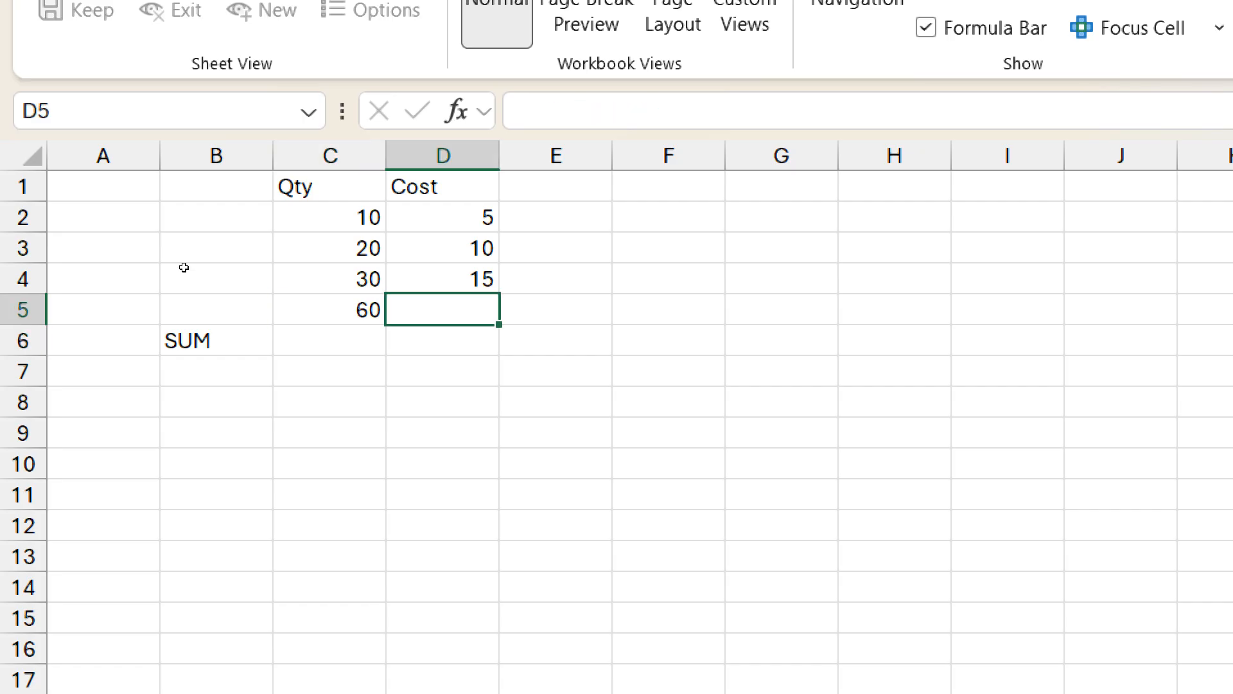
{"action": "key", "text": "alt+equal"}
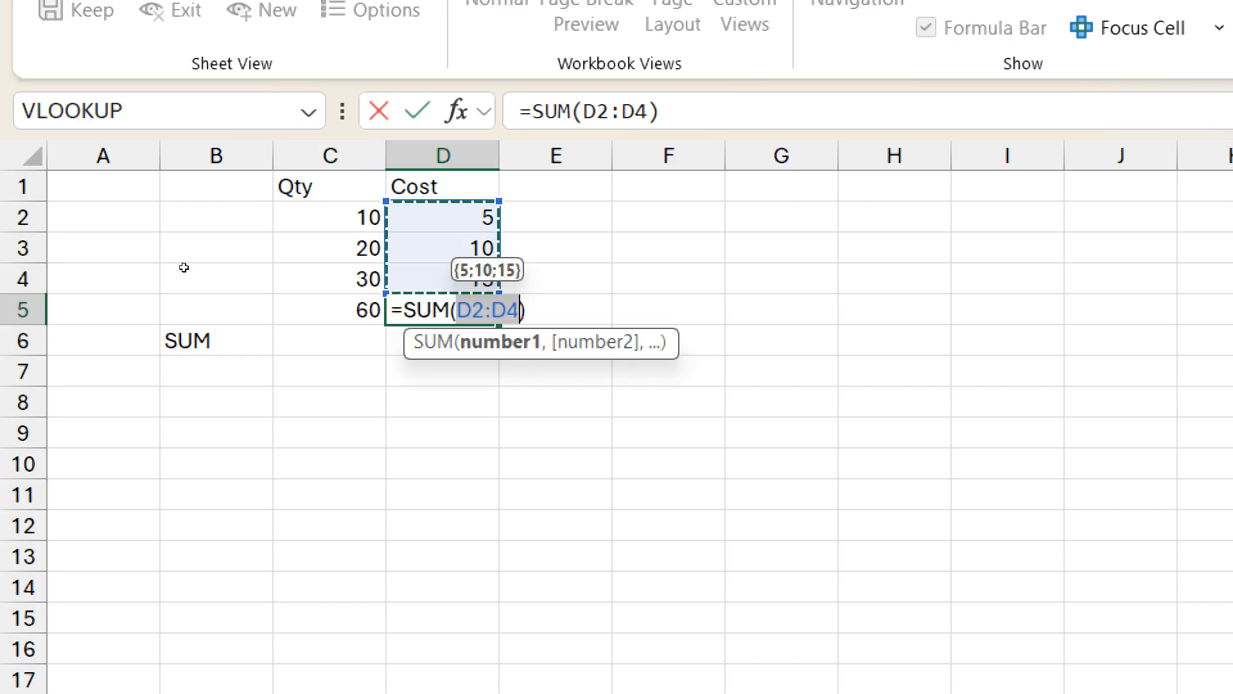
{"action": "key", "text": "Return"}
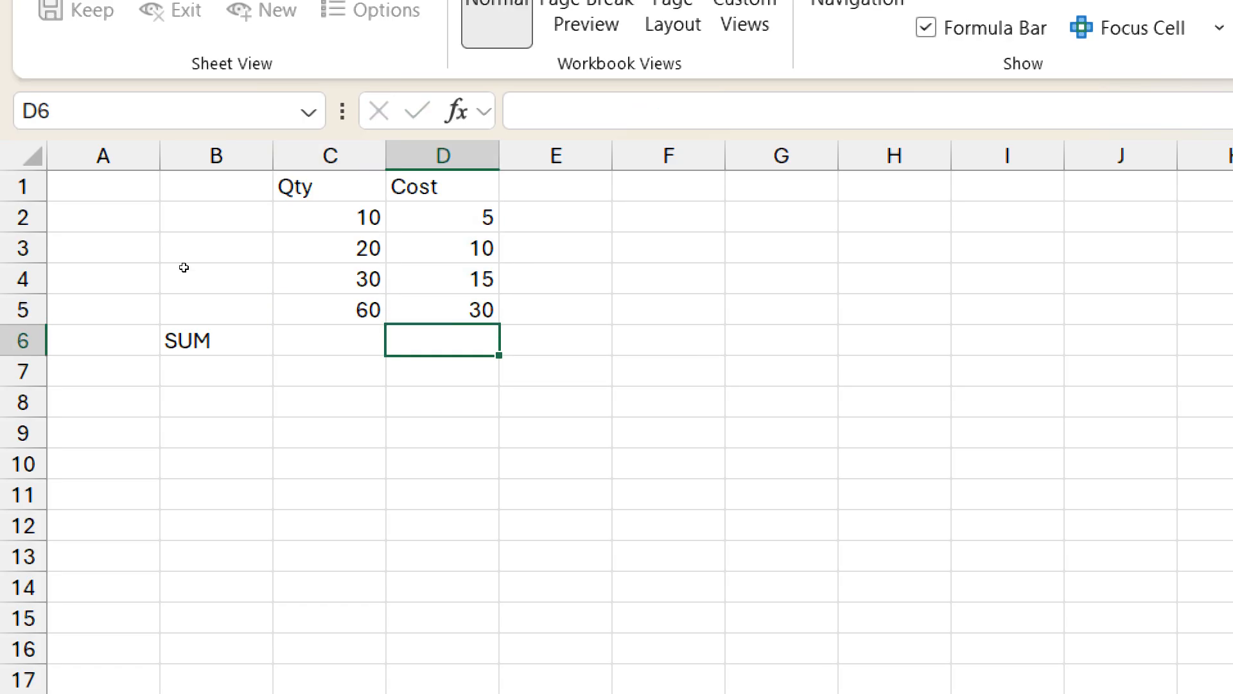
Step: Multiply the two totals in E5 with the formula =C5*D5
{"action": "key", "text": "Up"}
{"action": "key", "text": "Right"}
{"action": "type", "text": "="}
{"action": "key", "text": "Left"}
{"action": "key", "text": "Left"}
{"action": "type", "text": "*"}
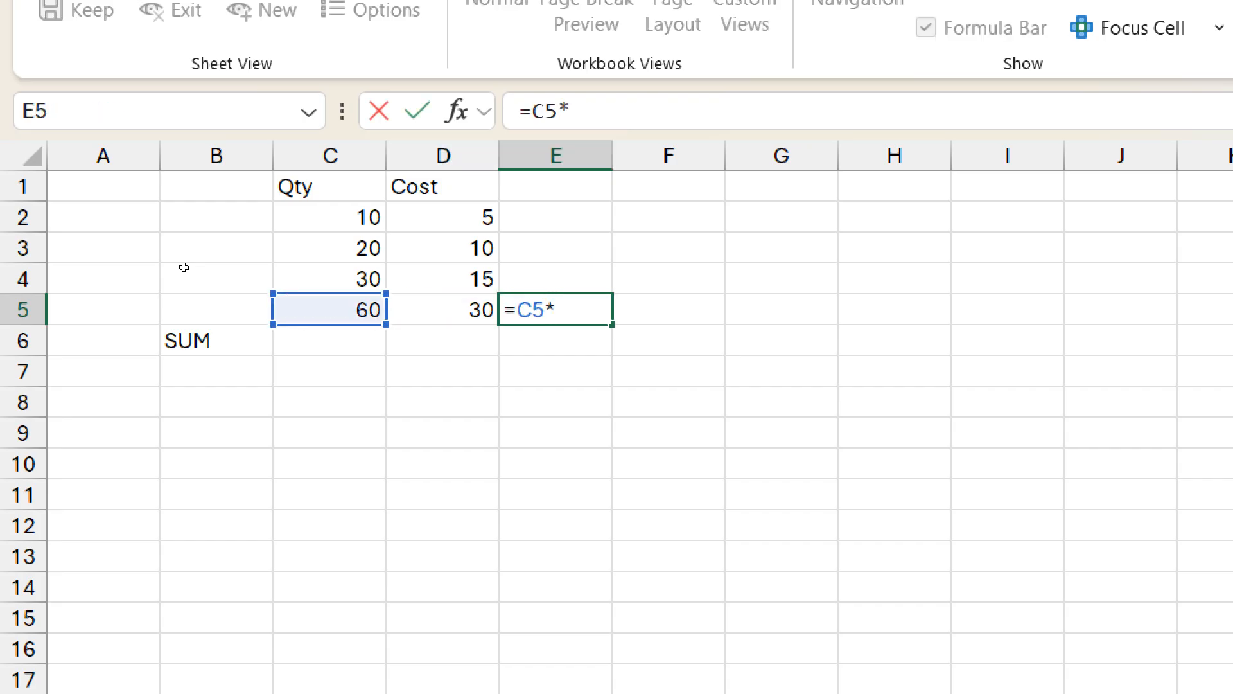
{"action": "key", "text": "Left"}
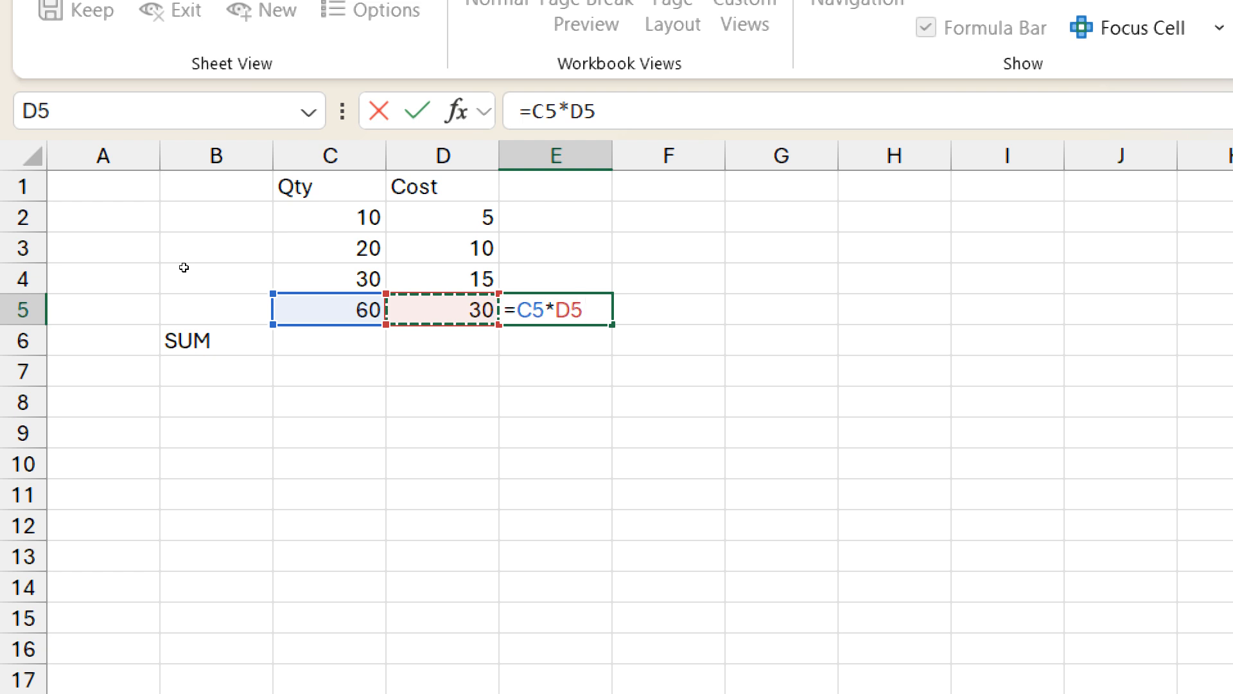
{"action": "key", "text": "Return"}
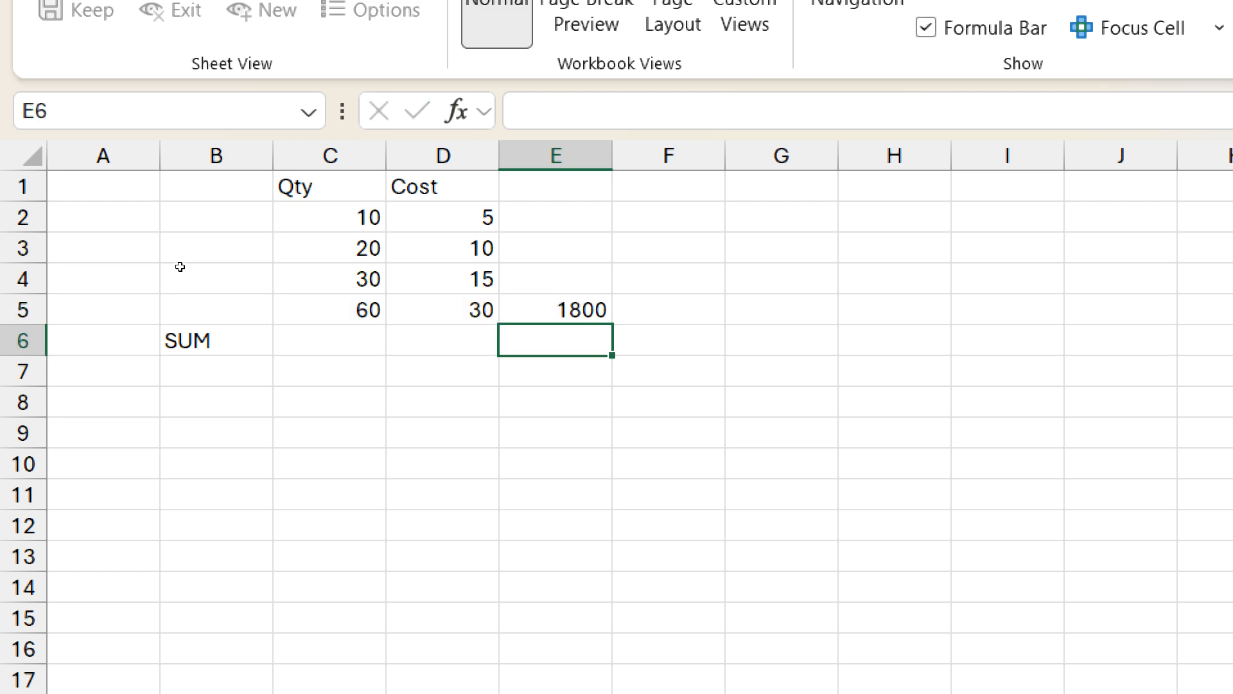
Step: Copy the Qty and Cost table to C8:D11 and label cell B12 as SUMX
{"action": "left_click_drag", "start_coordinate": [335, 193], "coordinate": [412, 270]}
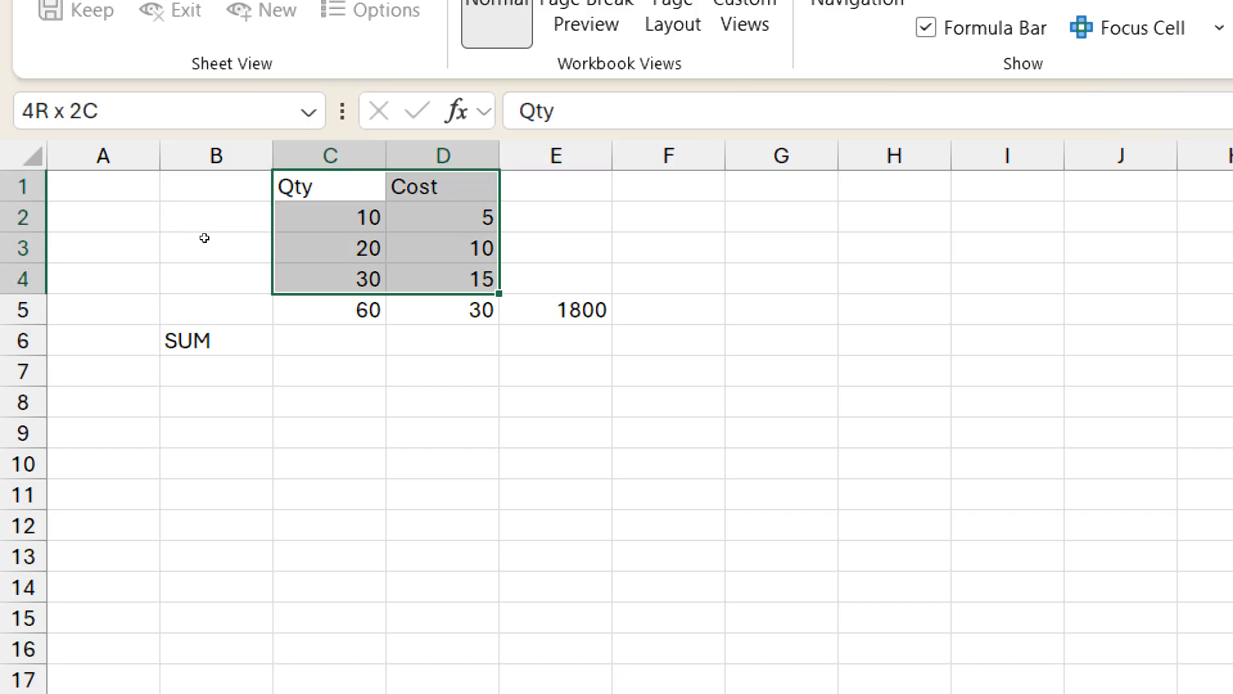
{"action": "left_click_drag", "start_coordinate": [206, 248], "coordinate": [205, 359]}
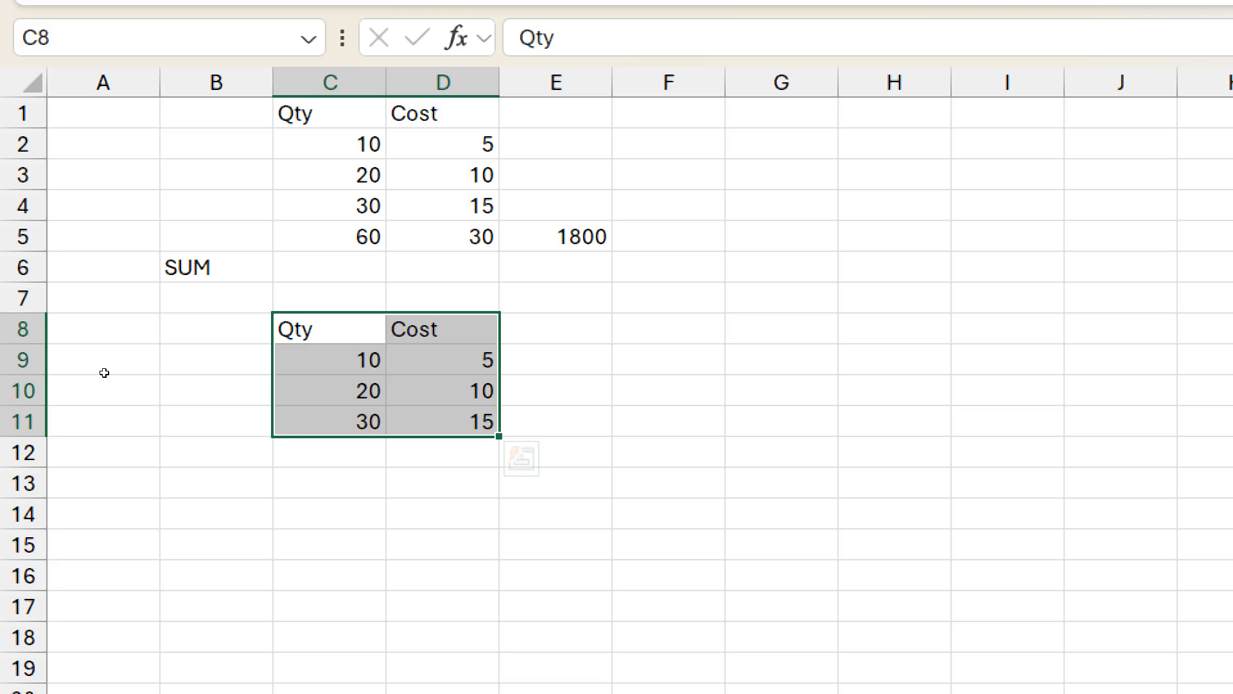
{"action": "left_click", "coordinate": [161, 443]}
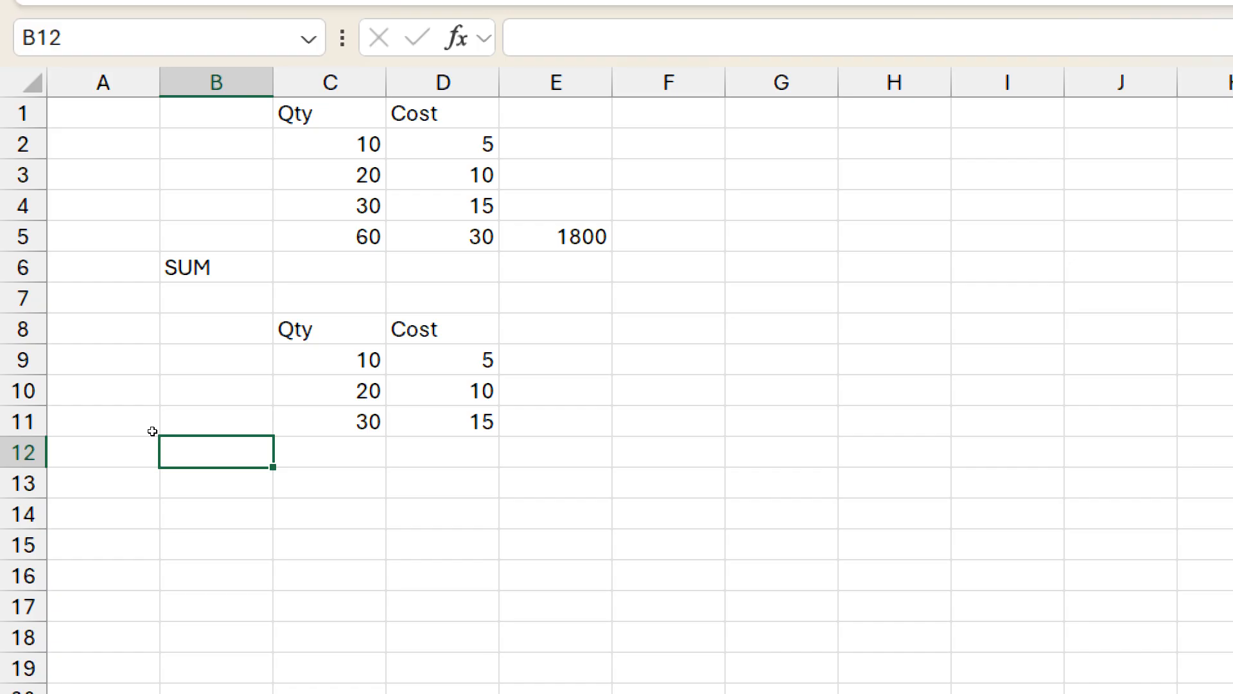
{"action": "type", "text": "SUM"}
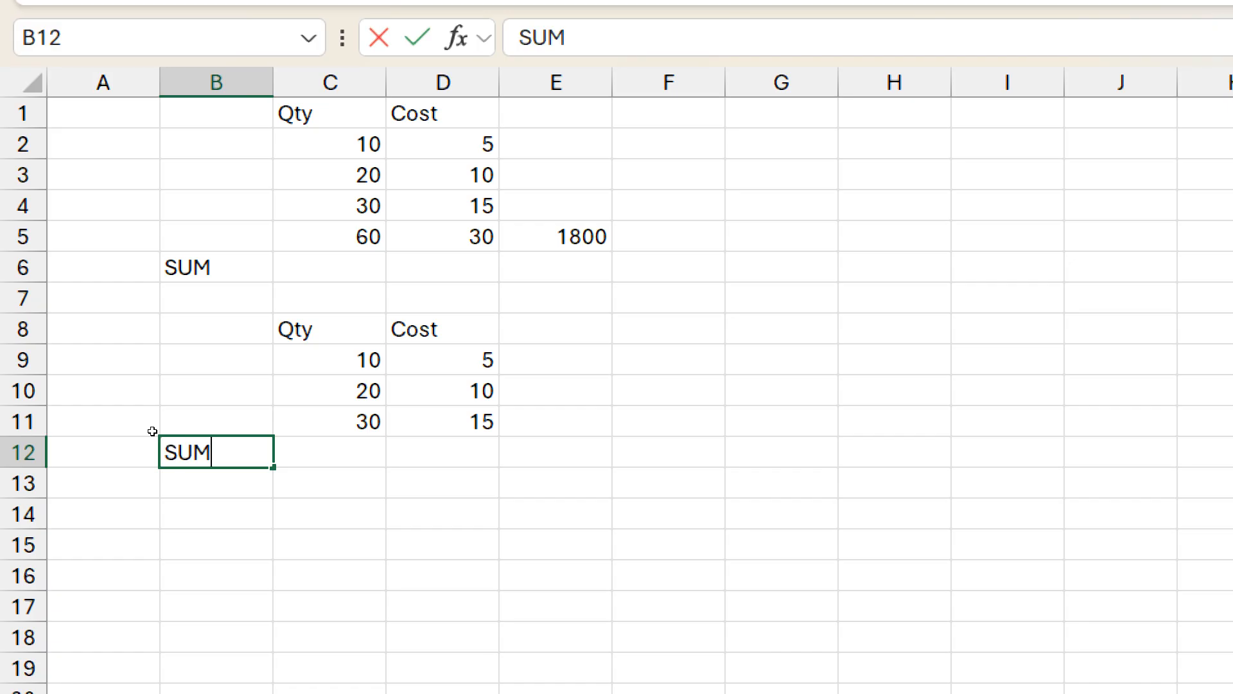
{"action": "type", "text": "X"}
{"action": "key", "text": "Tab"}
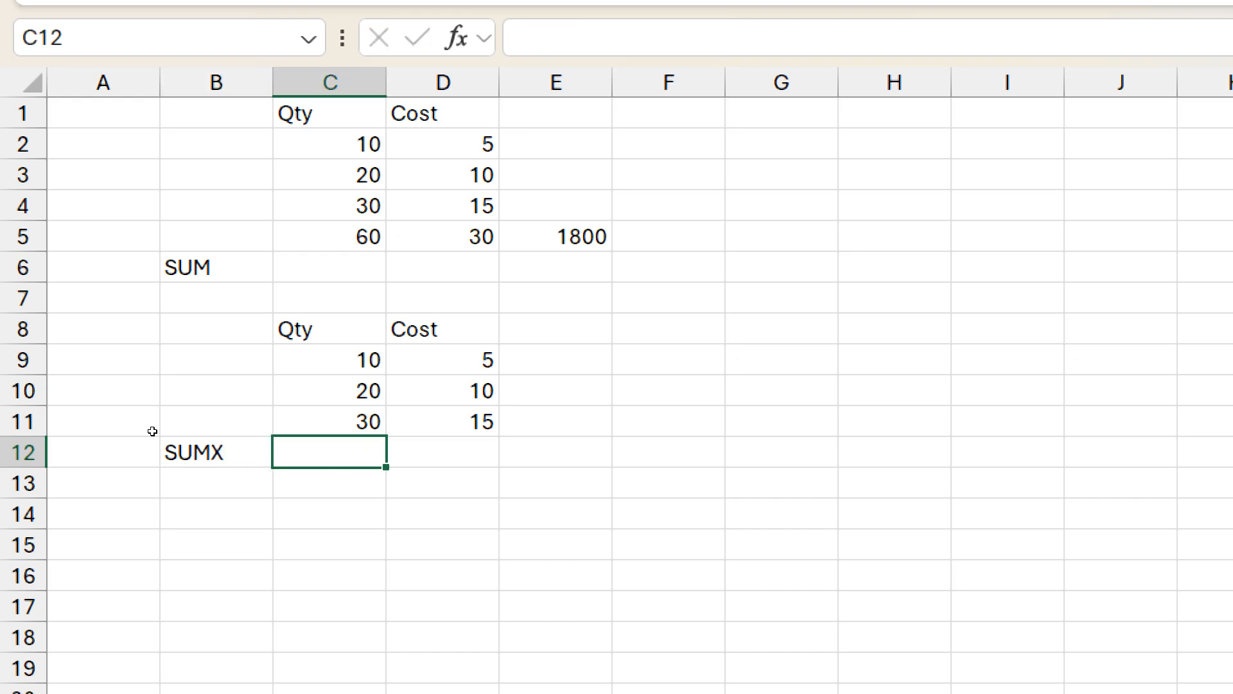
Step: Enter the row product formula =C9*D9 in E9
{"action": "key", "text": "Up"}
{"action": "key", "text": "Up"}
{"action": "key", "text": "Up"}
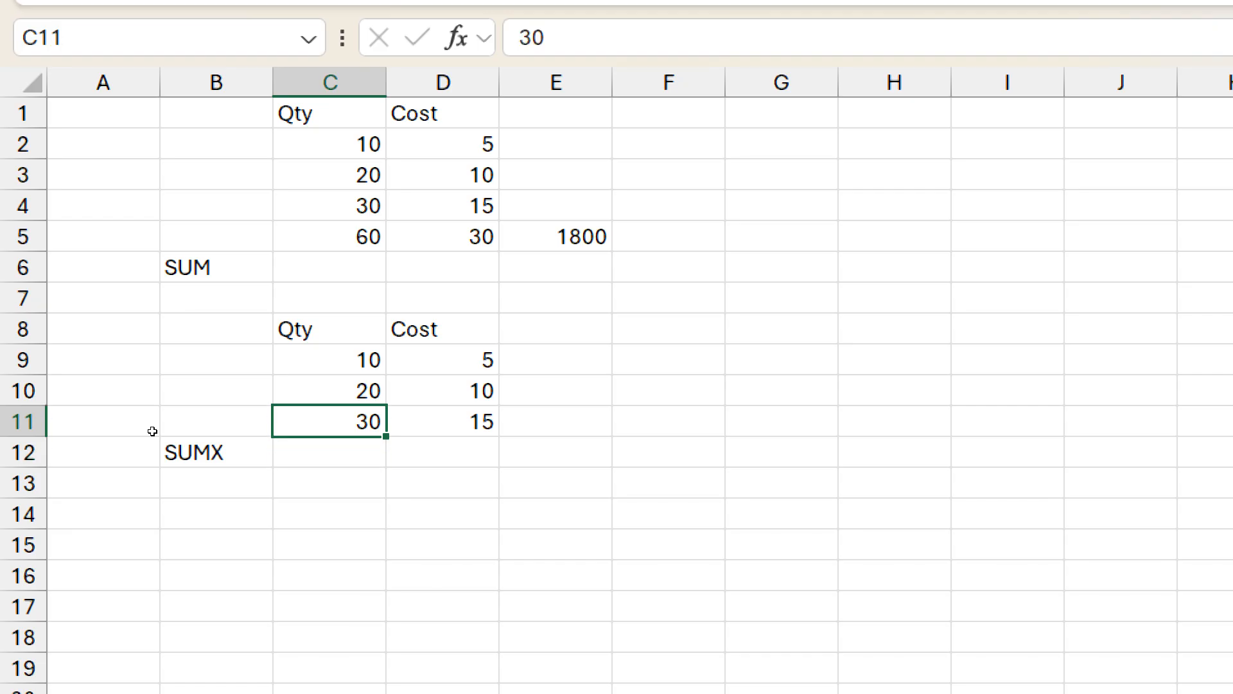
{"action": "key", "text": "Right"}
{"action": "key", "text": "Right"}
{"action": "type", "text": "="}
{"action": "key", "text": "Left"}
{"action": "key", "text": "Left"}
{"action": "type", "text": "*"}
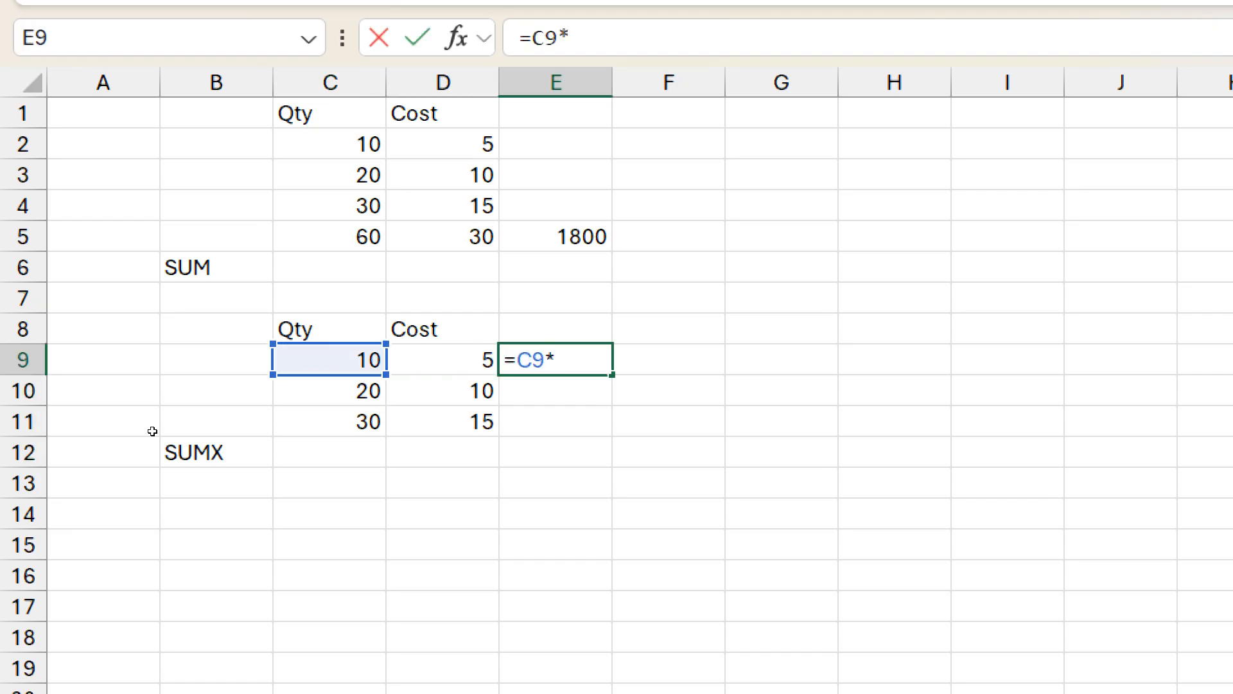
{"action": "key", "text": "Left"}
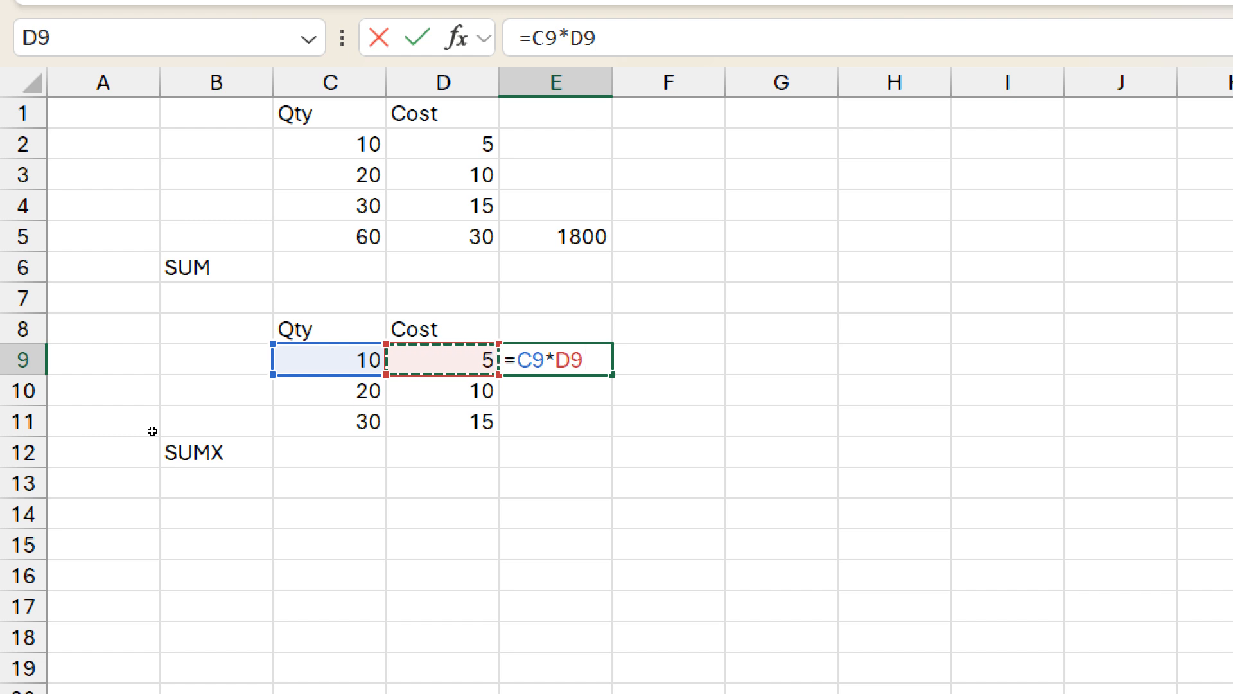
{"action": "key", "text": "Return"}
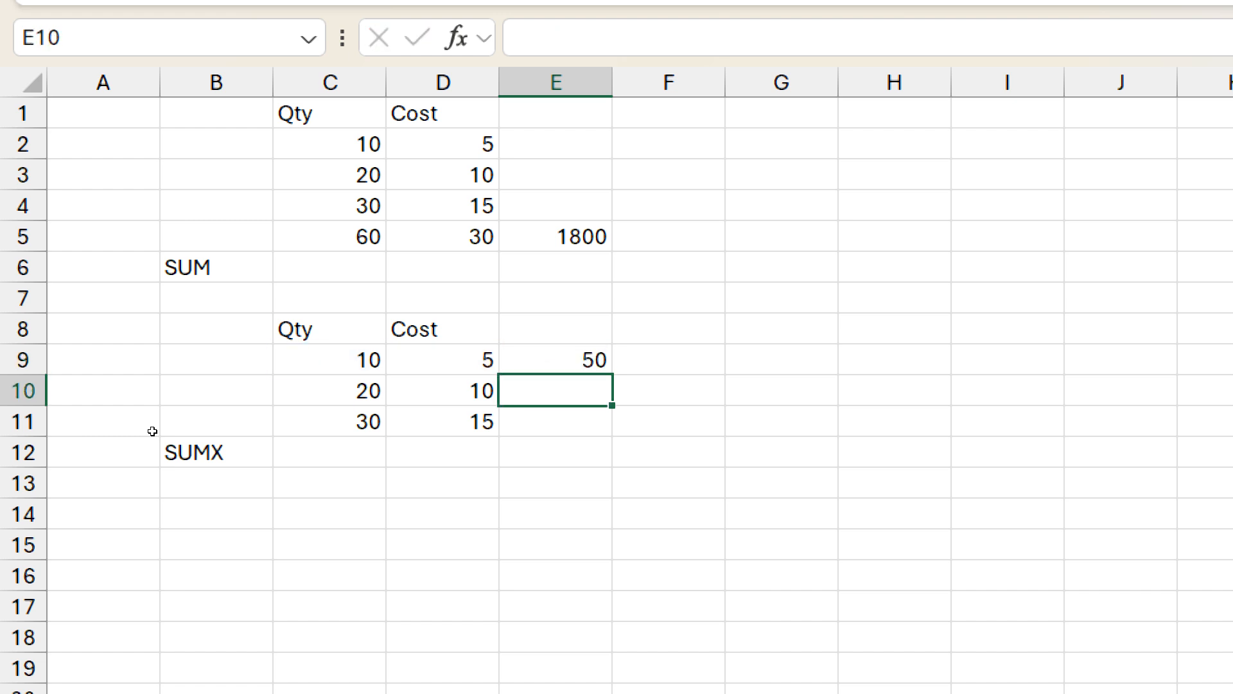
Step: Fill the E9 formula down through E11
{"action": "key", "text": "Up"}
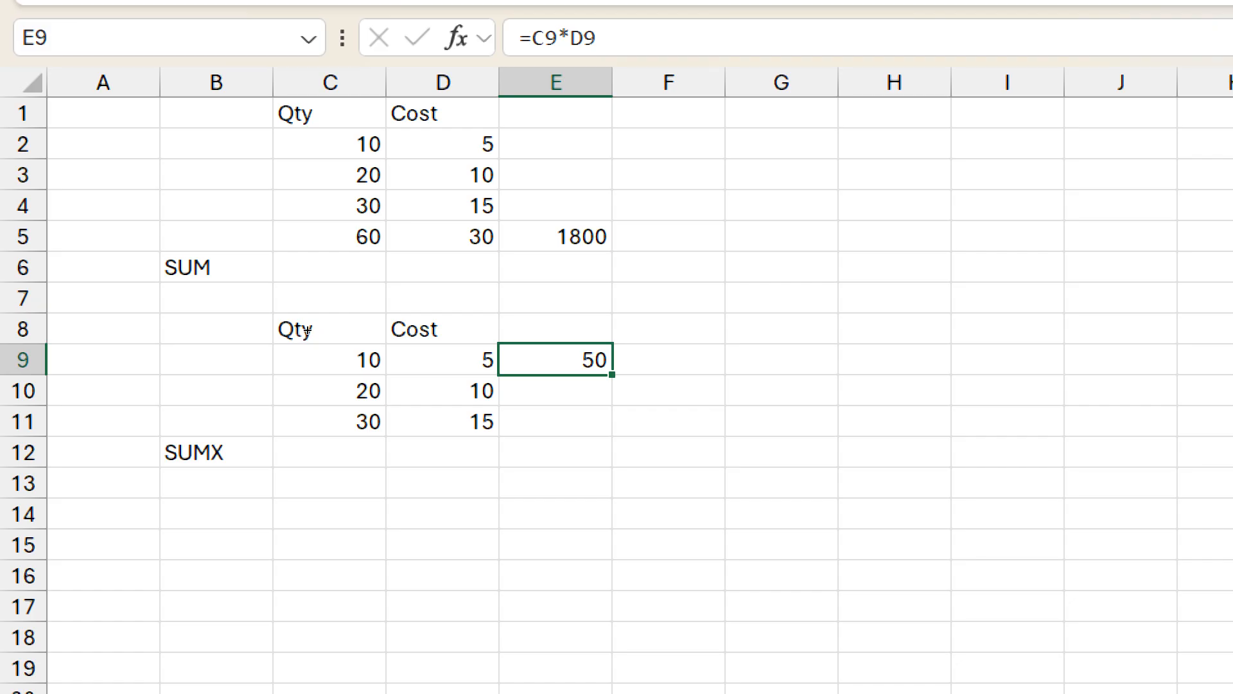
{"action": "key", "text": "shift+Down"}
{"action": "key", "text": "shift+Down"}
{"action": "key", "text": "ctrl+d"}
Step: Sum the row products E9:E11 in E12 with AutoSum
{"action": "key", "text": "Down"}
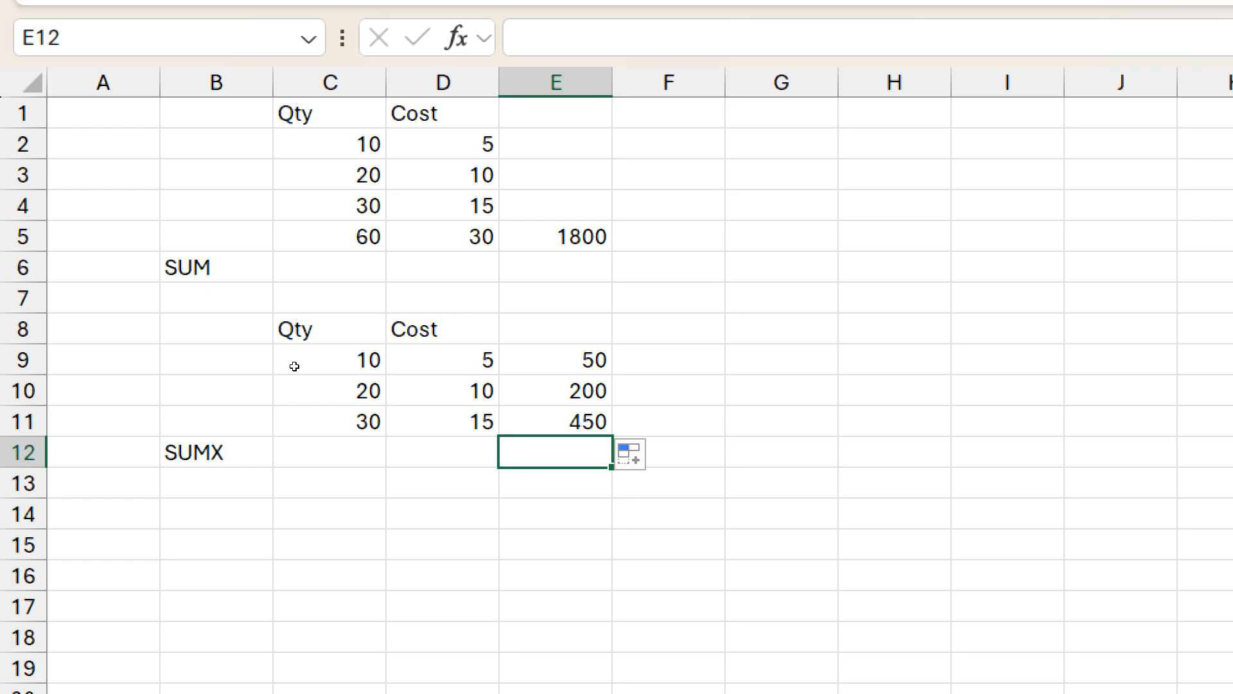
{"action": "key", "text": "alt+equal"}
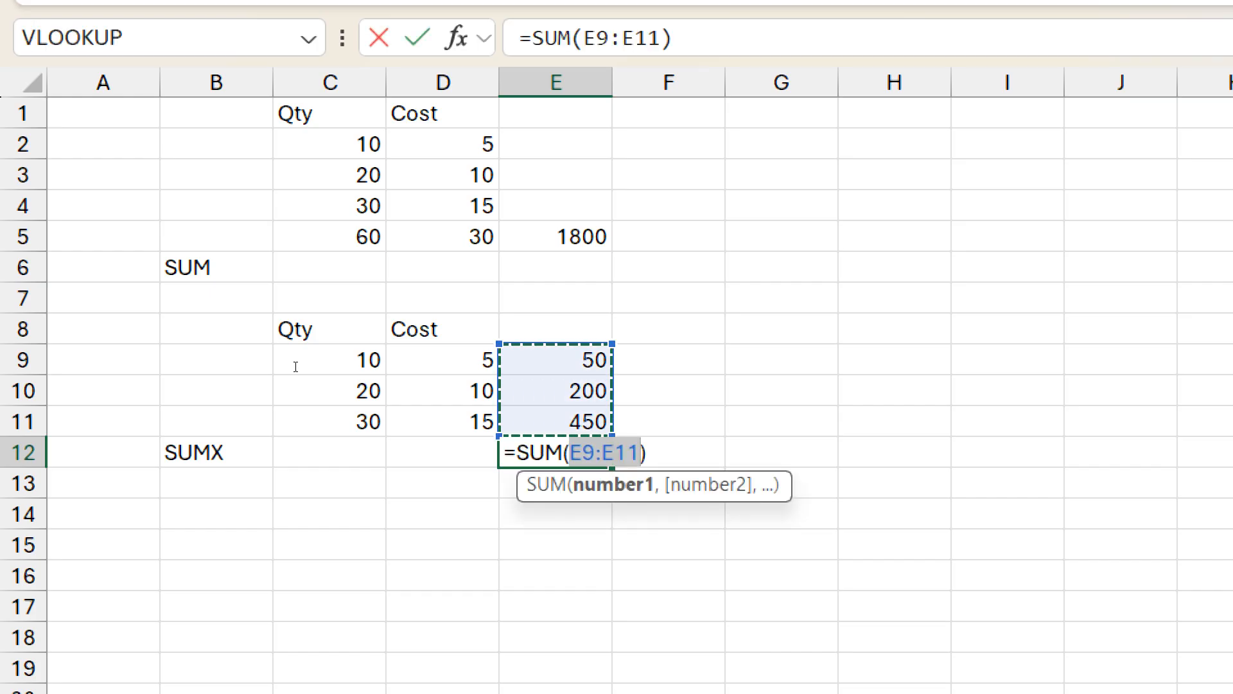
{"action": "key", "text": "ctrl+Return"}
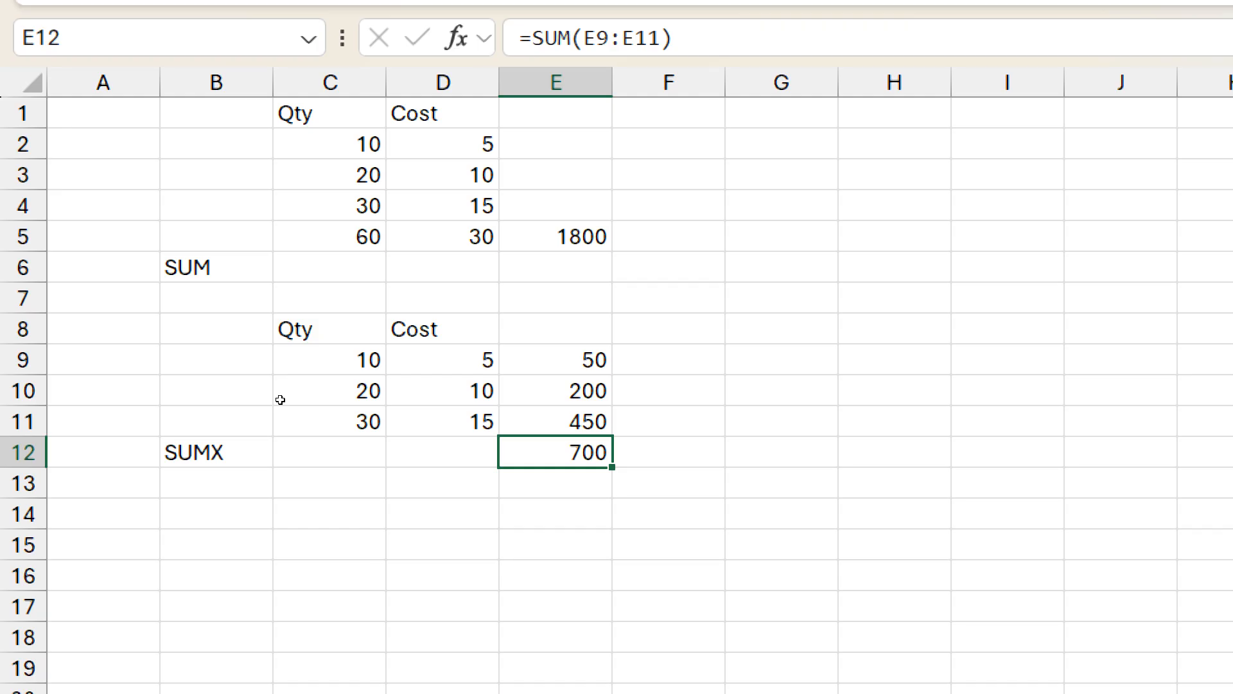
Step: Label cell B7 as SUM
{"action": "left_click", "coordinate": [186, 300]}
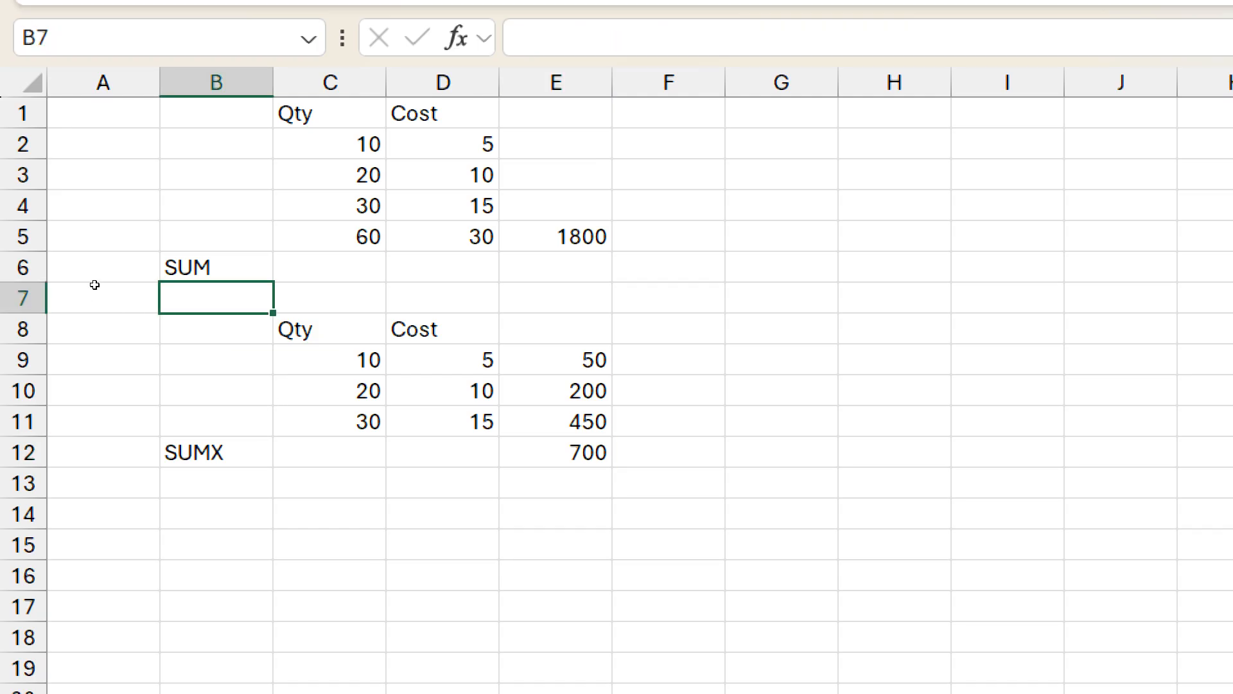
{"action": "type", "text": "SUM"}
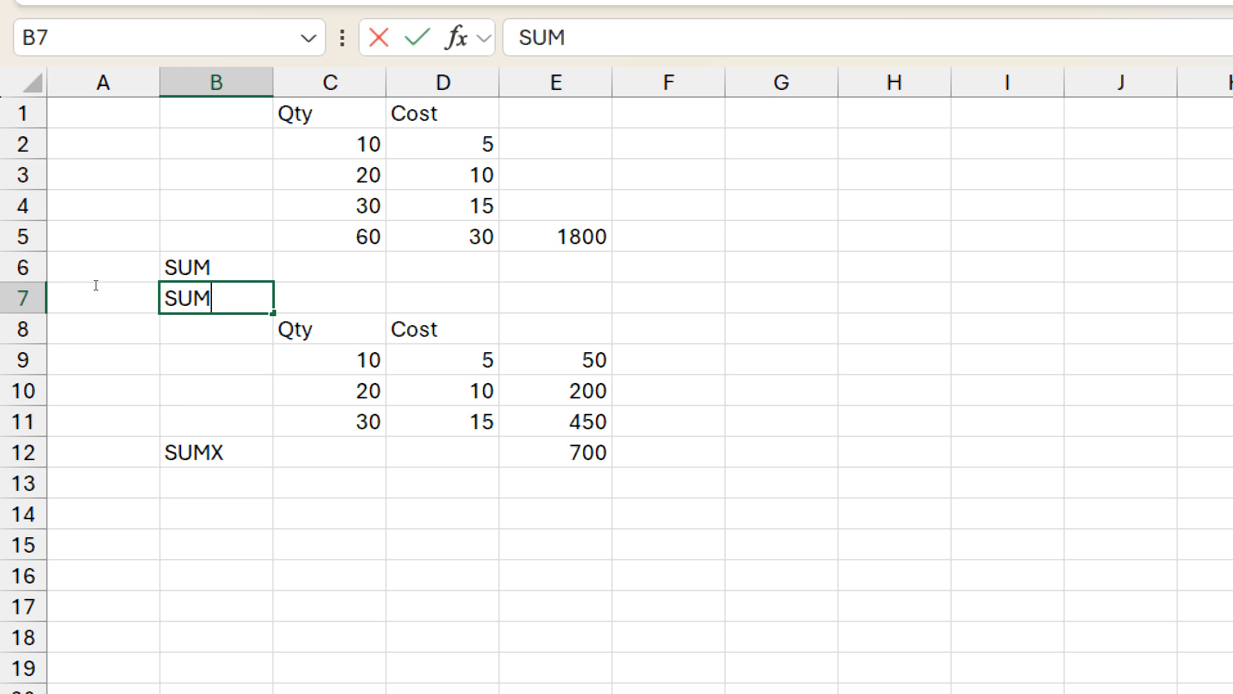
{"action": "left_click", "coordinate": [96, 285]}
Step: Label cell B13 as SUMPRODUCT
{"action": "key", "text": "Down"}
{"action": "key", "text": "Down"}
{"action": "key", "text": "Down"}
{"action": "key", "text": "Down"}
{"action": "key", "text": "Down"}
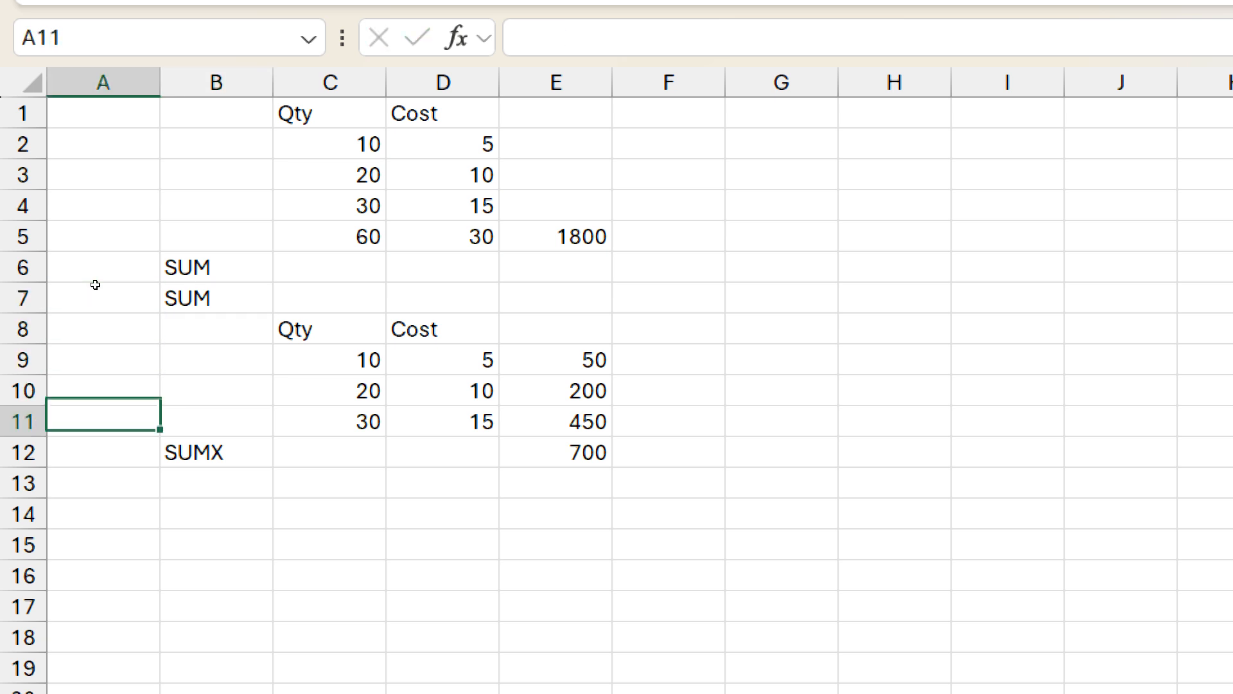
{"action": "key", "text": "Down"}
{"action": "key", "text": "Right"}
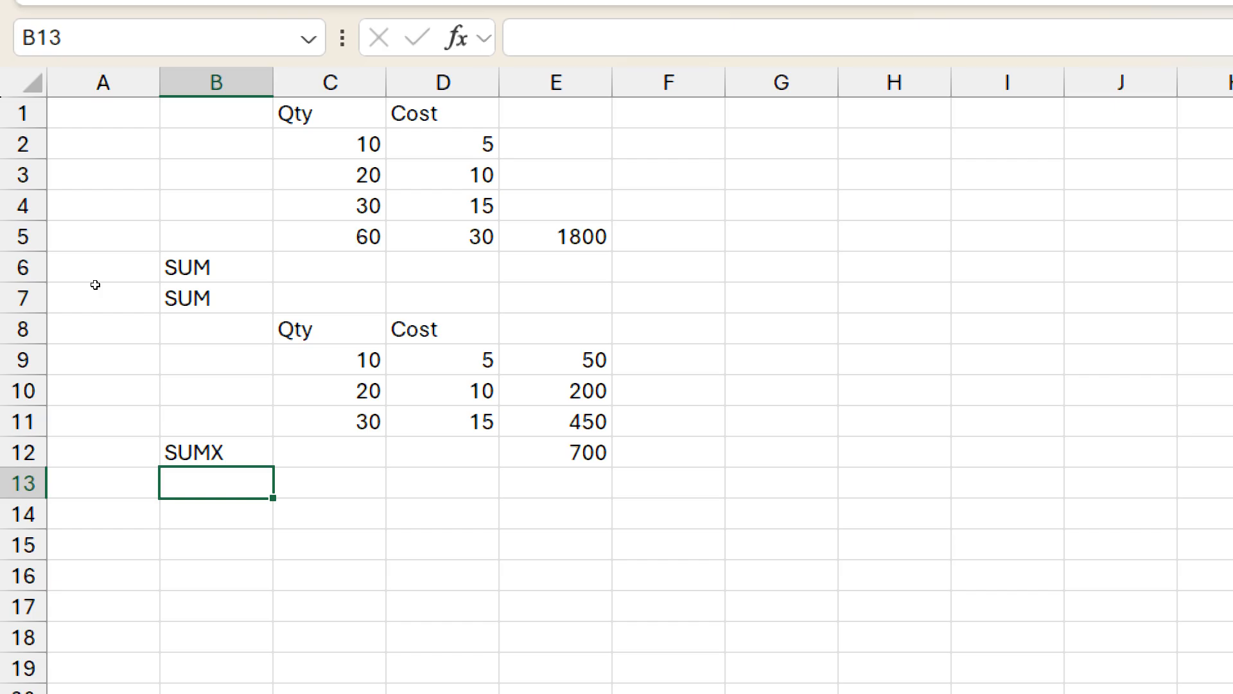
{"action": "type", "text": "SUMPRODUC"}
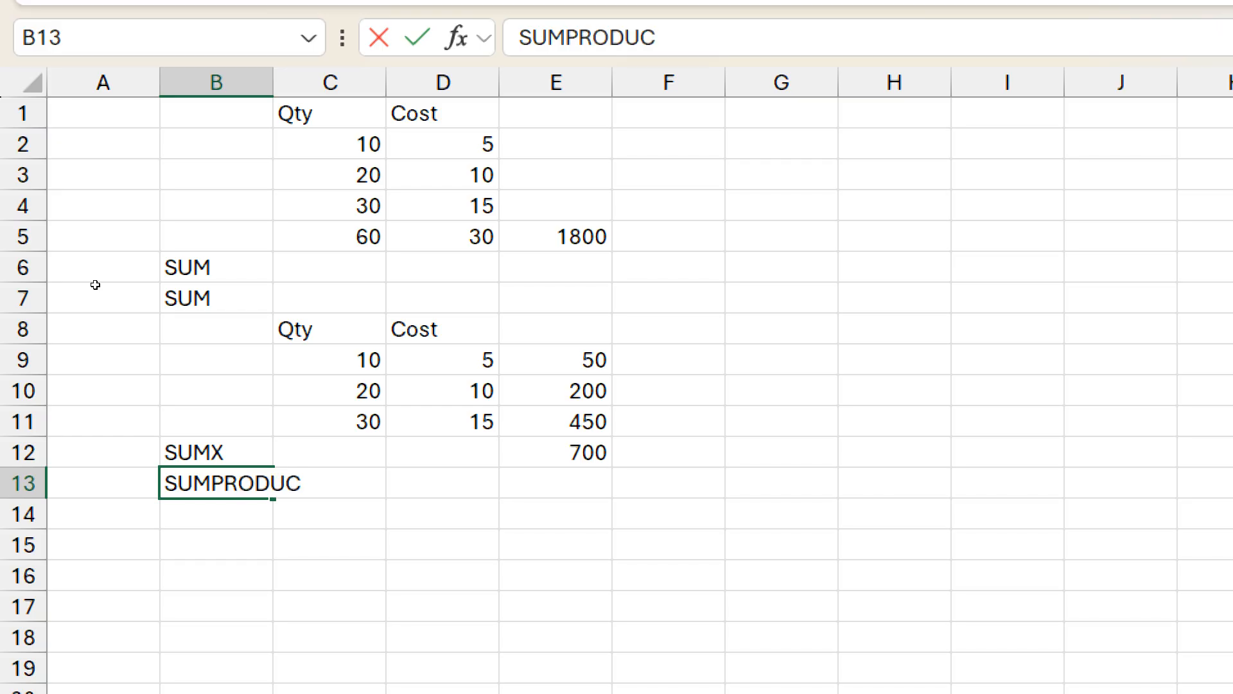
{"action": "type", "text": "T"}
{"action": "key", "text": "ctrl+Return"}
{"action": "key", "text": "Return"}
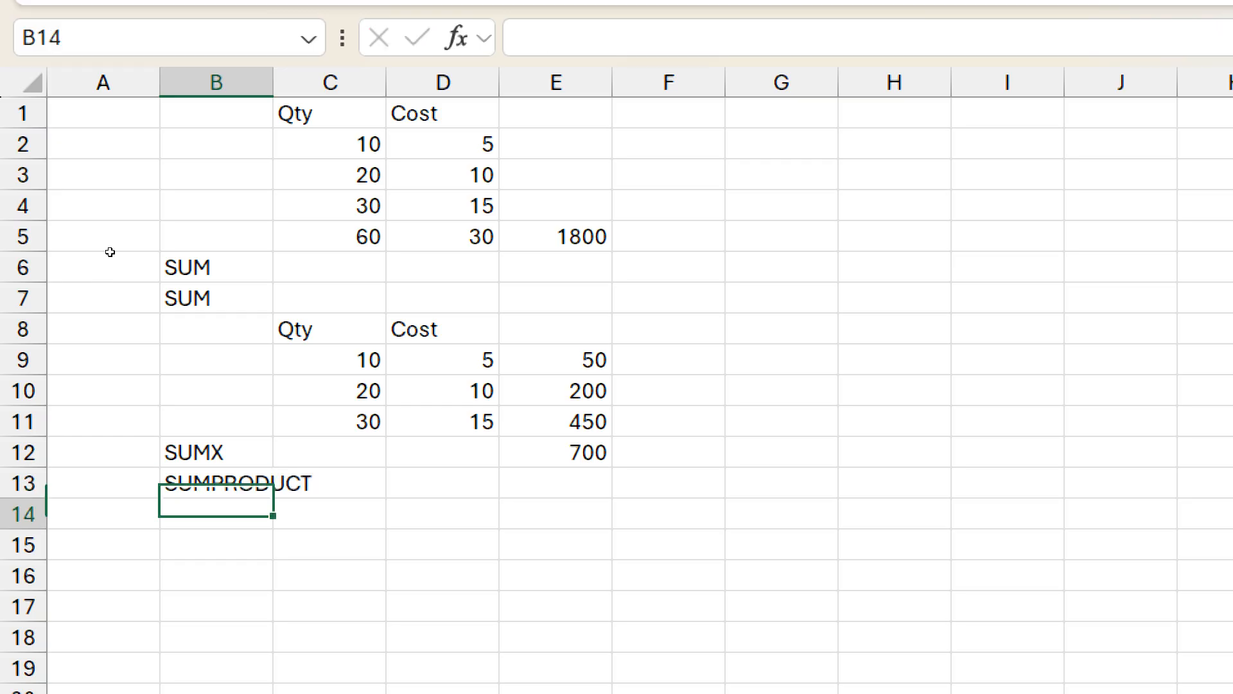
Step: Autofit the width of column B to its labels
{"action": "key", "text": "Up"}
{"action": "key", "text": "Up"}
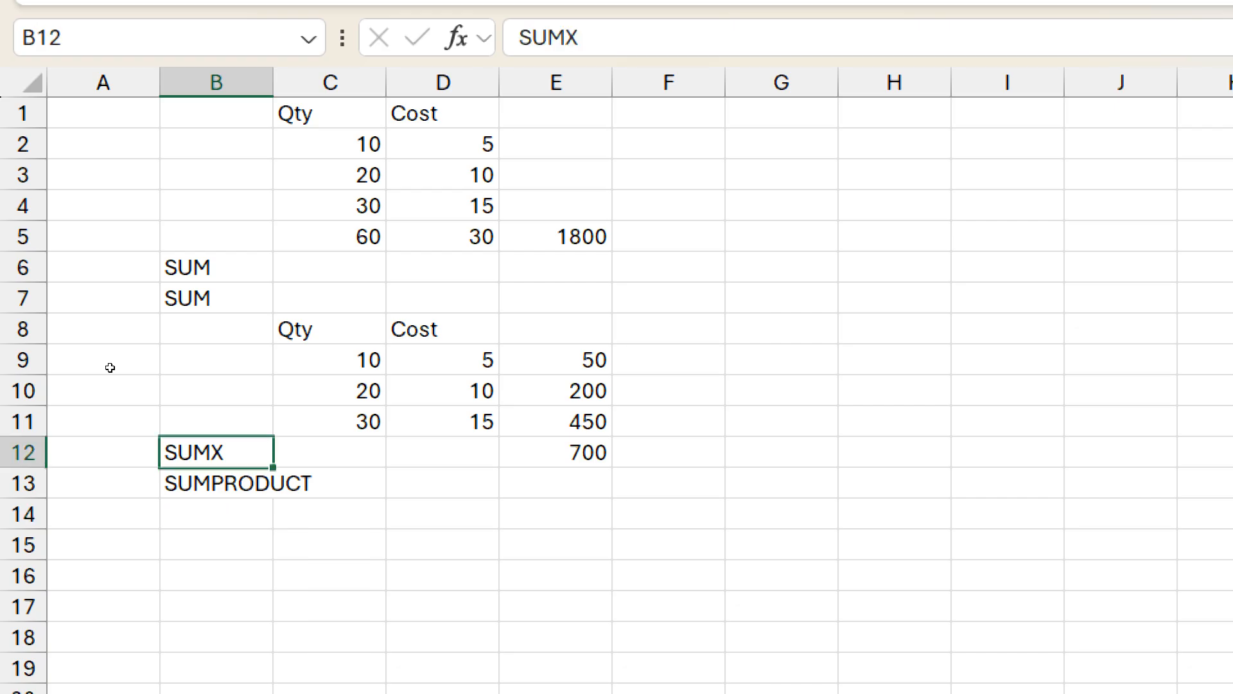
{"action": "key", "text": "alt+h"}
{"action": "key", "text": "o"}
{"action": "key", "text": "i"}
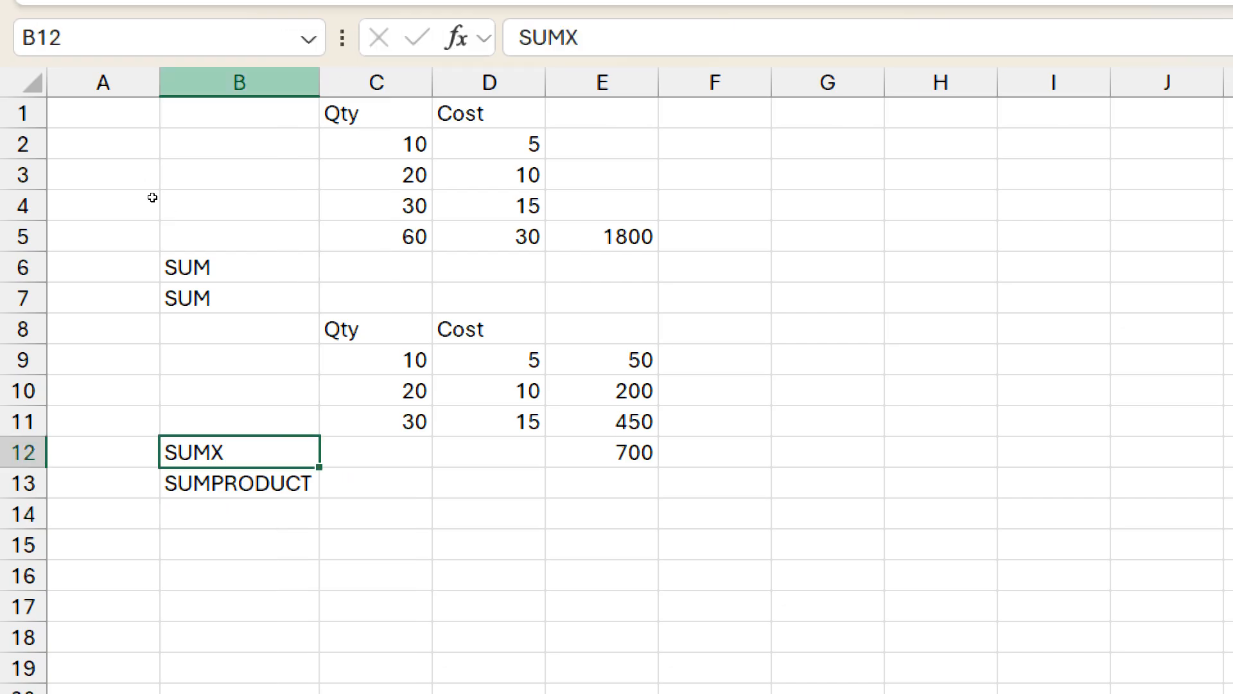
Step: Start a SUMPRODUCT formula in B14 with the Qty range C9:C11 as its first array
{"action": "key", "text": "Down"}
{"action": "key", "text": "Down"}
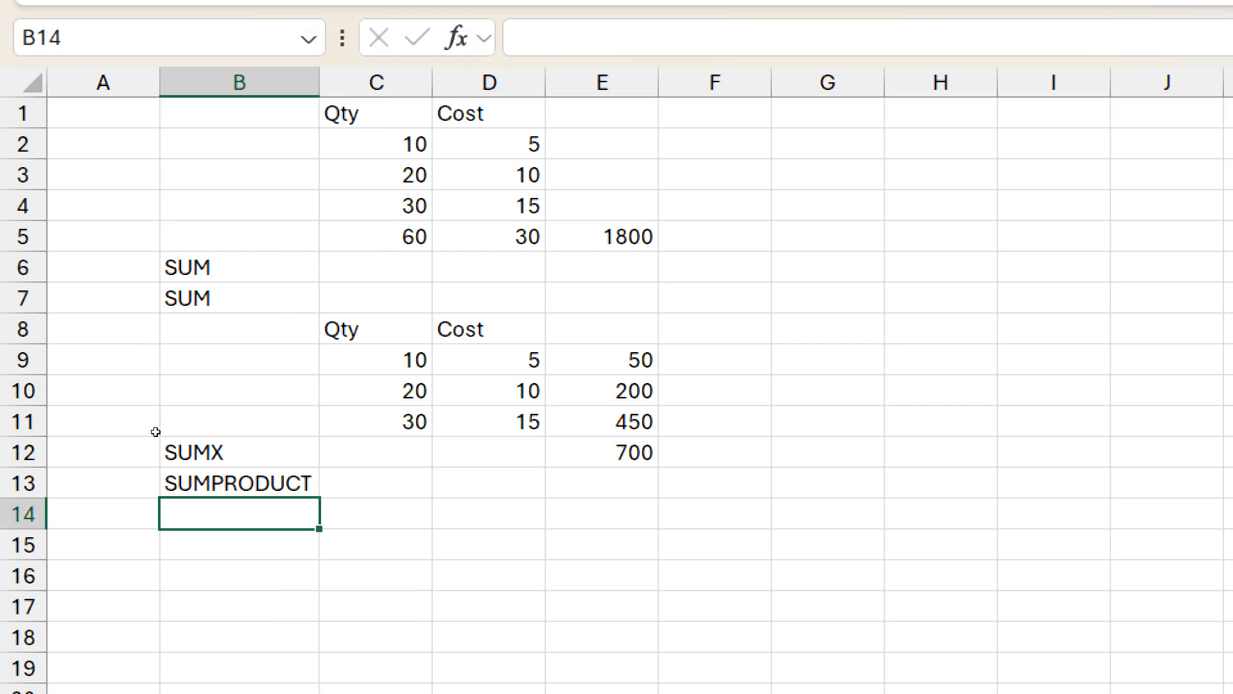
{"action": "type", "text": "=sum"}
{"action": "key", "text": "Tab"}
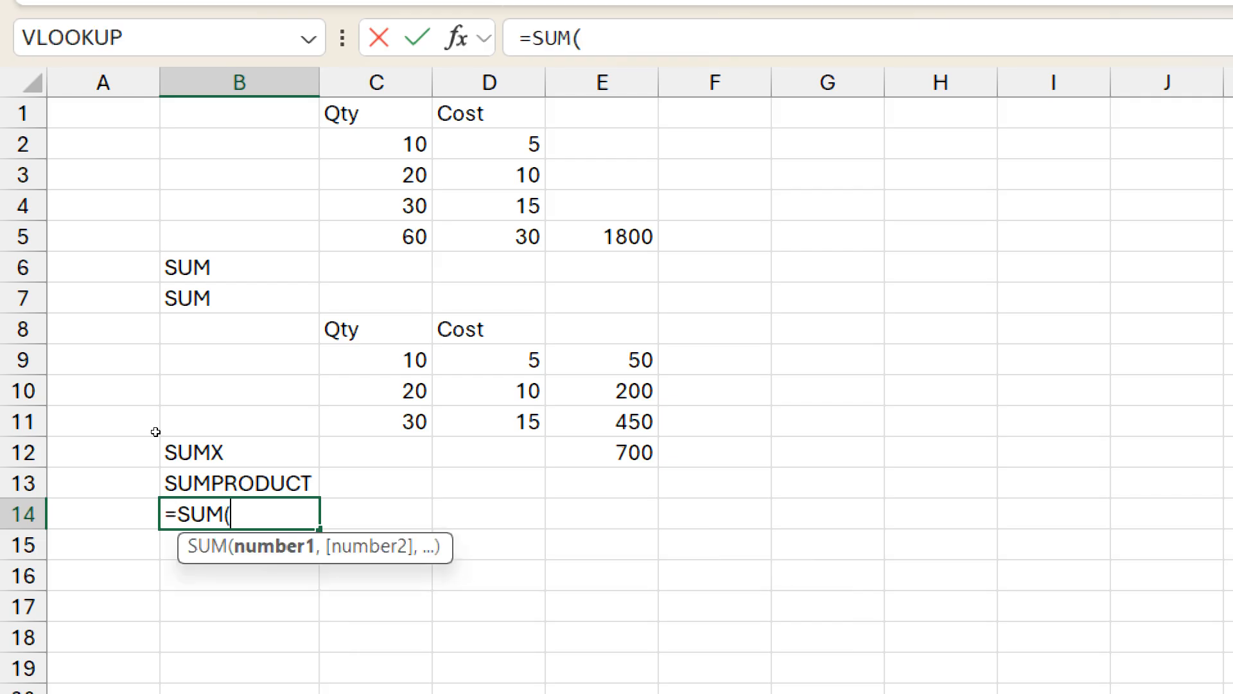
{"action": "key", "text": "BackSpace"}
{"action": "type", "text": "0"}
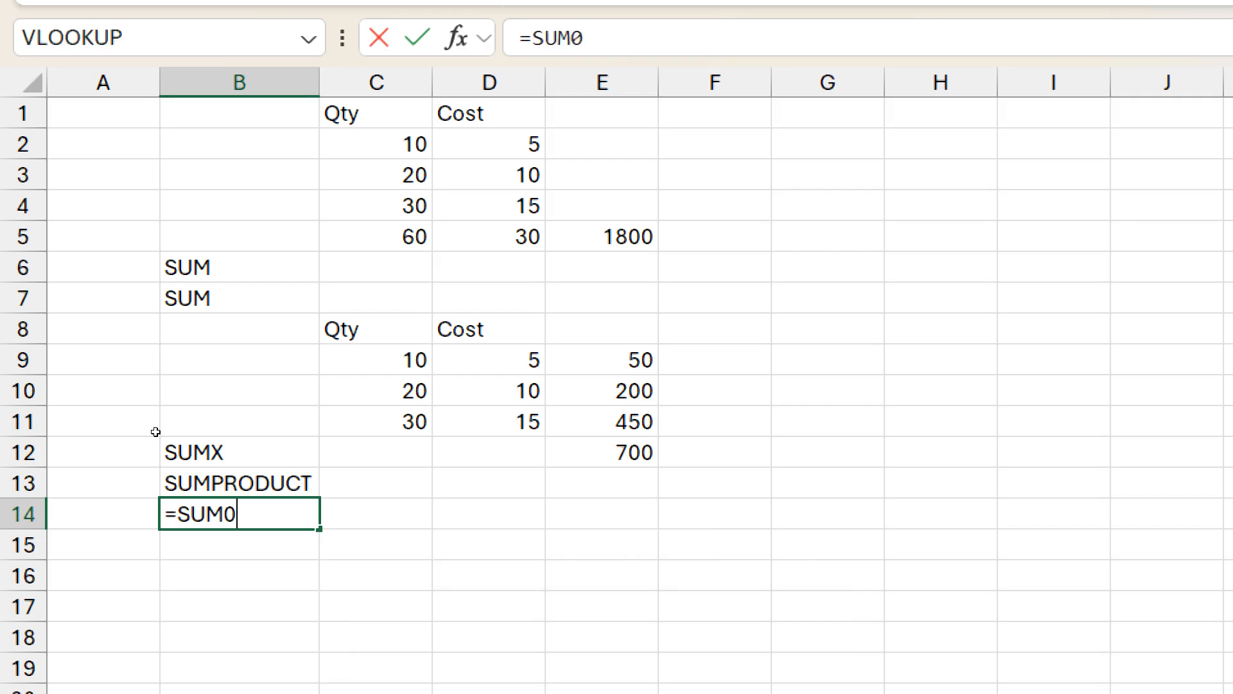
{"action": "key", "text": "BackSpace"}
{"action": "key", "text": "Down"}
{"action": "key", "text": "Down"}
{"action": "key", "text": "Down"}
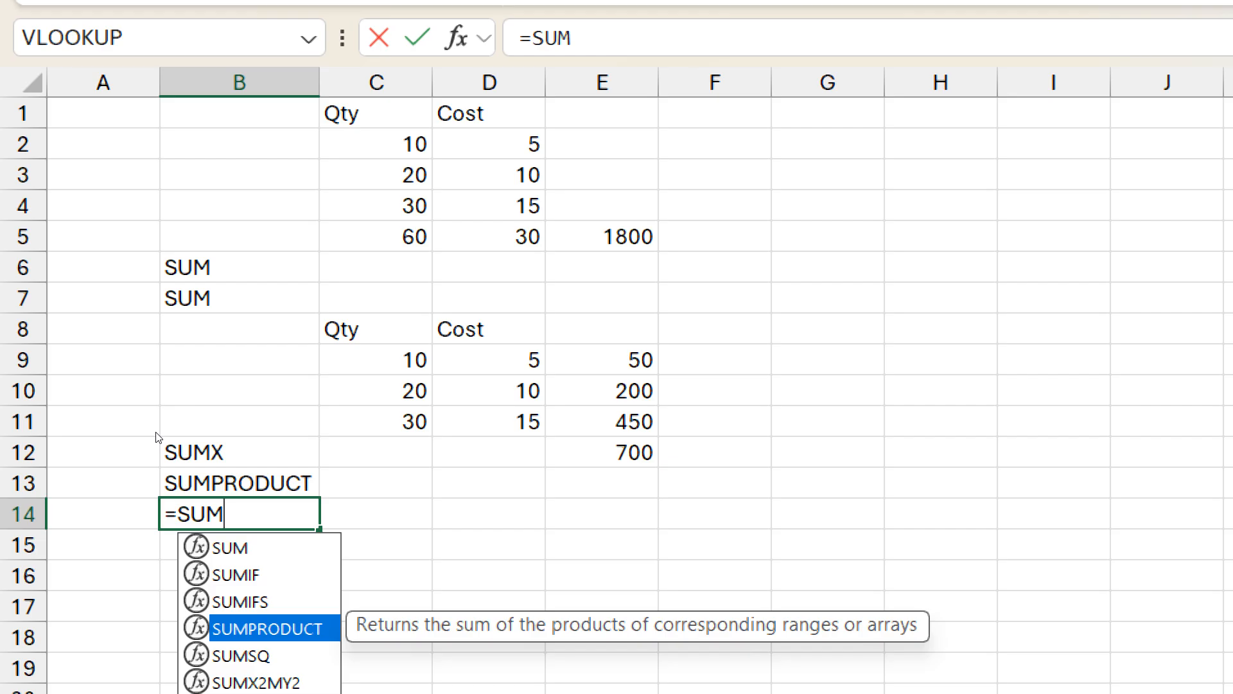
{"action": "key", "text": "Tab"}
{"action": "key", "text": "Up"}
{"action": "key", "text": "Up"}
{"action": "key", "text": "Up"}
{"action": "key", "text": "Up"}
{"action": "key", "text": "Up"}
{"action": "key", "text": "Right"}
{"action": "key", "text": "shift+Down"}
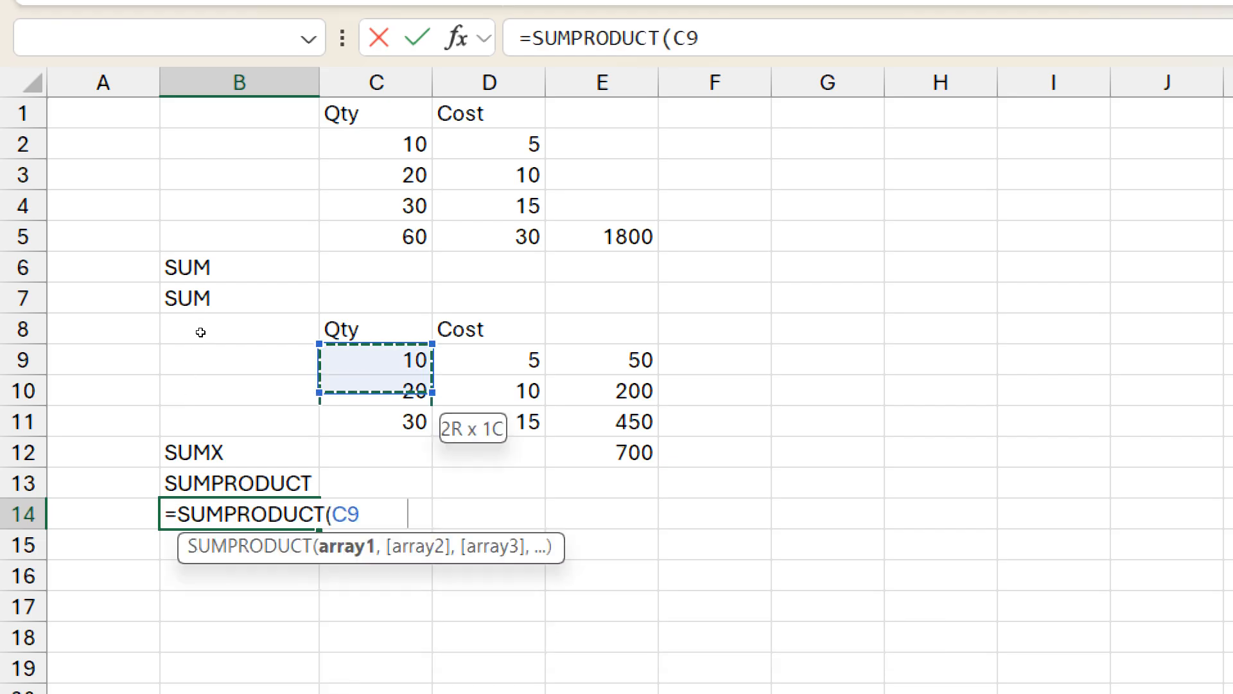
{"action": "key", "text": "shift+Down"}
{"action": "type", "text": ","}
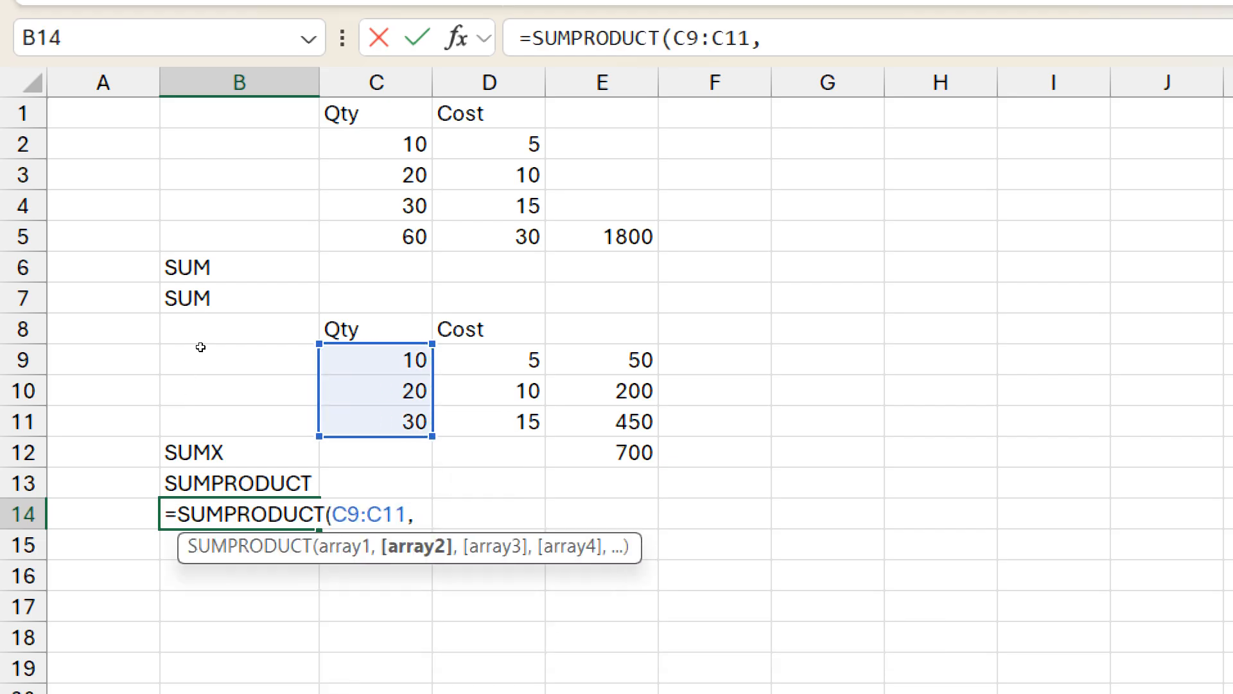
Step: Add the Cost range D9:D11 as the second array and confirm the SUMPRODUCT formula
{"action": "key", "text": "Up"}
{"action": "key", "text": "Up"}
{"action": "key", "text": "Up"}
{"action": "key", "text": "Up"}
{"action": "key", "text": "Up"}
{"action": "key", "text": "Right"}
{"action": "key", "text": "Right"}
{"action": "key", "text": "shift+Down"}
{"action": "key", "text": "shift+Down"}
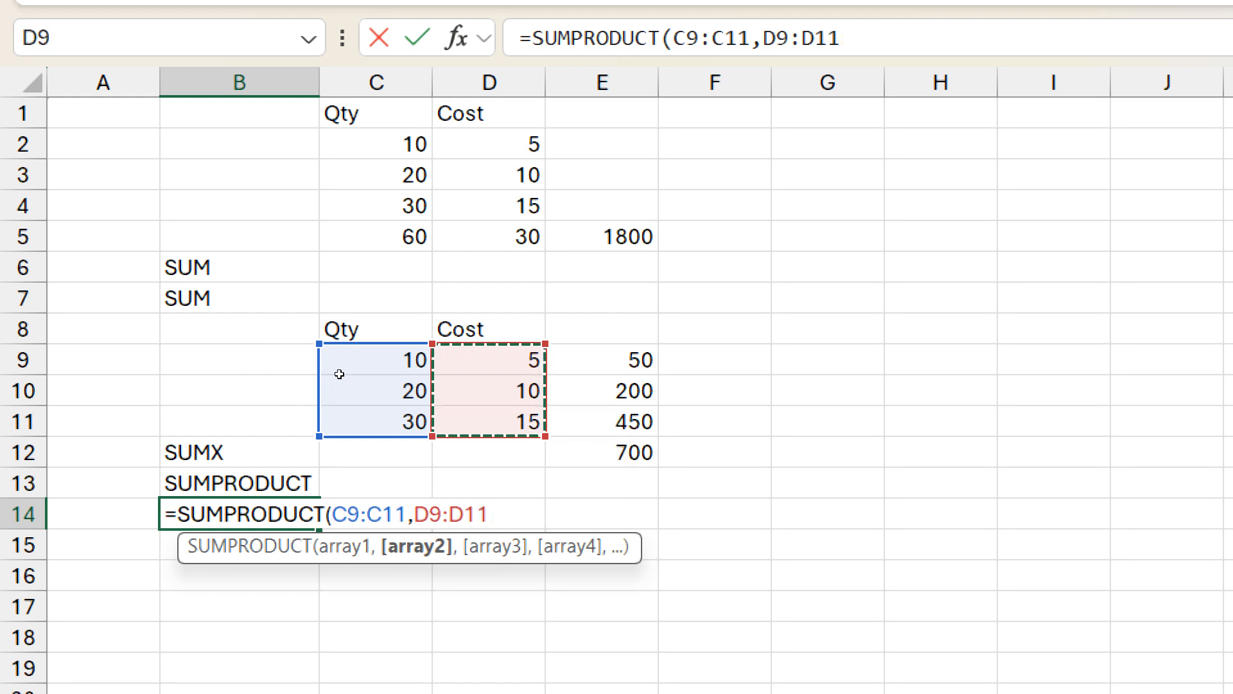
{"action": "key", "text": "Return"}
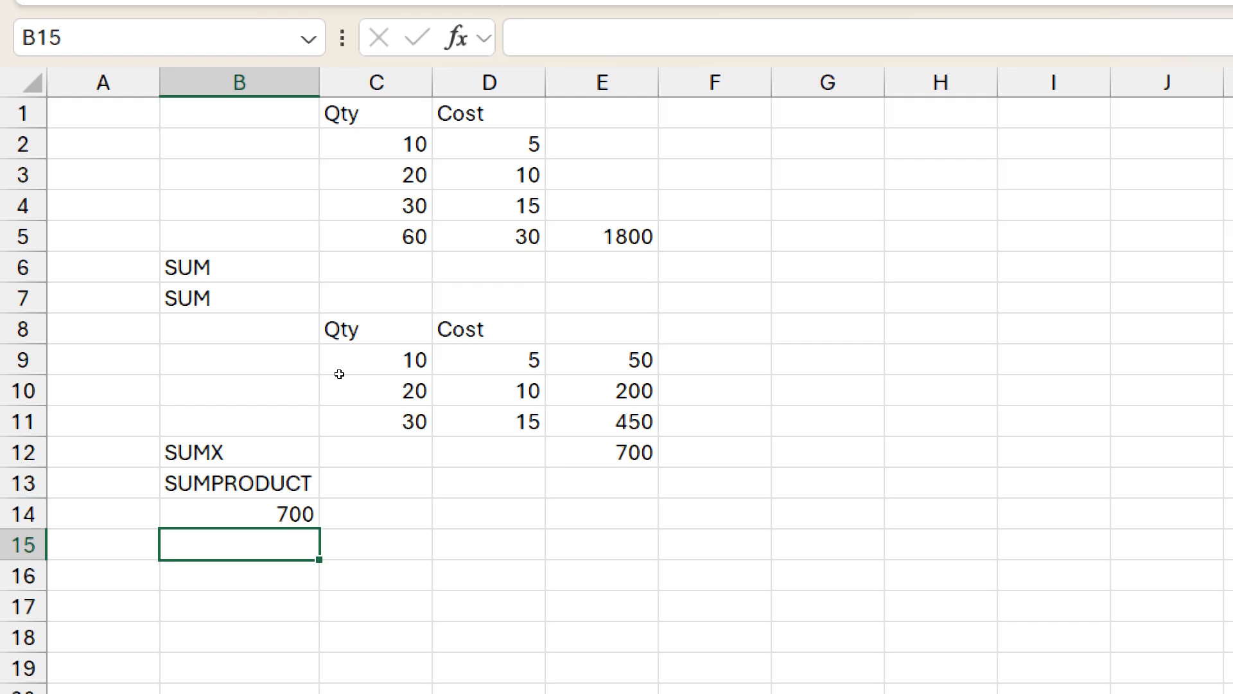
Step: Review the SUMPRODUCT formula in B14 and switch to Power BI
{"action": "key", "text": "Up"}
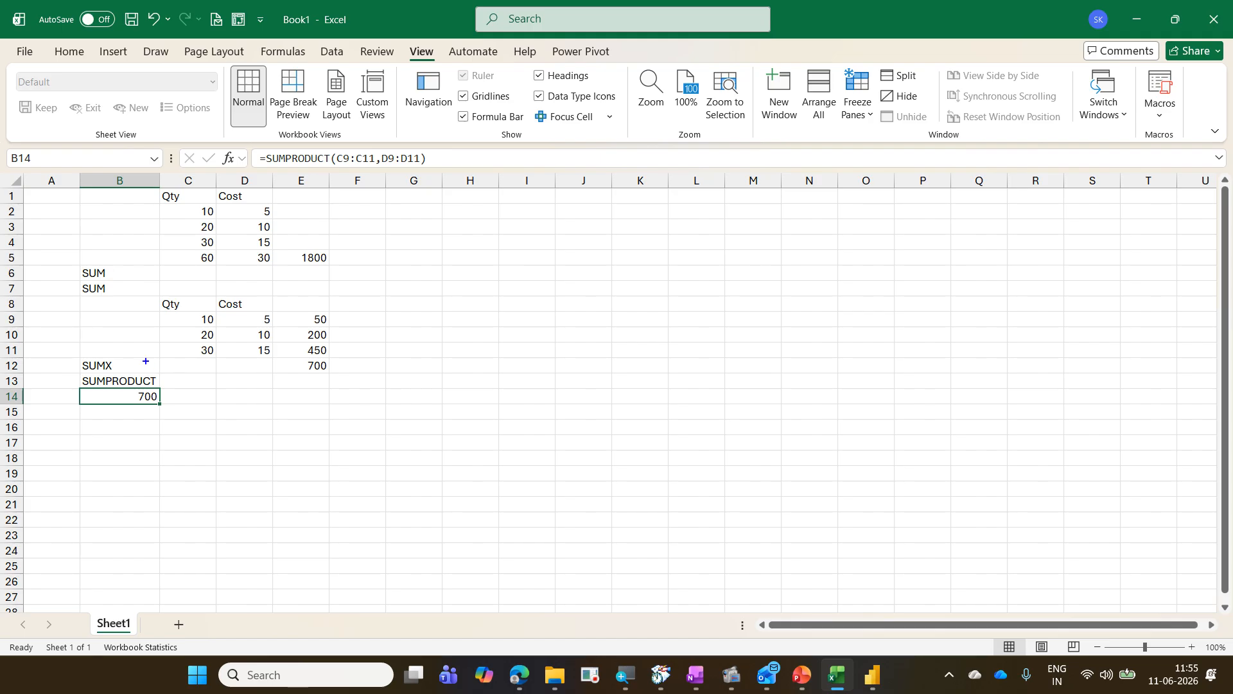
{"action": "mouse_move", "coordinate": [76, 353]}
{"action": "left_mouse_down"}
{"action": "mouse_move", "coordinate": [120, 379]}
{"action": "mouse_move", "coordinate": [138, 352]}
{"action": "left_mouse_up"}
{"action": "key", "text": "Escape"}
{"action": "left_click", "coordinate": [1146, 30]}
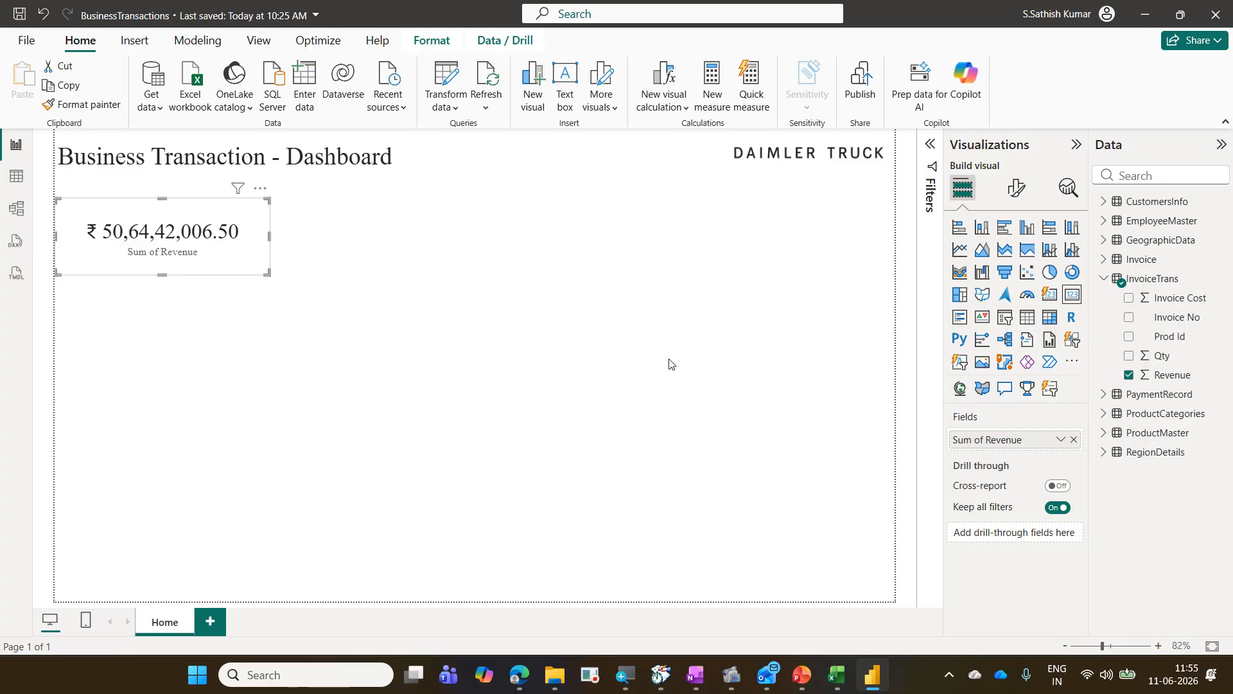
Step: Create a new measure in the CustomersInfo table and name it Total Revenue
{"action": "left_click", "coordinate": [550, 286]}
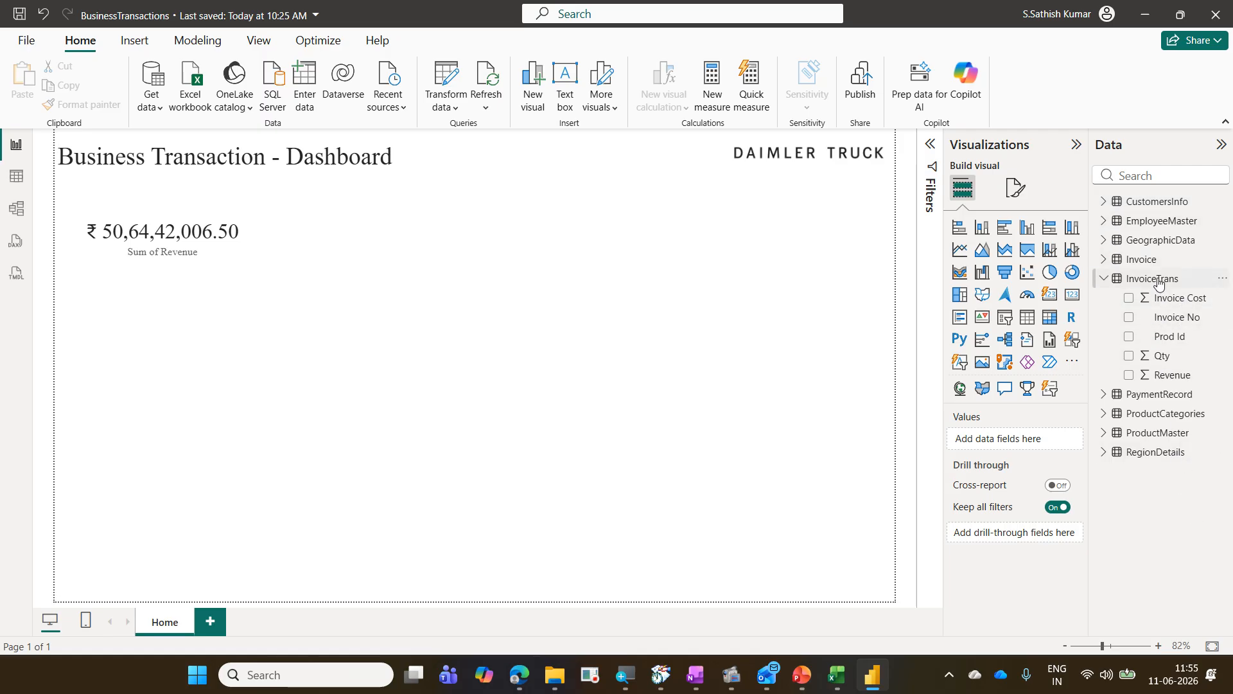
{"action": "left_click", "coordinate": [1157, 202]}
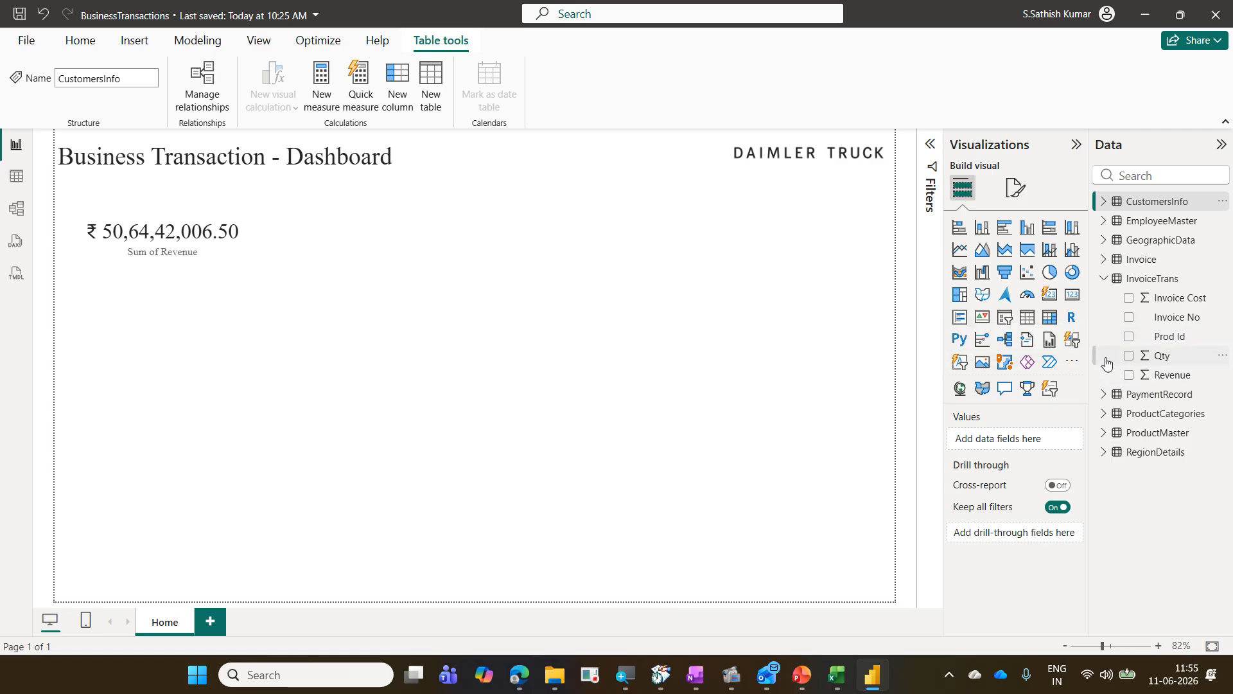
{"action": "left_click", "coordinate": [71, 45]}
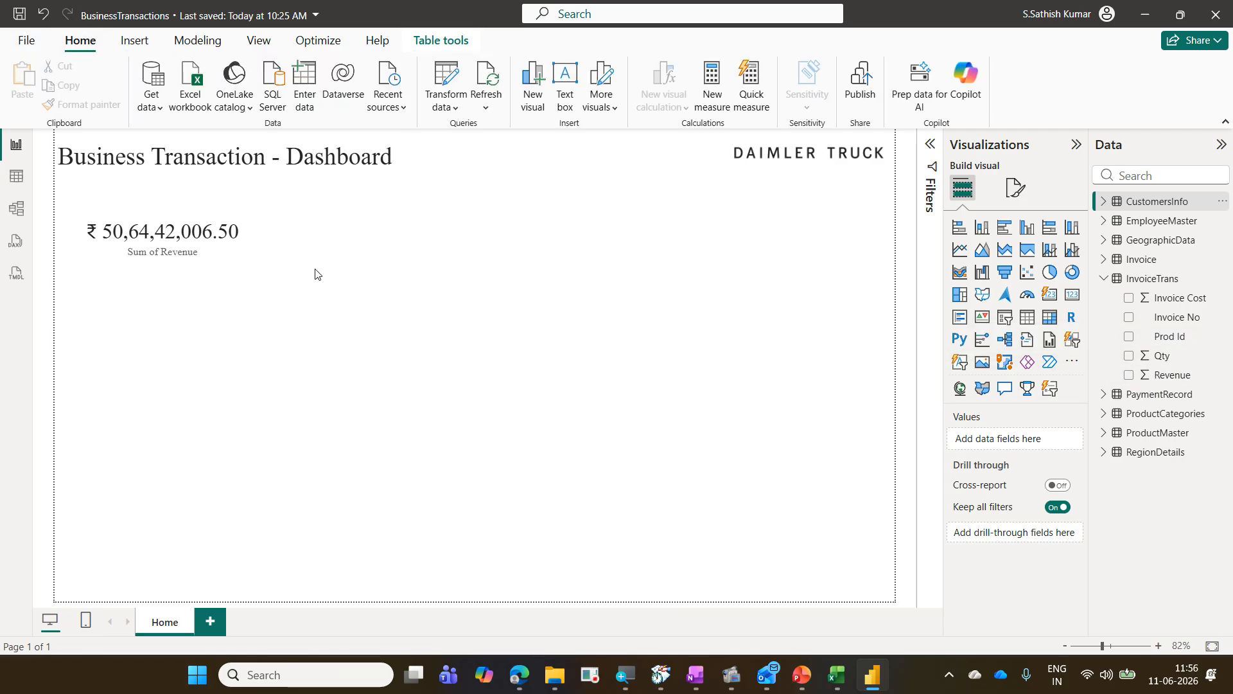
{"action": "left_click_drag", "start_coordinate": [58, 31], "coordinate": [105, 57]}
{"action": "left_click_drag", "start_coordinate": [691, 54], "coordinate": [737, 122]}
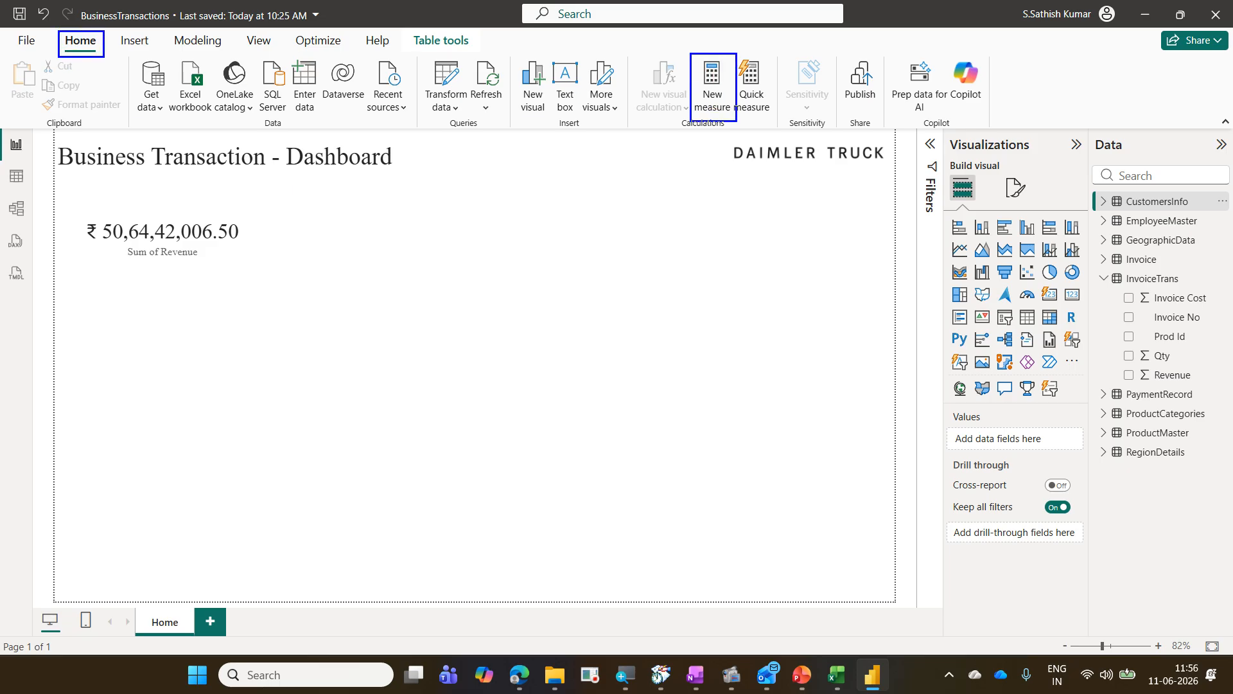
{"action": "mouse_move", "coordinate": [110, 49]}
{"action": "left_mouse_down"}
{"action": "mouse_move", "coordinate": [688, 110]}
{"action": "mouse_move", "coordinate": [109, 32]}
{"action": "left_mouse_up"}
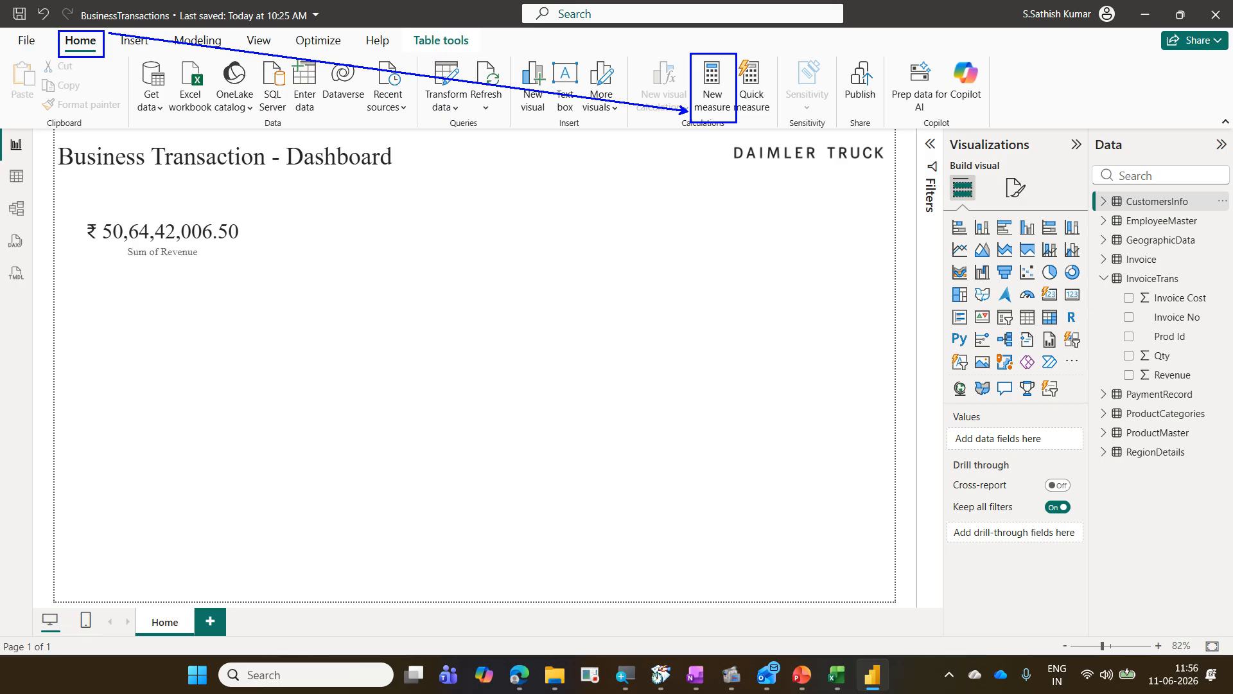
{"action": "key", "text": "Escape"}
{"action": "left_click", "coordinate": [714, 80]}
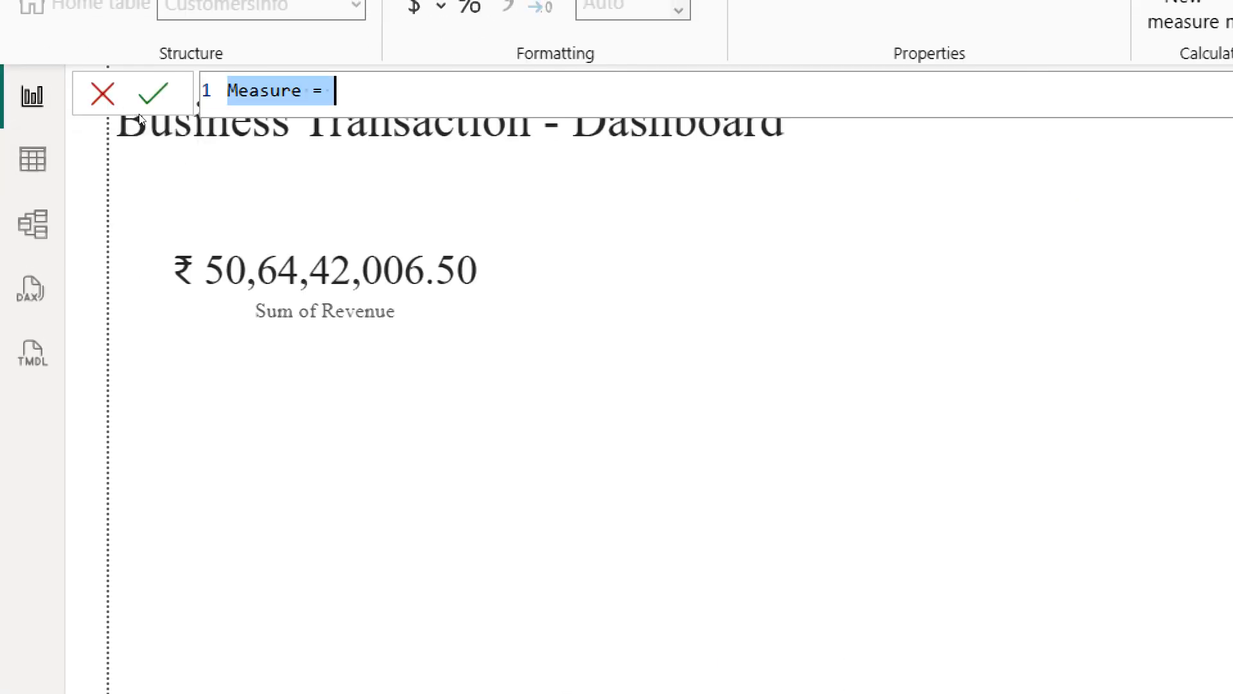
{"action": "key", "text": "ctrl+Left"}
{"action": "key", "text": "Left"}
{"action": "key", "text": "ctrl+shift+Left"}
{"action": "key", "text": "Right"}
{"action": "key", "text": "shift+Left"}
{"action": "key", "text": "shift+Left"}
{"action": "key", "text": "shift+Left"}
{"action": "key", "text": "shift+Left"}
{"action": "key", "text": "shift+Left"}
{"action": "key", "text": "shift+Left"}
{"action": "key", "text": "shift+Left"}
{"action": "type", "text": "Total"}
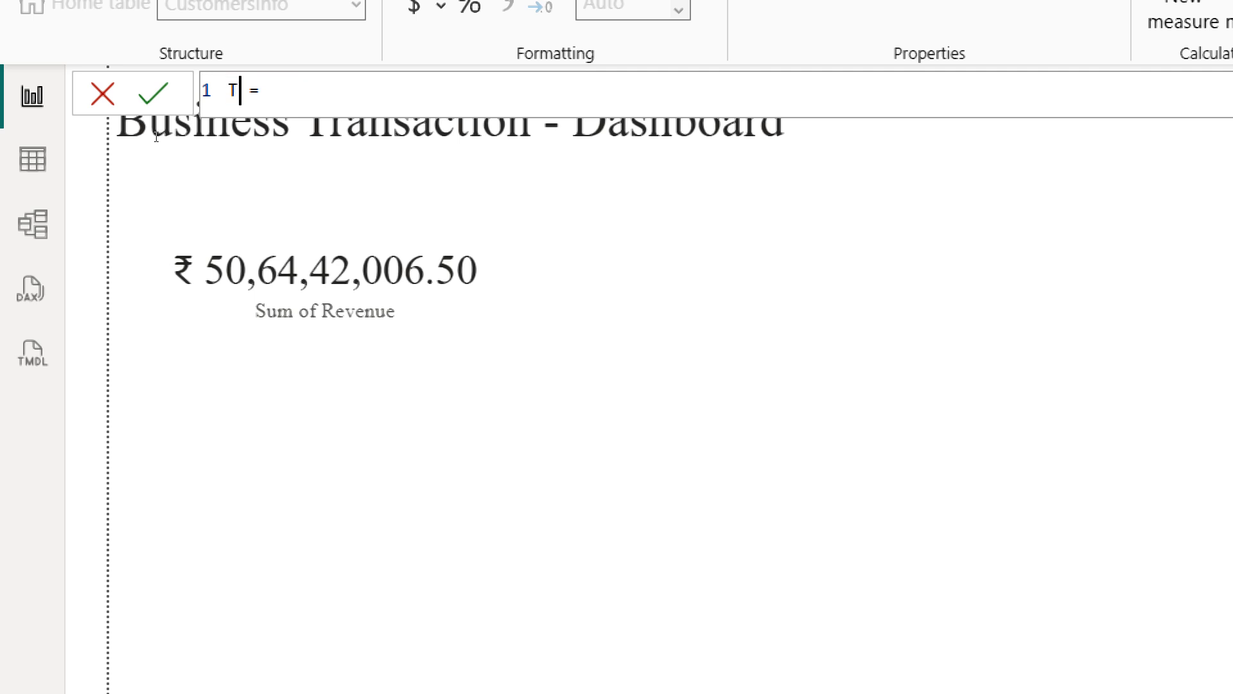
{"action": "type", "text": " Revenue"}
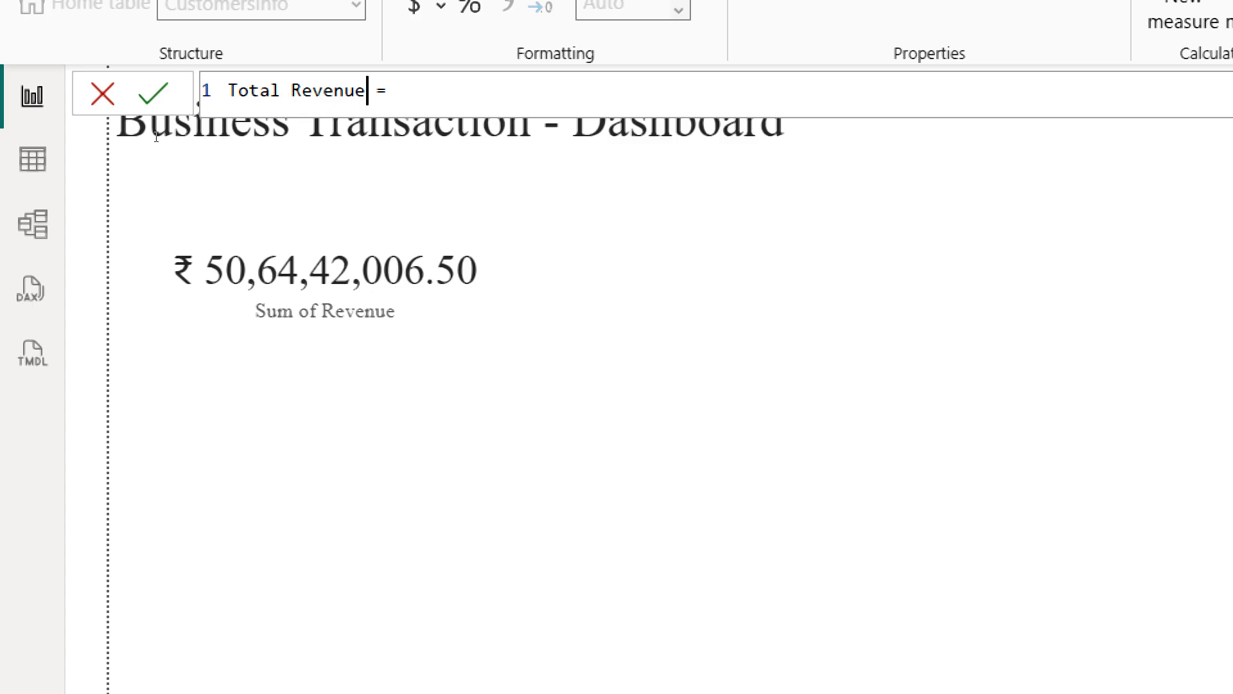
Step: Define Total Revenue as SUMX(InvoiceTrans, InvoiceTrans[Qty]*InvoiceTrans[Invoice Cost]) and commit the measure
{"action": "key", "text": "Right"}
{"action": "key", "text": "Right"}
{"action": "type", "text": "sum"}
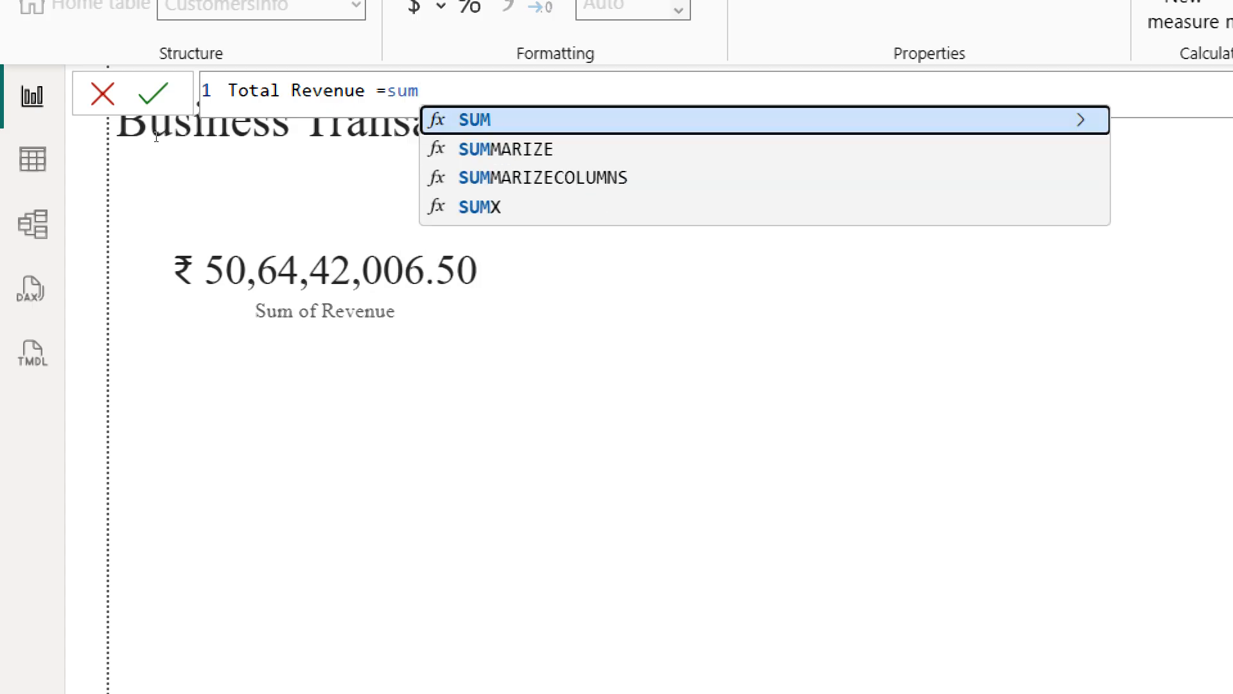
{"action": "type", "text": "x"}
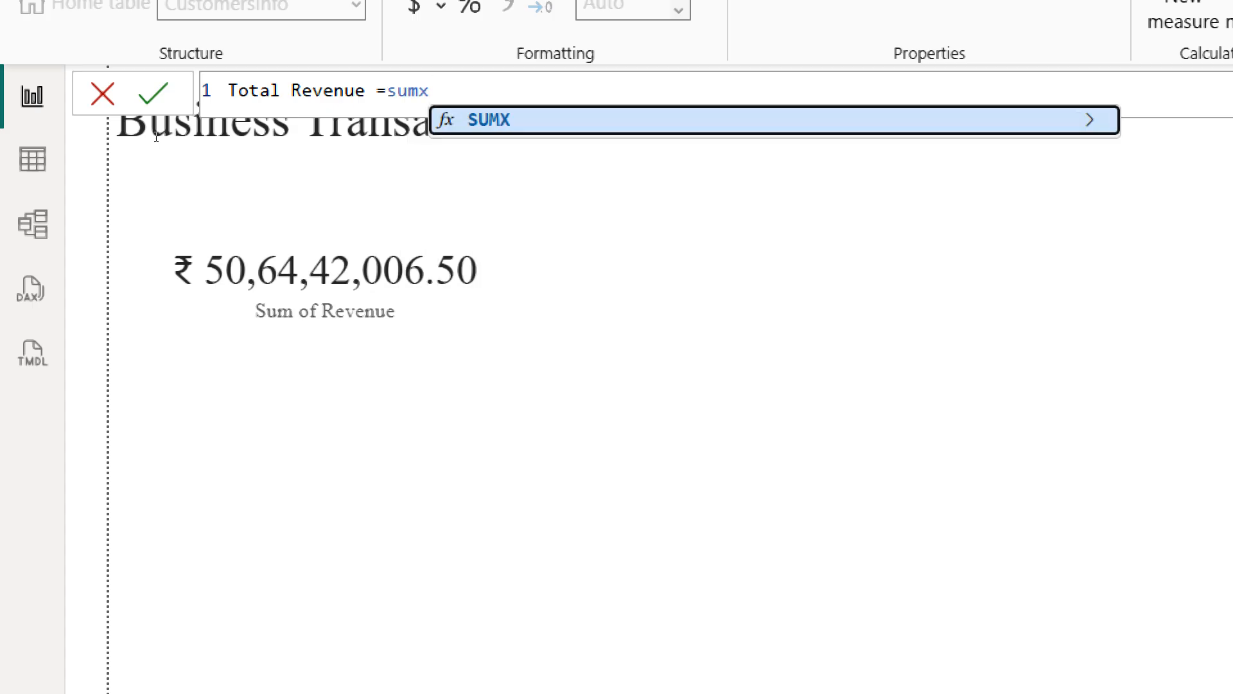
{"action": "type", "text": "("}
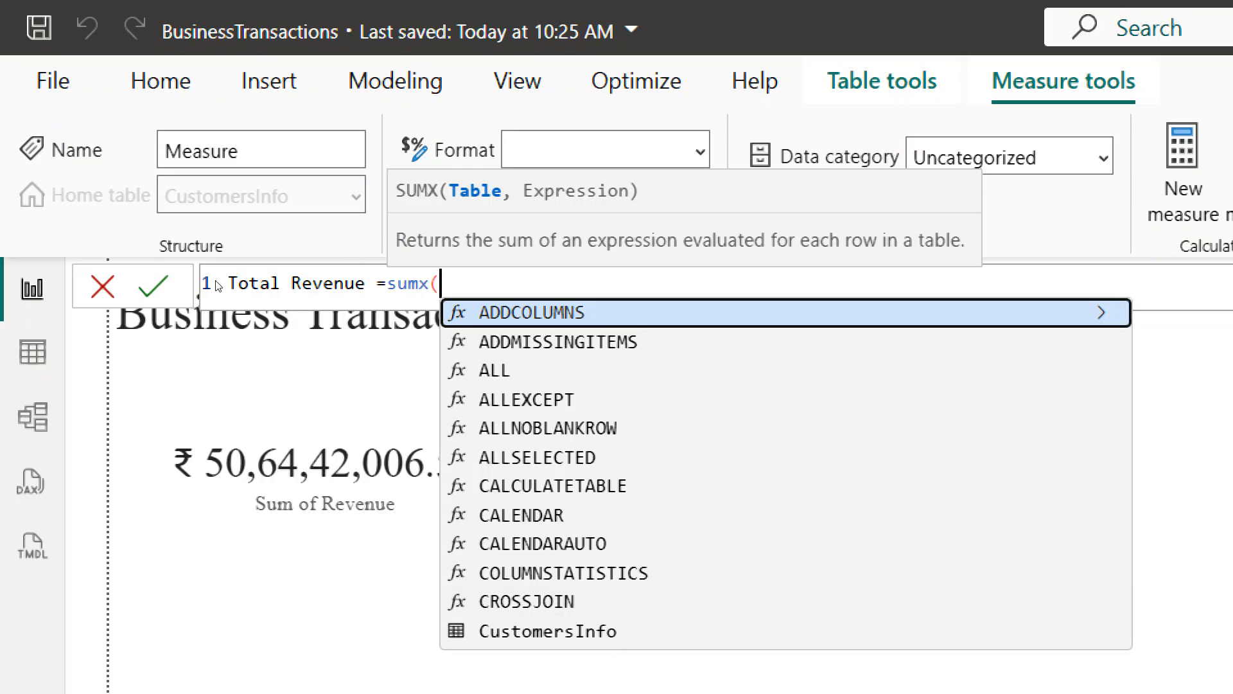
{"action": "type", "text": "inv"}
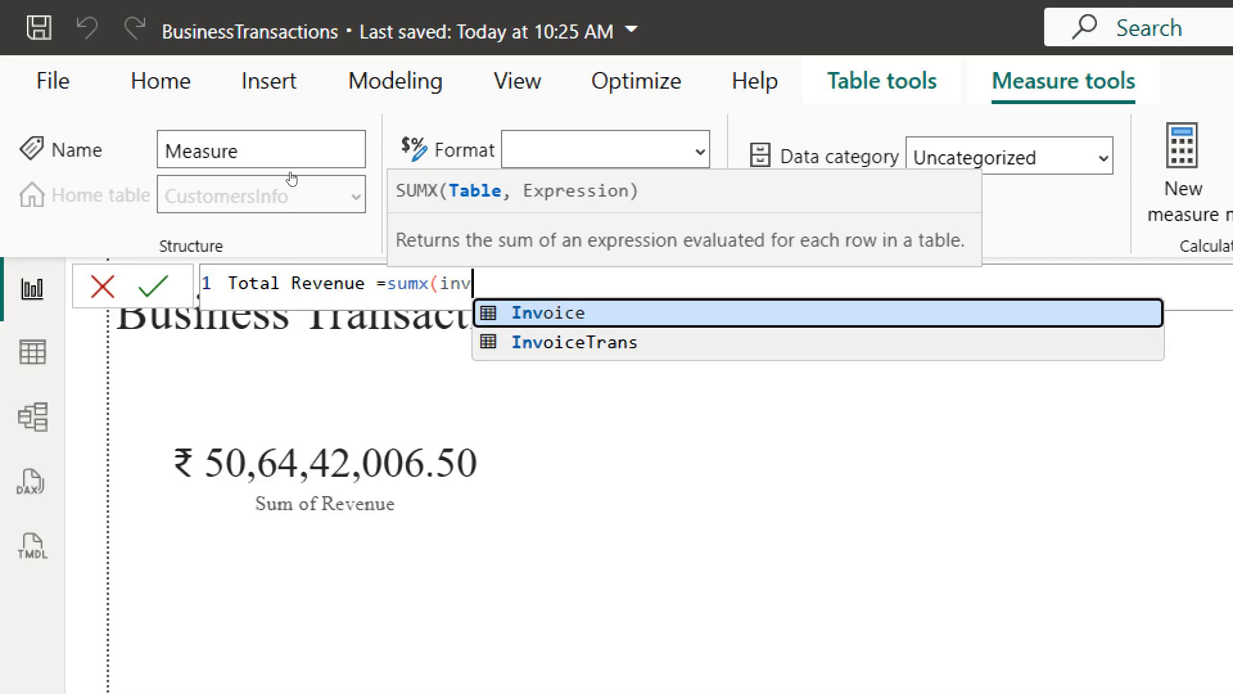
{"action": "key", "text": "Down"}
{"action": "key", "text": "Tab"}
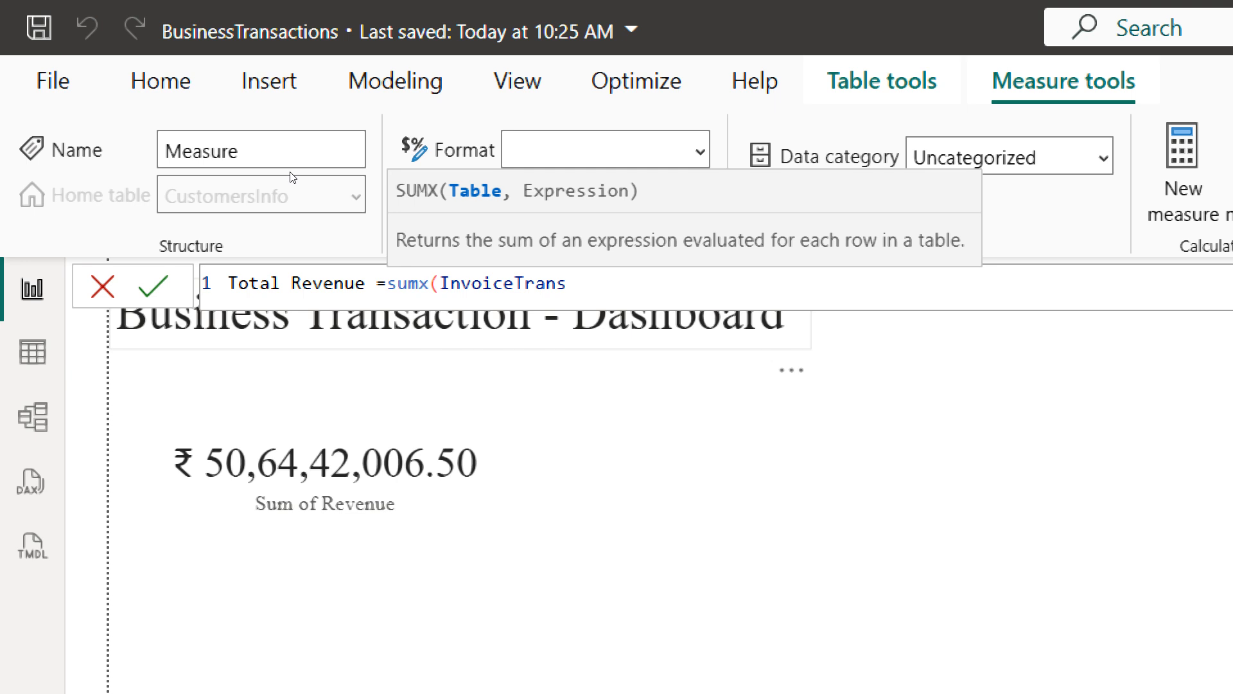
{"action": "type", "text": ","}
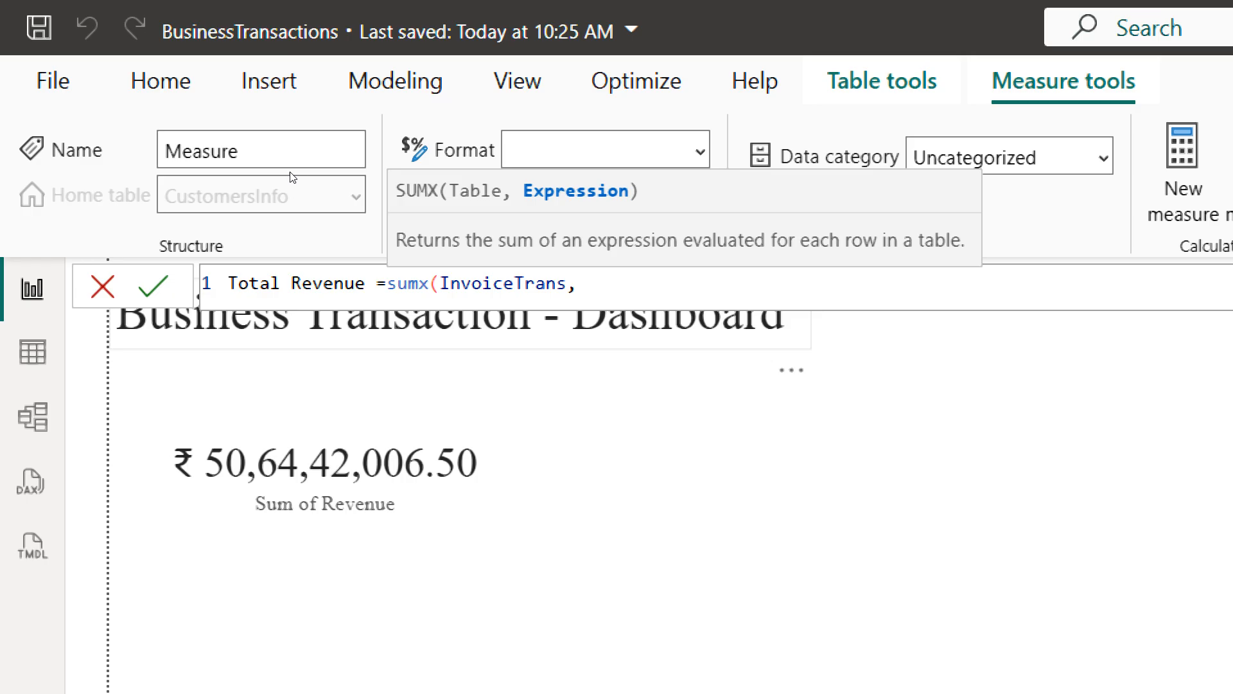
{"action": "type", "text": "qty"}
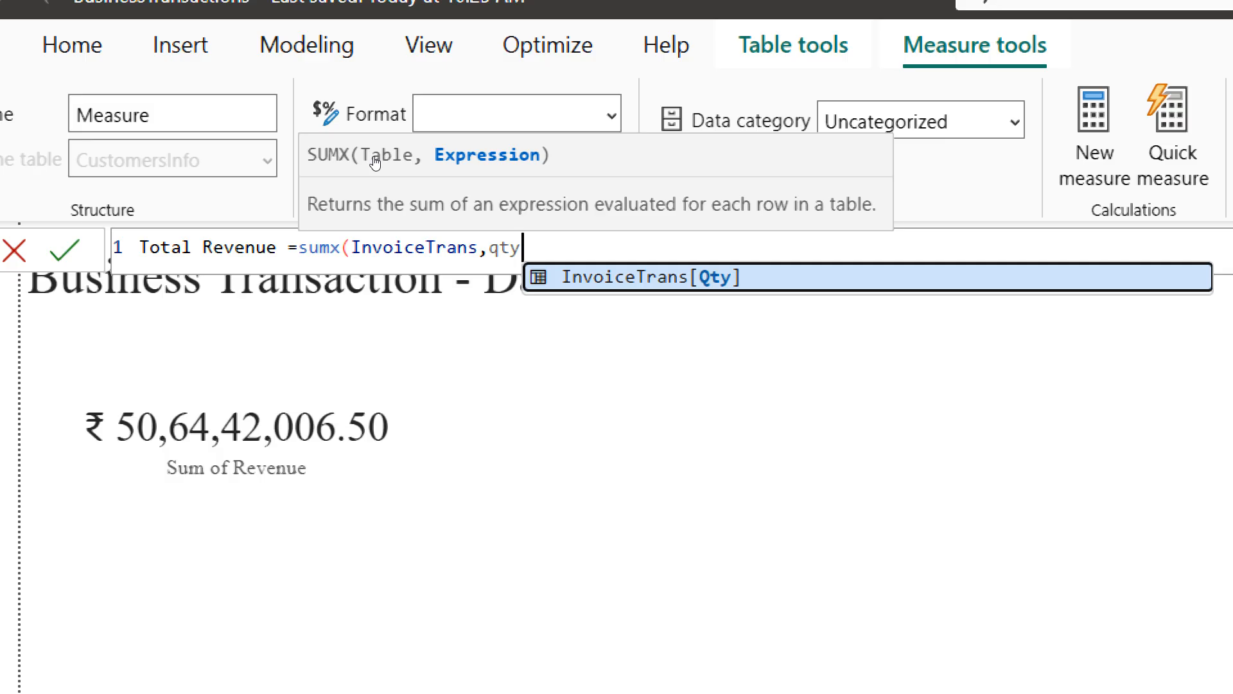
{"action": "key", "text": "Tab"}
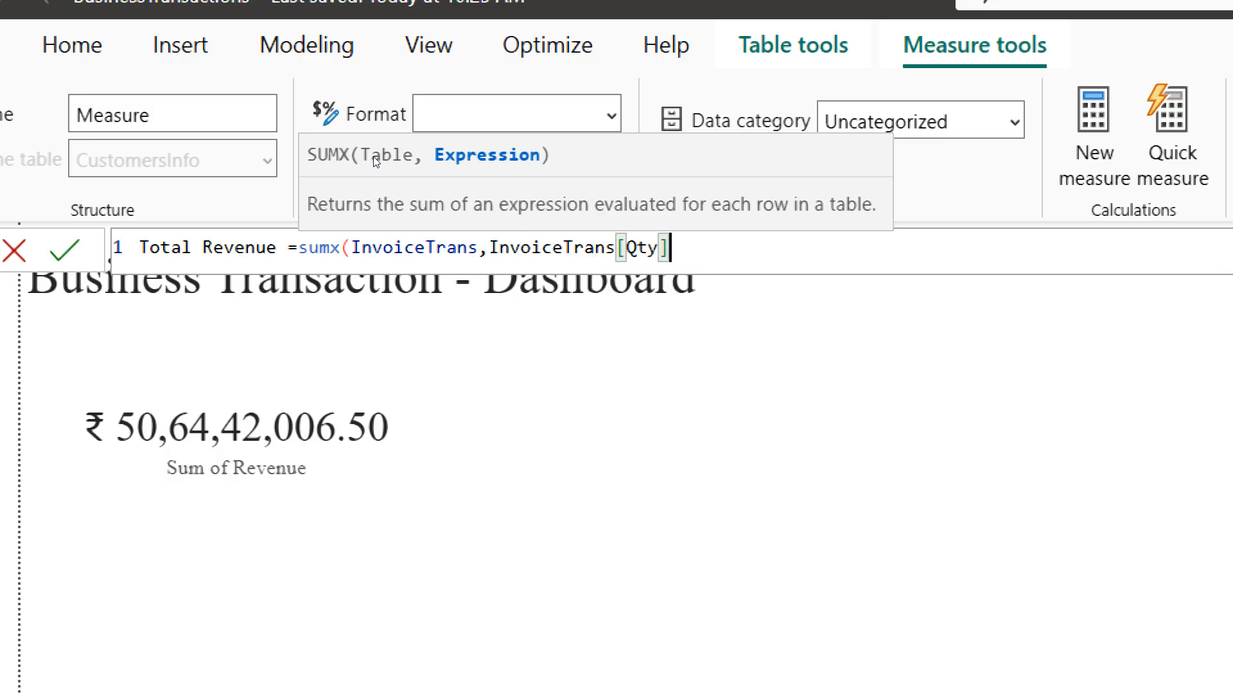
{"action": "type", "text": "*"}
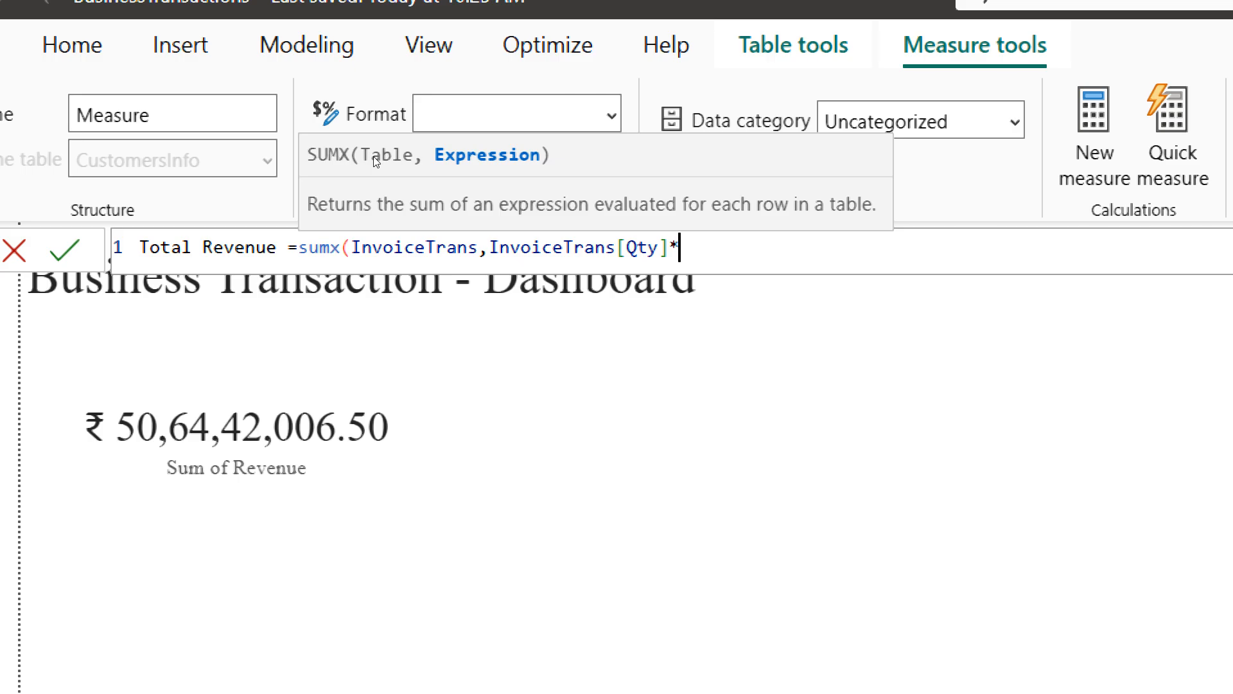
{"action": "type", "text": "in"}
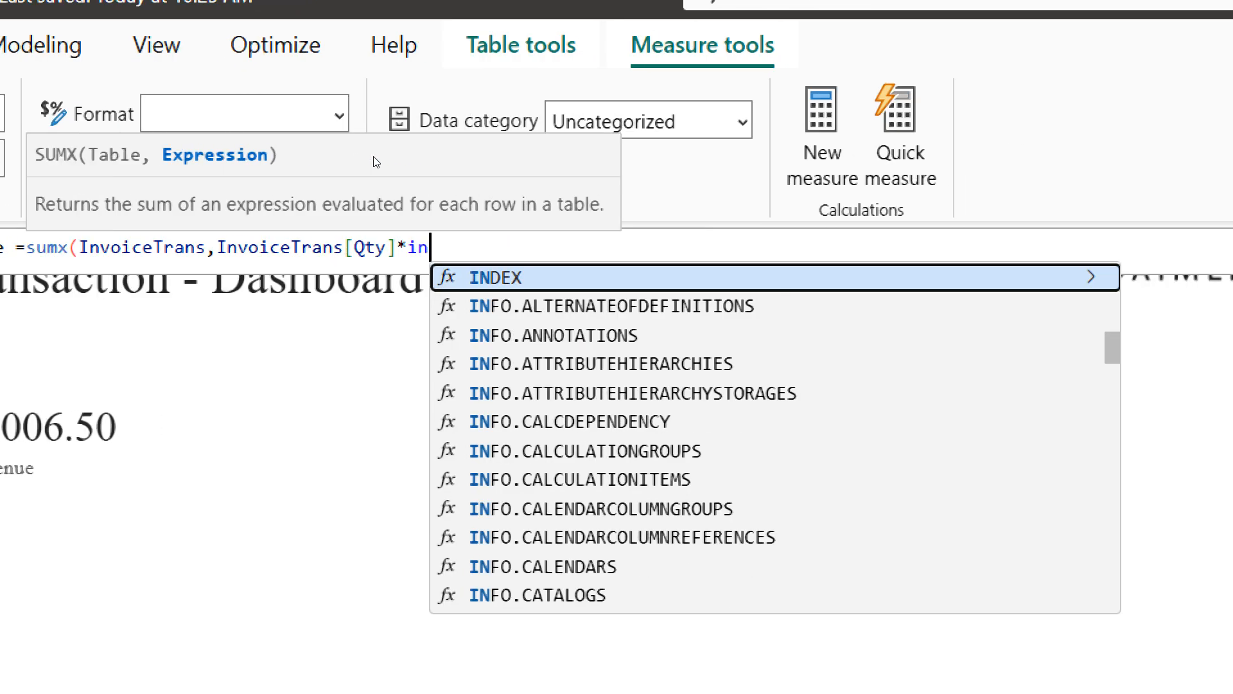
{"action": "type", "text": "v"}
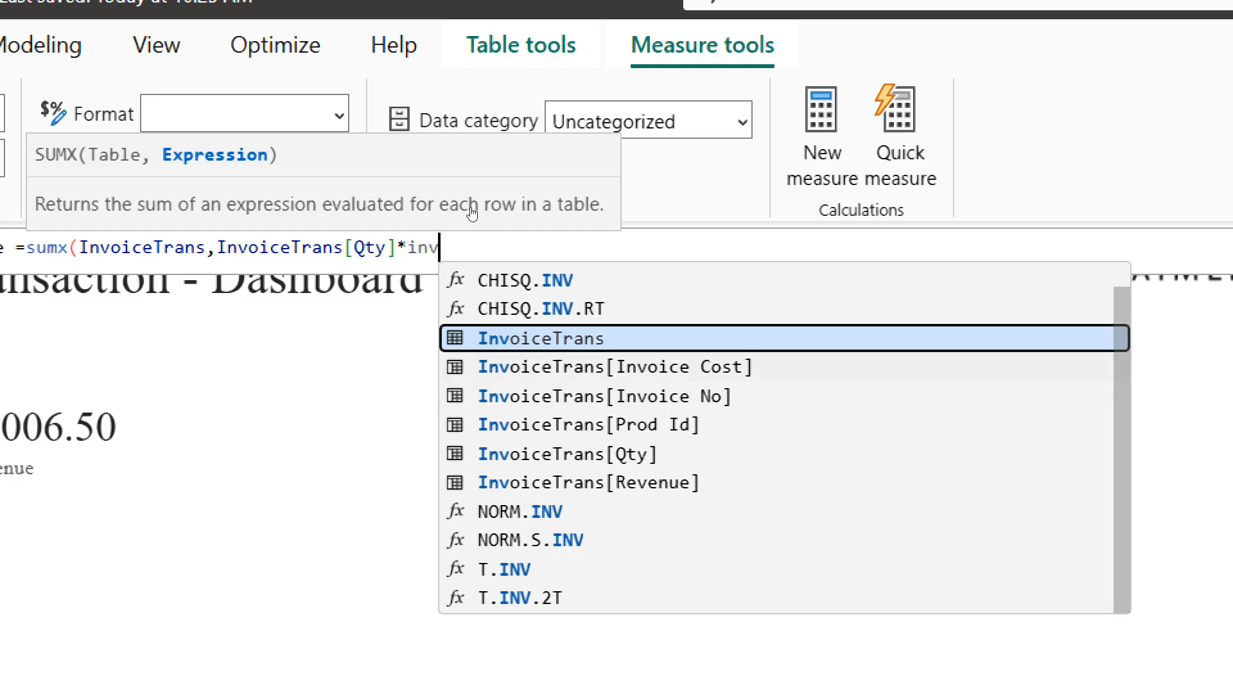
{"action": "left_click", "coordinate": [598, 367]}
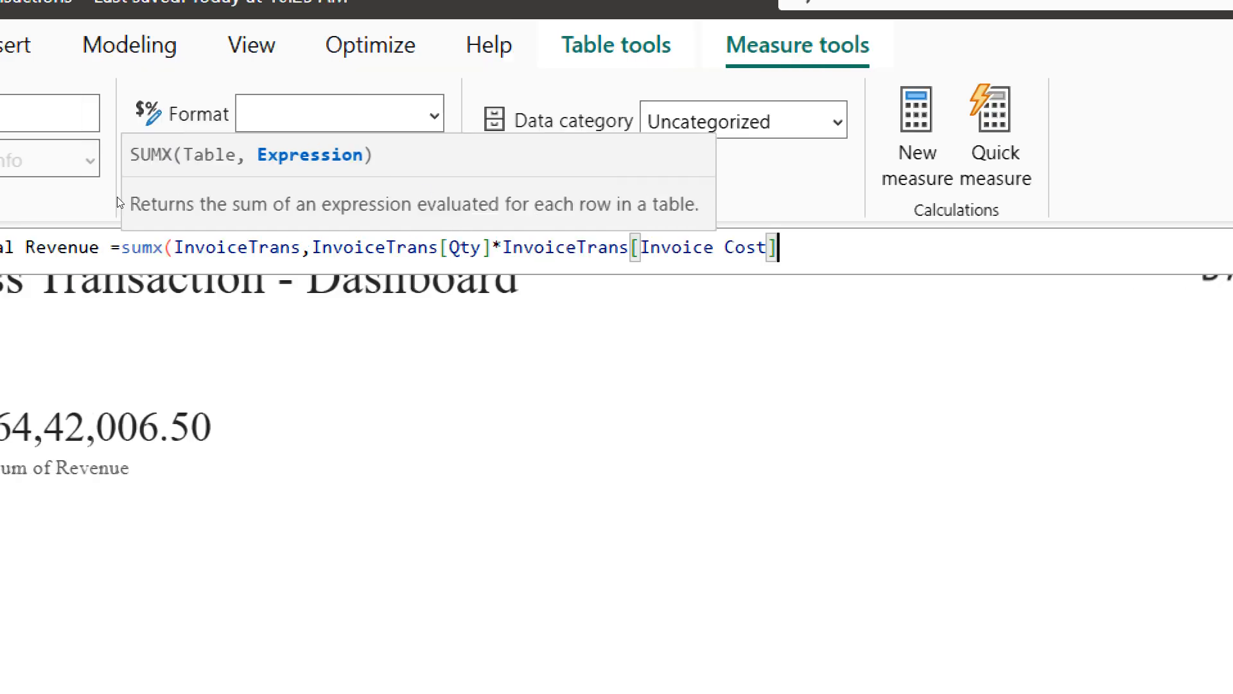
{"action": "type", "text": ")"}
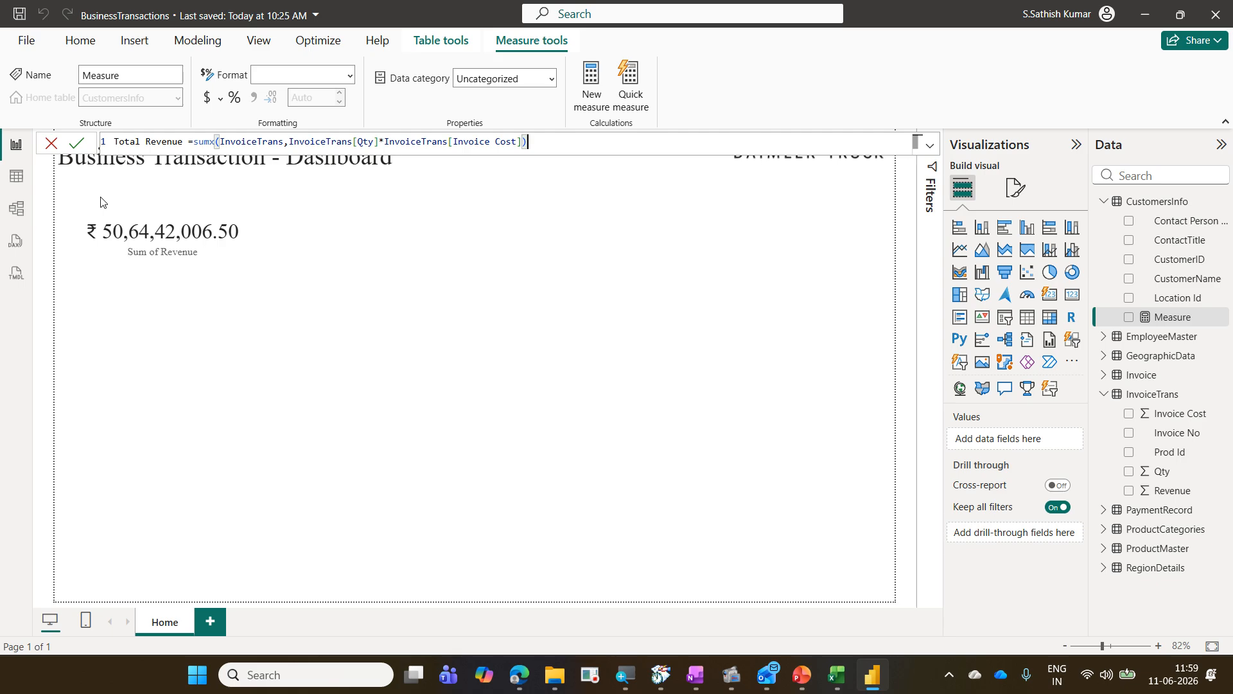
{"action": "key", "text": "Return"}
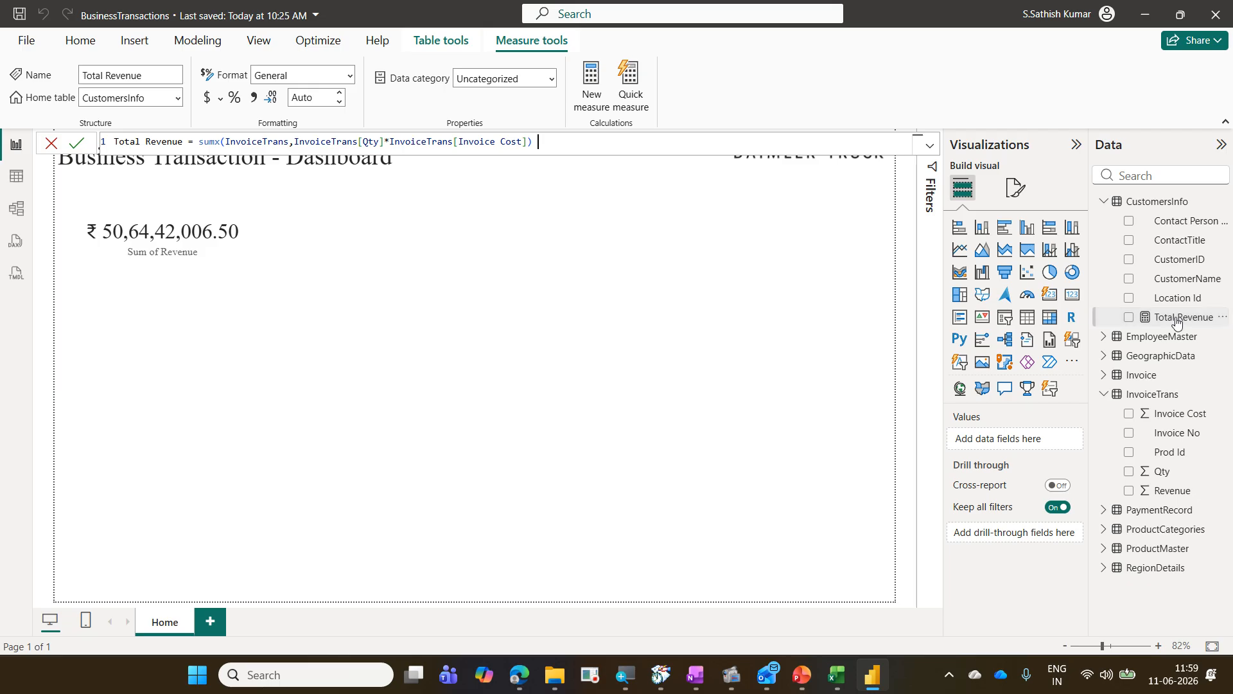
{"action": "left_click", "coordinate": [384, 386]}
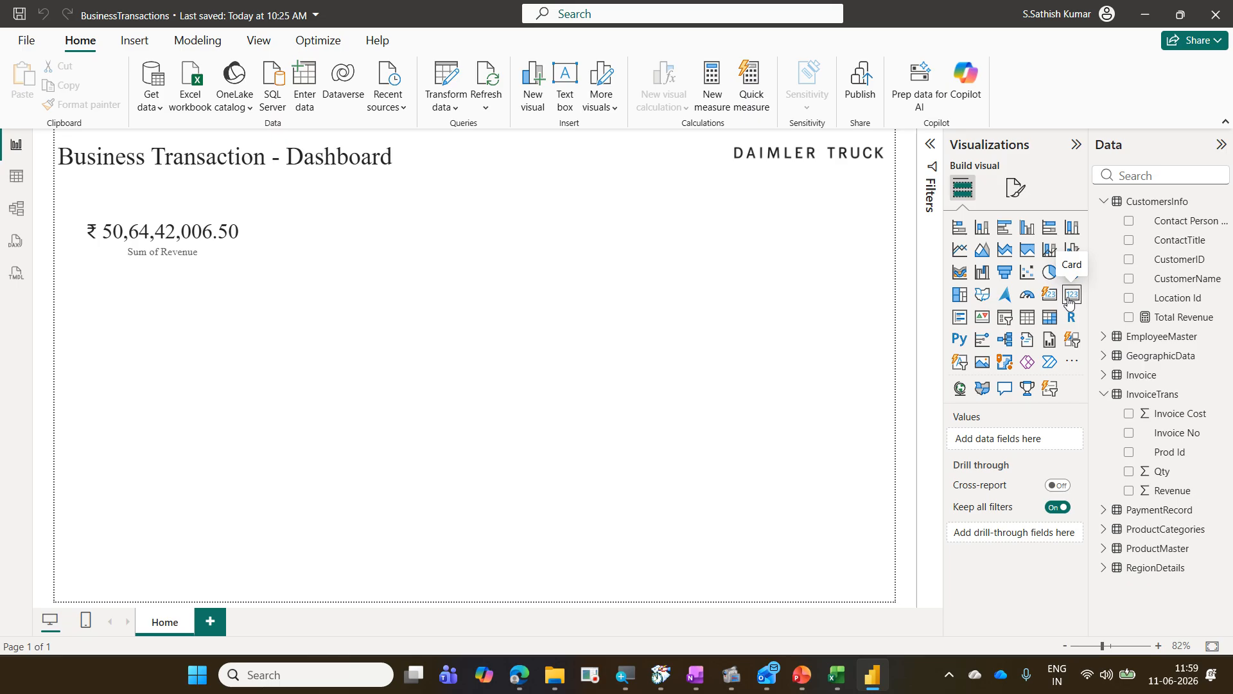
{"action": "left_click", "coordinate": [1071, 365]}
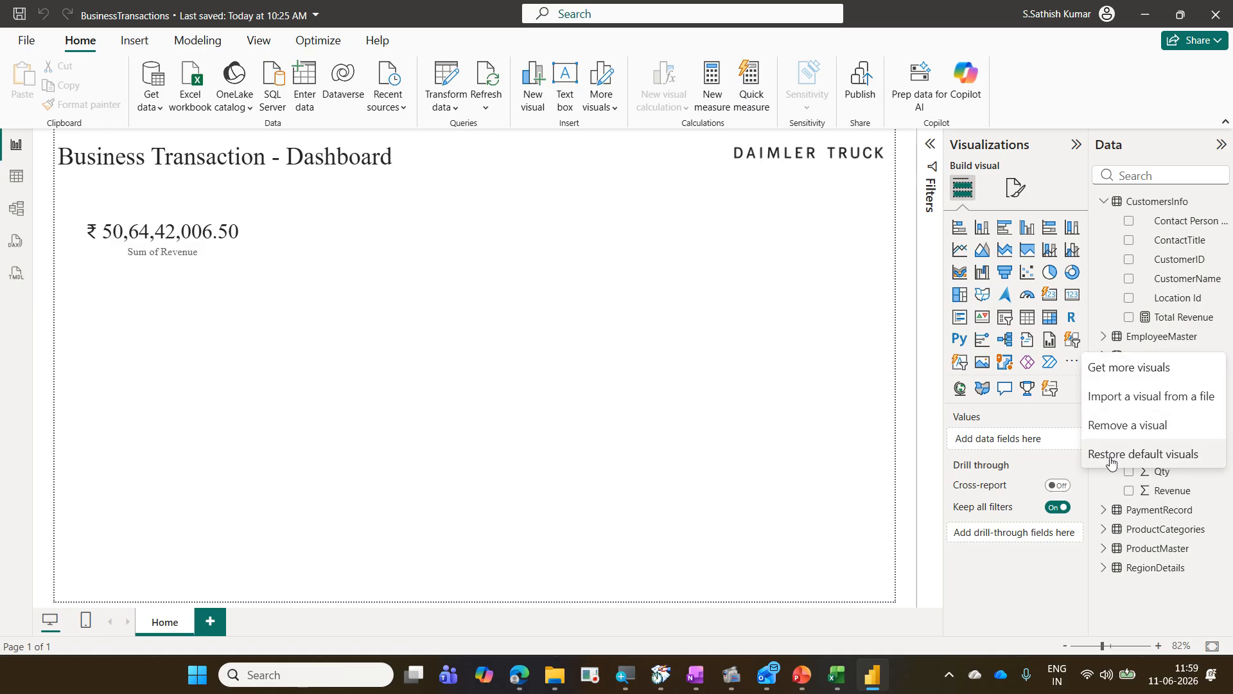
{"action": "left_click", "coordinate": [1047, 420]}
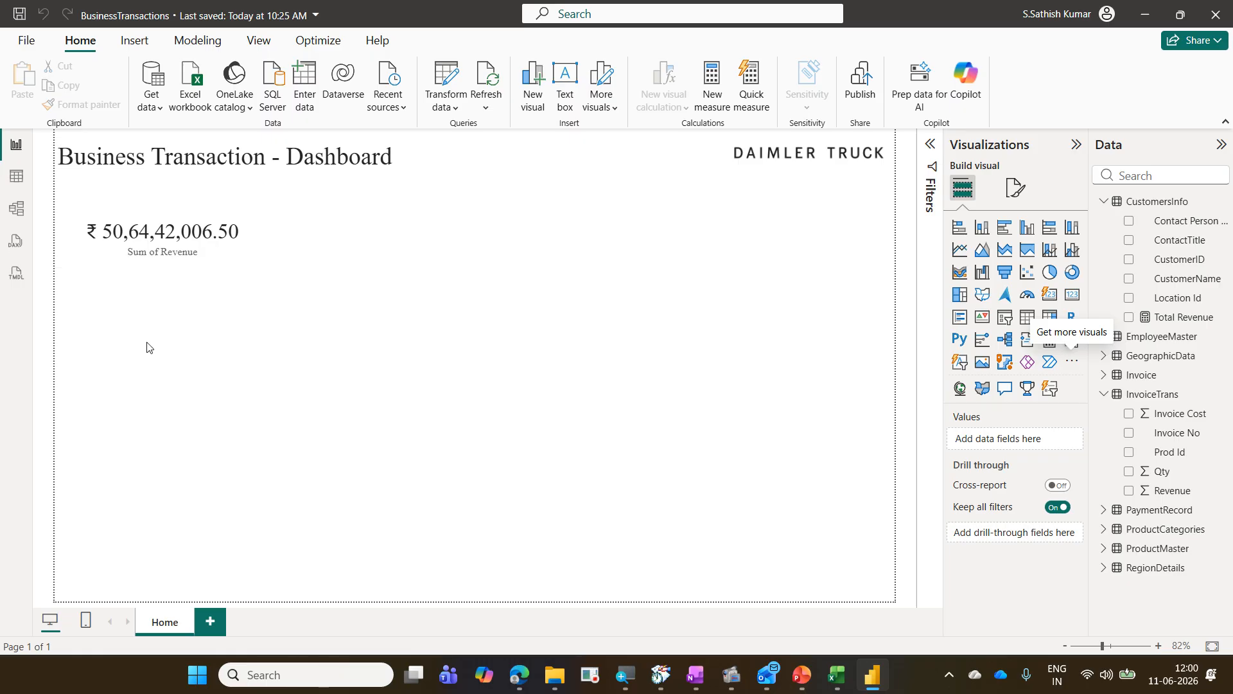
Step: Add a card visual to the report and place the Total Revenue measure in it
{"action": "left_click", "coordinate": [1072, 299]}
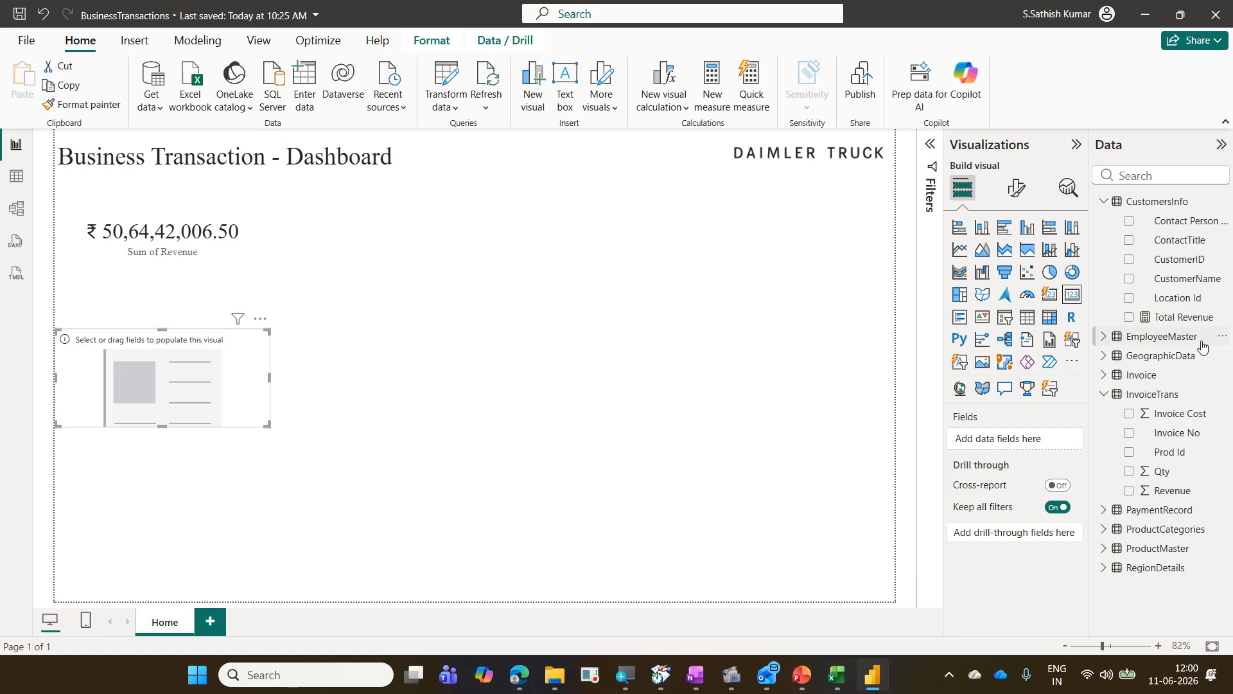
{"action": "left_click_drag", "start_coordinate": [1203, 325], "coordinate": [1051, 448]}
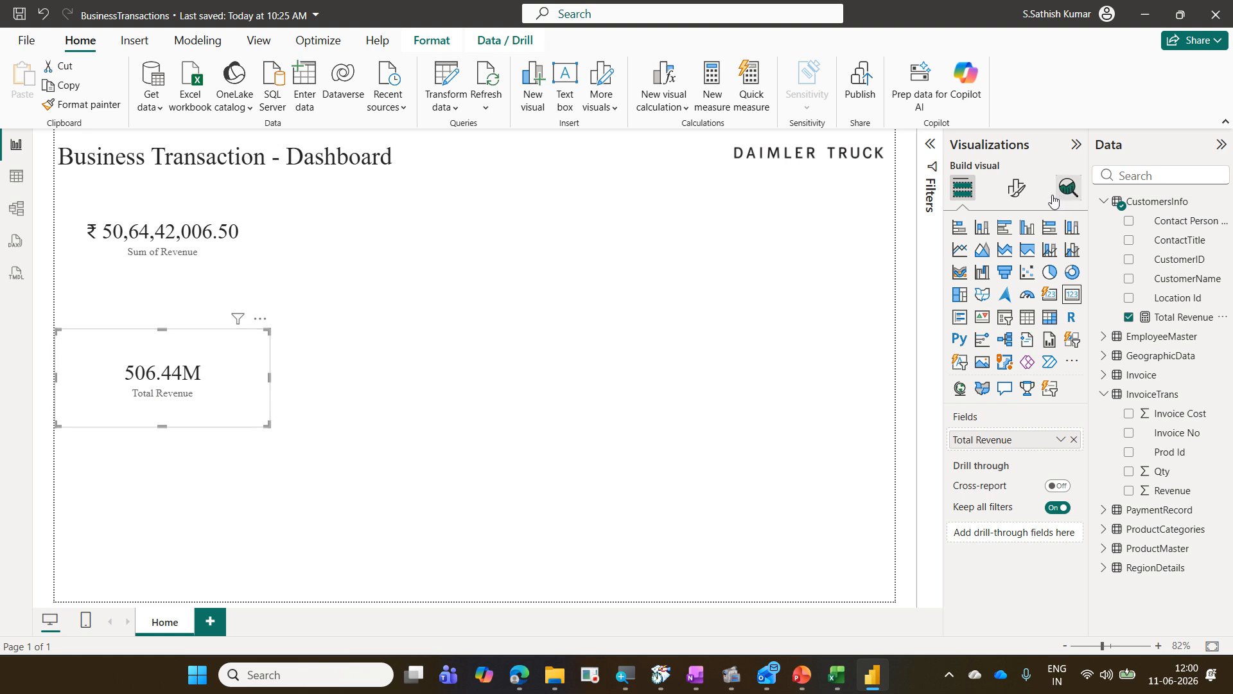
Step: Set the card's callout value display units to None
{"action": "left_click", "coordinate": [1024, 198]}
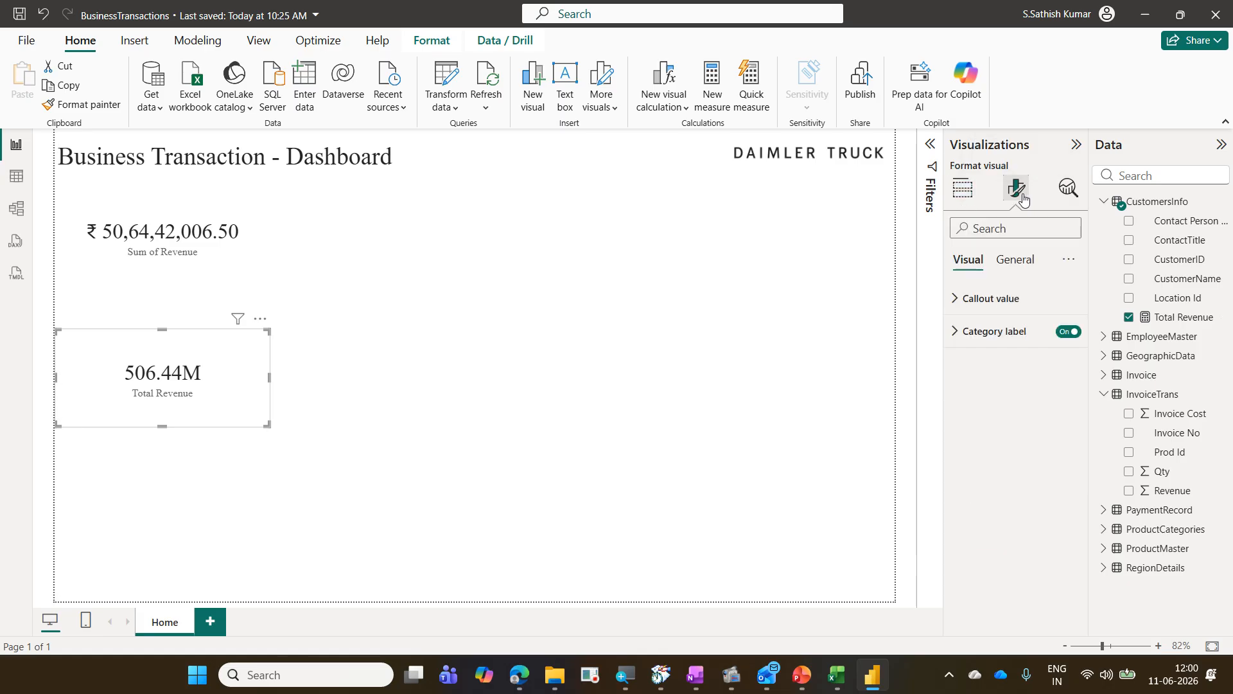
{"action": "left_click", "coordinate": [1009, 299]}
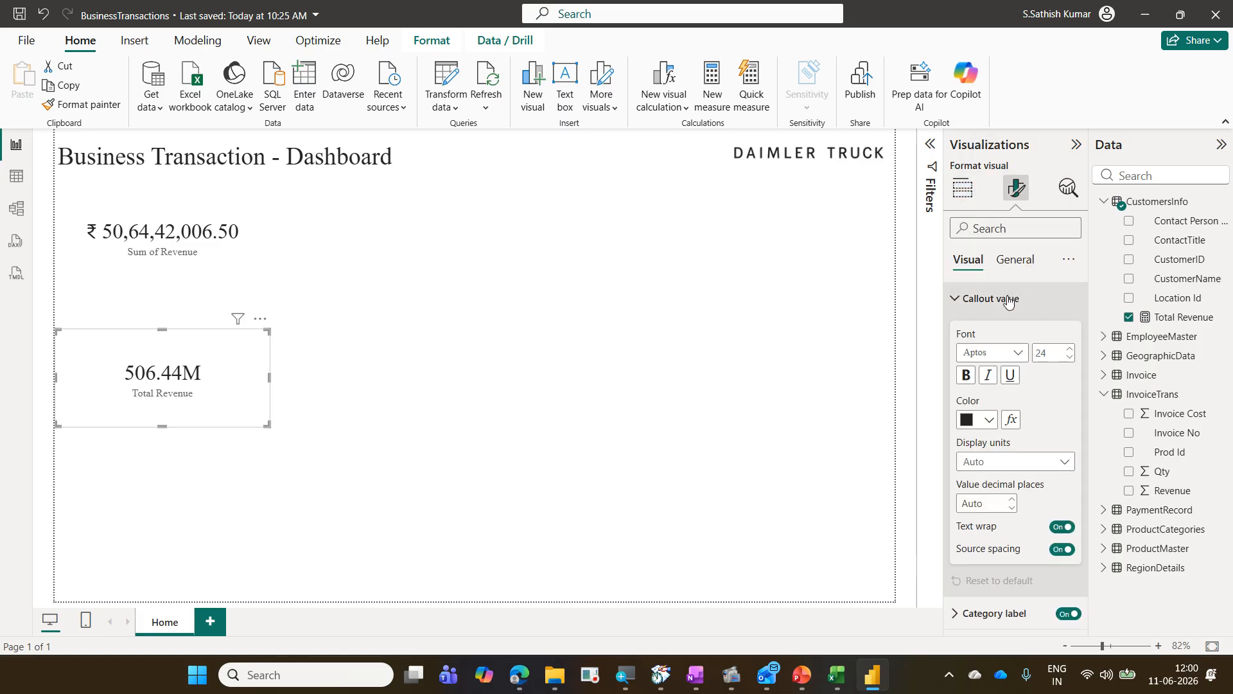
{"action": "left_click", "coordinate": [1051, 464]}
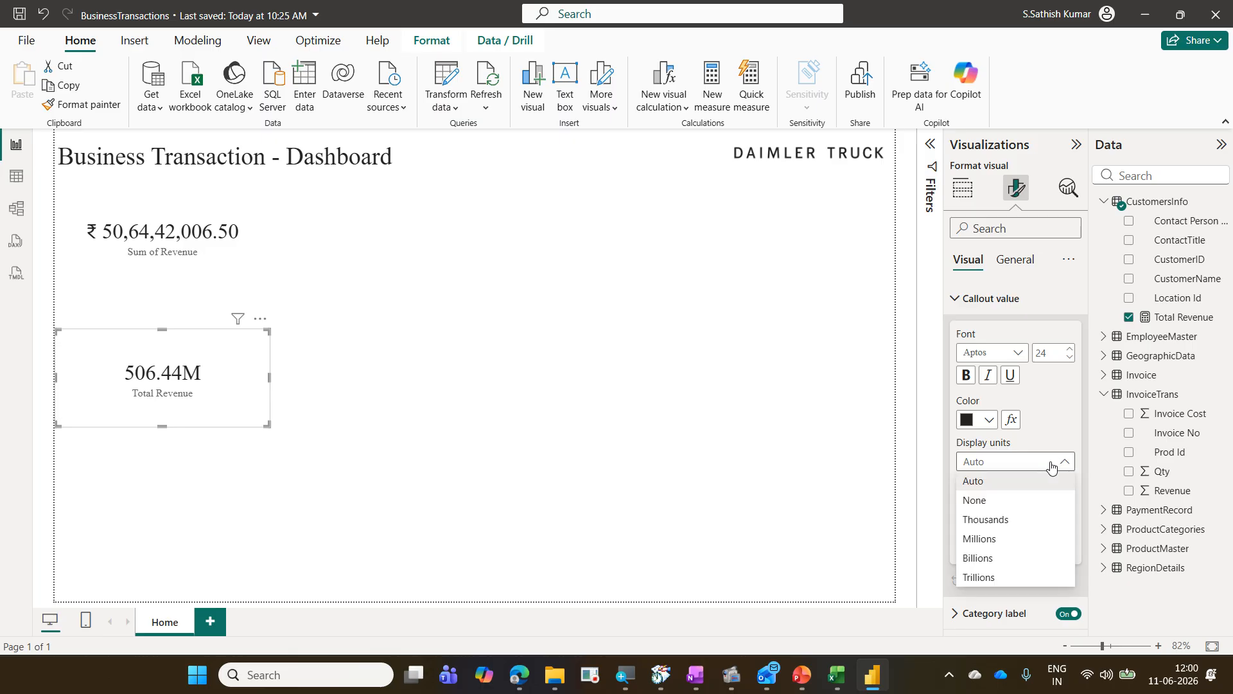
{"action": "left_click", "coordinate": [1022, 500]}
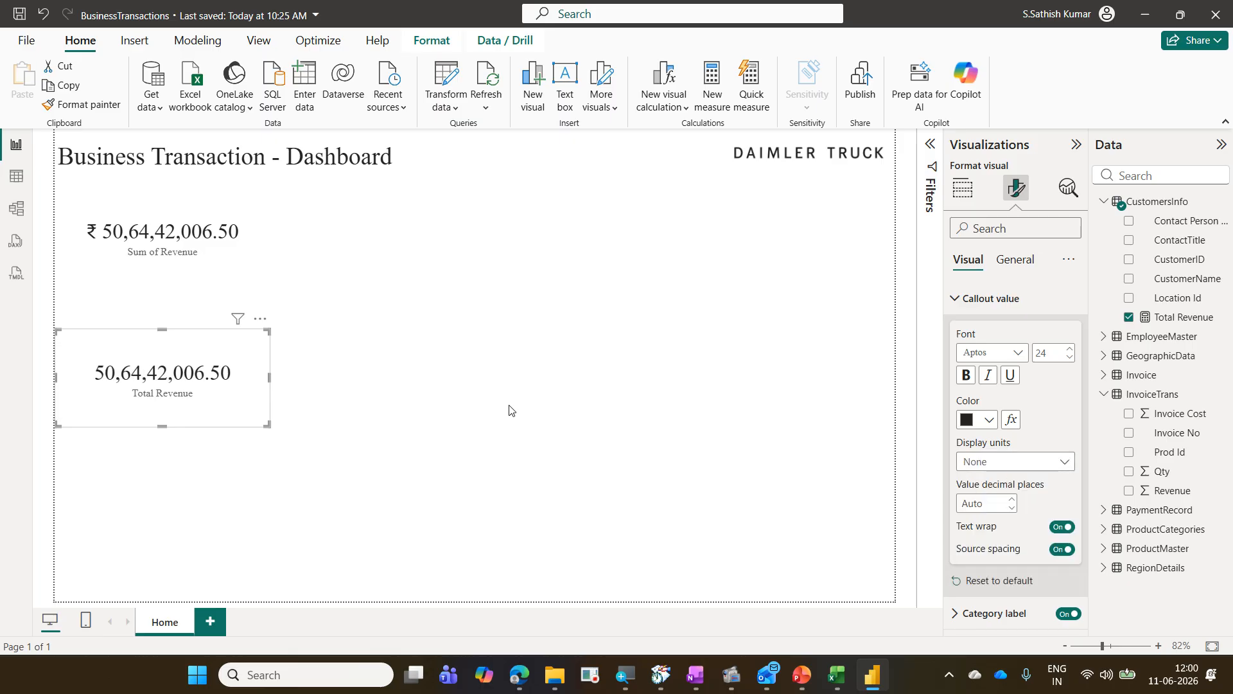
{"action": "left_click_drag", "start_coordinate": [76, 206], "coordinate": [254, 272]}
{"action": "left_click_drag", "start_coordinate": [83, 354], "coordinate": [245, 406]}
{"action": "left_click_drag", "start_coordinate": [245, 250], "coordinate": [280, 224]}
{"action": "left_click_drag", "start_coordinate": [224, 382], "coordinate": [301, 351]}
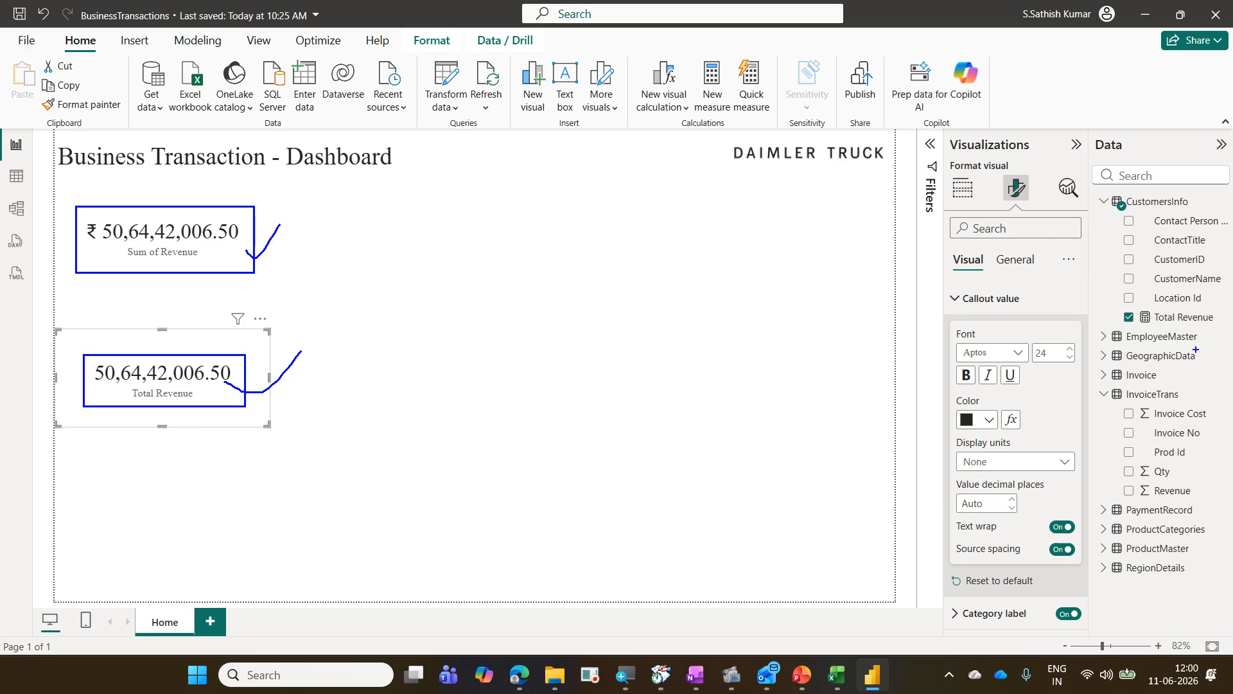
{"action": "mouse_move", "coordinate": [1118, 305]}
{"action": "left_mouse_down"}
{"action": "mouse_move", "coordinate": [1204, 336]}
{"action": "mouse_move", "coordinate": [1231, 330]}
{"action": "left_mouse_up"}
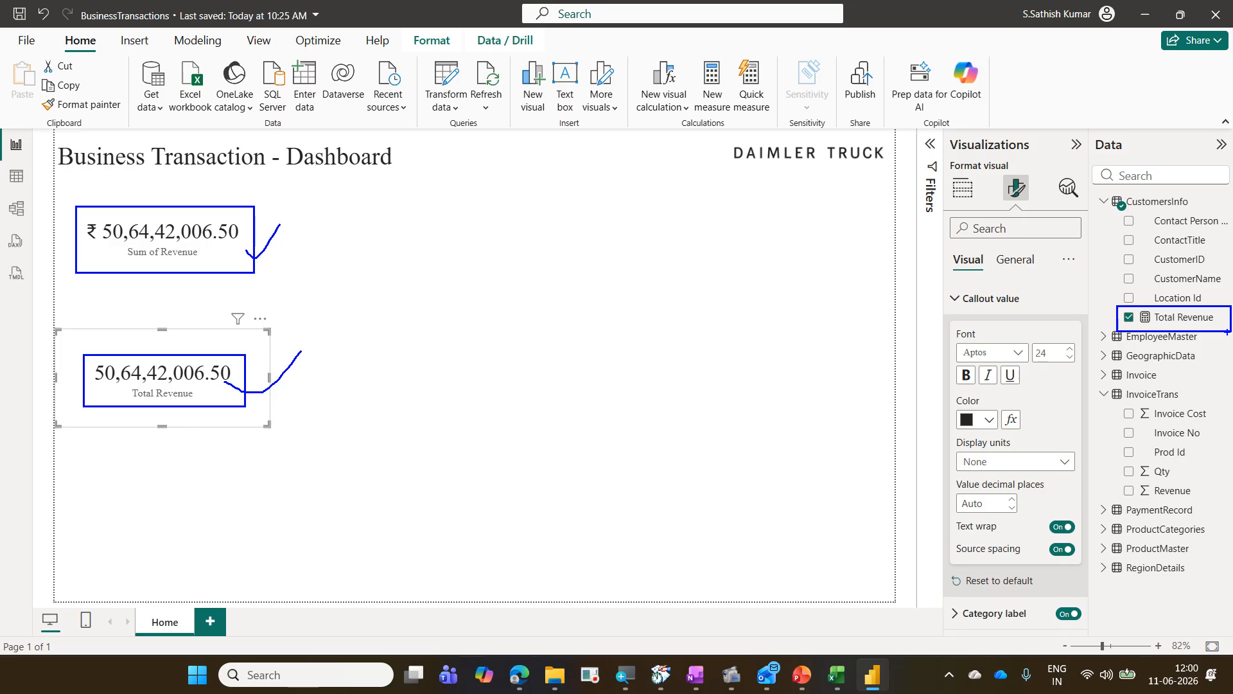
{"action": "key", "text": "Escape"}
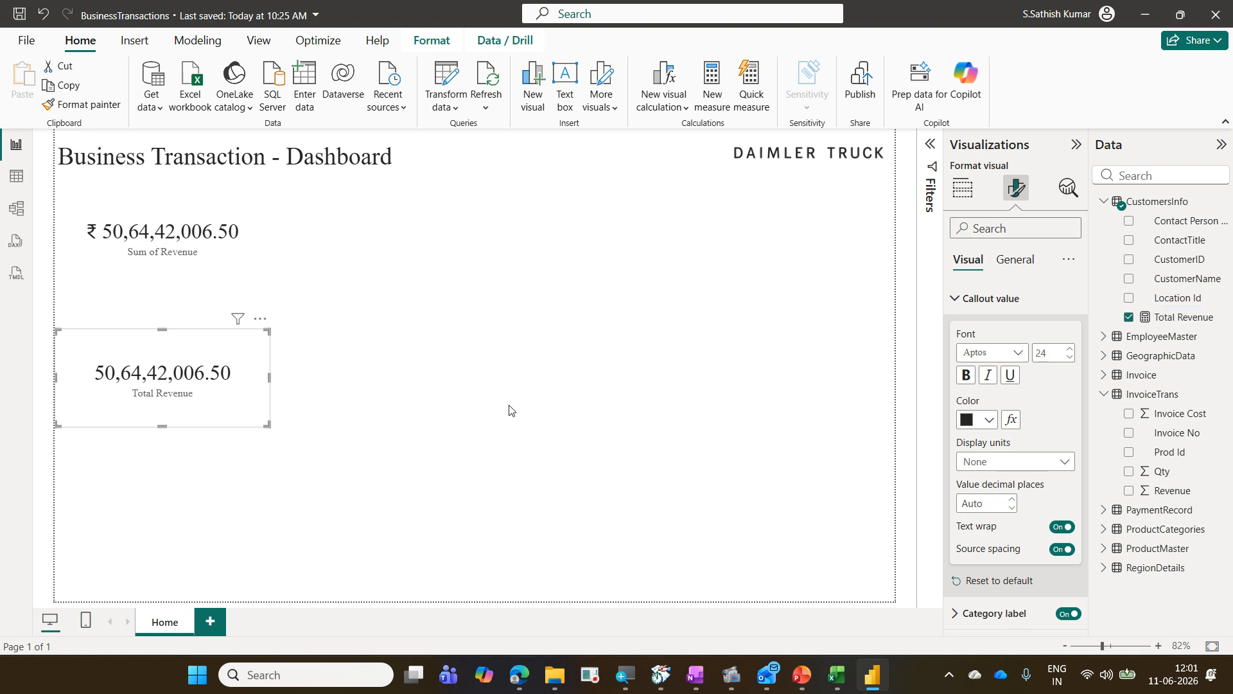
Step: Inspect the Total Revenue measure in table view, then return to the report canvas
{"action": "left_click", "coordinate": [16, 174]}
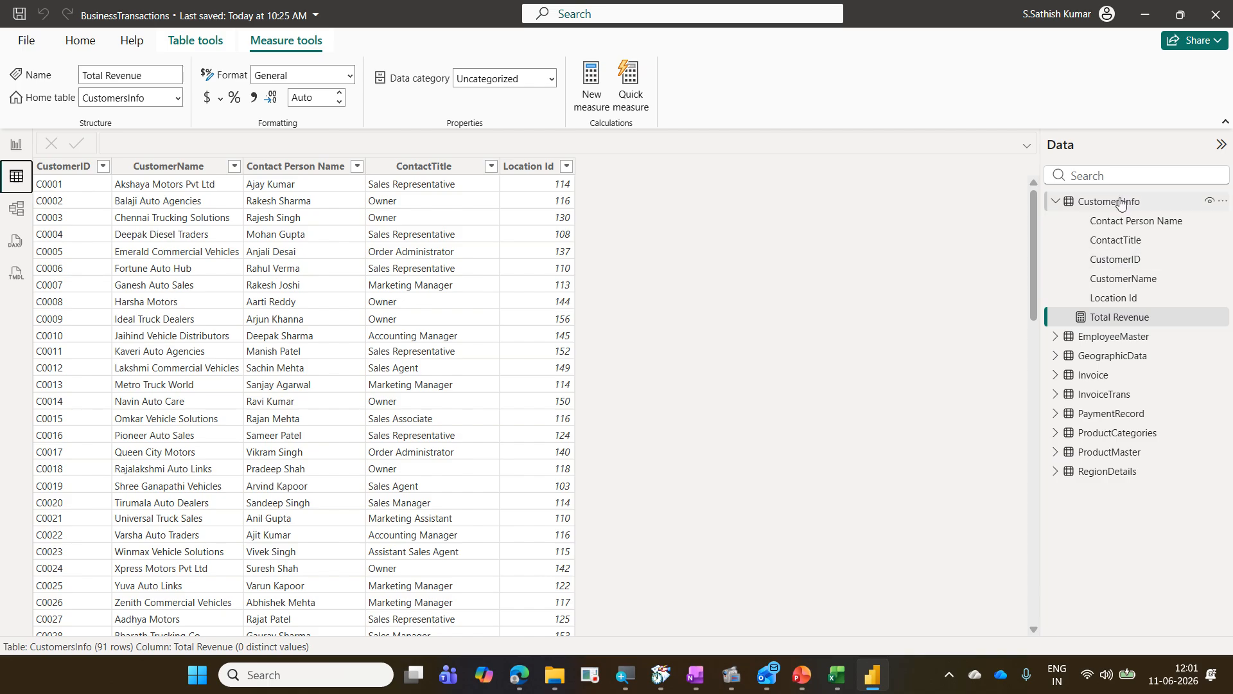
{"action": "left_click", "coordinate": [1101, 319]}
{"action": "mouse_move", "coordinate": [1069, 304]}
{"action": "left_mouse_down"}
{"action": "mouse_move", "coordinate": [1087, 320]}
{"action": "mouse_move", "coordinate": [1160, 329]}
{"action": "left_mouse_up"}
{"action": "left_click_drag", "start_coordinate": [581, 167], "coordinate": [632, 548]}
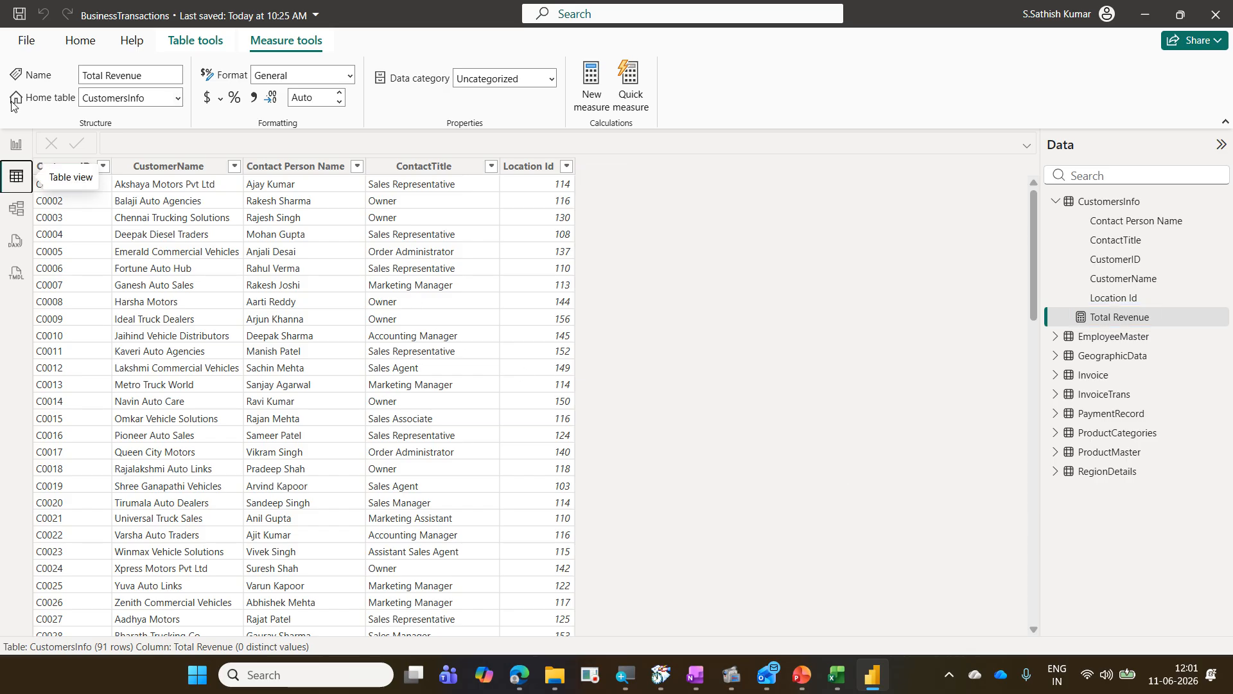
{"action": "left_click", "coordinate": [15, 145]}
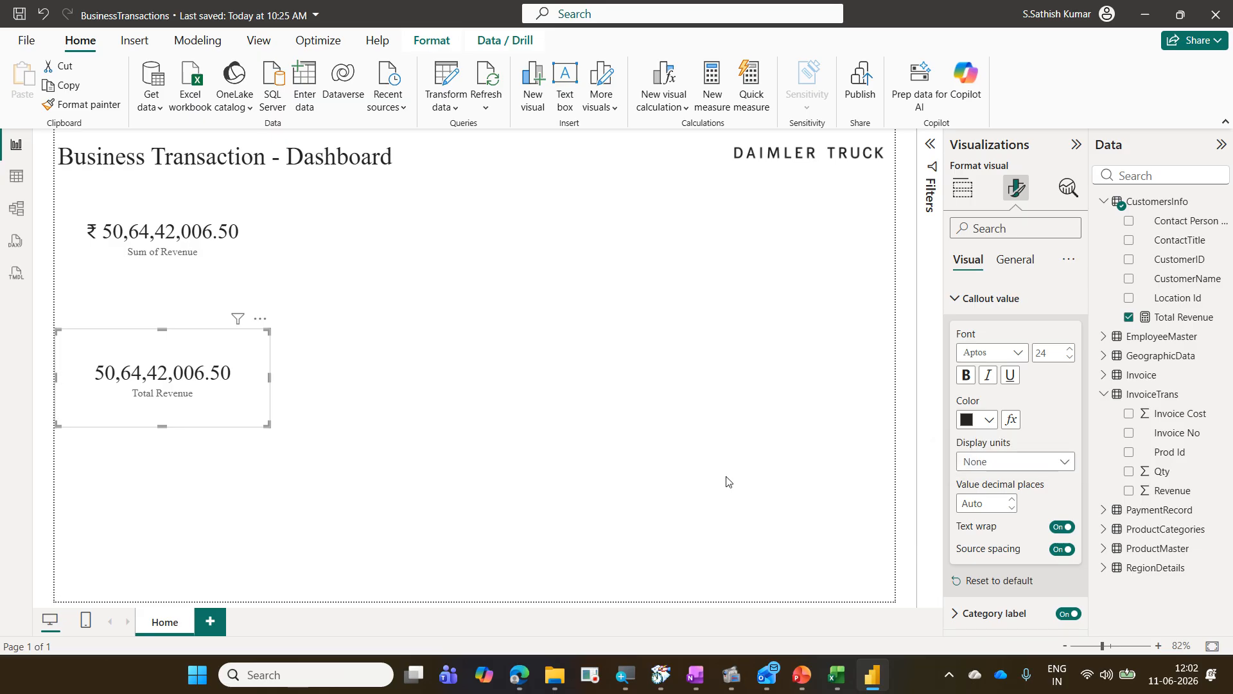
Step: Delete the Sum of Revenue card and move the Total Revenue card up to its place
{"action": "left_click", "coordinate": [233, 256]}
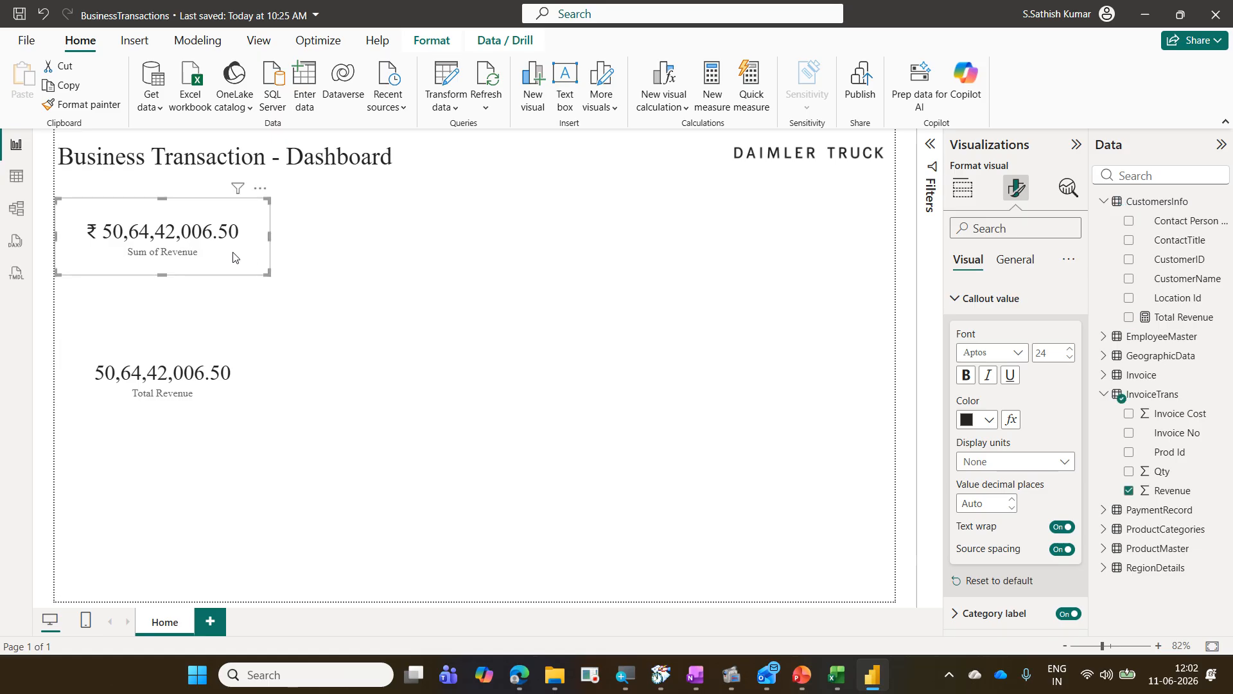
{"action": "key", "text": "Delete"}
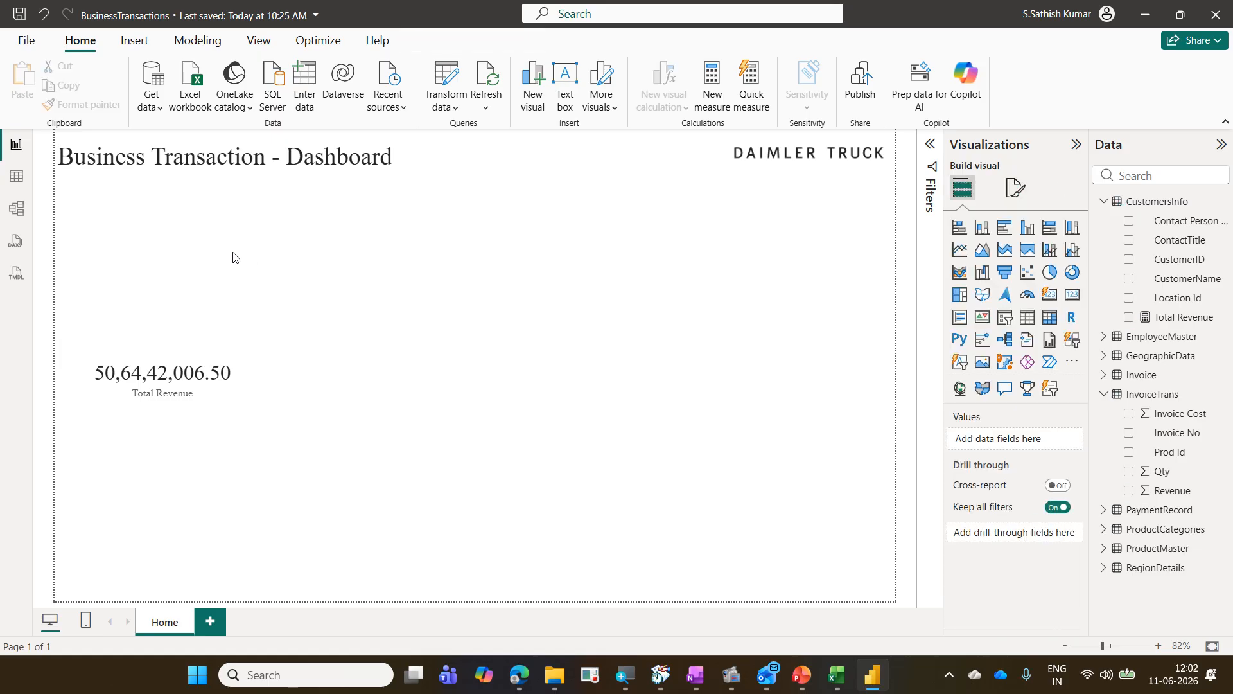
{"action": "left_click_drag", "start_coordinate": [233, 404], "coordinate": [214, 272]}
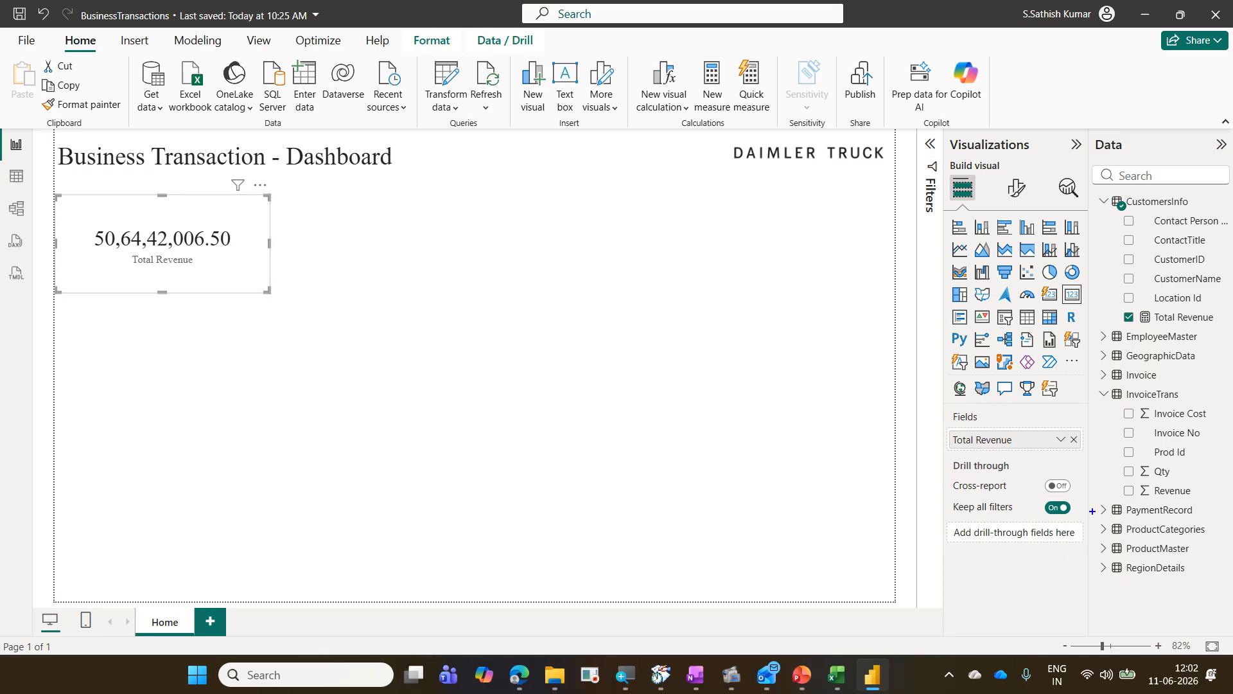
Step: Delete the Revenue column from the InvoiceTrans table in the model
{"action": "left_click_drag", "start_coordinate": [1118, 480], "coordinate": [1201, 507]}
{"action": "key", "text": "Escape"}
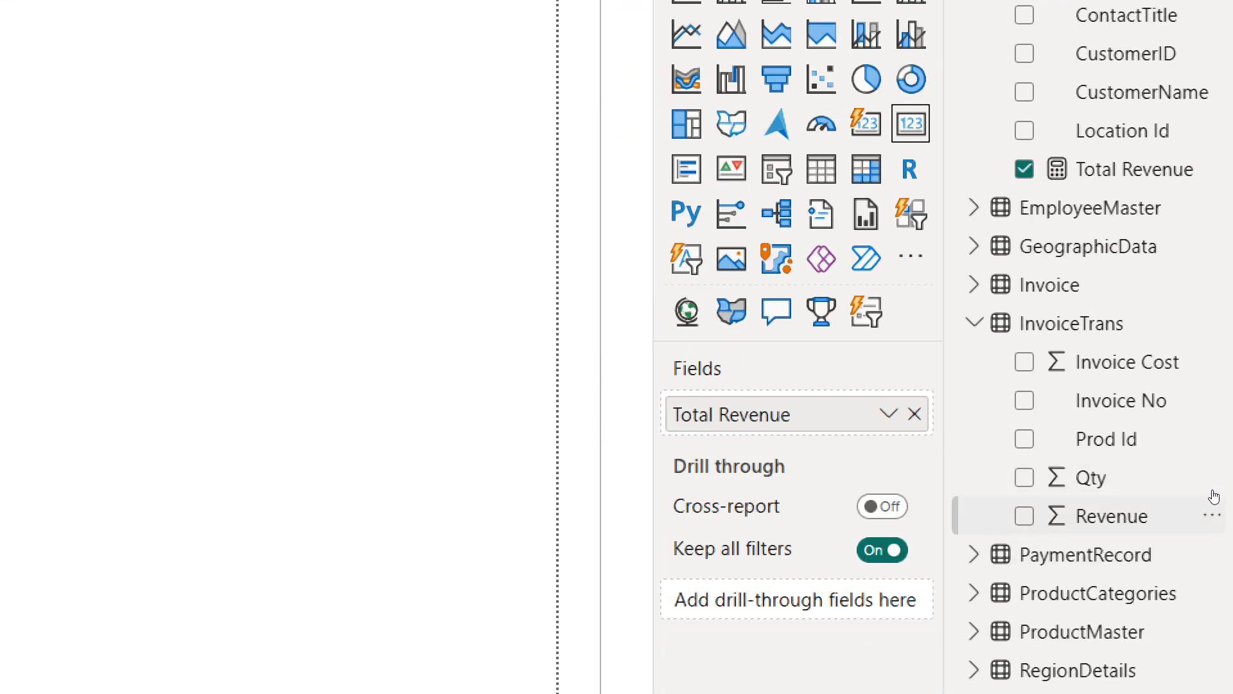
{"action": "left_click", "coordinate": [1214, 515]}
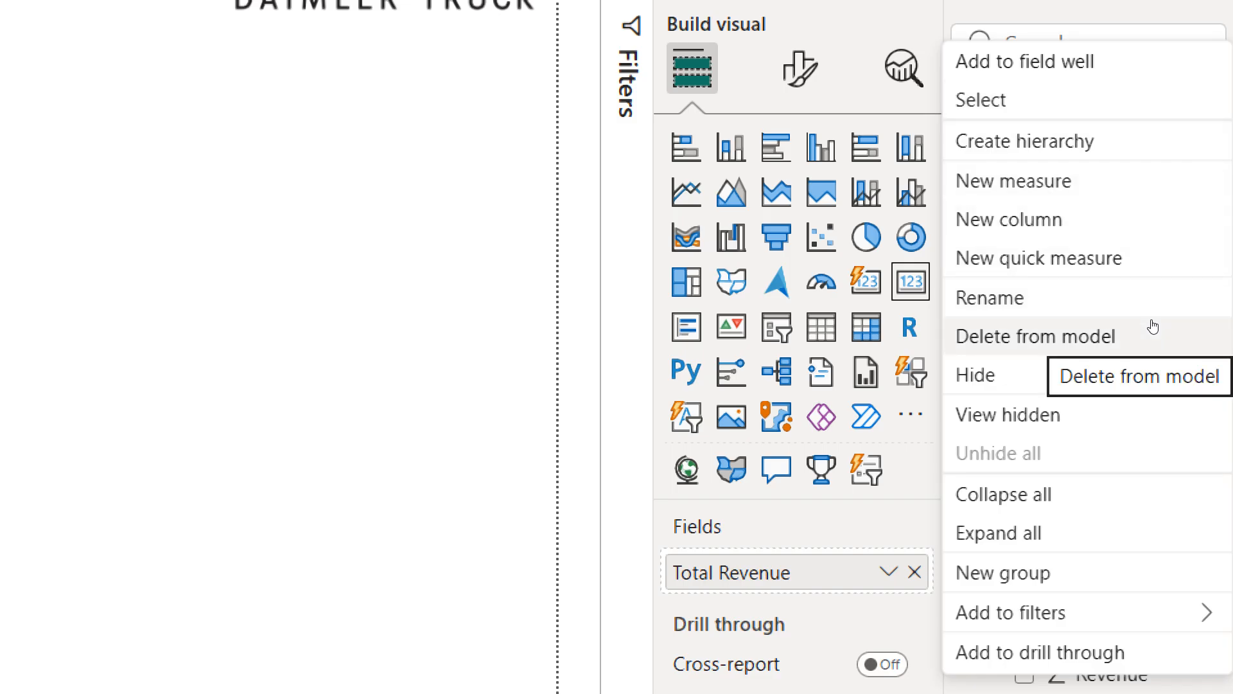
{"action": "left_click", "coordinate": [1153, 327]}
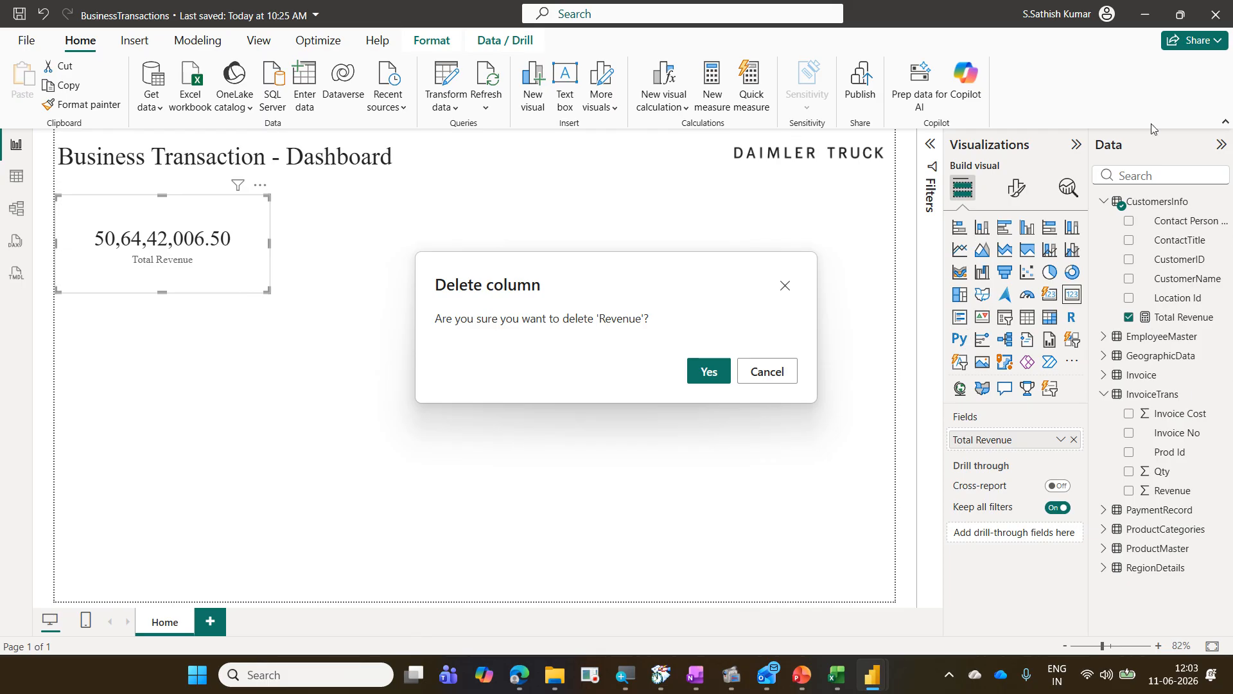
{"action": "left_click", "coordinate": [709, 370]}
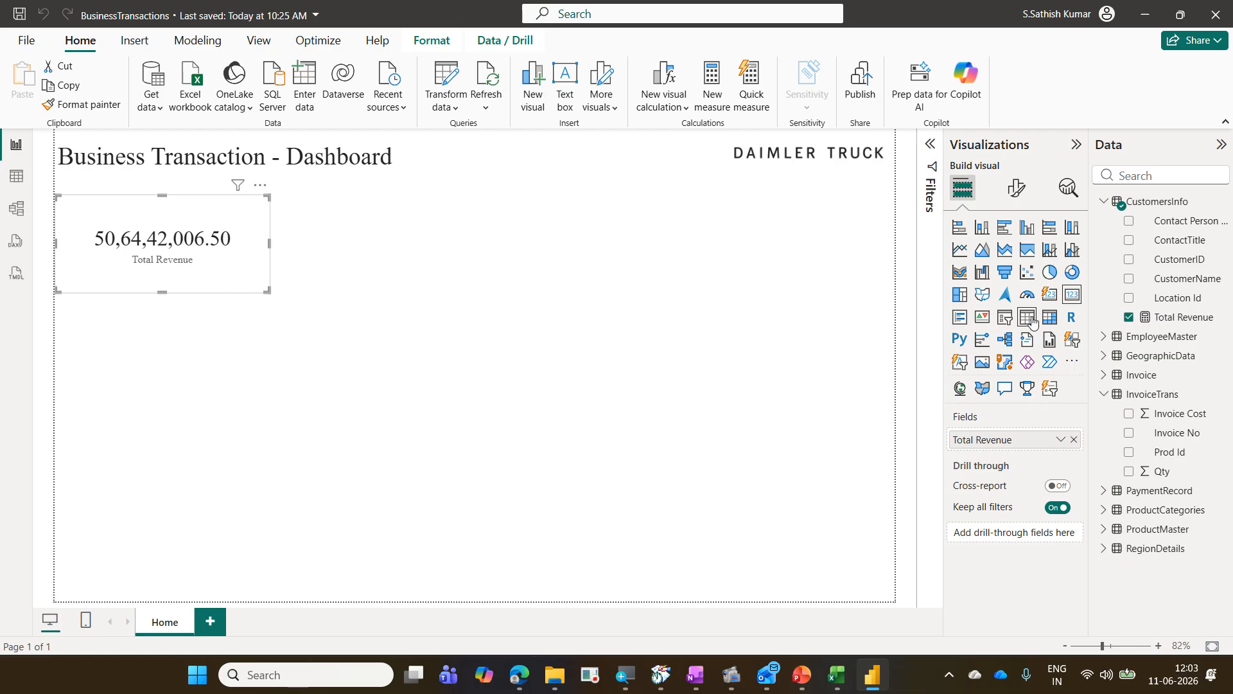
Step: Select the Total Revenue measure and examine its formula and home table settings
{"action": "left_click", "coordinate": [1198, 319]}
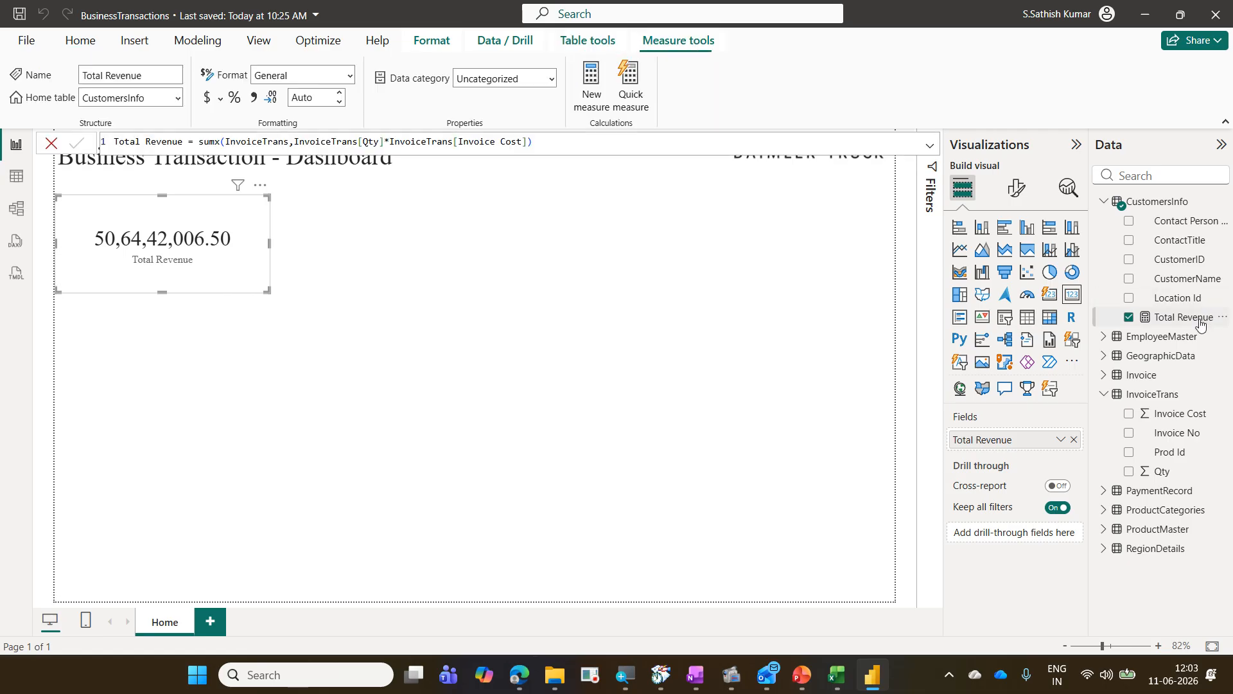
{"action": "left_click_drag", "start_coordinate": [1088, 191], "coordinate": [1209, 213]}
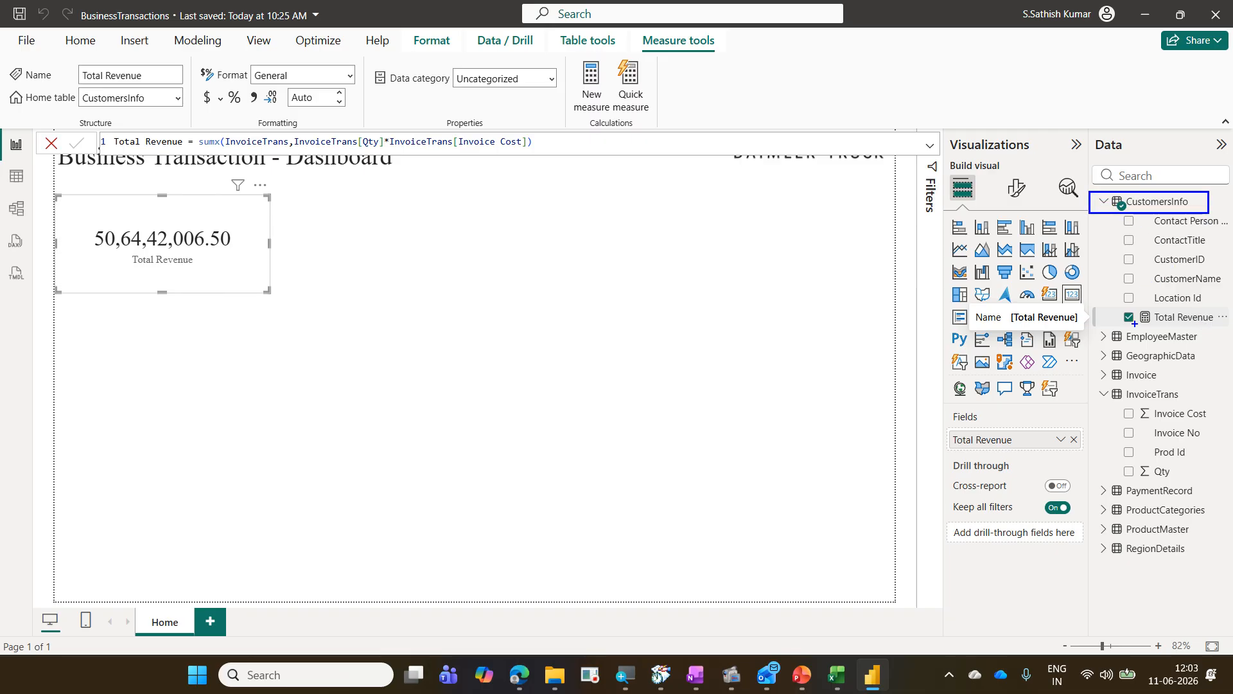
{"action": "mouse_move", "coordinate": [1120, 303]}
{"action": "left_mouse_down"}
{"action": "mouse_move", "coordinate": [1173, 328]}
{"action": "mouse_move", "coordinate": [1232, 330]}
{"action": "left_mouse_up"}
{"action": "mouse_move", "coordinate": [1119, 319]}
{"action": "left_mouse_down"}
{"action": "mouse_move", "coordinate": [1074, 366]}
{"action": "mouse_move", "coordinate": [1072, 457]}
{"action": "mouse_move", "coordinate": [1115, 475]}
{"action": "left_mouse_up"}
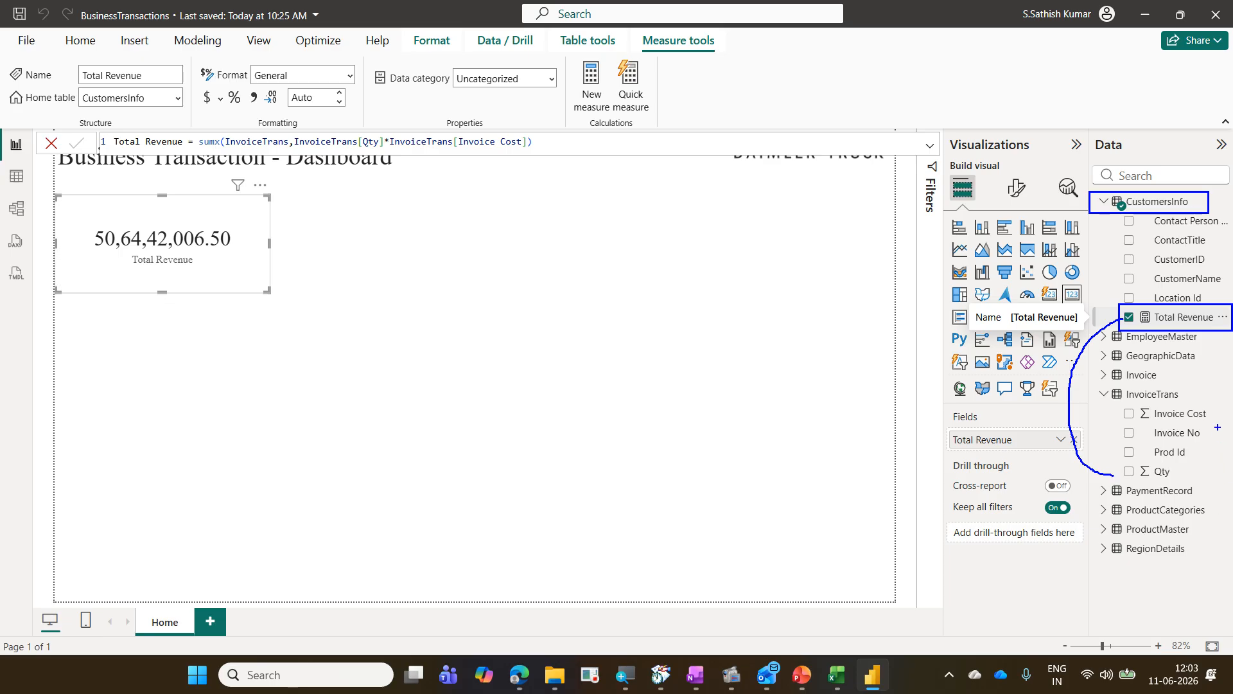
{"action": "mouse_move", "coordinate": [1213, 421]}
{"action": "left_mouse_down"}
{"action": "mouse_move", "coordinate": [1173, 492]}
{"action": "mouse_move", "coordinate": [1187, 496]}
{"action": "left_mouse_up"}
{"action": "left_click_drag", "start_coordinate": [1179, 329], "coordinate": [1202, 461]}
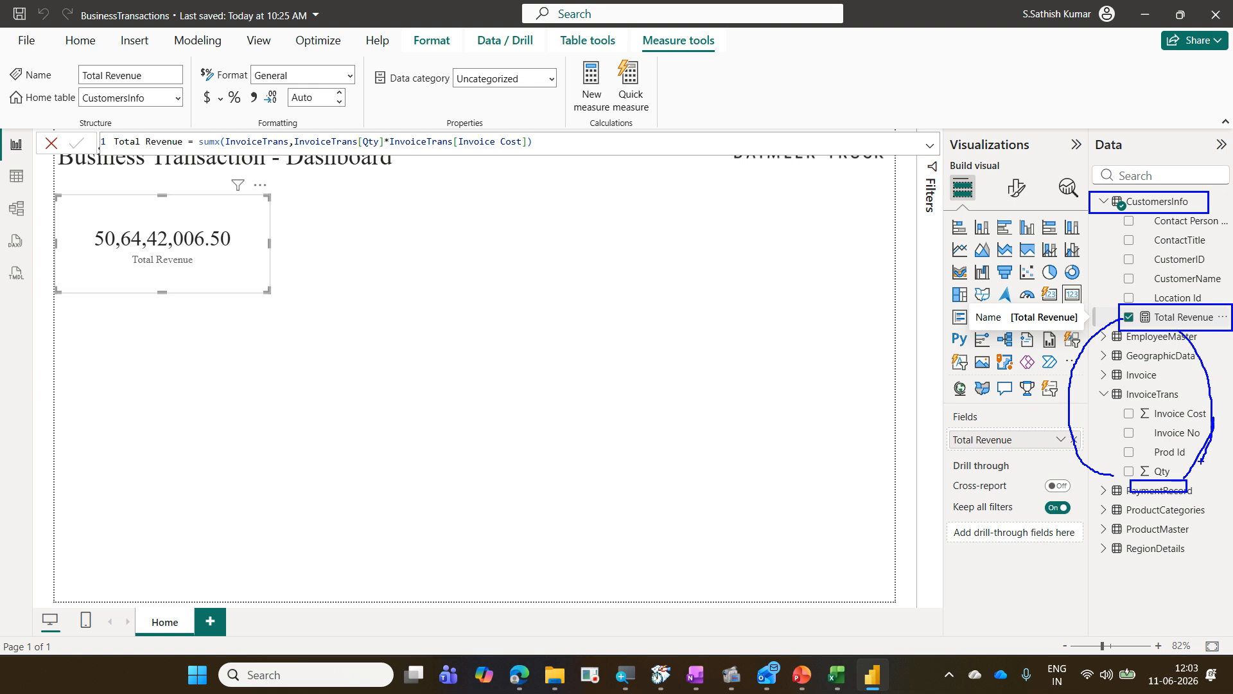
{"action": "left_click_drag", "start_coordinate": [181, 281], "coordinate": [264, 247]}
{"action": "key", "text": "Escape"}
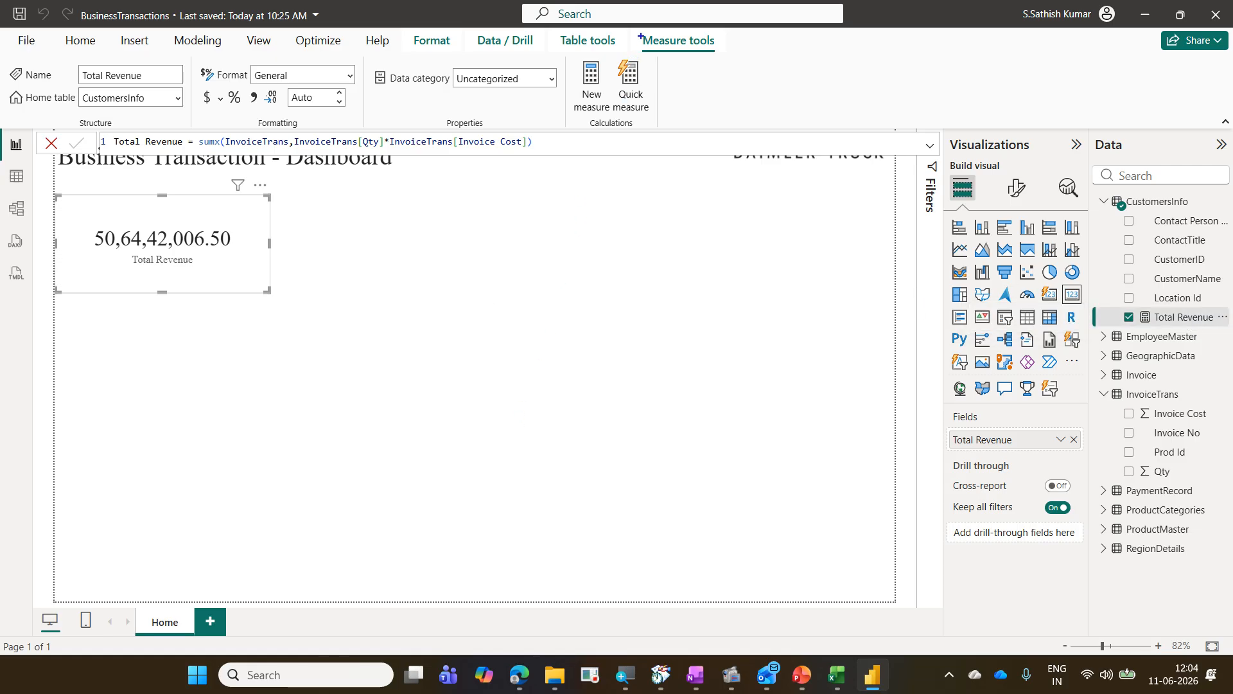
{"action": "mouse_move", "coordinate": [636, 27]}
{"action": "left_mouse_down"}
{"action": "mouse_move", "coordinate": [650, 54]}
{"action": "mouse_move", "coordinate": [724, 67]}
{"action": "mouse_move", "coordinate": [674, 79]}
{"action": "mouse_move", "coordinate": [743, 29]}
{"action": "mouse_move", "coordinate": [622, 32]}
{"action": "mouse_move", "coordinate": [652, 68]}
{"action": "left_mouse_up"}
{"action": "left_click_drag", "start_coordinate": [1095, 306], "coordinate": [1230, 338]}
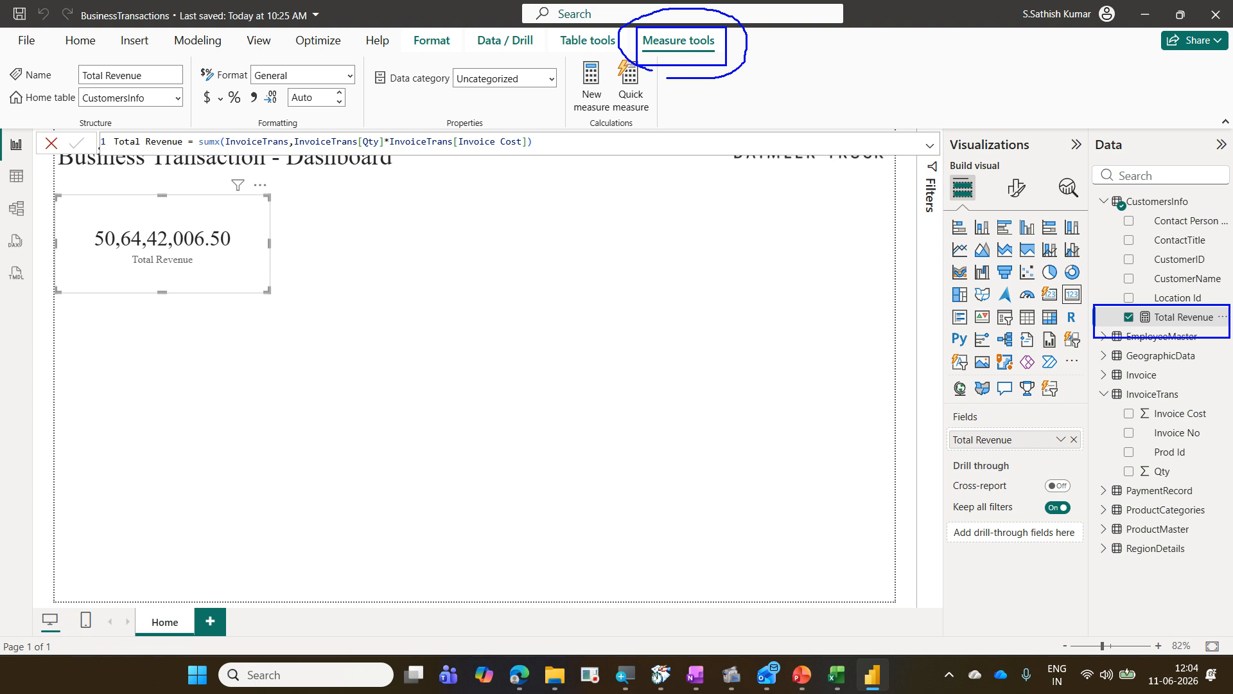
{"action": "mouse_move", "coordinate": [6, 83]}
{"action": "left_mouse_down"}
{"action": "mouse_move", "coordinate": [110, 116]}
{"action": "mouse_move", "coordinate": [184, 116]}
{"action": "left_mouse_up"}
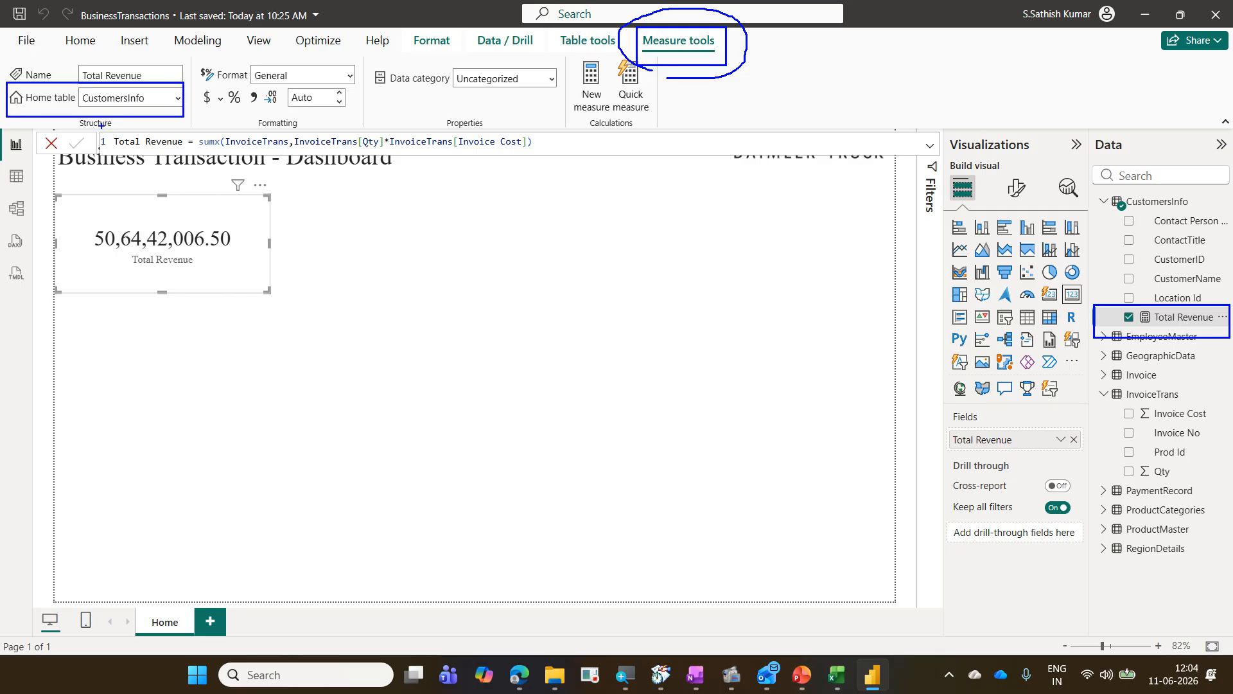
{"action": "mouse_move", "coordinate": [93, 115]}
{"action": "left_mouse_down"}
{"action": "mouse_move", "coordinate": [162, 108]}
{"action": "mouse_move", "coordinate": [138, 76]}
{"action": "mouse_move", "coordinate": [84, 74]}
{"action": "mouse_move", "coordinate": [65, 95]}
{"action": "mouse_move", "coordinate": [88, 115]}
{"action": "left_mouse_up"}
{"action": "key", "text": "Escape"}
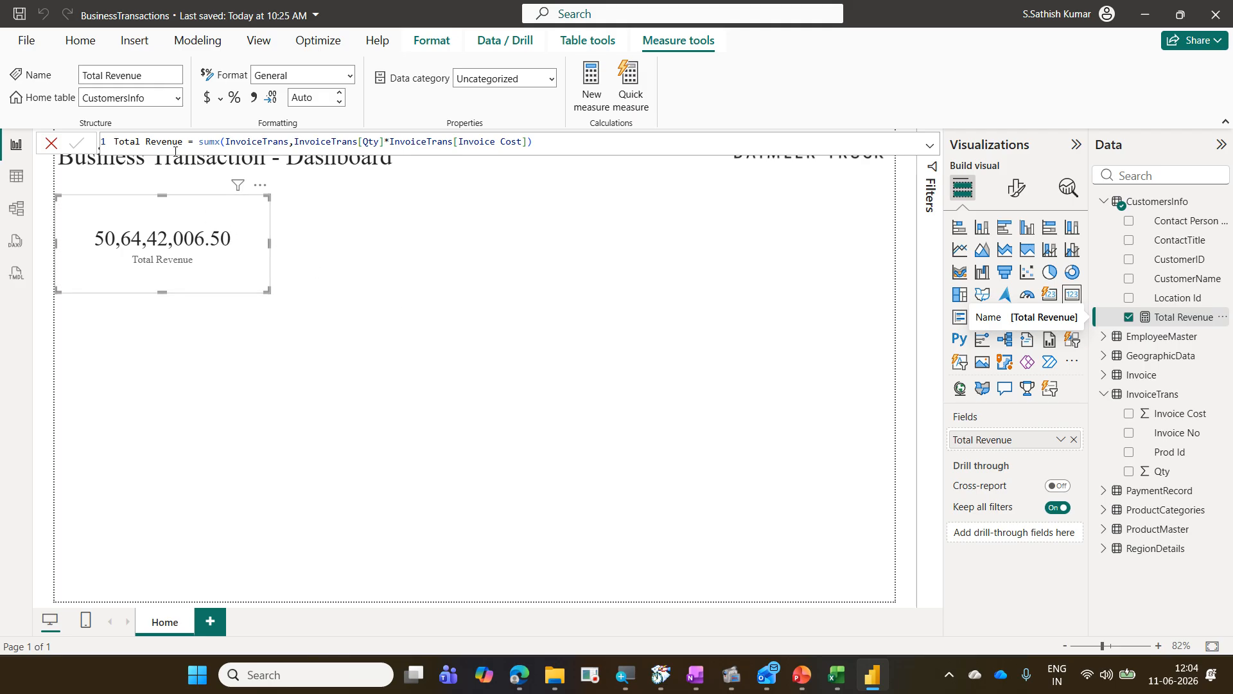
Step: Change the Total Revenue measure's home table to InvoiceTrans
{"action": "left_click", "coordinate": [177, 98]}
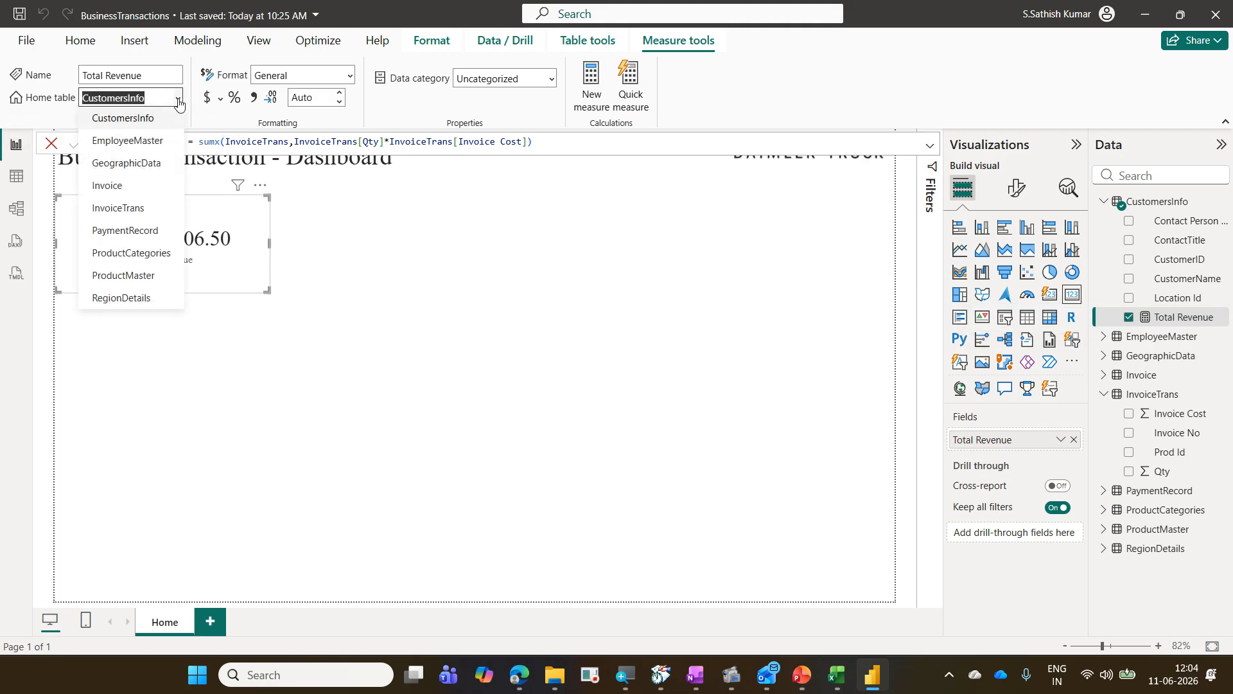
{"action": "left_click", "coordinate": [150, 209]}
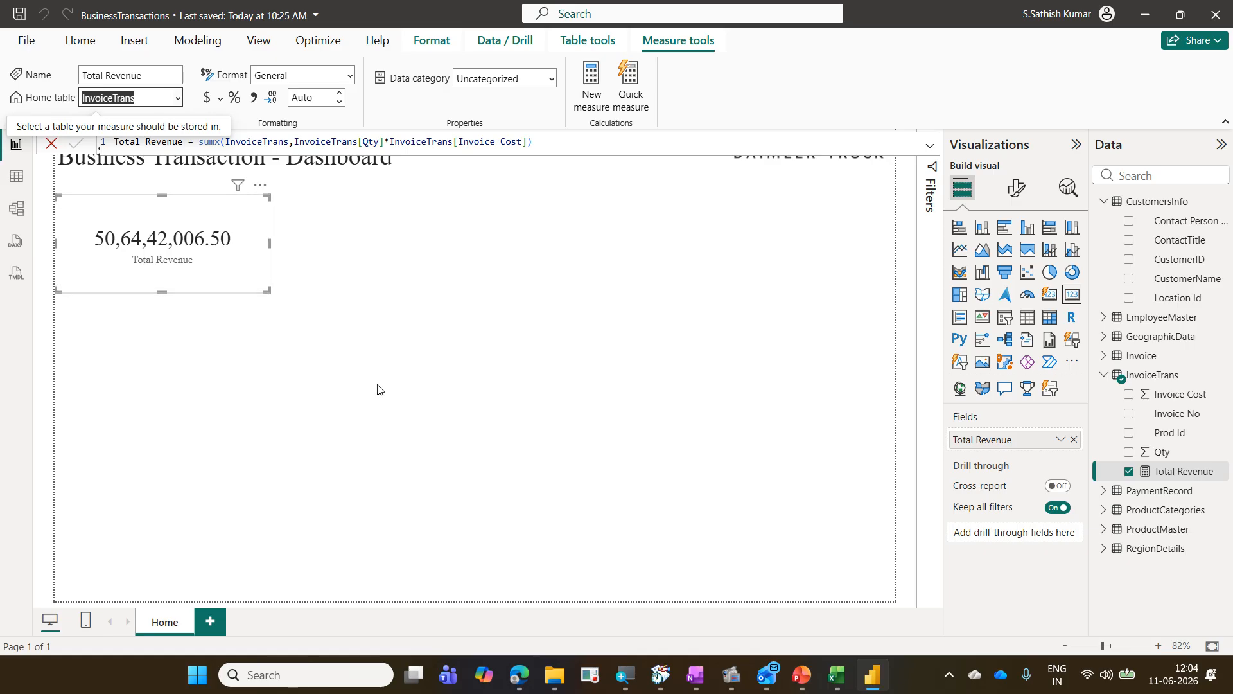
{"action": "left_click_drag", "start_coordinate": [88, 218], "coordinate": [230, 274]}
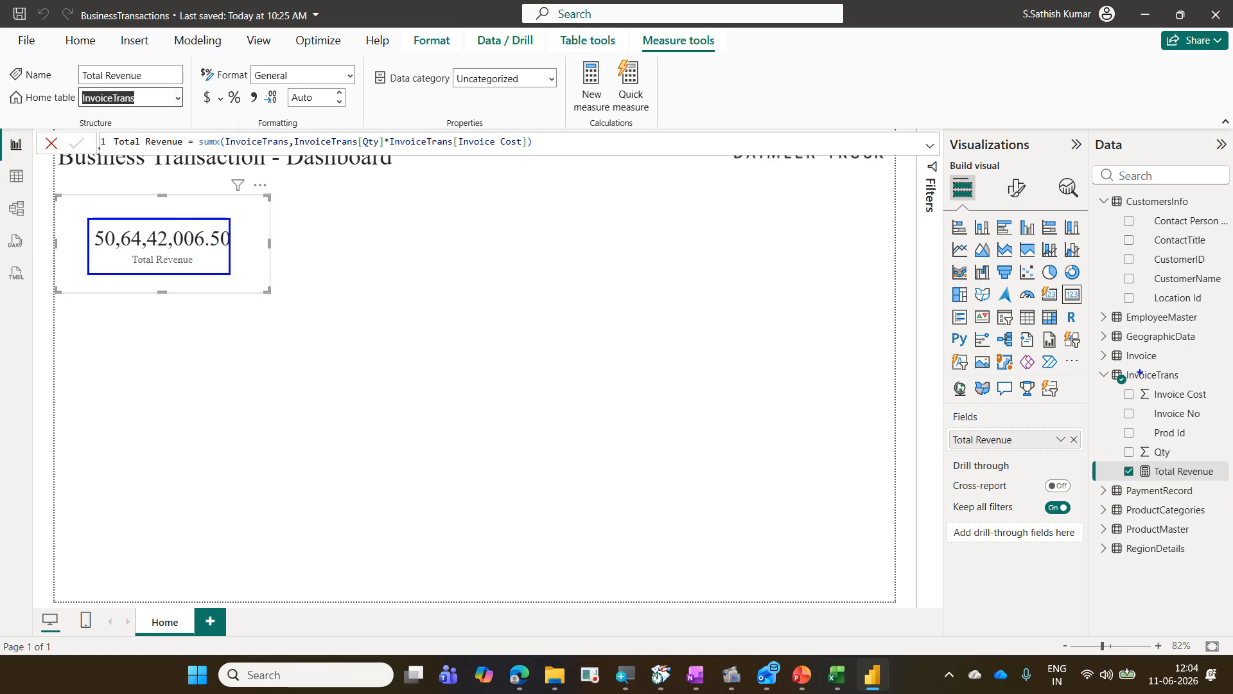
{"action": "mouse_move", "coordinate": [1125, 289]}
{"action": "left_mouse_down"}
{"action": "mouse_move", "coordinate": [1093, 311]}
{"action": "mouse_move", "coordinate": [1090, 439]}
{"action": "mouse_move", "coordinate": [1108, 460]}
{"action": "left_mouse_up"}
{"action": "key", "text": "Escape"}
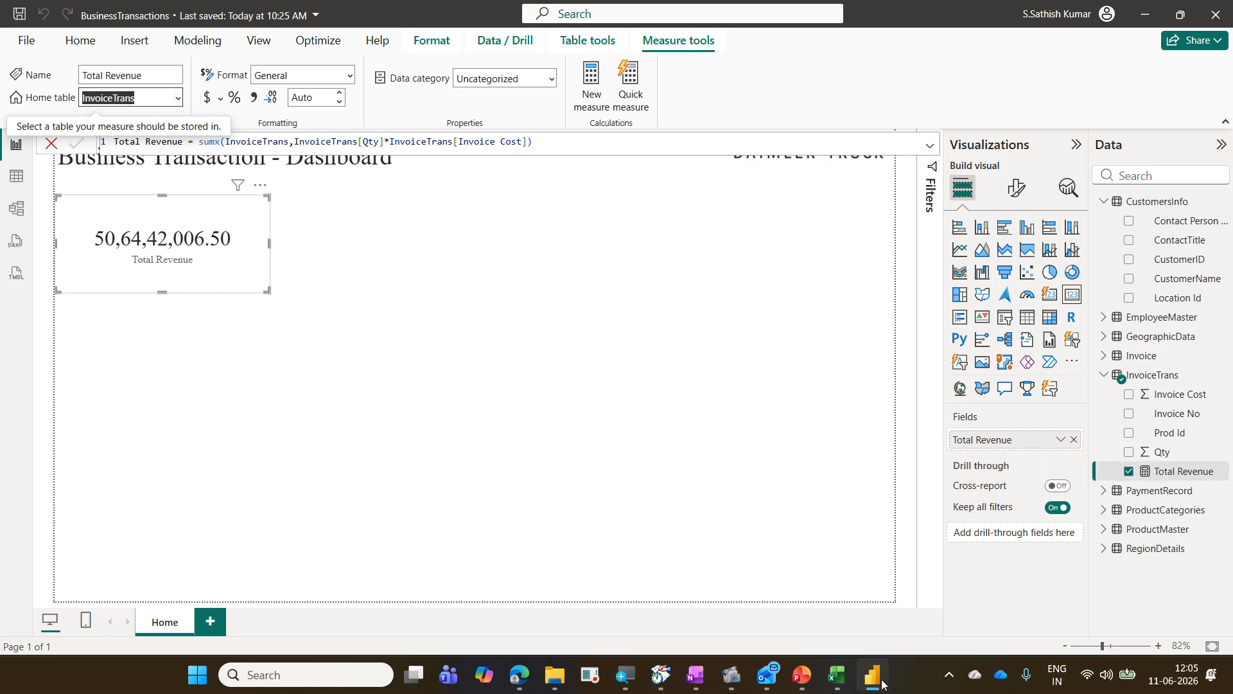
Step: Expand the ProductMaster table in the field list and open table view of InvoiceTrans
{"action": "left_click", "coordinate": [838, 674]}
{"action": "left_click", "coordinate": [838, 675]}
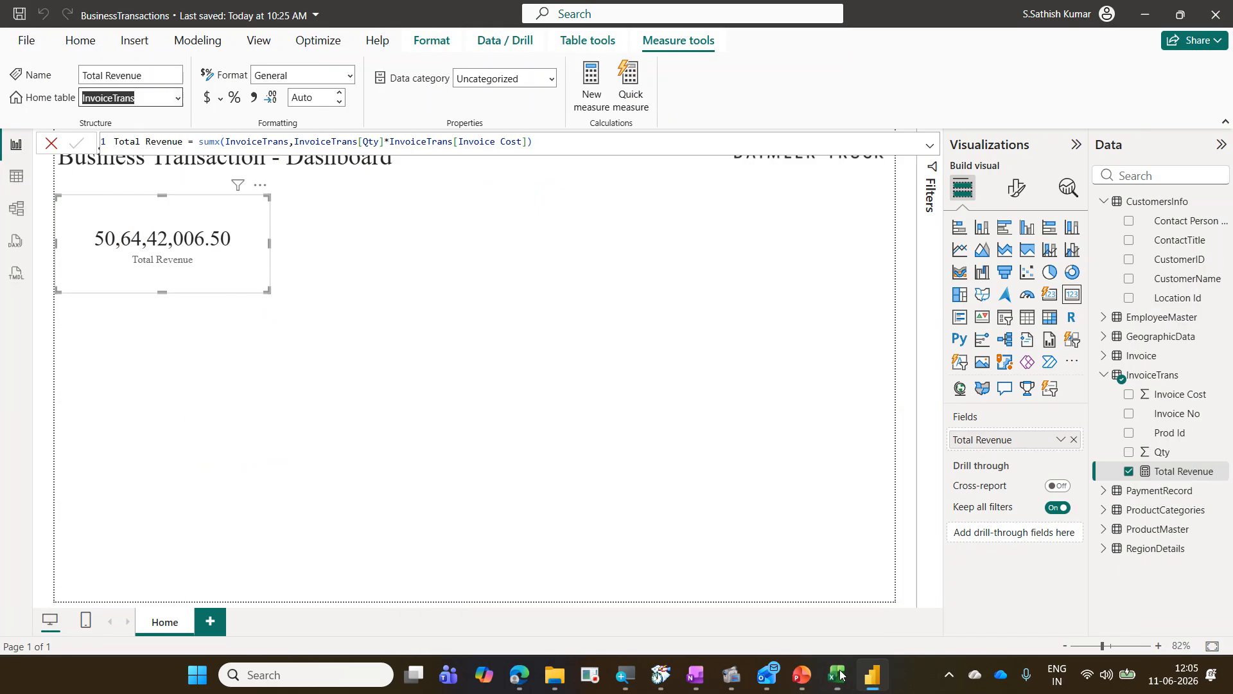
{"action": "mouse_move", "coordinate": [971, 471]}
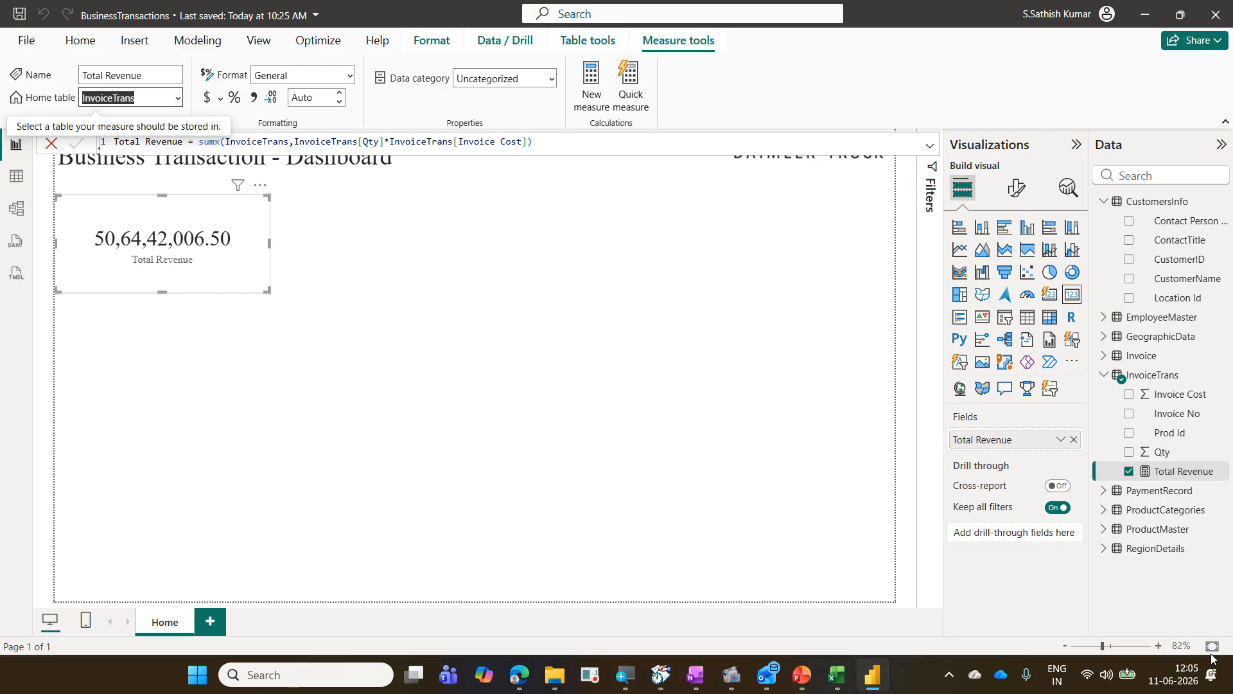
{"action": "left_click", "coordinate": [1104, 530]}
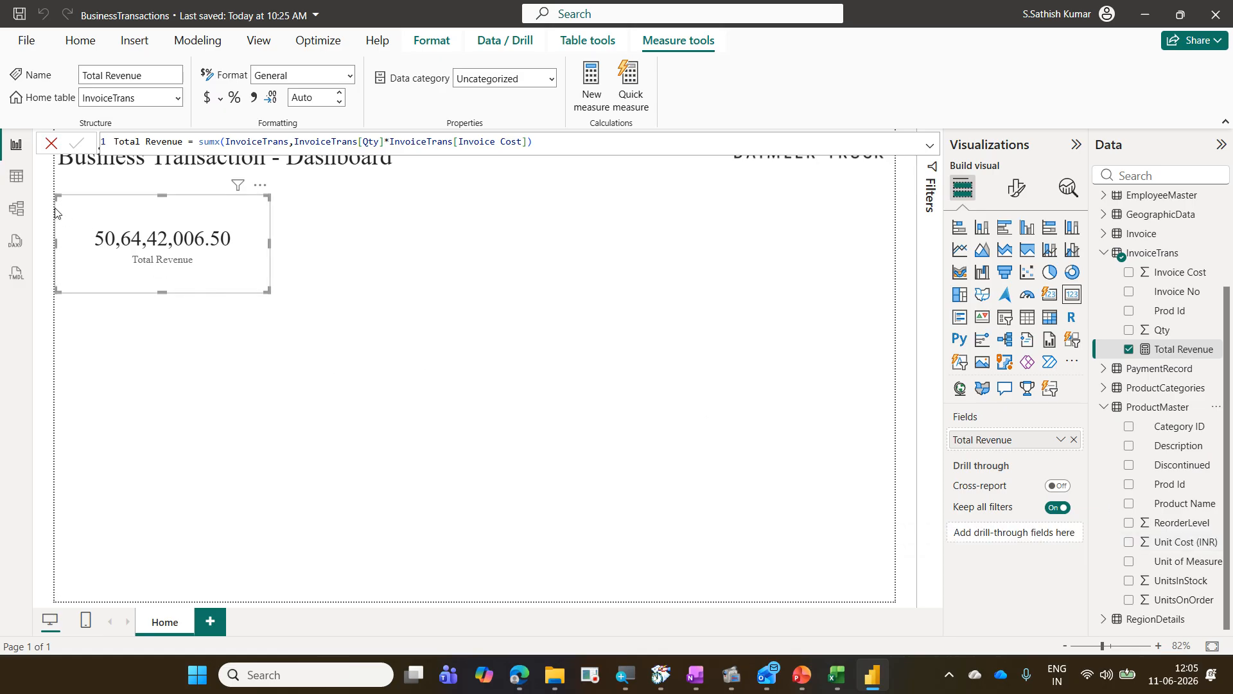
{"action": "left_click", "coordinate": [20, 187]}
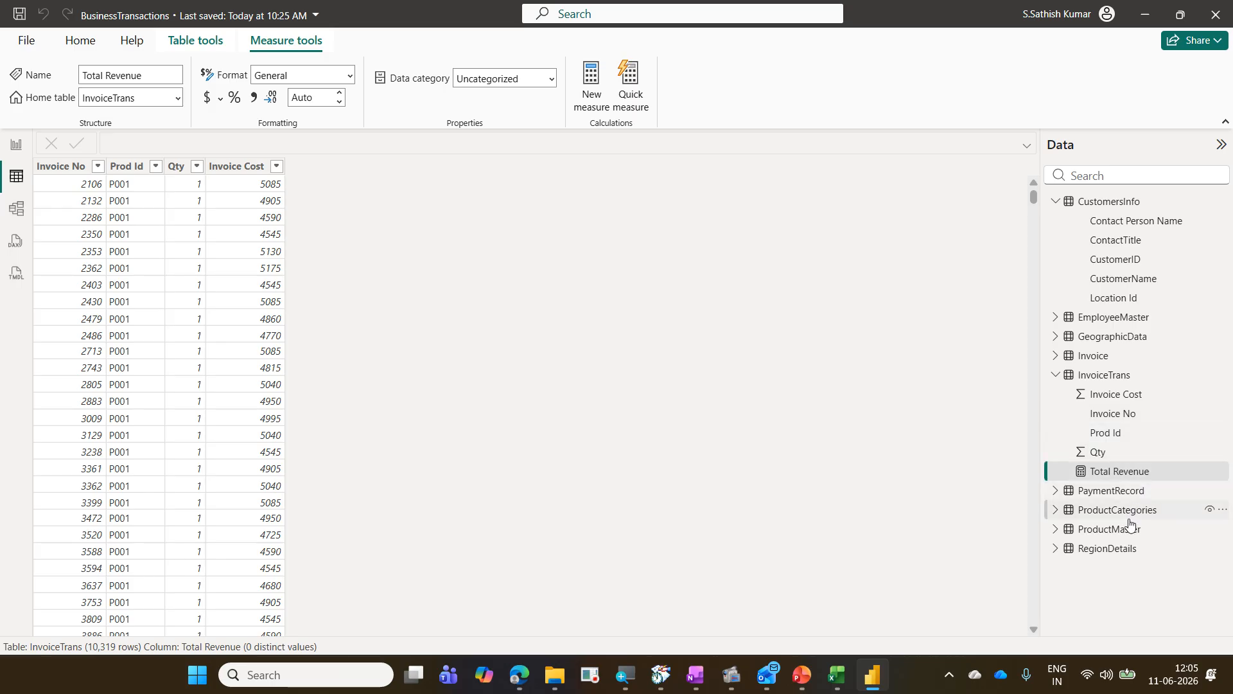
Step: Open the ProductMaster table in table view and examine its product names, units and Unit Cost (INR) column
{"action": "left_click", "coordinate": [1110, 528]}
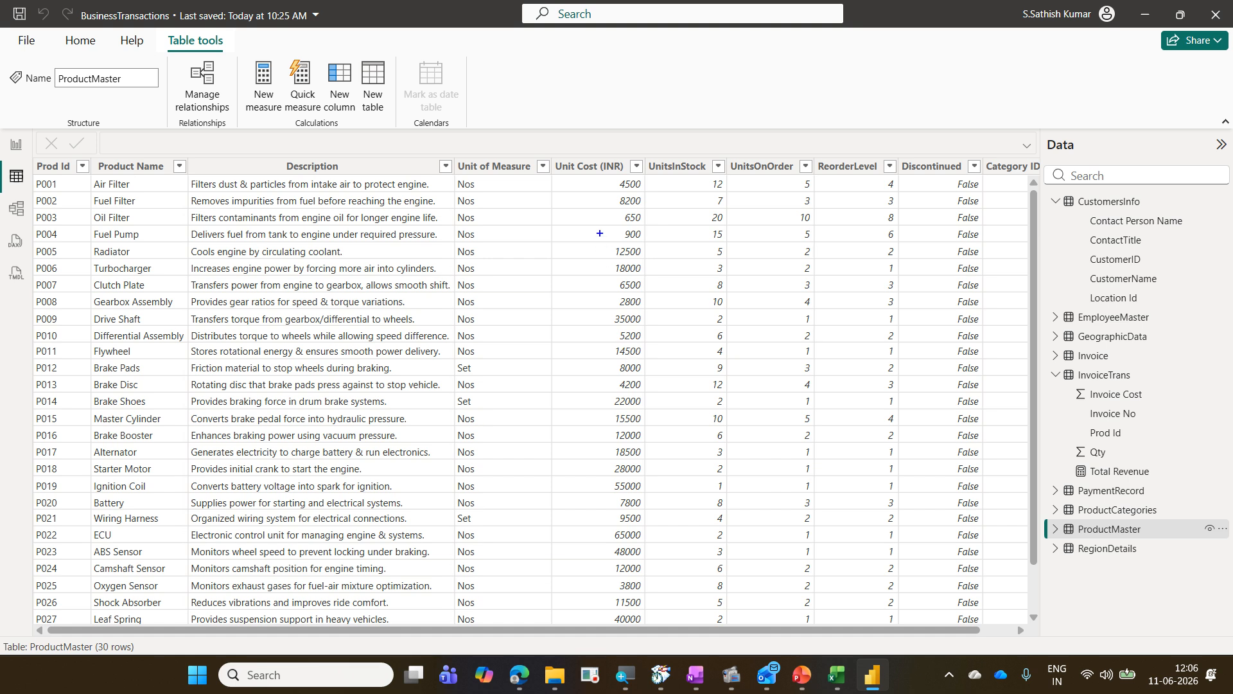
{"action": "left_click_drag", "start_coordinate": [560, 169], "coordinate": [658, 608]}
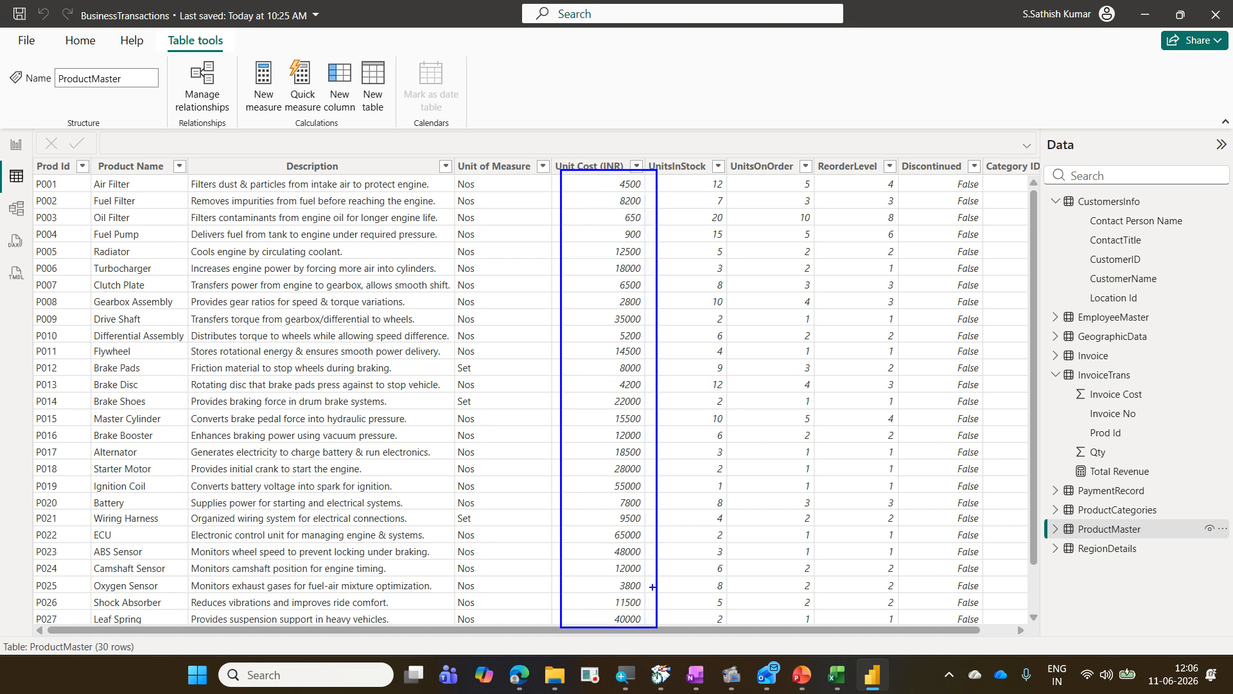
{"action": "mouse_move", "coordinate": [102, 197]}
{"action": "left_mouse_down"}
{"action": "mouse_move", "coordinate": [138, 187]}
{"action": "mouse_move", "coordinate": [84, 172]}
{"action": "mouse_move", "coordinate": [101, 197]}
{"action": "left_mouse_up"}
{"action": "mouse_move", "coordinate": [627, 201]}
{"action": "left_mouse_down"}
{"action": "mouse_move", "coordinate": [647, 186]}
{"action": "mouse_move", "coordinate": [621, 171]}
{"action": "mouse_move", "coordinate": [618, 196]}
{"action": "left_mouse_up"}
{"action": "mouse_move", "coordinate": [470, 192]}
{"action": "left_mouse_down"}
{"action": "mouse_move", "coordinate": [468, 174]}
{"action": "mouse_move", "coordinate": [458, 196]}
{"action": "mouse_move", "coordinate": [471, 196]}
{"action": "left_mouse_up"}
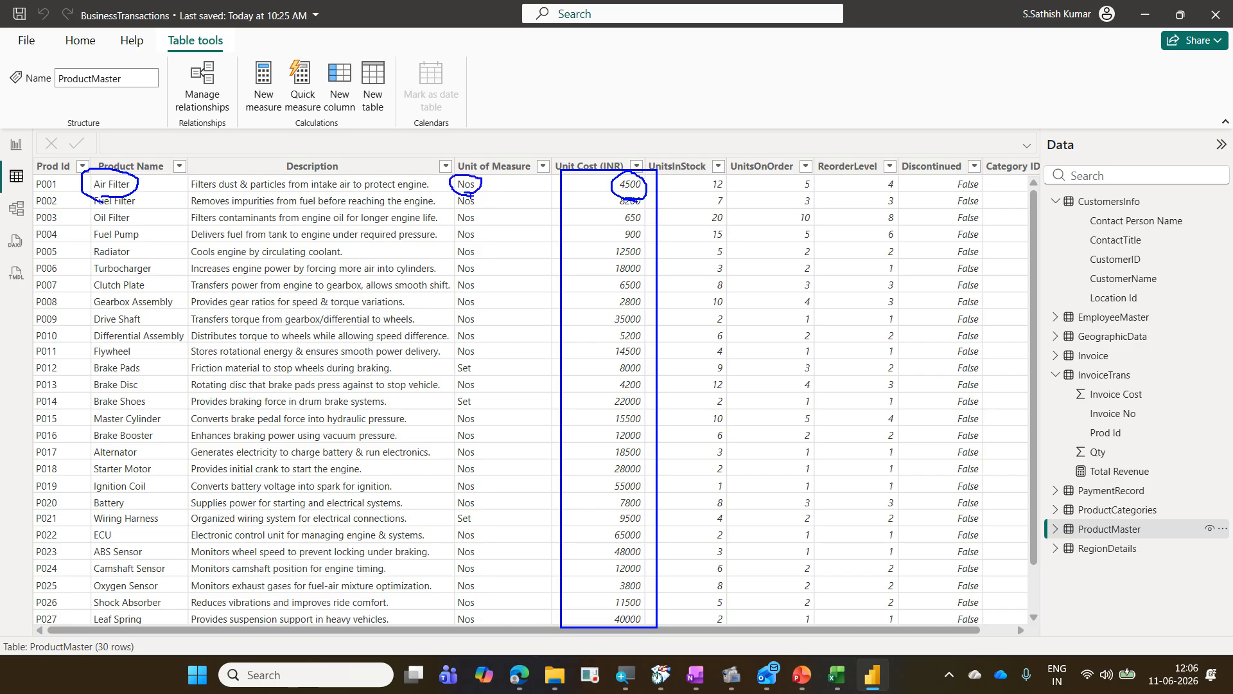
{"action": "key", "text": "Escape"}
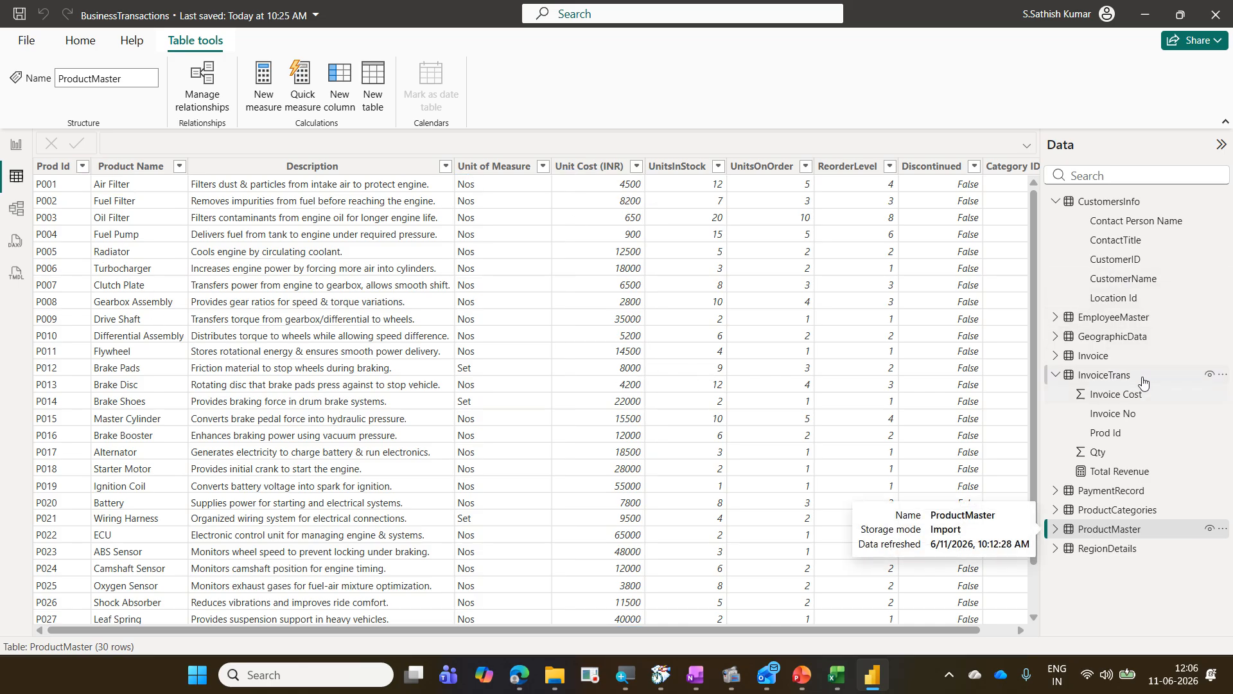
Step: Open the InvoiceTrans table in table view and examine its invoice, product ID, quantity and cost rows
{"action": "left_click", "coordinate": [1121, 360]}
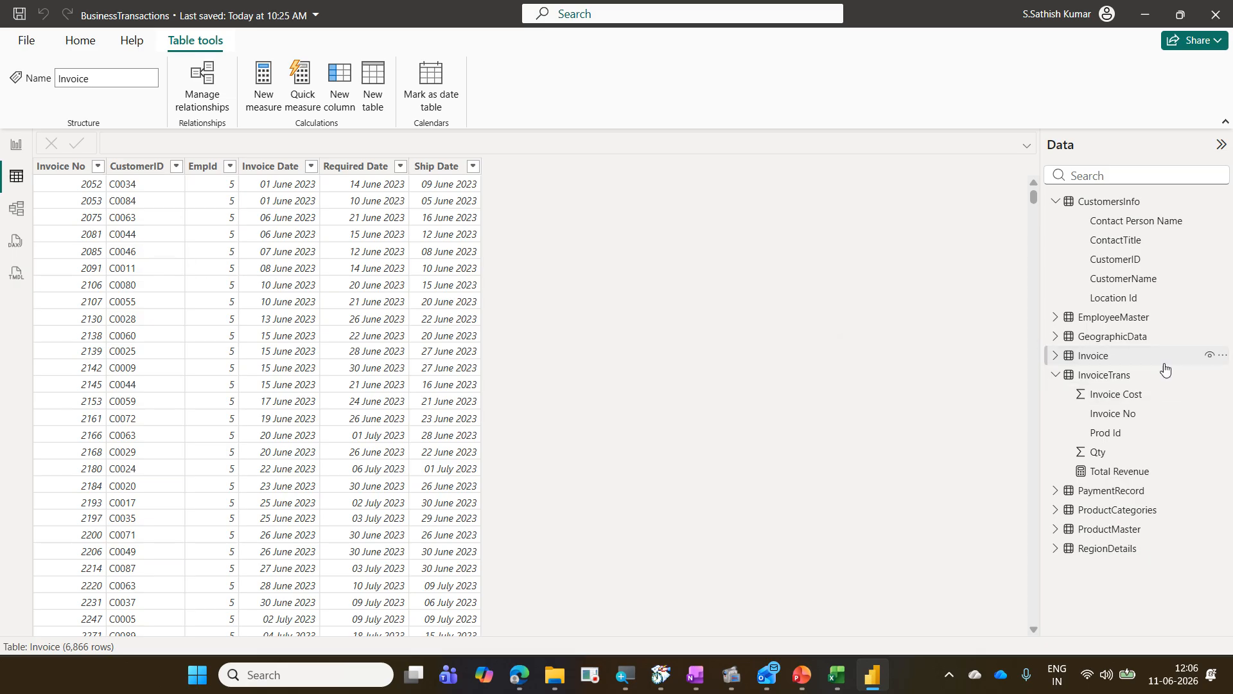
{"action": "left_click", "coordinate": [1113, 378]}
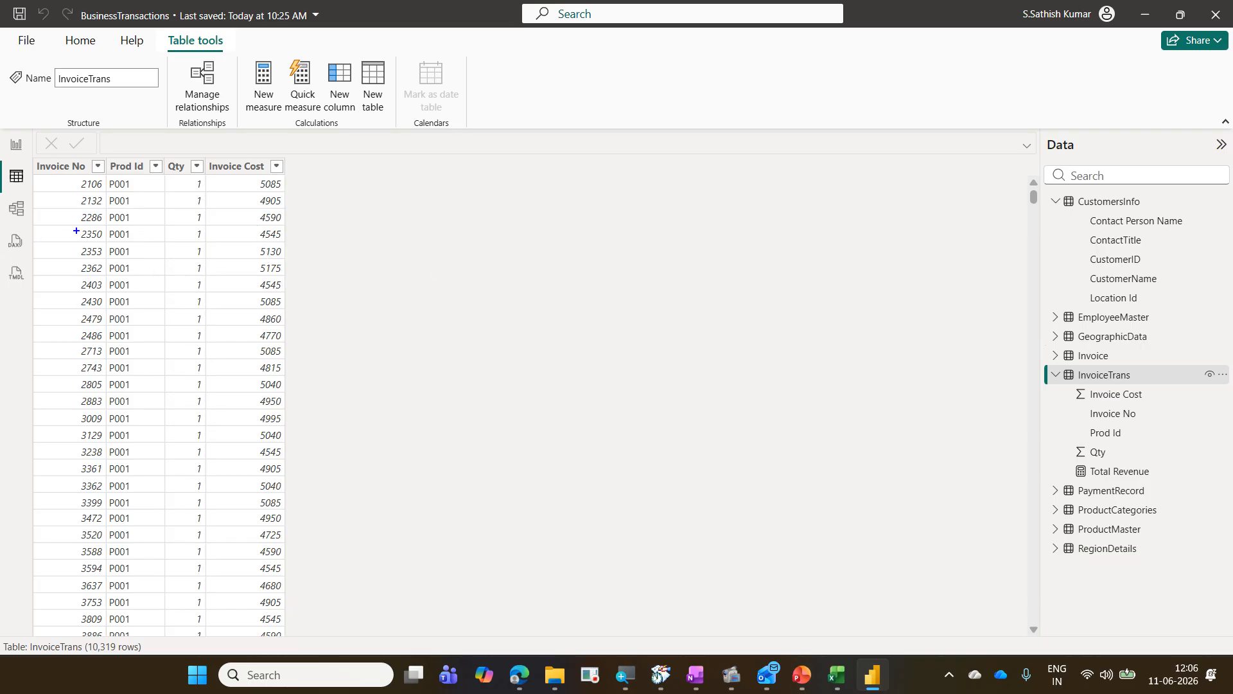
{"action": "left_click", "coordinate": [106, 178]}
{"action": "left_click_drag", "start_coordinate": [72, 175], "coordinate": [106, 194]}
{"action": "mouse_move", "coordinate": [249, 174]}
{"action": "left_mouse_down"}
{"action": "mouse_move", "coordinate": [297, 193]}
{"action": "mouse_move", "coordinate": [314, 172]}
{"action": "left_mouse_up"}
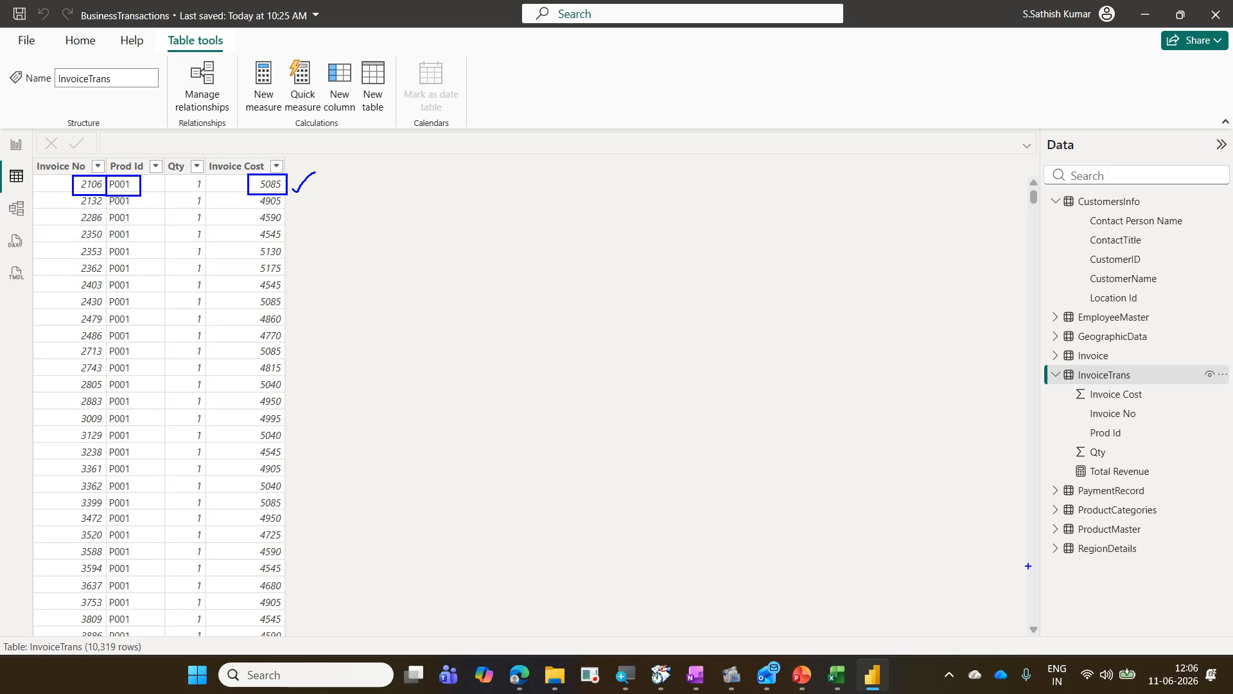
{"action": "left_click_drag", "start_coordinate": [1054, 524], "coordinate": [1144, 541]}
{"action": "key", "text": "Escape"}
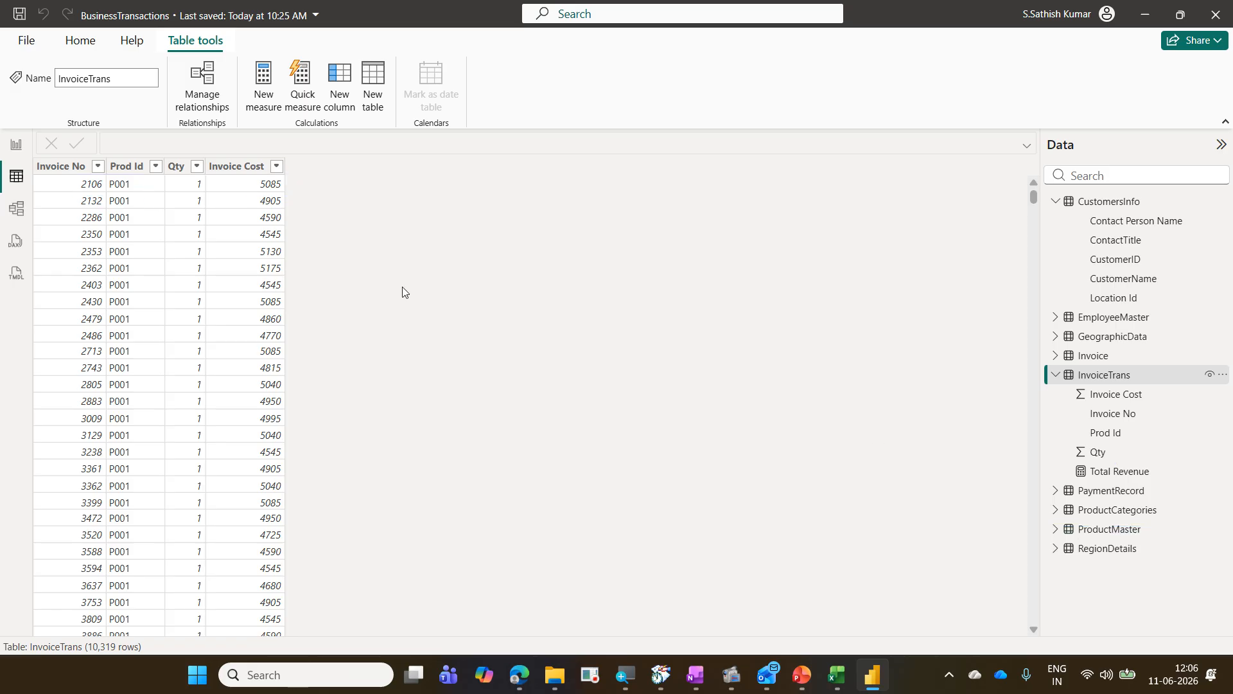
Step: Switch to report view and examine the Qty field of InvoiceTrans and Unit Cost (INR) of ProductMaster
{"action": "left_click", "coordinate": [16, 144]}
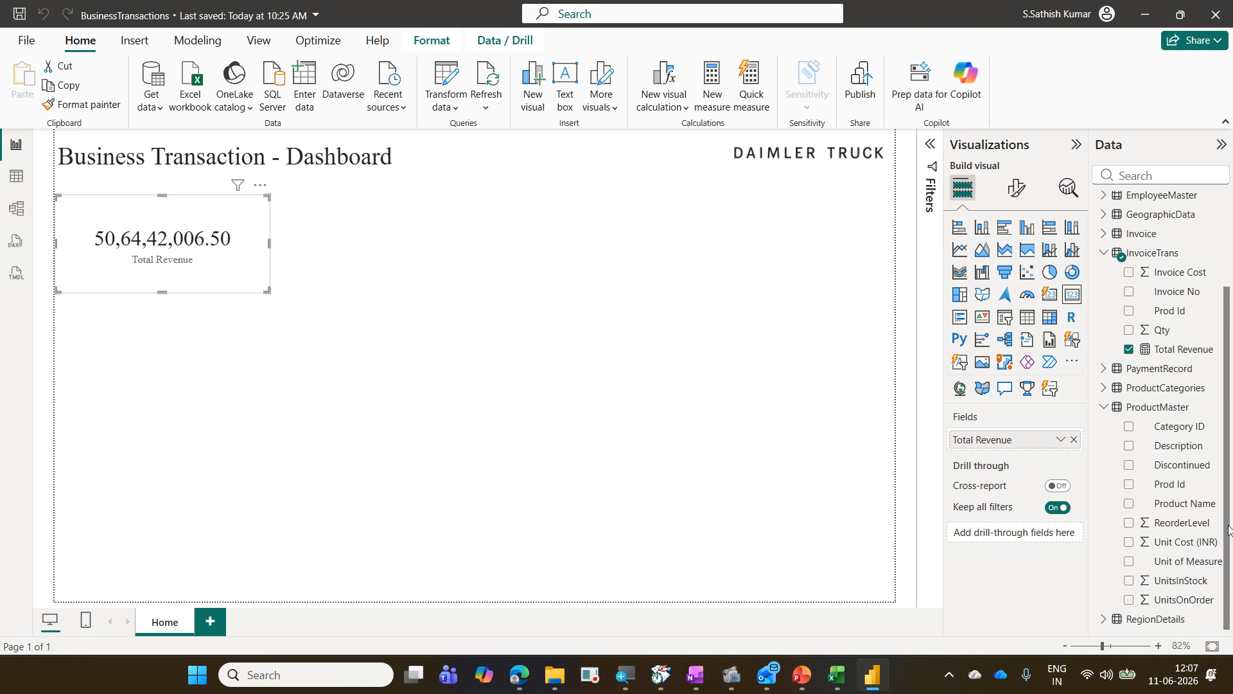
{"action": "left_click_drag", "start_coordinate": [1117, 322], "coordinate": [1183, 341]}
{"action": "mouse_move", "coordinate": [1098, 244]}
{"action": "left_mouse_down"}
{"action": "mouse_move", "coordinate": [1128, 262]}
{"action": "mouse_move", "coordinate": [1193, 268]}
{"action": "left_mouse_up"}
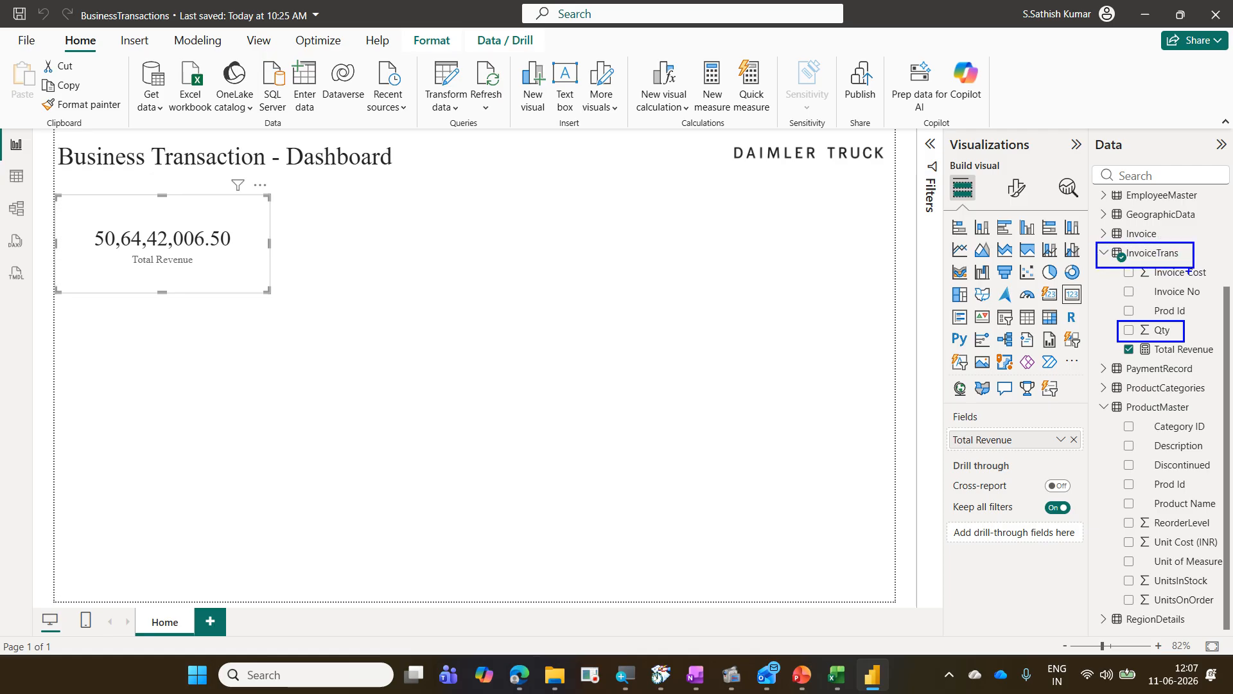
{"action": "left_click_drag", "start_coordinate": [1118, 532], "coordinate": [1222, 558]}
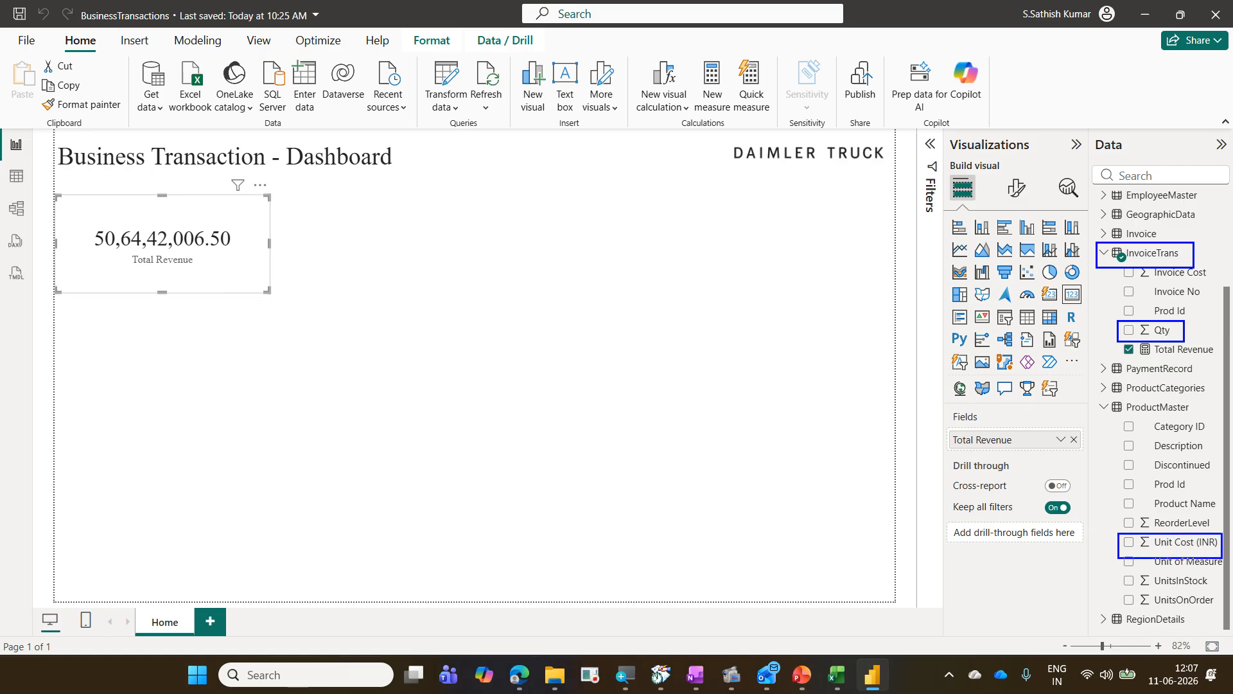
{"action": "left_click_drag", "start_coordinate": [1095, 399], "coordinate": [1194, 418]}
{"action": "left_click_drag", "start_coordinate": [1119, 270], "coordinate": [1146, 313]}
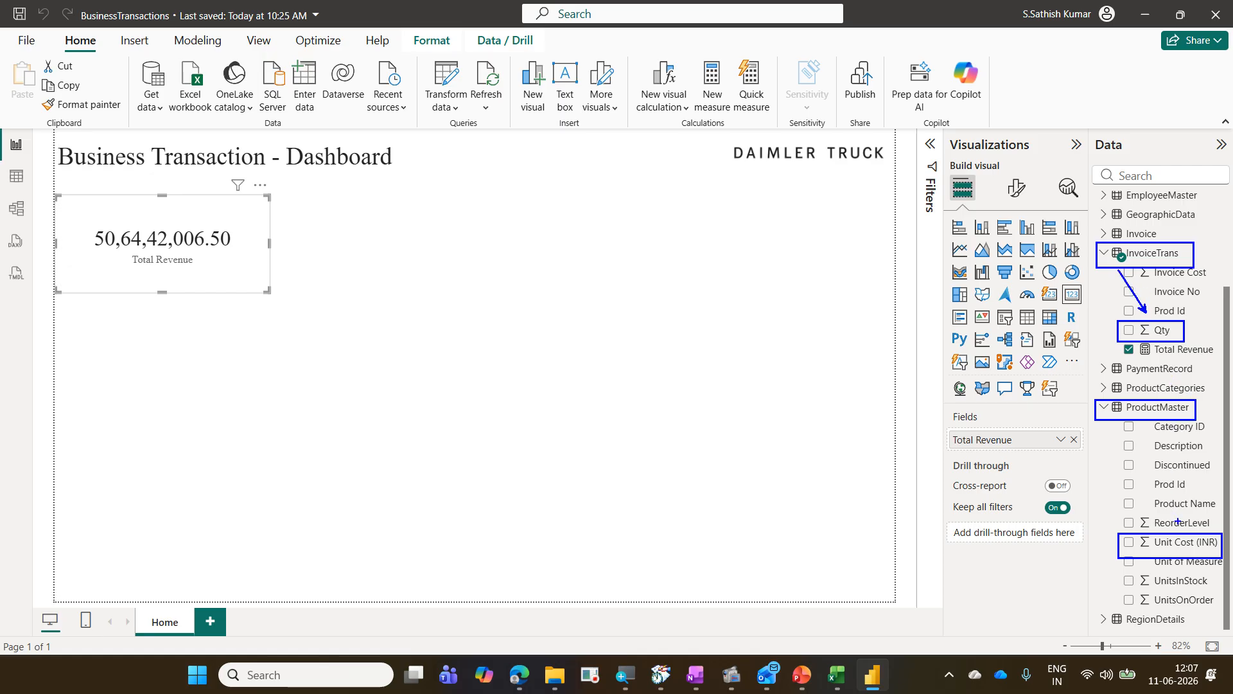
{"action": "left_click_drag", "start_coordinate": [1179, 523], "coordinate": [1132, 426]}
{"action": "mouse_move", "coordinate": [1118, 333]}
{"action": "left_mouse_down"}
{"action": "mouse_move", "coordinate": [1059, 432]}
{"action": "mouse_move", "coordinate": [1103, 542]}
{"action": "left_mouse_up"}
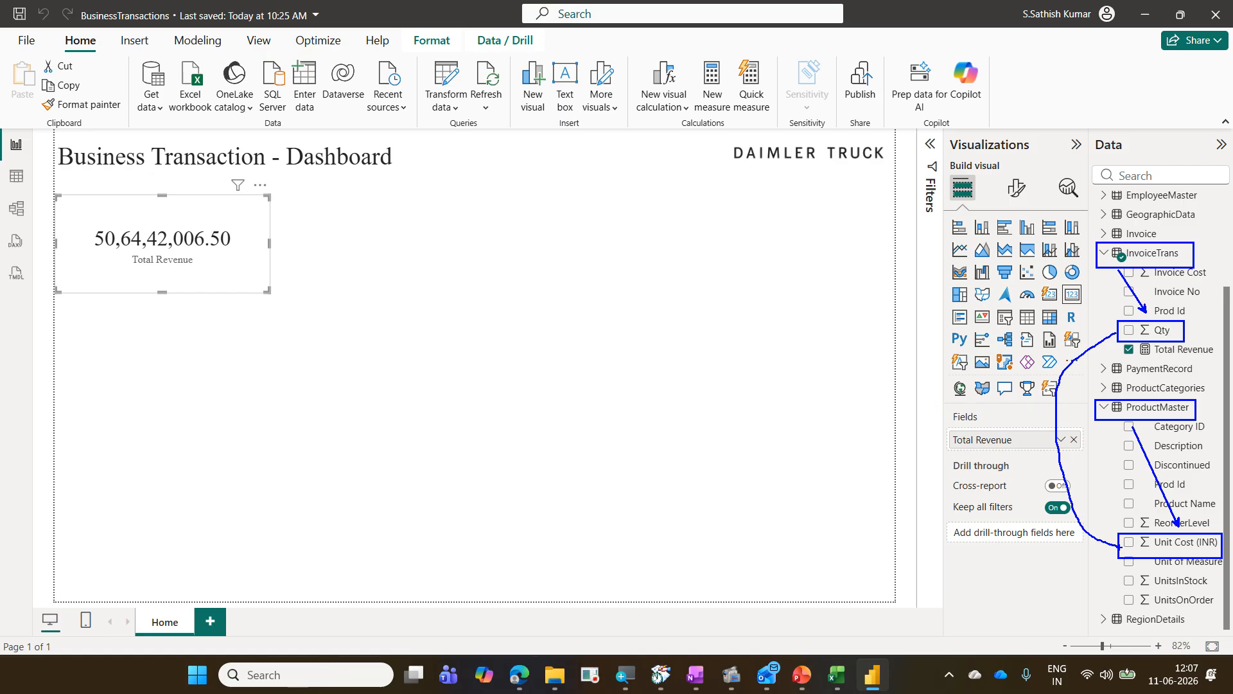
{"action": "key", "text": "Escape"}
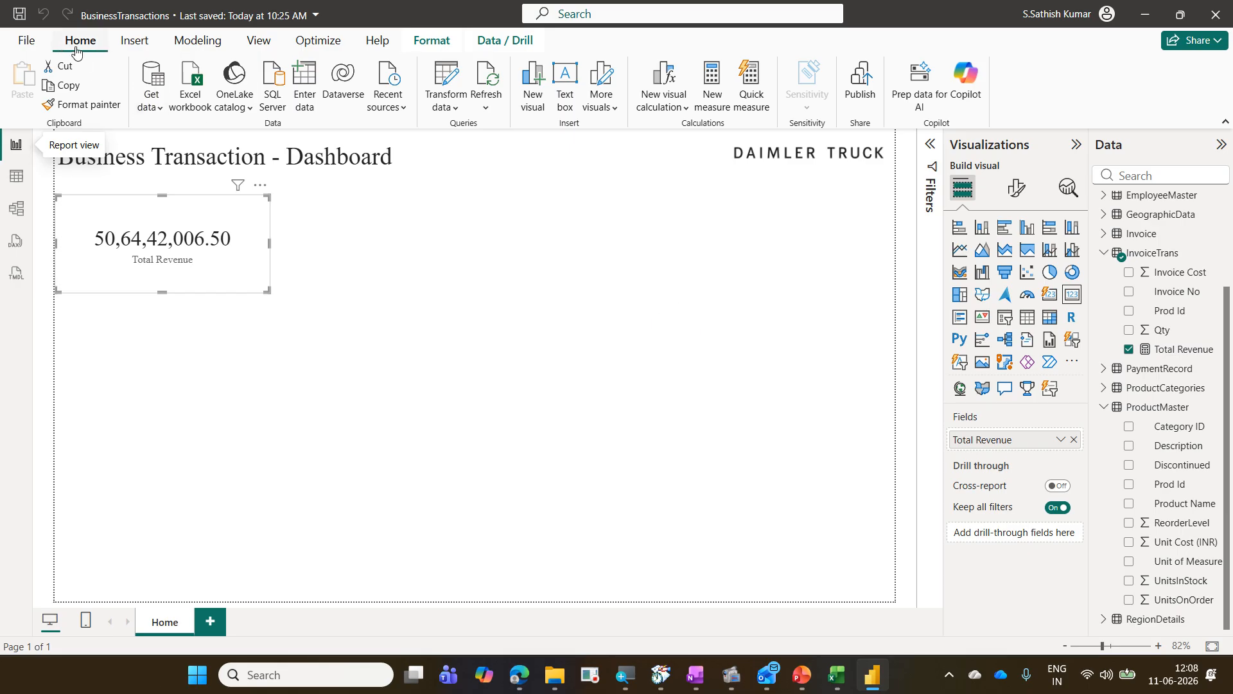
Step: Create a new measure named Target Revenue and start its formula with the SUMX function
{"action": "left_click", "coordinate": [722, 109]}
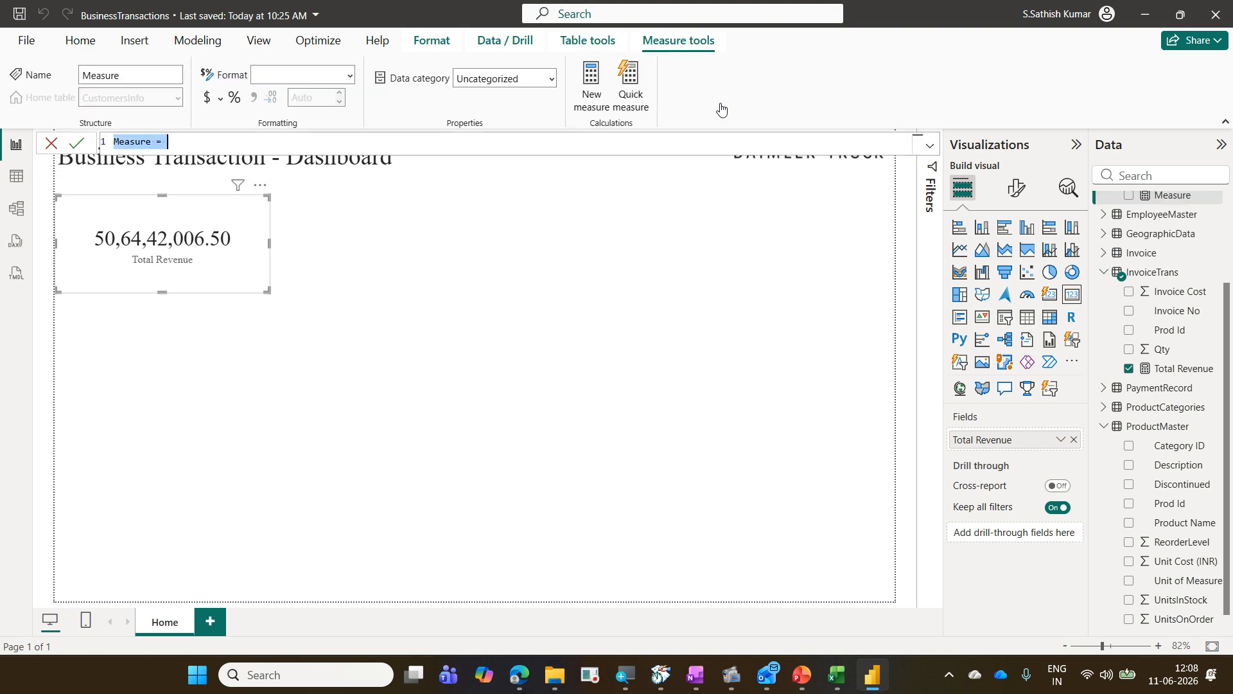
{"action": "scroll", "coordinate": [1146, 230], "scroll_direction": "up", "scroll_amount": 2}
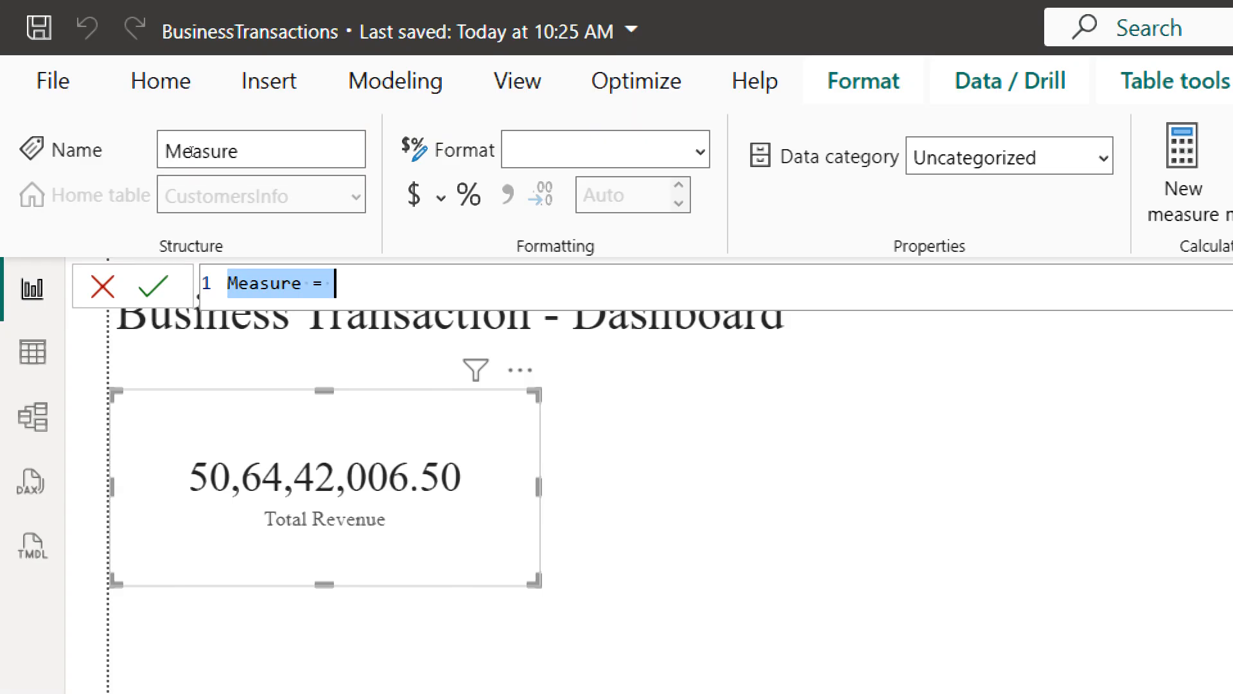
{"action": "key", "text": "Home"}
{"action": "key", "text": "shift+Right"}
{"action": "key", "text": "shift+Right"}
{"action": "key", "text": "shift+Right"}
{"action": "key", "text": "shift+Right"}
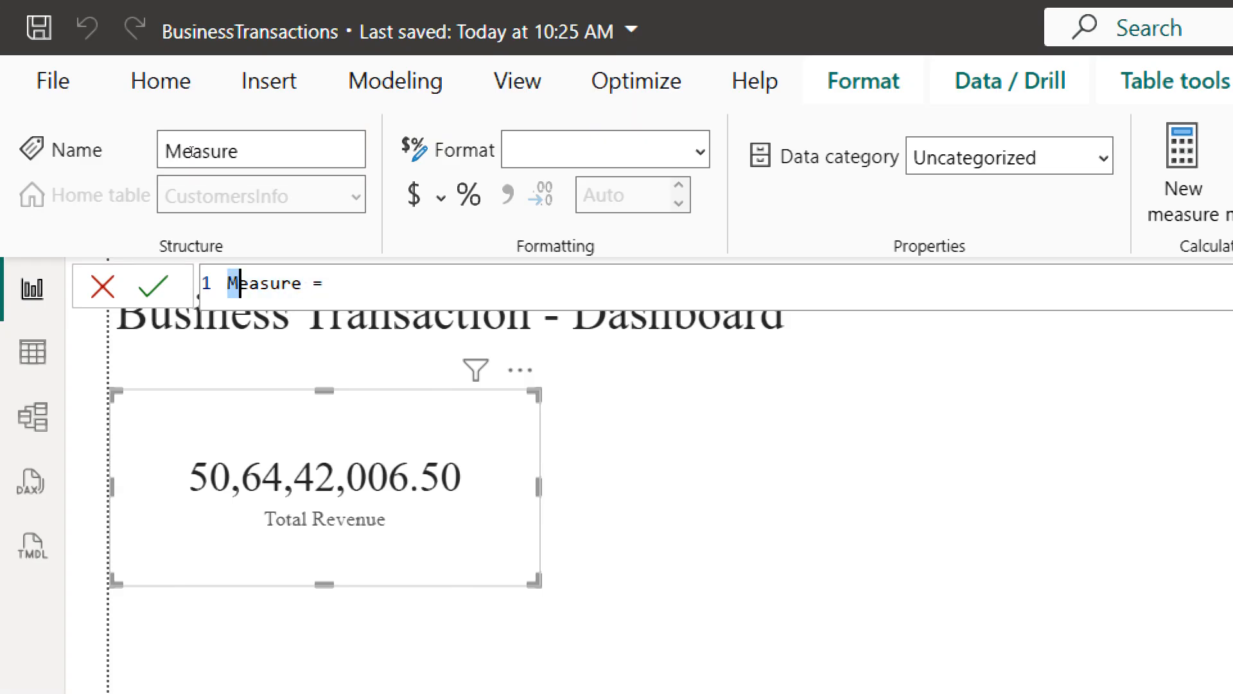
{"action": "key", "text": "shift+Right"}
{"action": "key", "text": "shift+Right"}
{"action": "key", "text": "shift+Right"}
{"action": "type", "text": "Target Rev"}
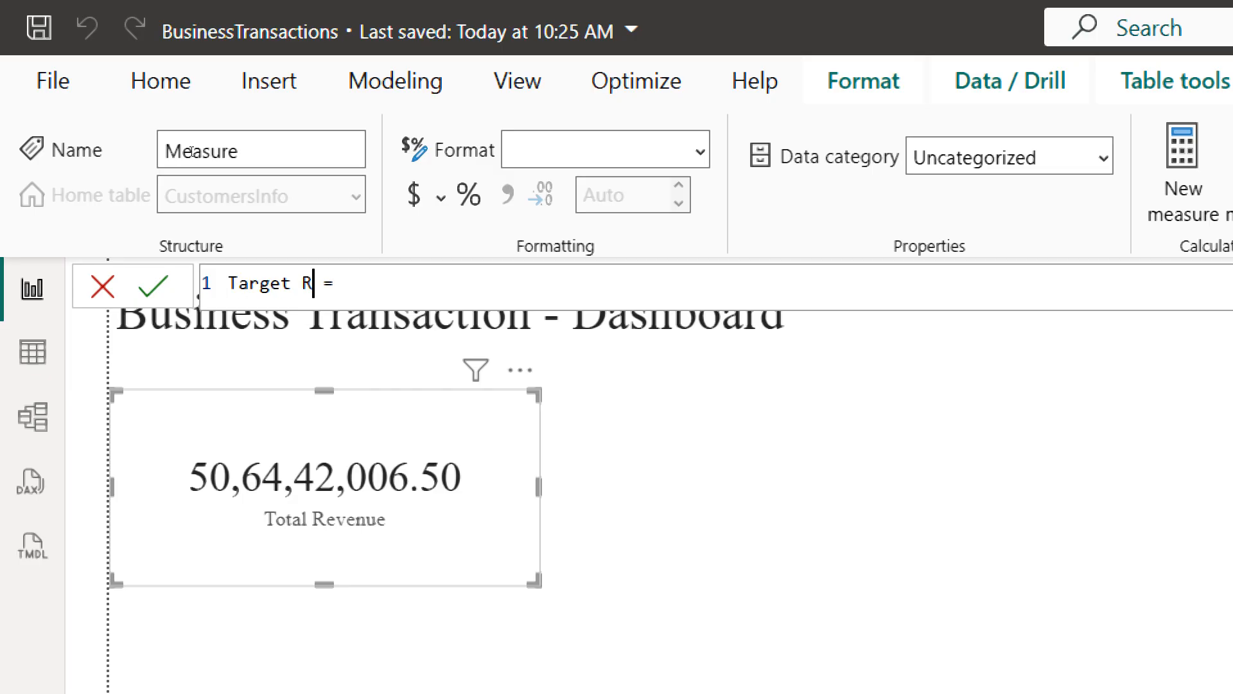
{"action": "type", "text": "enue"}
{"action": "key", "text": "Right"}
{"action": "key", "text": "Right"}
{"action": "type", "text": "sumx"}
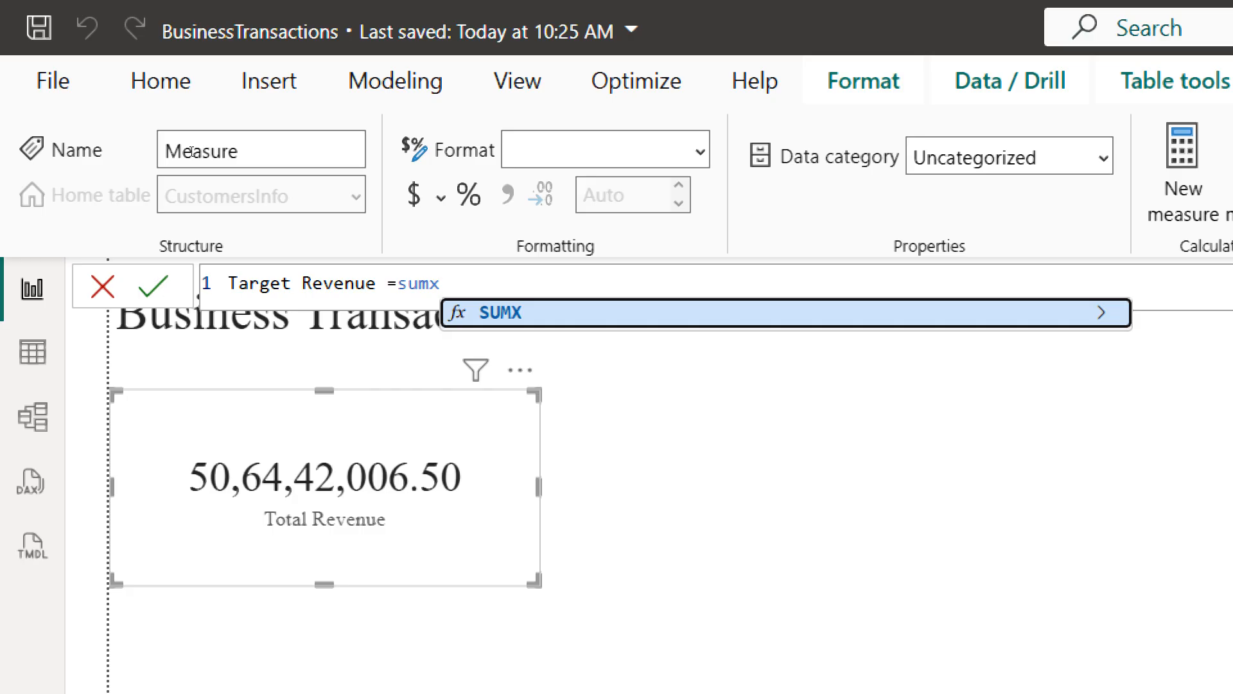
{"action": "type", "text": "("}
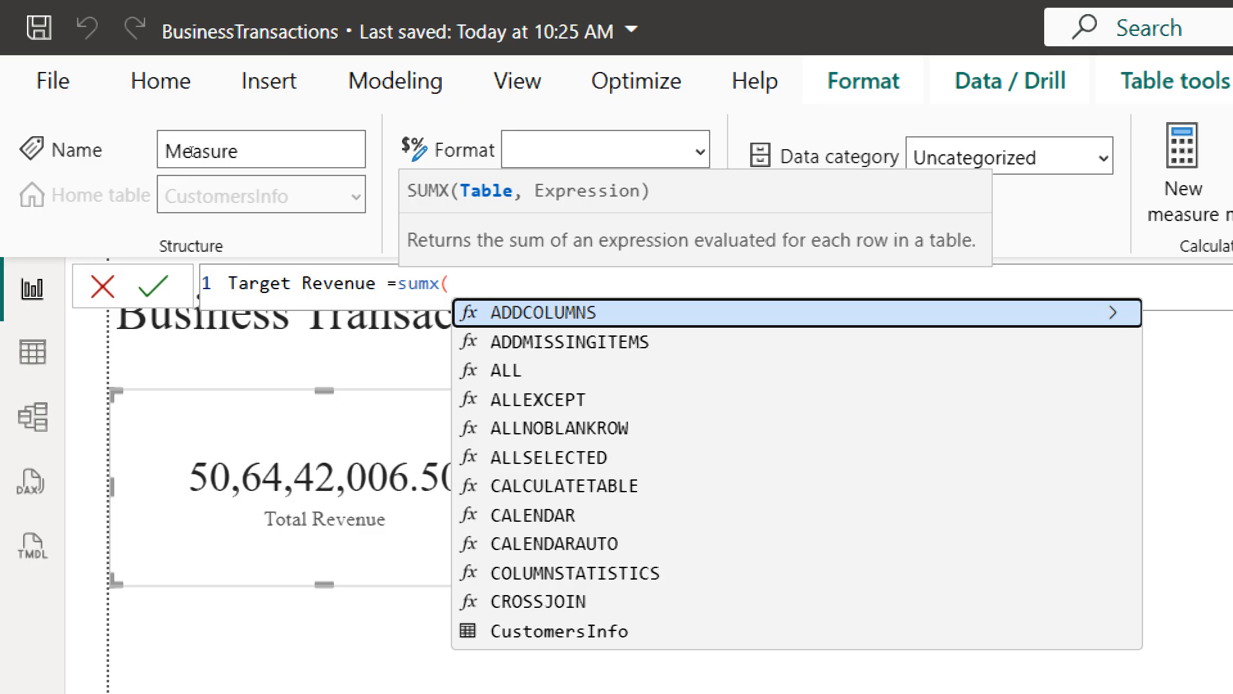
Step: Give SUMX the InvoiceTrans table and InvoiceTrans[Qty] as the start of its expression
{"action": "type", "text": "invoi"}
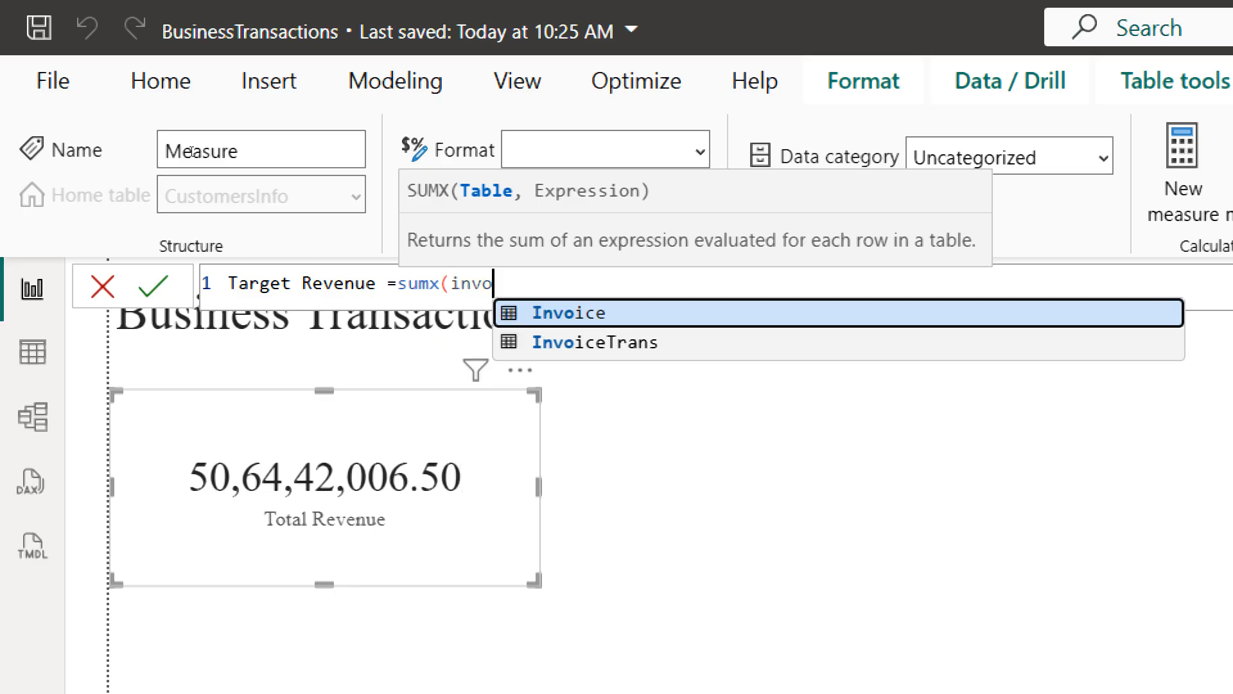
{"action": "key", "text": "Down"}
{"action": "key", "text": "Tab"}
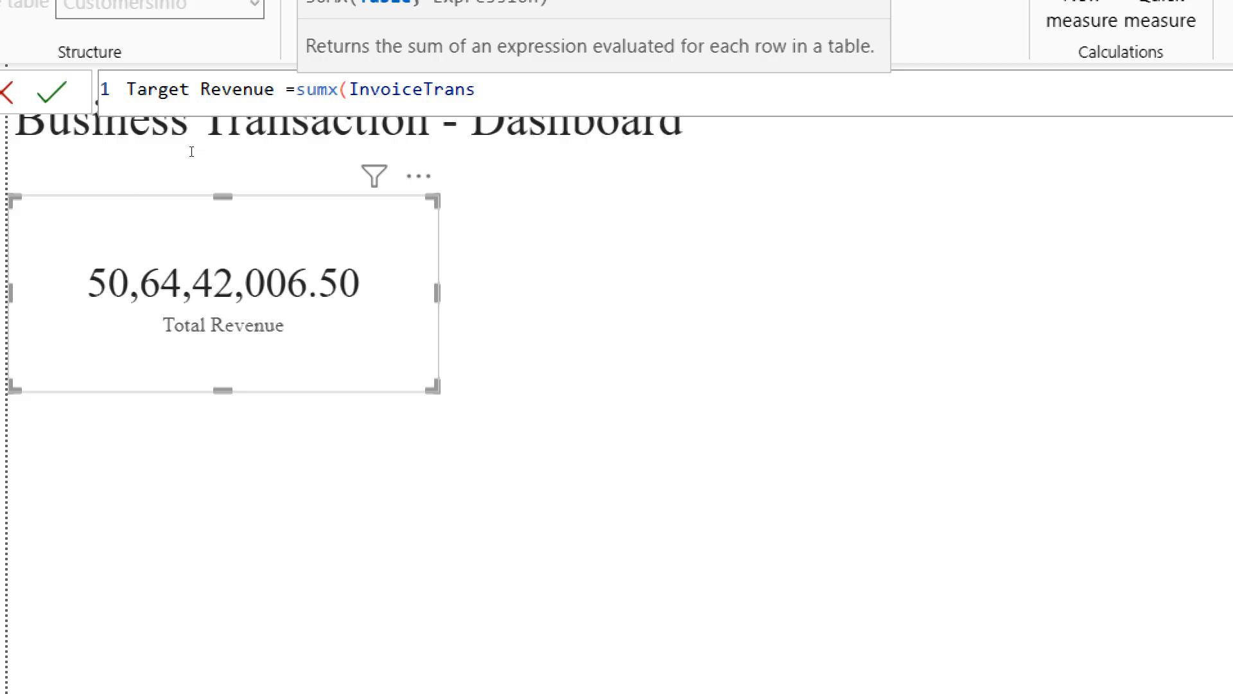
{"action": "type", "text": ","}
{"action": "type", "text": "qty"}
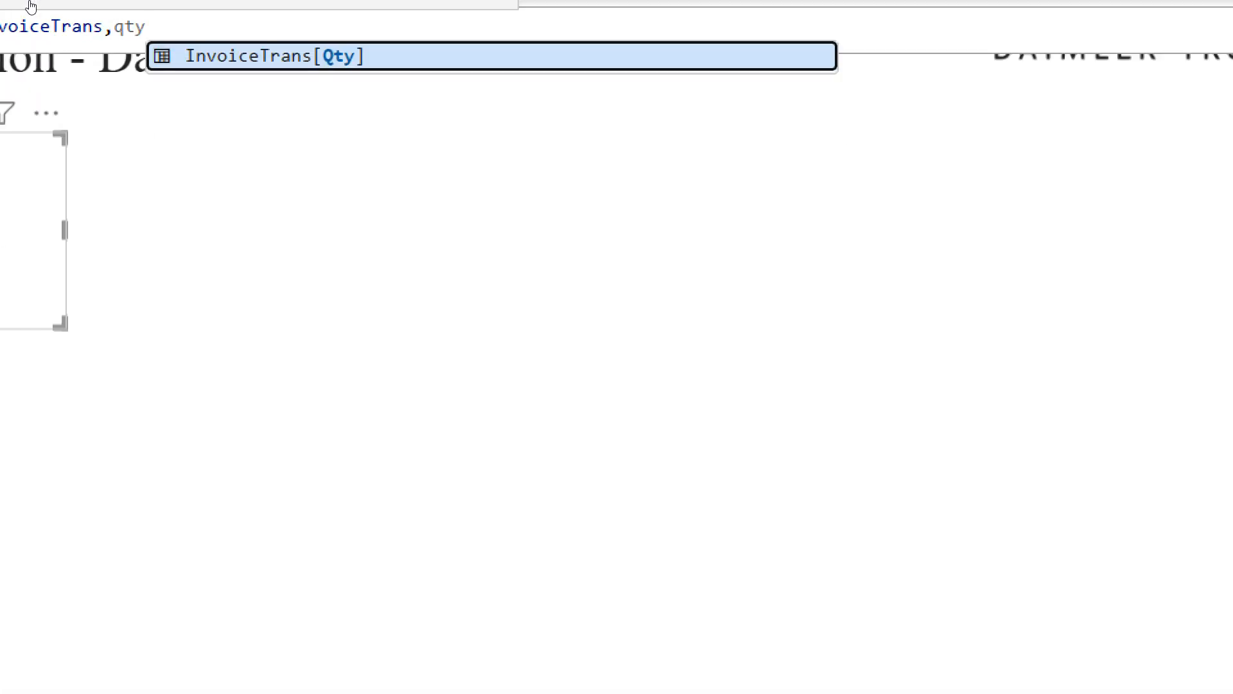
{"action": "key", "text": "Tab"}
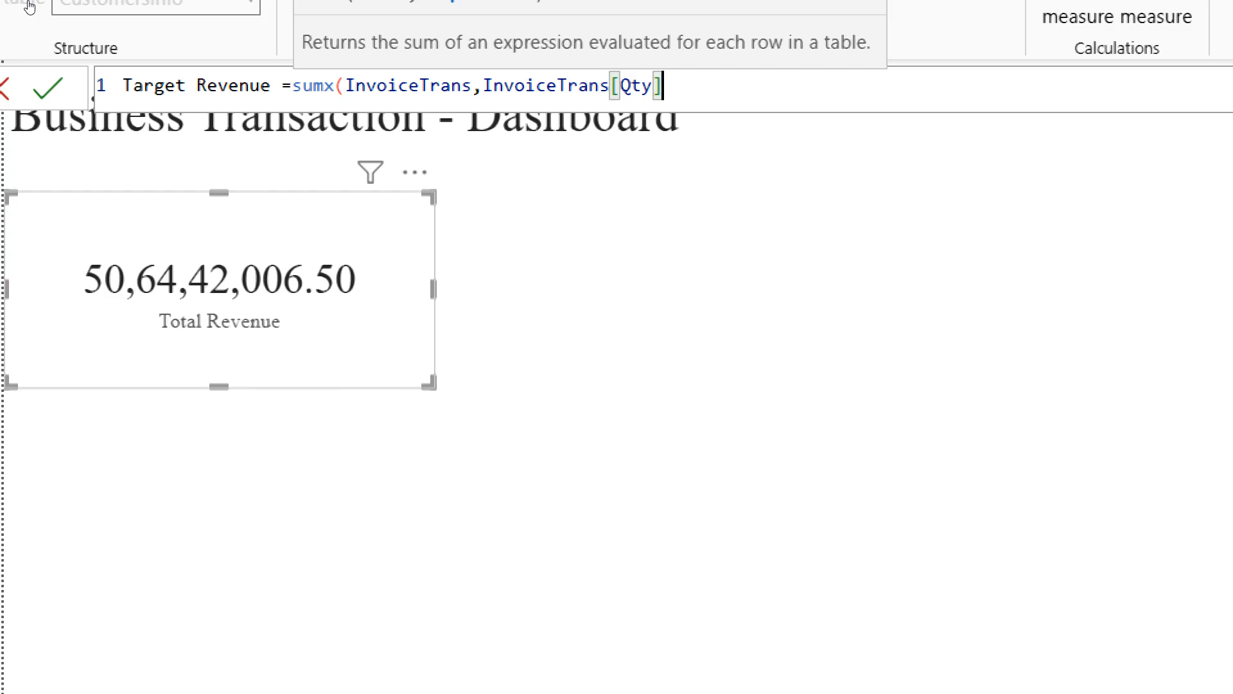
Step: Multiply Qty by RELATED(ProductMaster[Unit Cost (INR)]), close the SUMX formula and commit the Target Revenue measure
{"action": "type", "text": "*"}
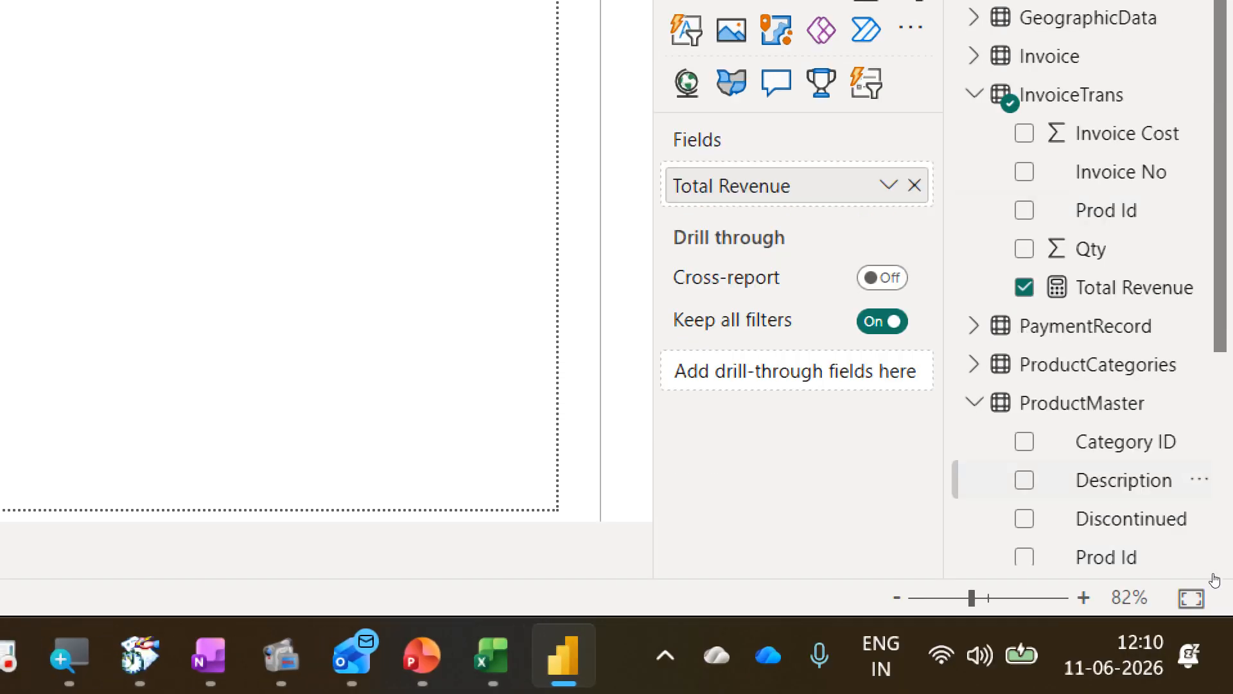
{"action": "scroll", "coordinate": [1205, 567], "scroll_direction": "down", "scroll_amount": 3}
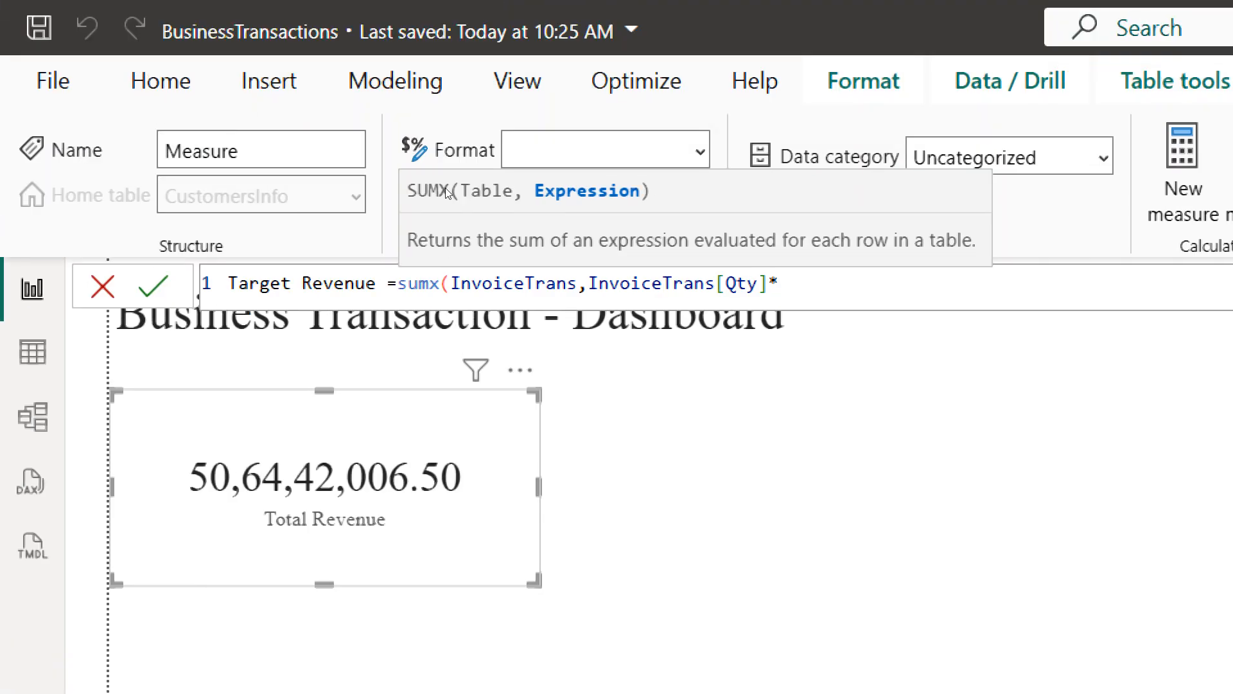
{"action": "type", "text": "un"}
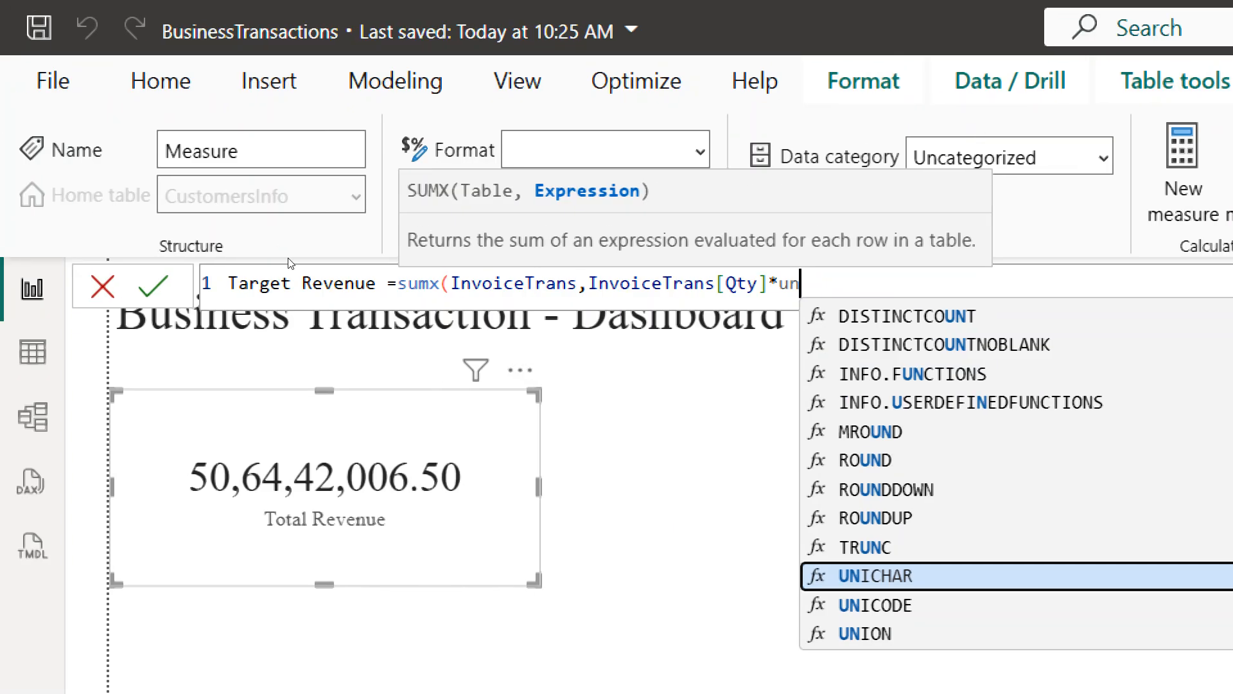
{"action": "key", "text": "BackSpace"}
{"action": "key", "text": "BackSpace"}
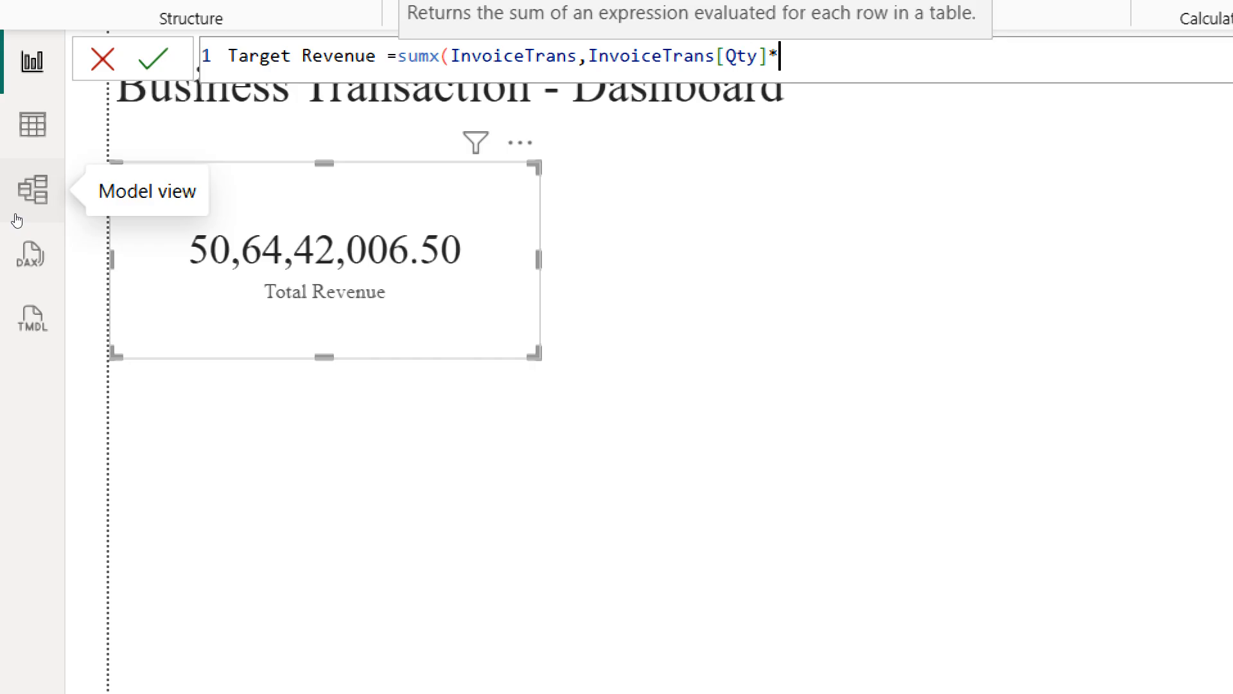
{"action": "type", "text": "rel"}
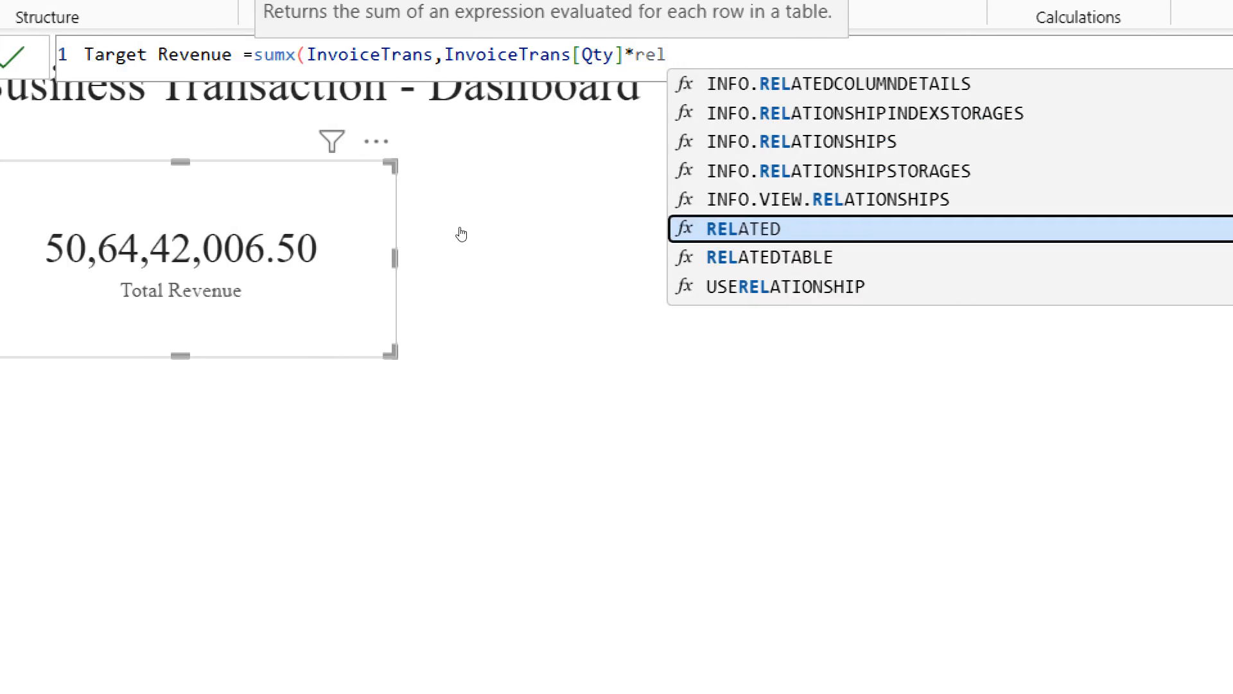
{"action": "key", "text": "Tab"}
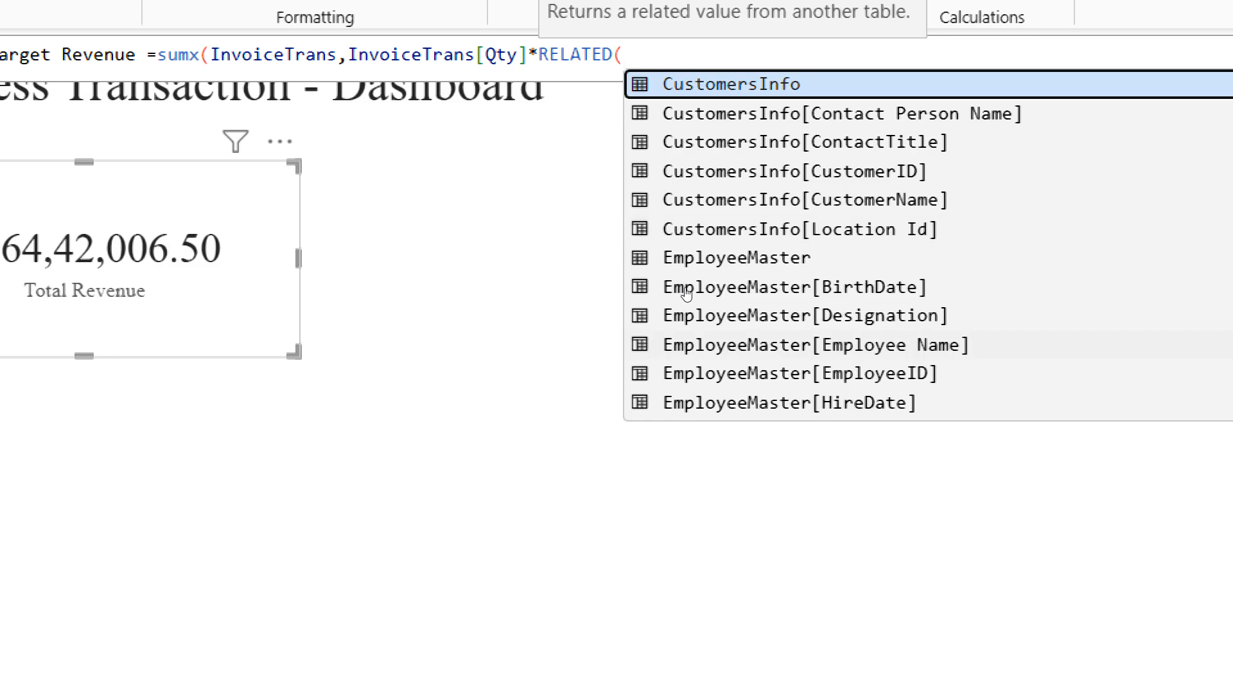
{"action": "type", "text": "un"}
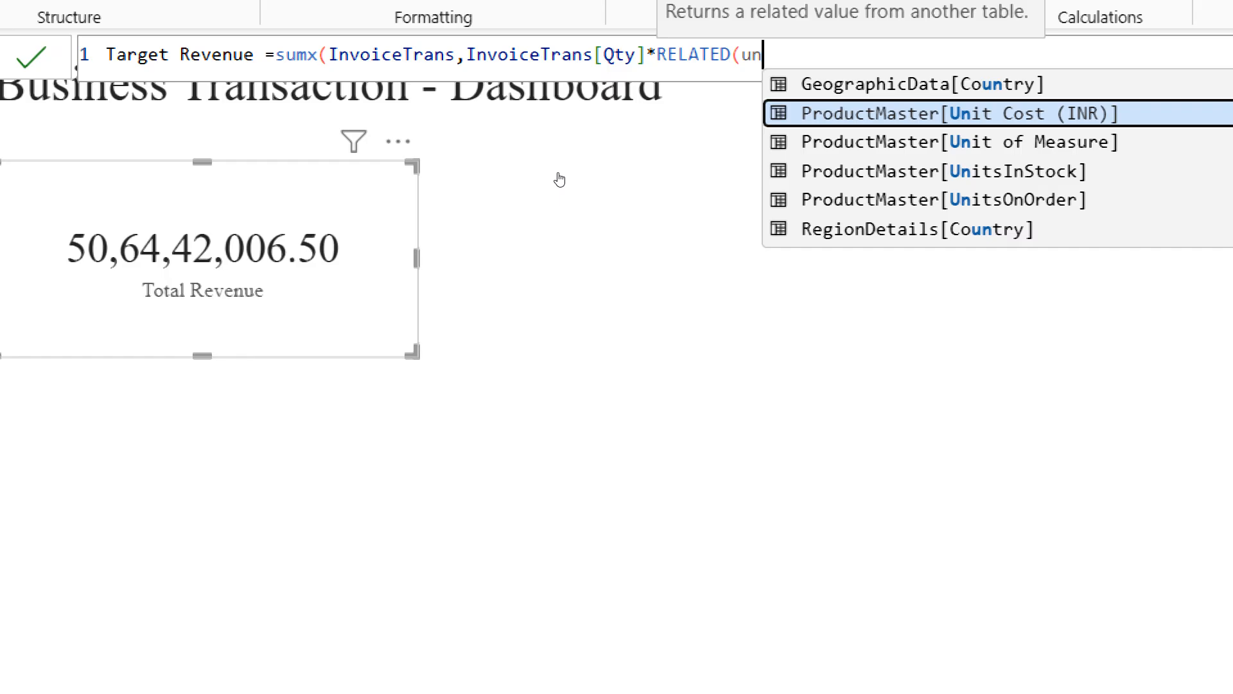
{"action": "key", "text": "Tab"}
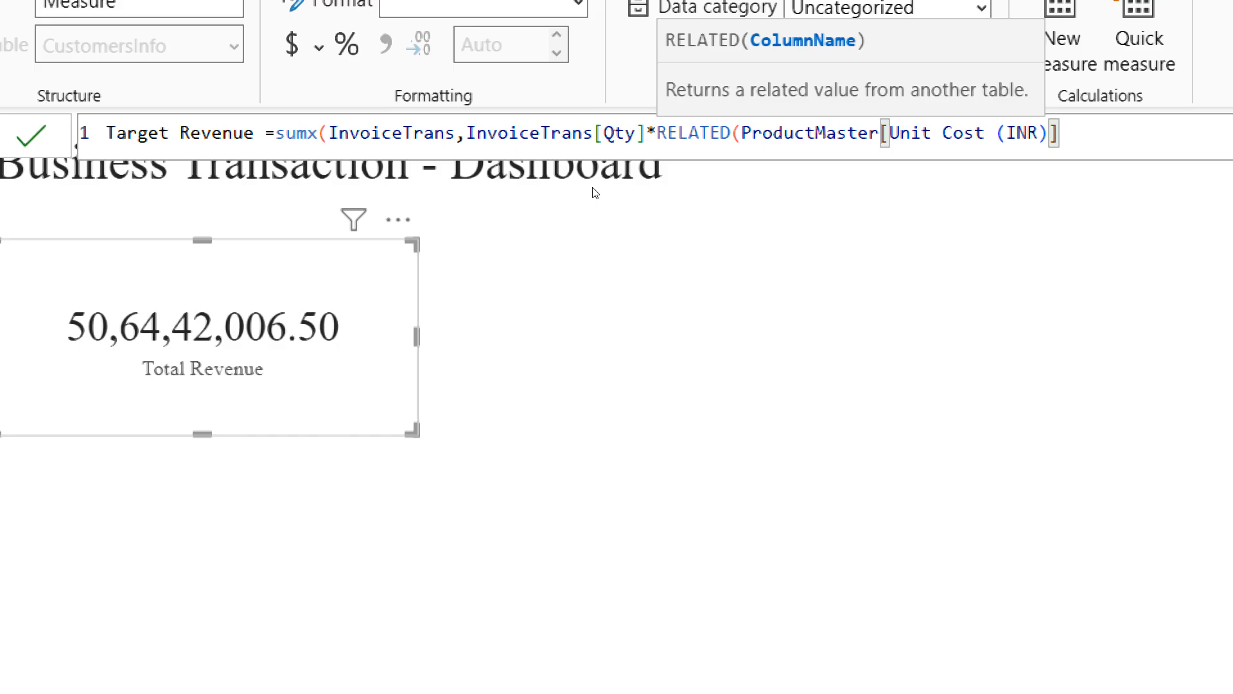
{"action": "type", "text": ")"}
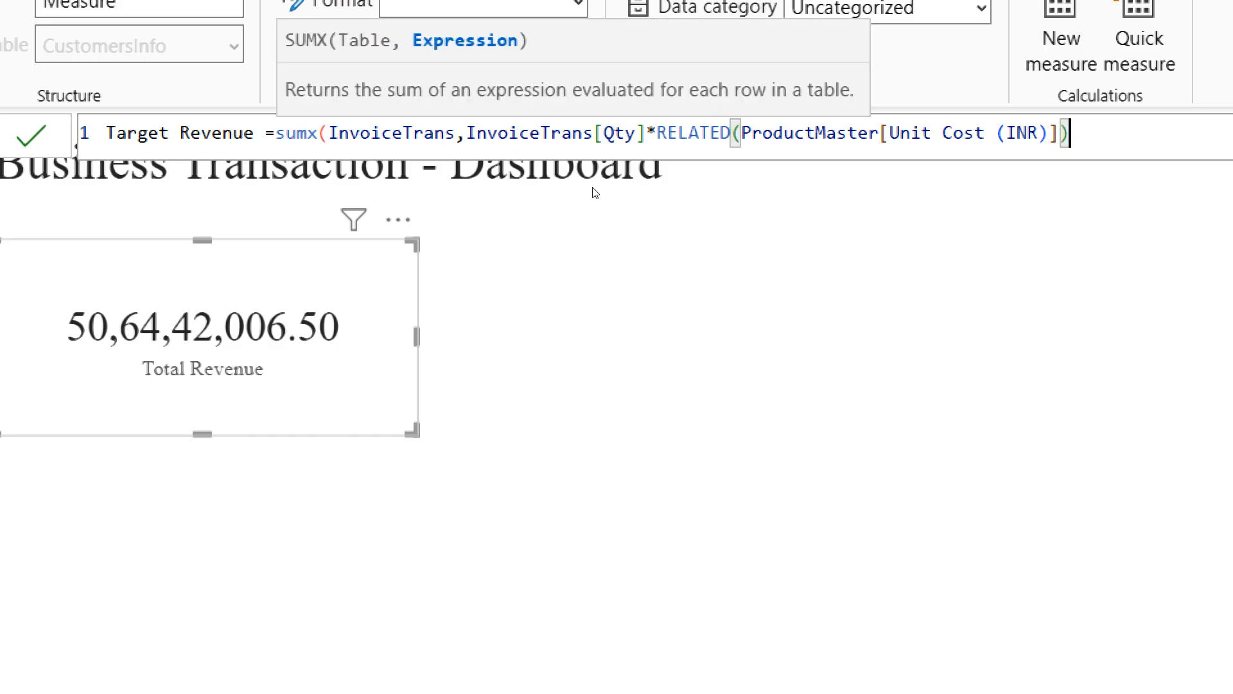
{"action": "type", "text": ")"}
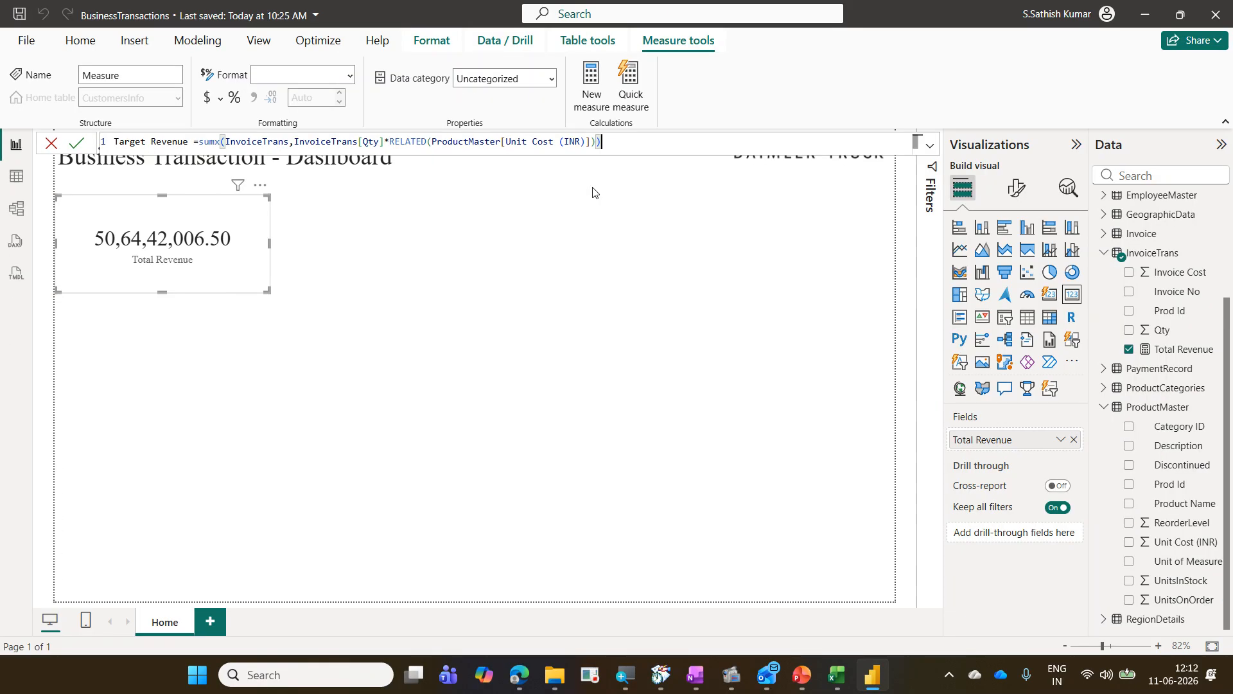
{"action": "key", "text": "Return"}
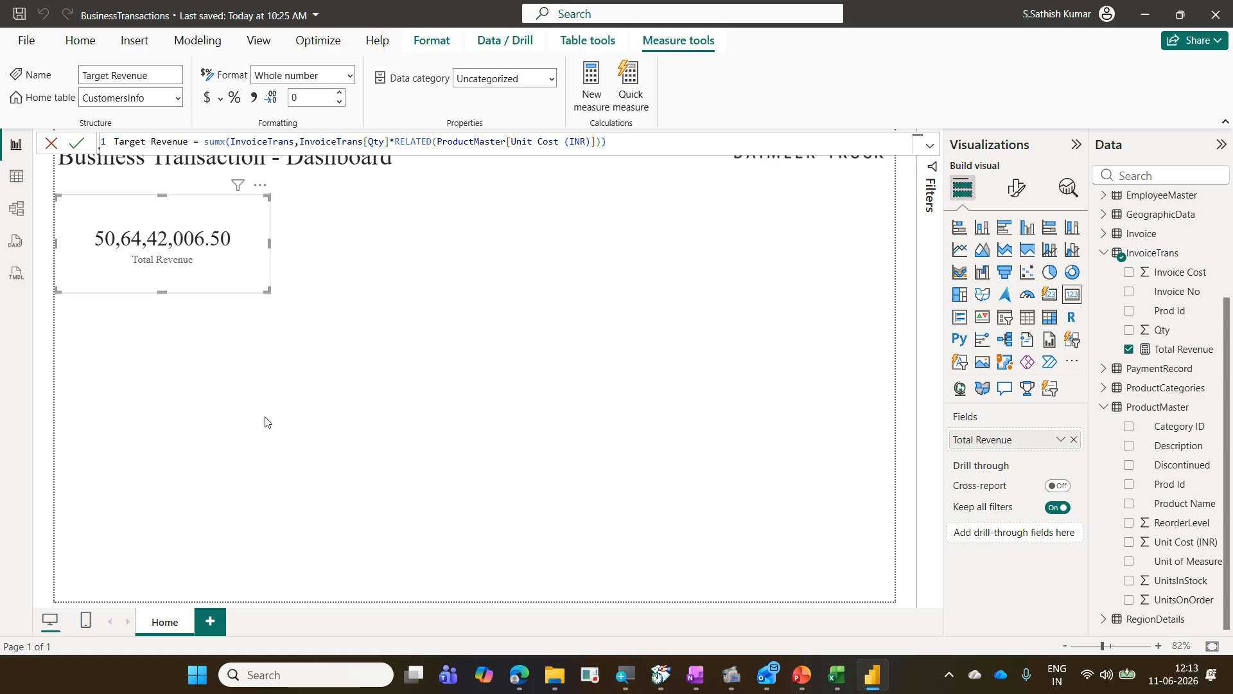
Step: Duplicate the Total Revenue card and place the copy to its right on the dashboard
{"action": "left_click", "coordinate": [284, 391]}
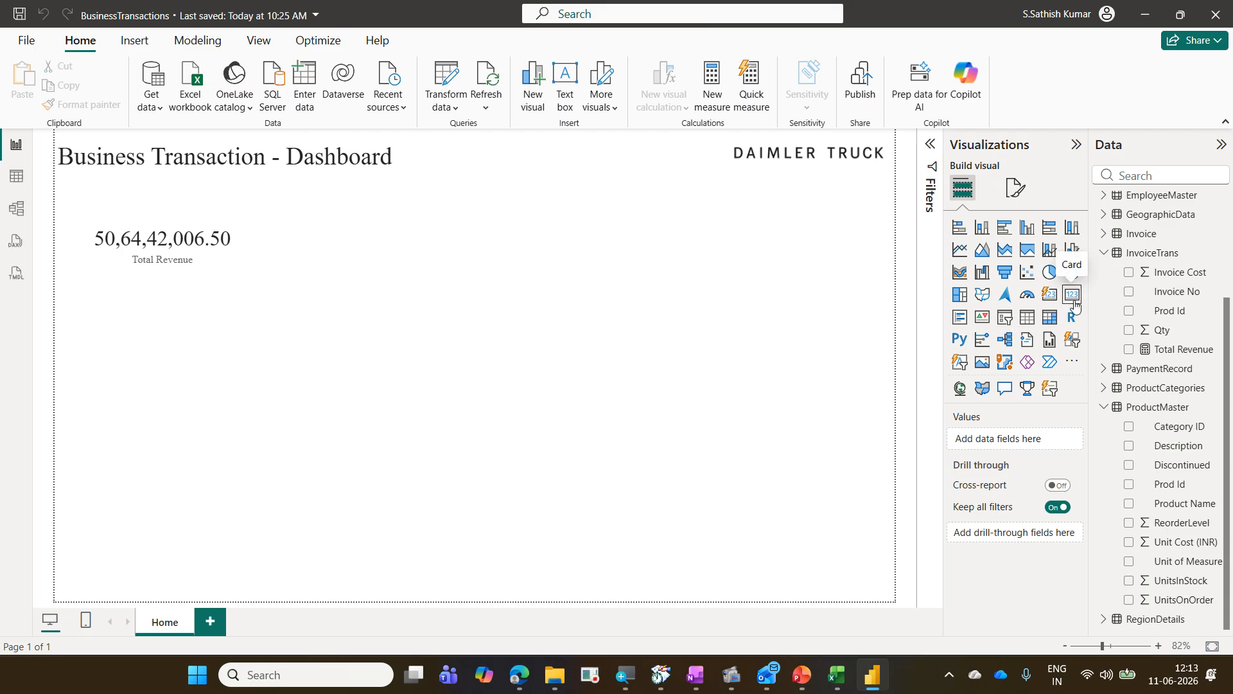
{"action": "left_click", "coordinate": [268, 275]}
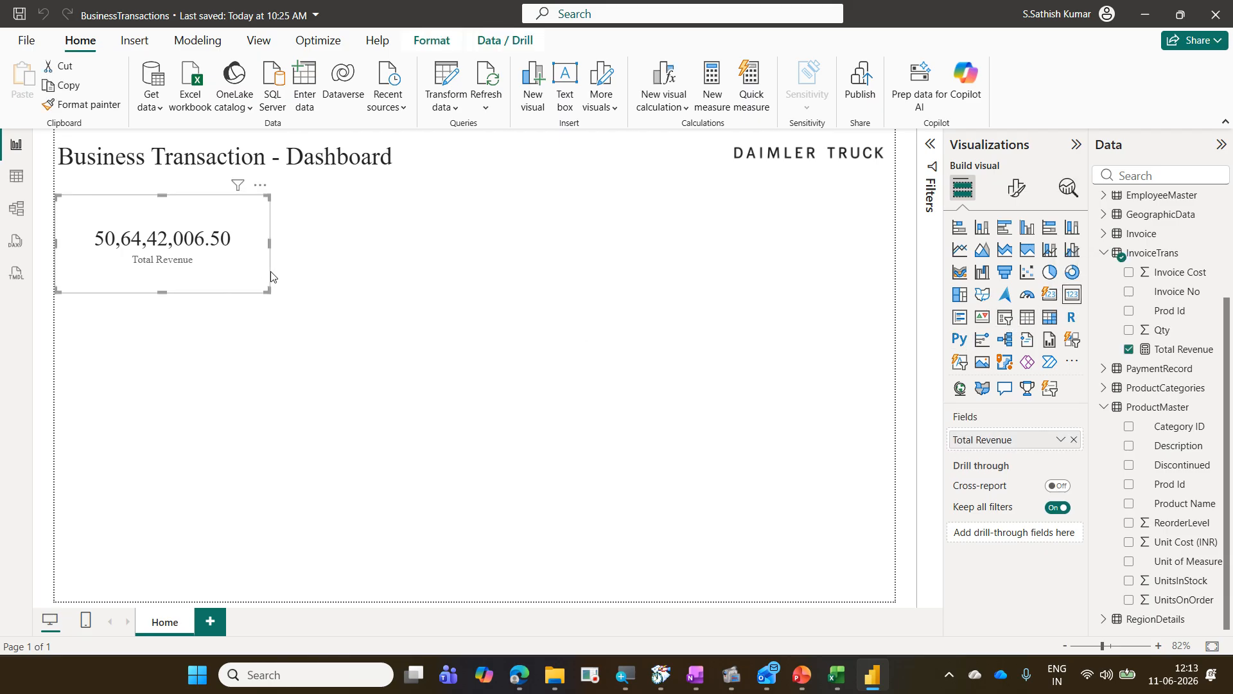
{"action": "key", "text": "ctrl+c"}
{"action": "key", "text": "ctrl+v"}
{"action": "left_click_drag", "start_coordinate": [499, 305], "coordinate": [548, 282]}
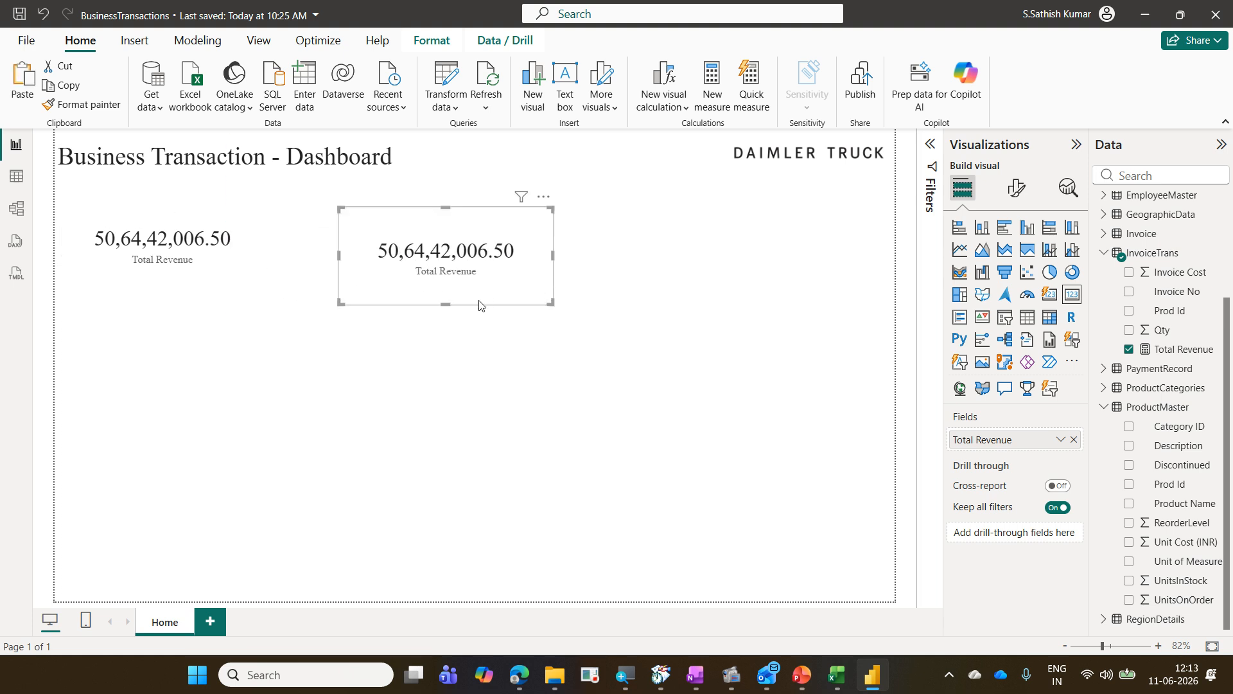
Step: Replace the copied card's Total Revenue field with the Target Revenue measure and narrow the card slightly
{"action": "left_click", "coordinate": [1073, 440]}
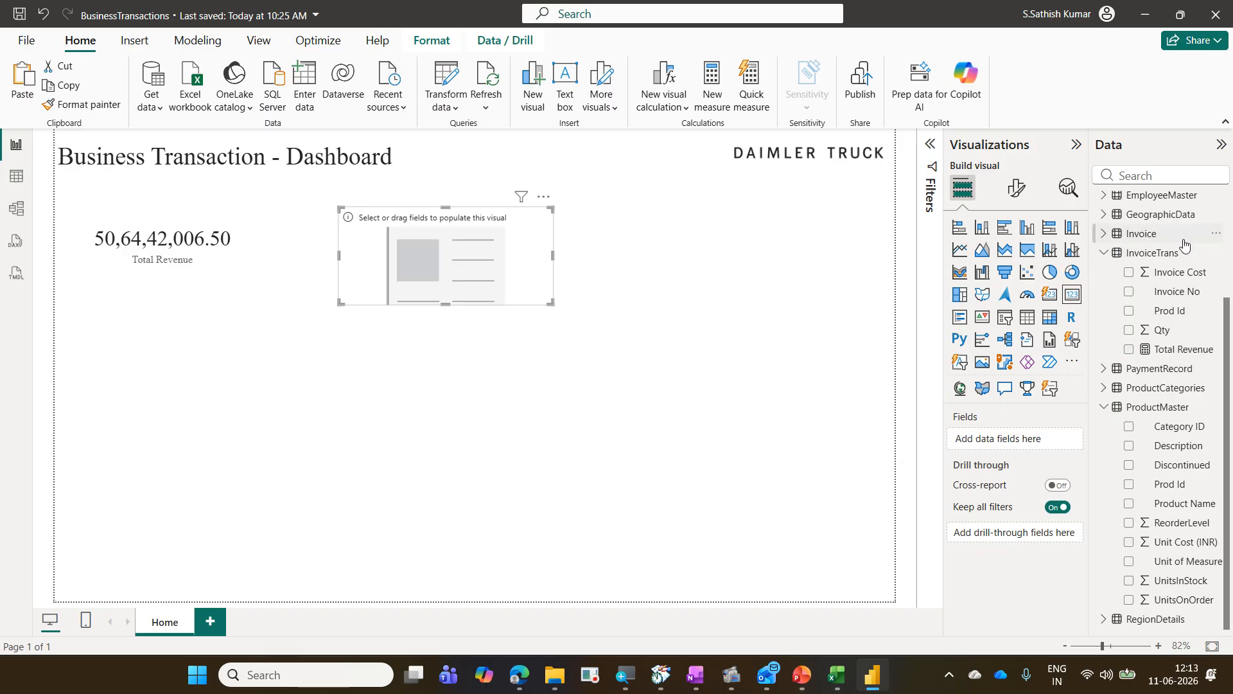
{"action": "scroll", "coordinate": [1188, 246], "scroll_direction": "up", "scroll_amount": 2}
{"action": "left_click_drag", "start_coordinate": [1198, 318], "coordinate": [1028, 439]}
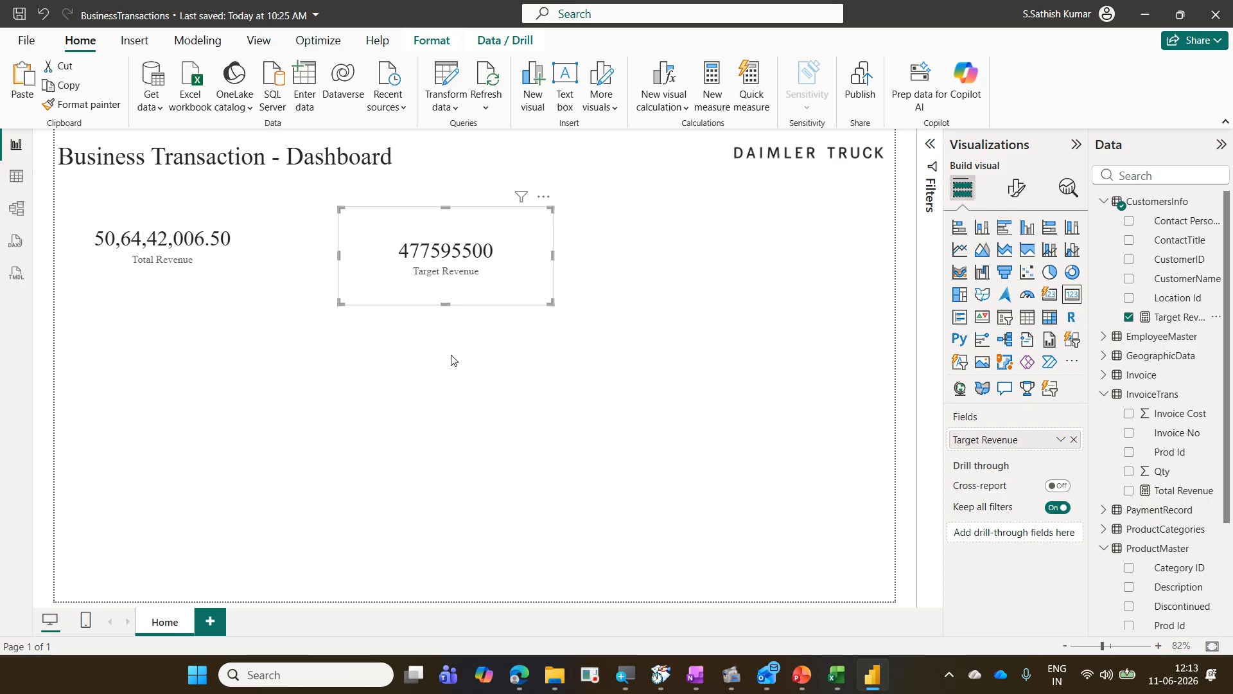
{"action": "left_click_drag", "start_coordinate": [474, 300], "coordinate": [439, 298]}
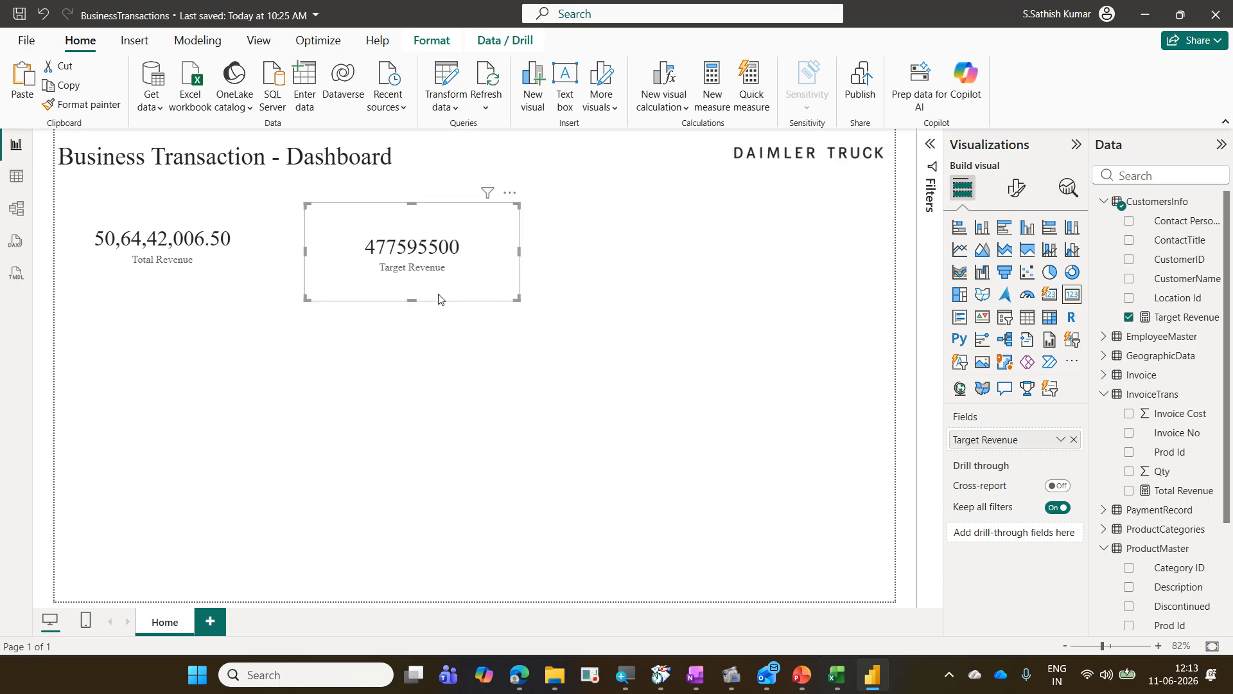
Step: Format the Target Revenue card's data as Whole number with the thousands separator turned on, then adjust its width
{"action": "left_click", "coordinate": [1020, 200]}
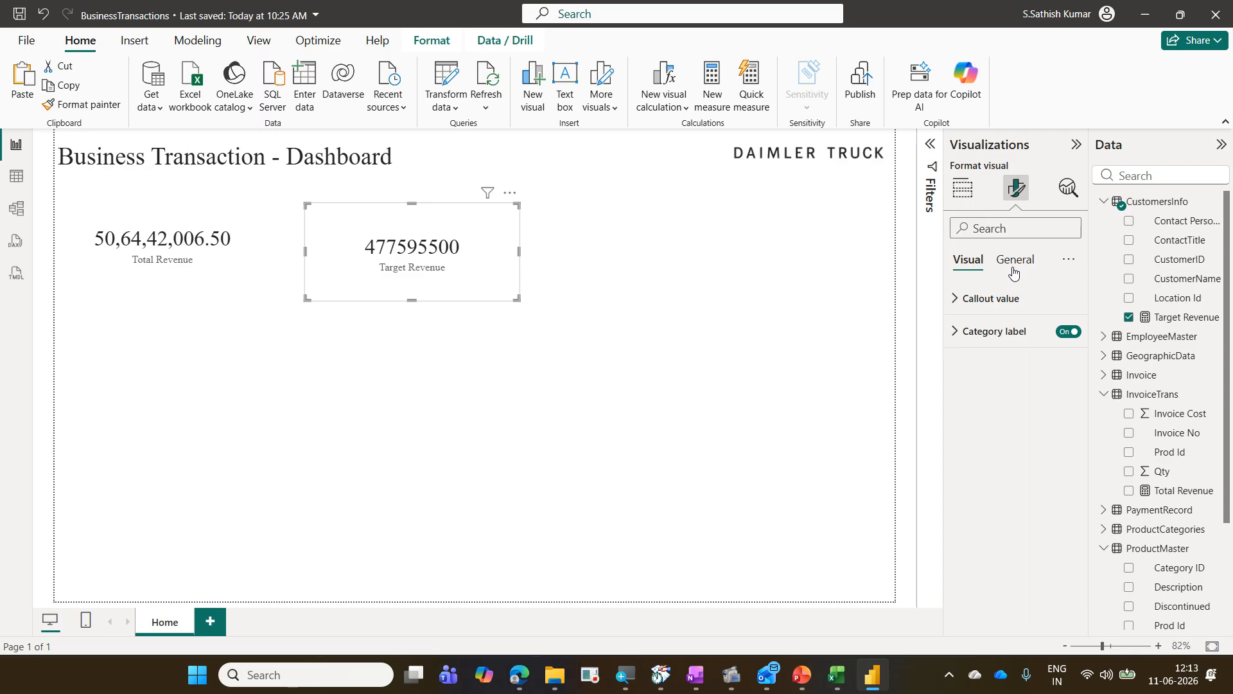
{"action": "left_click", "coordinate": [1002, 298]}
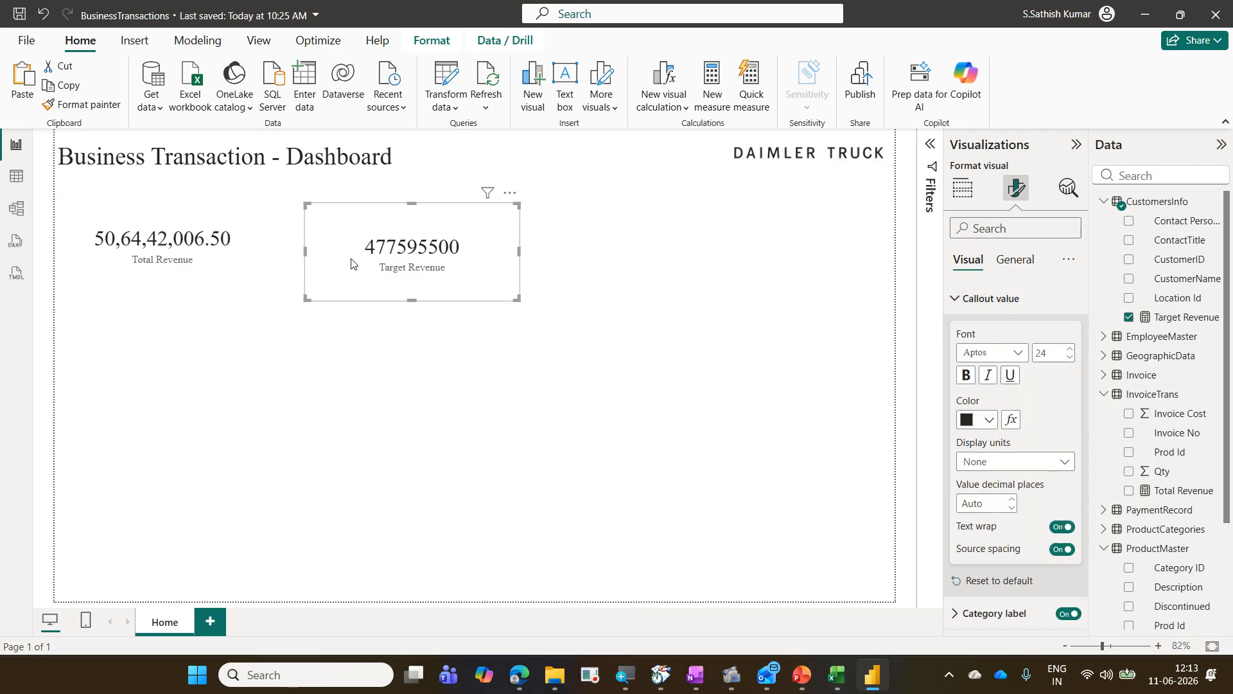
{"action": "left_click", "coordinate": [1020, 266]}
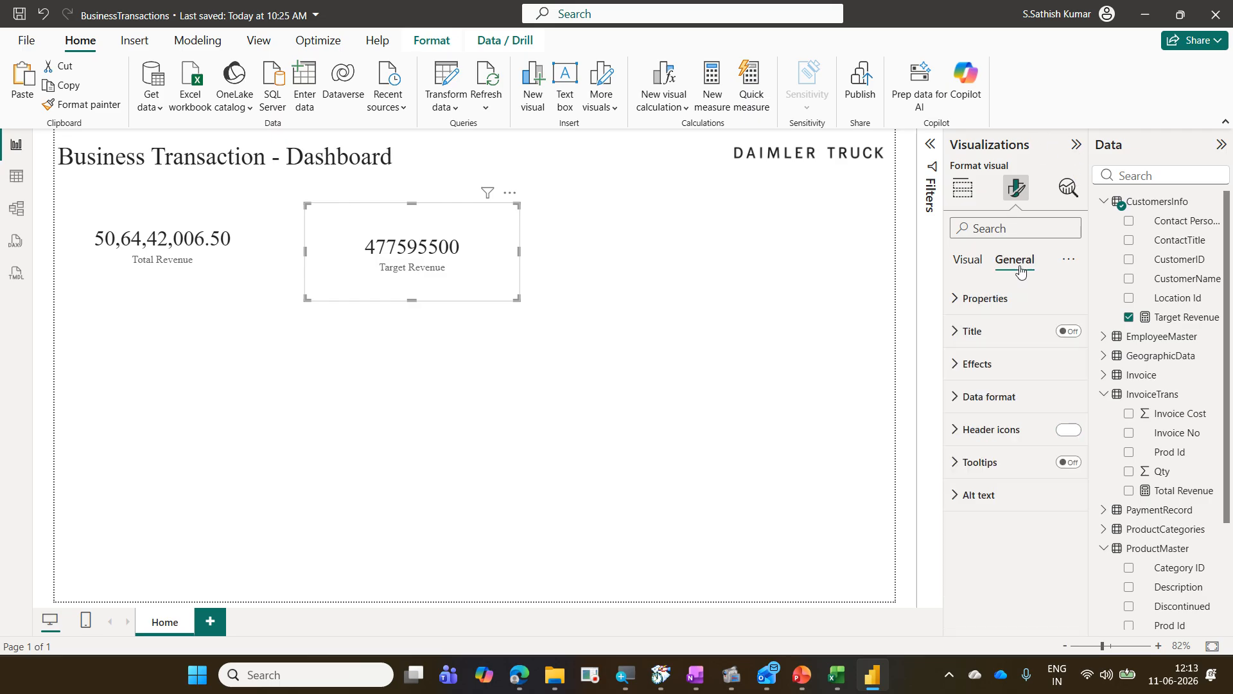
{"action": "left_click", "coordinate": [1005, 396]}
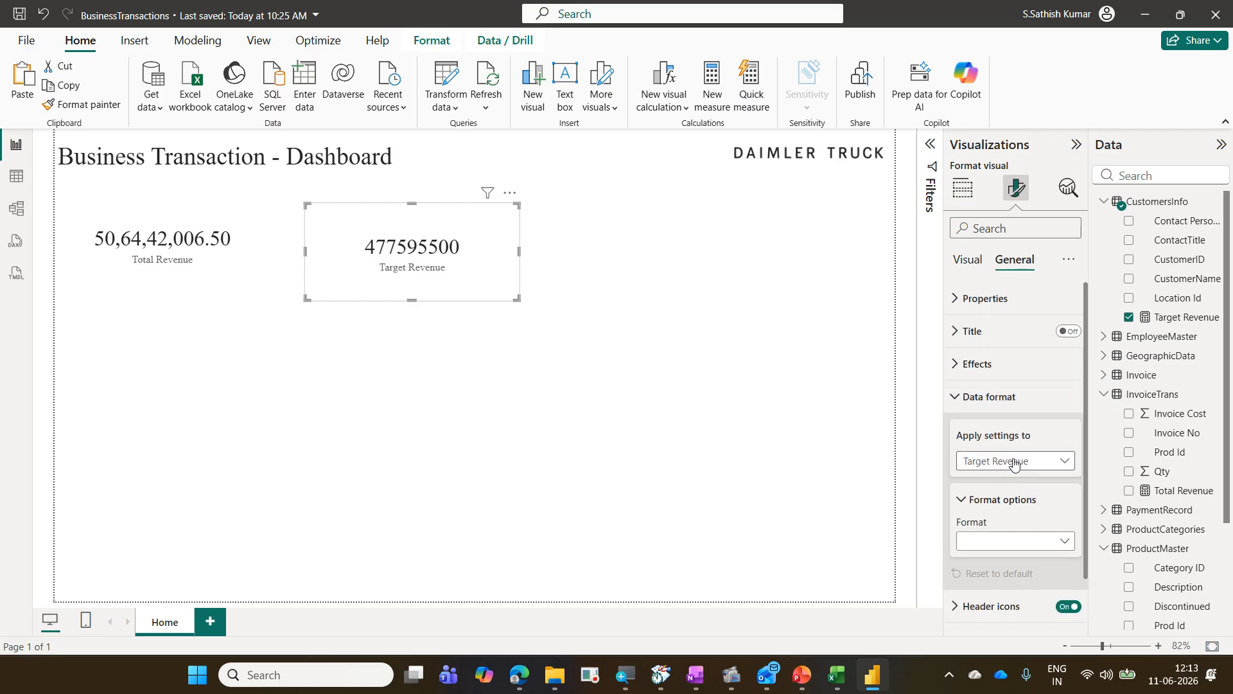
{"action": "scroll", "coordinate": [1014, 463], "scroll_direction": "down", "scroll_amount": 1}
{"action": "left_click", "coordinate": [1028, 485]}
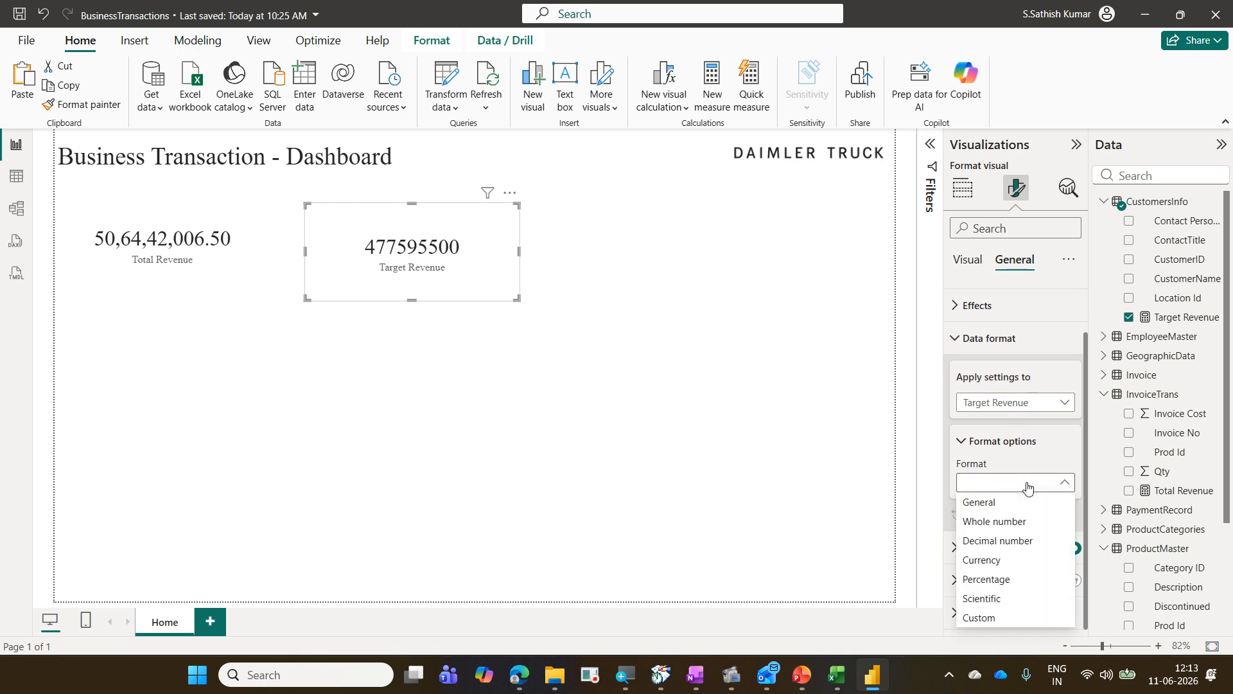
{"action": "left_click", "coordinate": [1020, 521]}
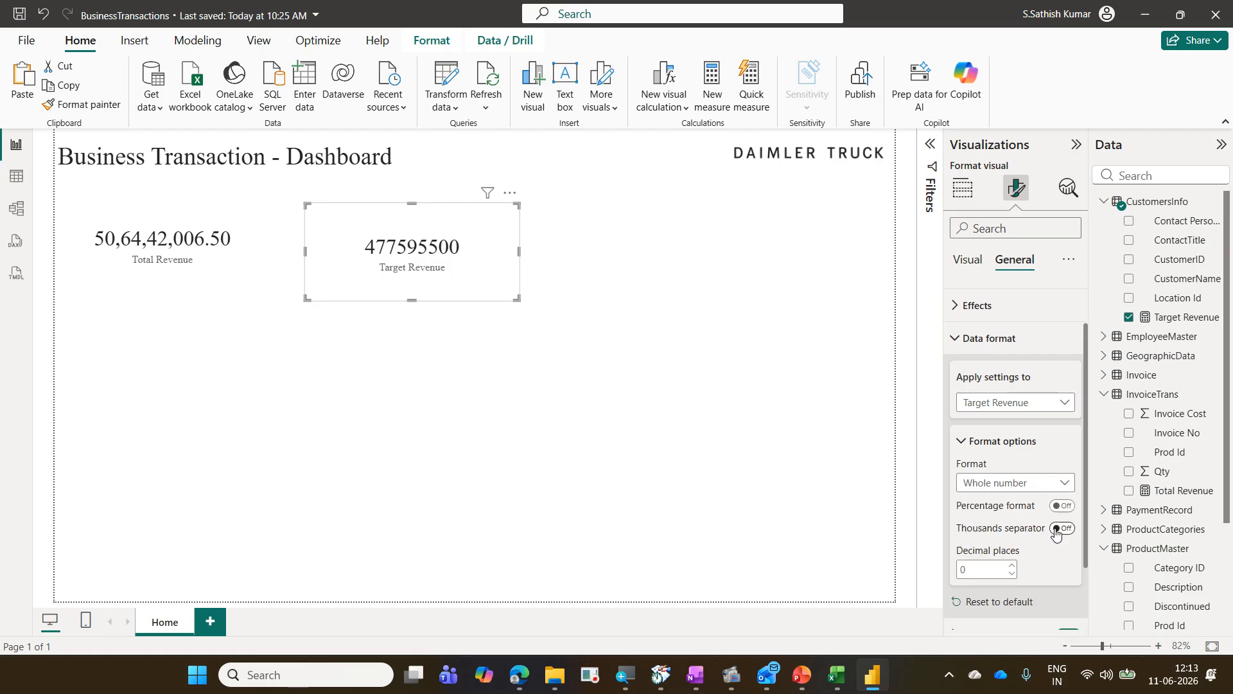
{"action": "left_click", "coordinate": [1064, 528]}
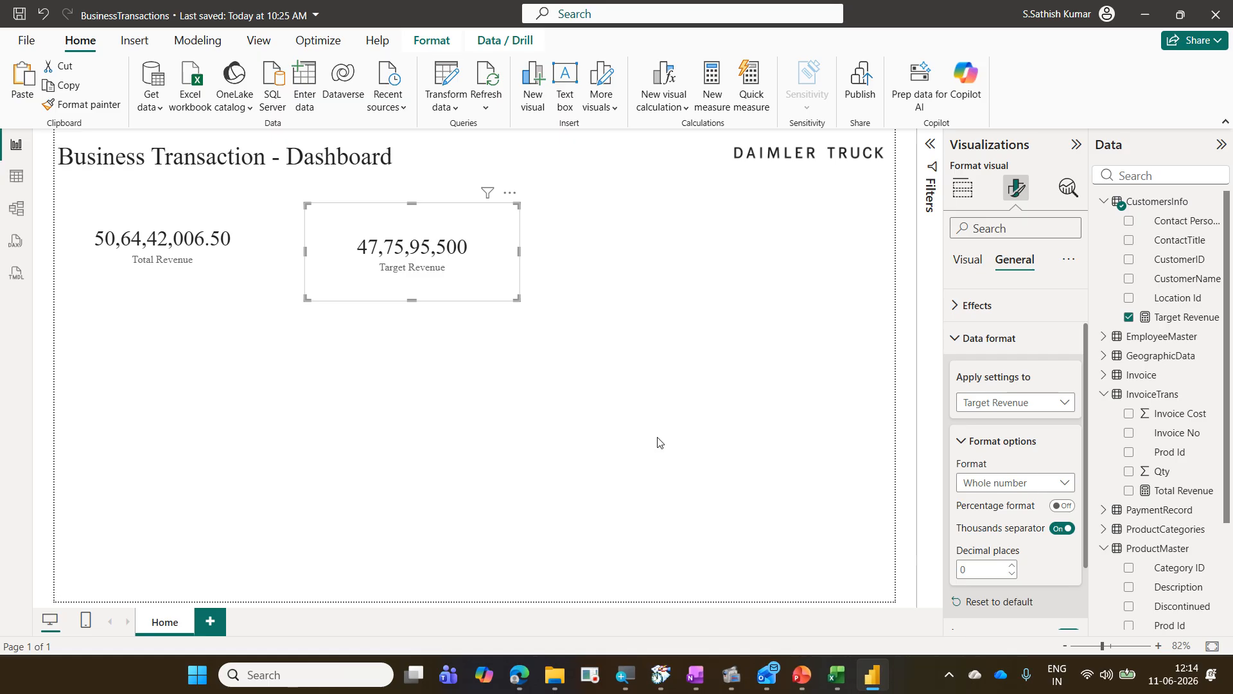
{"action": "left_click_drag", "start_coordinate": [487, 294], "coordinate": [461, 295]}
{"action": "left_click", "coordinate": [482, 388]}
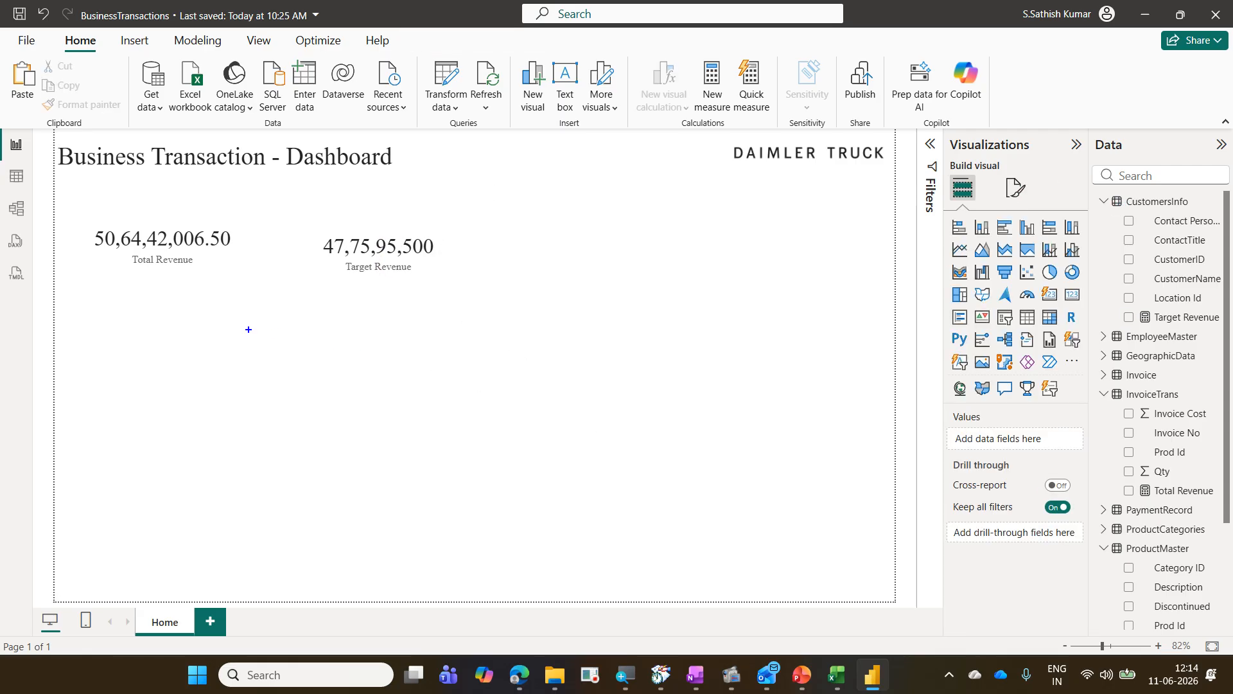
{"action": "left_click_drag", "start_coordinate": [1118, 312], "coordinate": [1219, 332]}
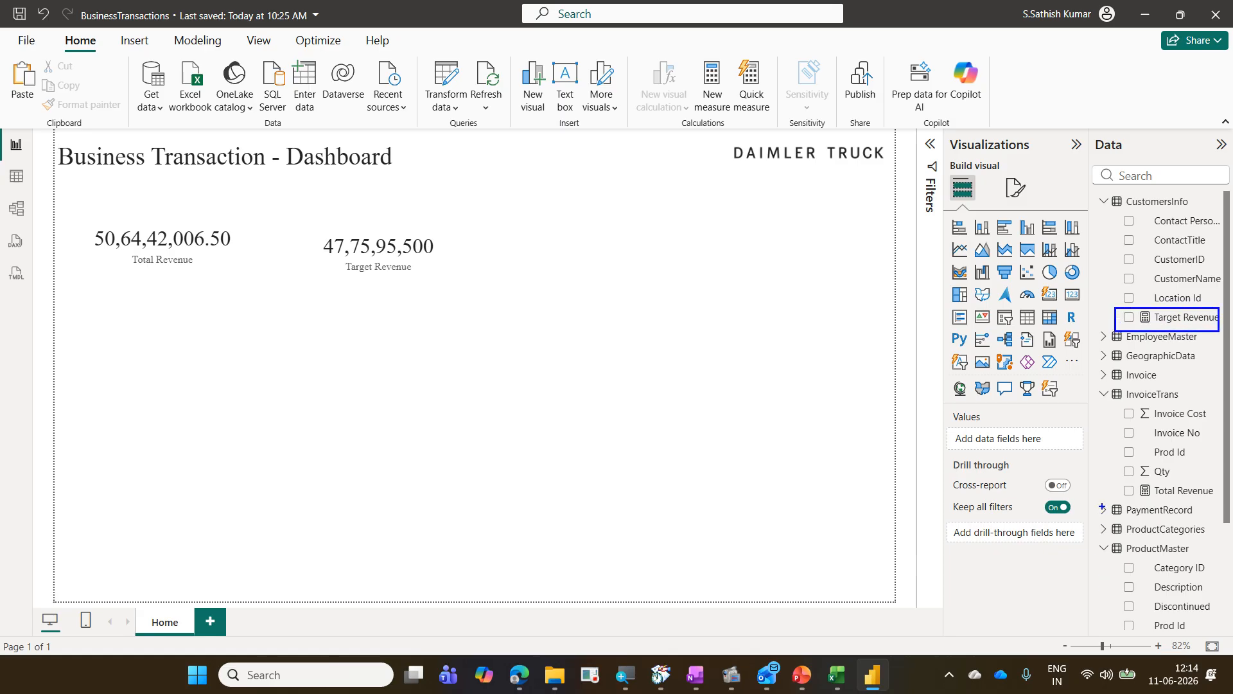
{"action": "left_click_drag", "start_coordinate": [1103, 496], "coordinate": [1172, 505]}
{"action": "mouse_move", "coordinate": [1121, 326]}
{"action": "left_mouse_down"}
{"action": "mouse_move", "coordinate": [1100, 472]}
{"action": "mouse_move", "coordinate": [1137, 541]}
{"action": "left_mouse_up"}
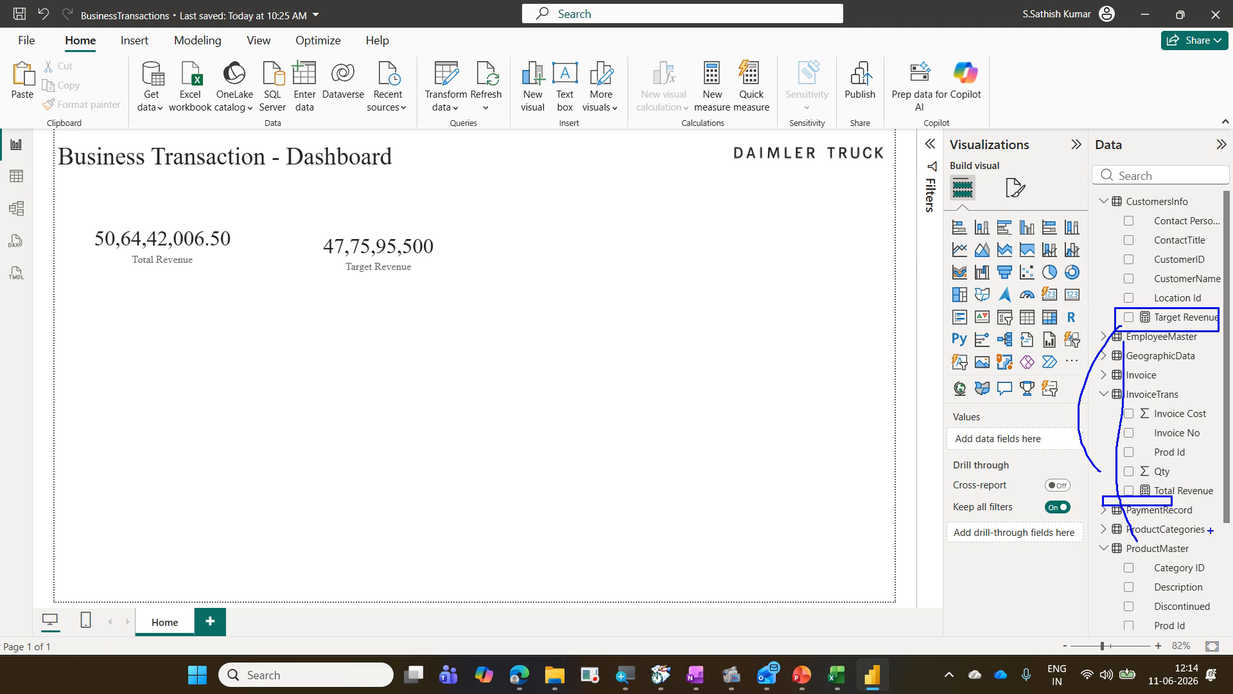
{"action": "key", "text": "Escape"}
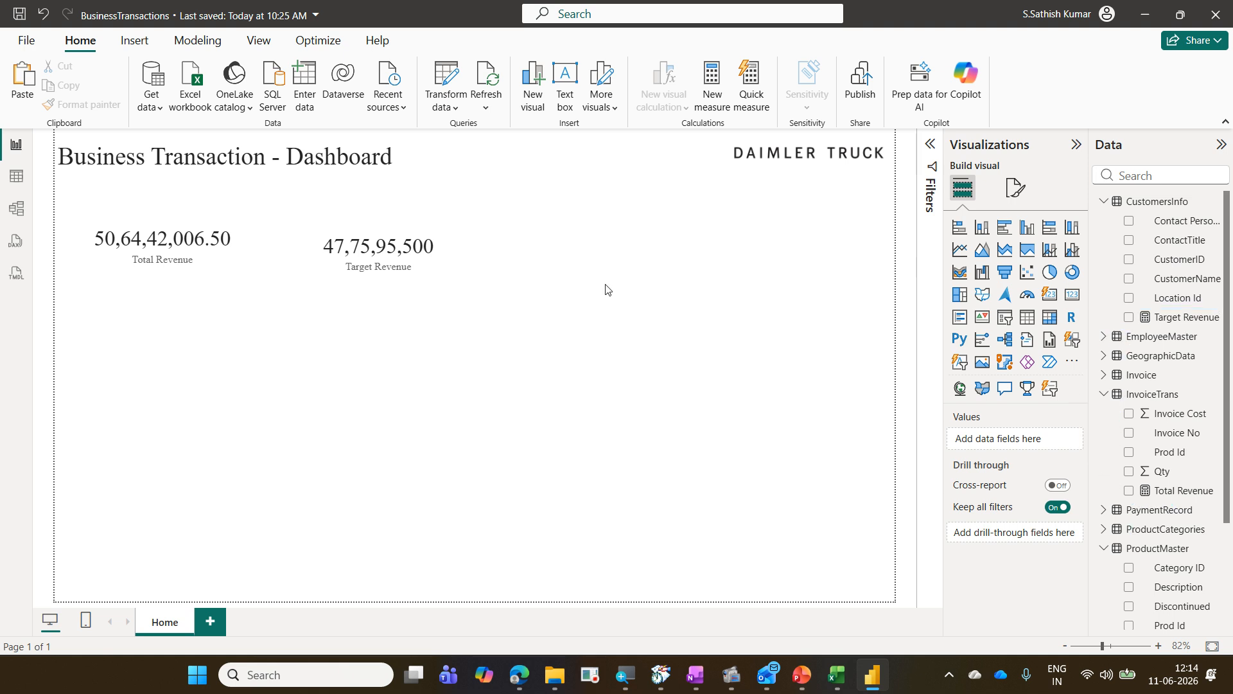
Step: Move the Target Revenue measure's home table from CustomersInfo to InvoiceTrans
{"action": "left_click", "coordinate": [1181, 318]}
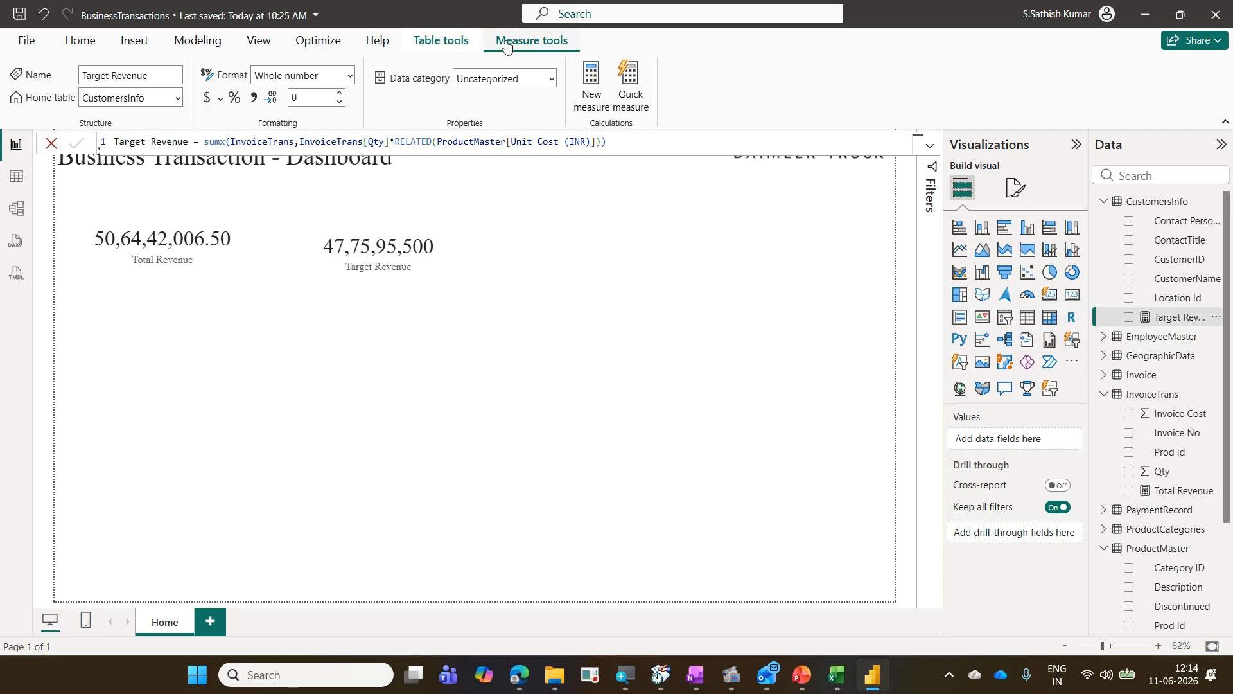
{"action": "left_click", "coordinate": [178, 101]}
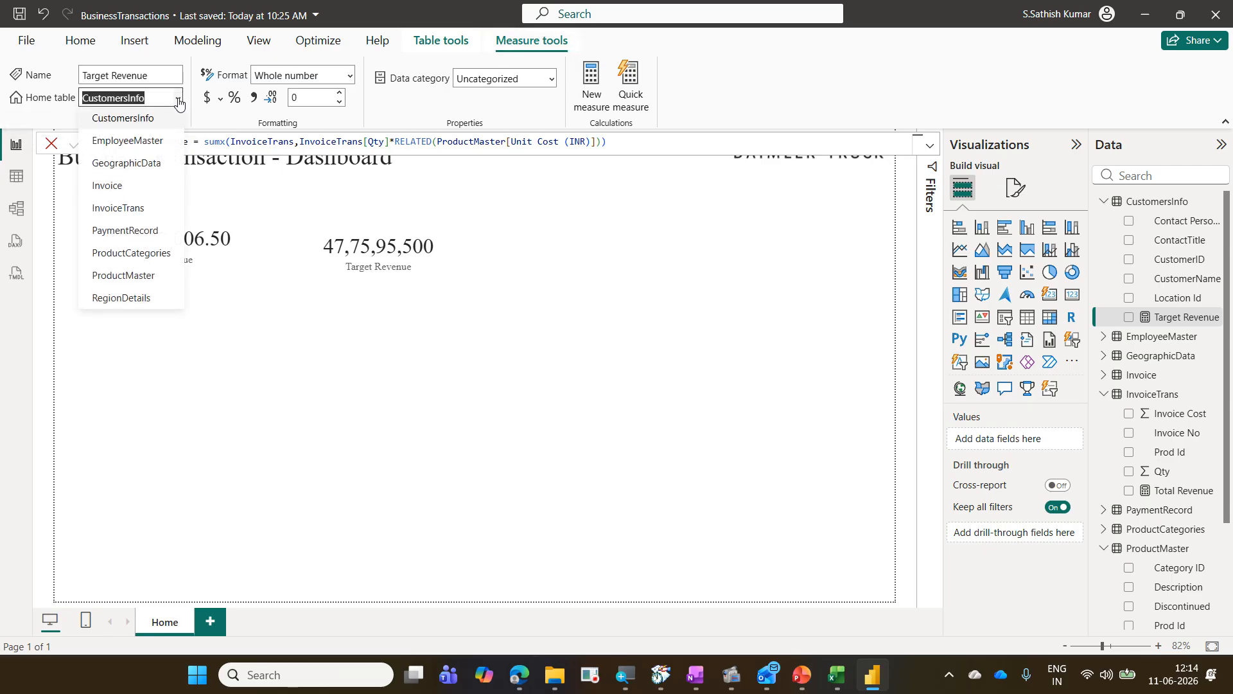
{"action": "left_click", "coordinate": [160, 208]}
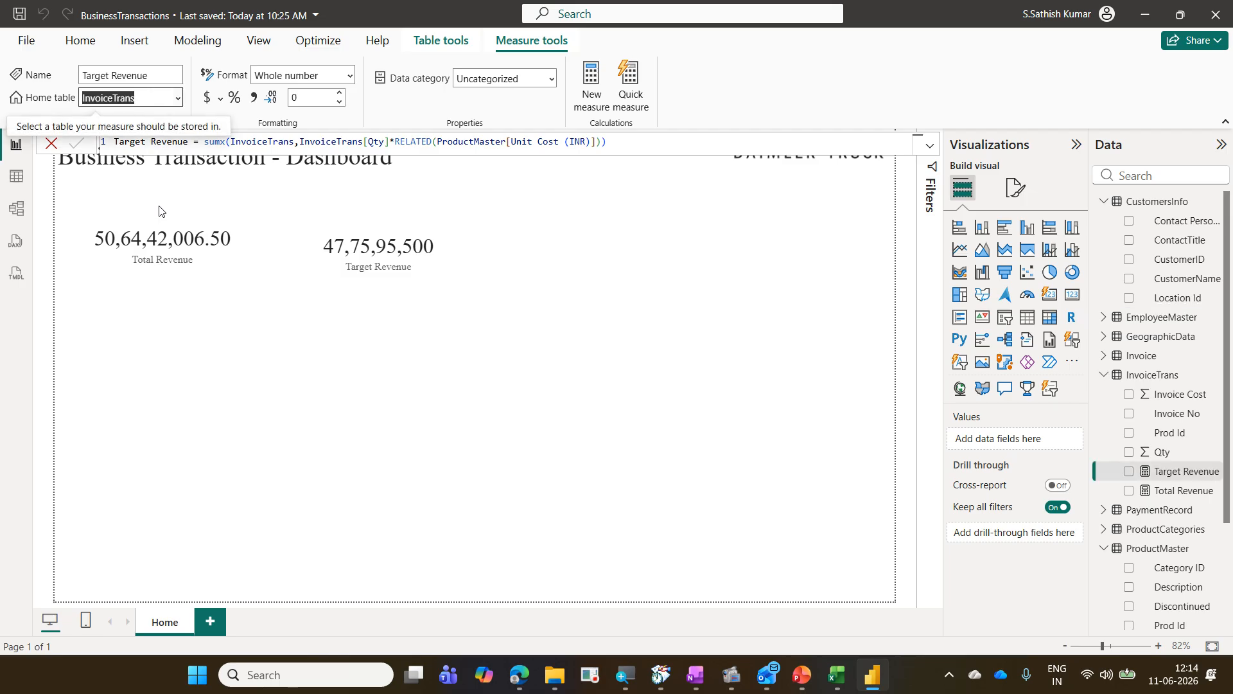
{"action": "left_click", "coordinate": [201, 339]}
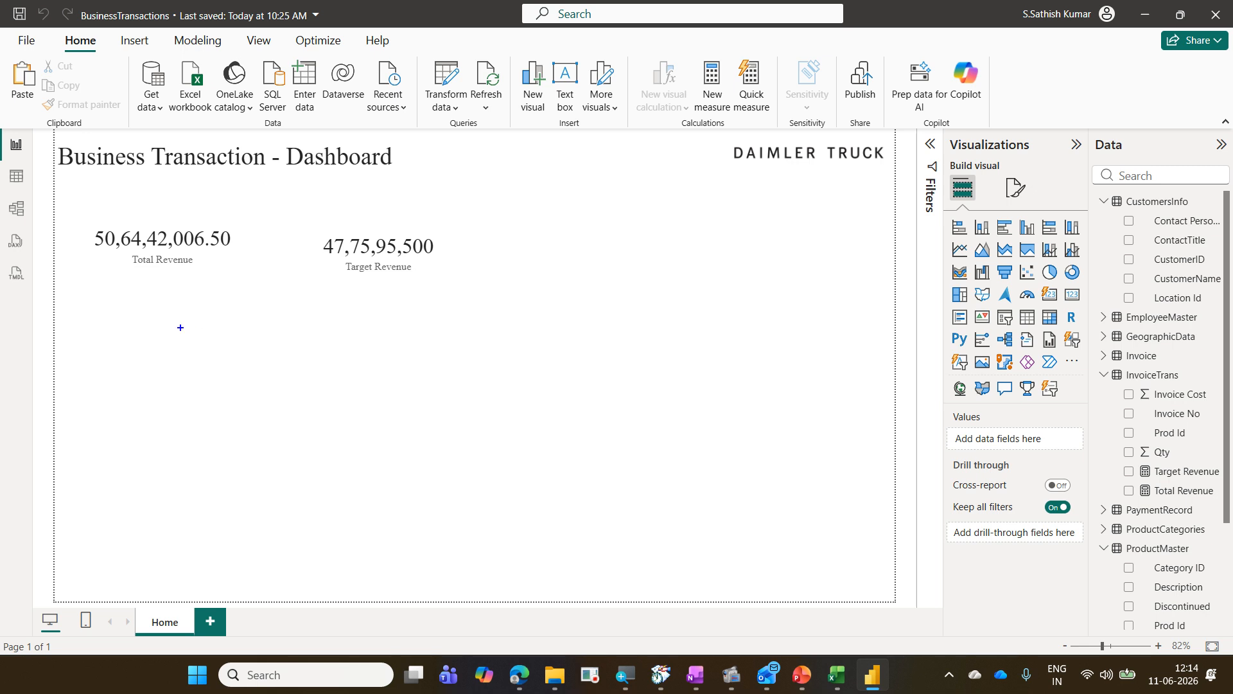
{"action": "type", "text": "Create a Measure"}
{"action": "key", "text": "Return"}
{"action": "type", "text": "Pr"}
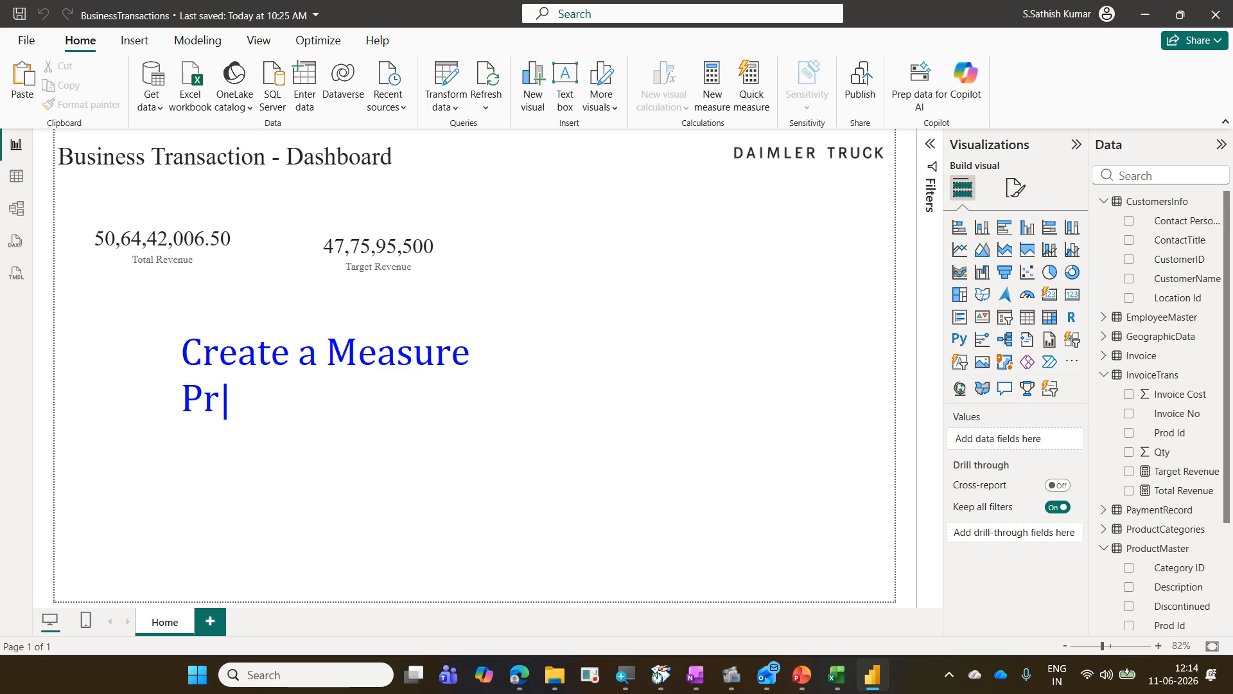
{"action": "type", "text": "ofit Margin"}
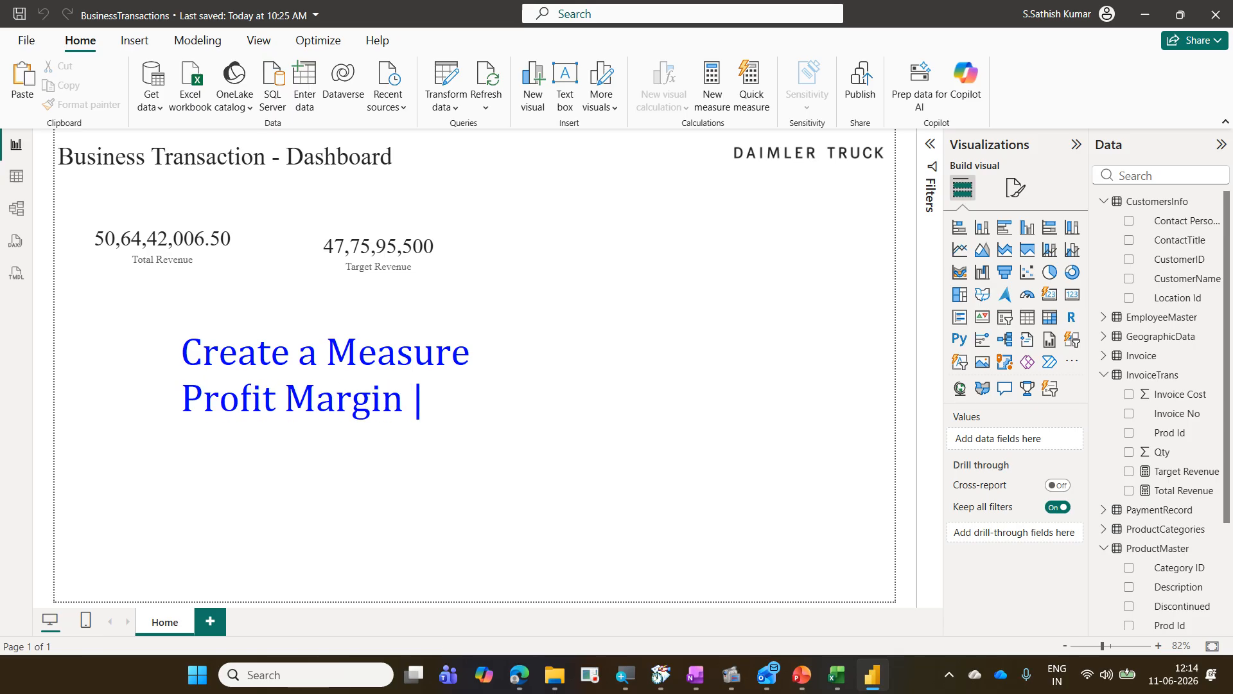
{"action": "type", "text": " = Total "}
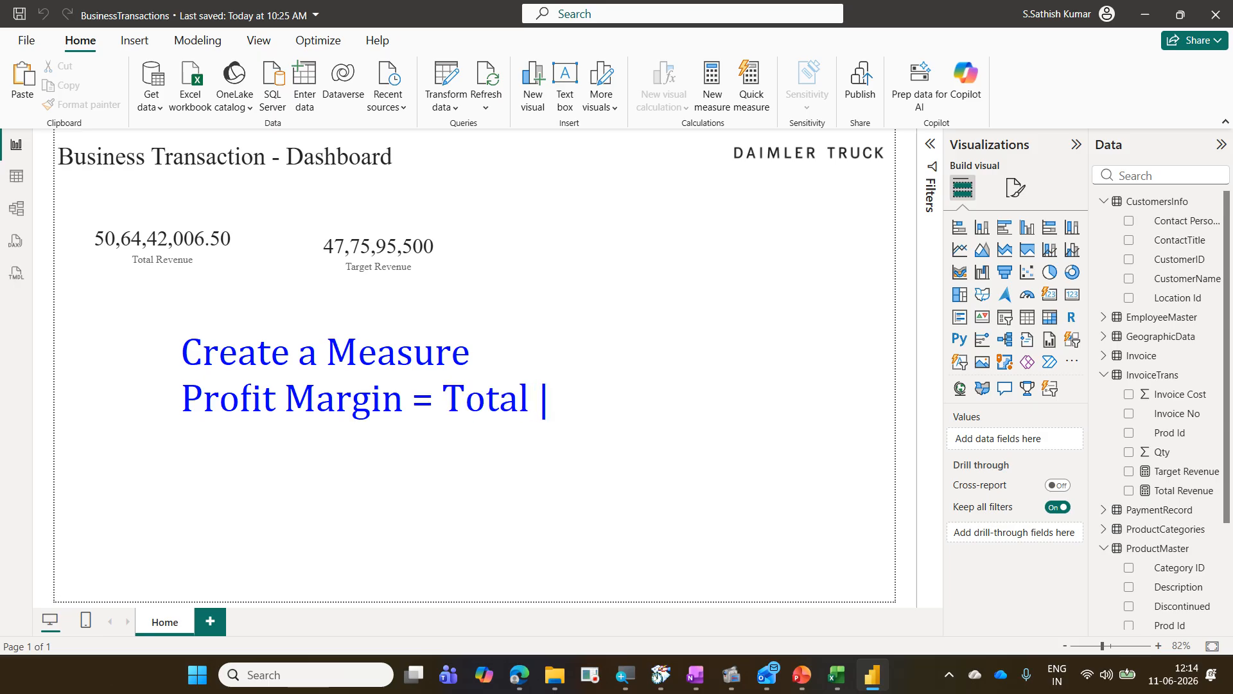
{"action": "type", "text": "Revenue "}
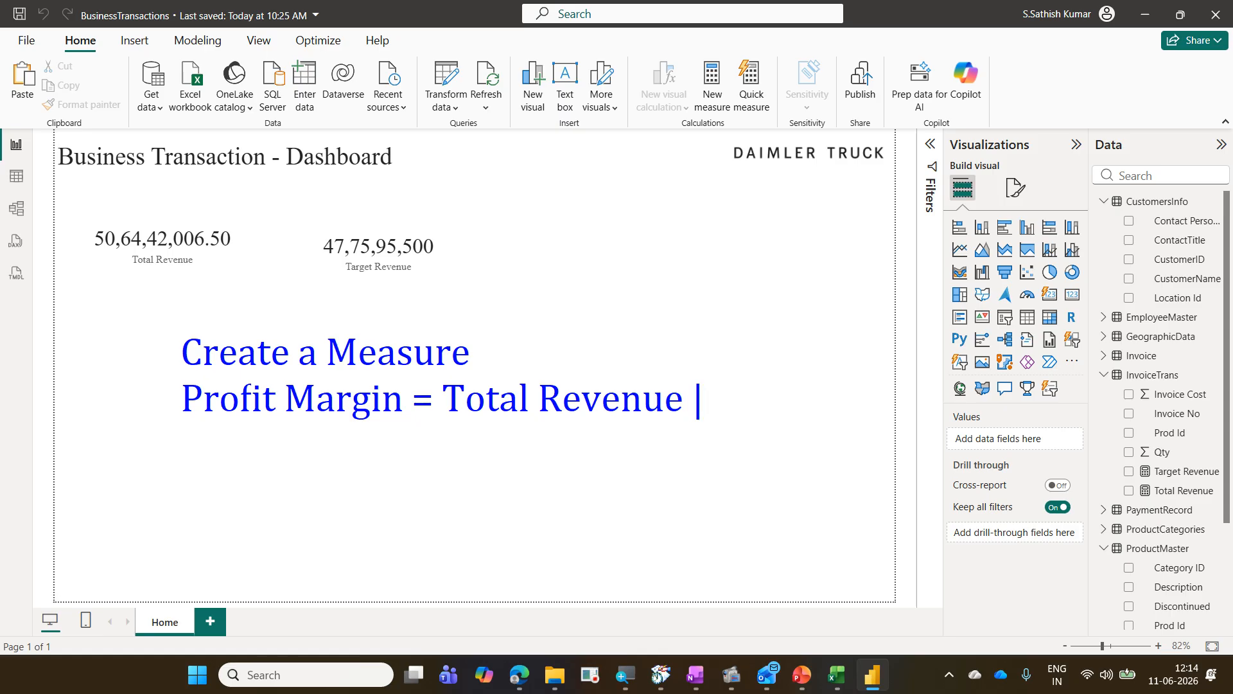
{"action": "type", "text": "- Tar"}
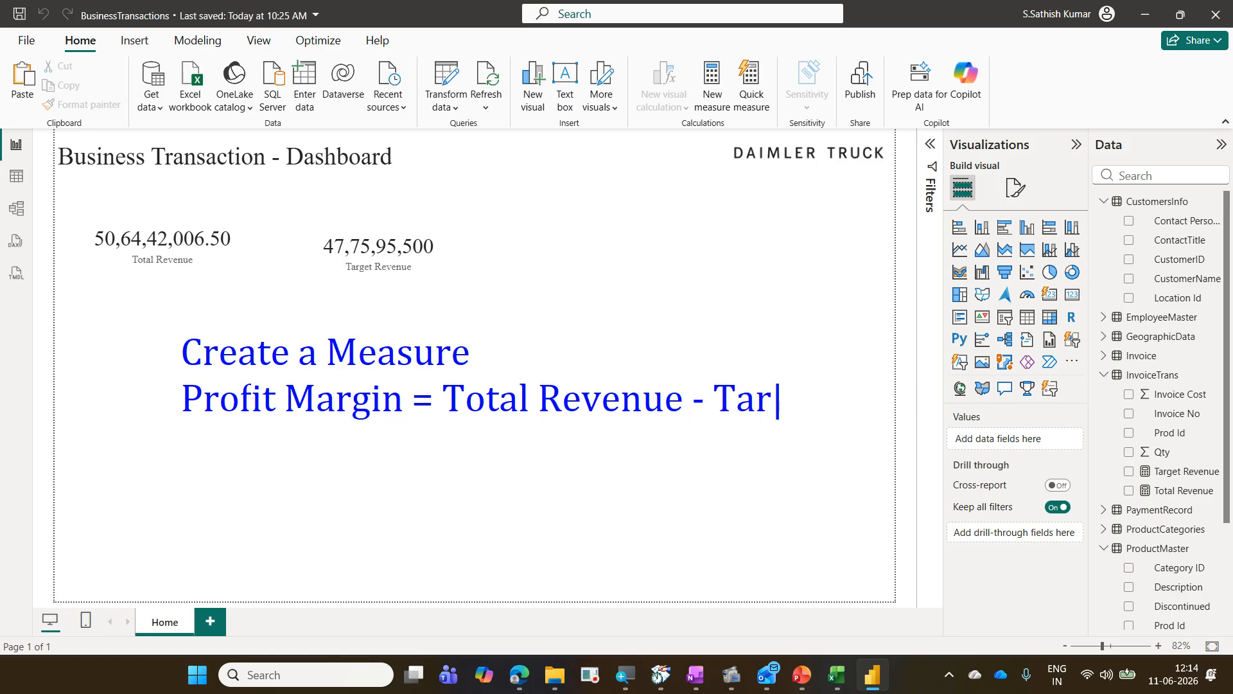
{"action": "type", "text": "get Reve"}
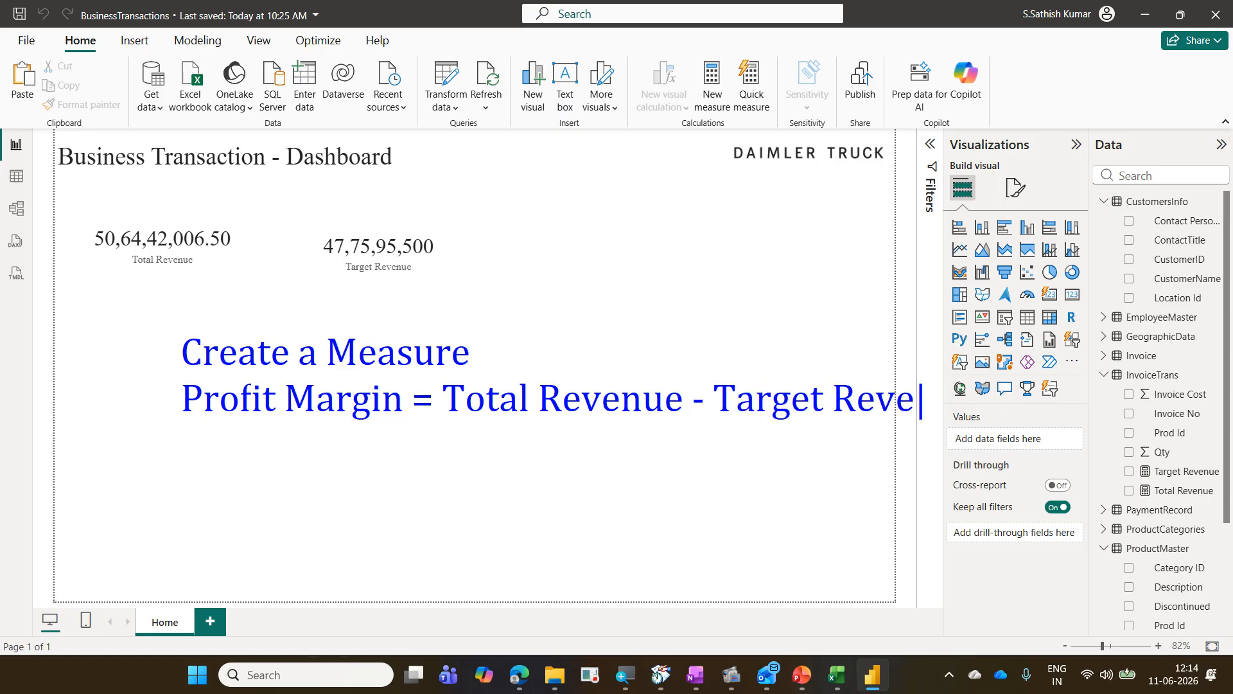
{"action": "type", "text": "nue"}
{"action": "key", "text": "Return"}
{"action": "type", "text": "Display in a card"}
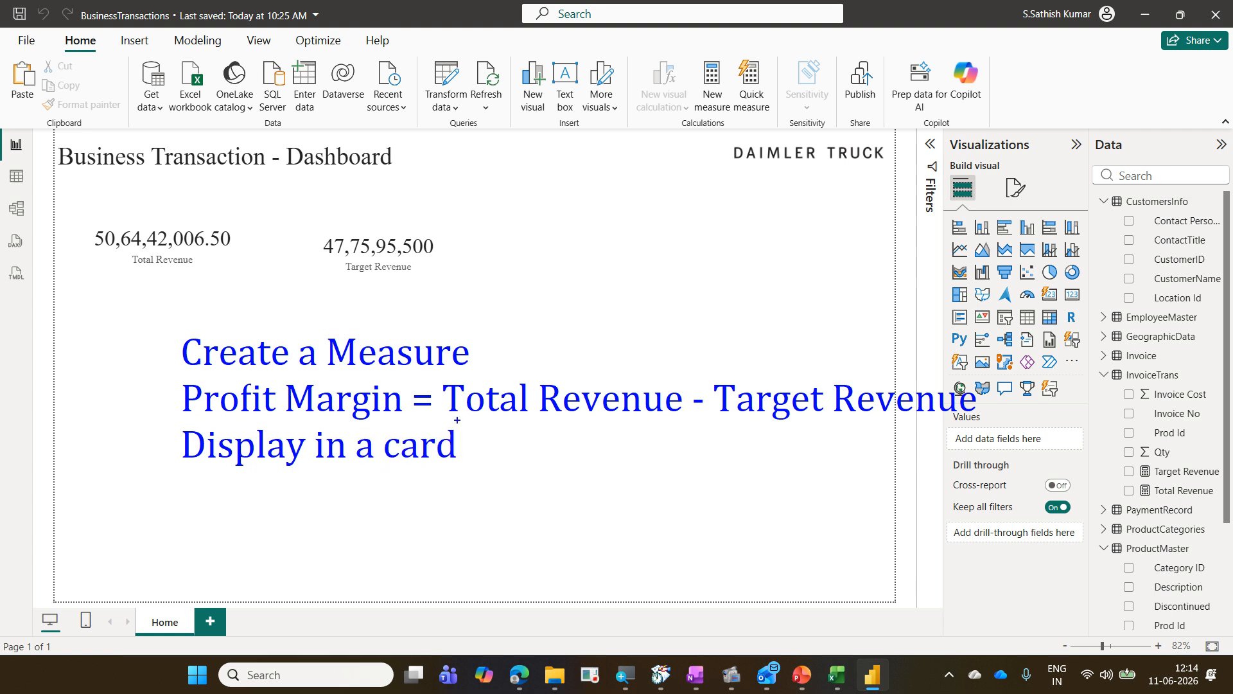
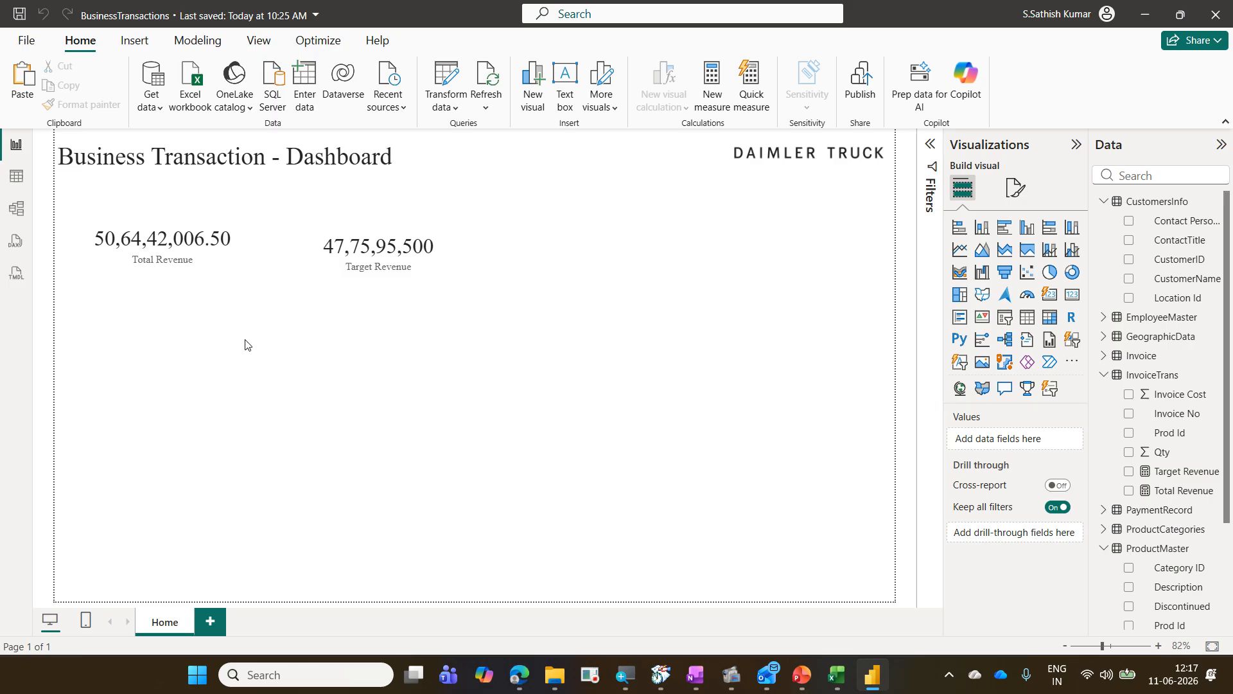
Step: Create a new measure in the InvoiceTrans table and name it Profit Margin
{"action": "left_click", "coordinate": [1165, 378]}
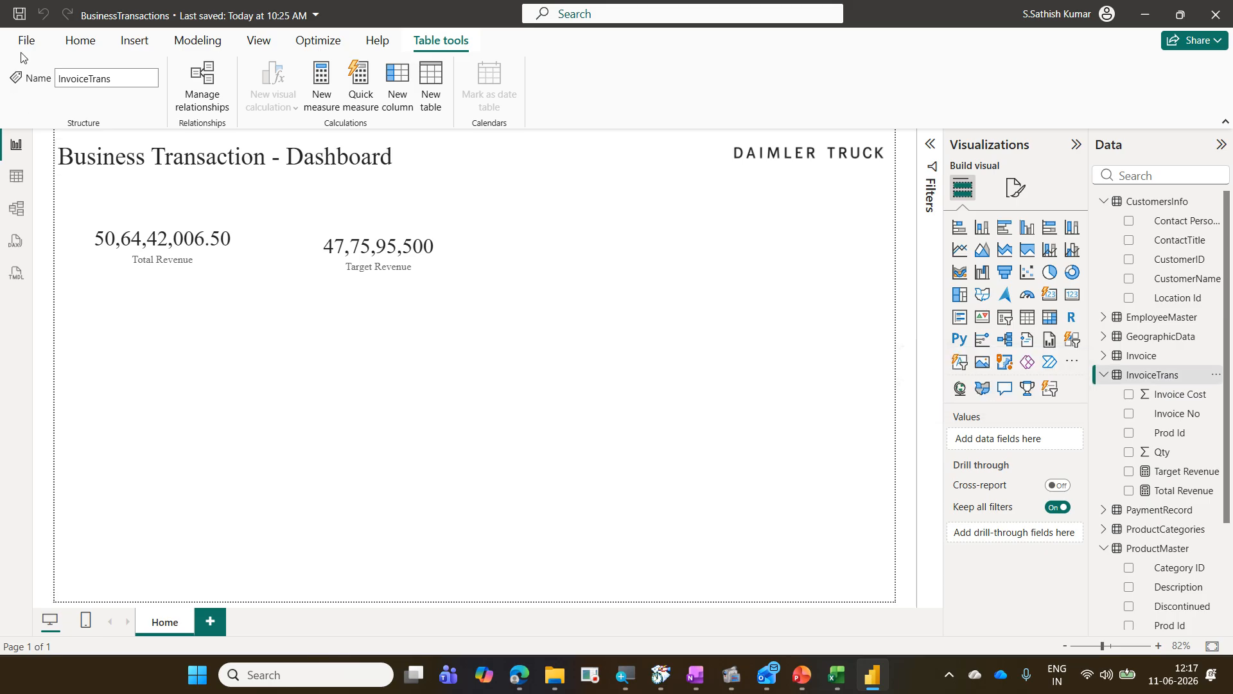
{"action": "left_click", "coordinate": [77, 41]}
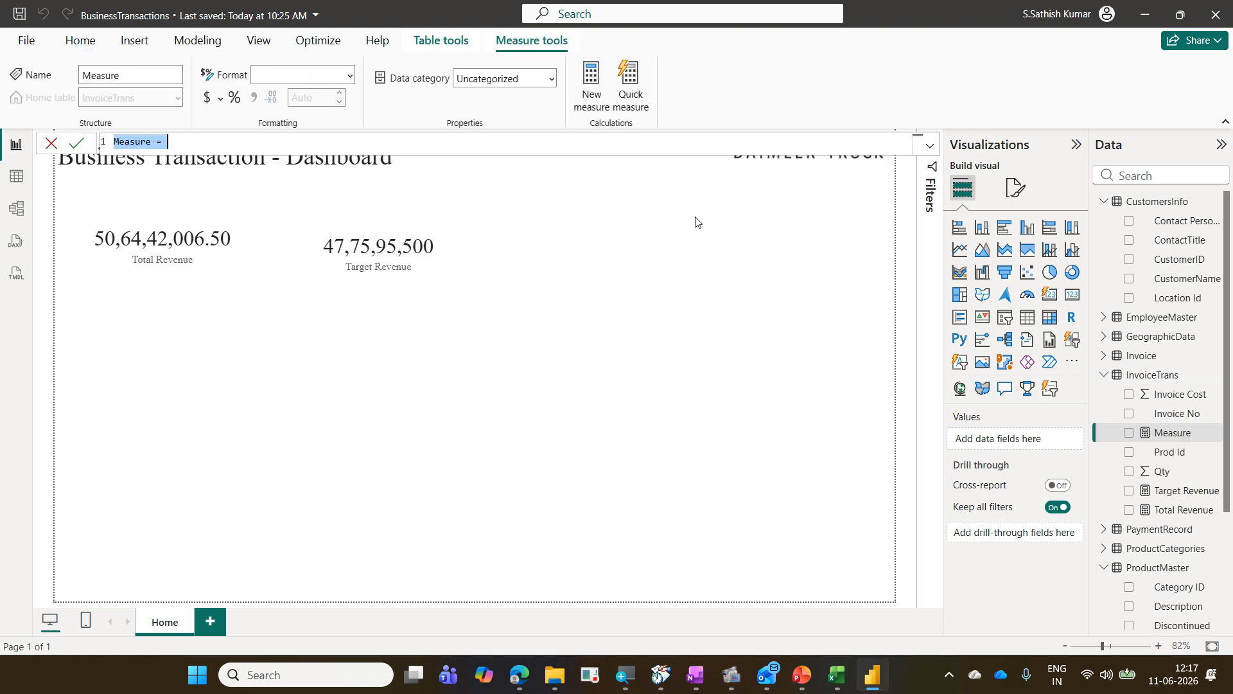
{"action": "key", "text": "Left"}
{"action": "key", "text": "shift+Right"}
{"action": "key", "text": "shift+Right"}
{"action": "key", "text": "shift+Right"}
{"action": "key", "text": "shift+Right"}
{"action": "key", "text": "shift+Right"}
{"action": "key", "text": "shift+Right"}
{"action": "key", "text": "shift+Right"}
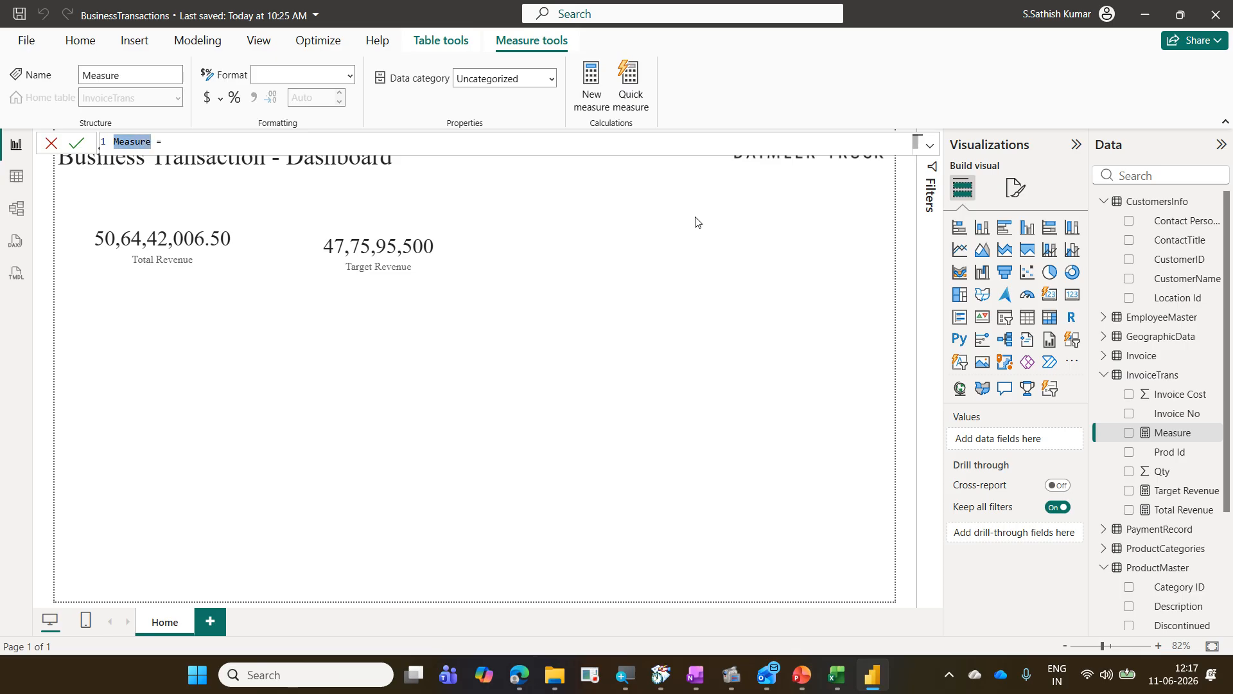
{"action": "type", "text": "Profit Margin"}
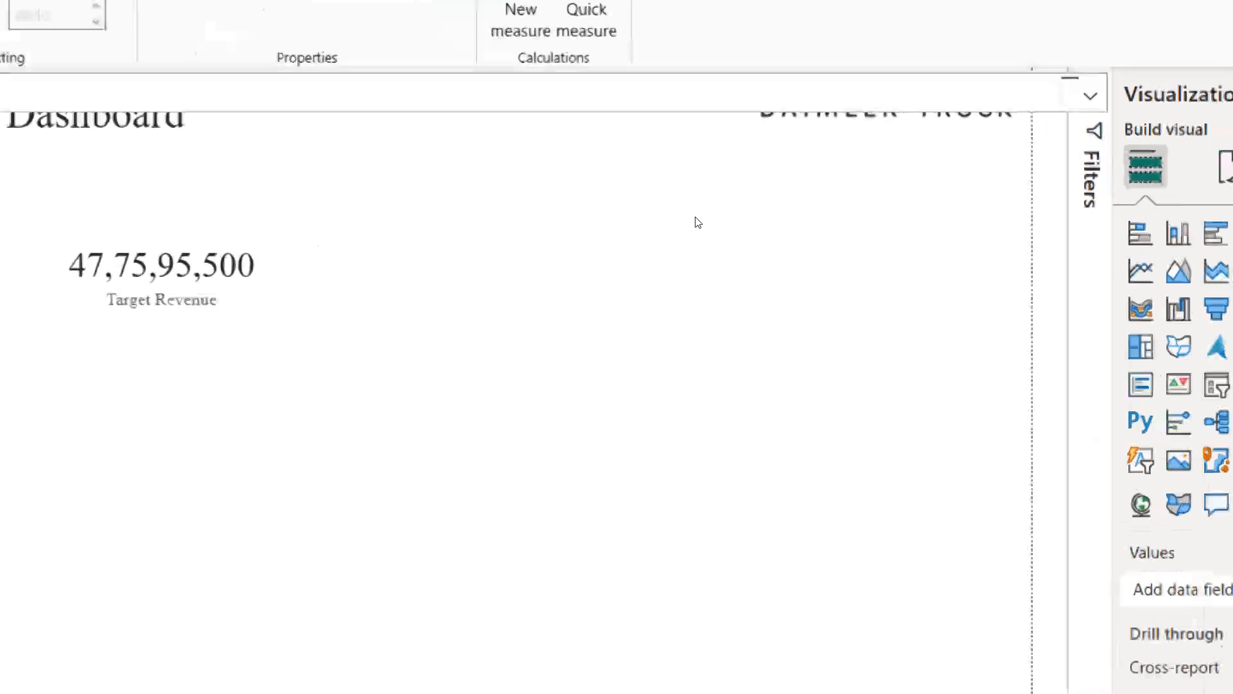
Step: Define Profit Margin as [Total Revenue] minus [Target Revenue] and commit the formula
{"action": "type", "text": "to"}
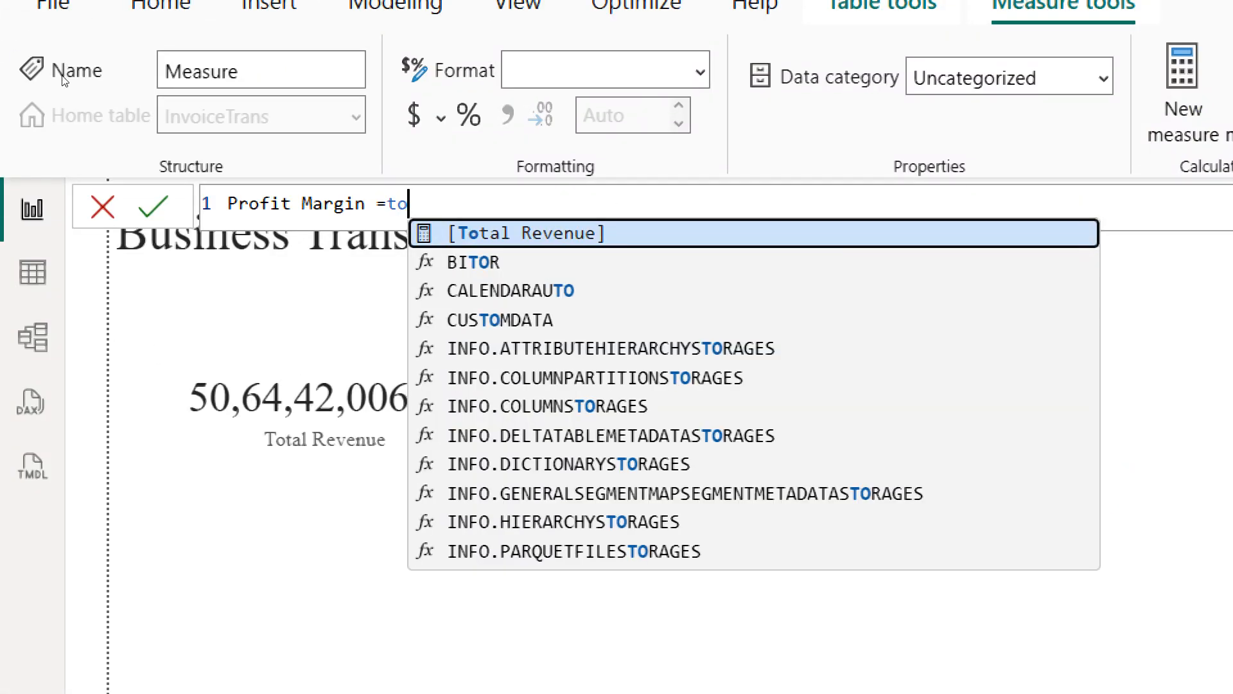
{"action": "key", "text": "Tab"}
{"action": "type", "text": "-ta"}
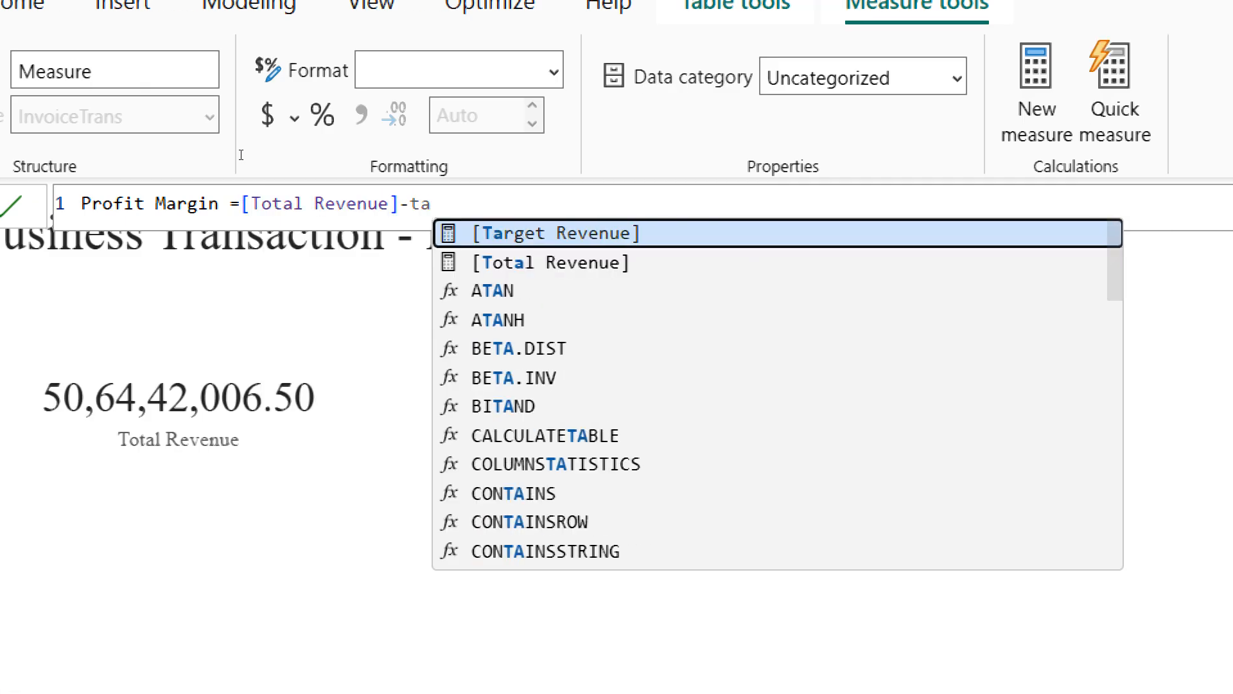
{"action": "key", "text": "Escape"}
{"action": "key", "text": "ctrl+space"}
{"action": "key", "text": "Tab"}
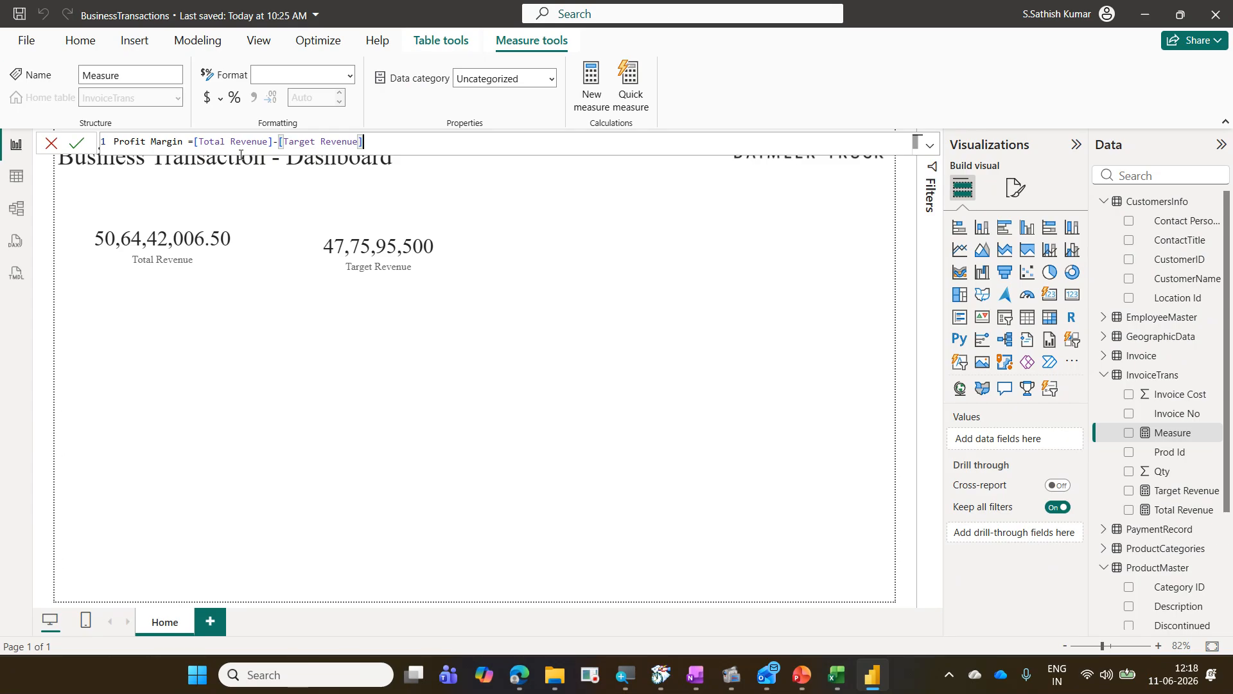
{"action": "key", "text": "Return"}
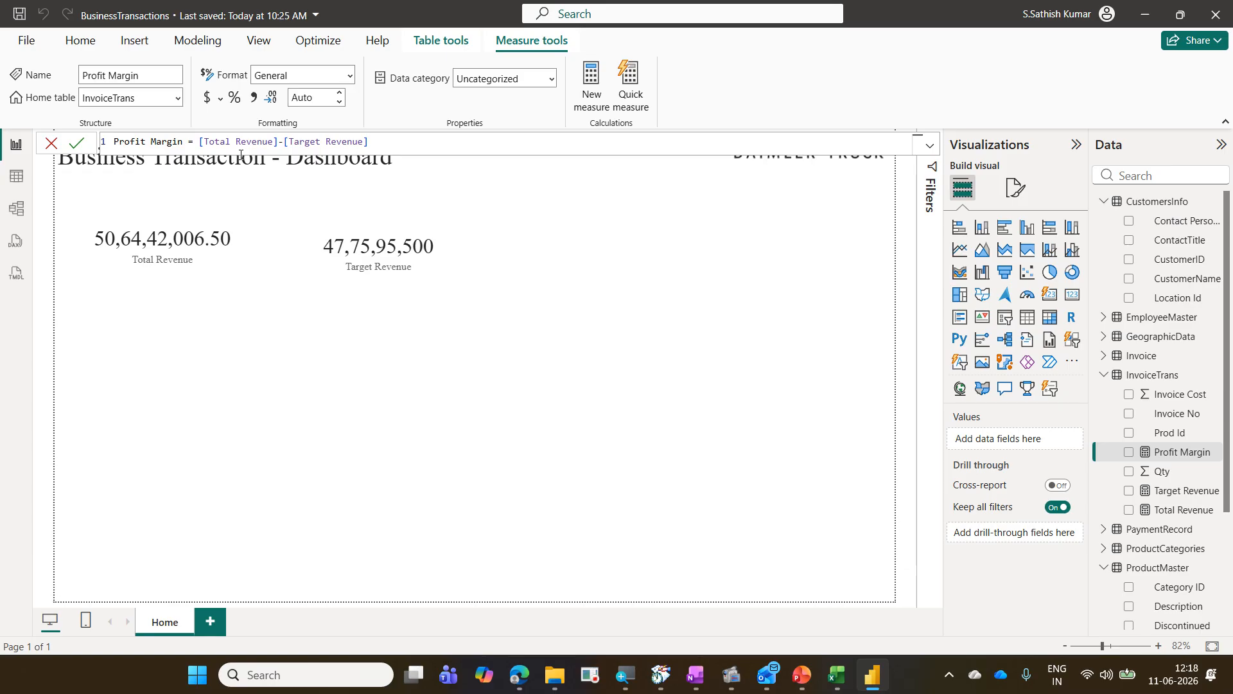
{"action": "left_click_drag", "start_coordinate": [1093, 365], "coordinate": [1202, 384]}
{"action": "left_click_drag", "start_coordinate": [1108, 442], "coordinate": [1209, 460]}
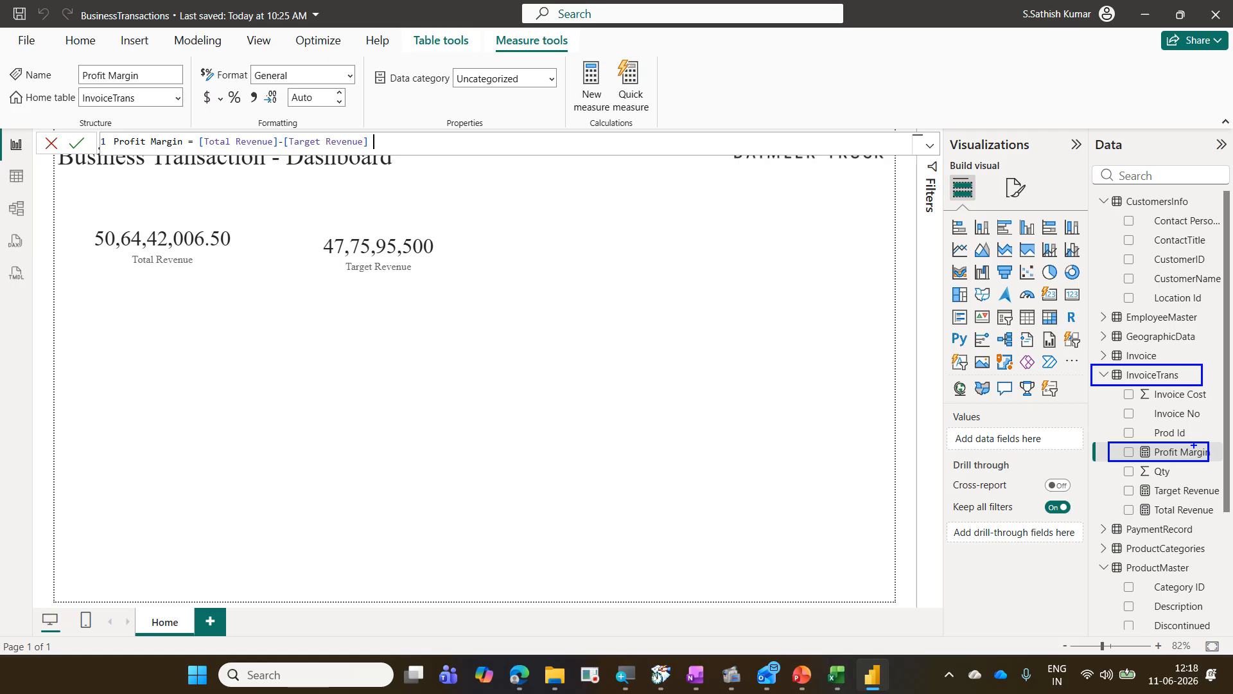
{"action": "key", "text": "Escape"}
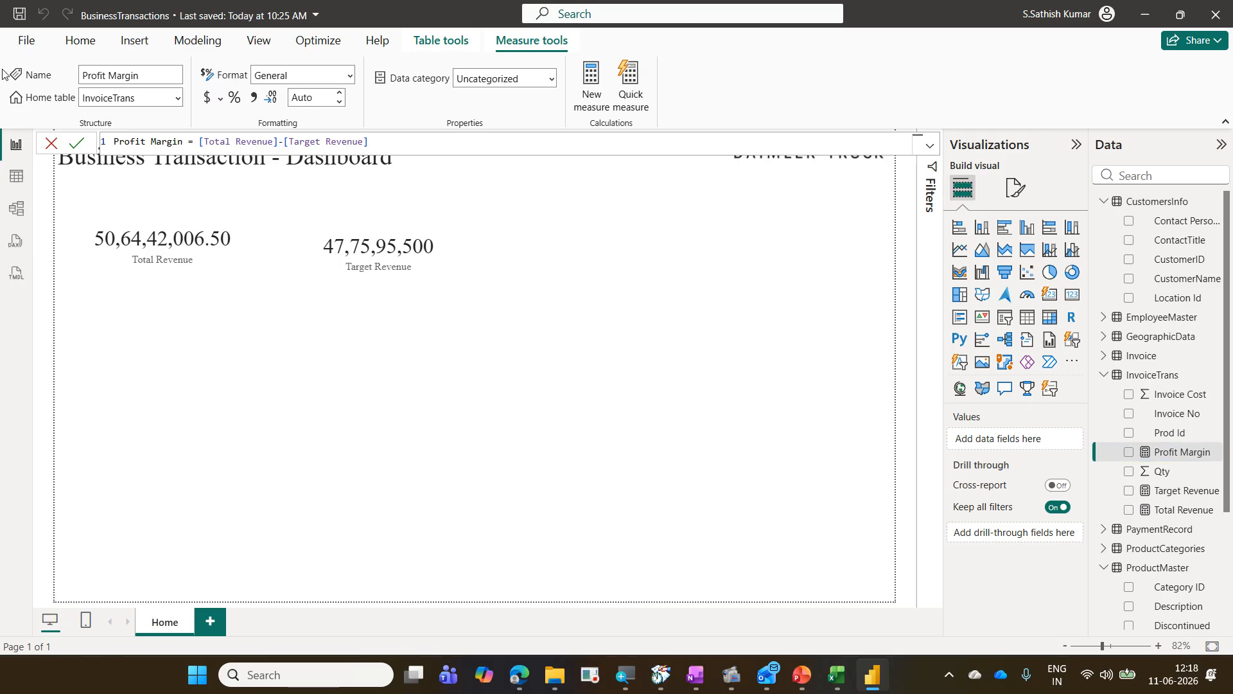
Step: Add a new card showing the Profit Margin measure to the right of the Target Revenue card
{"action": "left_click", "coordinate": [675, 308]}
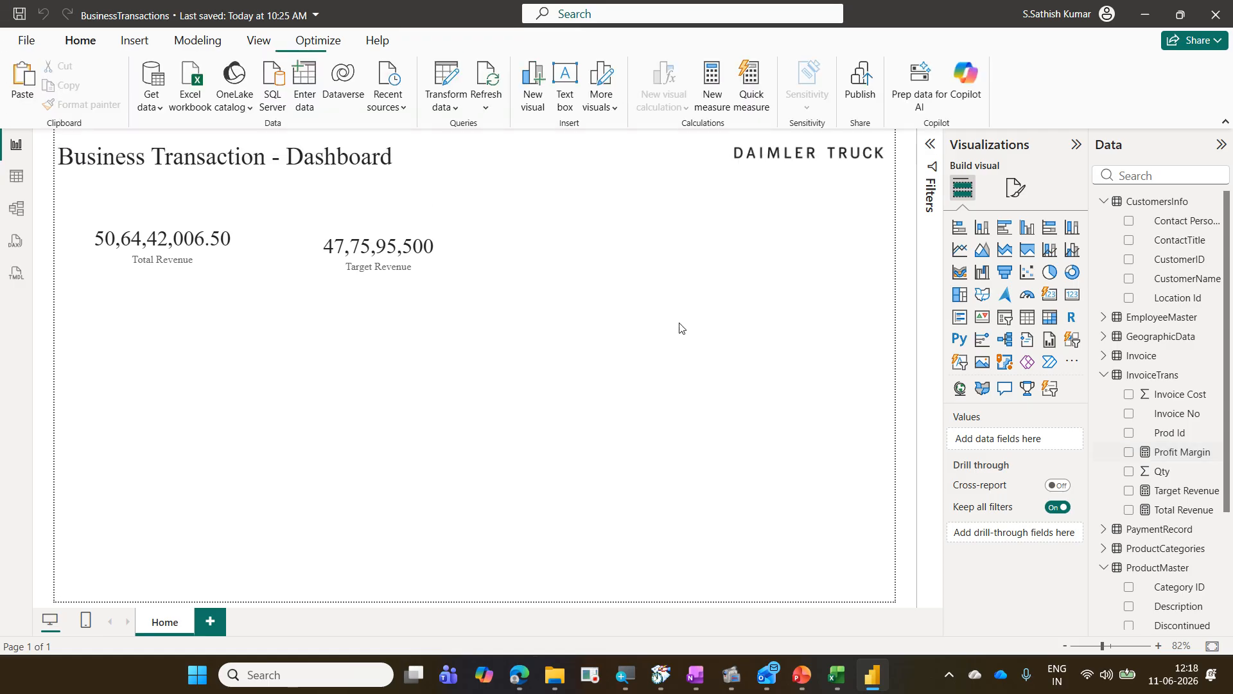
{"action": "left_click", "coordinate": [1071, 295]}
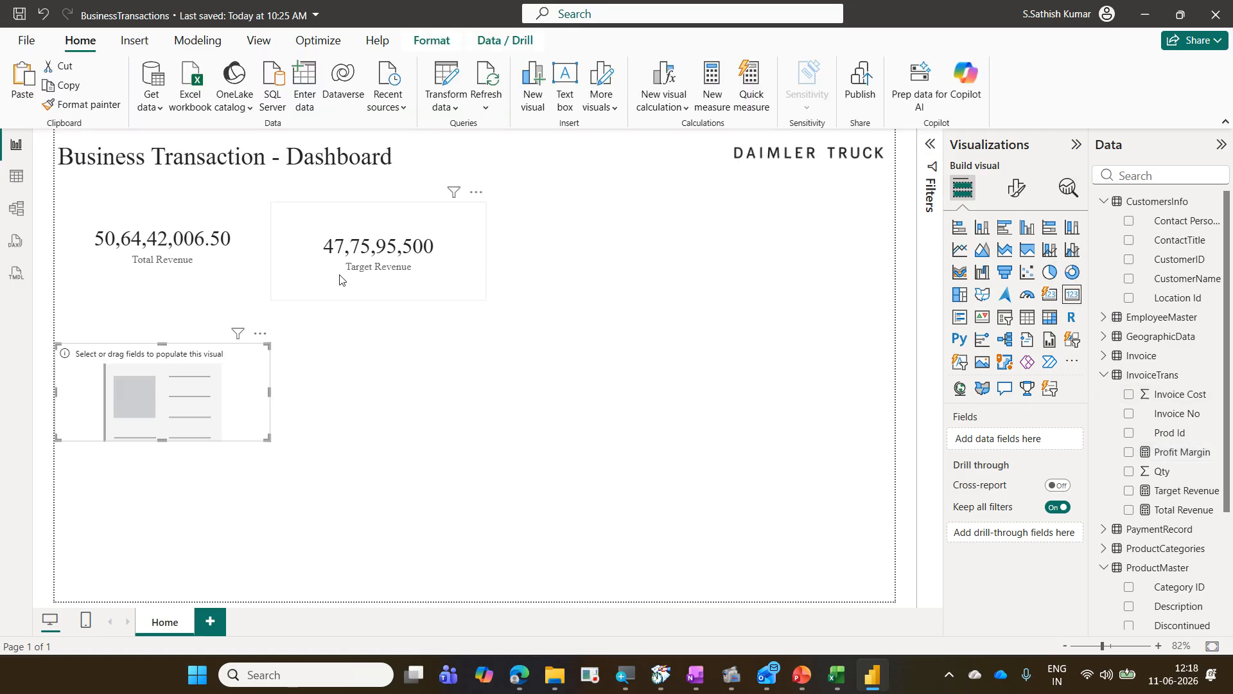
{"action": "left_click_drag", "start_coordinate": [207, 383], "coordinate": [635, 259]}
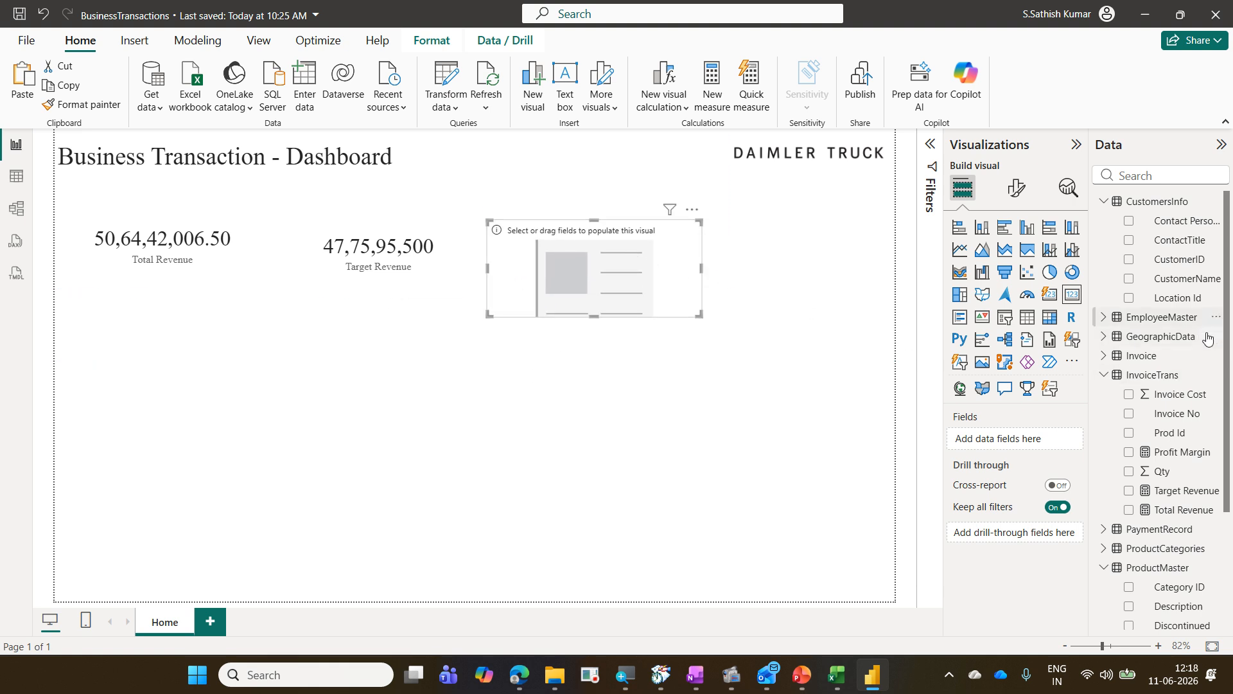
{"action": "left_click_drag", "start_coordinate": [1184, 456], "coordinate": [1005, 441]}
{"action": "left_click_drag", "start_coordinate": [682, 294], "coordinate": [681, 276]}
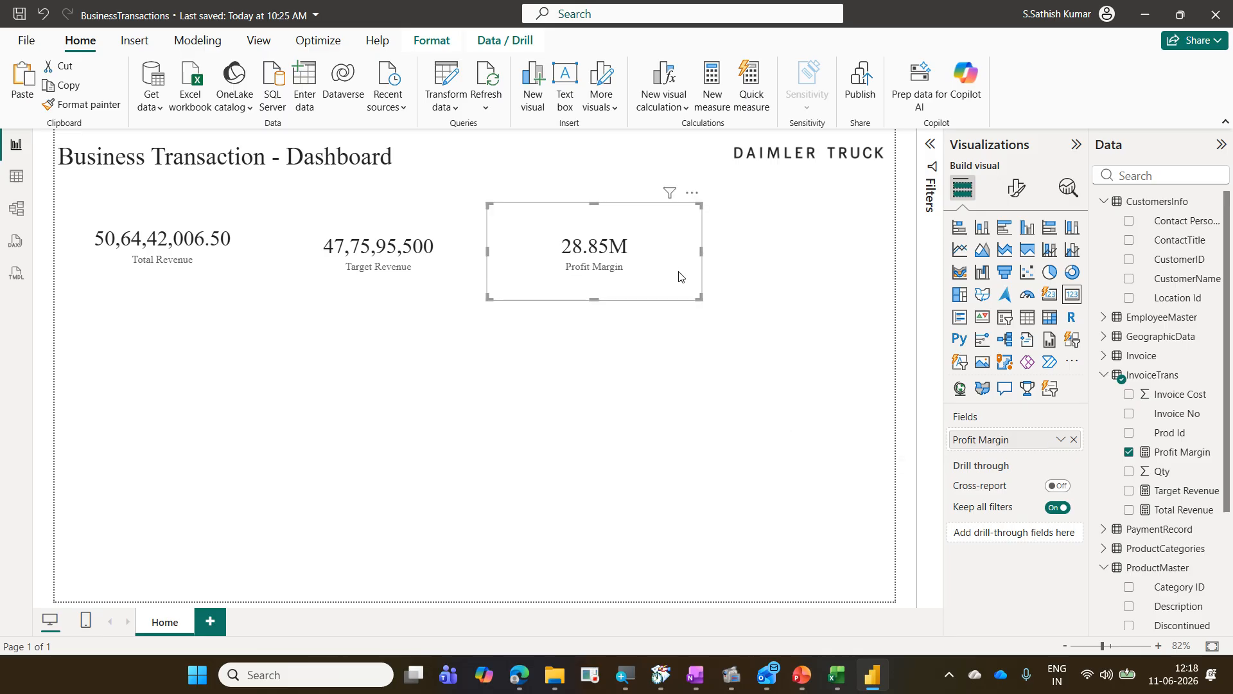
Step: Set the Profit Margin card's callout value display units to None
{"action": "left_click", "coordinate": [1013, 190]}
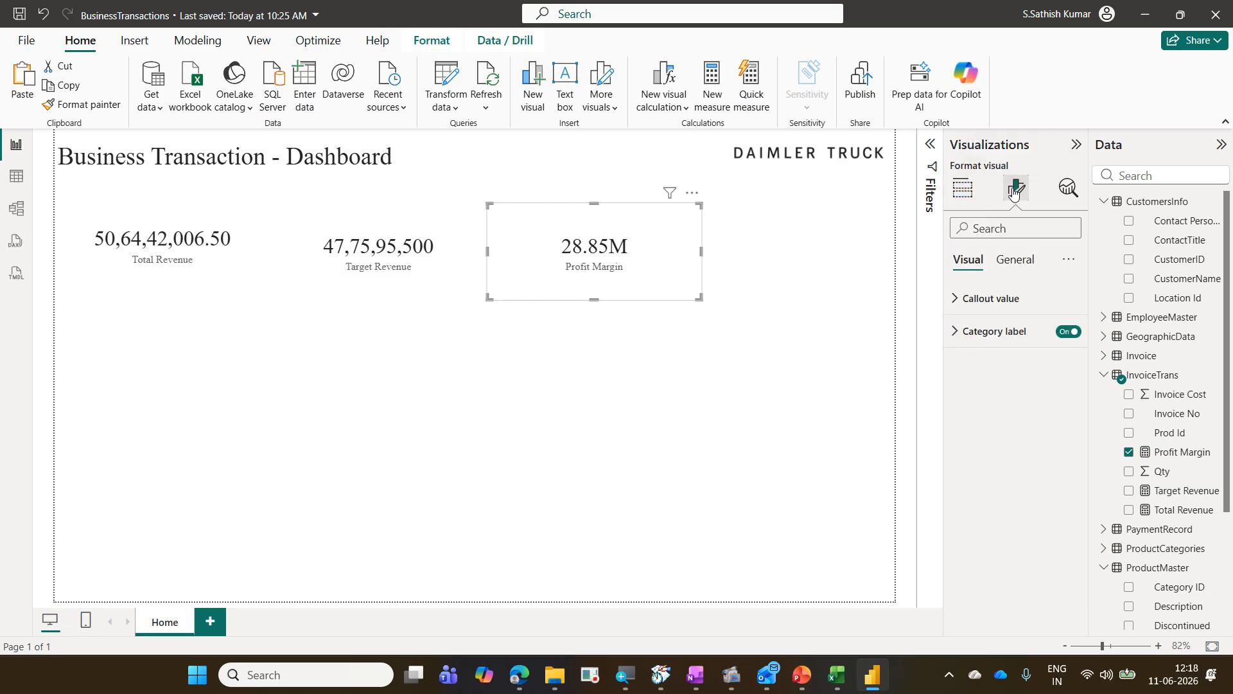
{"action": "left_click", "coordinate": [1017, 299]}
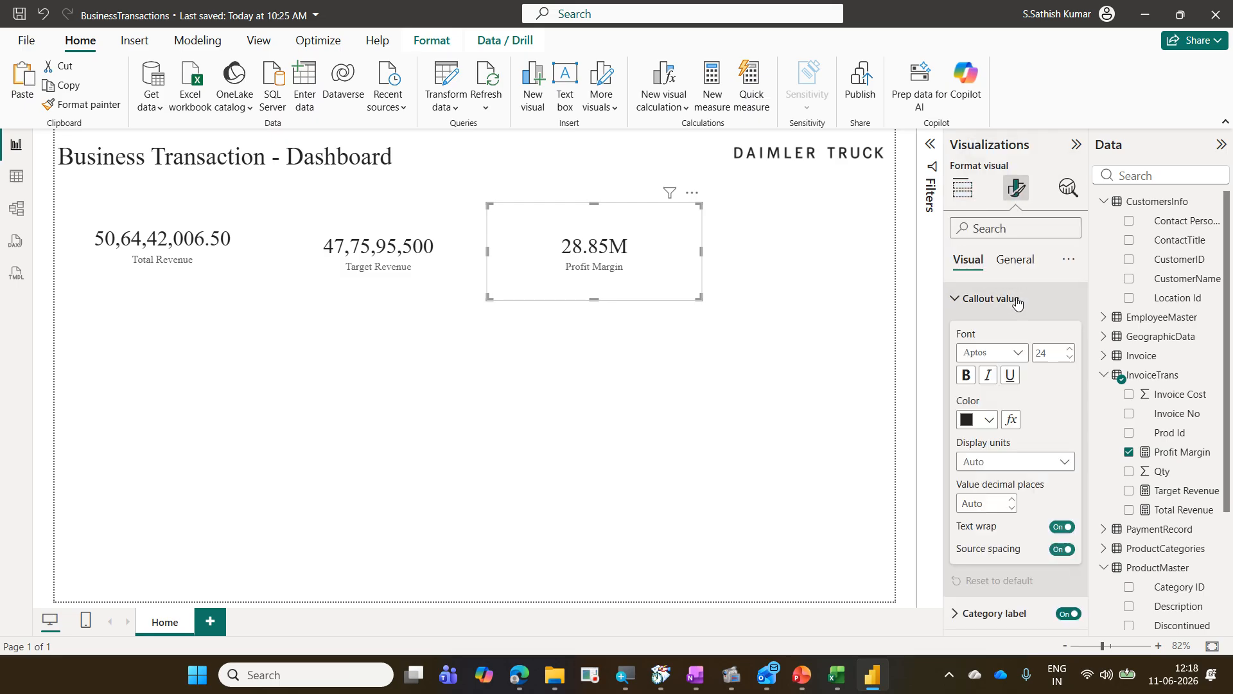
{"action": "left_click", "coordinate": [1060, 463]}
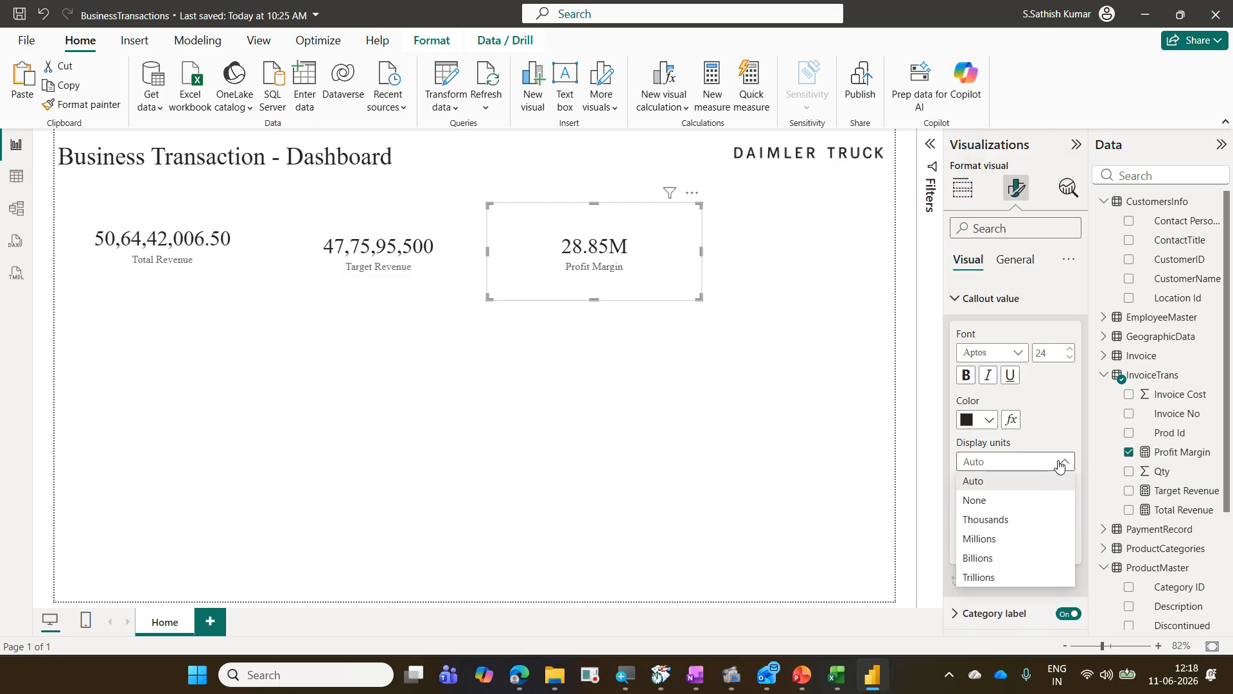
{"action": "left_click", "coordinate": [1035, 501]}
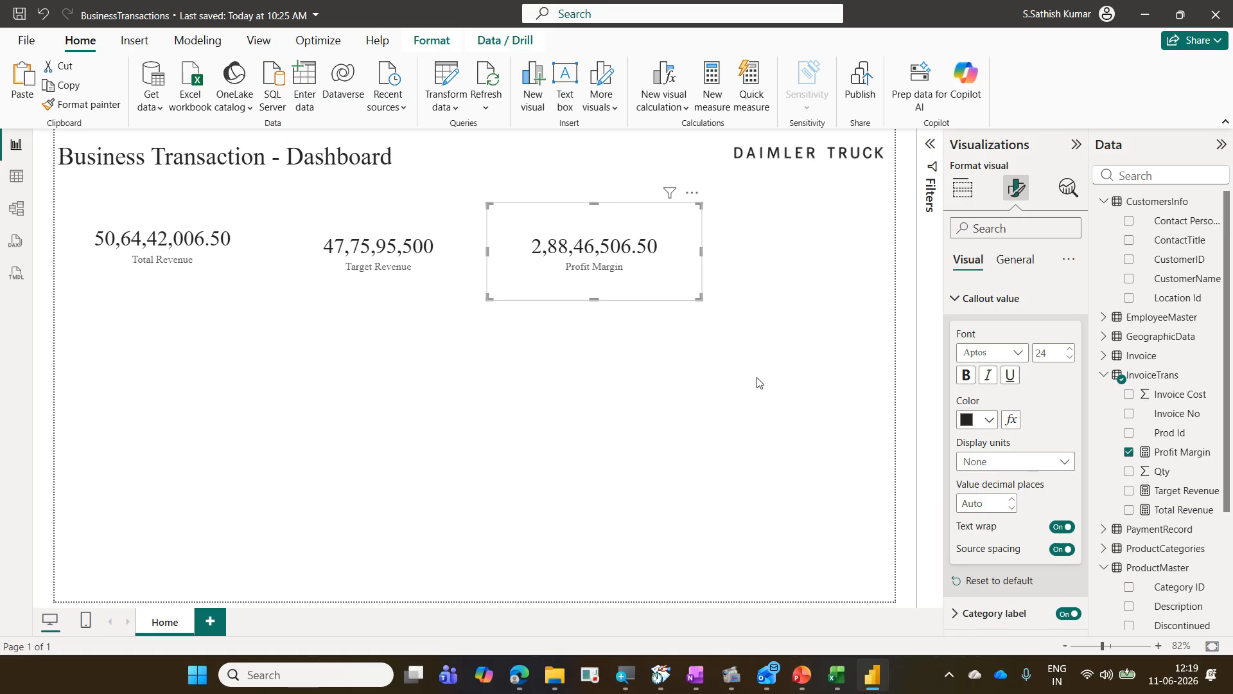
Step: Nudge the Target Revenue and Profit Margin cards so all three cards line up at the same height
{"action": "left_click", "coordinate": [404, 292]}
{"action": "left_click_drag", "start_coordinate": [402, 290], "coordinate": [402, 283]}
{"action": "left_click", "coordinate": [546, 284]}
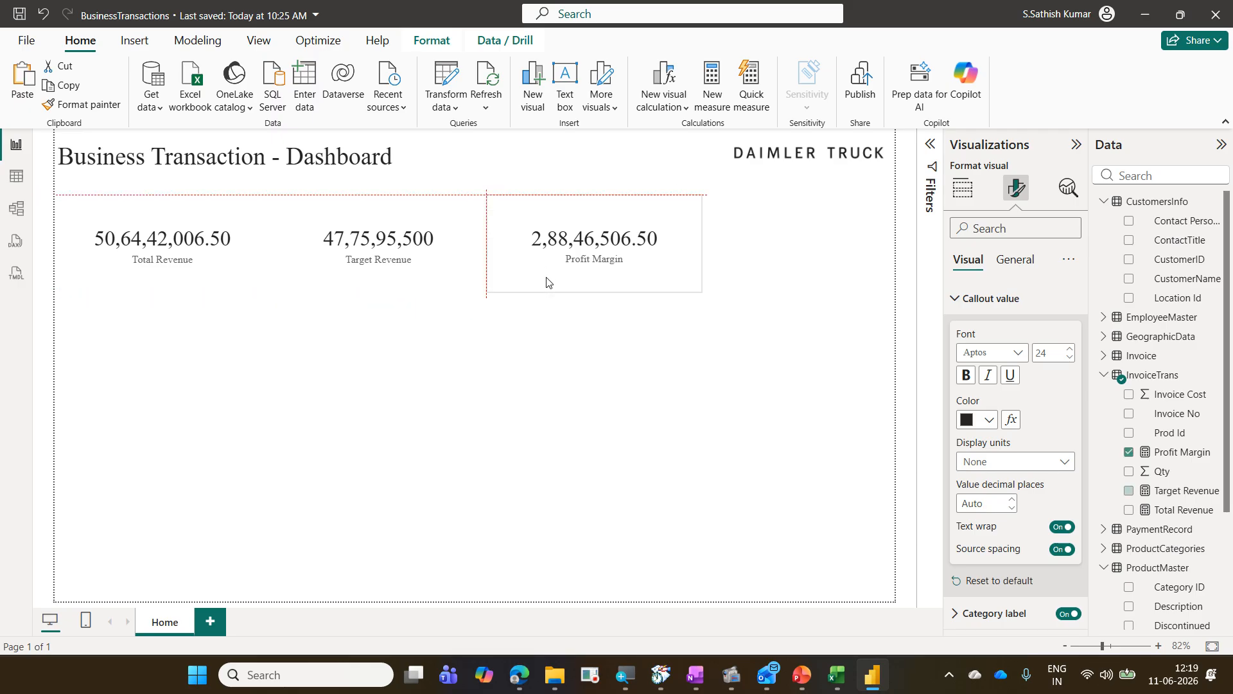
{"action": "left_click", "coordinate": [422, 348]}
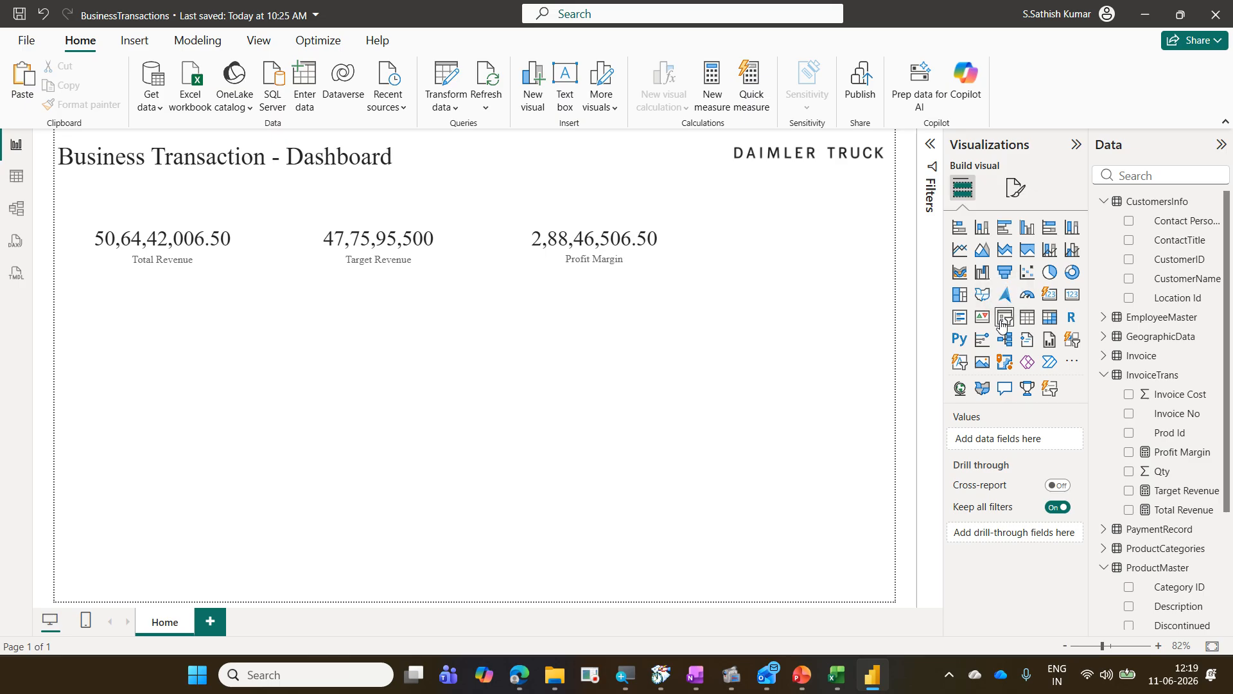
{"action": "key", "text": "ctrl+2"}
{"action": "left_click_drag", "start_coordinate": [993, 304], "coordinate": [1015, 333]}
{"action": "left_click_drag", "start_coordinate": [948, 170], "coordinate": [979, 204]}
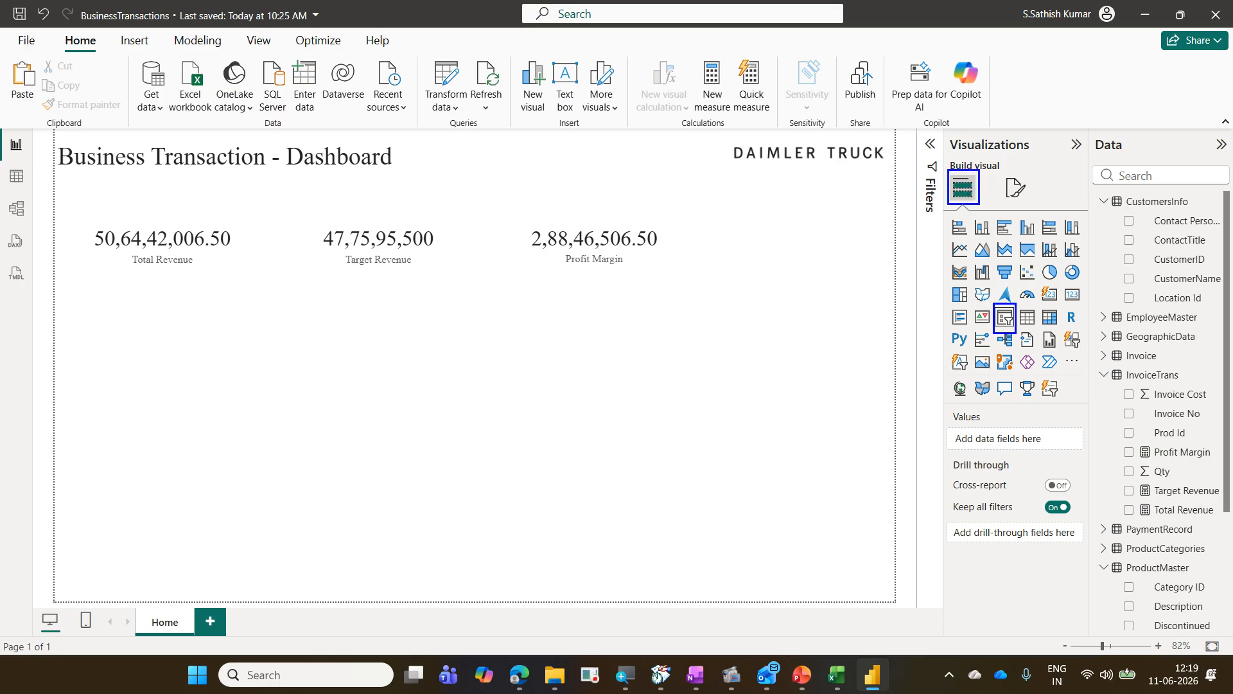
{"action": "left_click_drag", "start_coordinate": [996, 300], "coordinate": [954, 206]}
{"action": "left_click_drag", "start_coordinate": [1062, 327], "coordinate": [1086, 355]}
{"action": "left_click_drag", "start_coordinate": [949, 352], "coordinate": [1062, 403]}
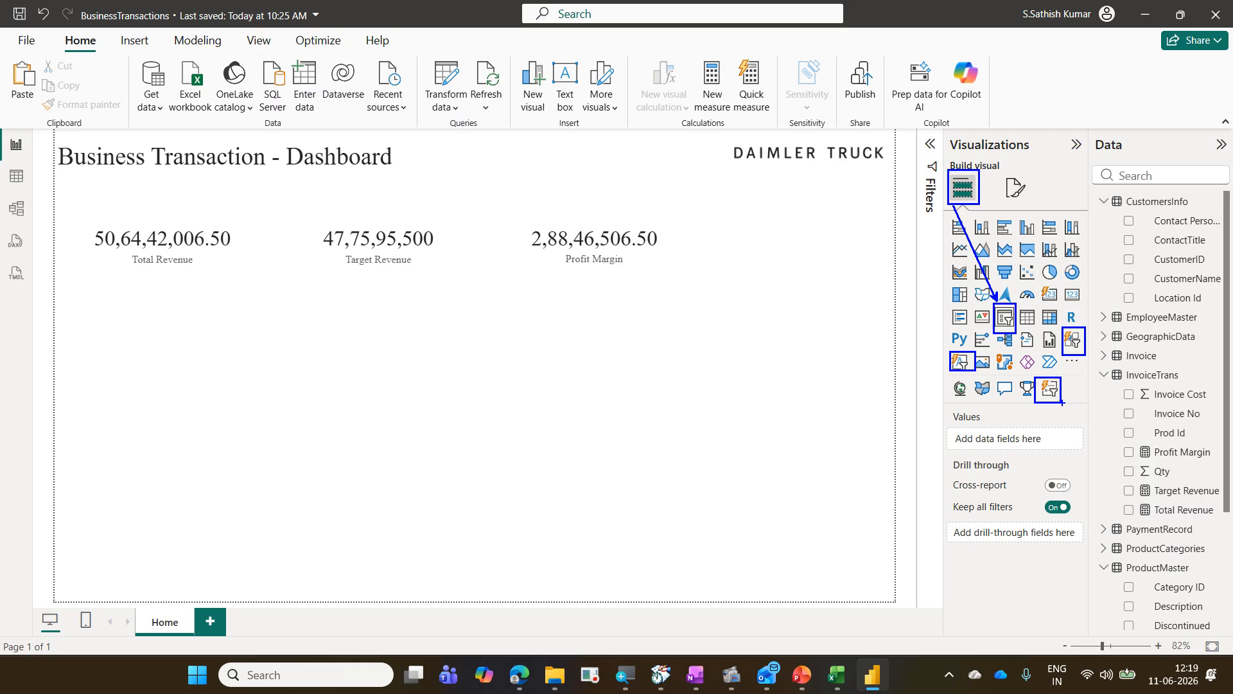
{"action": "key", "text": "Escape"}
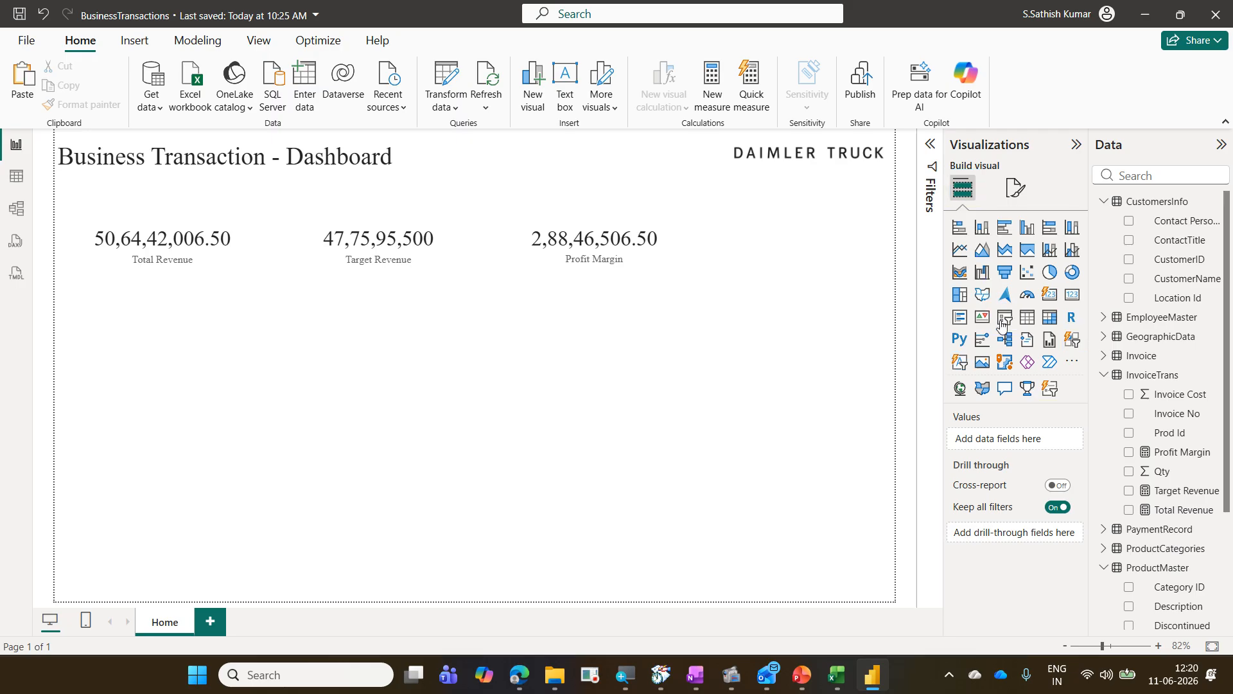
Step: Add a slicer below the cards using the ProductCategories Category field and make it taller
{"action": "left_click", "coordinate": [1003, 321]}
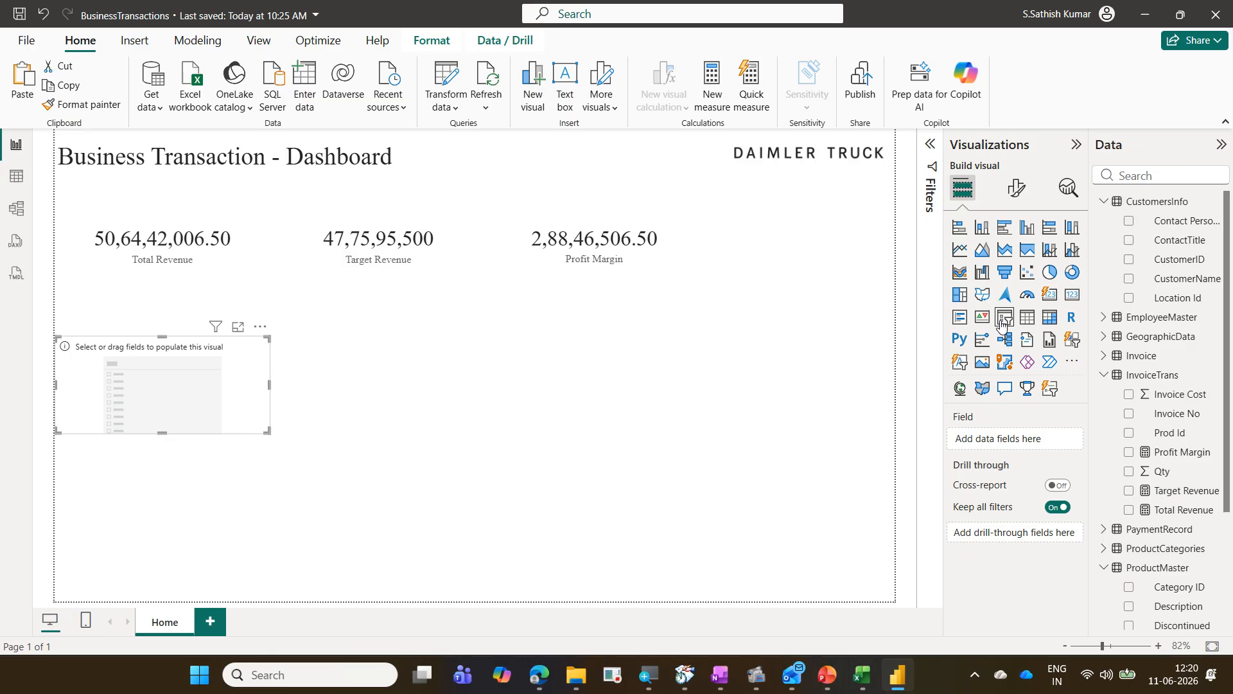
{"action": "left_click_drag", "start_coordinate": [260, 395], "coordinate": [265, 369]}
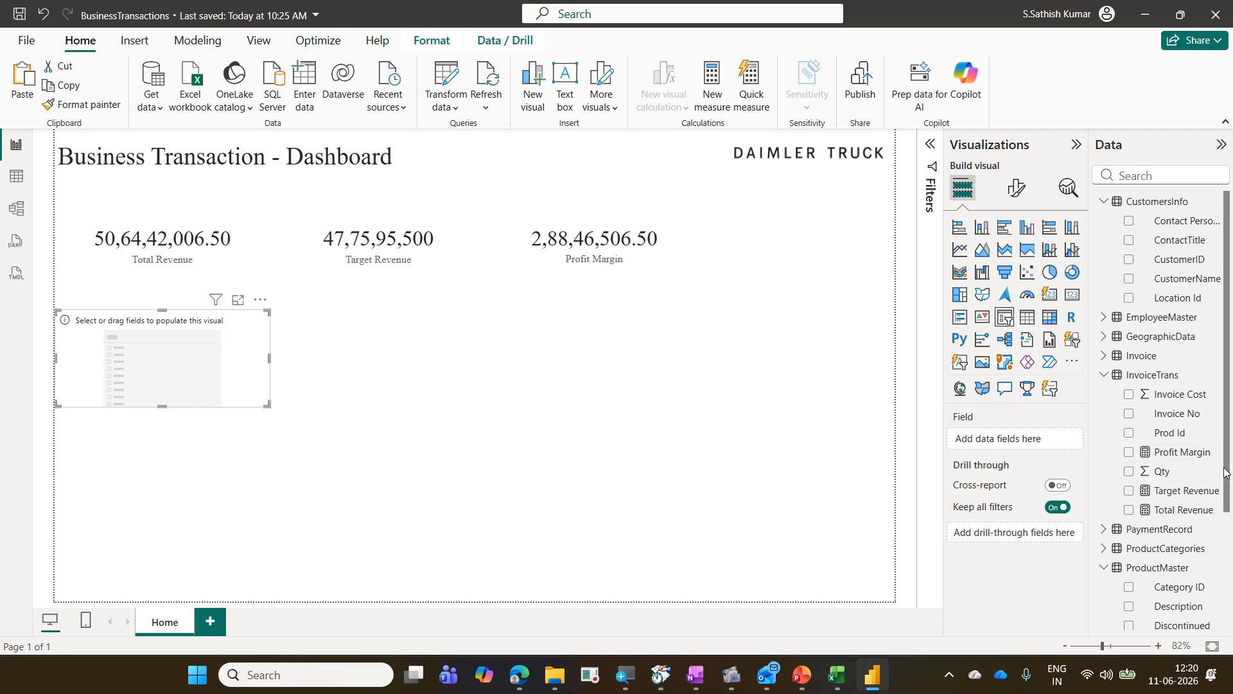
{"action": "scroll", "coordinate": [1200, 475], "scroll_direction": "down", "scroll_amount": 5}
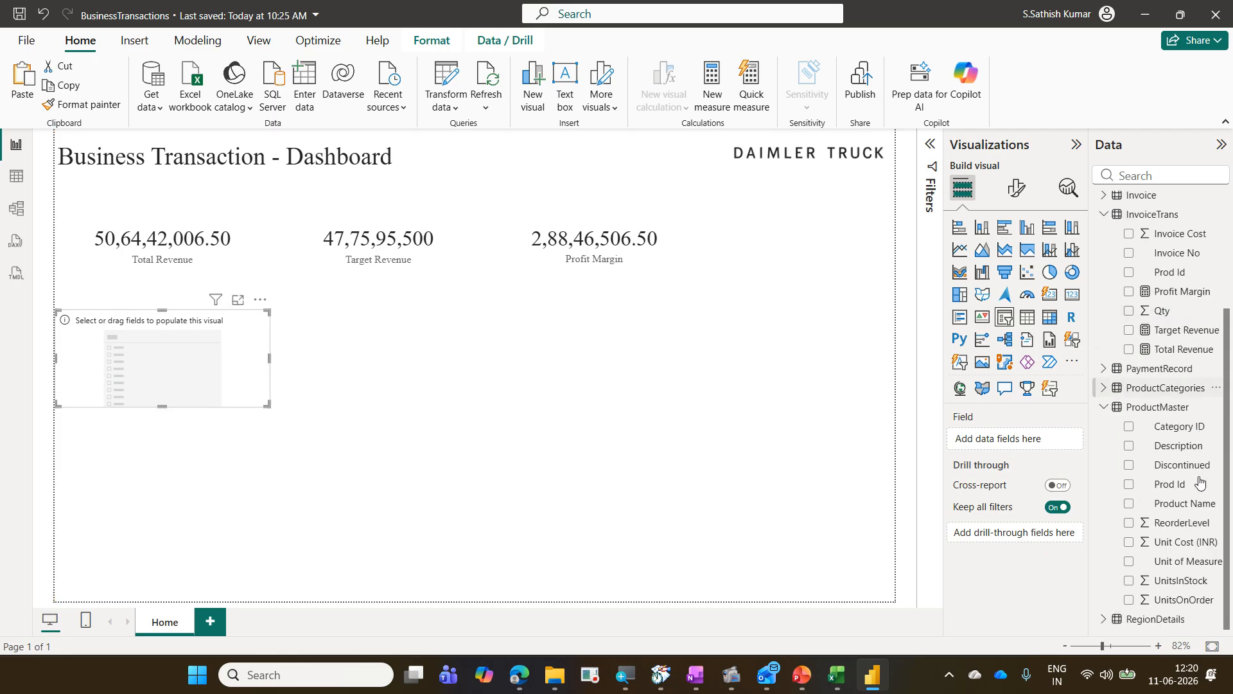
{"action": "left_click", "coordinate": [1105, 388]}
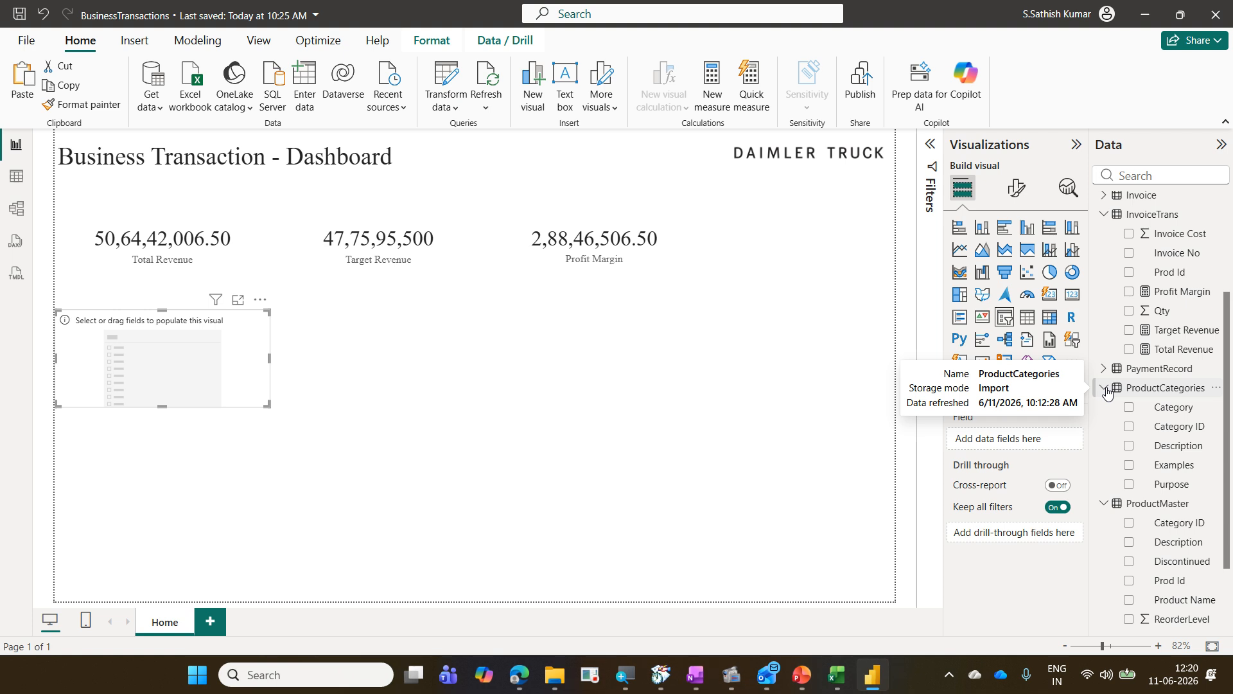
{"action": "left_click_drag", "start_coordinate": [1173, 415], "coordinate": [1046, 449]}
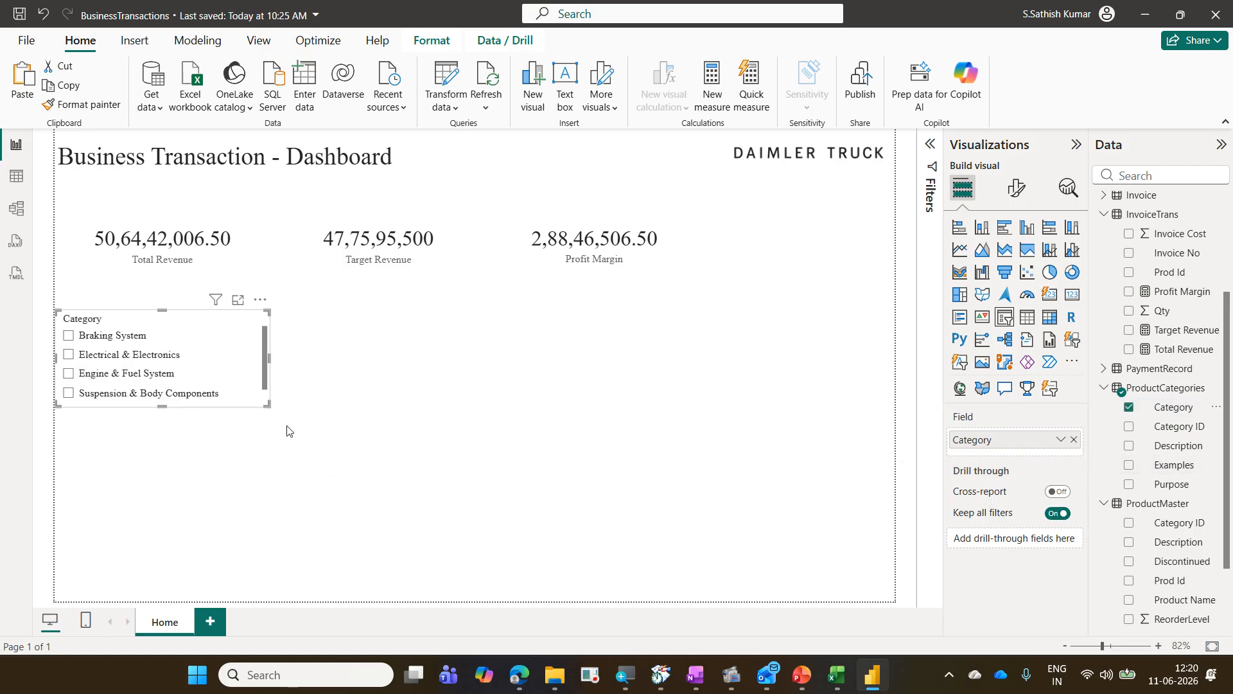
{"action": "left_click_drag", "start_coordinate": [267, 405], "coordinate": [268, 463]}
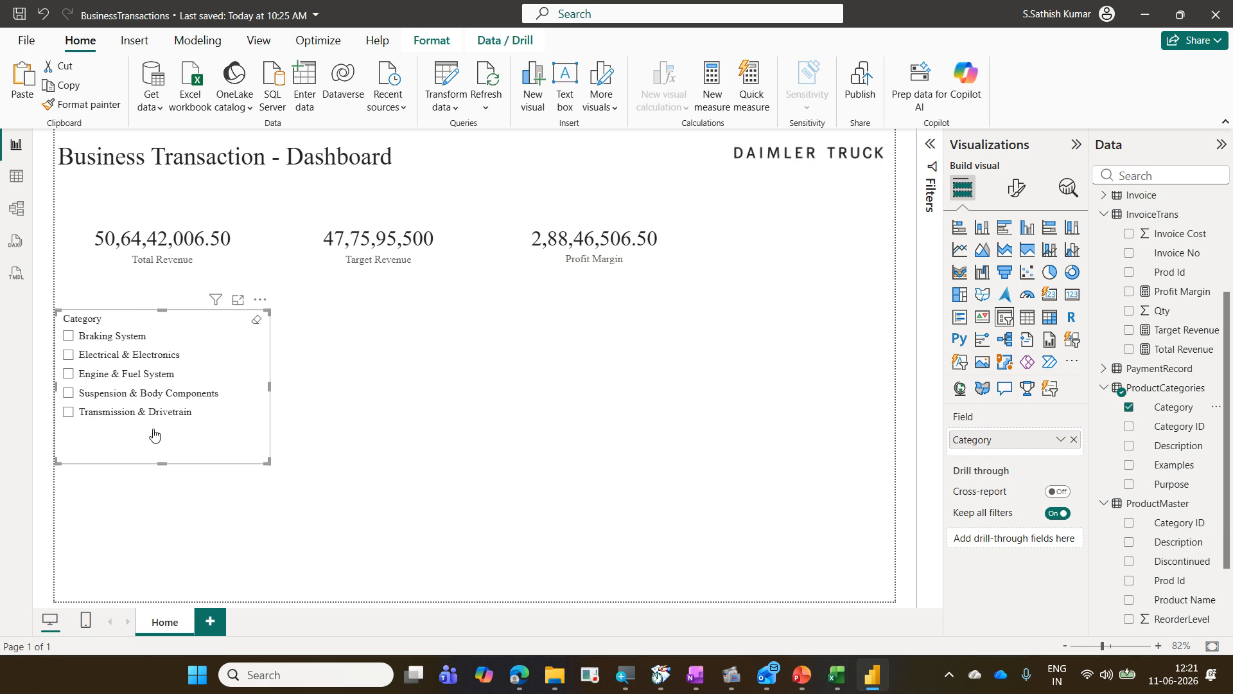
Step: Select each category in the slicer in turn to test how the cards filter
{"action": "left_click", "coordinate": [68, 413]}
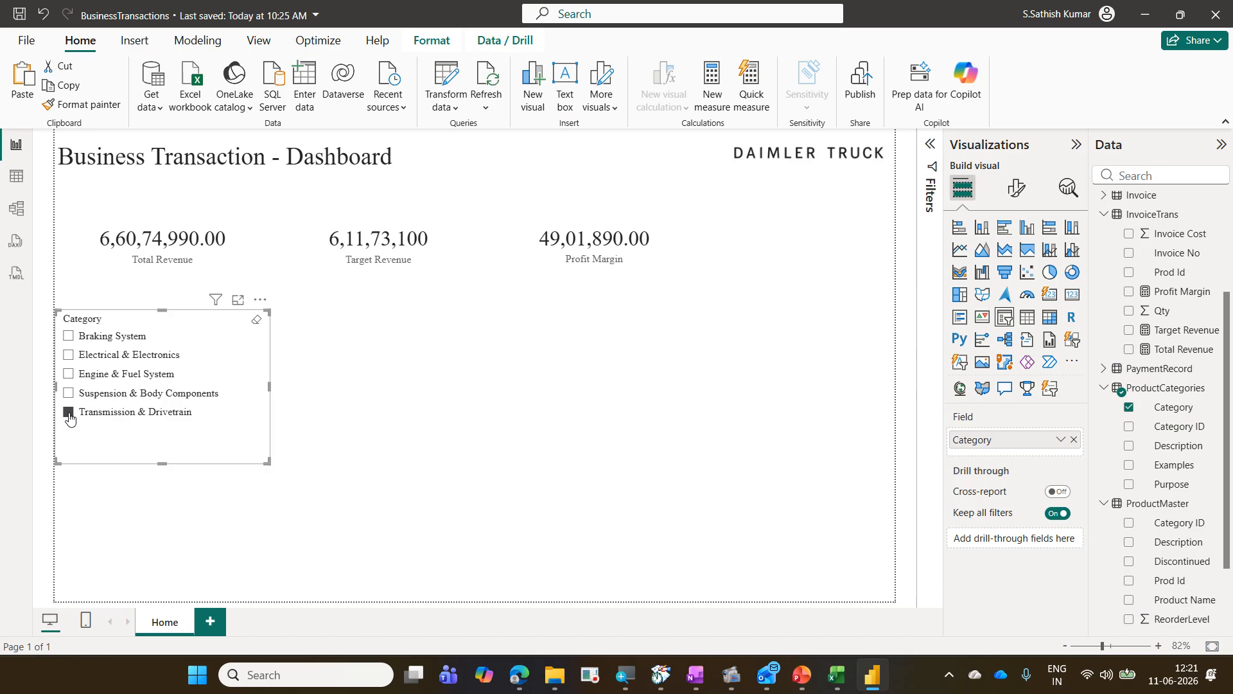
{"action": "left_click", "coordinate": [69, 393]}
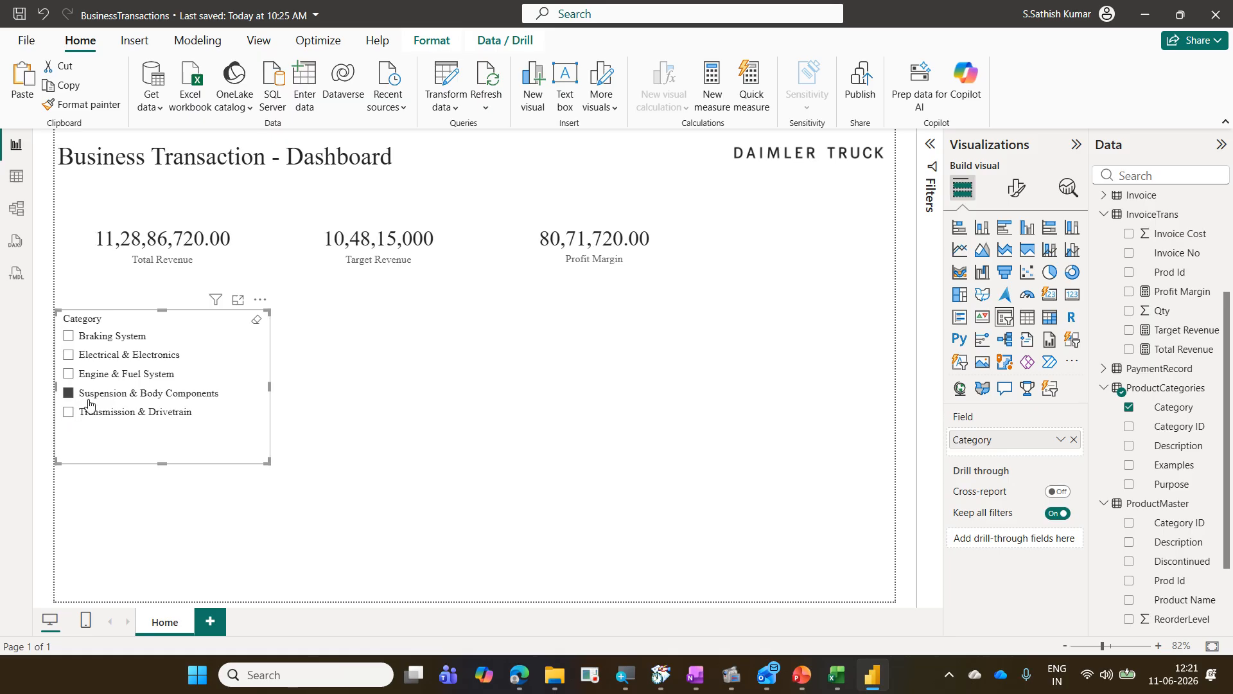
{"action": "left_click", "coordinate": [95, 376]}
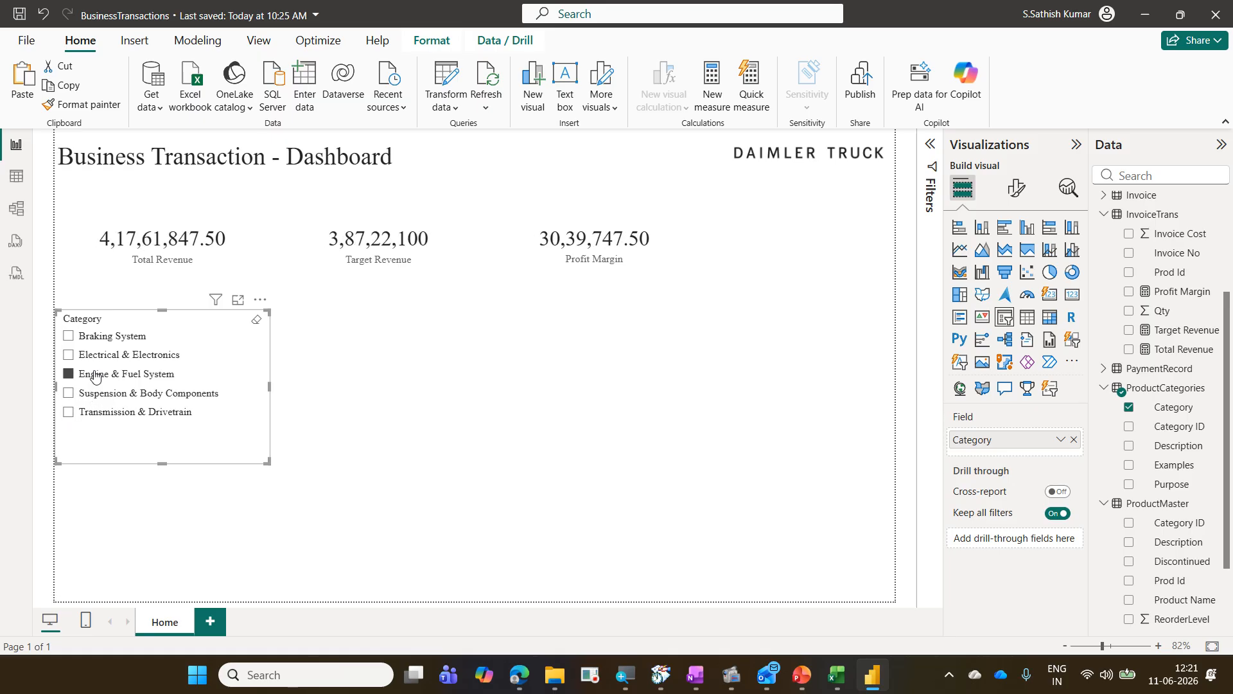
{"action": "left_click", "coordinate": [97, 356]}
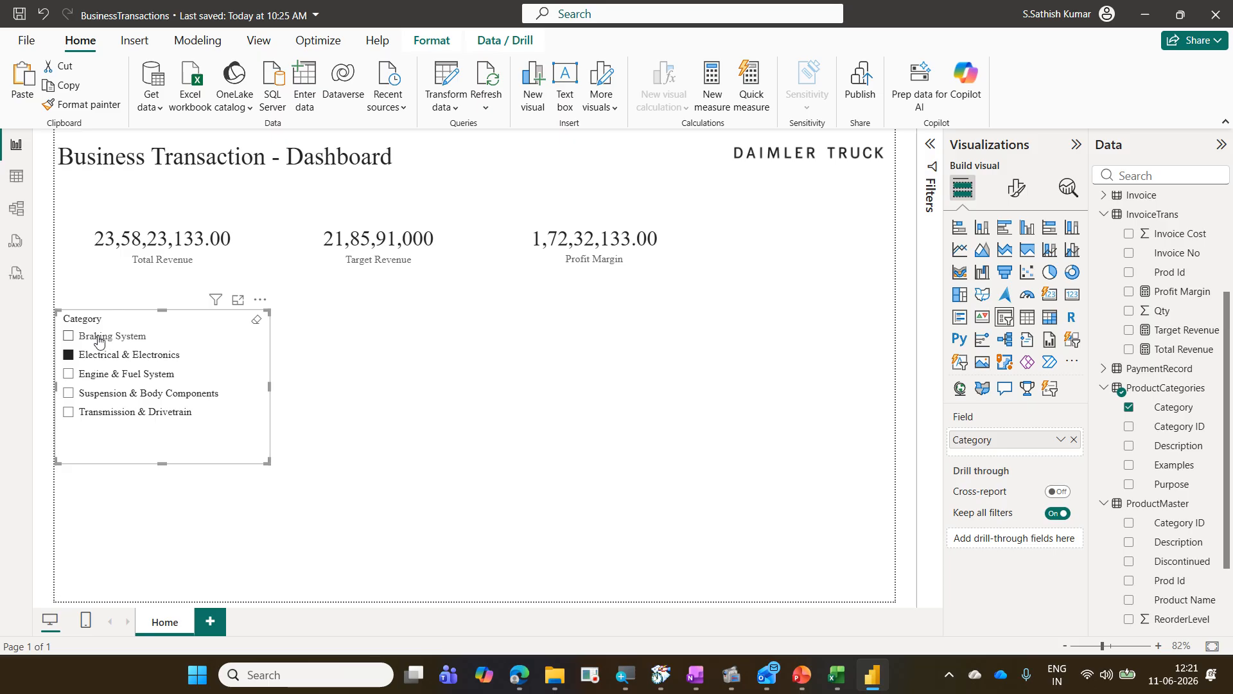
{"action": "left_click", "coordinate": [98, 341]}
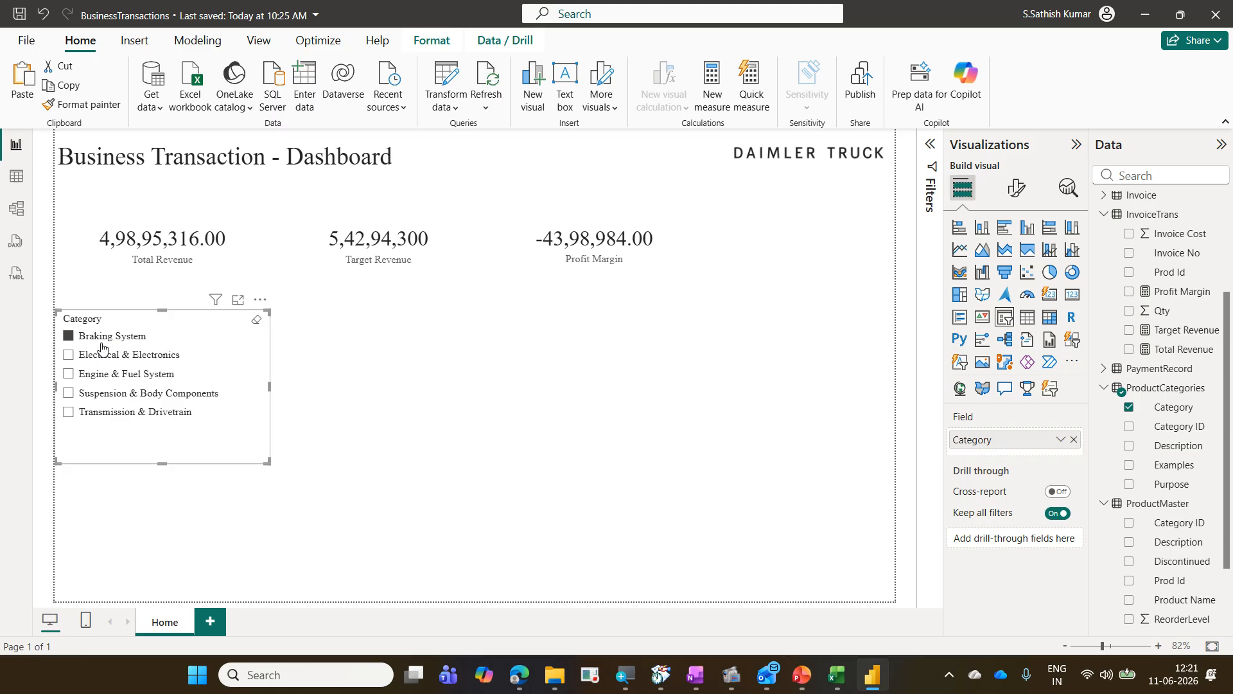
{"action": "left_click", "coordinate": [104, 356]}
{"action": "left_click", "coordinate": [110, 383]}
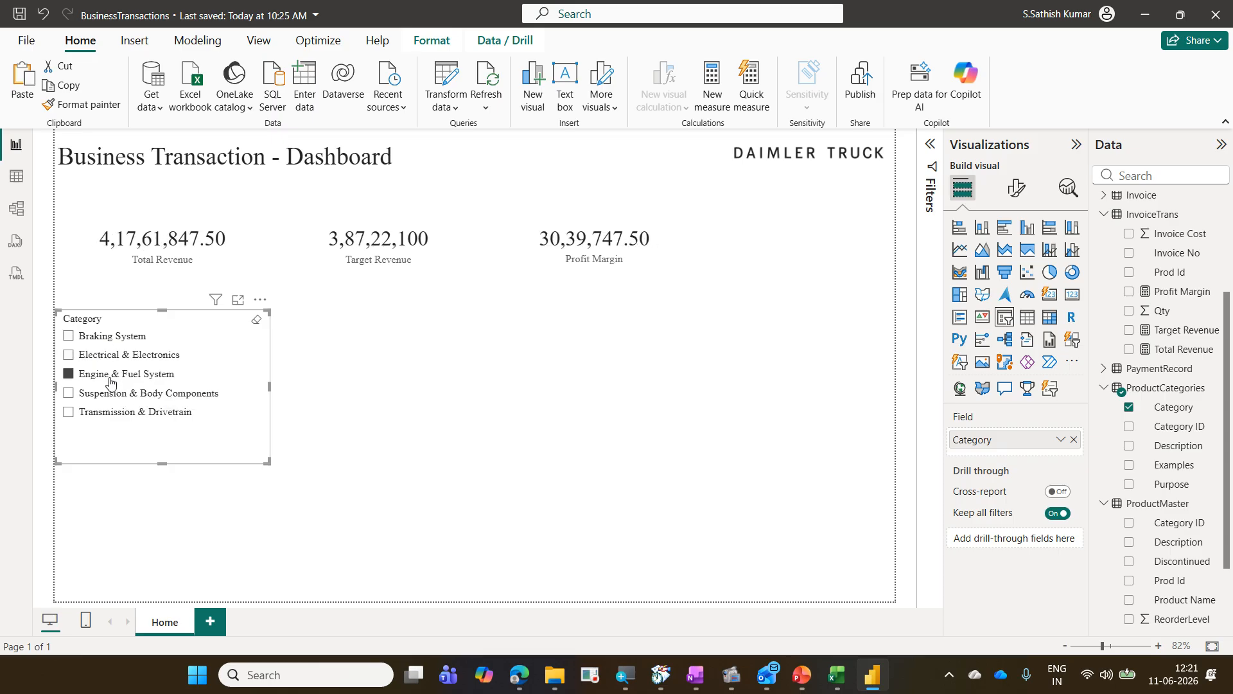
Step: Cycle through every slicer category again, ending with Braking System, and clear the slicer selection
{"action": "left_click", "coordinate": [128, 393]}
{"action": "left_click", "coordinate": [127, 413]}
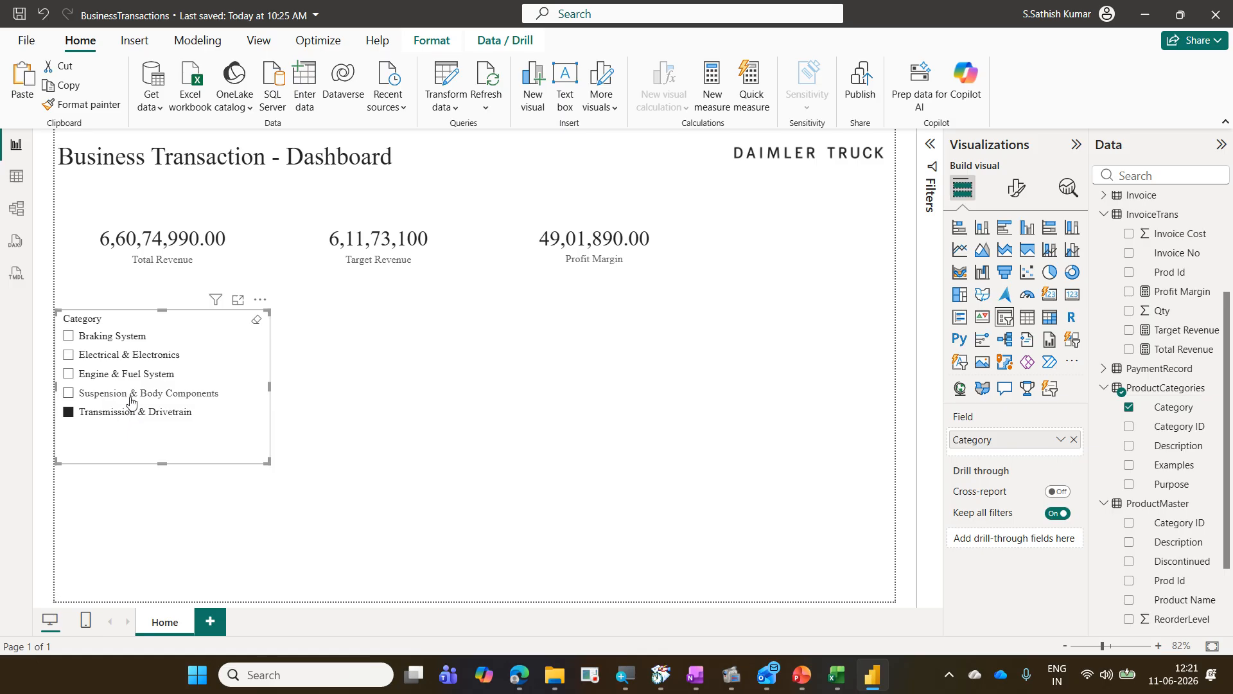
{"action": "left_click", "coordinate": [131, 394]}
{"action": "left_click", "coordinate": [126, 374]}
{"action": "left_click", "coordinate": [125, 355]}
{"action": "left_click", "coordinate": [123, 339]}
{"action": "left_click", "coordinate": [122, 355]}
{"action": "left_click", "coordinate": [124, 374]}
{"action": "left_click", "coordinate": [127, 394]}
{"action": "left_click", "coordinate": [132, 413]}
{"action": "left_click", "coordinate": [131, 394]}
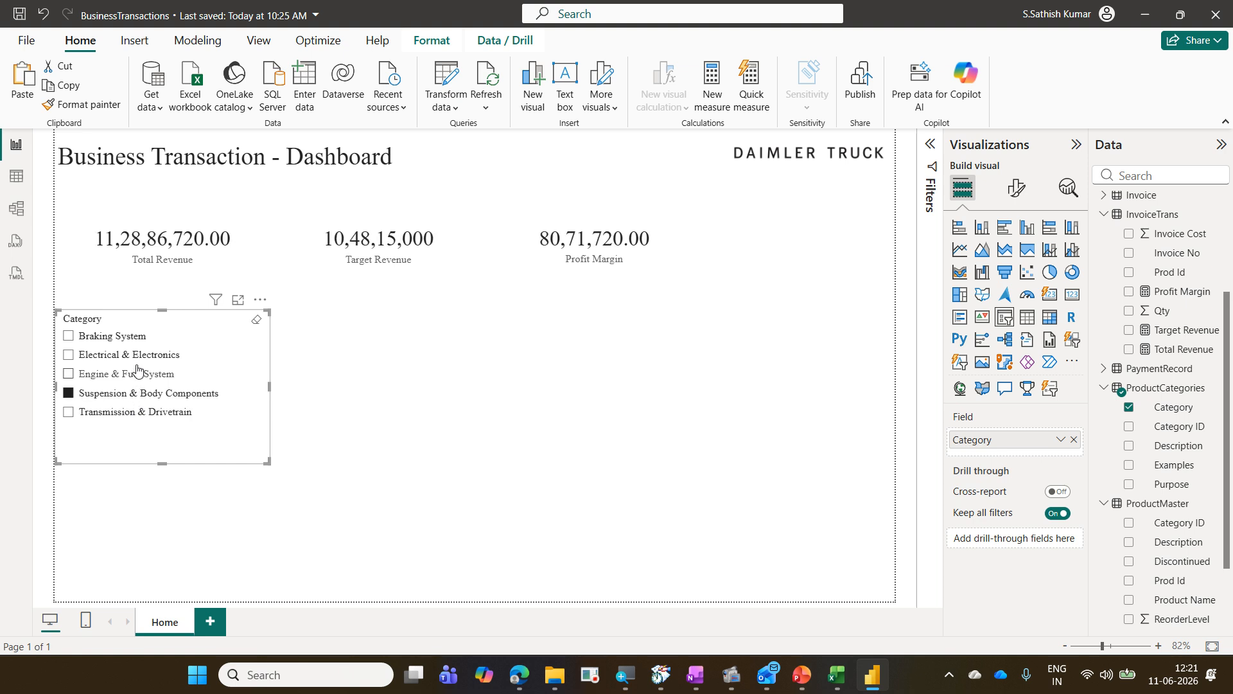
{"action": "left_click", "coordinate": [137, 358]}
{"action": "left_click", "coordinate": [128, 335]}
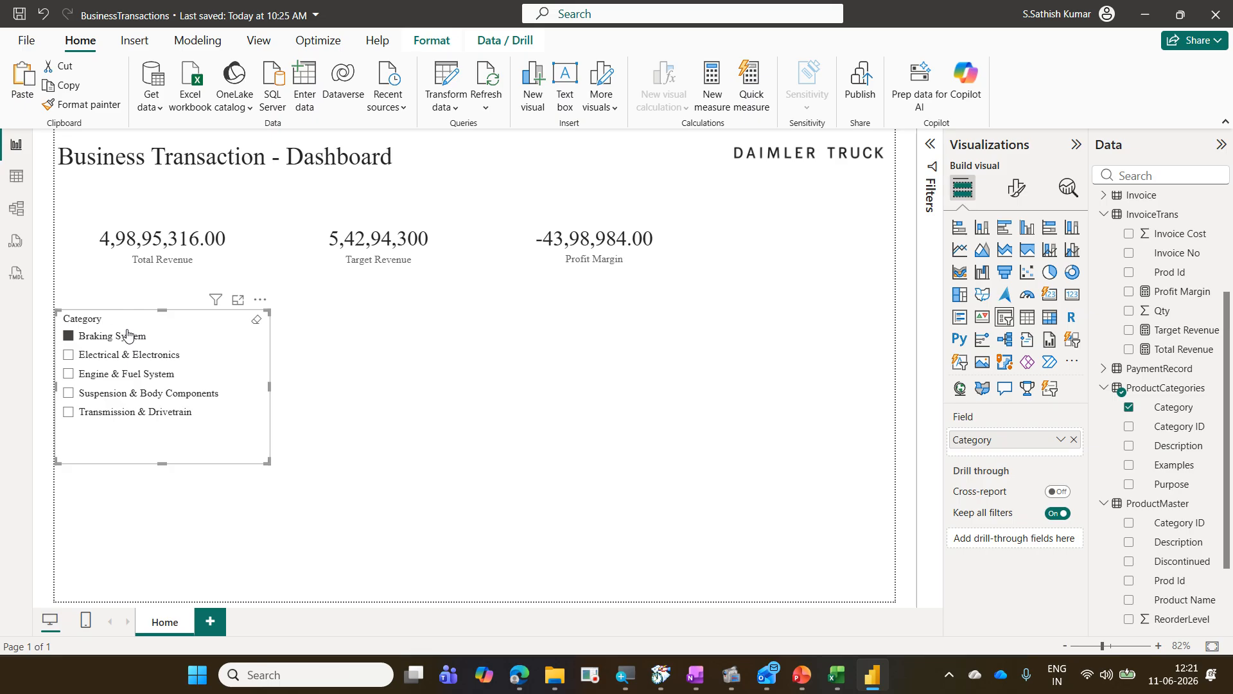
{"action": "left_click", "coordinate": [127, 334]}
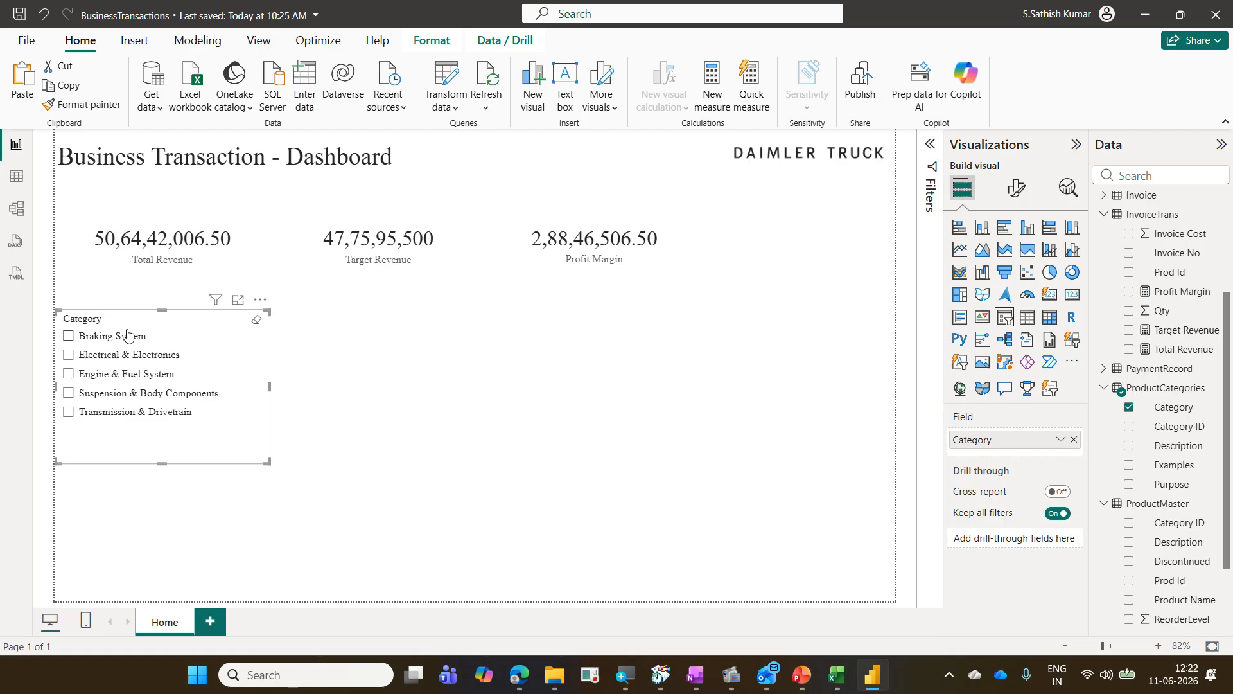
Step: Select the Profit Margin card and review its callout value font settings and background effect options
{"action": "left_click", "coordinate": [533, 278]}
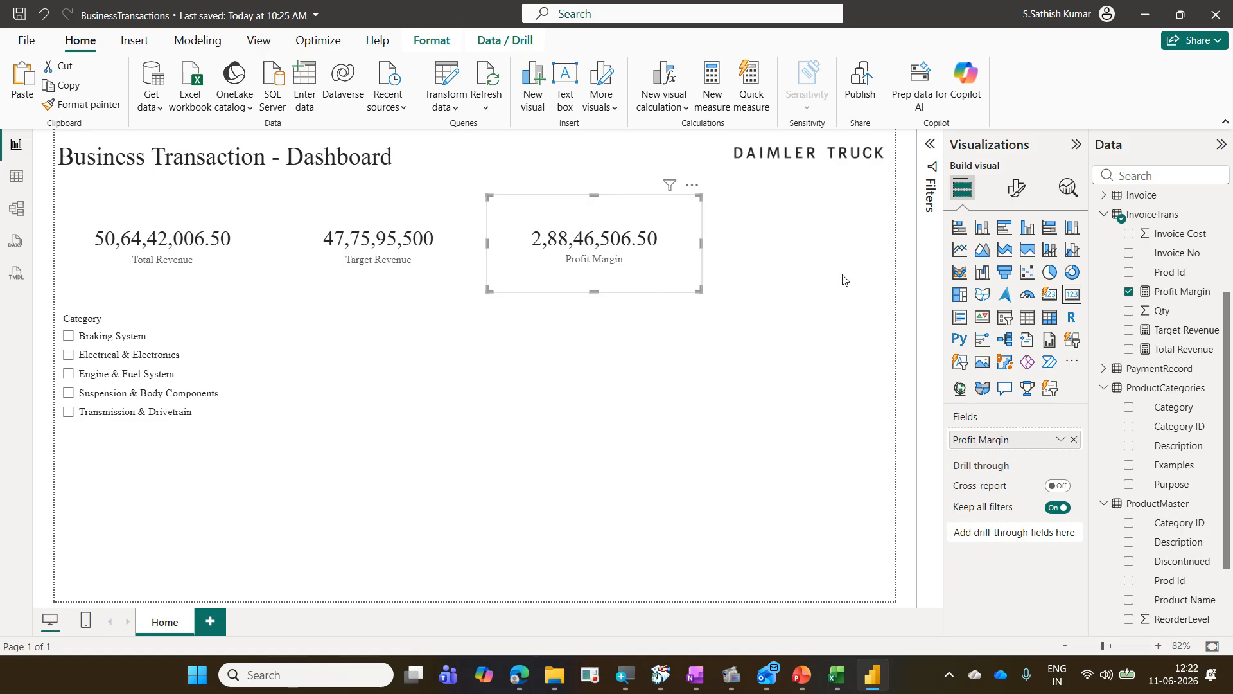
{"action": "left_click", "coordinate": [1014, 198]}
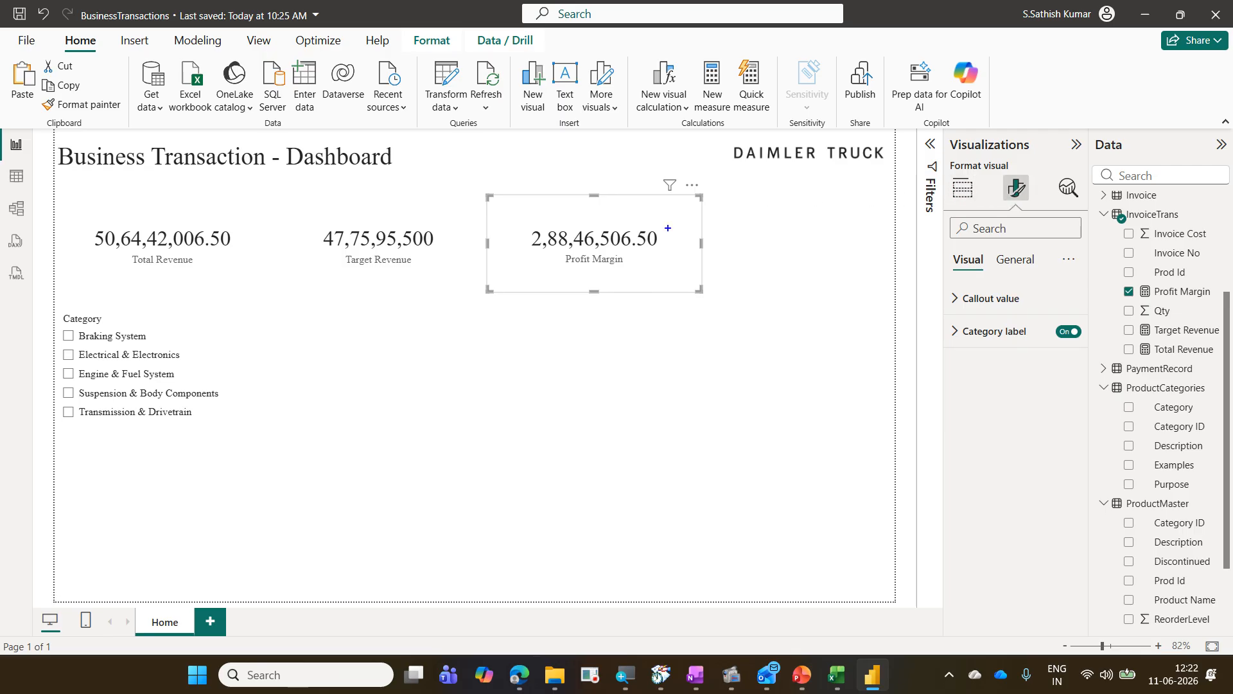
{"action": "left_click", "coordinate": [527, 228]}
{"action": "left_click_drag", "start_coordinate": [490, 196], "coordinate": [717, 296]}
{"action": "left_click", "coordinate": [988, 299]}
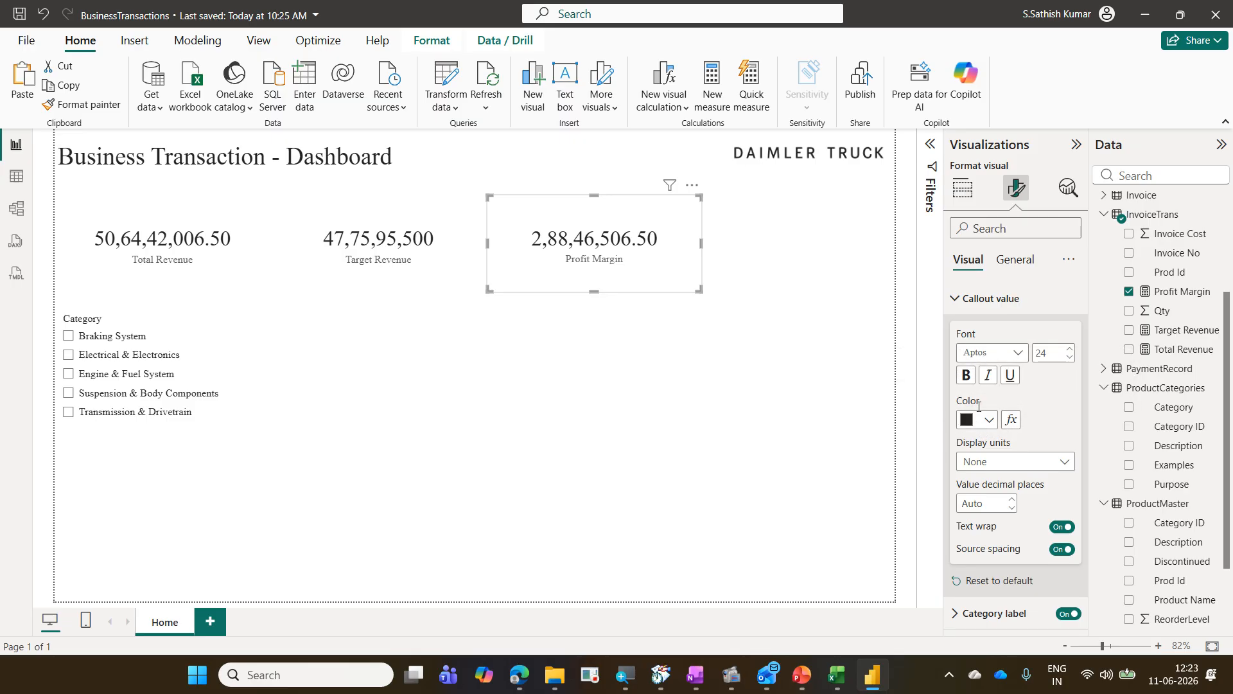
{"action": "left_click_drag", "start_coordinate": [956, 329], "coordinate": [1031, 431]}
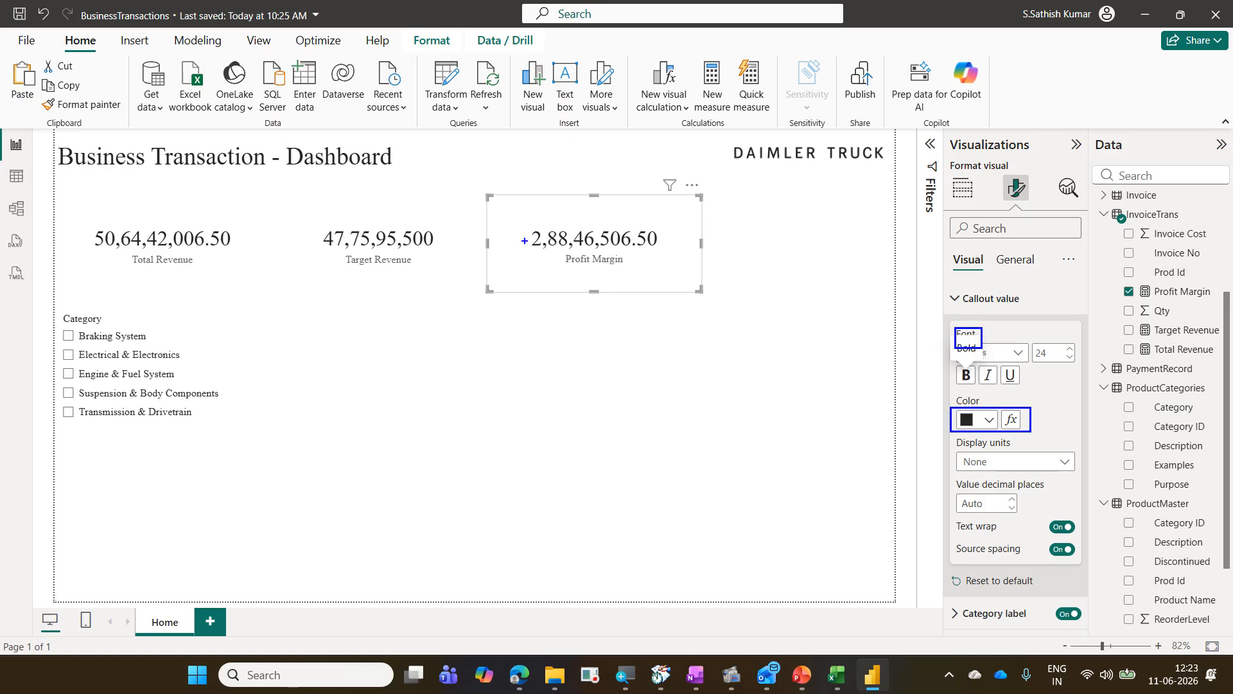
{"action": "mouse_move", "coordinate": [530, 256]}
{"action": "left_mouse_down"}
{"action": "mouse_move", "coordinate": [684, 228]}
{"action": "mouse_move", "coordinate": [528, 254]}
{"action": "mouse_move", "coordinate": [588, 268]}
{"action": "left_mouse_up"}
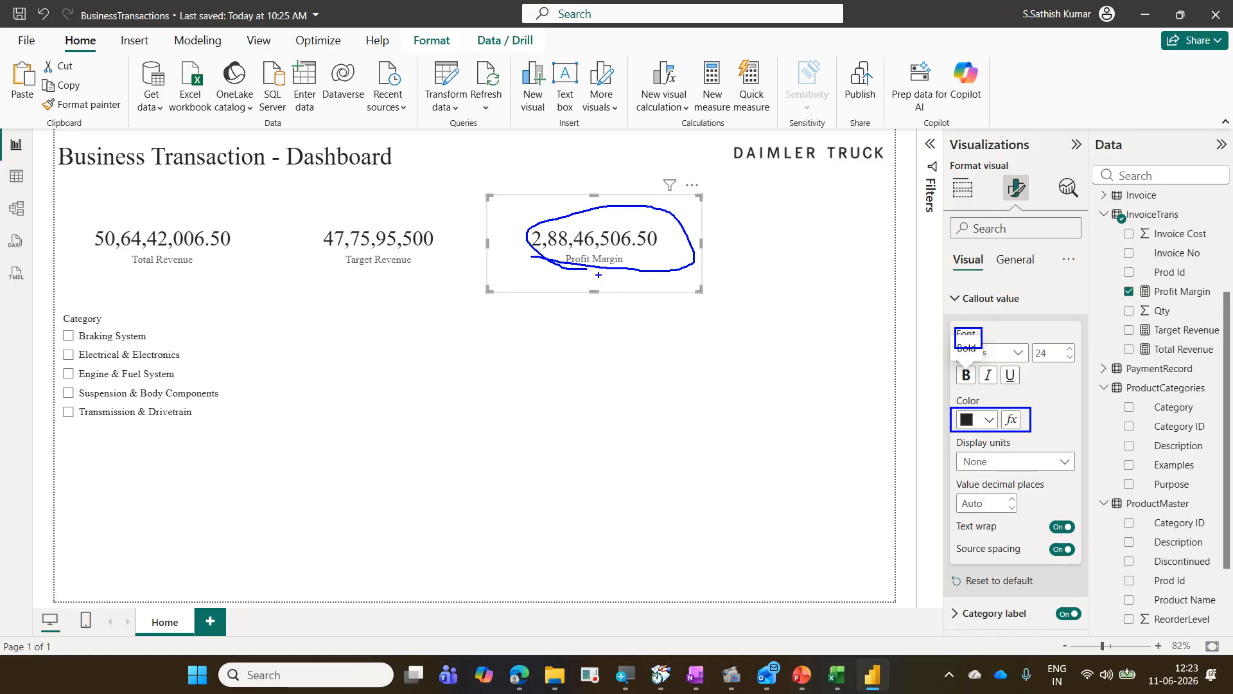
{"action": "key", "text": "Escape"}
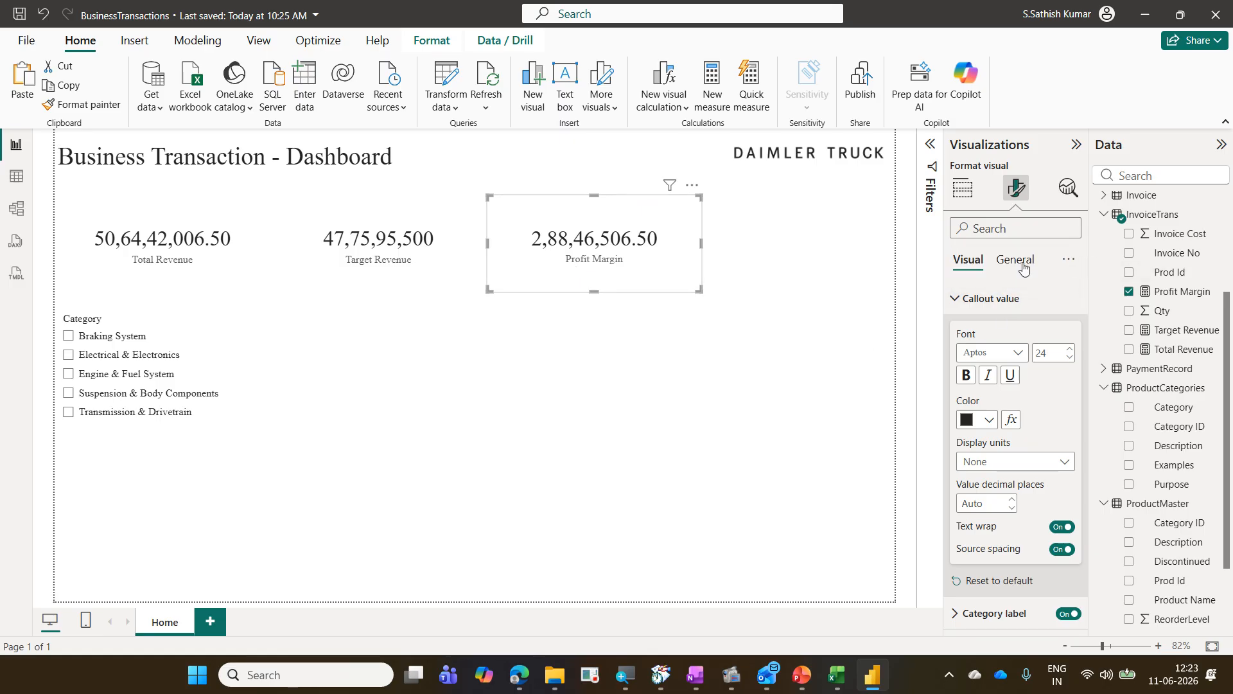
{"action": "left_click", "coordinate": [1023, 269]}
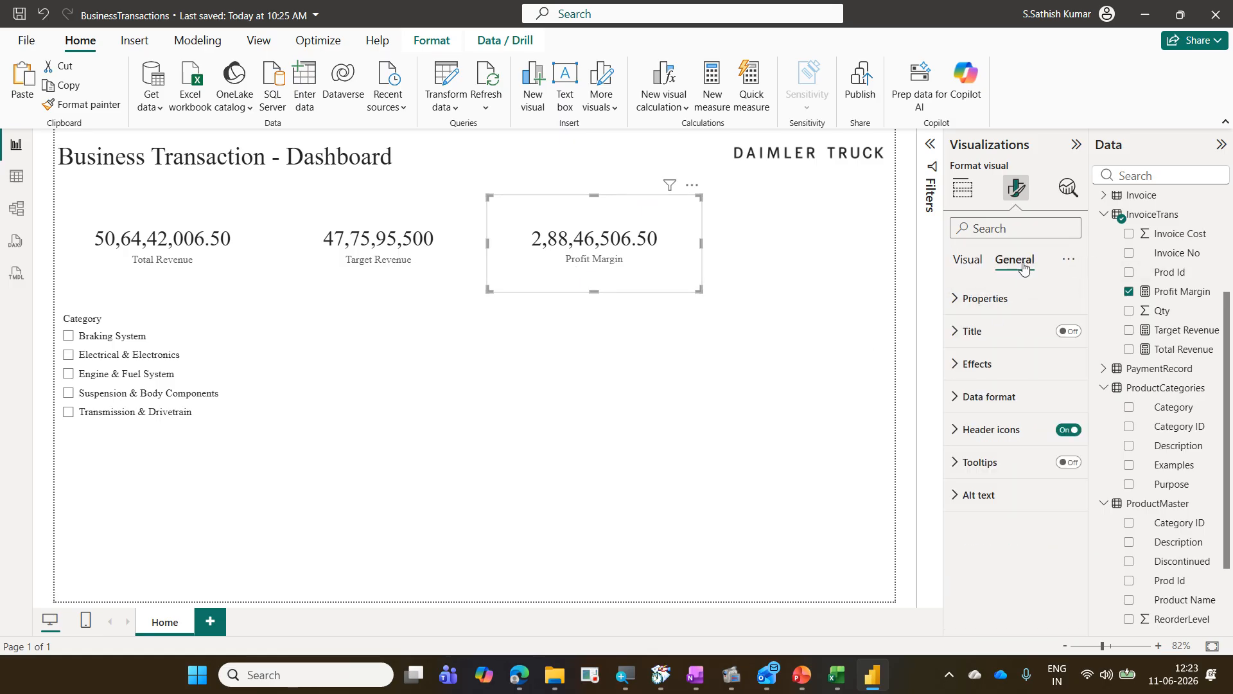
{"action": "left_click", "coordinate": [1015, 364]}
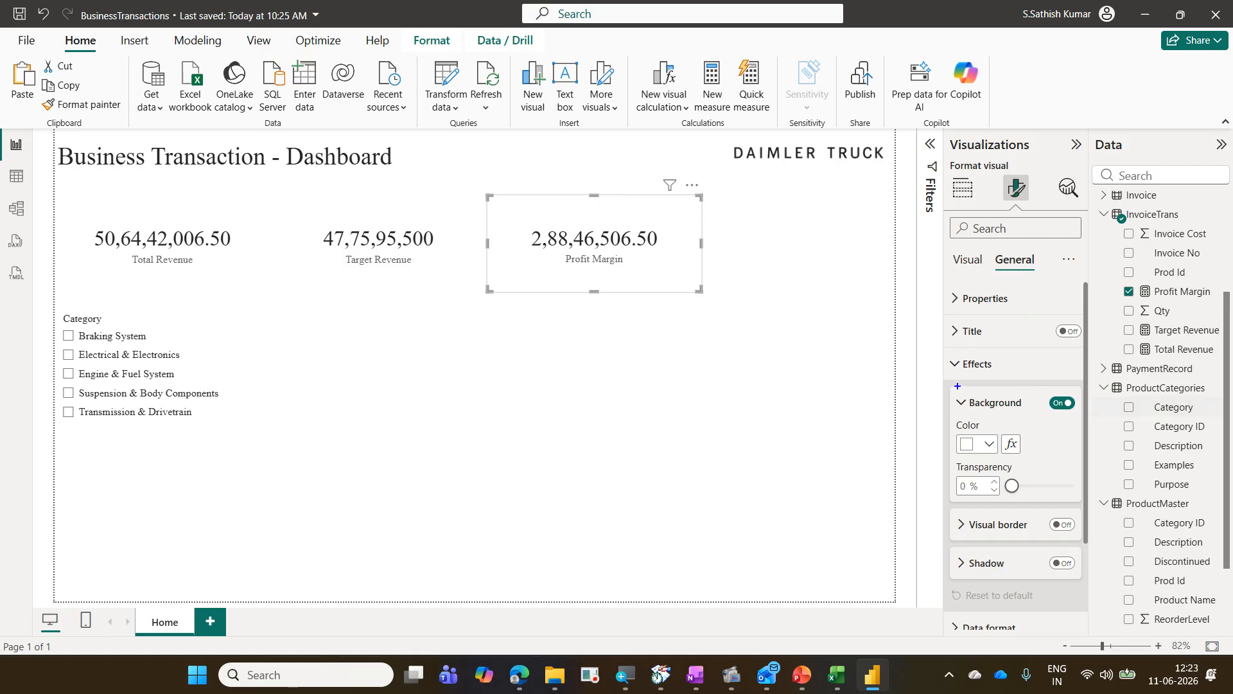
{"action": "left_click_drag", "start_coordinate": [953, 386], "coordinate": [1029, 414]}
{"action": "mouse_move", "coordinate": [955, 431]}
{"action": "left_mouse_down"}
{"action": "mouse_move", "coordinate": [1020, 443]}
{"action": "mouse_move", "coordinate": [1036, 462]}
{"action": "left_mouse_up"}
{"action": "mouse_move", "coordinate": [595, 304]}
{"action": "left_mouse_down"}
{"action": "mouse_move", "coordinate": [782, 246]}
{"action": "mouse_move", "coordinate": [523, 310]}
{"action": "mouse_move", "coordinate": [572, 303]}
{"action": "left_mouse_up"}
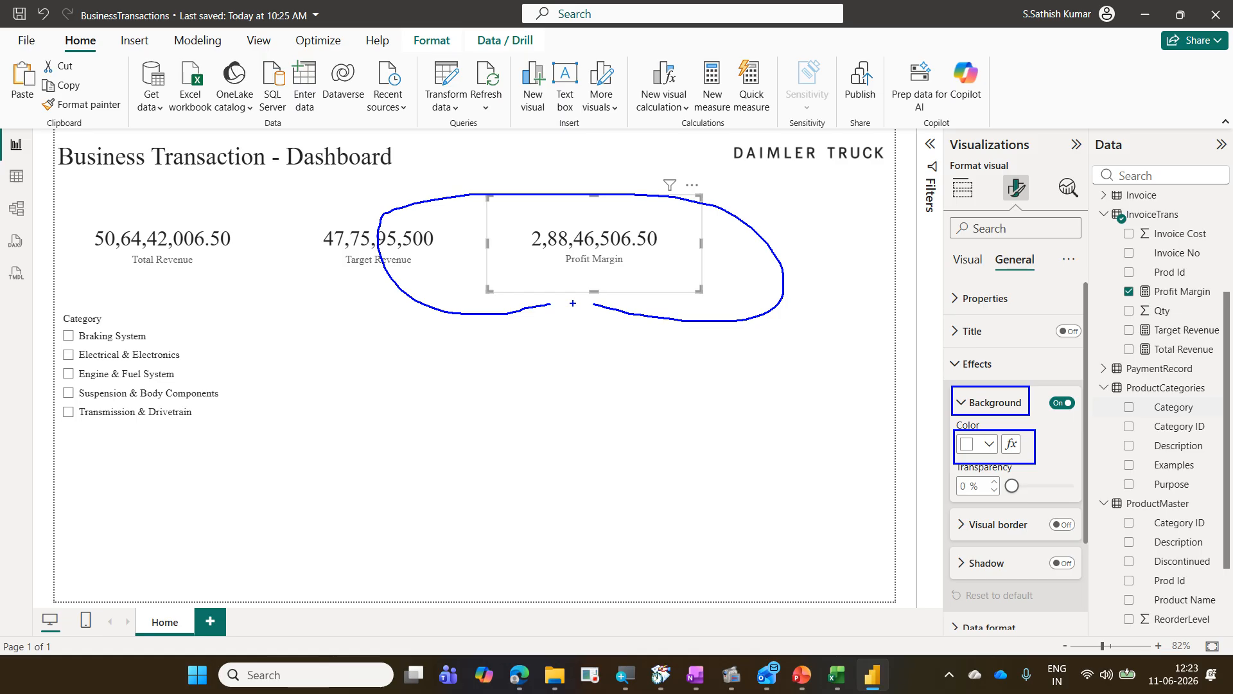
{"action": "key", "text": "Escape"}
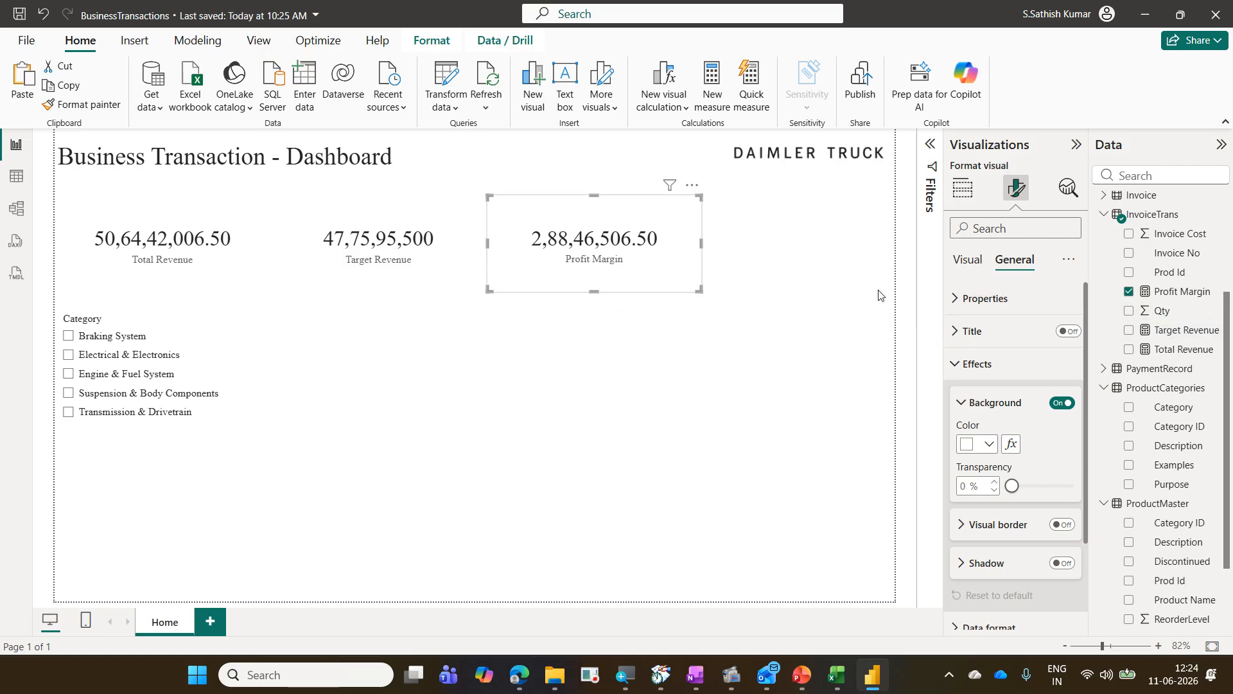
Step: Apply rules-based conditional formatting to the callout value color based on Profit Margin, coloring values from Min to below 0 red
{"action": "left_click", "coordinate": [969, 260]}
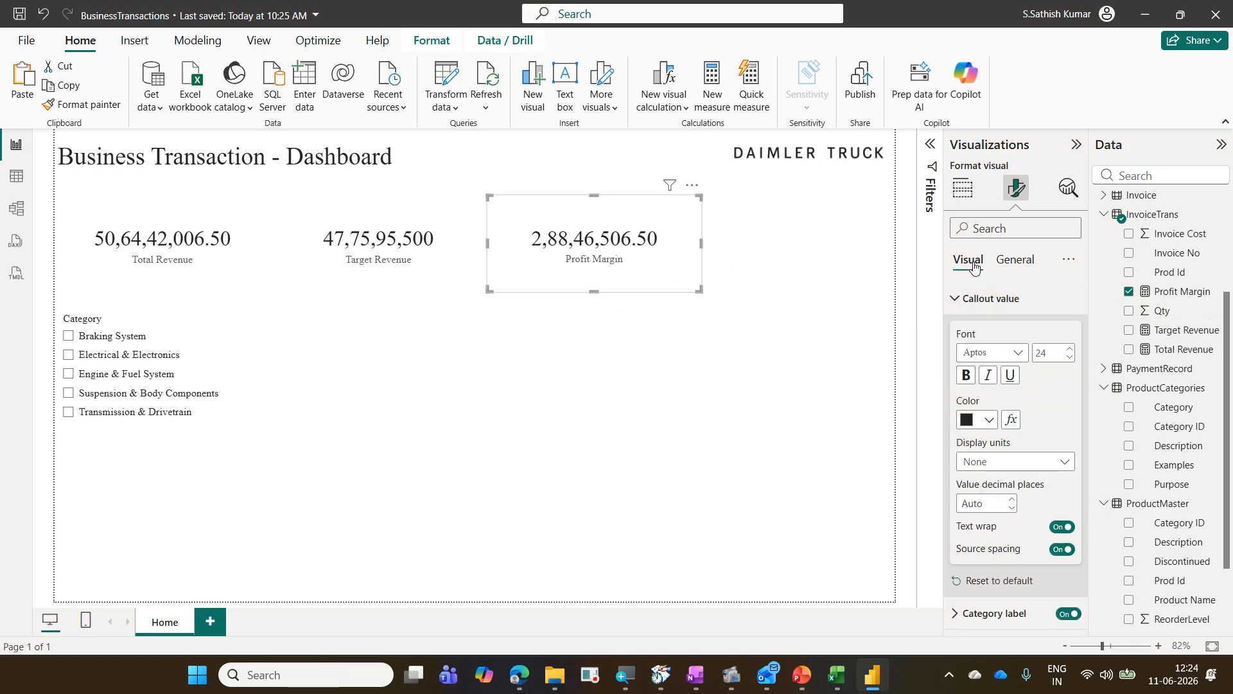
{"action": "left_click", "coordinate": [1011, 420]}
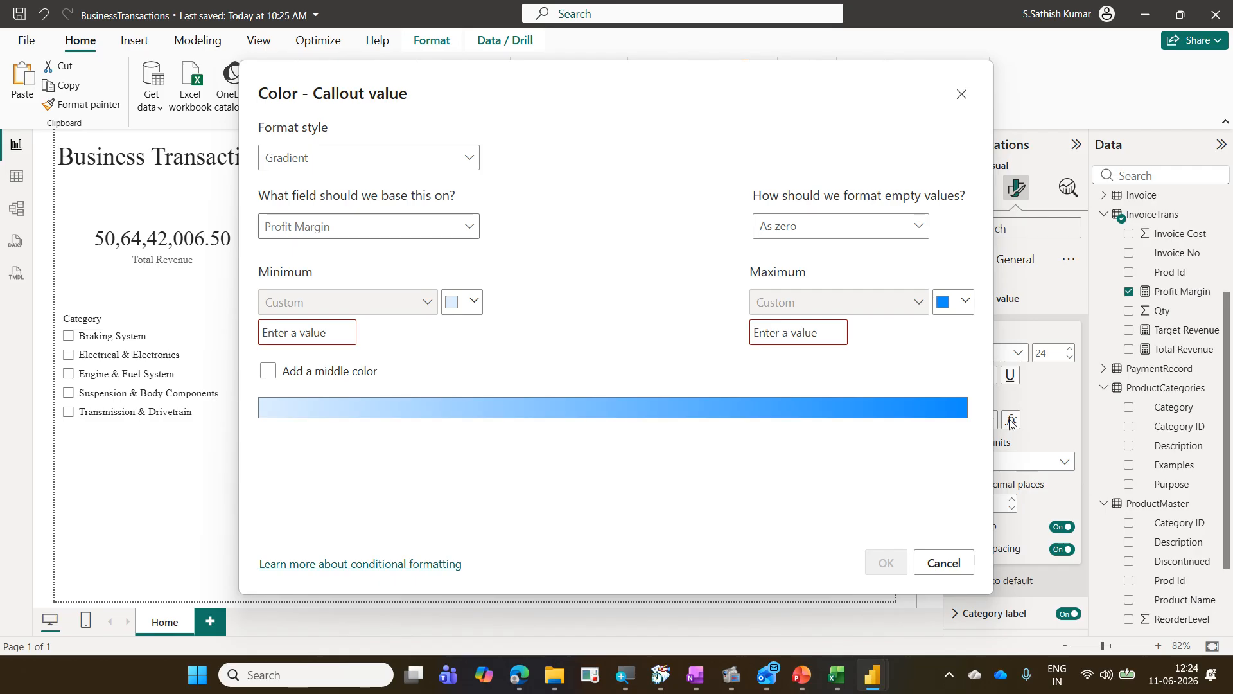
{"action": "left_click", "coordinate": [315, 170]}
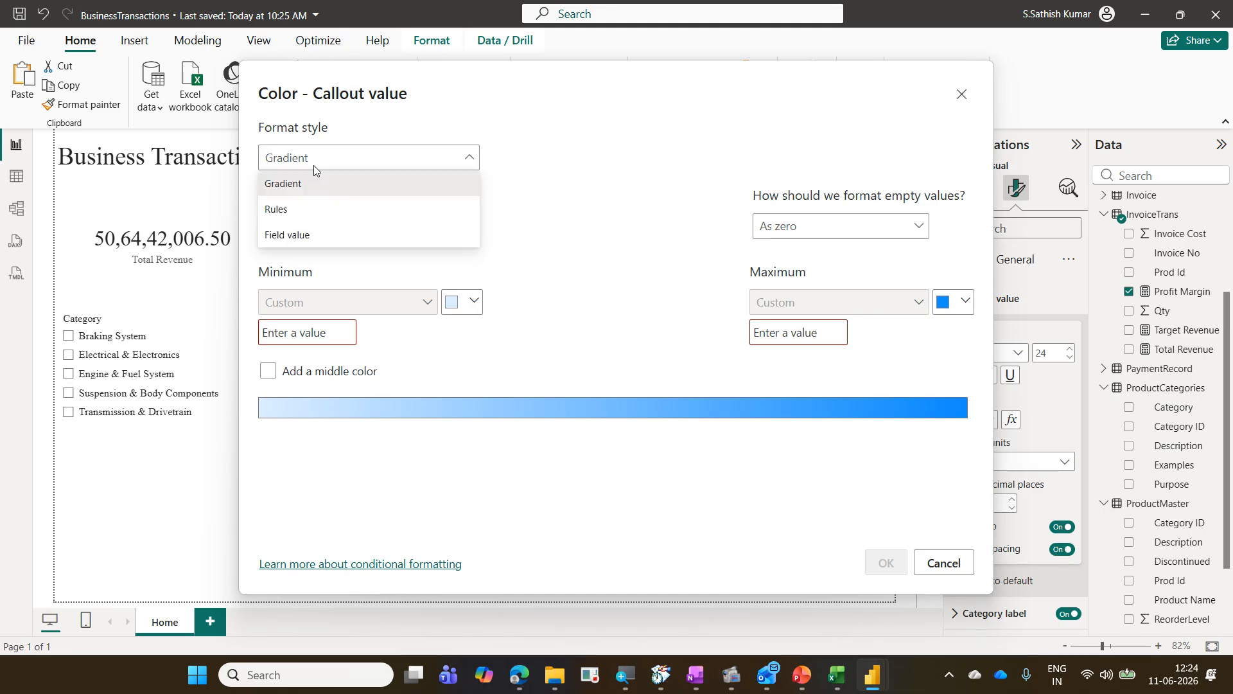
{"action": "left_click", "coordinate": [327, 210]}
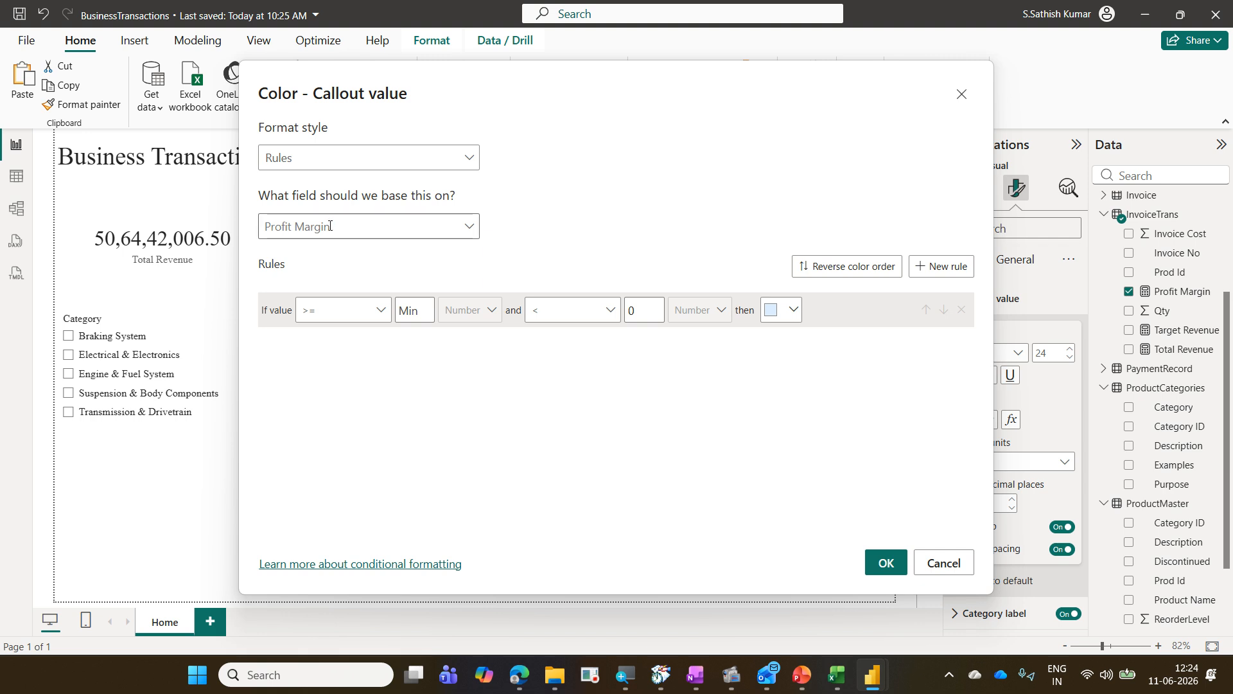
{"action": "left_click", "coordinate": [469, 228]}
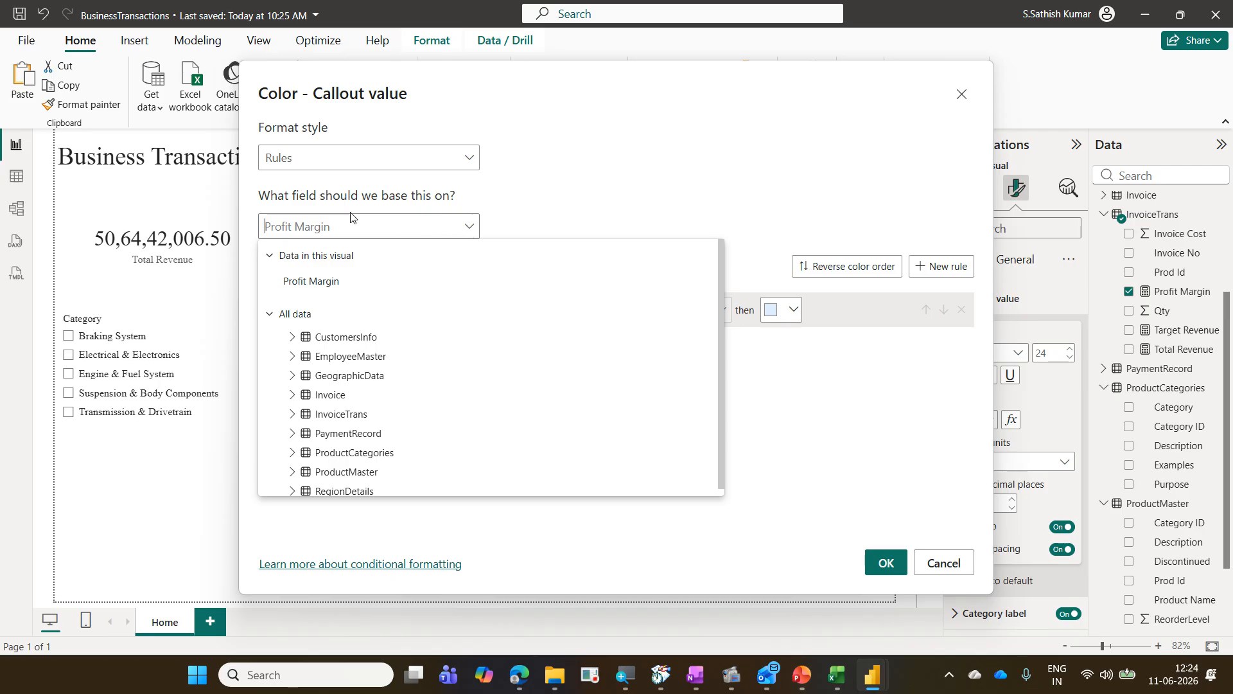
{"action": "left_click", "coordinate": [332, 280]}
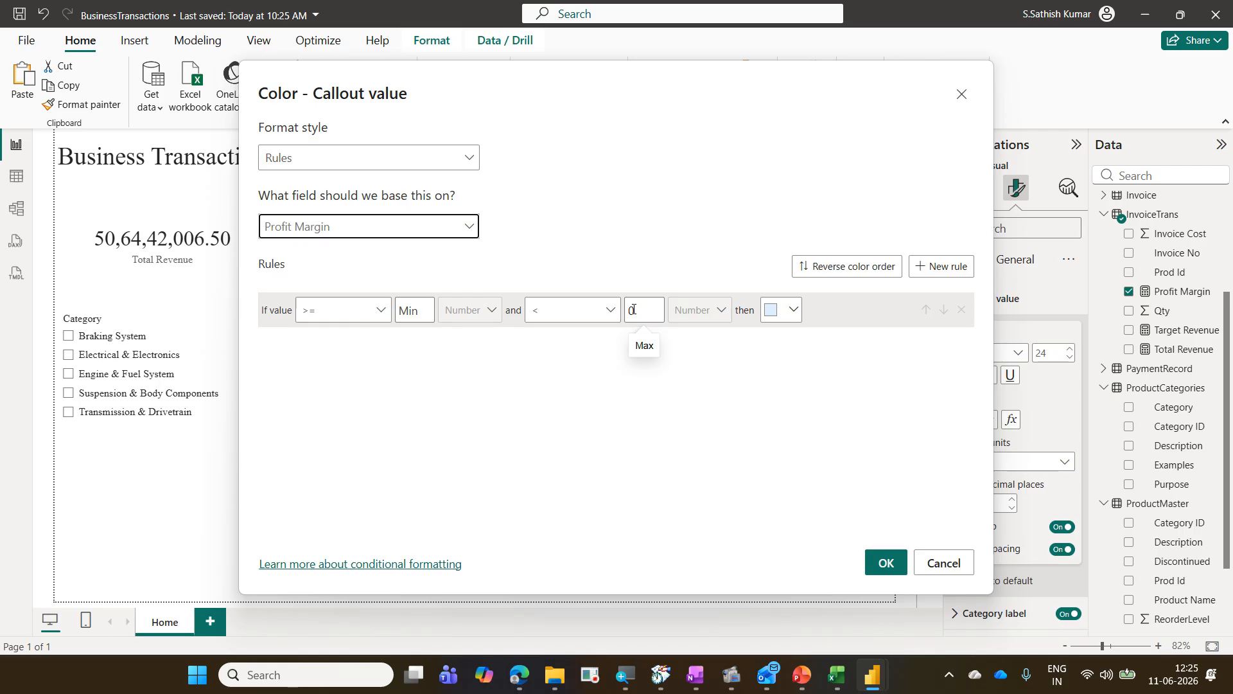
{"action": "left_click", "coordinate": [792, 311]}
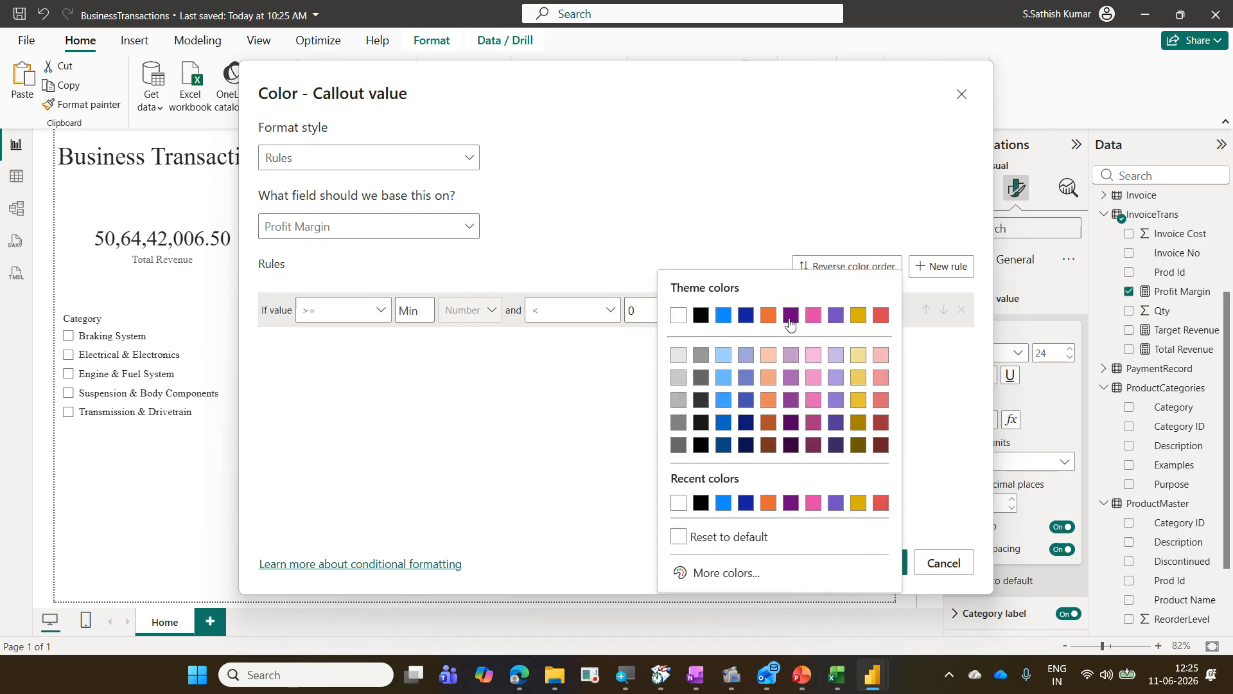
{"action": "left_click", "coordinate": [884, 317]}
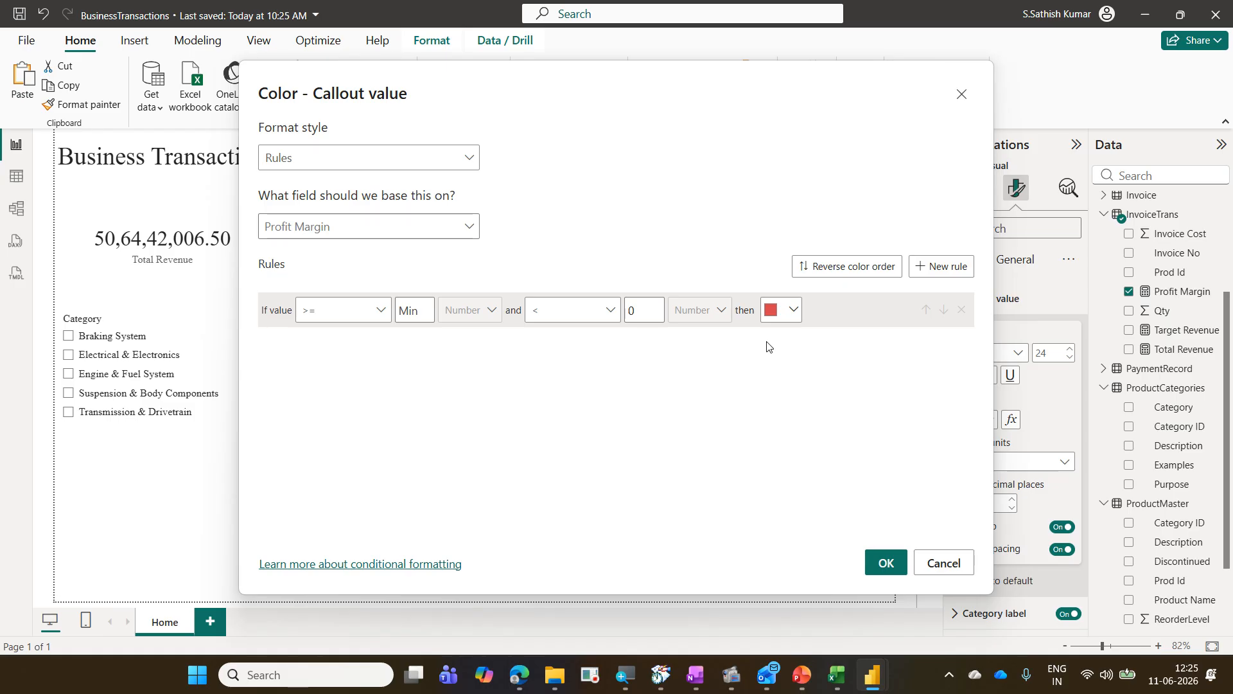
Step: Add a second rule coloring values from 0 to Max green #0AF272 and apply the conditional formatting
{"action": "left_click", "coordinate": [947, 282]}
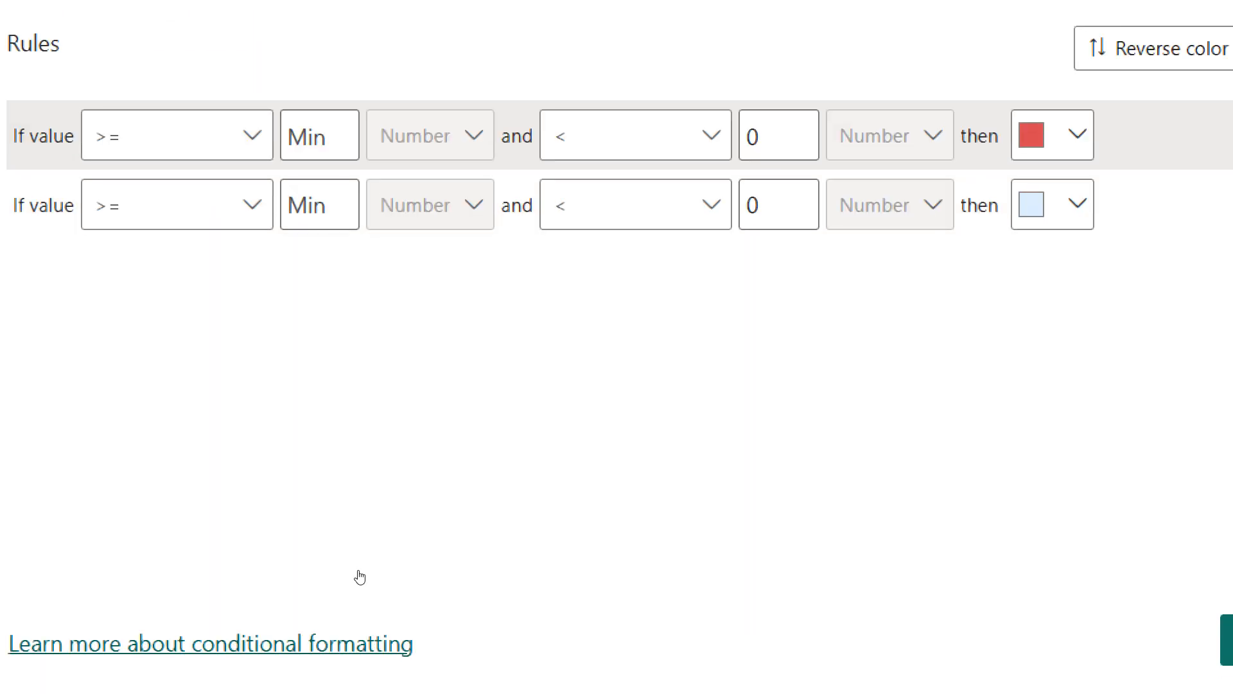
{"action": "type", "text": "0"}
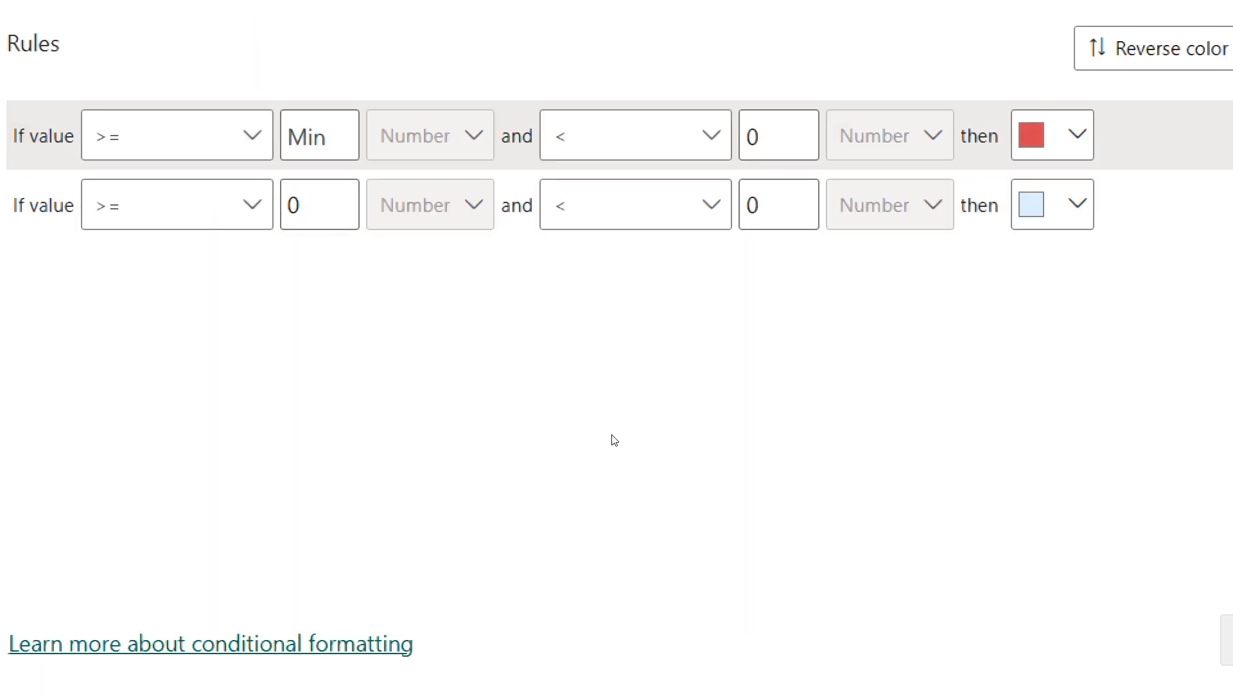
{"action": "key", "text": "Tab"}
{"action": "key", "text": "Tab"}
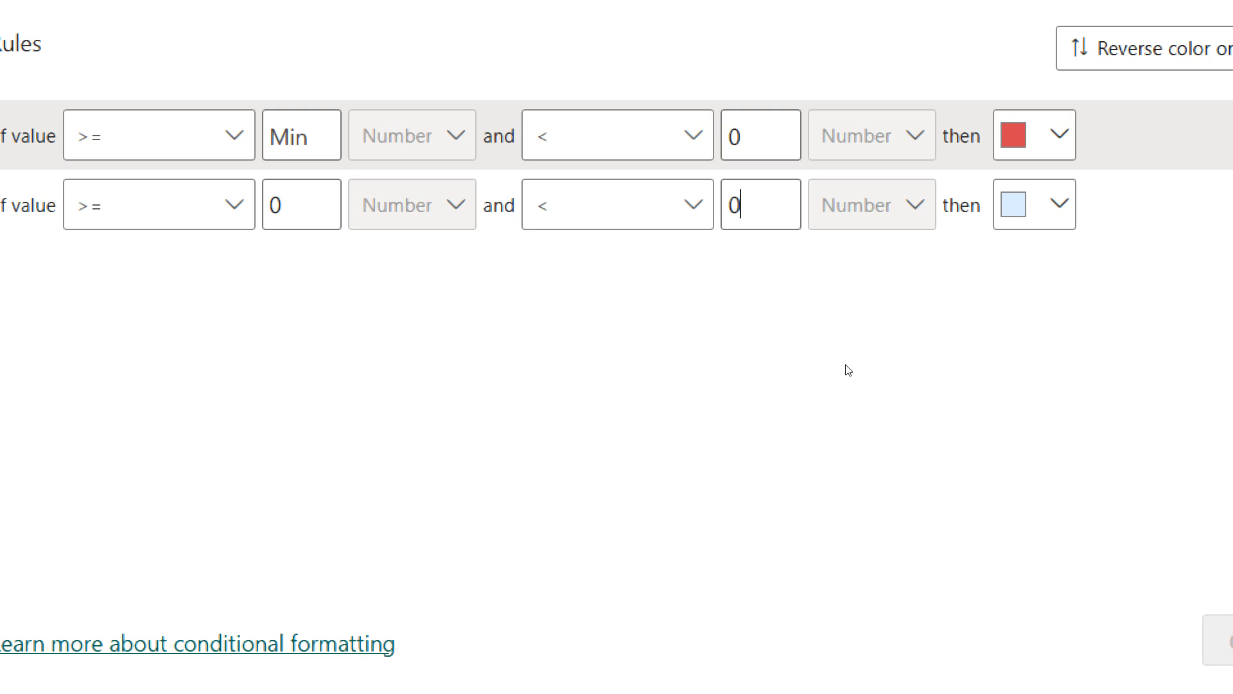
{"action": "key", "text": "BackSpace"}
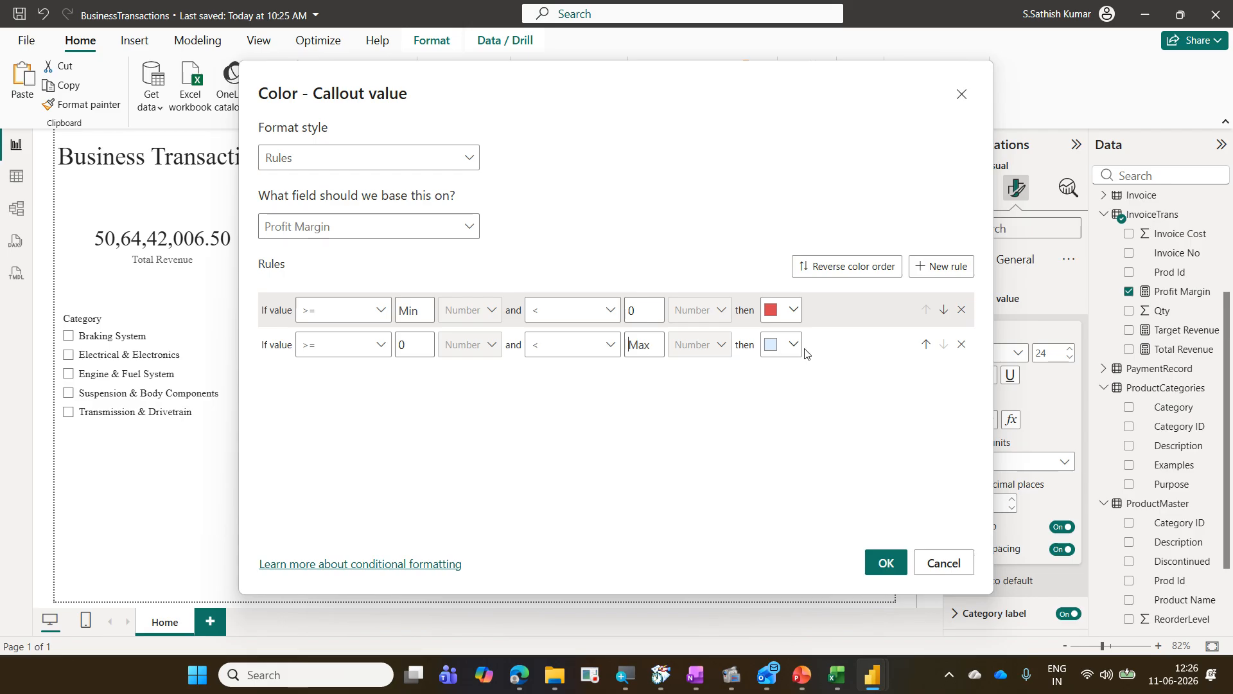
{"action": "left_click", "coordinate": [793, 342]}
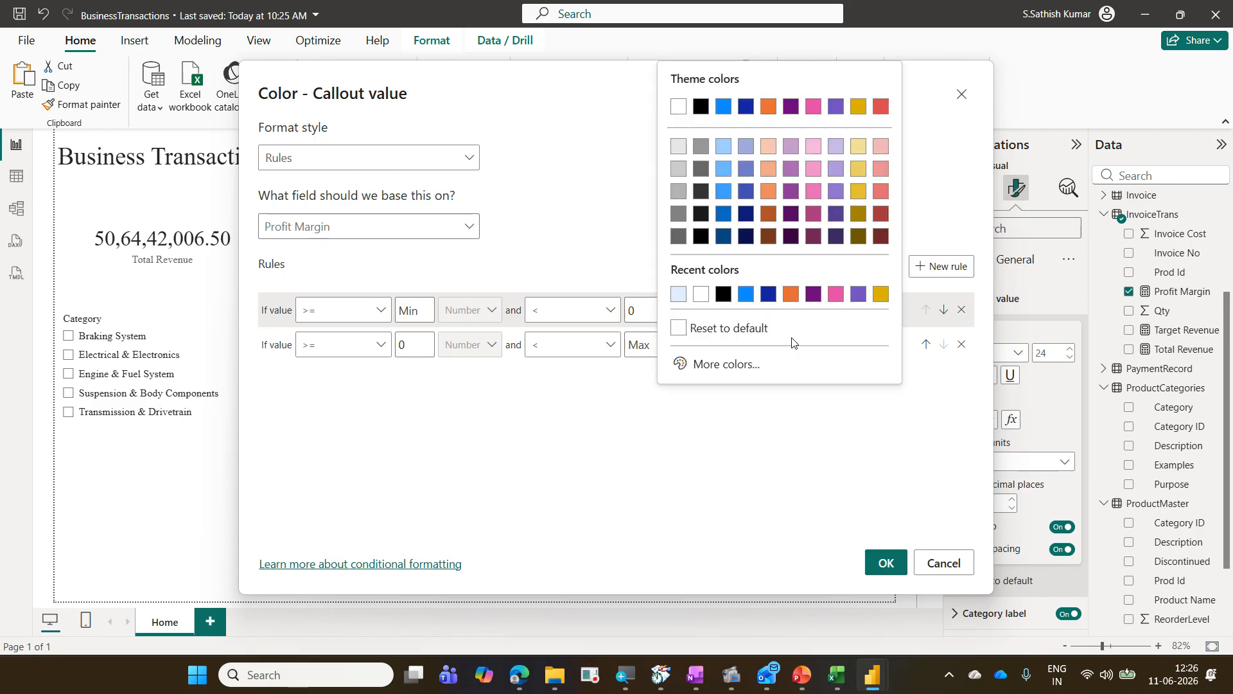
{"action": "left_click", "coordinate": [731, 364]}
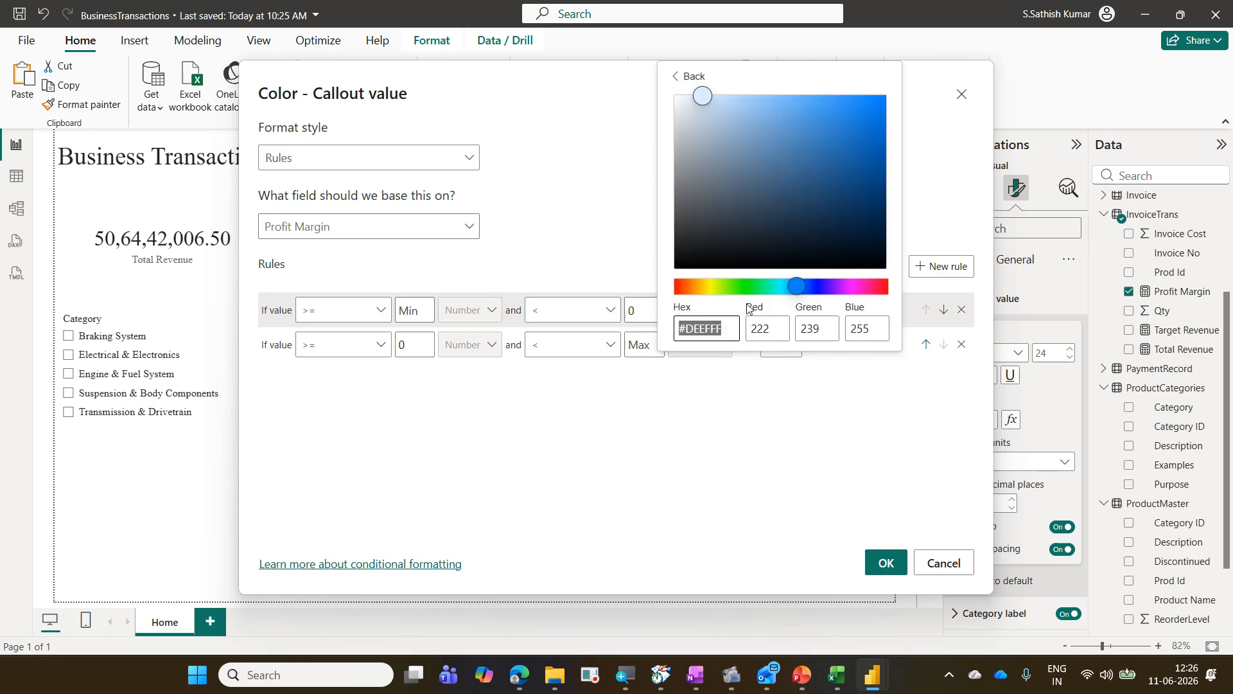
{"action": "left_click", "coordinate": [760, 286]}
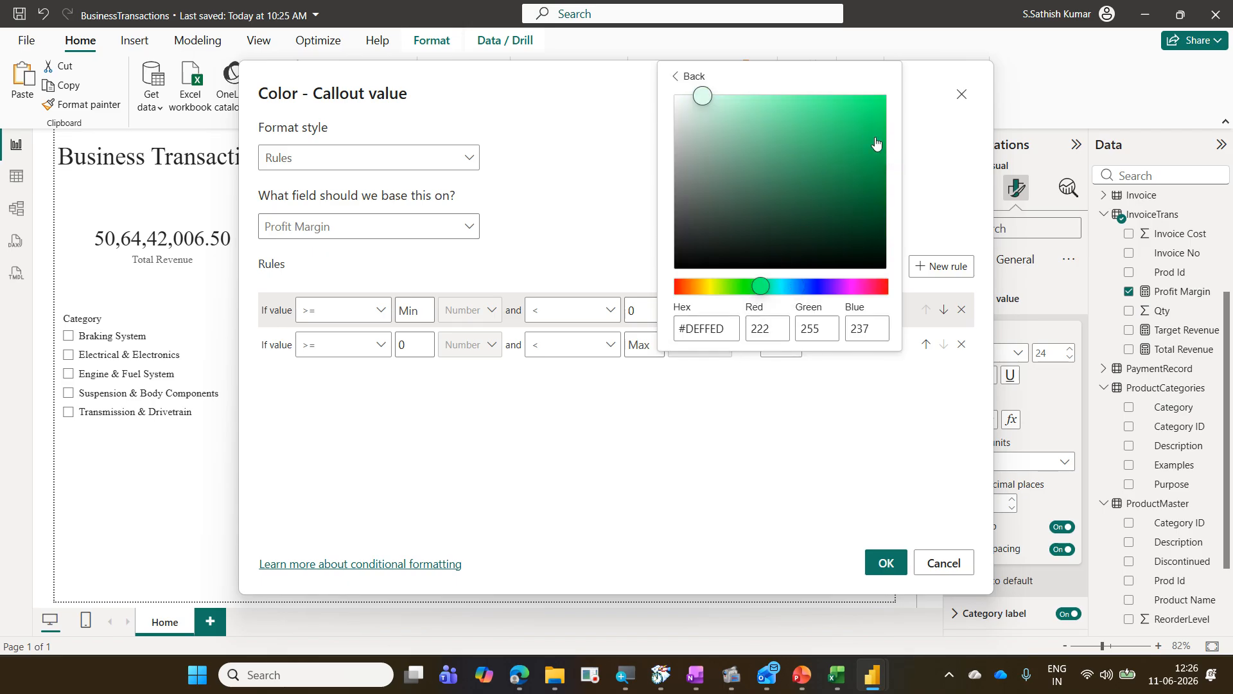
{"action": "left_click", "coordinate": [875, 103]}
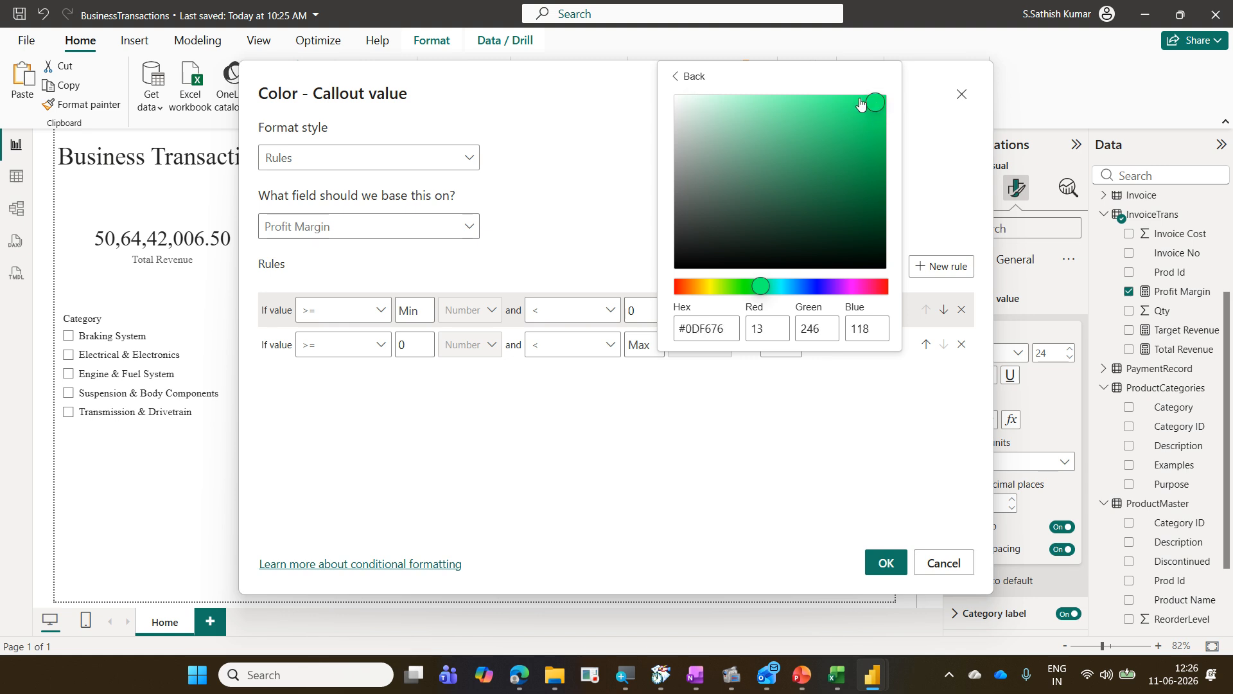
{"action": "left_click_drag", "start_coordinate": [876, 114], "coordinate": [878, 104]}
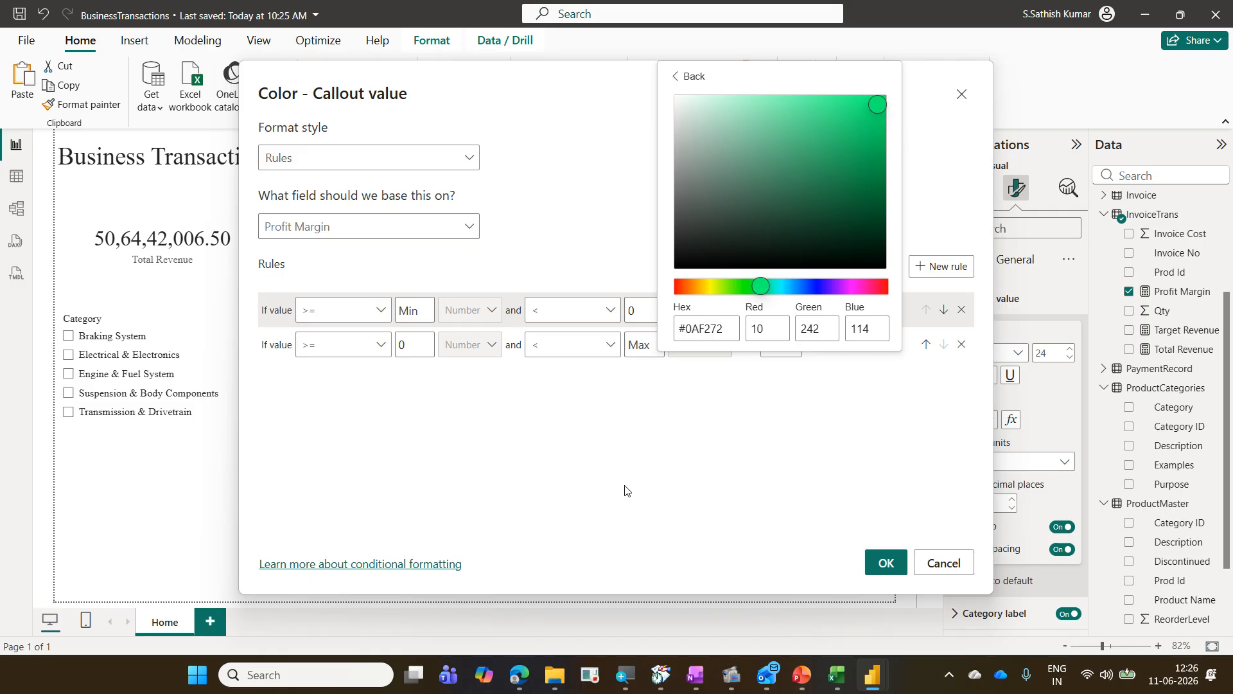
{"action": "left_click", "coordinate": [603, 475]}
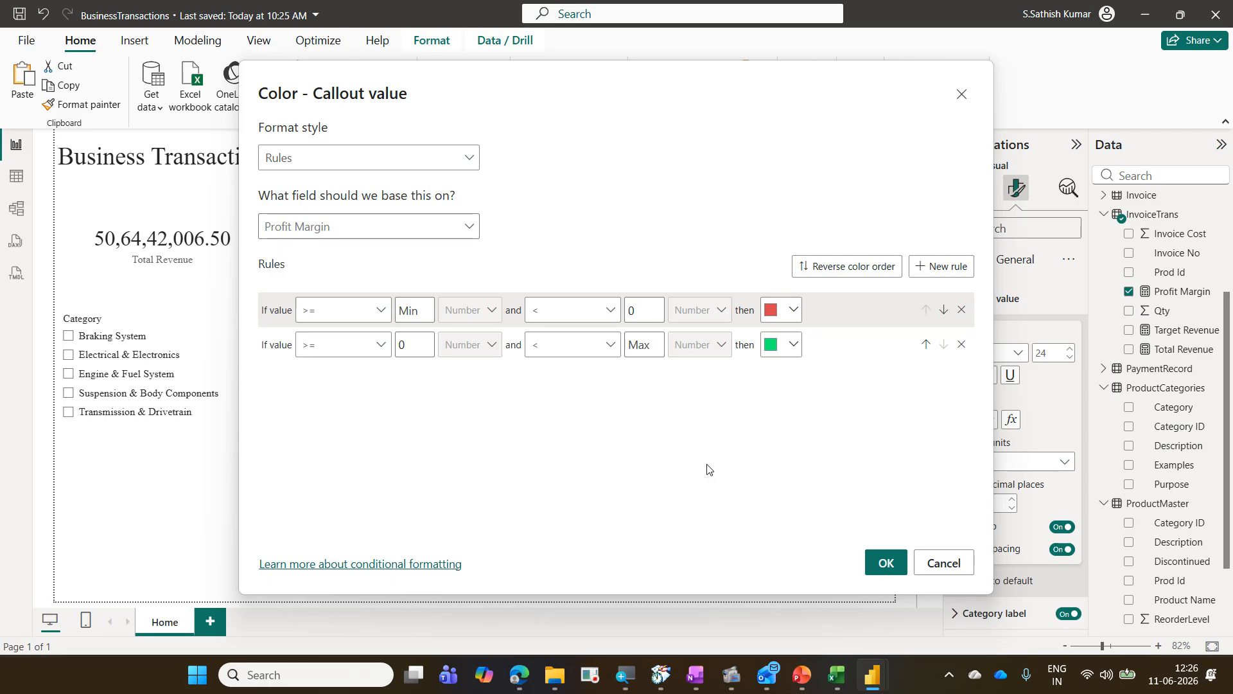
{"action": "left_click", "coordinate": [886, 566]}
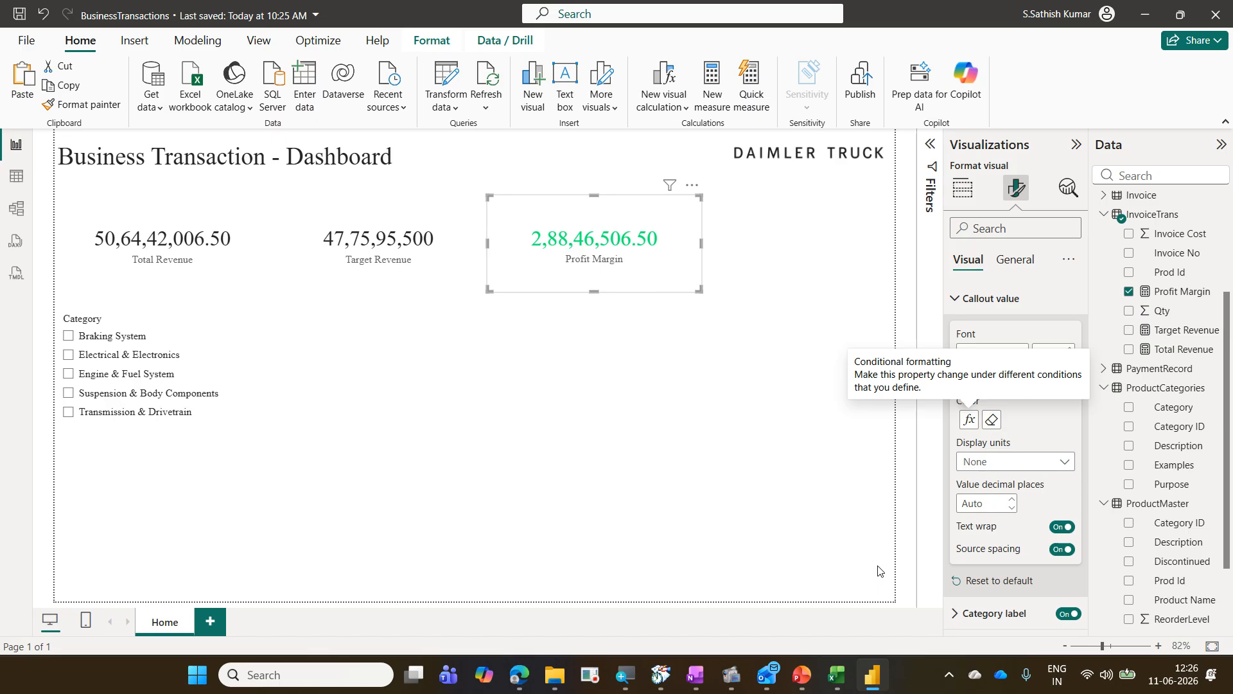
Step: Filter the slicer to Transmission & Drivetrain, then Suspension & Body Components, to check the colored profit margin
{"action": "left_click", "coordinate": [142, 418]}
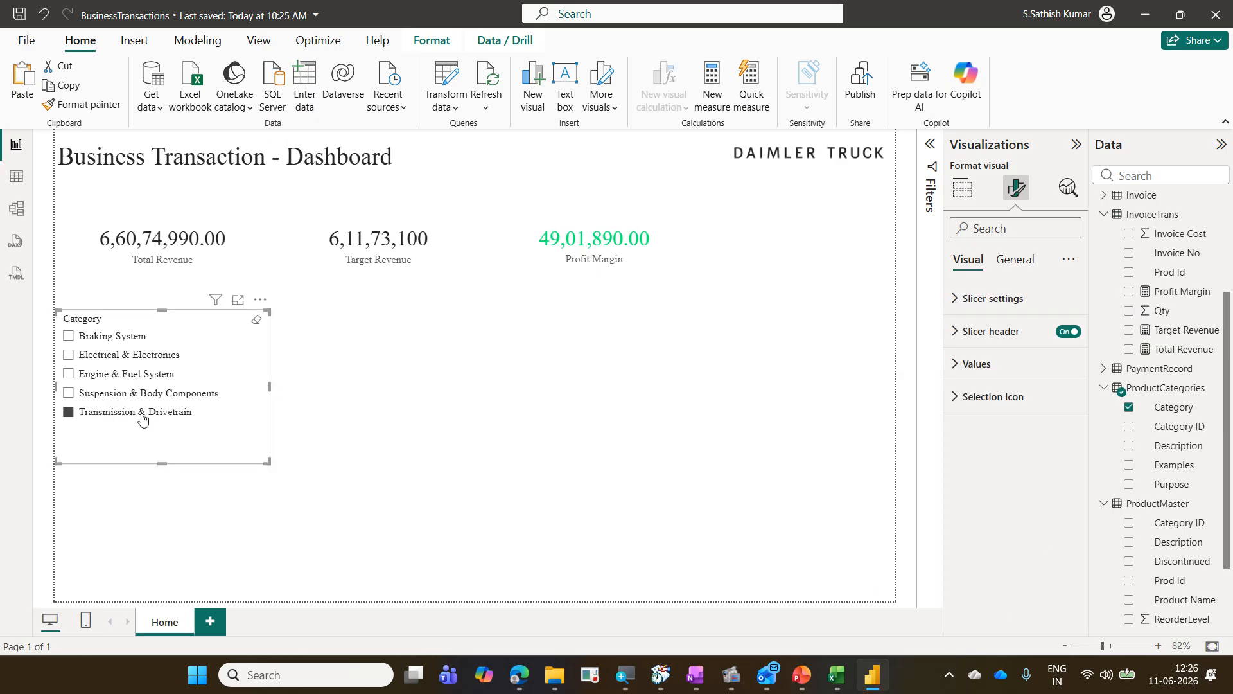
{"action": "left_click", "coordinate": [134, 402]}
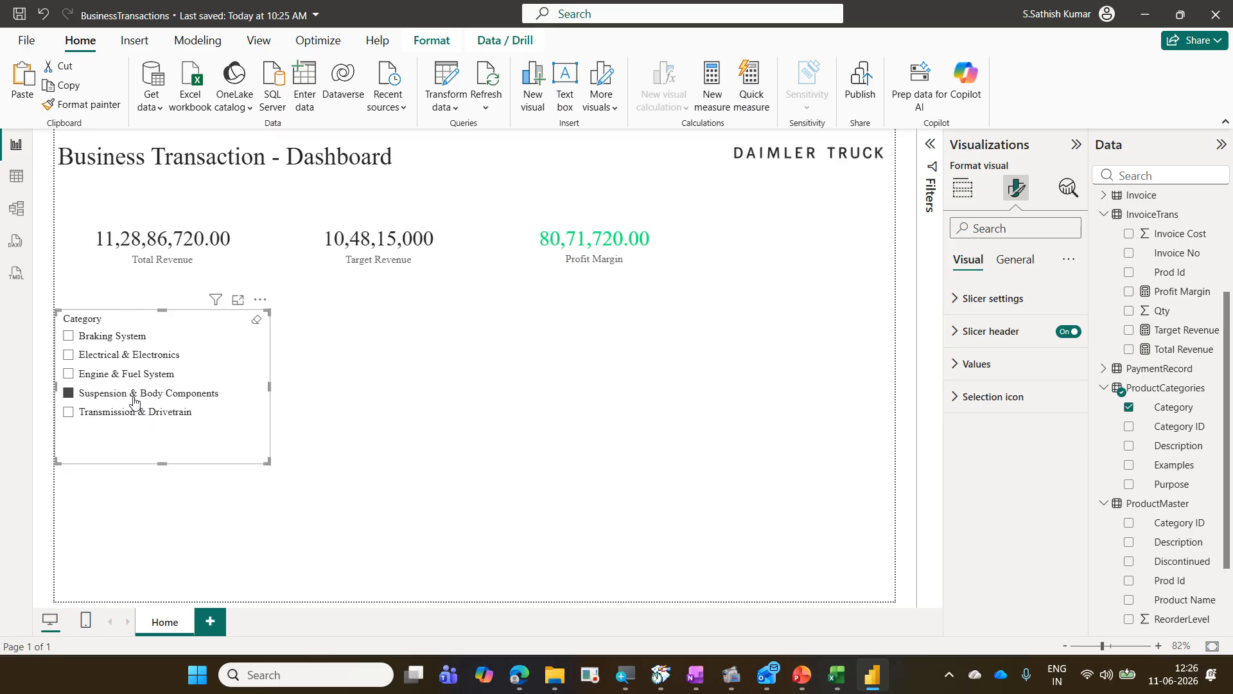
Step: Filter the slicer through each product category in turn to check the profit margin coloring, then clear the selection
{"action": "left_click", "coordinate": [133, 379]}
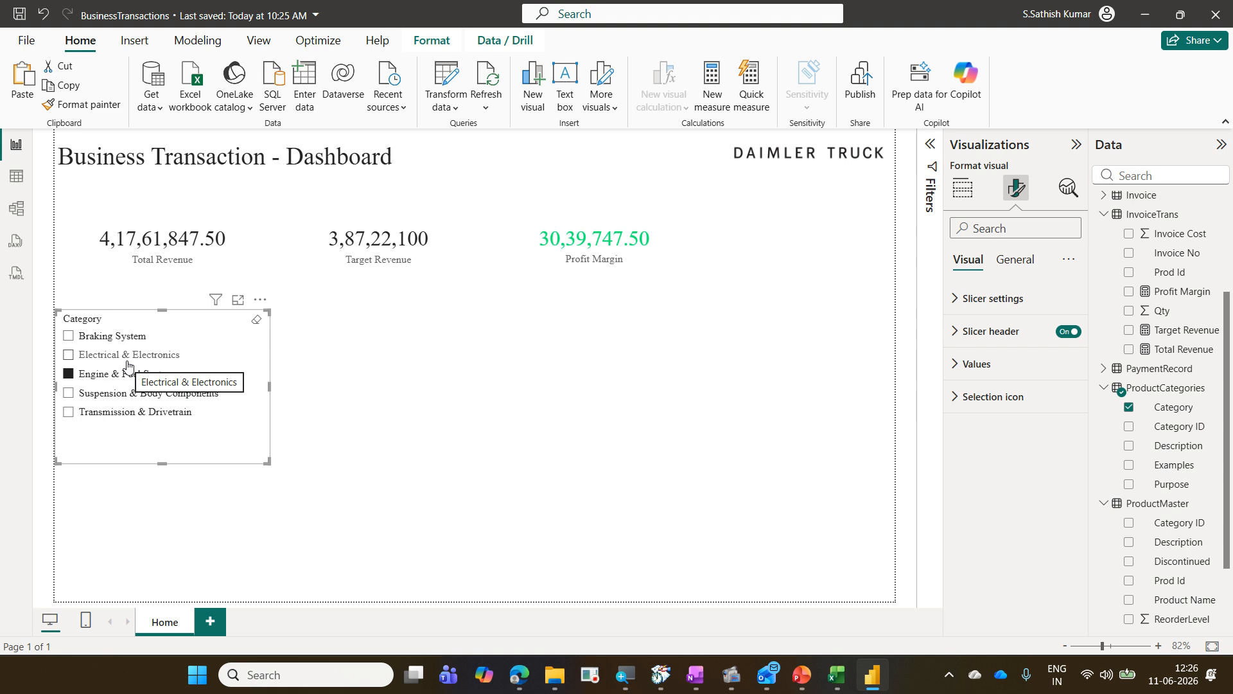
{"action": "left_click", "coordinate": [127, 361]}
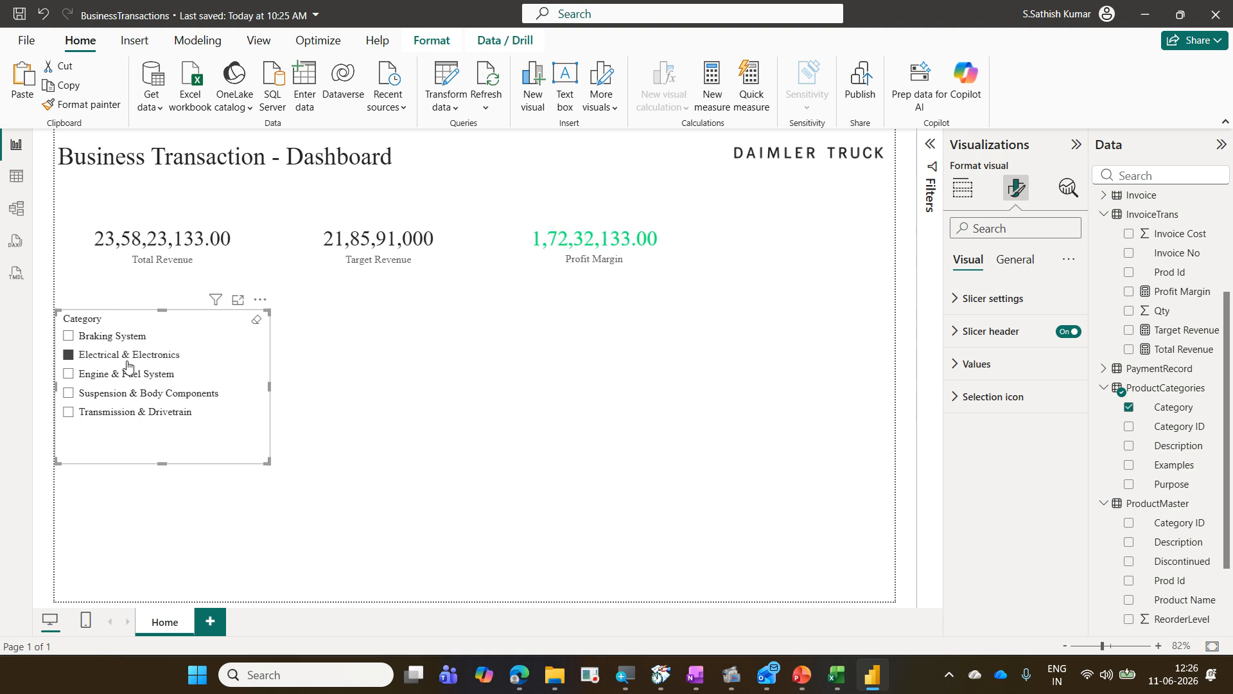
{"action": "left_click", "coordinate": [118, 339]}
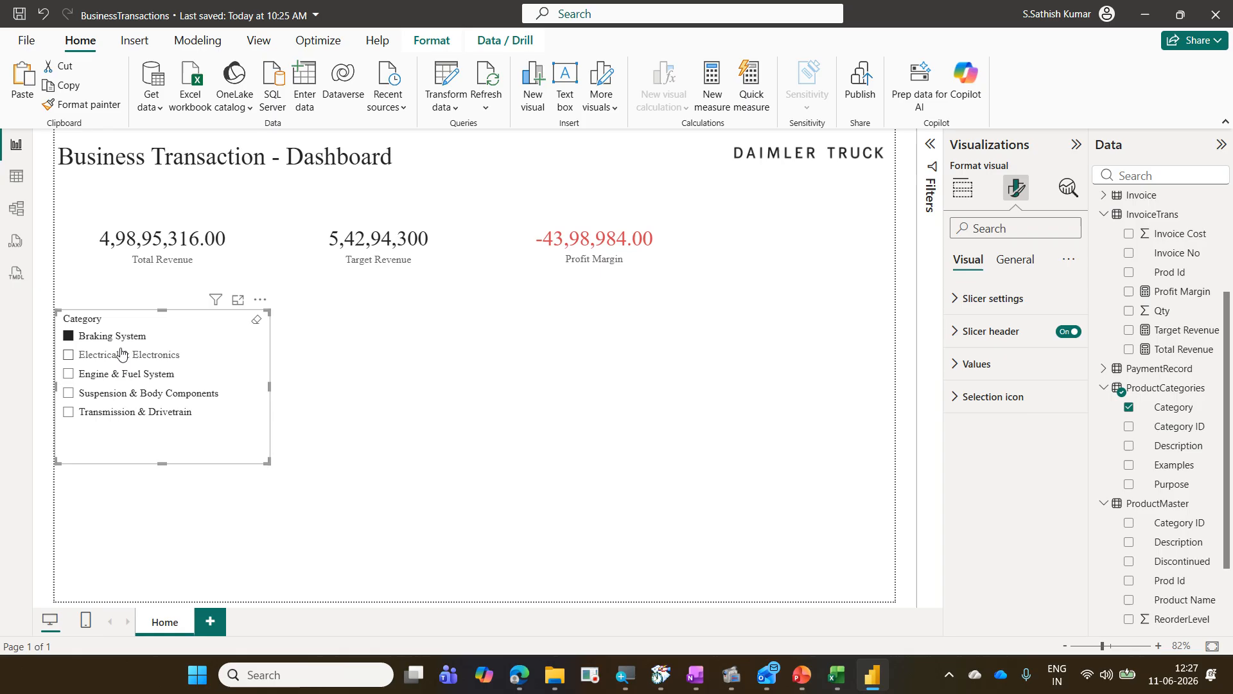
{"action": "left_click", "coordinate": [122, 357]}
{"action": "left_click", "coordinate": [129, 374]}
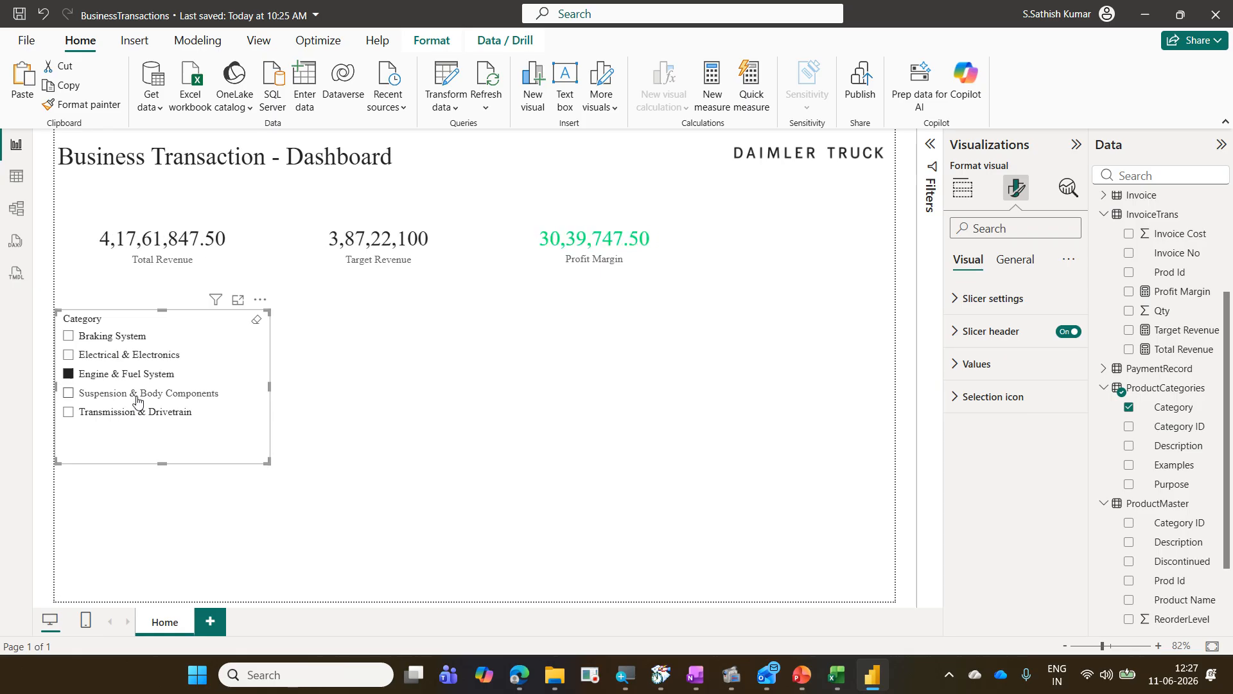
{"action": "left_click", "coordinate": [138, 393]}
{"action": "left_click", "coordinate": [149, 414]}
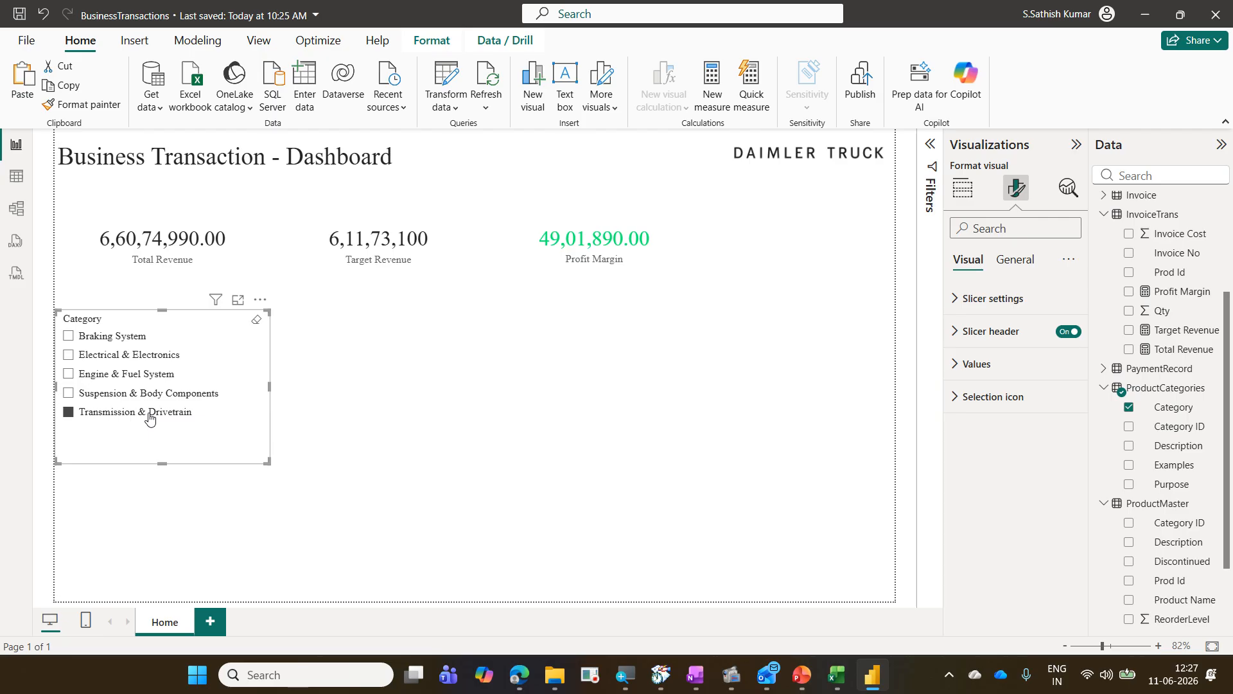
{"action": "left_click", "coordinate": [150, 414]}
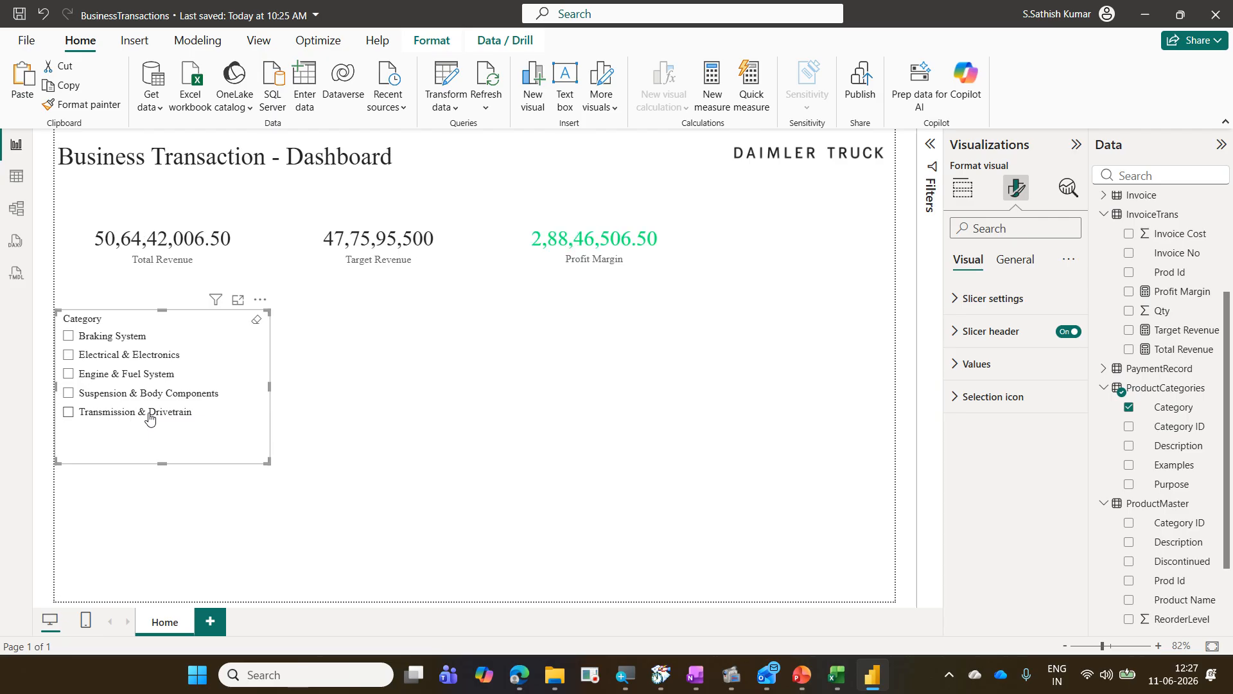
Step: Select the Profit Margin card and reopen its callout value color conditional formatting rules to review them
{"action": "left_click", "coordinate": [670, 269]}
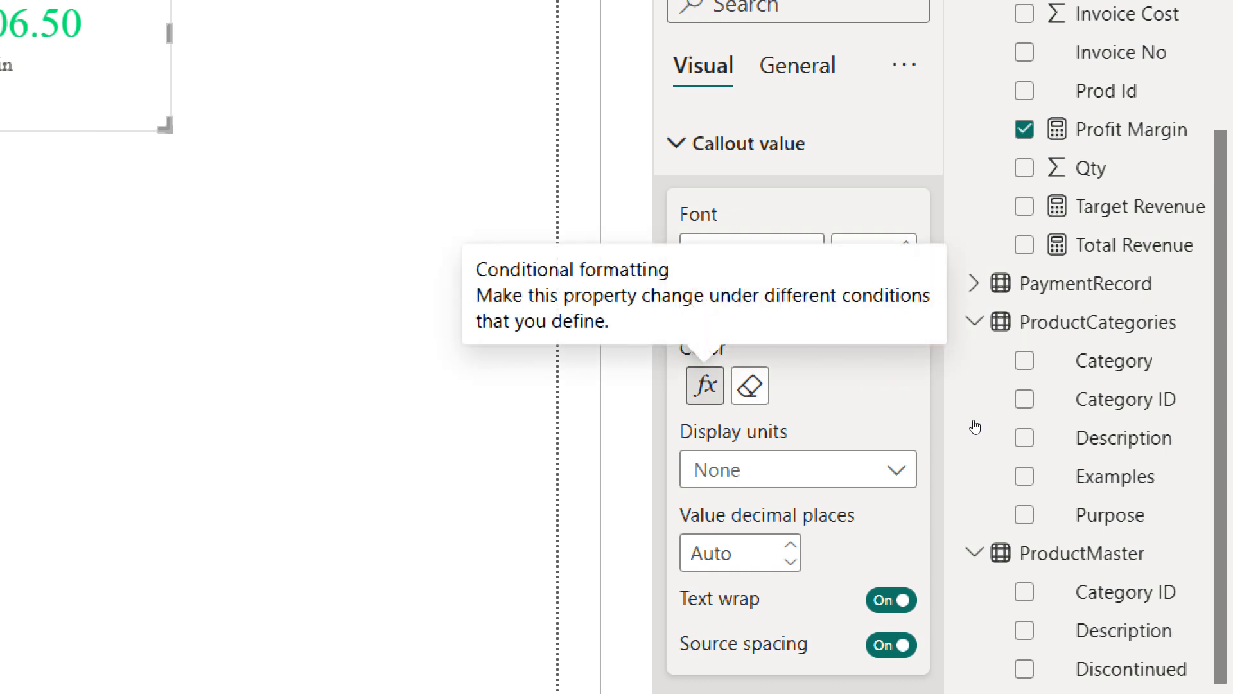
{"action": "left_click", "coordinate": [705, 385]}
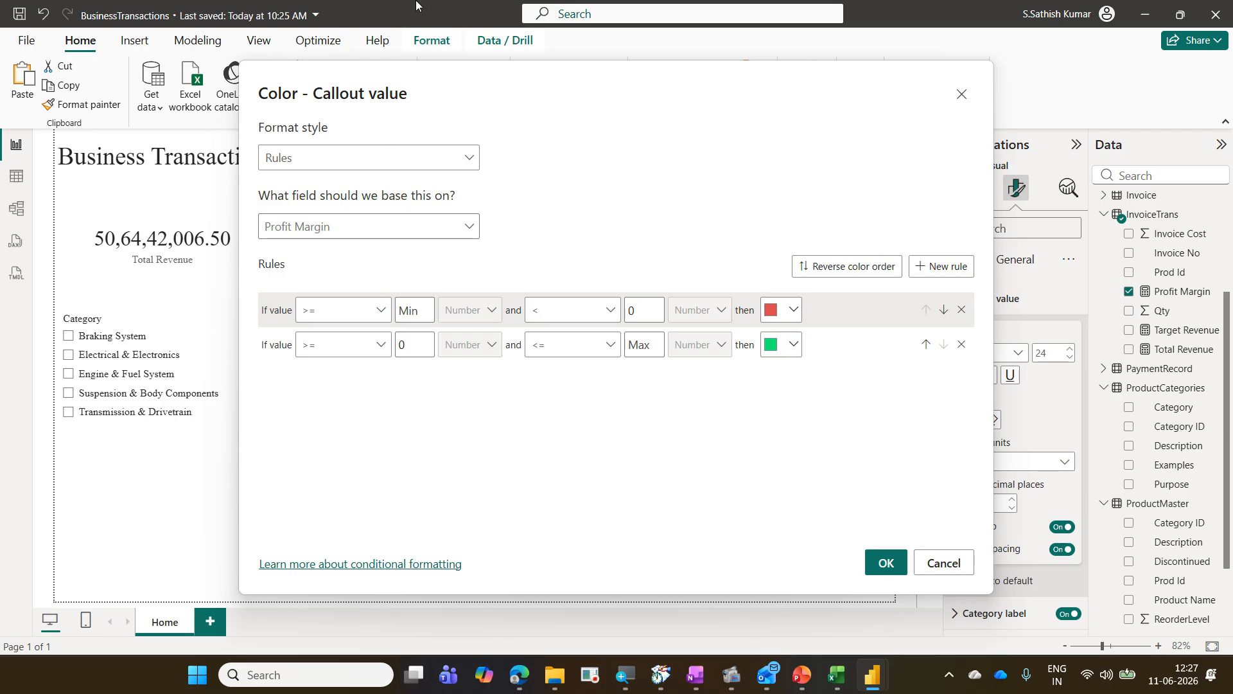
{"action": "left_click", "coordinate": [886, 564]}
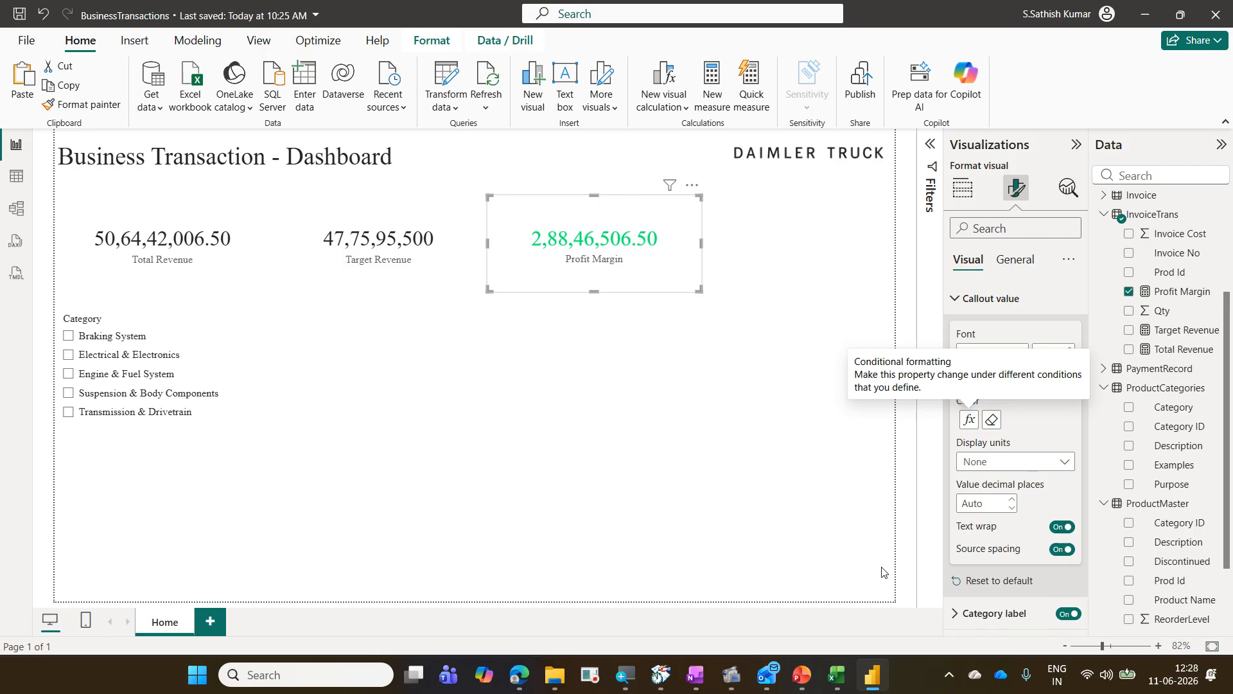
Step: Save the BusinessTransactions report and minimize the window
{"action": "left_click", "coordinate": [971, 197]}
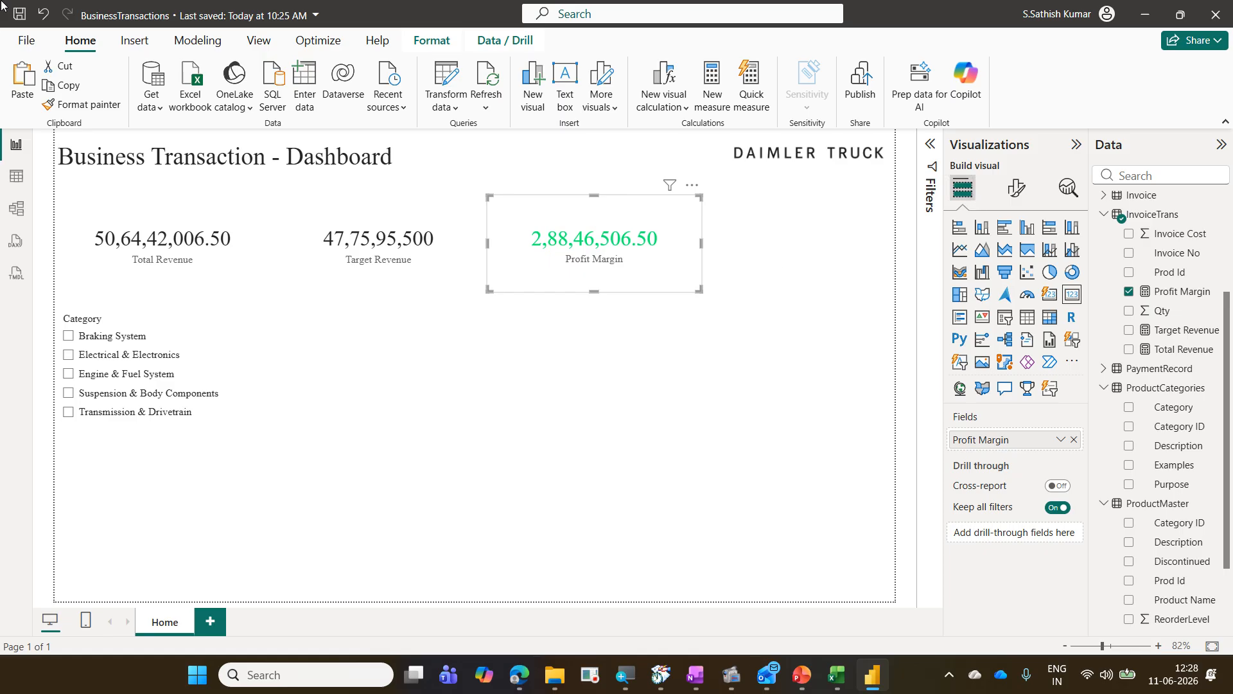
{"action": "left_click", "coordinate": [19, 14]}
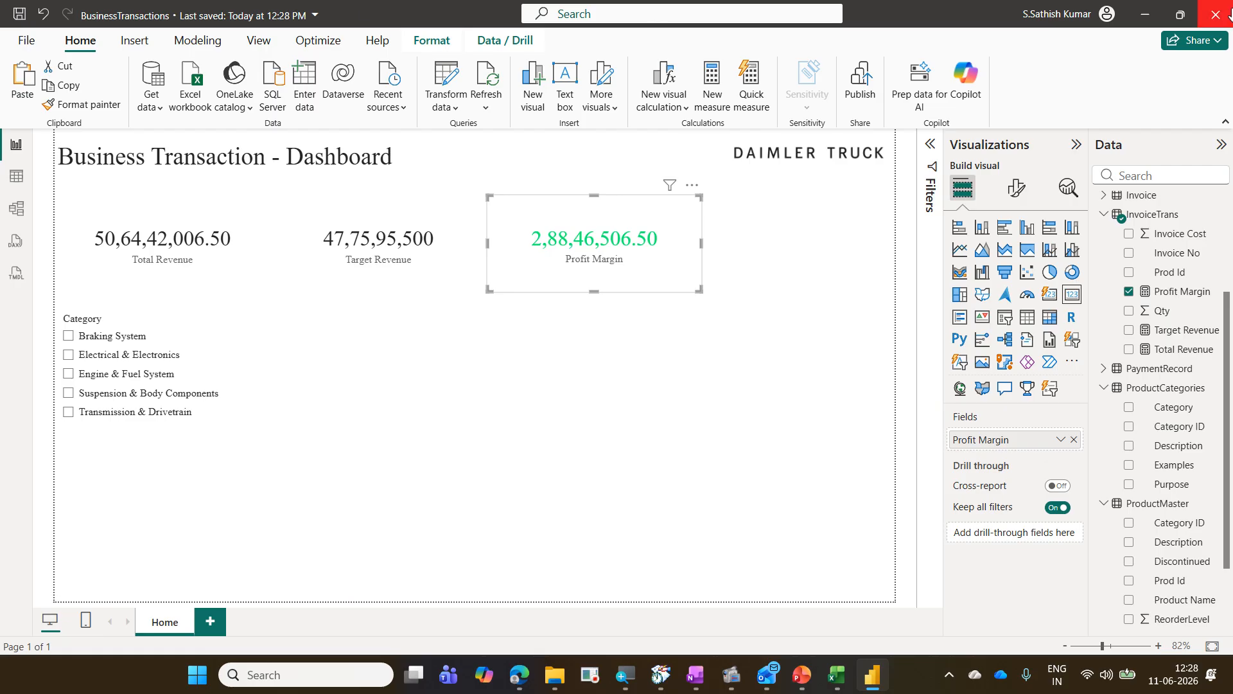
{"action": "left_click", "coordinate": [1139, 10]}
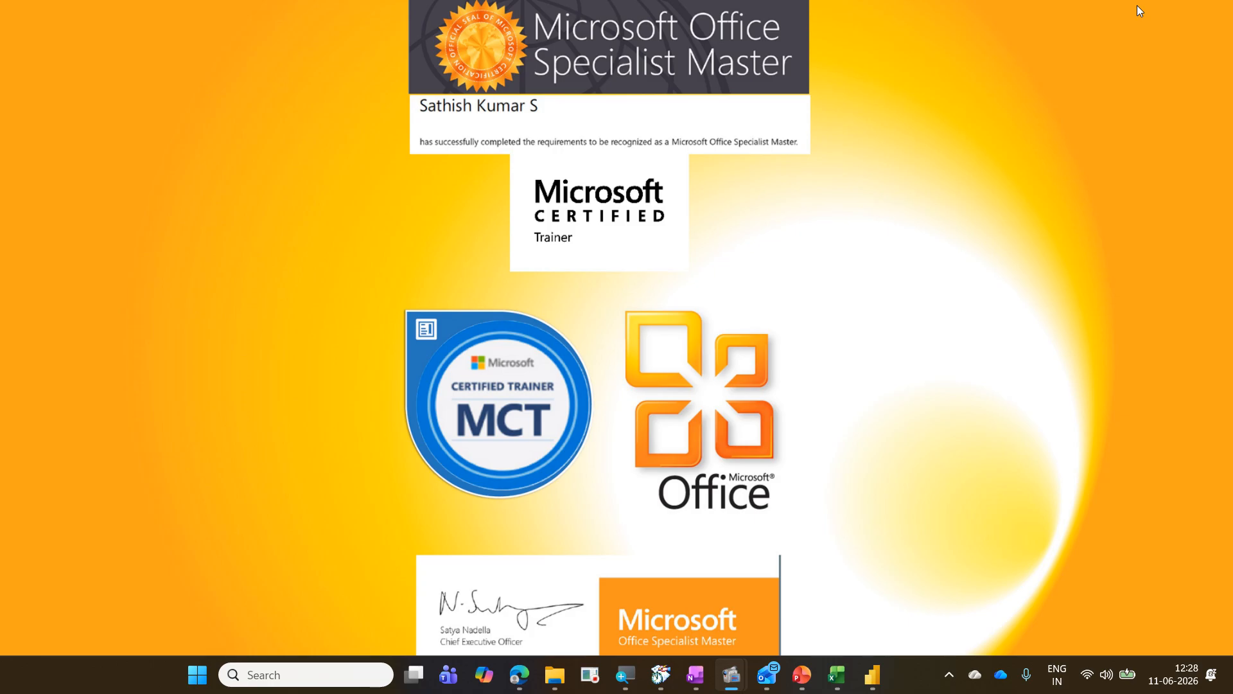